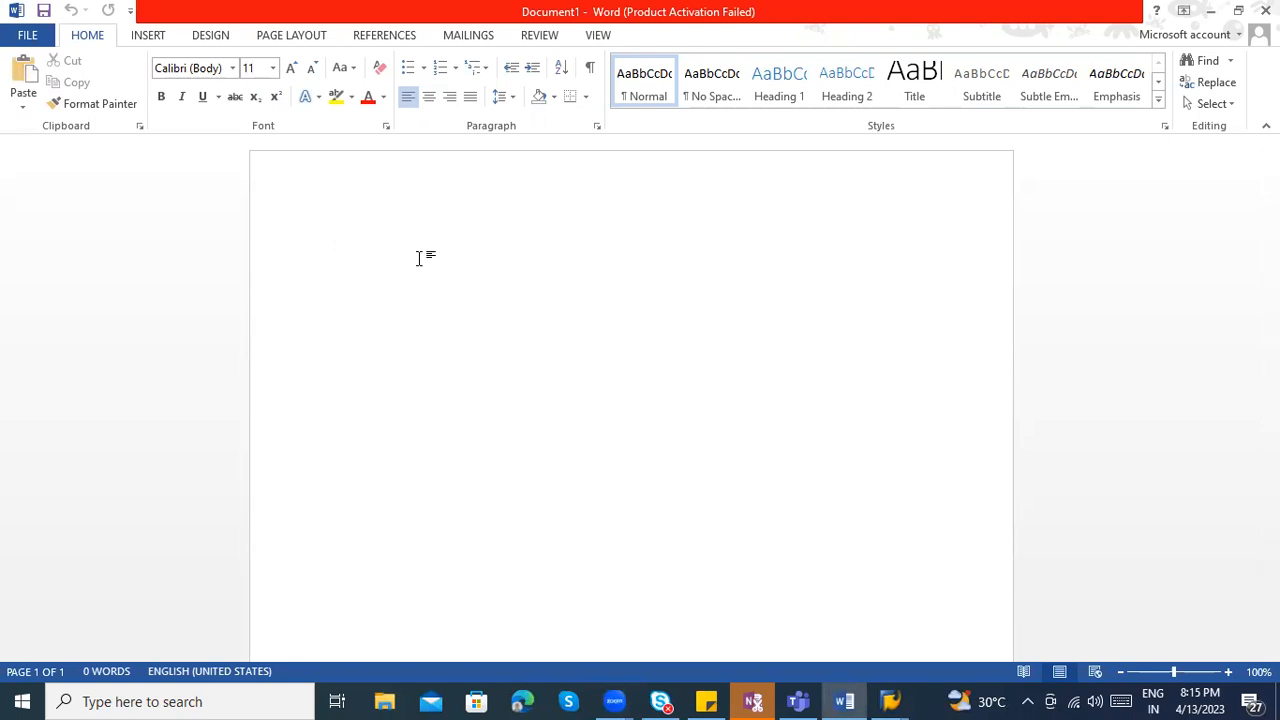
- Write the heading "Vendor Returns:" and start an indented, unnumbered line beneath it
text(Vendor Returns :)
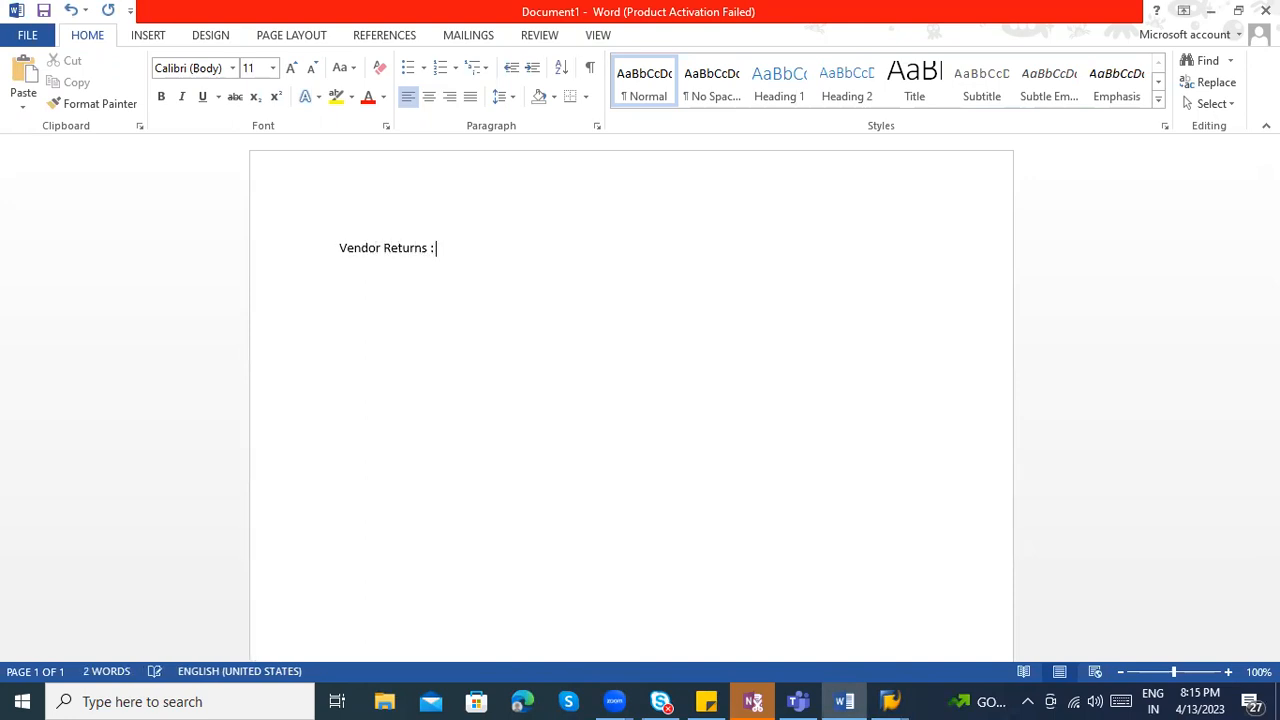
key(Return)
key(Return)
right_click(424, 250)
click(447, 276)
click(372, 280)
text(1))
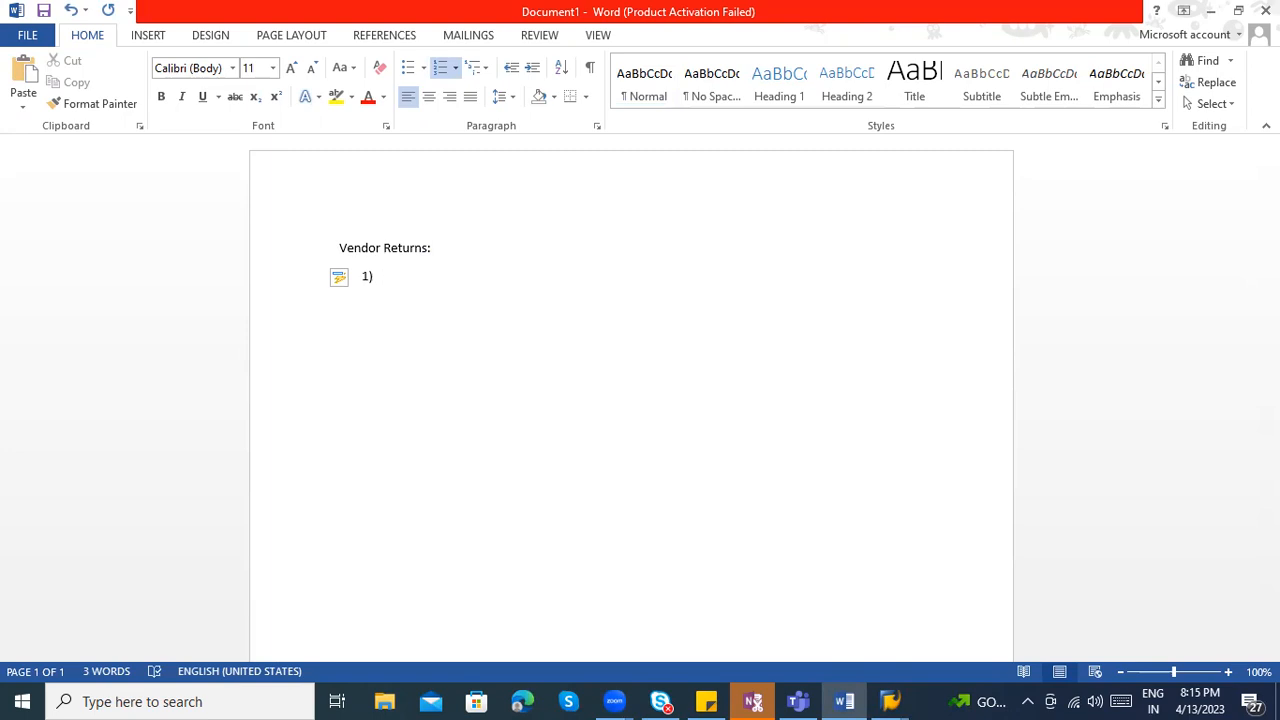
key(BackSpace)
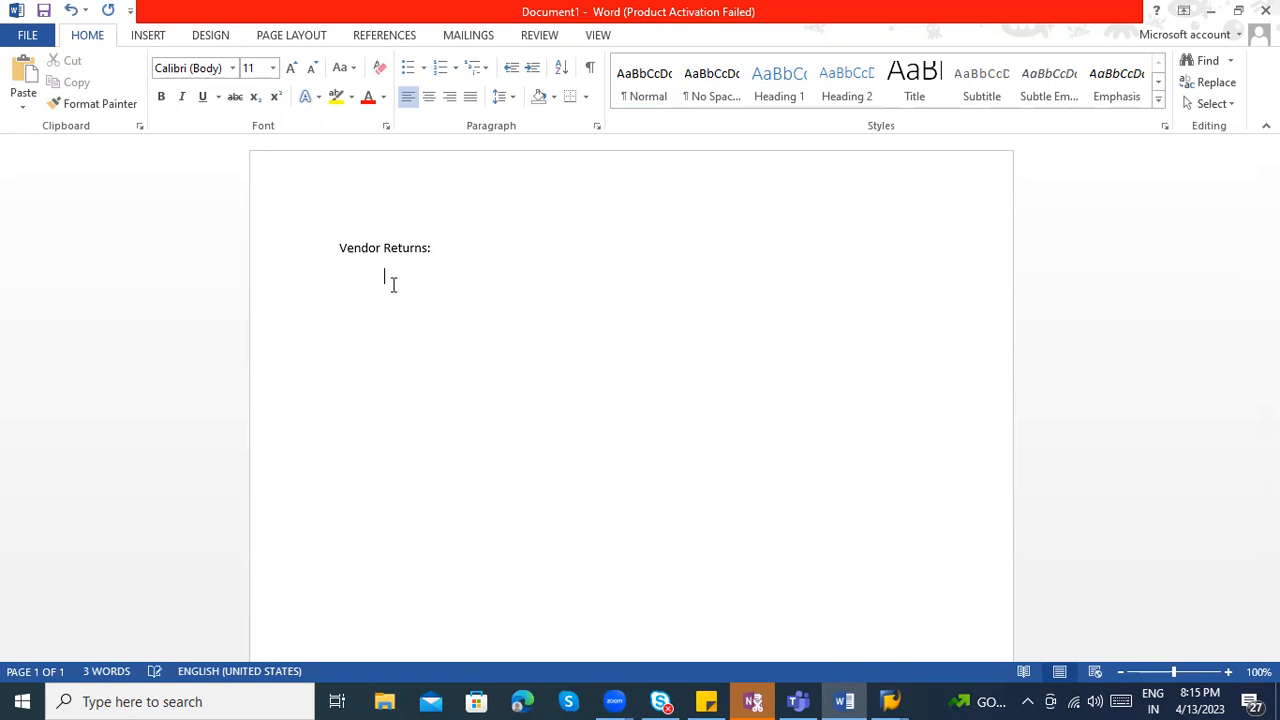
- Add the line "Two ways –" followed by a numbered list with "GR Document" and "Return PO", leaving blank space below
text(Two ways --)
key(Return)
text(1) GR)
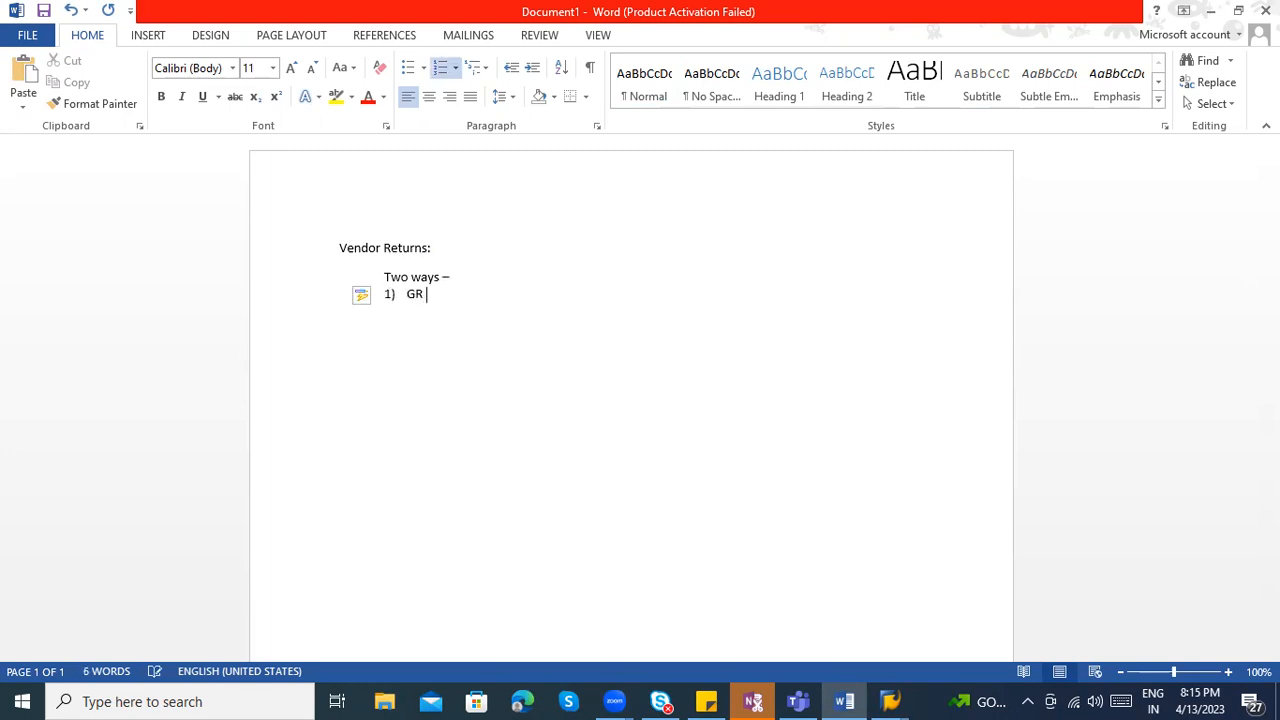
text( Document)
key(Return)
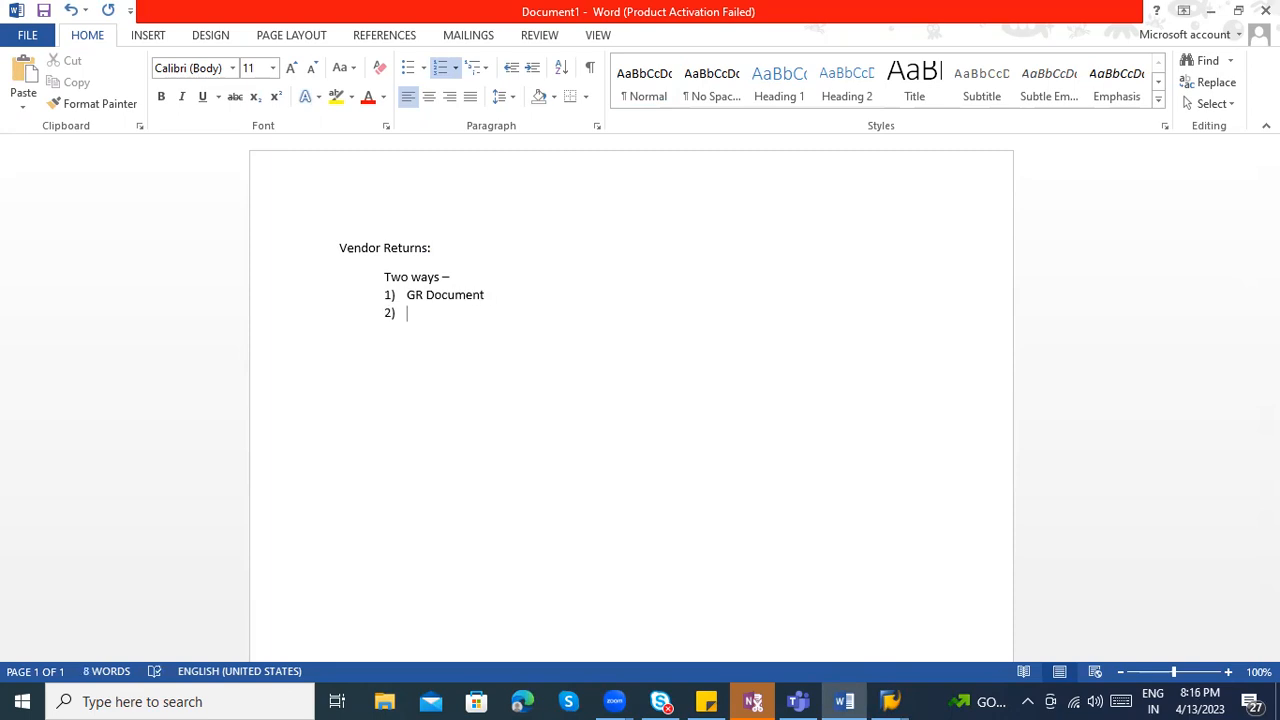
text(Return PO)
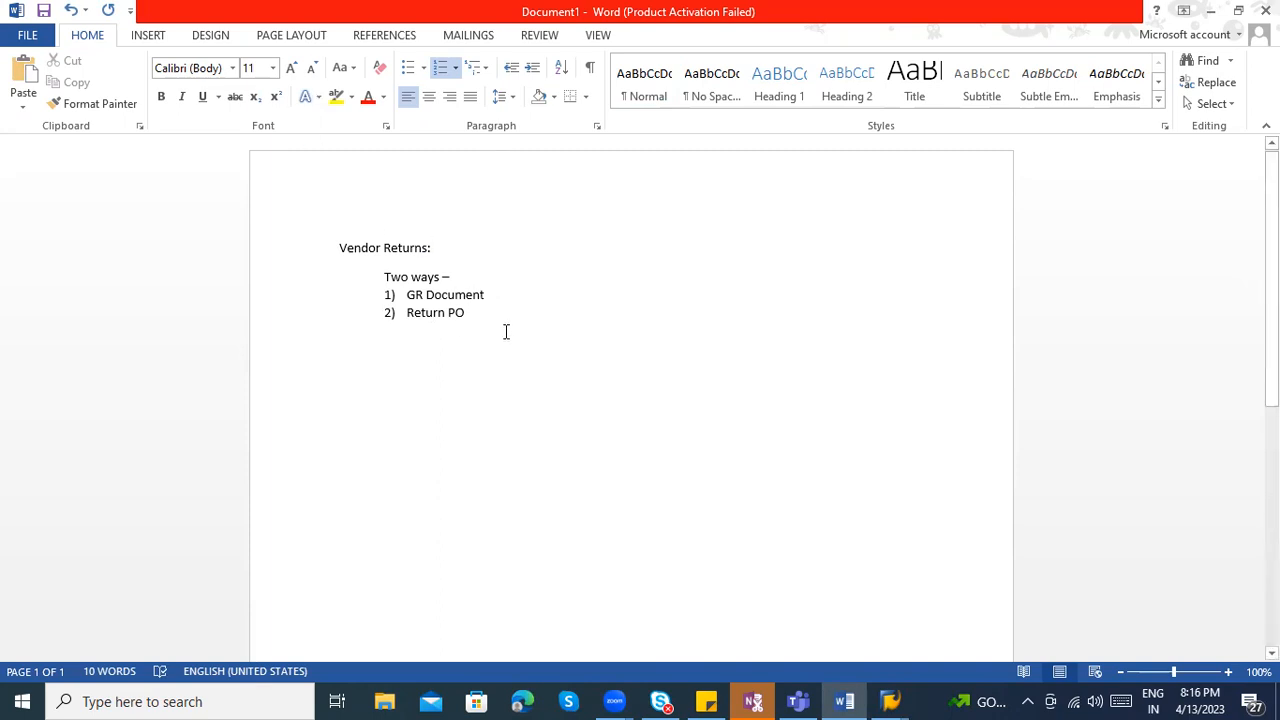
key(Return)
key(Return)
key(Return)
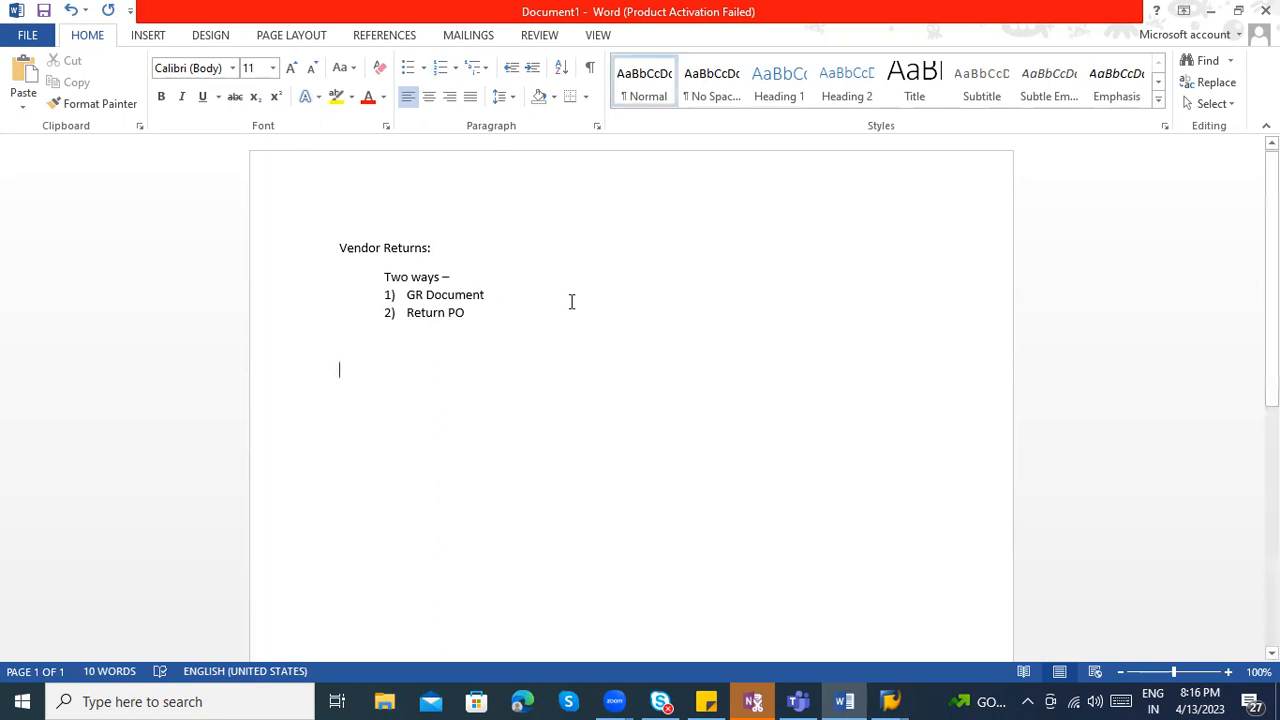
- Start a second numbered list below the first with the items "PO", "GR" and "IR"
click(511, 290)
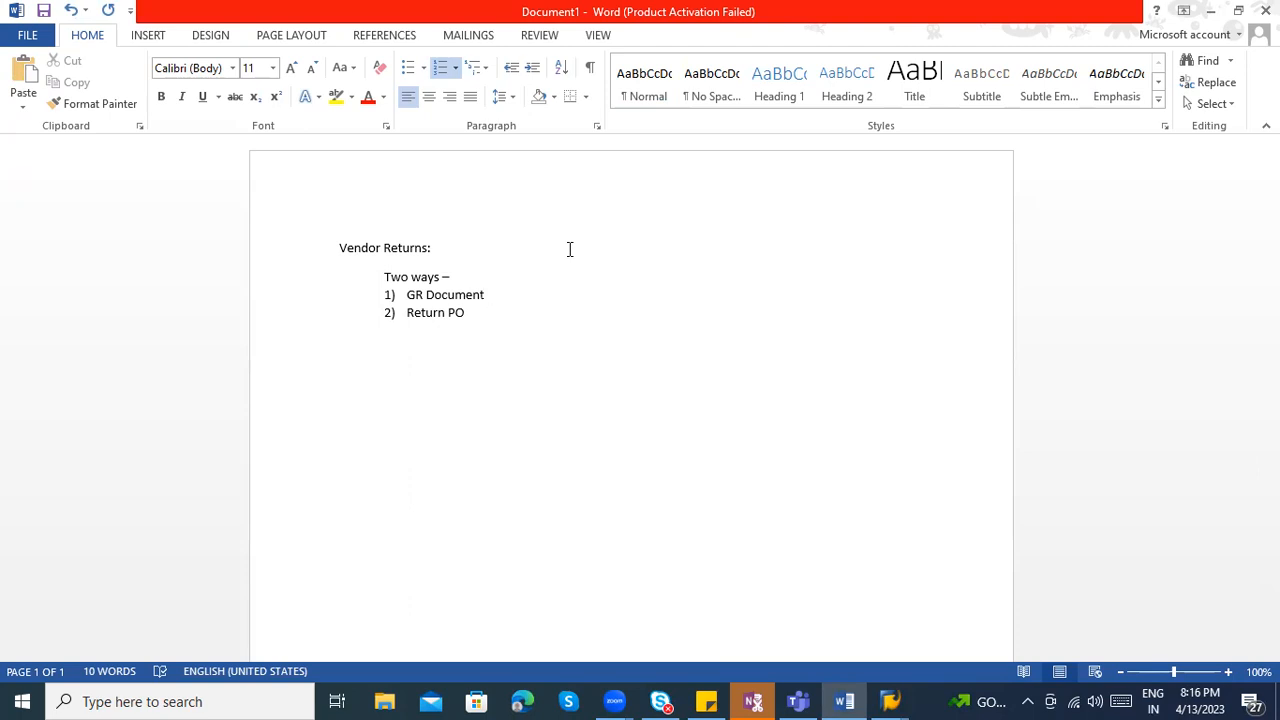
click(466, 383)
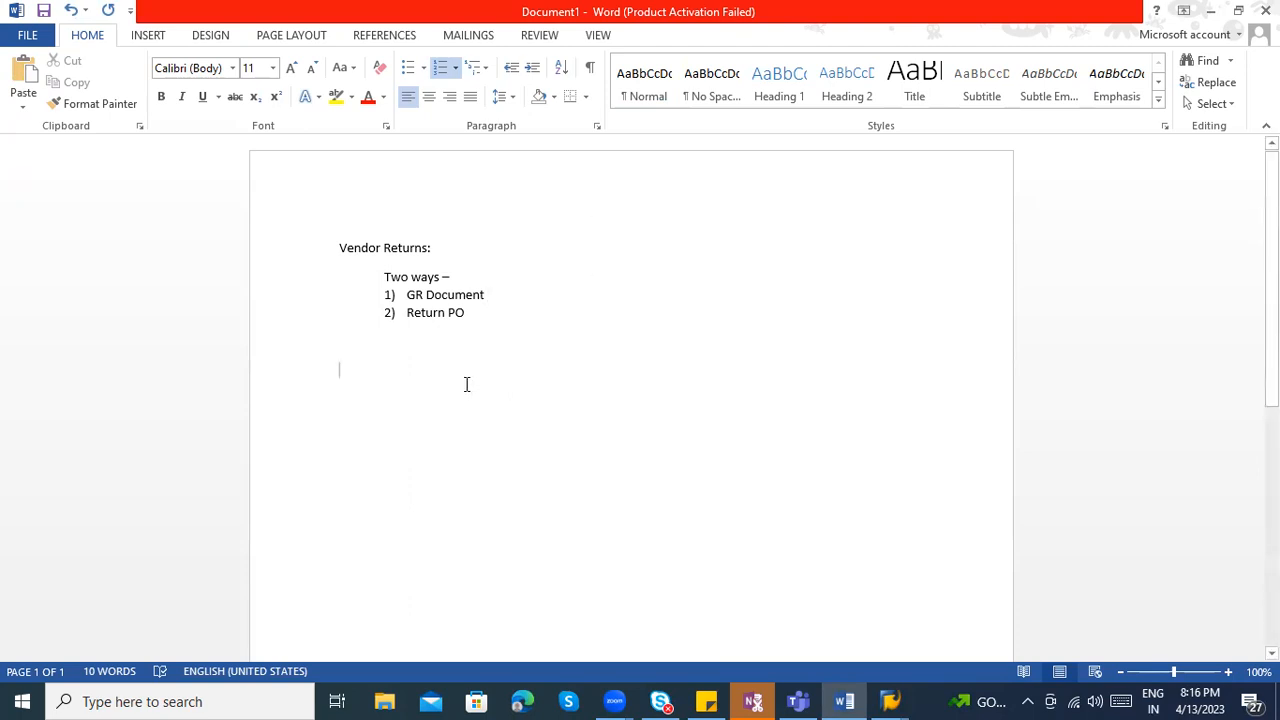
text(1) )
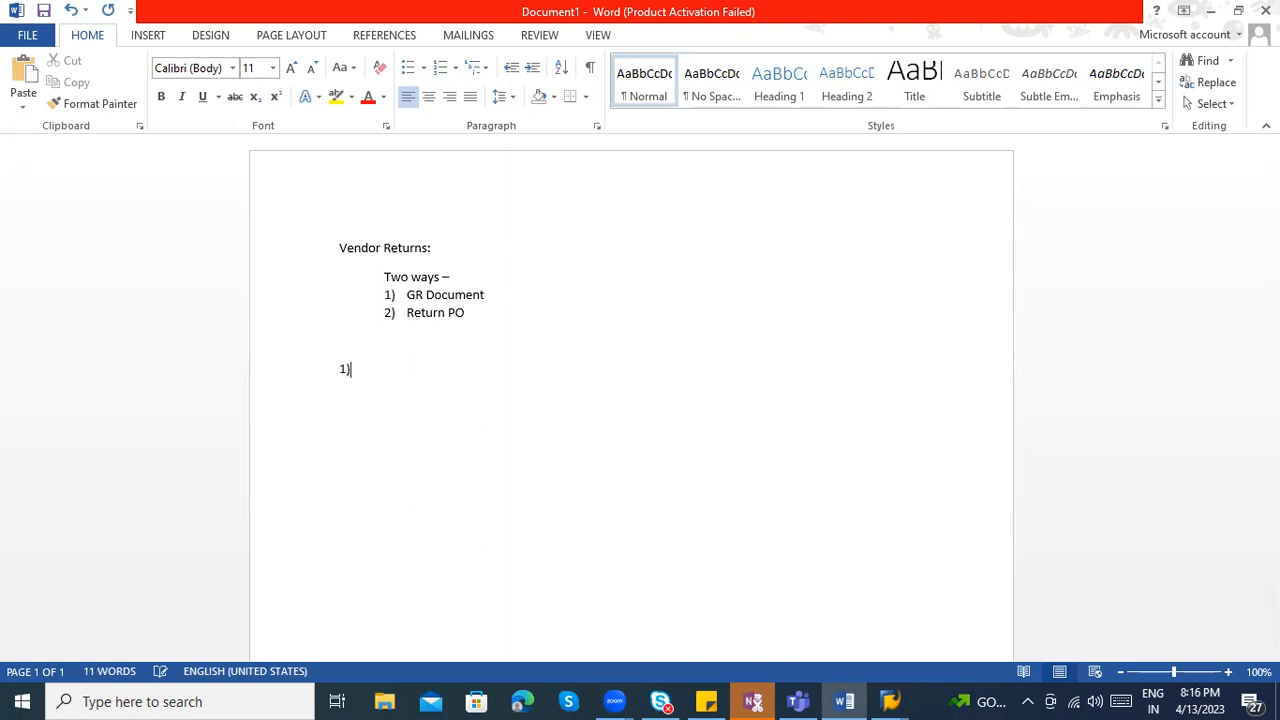
text(PO)
key(Return)
text(GR)
key(Return)
text(IR)
key(Return)
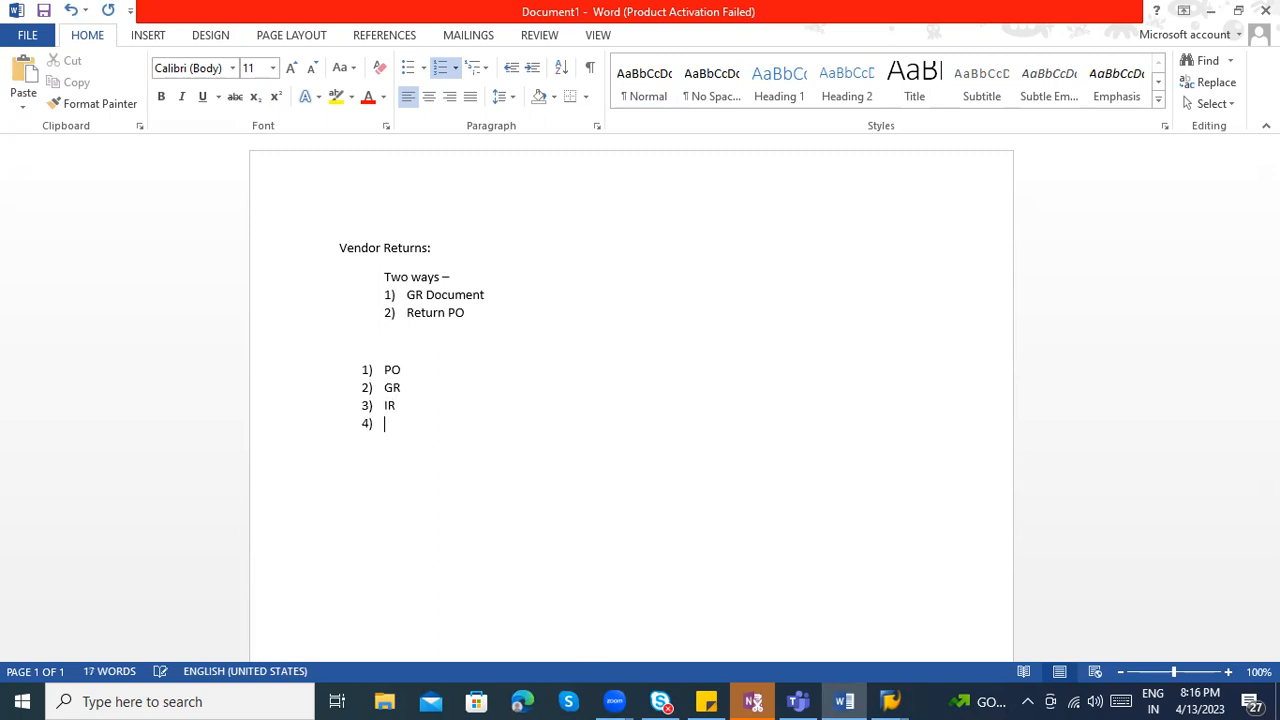
- Add "Return goods with reference GR document" as the fourth item of the second list
text(Return goods with refere)
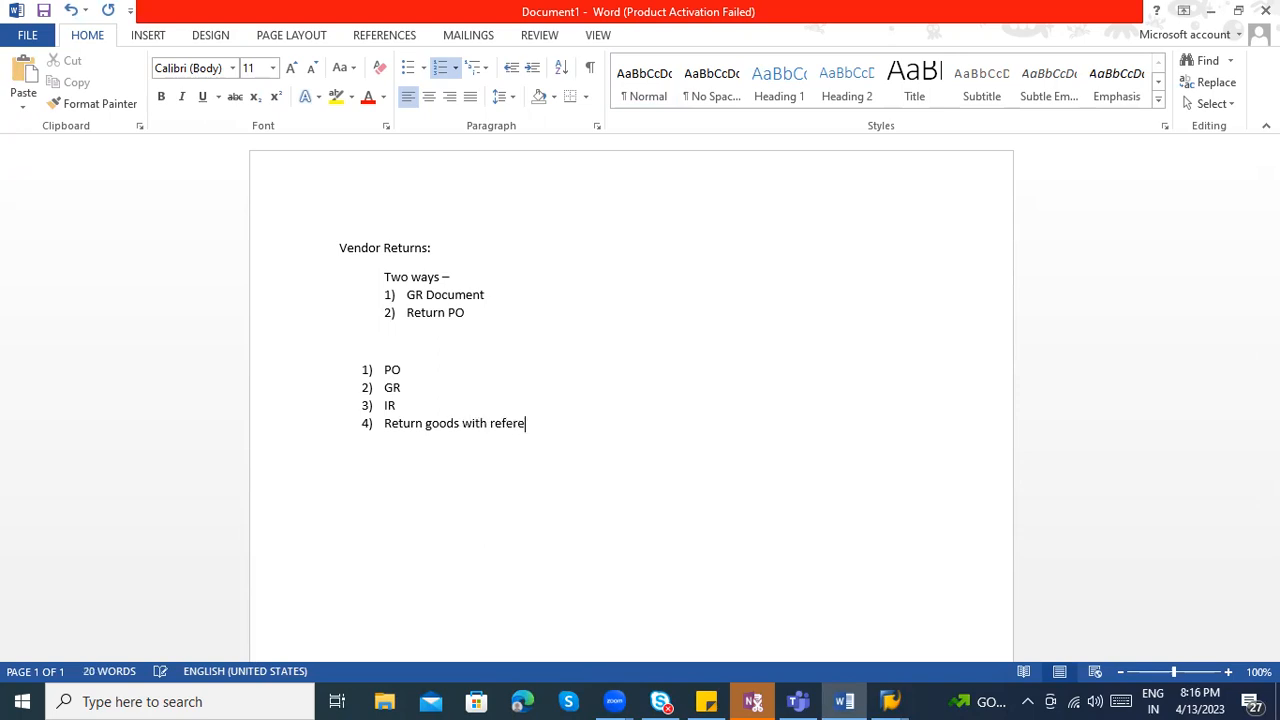
text(nce GR document)
key(Return)
- Add "Credit memo ---- Return the qty of goods" as the fifth item and end the numbered list
text(Credit memo )
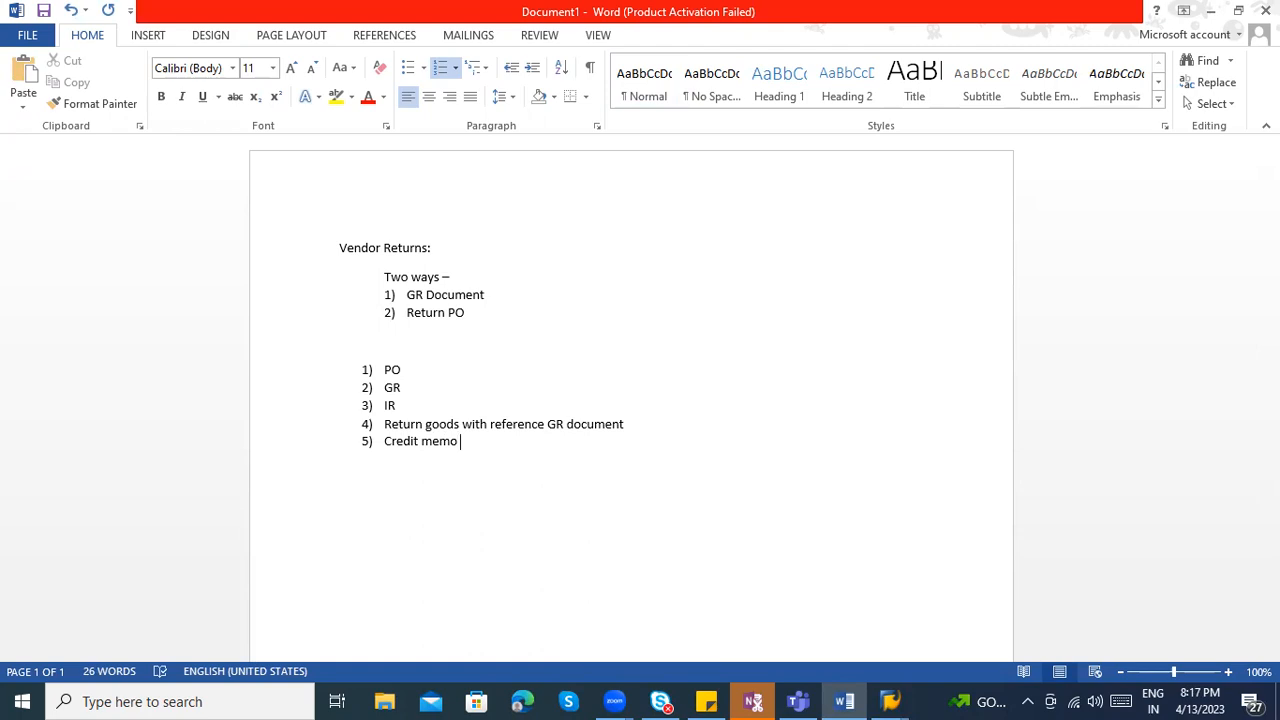
text(---- Return the qty of ggods)
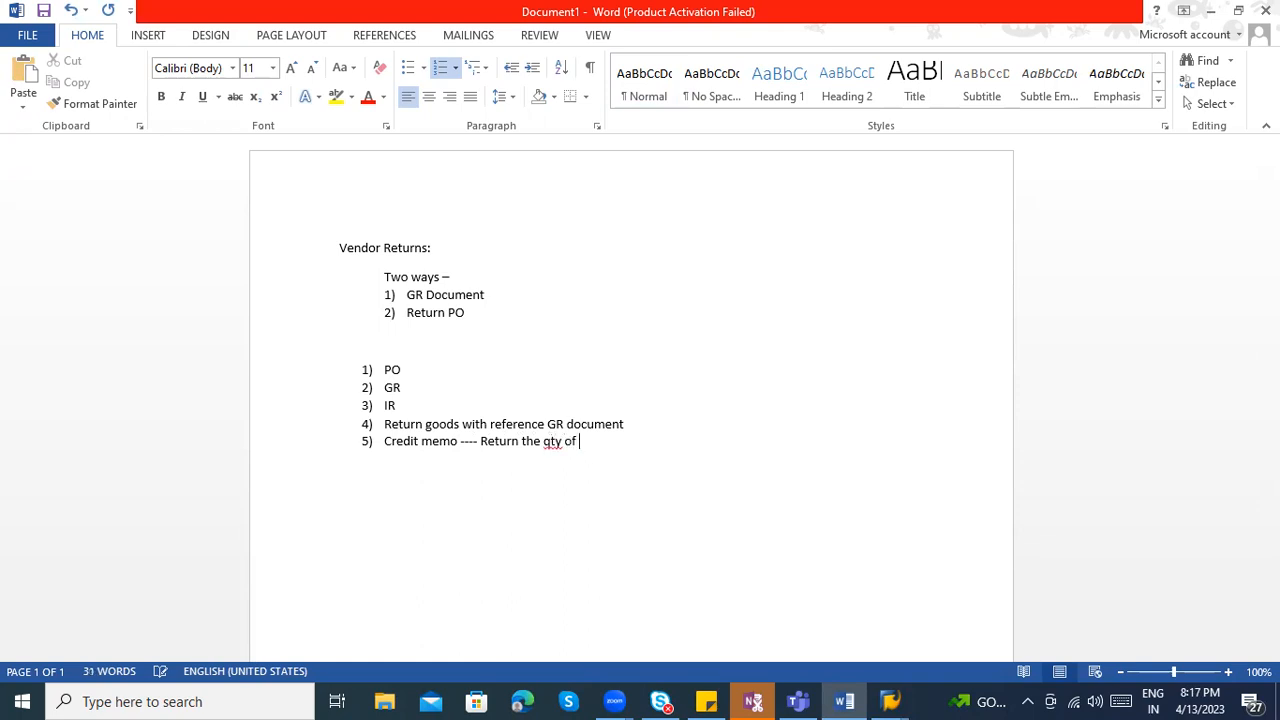
key(BackSpace)
key(BackSpace)
key(BackSpace)
key(BackSpace)
text(oods)
key(Return)
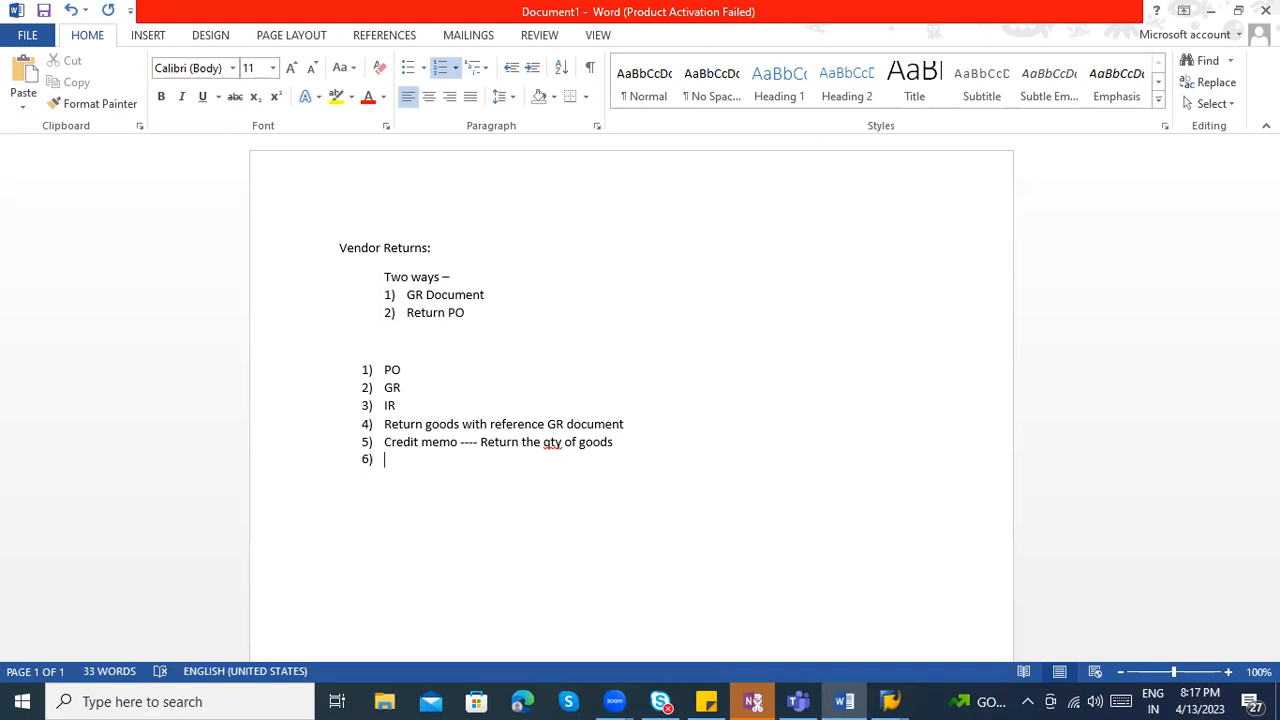
key(BackSpace)
drag(614, 442, 384, 370)
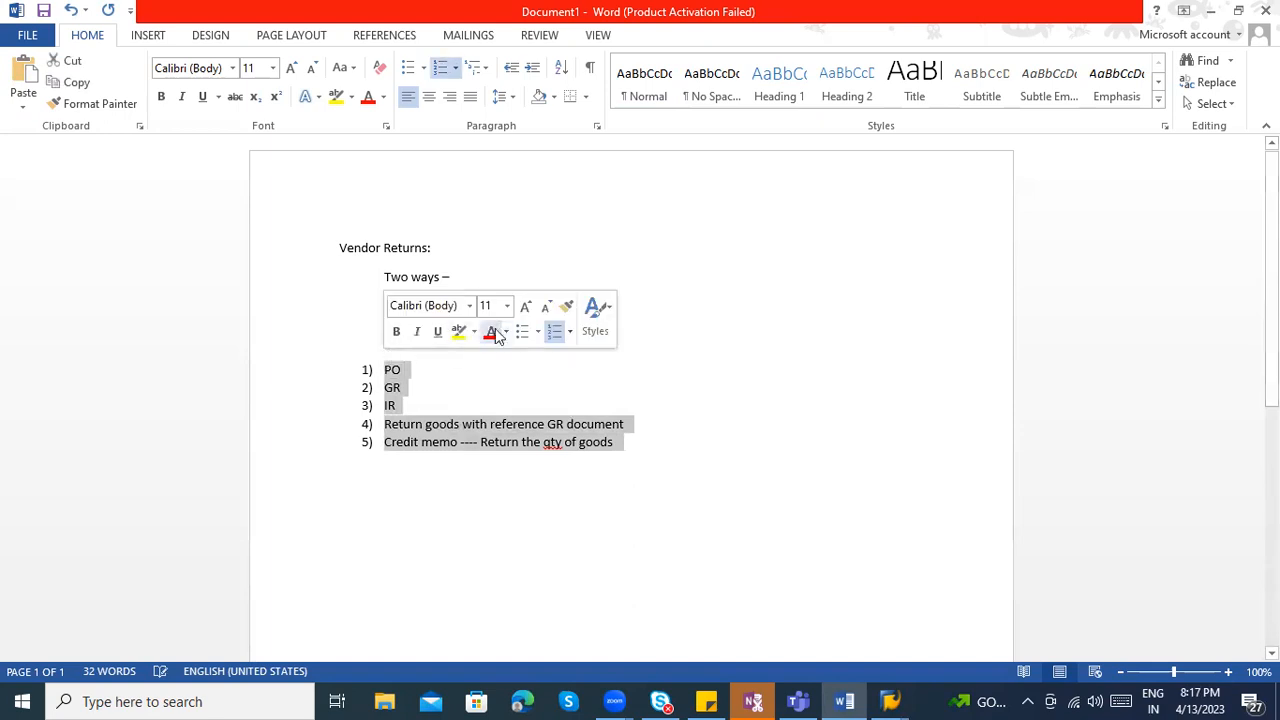
click(474, 523)
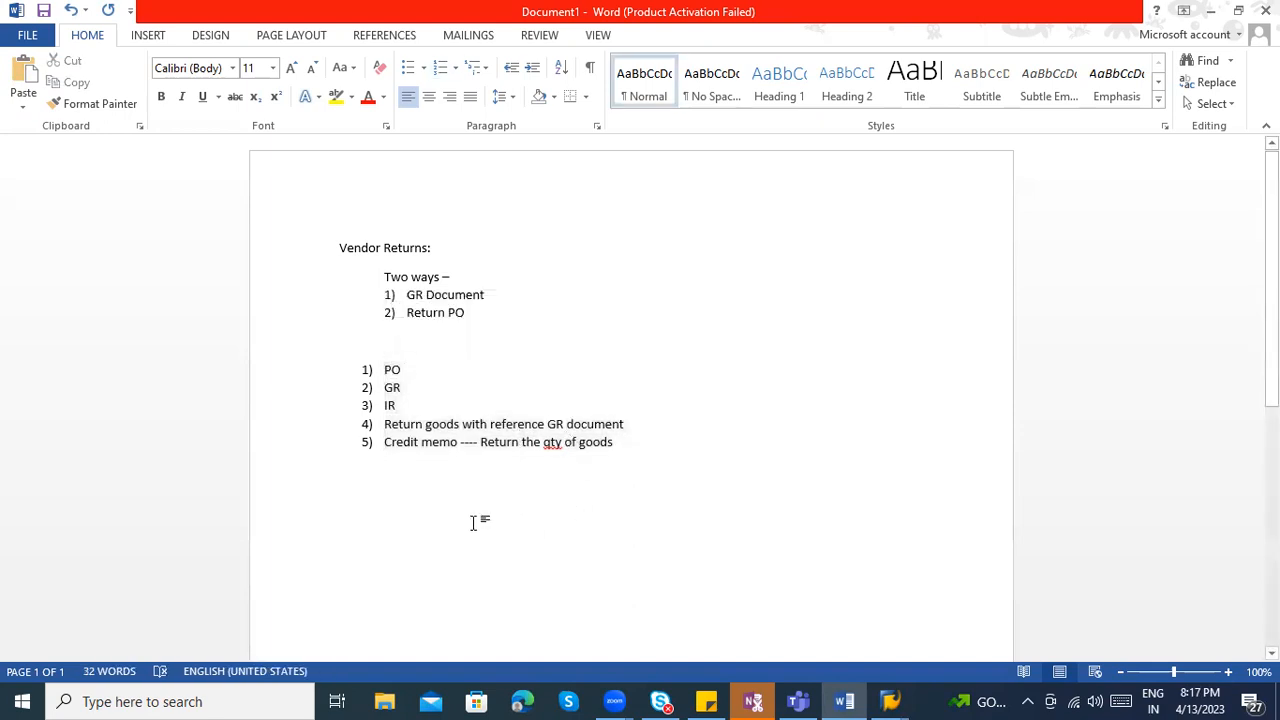
- Switch to SAP Easy Access, run transaction ME21N and enter vendor 7000039 for the standard purchase order
mouse_move(890, 701)
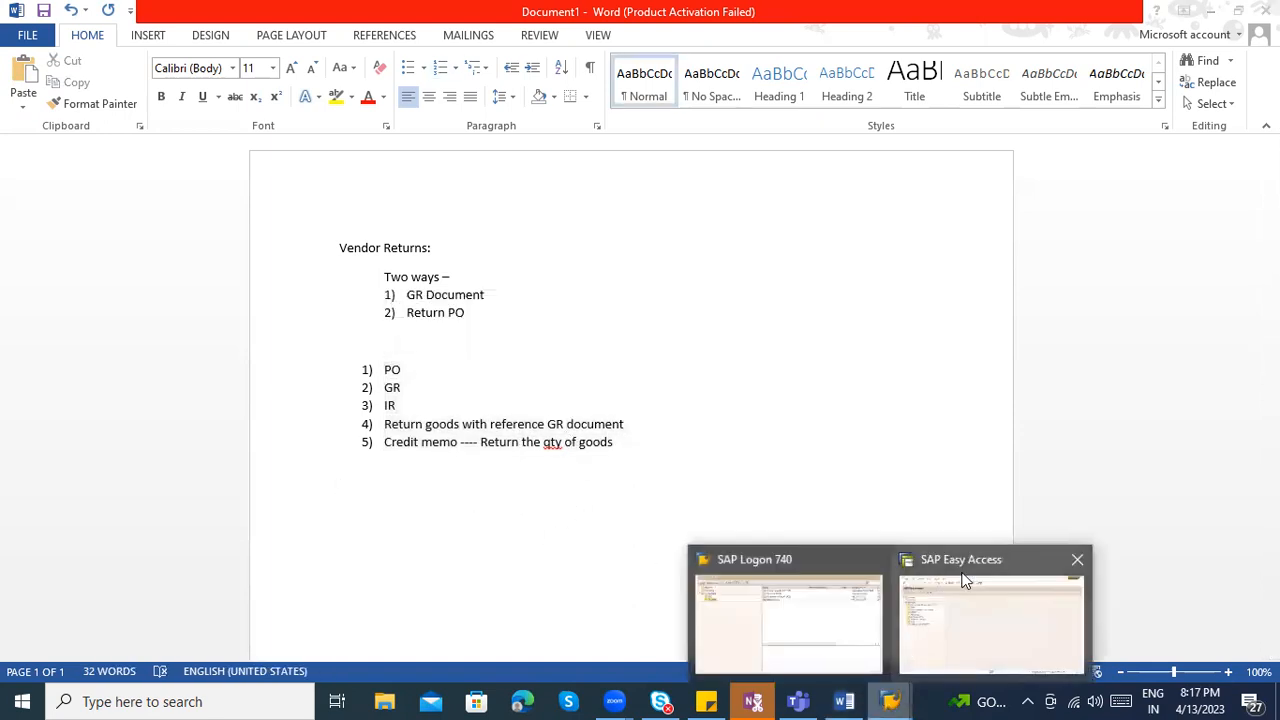
click(965, 580)
text(me21n)
key(Return)
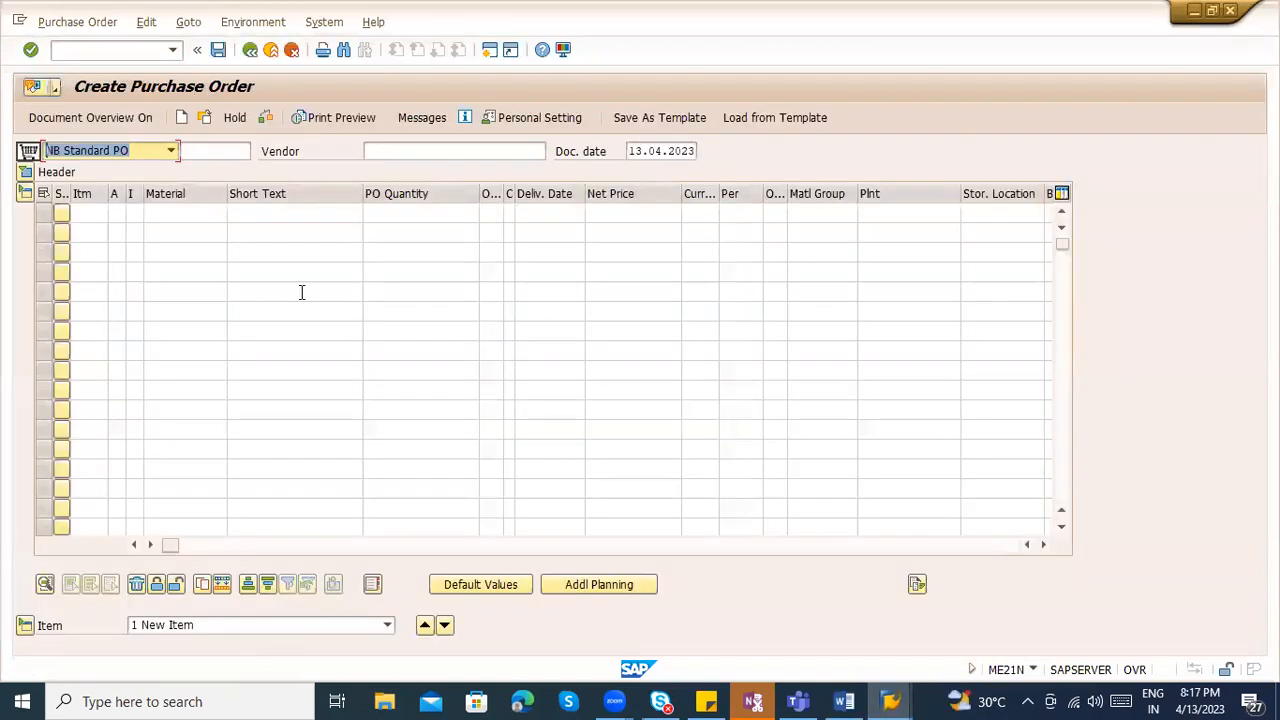
click(372, 152)
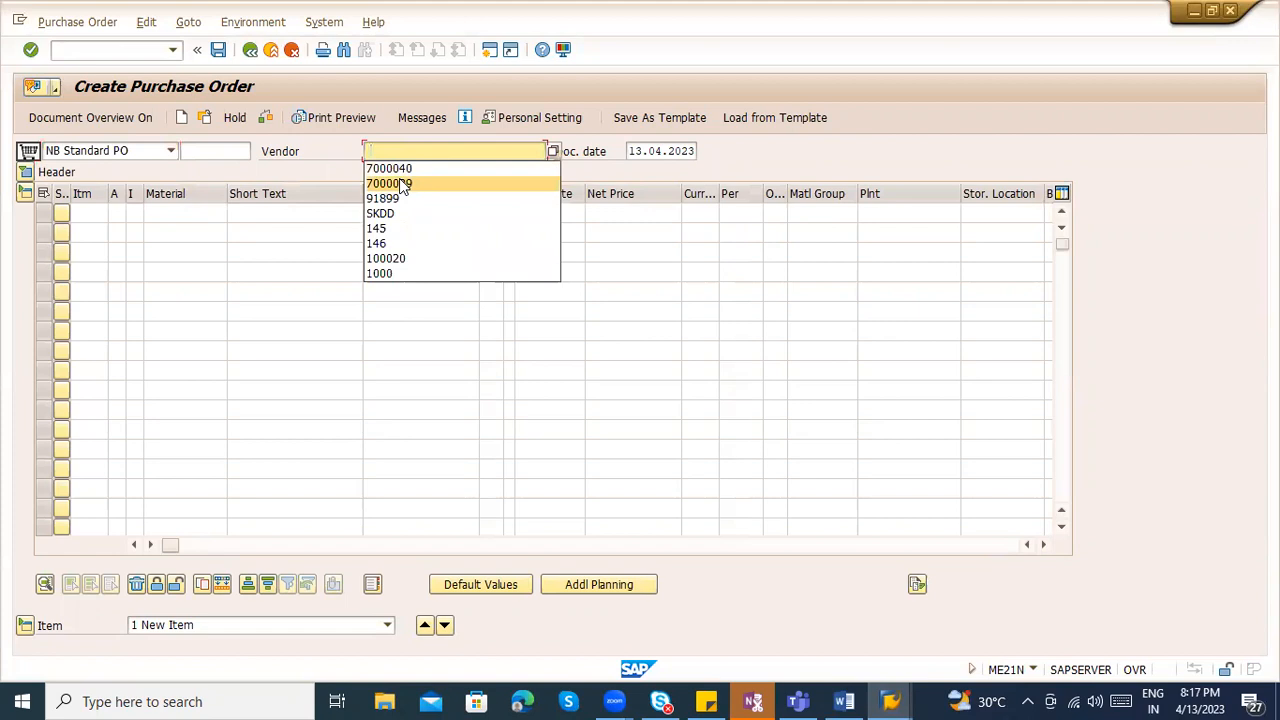
click(418, 183)
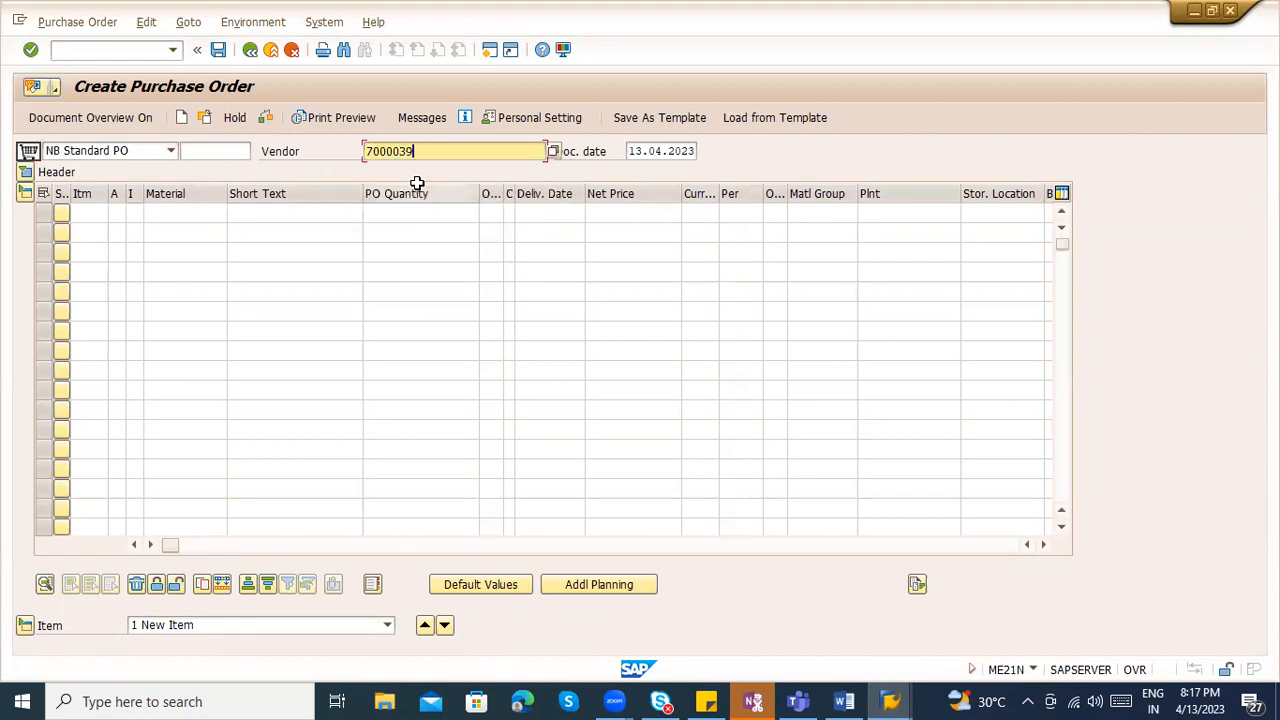
key(Return)
- Fill in the order's organizational data with purchasing organization ZCON, purchasing group 001 and company code ZCON
click(162, 213)
click(165, 232)
click(165, 233)
click(158, 249)
click(172, 254)
click(170, 272)
- Enter material GOBIND01 in the first order item and assign it to the plant "work india company"
click(180, 398)
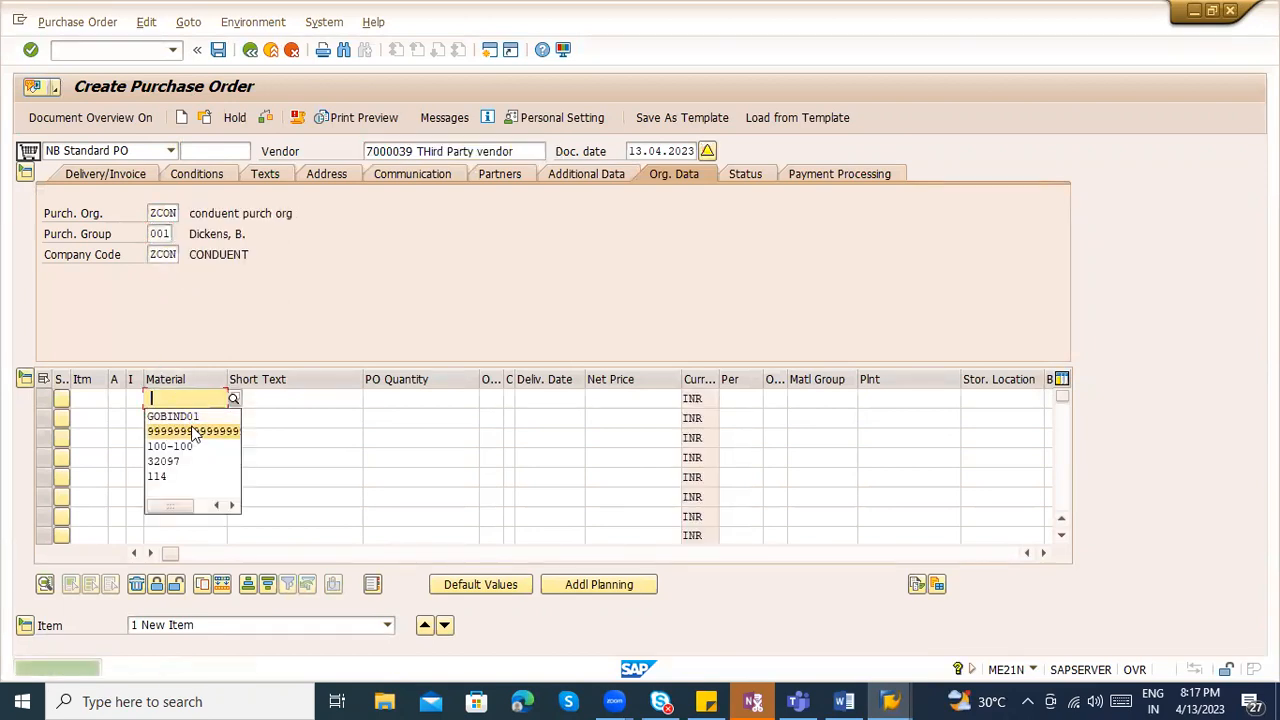
click(191, 414)
key(Tab)
key(Tab)
key(Tab)
key(Tab)
key(Tab)
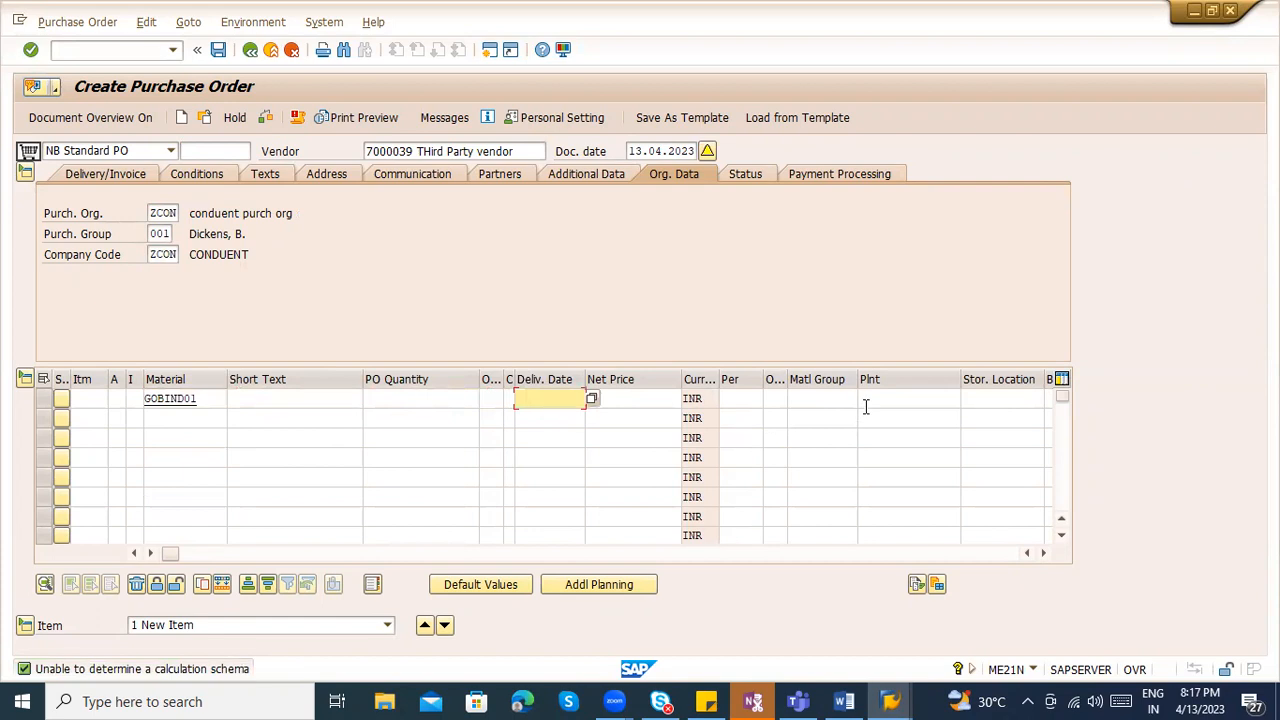
click(866, 405)
click(869, 418)
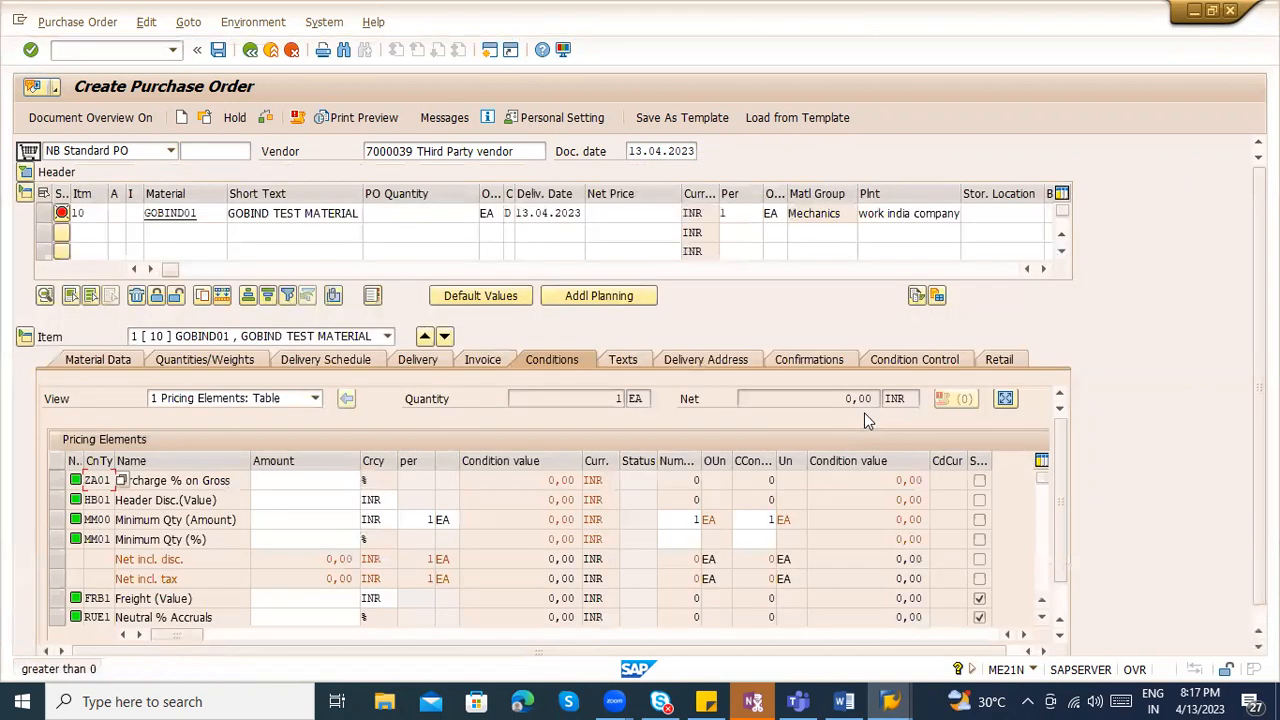
- Set item 10's PO quantity to 100 and try to set its net price to 1000
click(434, 218)
text(100)
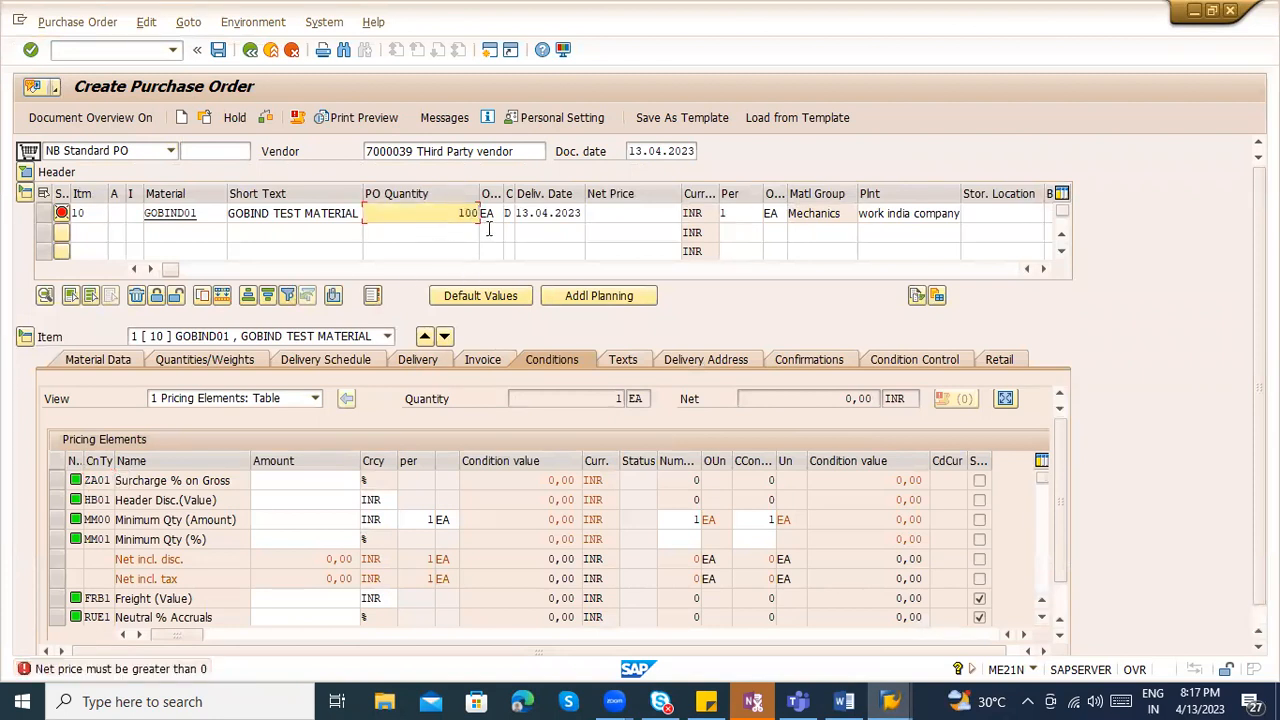
click(645, 213)
text(1000)
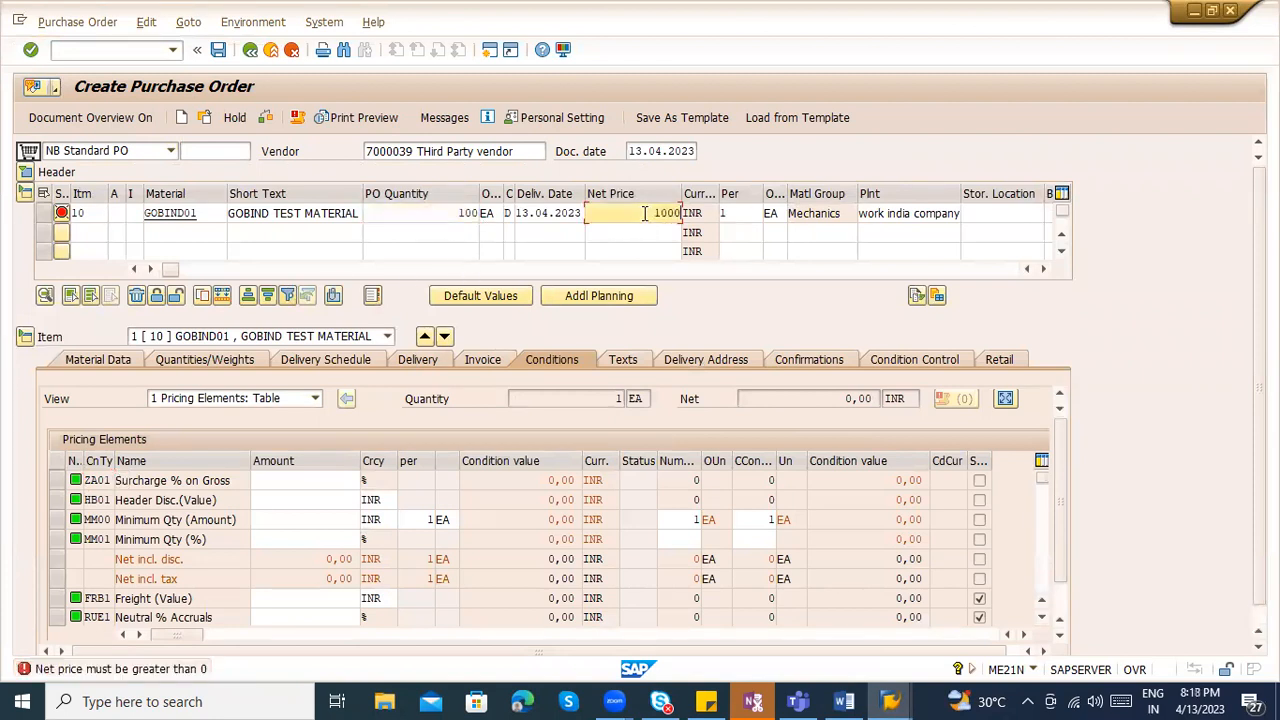
key(Return)
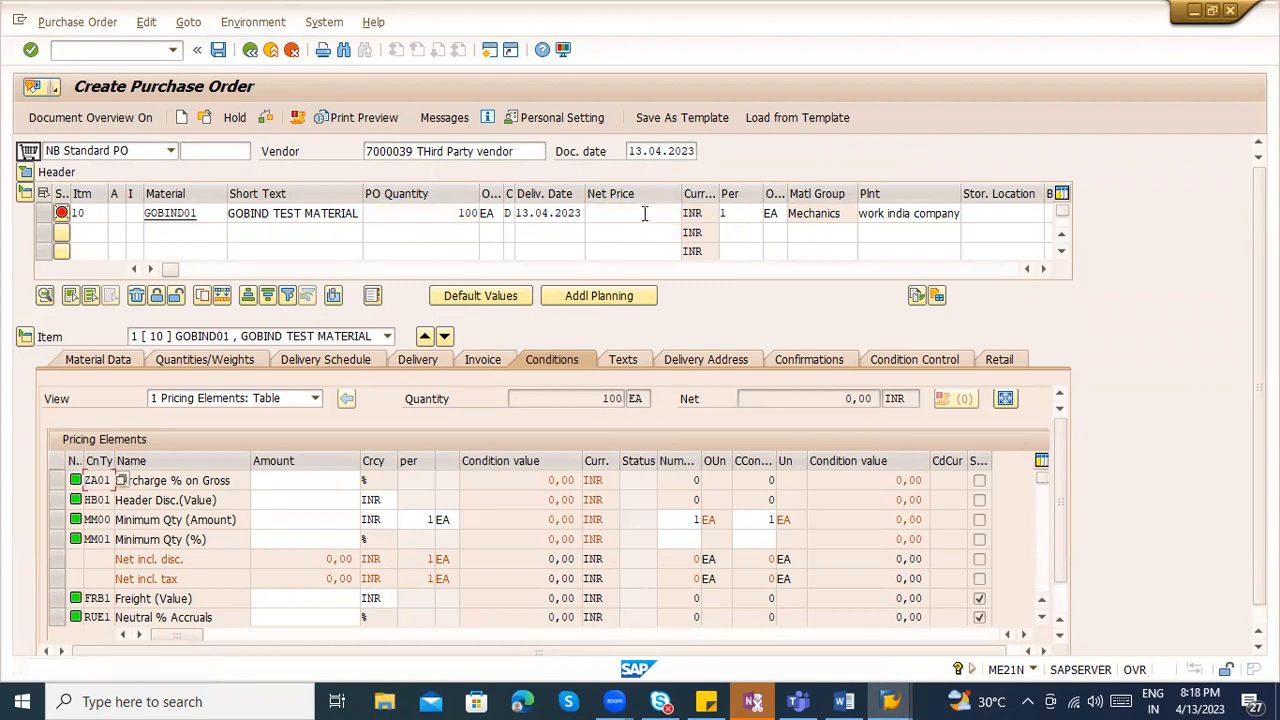
- Set the amount of the ZA01 Surcharge % on Gross condition to 100 %
click(285, 478)
text(100)
key(Return)
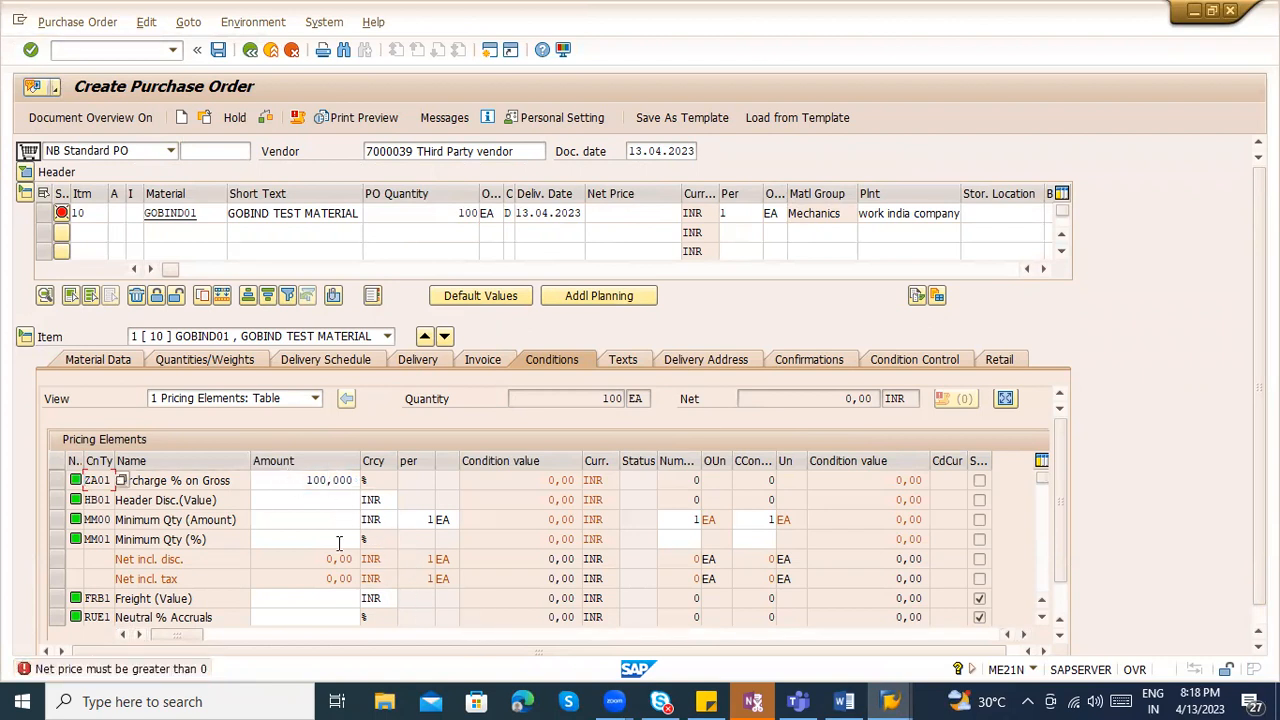
- Look through item 10's pricing elements for a gross price condition
scroll(337, 550, down, 1)
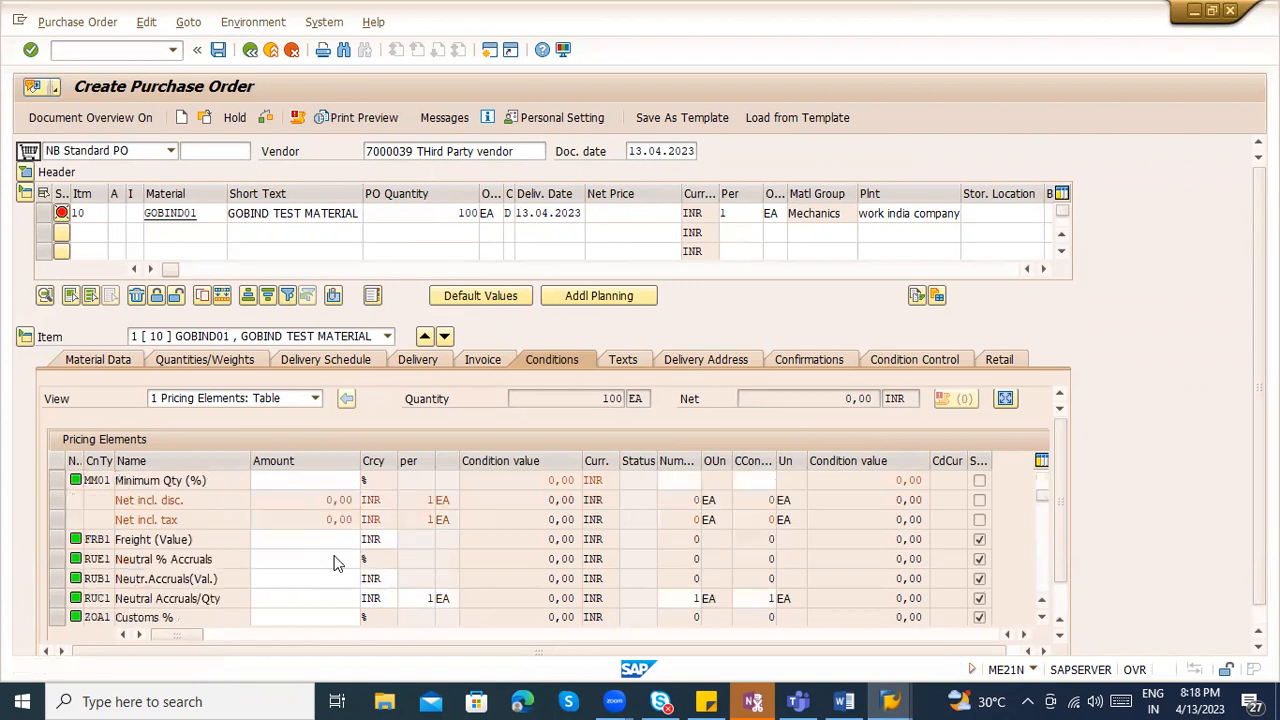
scroll(337, 563, down, 1)
scroll(335, 555, up, 1)
scroll(336, 556, up, 1)
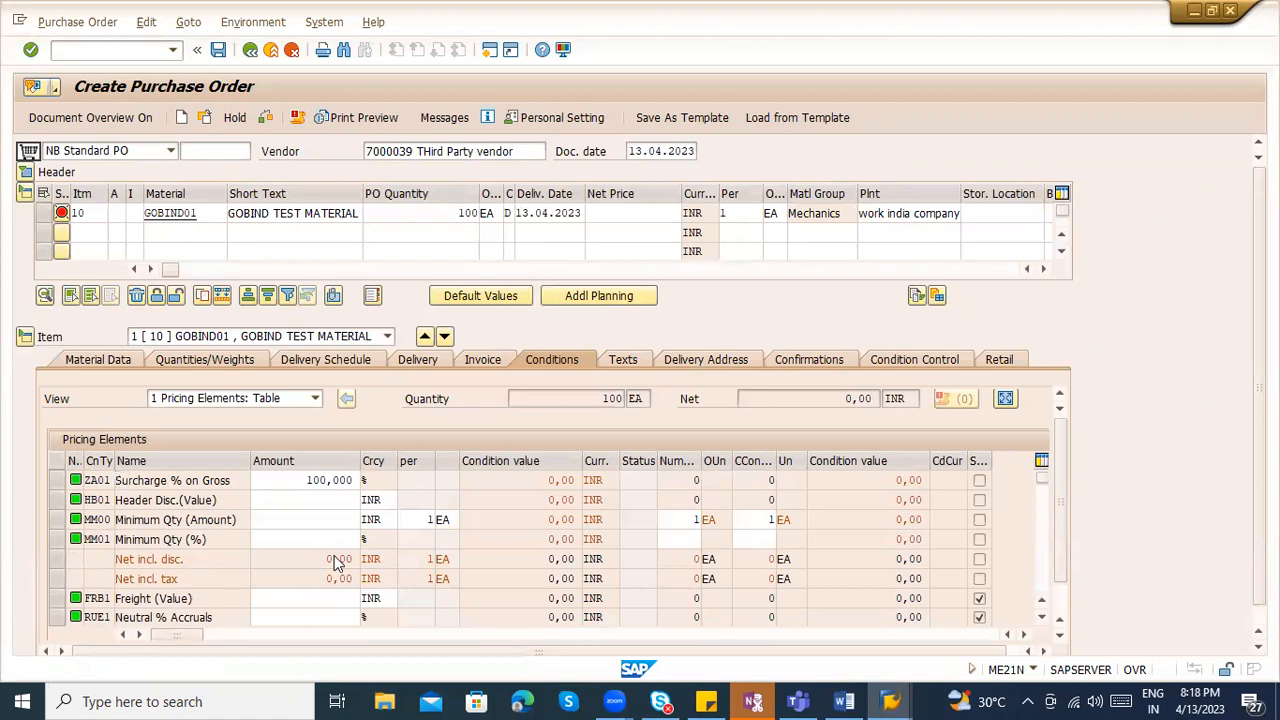
scroll(333, 562, down, 2)
scroll(330, 568, down, 3)
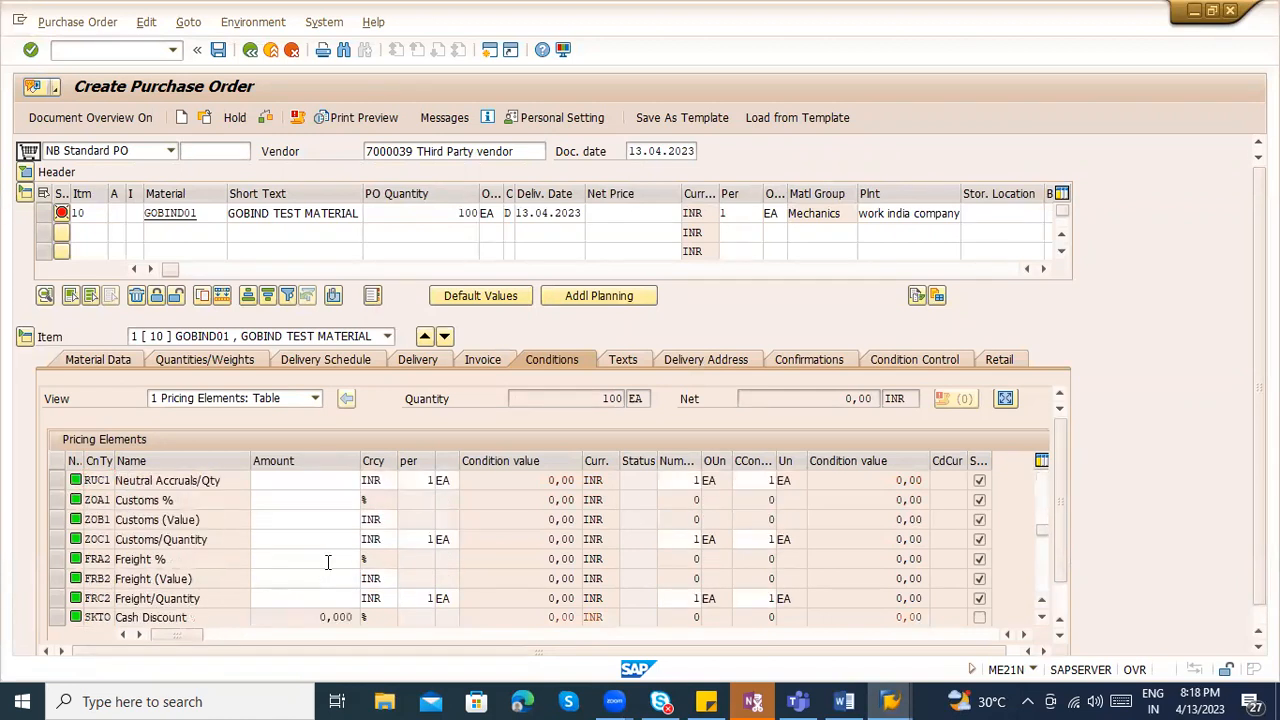
scroll(327, 562, up, 4)
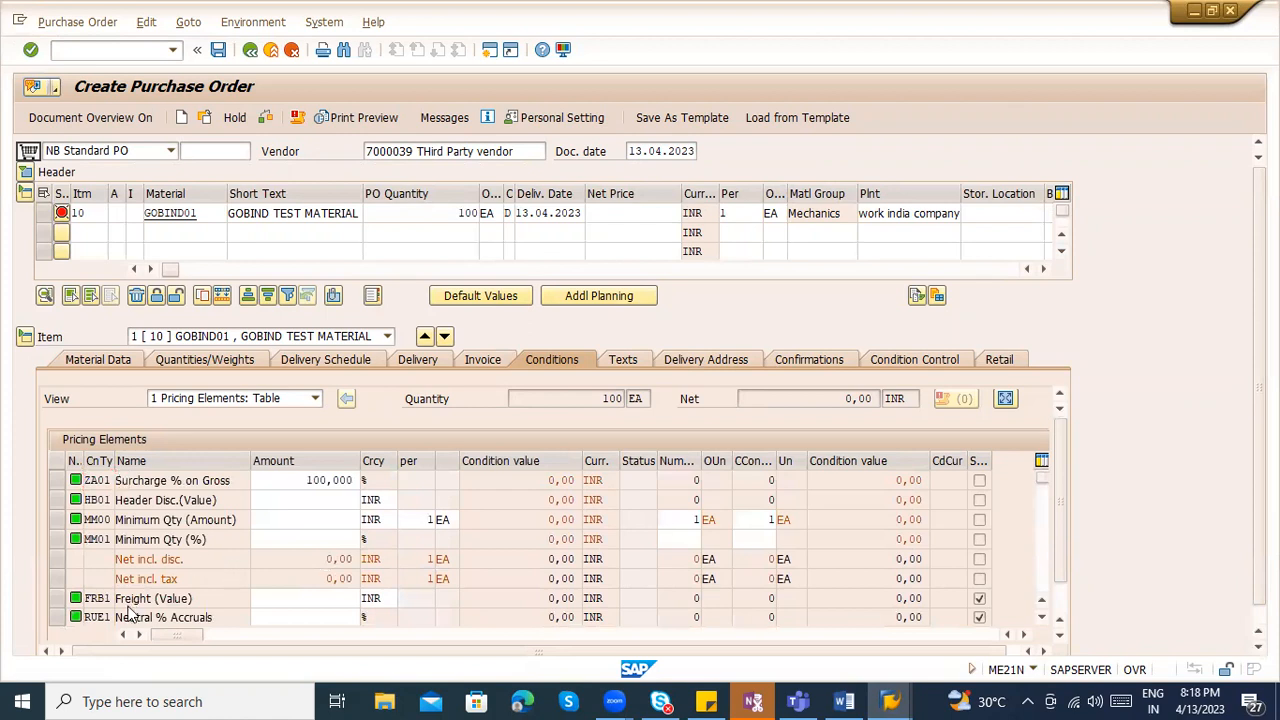
- Try to add condition type PBXX in the first empty row of item 10's pricing elements
scroll(110, 617, down, 2)
scroll(110, 617, down, 1)
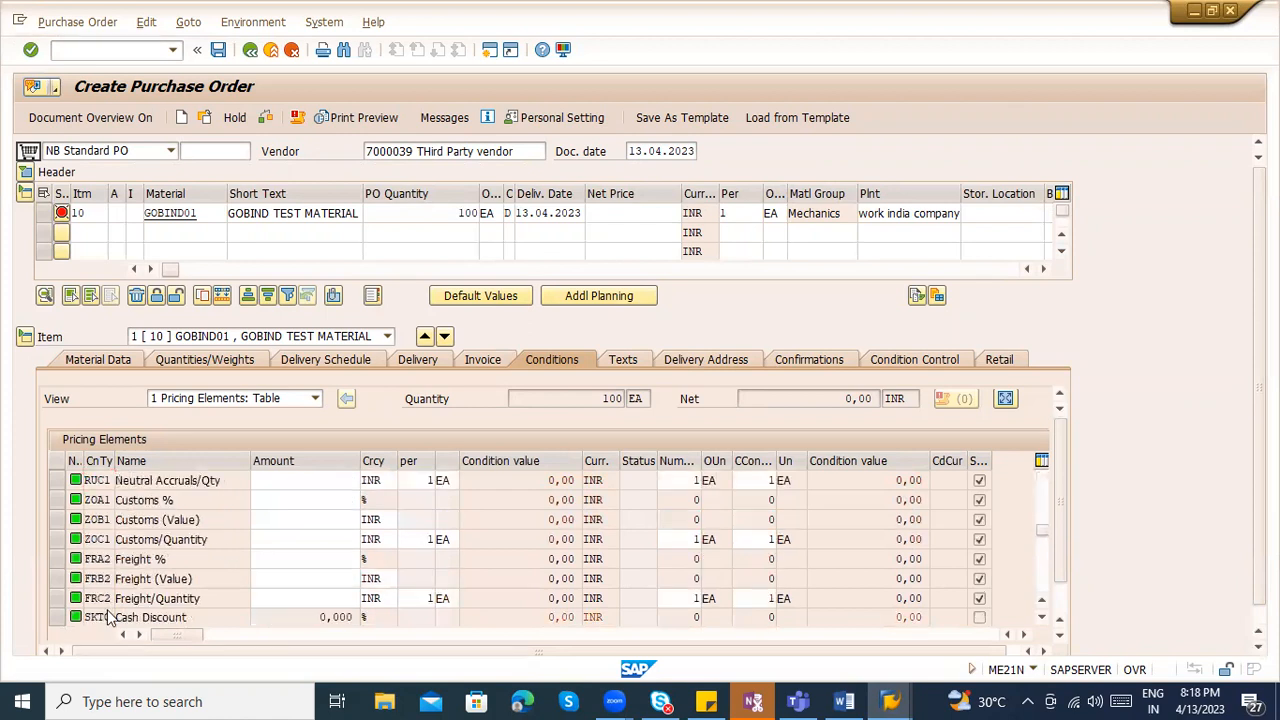
scroll(108, 612, down, 1)
scroll(104, 600, down, 1)
click(102, 540)
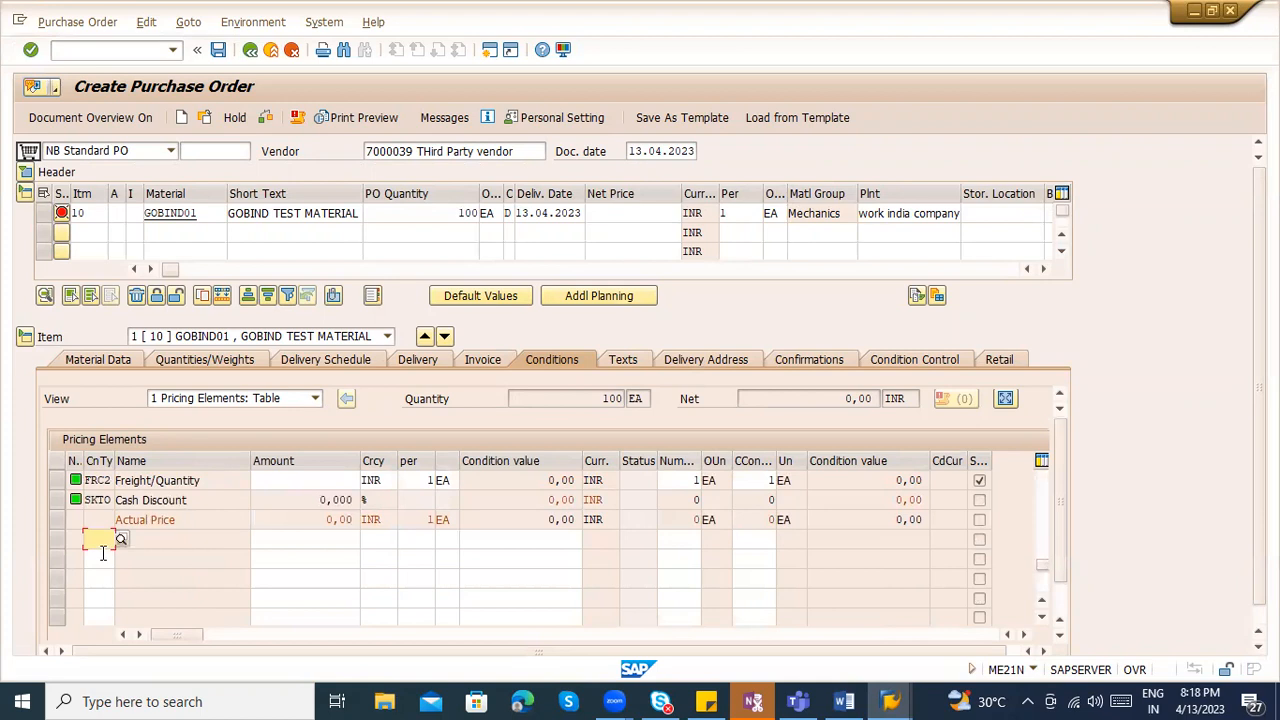
text(PBXX)
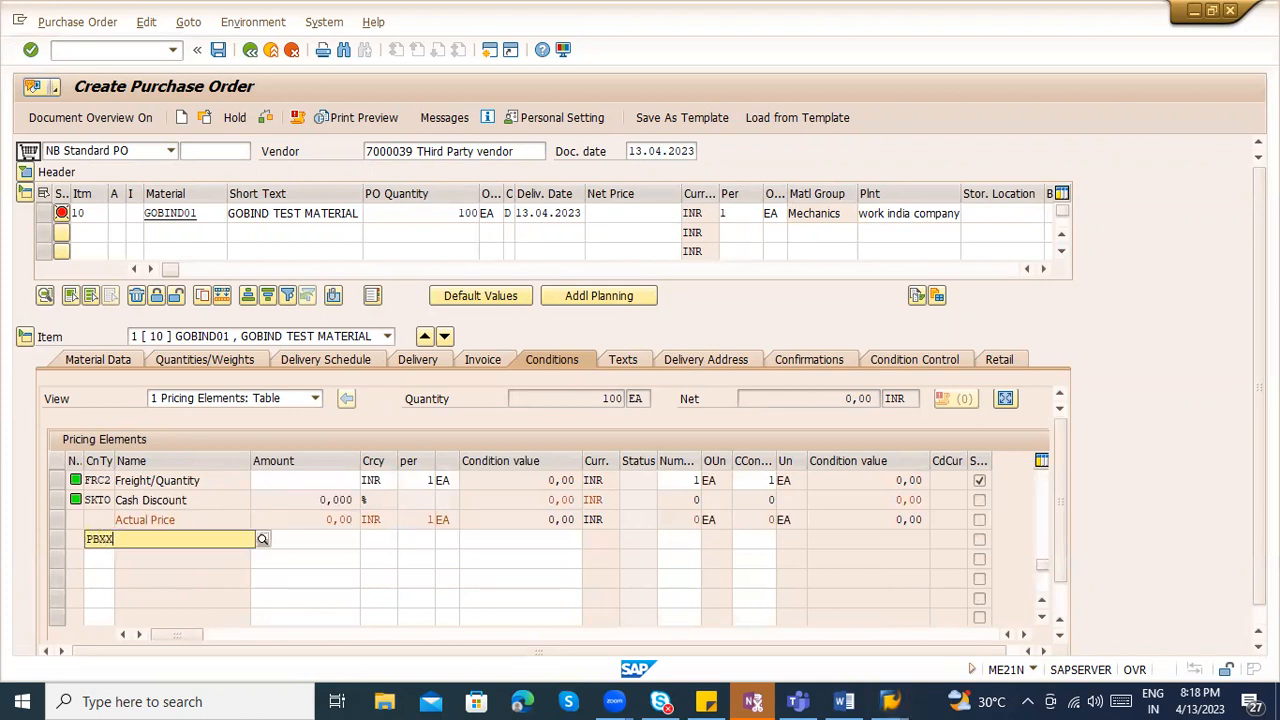
key(Return)
key(BackSpace)
key(BackSpace)
key(BackSpace)
key(BackSpace)
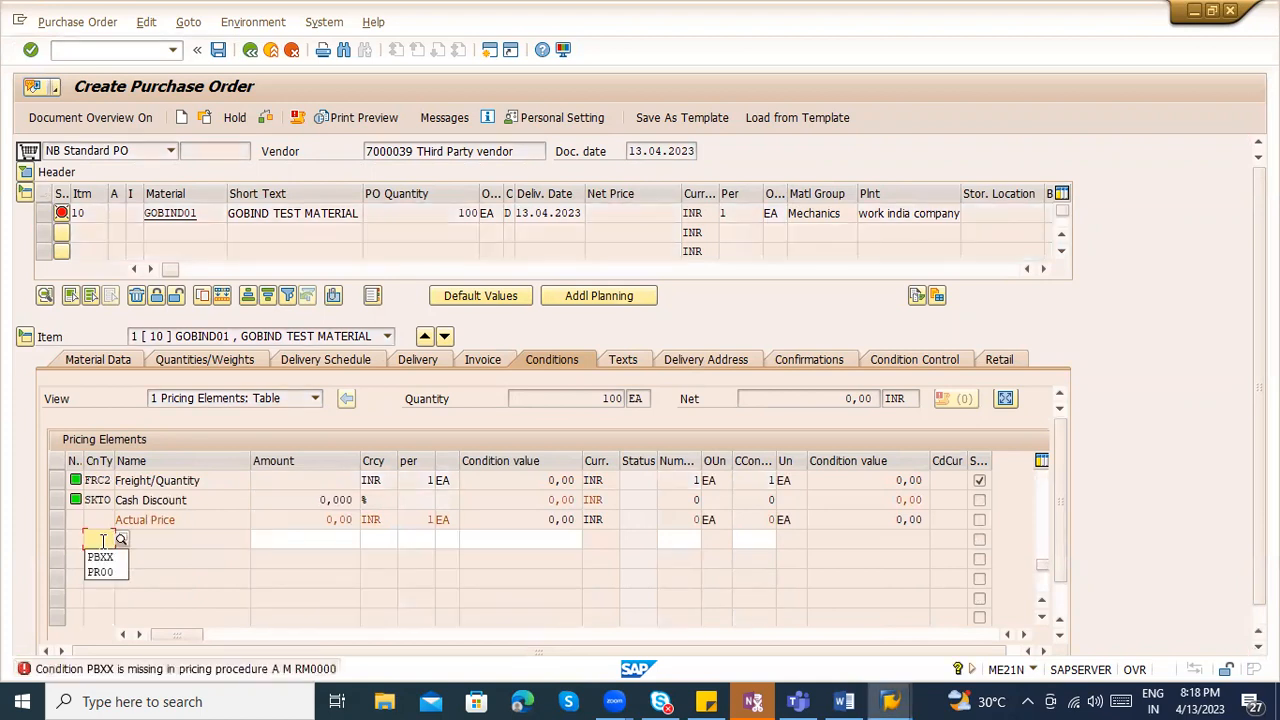
click(339, 544)
key(Return)
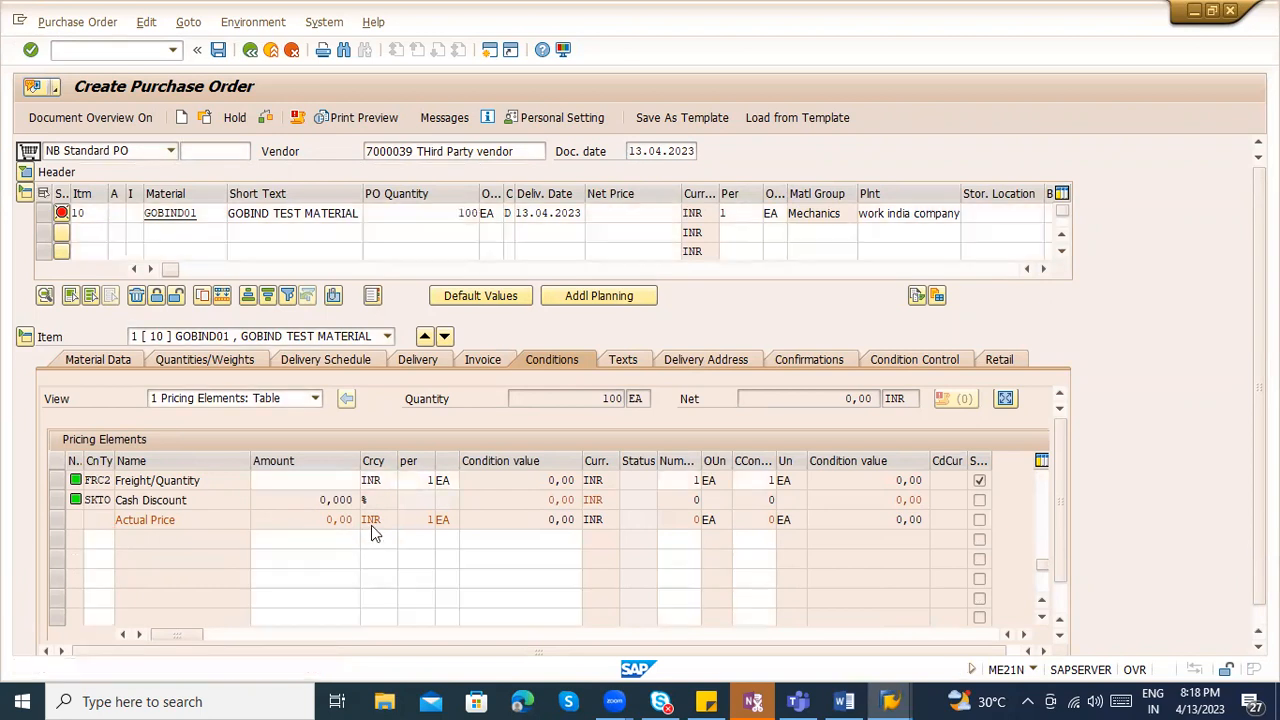
scroll(372, 530, up, 5)
scroll(371, 530, up, 1)
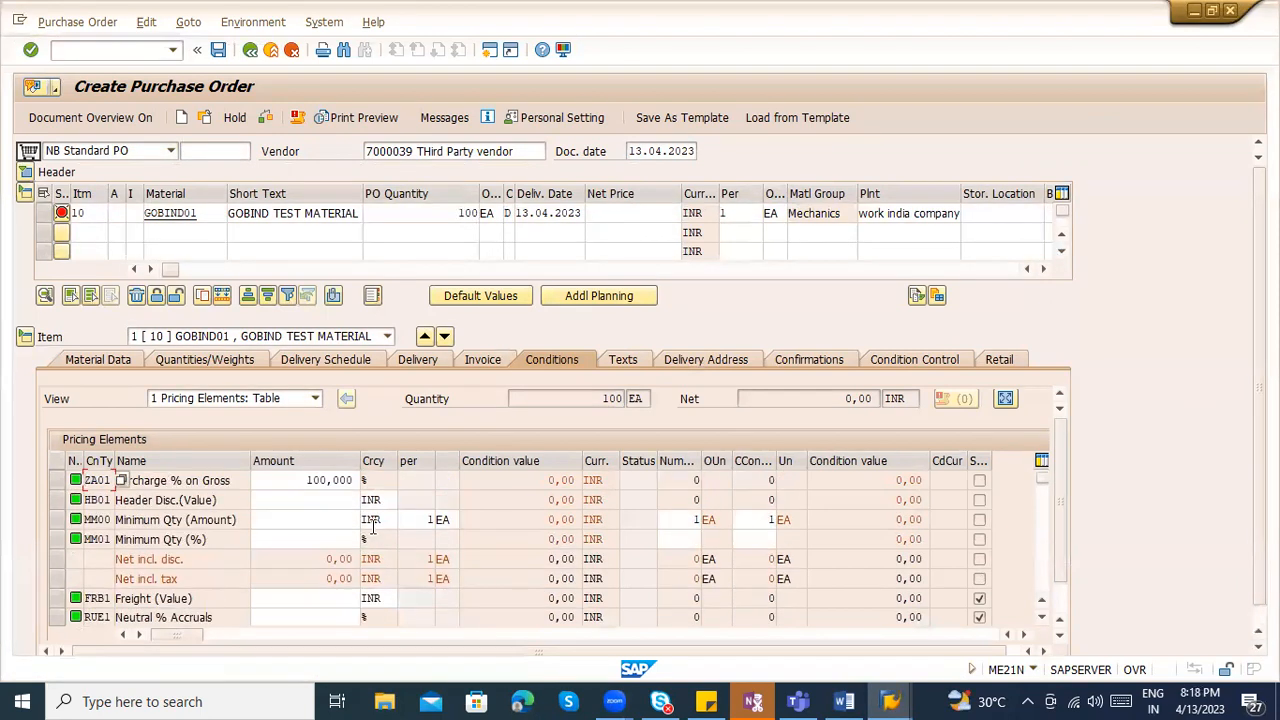
- Open the third-party vendor's purchasing data for purchasing organization ZCON in a new session with transaction XK02
click(133, 52)
text(/oxk02)
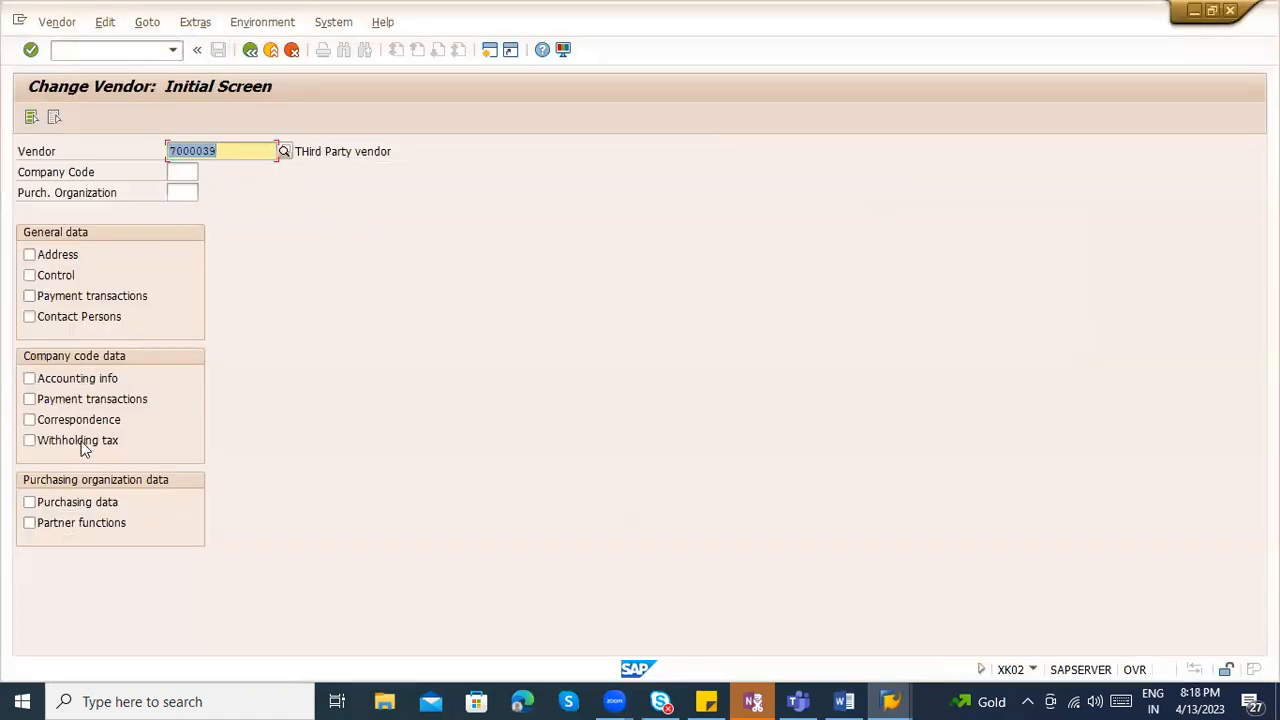
click(95, 508)
click(194, 194)
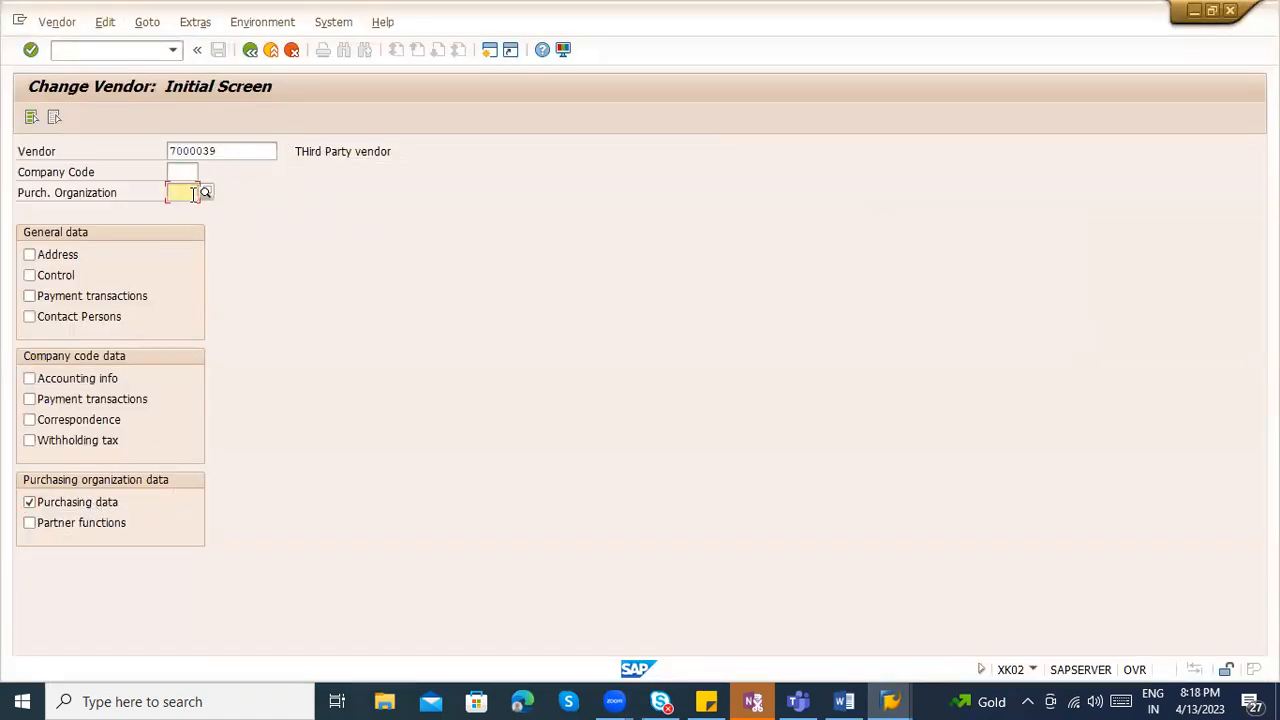
click(185, 196)
text(ZCON)
key(Return)
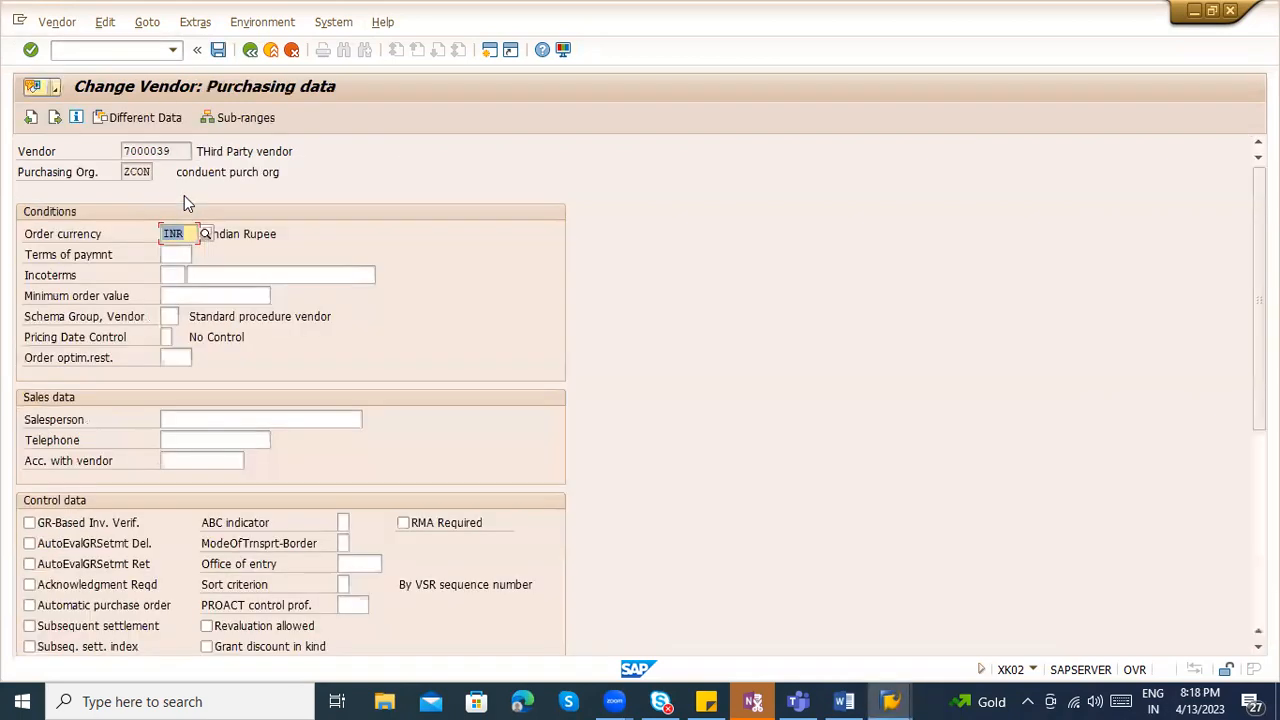
- Set the vendor's schema group to ZC and save the vendor master change
click(174, 316)
text(ZC)
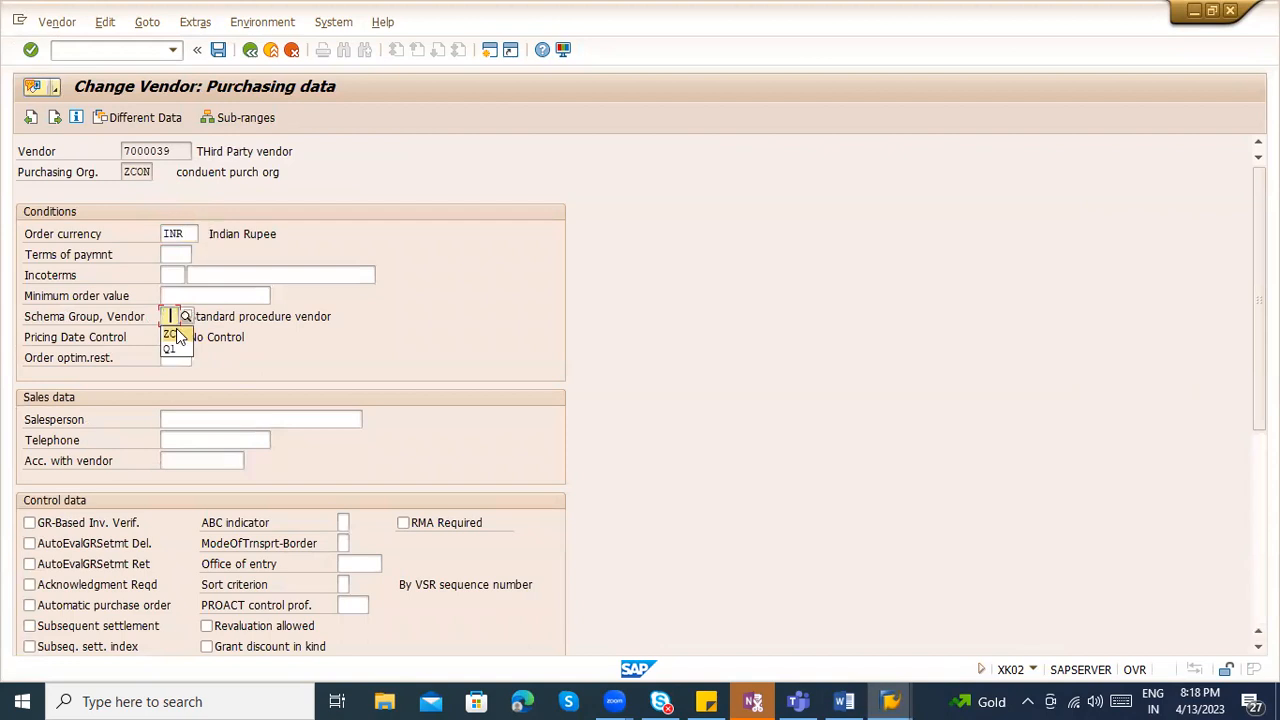
key(Return)
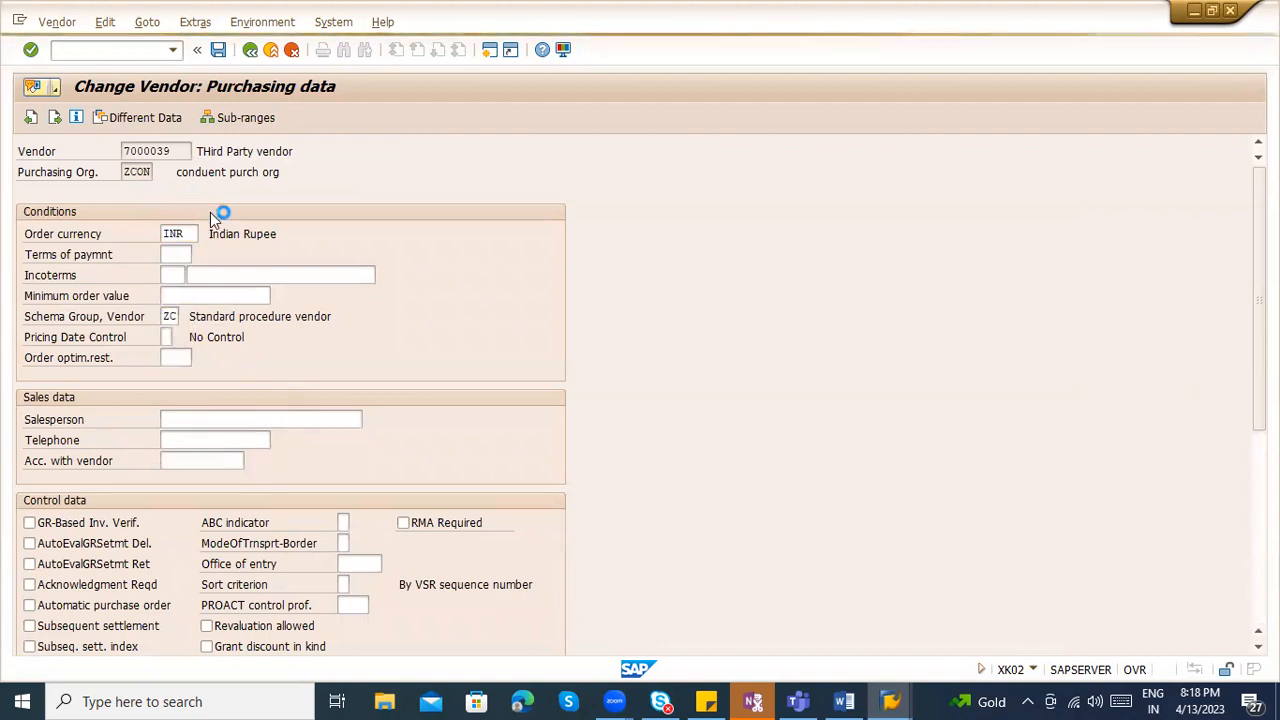
key(ctrl+s)
- Start a new standard purchase order in ME21N for the same third-party vendor
click(121, 47)
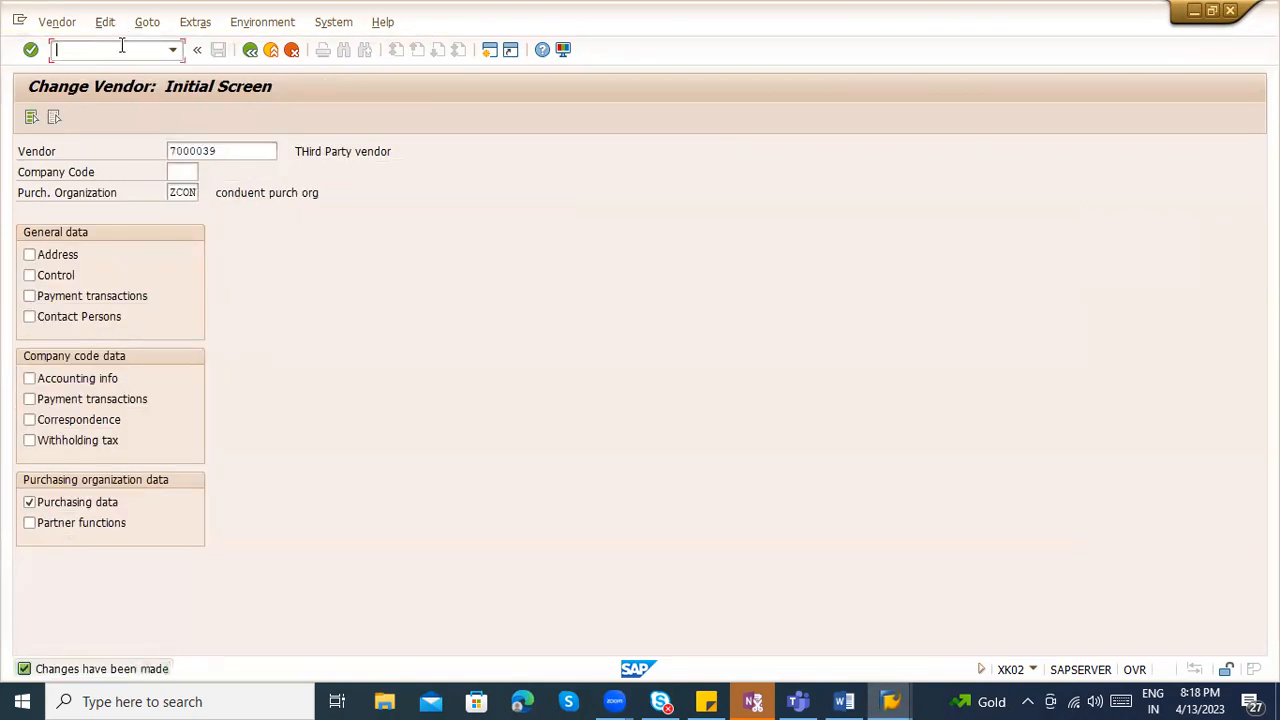
text(/nme21n)
key(Return)
click(420, 147)
click(416, 165)
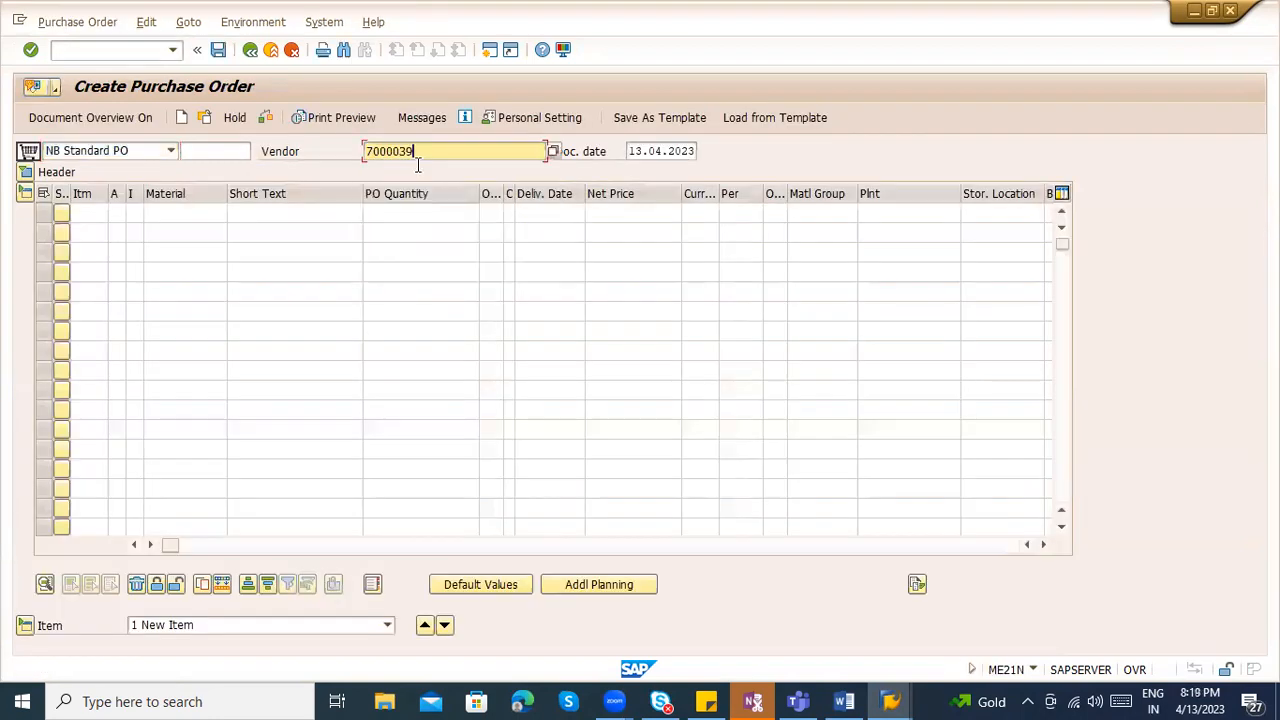
key(Return)
- Enter purchasing organization ZCON, purchasing group 001 and company code ZCOn in the new order's organizational data
click(165, 214)
click(166, 234)
click(161, 235)
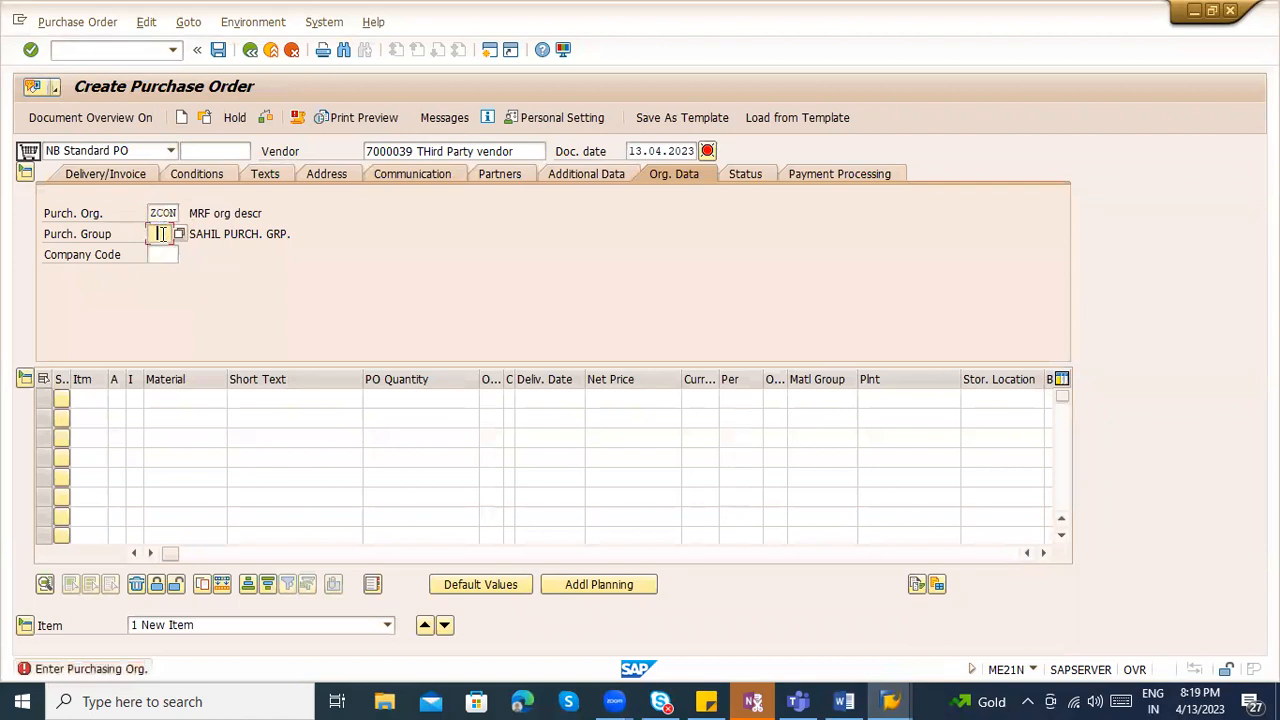
click(168, 253)
click(167, 256)
click(173, 274)
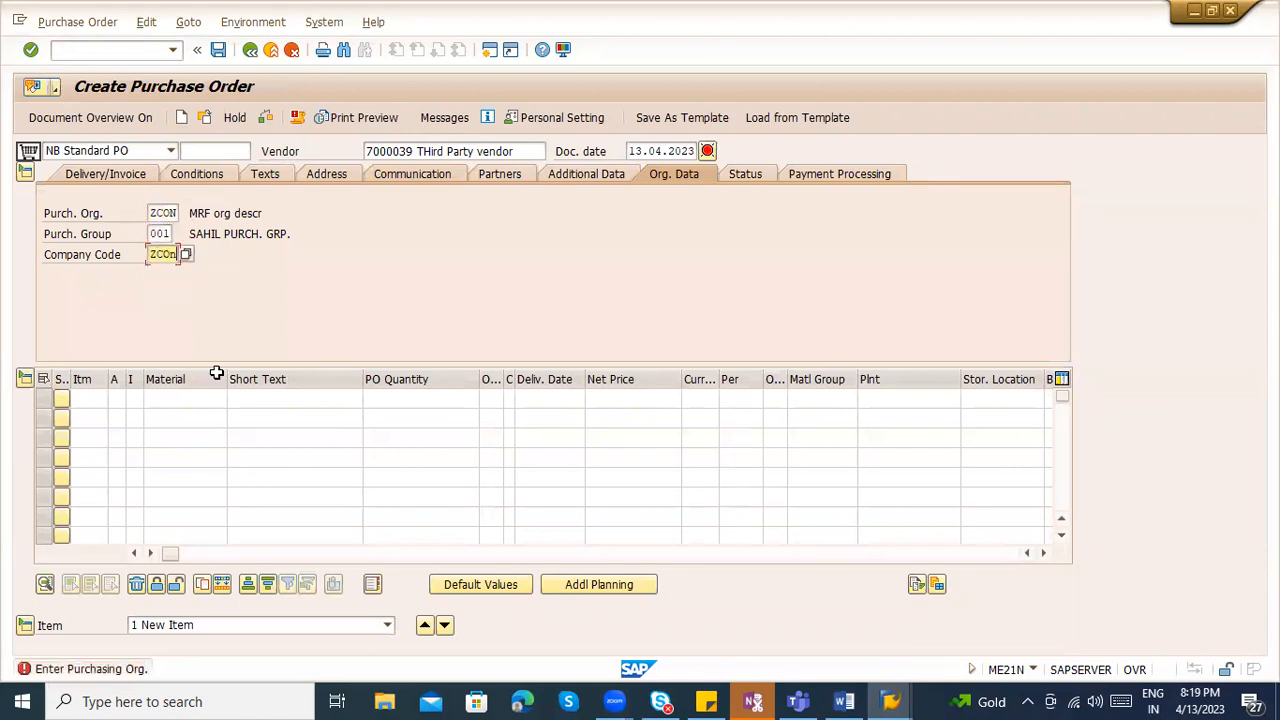
- Fill in the first order item with material GOBIND01, plant ZCOn, PO quantity 100 and storage location ZCON
click(203, 399)
click(218, 415)
click(910, 398)
click(909, 416)
click(470, 398)
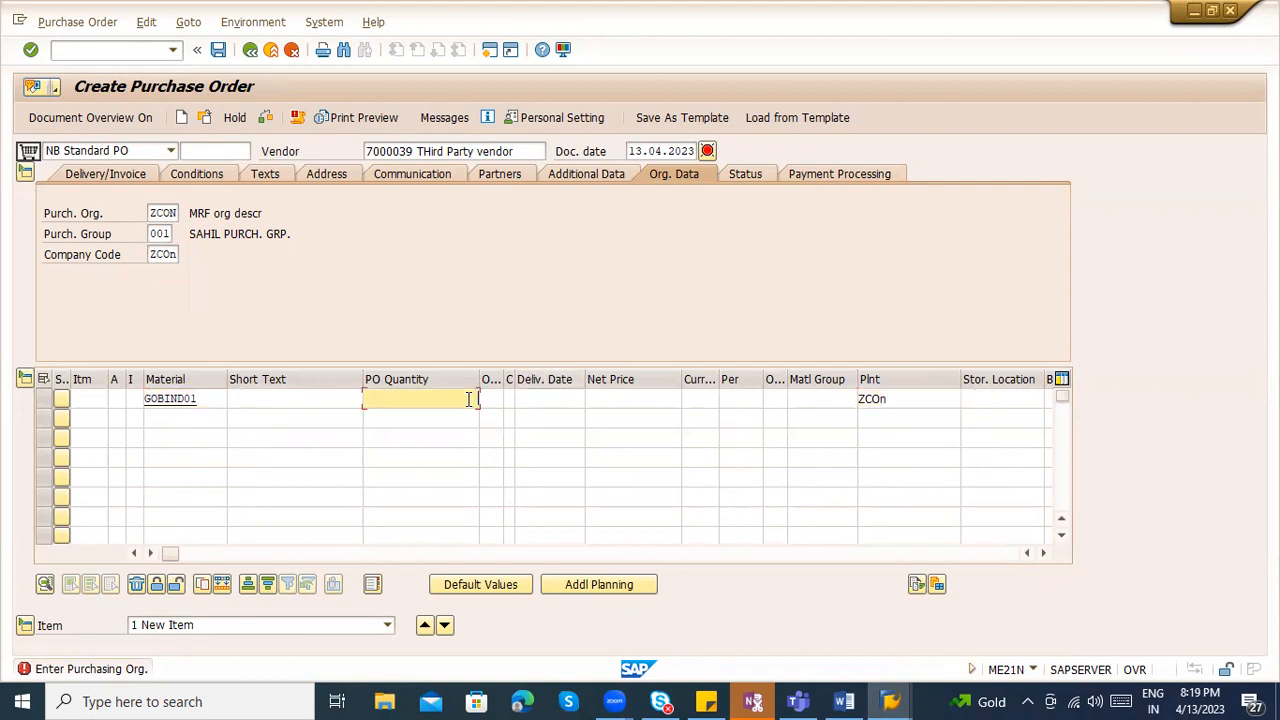
click(462, 414)
click(979, 398)
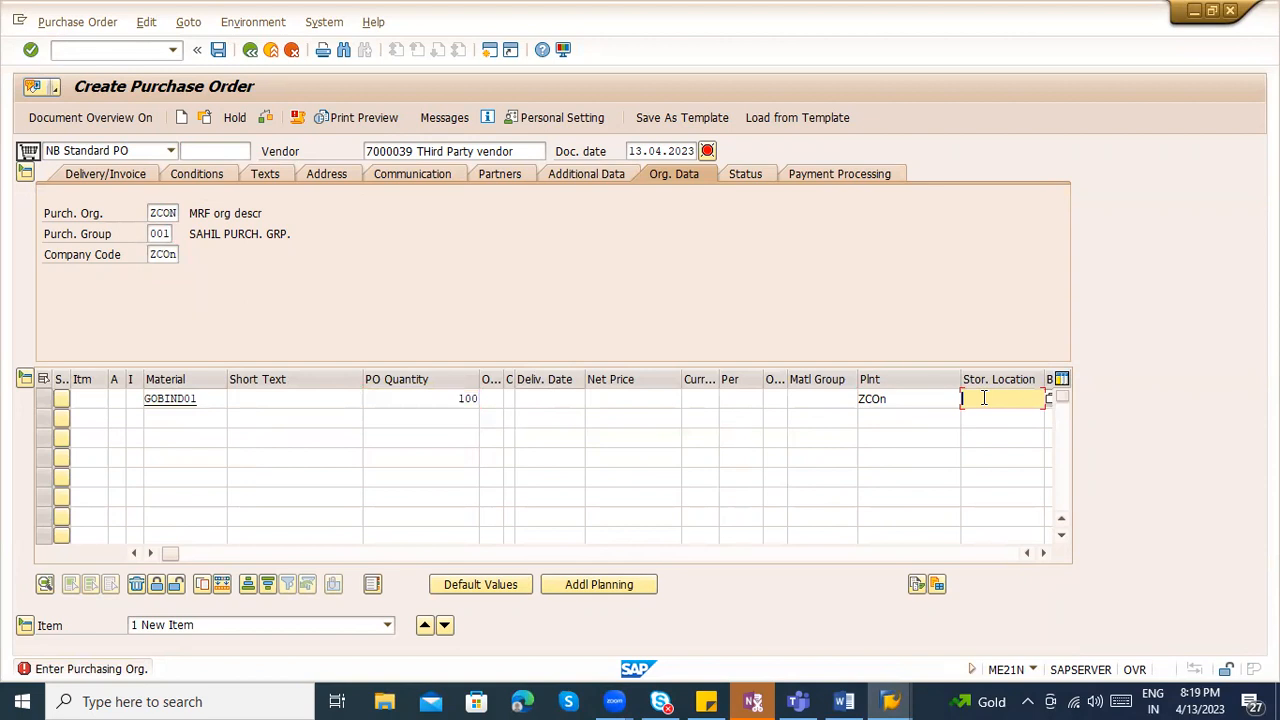
text(ZCON)
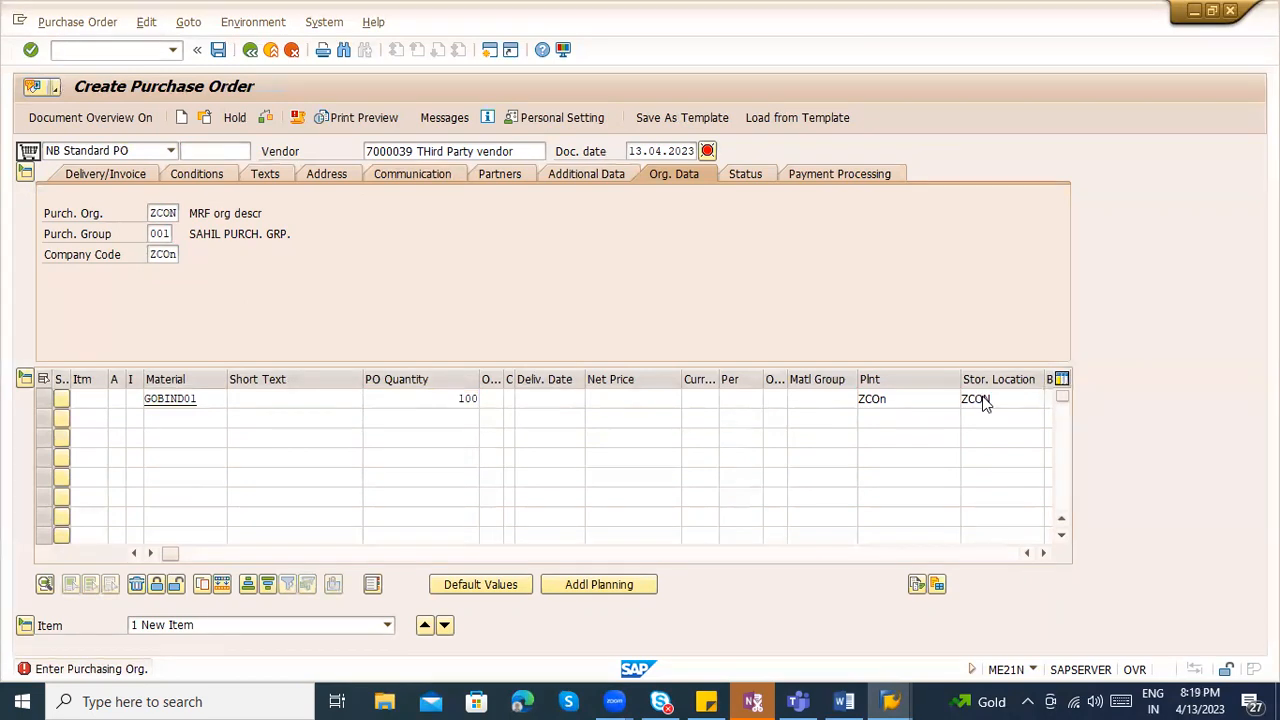
key(Return)
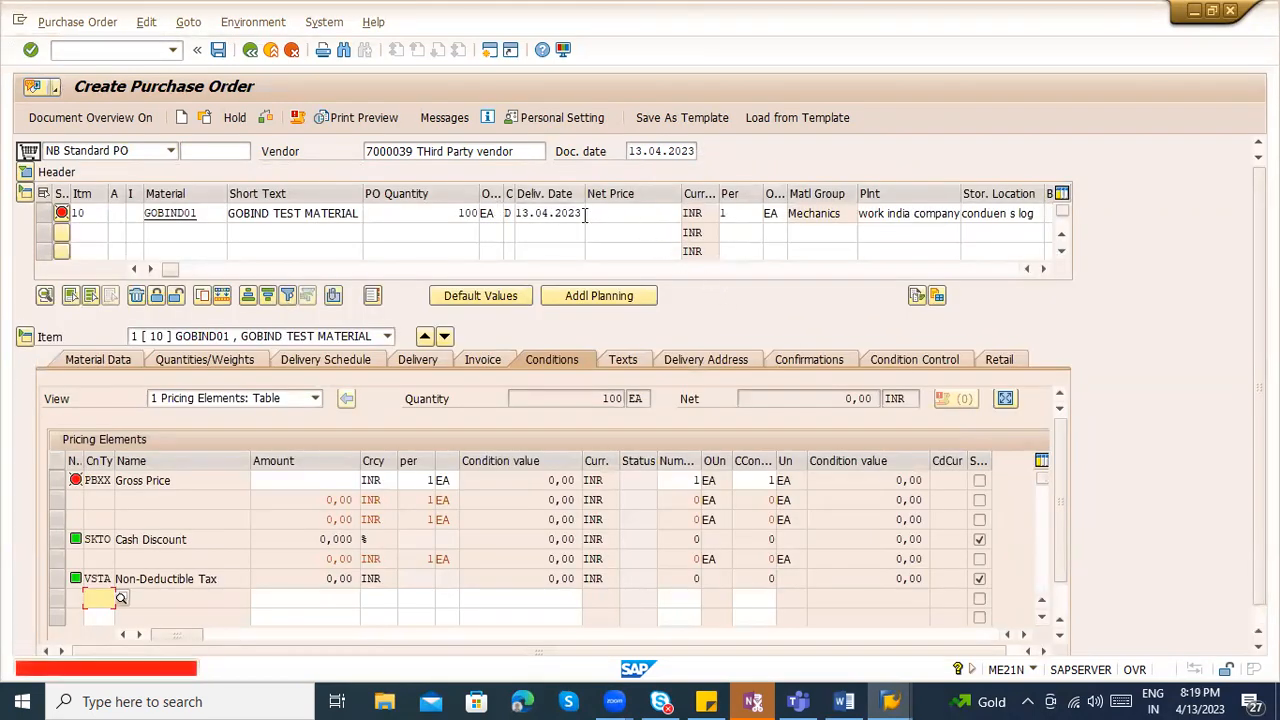
- Set item 10's net price to 100 INR and save the purchase order
click(648, 207)
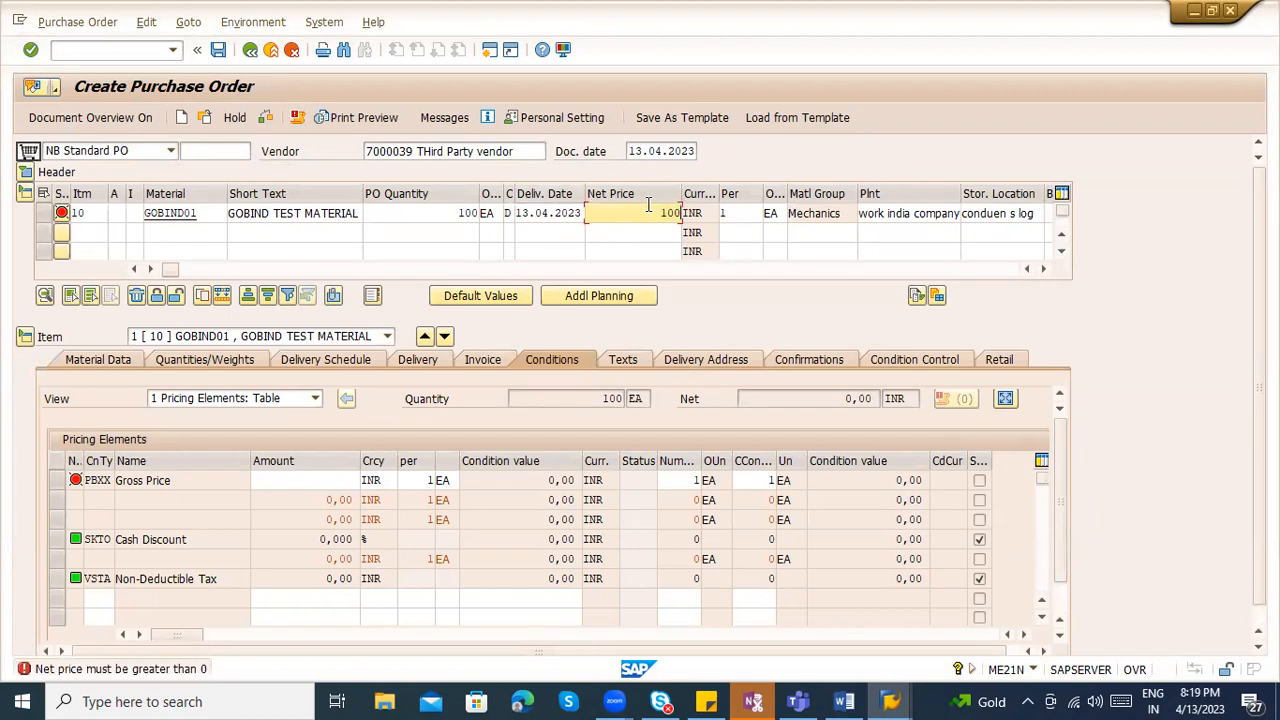
key(Return)
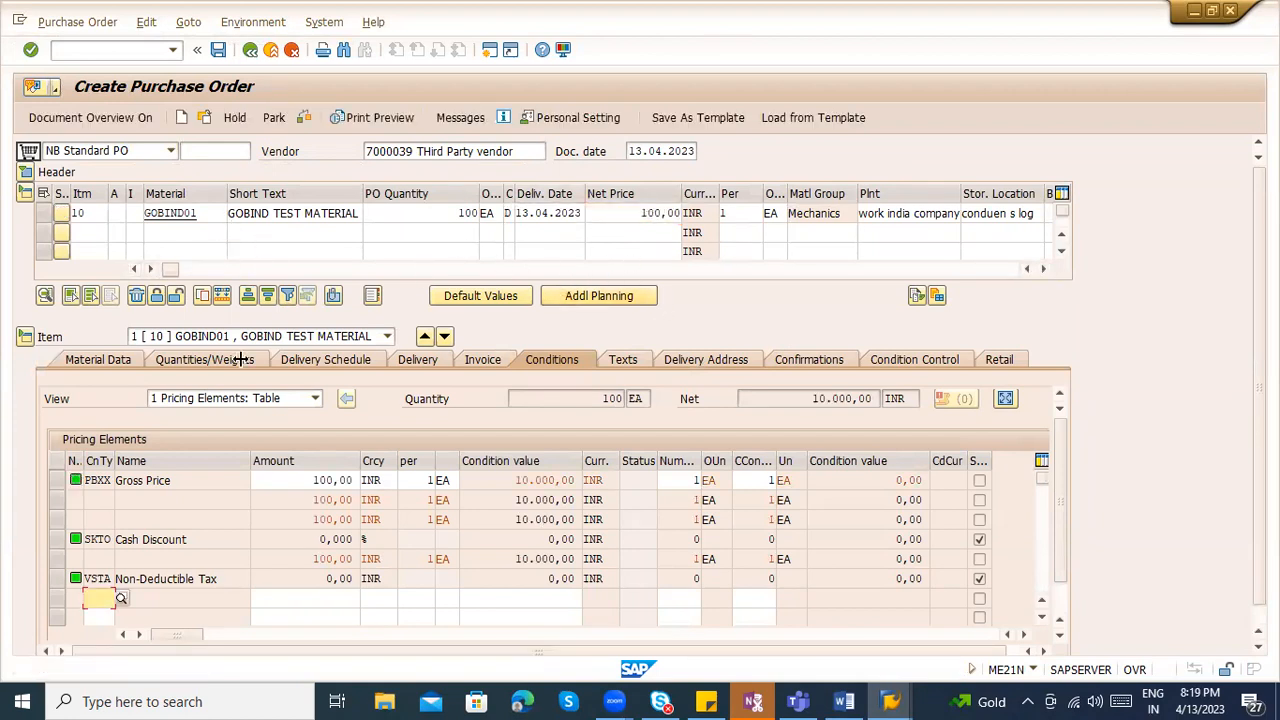
drag(442, 216, 518, 211)
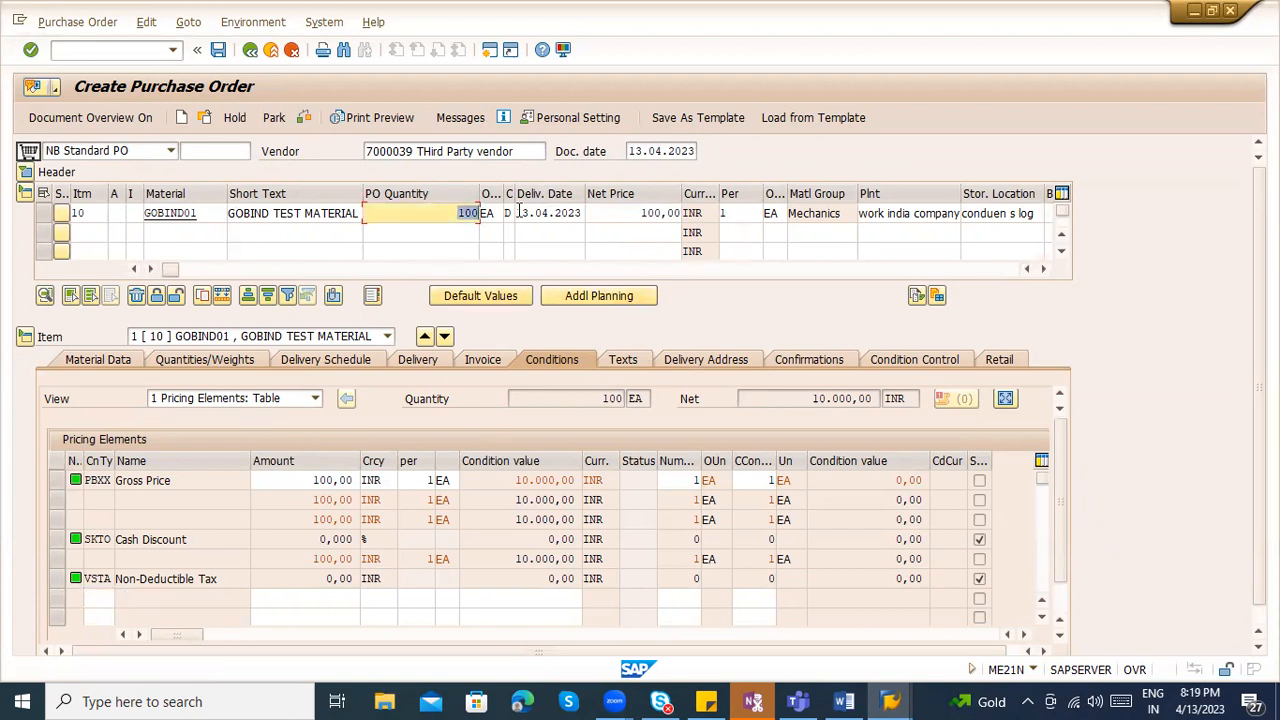
click(218, 49)
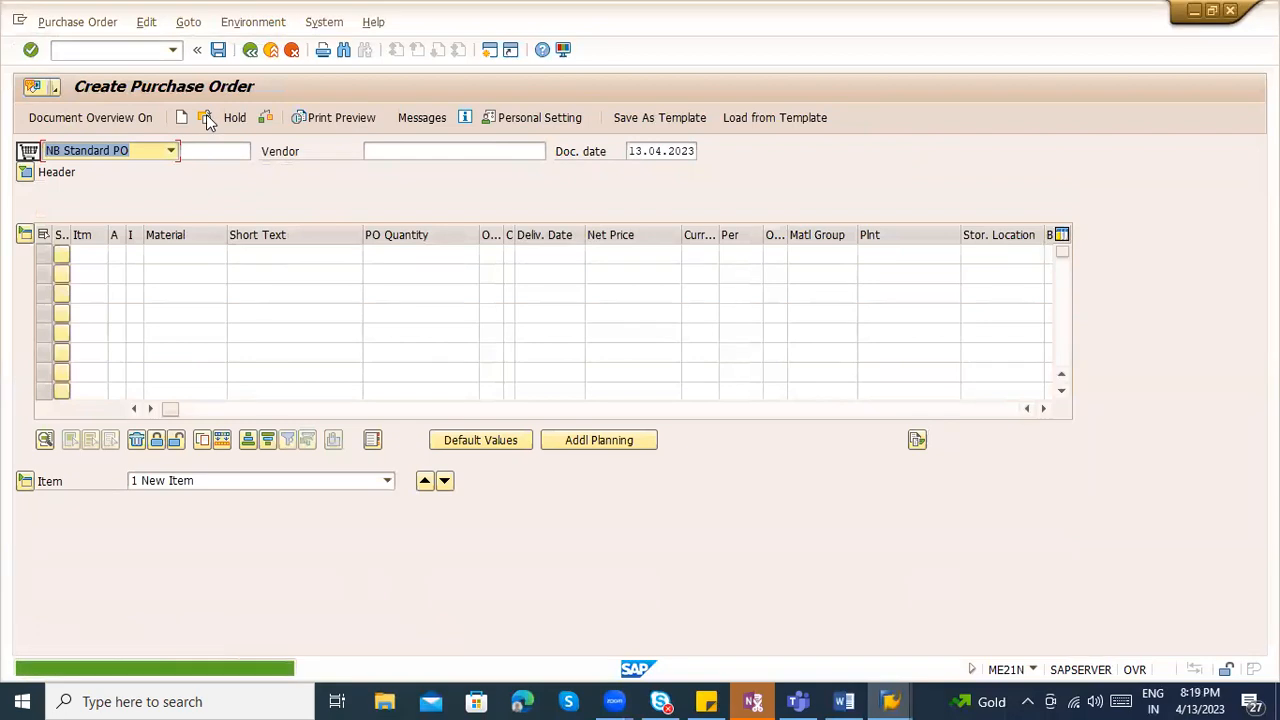
- Display the newly saved purchase order and check its release strategy in the header
click(206, 117)
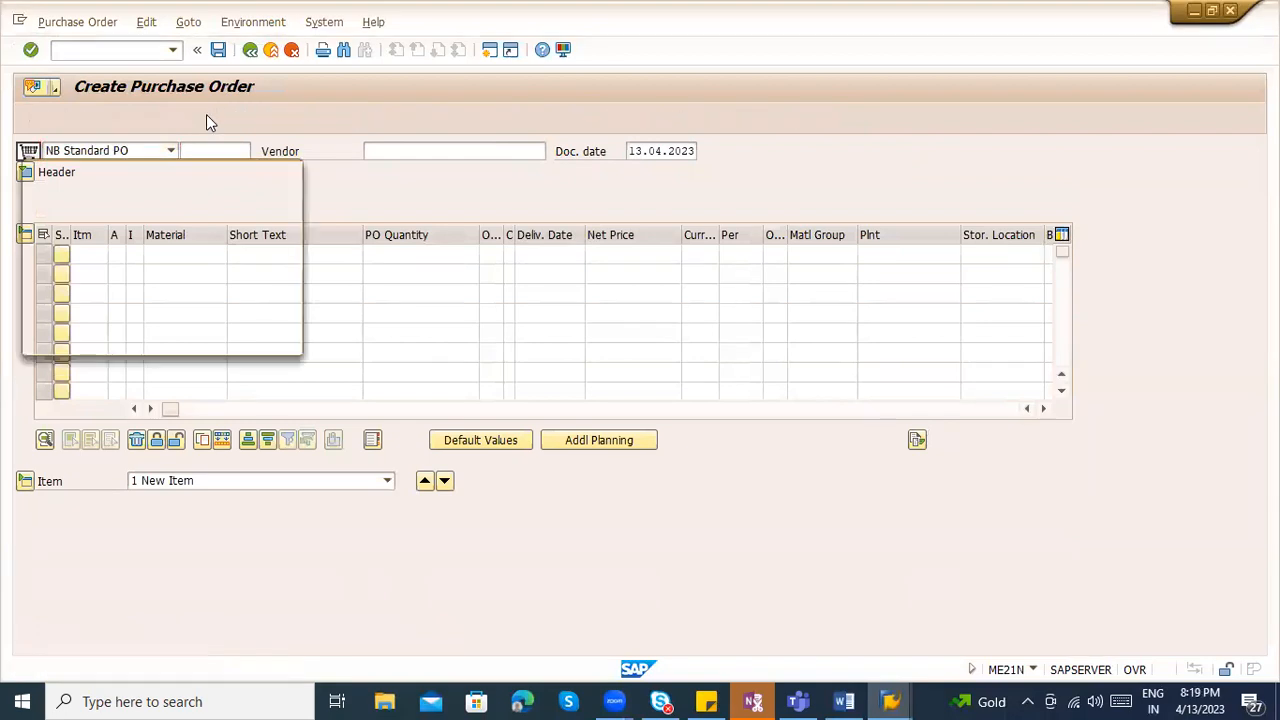
key(Return)
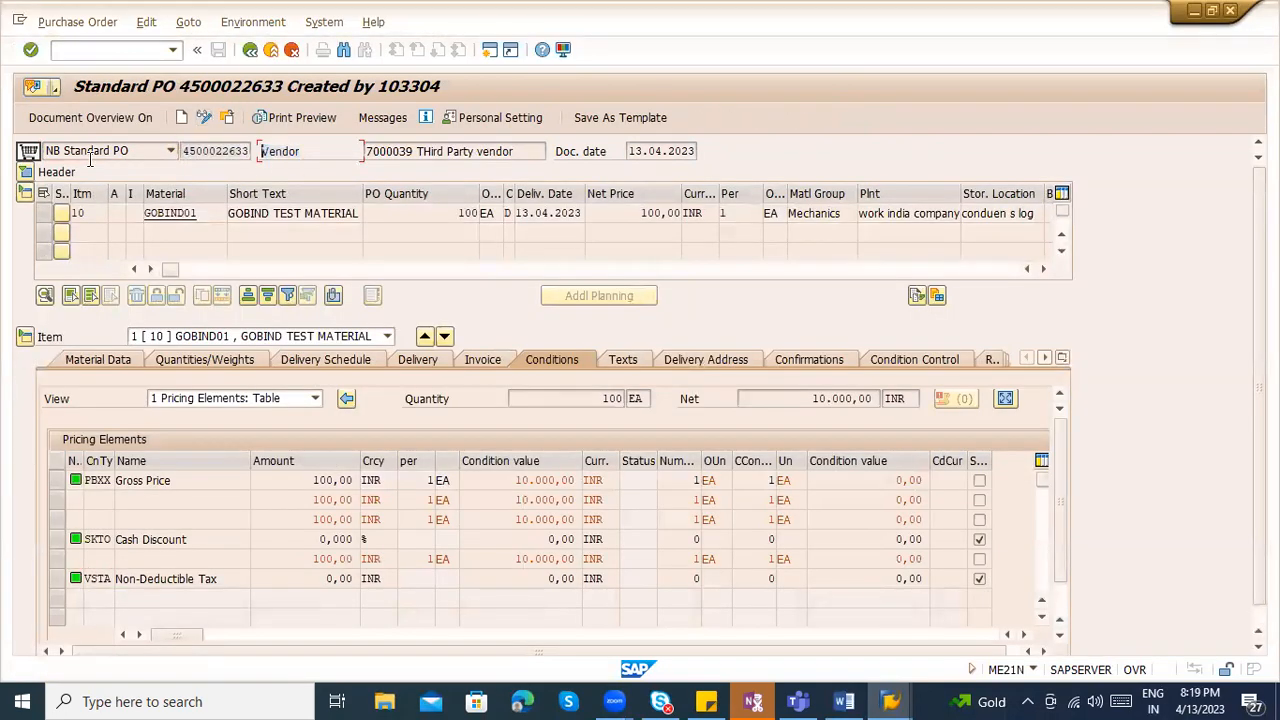
click(25, 173)
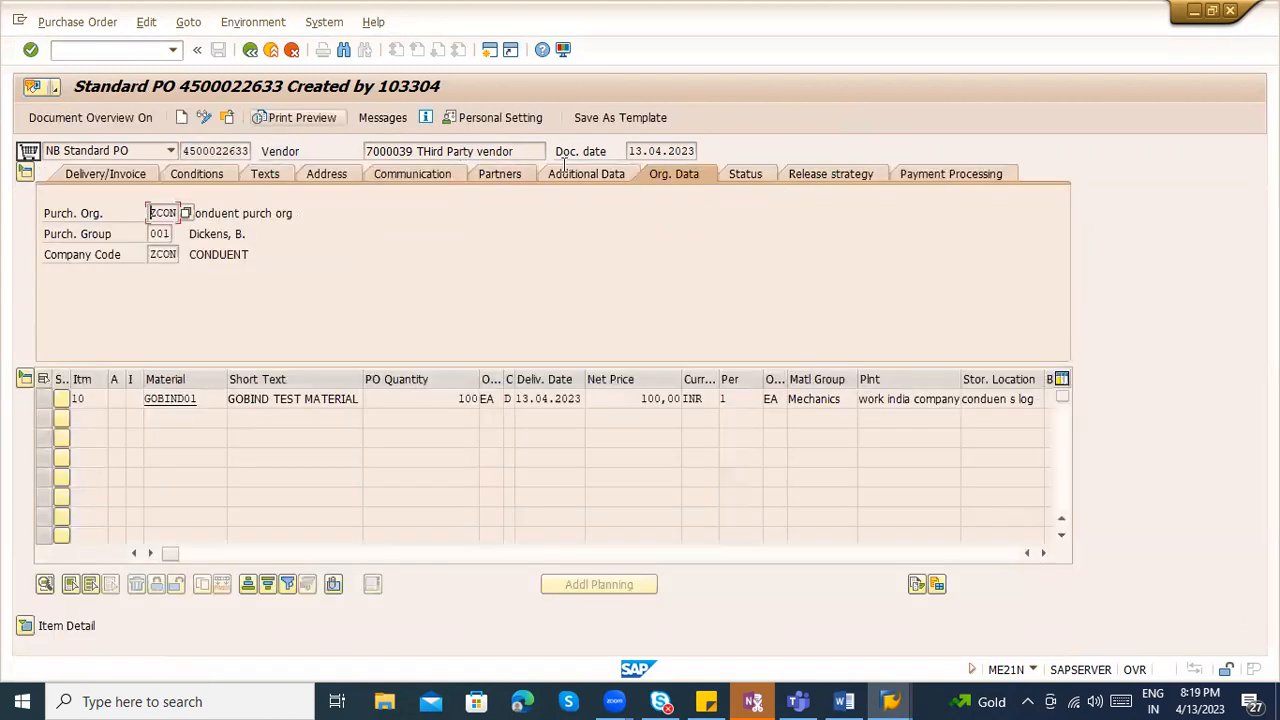
click(805, 175)
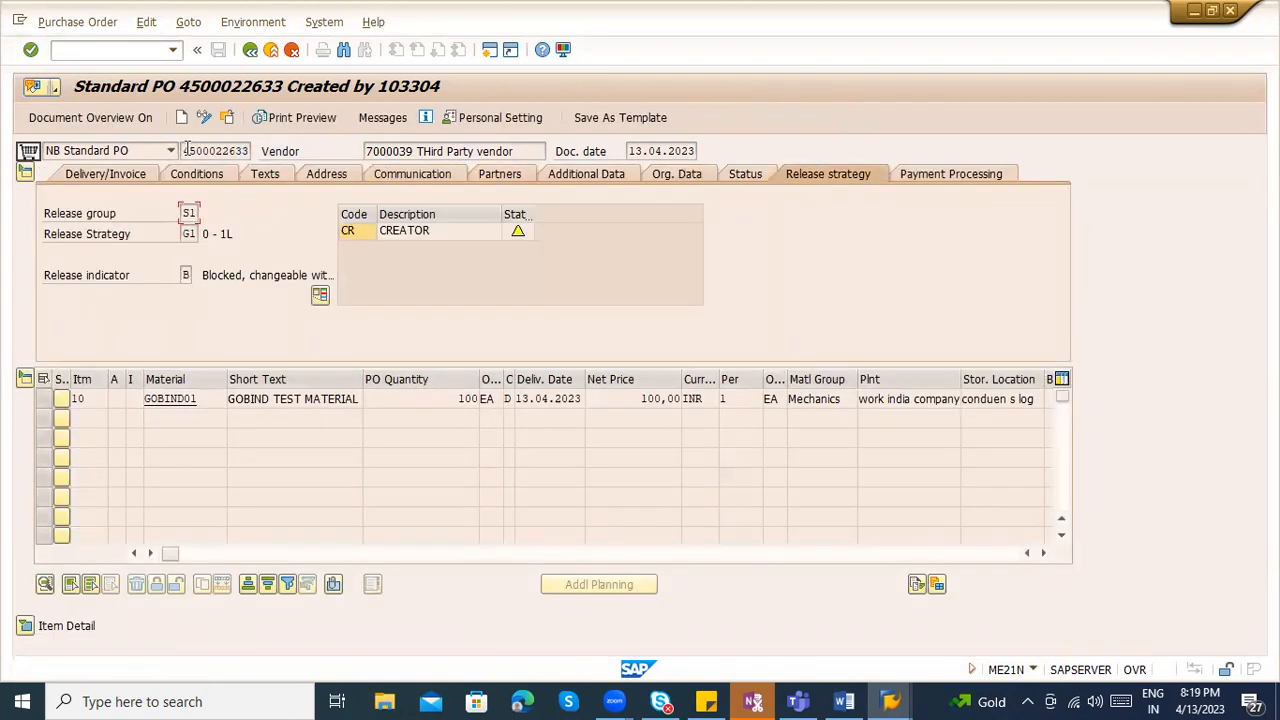
- Copy the new purchase order's number and open that order for release in transaction ME29N
drag(183, 150, 273, 150)
click(140, 52)
text(/nme29n)
key(Return)
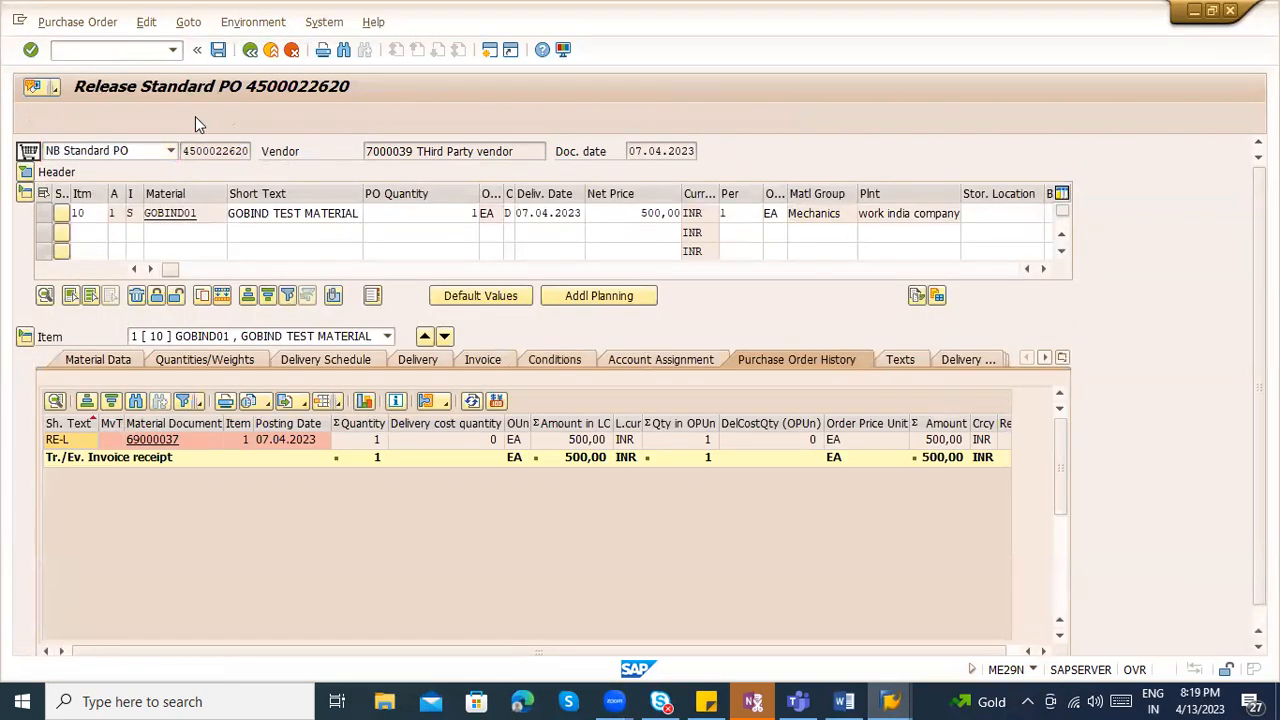
click(199, 118)
key(Return)
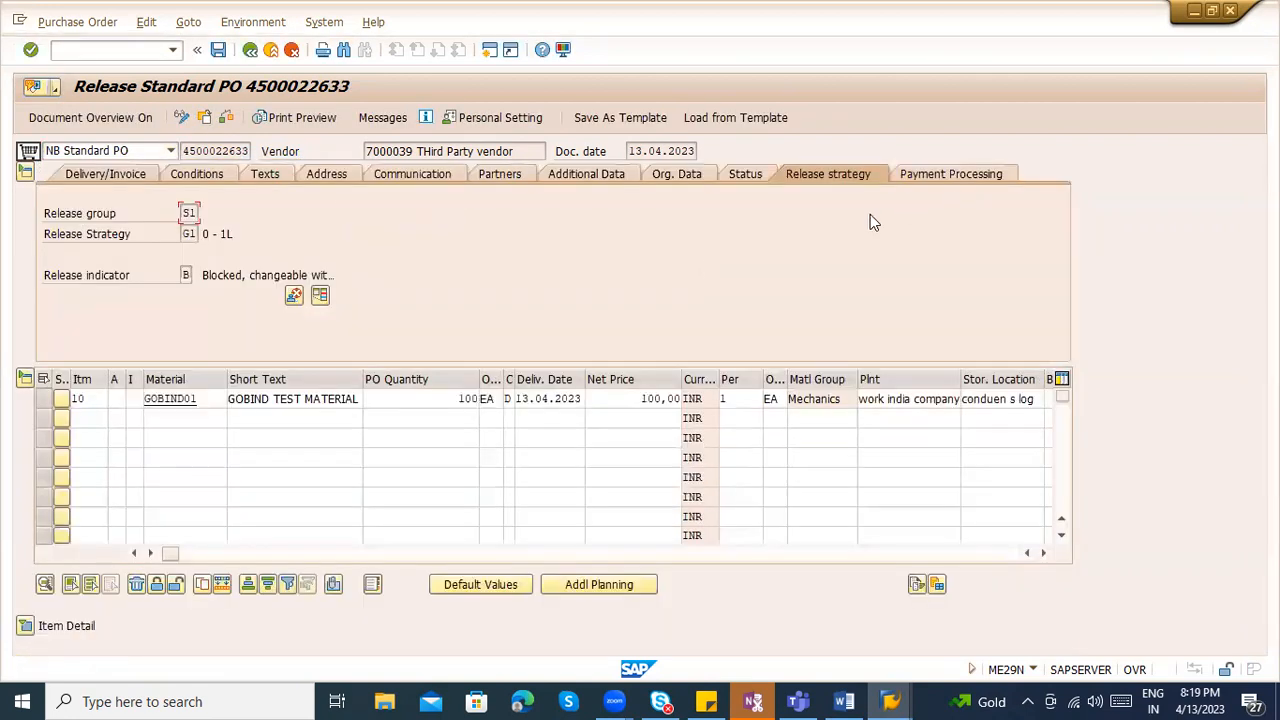
- Release the purchase order with release code CR (CREATOR) and save it
click(950, 178)
click(873, 178)
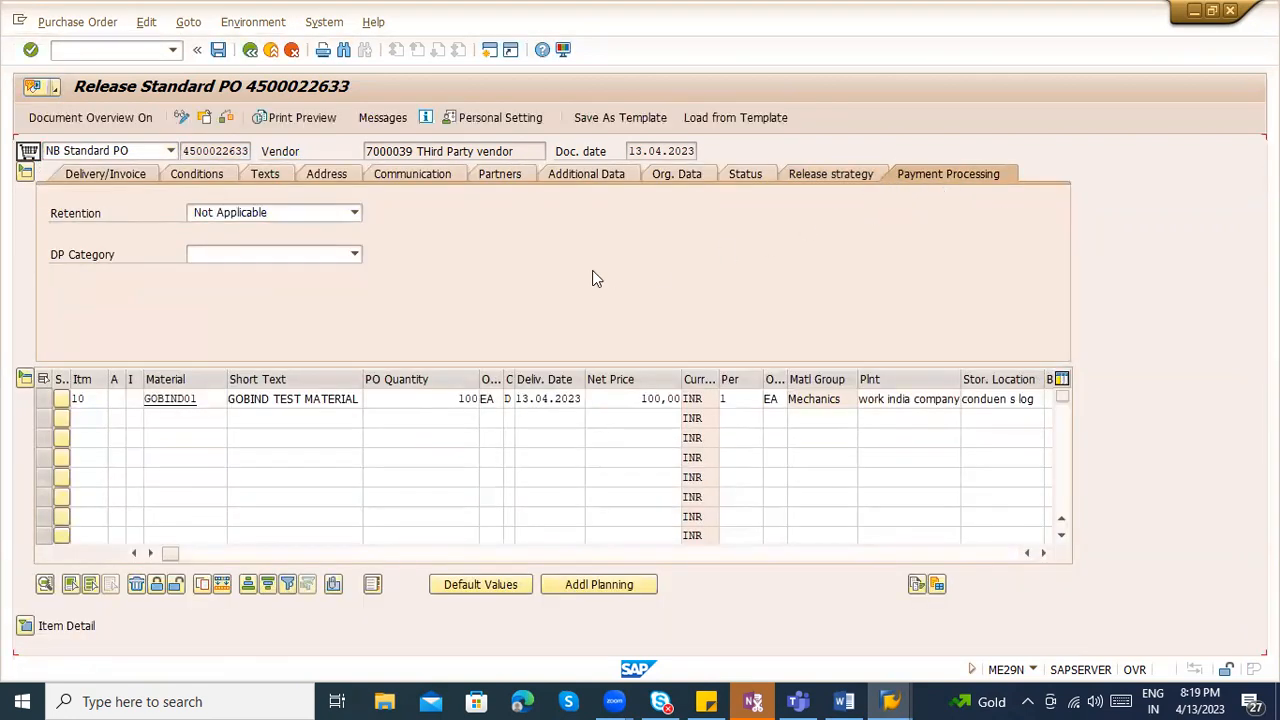
click(550, 230)
key(ctrl+s)
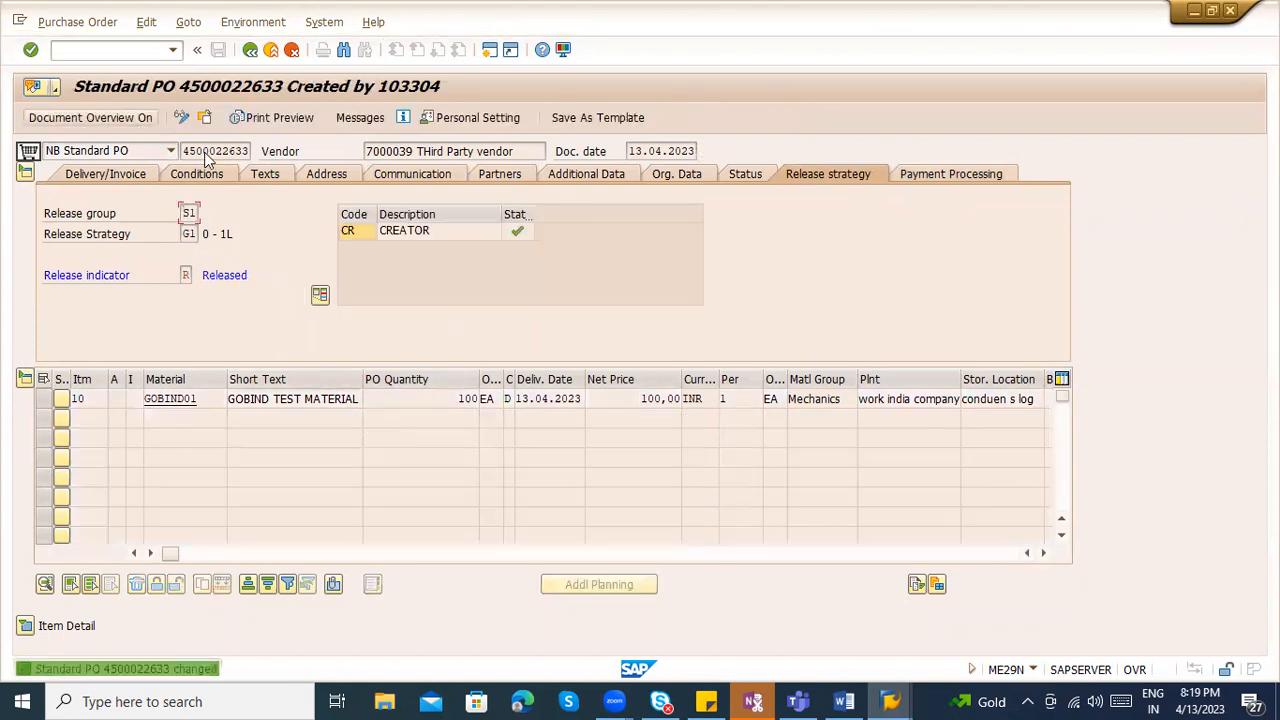
- Copy the released purchase order's number and load that order into transaction MIGO as a goods receipt with movement type 101
double_click(246, 151)
key(ctrl+c)
click(246, 151)
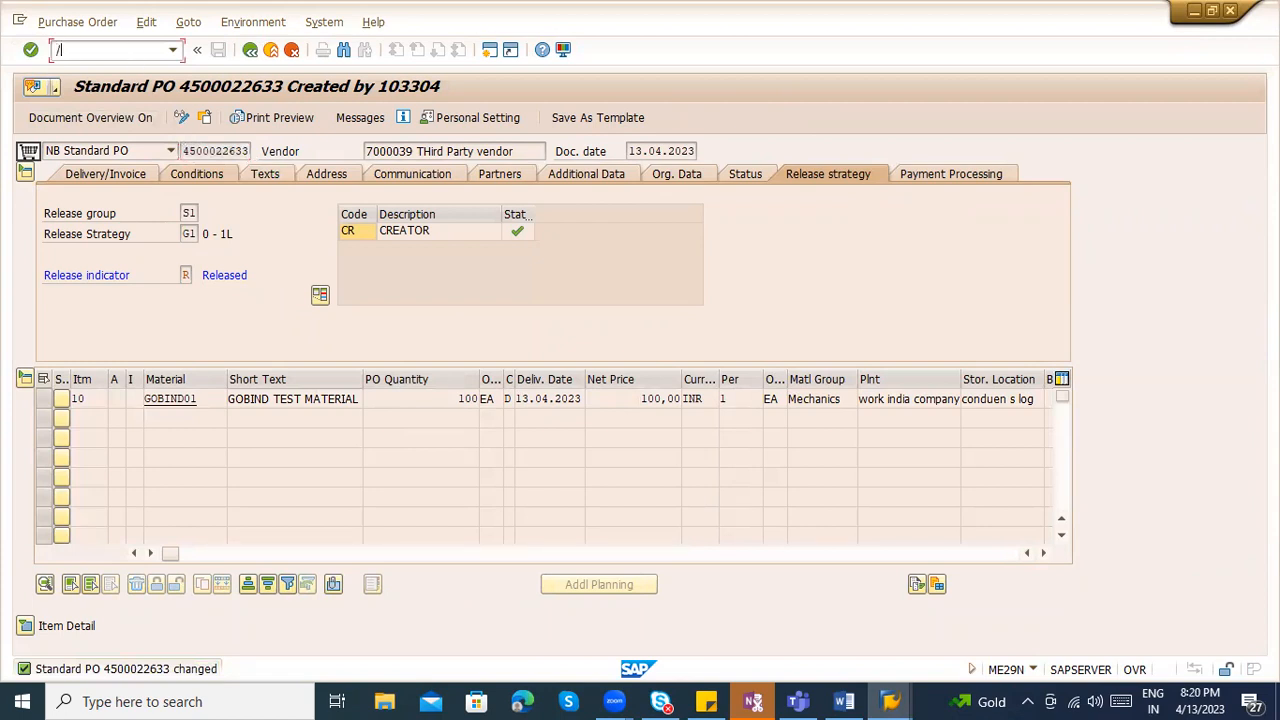
text(/nmigo)
key(Return)
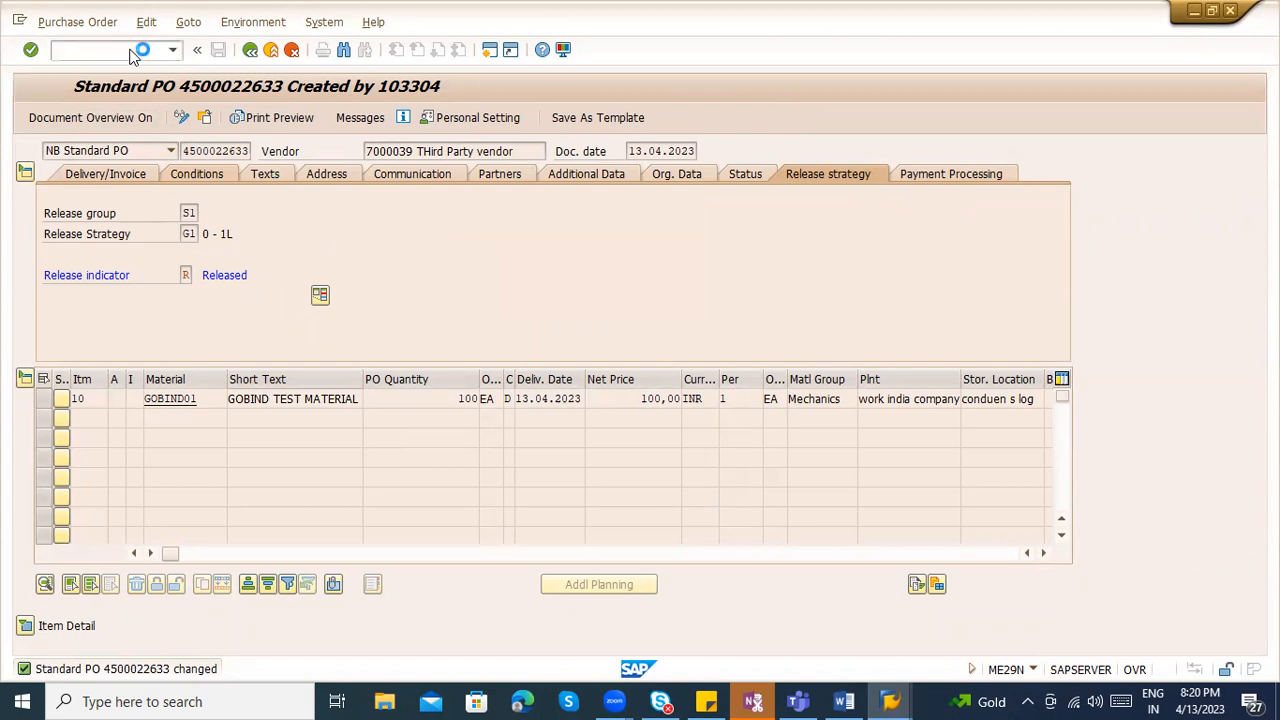
click(245, 152)
click(235, 170)
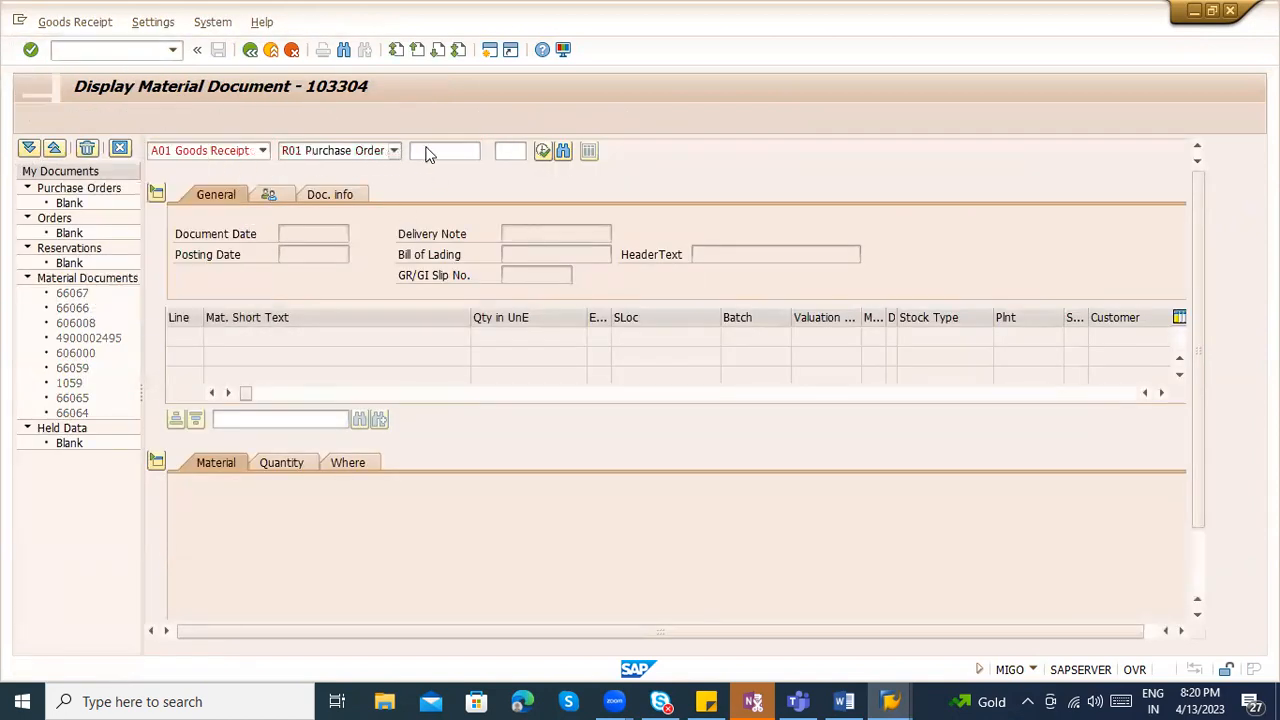
click(429, 152)
key(ctrl+v)
key(Return)
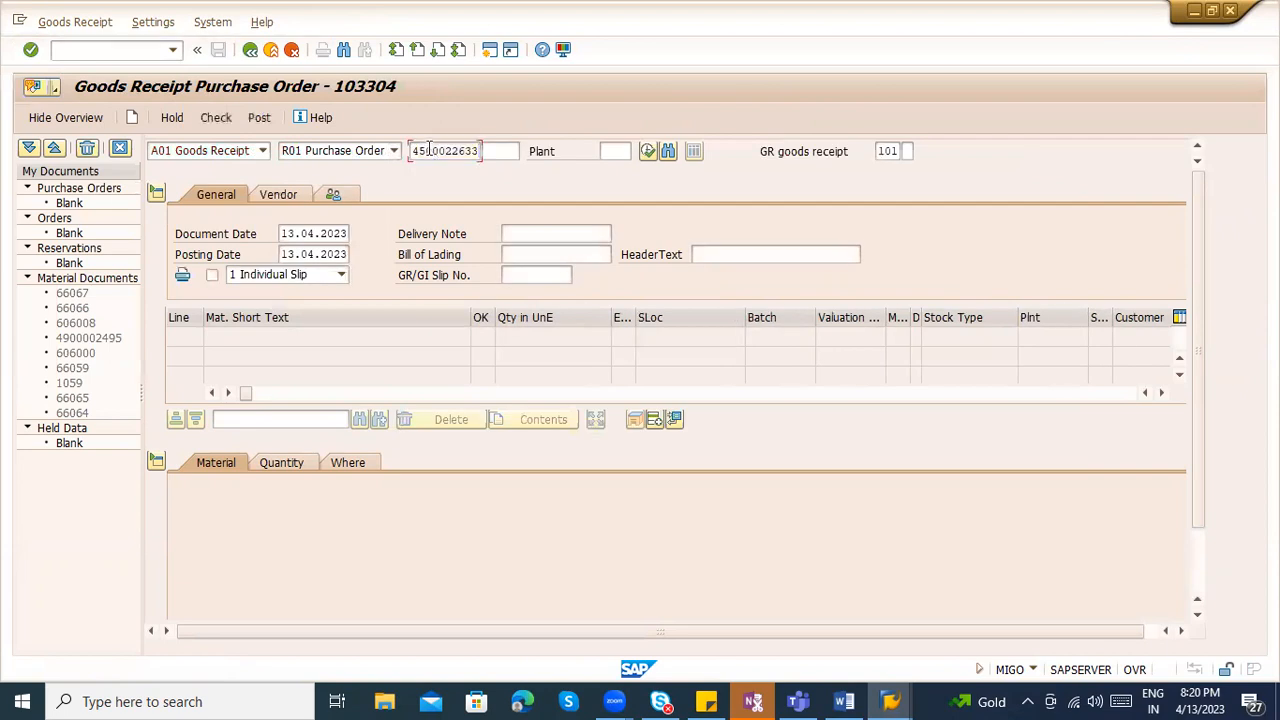
- Mark the received item as OK, check its quantity, location, purchase order and partner data, and post the goods receipt
scroll(482, 205, down, 1)
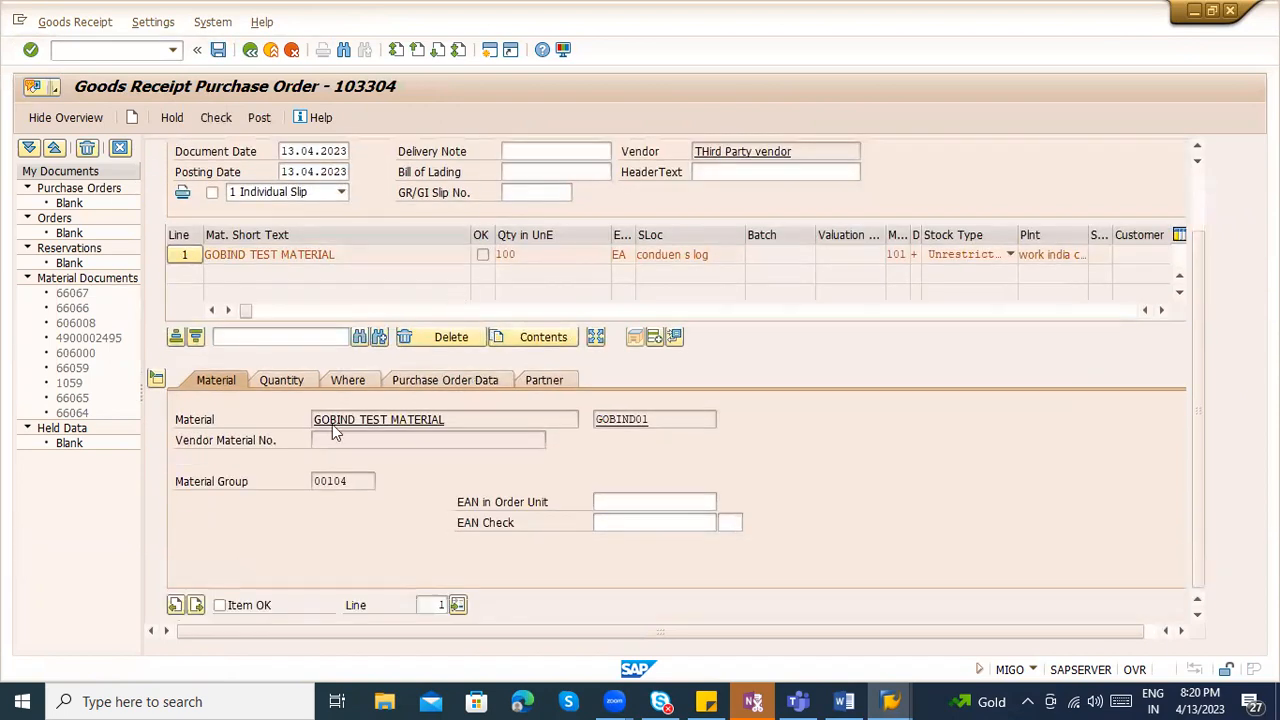
click(280, 382)
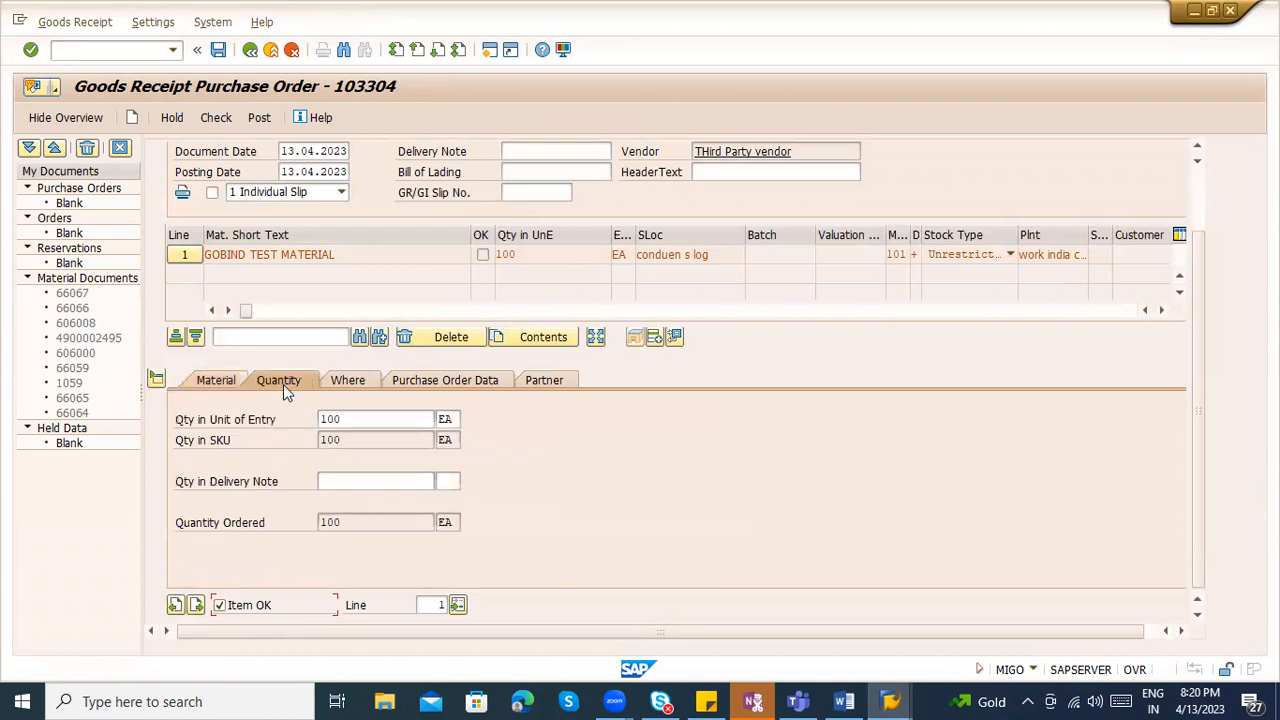
double_click(379, 421)
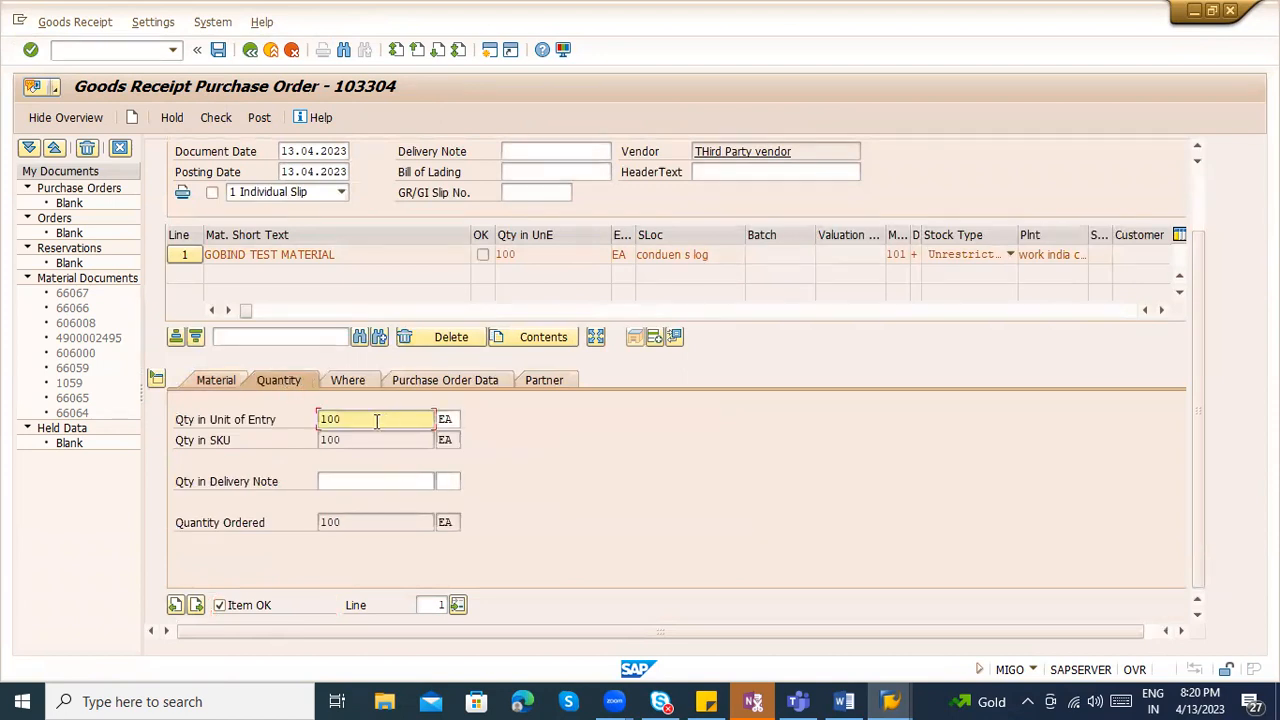
click(346, 380)
click(380, 501)
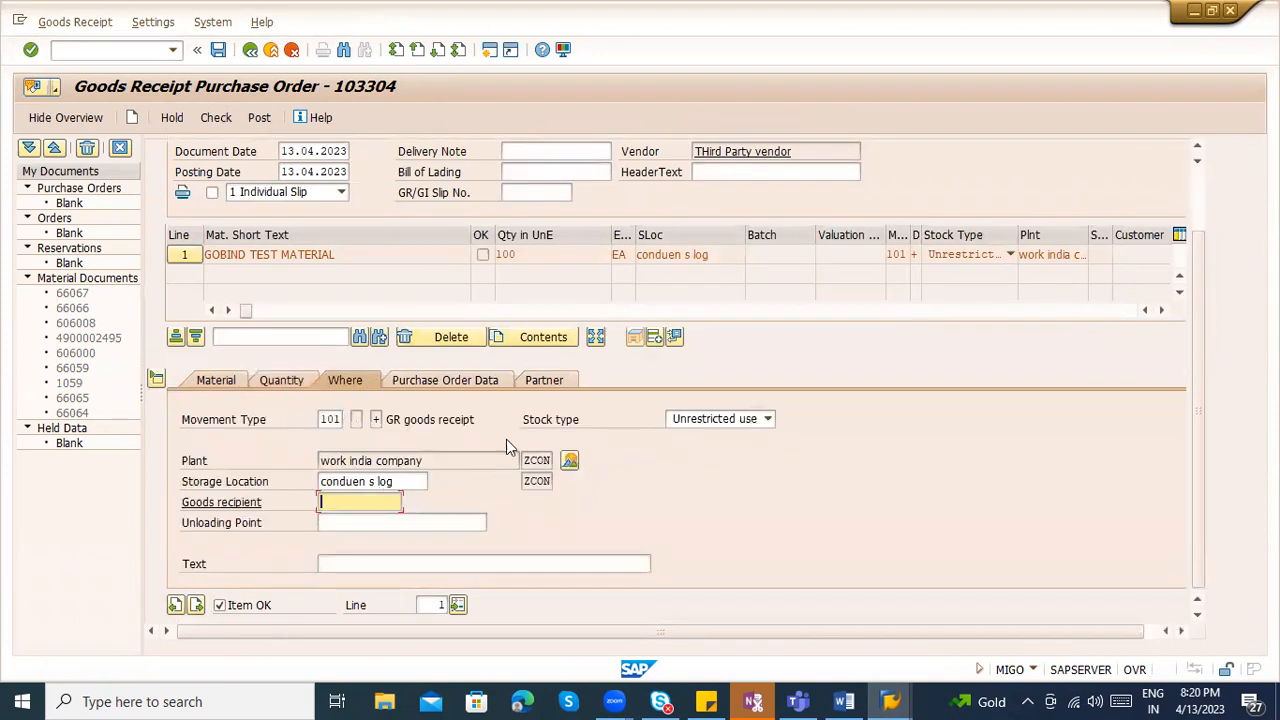
click(416, 379)
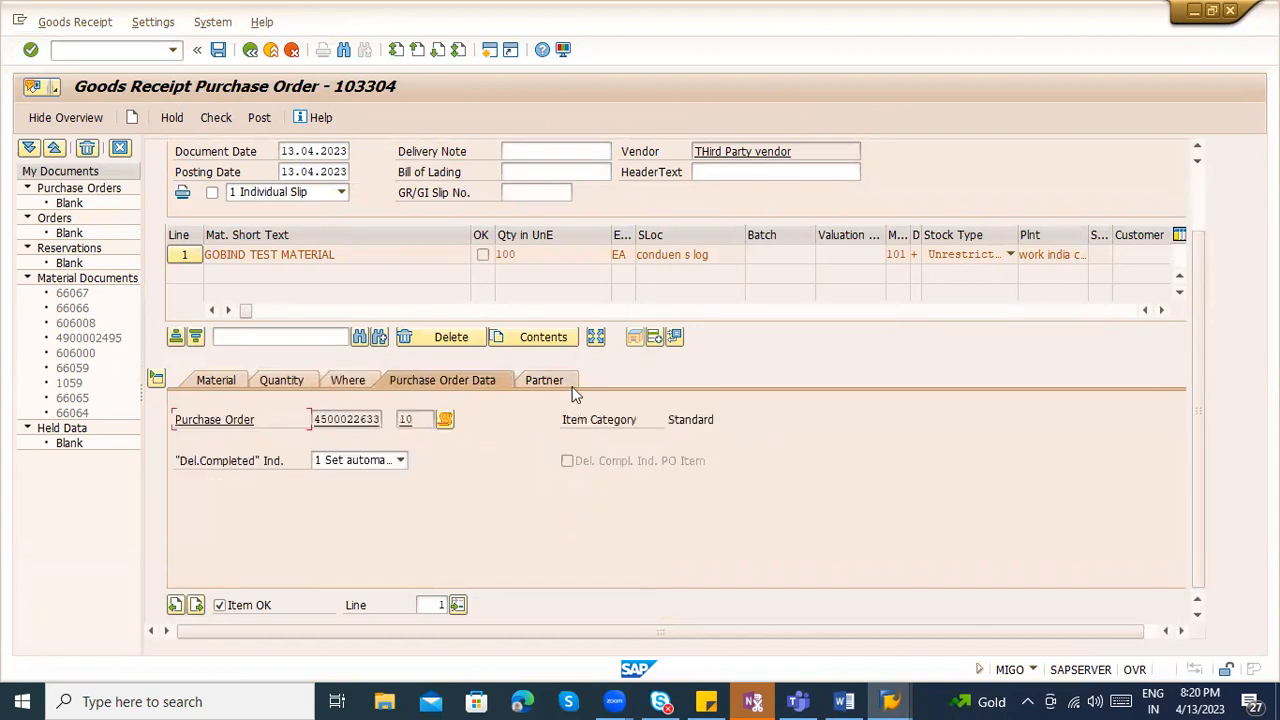
click(545, 381)
scroll(571, 397, up, 1)
click(223, 124)
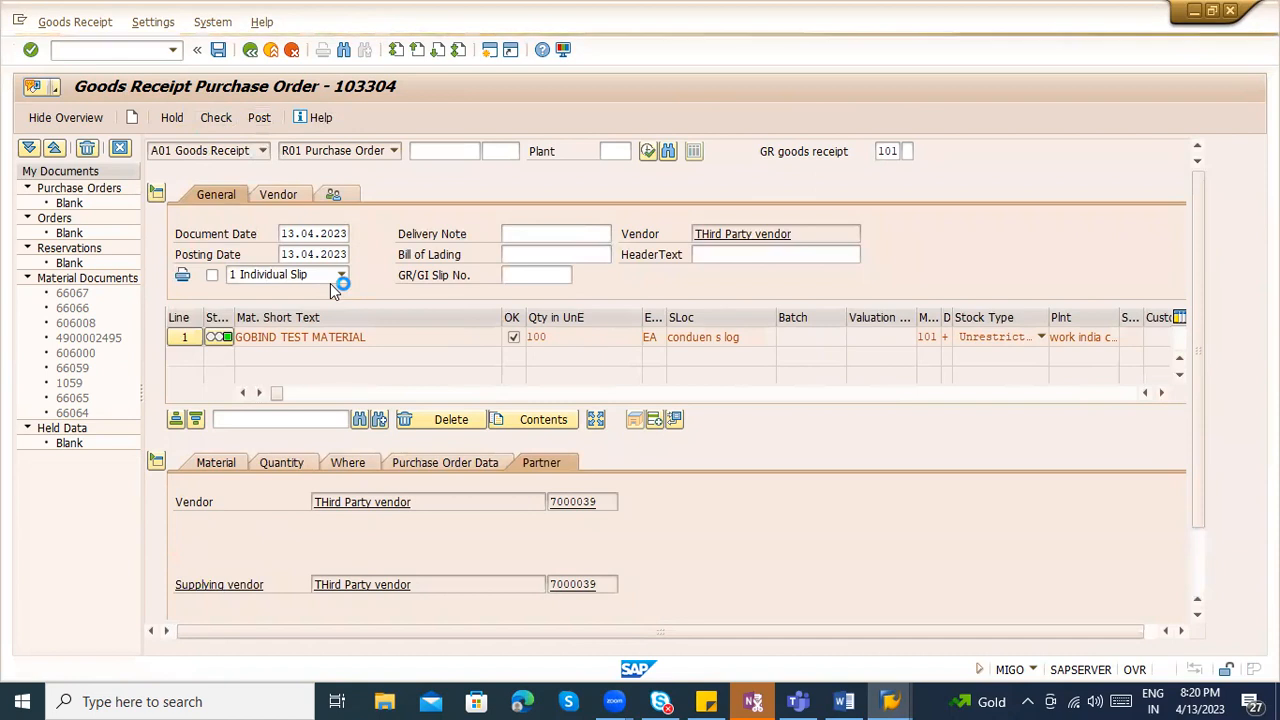
- Display the newly posted material document and open its accounting document from the FI documents in the document info
click(255, 152)
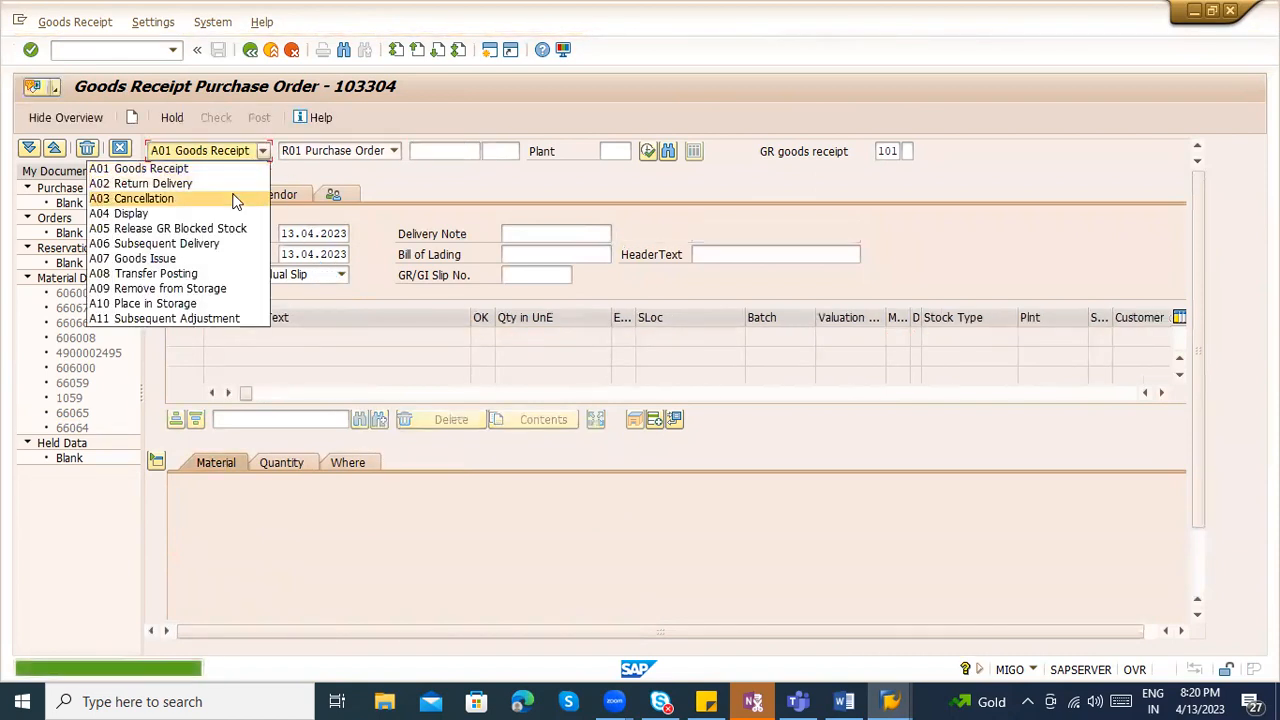
click(242, 210)
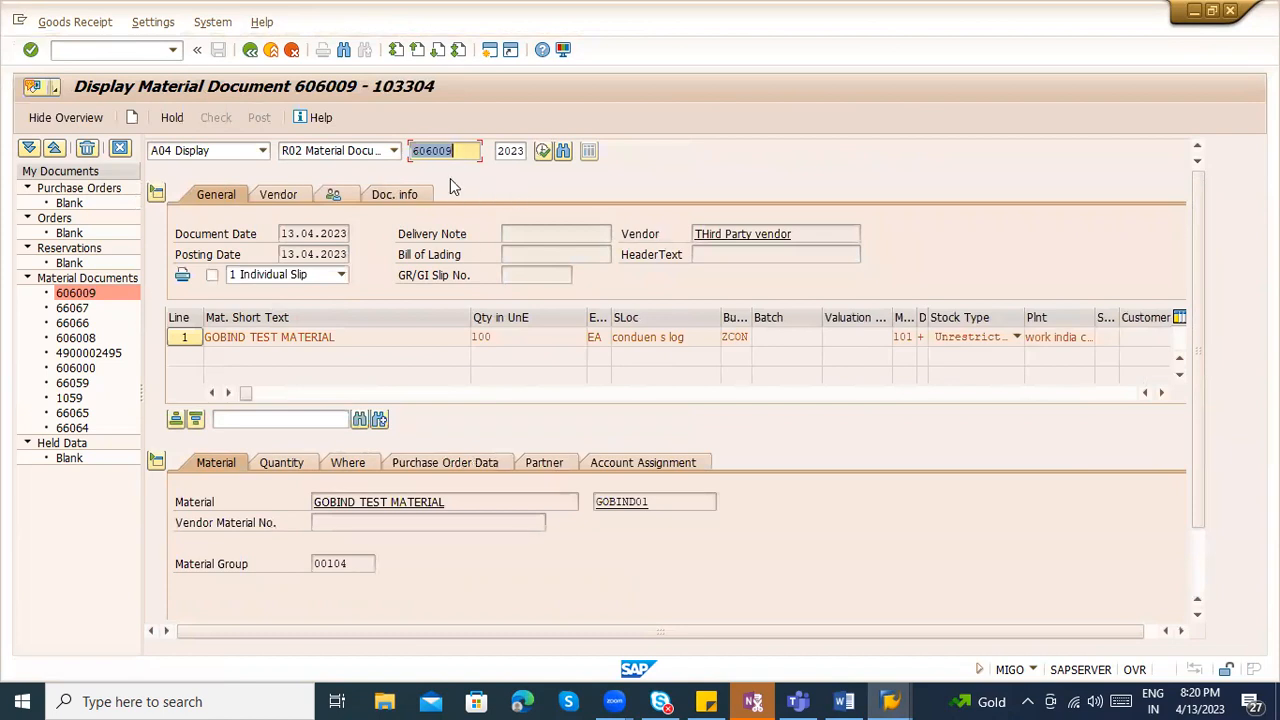
click(395, 195)
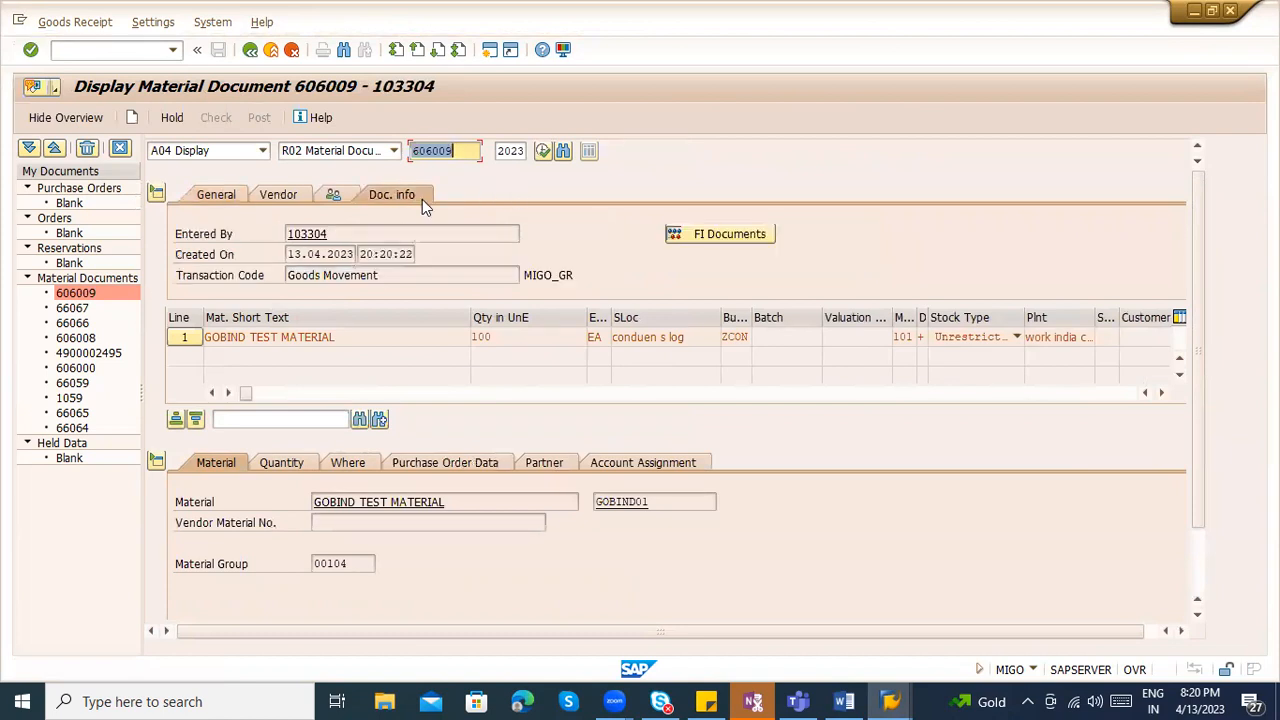
click(712, 236)
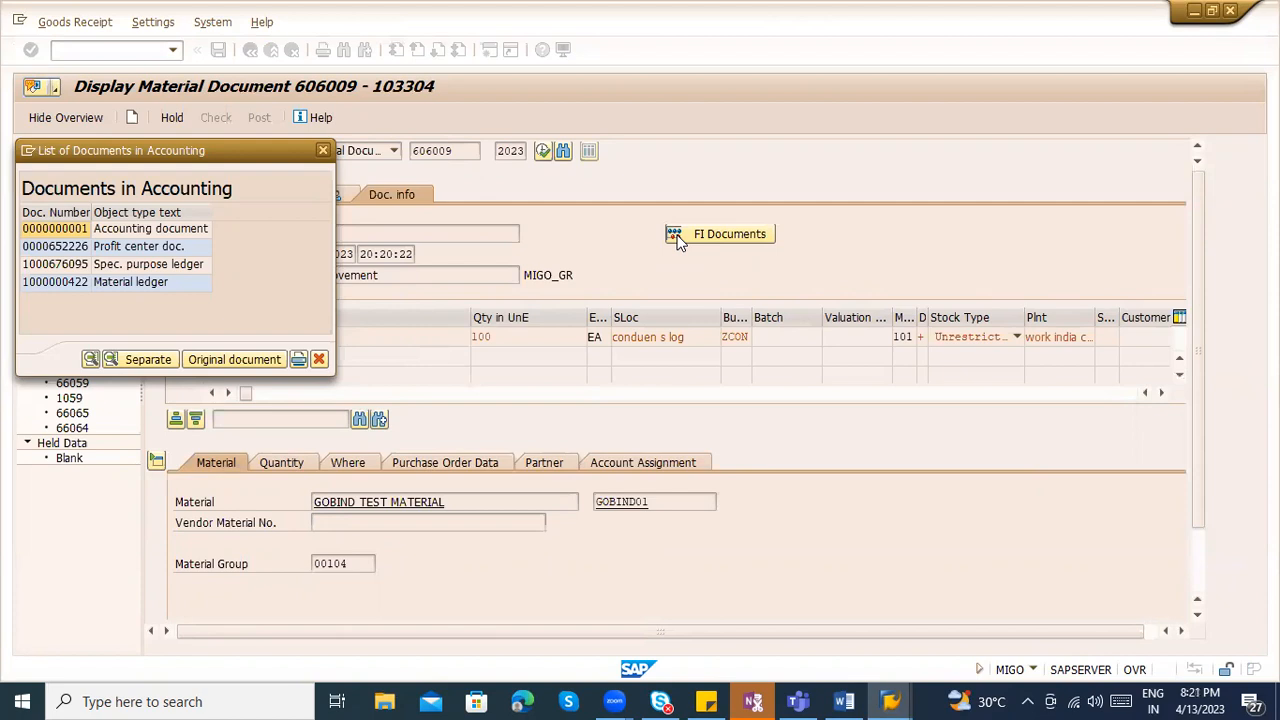
double_click(152, 229)
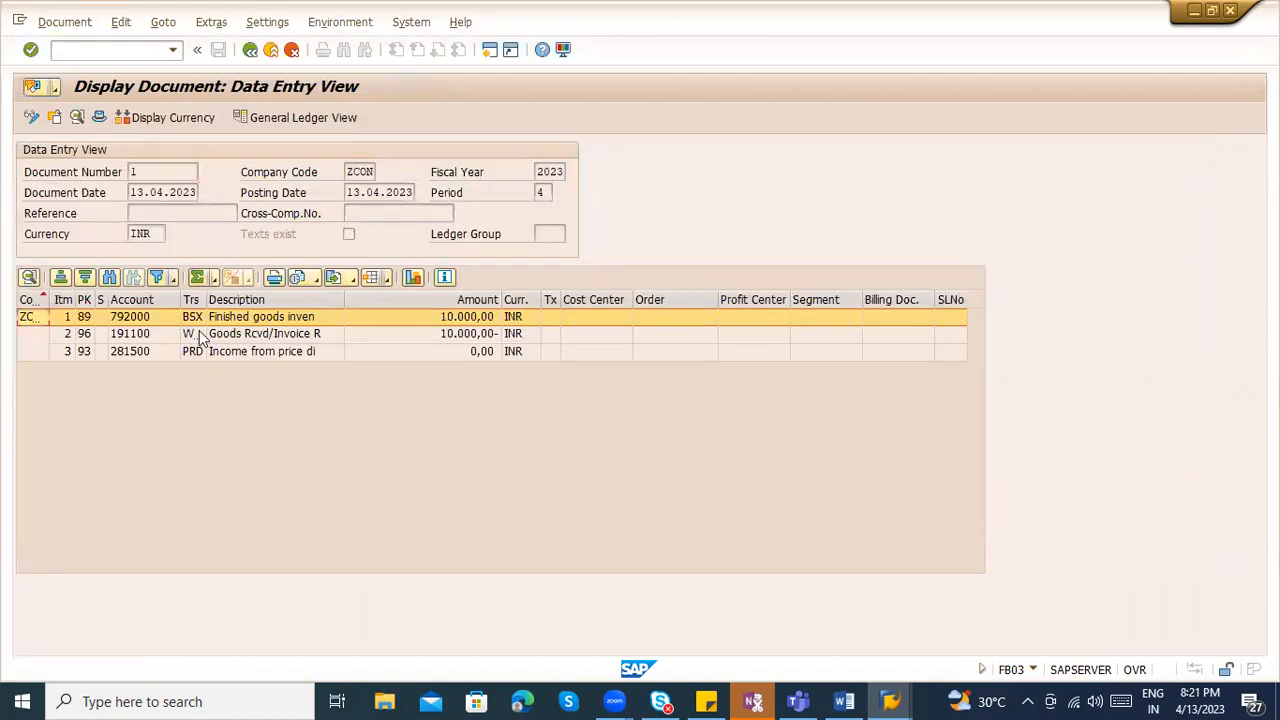
- Examine the WRX and PRD lines of the accounting document, widening the Trs column, and return to the material document
click(205, 334)
drag(205, 300, 210, 300)
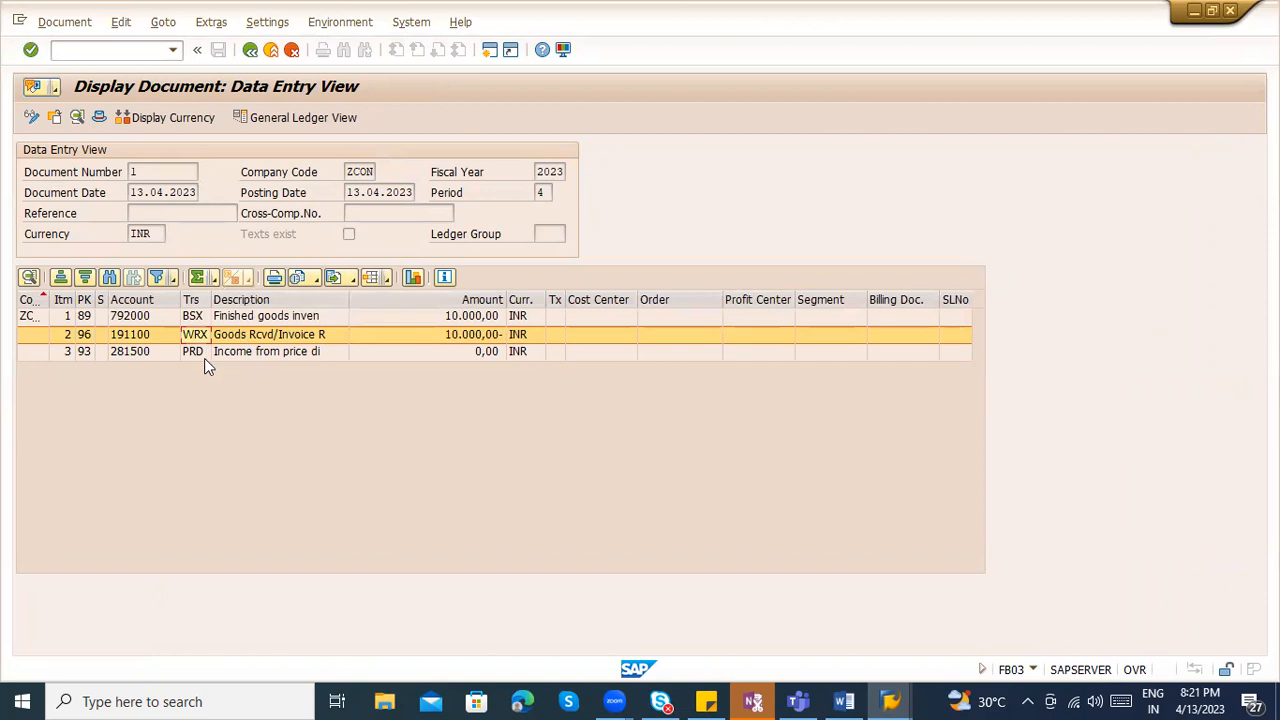
click(204, 352)
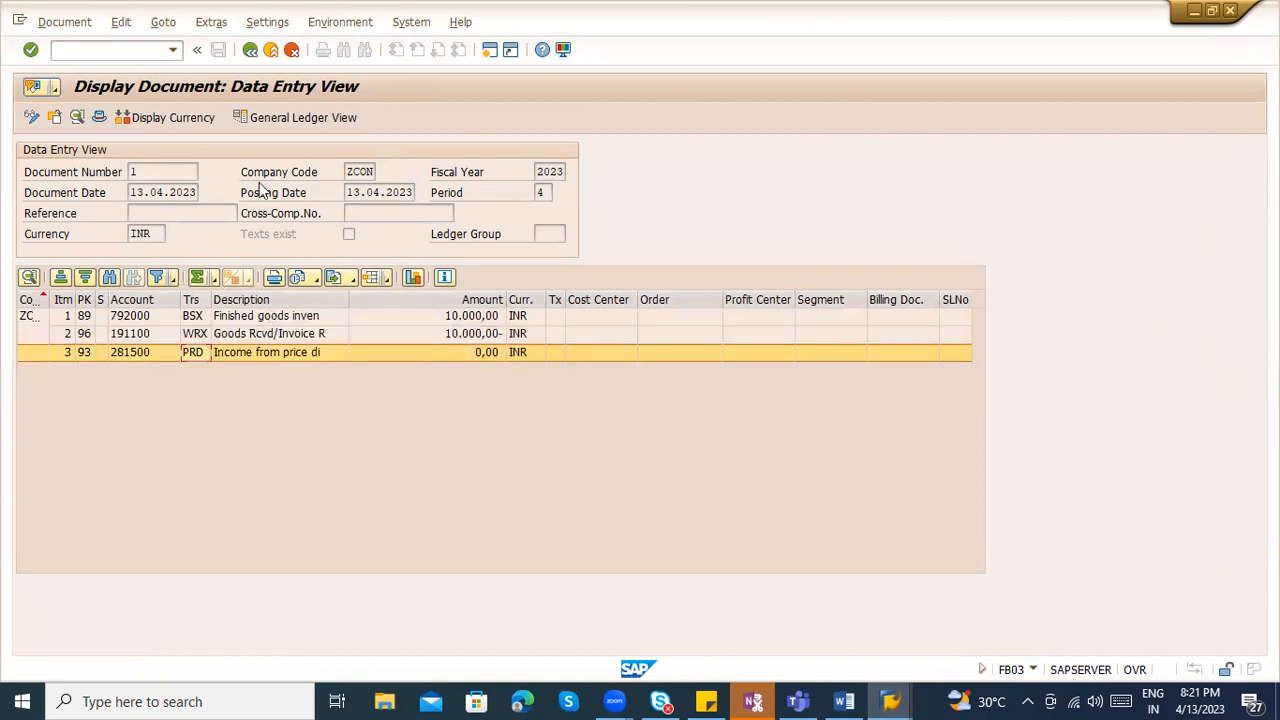
click(248, 53)
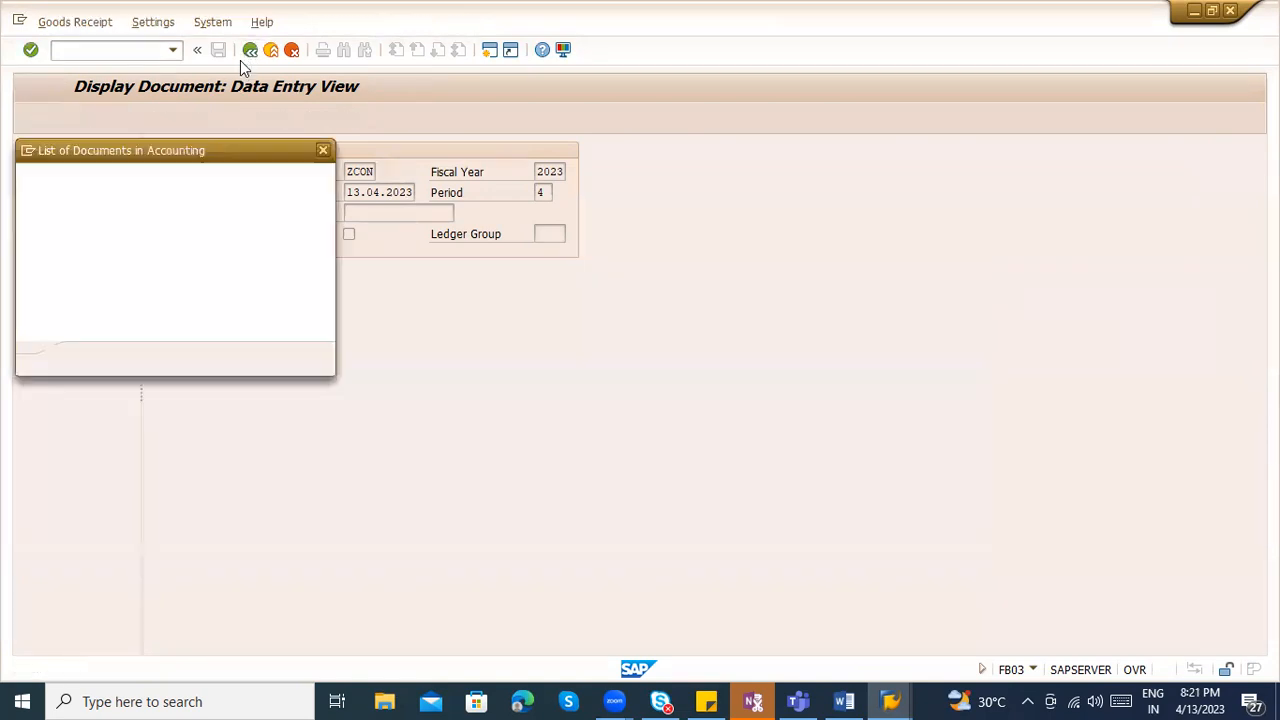
click(322, 150)
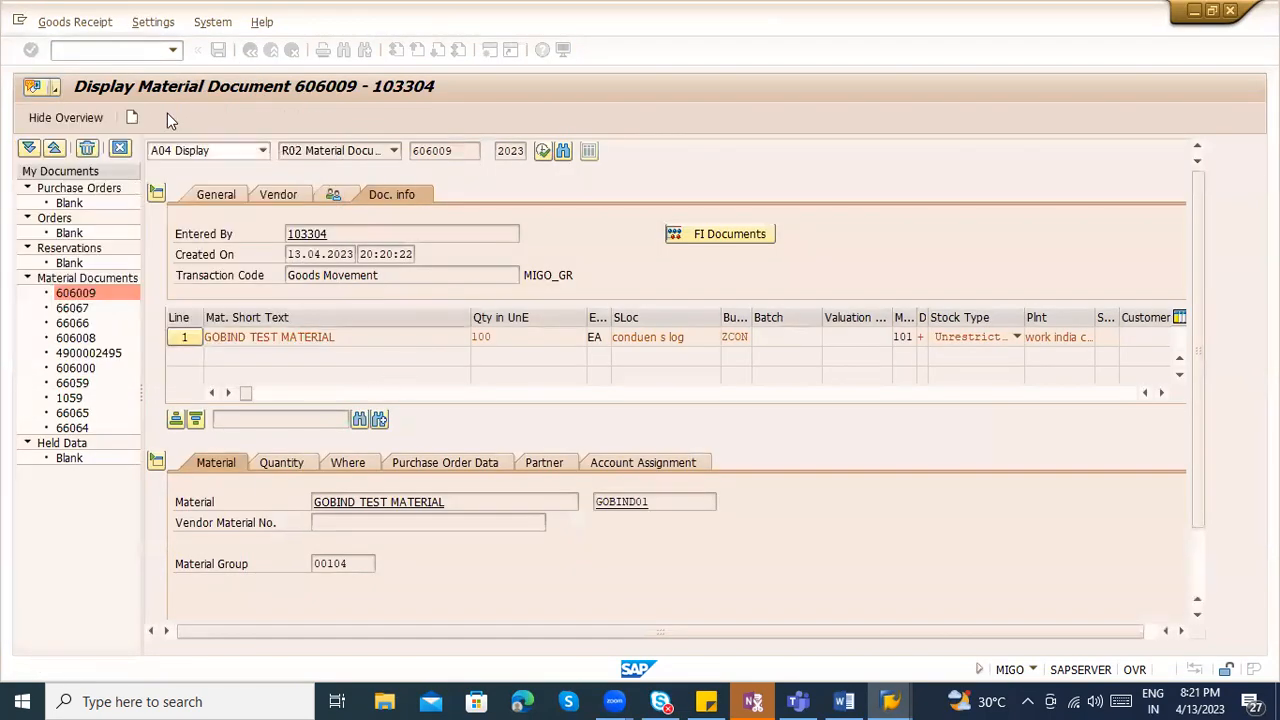
- Open transaction MIRO, hide the PO structure, and enter the copied purchase order number as the invoice's PO reference
click(107, 54)
text(/omit)
key(Return)
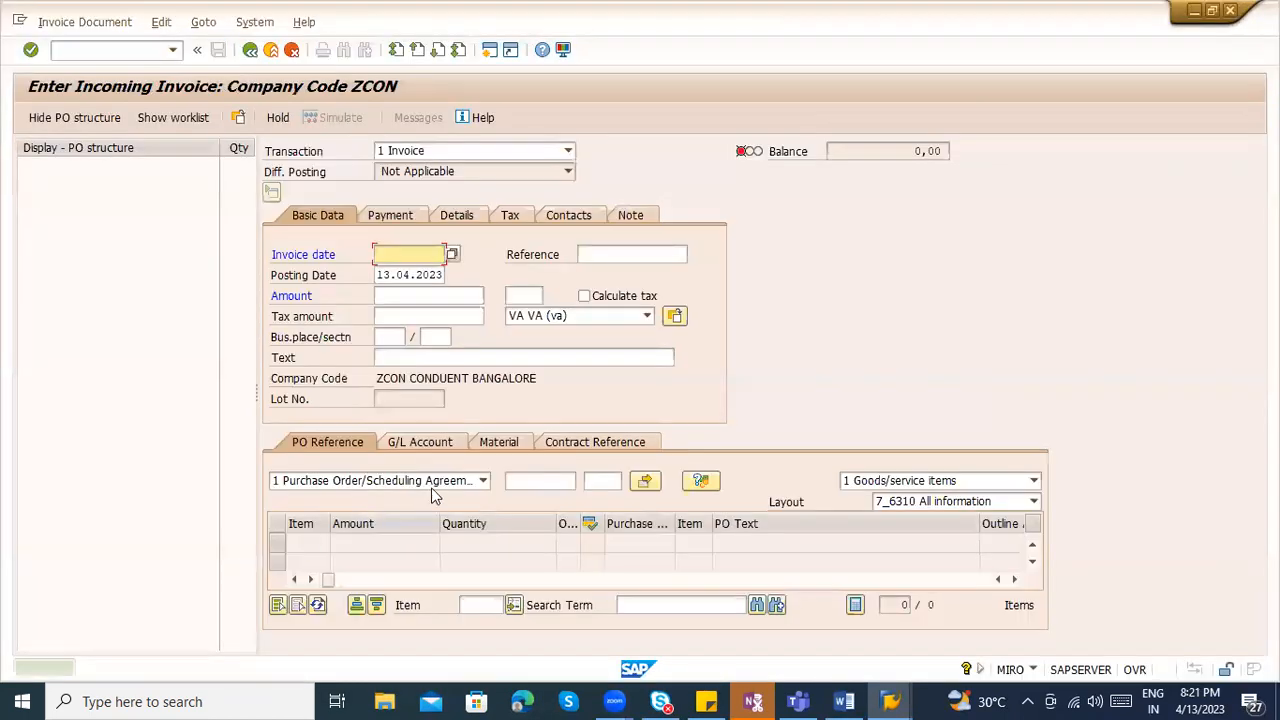
click(105, 119)
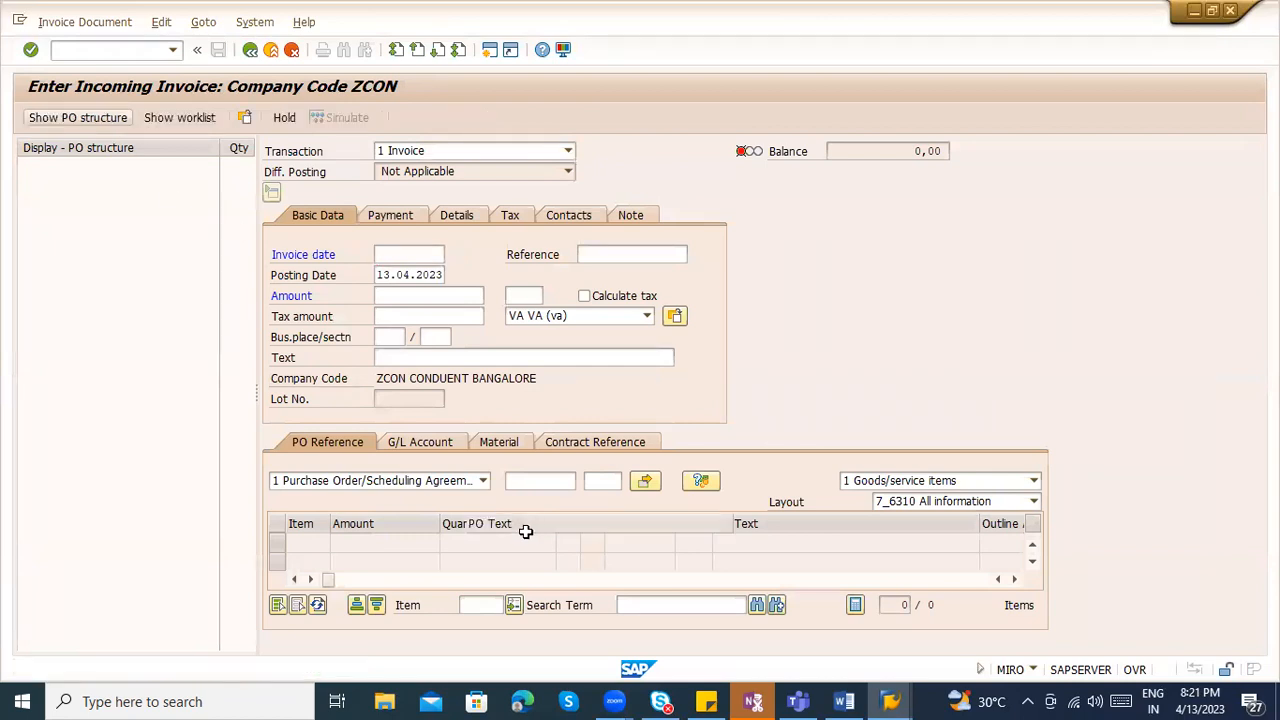
click(318, 481)
key(ctrl+v)
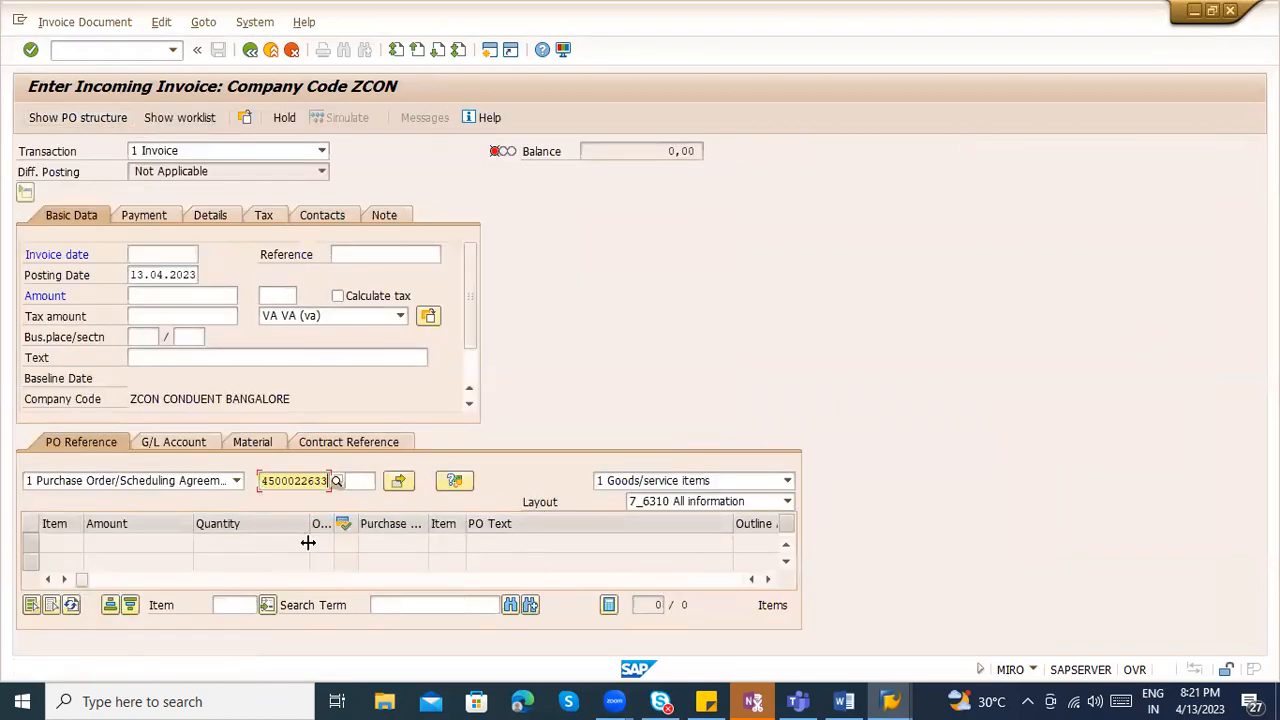
- Set the invoice date to 04.04.2023 and the item selection to goods/service items + planned delivery costs
key(Return)
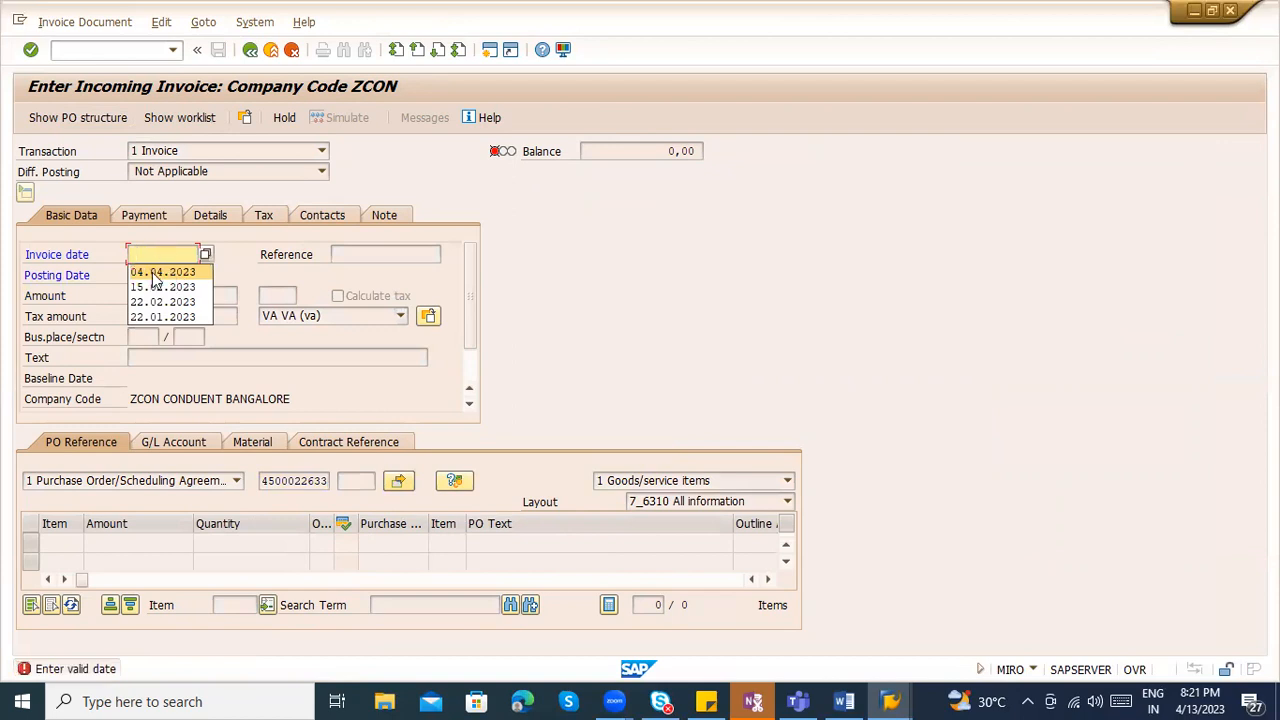
click(160, 272)
key(Return)
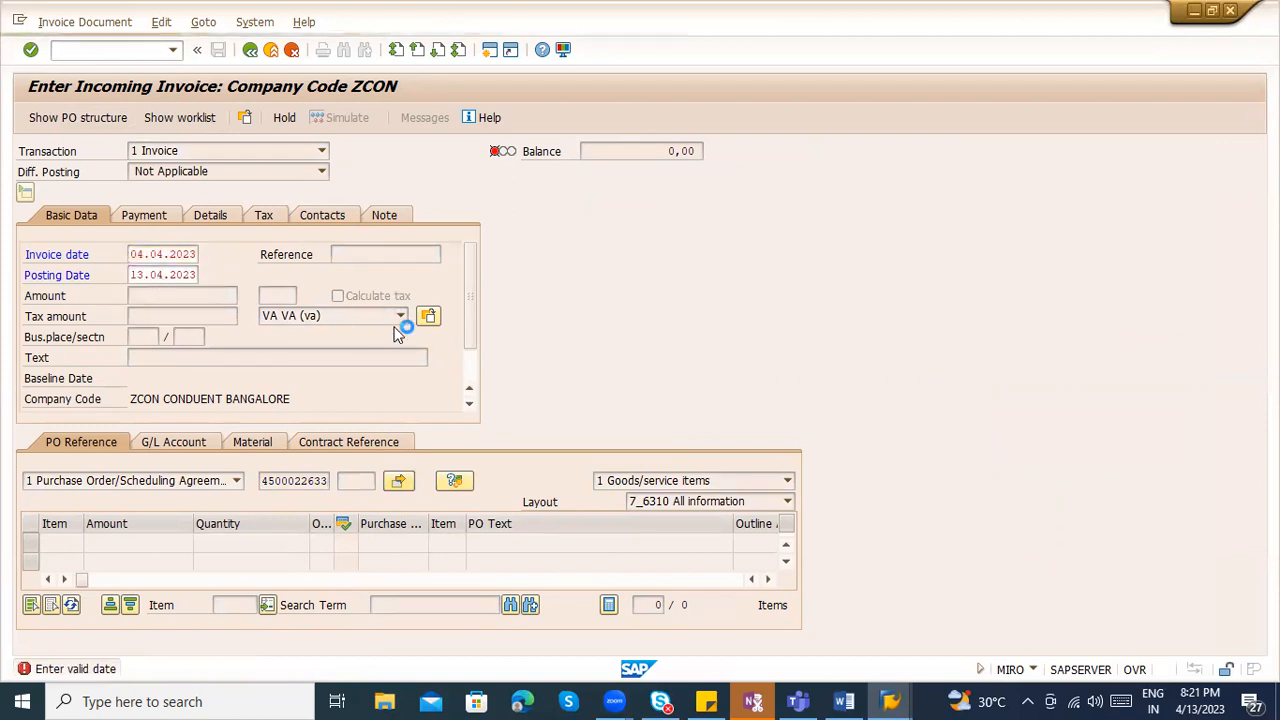
click(222, 541)
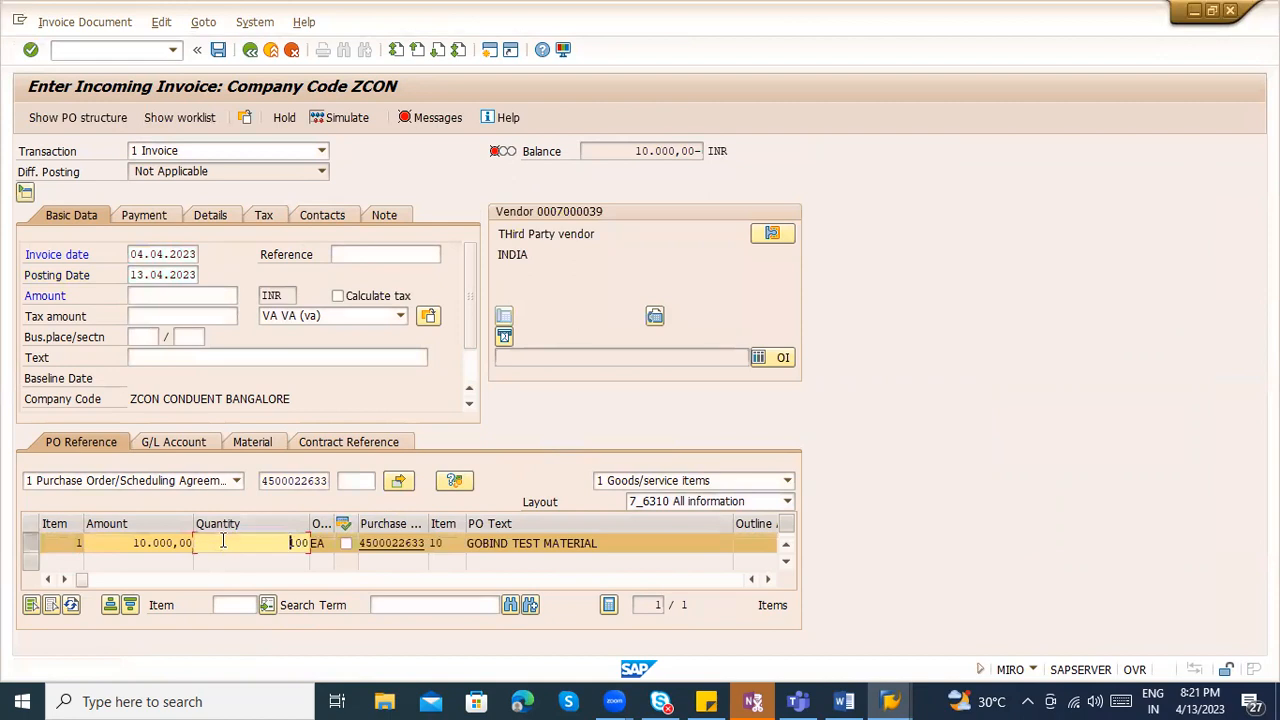
click(645, 481)
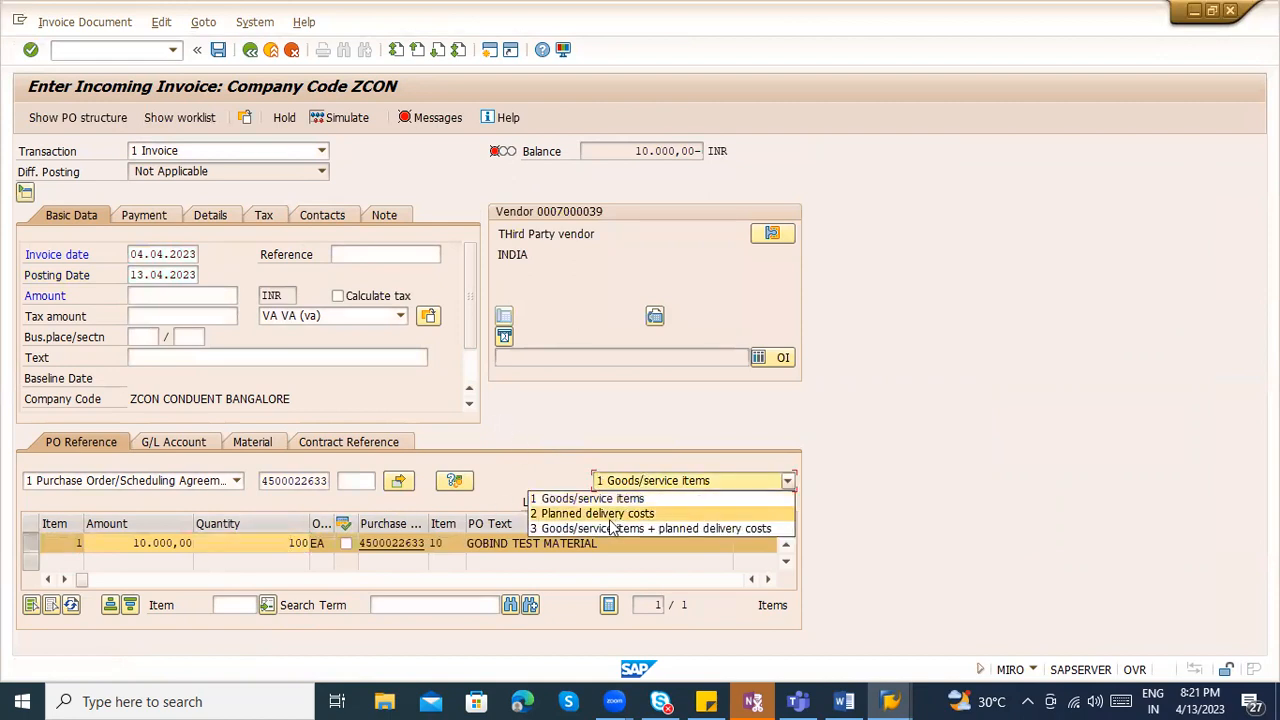
click(612, 528)
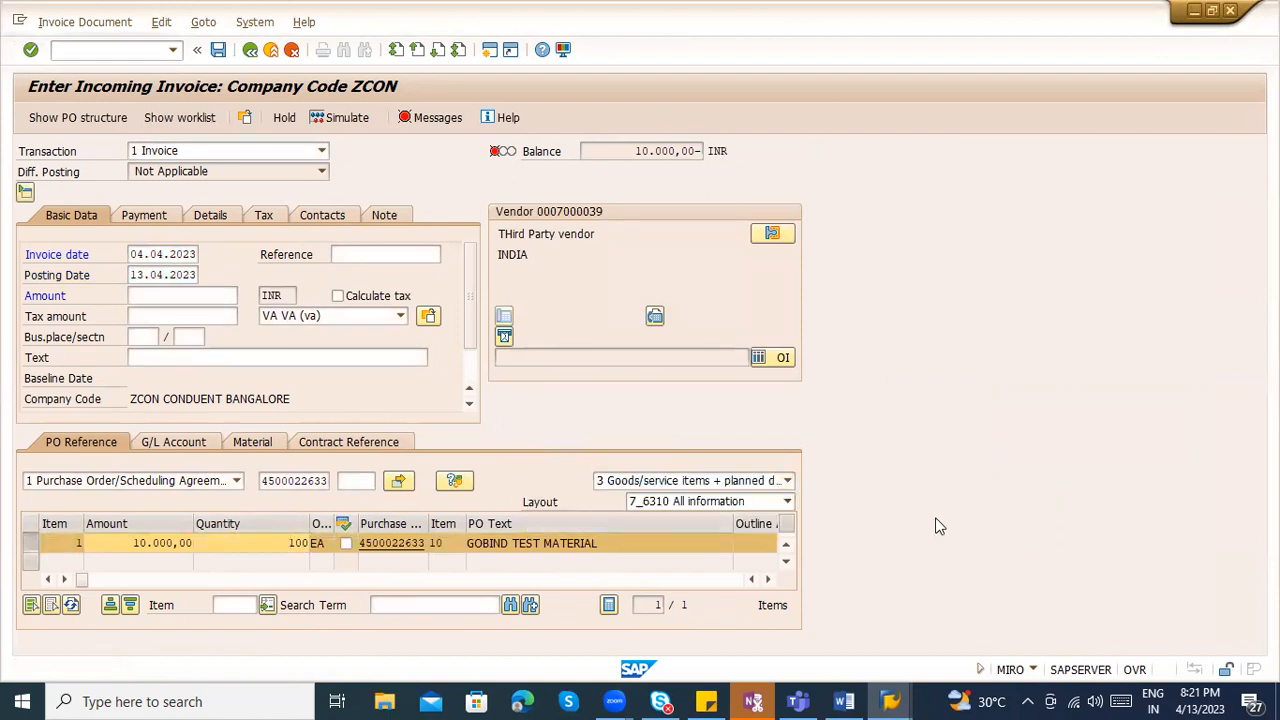
key(Return)
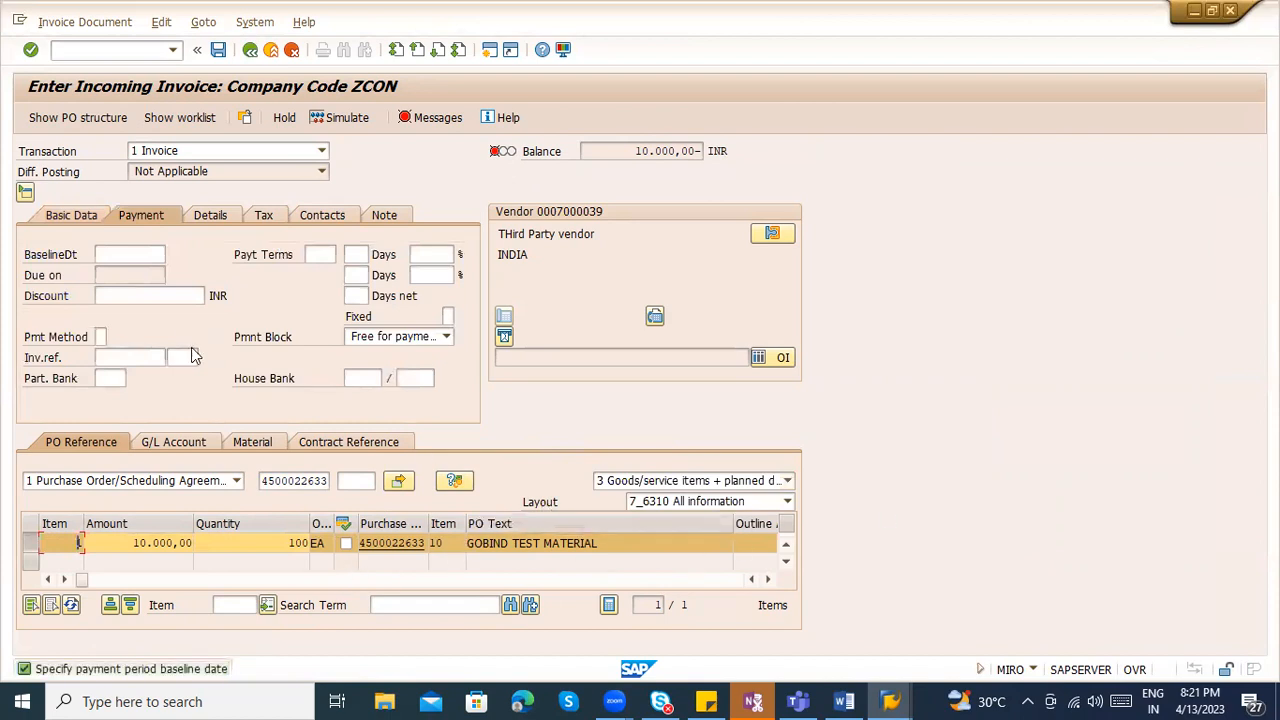
- Set the invoice's payment baseline date to 07.04.2023
click(123, 259)
key(space)
click(128, 273)
key(Return)
key(Return)
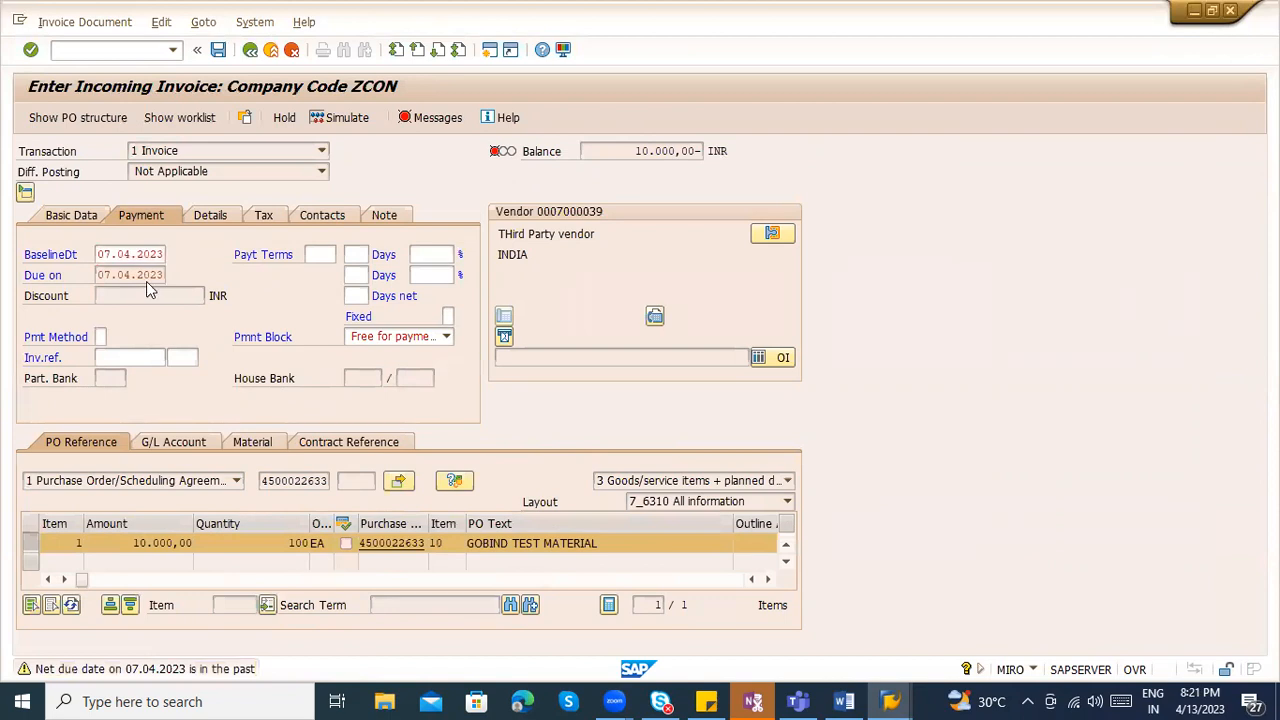
- Set the tax code to blank for both the invoice item and the header's tax amount
click(88, 215)
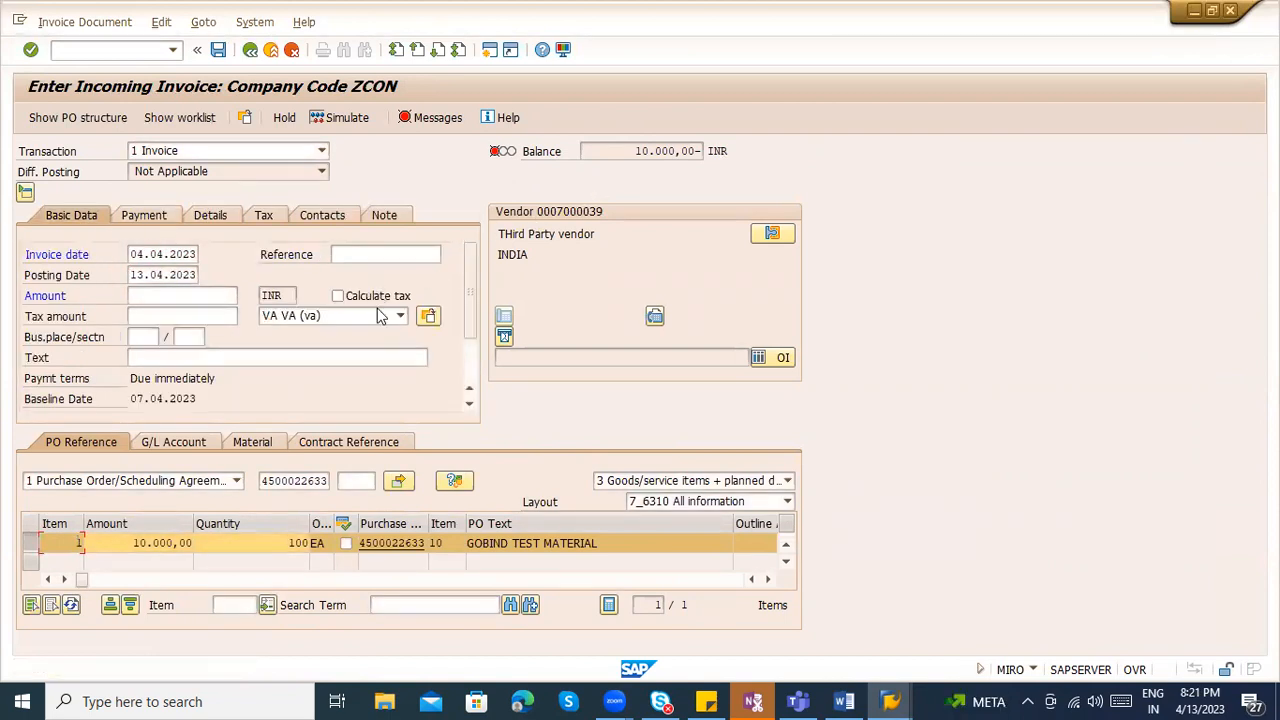
drag(83, 580, 231, 600)
drag(184, 592, 154, 589)
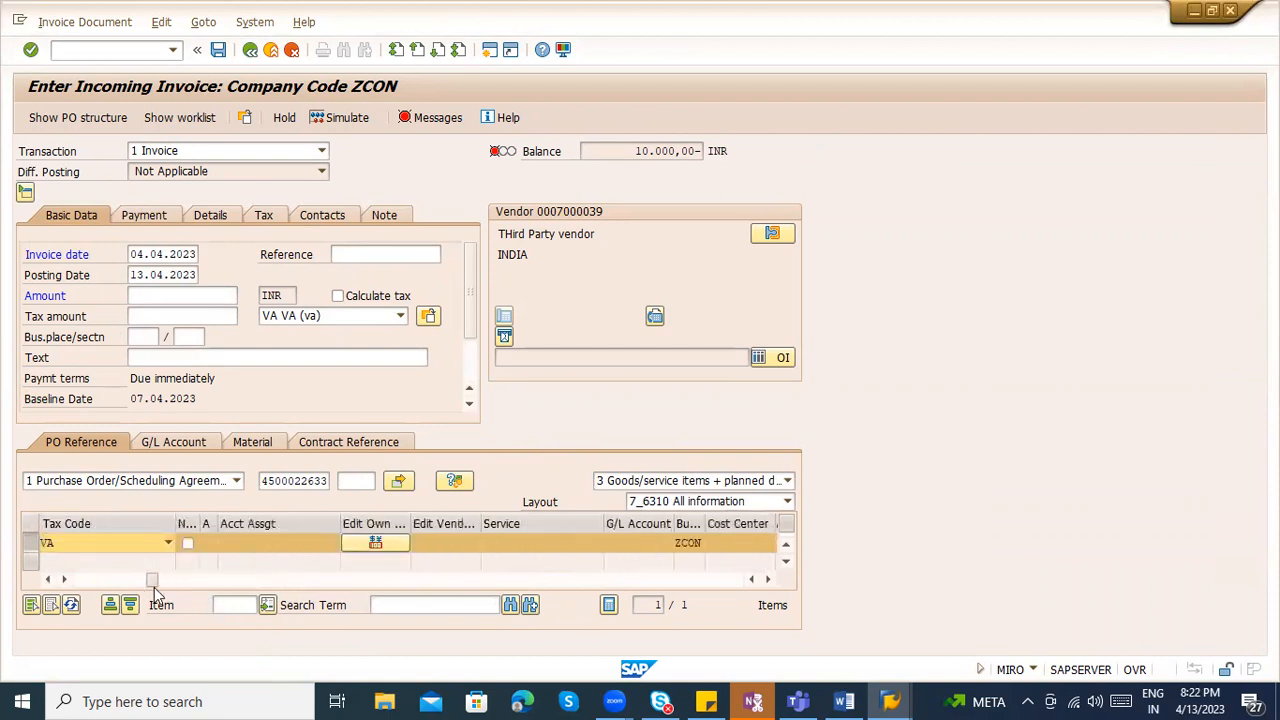
click(148, 545)
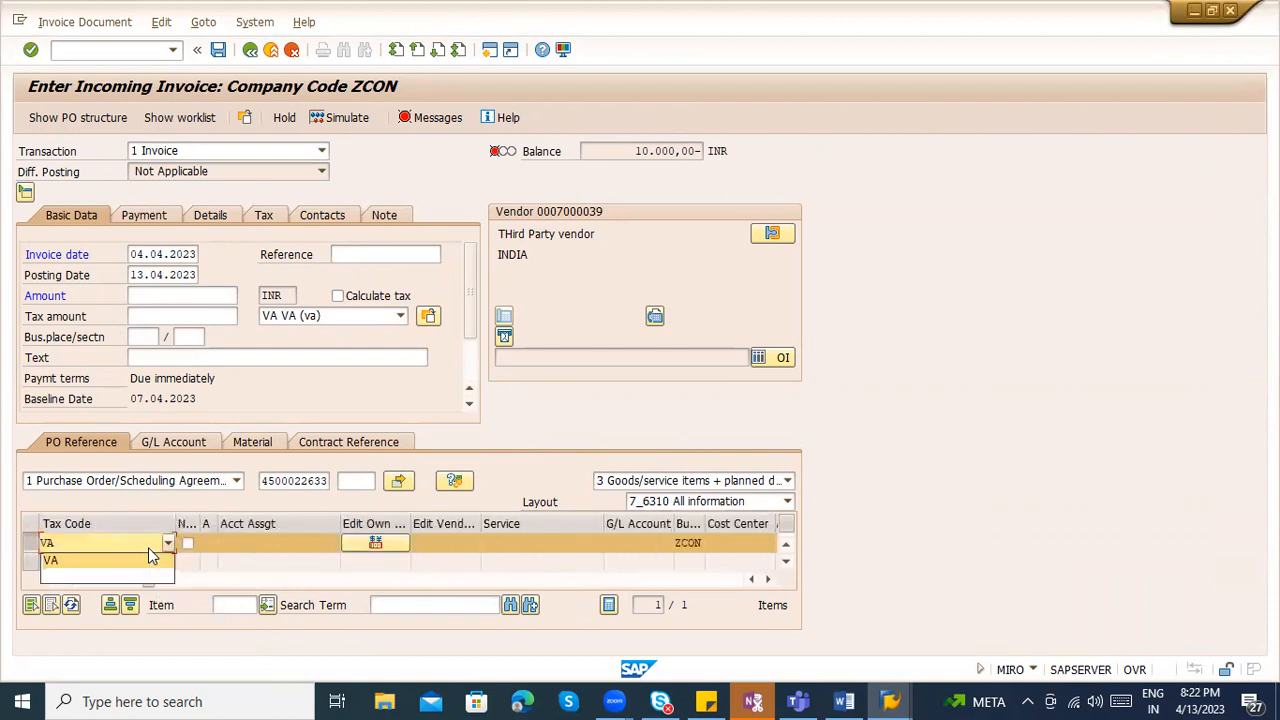
click(135, 572)
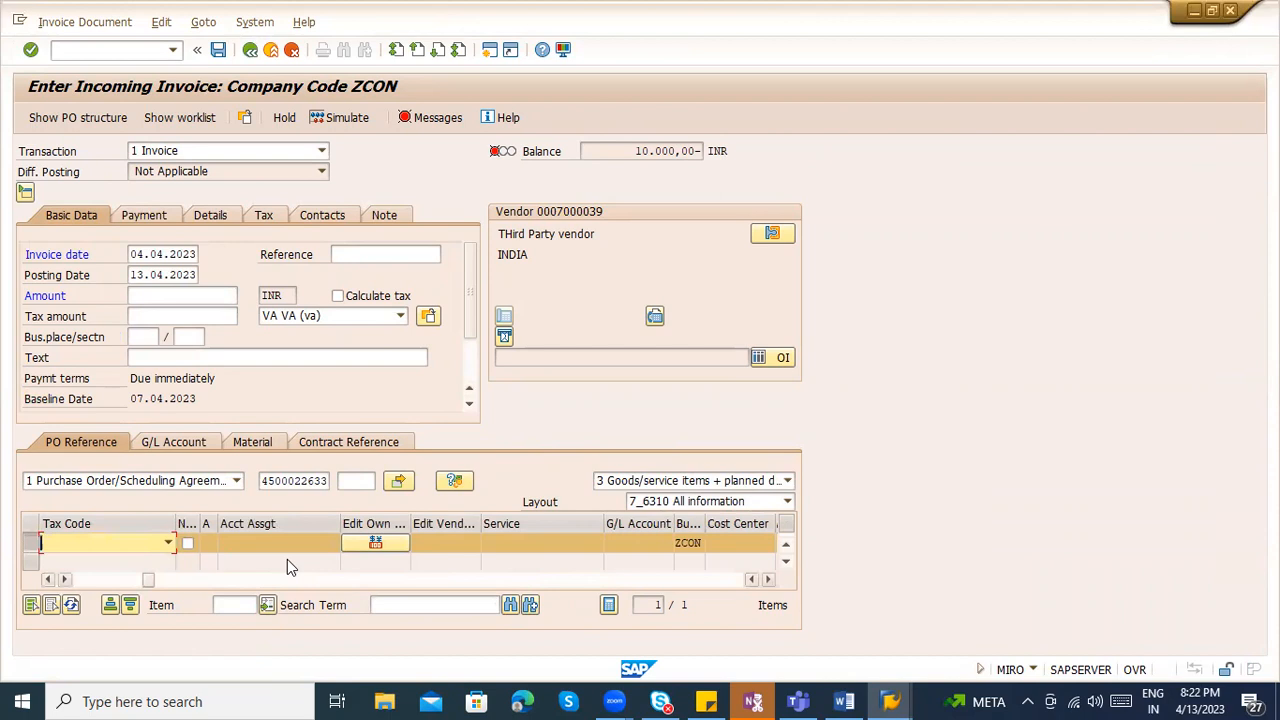
click(362, 312)
click(341, 347)
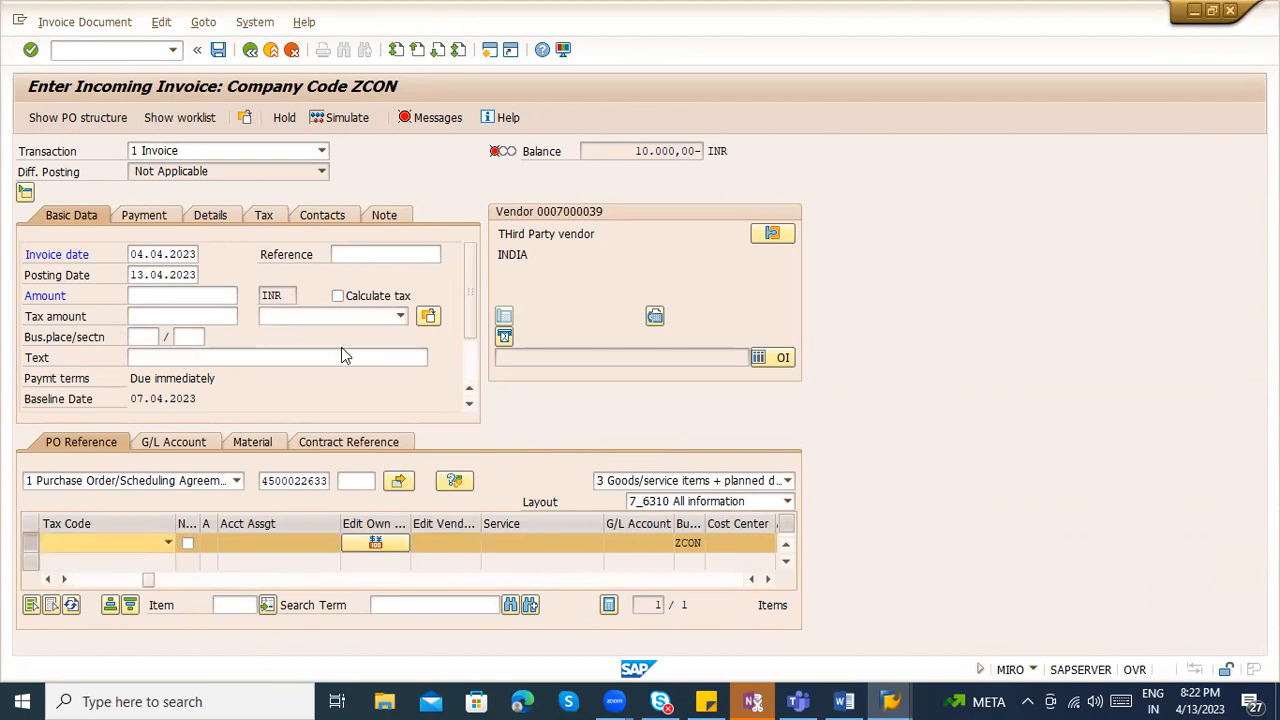
- Leave the invoice, open the purchase order in transaction ME23N, and show the item's conditions and invoice data
click(140, 50)
text(/nme)
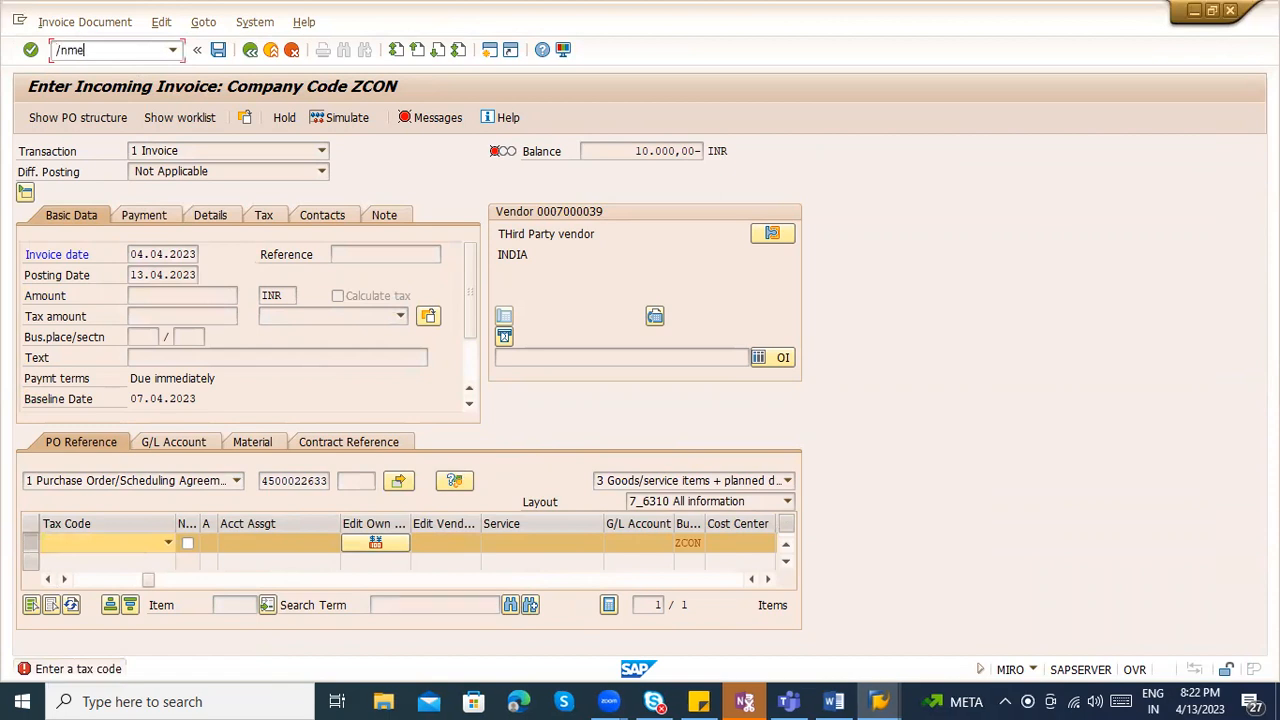
text(23n)
key(Return)
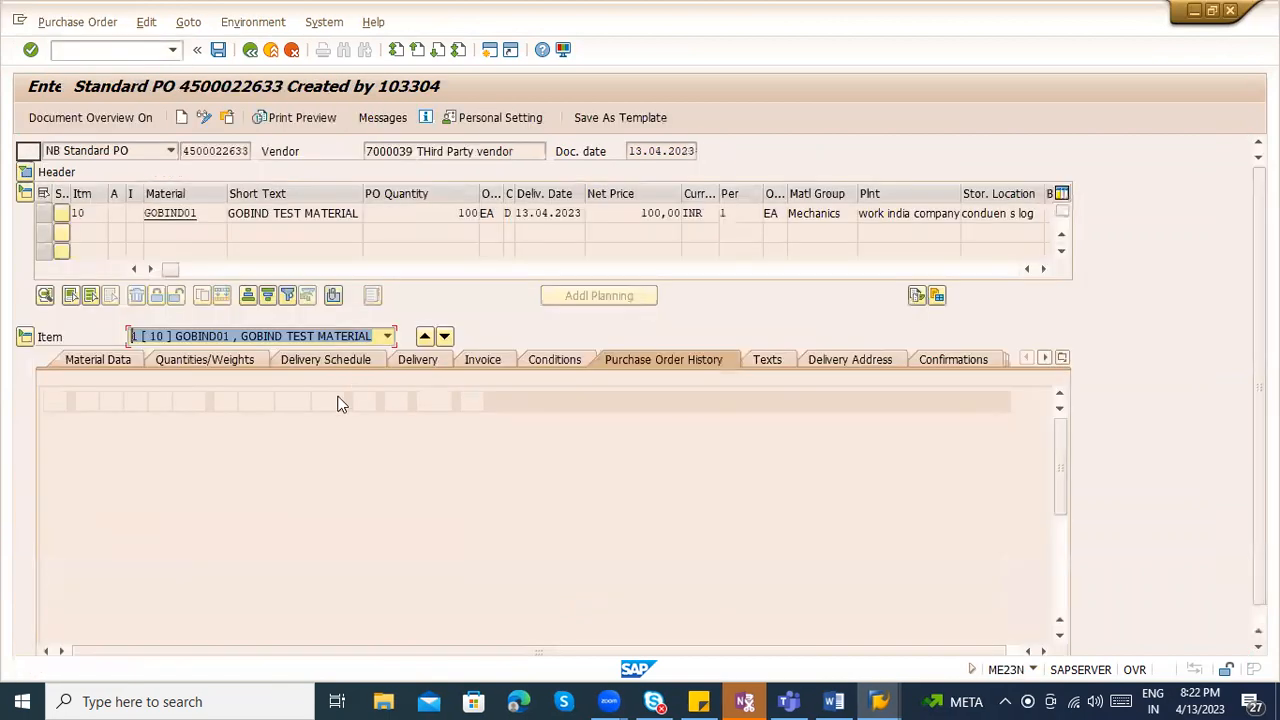
click(533, 362)
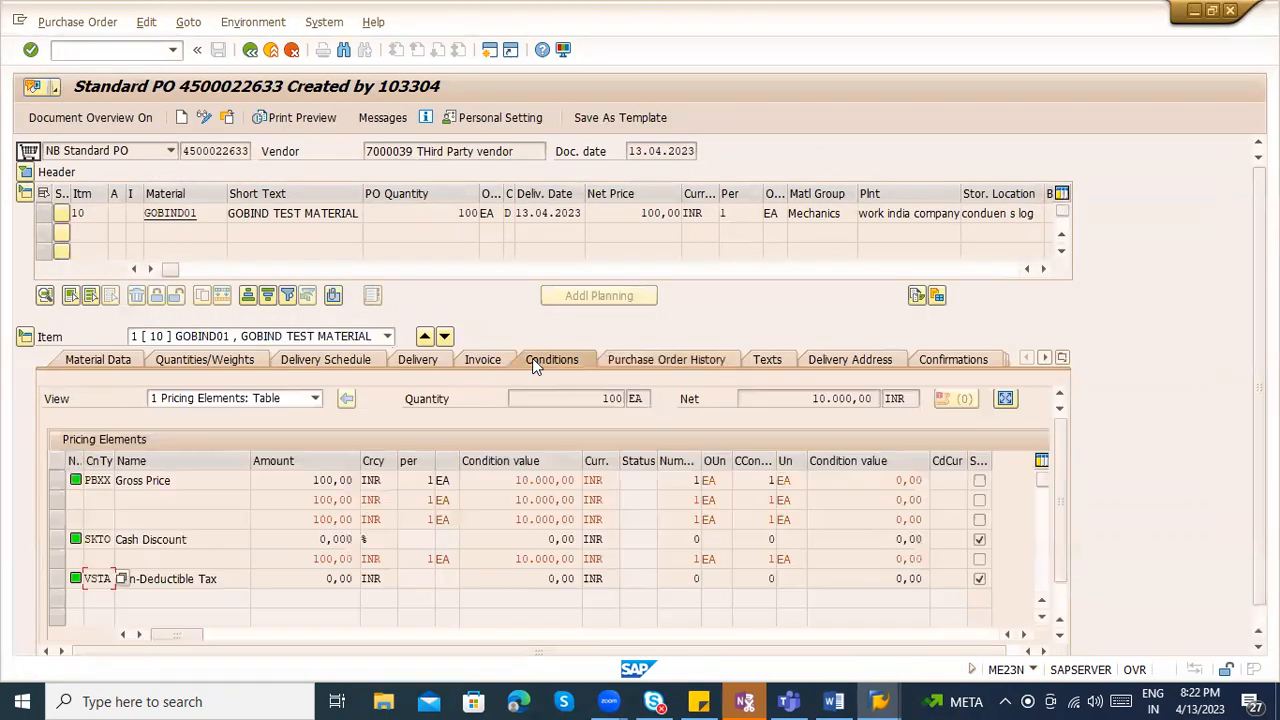
click(480, 362)
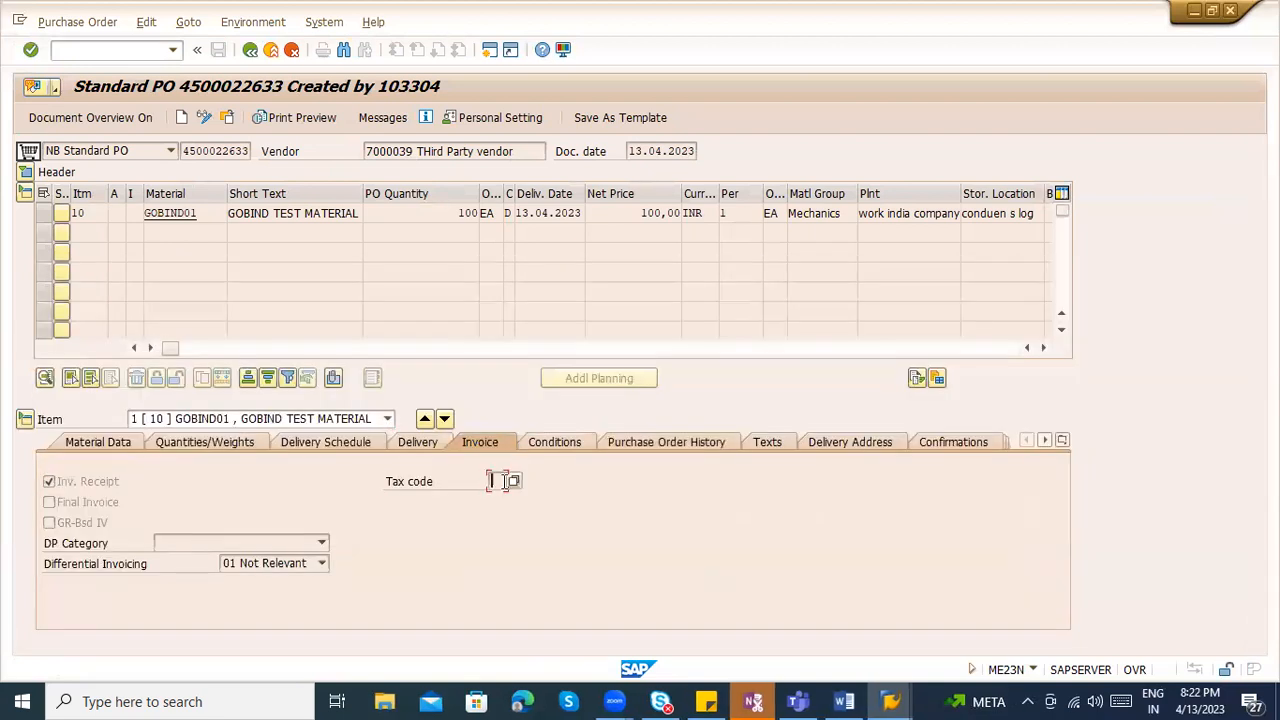
- Switch the purchase order to change mode, set the item's invoice tax code to VA, and save the order
click(514, 485)
text(IN)
key(Return)
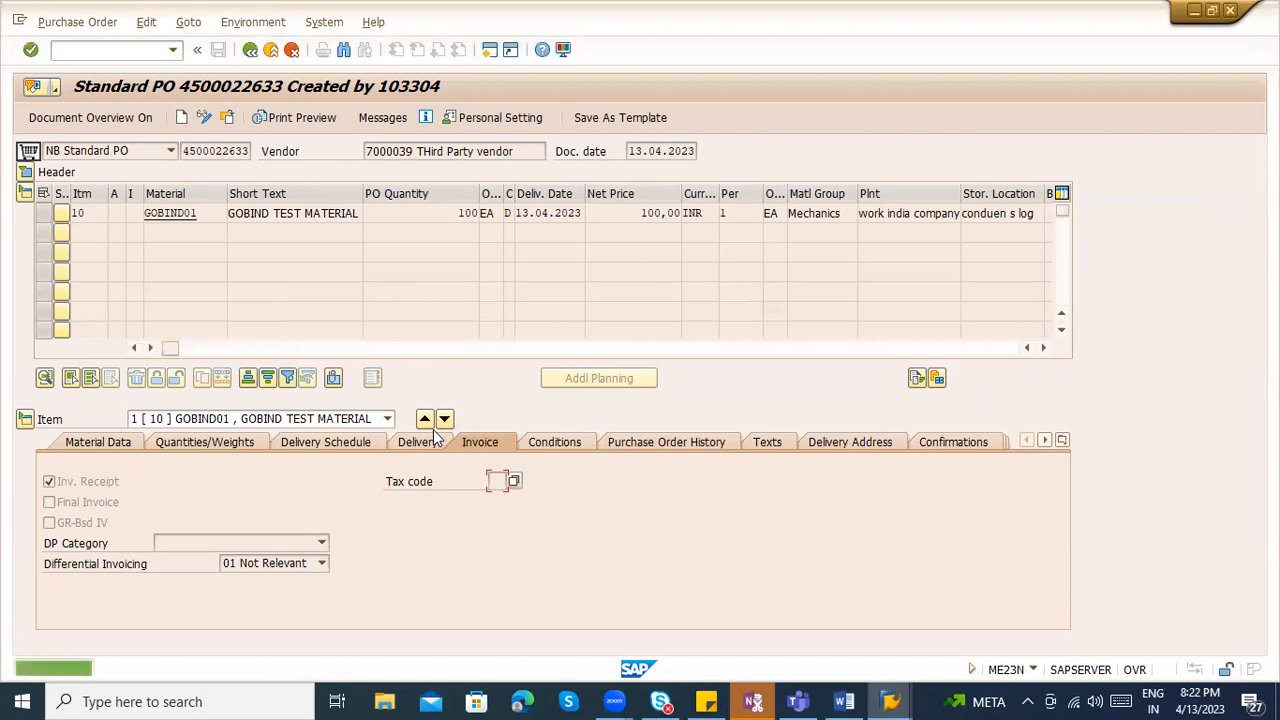
click(210, 116)
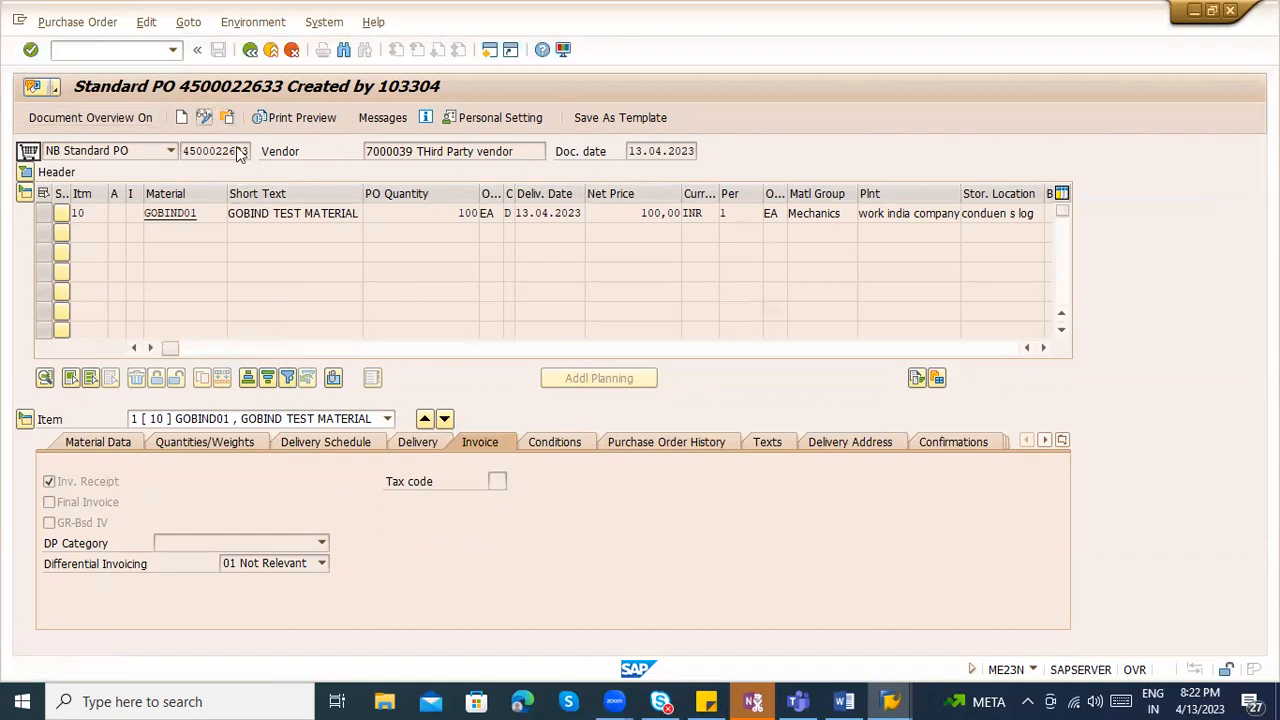
click(497, 440)
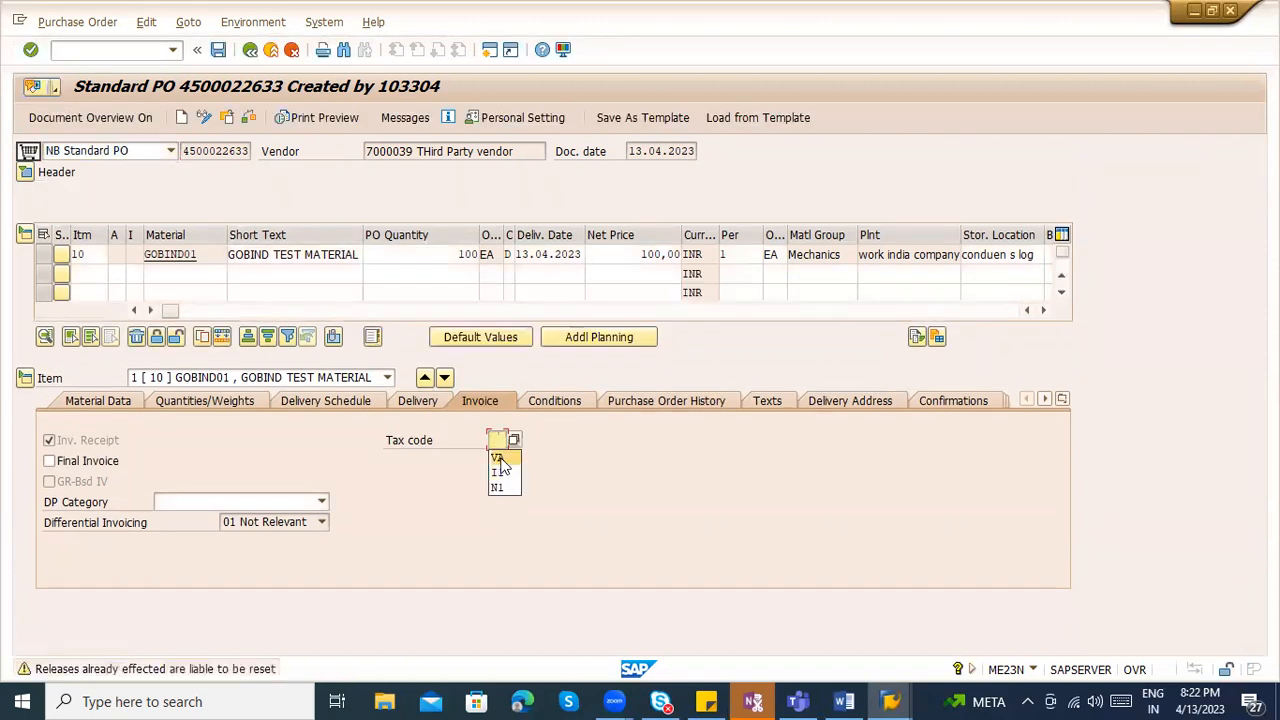
key(Return)
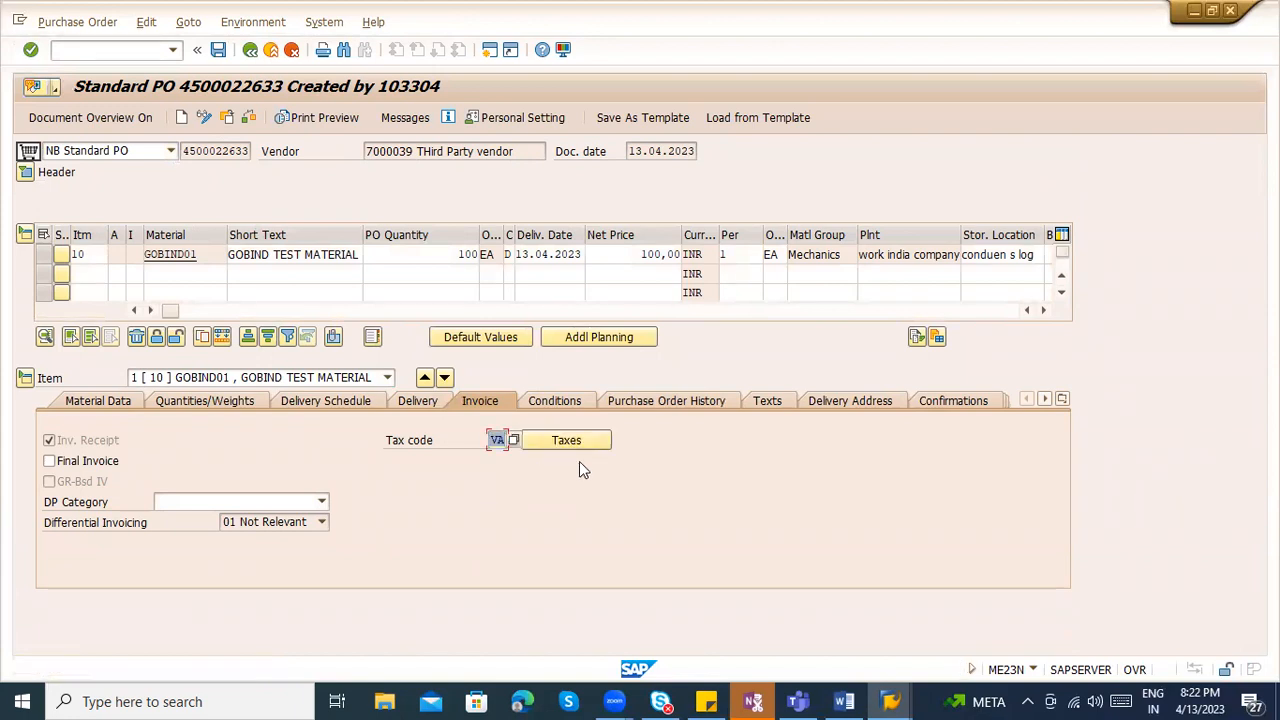
click(566, 440)
key(F3)
click(114, 55)
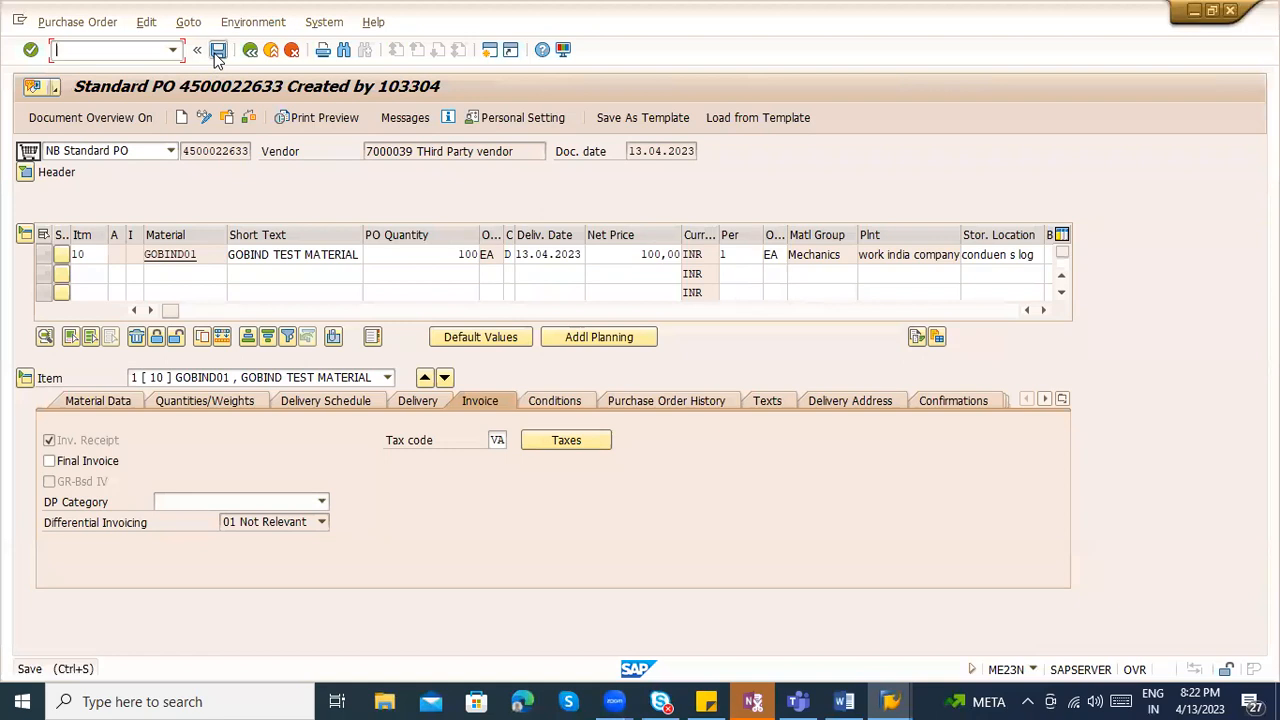
- Open transaction MIRO, set the invoice date to 04.04.2023, and enter the purchase order number as the PO reference
text(/nmiro)
key(Return)
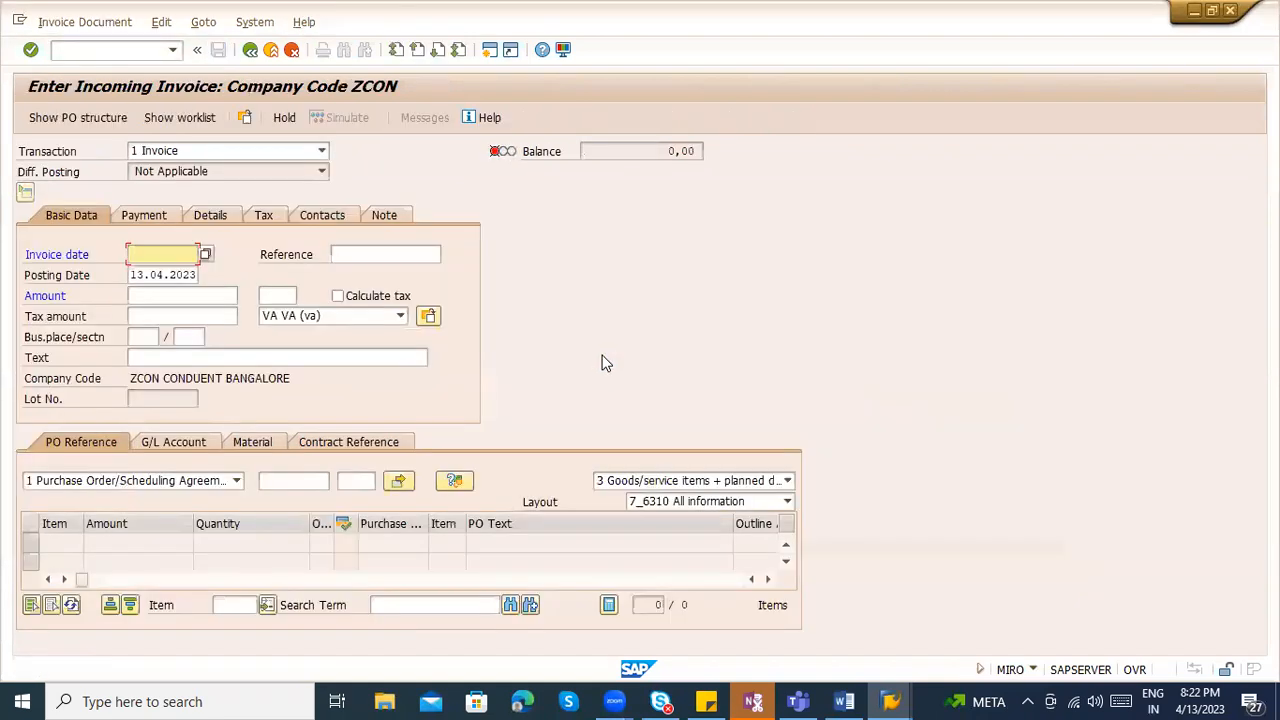
click(178, 255)
click(178, 276)
click(306, 480)
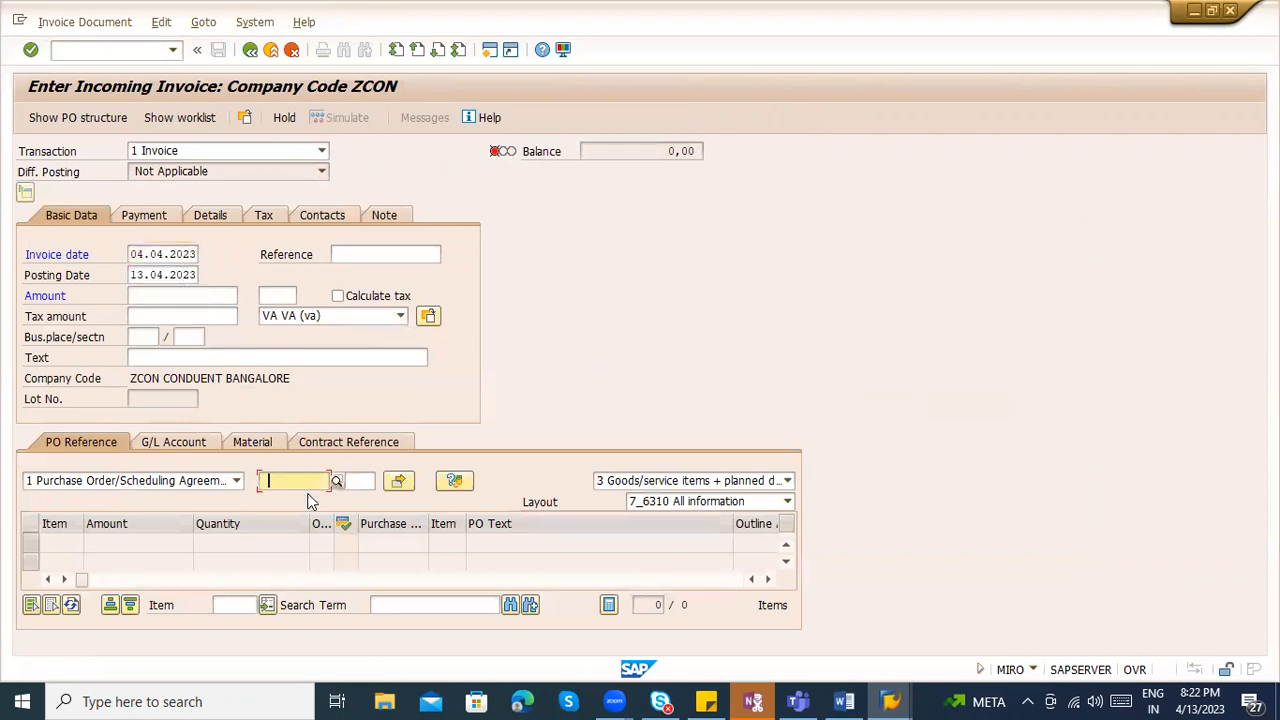
click(311, 501)
key(Return)
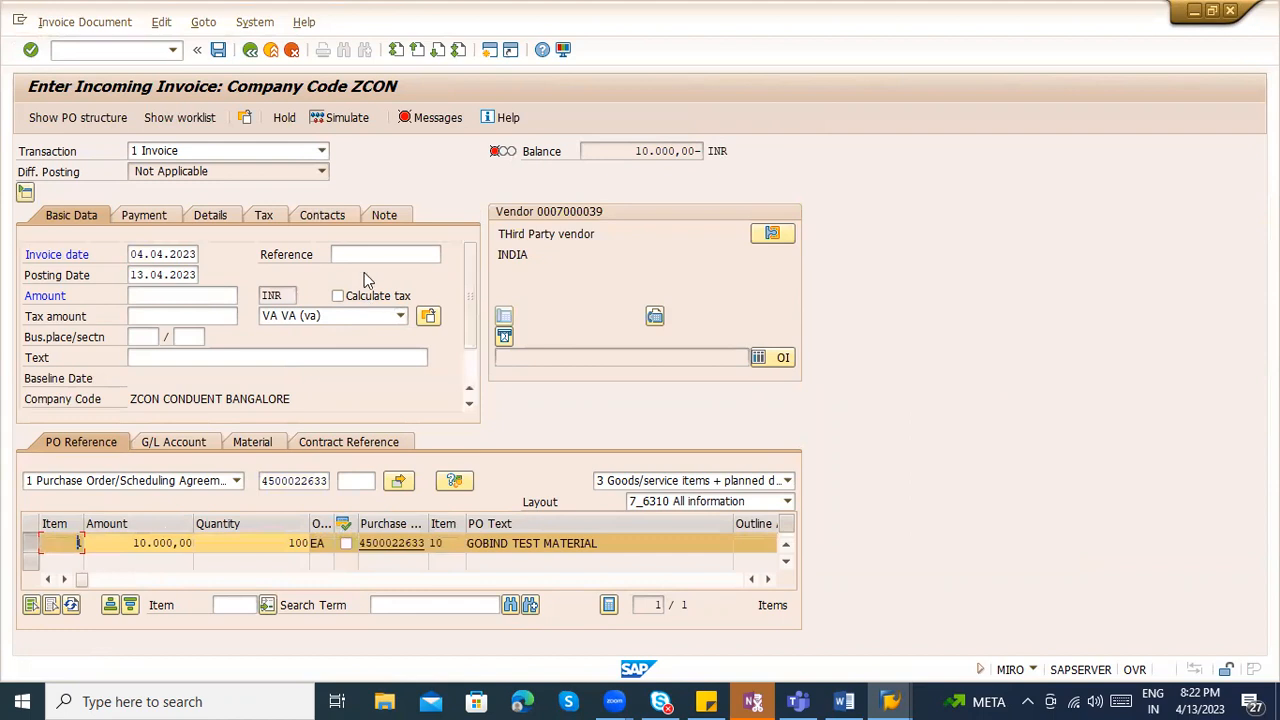
- Enable automatic tax calculation for the invoice and set its payment baseline date to 17.04.2023
click(348, 296)
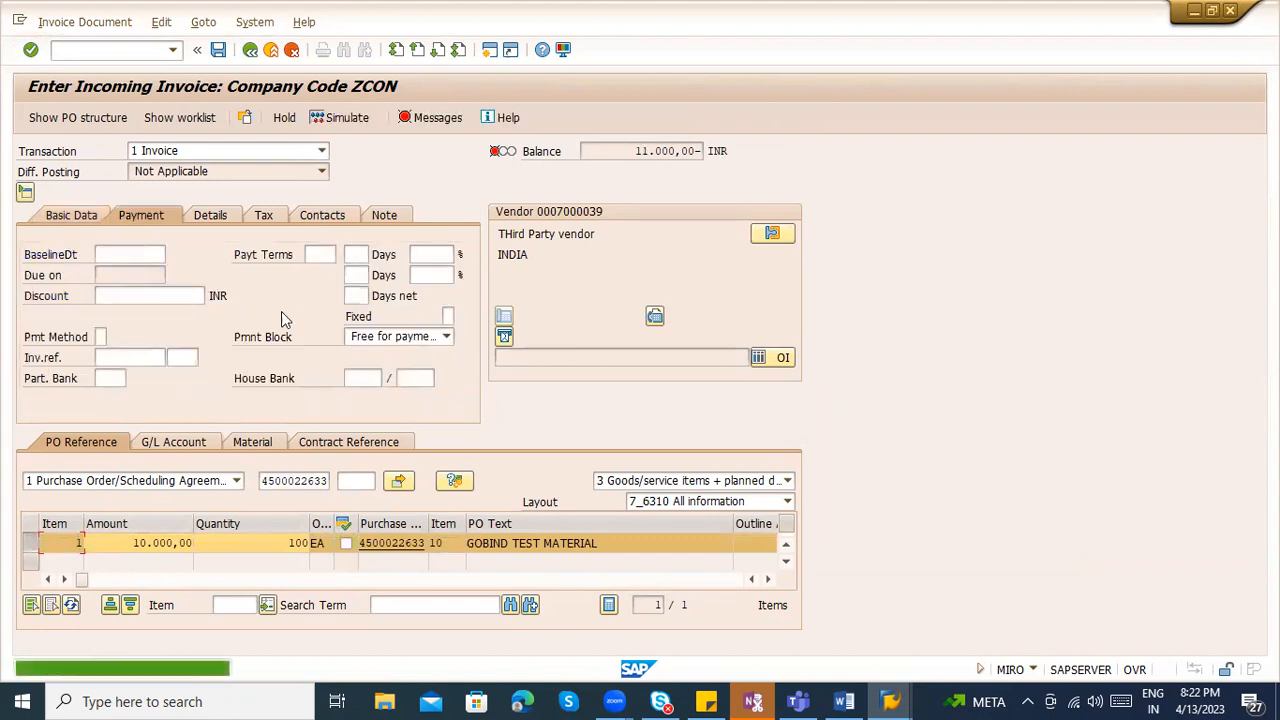
click(151, 255)
click(140, 272)
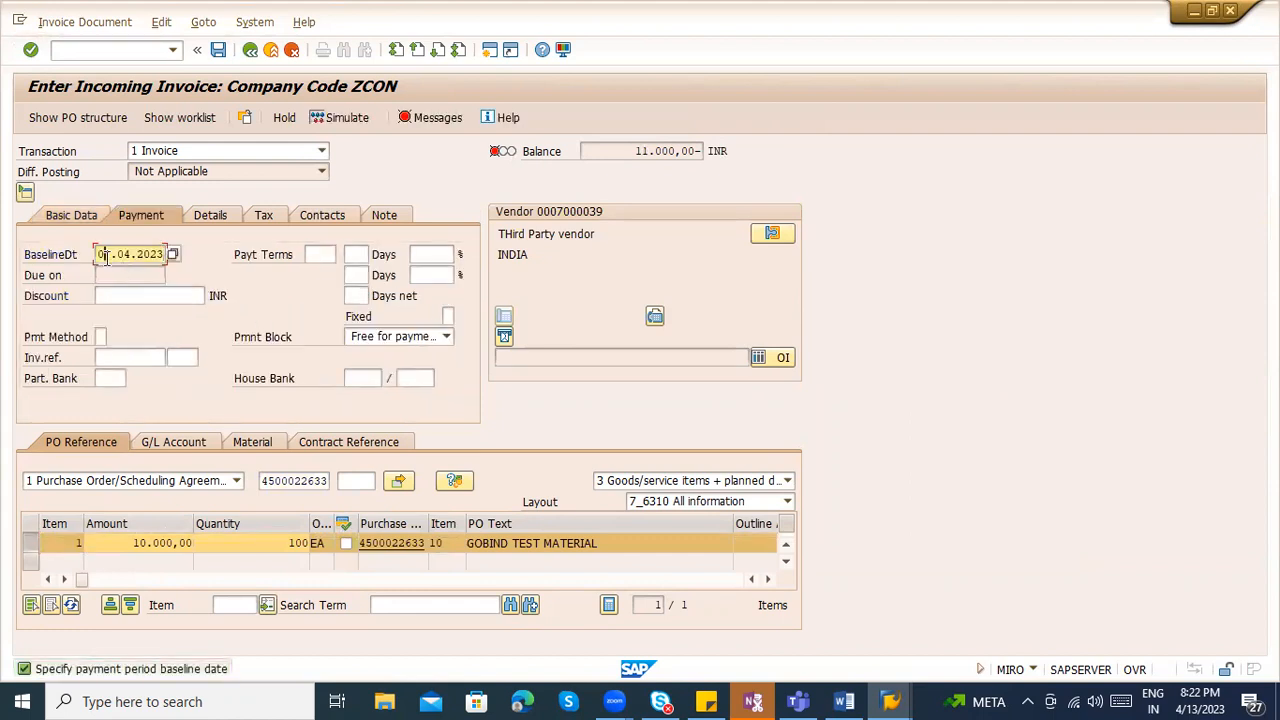
text(1)
key(Return)
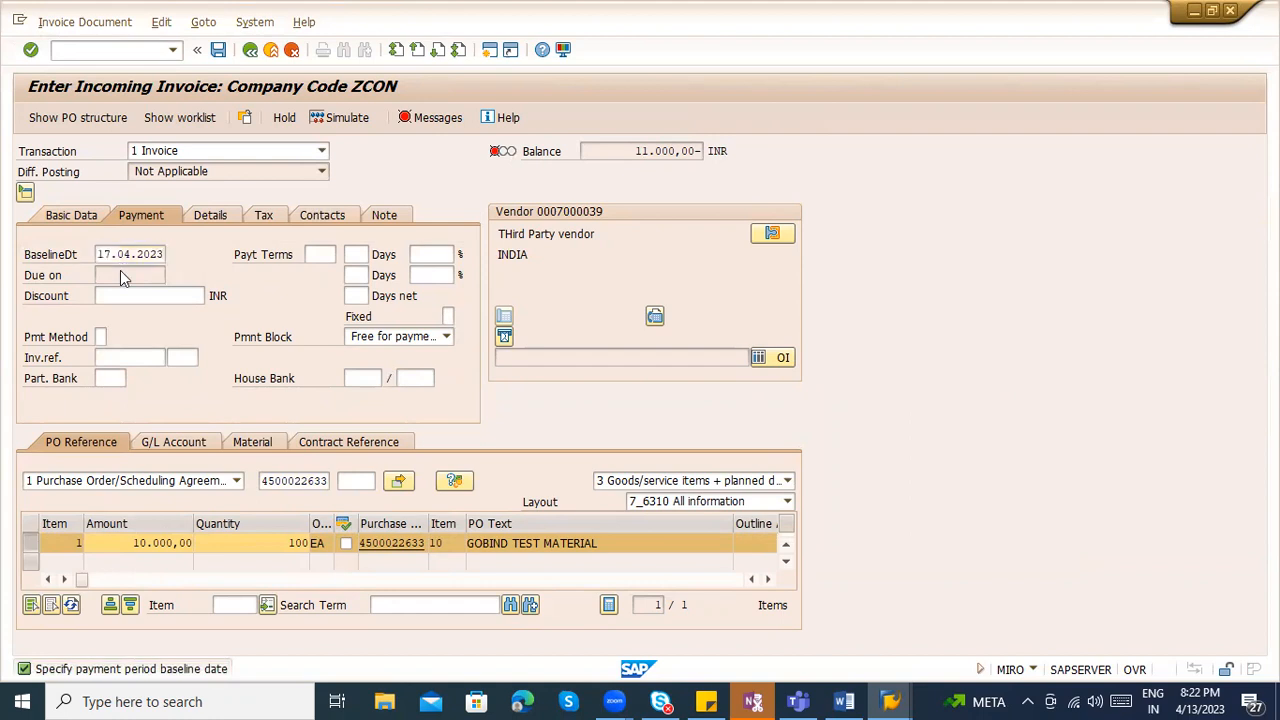
click(88, 216)
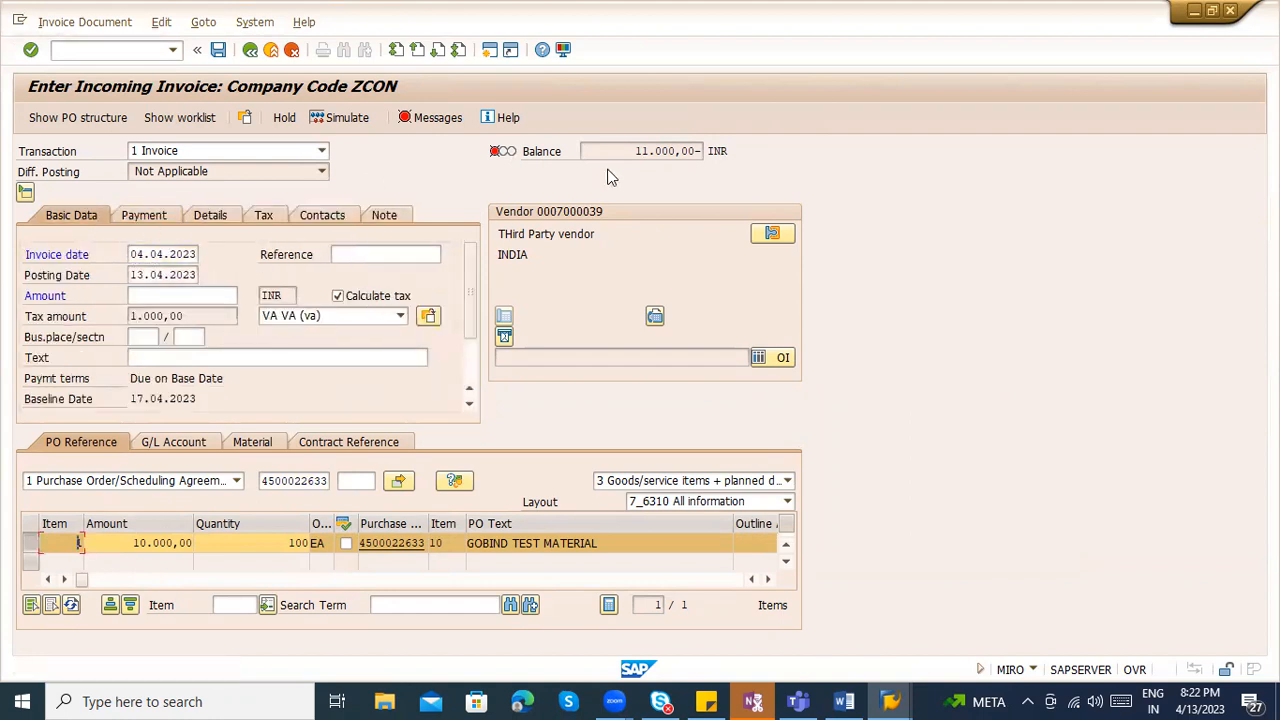
- Copy the open balance into the invoice amount, setting it to 11.000,00 INR
drag(630, 151, 692, 151)
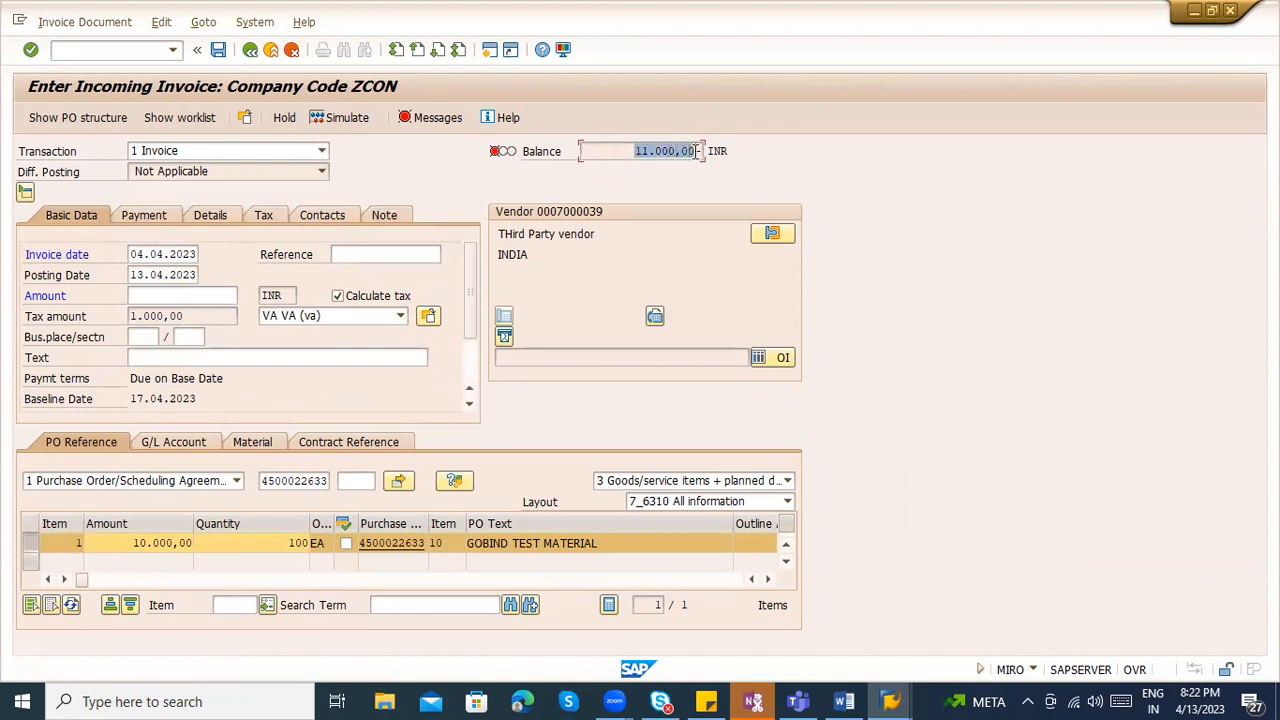
key(ctrl+c)
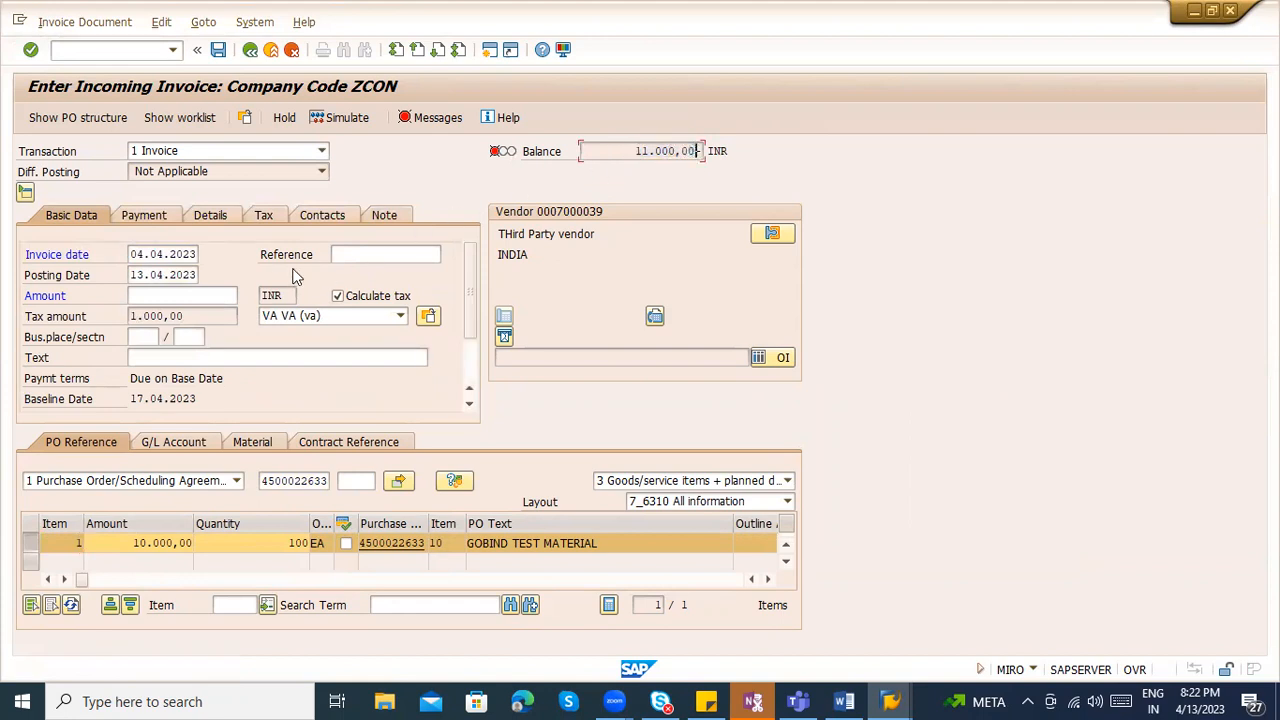
click(208, 296)
key(ctrl+v)
key(Return)
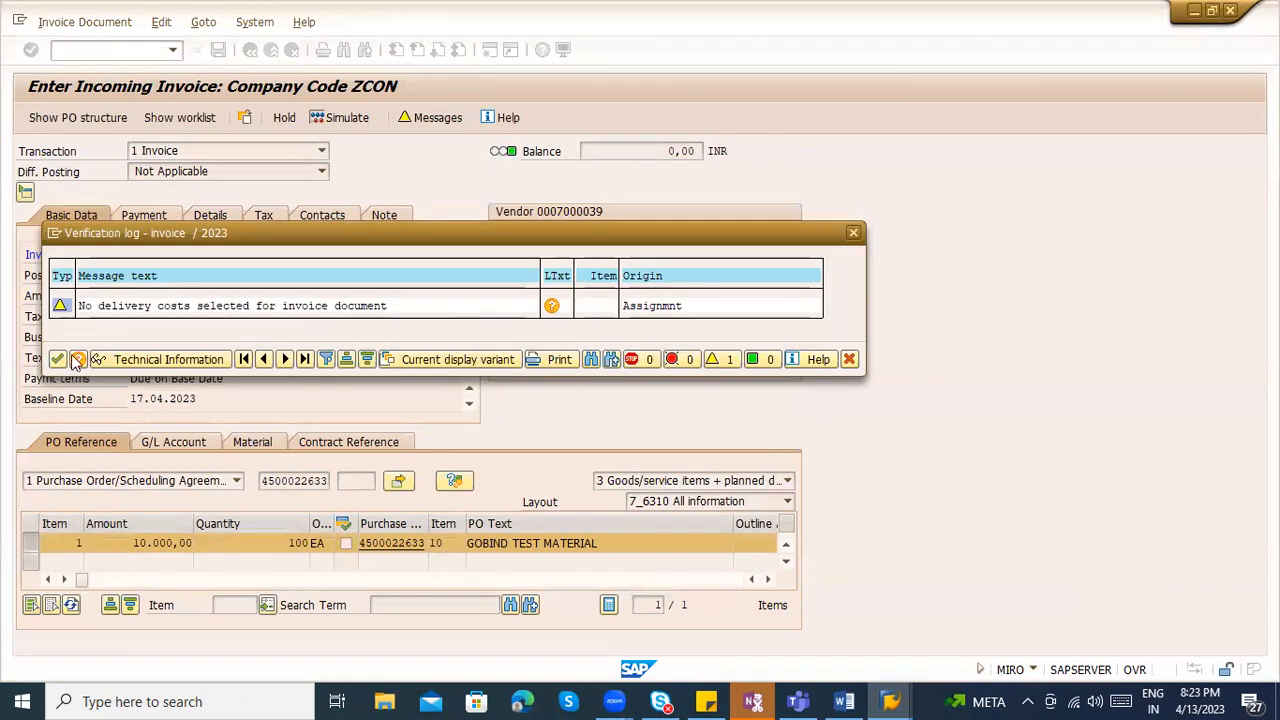
- Close the verification log, simulate and post the invoice, and display the posted invoice document
click(57, 359)
click(731, 480)
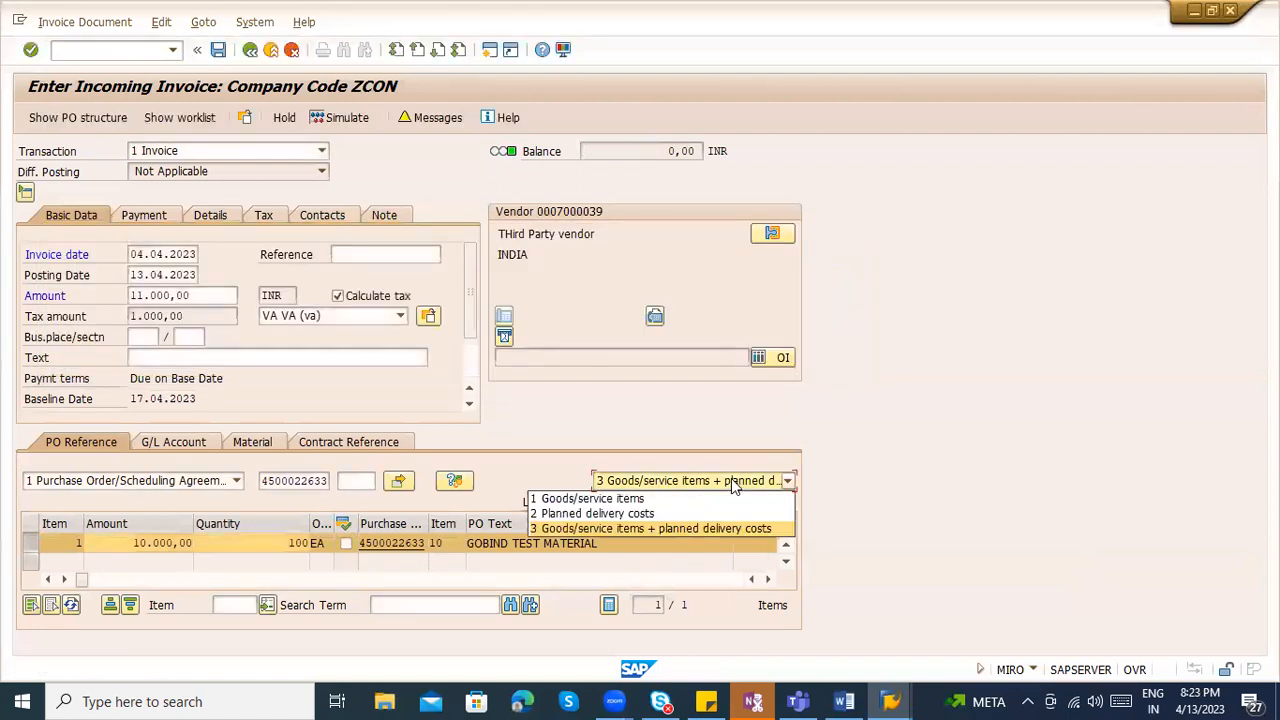
click(435, 119)
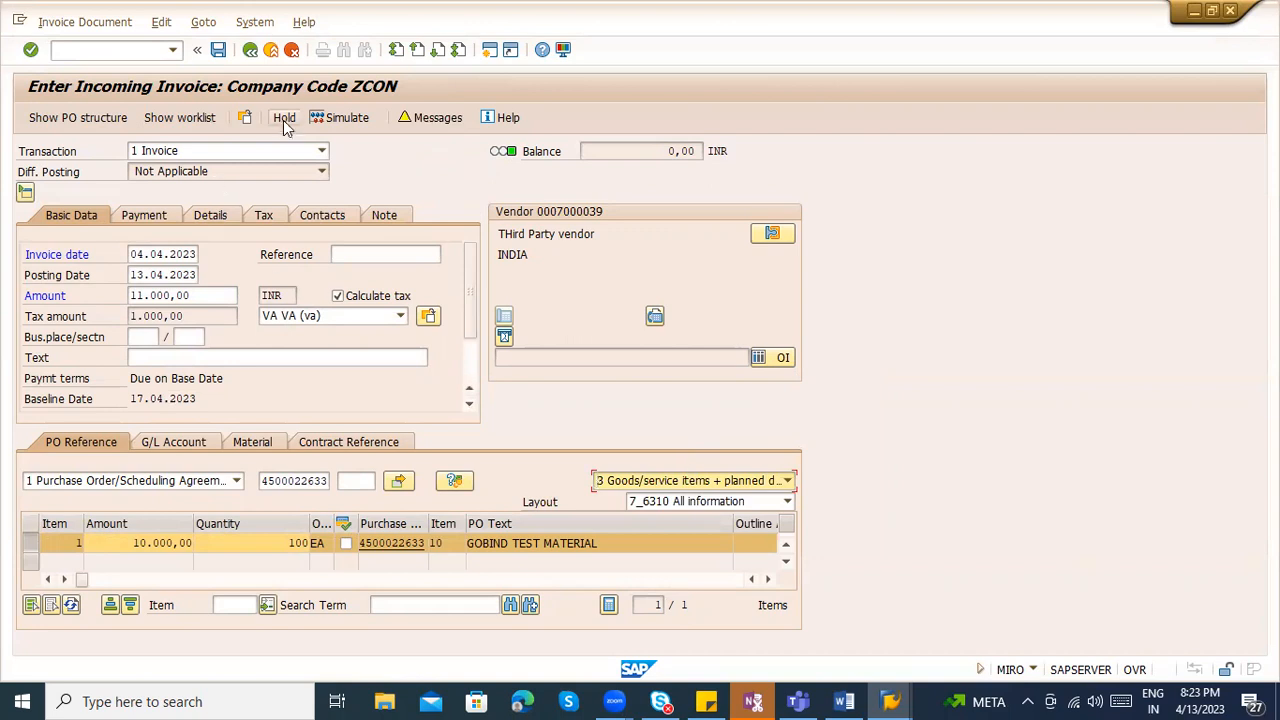
click(343, 122)
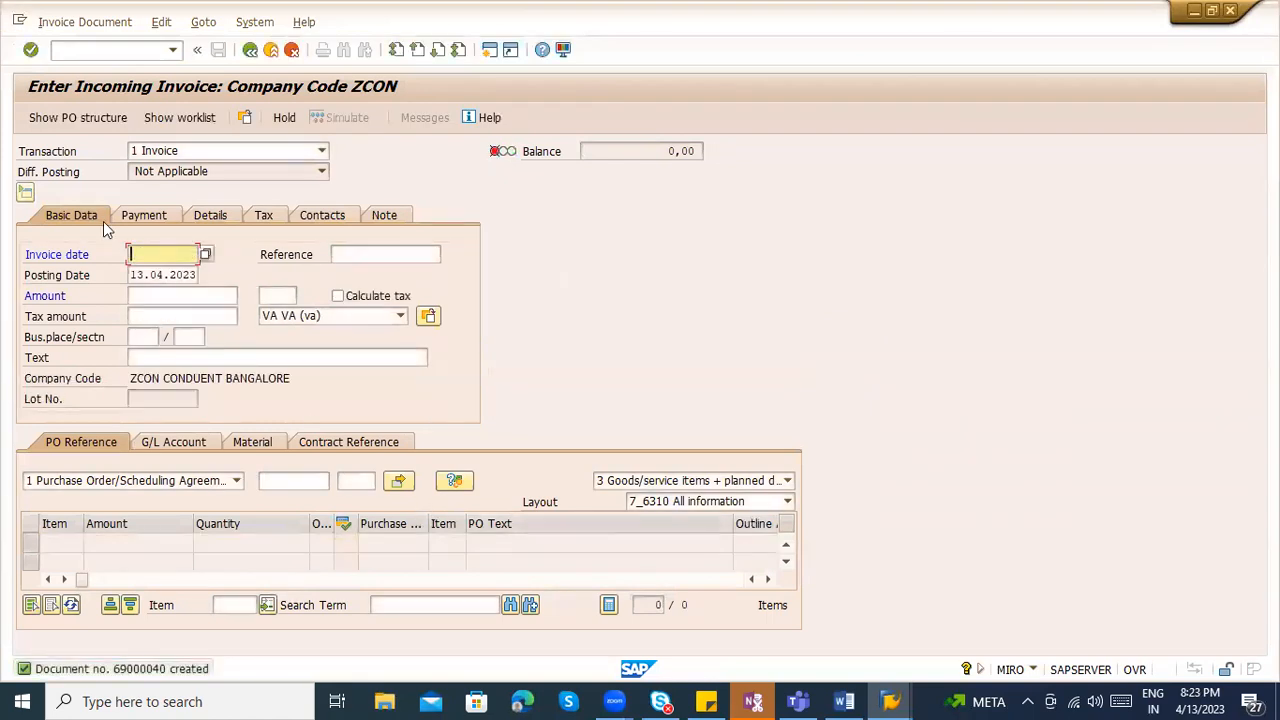
click(88, 23)
click(100, 47)
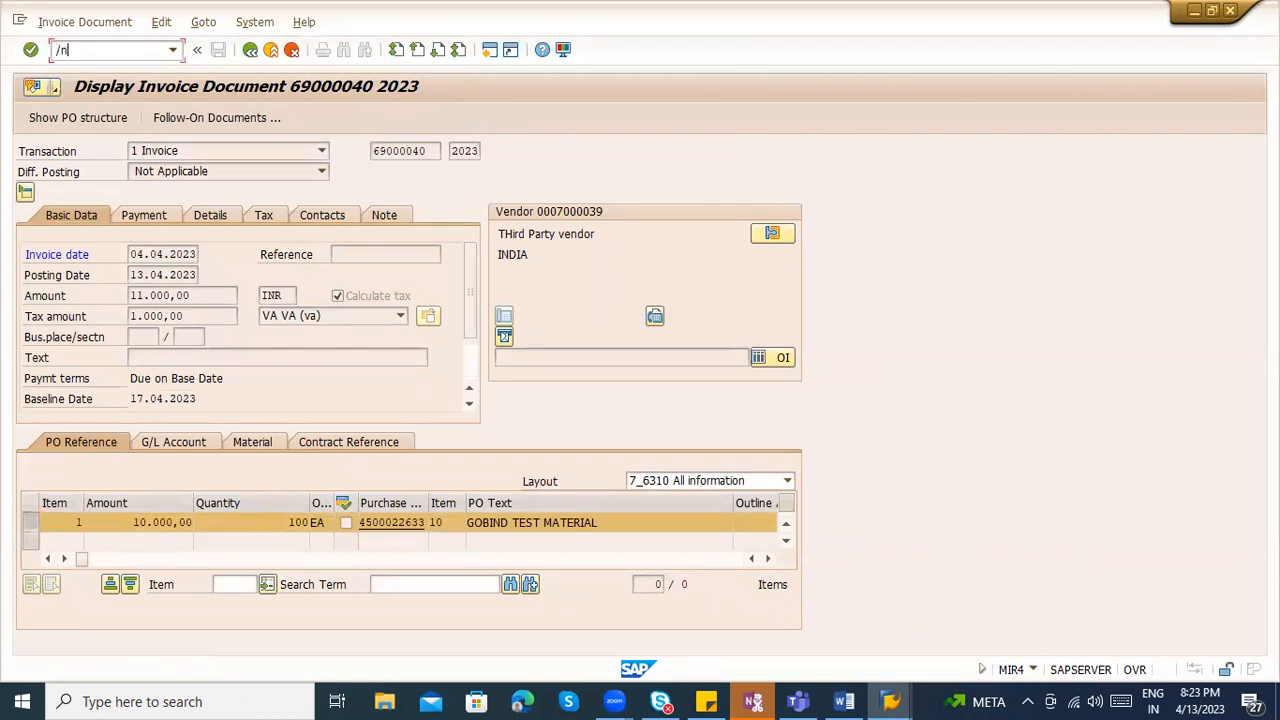
- Open transaction MIGO and load material document 606009 as an A02 Return Delivery with reference type R02 Material Document
click(113, 52)
text(/nmigo)
key(Return)
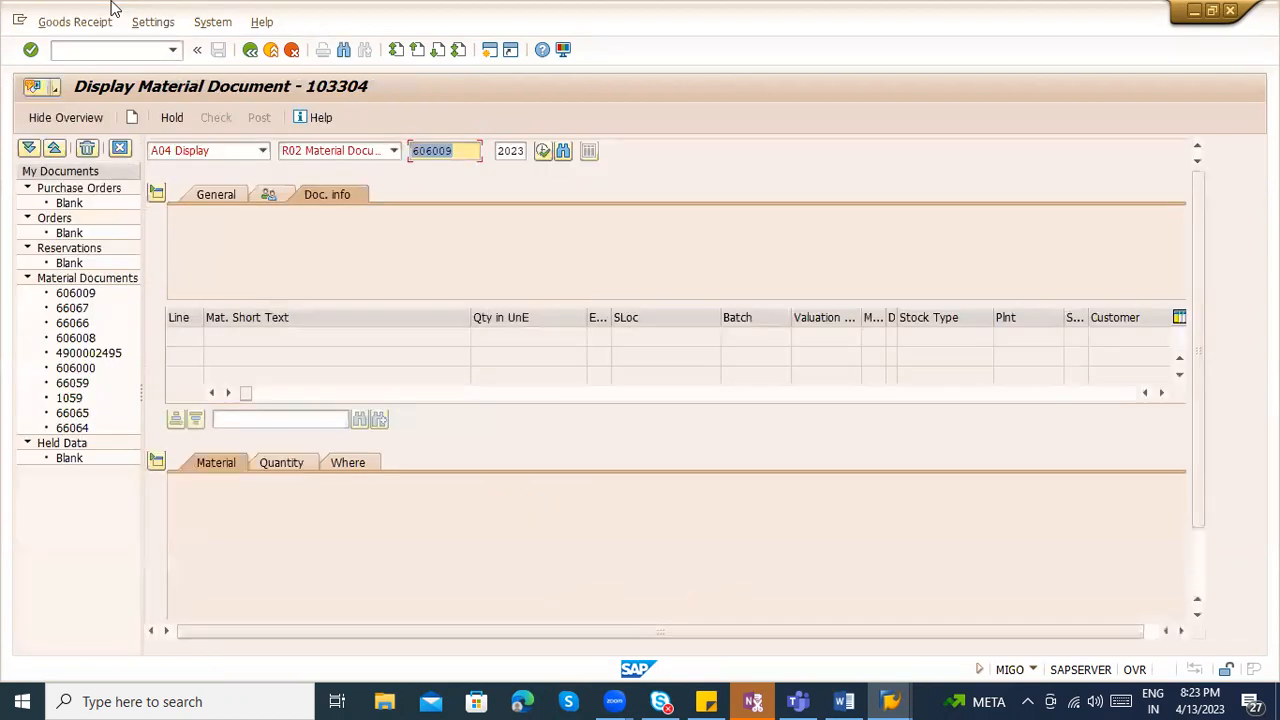
click(263, 153)
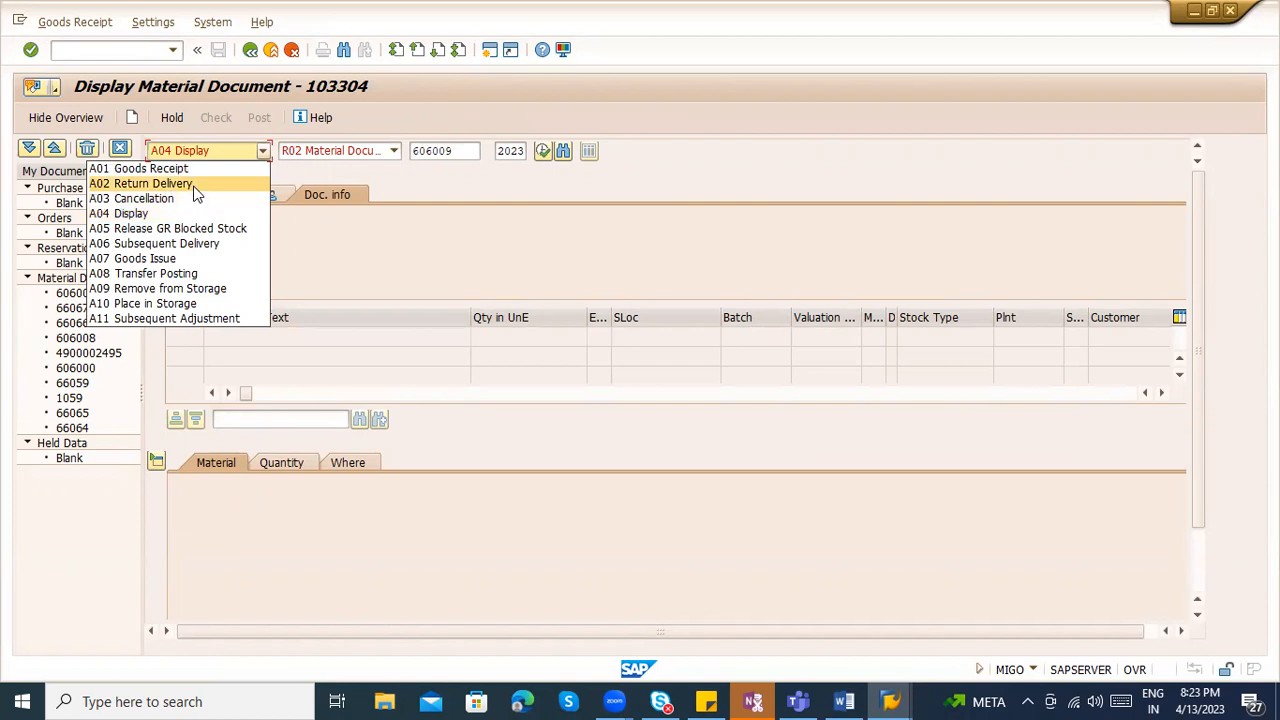
click(150, 184)
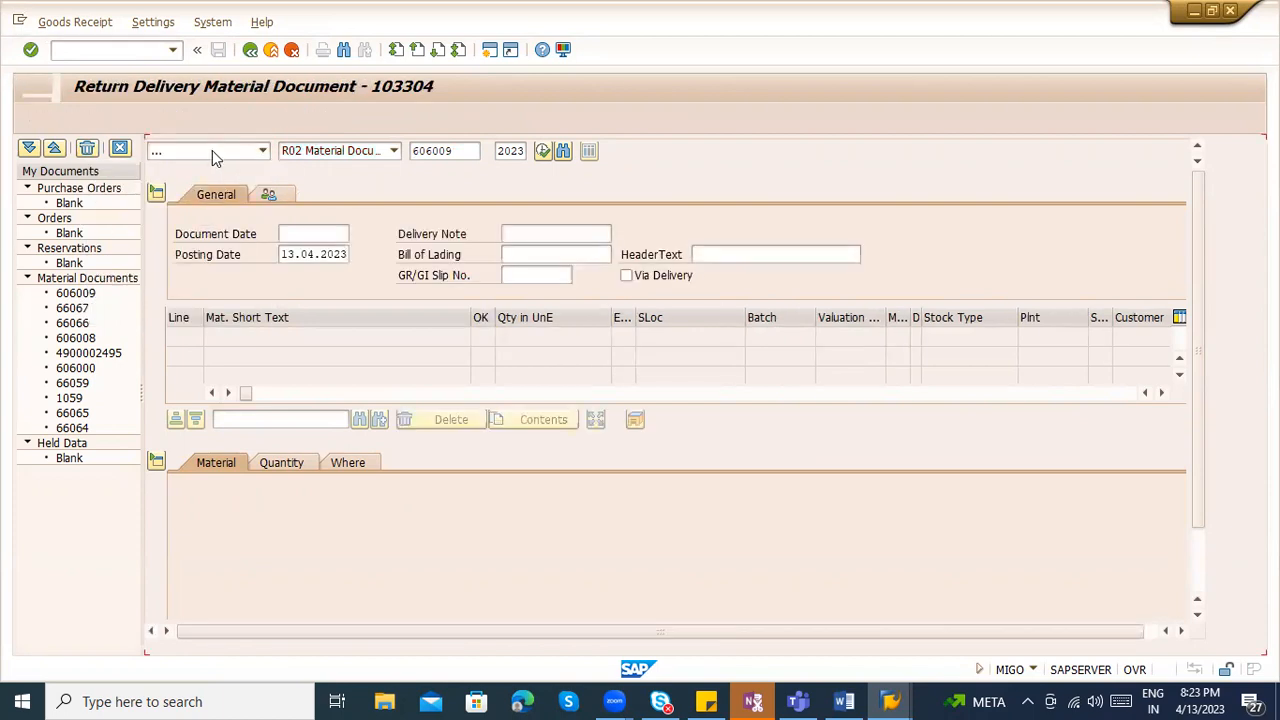
click(212, 150)
click(216, 186)
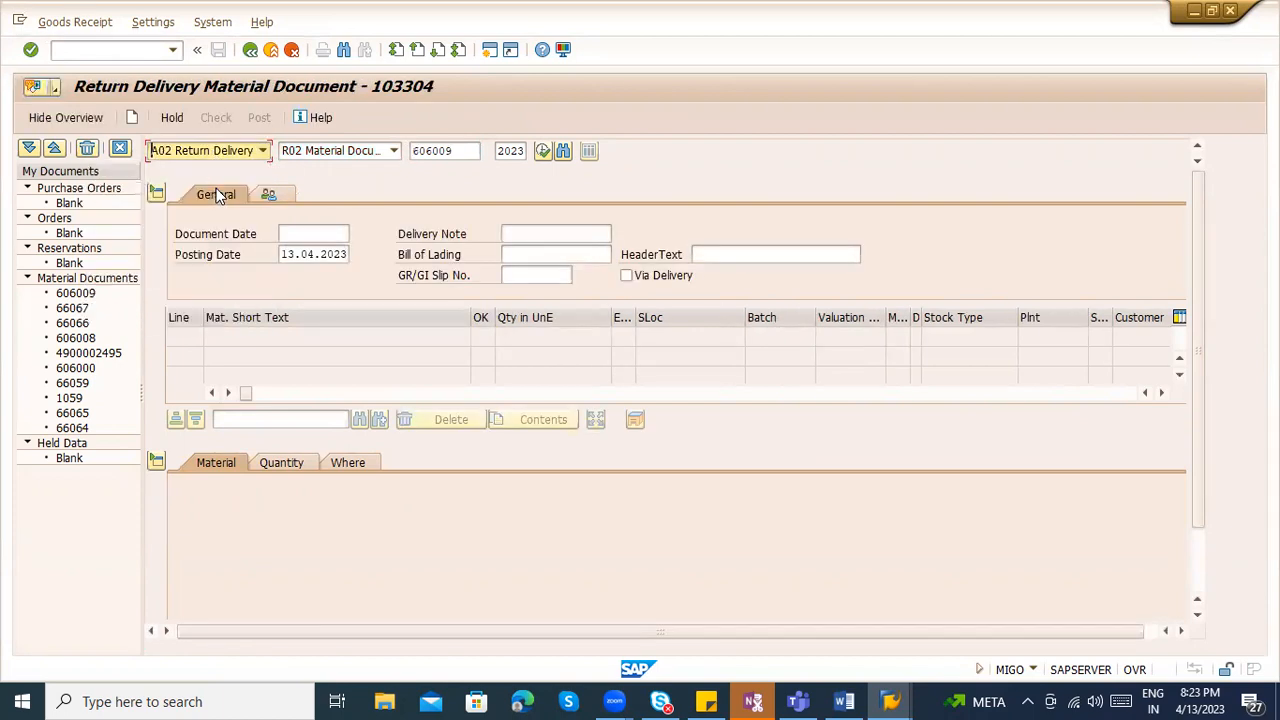
key(Return)
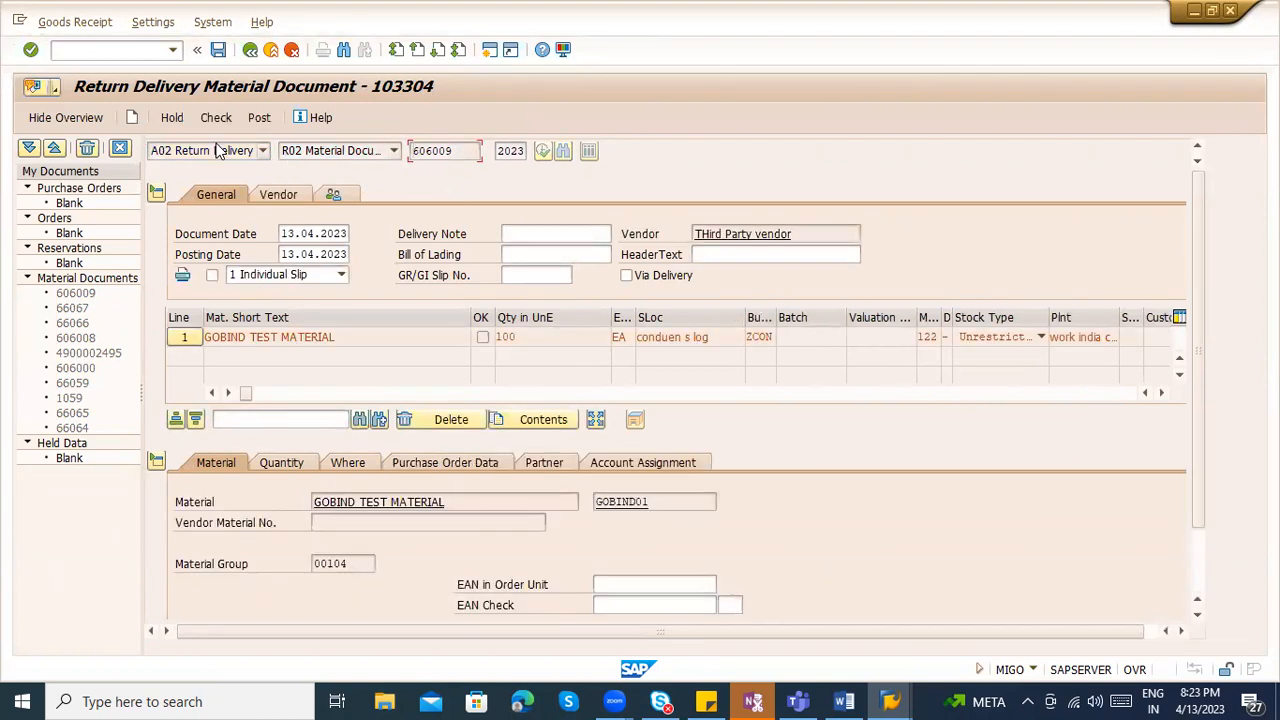
click(388, 150)
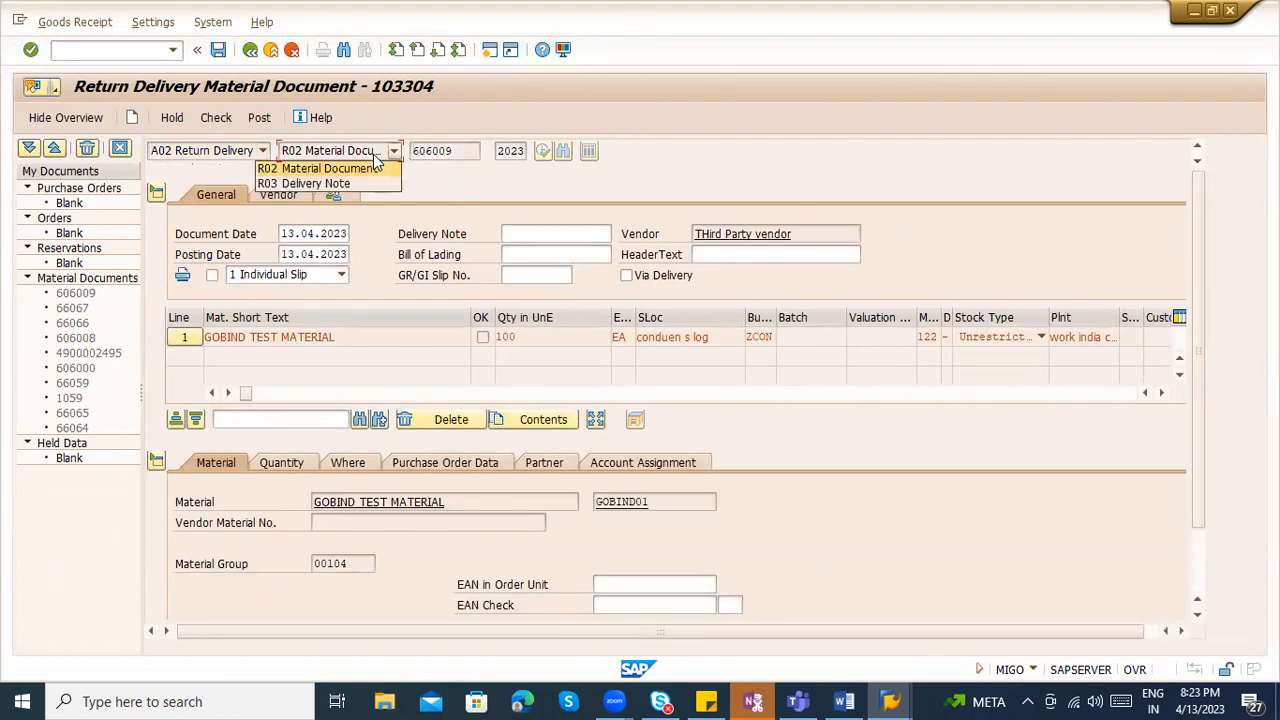
click(350, 168)
- Look up the return item's movement type in the list of entries and choose 122, Return delivery to vendor
click(343, 466)
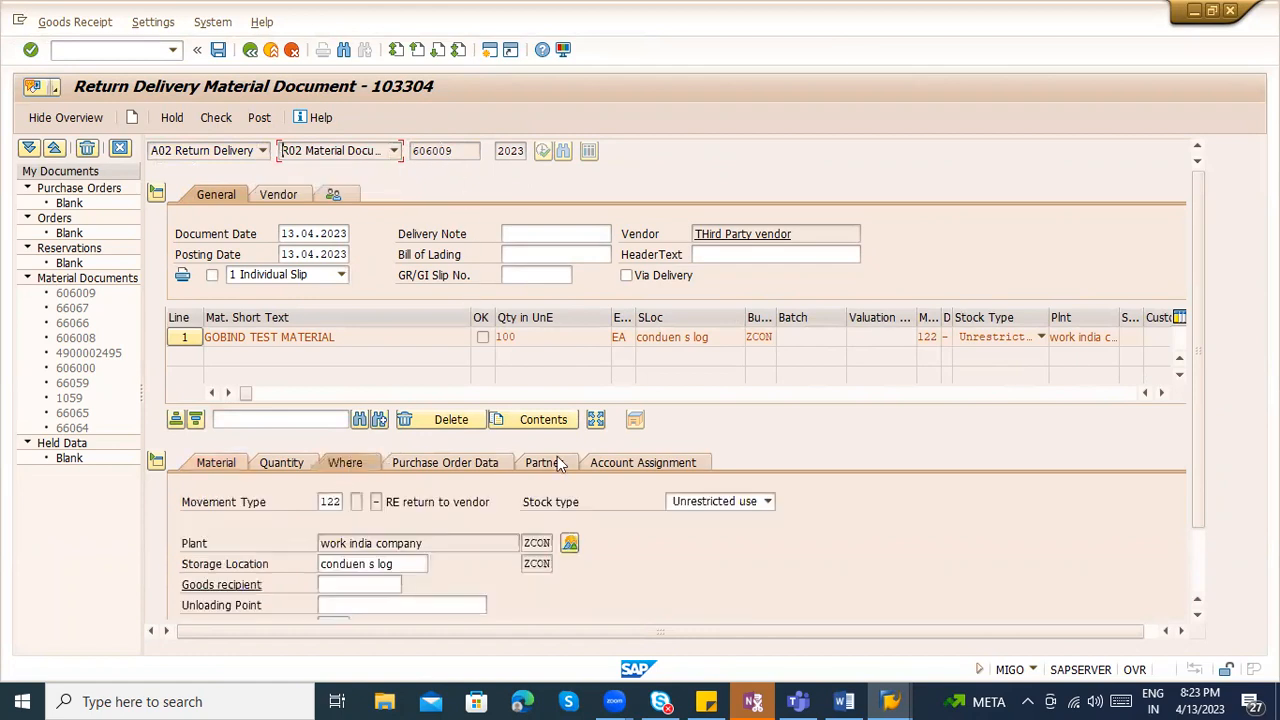
click(321, 502)
click(352, 503)
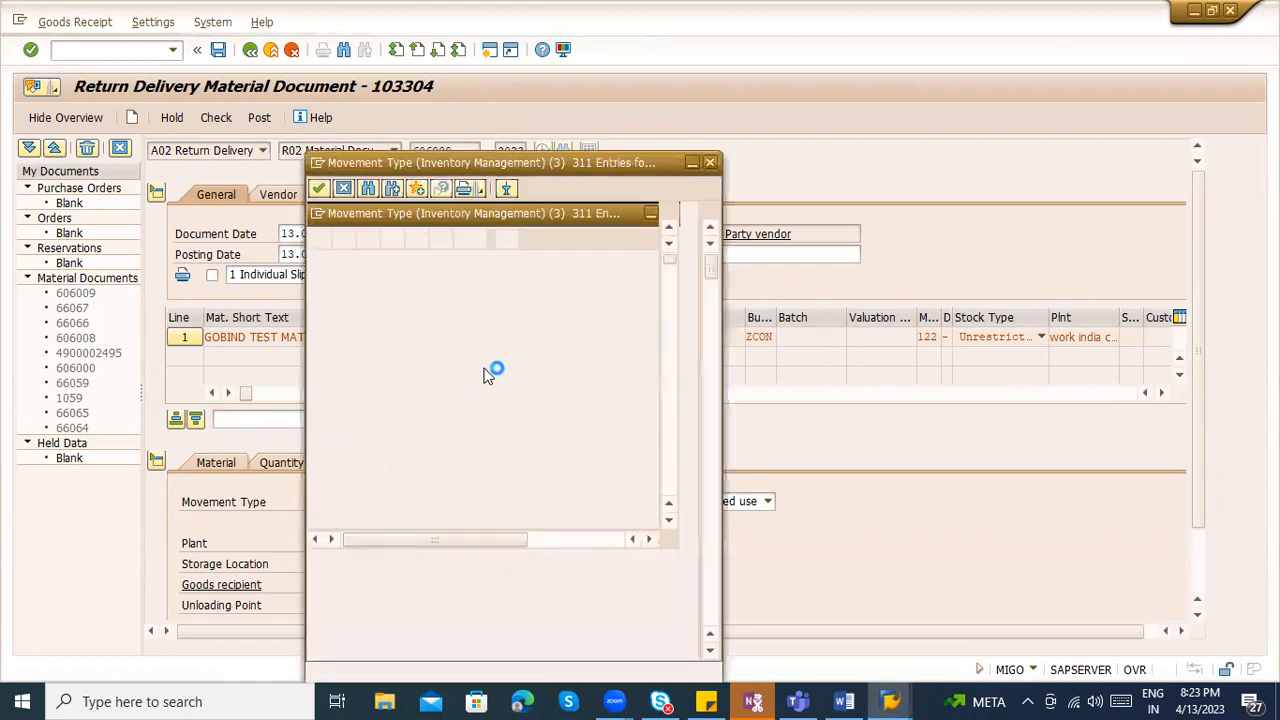
scroll(464, 508, down, 1)
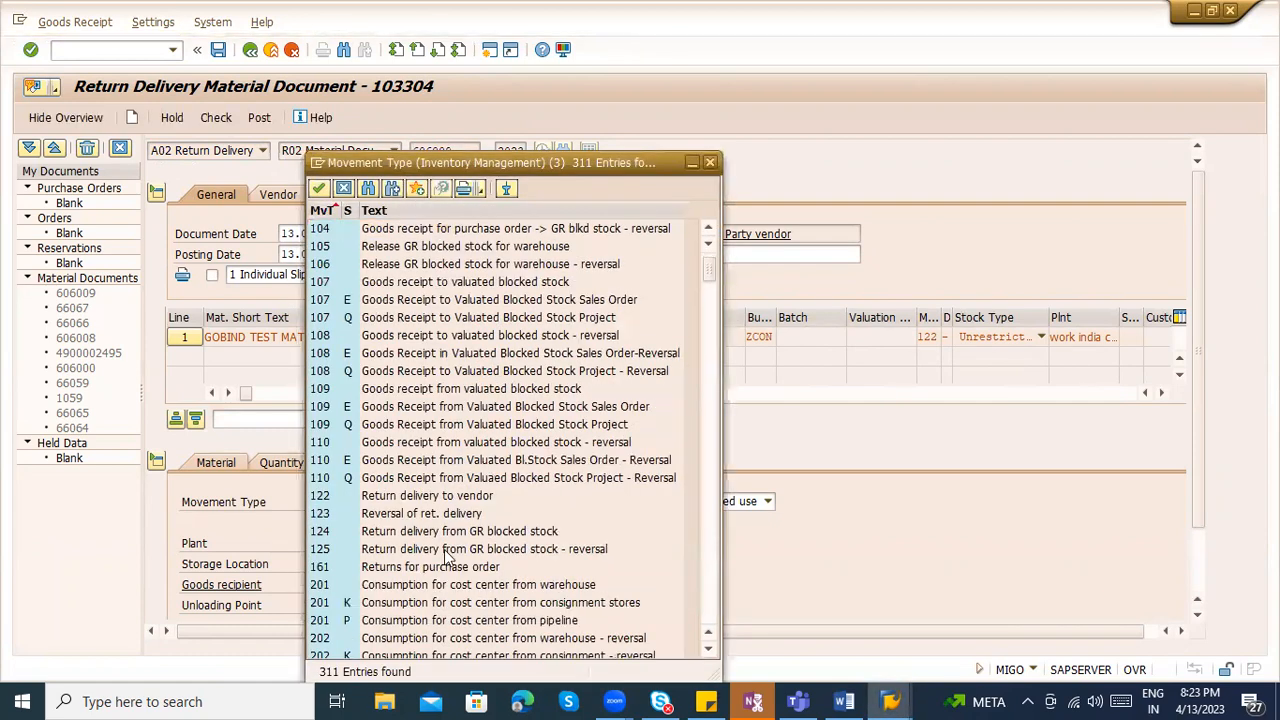
click(366, 532)
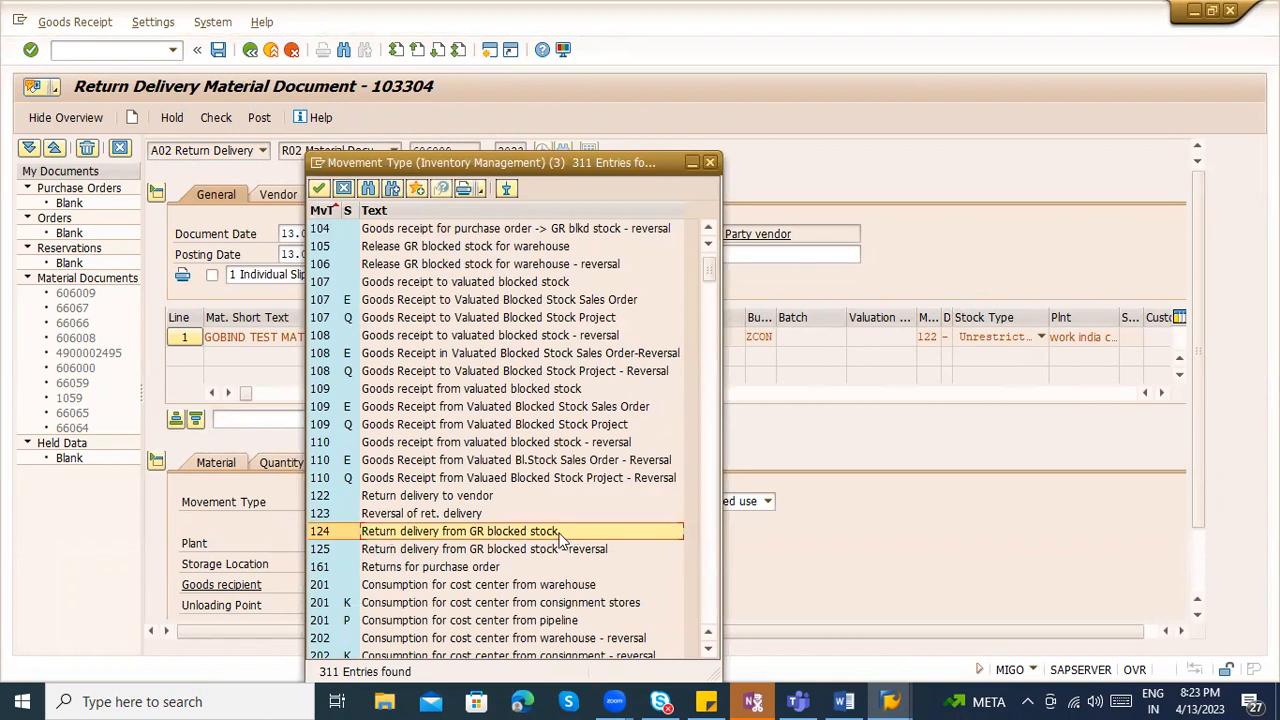
click(465, 500)
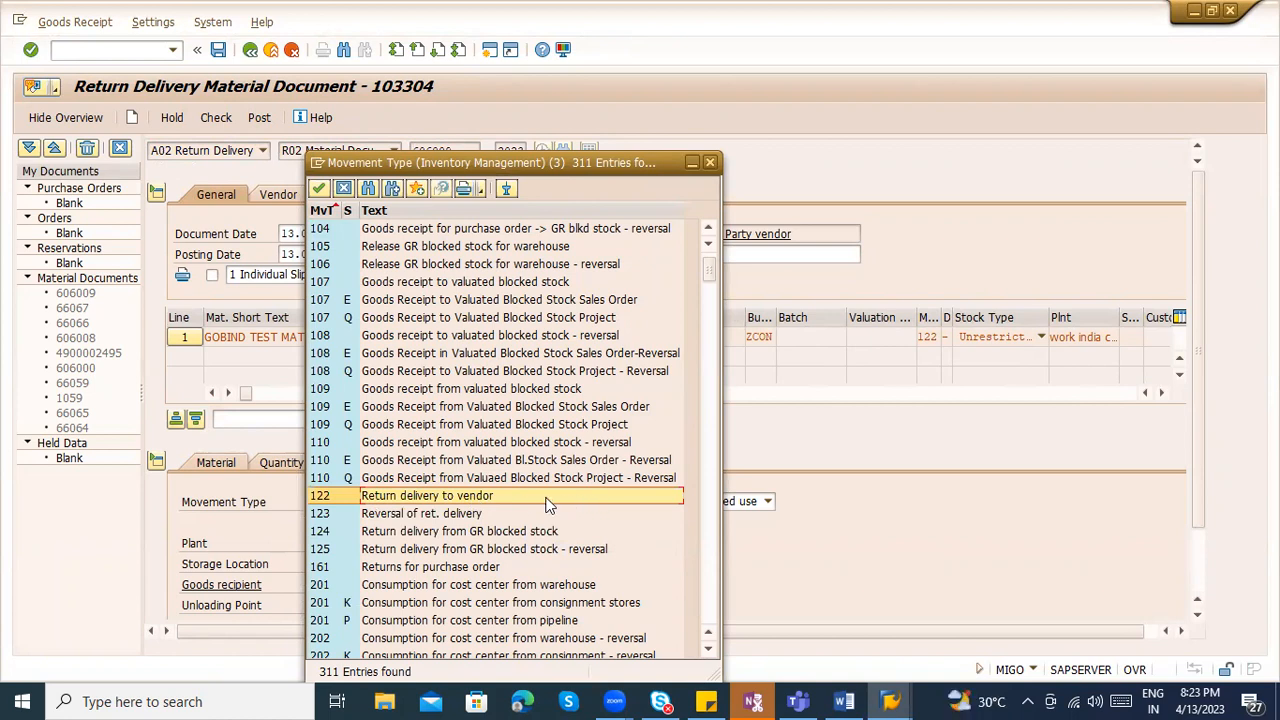
double_click(339, 495)
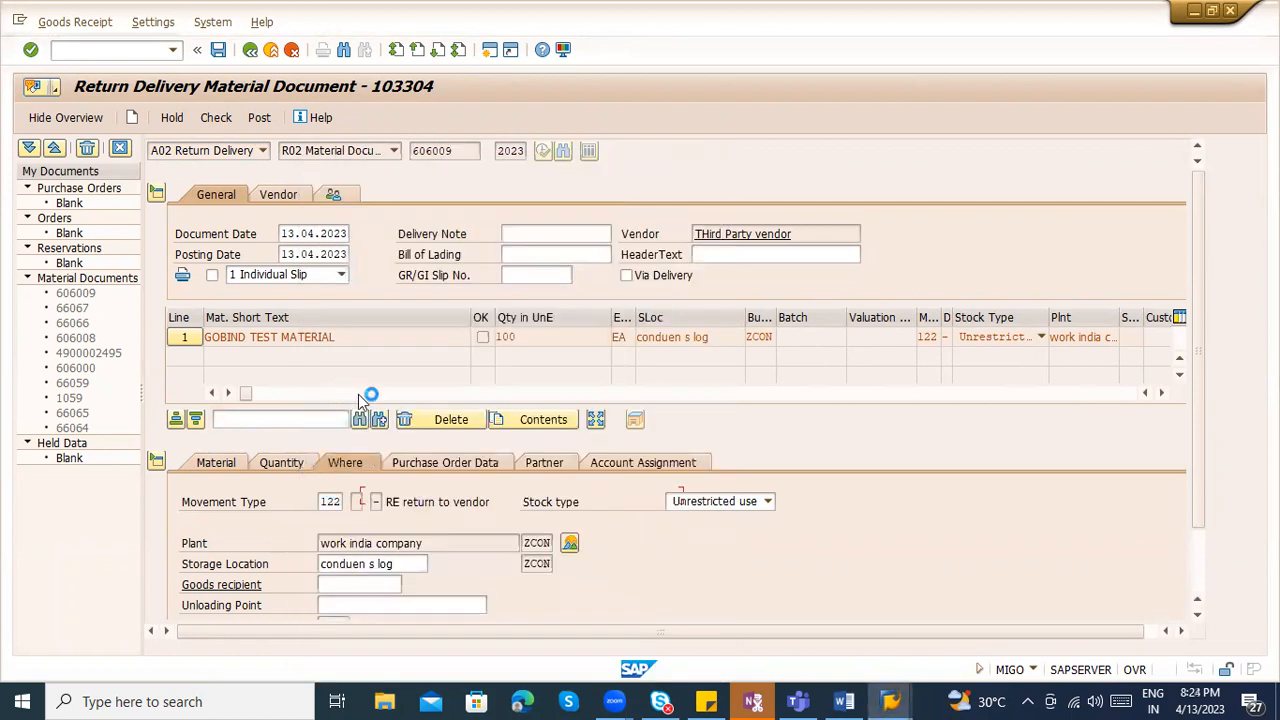
- Choose 0003 Damaged as the return item's reason for movement
scroll(710, 560, down, 1)
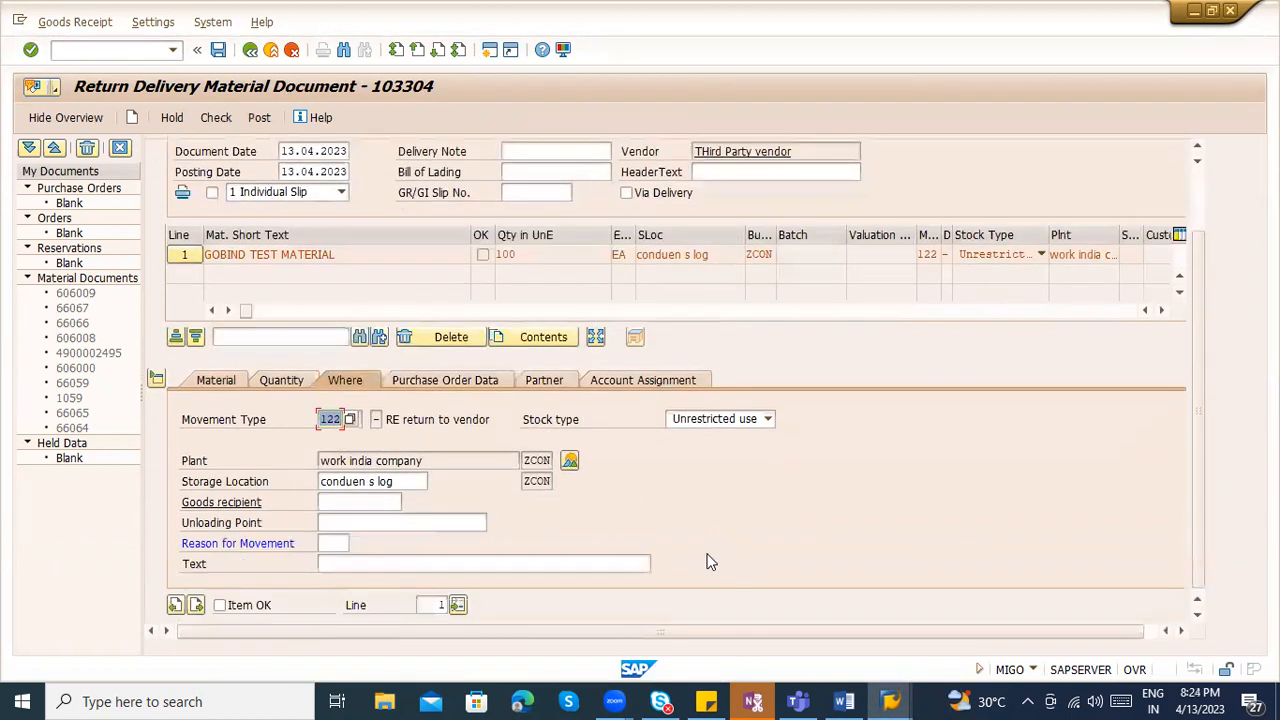
click(344, 543)
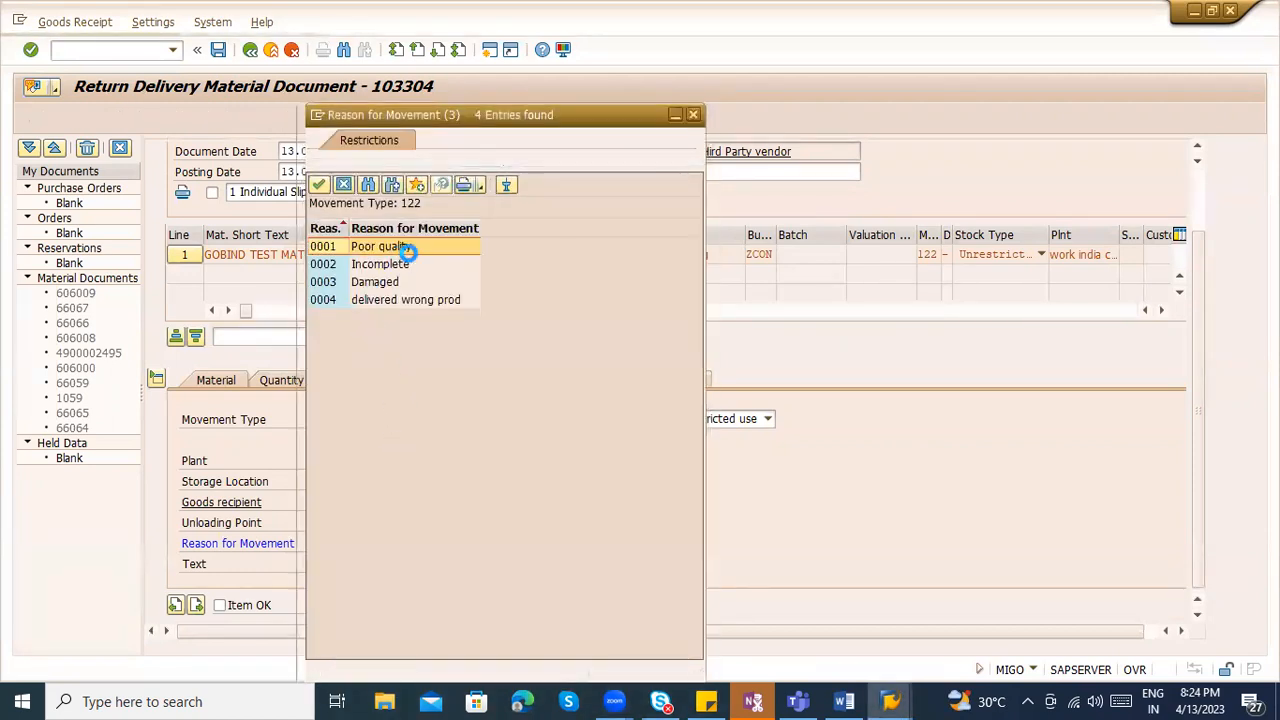
double_click(390, 284)
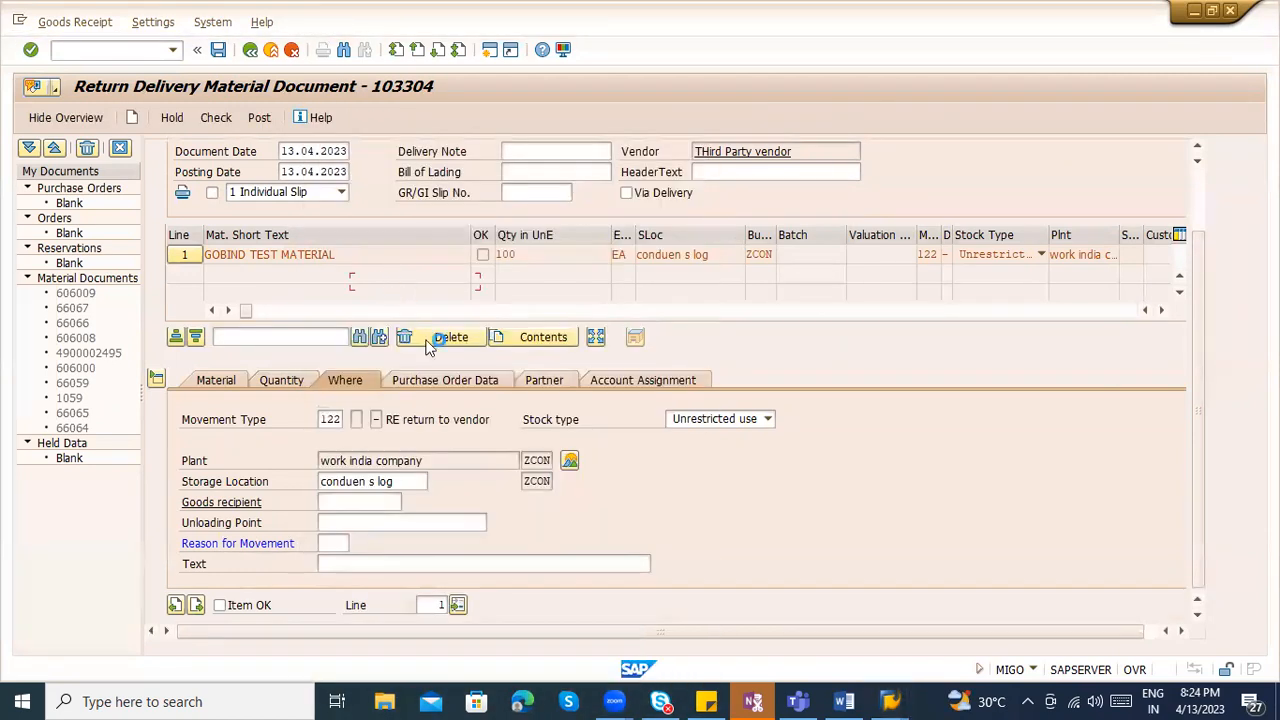
- Set the return item's quantity in unit of entry to 10 EA and mark the item OK
click(290, 387)
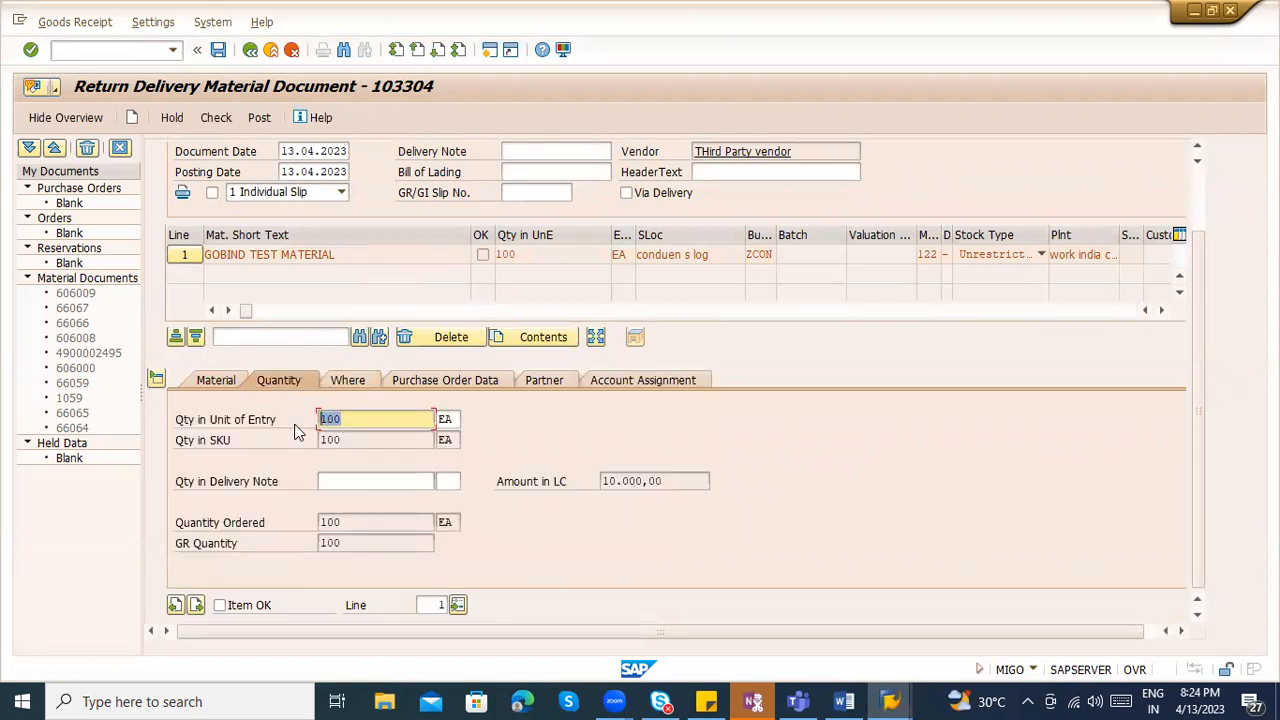
text(10)
key(Return)
click(265, 607)
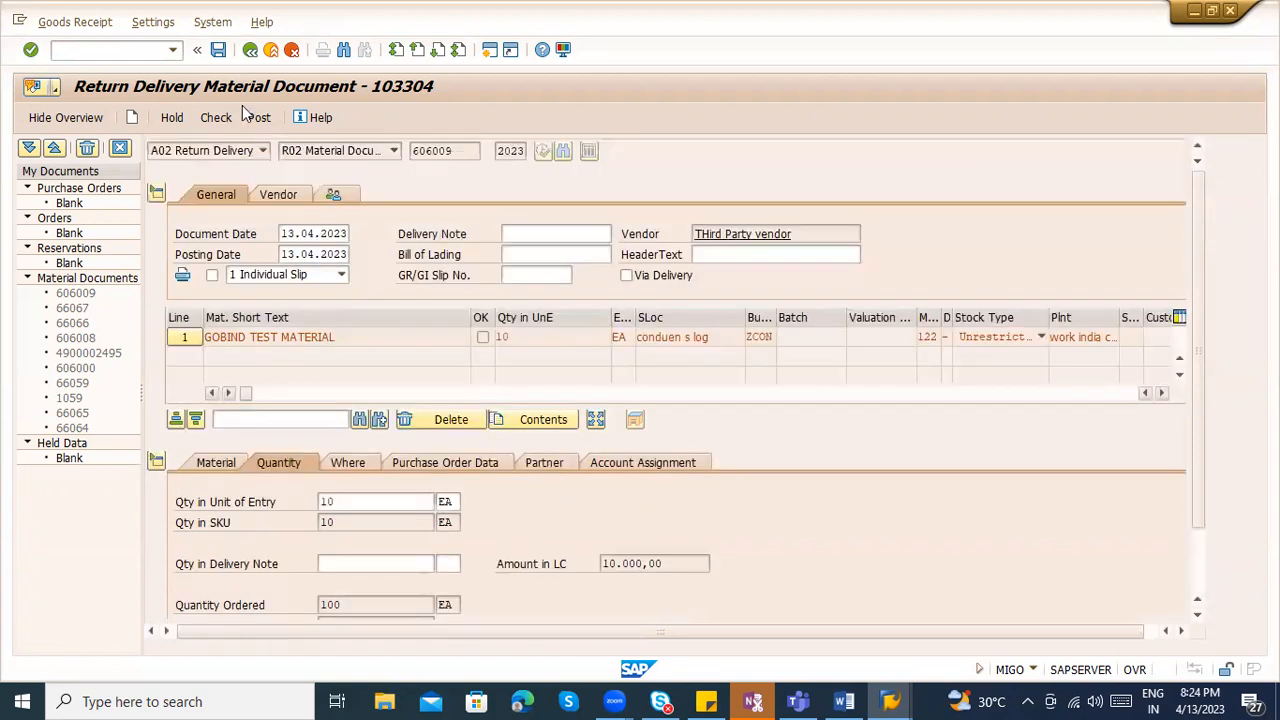
- Check and post the return delivery, and switch to A04 Display for the posted material document
click(214, 118)
click(259, 118)
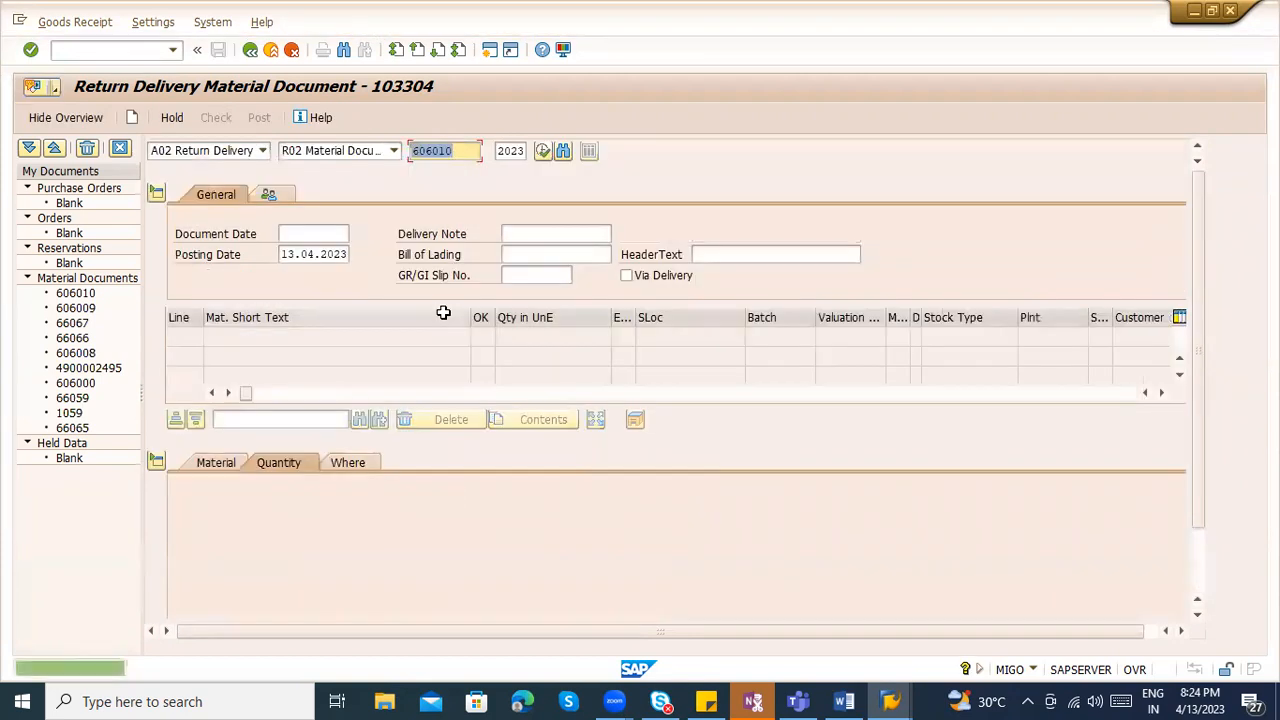
click(240, 156)
click(180, 212)
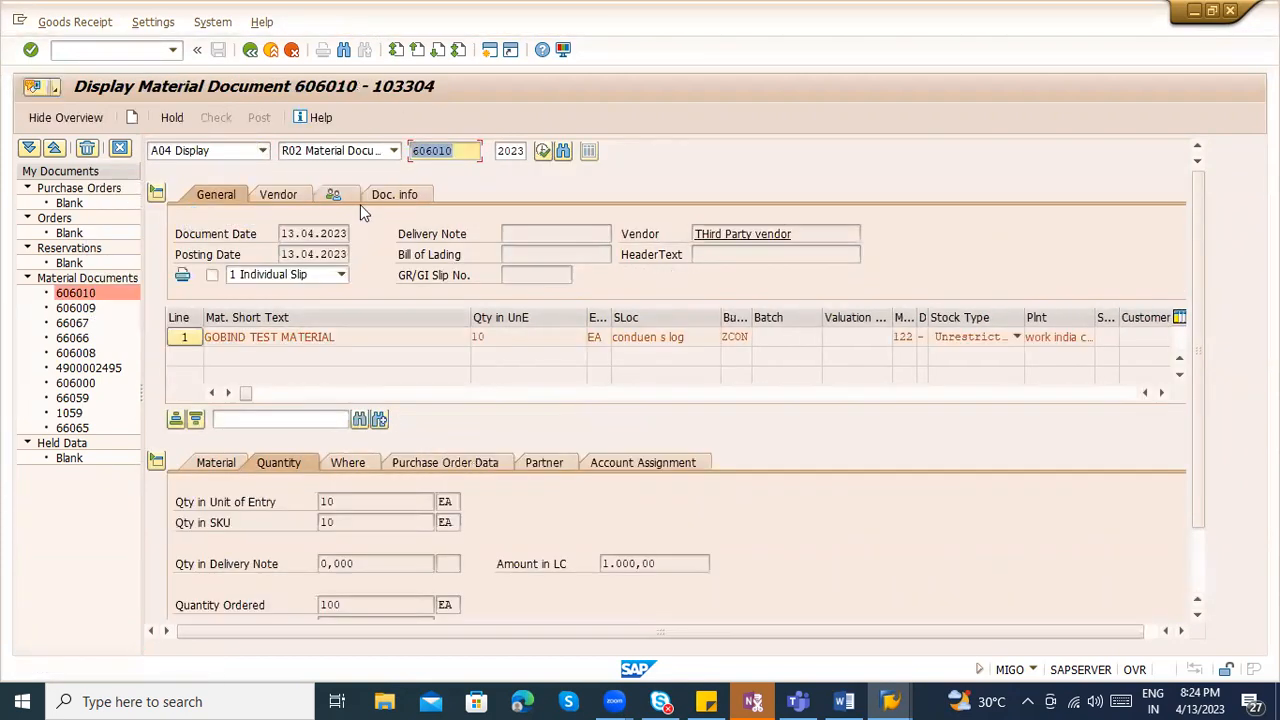
- Open the return delivery's FI accounting document from its document information and examine the inventory and GR/IR line items
click(395, 194)
click(727, 238)
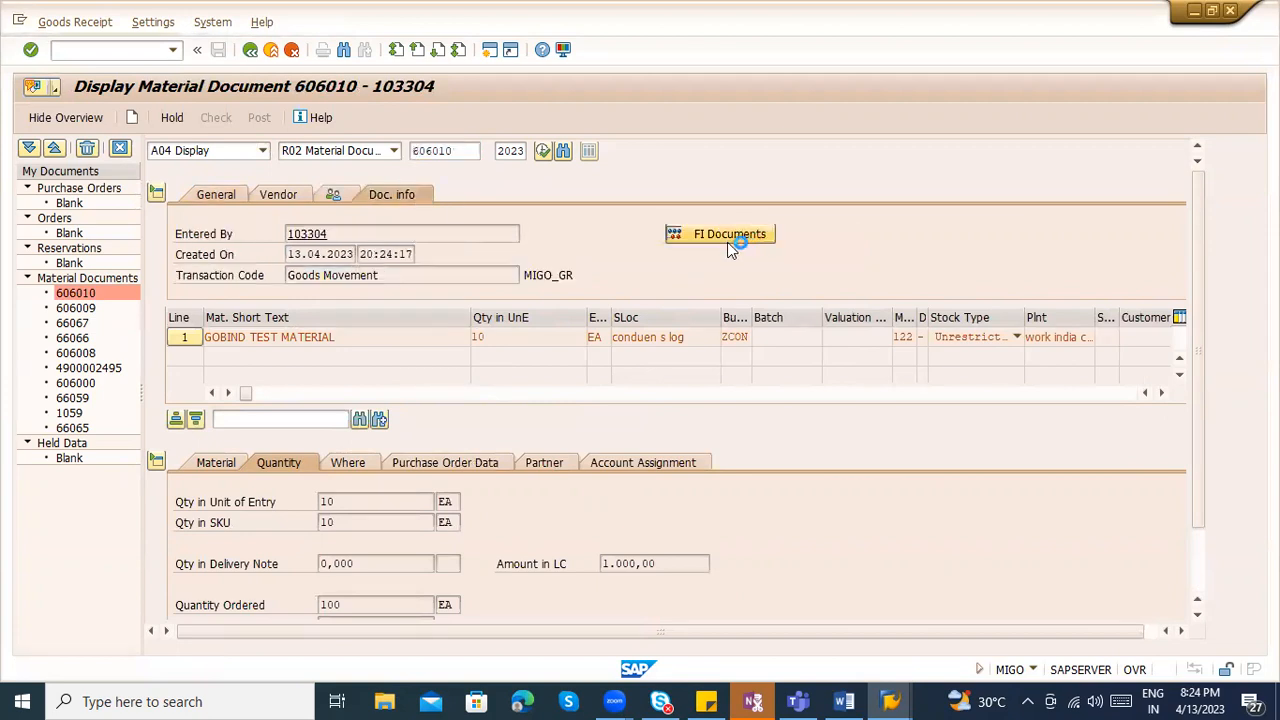
double_click(148, 230)
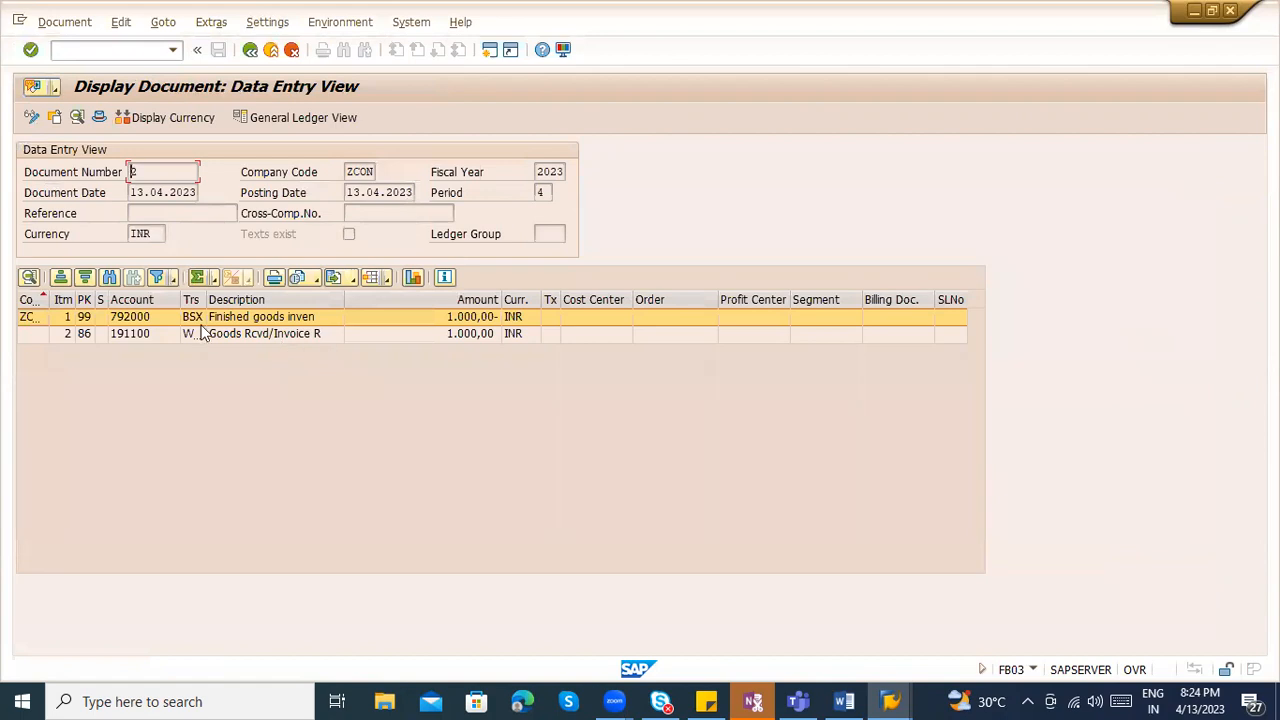
click(240, 336)
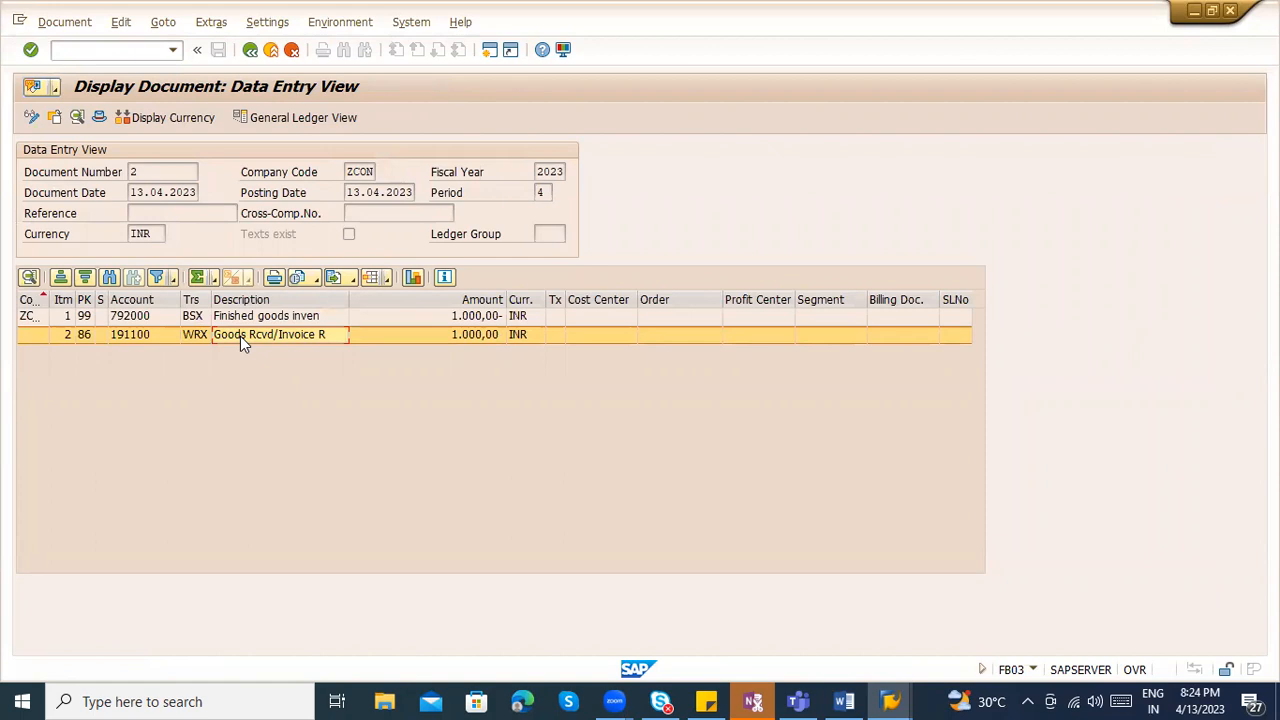
- Open transaction MIRO and set the transaction type to 2 Credit Memo
click(125, 55)
text(/nmiro)
key(Return)
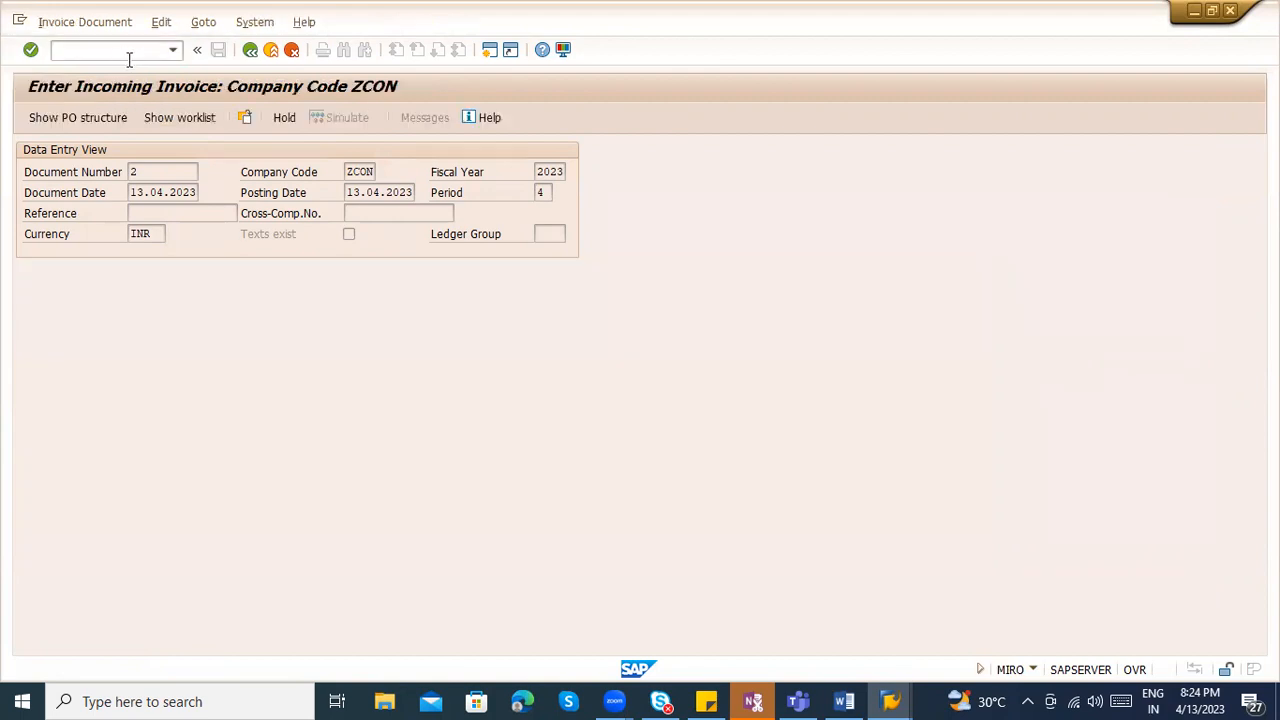
click(250, 149)
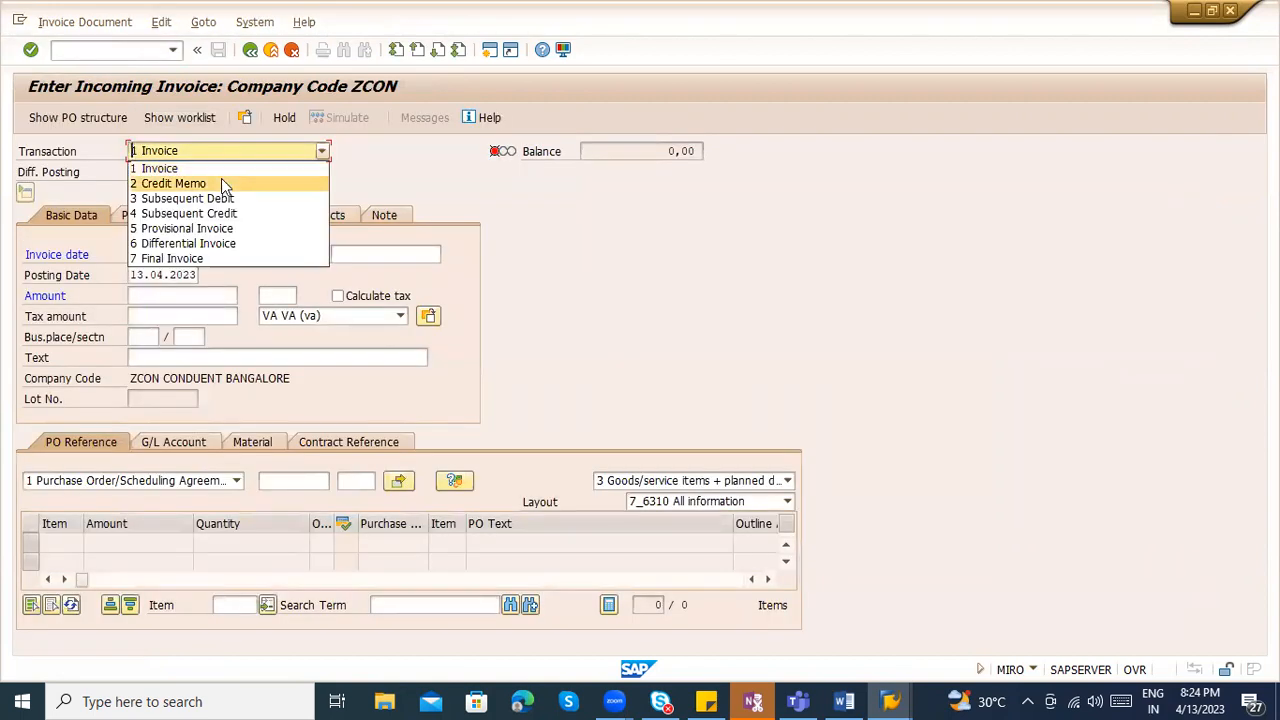
click(221, 179)
- Set the credit memo's document date to 13.04.2023
click(185, 255)
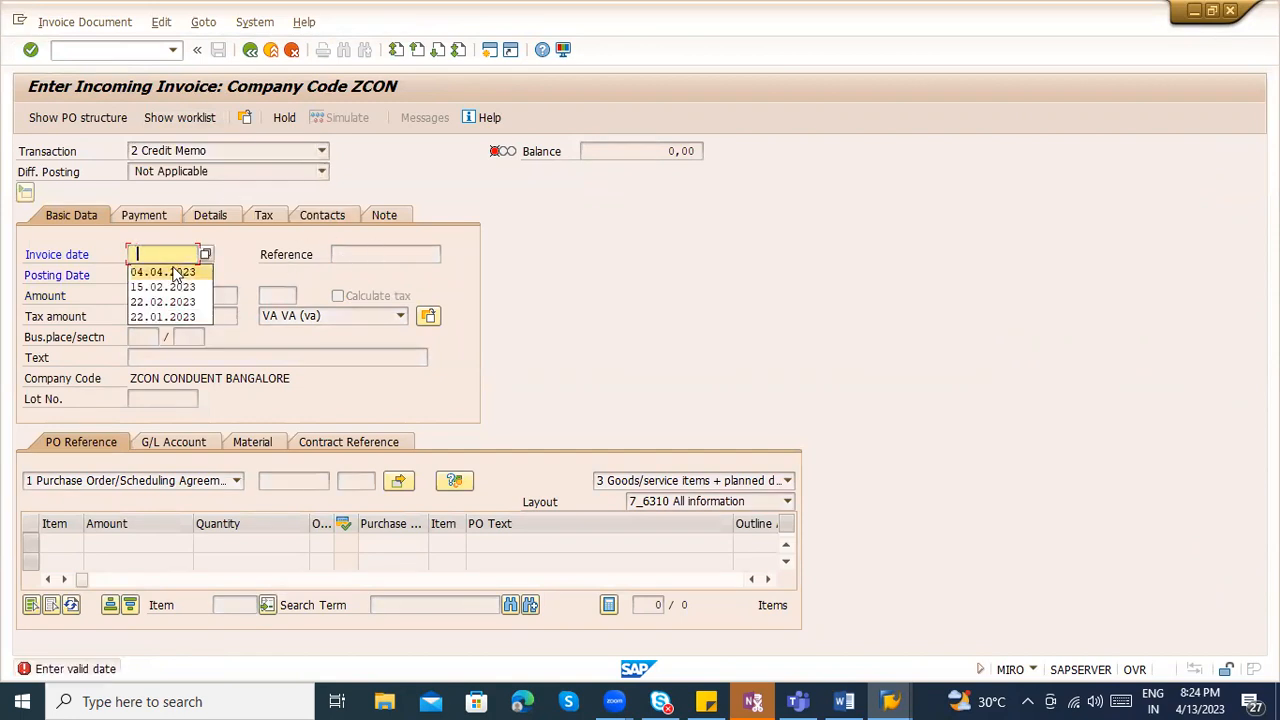
key(Return)
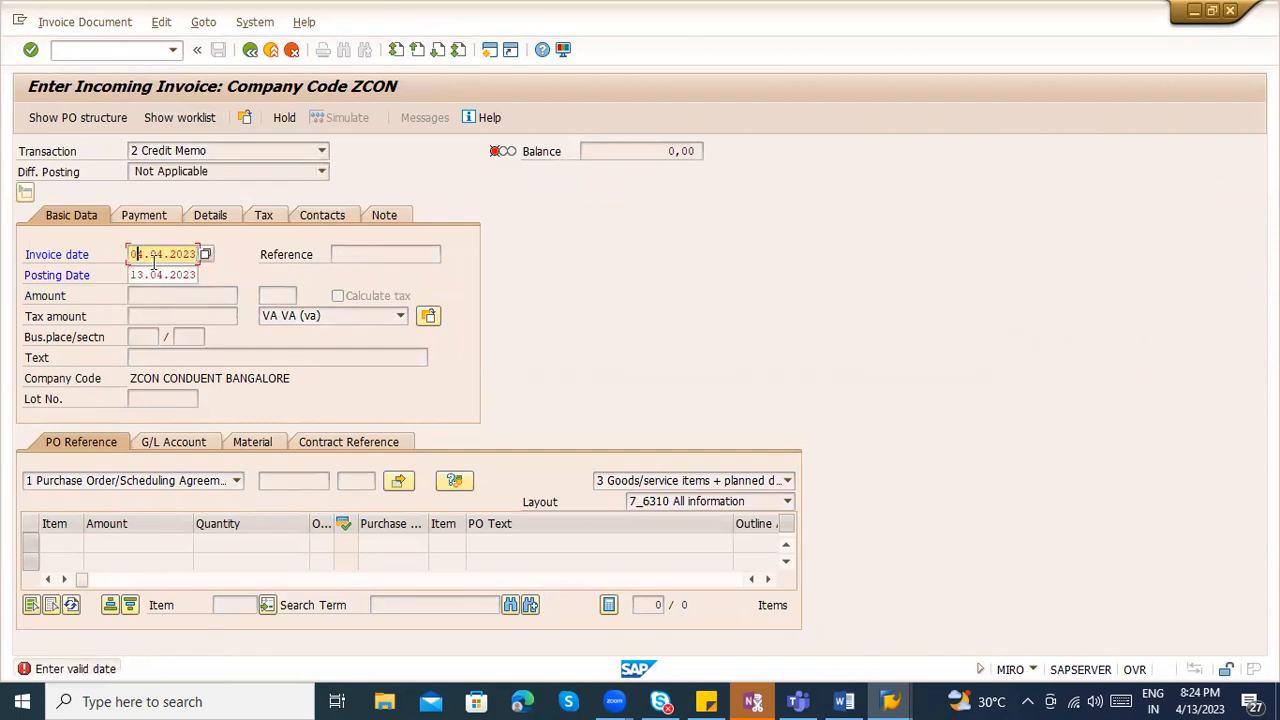
key(Delete)
text(3)
key(Return)
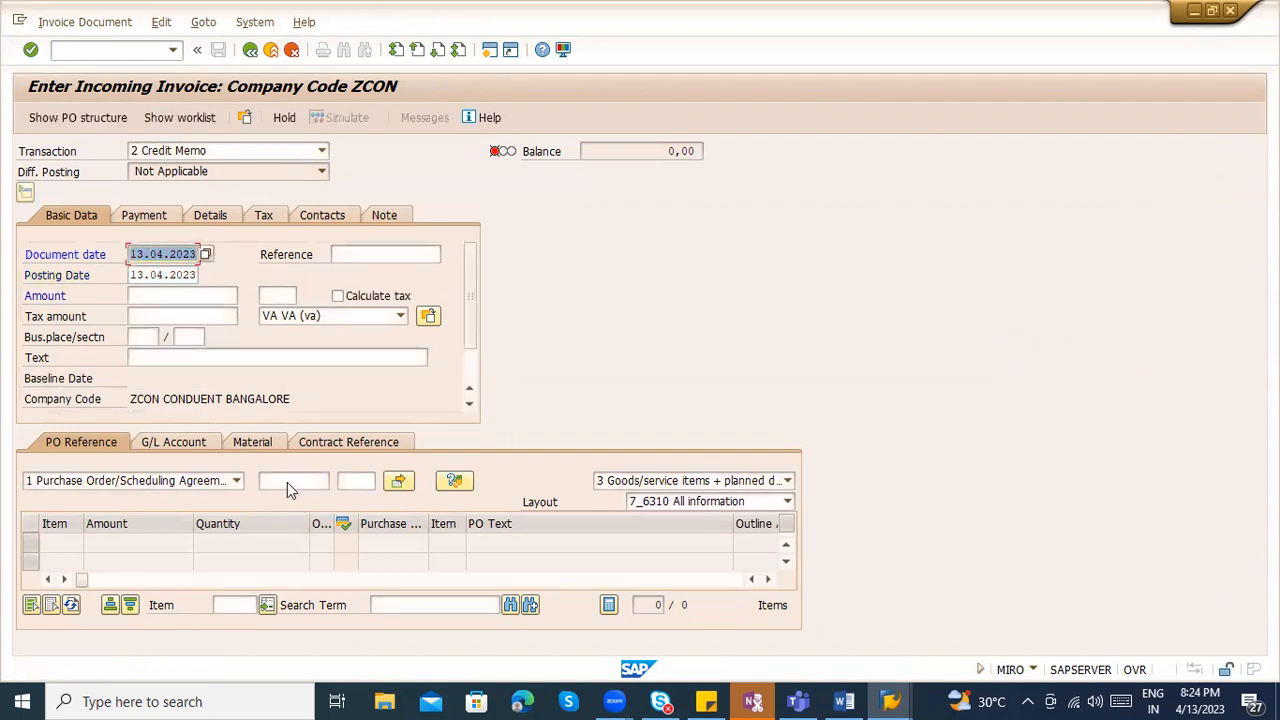
- Consult goods receipt 606009 in the other session, and load its purchase order as the credit memo's reference
click(287, 482)
click(285, 481)
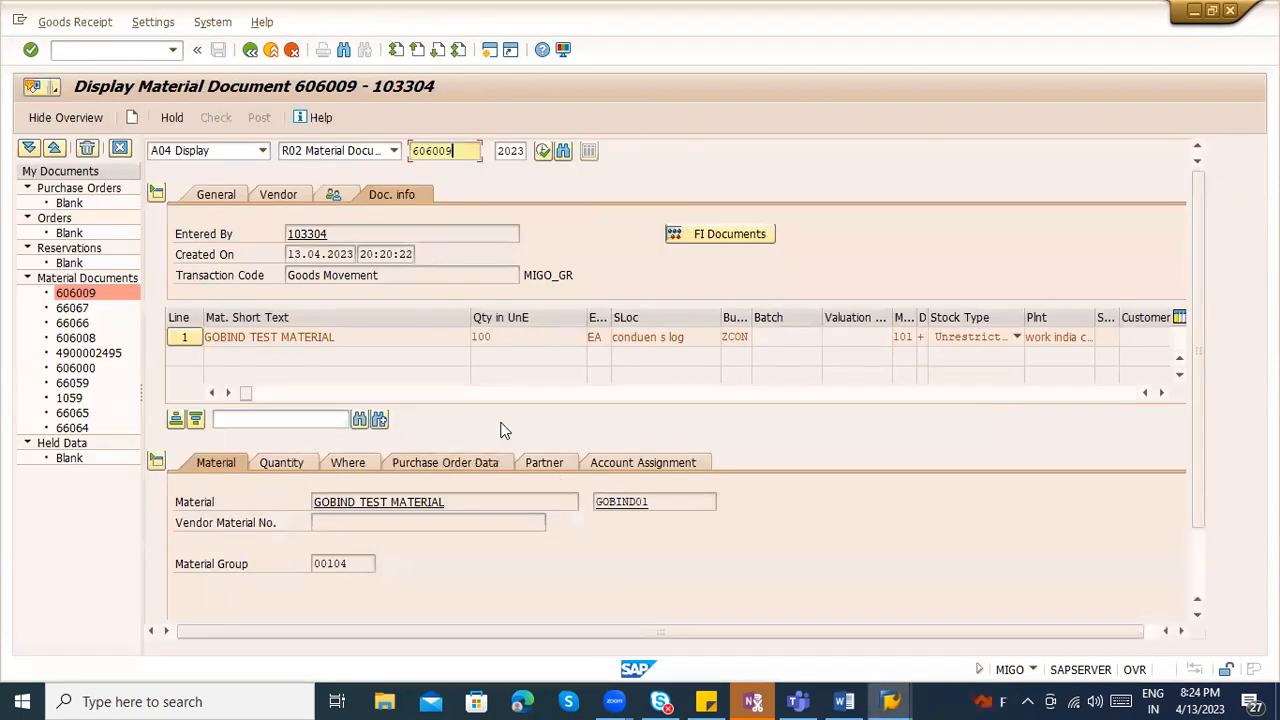
click(224, 195)
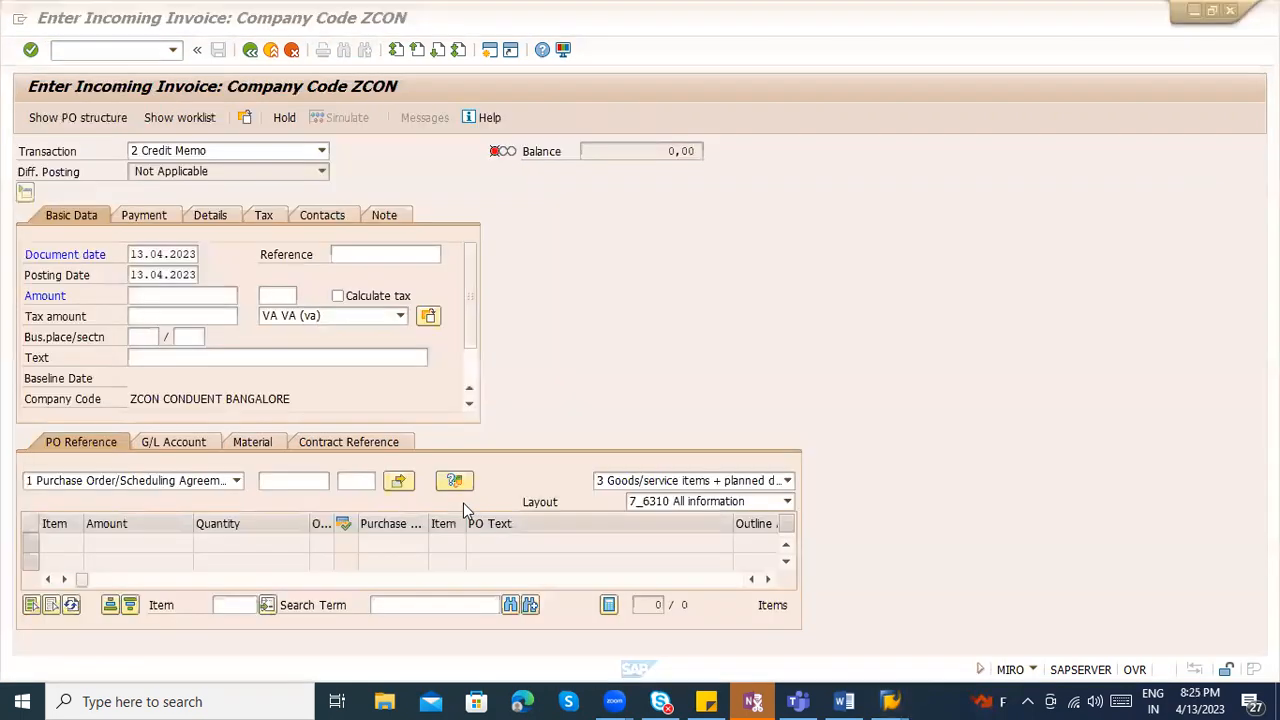
click(287, 484)
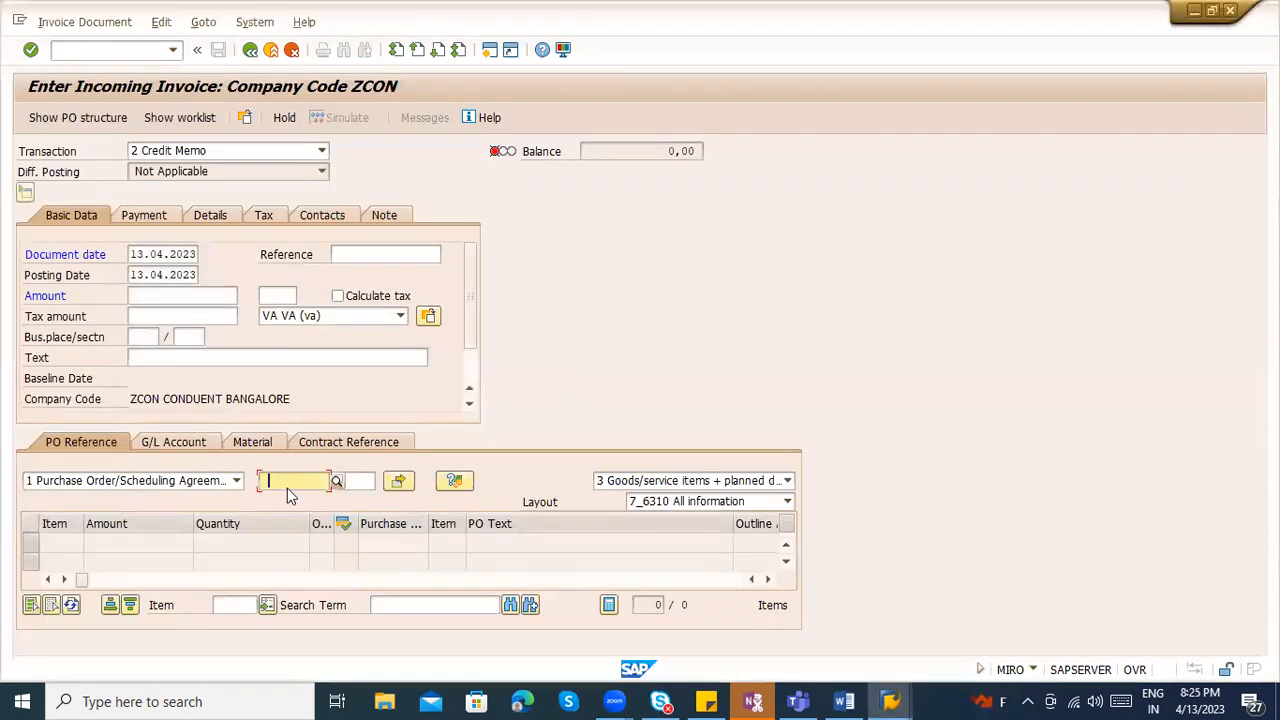
click(295, 500)
key(Return)
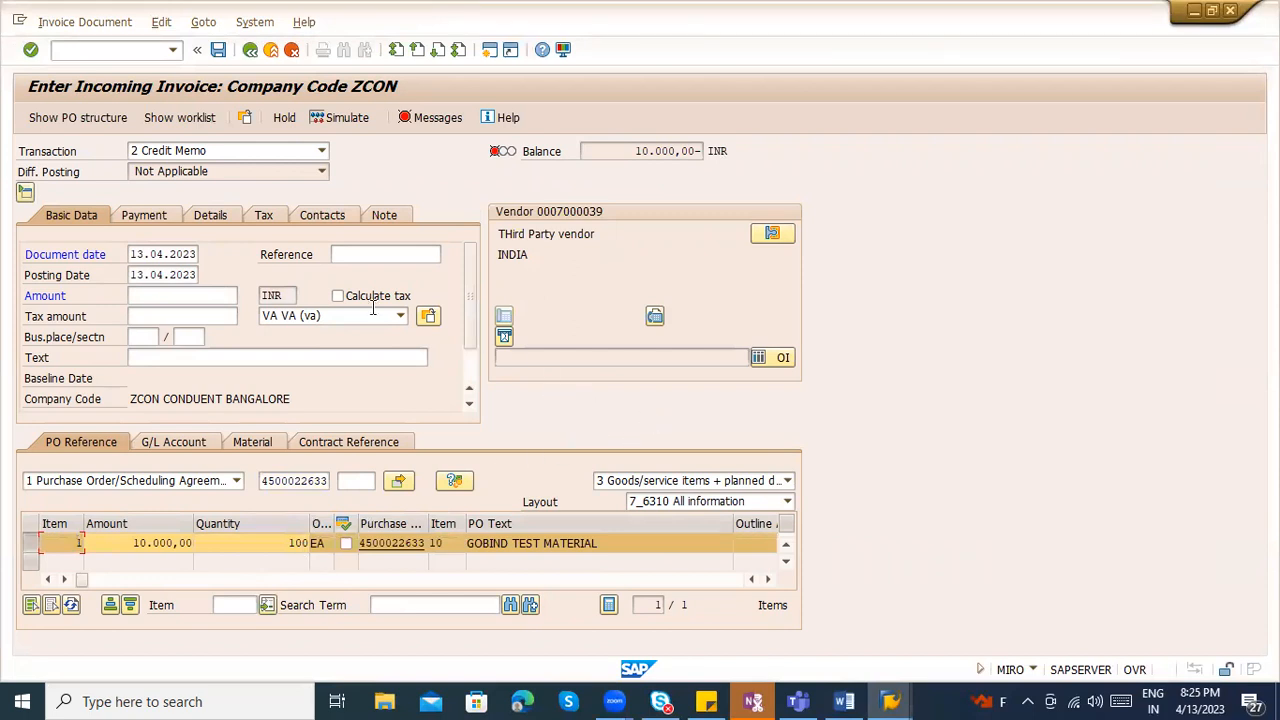
- Set the credit memo item's quantity to 10 and clear its amount
click(273, 550)
key(BackSpace)
key(BackSpace)
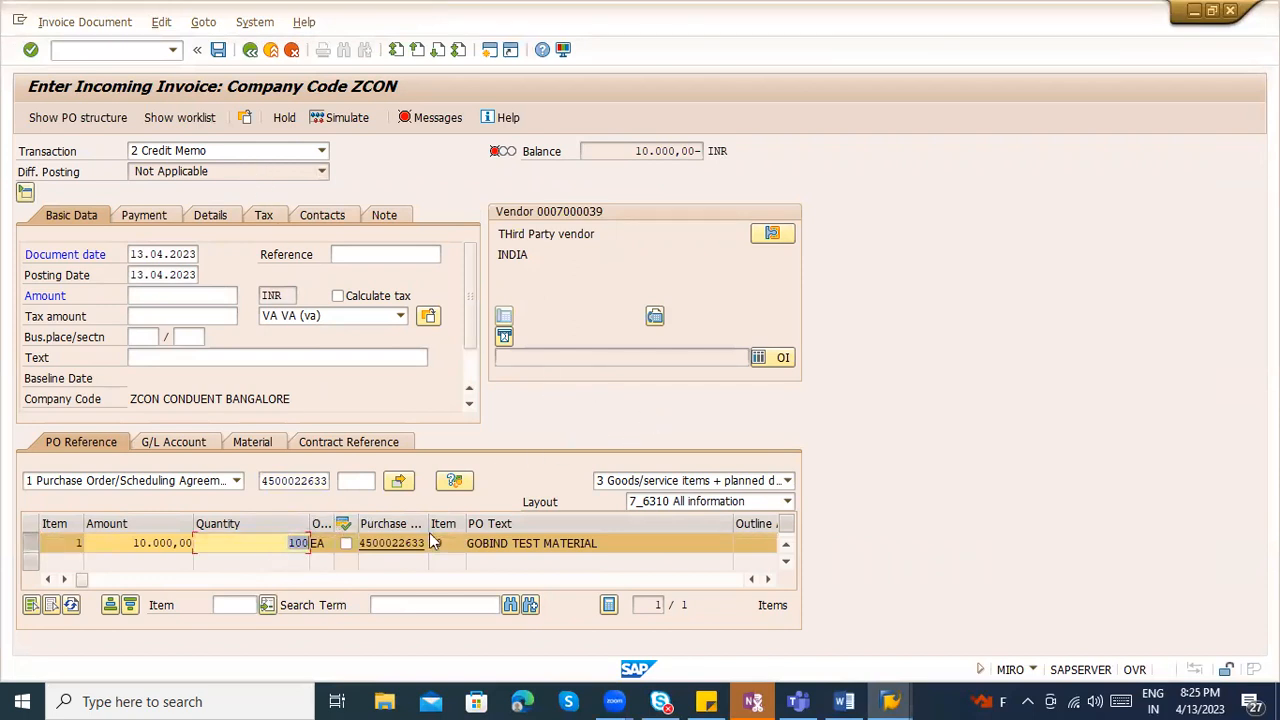
key(shift+Tab)
key(BackSpace)
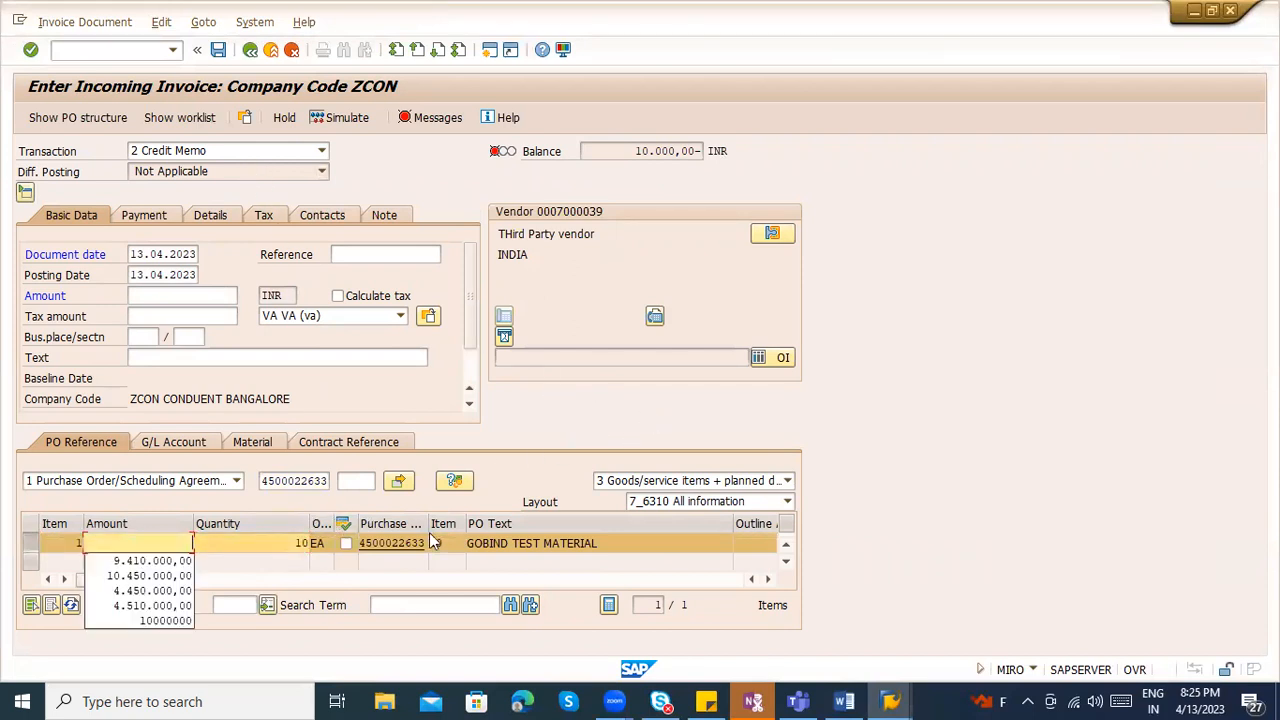
- Look up the local-currency amount in goods receipt 606009's quantity details, and set the credit memo item's amount to 10.000,00
click(432, 541)
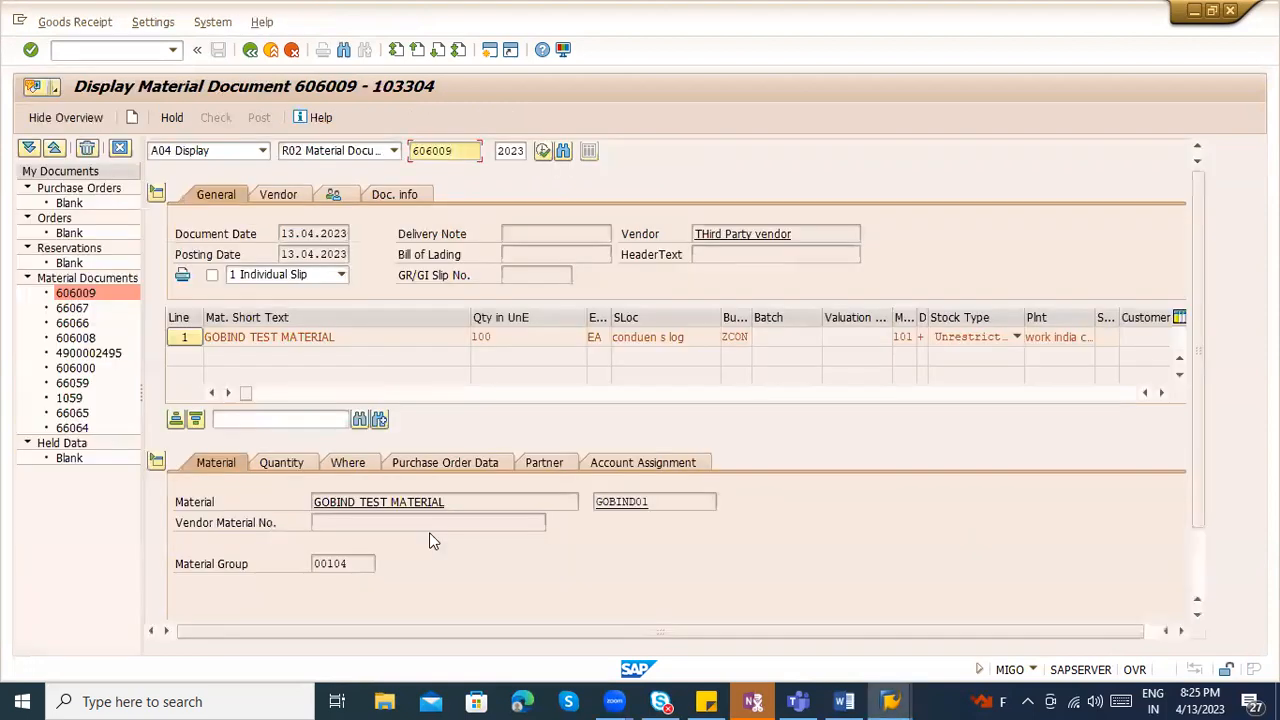
click(274, 463)
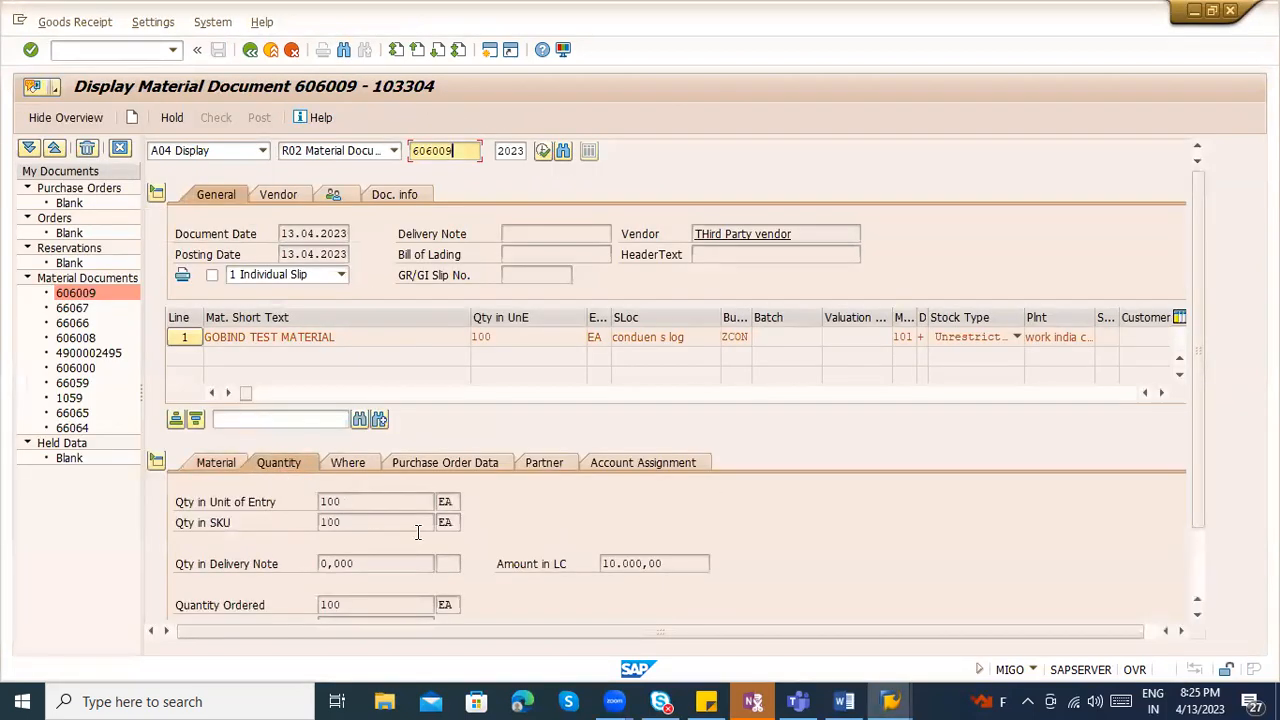
key(alt+Tab)
click(157, 541)
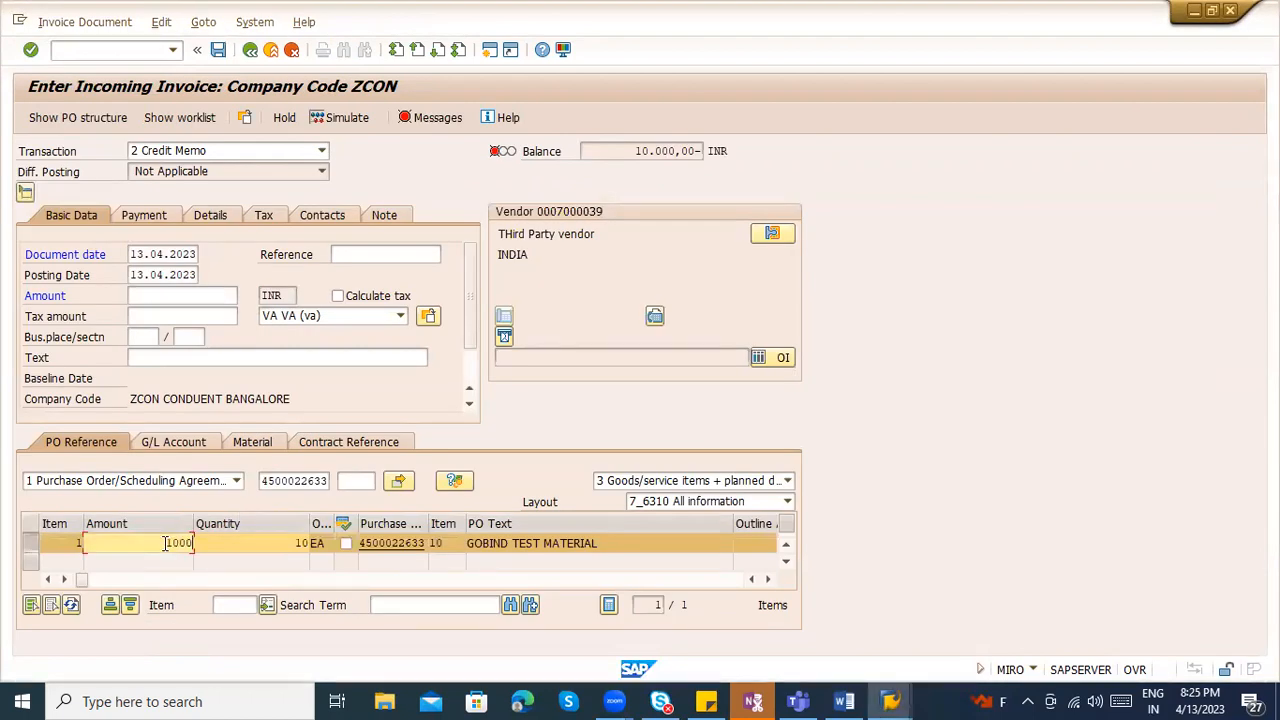
text(10000)
key(Return)
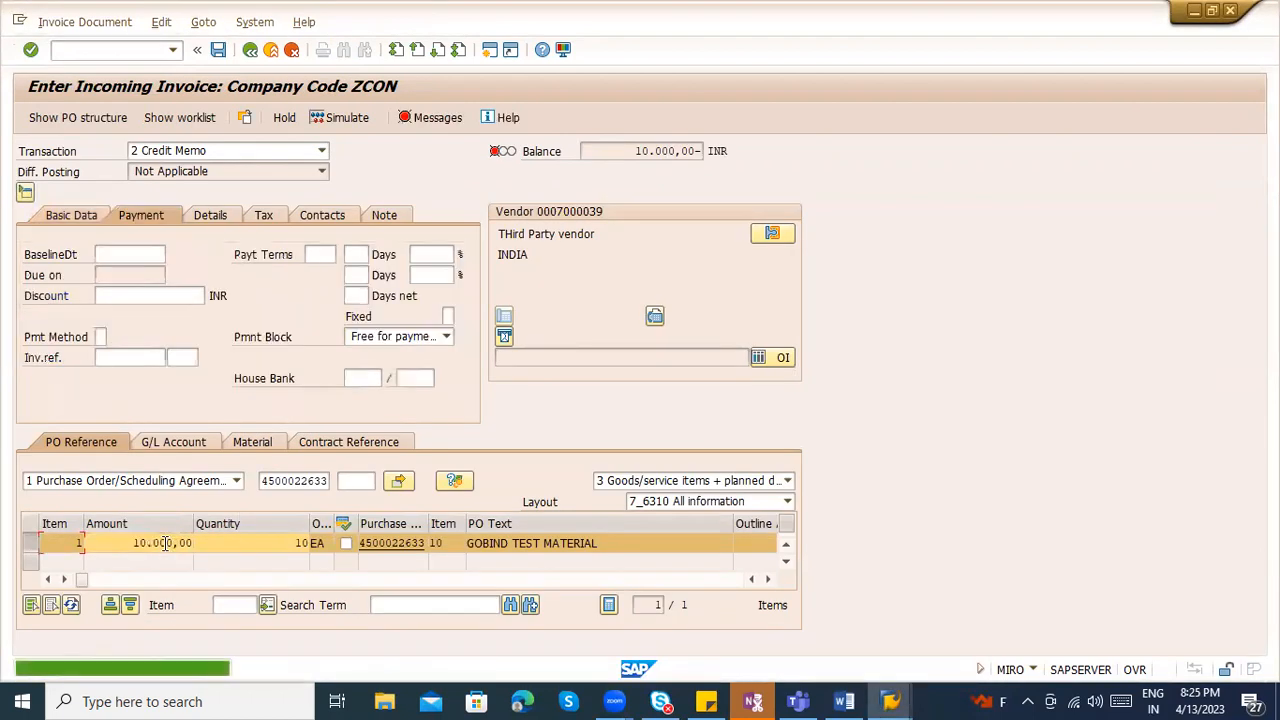
- Set the credit memo's payment baseline date to 17.04.2023 and enable automatic tax calculation in the basic data
click(150, 270)
key(Return)
click(72, 215)
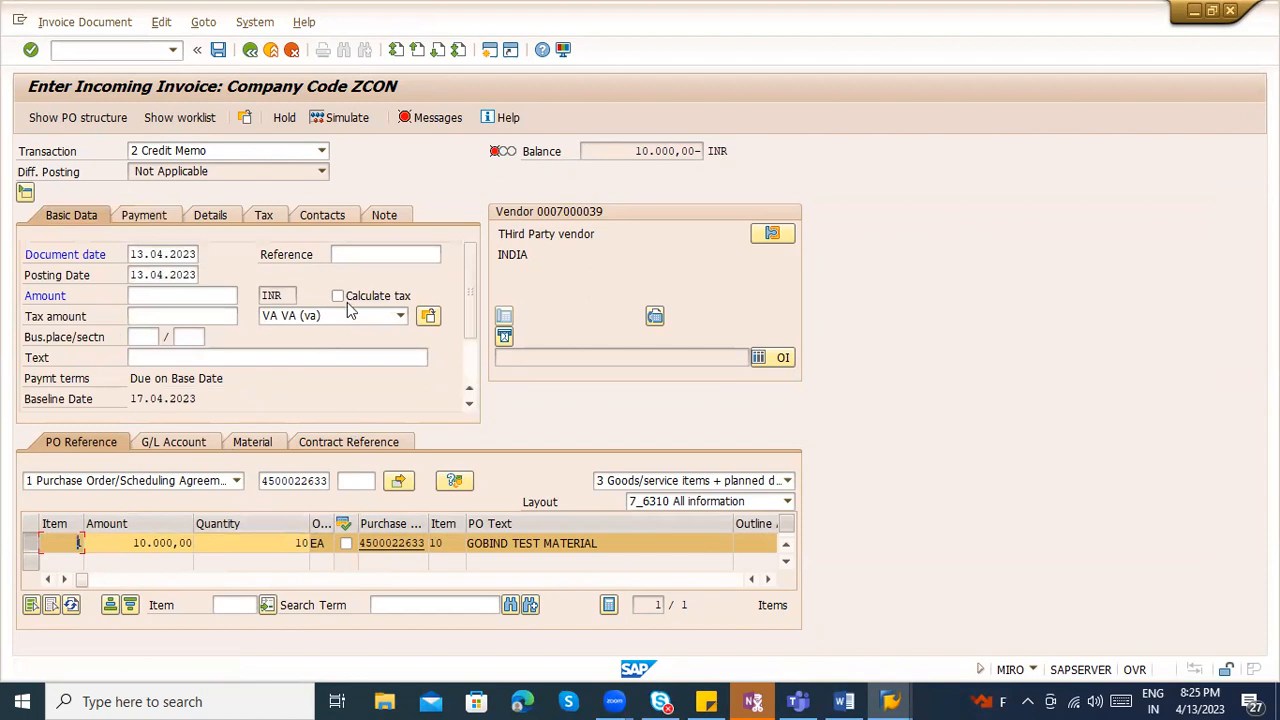
key(Return)
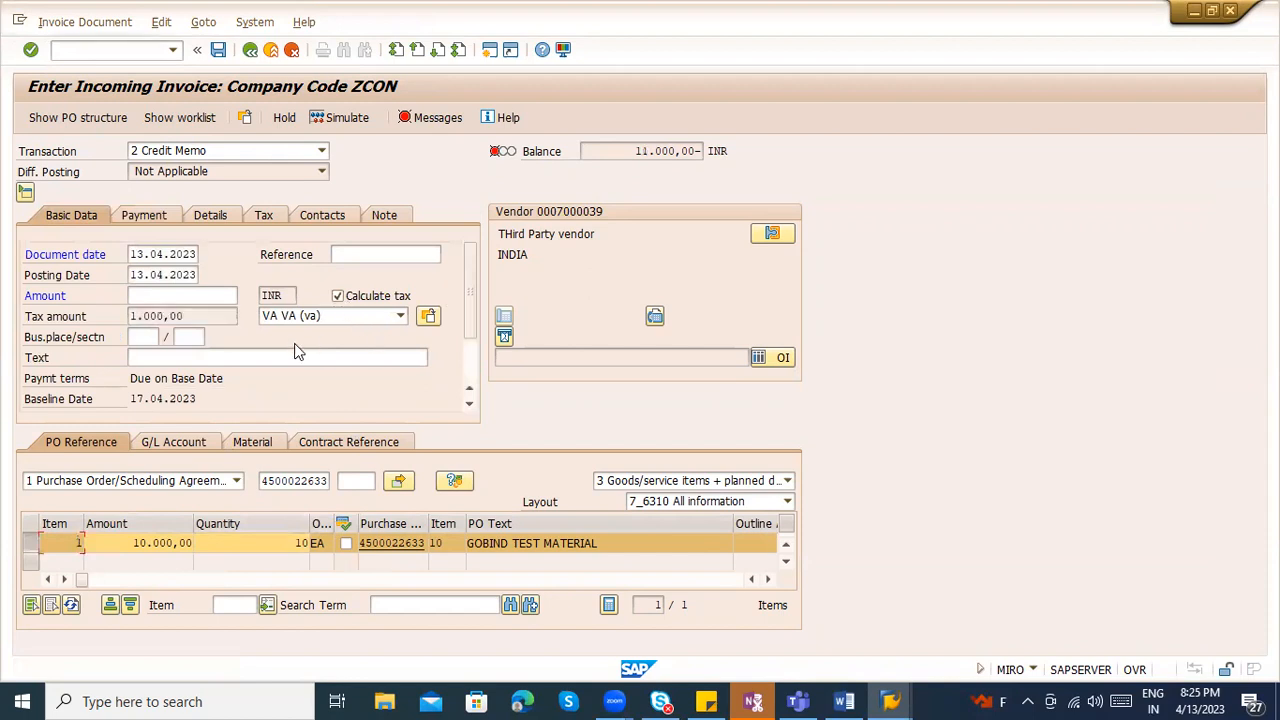
- Set the credit memo's gross amount to 1.100,00 INR and its item amount to 1.000,00
click(212, 295)
text(1.100)
key(Return)
drag(133, 542, 277, 546)
text(1.000)
key(Return)
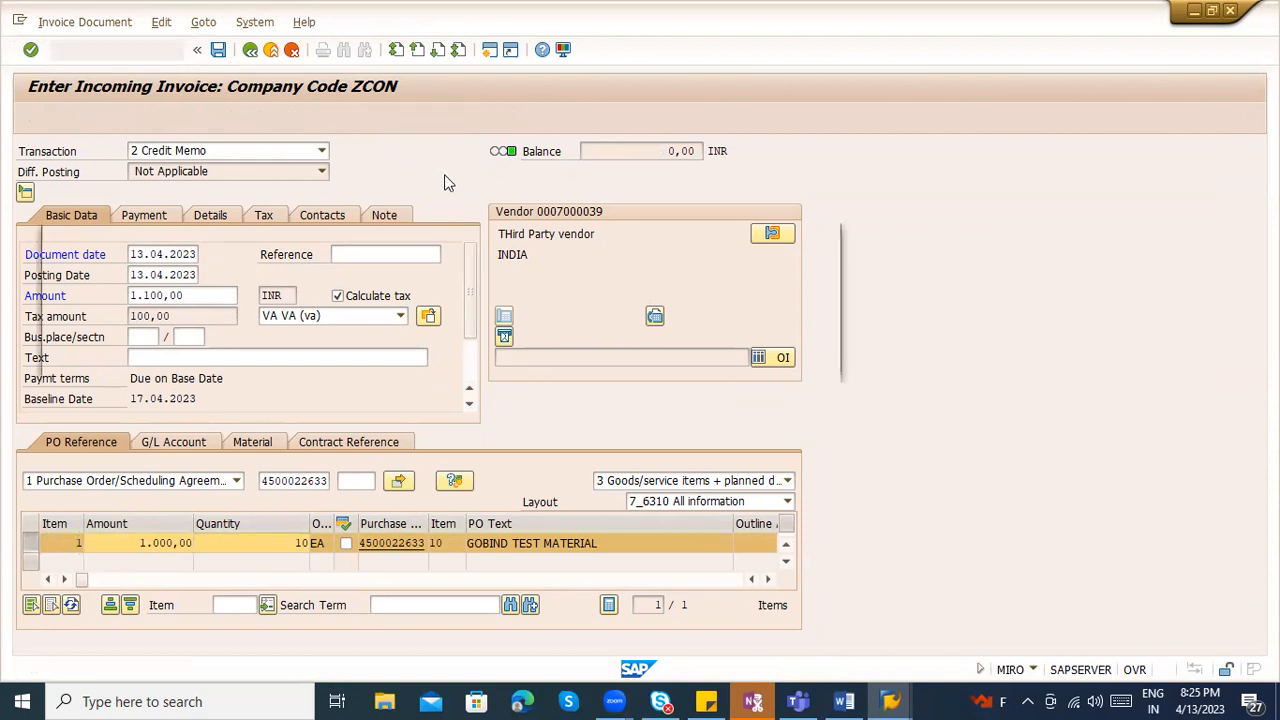
- Review and close the credit memo's message log, and simulate and post the document
click(437, 117)
click(57, 359)
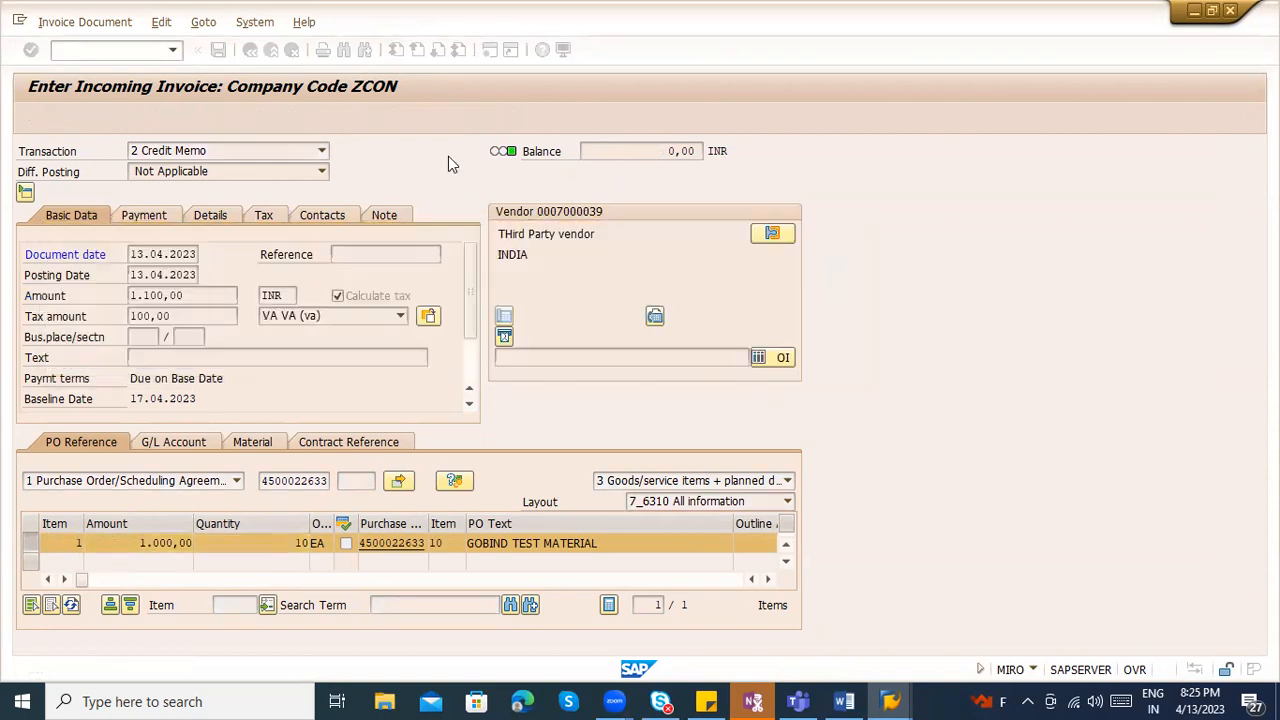
click(338, 117)
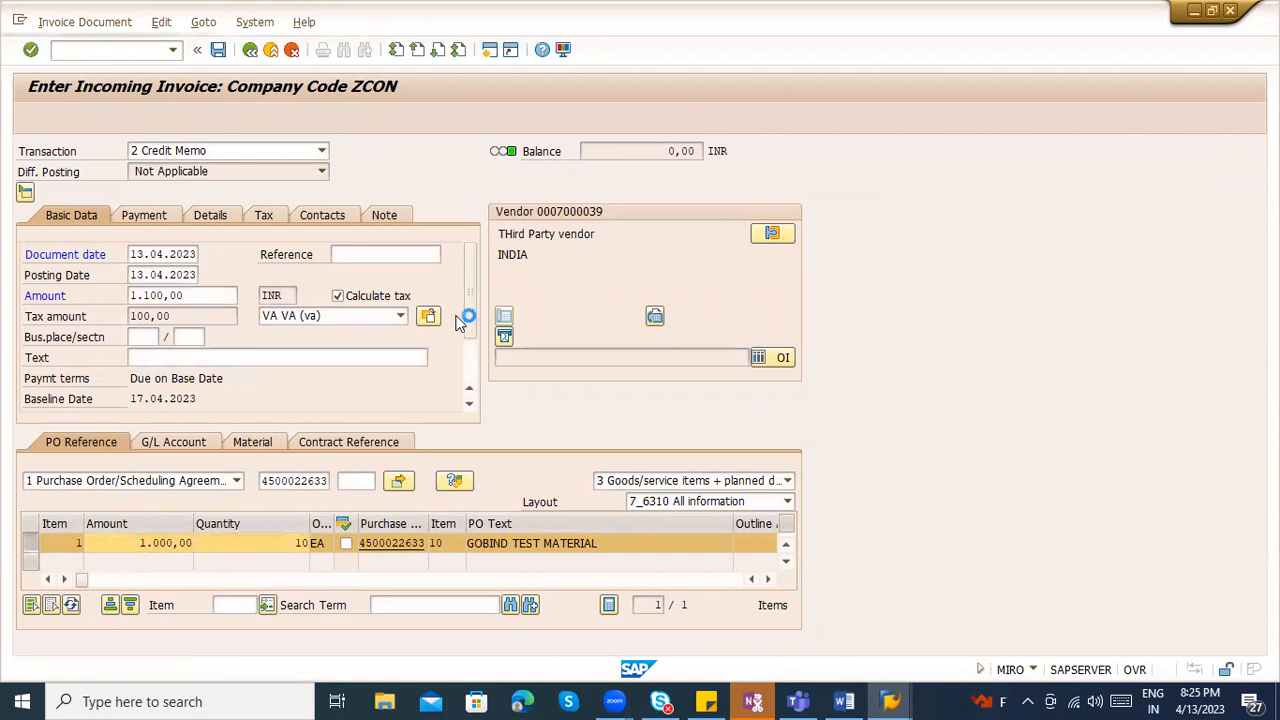
click(661, 667)
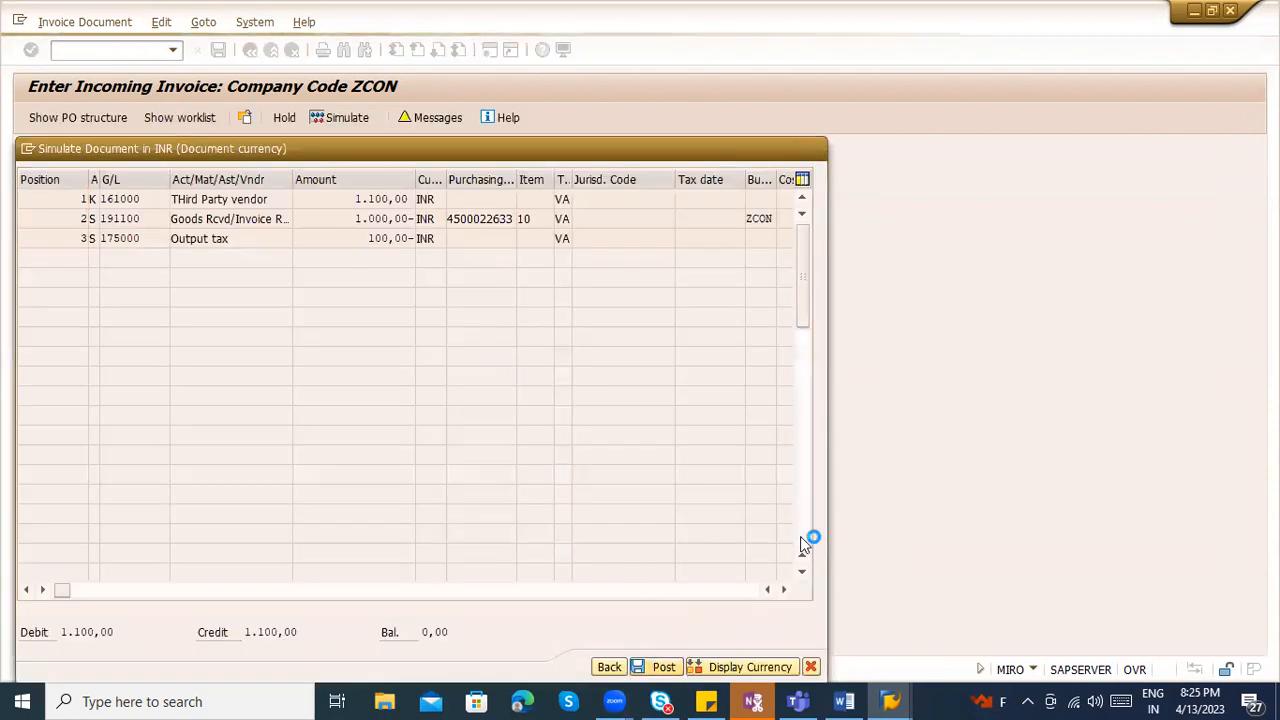
- Display the posted credit memo and examine its list of follow-on accounting documents
click(86, 22)
click(90, 44)
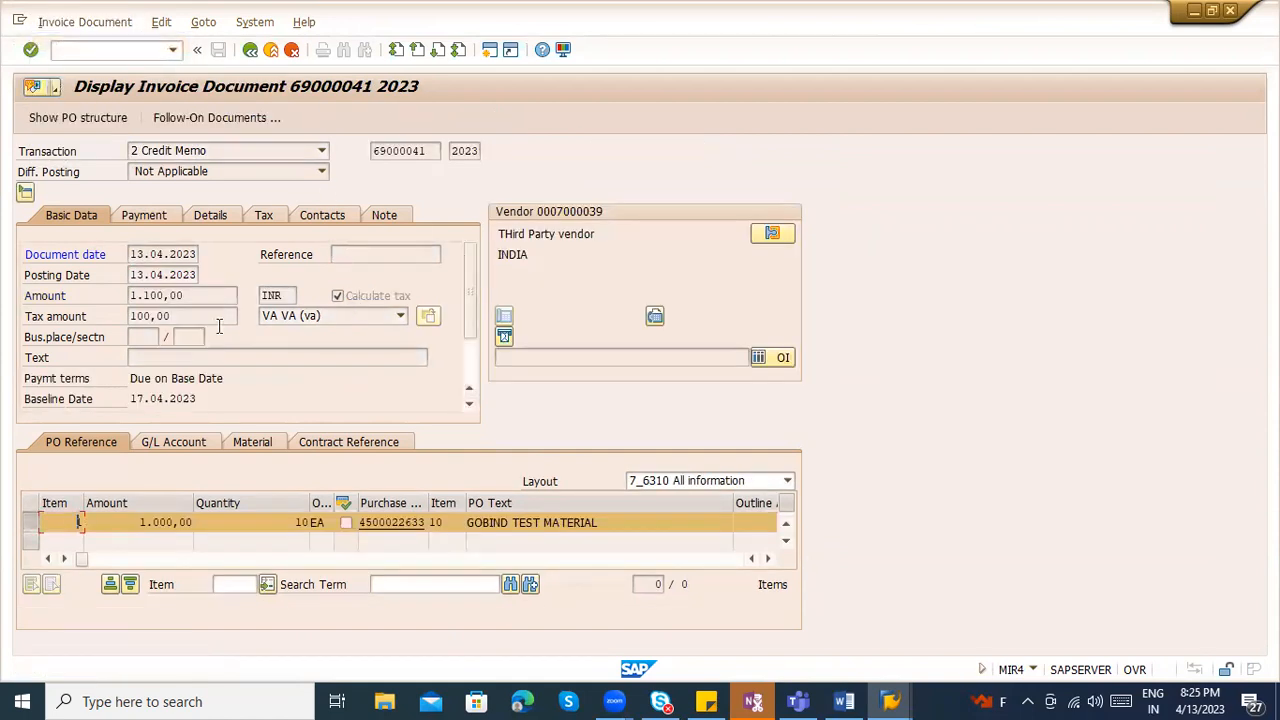
click(238, 122)
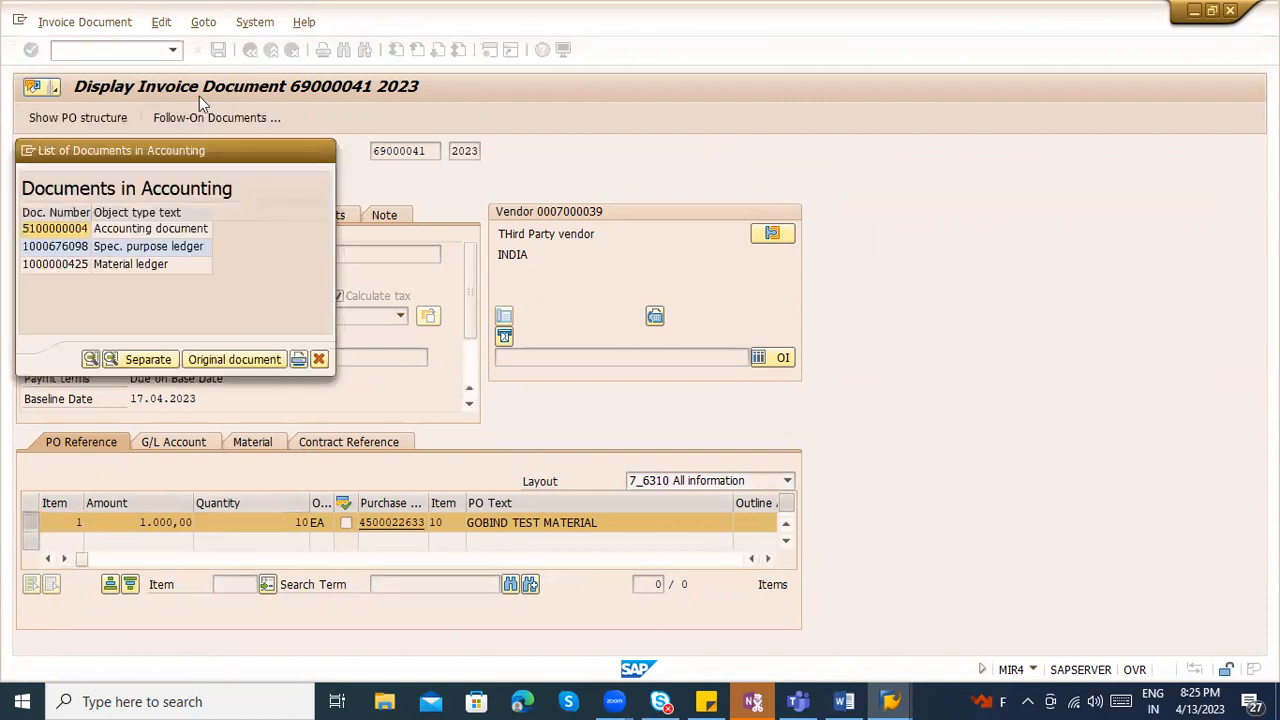
key(Escape)
- Leave the invoice document display and return to the SAP Easy Access start screen using /n
click(133, 51)
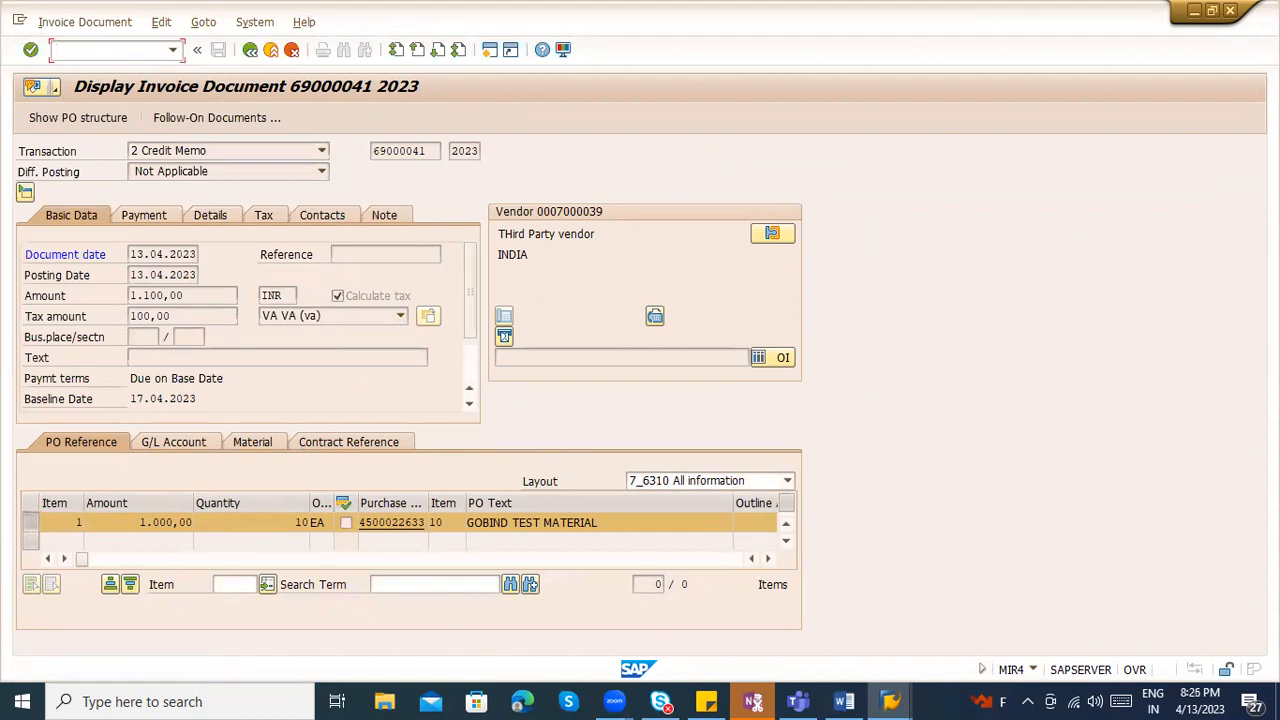
text(/n)
key(Return)
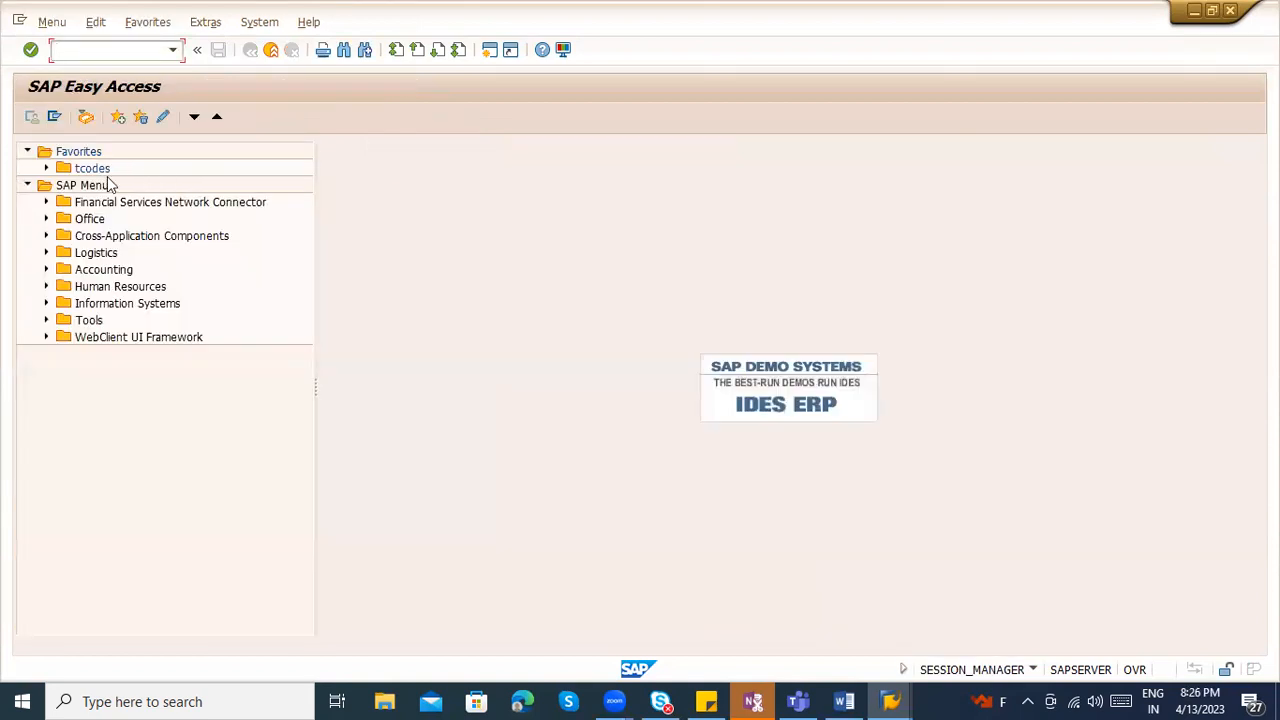
- Expand Accounting, Financial Accounting, Accounts Payable and Information System down to the reports for Accounts Payable Accounting
click(45, 269)
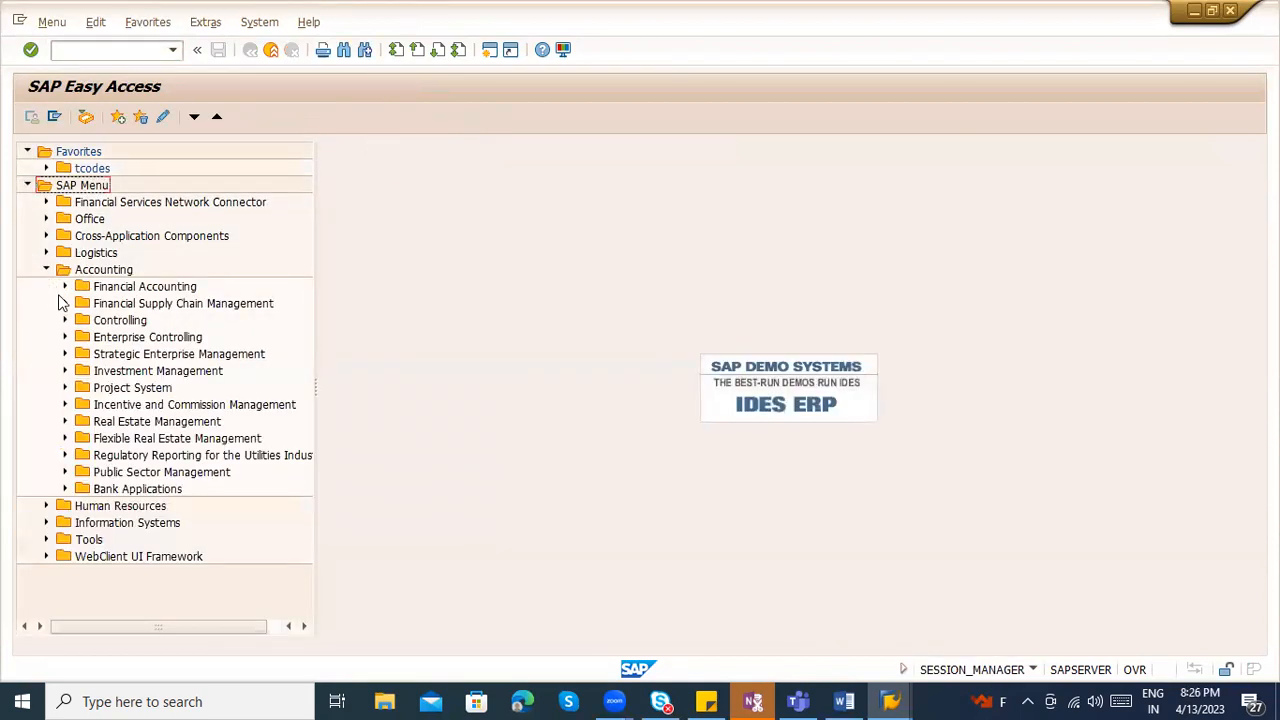
click(64, 303)
click(64, 303)
click(64, 286)
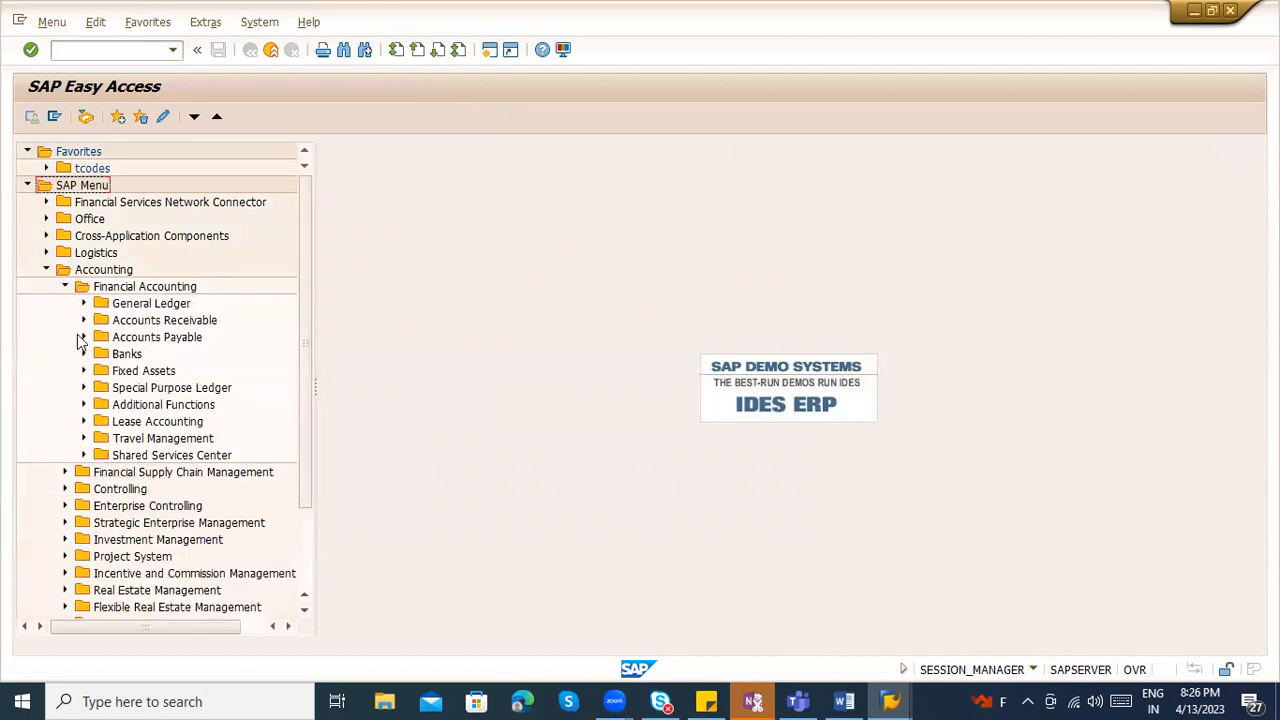
click(83, 337)
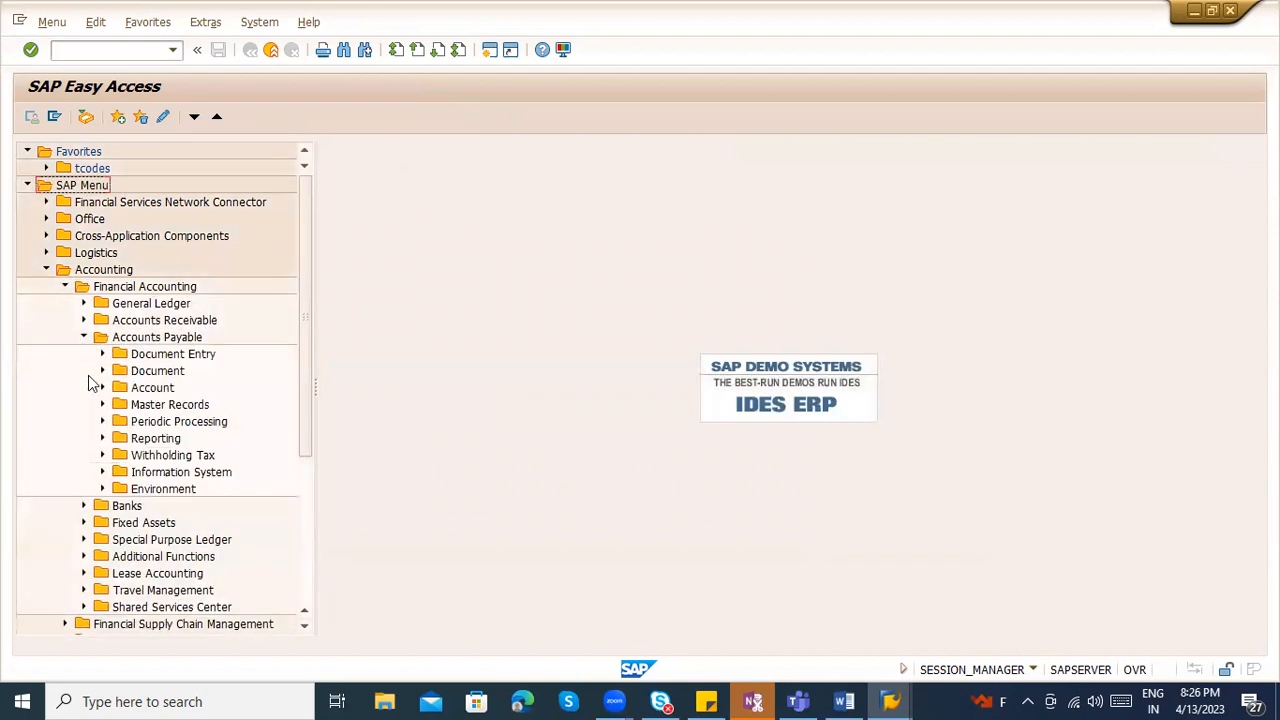
click(102, 472)
scroll(103, 478, down, 2)
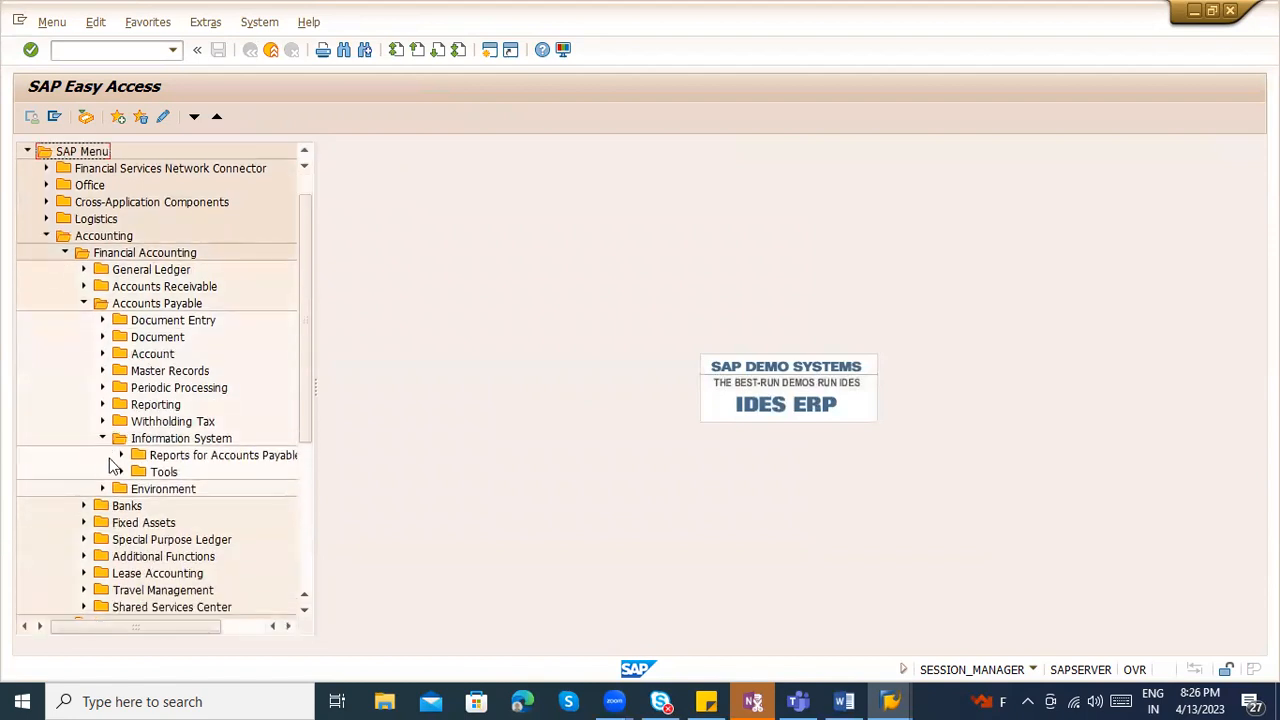
click(119, 456)
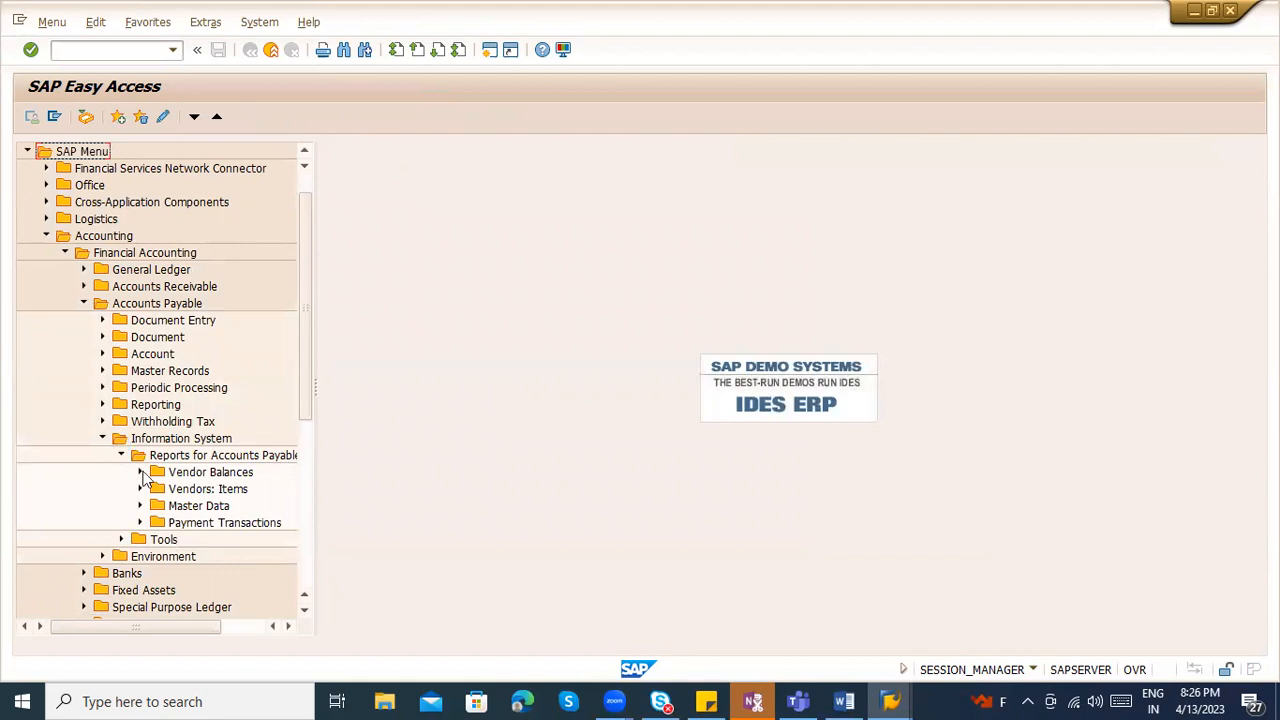
- Expand the Vendor Balances and Vendors: Items reports and open the List of Vendor Line Items report
click(140, 472)
scroll(272, 556, down, 2)
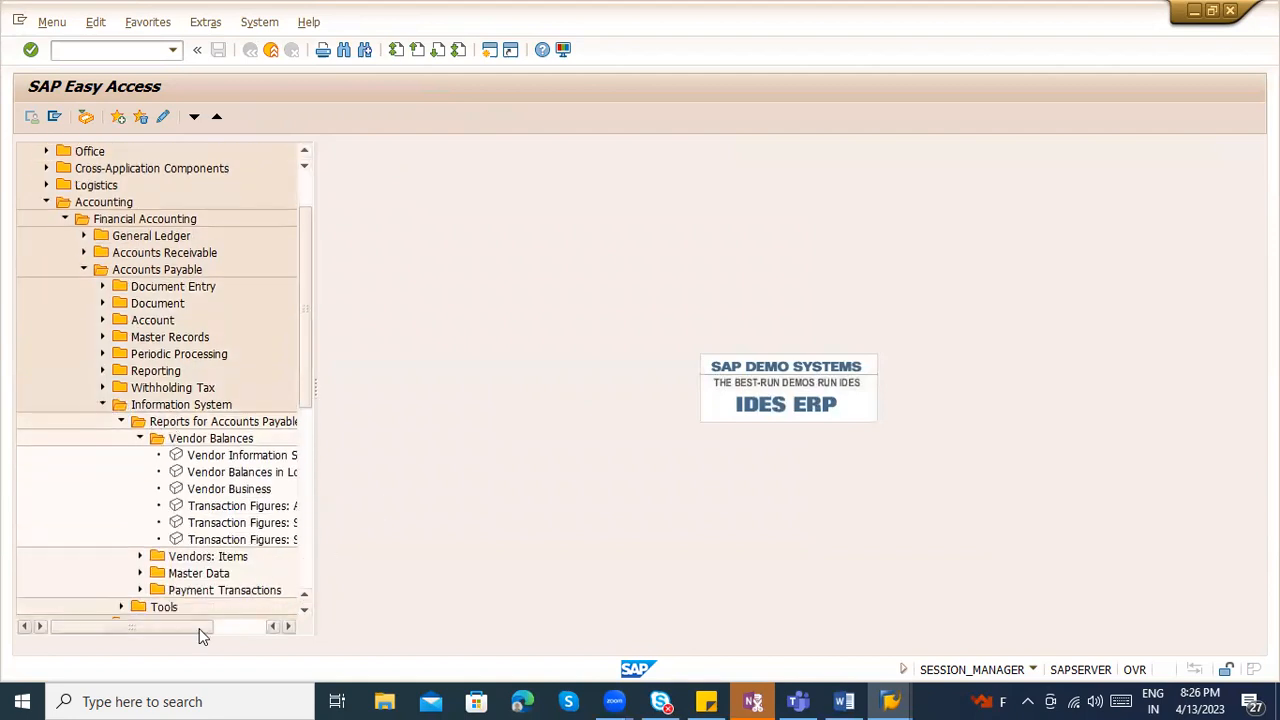
drag(199, 628, 277, 631)
click(58, 556)
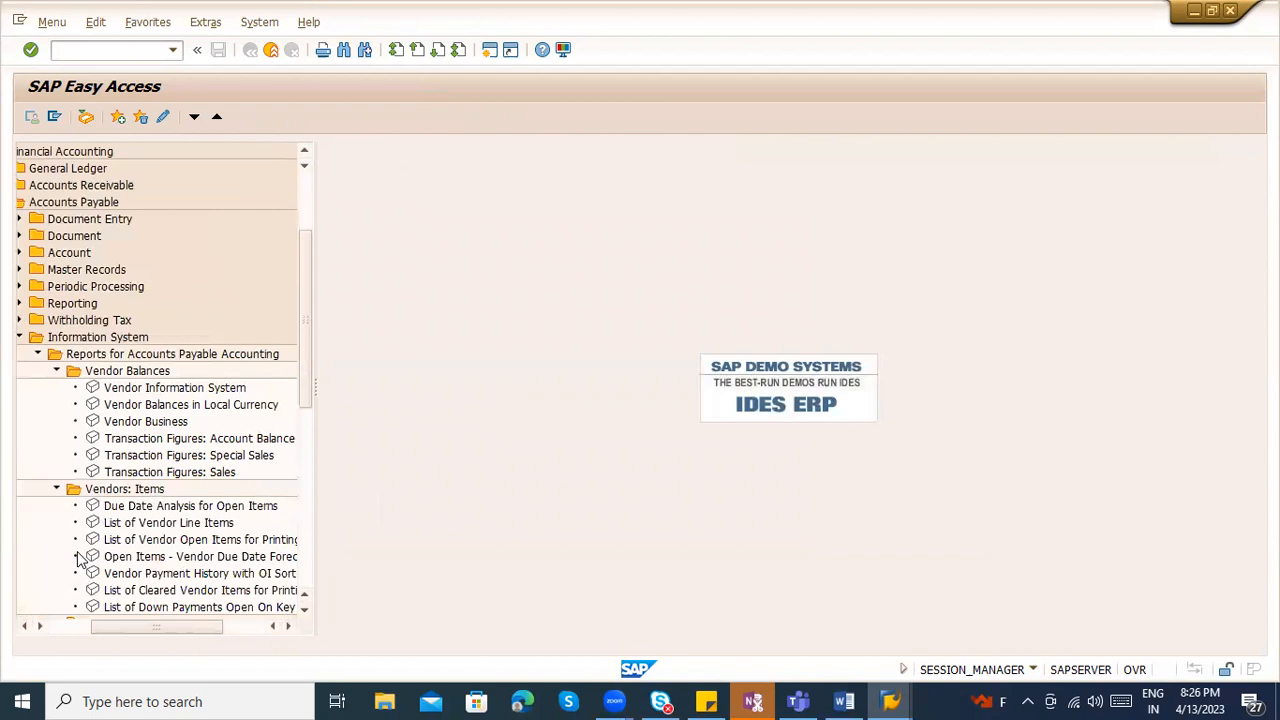
scroll(100, 540, down, 1)
double_click(150, 506)
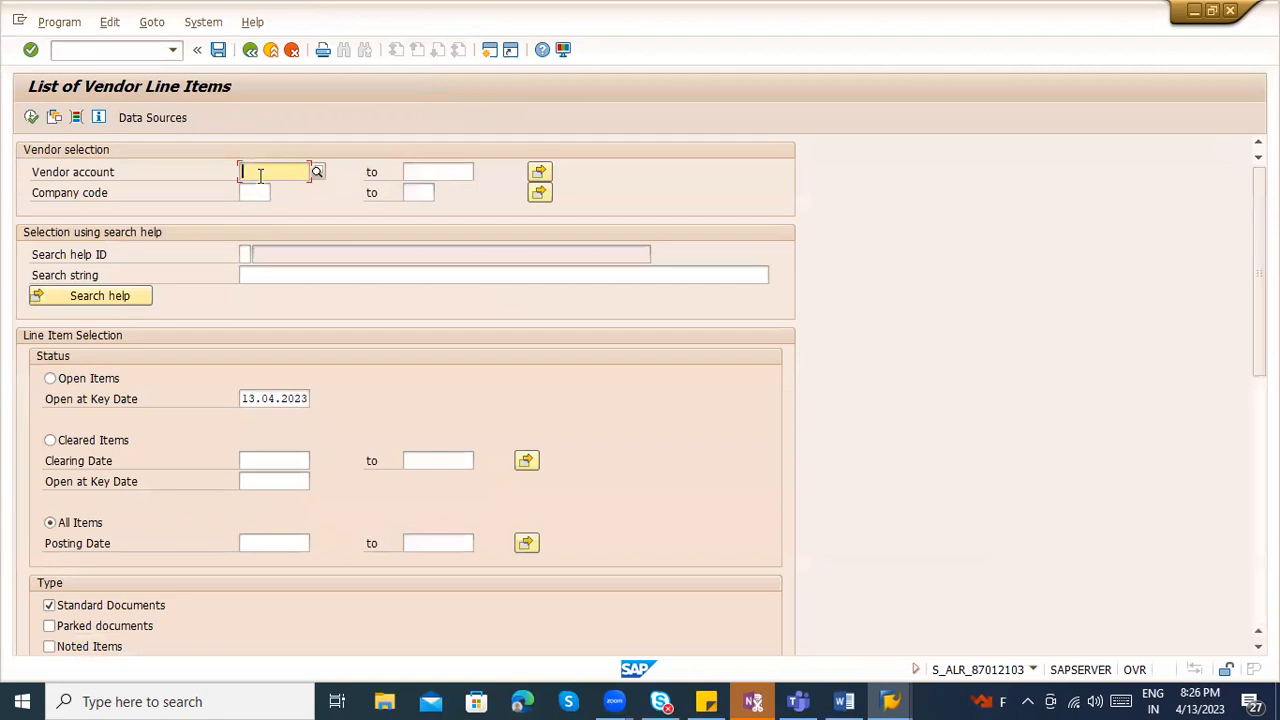
- Try to copy the vendor number from the material document's partner data into the report's vendor account selection
key(alt+Tab)
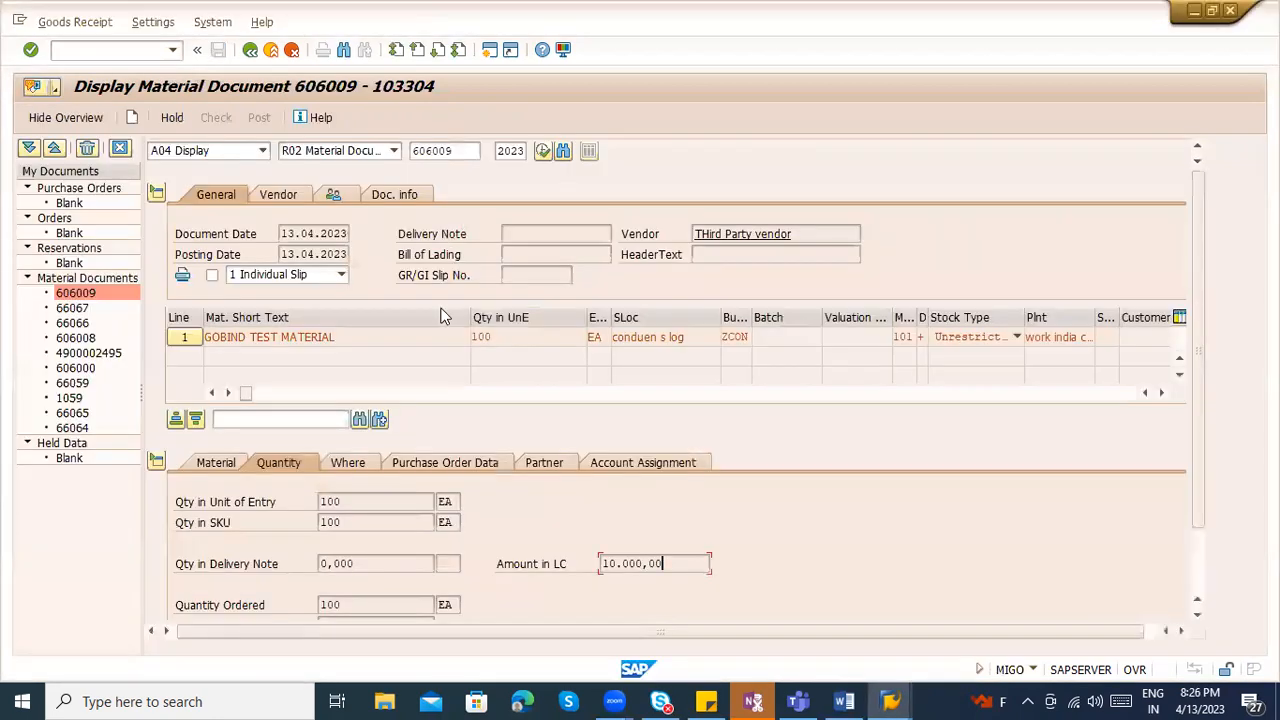
click(540, 462)
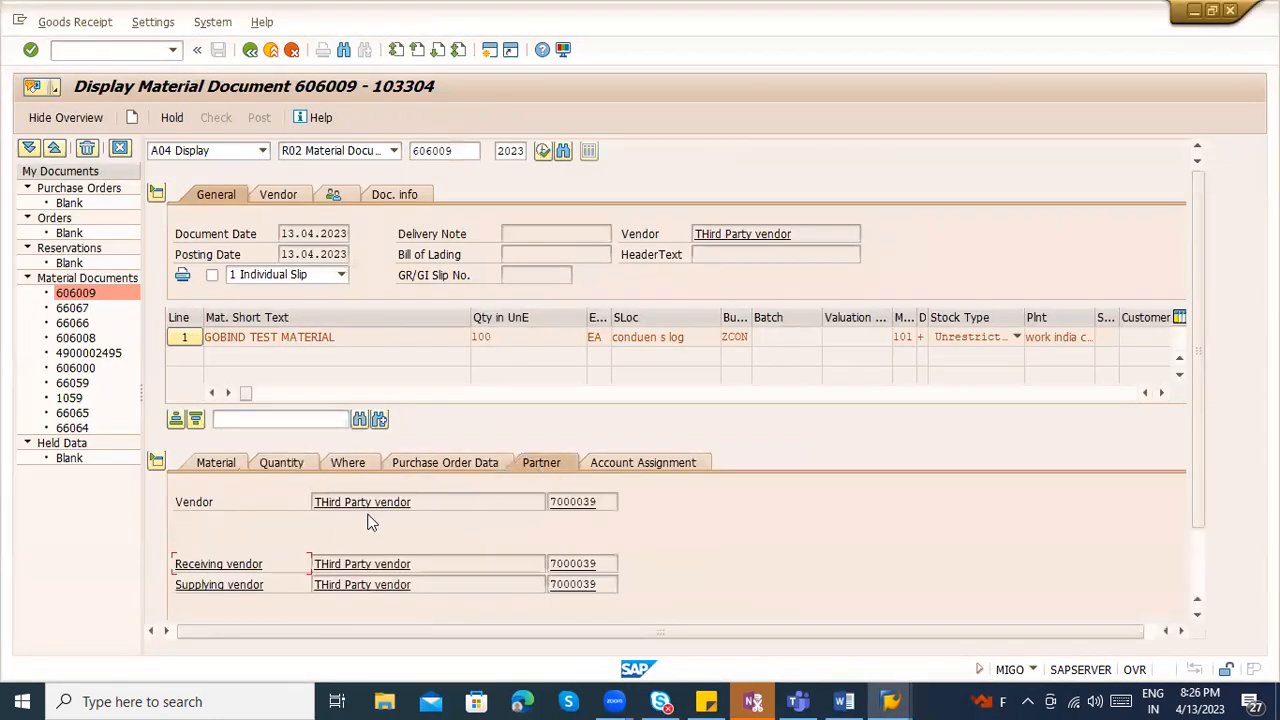
double_click(573, 503)
key(ctrl+c)
key(alt+Tab)
key(ctrl+v)
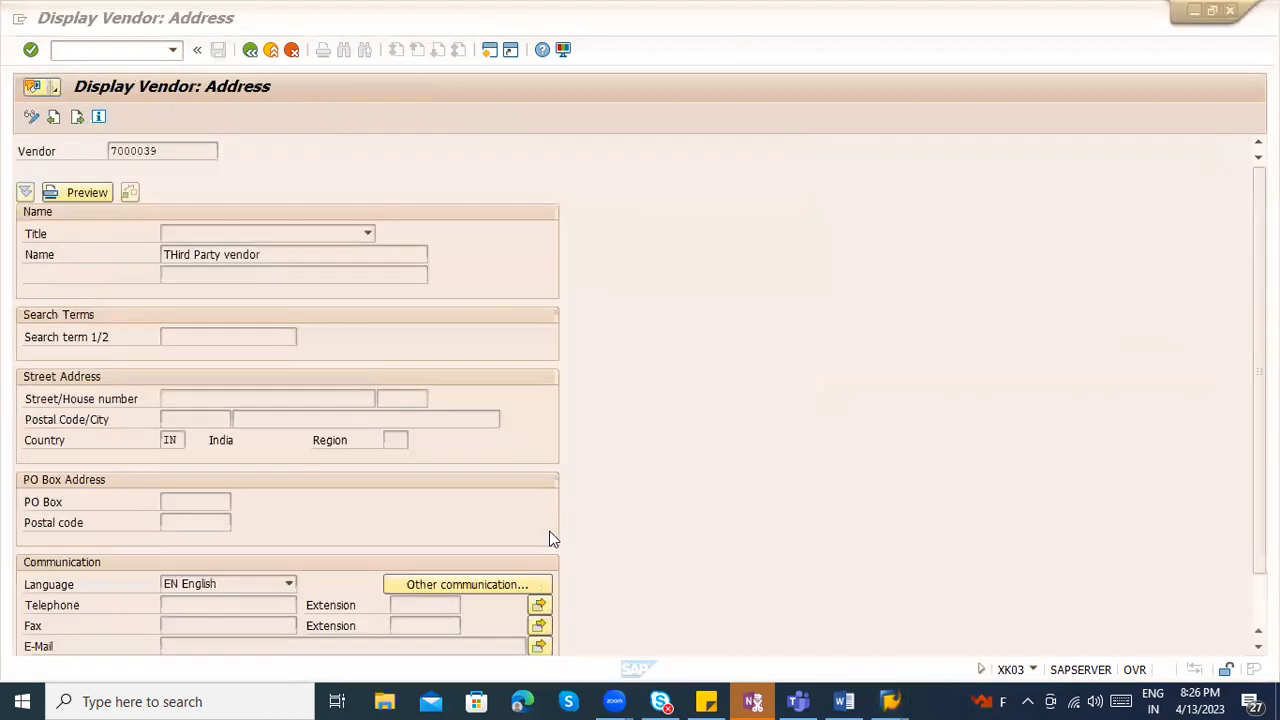
- Copy the vendor number from the open purchase order and replace the report's vendor account entry with it
key(alt+Tab)
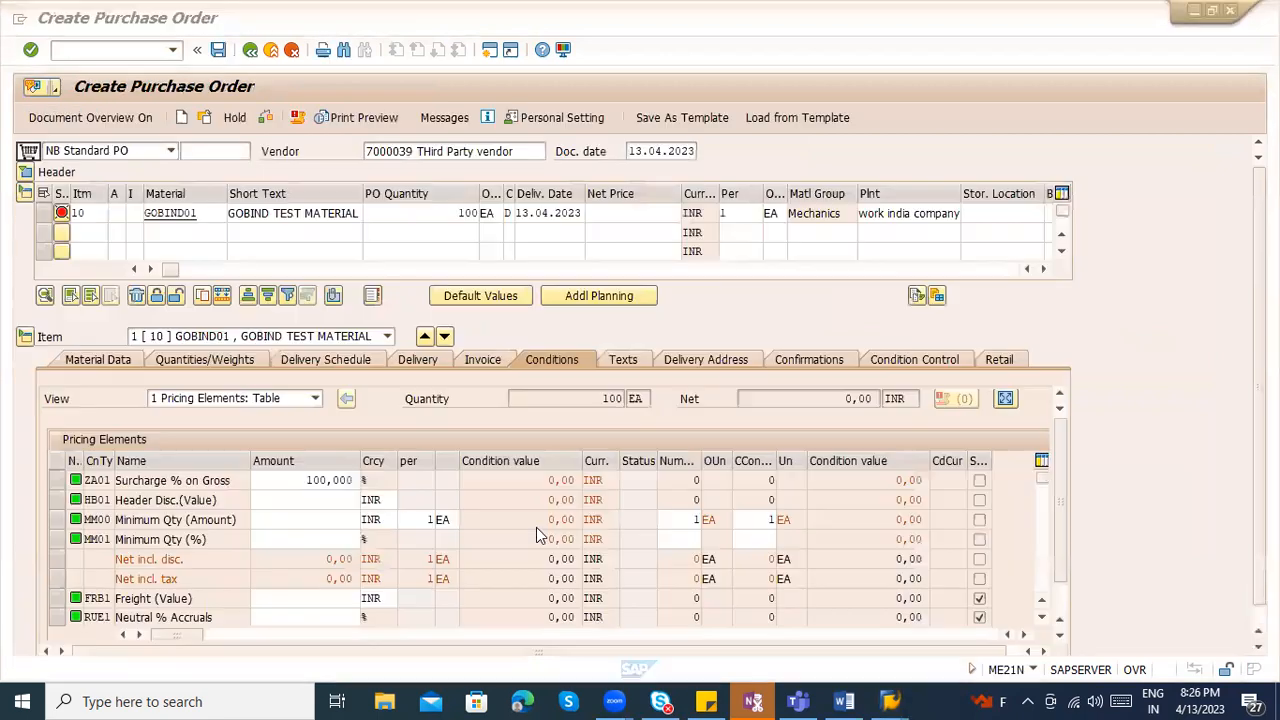
drag(412, 151, 366, 150)
key(ctrl+c)
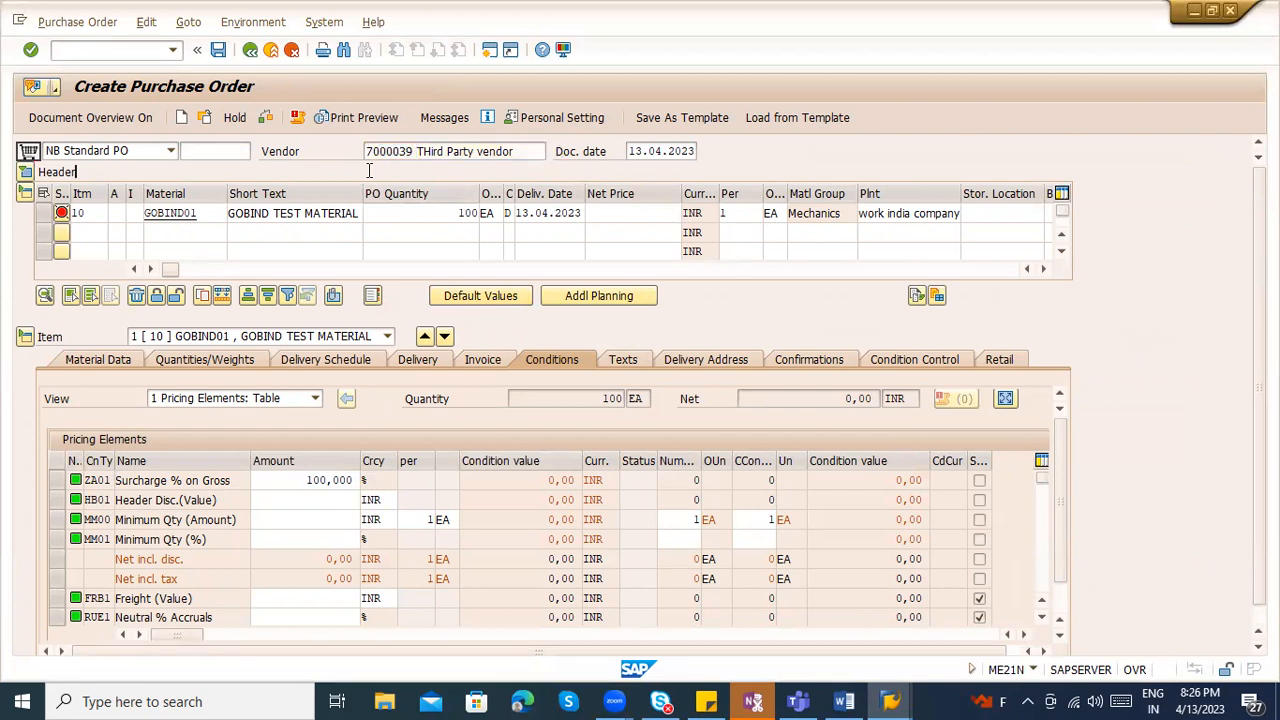
key(alt+Tab)
key(alt+Tab)
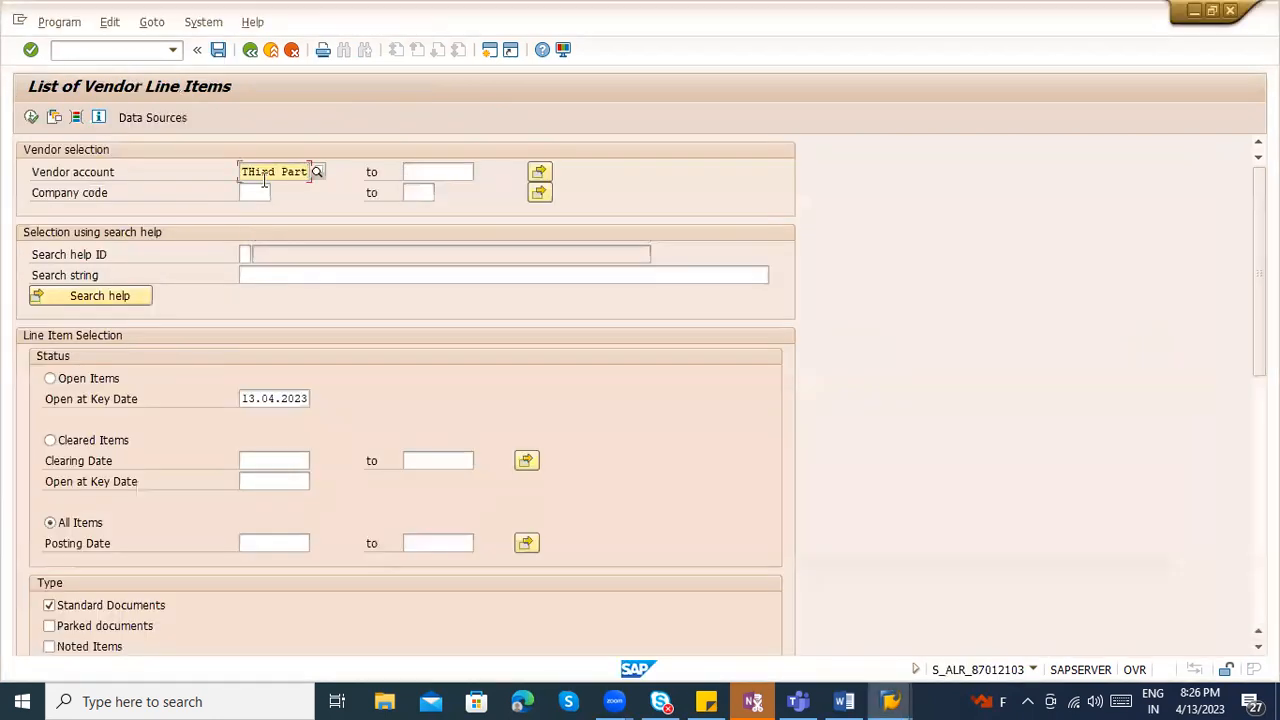
key(BackSpace)
key(BackSpace)
key(BackSpace)
key(BackSpace)
key(Return)
key(ctrl+v)
key(Return)
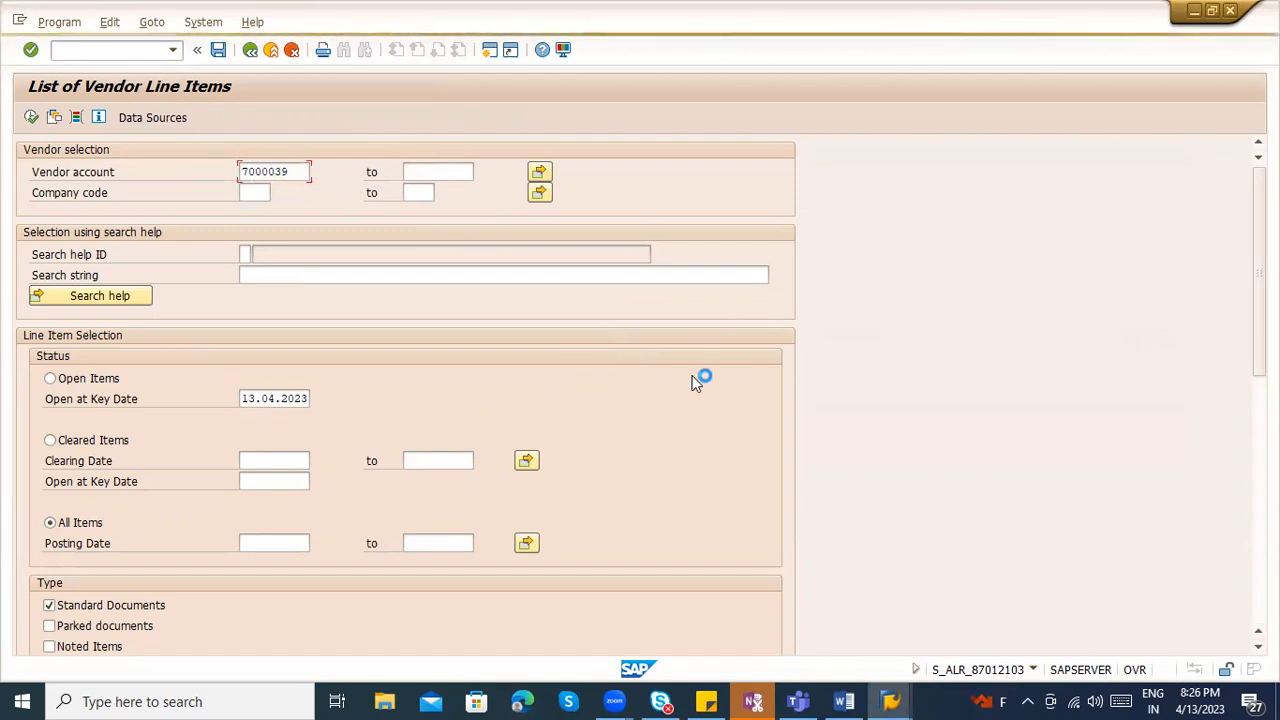
- Run the vendor line item report and examine the invoice and credit memo amounts and the vendor's total balance
click(32, 118)
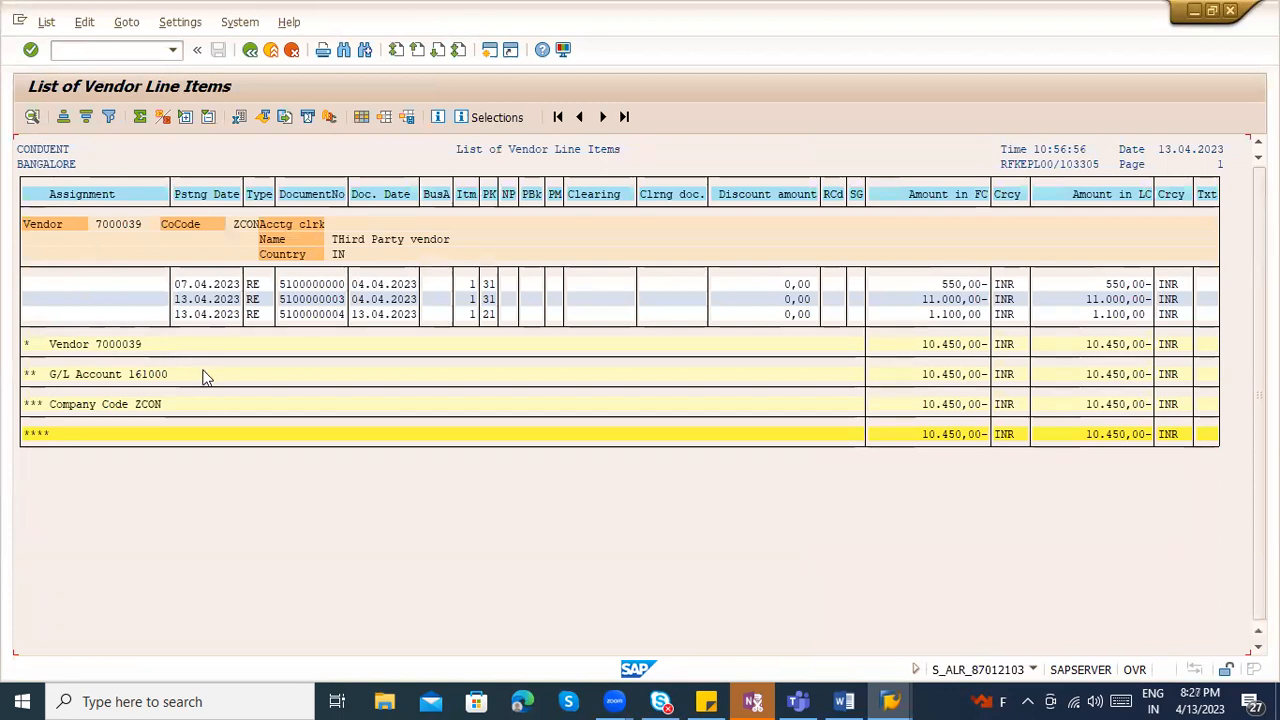
click(952, 299)
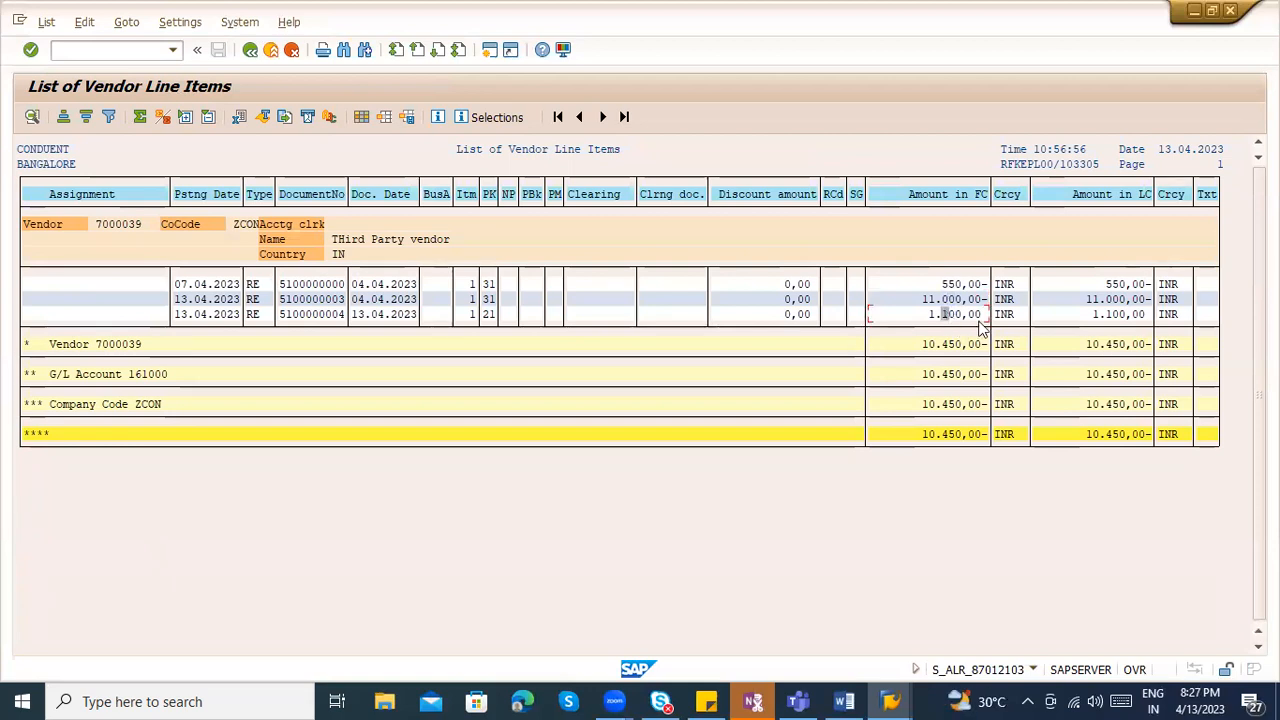
click(979, 287)
click(977, 316)
click(936, 315)
click(950, 433)
- Leave the vendor line item report and its selection screen and return to SAP Easy Access
click(122, 50)
text(/nmi)
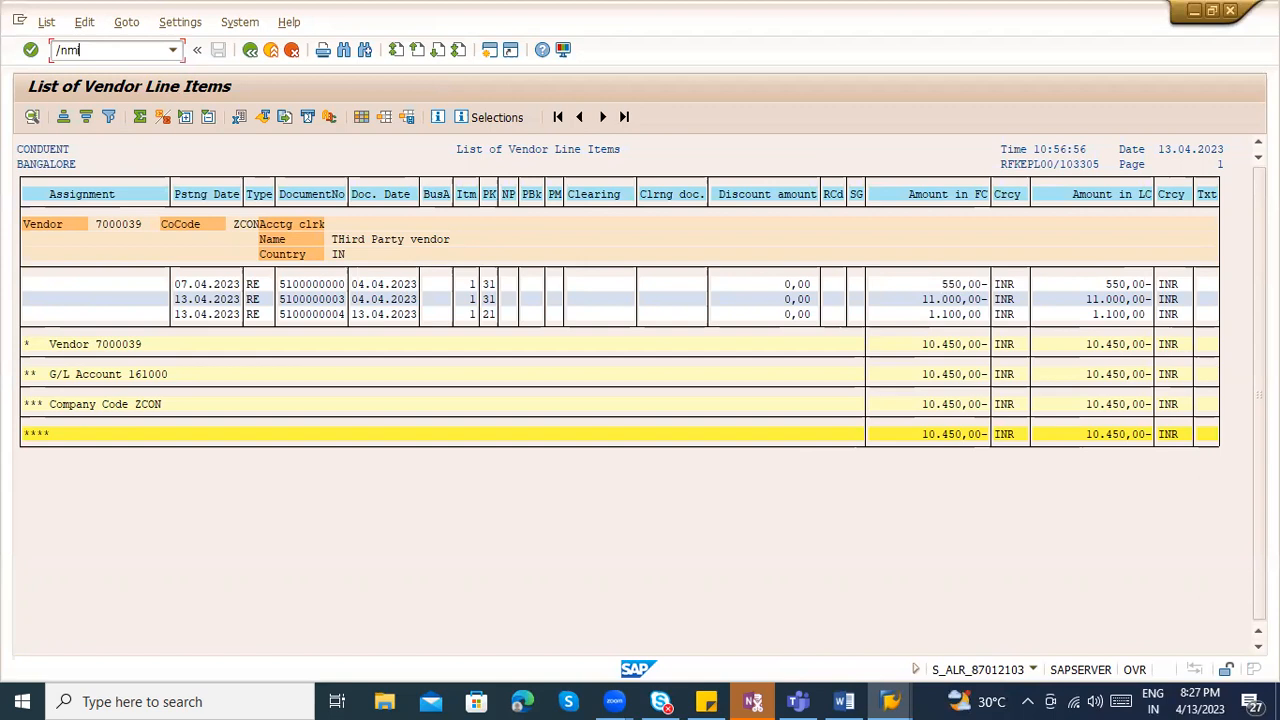
text(g)
key(BackSpace)
key(BackSpace)
key(BackSpace)
key(BackSpace)
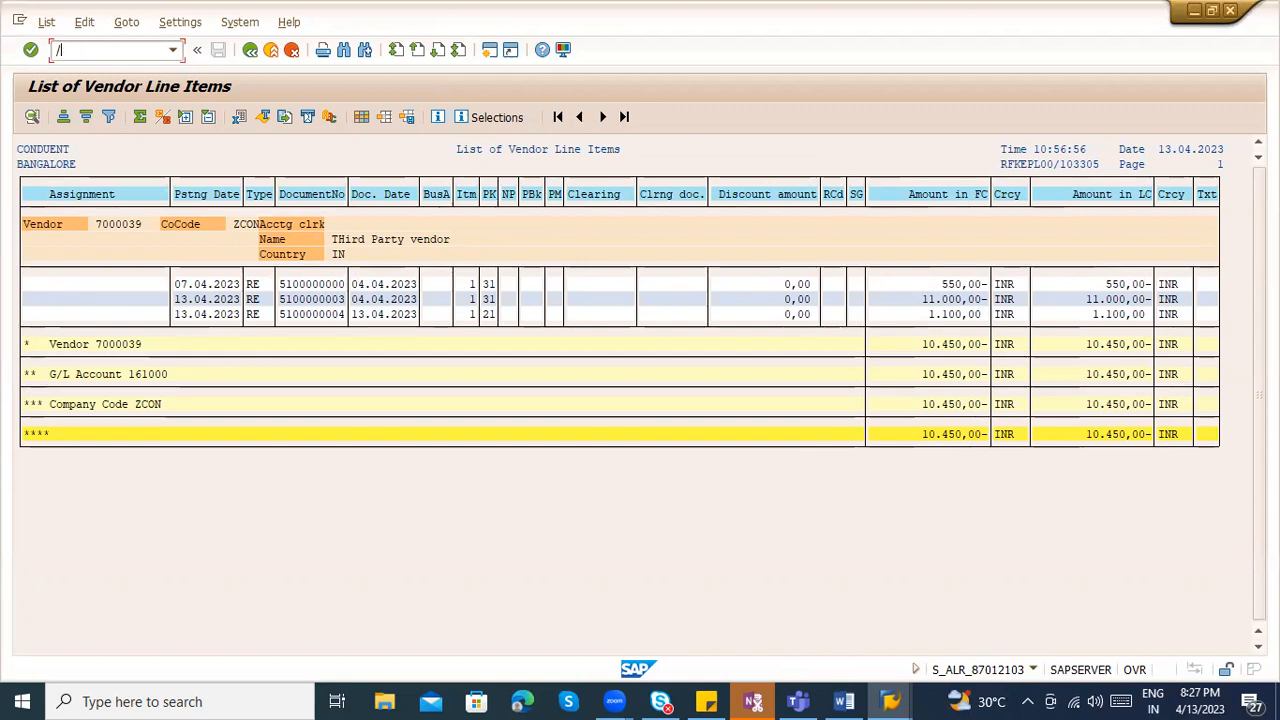
click(271, 49)
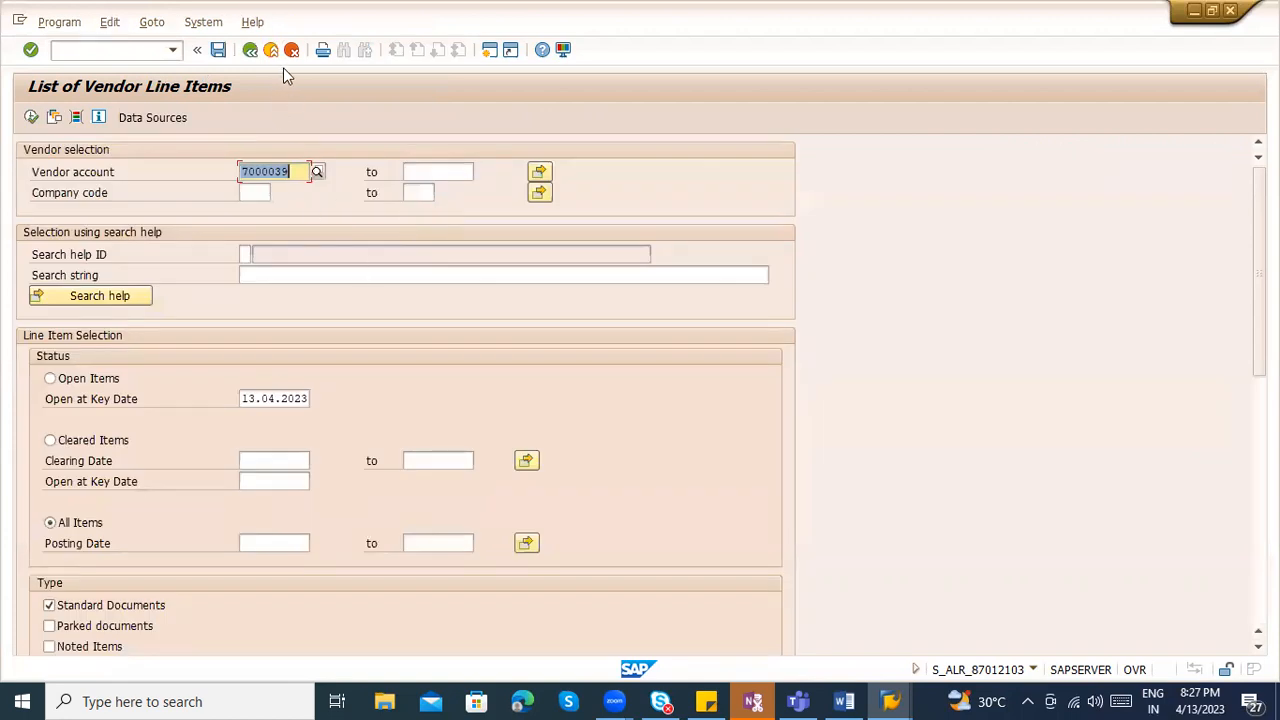
click(272, 51)
- Start transaction MIGO and open the stock overview MMBE in a new session from there
click(111, 52)
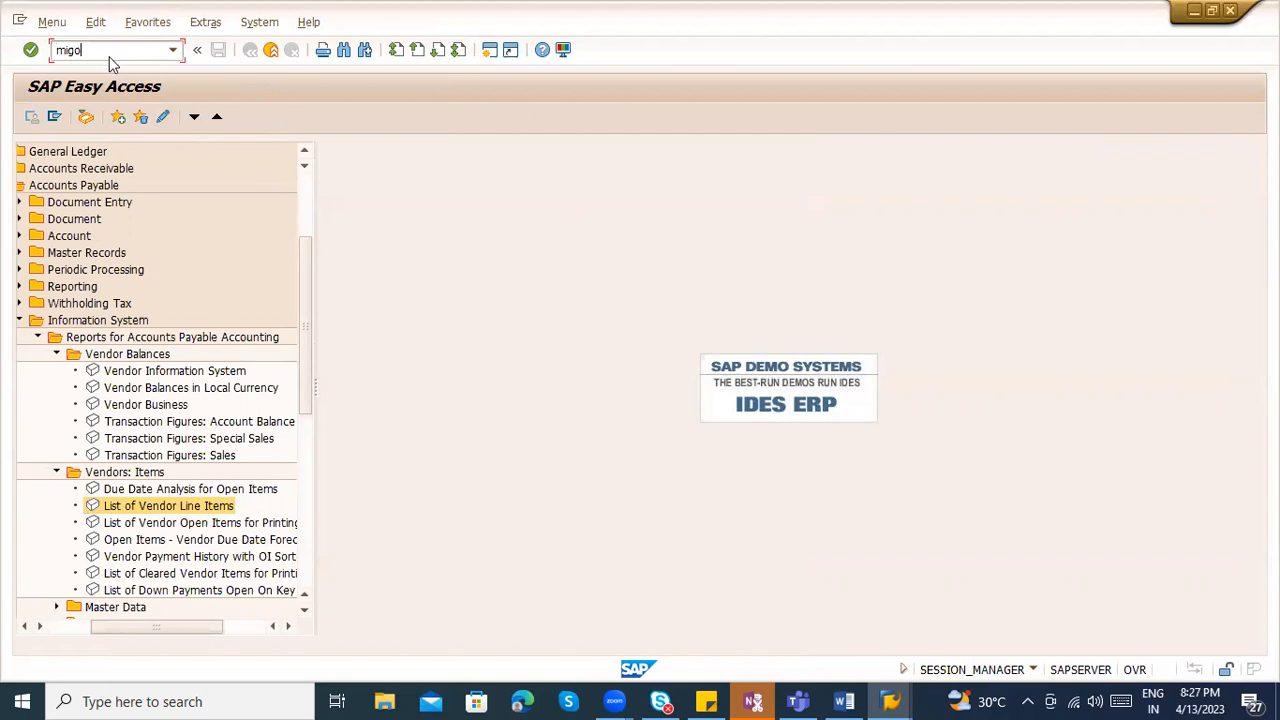
key(Return)
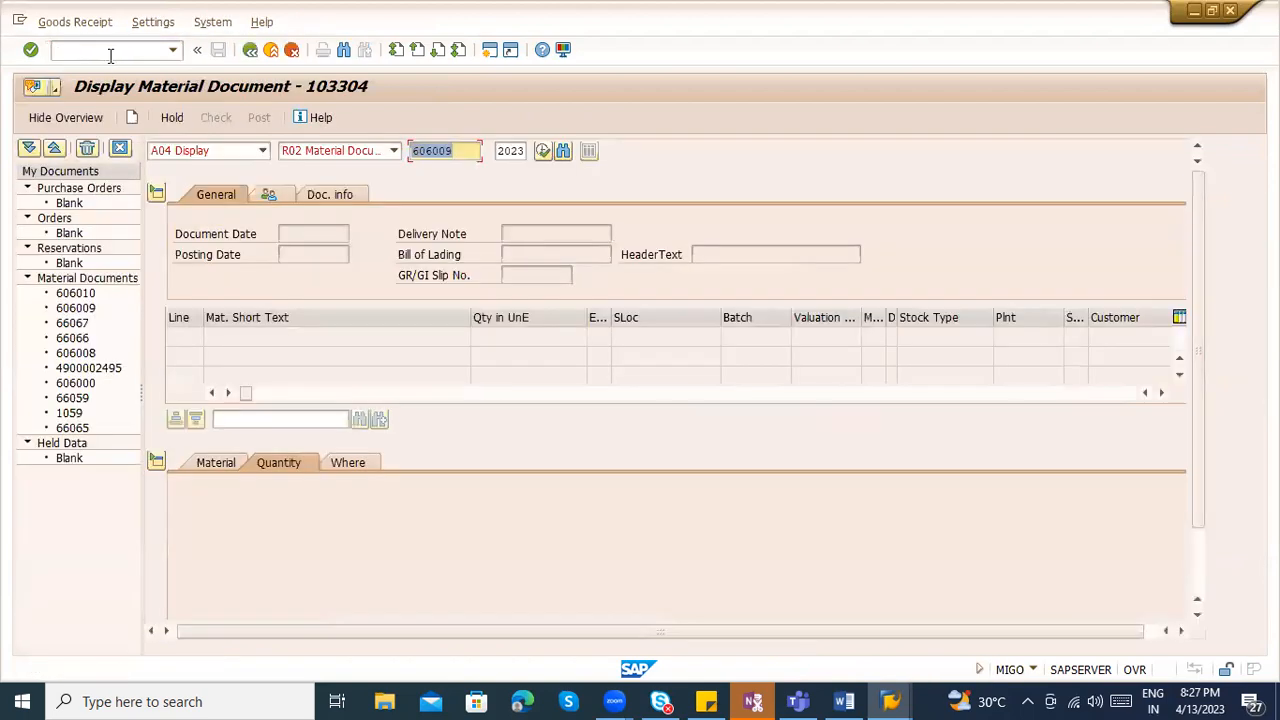
text(/ommbe)
key(Return)
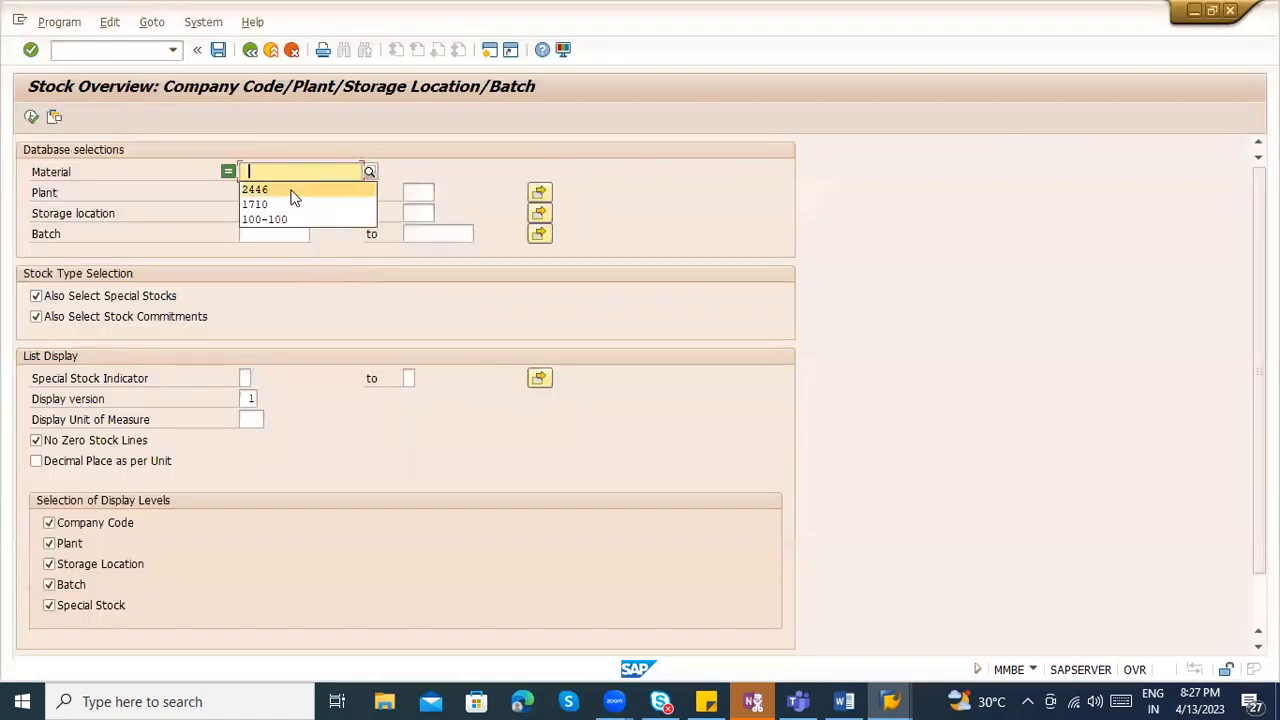
- Copy material GOBIND01 from the open purchase order into the material selection of the stock overview
click(296, 178)
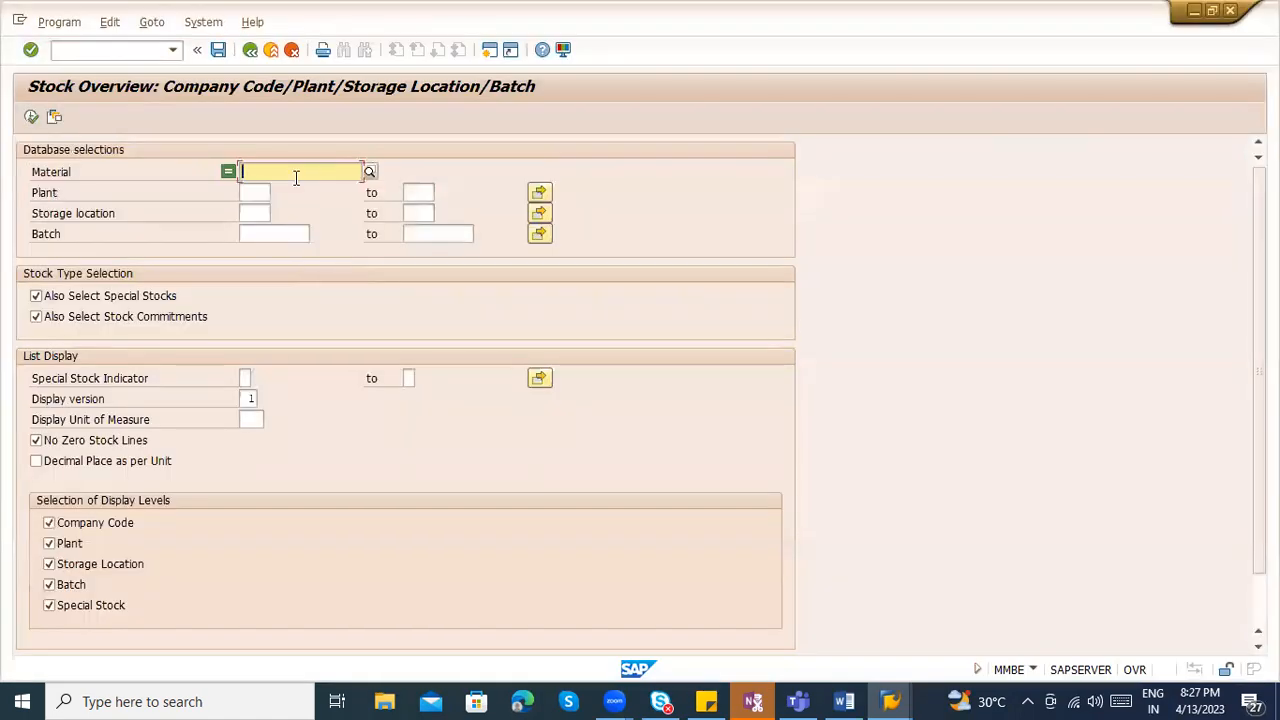
key(alt+Tab)
key(alt+Tab)
key(alt+Tab)
click(200, 213)
drag(200, 213, 137, 213)
key(ctrl+c)
click(271, 50)
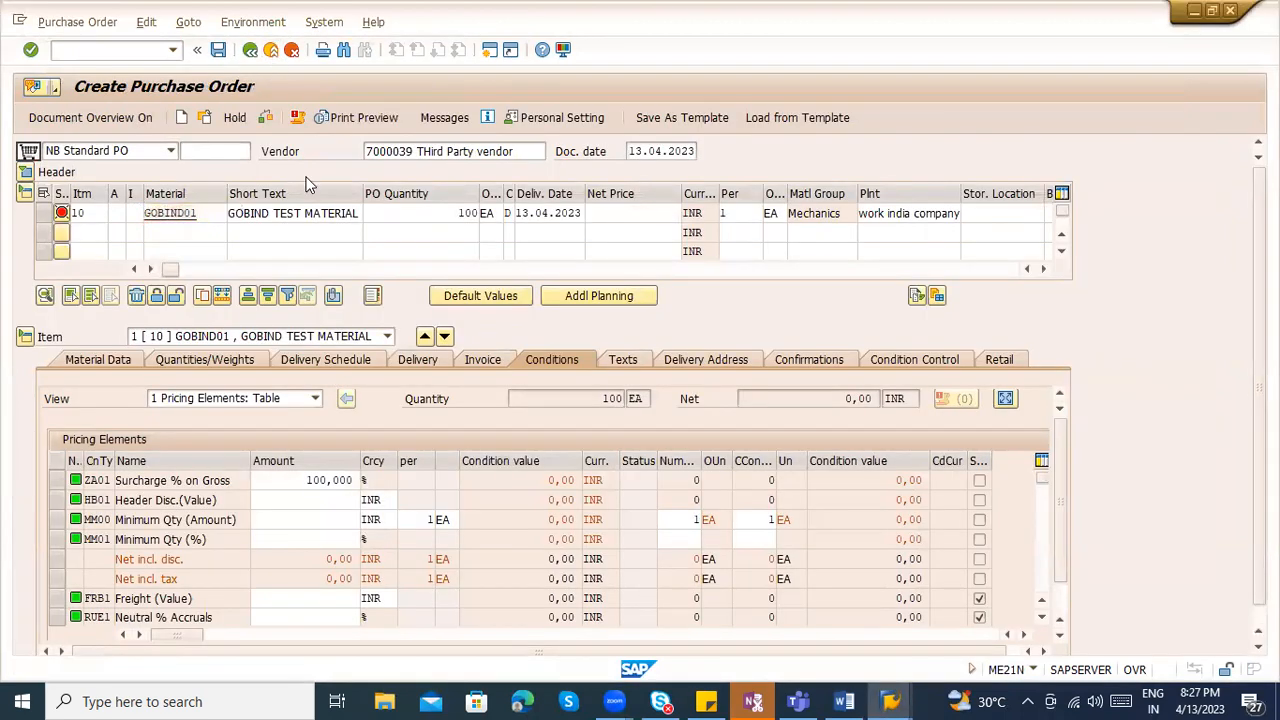
click(330, 348)
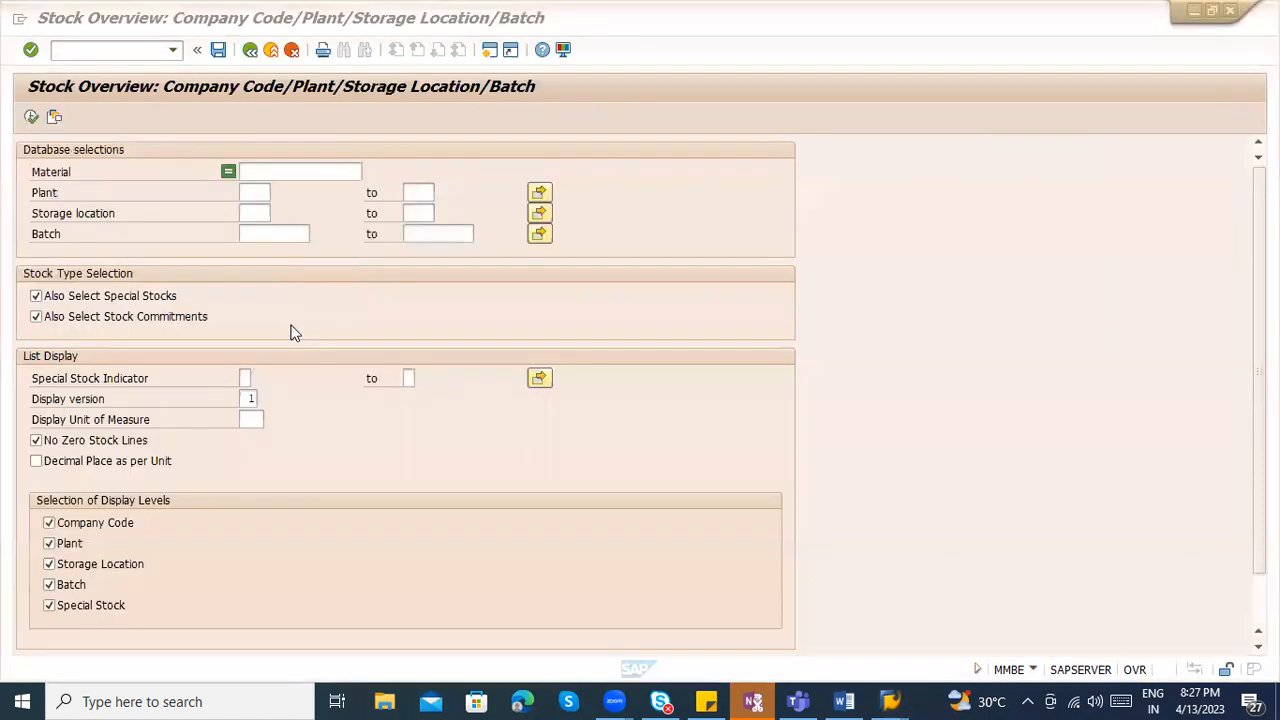
key(ctrl+v)
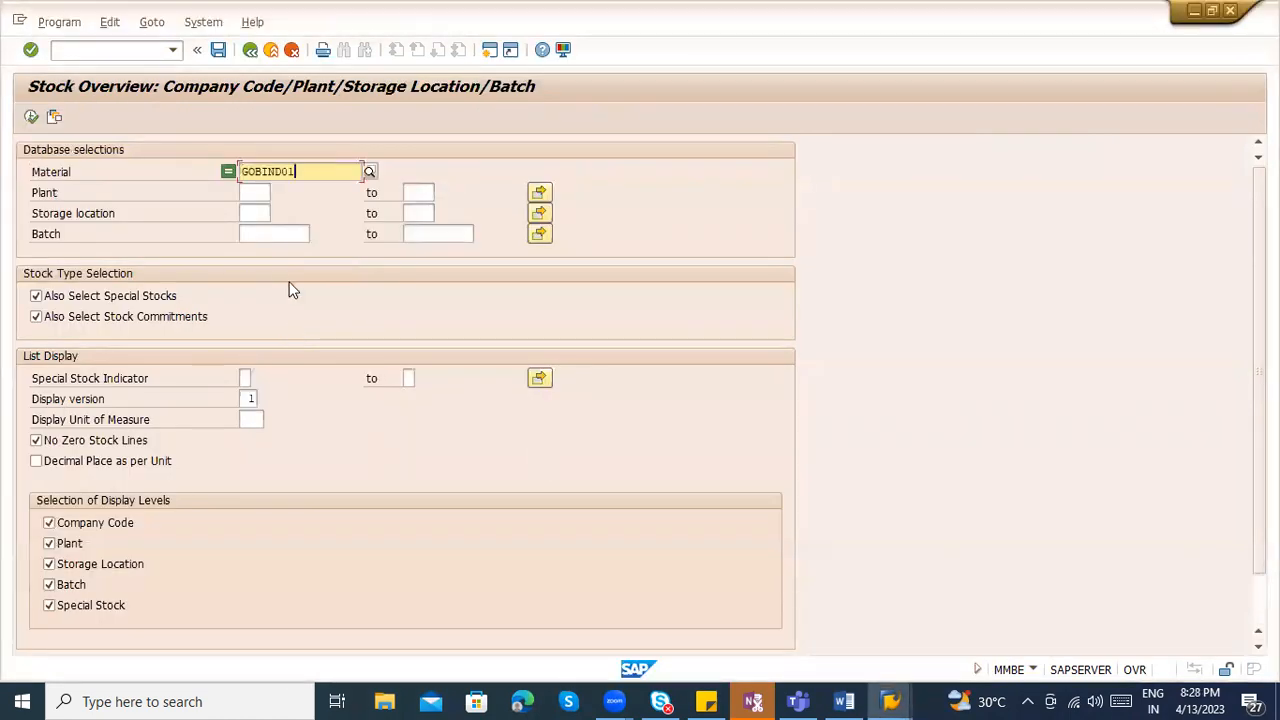
- Run the stock overview, examine the storage location's unrestricted-use stock, and return to SAP Easy Access
click(31, 117)
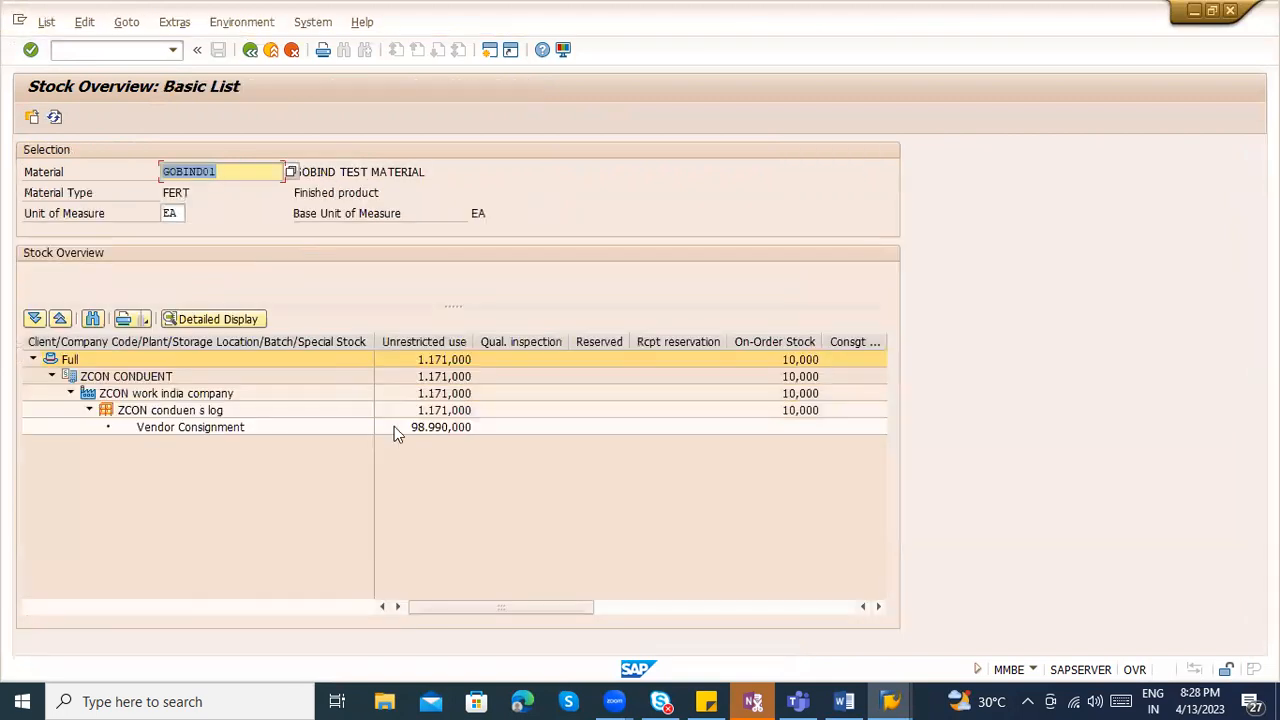
click(451, 413)
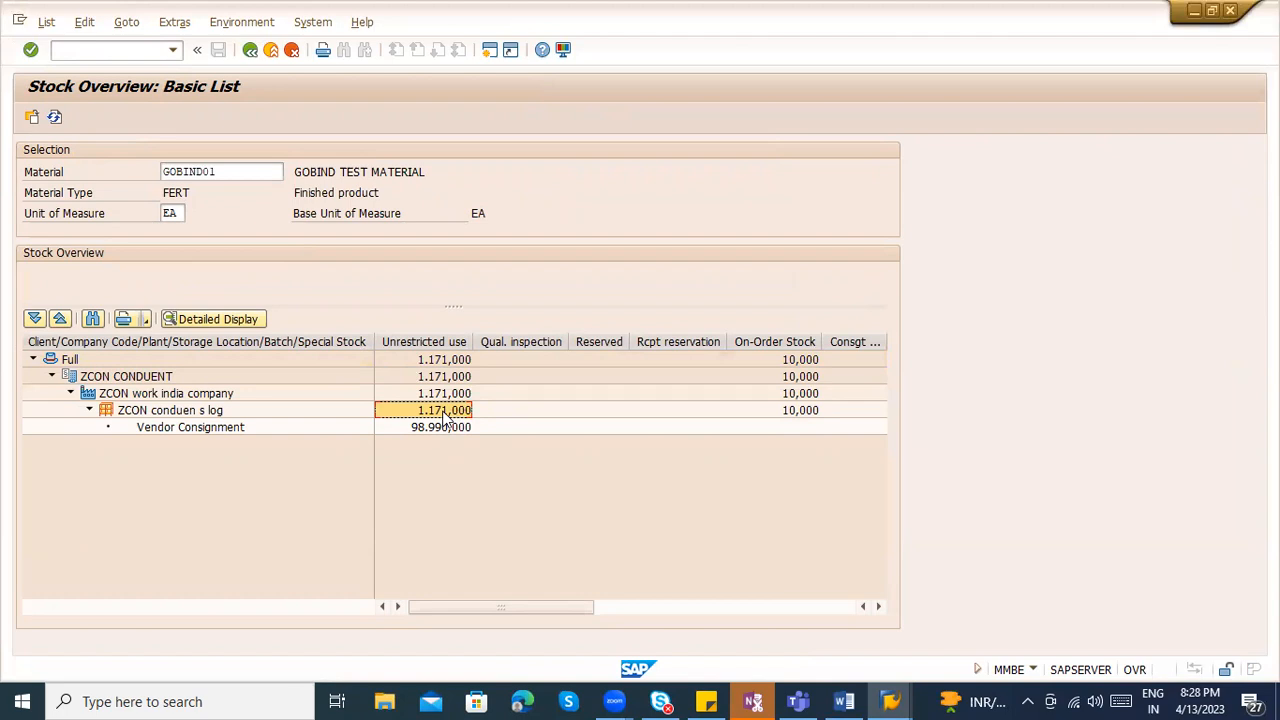
key(F3)
key(F3)
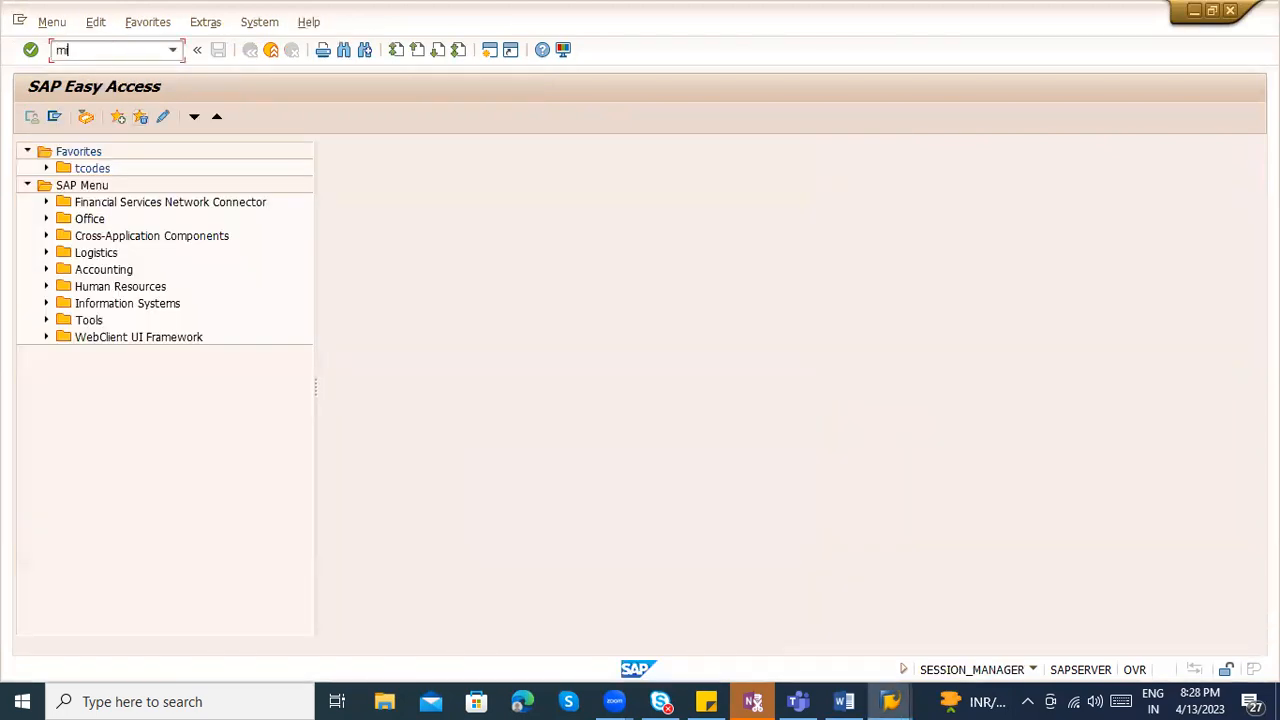
- Start transaction MIGO and set its action to A08 Transfer Posting
click(109, 55)
text(migo)
key(Return)
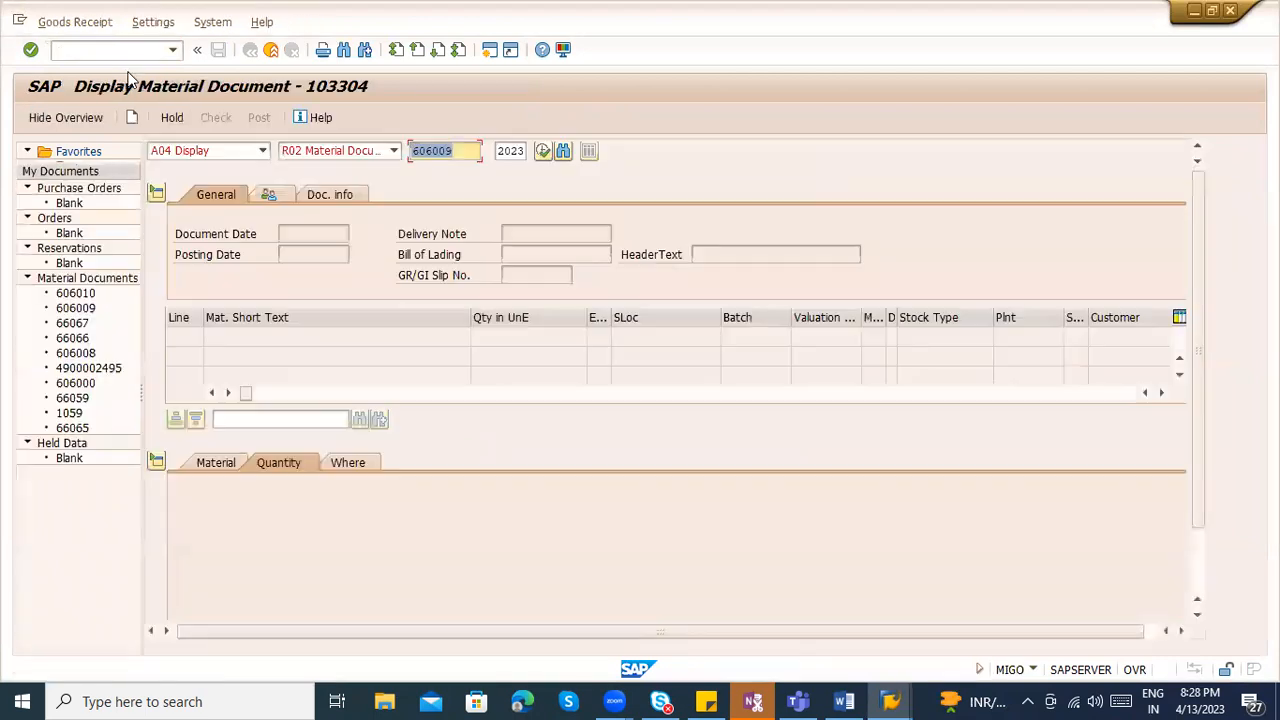
click(212, 151)
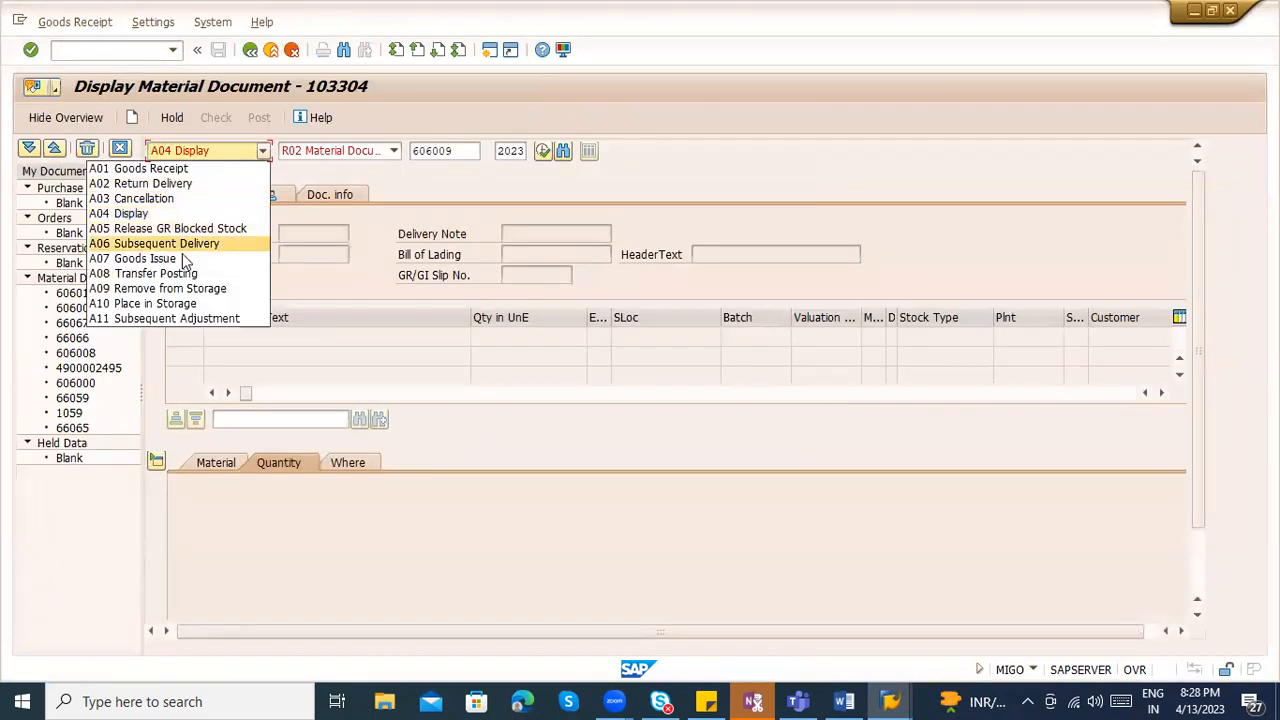
click(178, 274)
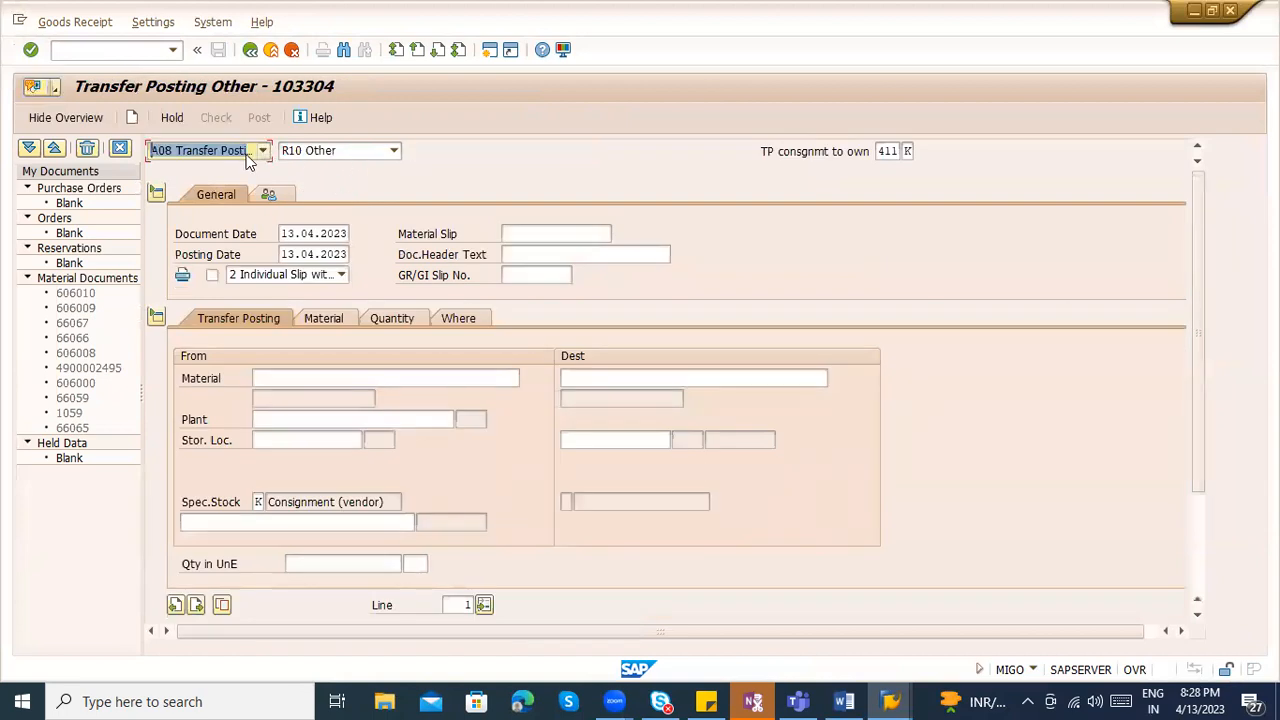
- Set the transfer posting's movement type to 322 with no special stock indicator, and accept the changed default values
key(Tab)
key(Delete)
key(Tab)
key(Delete)
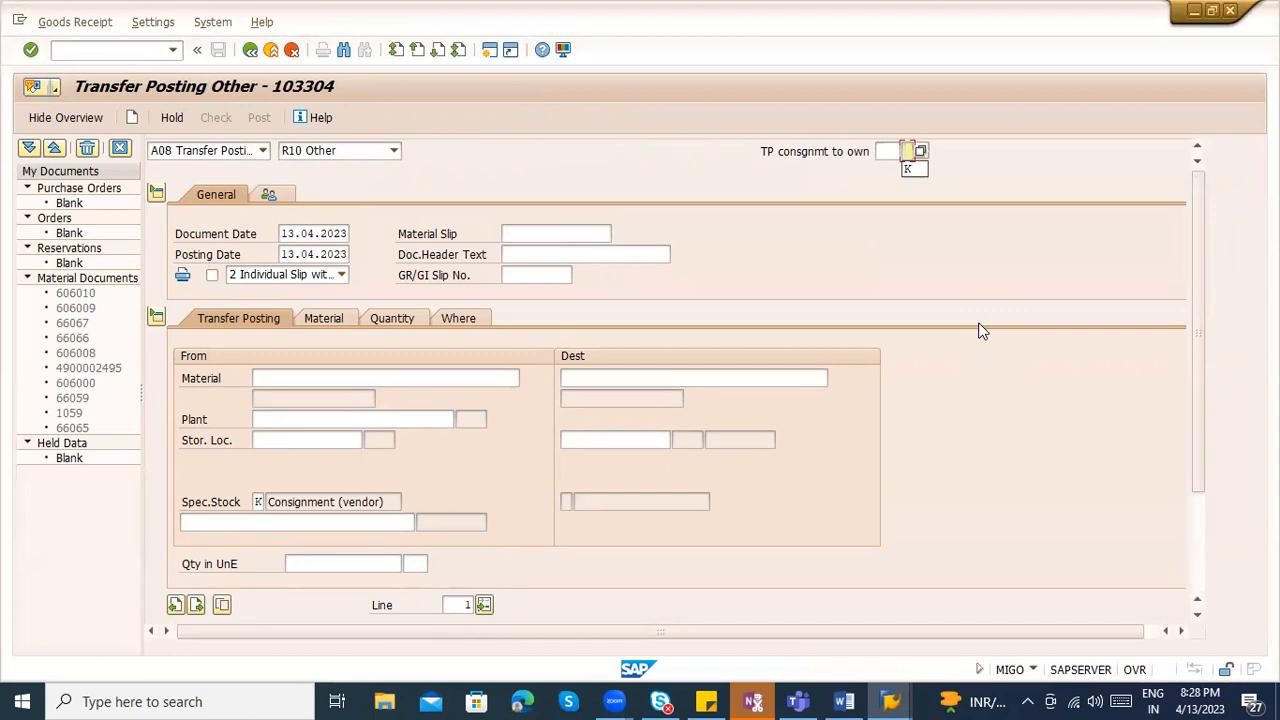
click(886, 148)
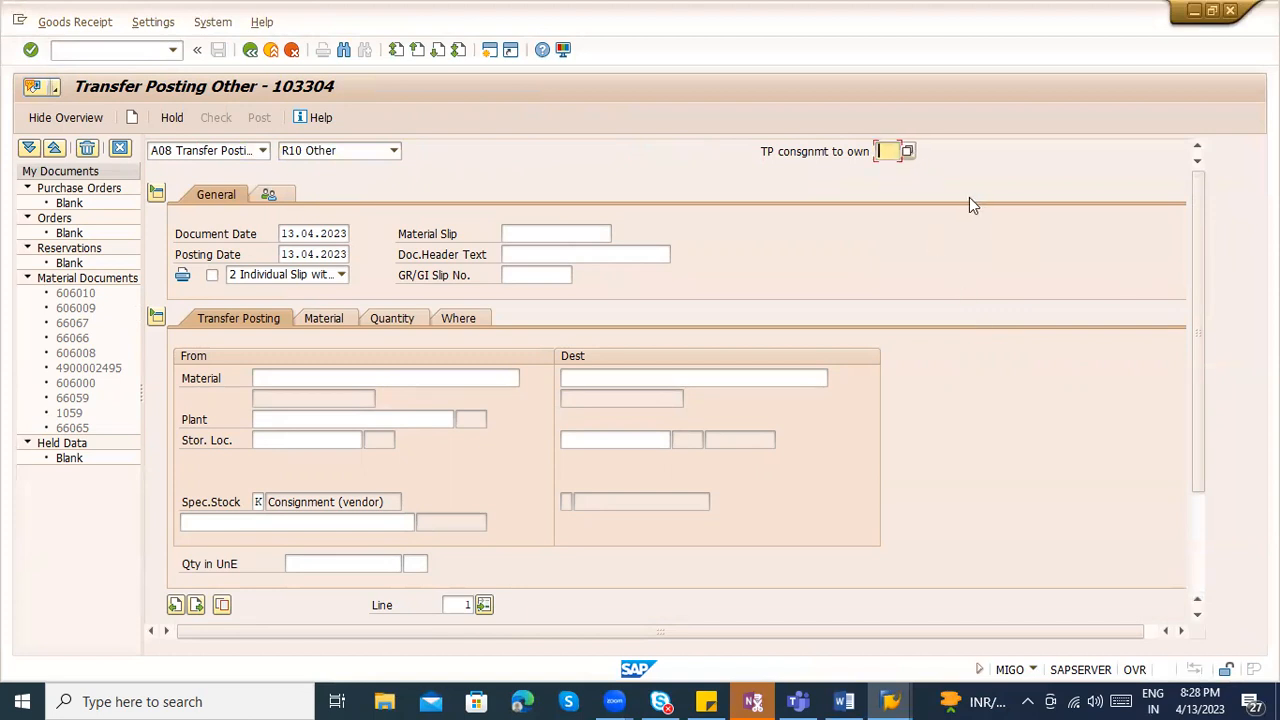
text(322)
key(Return)
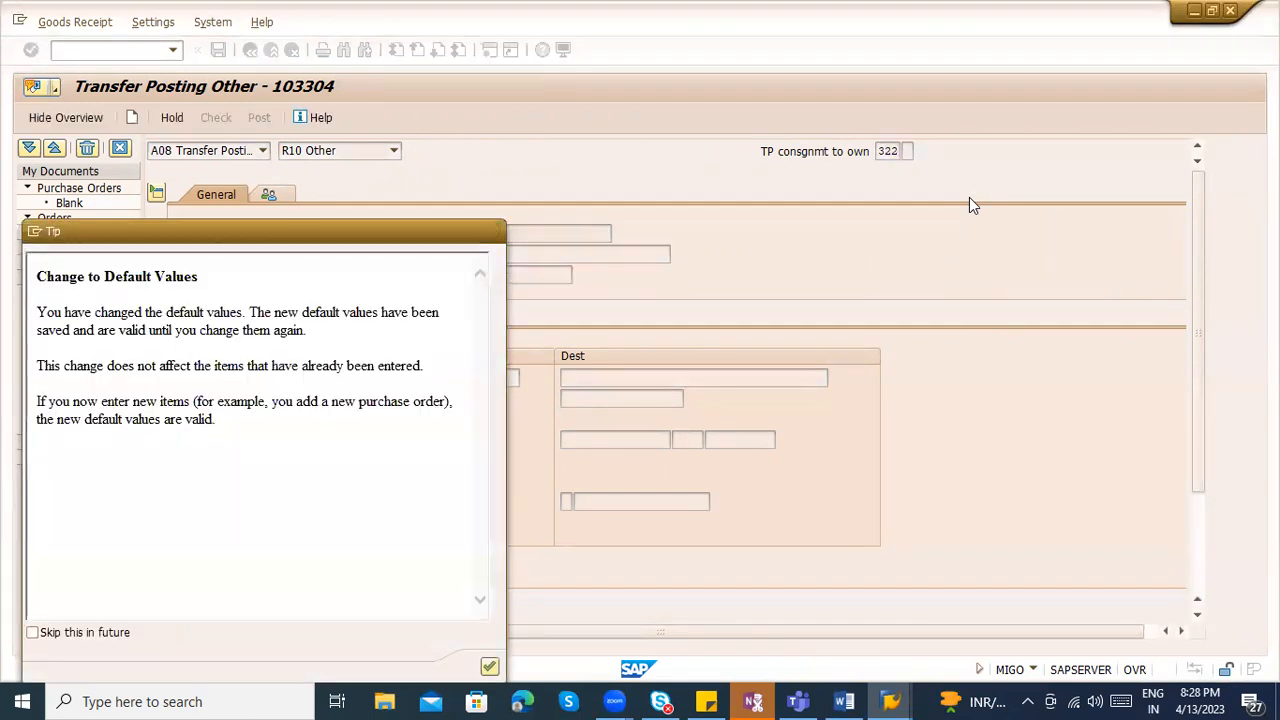
key(Return)
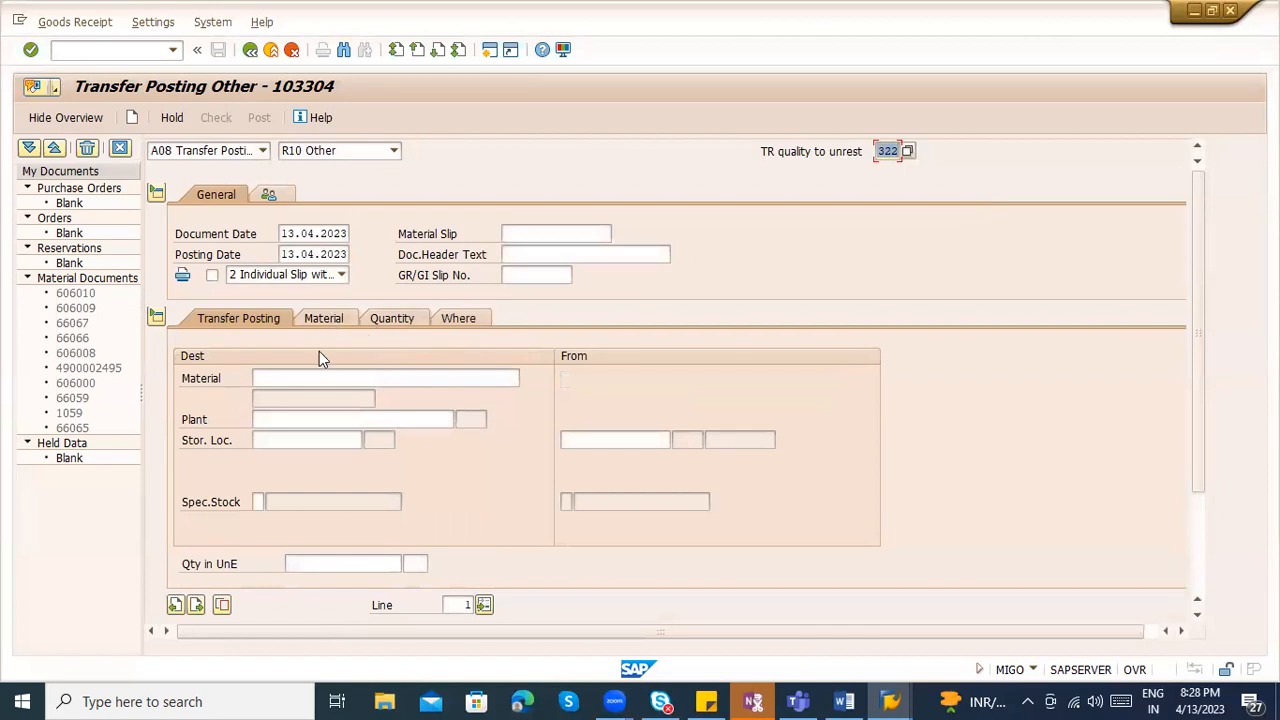
- Copy material GOBIND01 from the open stock overview into the destination material of the transfer posting
click(318, 377)
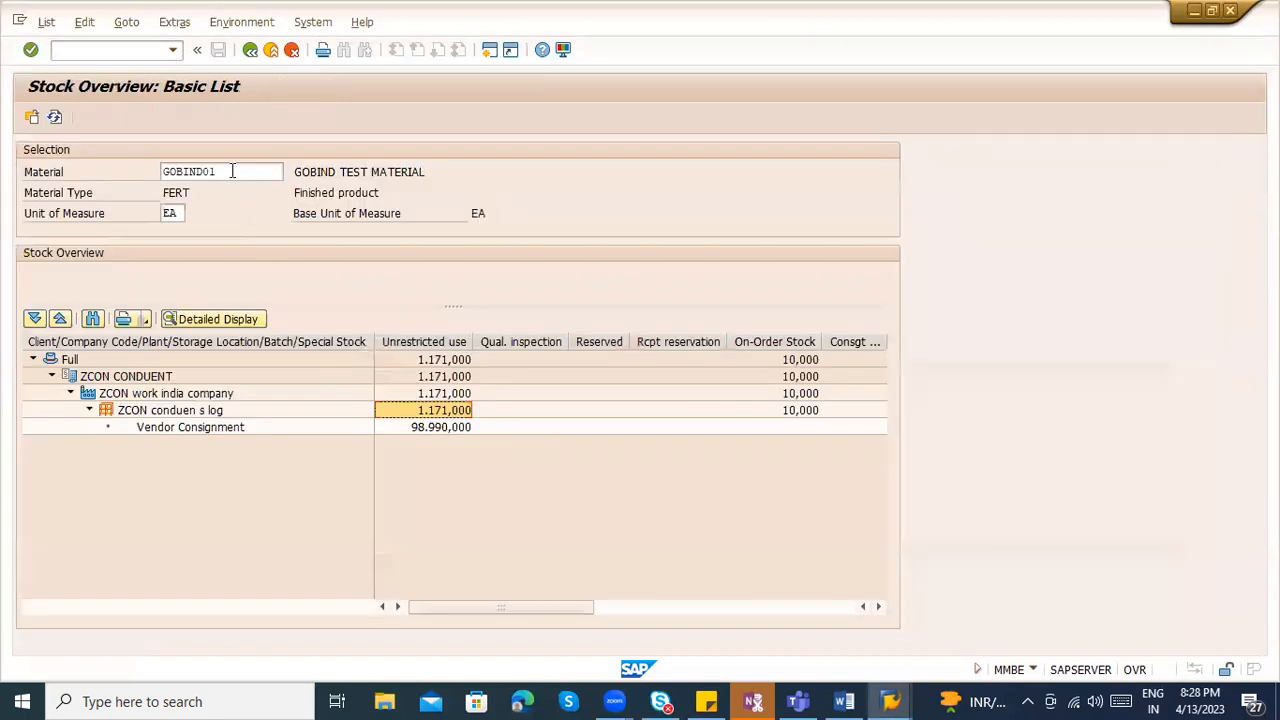
drag(236, 171, 152, 168)
key(ctrl+c)
key(alt+Tab)
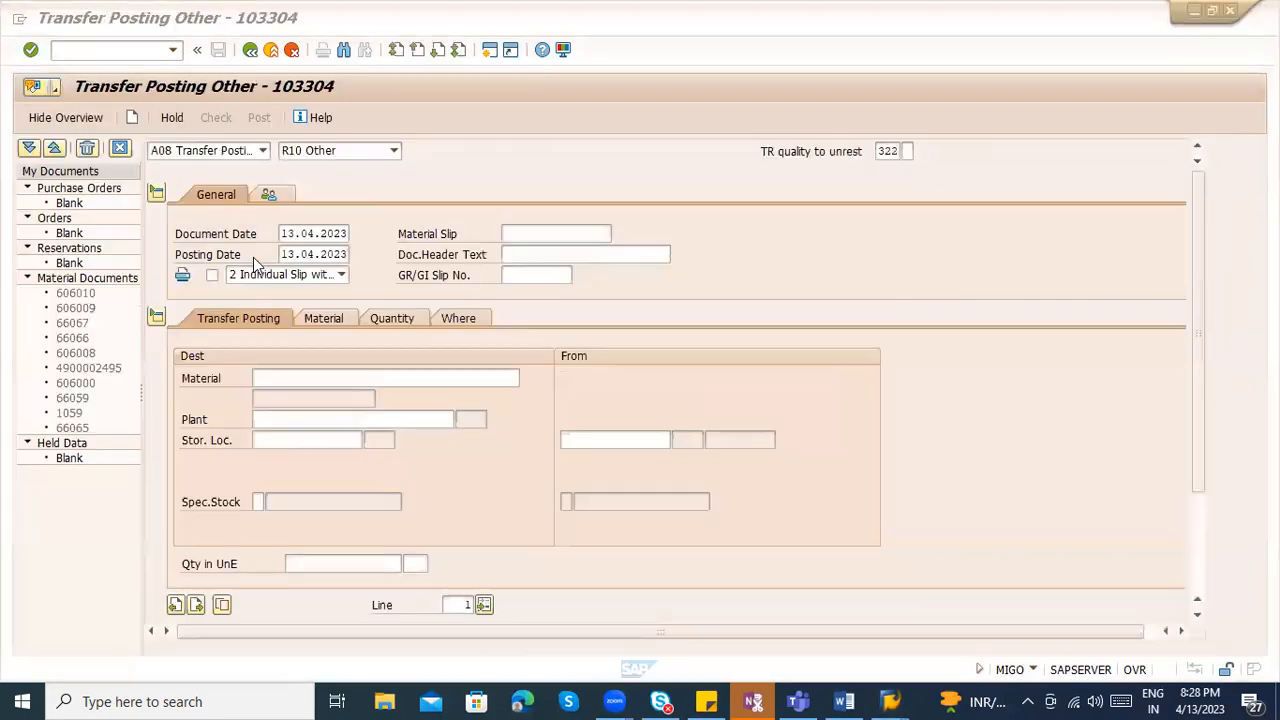
key(Return)
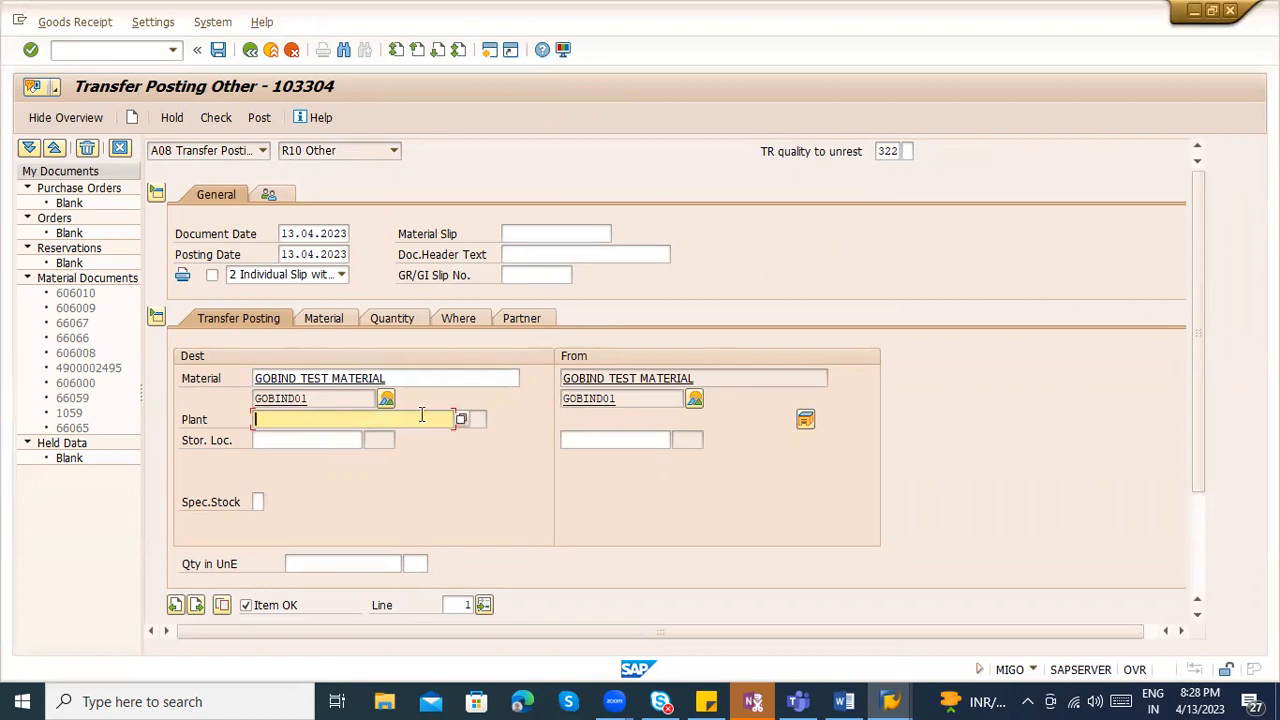
- Check the plant in the stock overview and enter plant ZCON and storage location ZCON as the transfer's destination
key(alt+Tab)
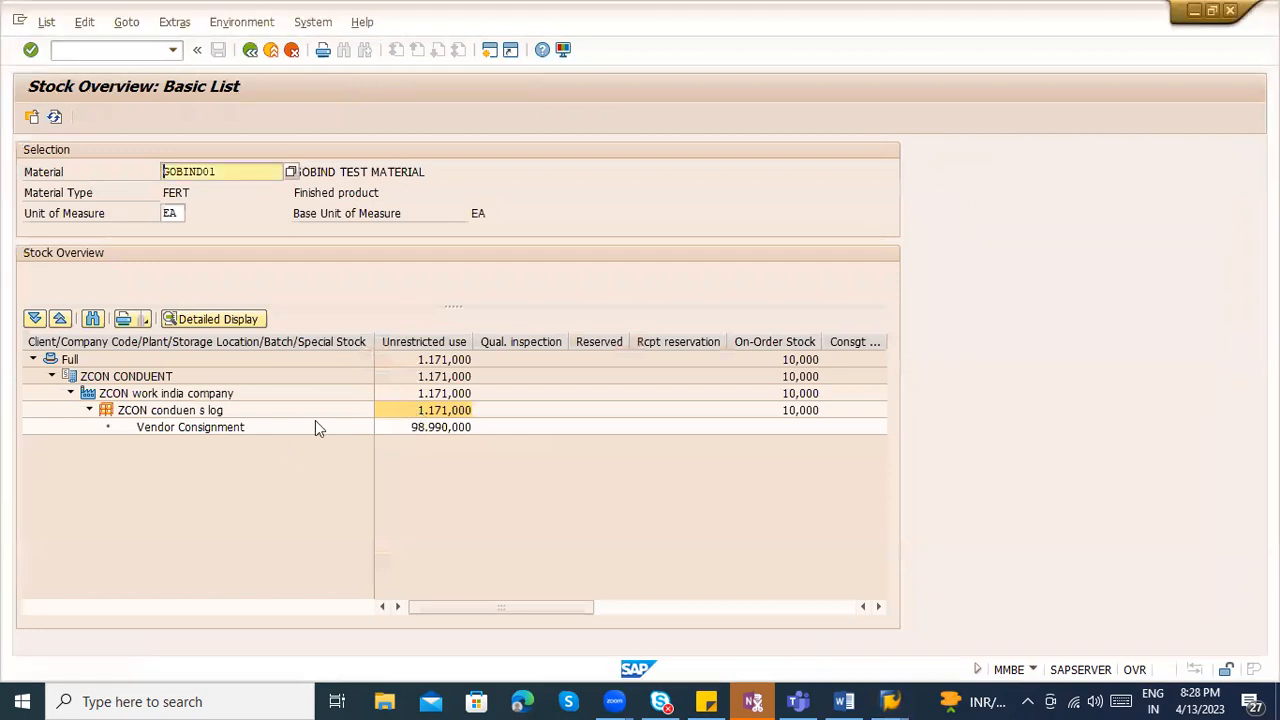
key(alt+Tab)
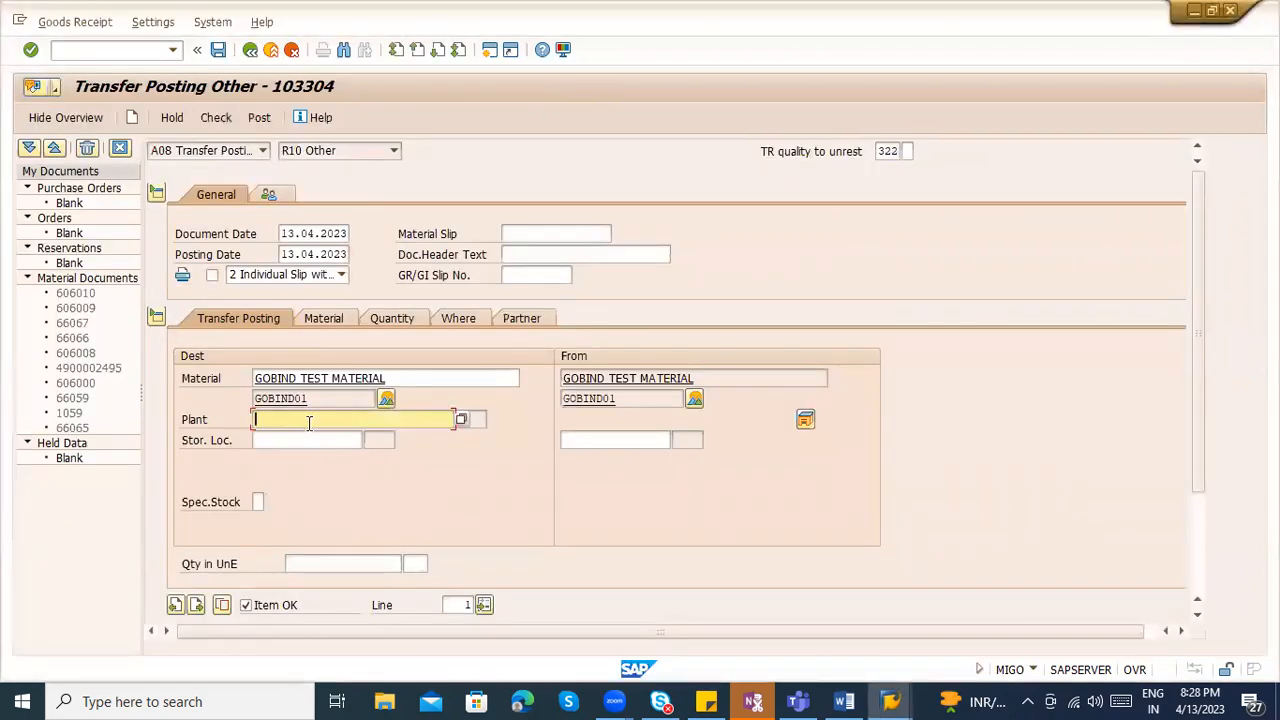
text(ZCON)
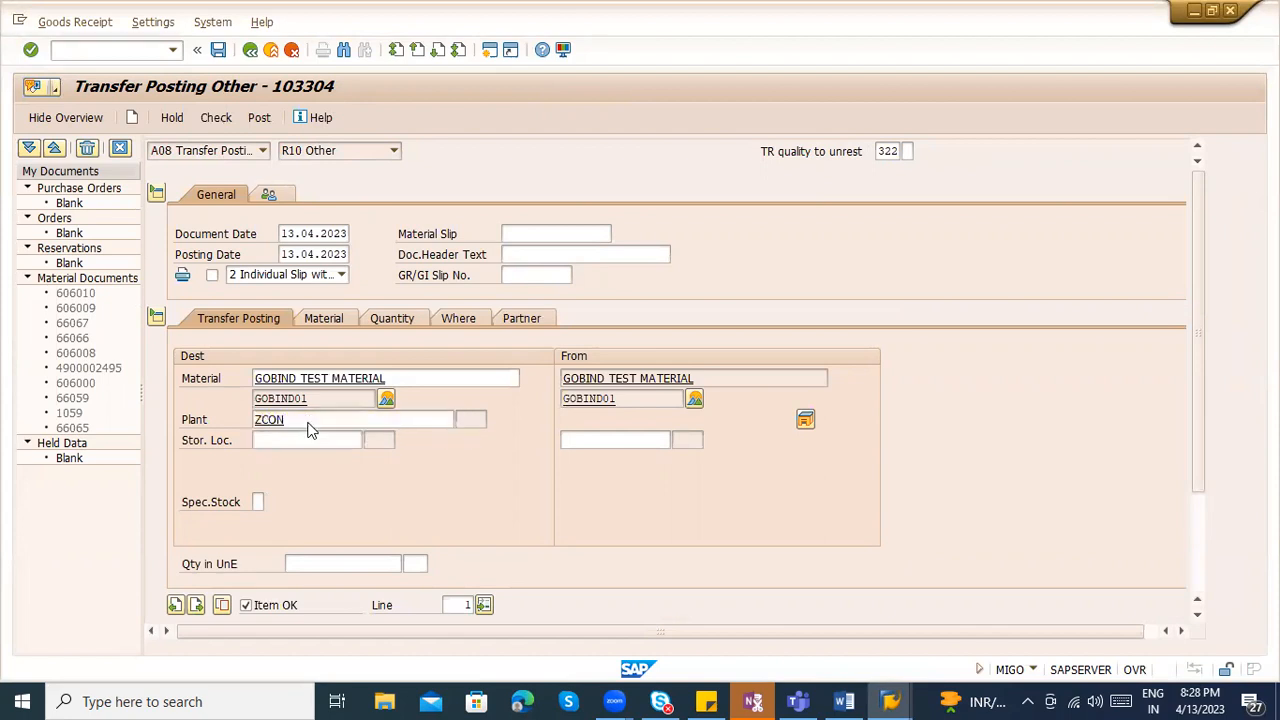
key(Return)
click(303, 445)
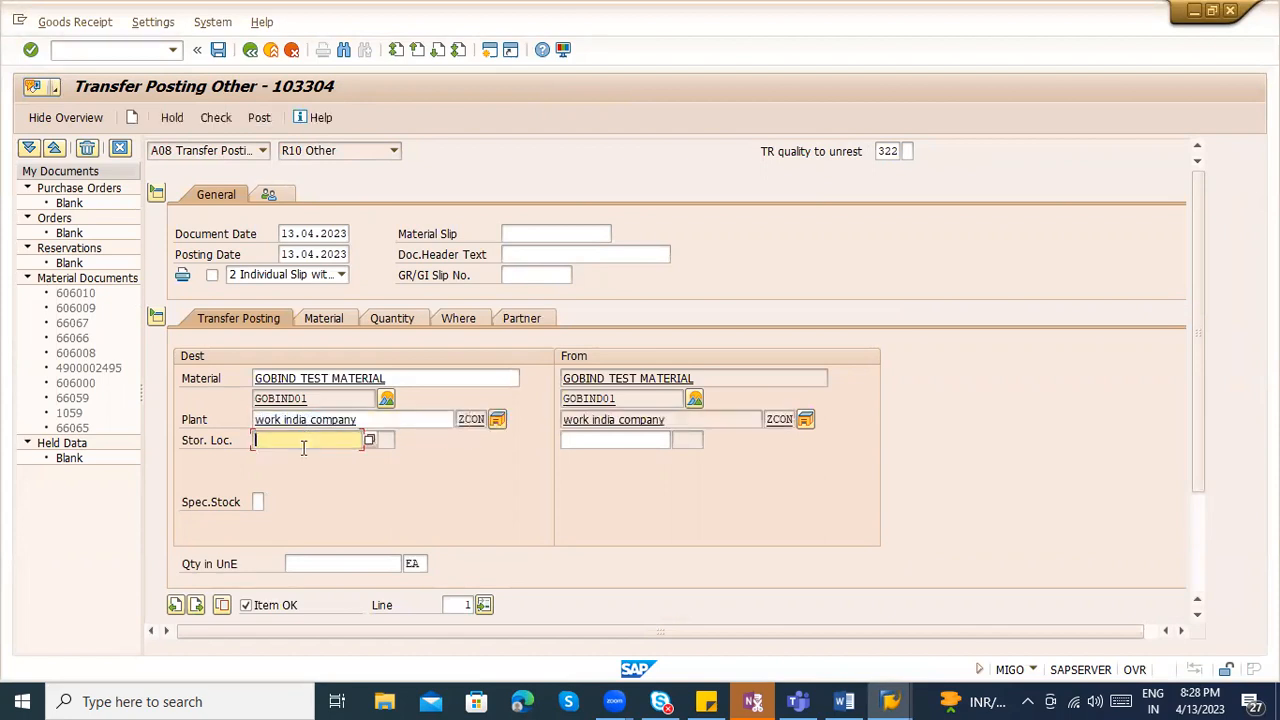
text(ZCON)
key(Return)
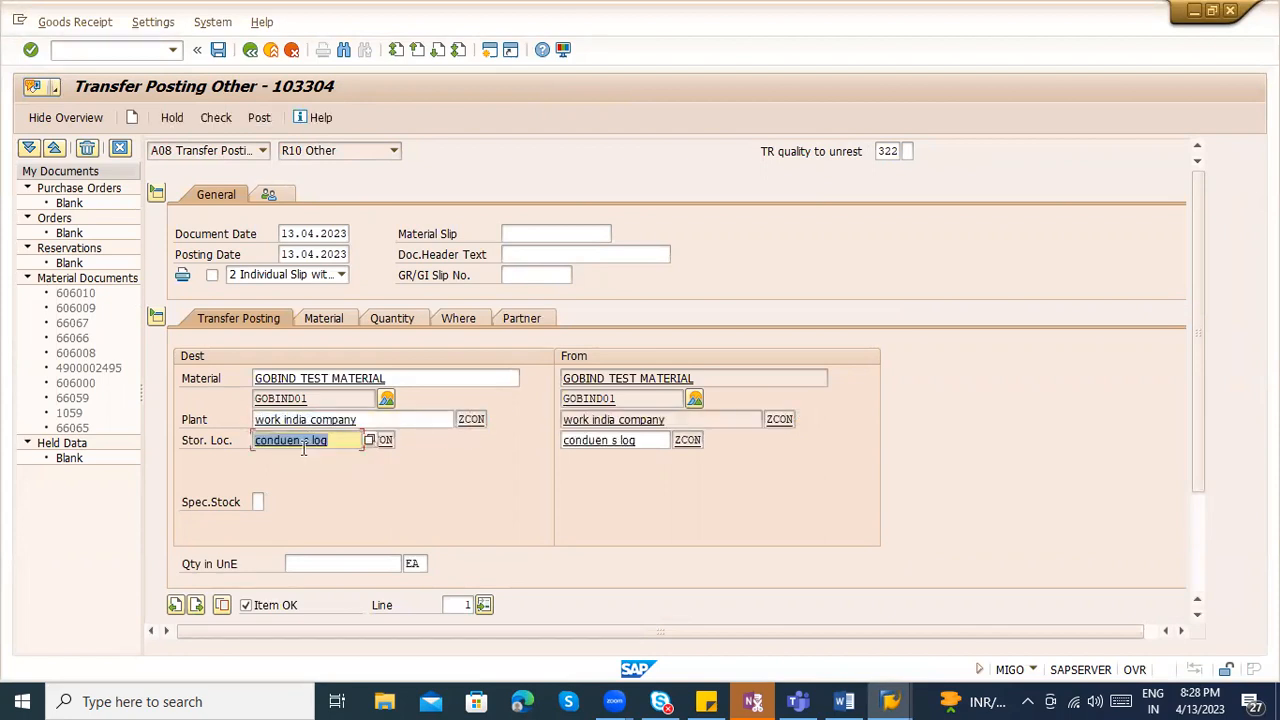
- Consult the stock overview, enter a transfer quantity of 171 EA and check the document
click(314, 564)
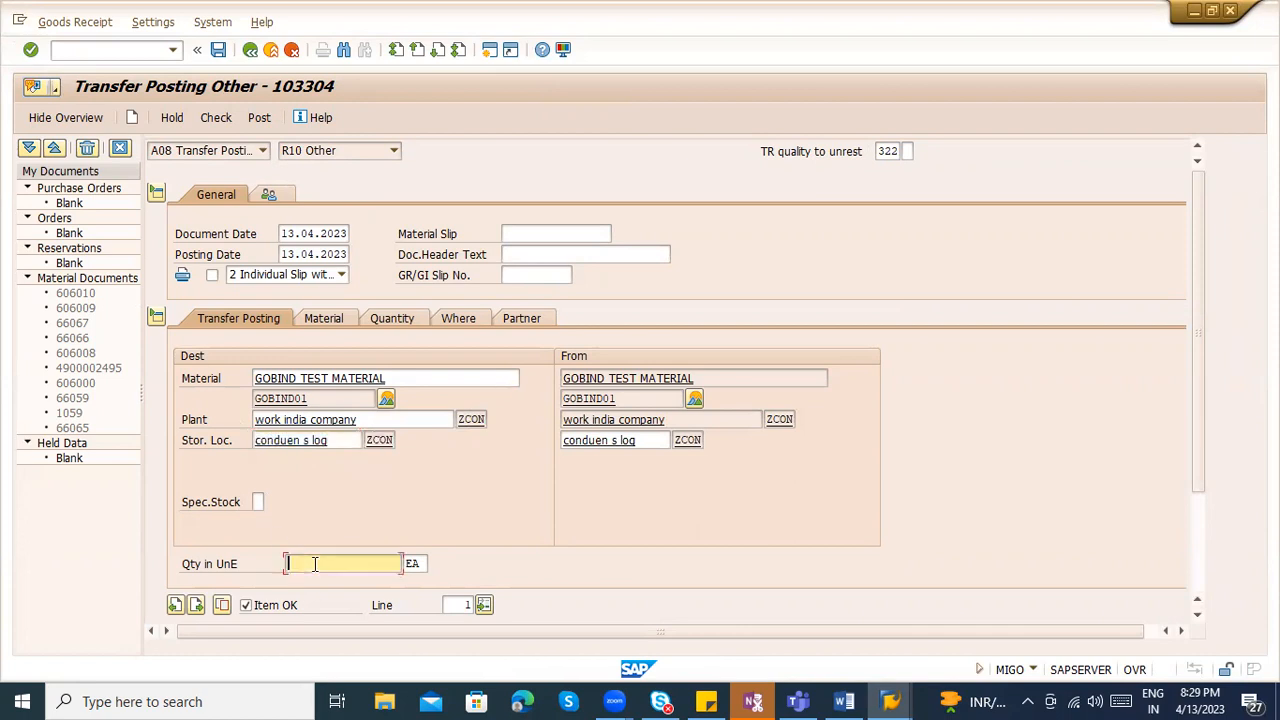
key(alt+Tab)
key(alt+Tab)
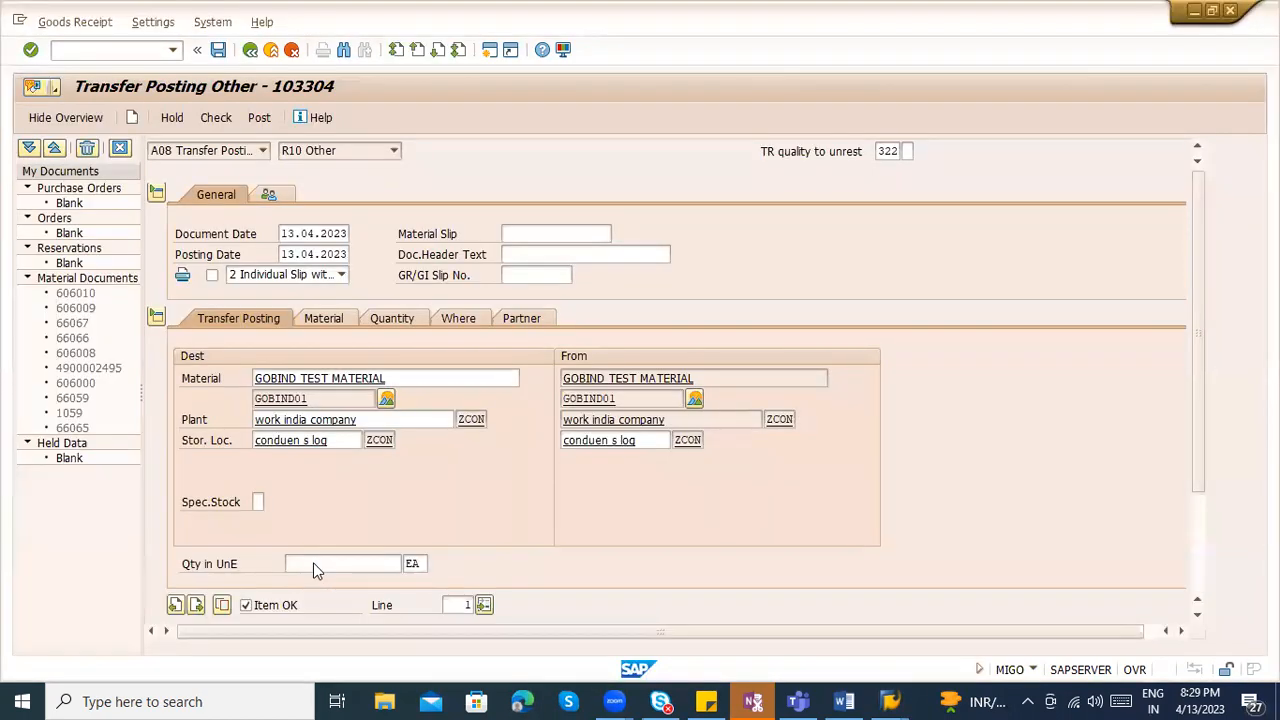
click(314, 566)
text(171)
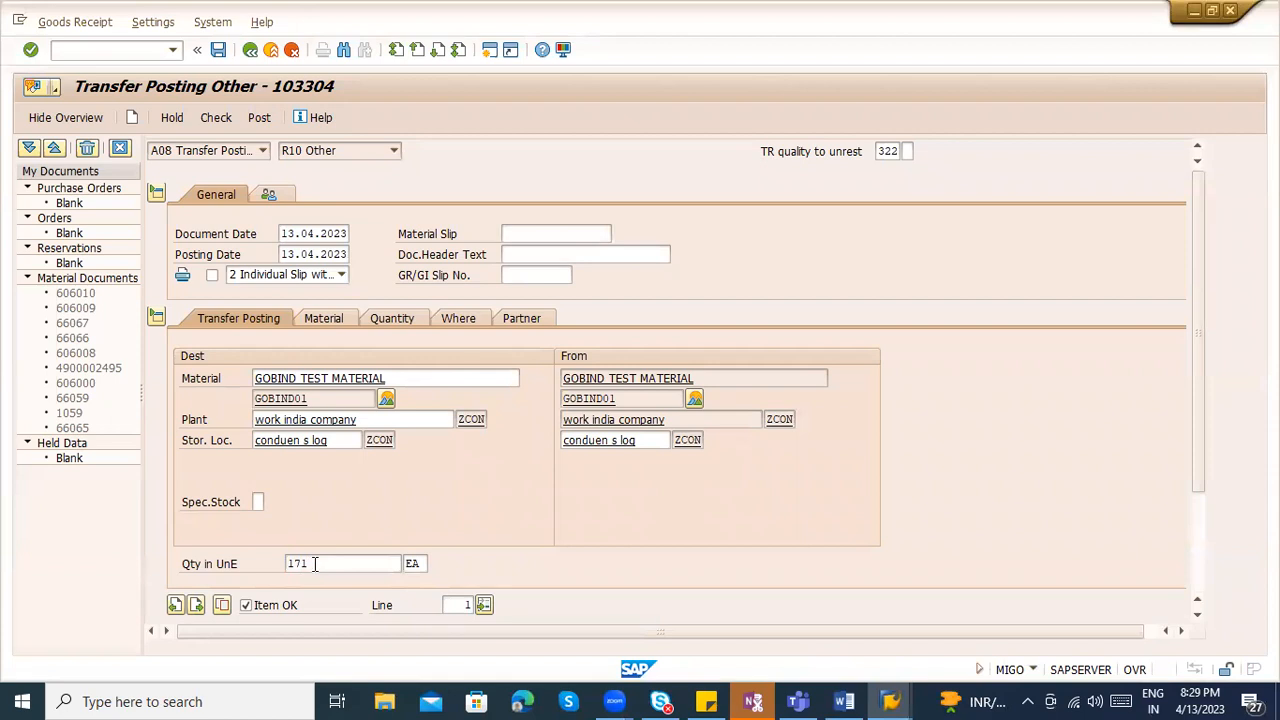
click(221, 126)
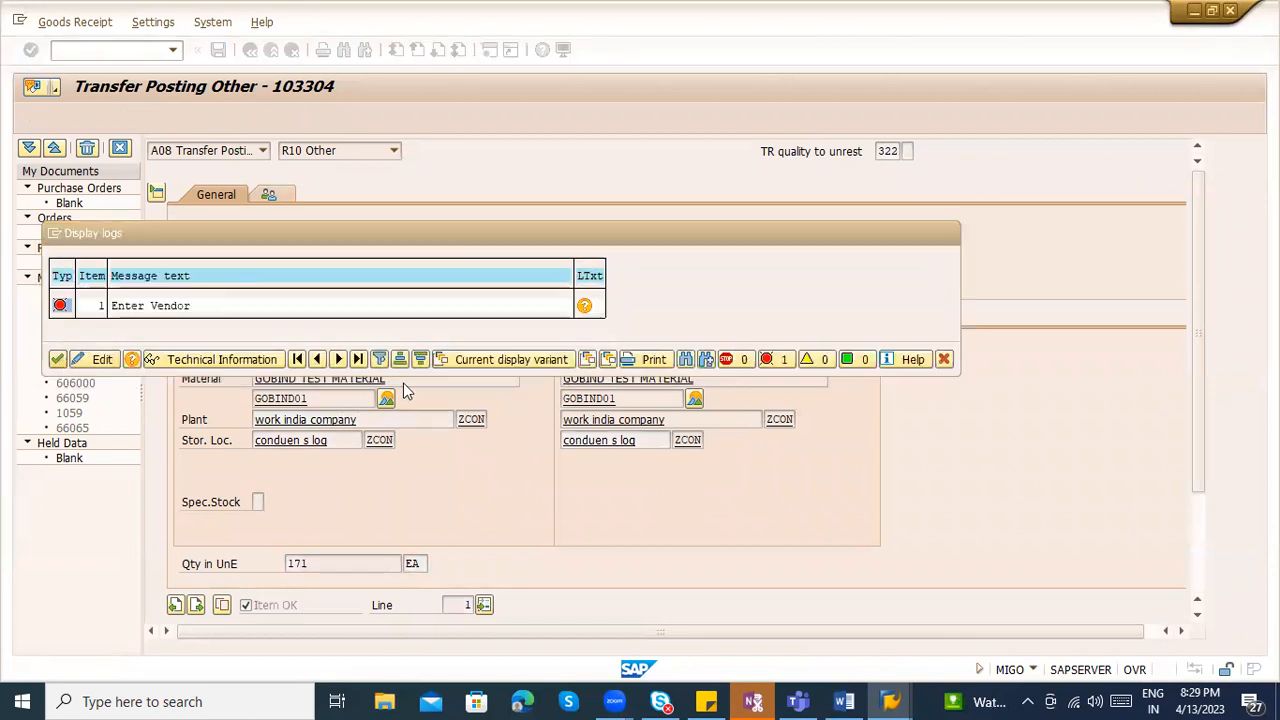
- Open the item's partner data and copy the vendor number from the vendor master display in another session
click(515, 319)
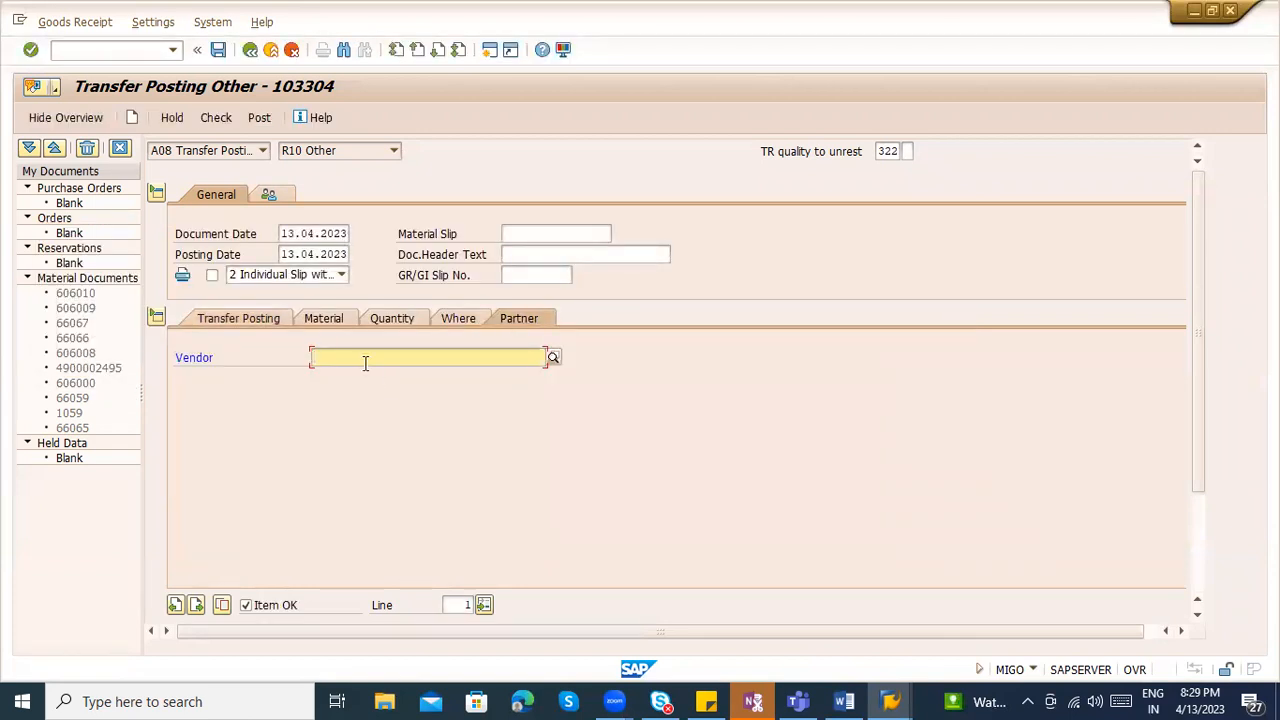
key(alt+Tab)
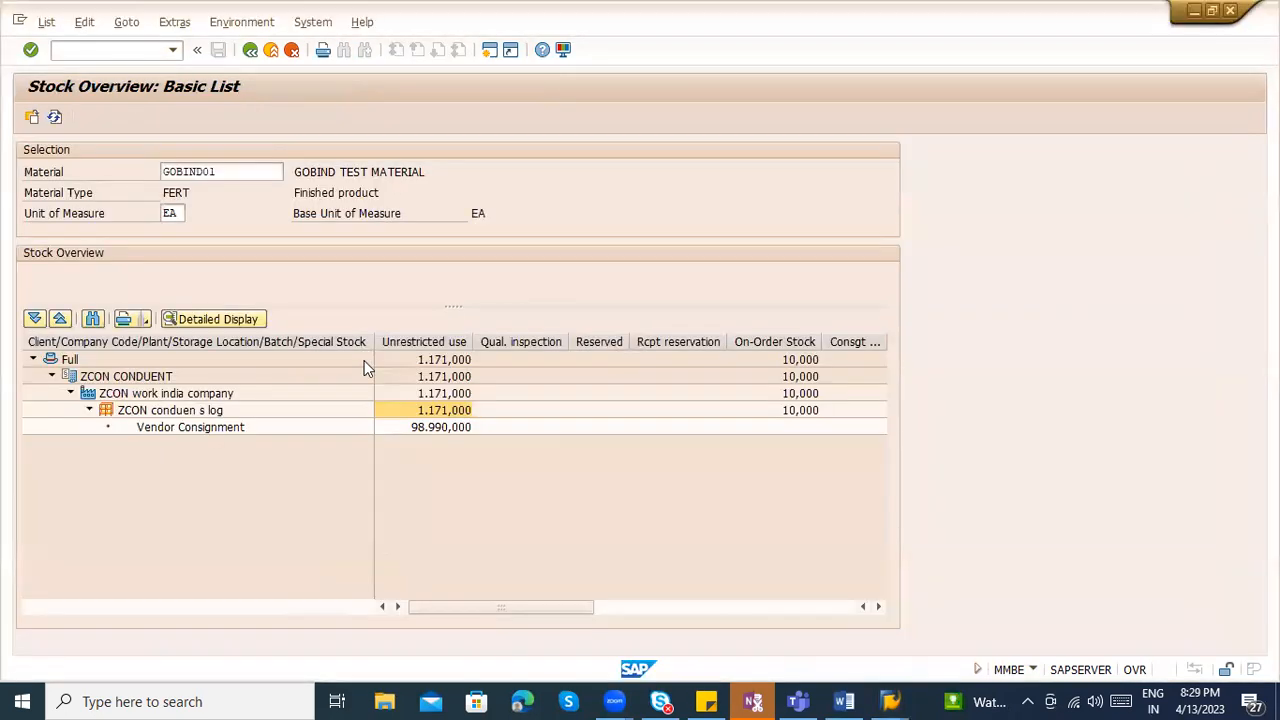
key(alt+Tab)
key(alt+Tab)
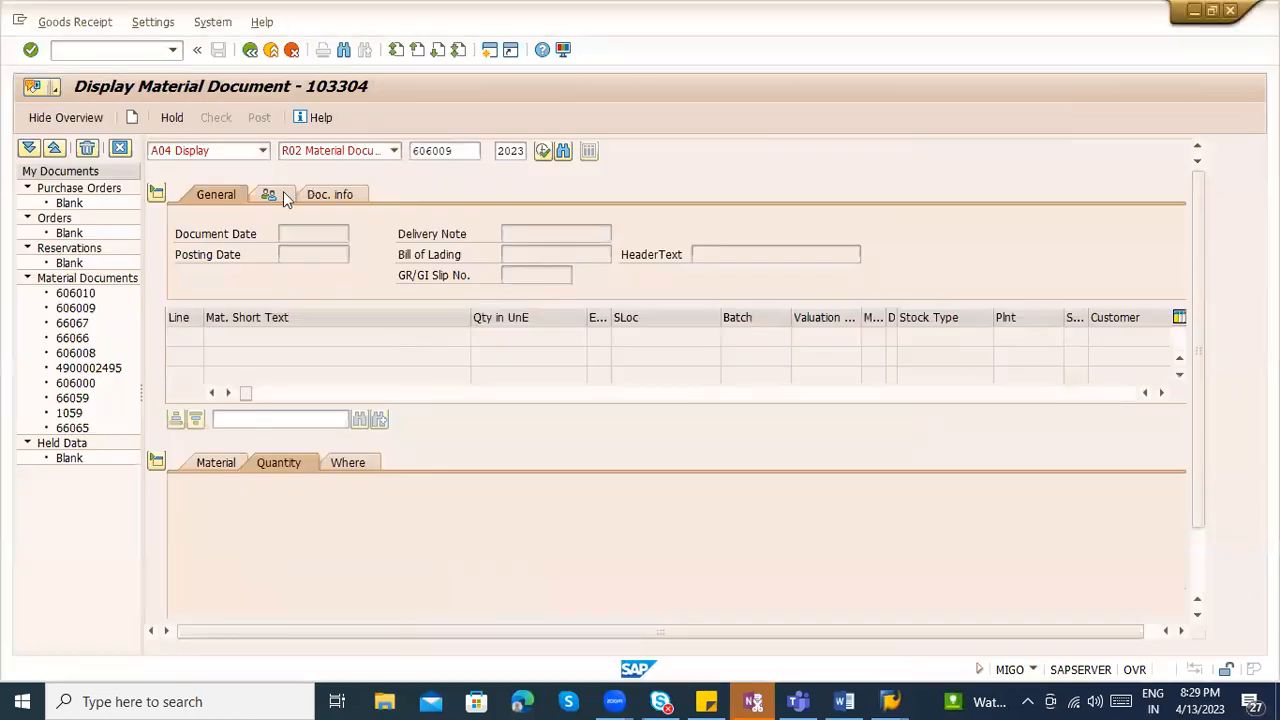
key(alt+Tab)
key(alt+Tab)
key(alt+Tab)
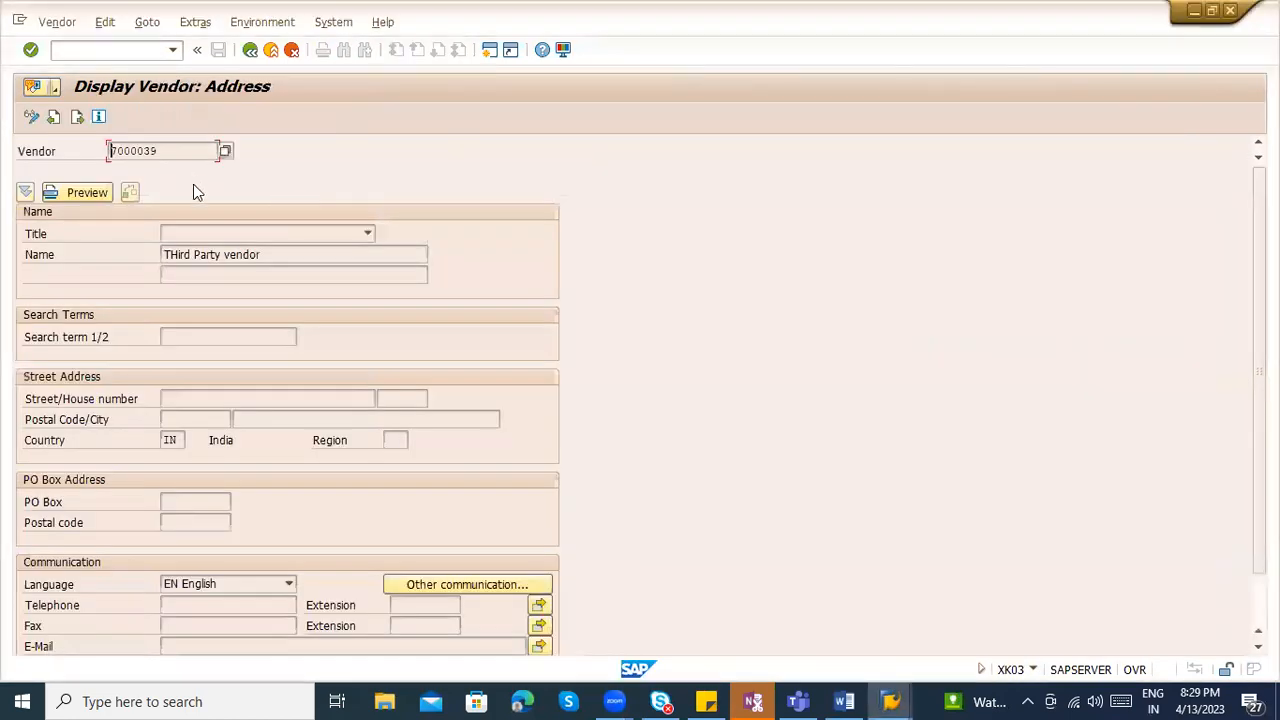
drag(172, 150, 95, 147)
key(alt+Tab)
key(alt+Tab)
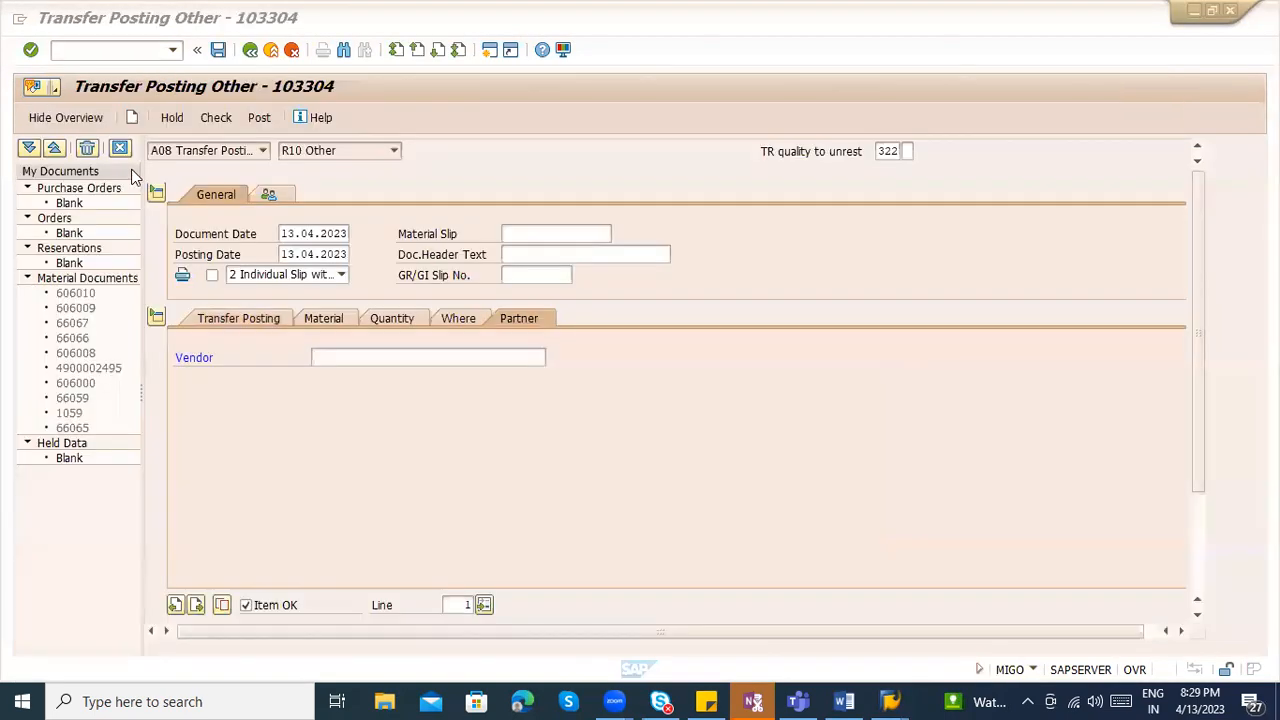
- Enter the copied vendor number as the item's partner vendor, then check and post the transfer posting
click(323, 364)
text(7000039)
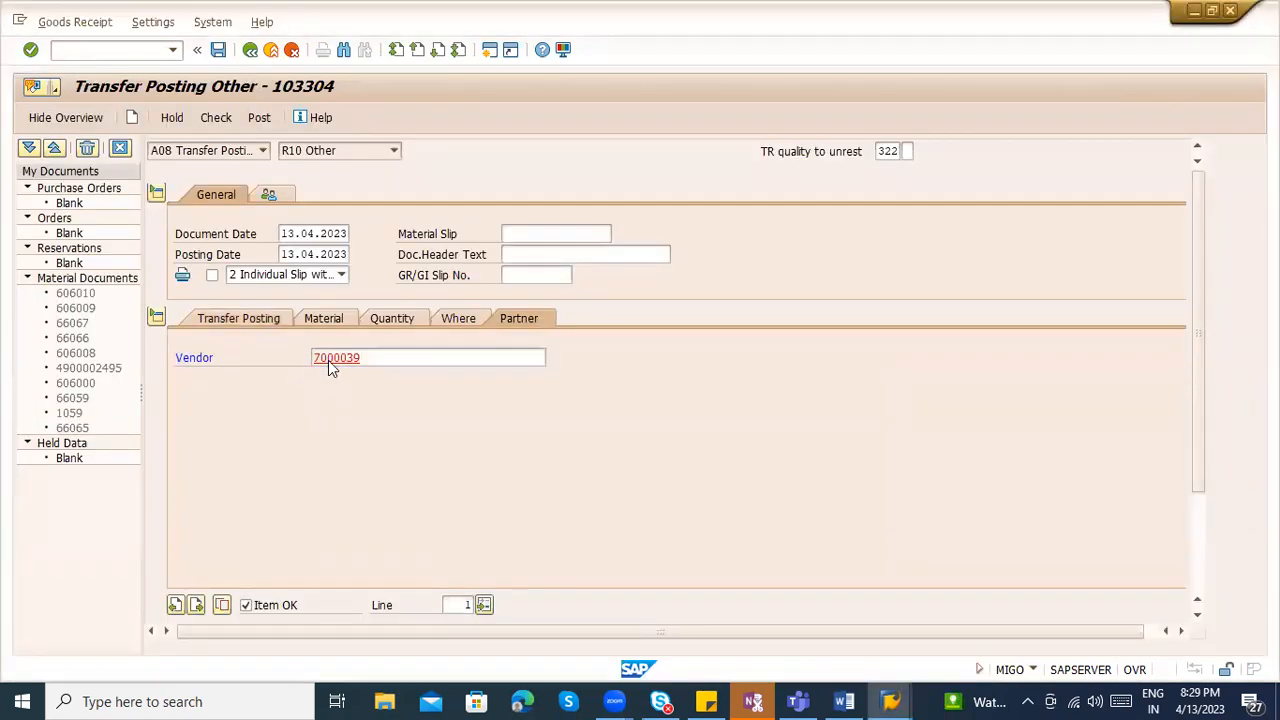
key(Return)
click(215, 118)
click(259, 118)
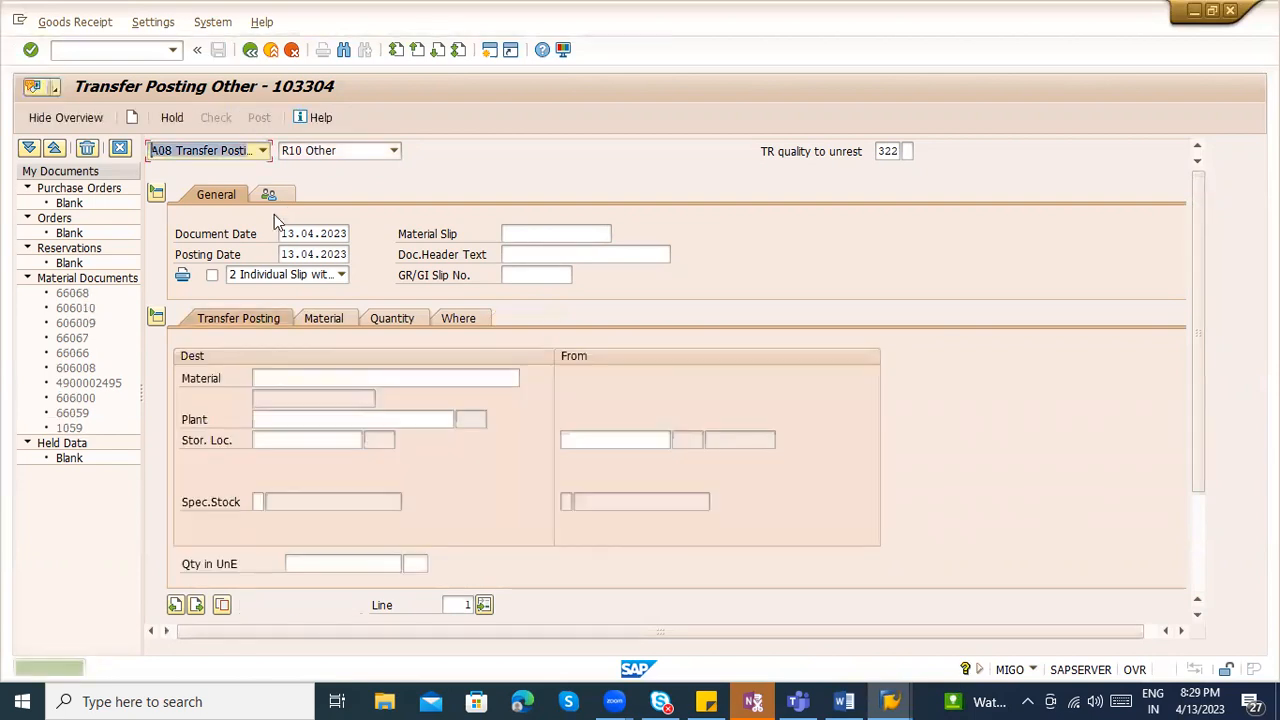
- Display the posted material document with action A04 and look up its FI documents from the document information
click(225, 152)
click(208, 208)
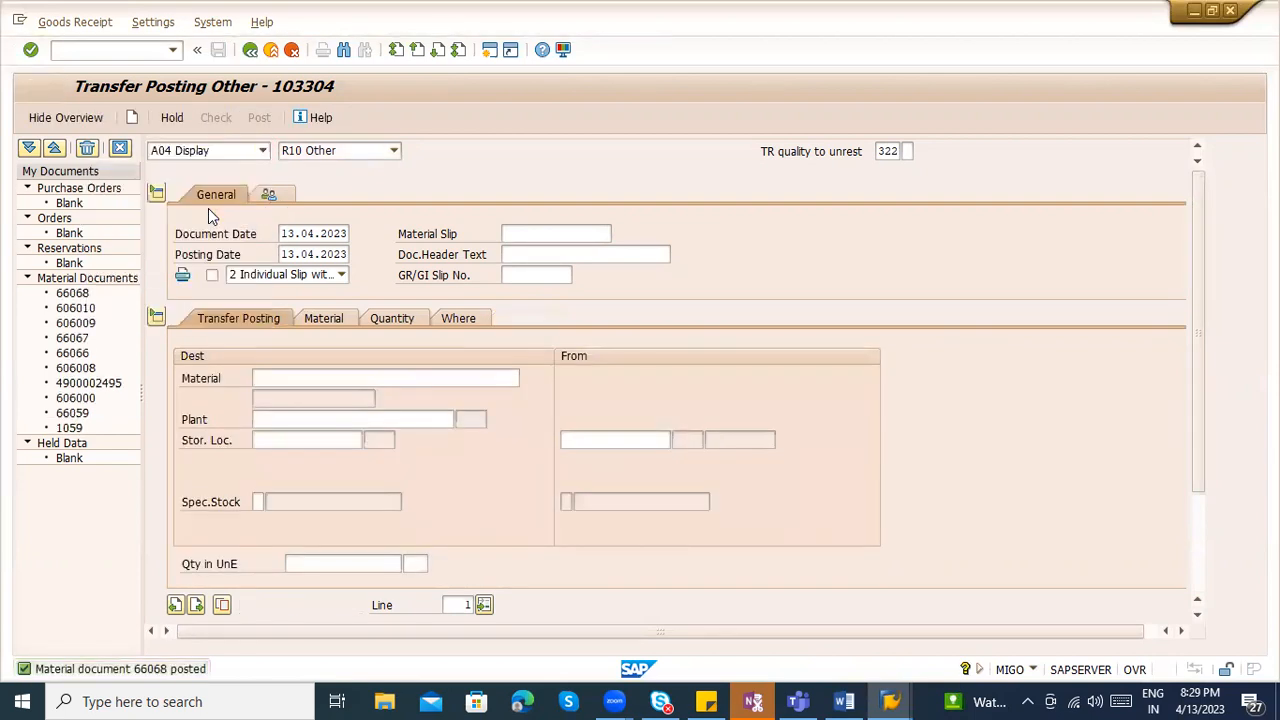
key(Return)
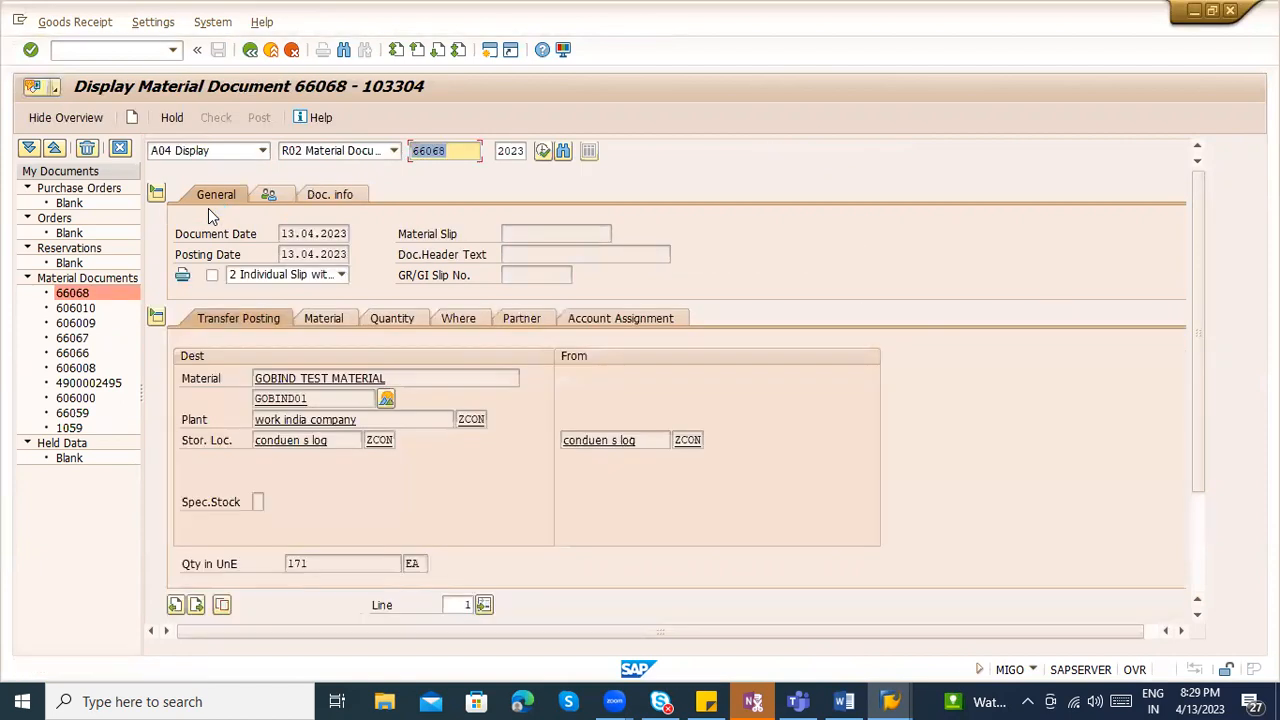
key(F10)
click(323, 200)
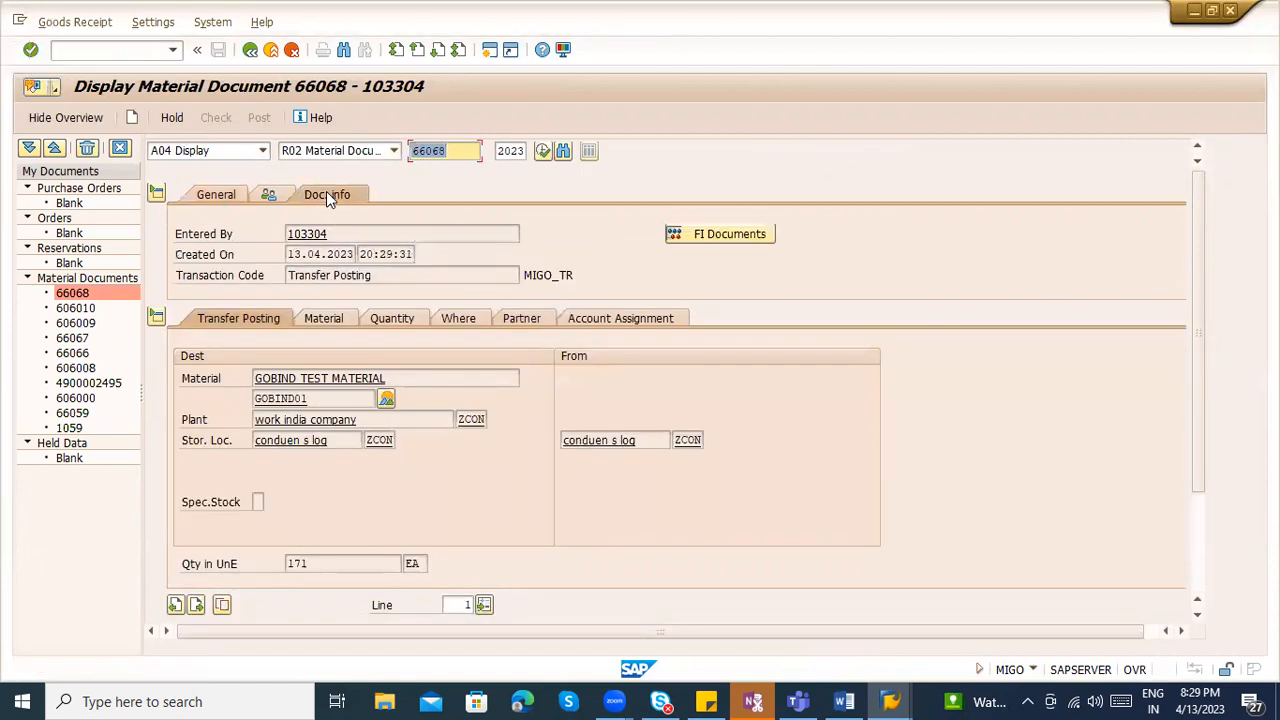
click(708, 236)
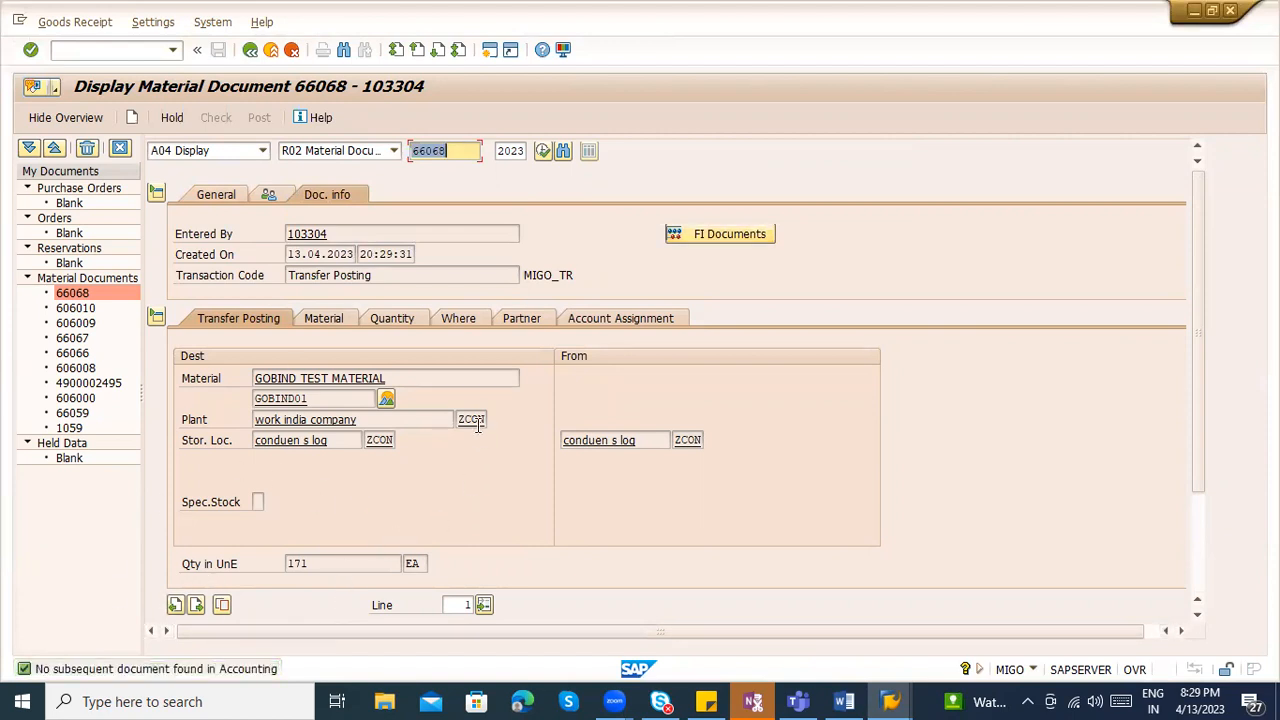
- Refresh the stock overview of GOBIND01 and examine the storage location's quality inspection stock
key(alt+Tab)
key(alt+Tab)
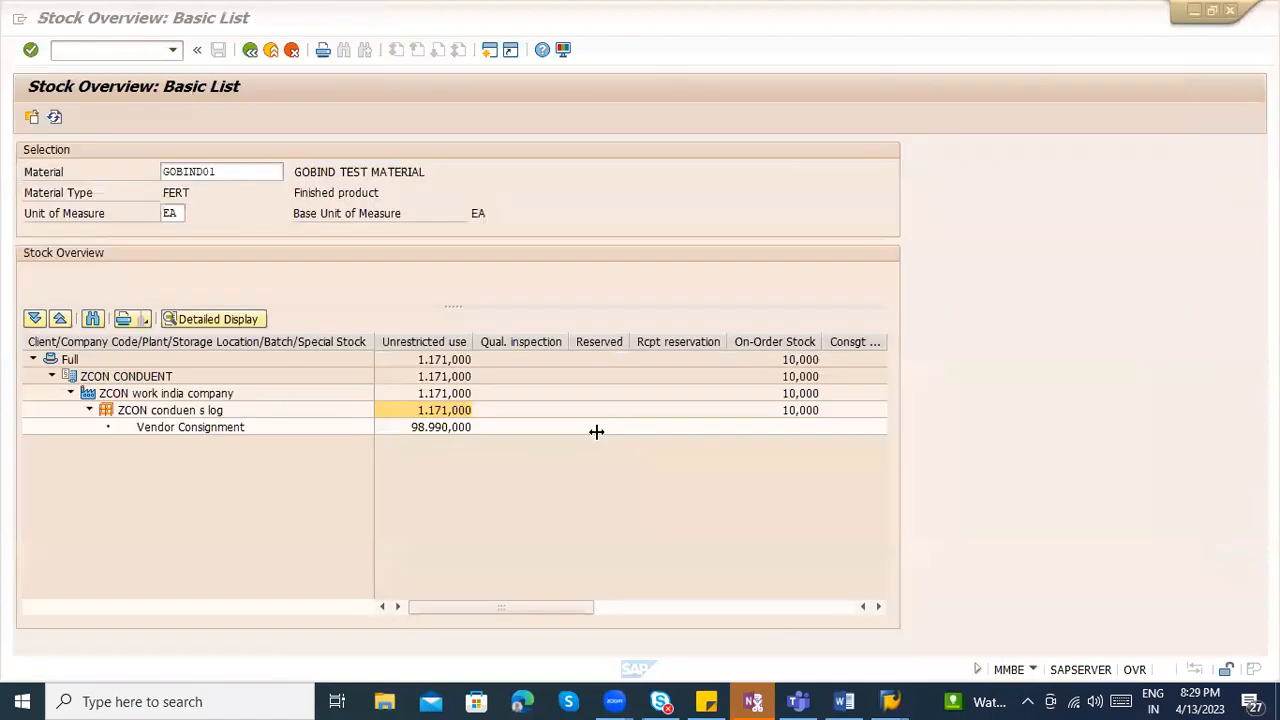
click(55, 117)
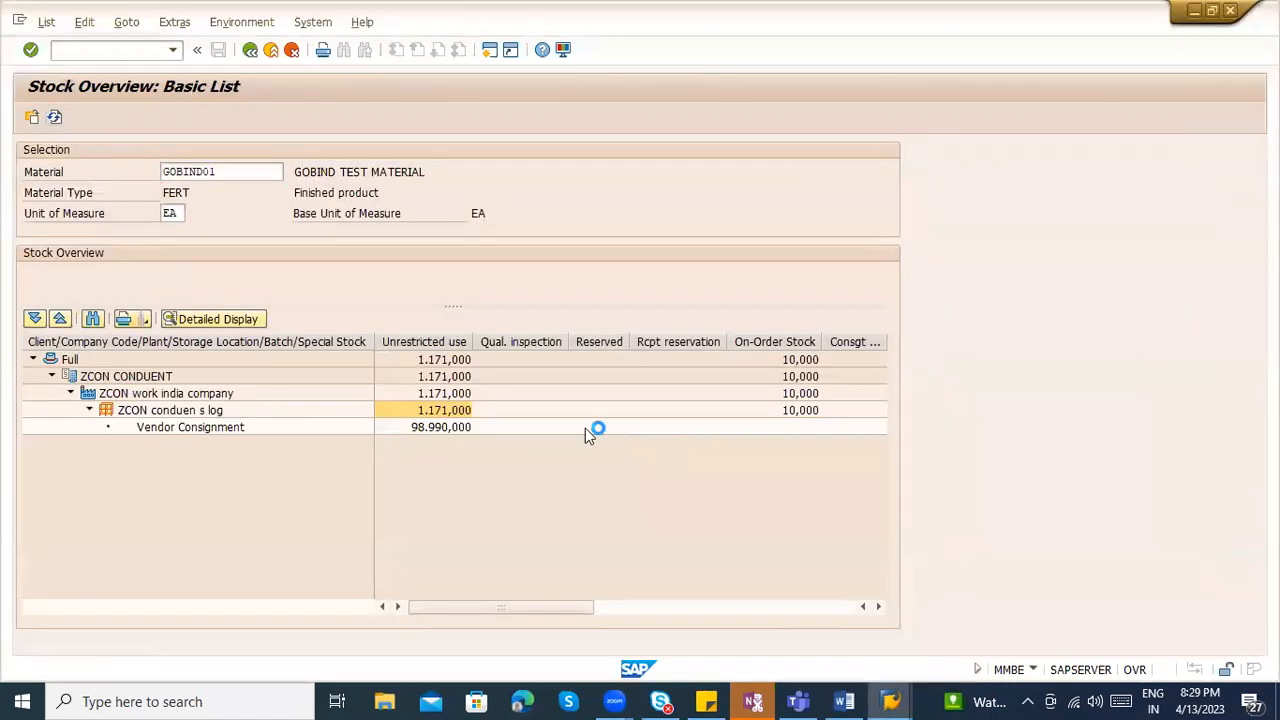
click(545, 410)
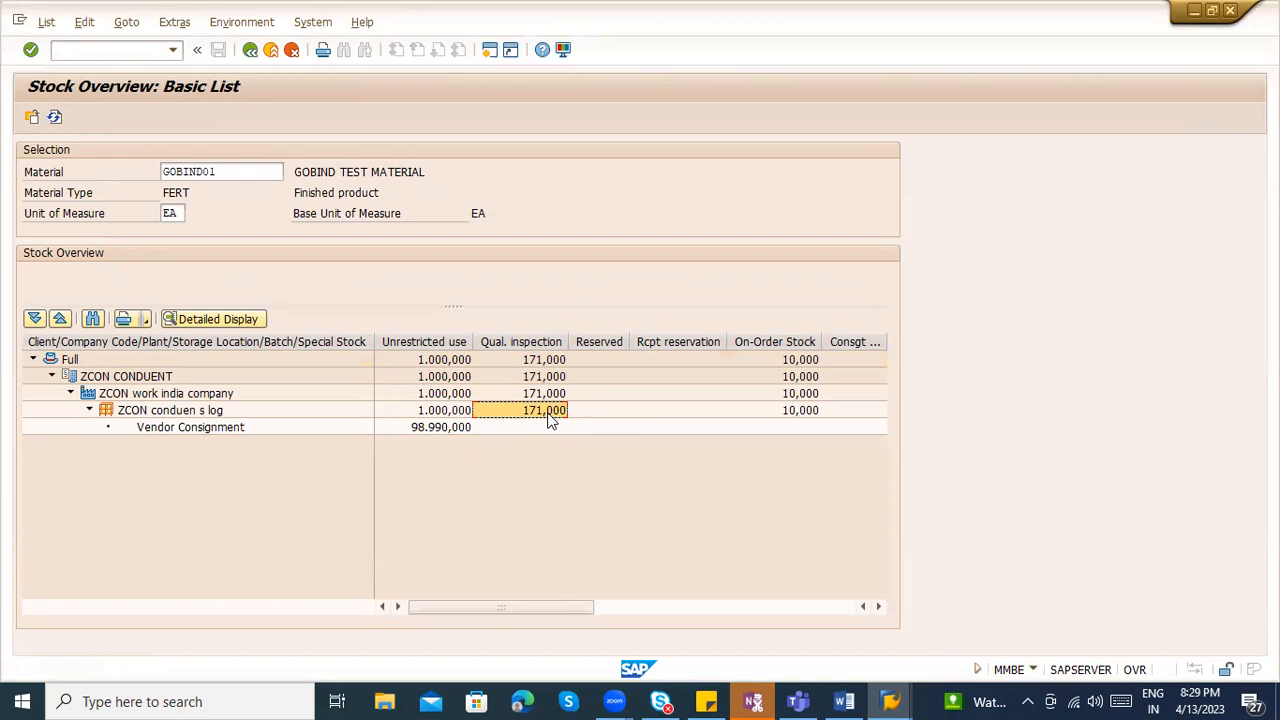
- Return to MIGO and set its action to Return Delivery against a material document
key(alt+Tab)
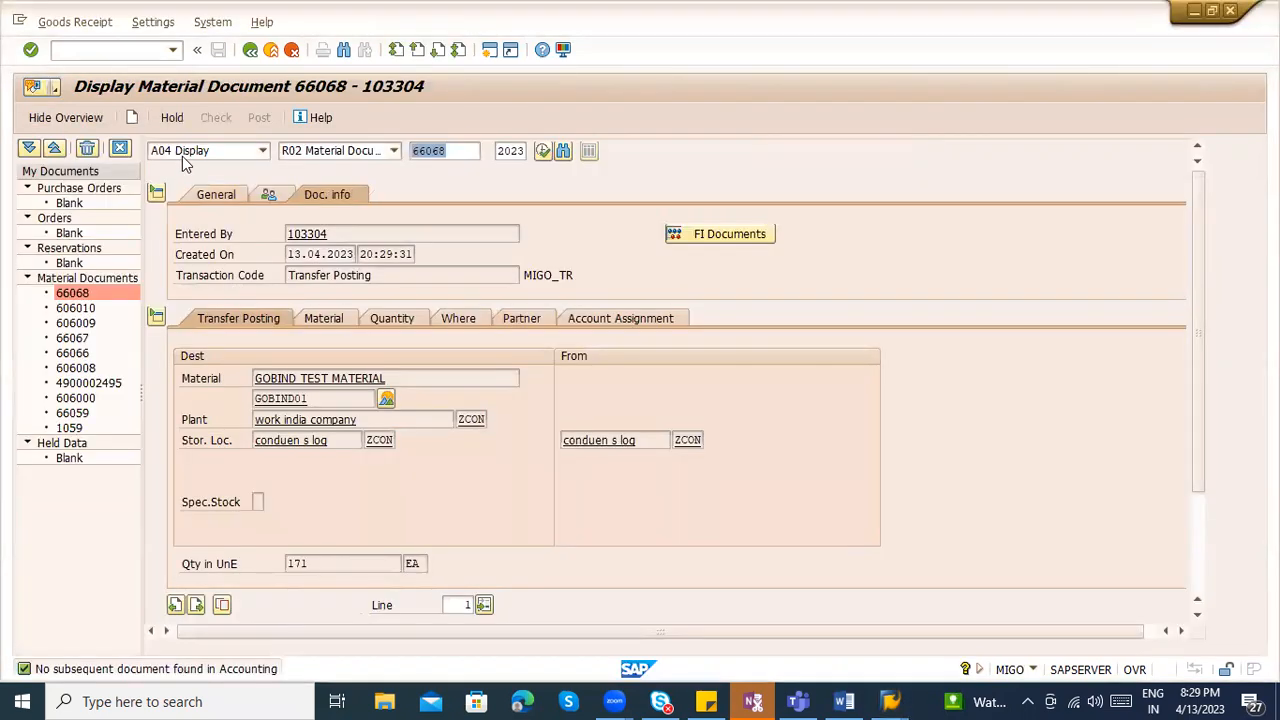
click(184, 153)
click(170, 184)
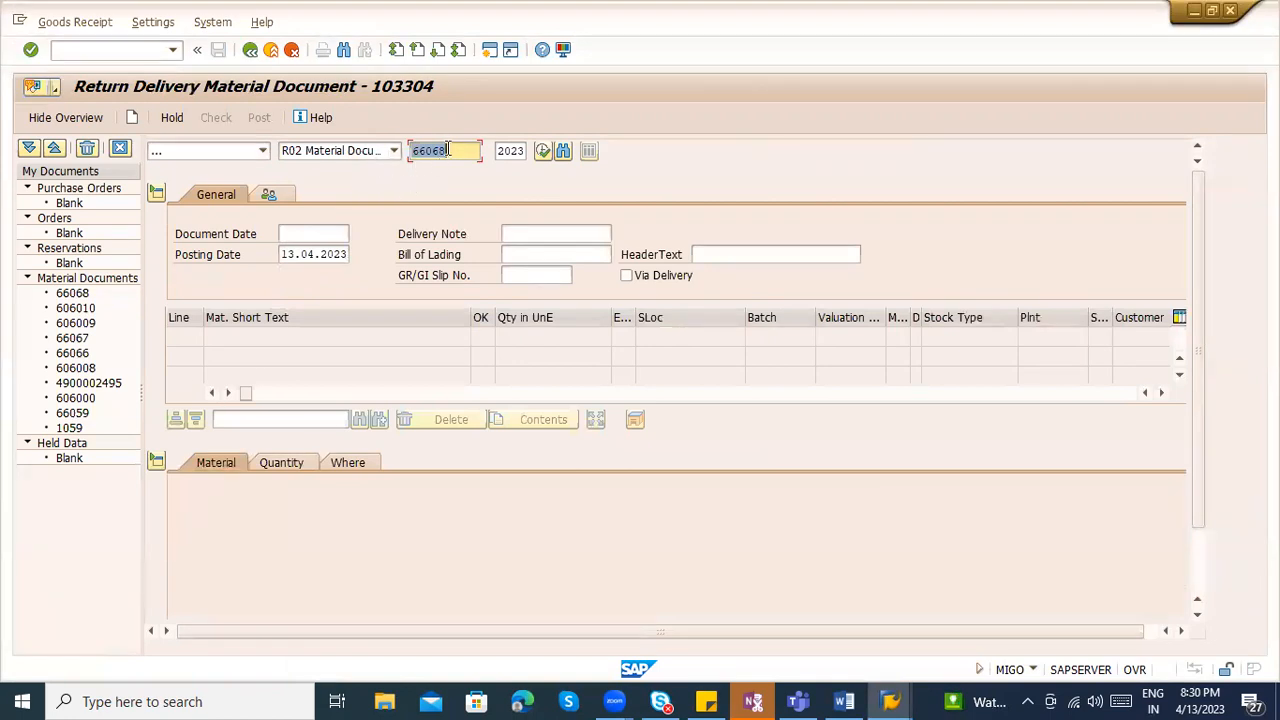
- In the other MIGO session, display material document 606009 and examine the item's movement type and storage location
click(451, 151)
key(alt+Tab)
key(alt+Tab)
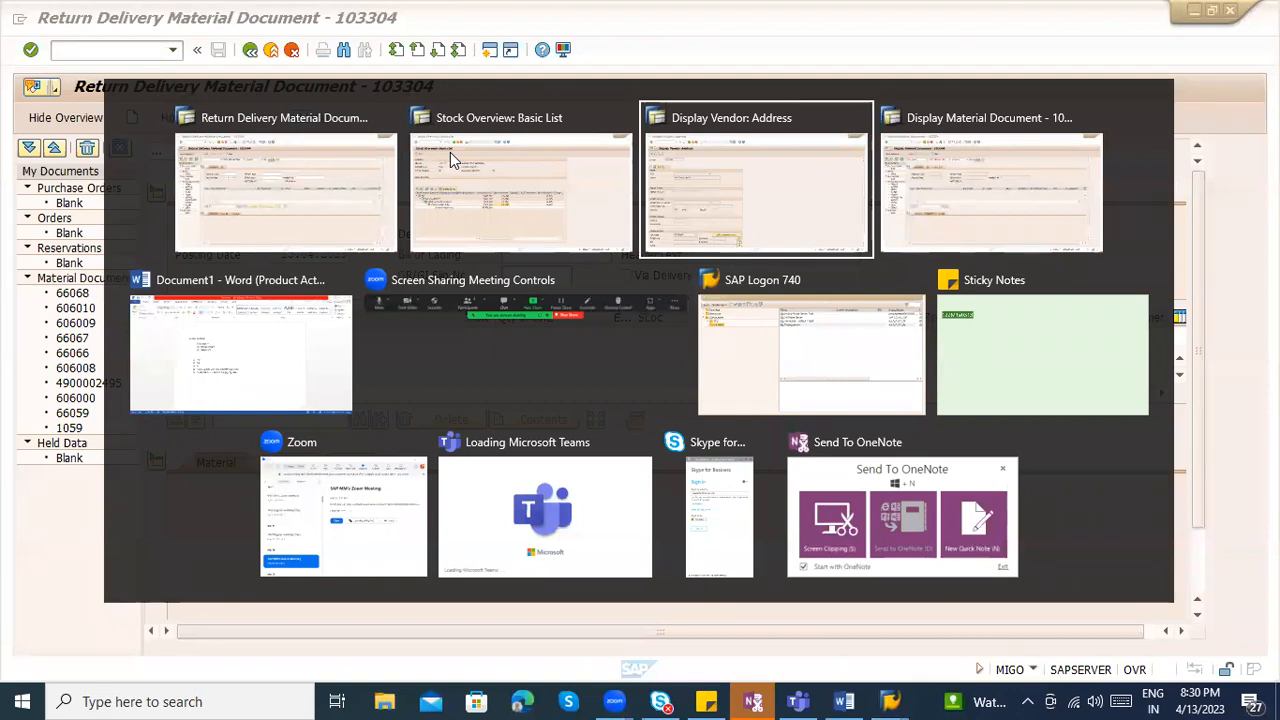
key(alt+Tab)
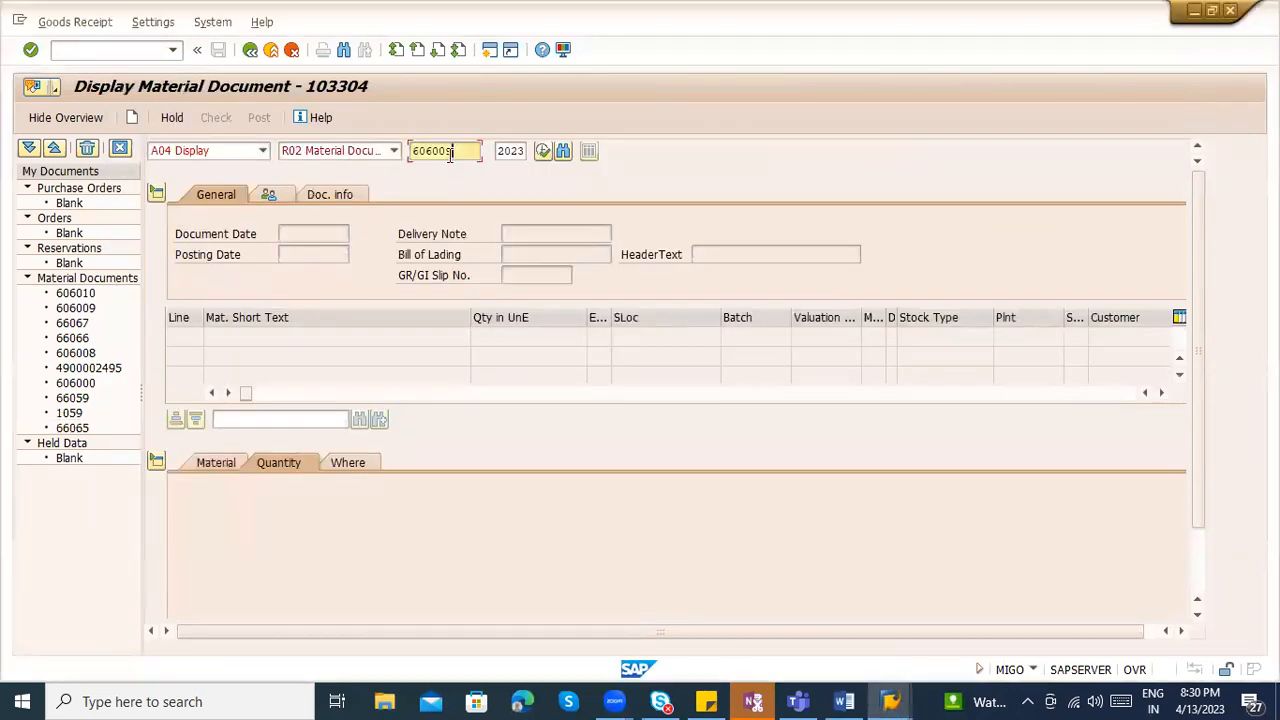
key(alt+Tab)
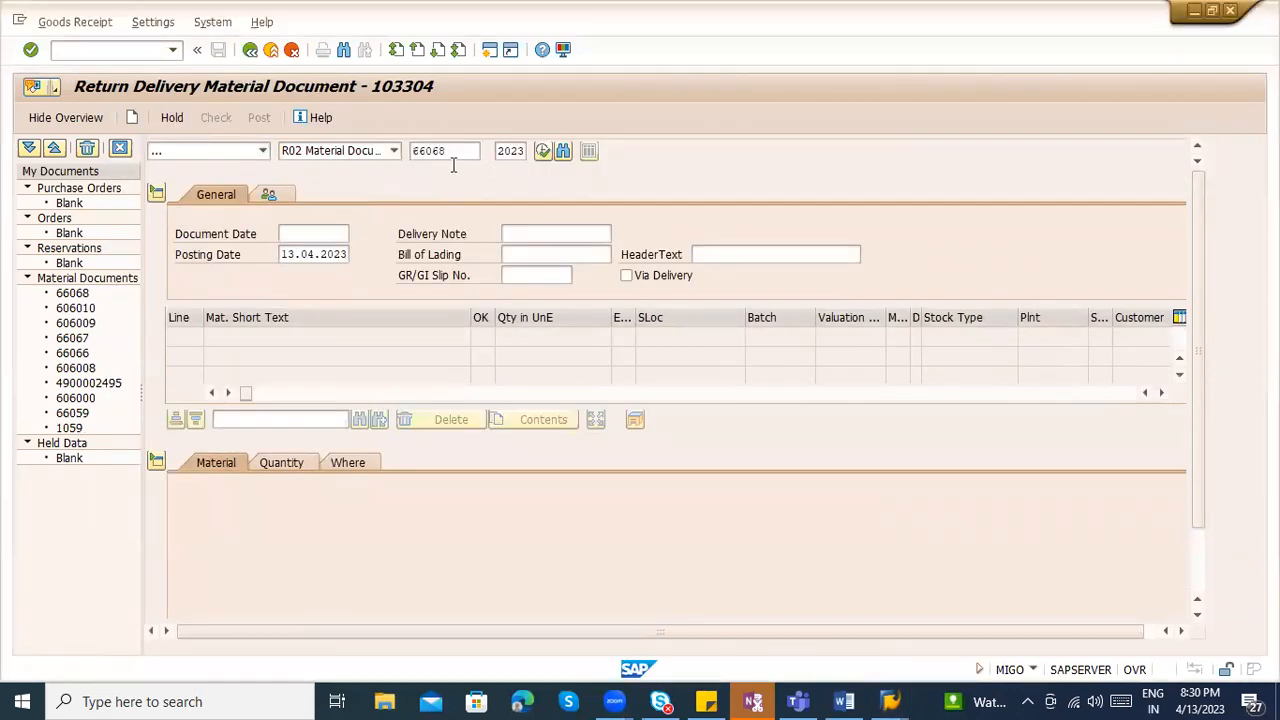
key(alt+Tab)
drag(458, 152, 409, 147)
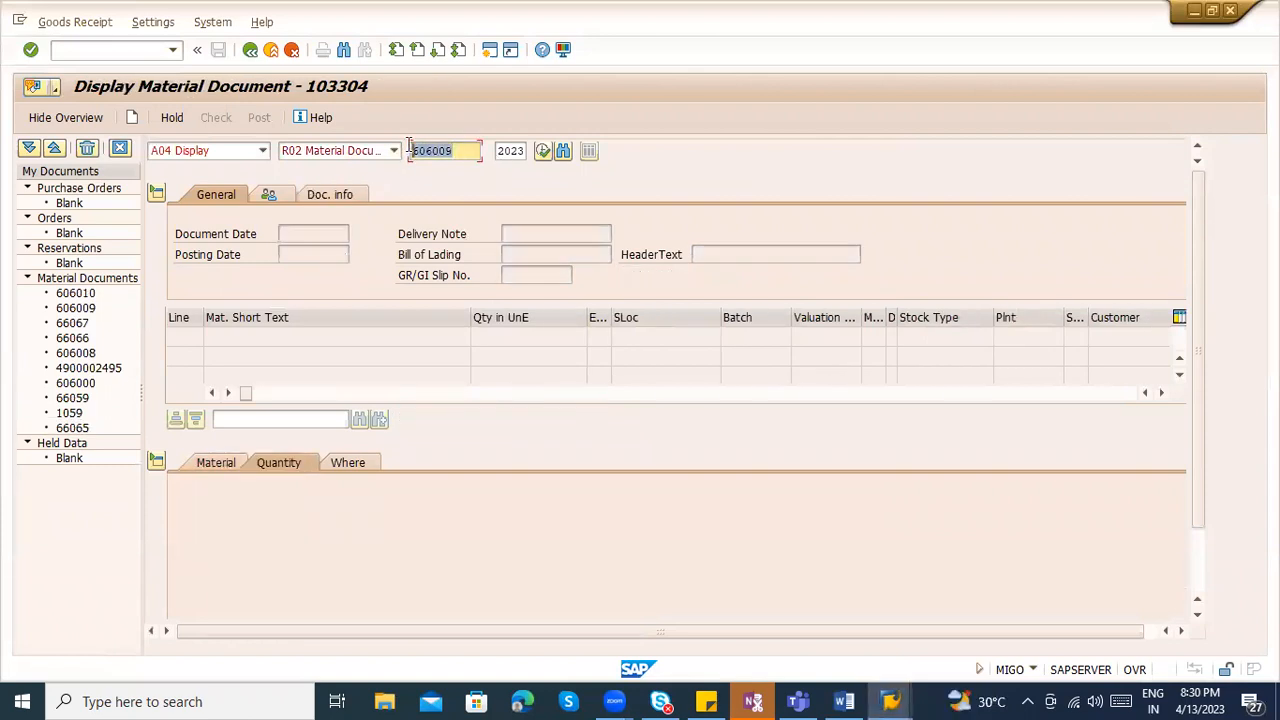
key(alt+Tab)
key(alt+Tab)
click(457, 151)
key(Return)
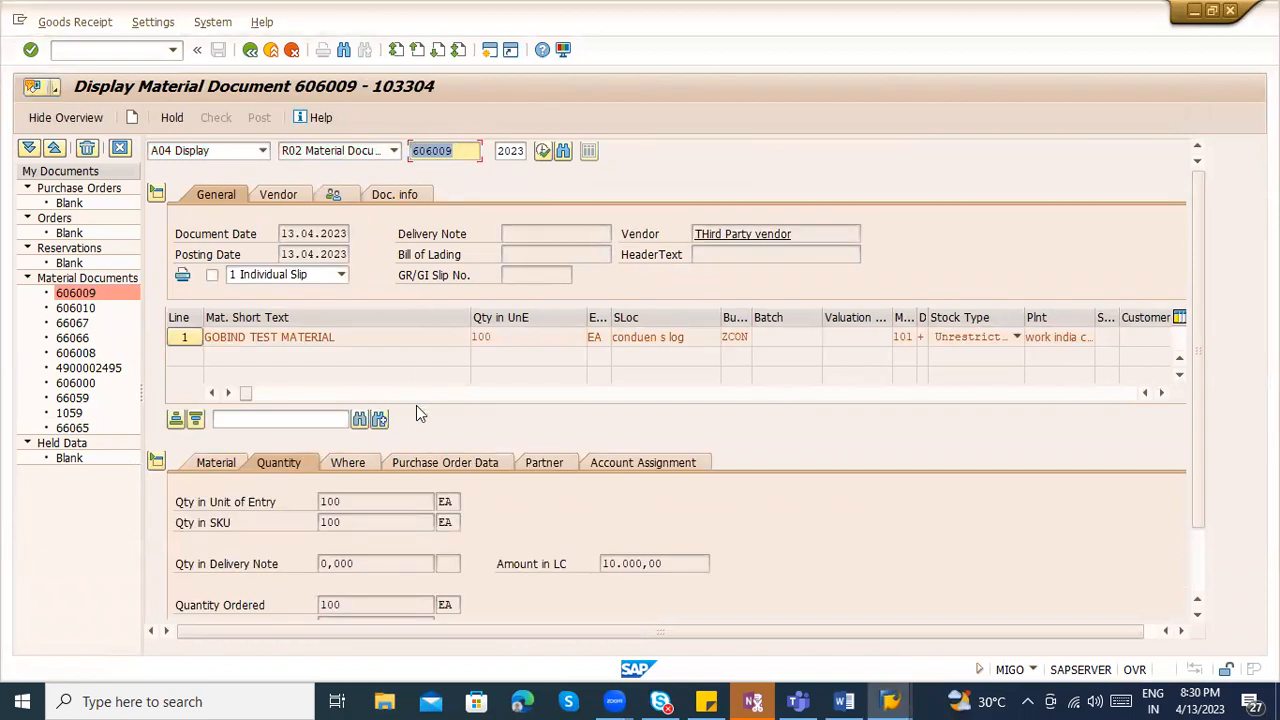
click(367, 462)
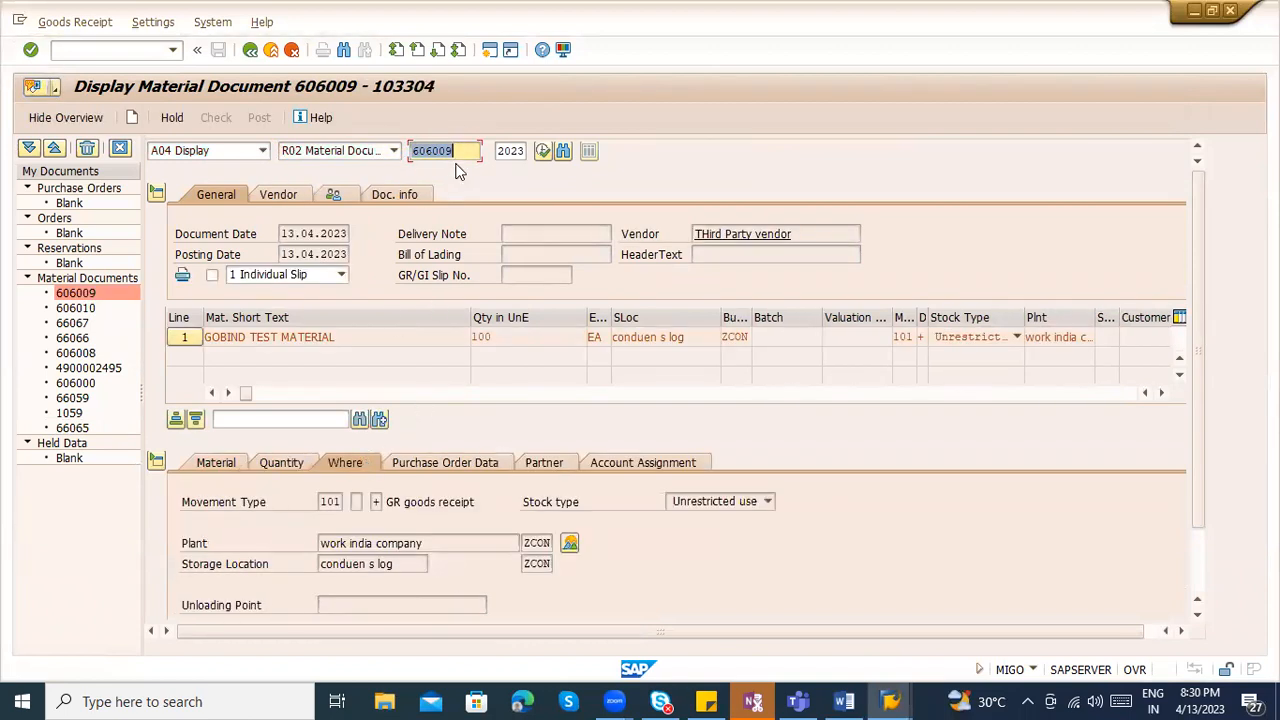
click(411, 149)
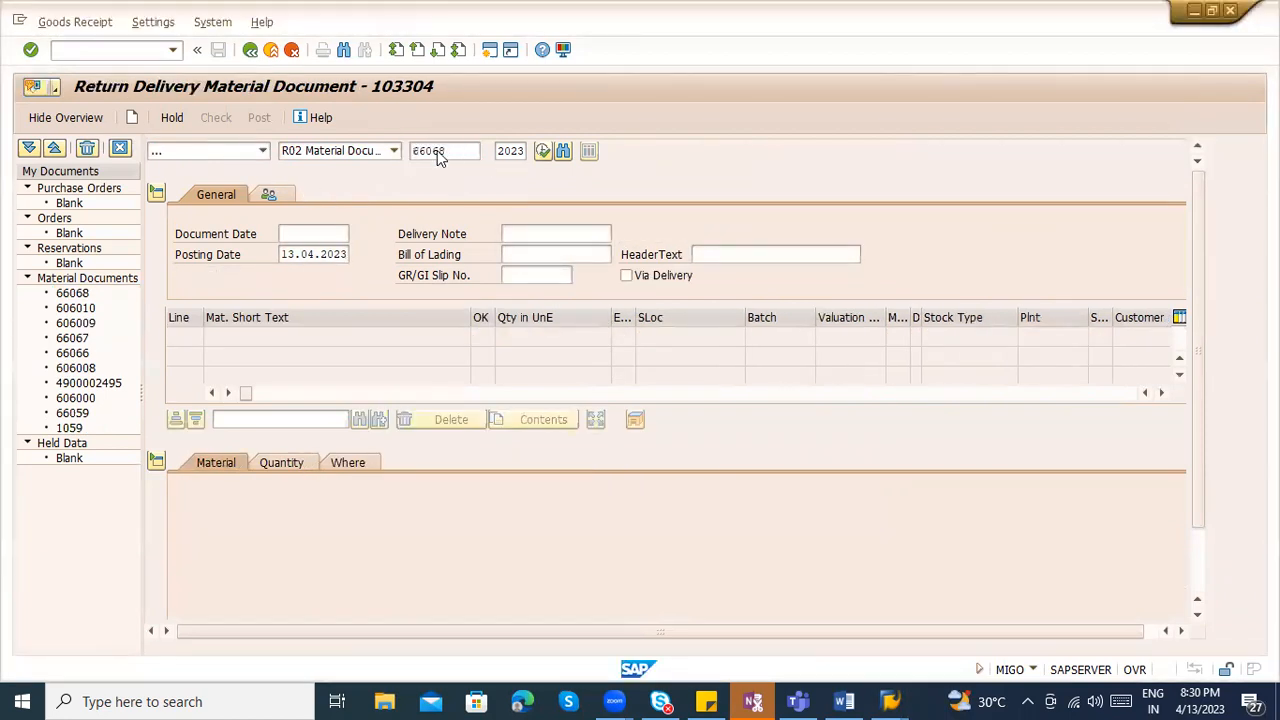
- In the return delivery session, set the empty action to A02 Return Delivery
click(260, 154)
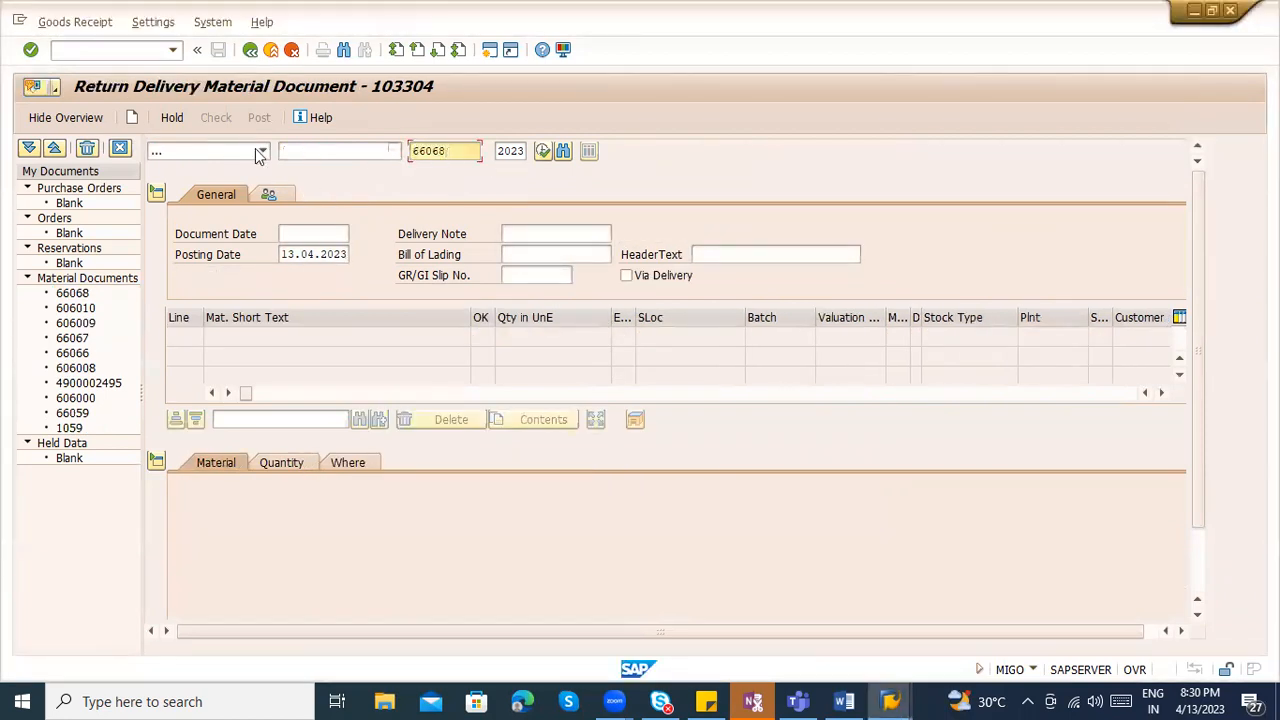
click(242, 154)
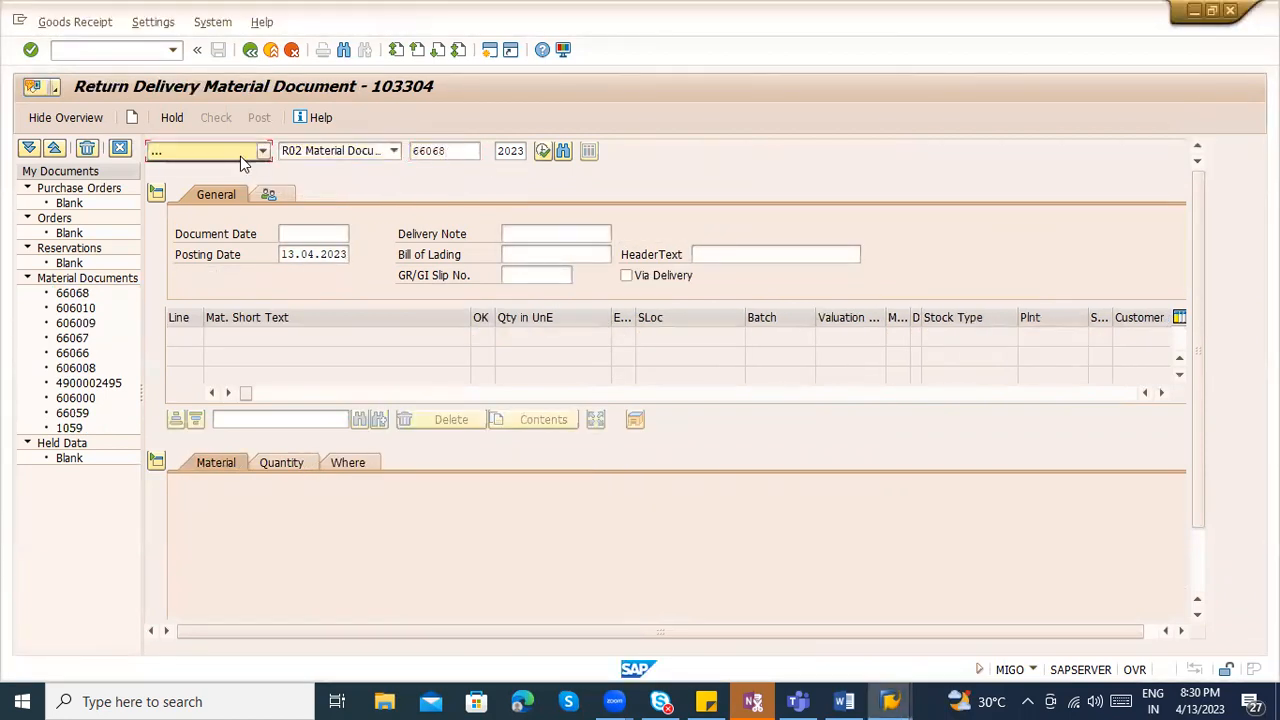
click(131, 58)
click(155, 151)
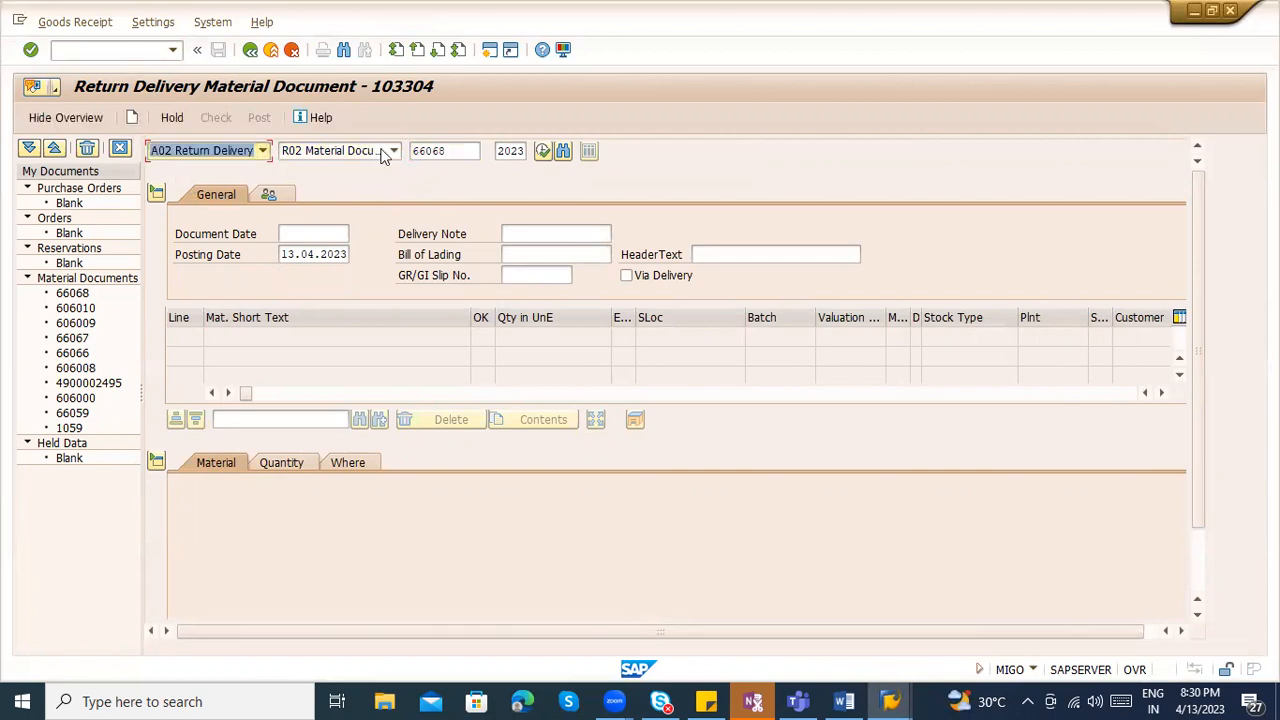
- Load material document 606009 as the return's reference and mark its GOBIND TEST MATERIAL item as OK
click(451, 151)
key(BackSpace)
key(BackSpace)
key(BackSpace)
key(BackSpace)
key(BackSpace)
text(606009)
key(Return)
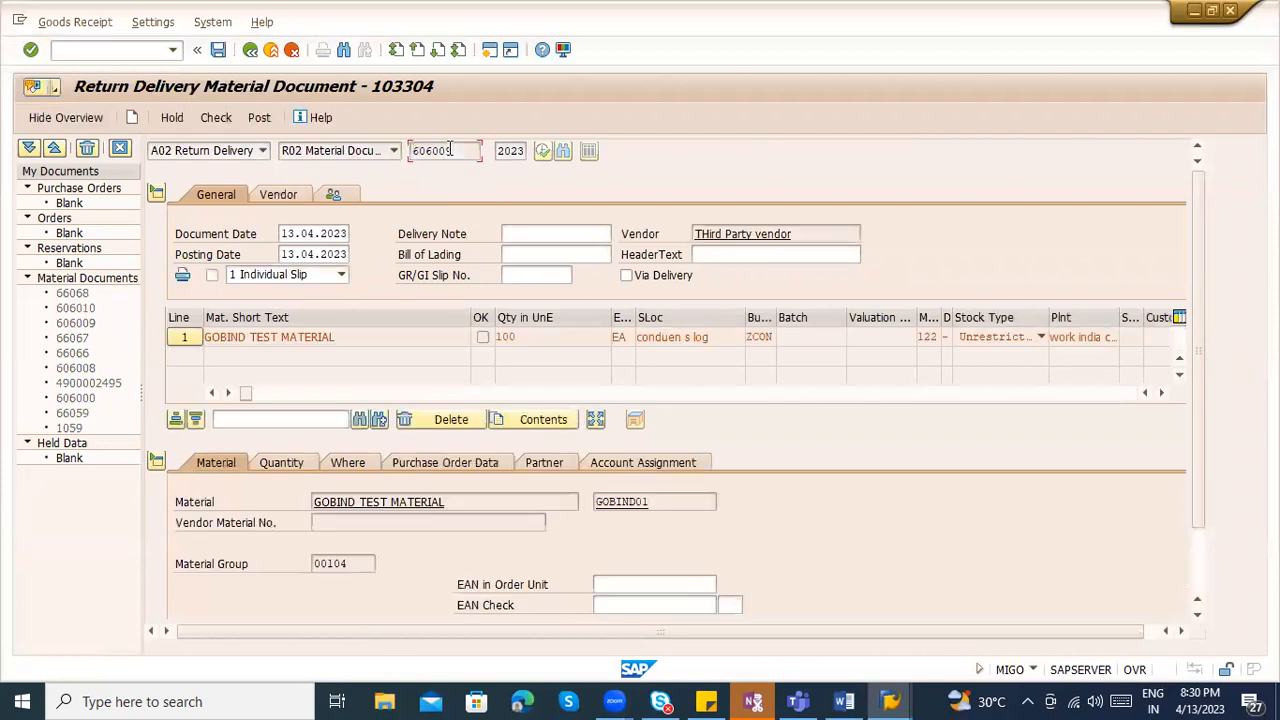
scroll(390, 532, down, 2)
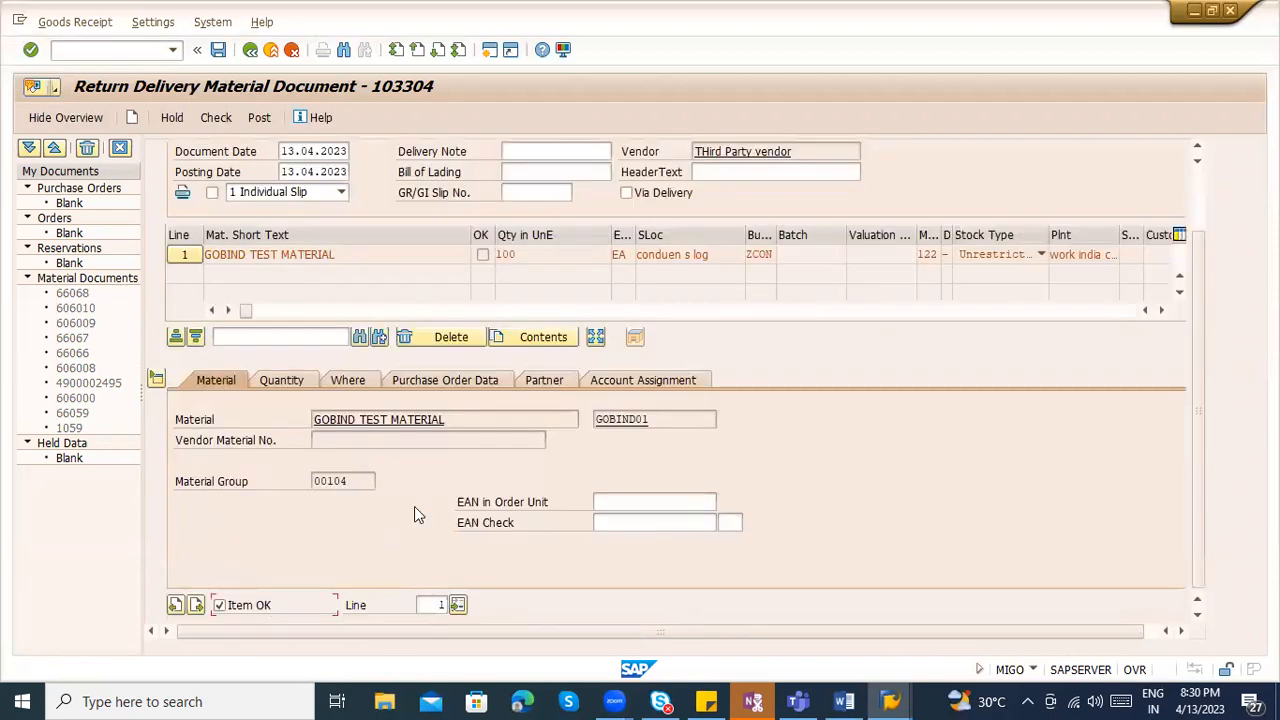
click(350, 382)
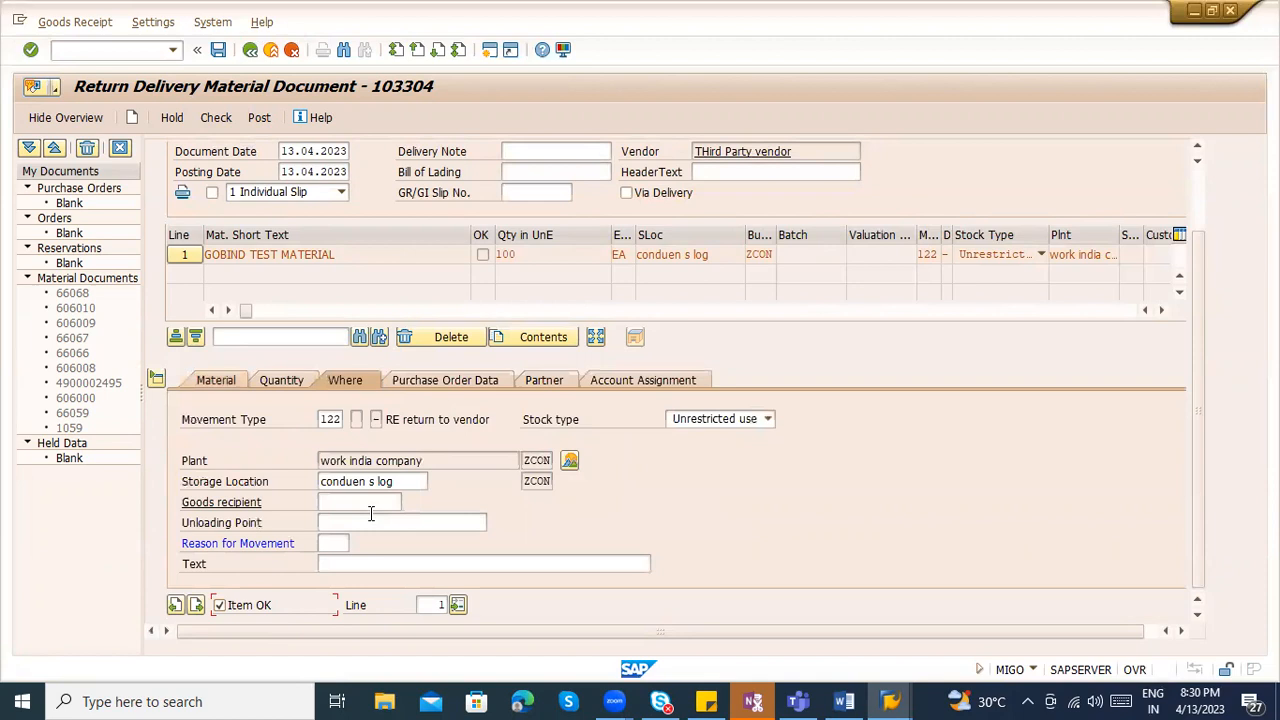
- Set the return item's quantity in unit of entry to 171
click(292, 382)
click(360, 416)
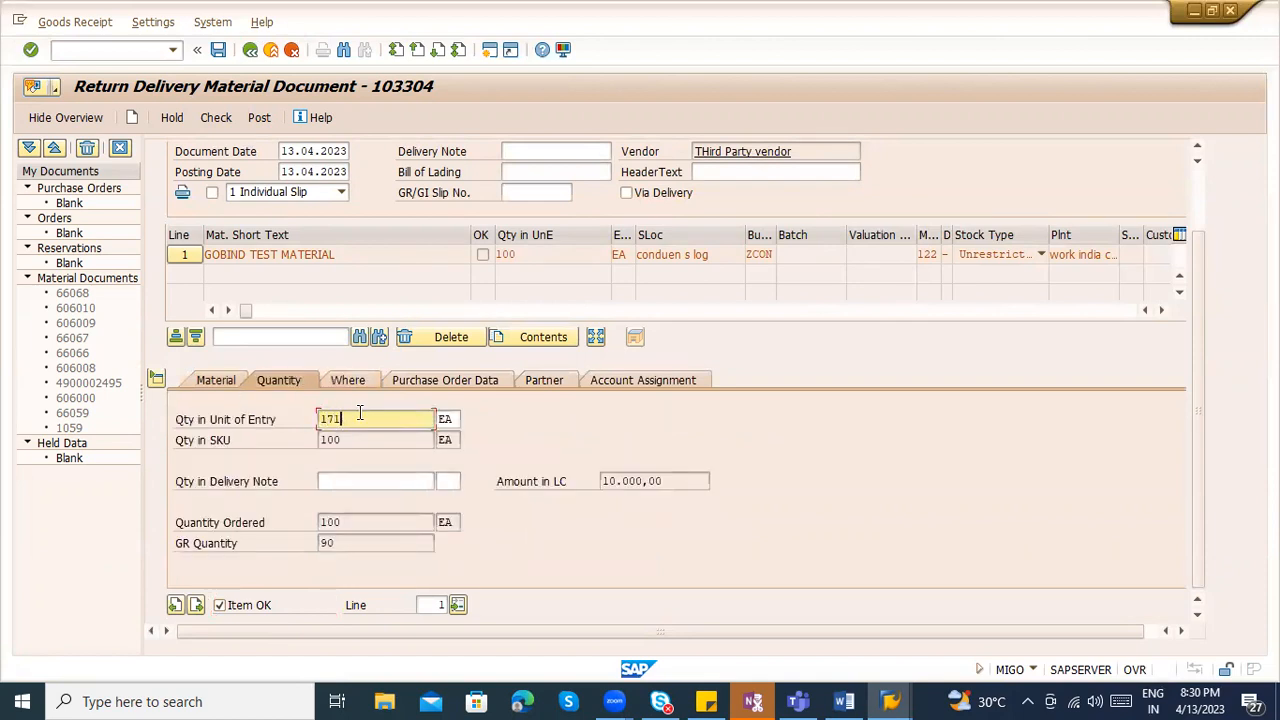
text(171)
key(Return)
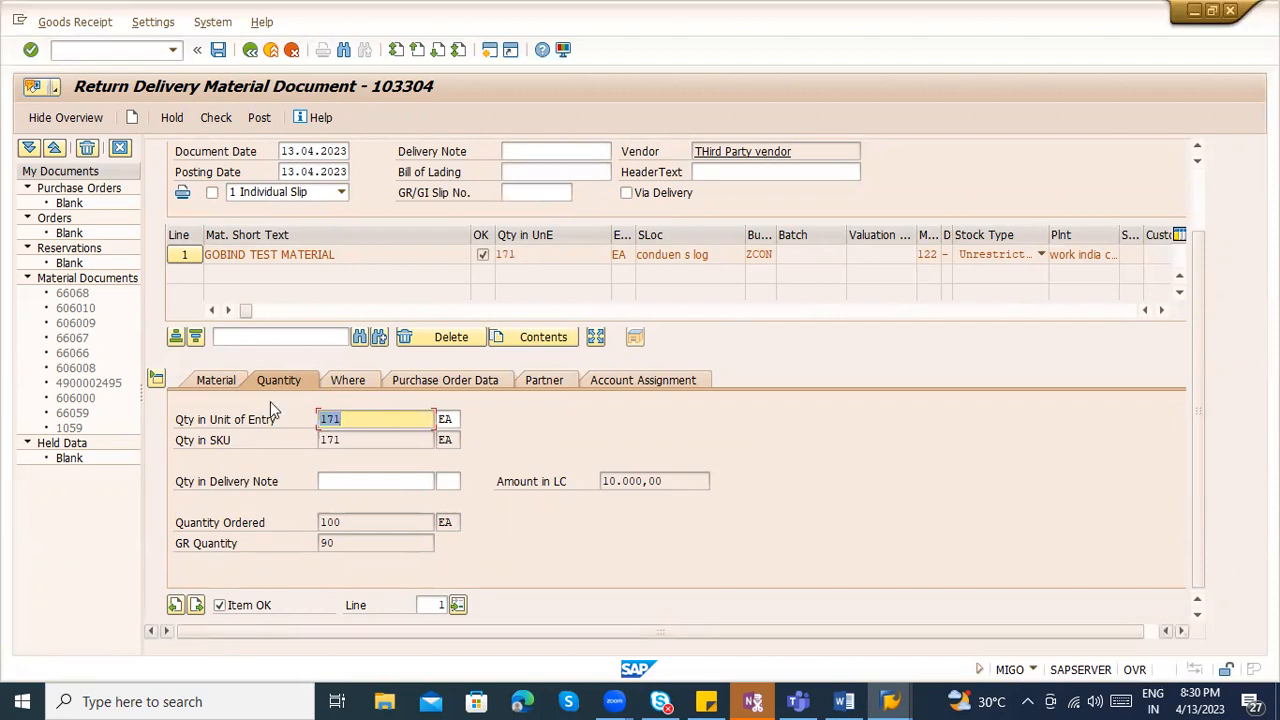
click(236, 383)
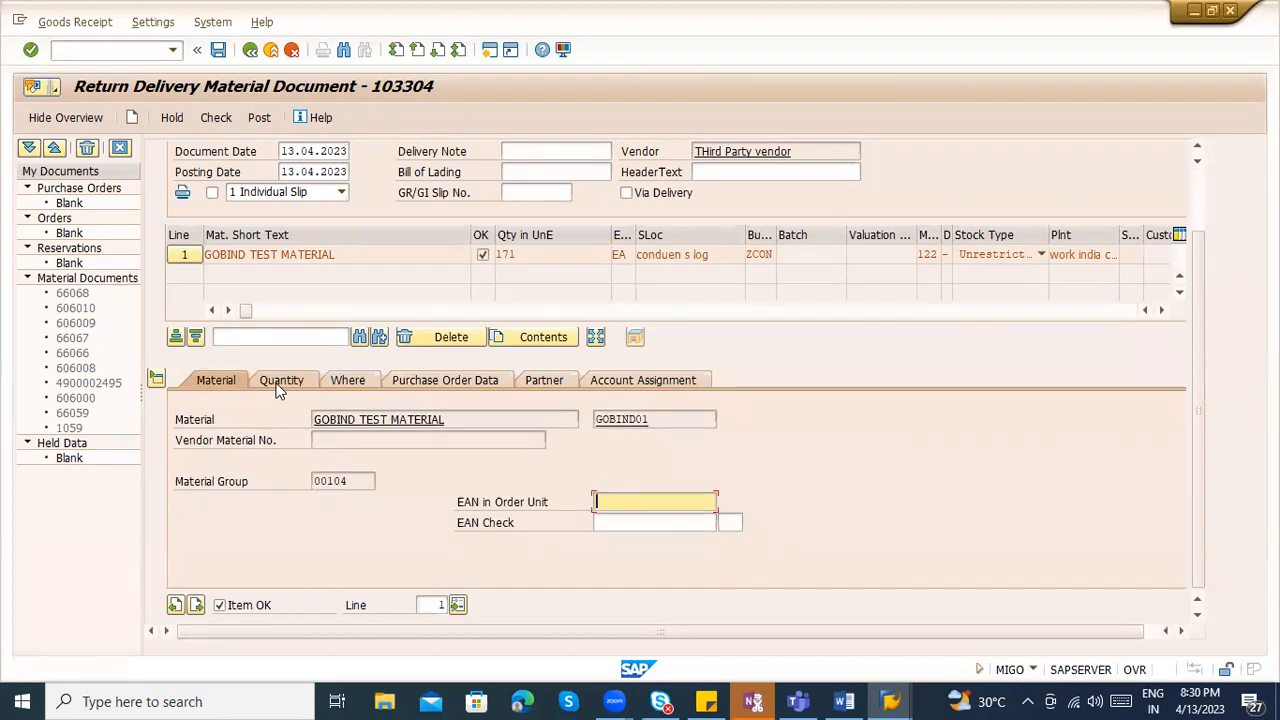
- Compare the quantity details of the displayed document 606009 with the return delivery item's location and quantity data
key(alt+Tab)
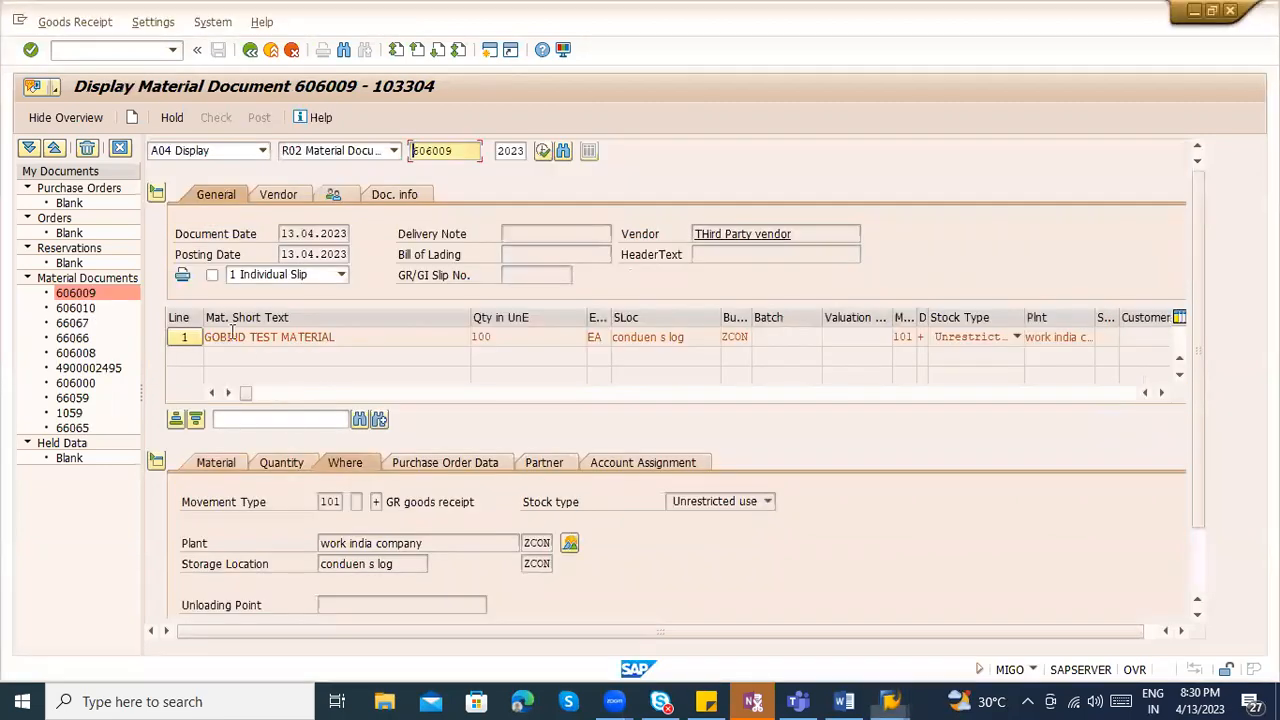
click(298, 463)
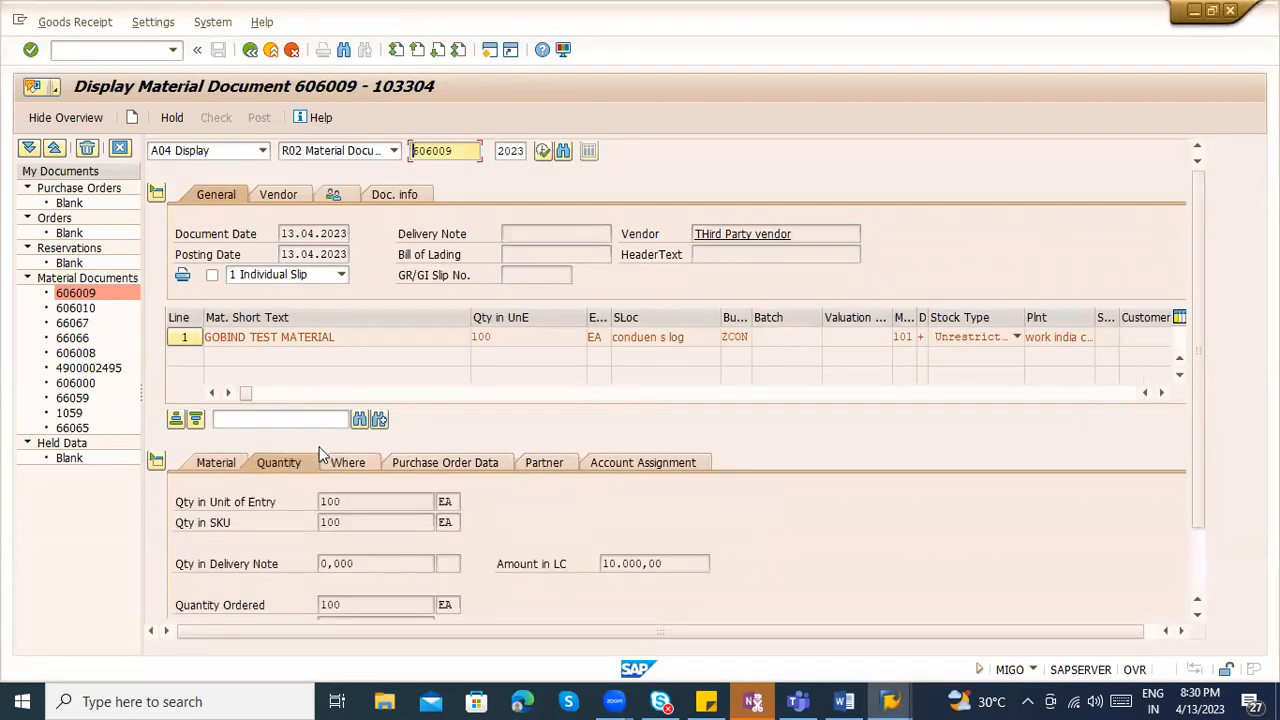
key(alt+Tab)
key(alt+Tab)
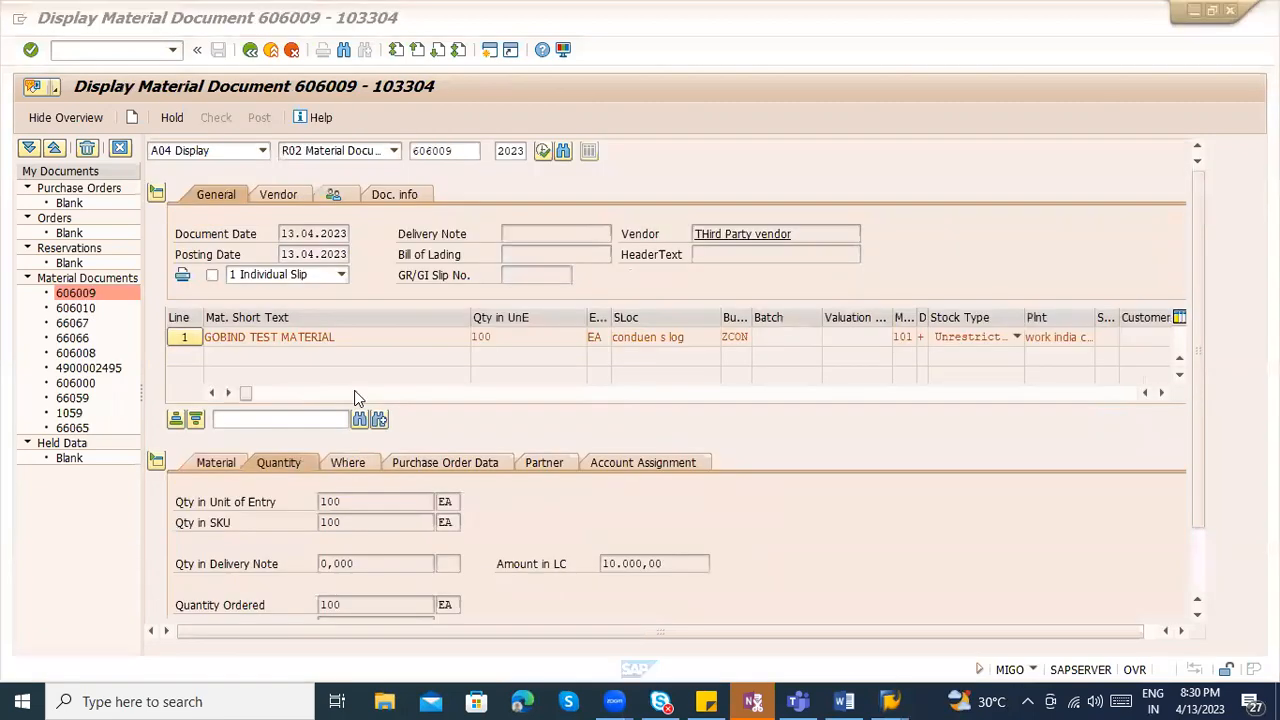
key(alt+Tab)
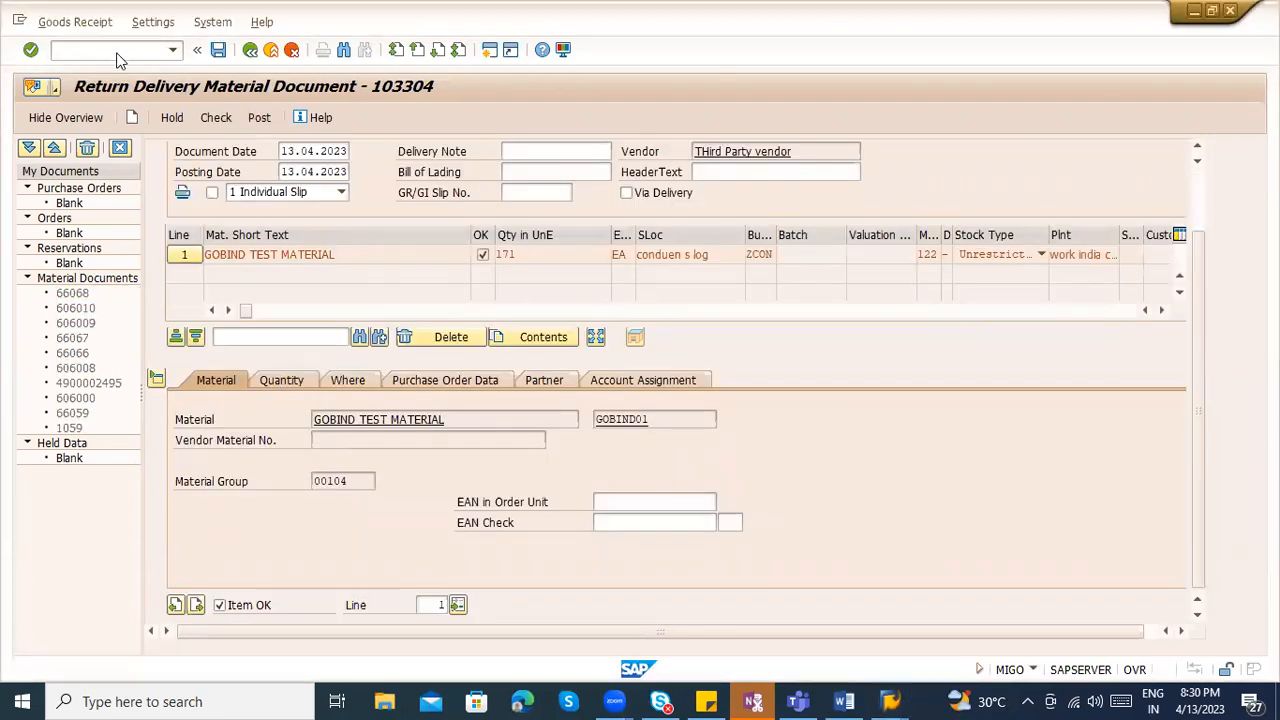
click(117, 52)
click(338, 382)
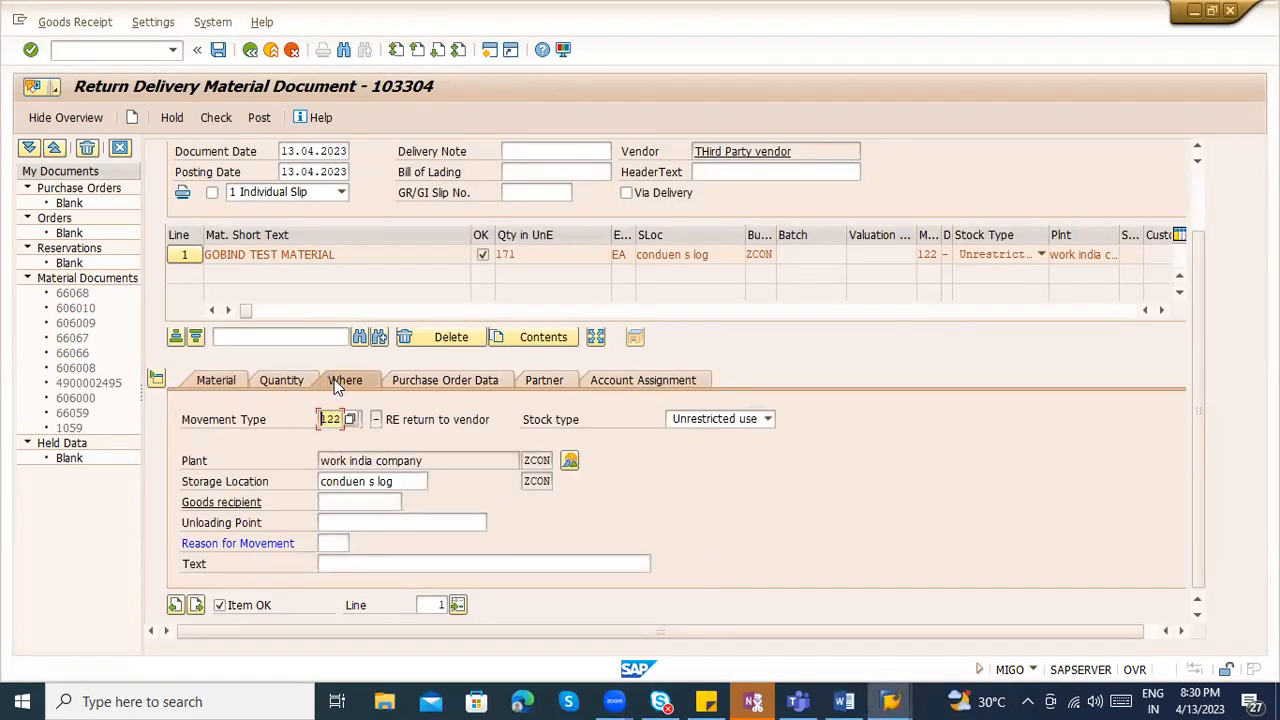
click(303, 383)
- Open transaction MMBE in the display session and examine the stock overview for material GOBIND01
key(alt+Tab)
click(142, 52)
text(/nmmbe)
key(Return)
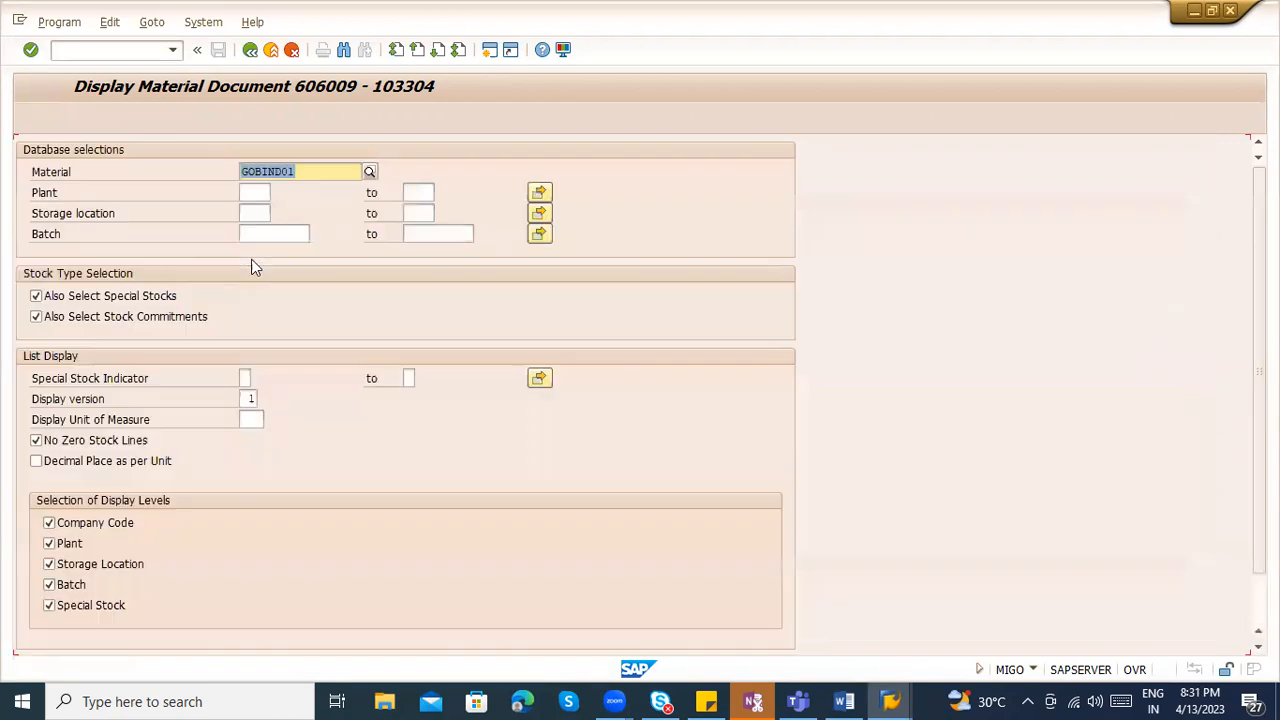
click(30, 119)
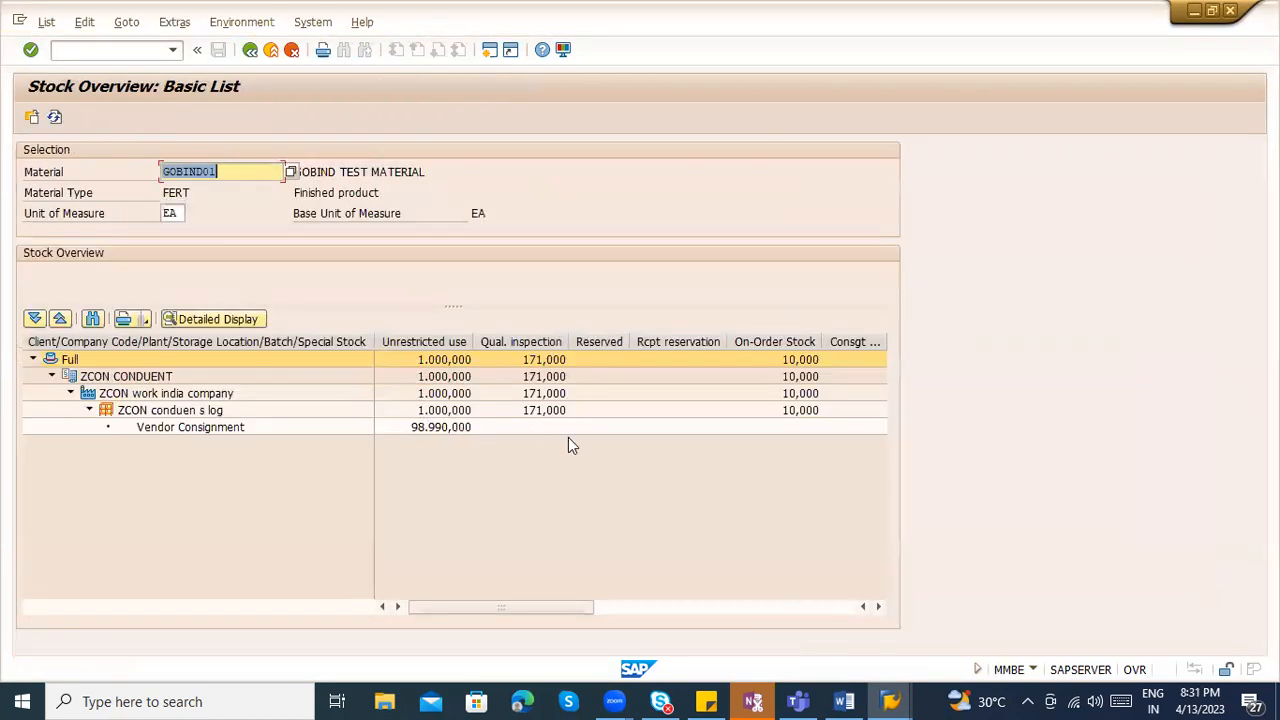
- Open the purchase order in ME23N and examine the goods receipt and invoice postings in its item's purchase order history
click(129, 51)
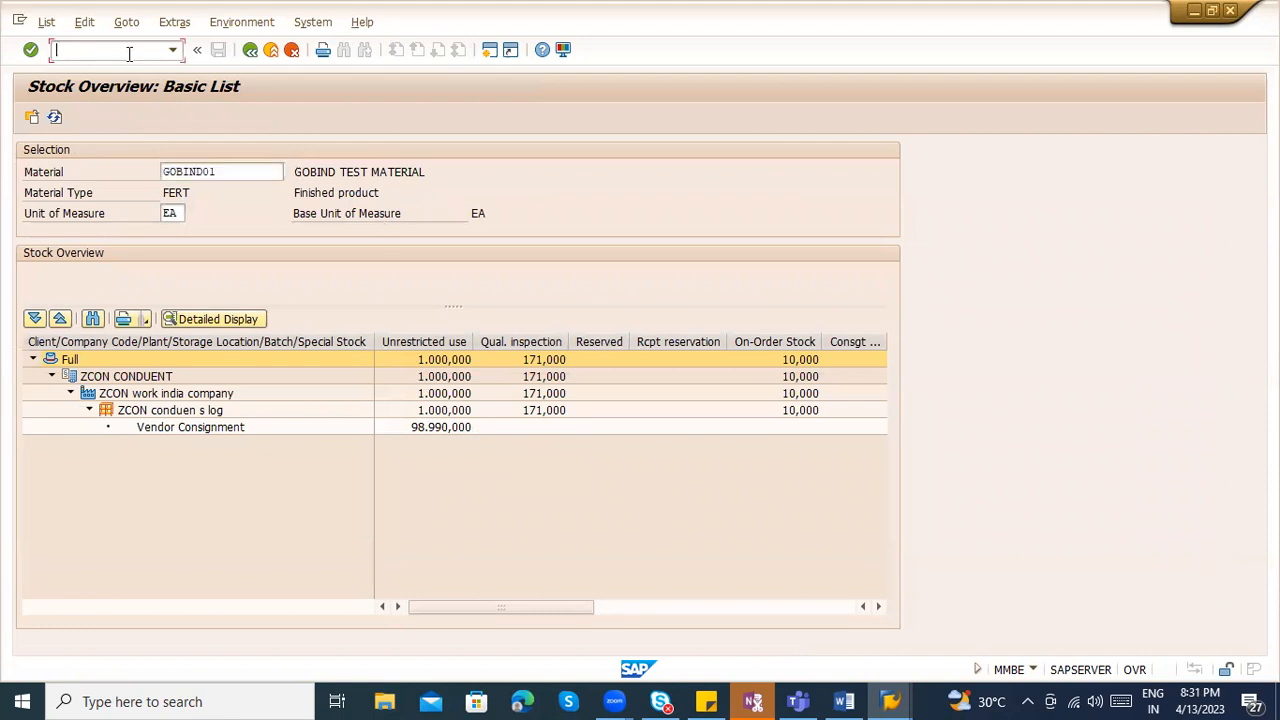
text(/nme2)
key(Return)
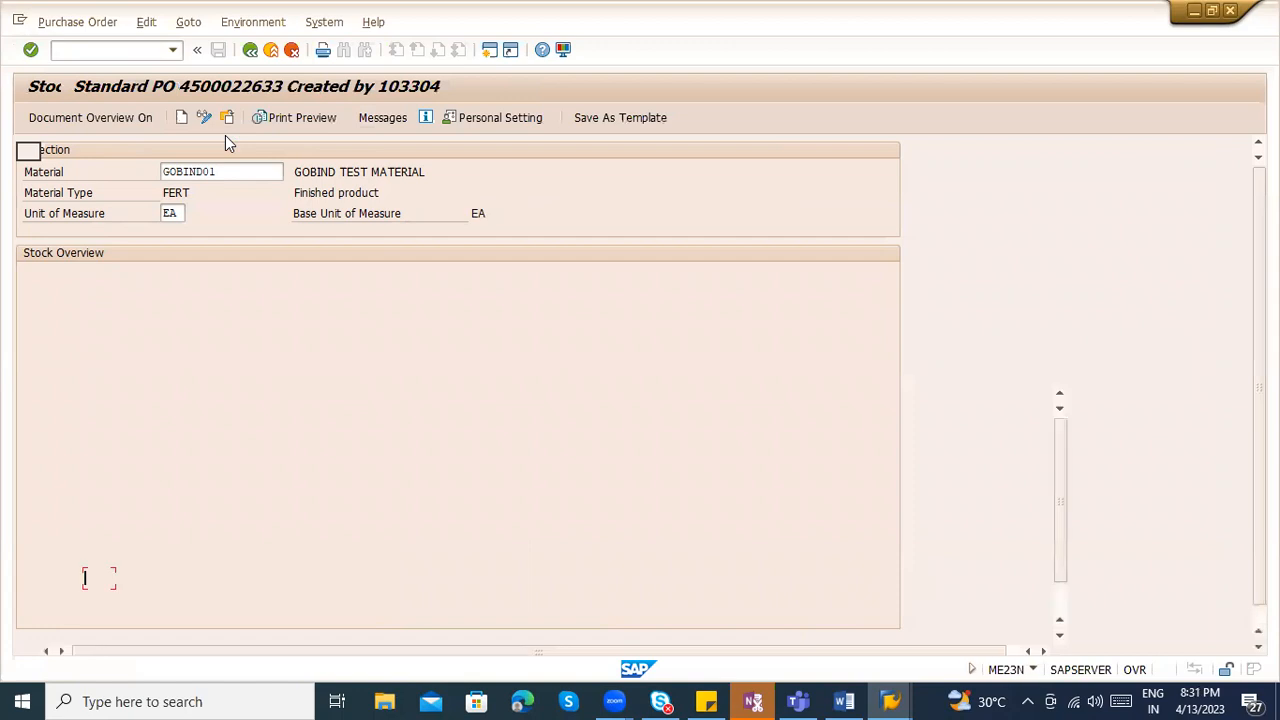
click(665, 362)
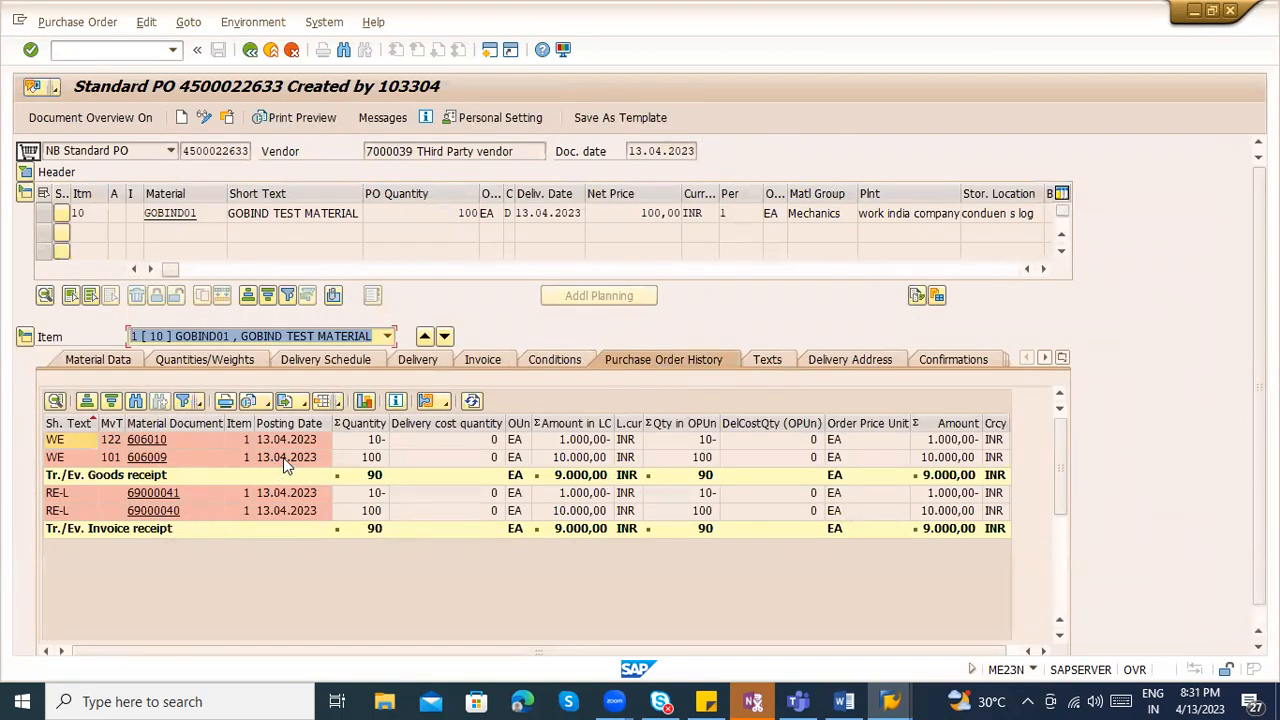
click(376, 458)
- Switch back to the return delivery and set the item's quantity in unit of entry to 10
key(alt+Tab)
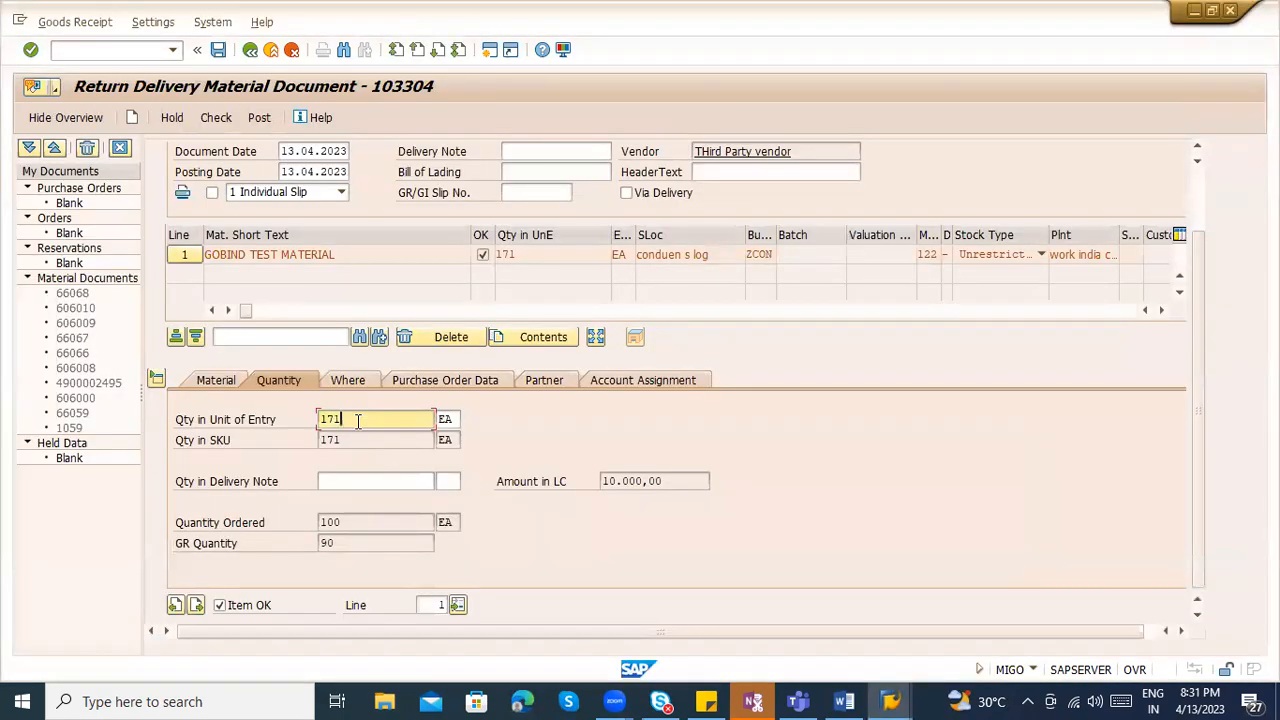
key(BackSpace)
text(0)
key(Return)
- Set the return item's stock type to Quality inspection
click(350, 380)
click(768, 419)
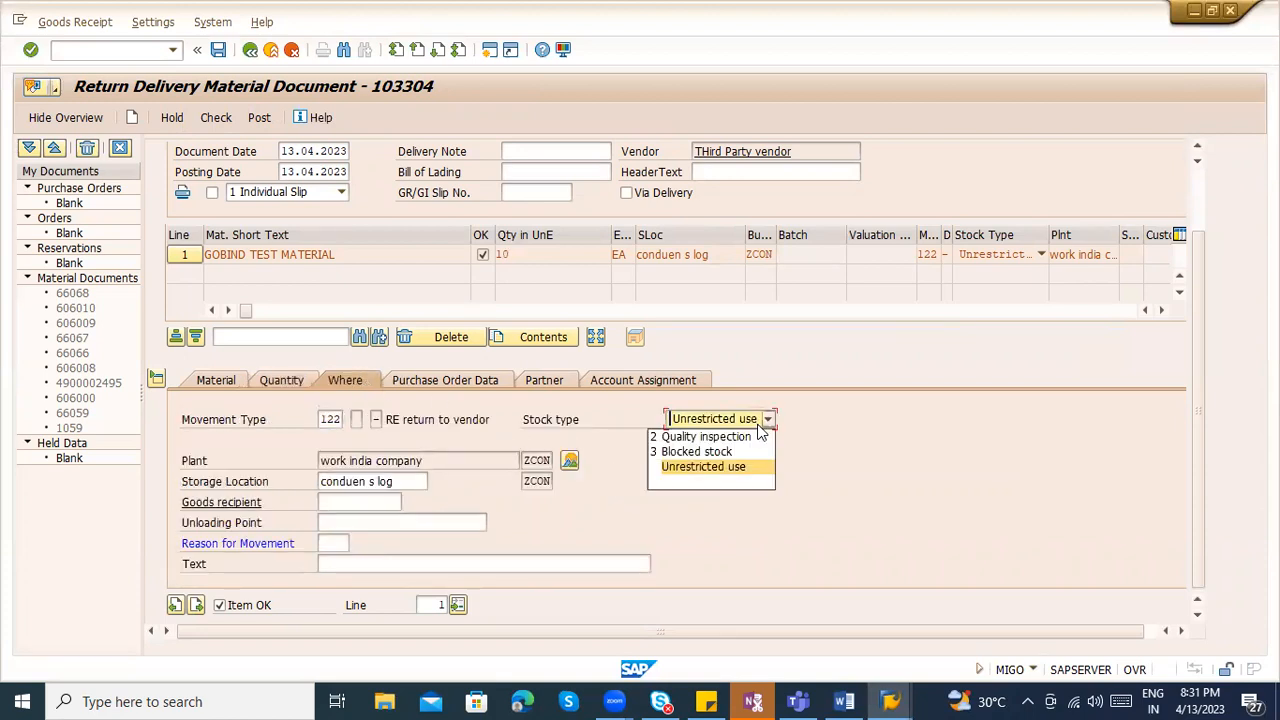
key(Up)
key(Return)
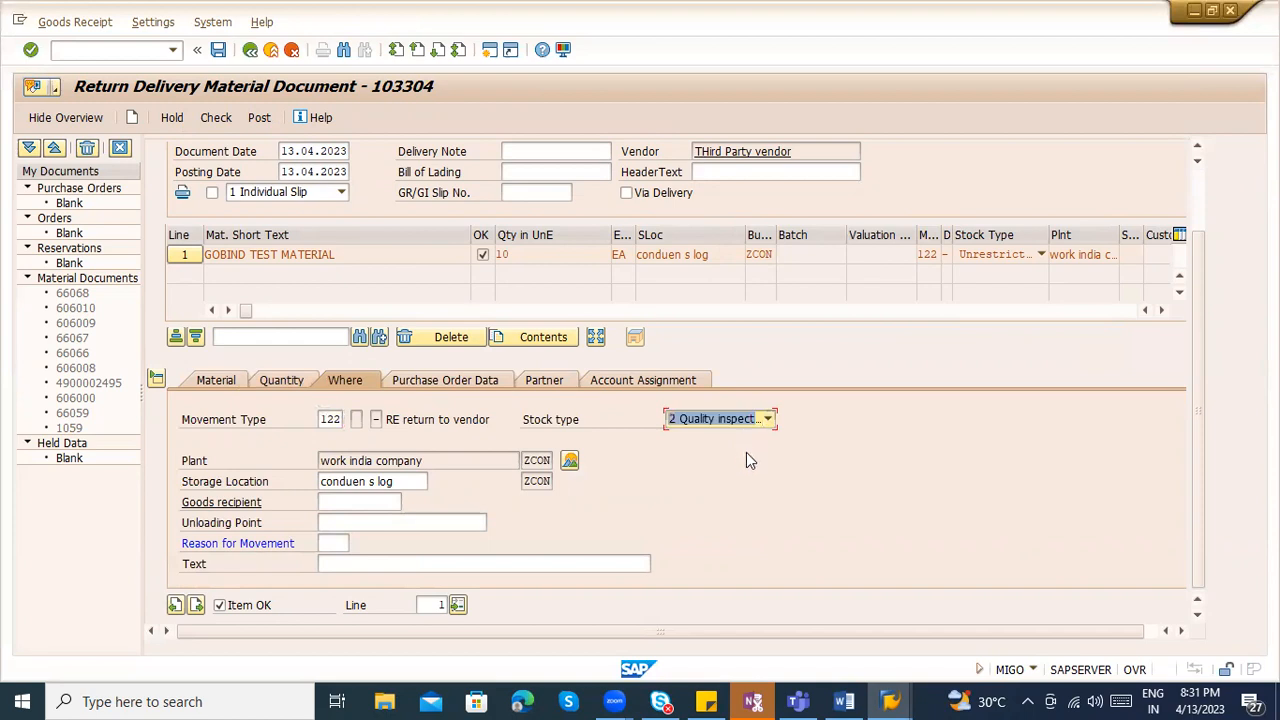
- Enter 0003 as the item's reason for movement, then check and post the return delivery
click(339, 545)
text(0003)
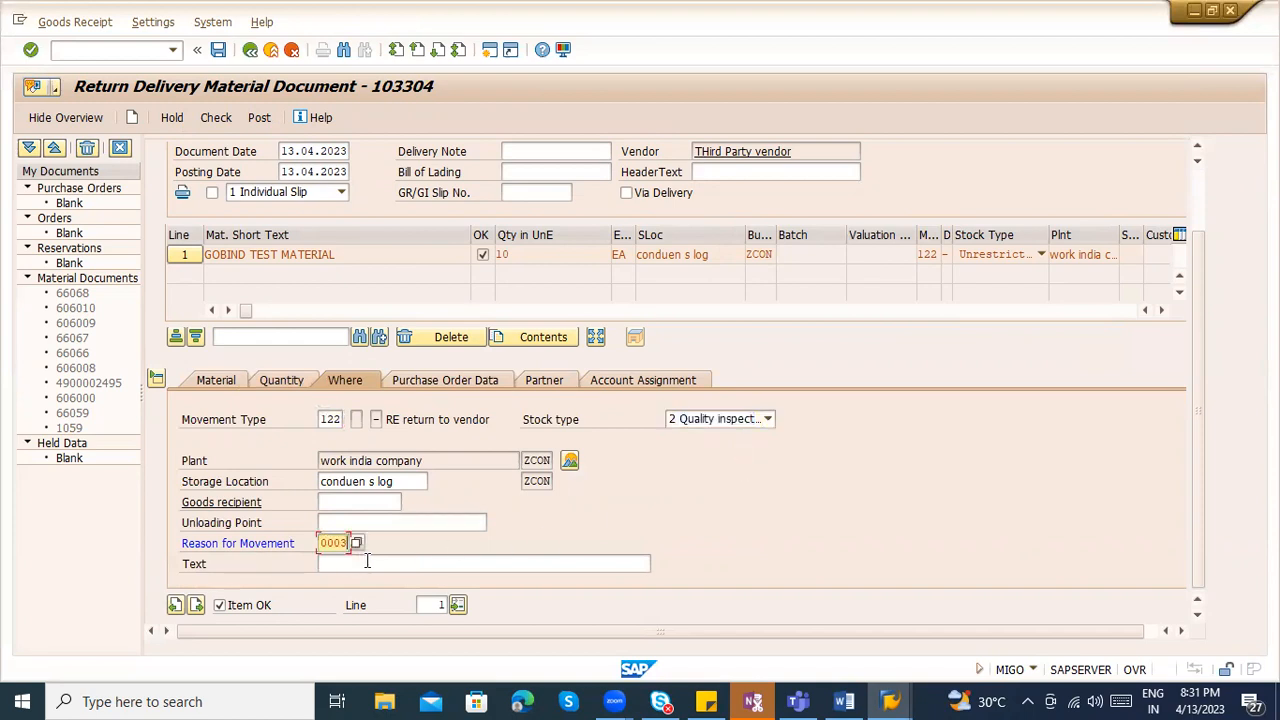
key(Return)
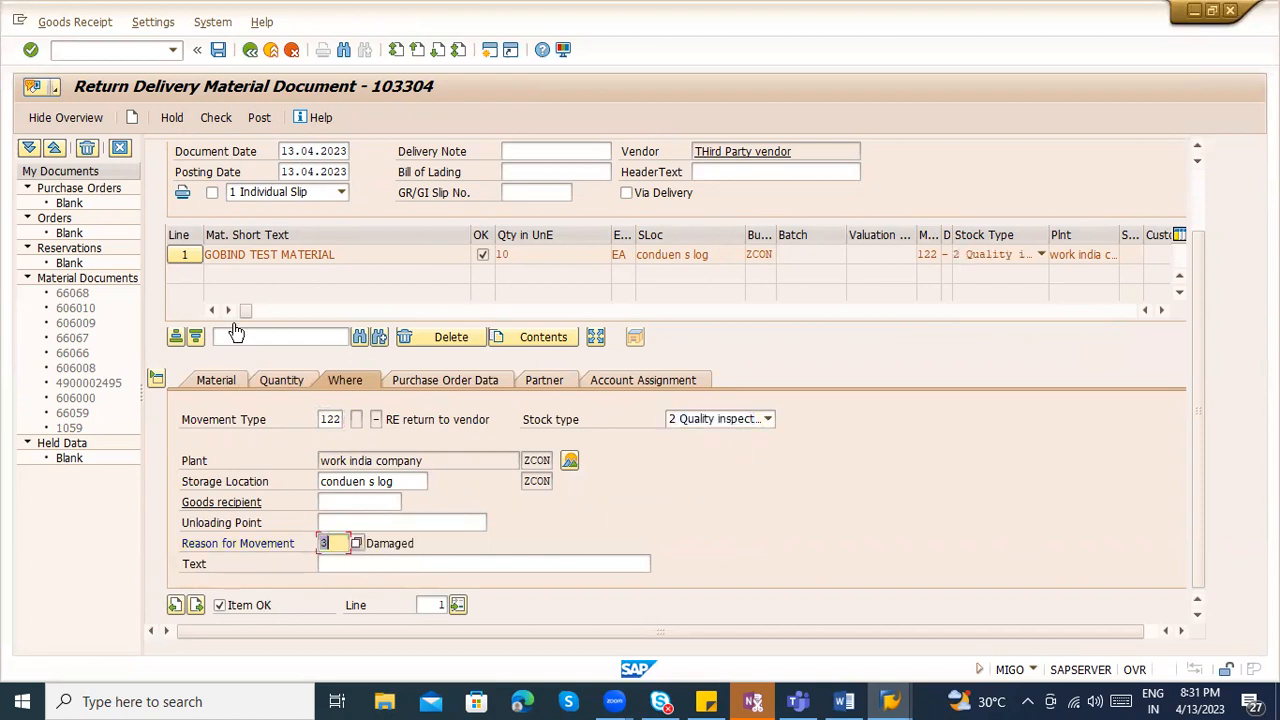
click(215, 118)
click(262, 118)
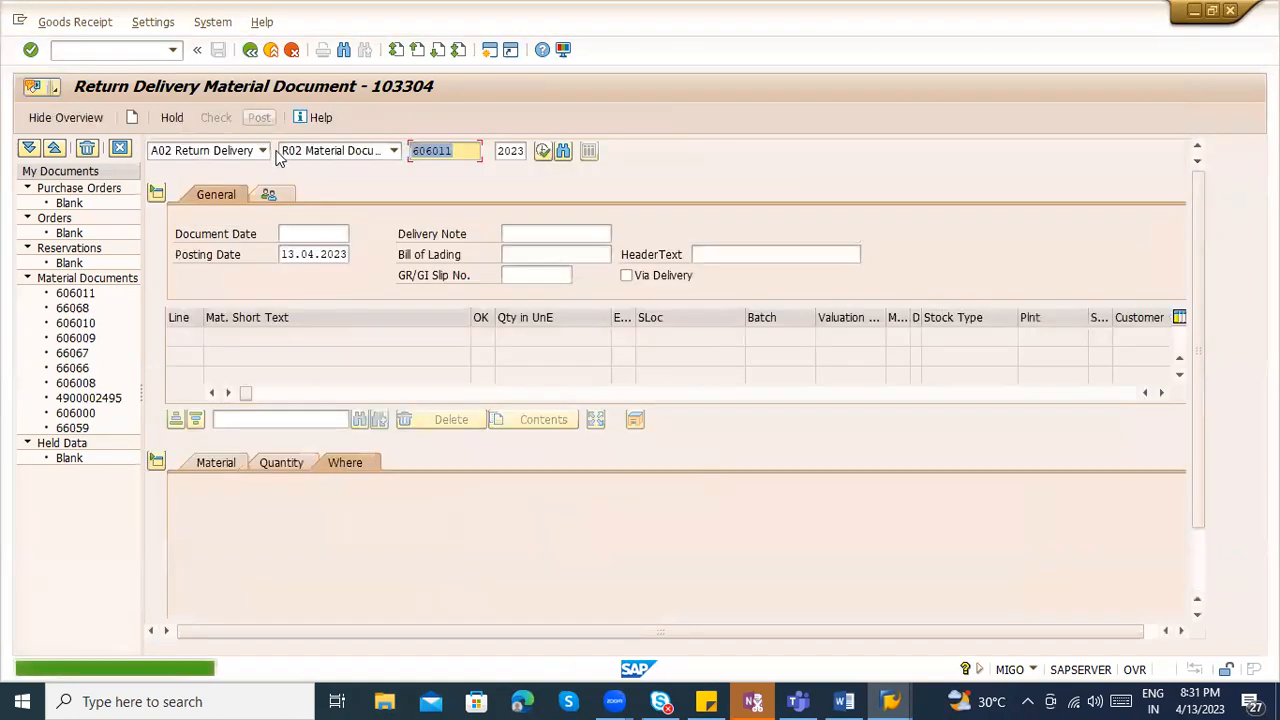
- Display the posted return document with action A04 and examine the item's movement type
click(234, 156)
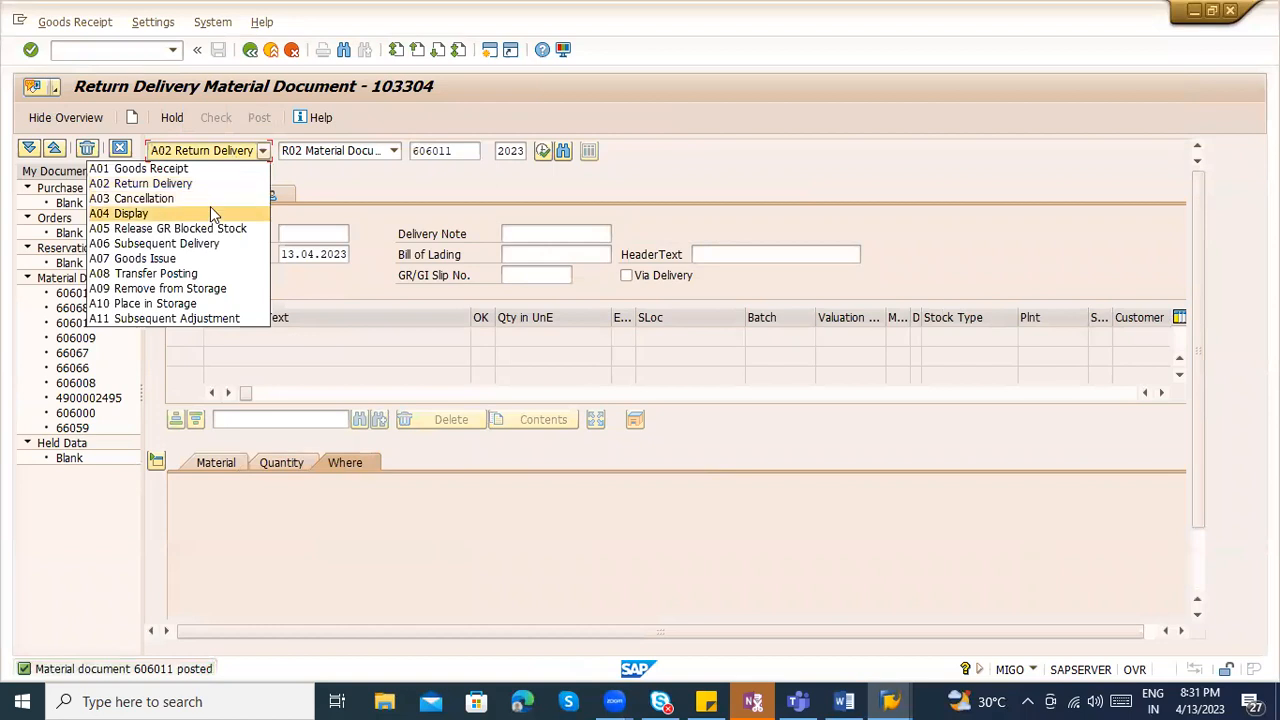
click(210, 208)
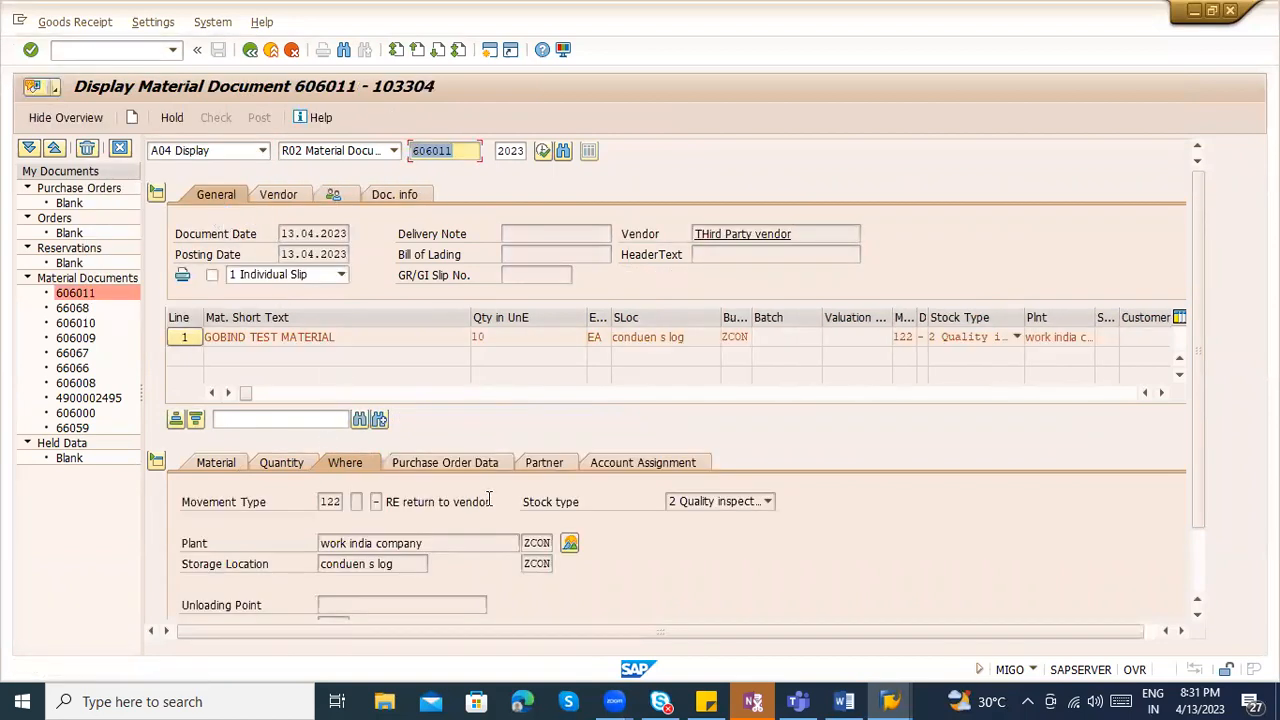
drag(330, 501, 347, 500)
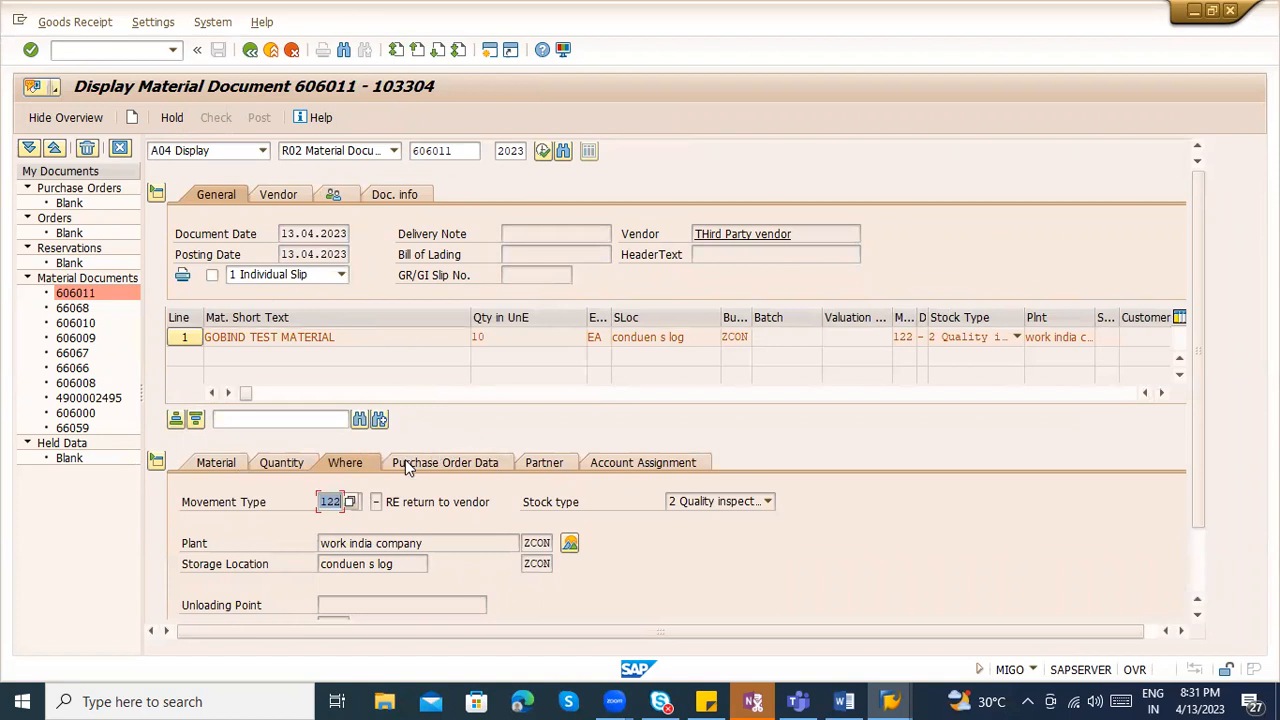
- View the return item's stock type options, then open the document's FI accounting document and examine its line items
click(699, 508)
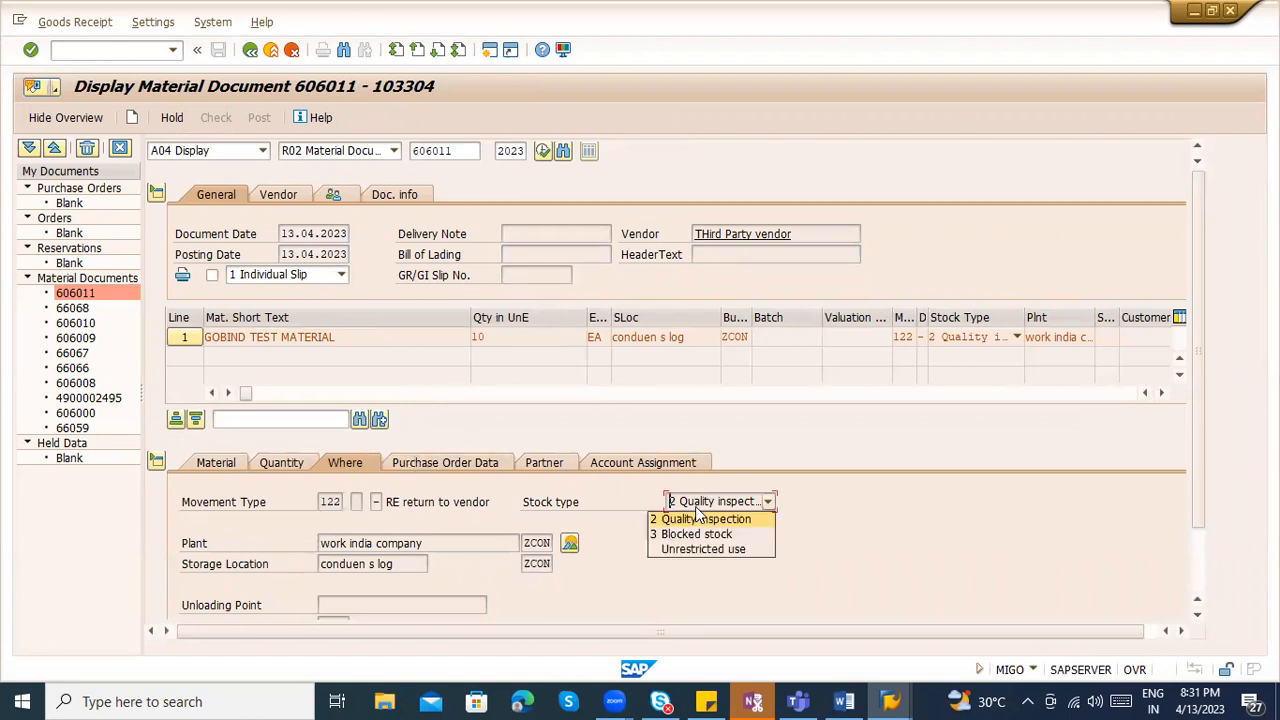
click(408, 195)
click(717, 234)
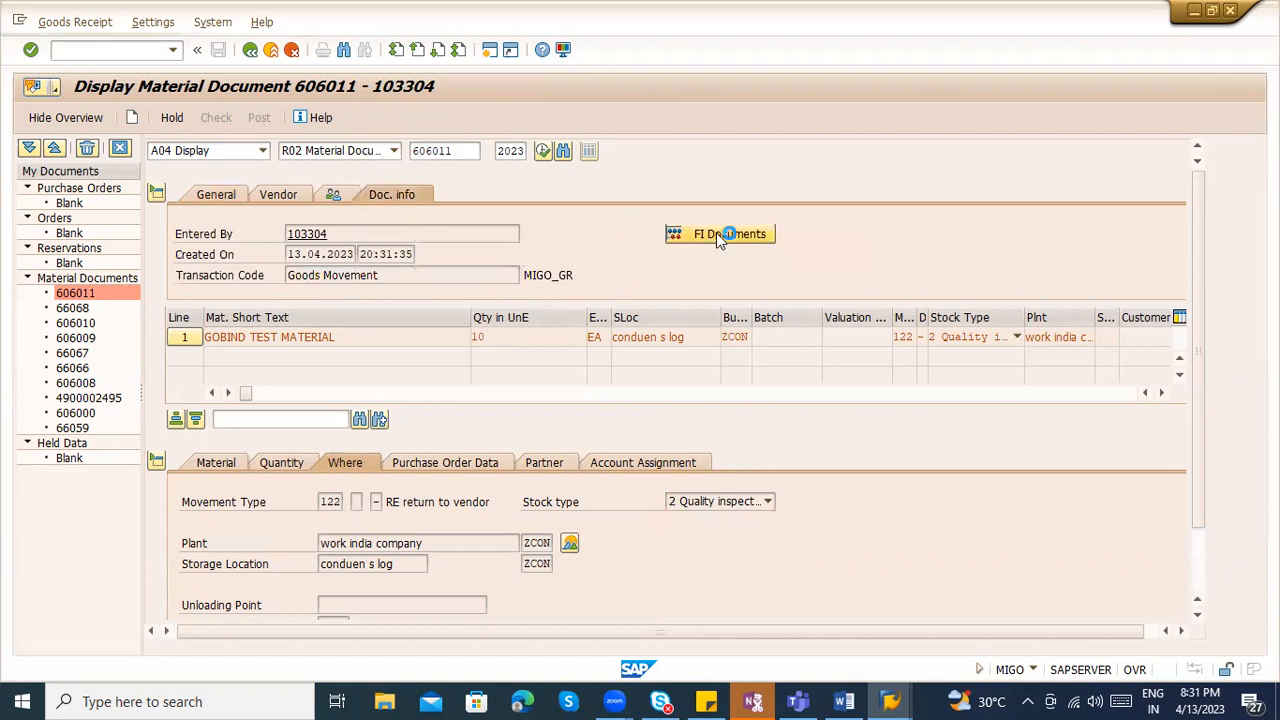
click(207, 229)
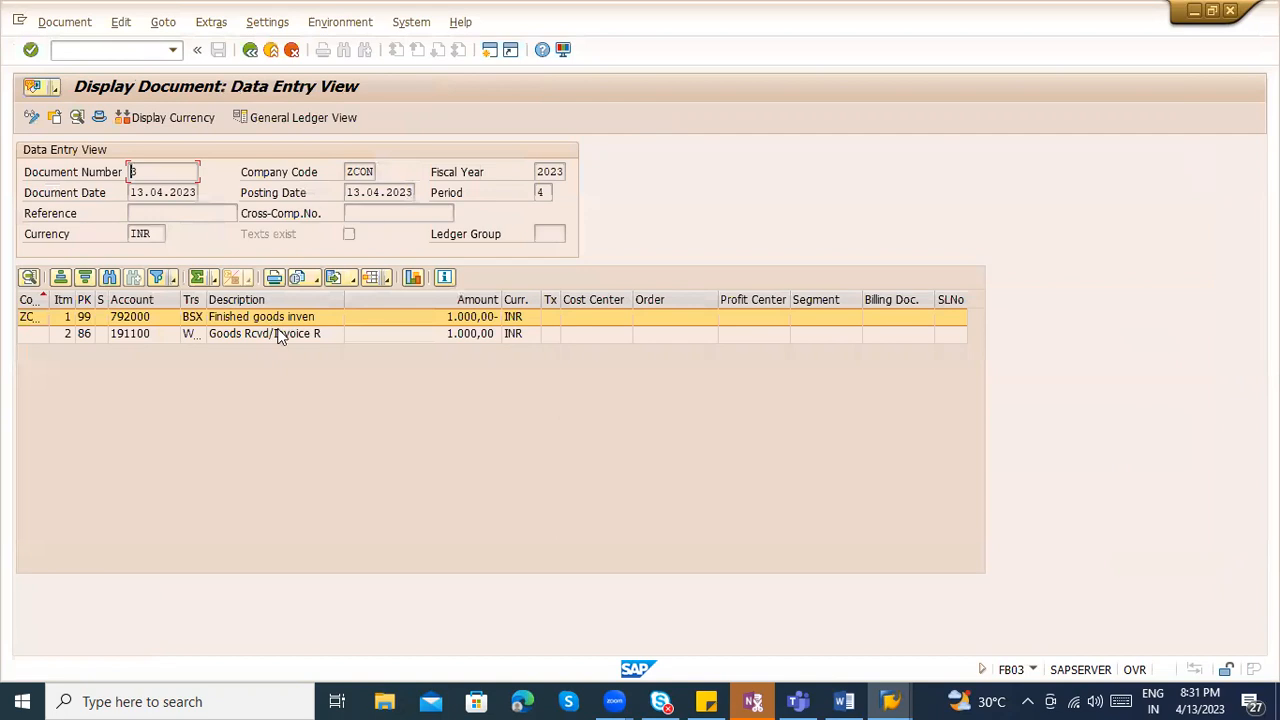
- Start transaction MIRO and enter document date 13.04.2023 and the returned goods' purchase order as the credit memo's reference
click(121, 52)
text(/nmiro)
key(Return)
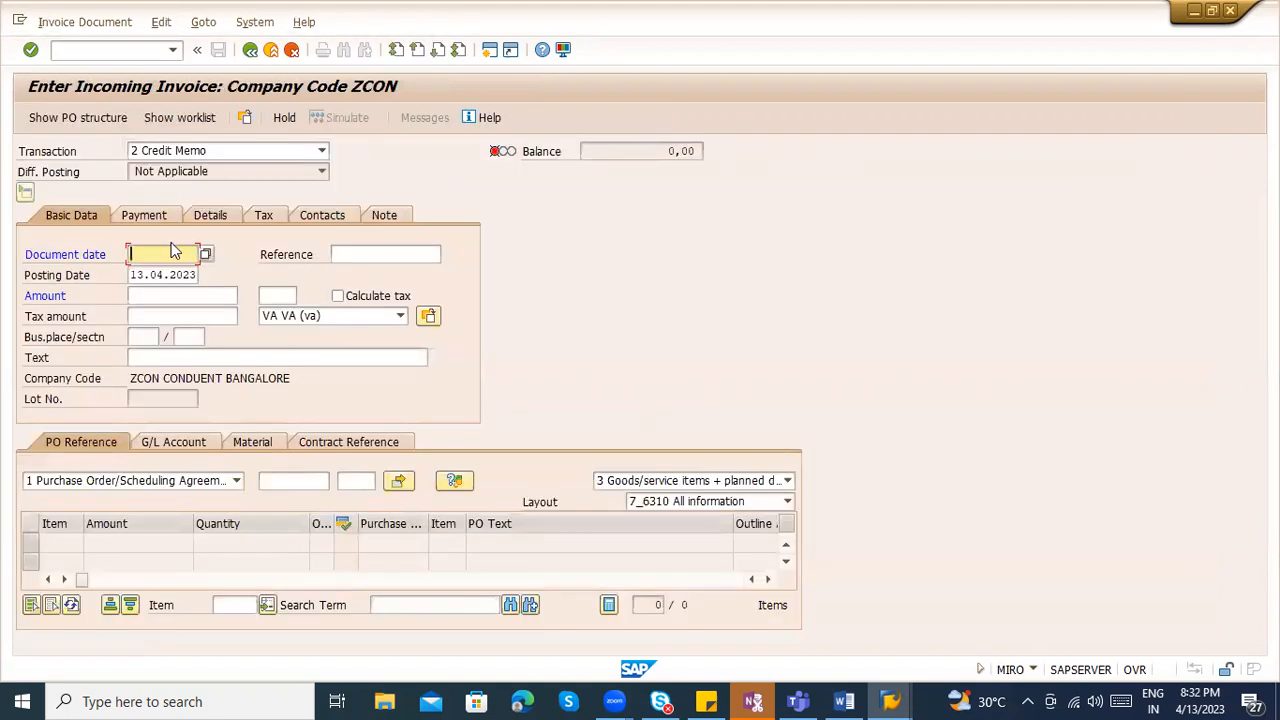
click(287, 481)
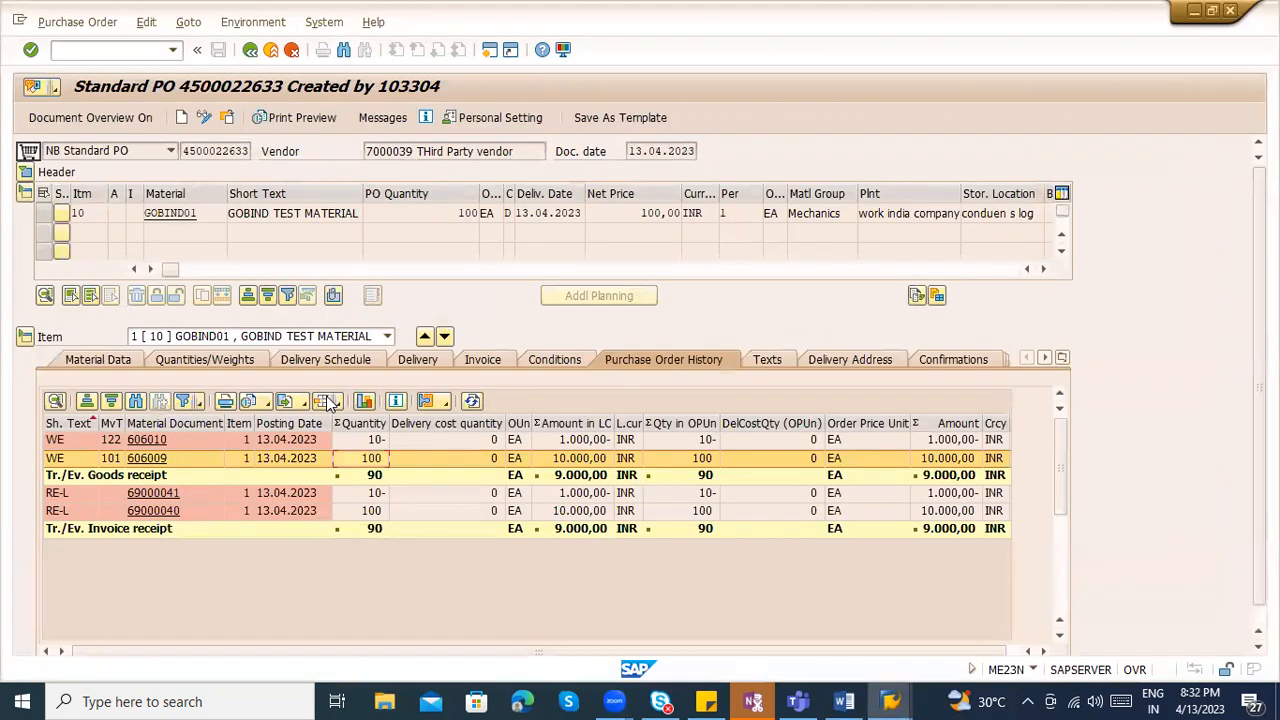
key(alt+Tab)
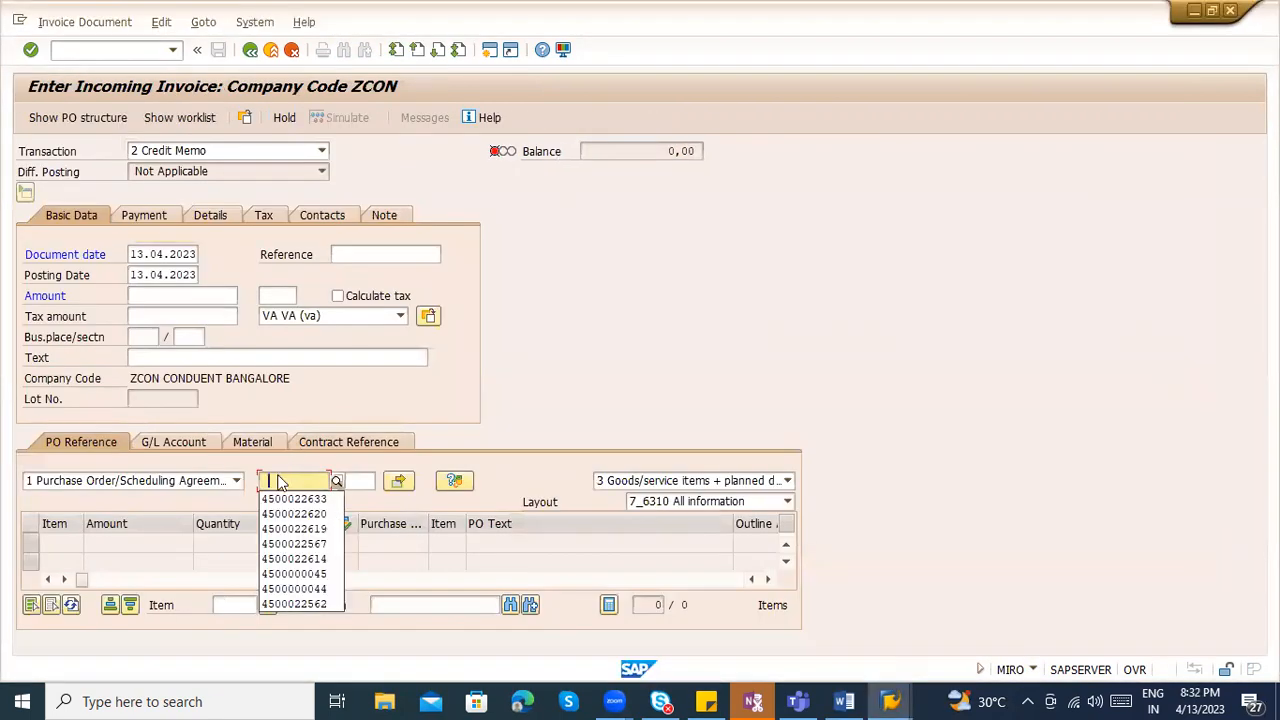
click(296, 499)
key(Return)
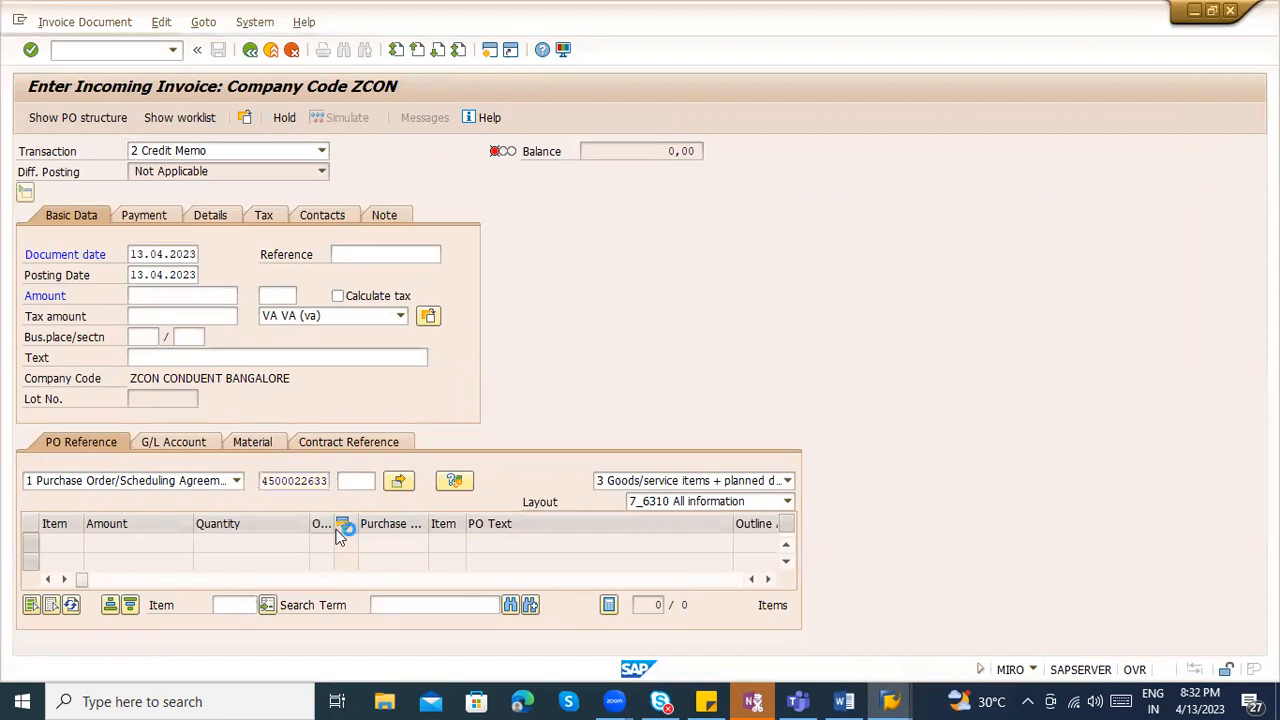
- Set the credit memo item's amount to 1000 and its quantity to 10
drag(137, 540, 289, 540)
text(1)
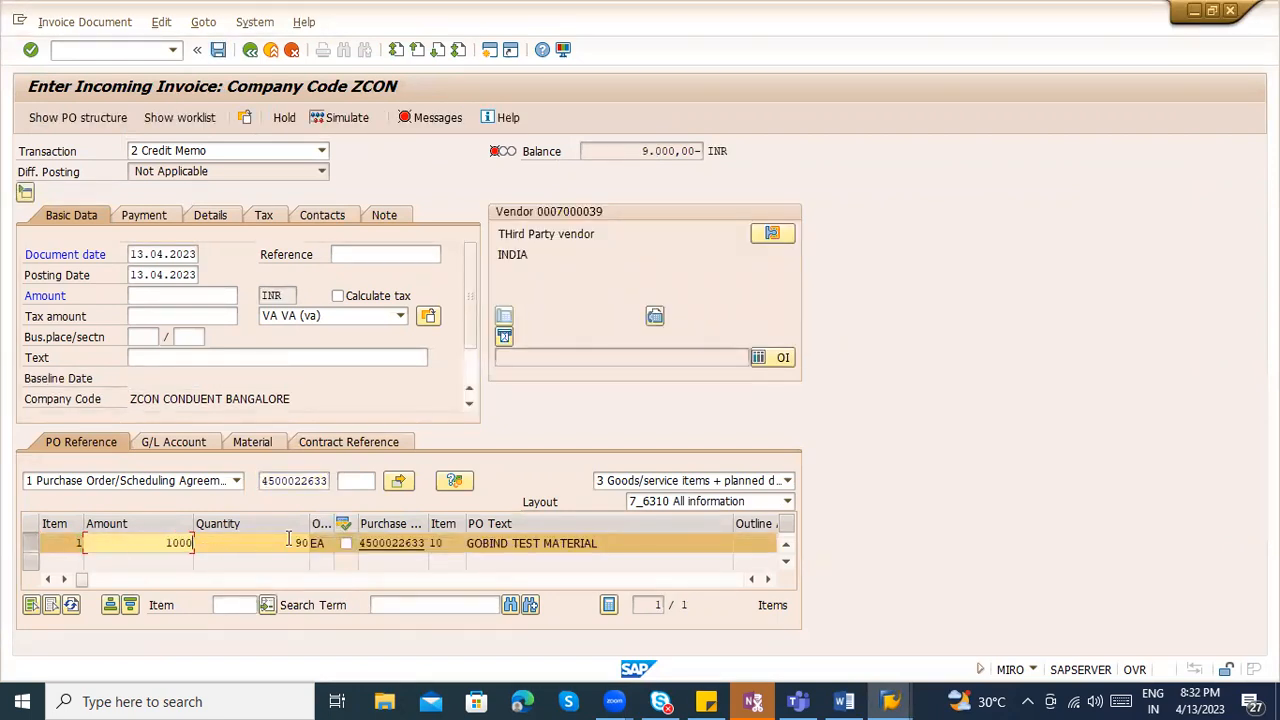
text(000)
key(Tab)
text(10)
key(Return)
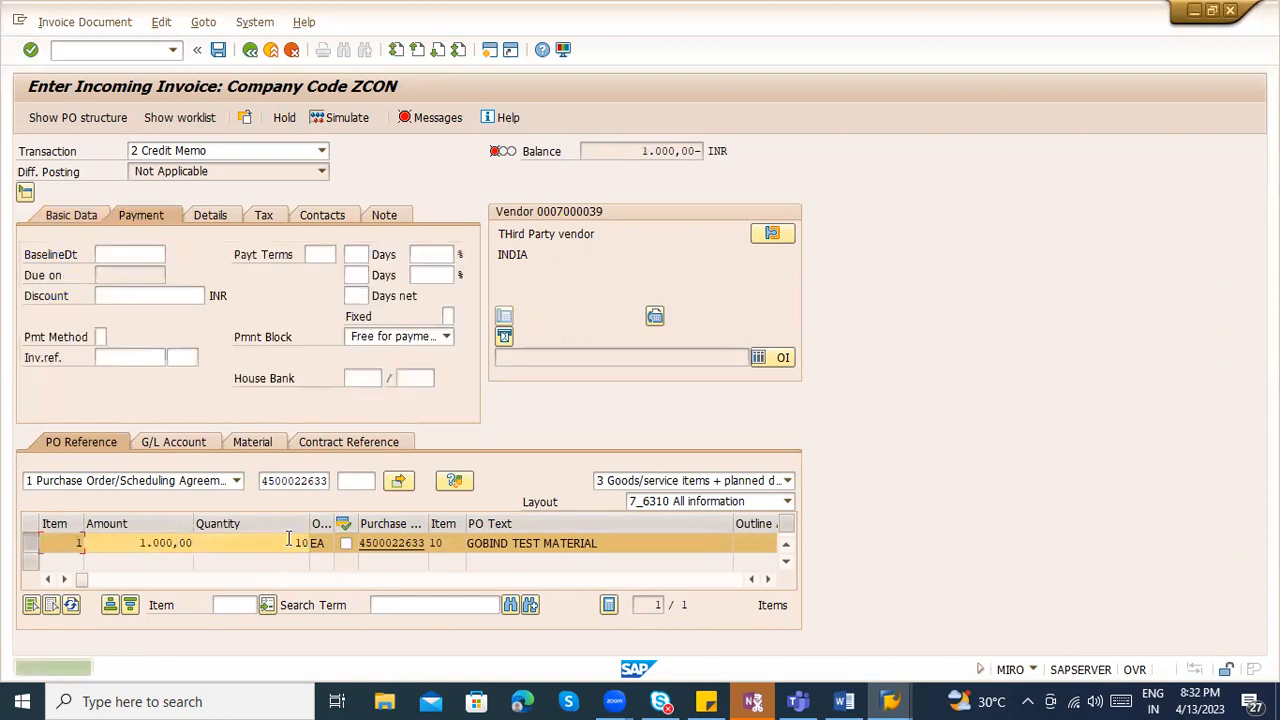
- Set the credit memo's payment baseline date to 17.04.2023
click(110, 254)
click(127, 268)
key(Return)
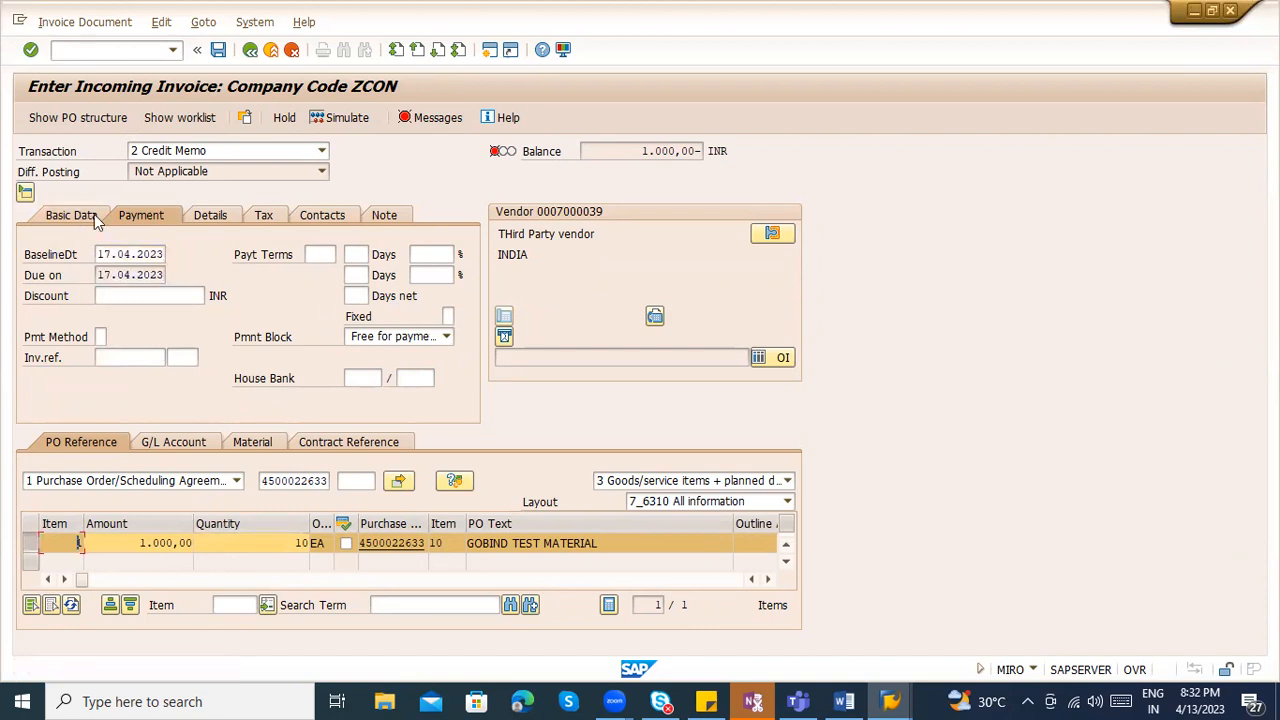
- Turn on tax calculation, enter 1.100 as the credit memo's gross amount, then simulate and post it
click(94, 214)
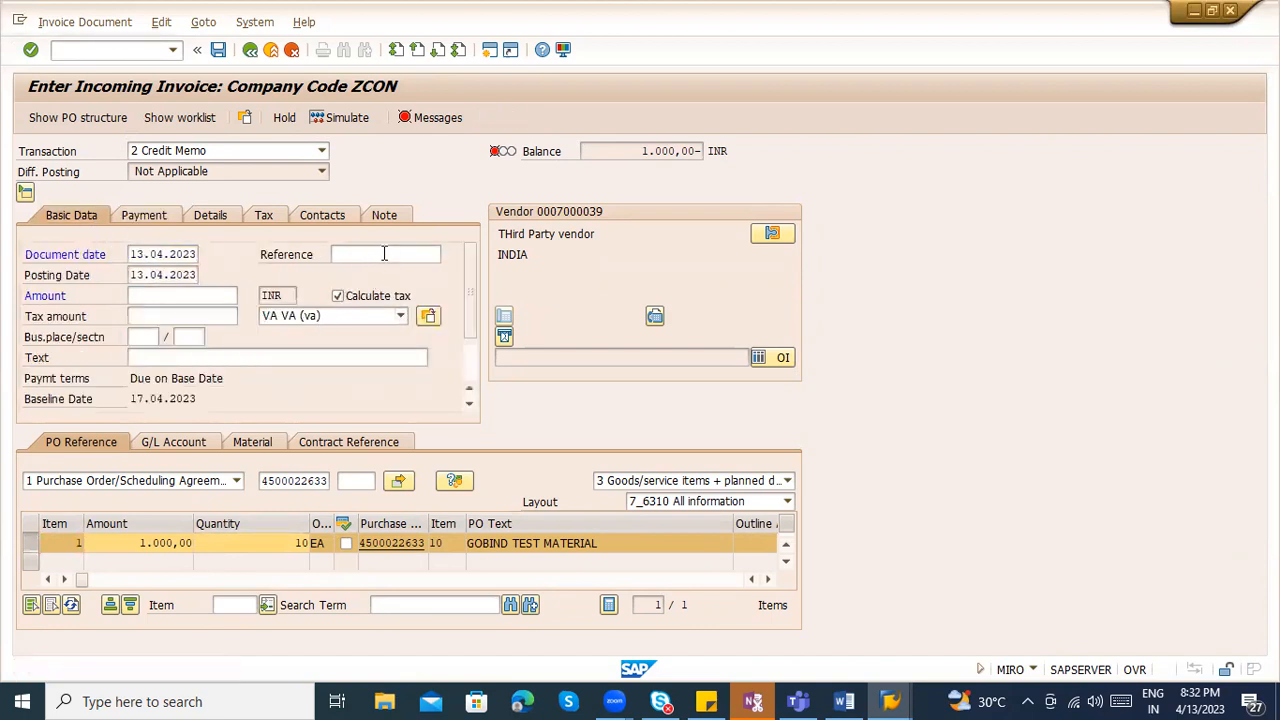
click(176, 291)
text(1.100)
key(Return)
click(340, 117)
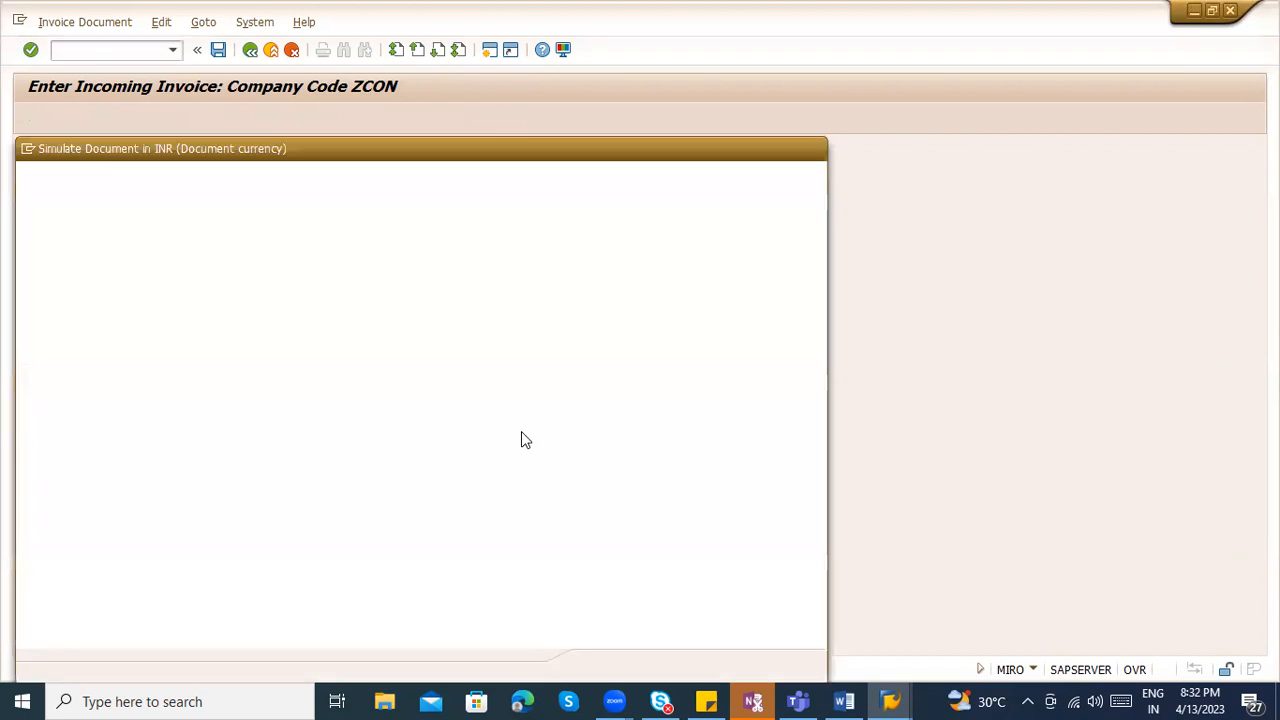
click(660, 666)
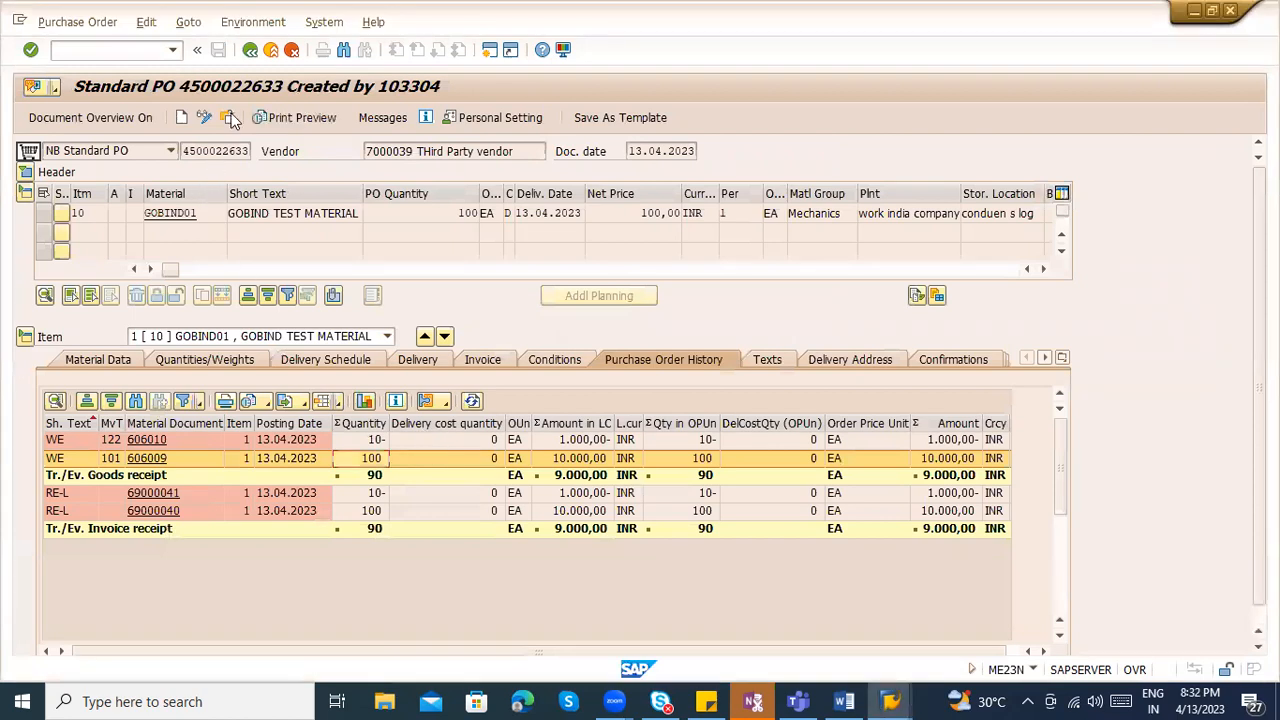
- Reload the purchase order in its display session and examine the return and credit memo postings in its history
click(231, 117)
key(Return)
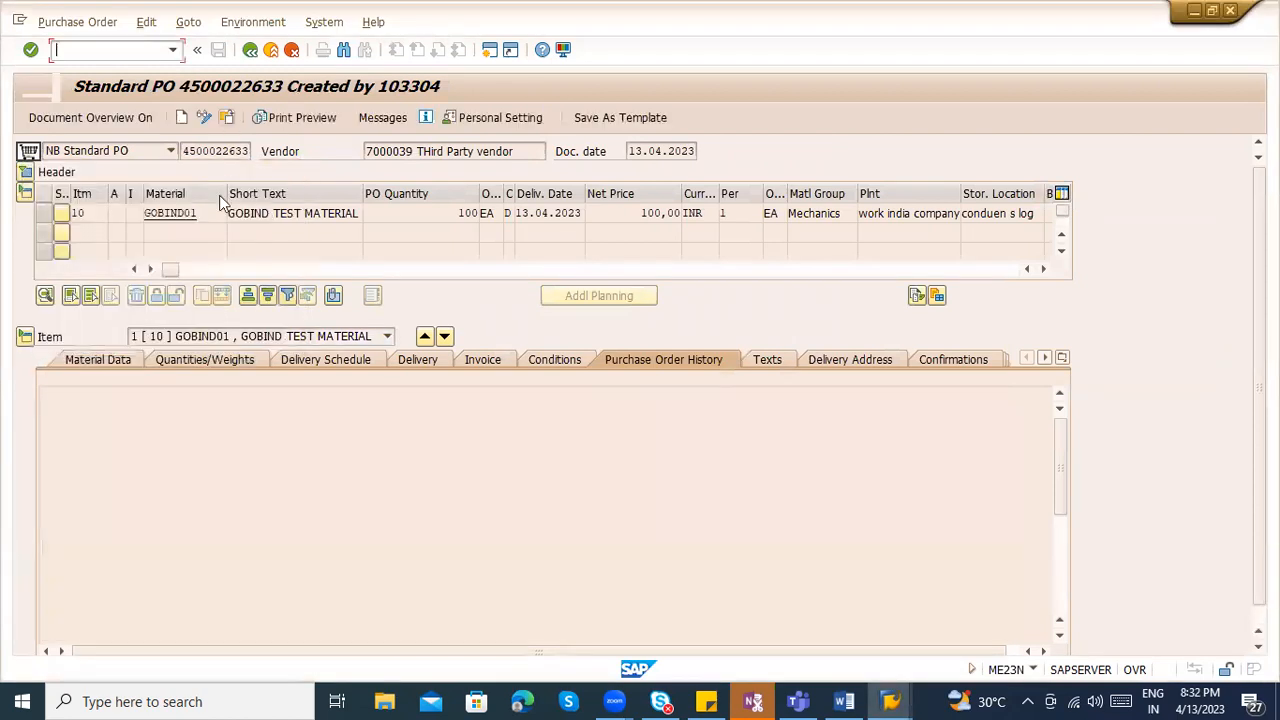
click(25, 481)
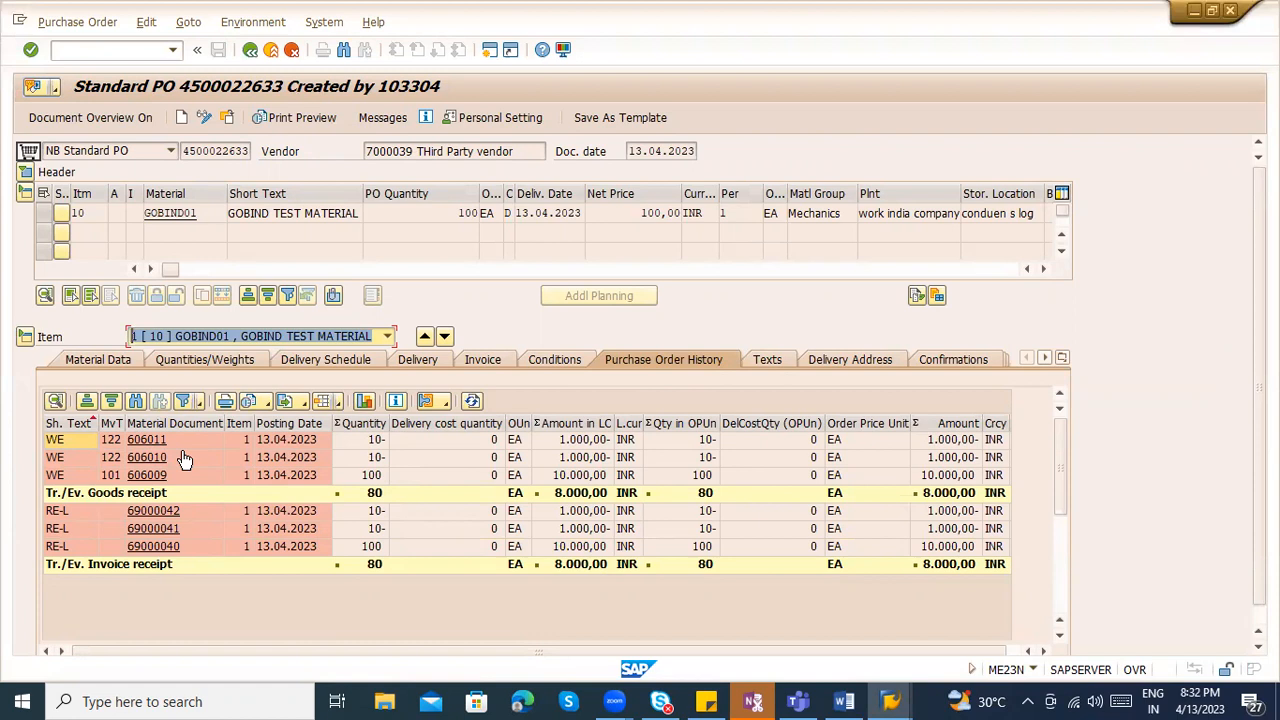
click(312, 460)
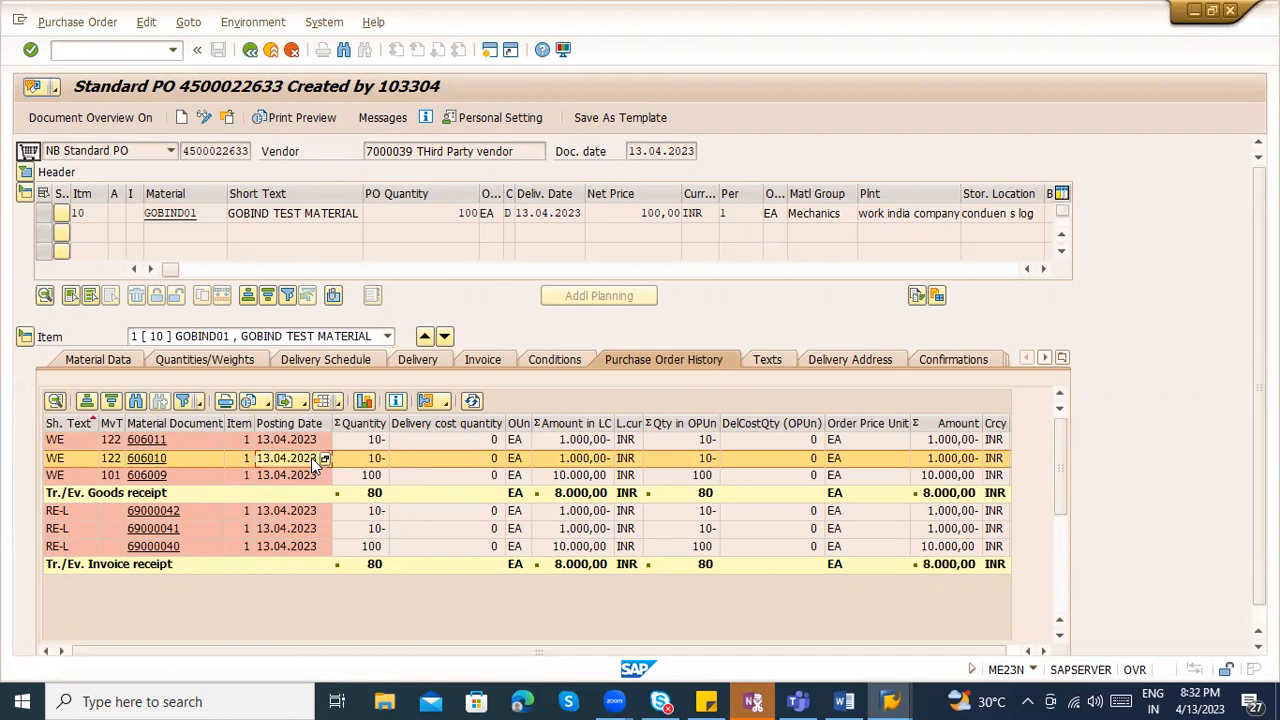
click(305, 442)
- Switch back to the invoice session, leave MIRO, start MIGO and choose A08 Transfer Posting with reference R10 Other
key(alt+Tab)
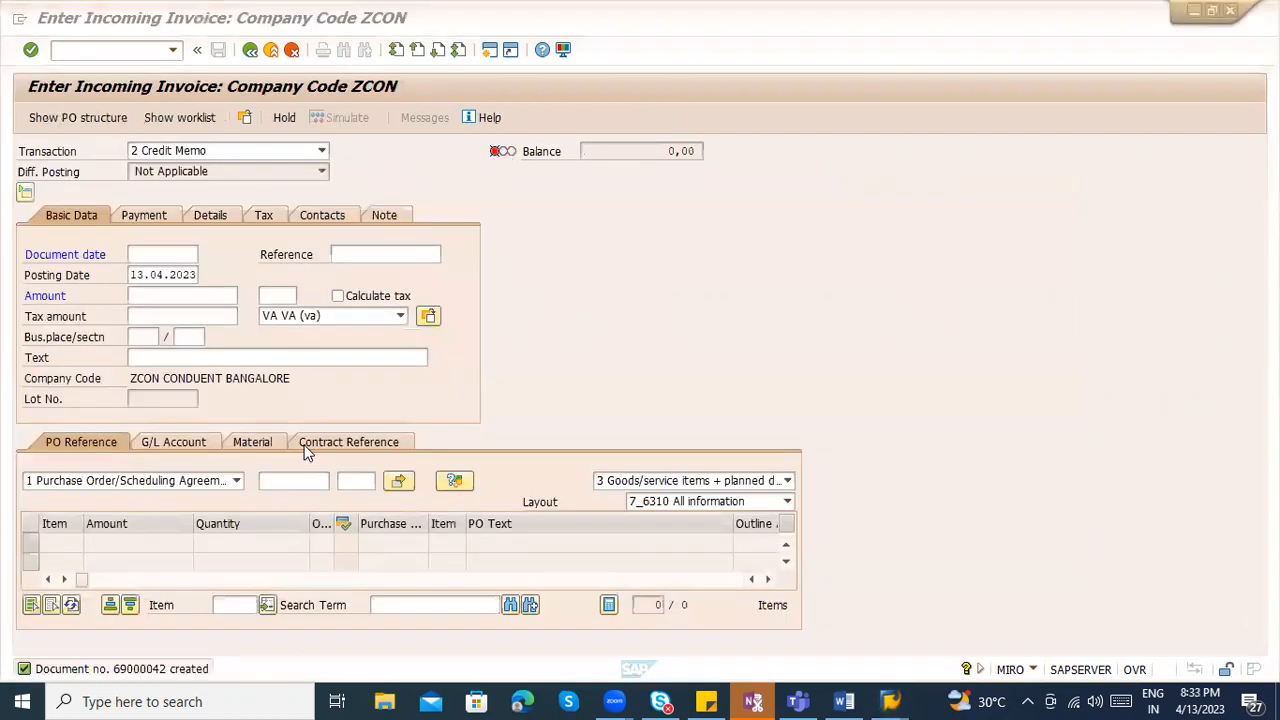
click(88, 56)
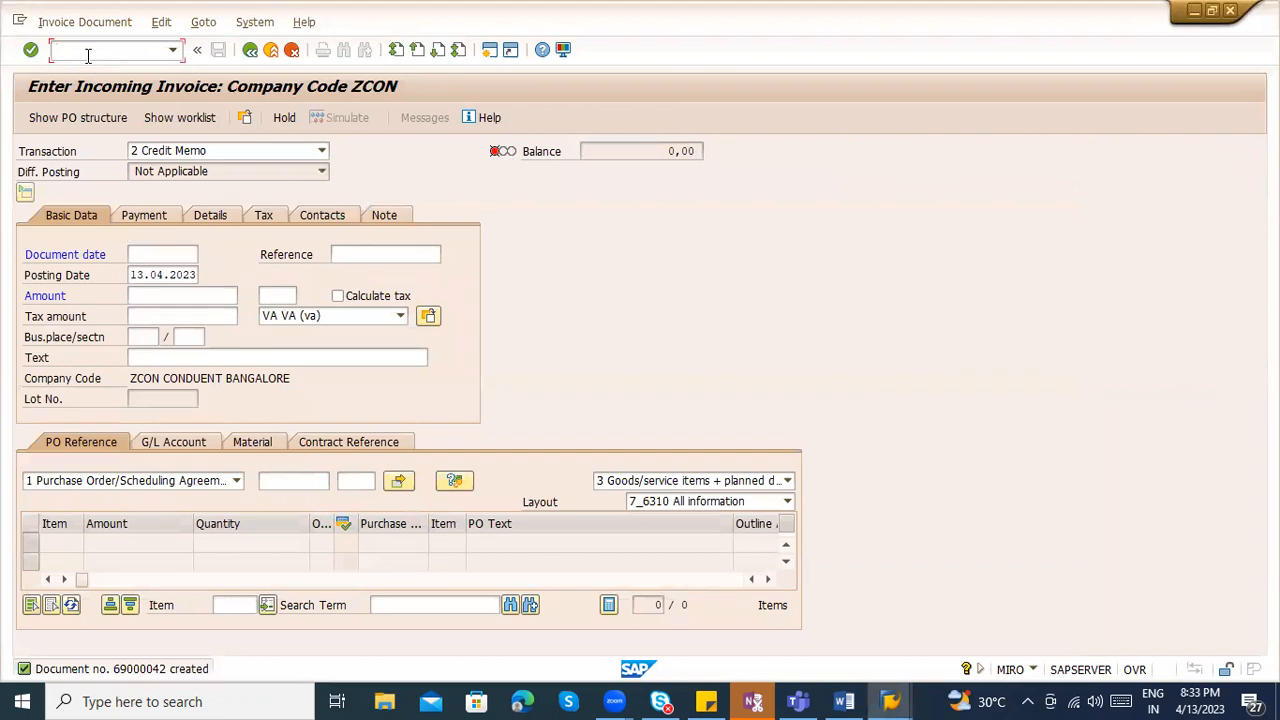
text(/n)
key(Return)
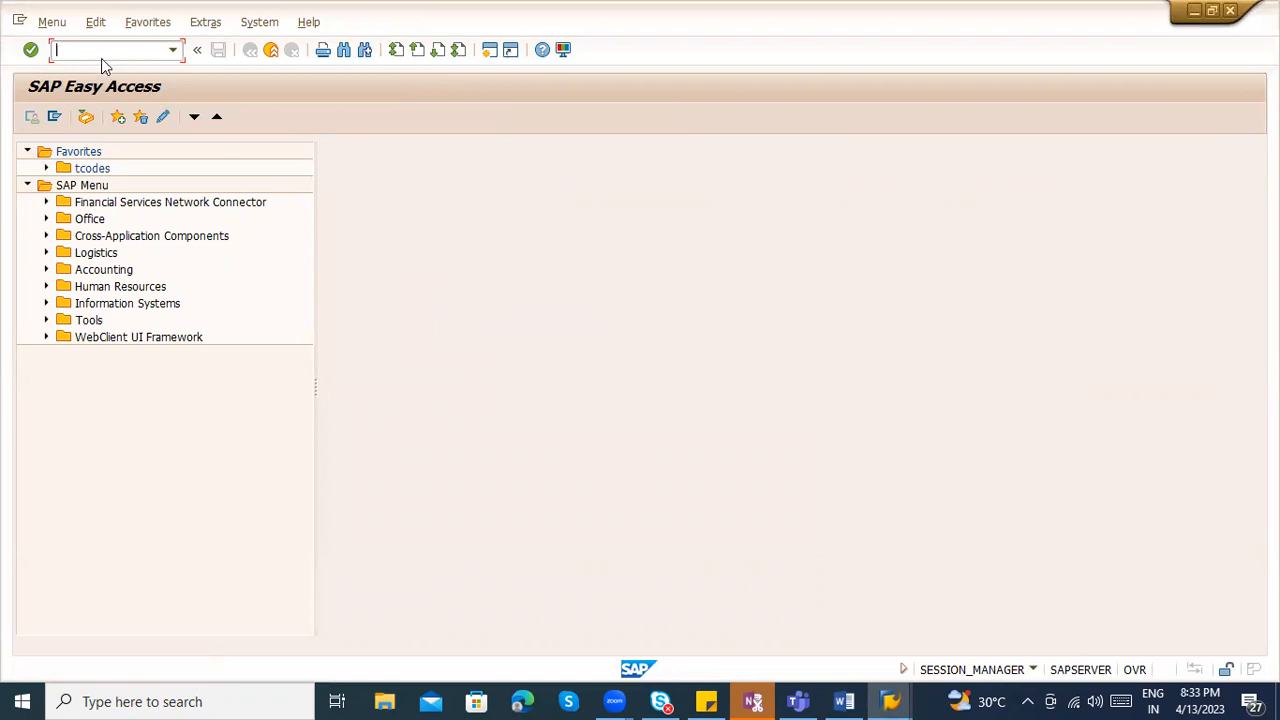
text(migo)
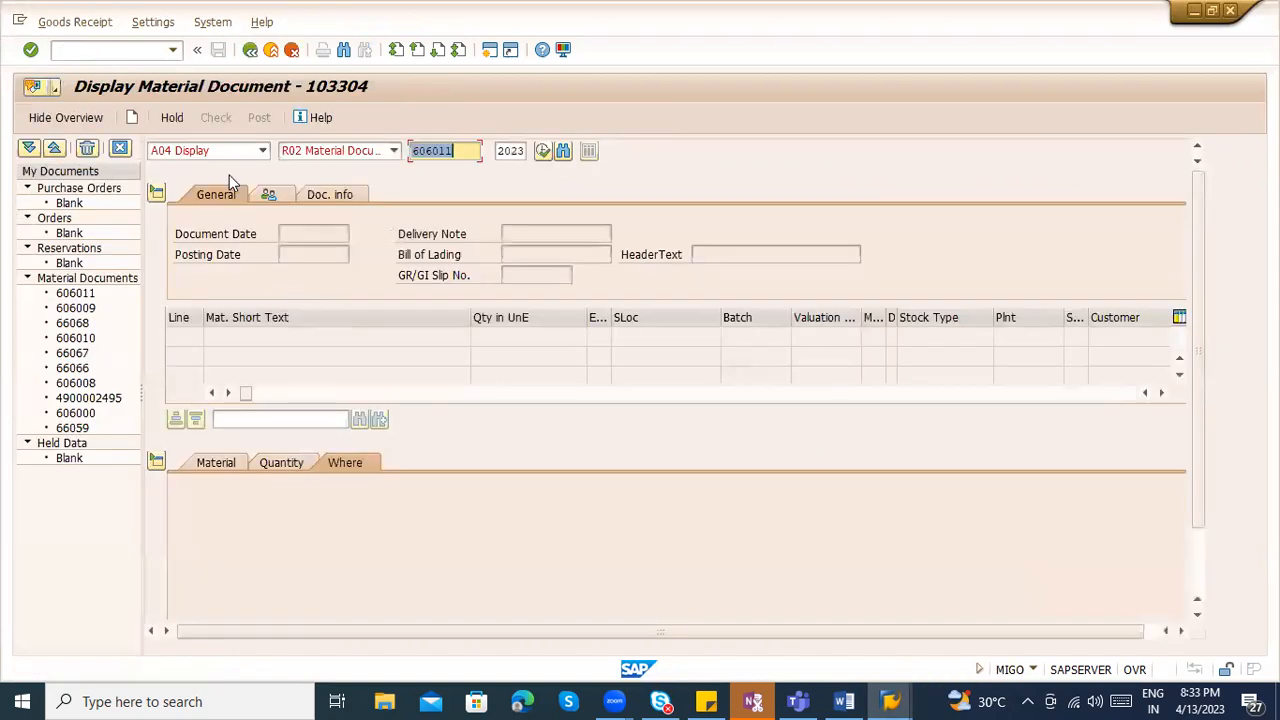
click(220, 150)
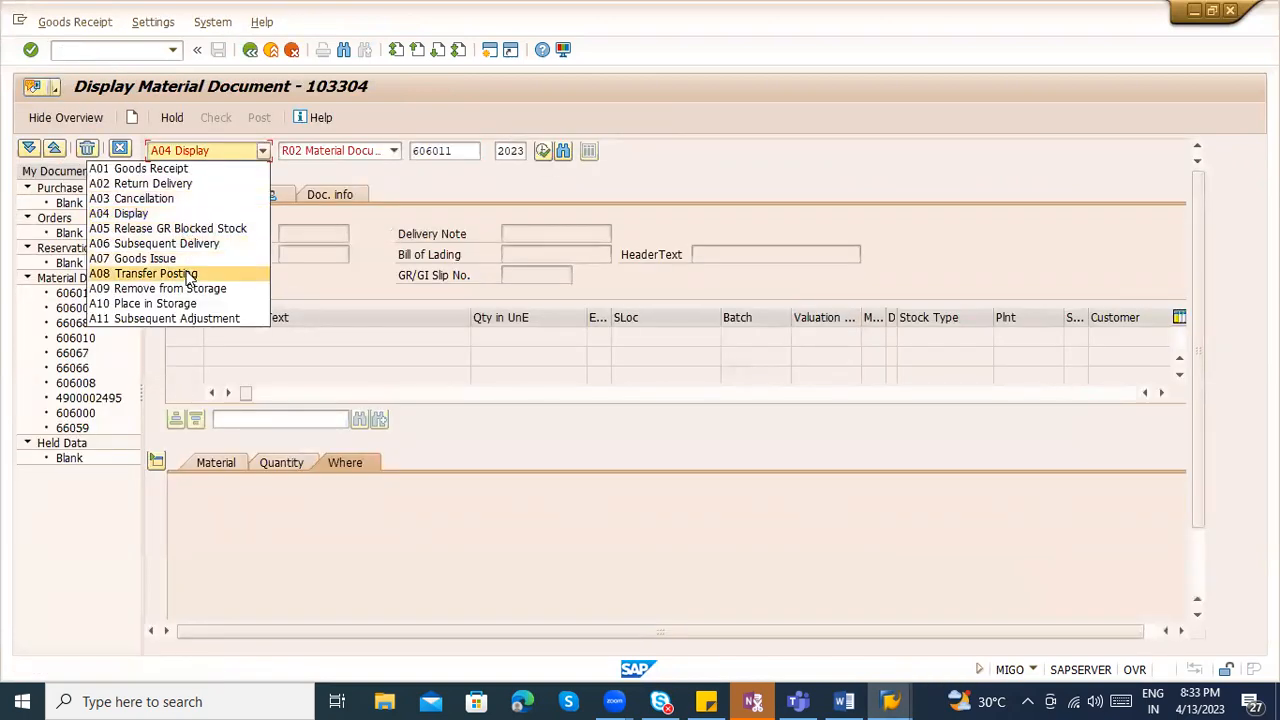
click(150, 273)
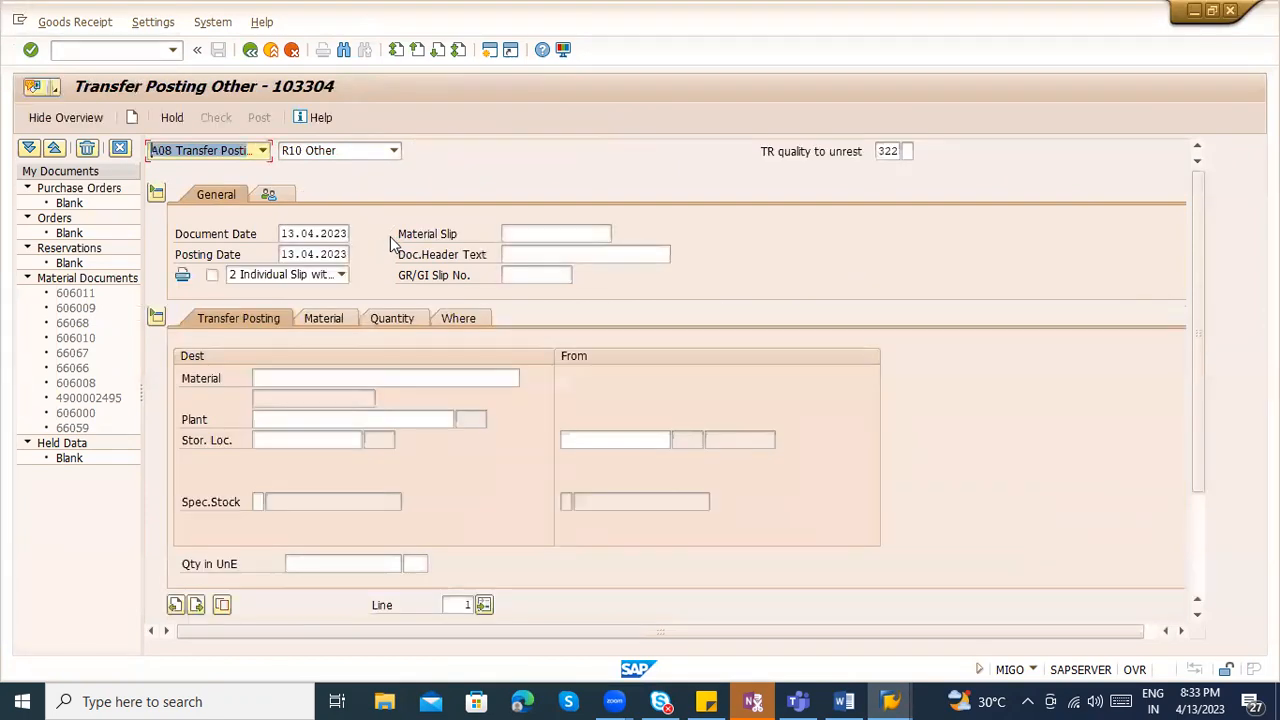
key(Tab)
key(Tab)
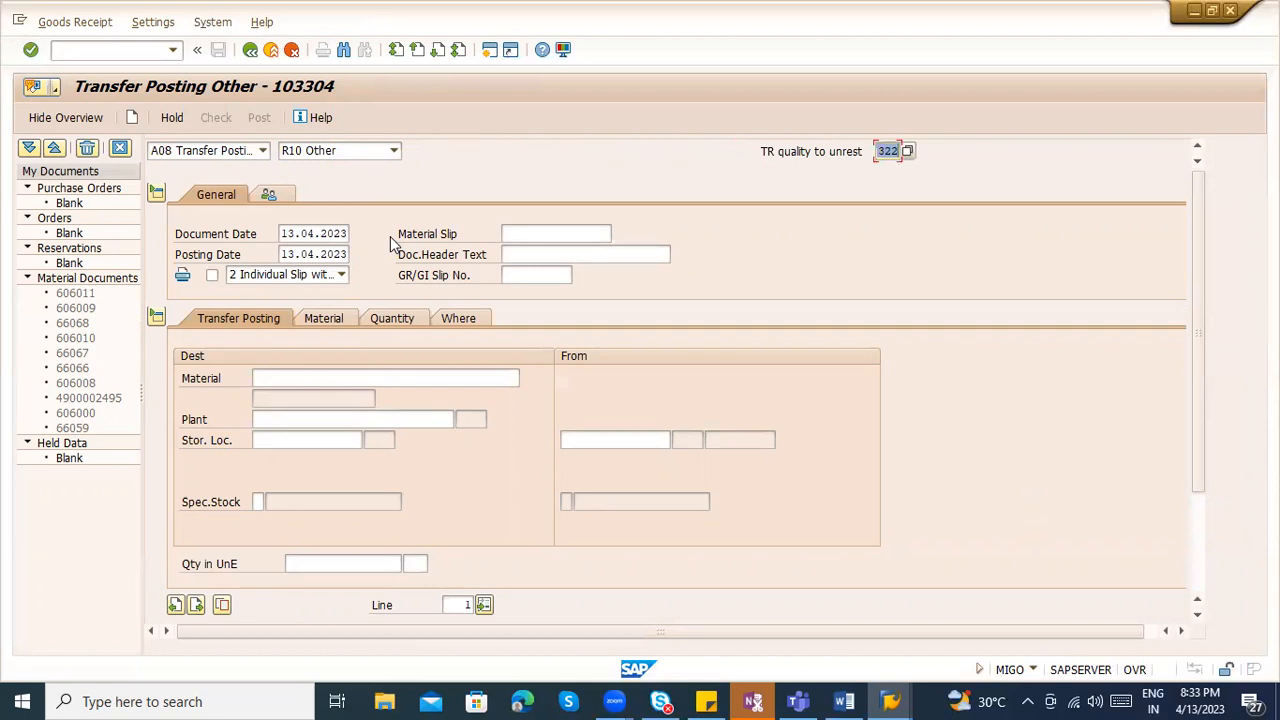
- Switch to the Word notes and start a new numbered list with 1) below the existing steps
click(844, 700)
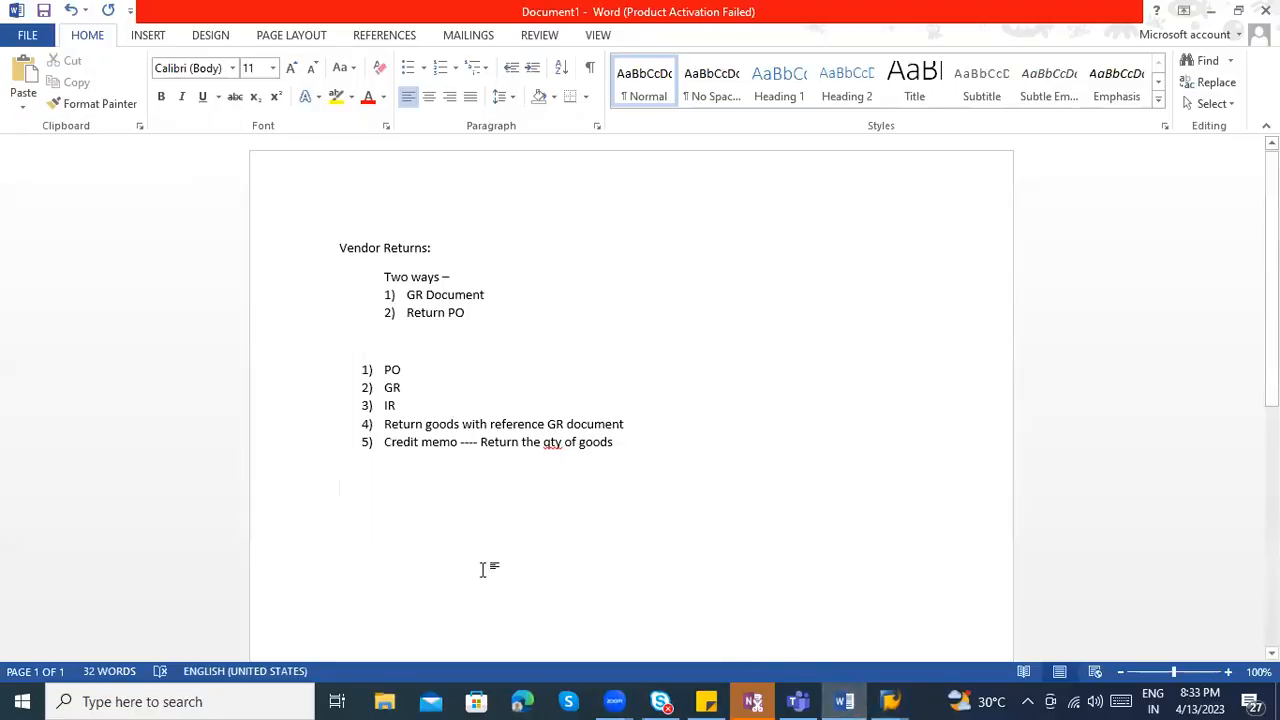
key(Return)
key(Return)
key(Return)
text(1))
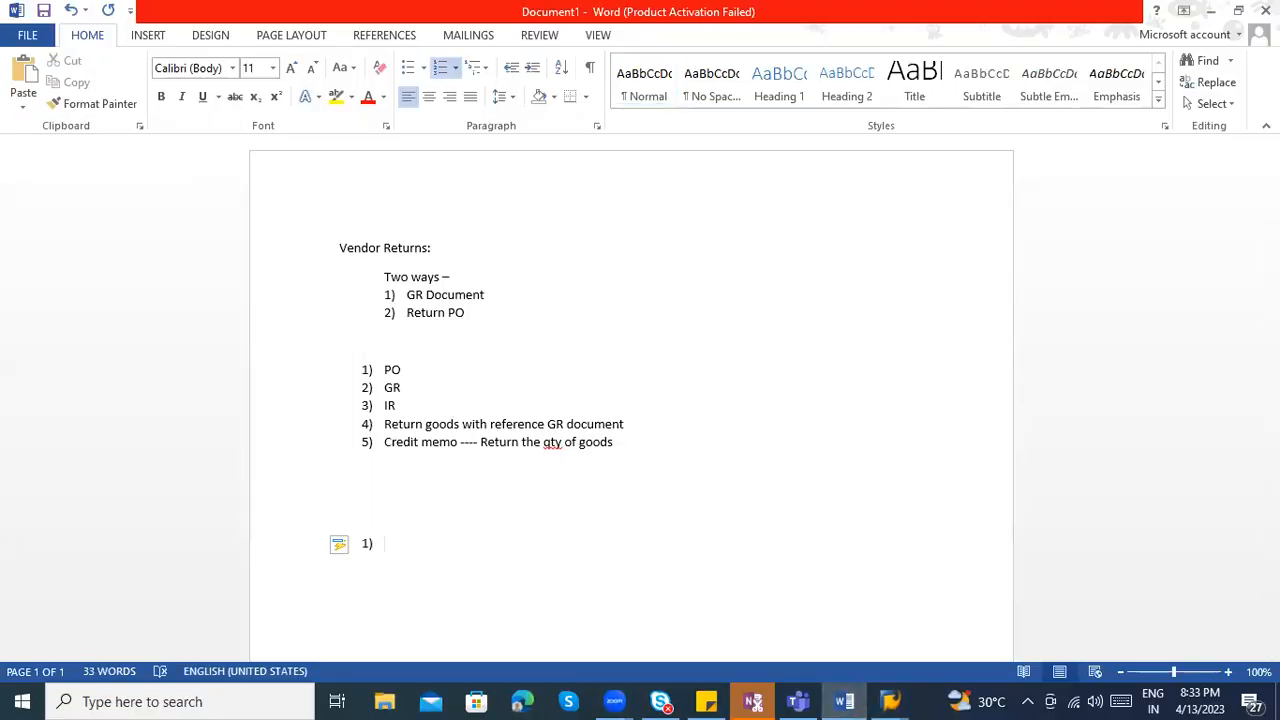
key(Return)
- Switch back to the purchase order in SAP and display the latest return material document from its history
key(alt+Tab)
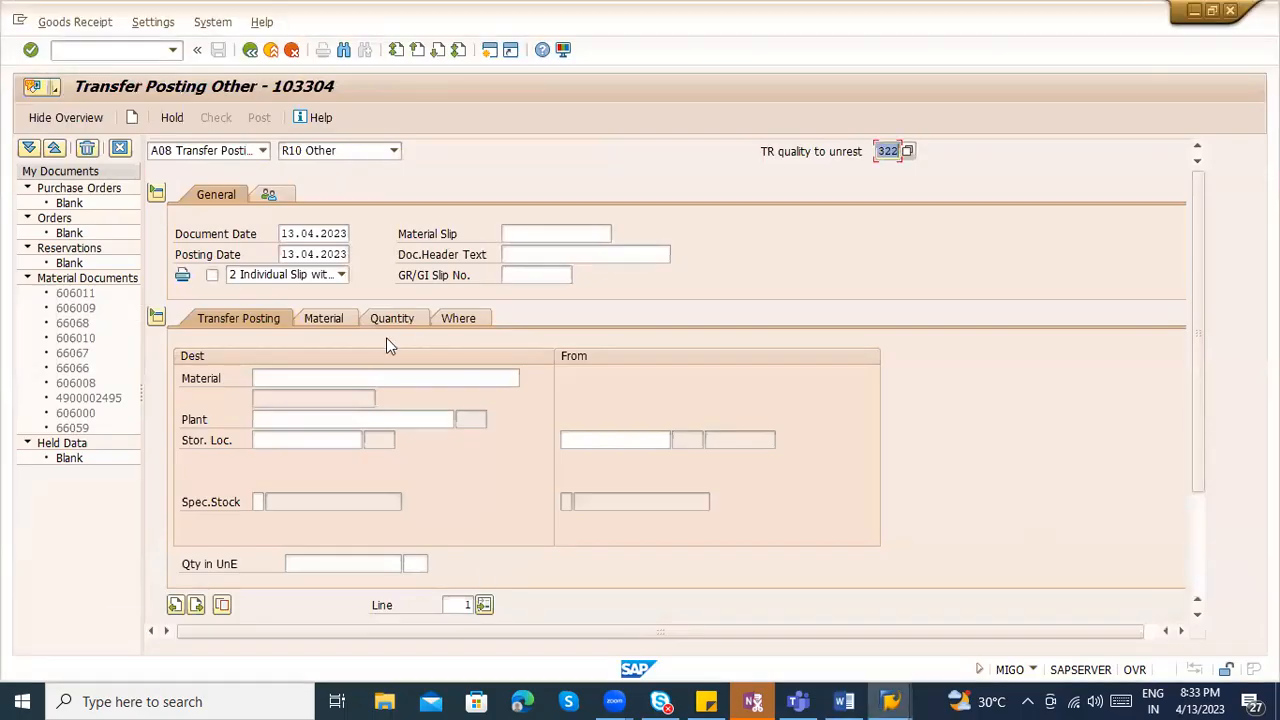
key(alt+Tab)
key(alt+Tab)
click(150, 442)
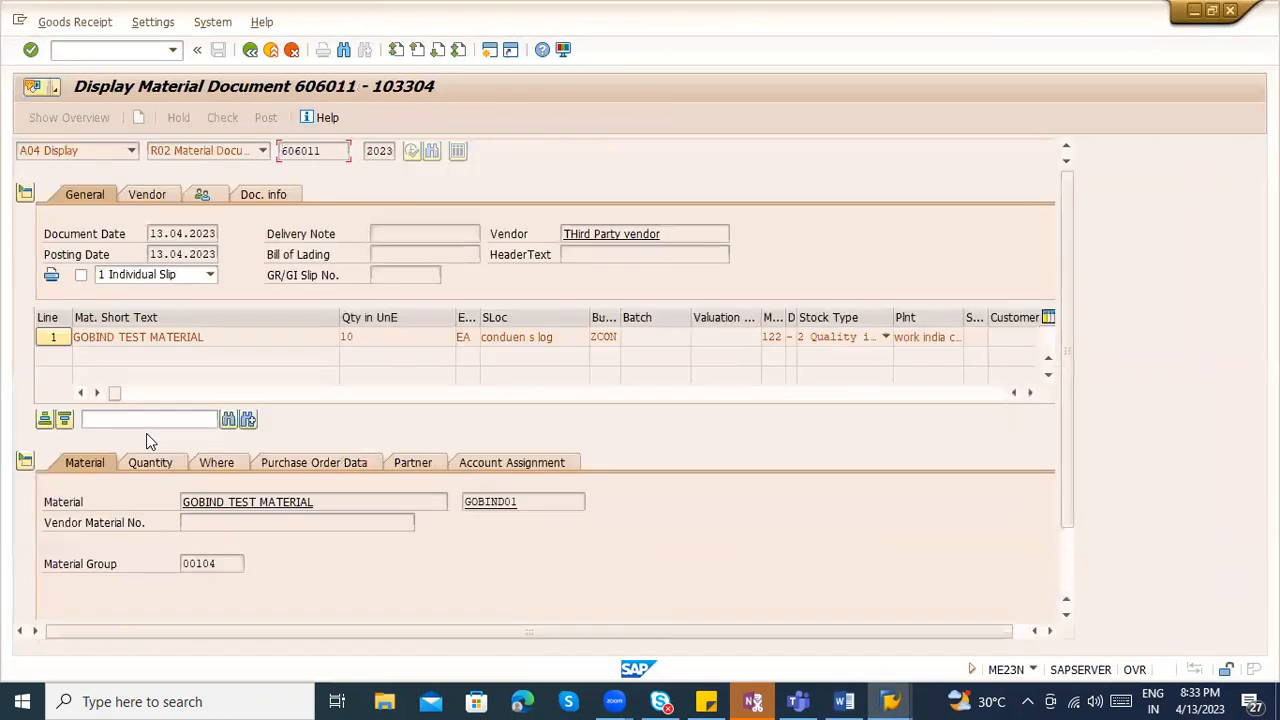
click(250, 49)
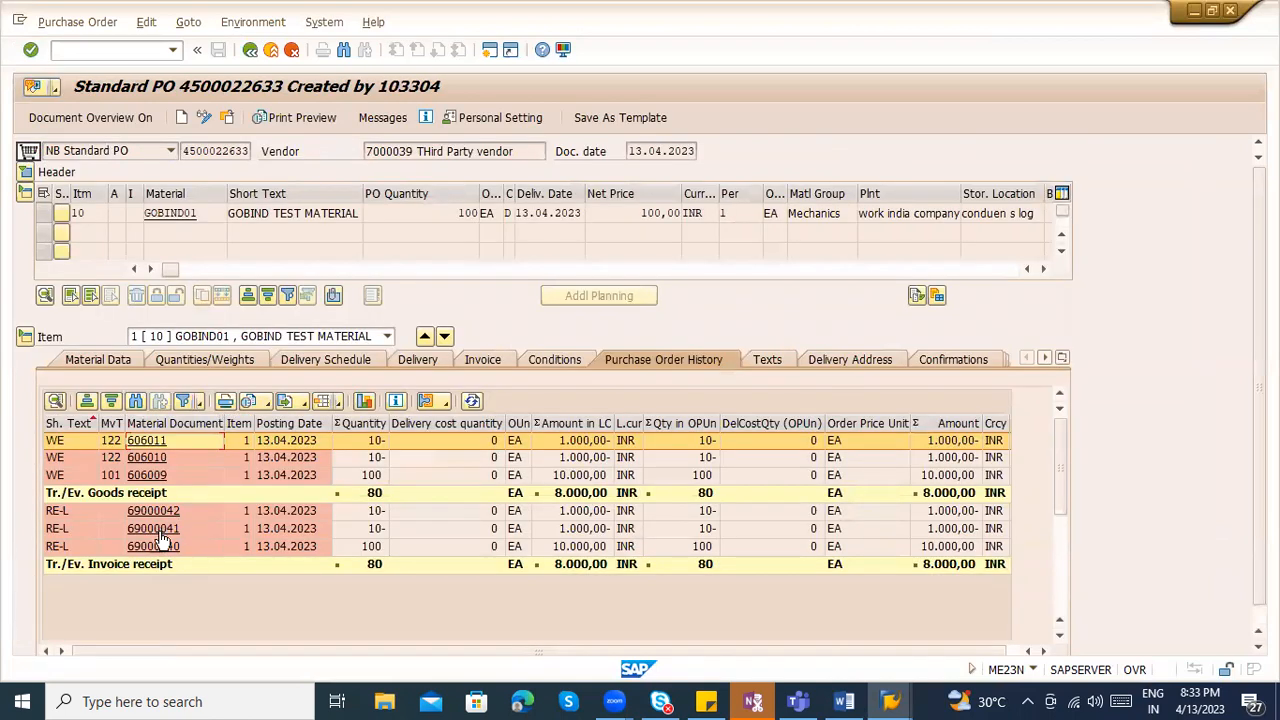
- Display the latest credit memo from the purchase order history, examine its item's amount and quantity, and return to the history
click(161, 514)
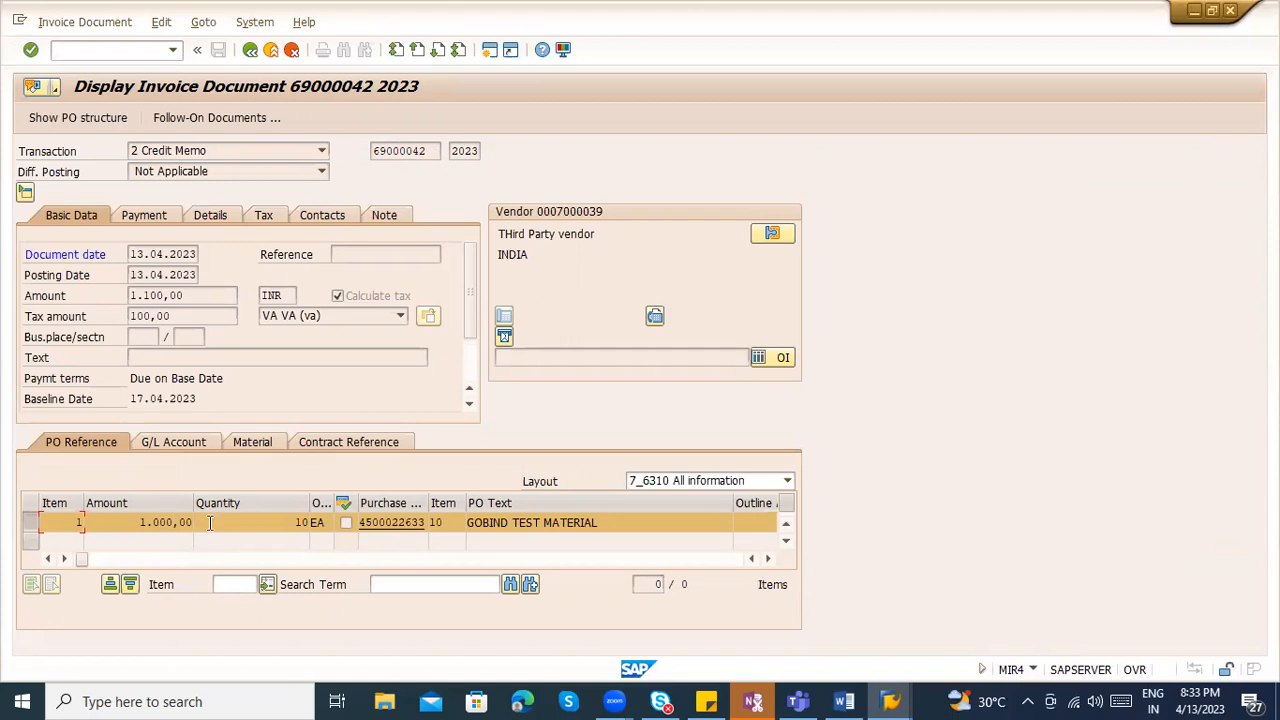
drag(292, 522, 313, 527)
drag(141, 524, 204, 527)
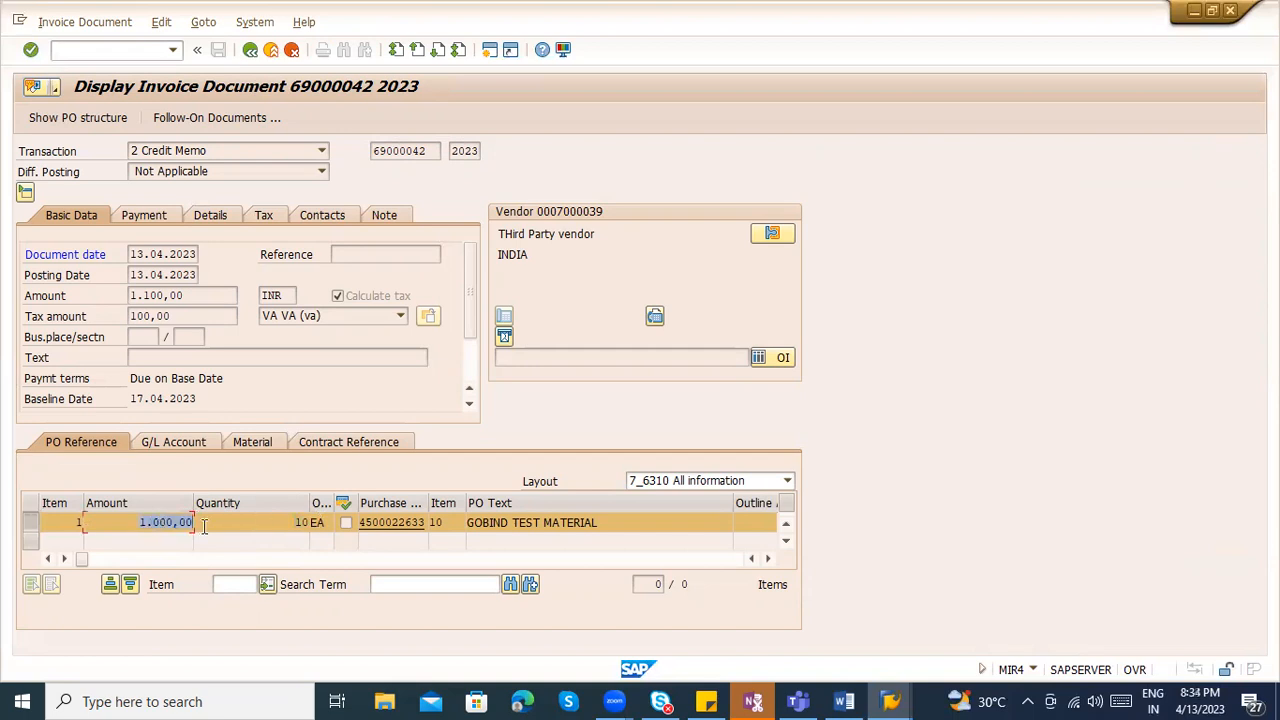
drag(293, 522, 311, 522)
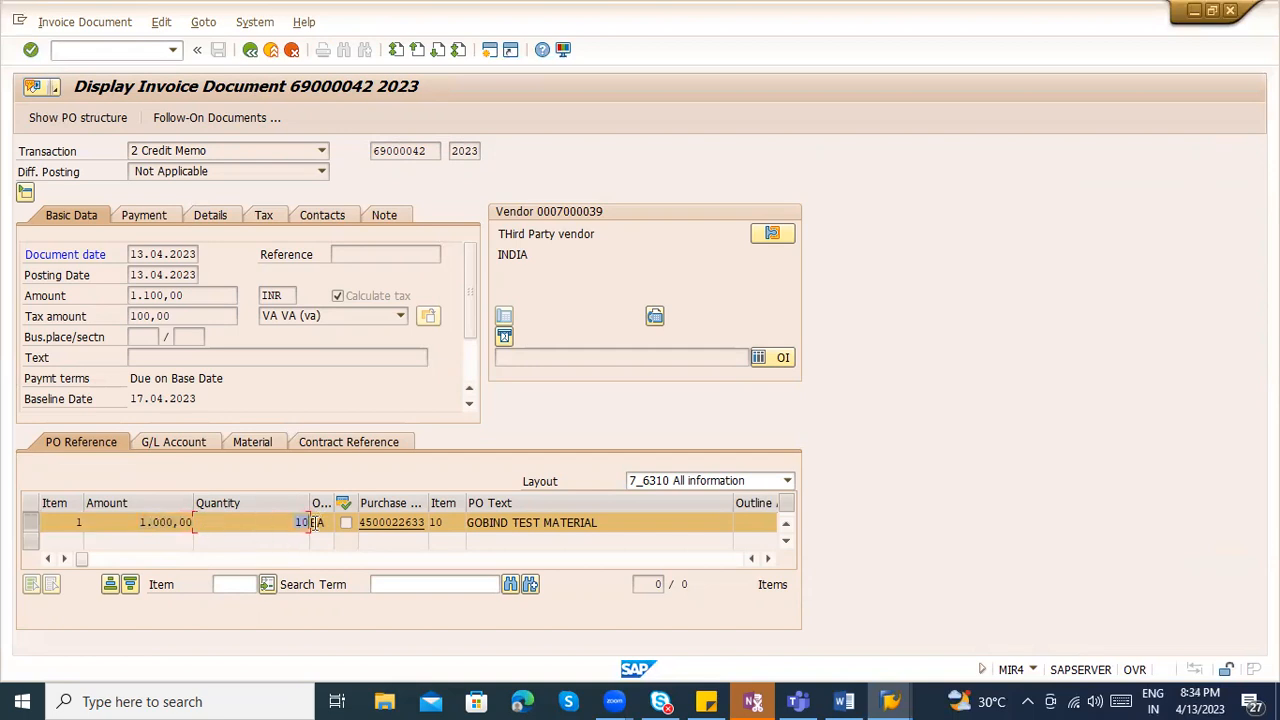
click(143, 523)
click(272, 505)
click(273, 506)
drag(280, 519, 316, 524)
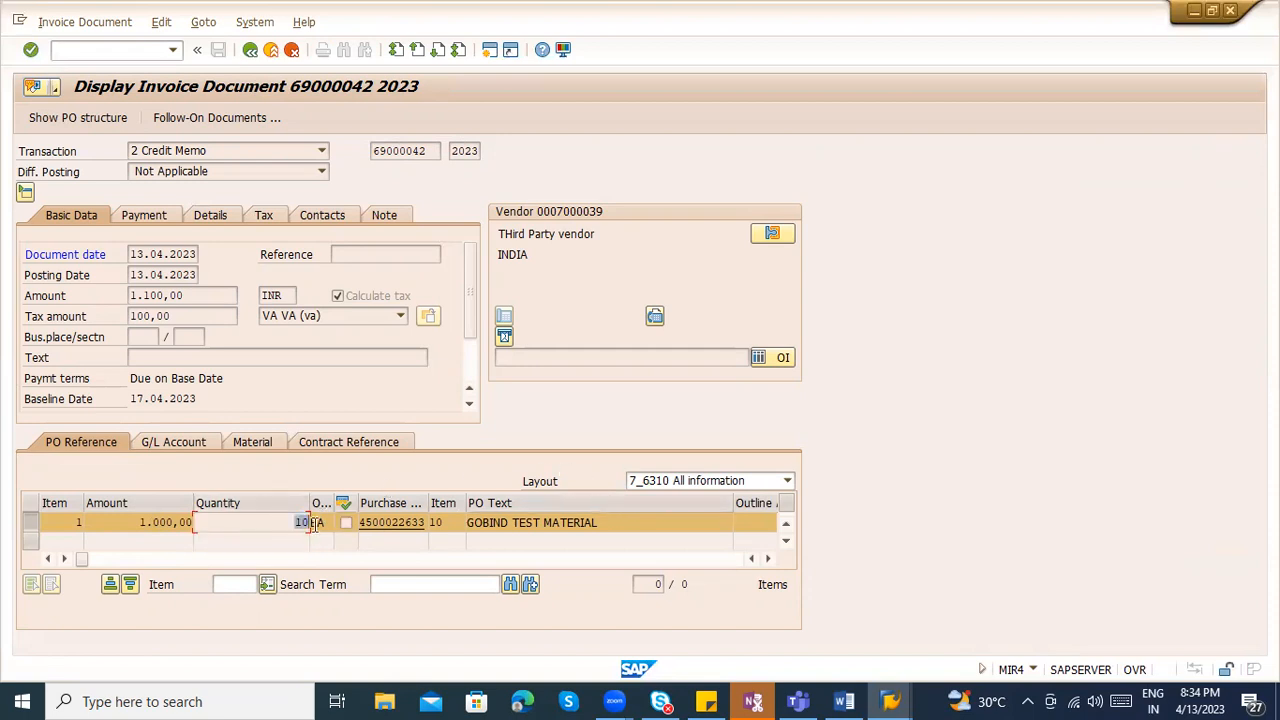
click(149, 497)
click(155, 502)
click(246, 527)
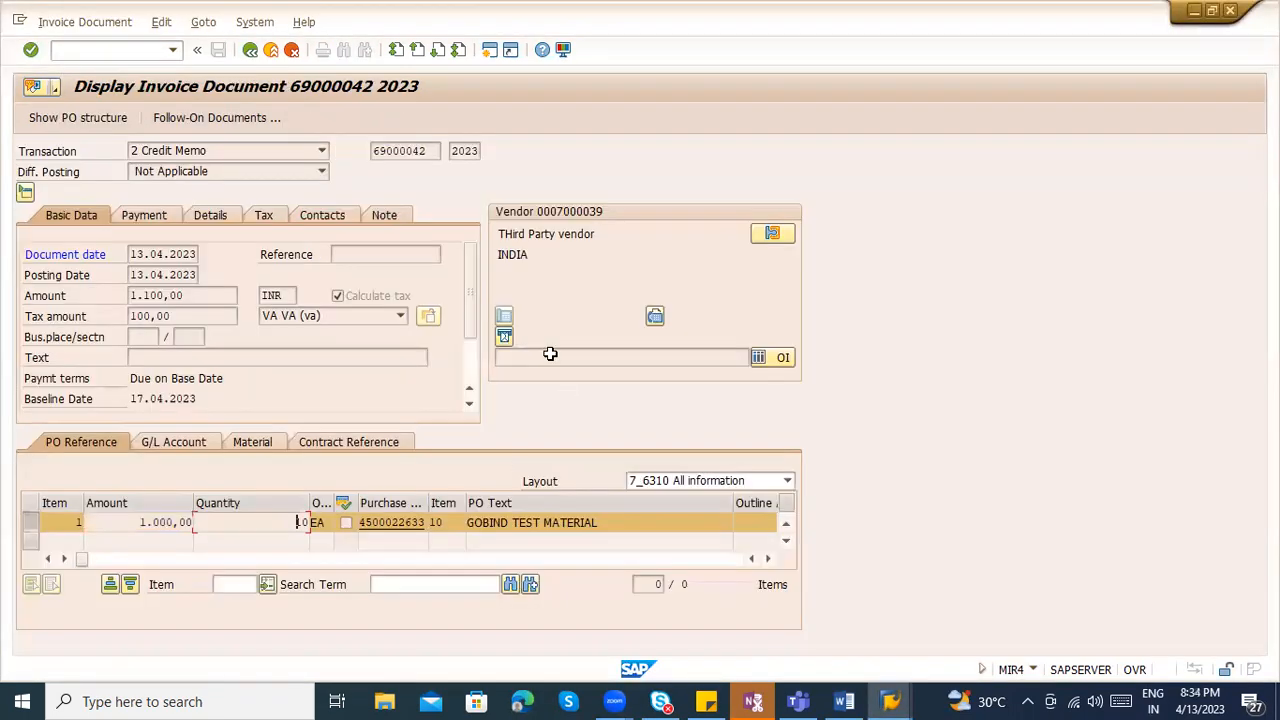
click(250, 50)
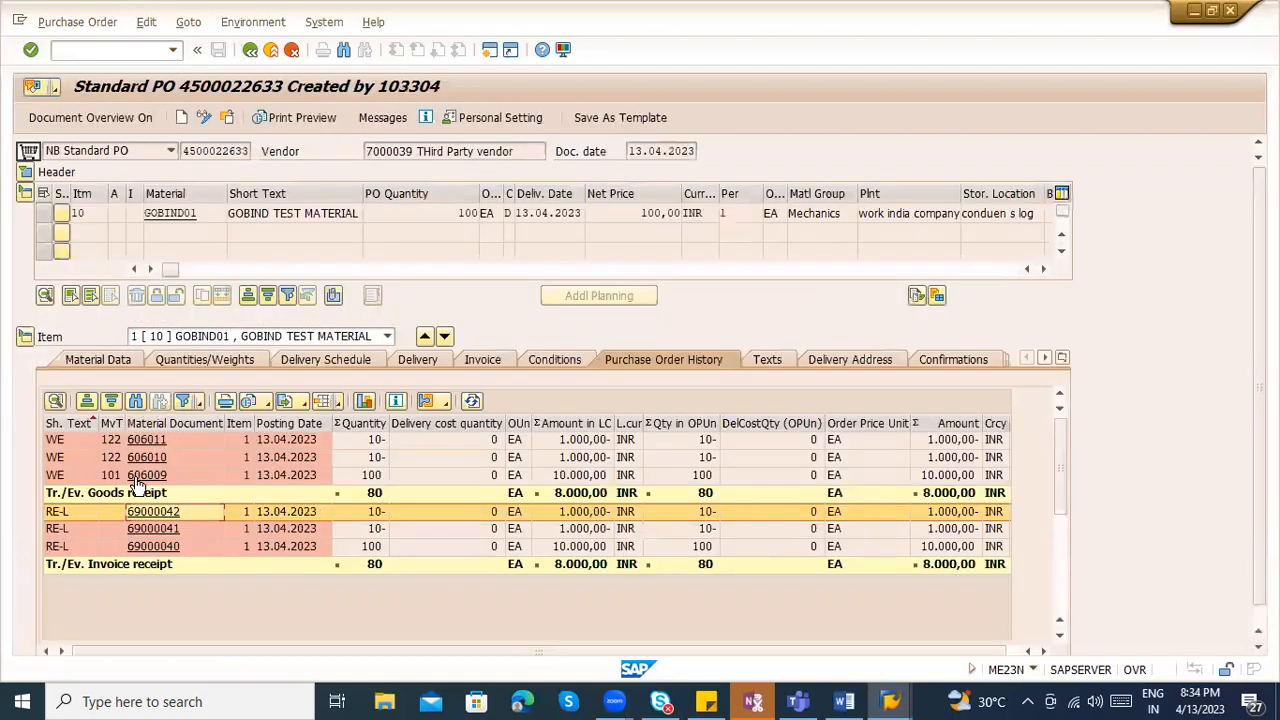
click(294, 452)
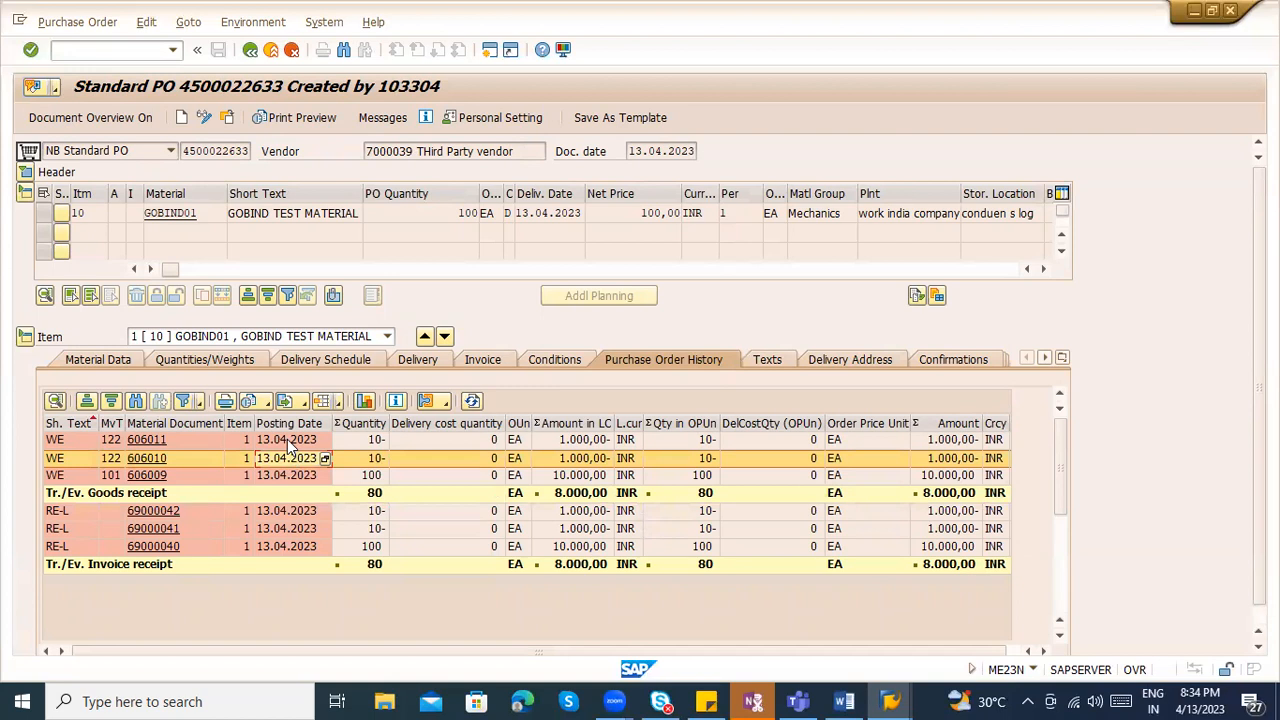
- Examine the posting dates of the two latest return entries (movement type 122) in the purchase order history
click(290, 441)
click(286, 453)
click(289, 441)
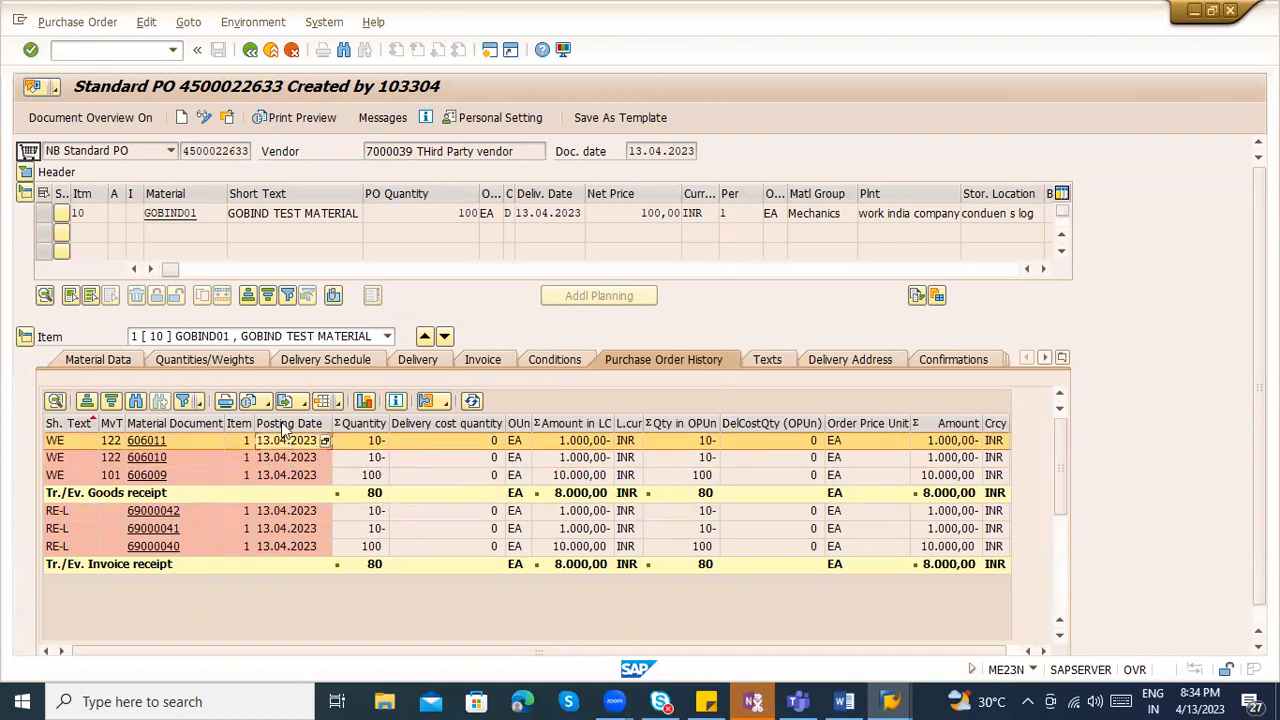
click(125, 442)
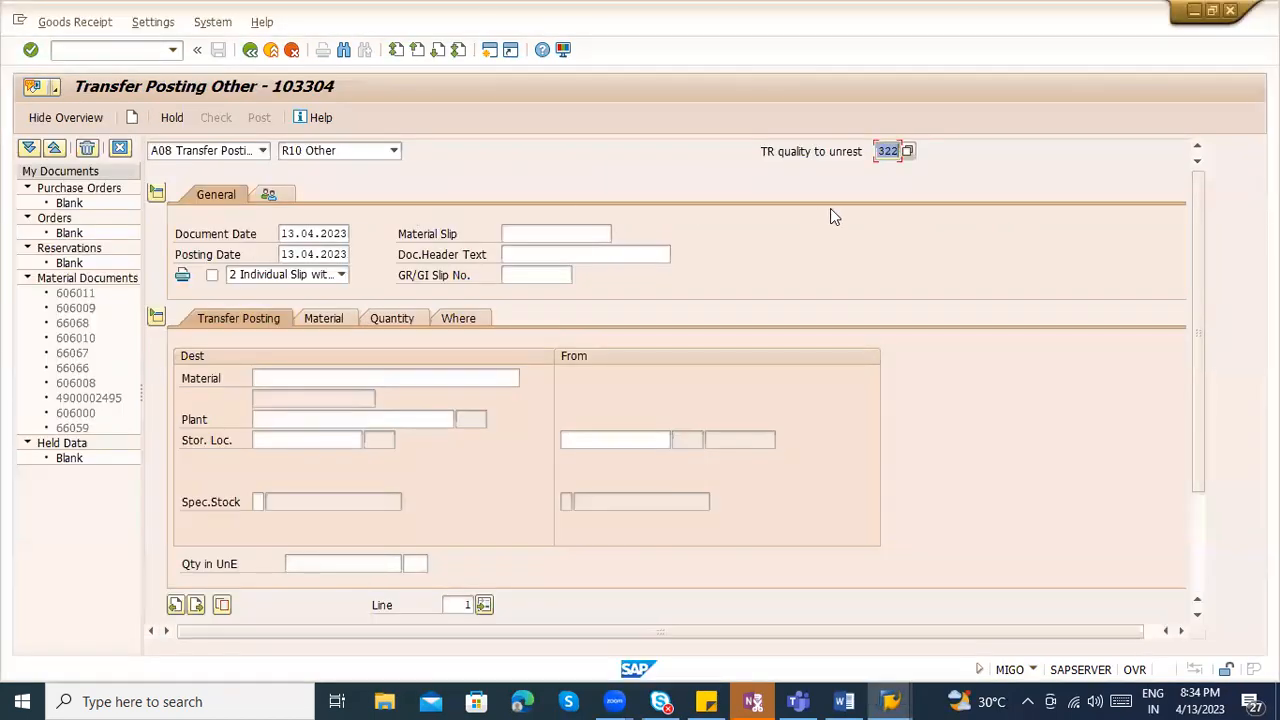
- Try movement type 349 for the transfer posting in the MIGO session and accept the default-values tip
text(349)
key(Return)
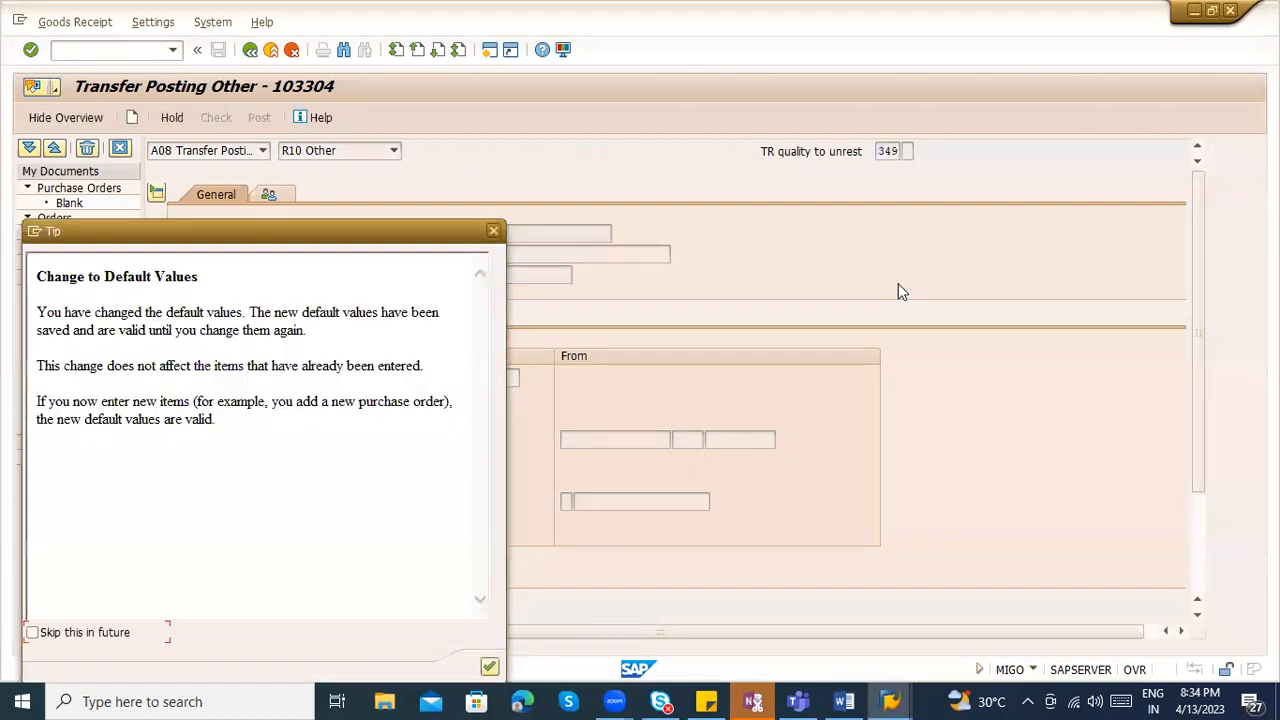
click(488, 666)
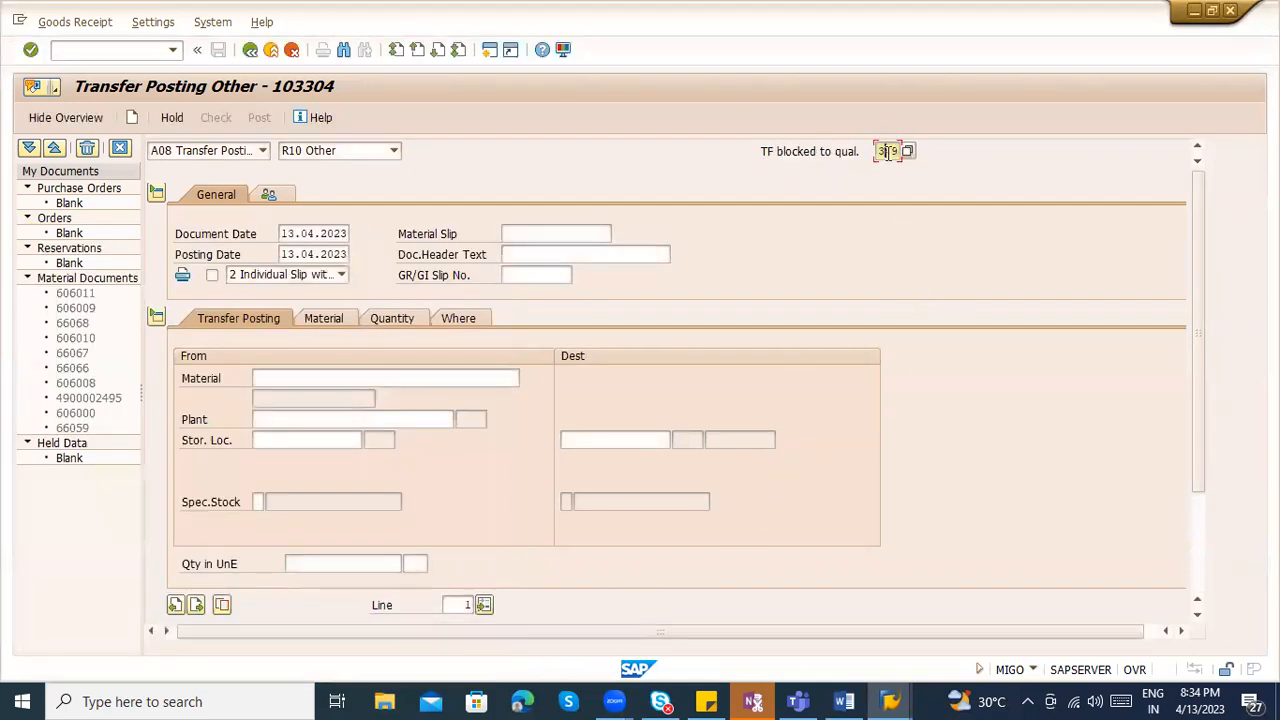
- Set the transfer posting's movement type to 344 and accept the default-values tip
key(BackSpace)
text(4)
key(Return)
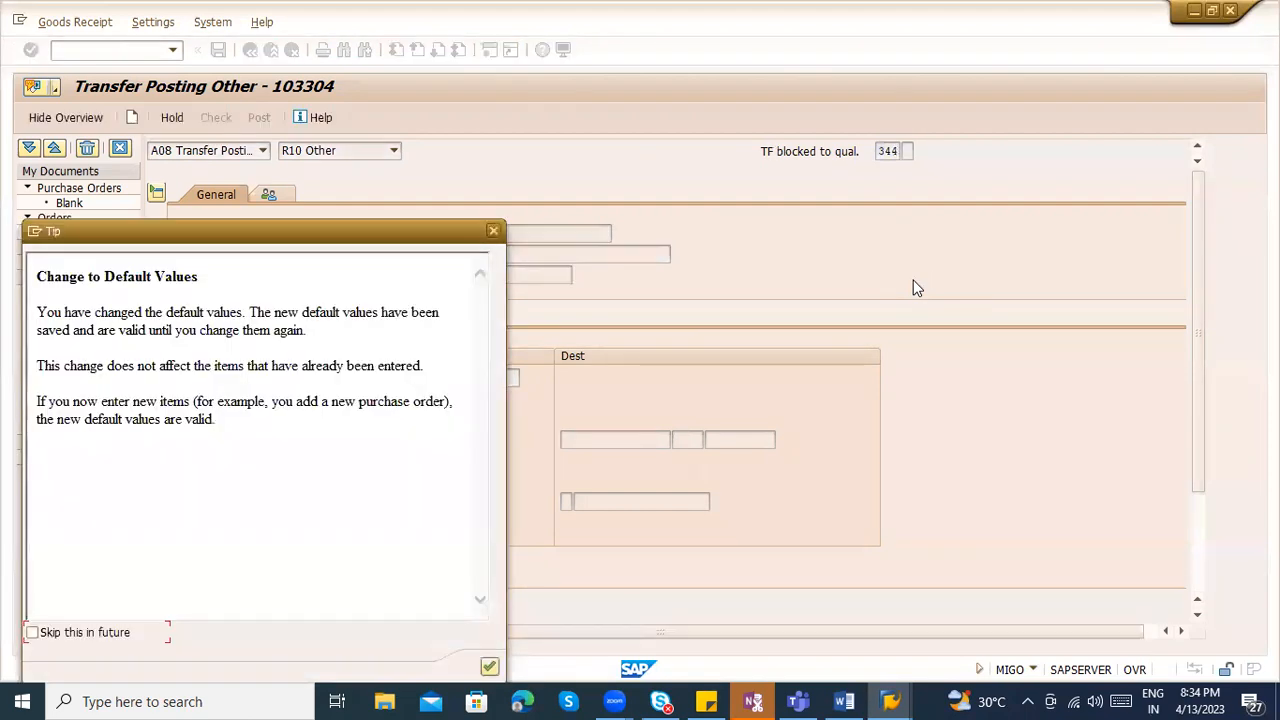
key(Return)
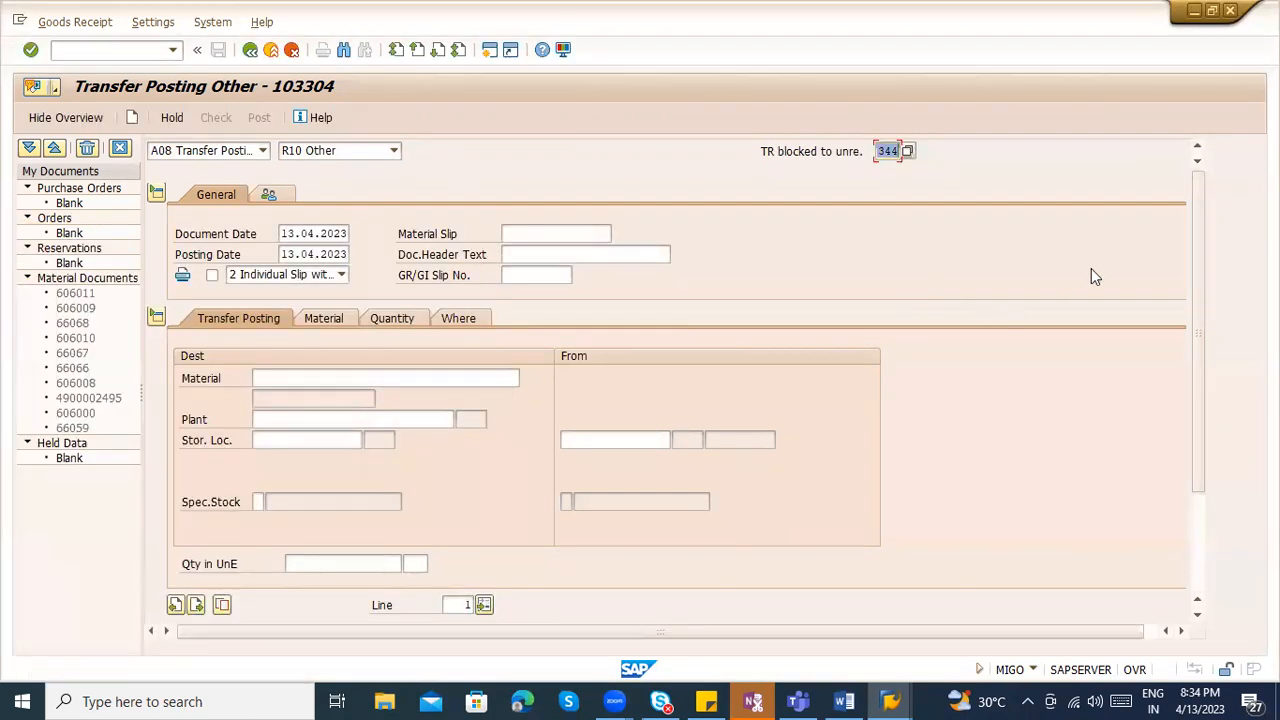
- Enter material GOBIND01, plant ZCON and storage location ZCON for the destination, and storage location ZCON as the source
click(326, 375)
click(323, 391)
click(300, 419)
text(ZCOn)
click(301, 439)
click(270, 451)
click(589, 441)
click(588, 458)
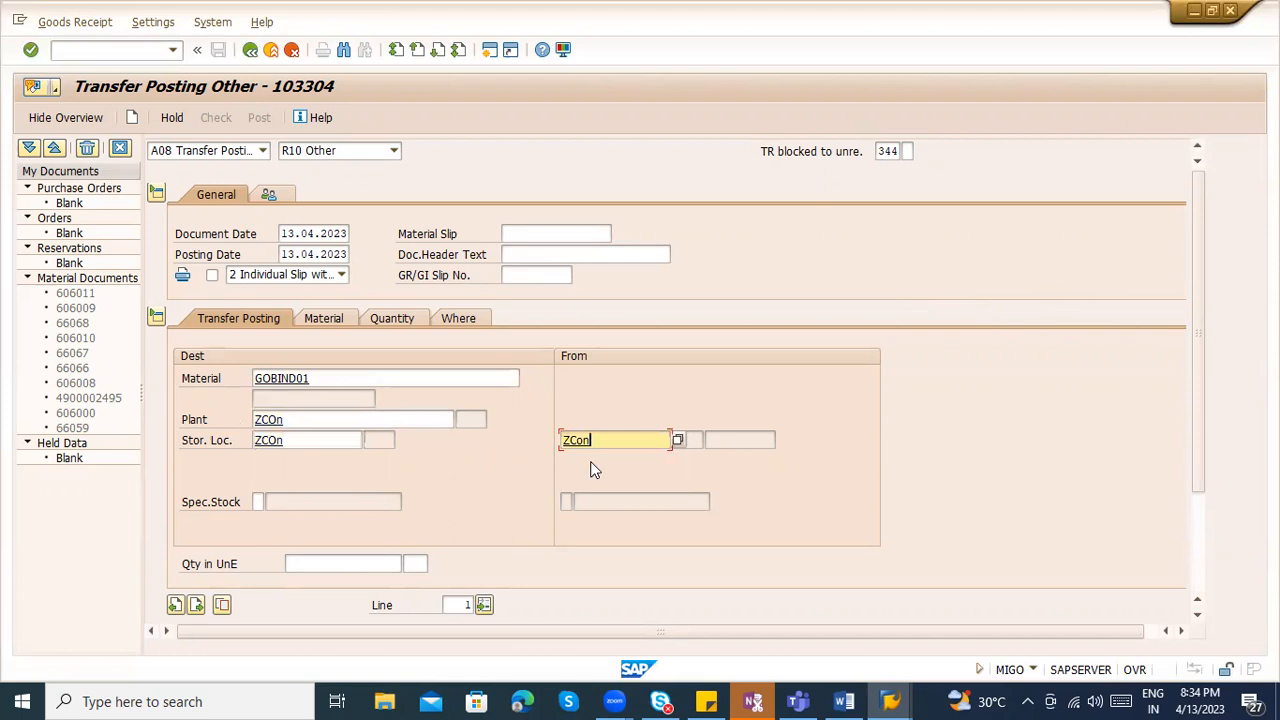
key(Return)
- Set the transfer quantity to 10, then check and post the transfer document
click(330, 562)
text(10)
double_click(338, 563)
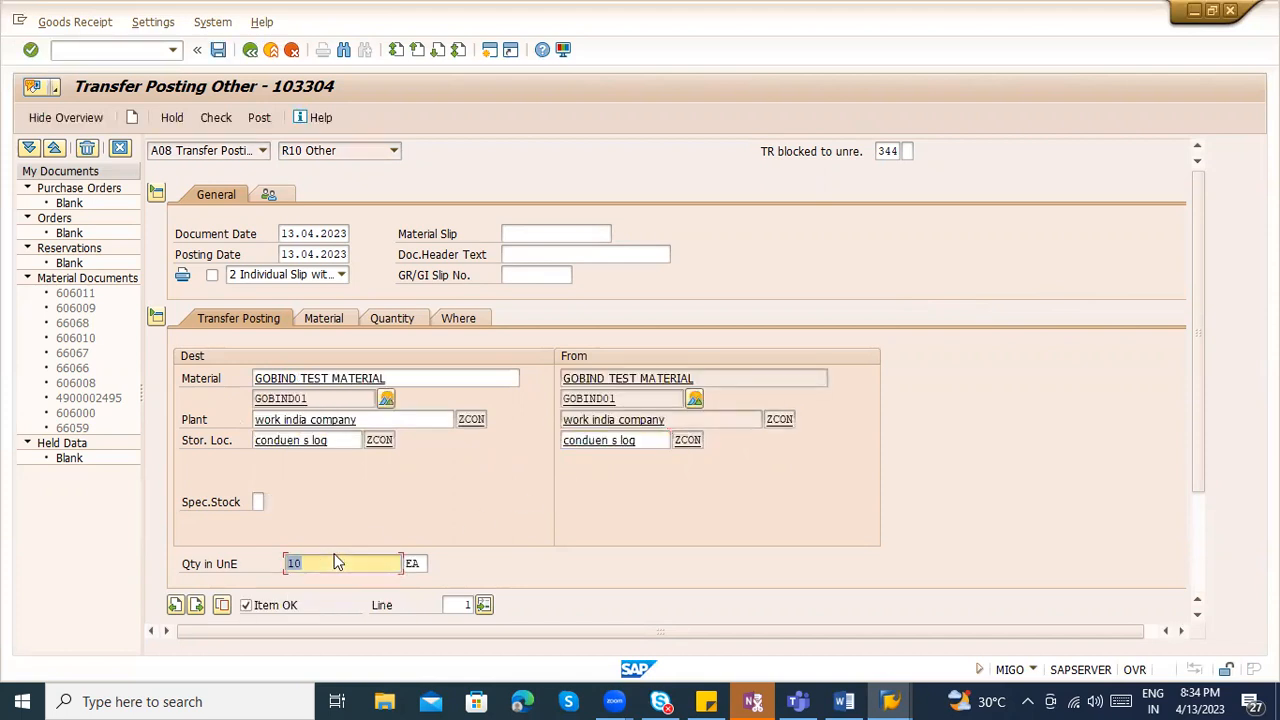
click(216, 120)
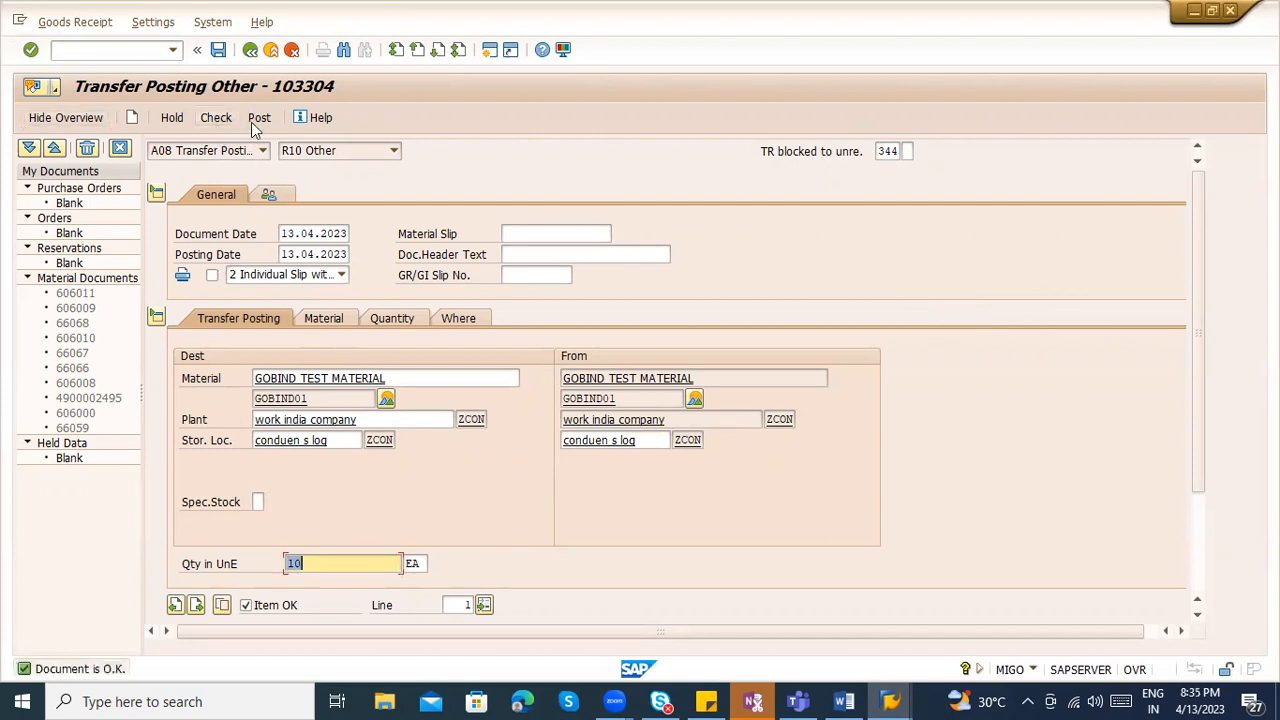
click(257, 119)
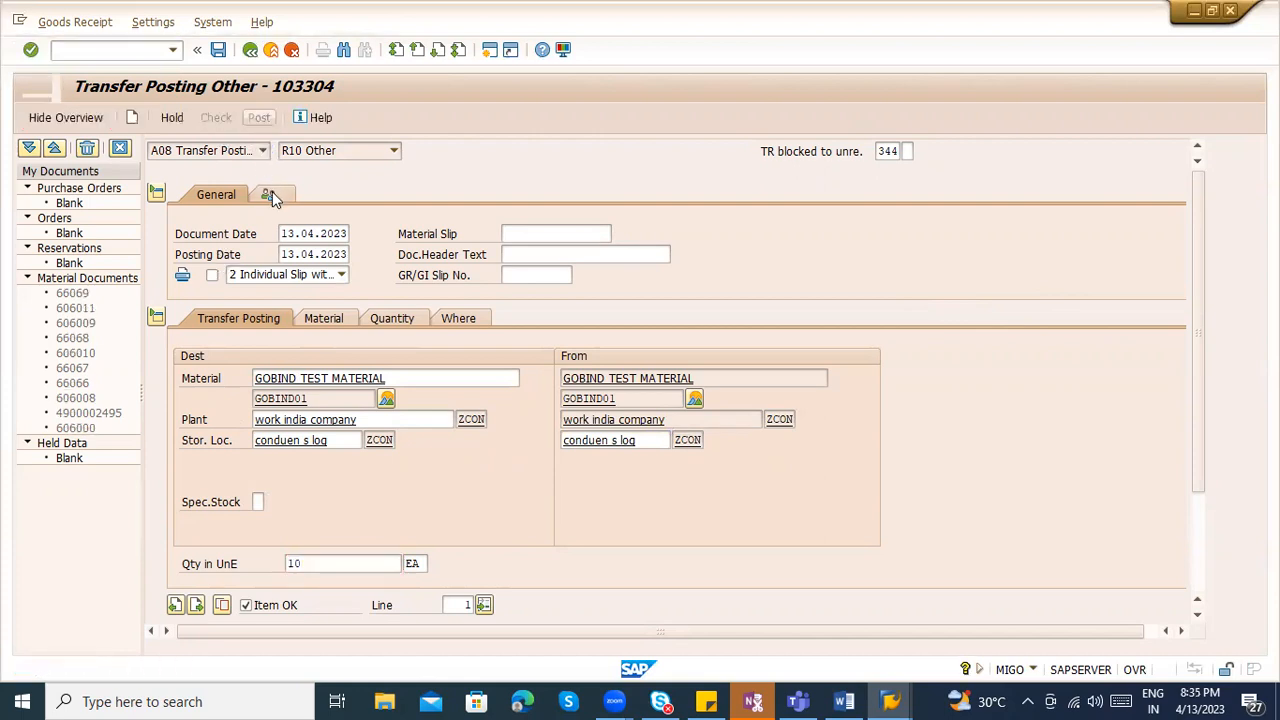
- Display the posted transfer document in MIGO, then switch to the MMBE stock overview and refresh it
click(260, 151)
click(205, 212)
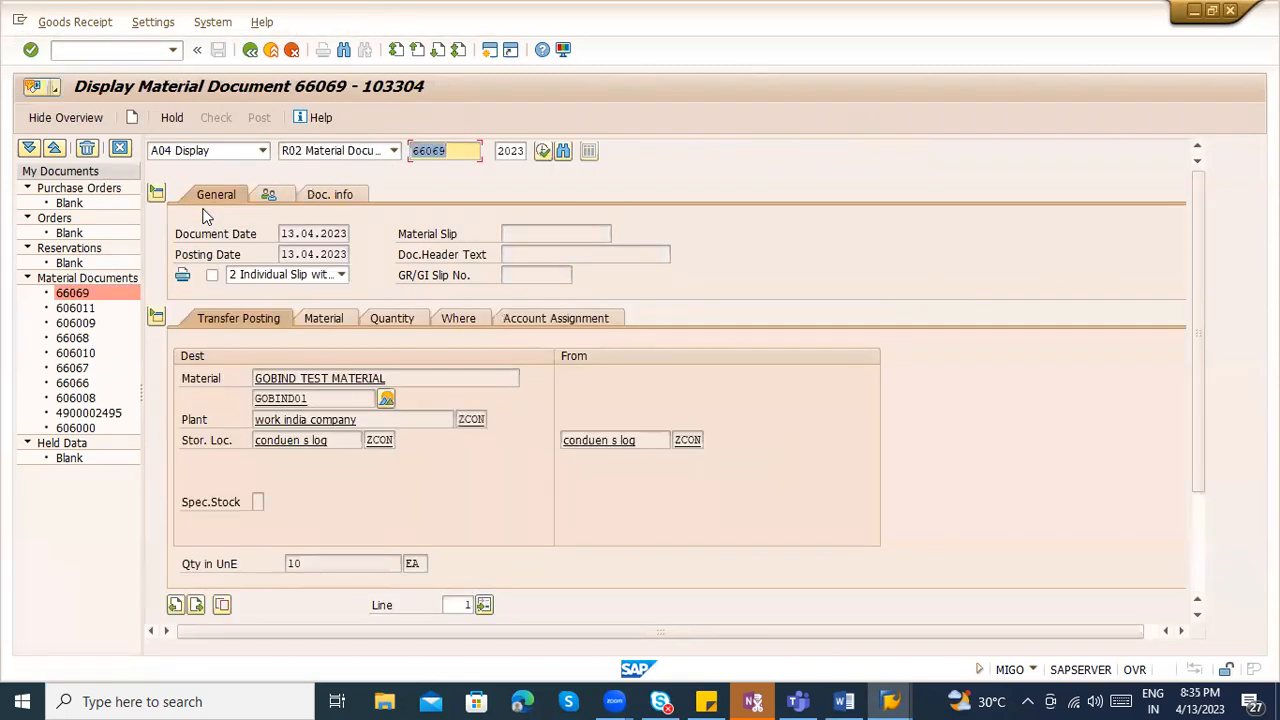
key(alt+Tab)
key(alt+Tab)
key(alt+Tab)
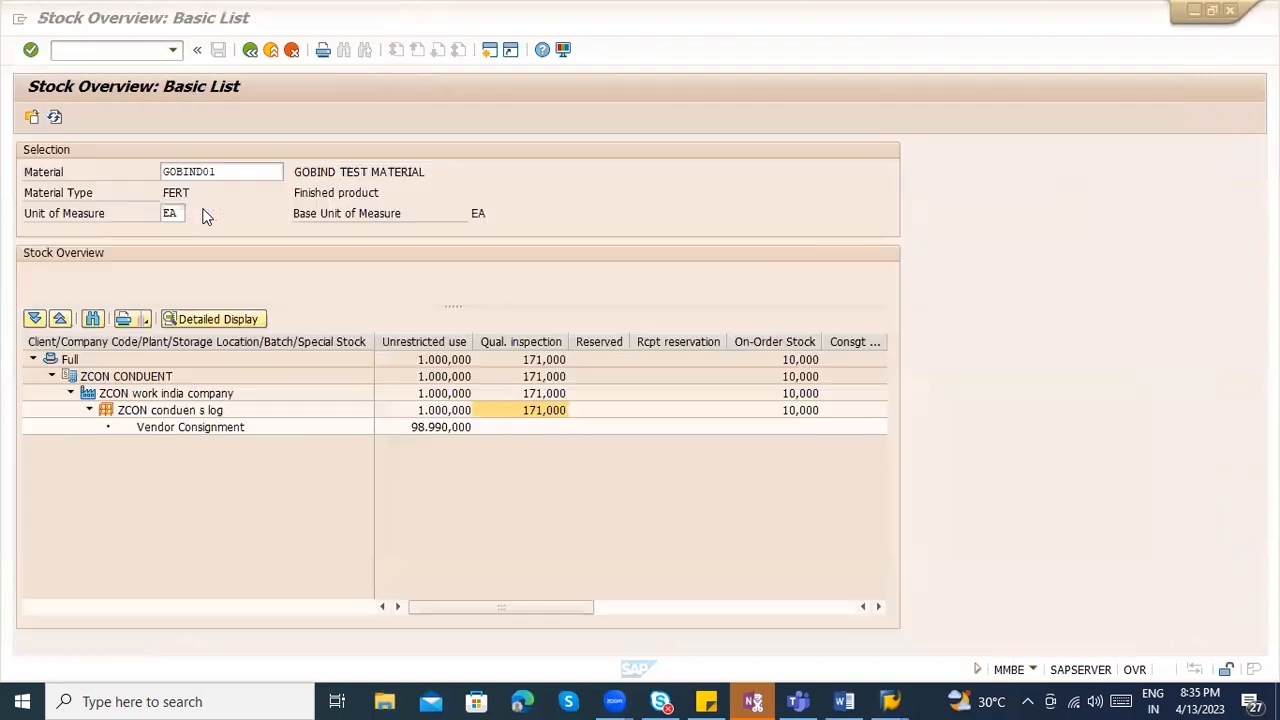
click(56, 118)
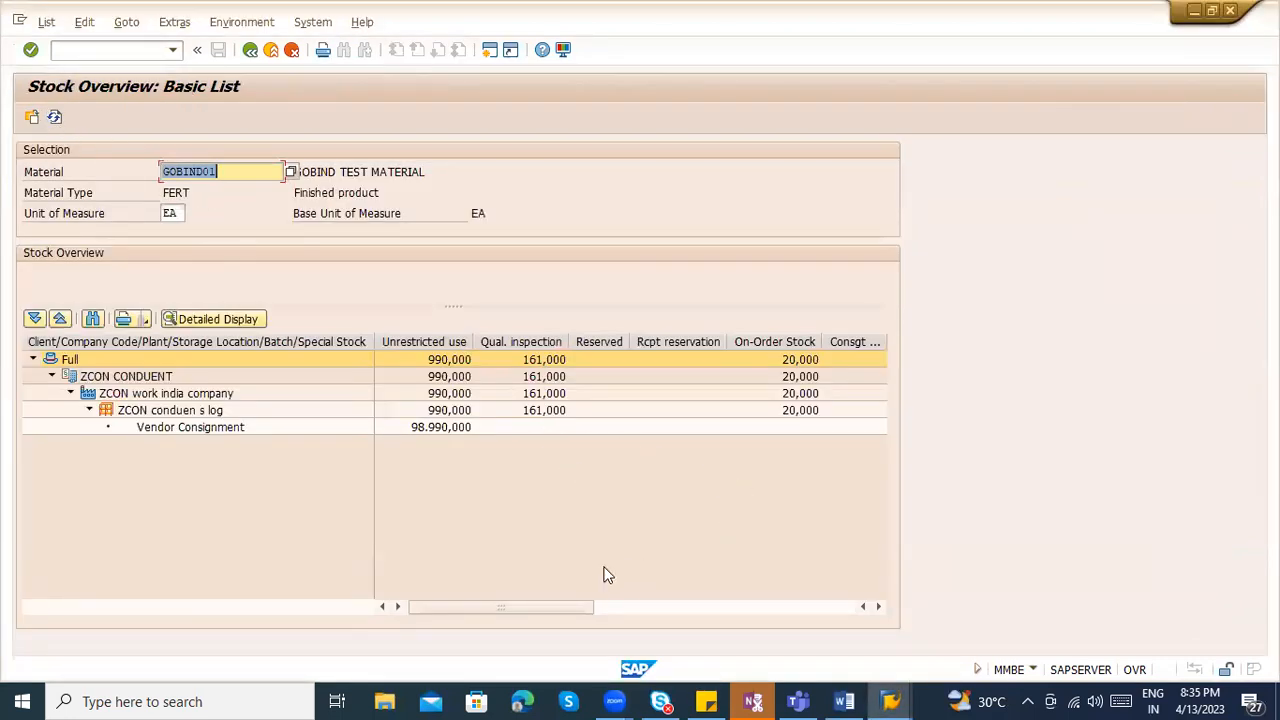
- Move the Blocked column ahead of GR Blocked Stock in the stock overview and examine the blocked quantity
drag(518, 614, 771, 614)
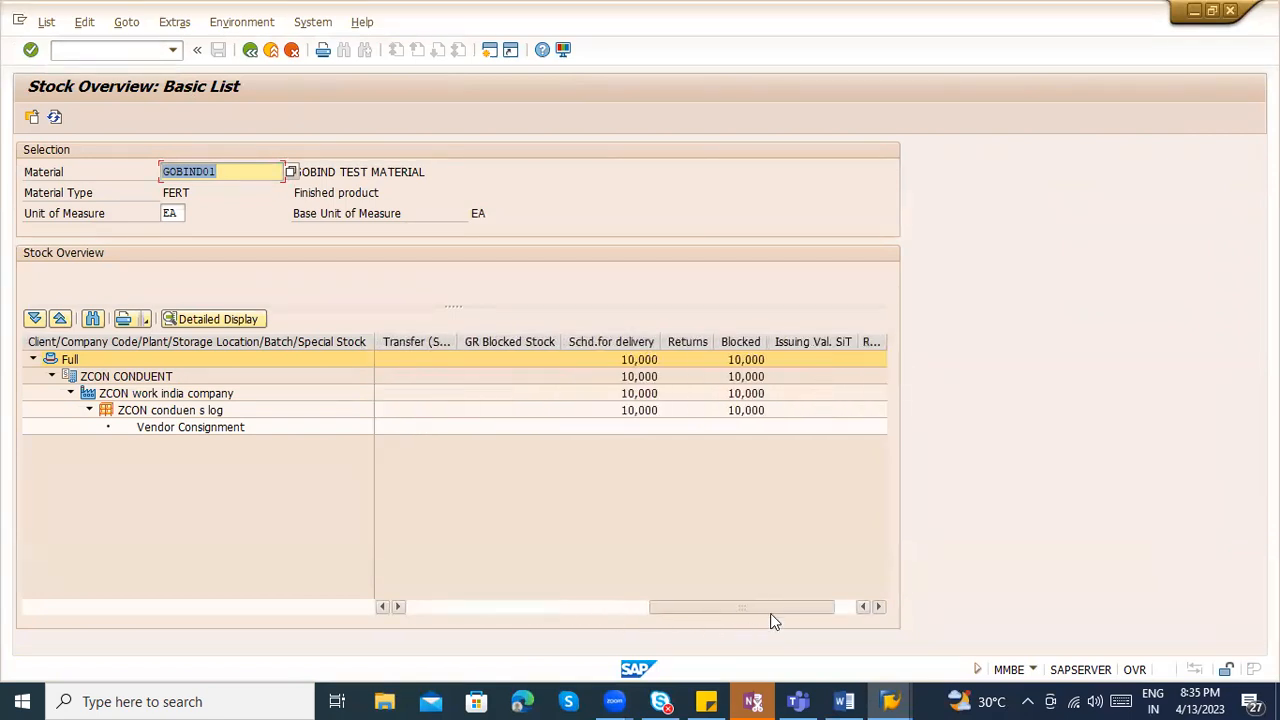
click(748, 343)
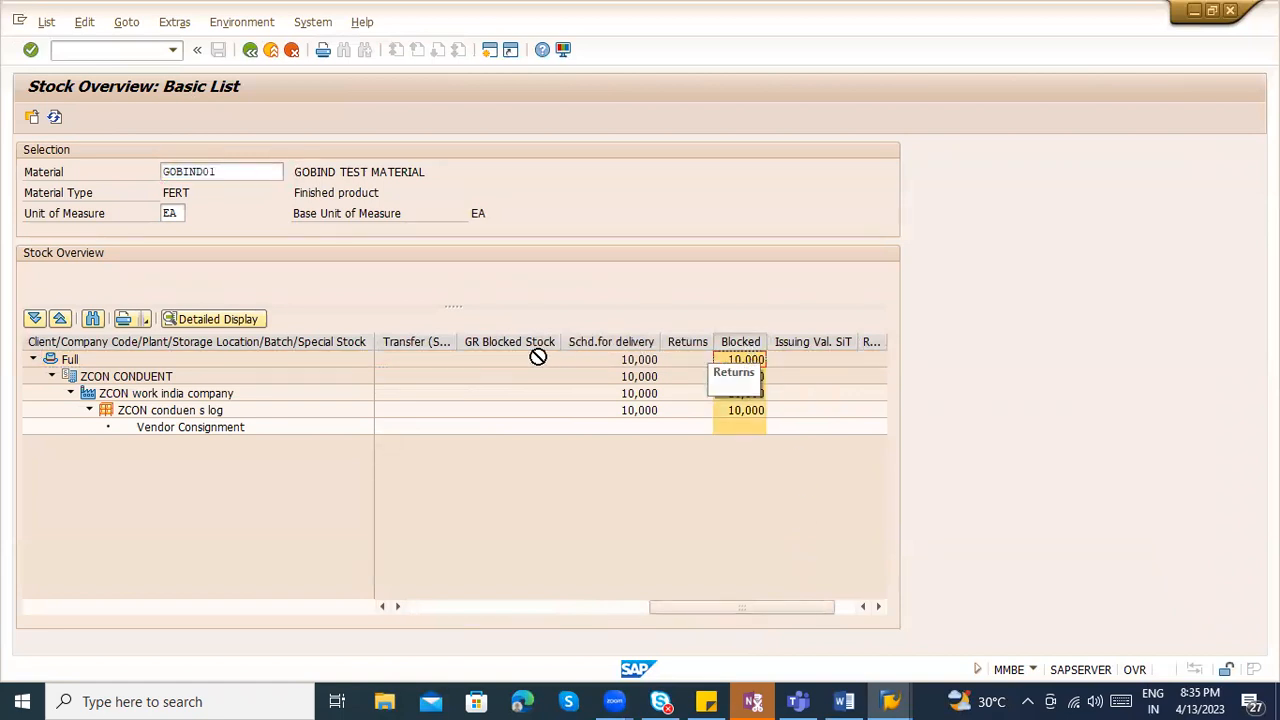
drag(373, 350, 372, 341)
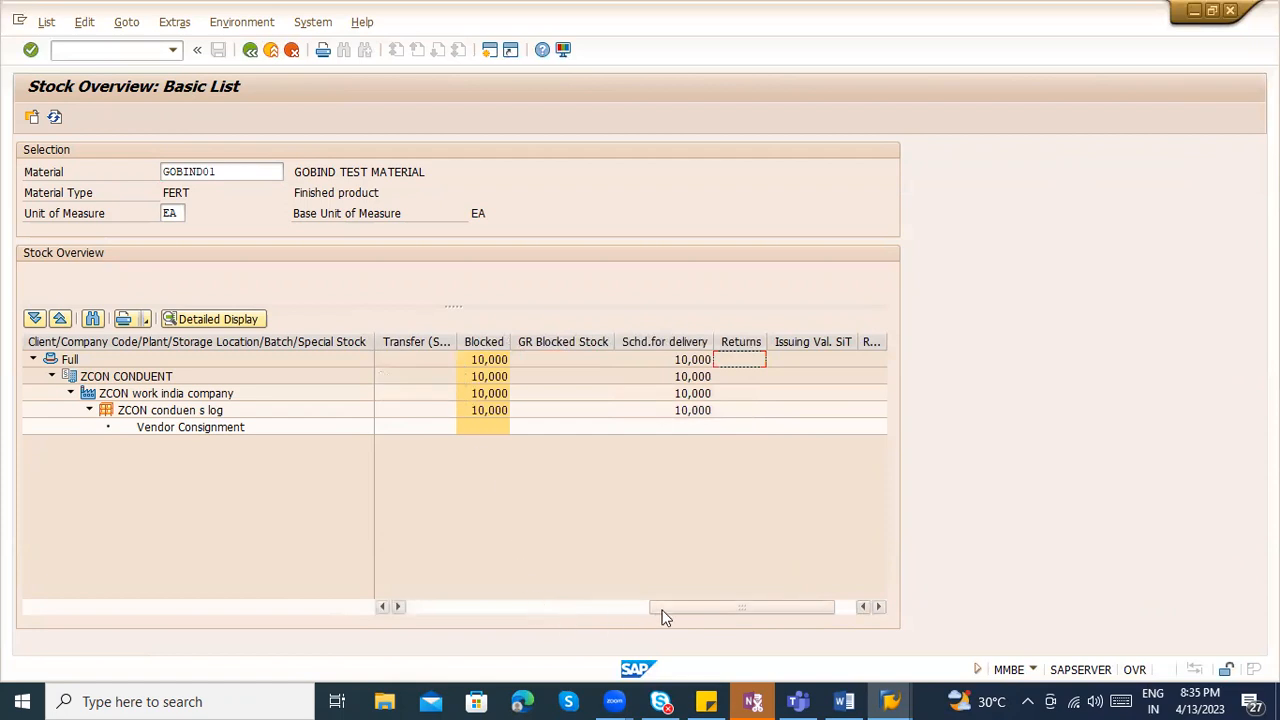
drag(658, 607, 570, 607)
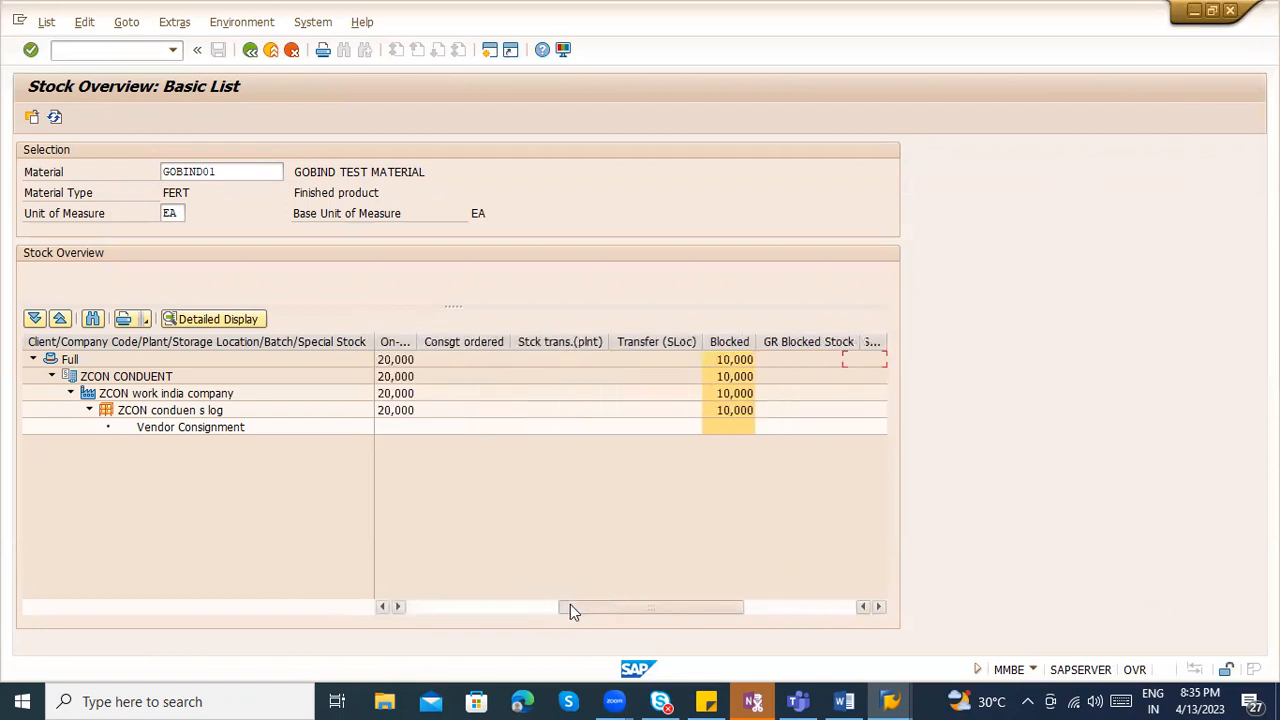
click(731, 344)
click(731, 344)
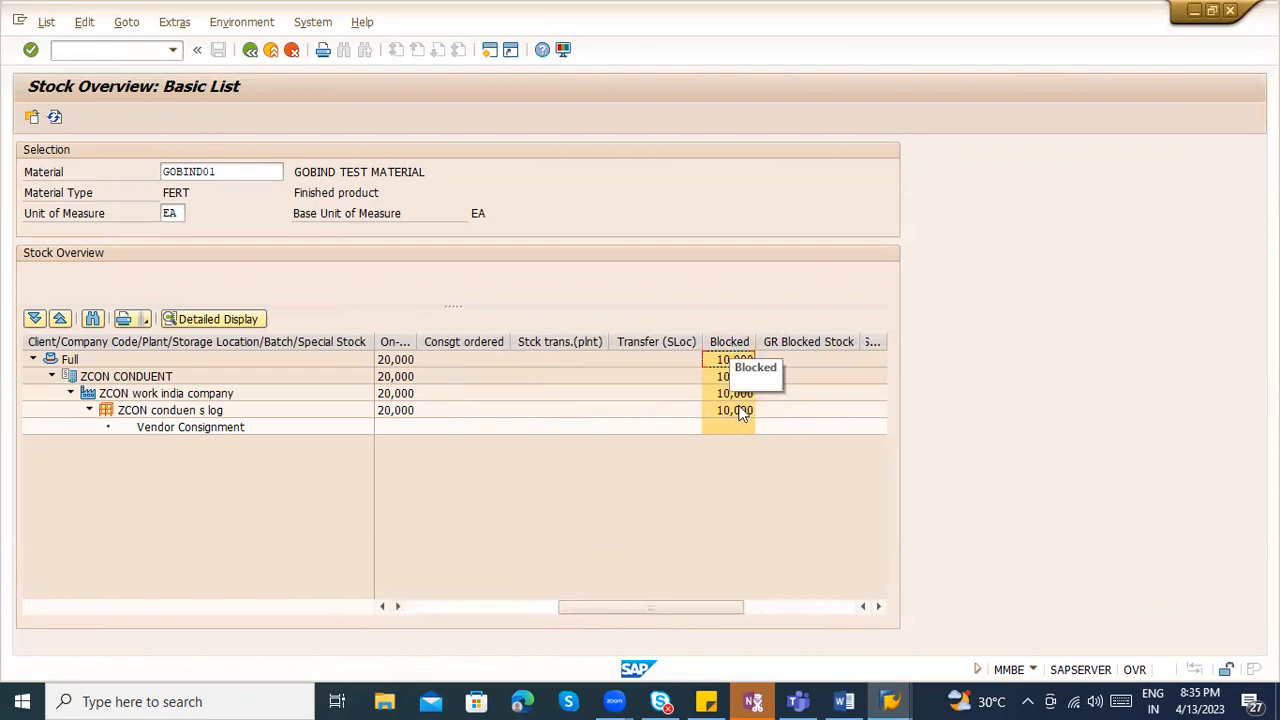
- Switch to the Word notes and add the line "Un restricted --→ Quality -→ Blocked" below the numbered steps
click(843, 701)
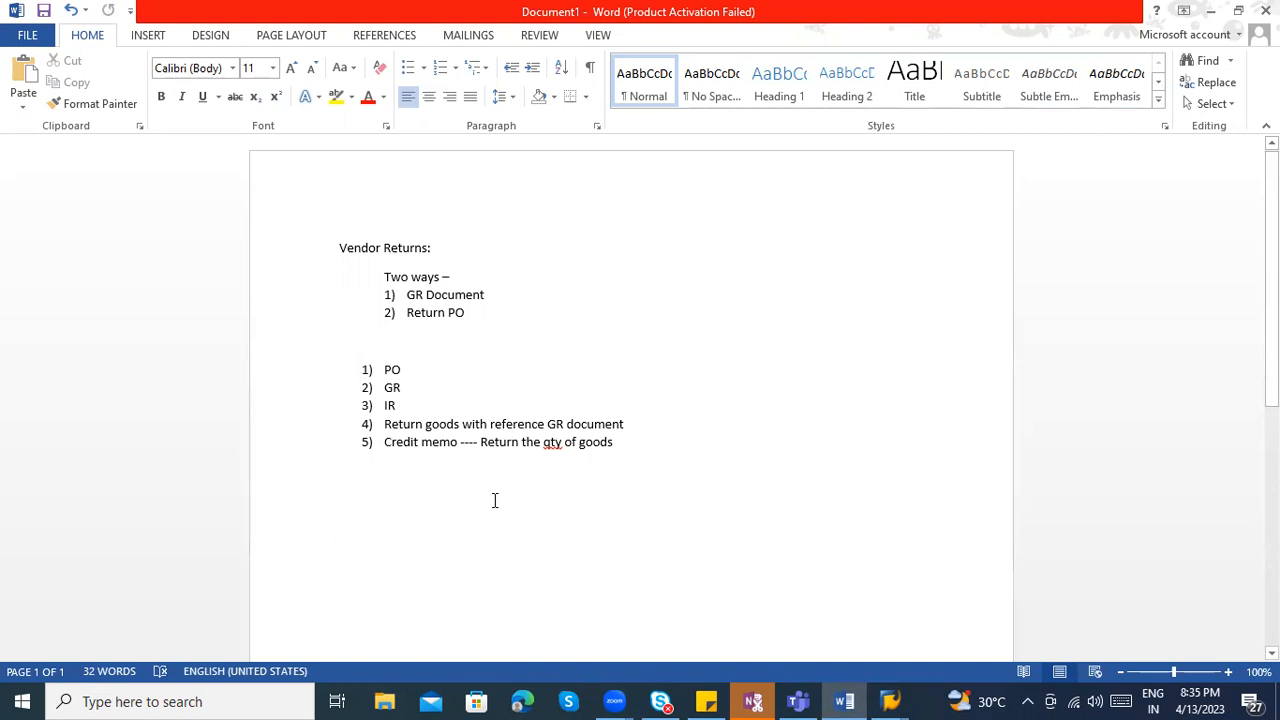
text(Un rest)
text(ricted ----)
text(> Quality )
text(---)
text(> Blcoked)
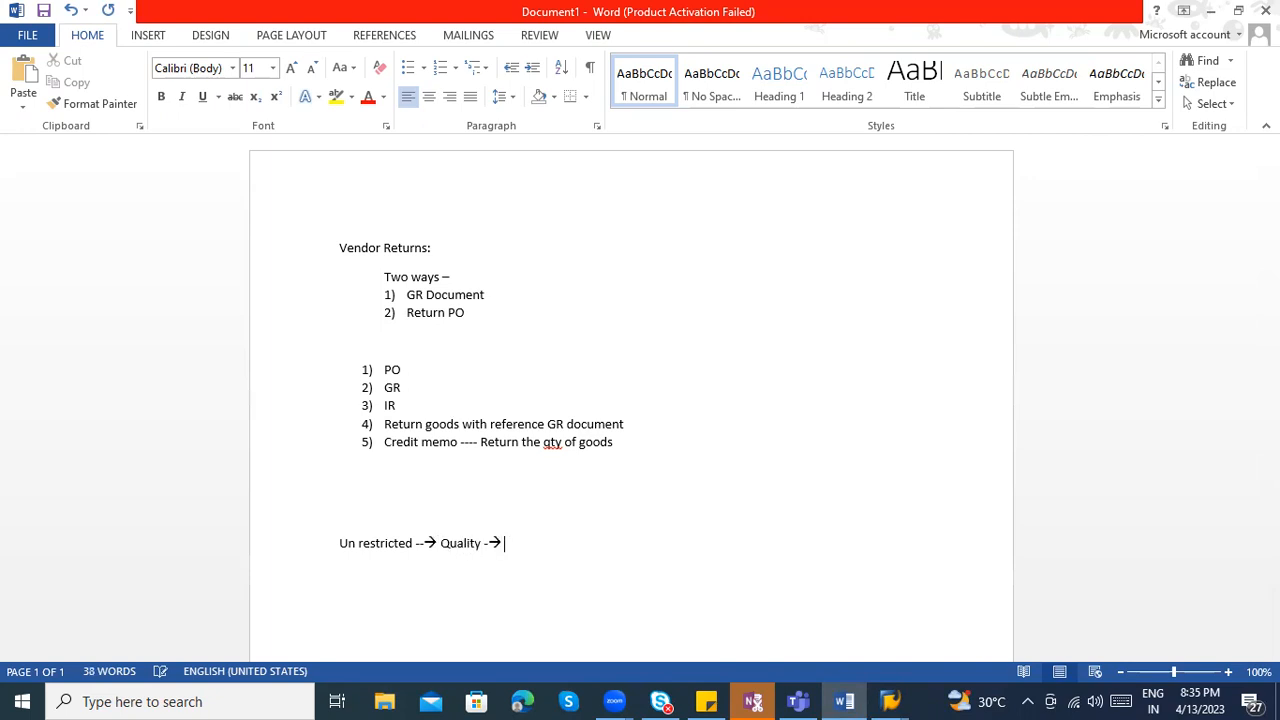
key(BackSpace)
key(BackSpace)
key(BackSpace)
key(BackSpace)
key(BackSpace)
key(BackSpace)
key(BackSpace)
text(locked)
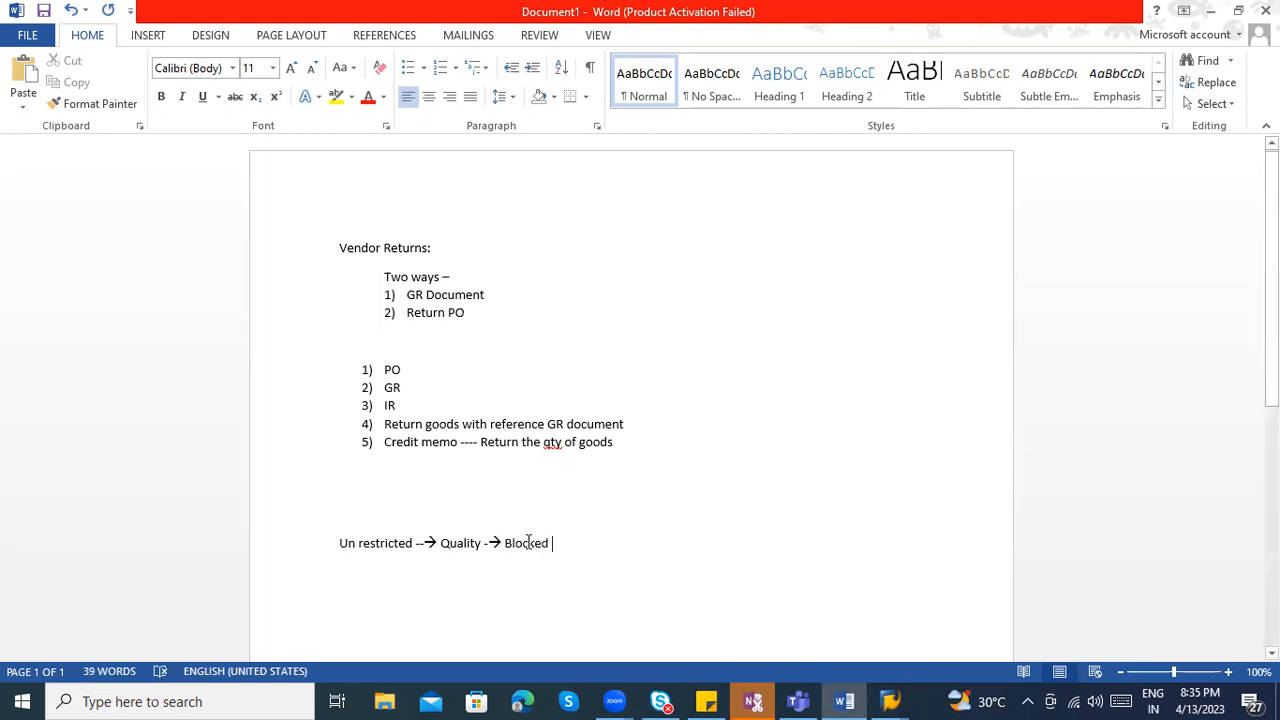
key(Return)
key(Return)
text(321 322)
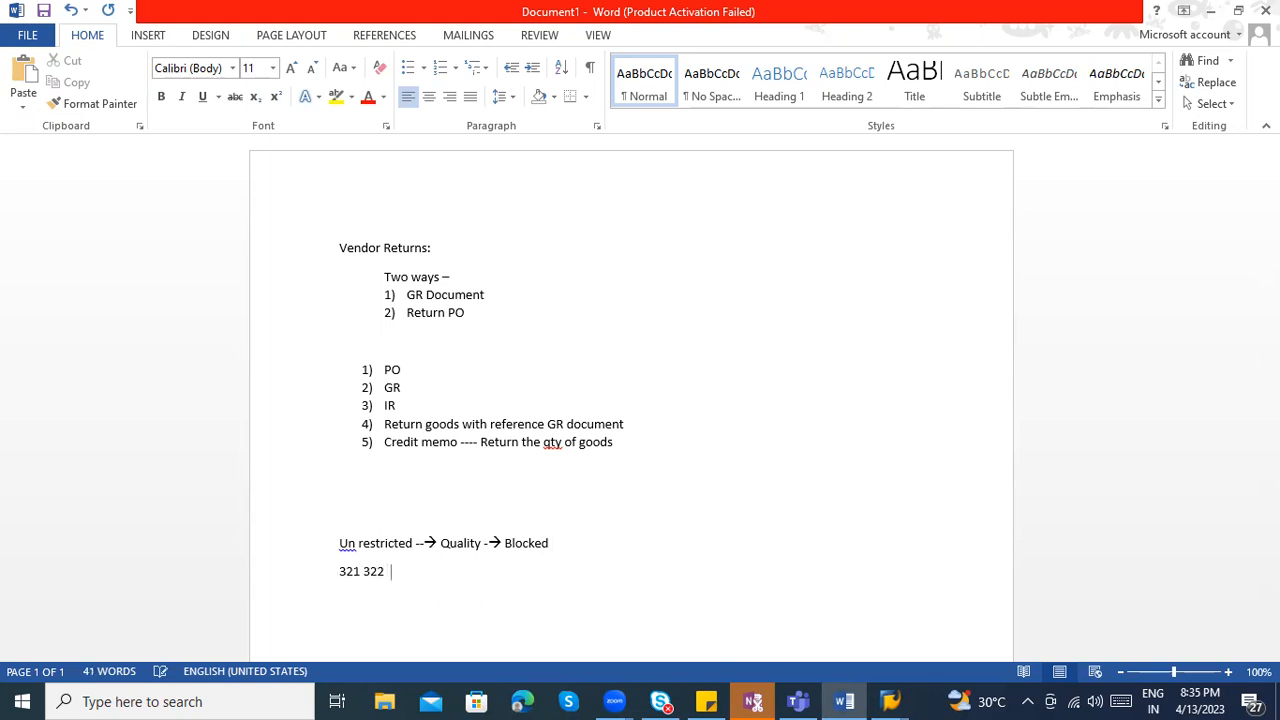
text(  343 344 349 350)
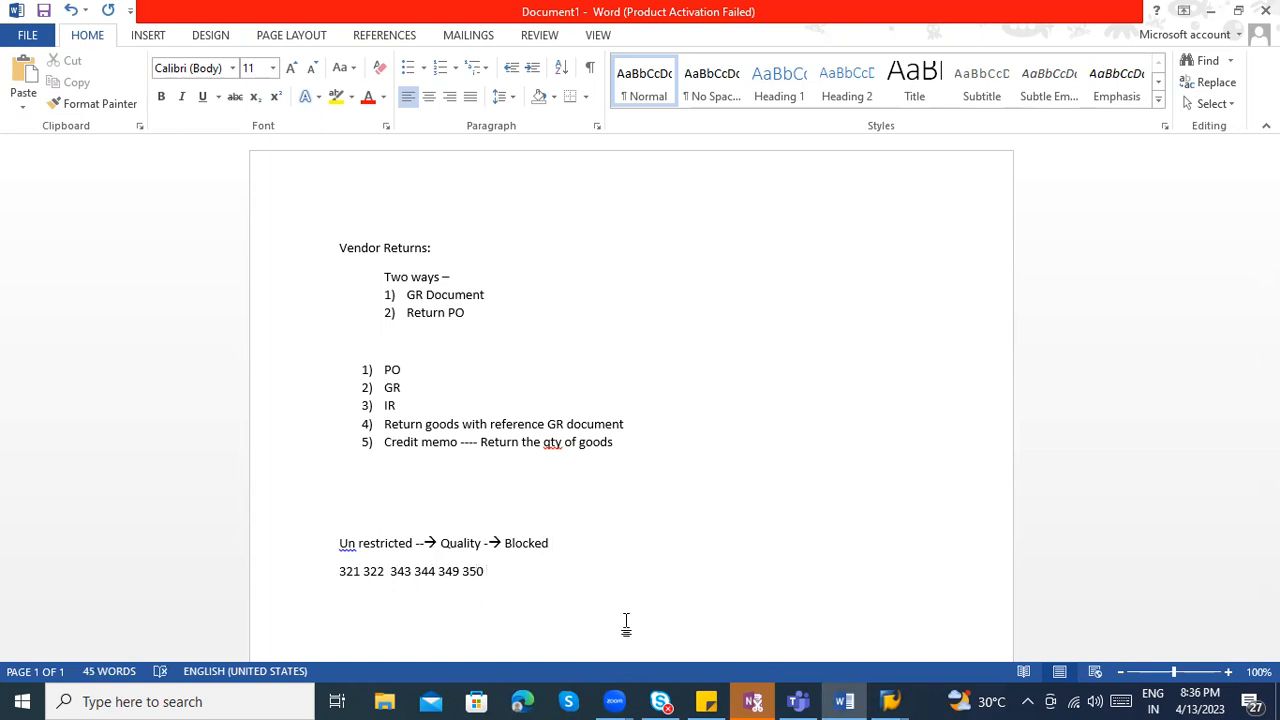
- Group the movement types in parentheses as (321 322), (343 344) and (349 350)
click(386, 571)
text())
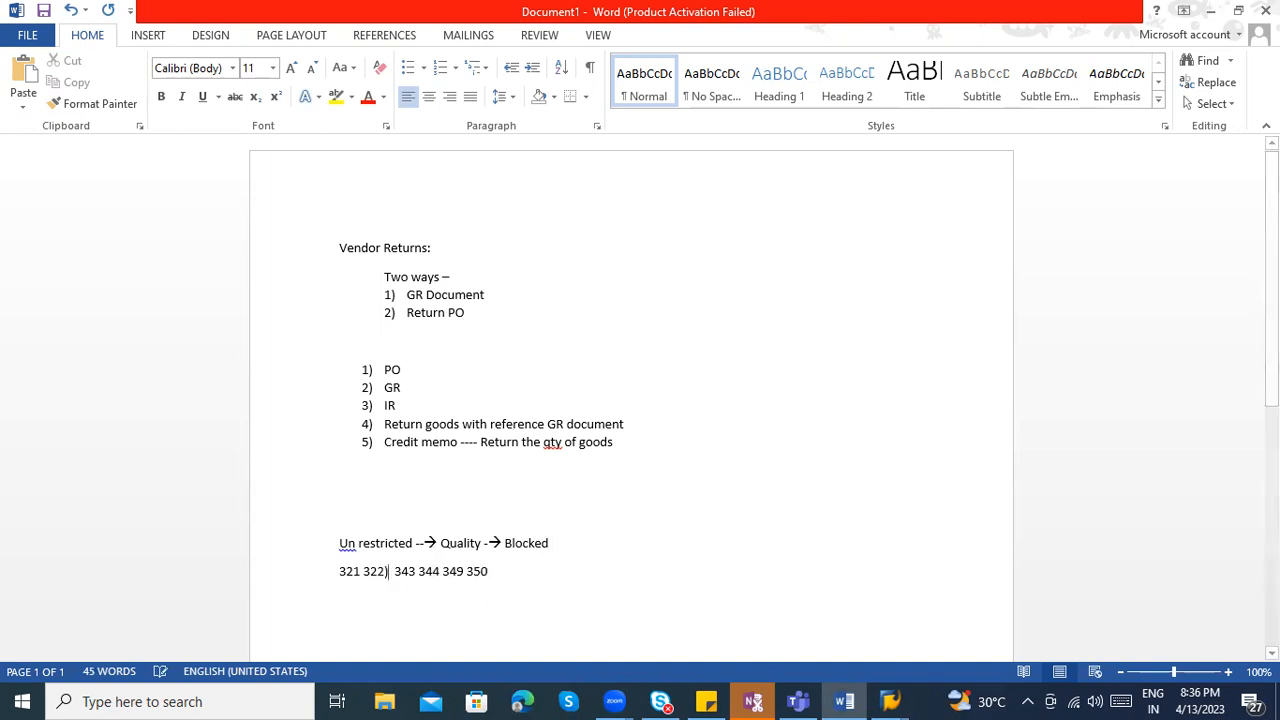
click(340, 578)
text(()
click(401, 572)
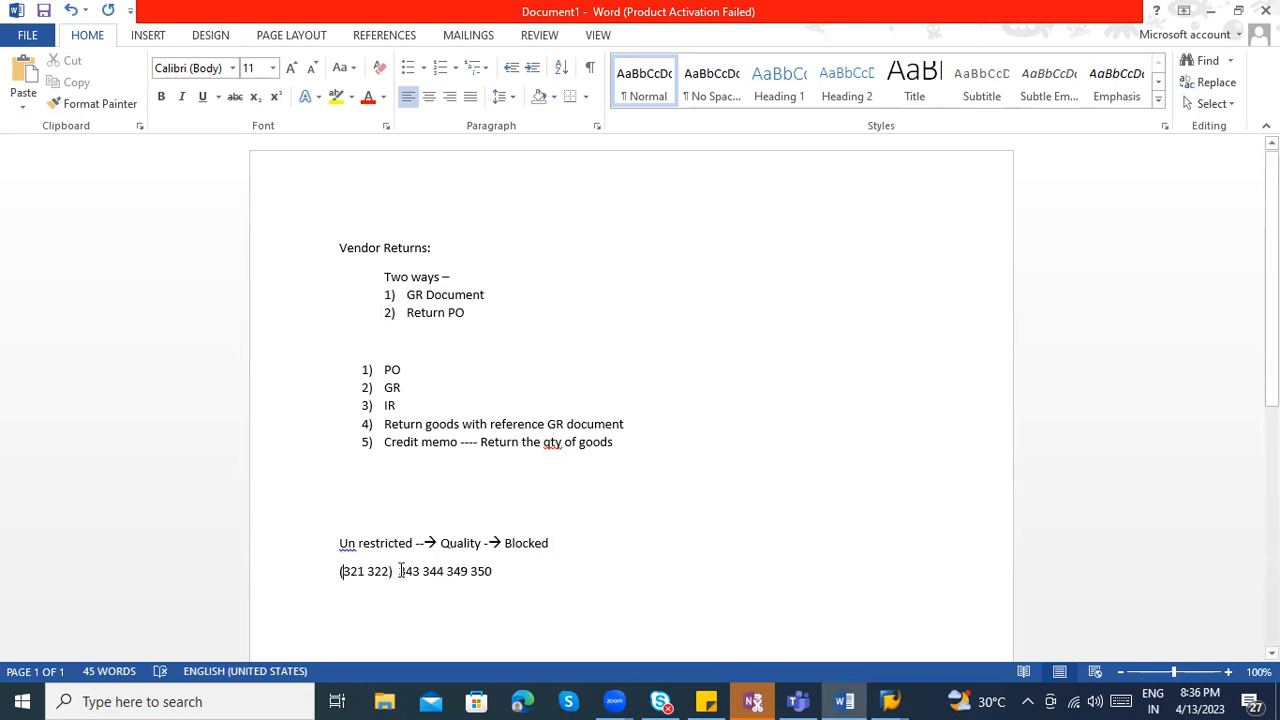
text(()
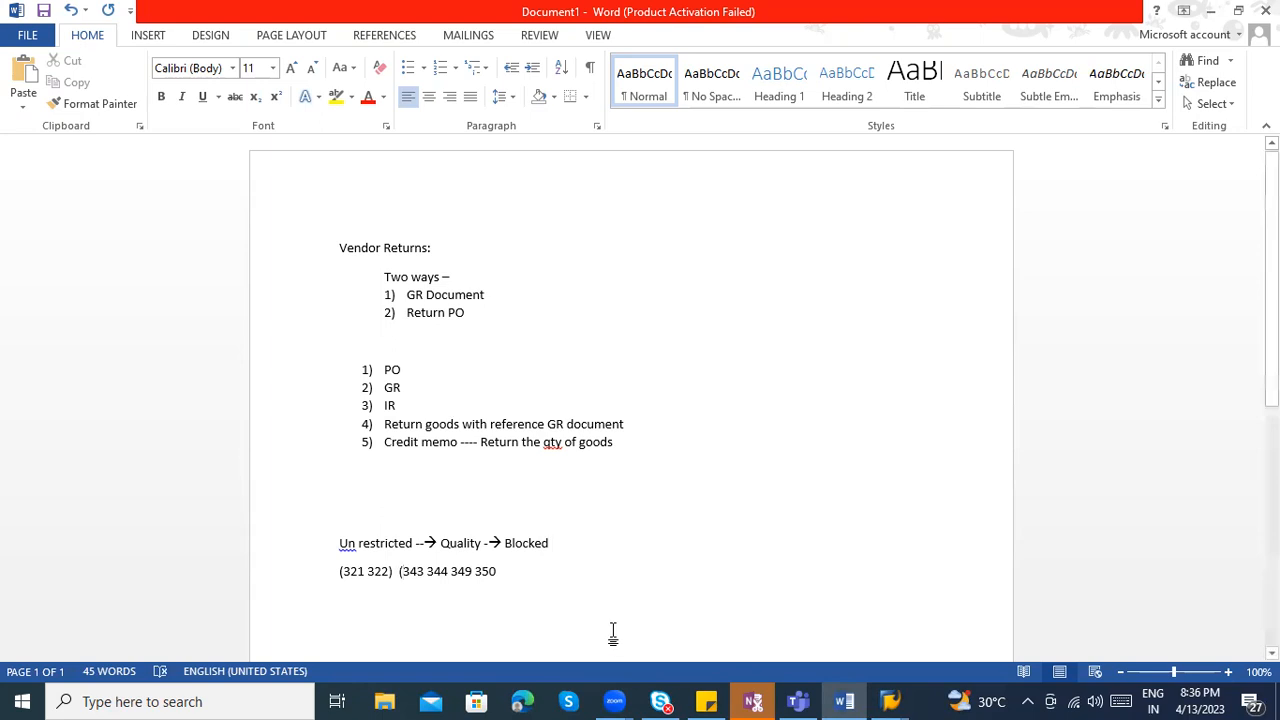
click(450, 572)
text() ()
click(509, 572)
text())
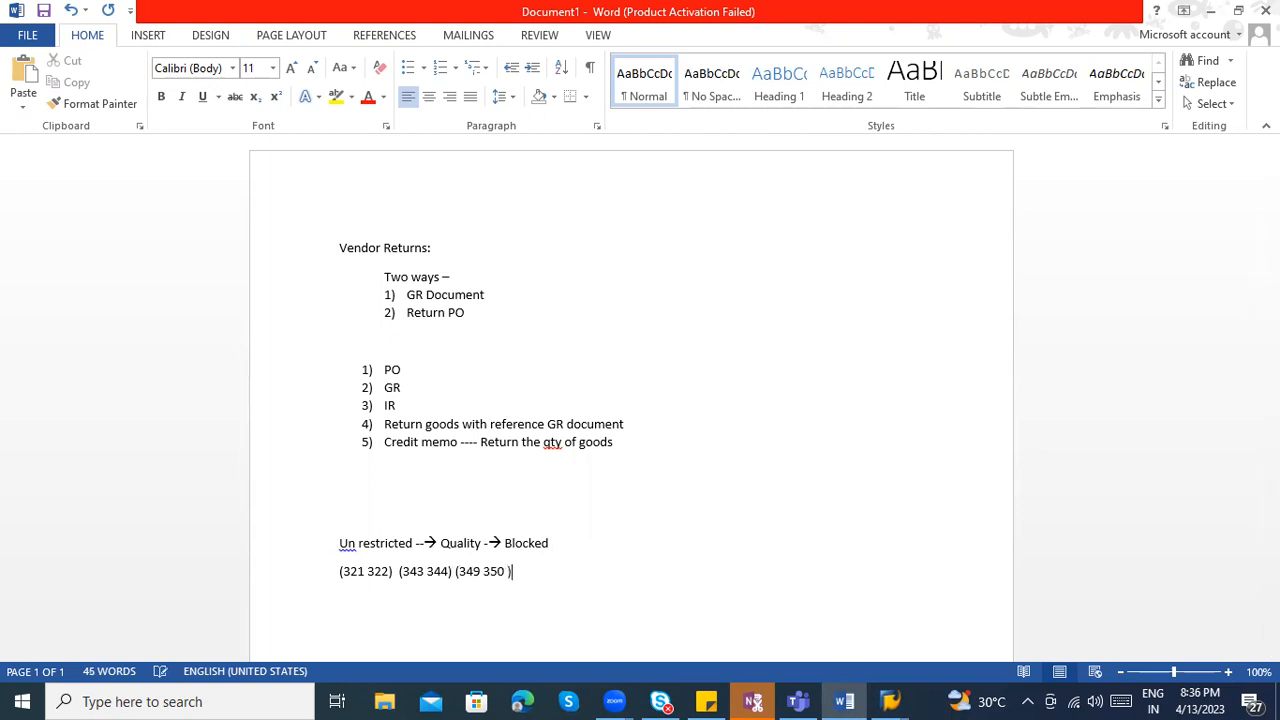
- Separate the numbers within each parenthesised pair with commas and put the 349, 350 pair on its own line
click(368, 573)
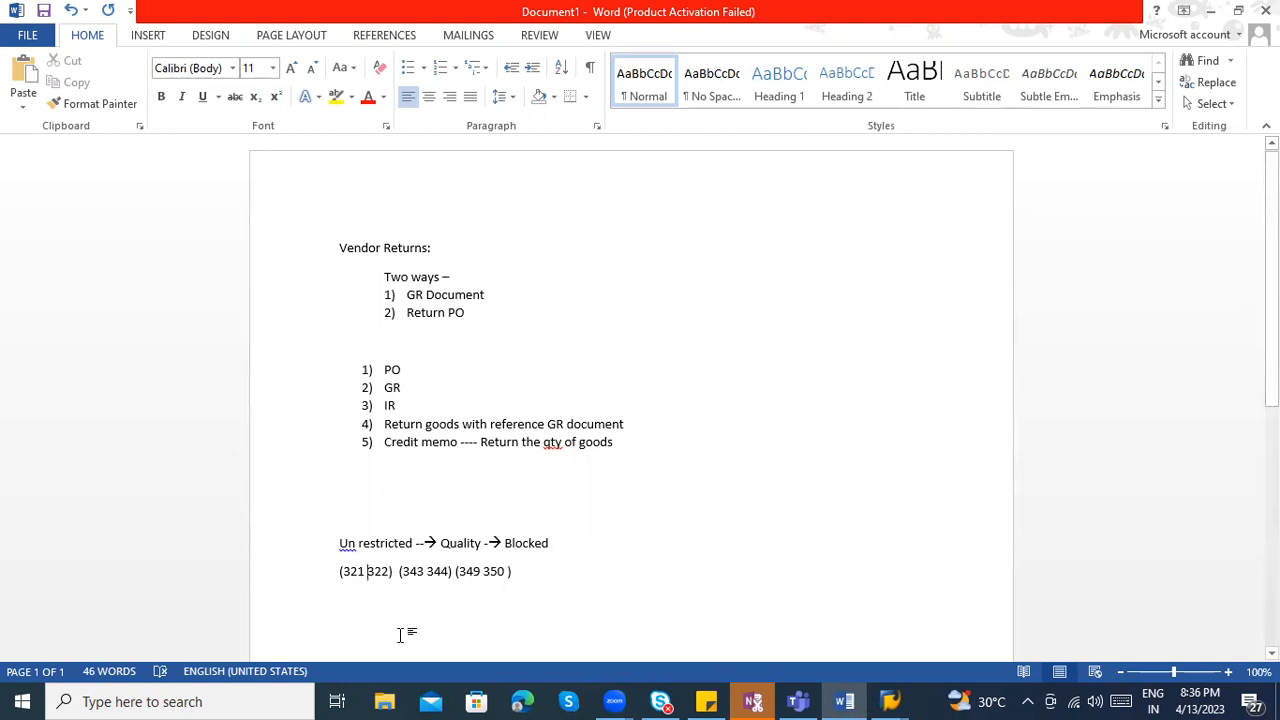
text(,)
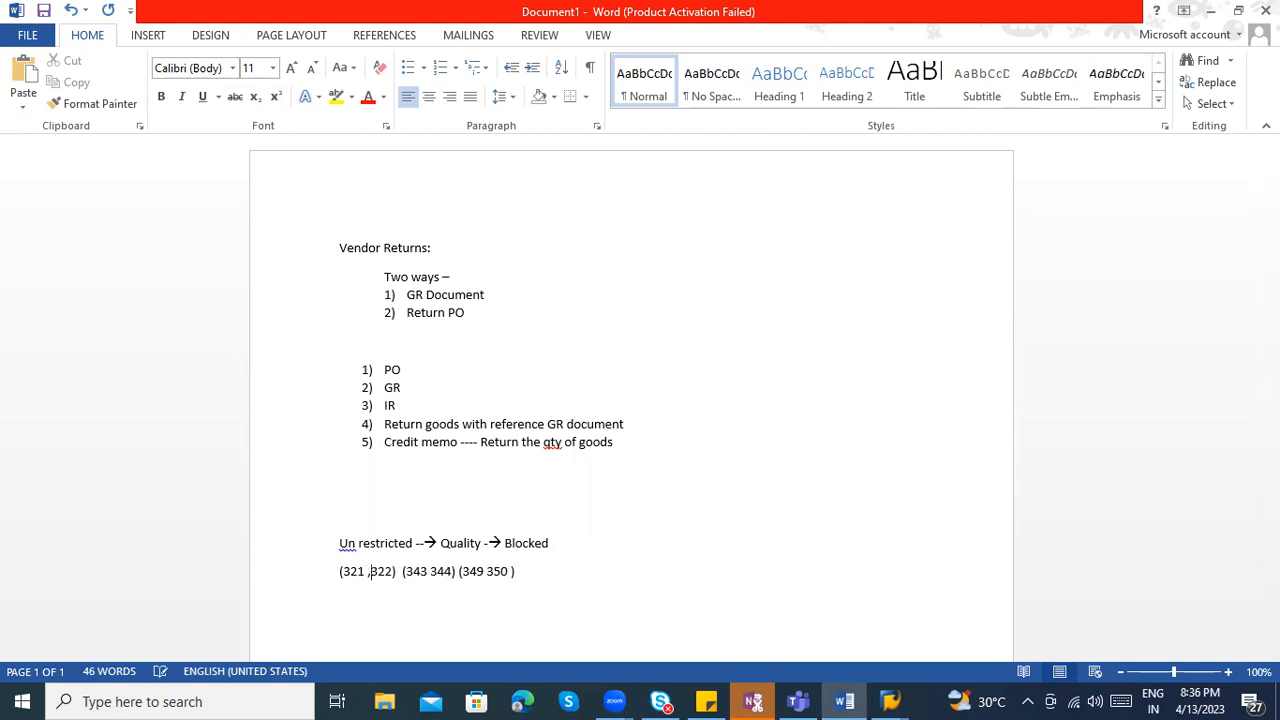
click(433, 571)
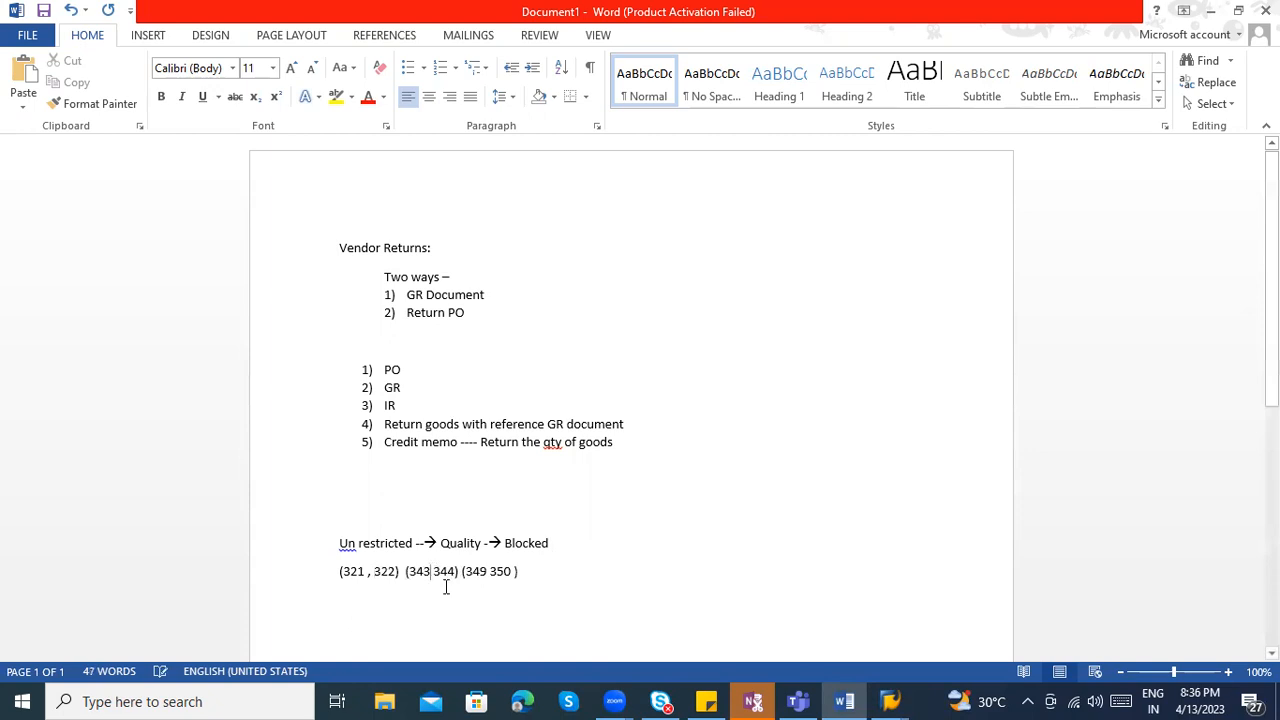
text(,)
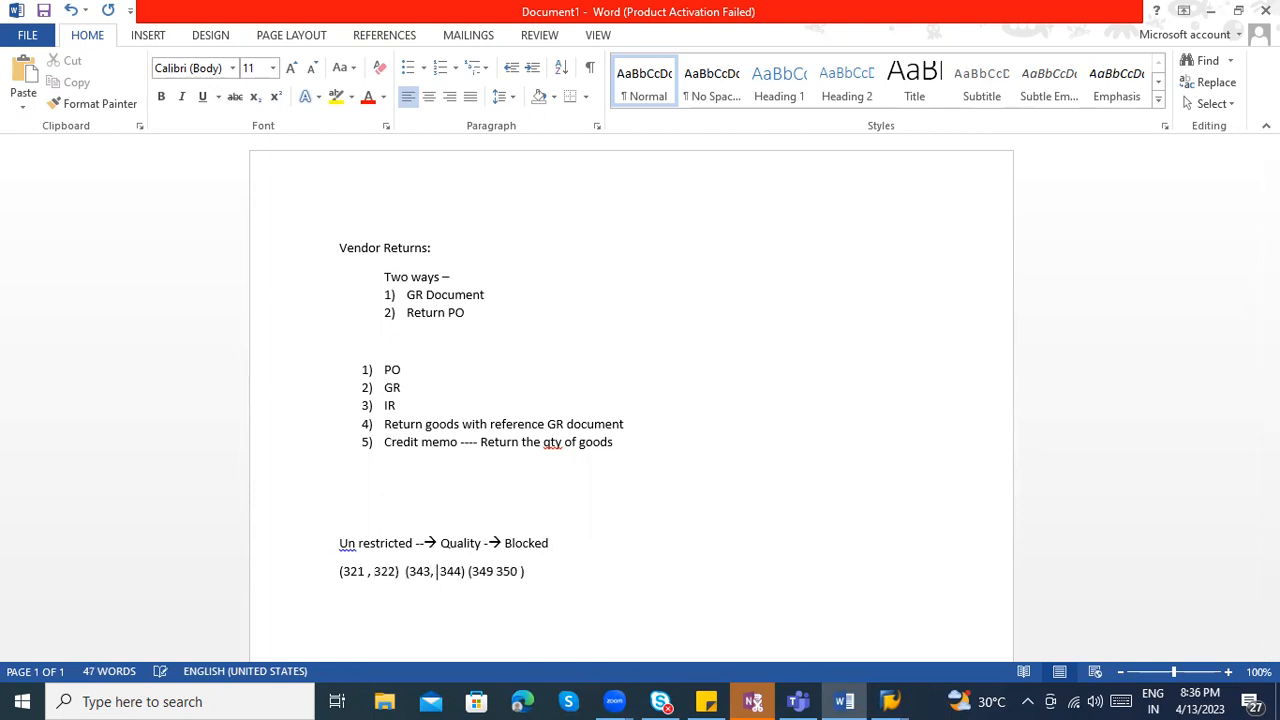
click(496, 571)
text(,)
click(469, 571)
key(Return)
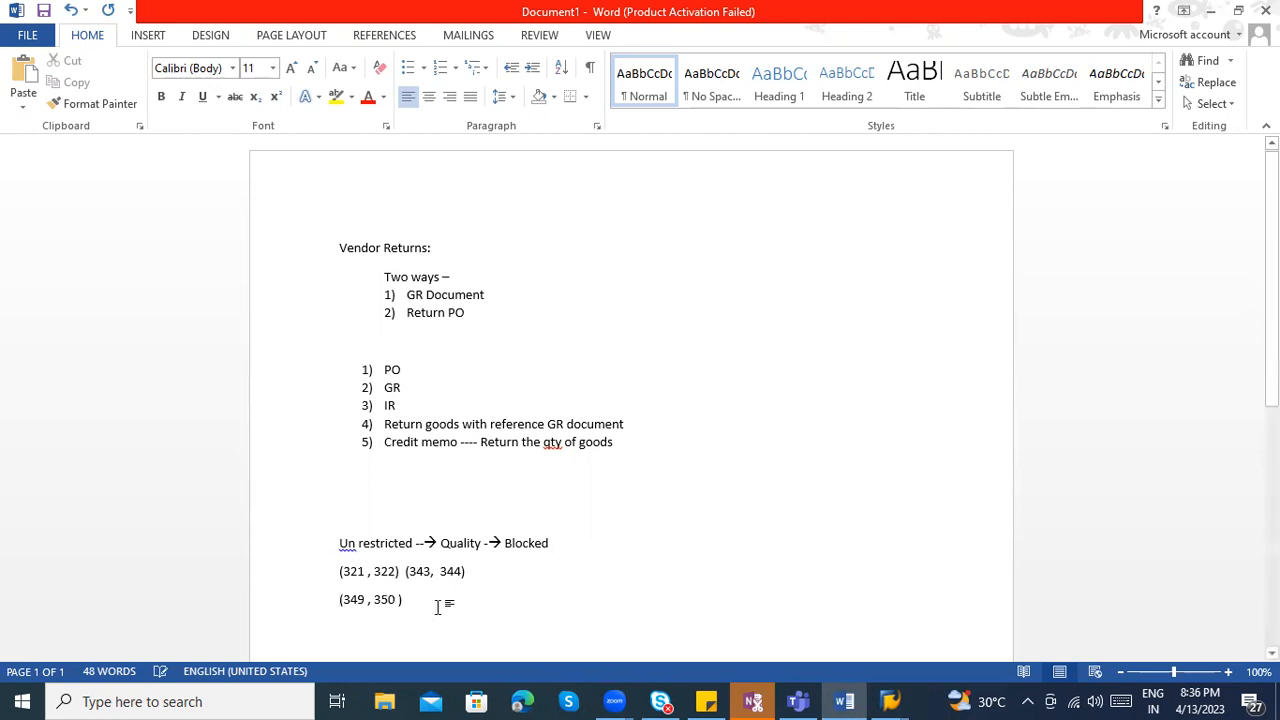
- Annotate the 349, 350 pair with "– Blocked to quality"
click(457, 604)
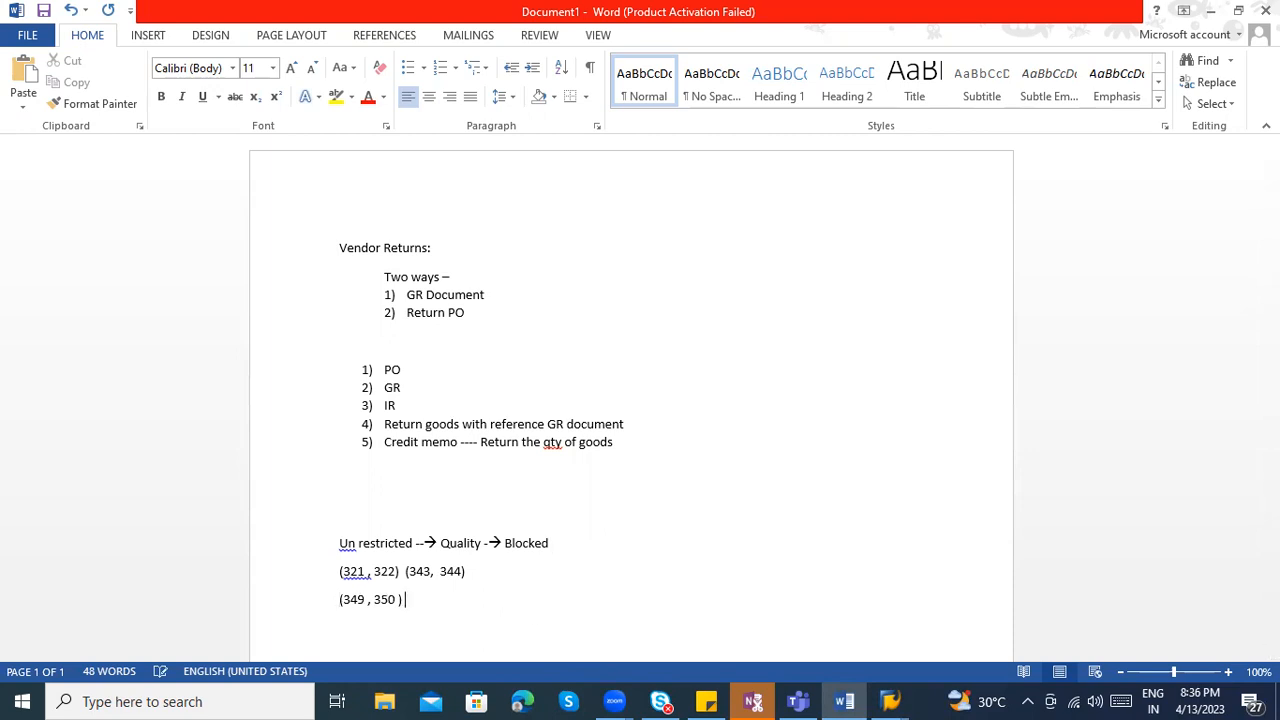
text(- Blcoked)
key(BackSpace)
key(BackSpace)
key(BackSpace)
key(BackSpace)
key(BackSpace)
key(BackSpace)
text(ocked to quality)
- Put the 343, 344 pair on its own line and annotate it with "– blocked to unrestricted"
click(405, 571)
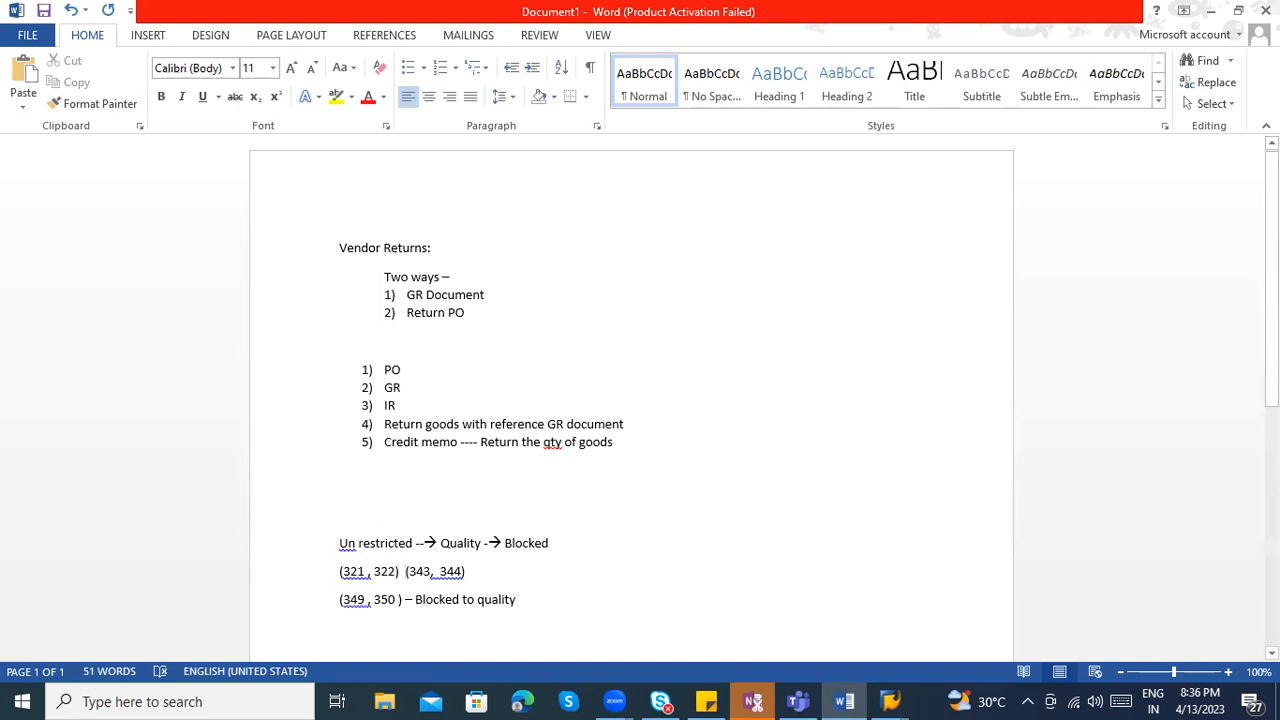
key(Return)
click(462, 604)
text(- blo)
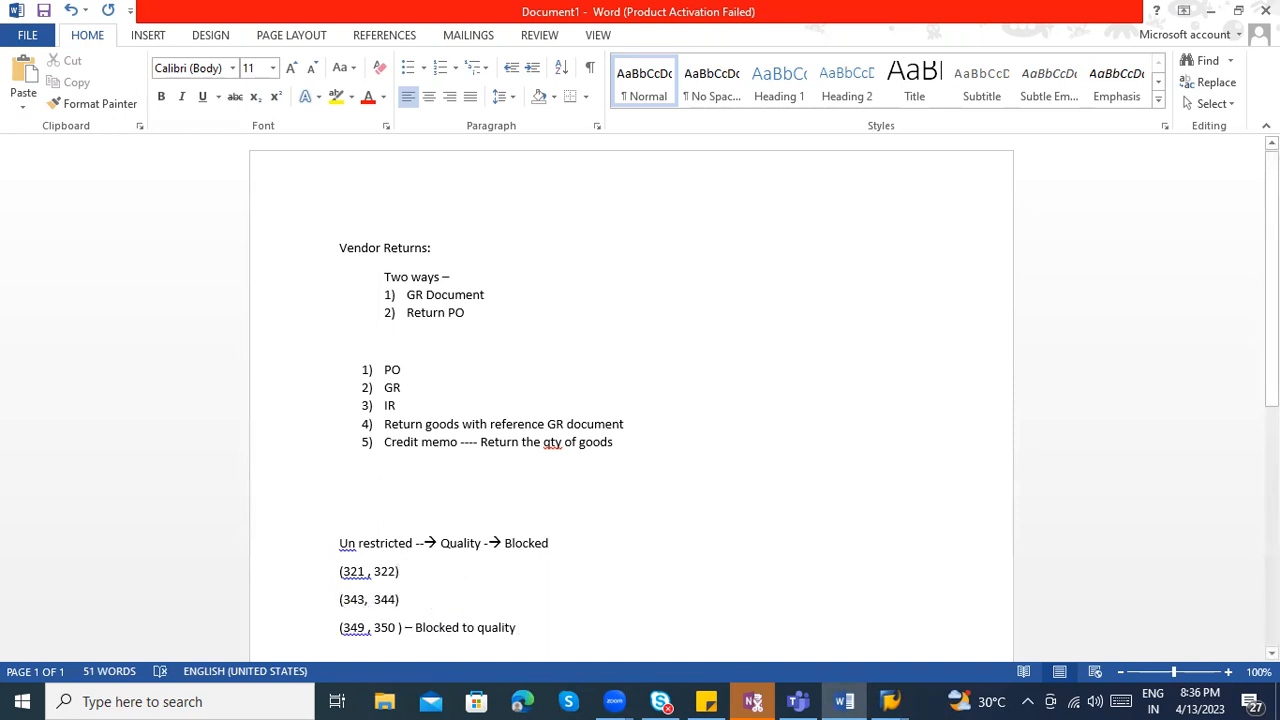
text(cked to unreste)
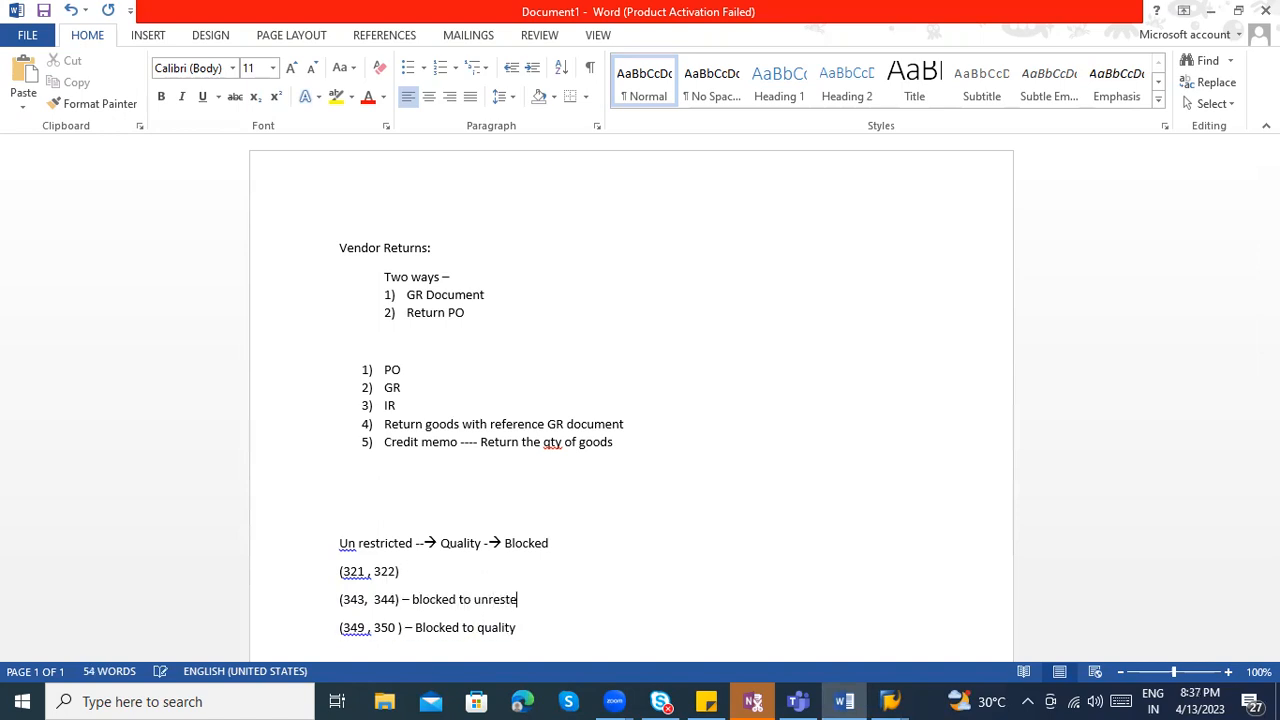
key(BackSpace)
text(rict)
text(ed to )
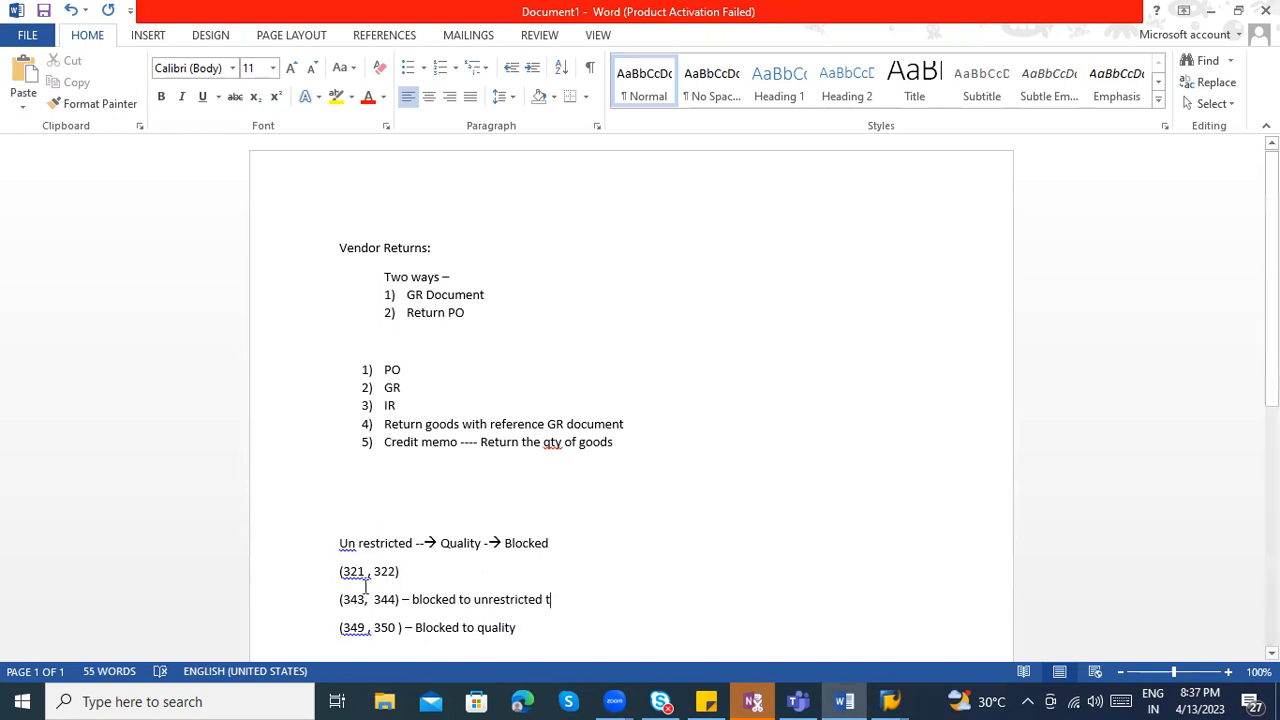
- Annotate the 321, 322 pair with "- un restricted to quality" and highlight the three movement type lines
text(-)
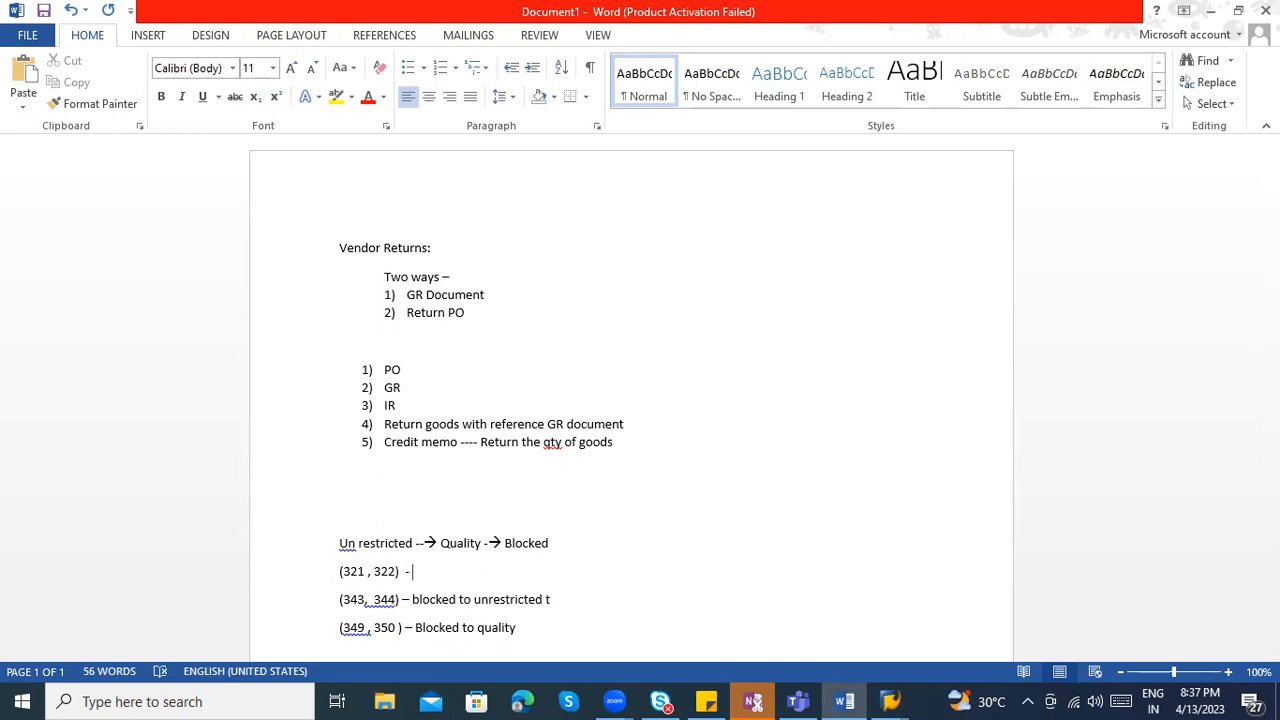
text( un restricted to qualut)
key(BackSpace)
key(BackSpace)
text(ity)
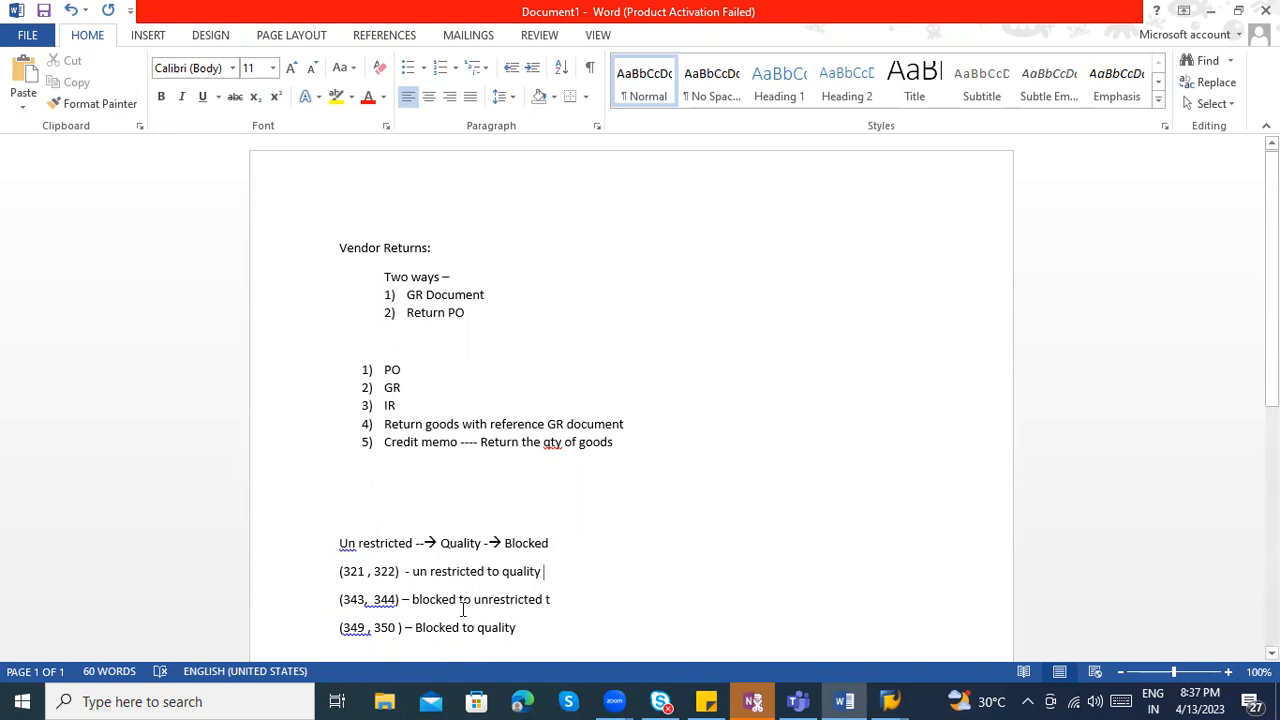
drag(517, 630, 341, 568)
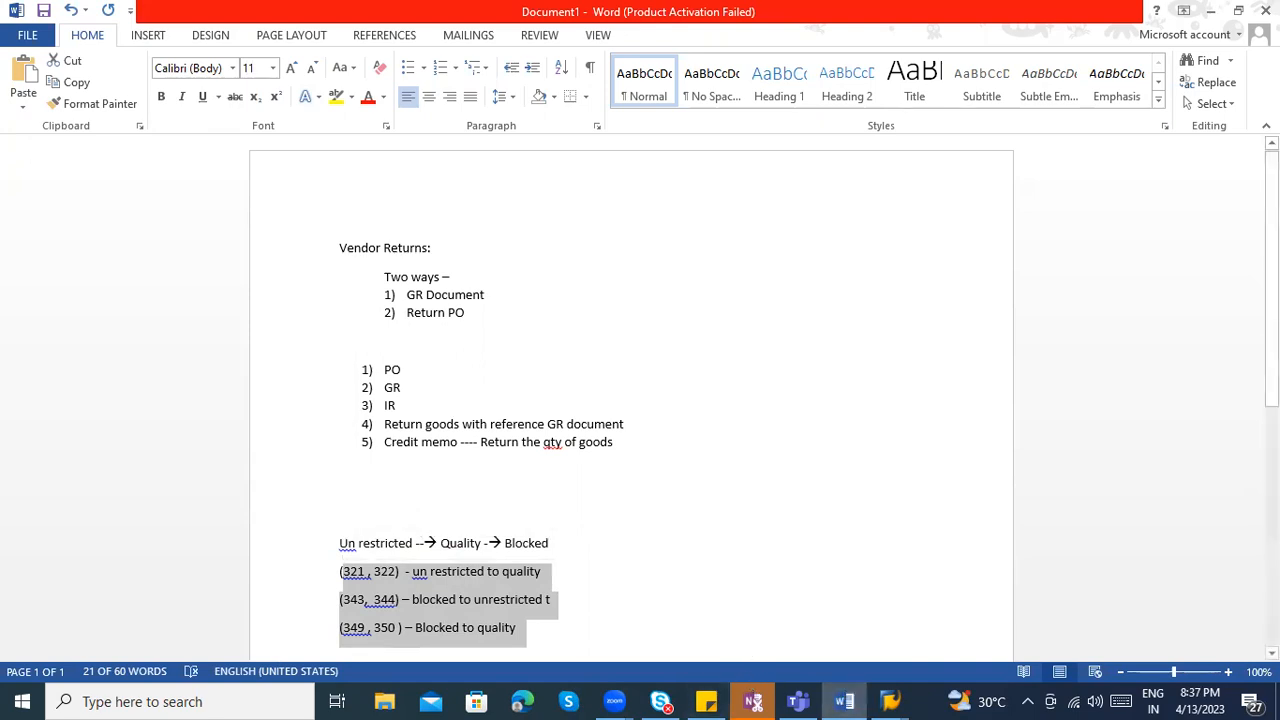
- Insert the label "( stock categories )" in front of "Un restricted" on the stock type line
scroll(468, 552, down, 1)
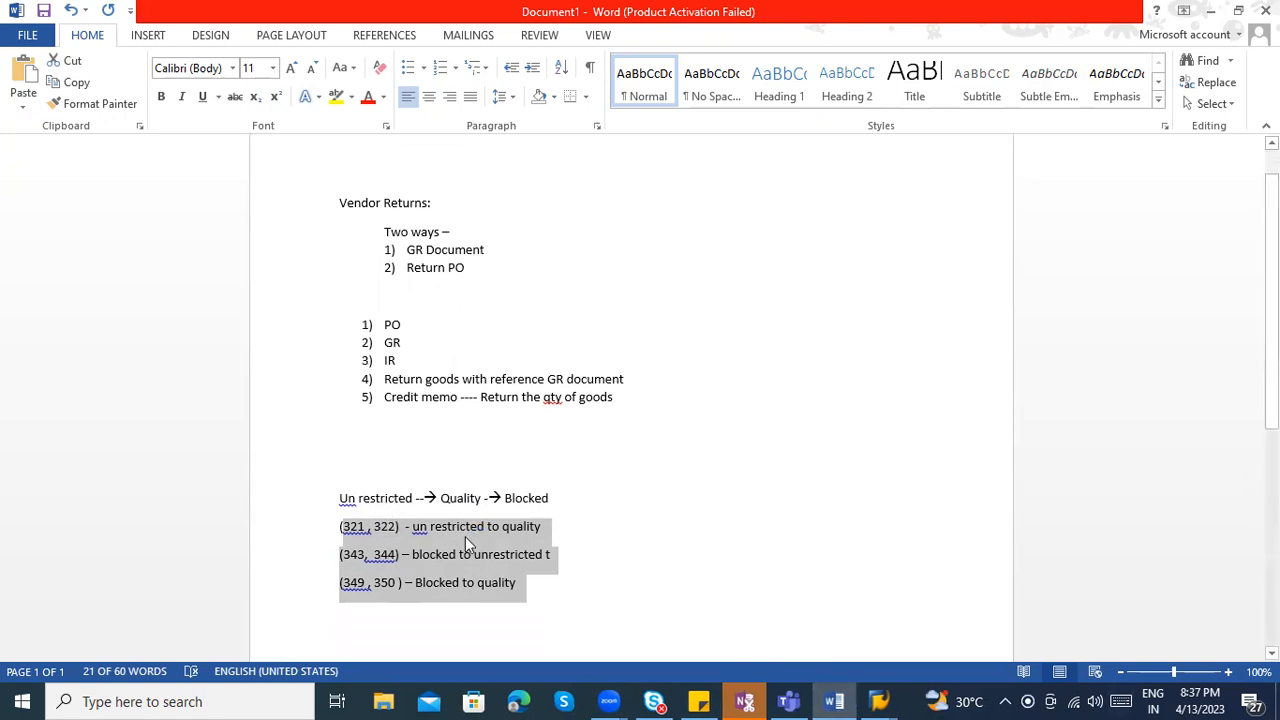
scroll(330, 488, down, 1)
click(338, 480)
click(335, 452)
text(()
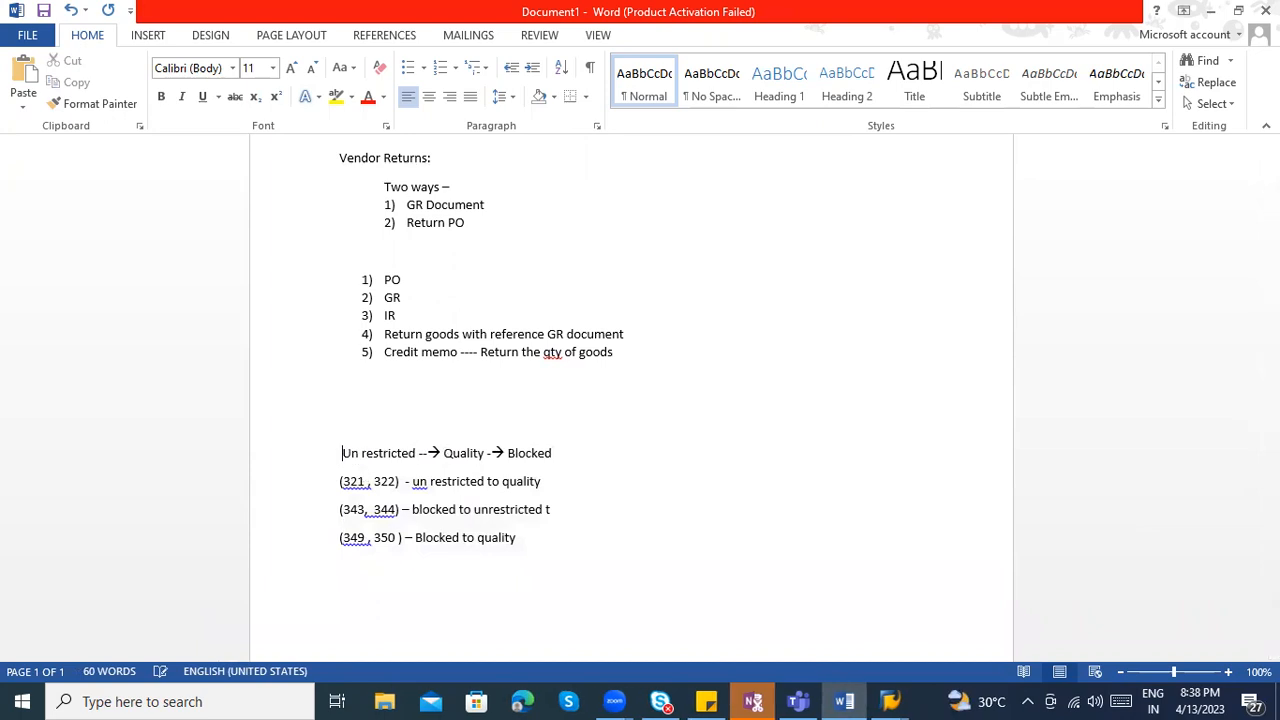
text( stock catego)
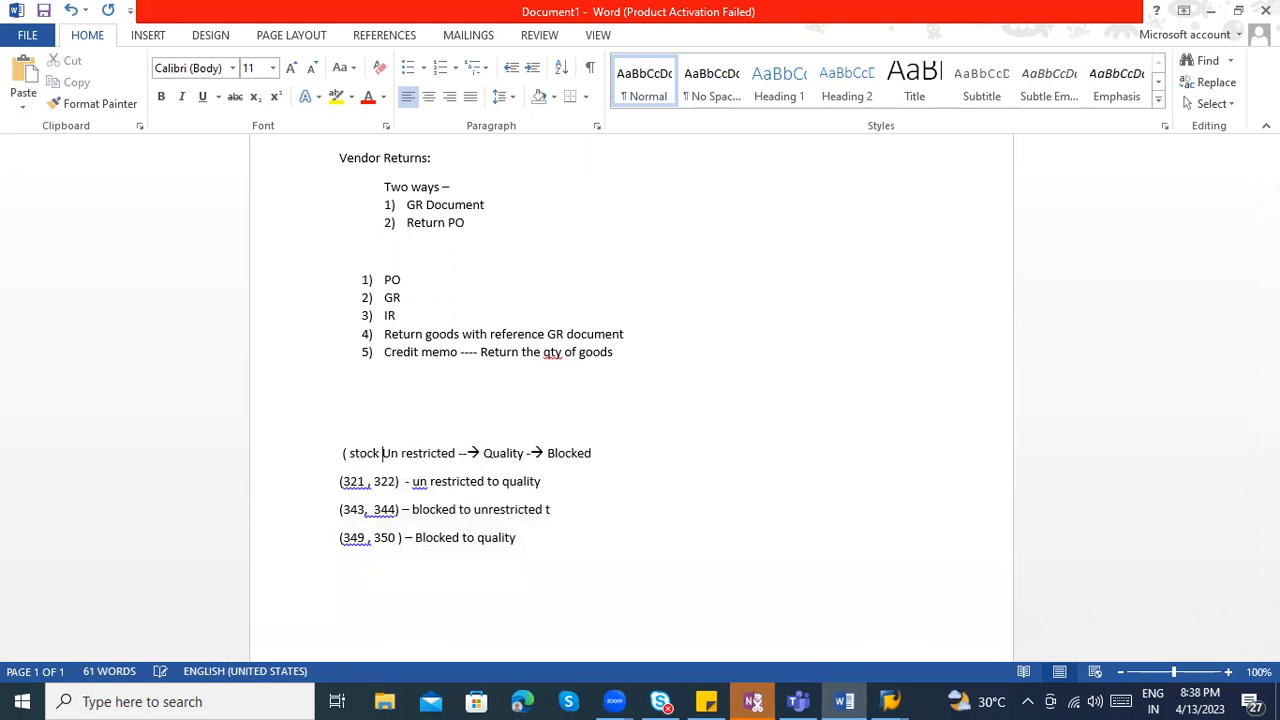
text(ries ) )
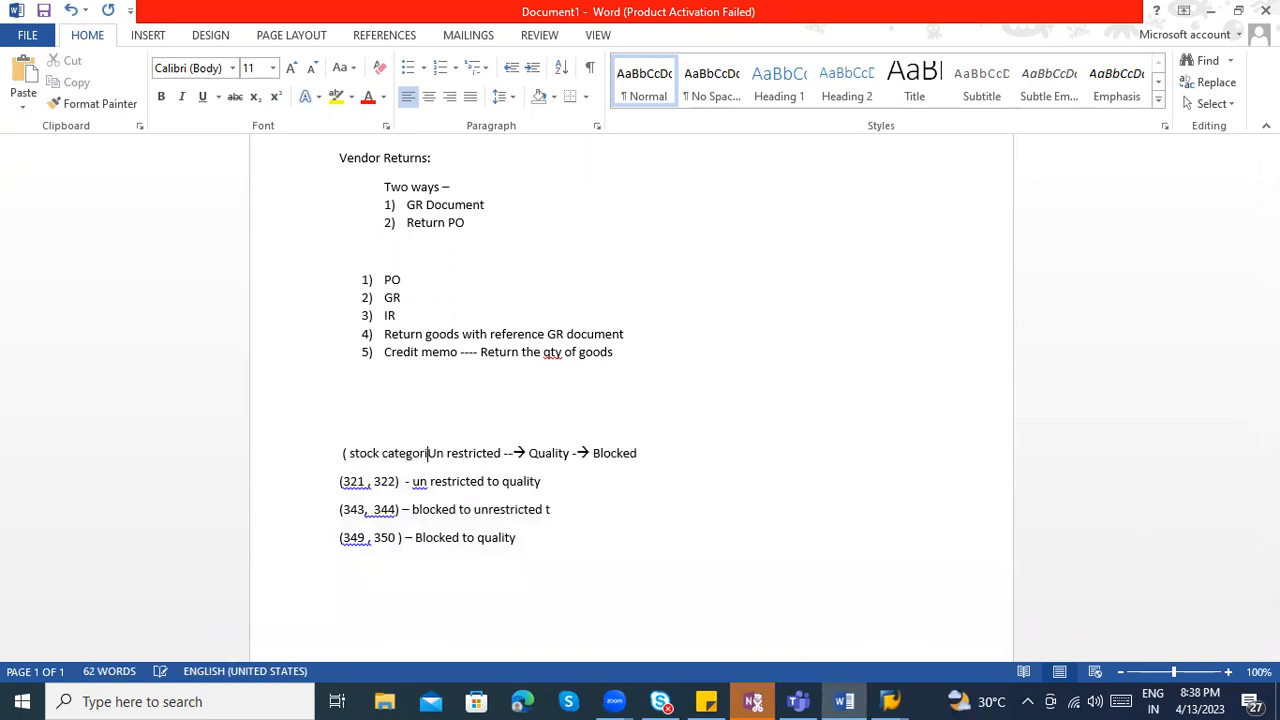
text(-----)
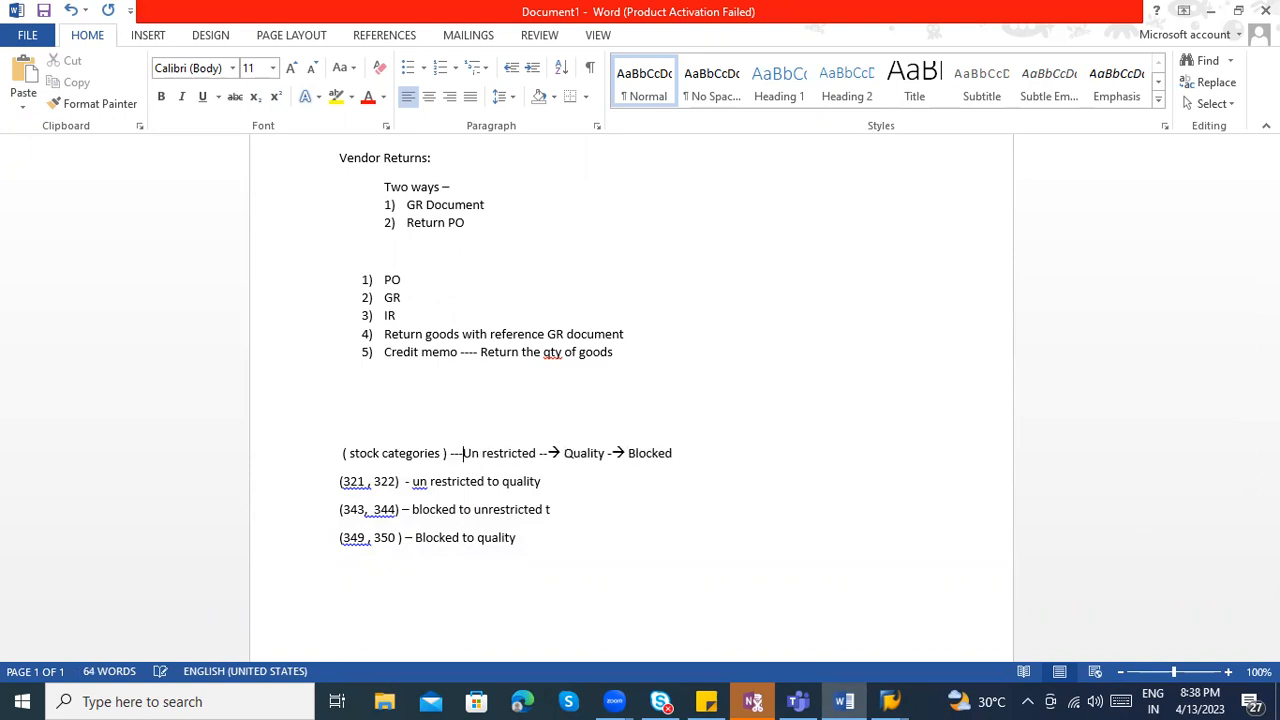
key(BackSpace)
key(BackSpace)
key(BackSpace)
key(BackSpace)
key(BackSpace)
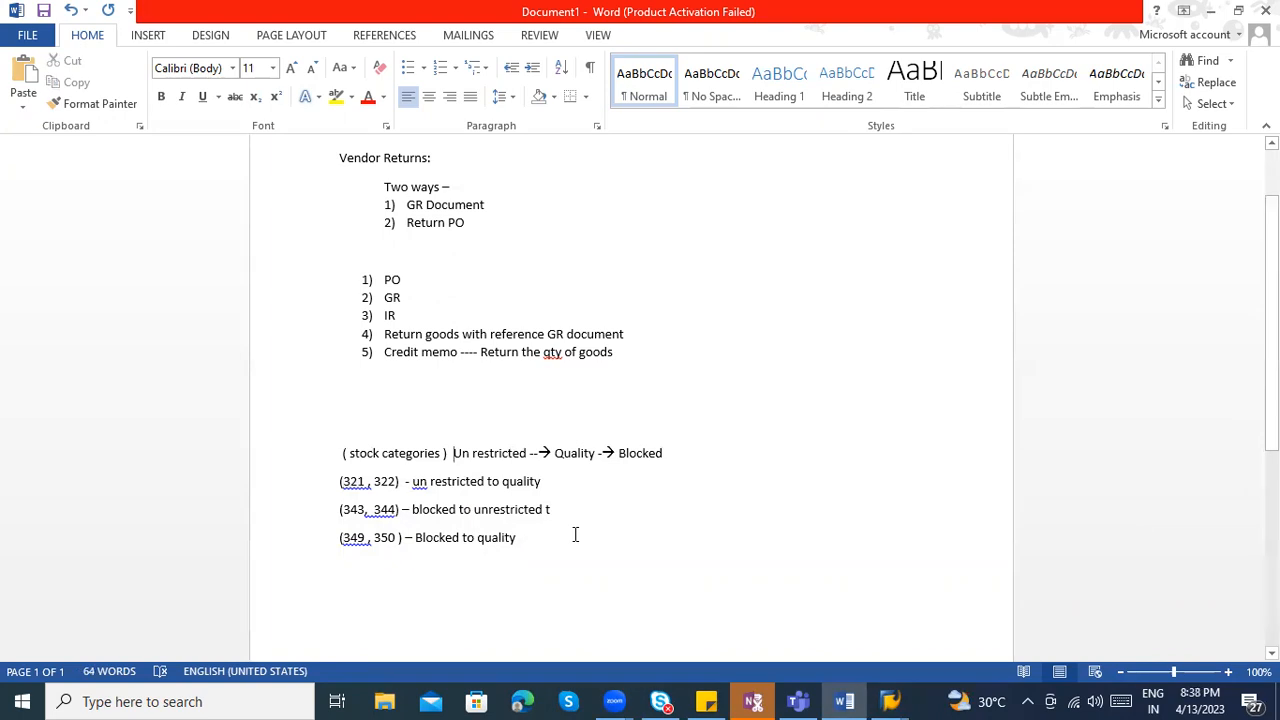
- Look at the material's stock overview in SAP and the Word notes, and switch to the transfer posting's material document in SAP
key(alt+Tab)
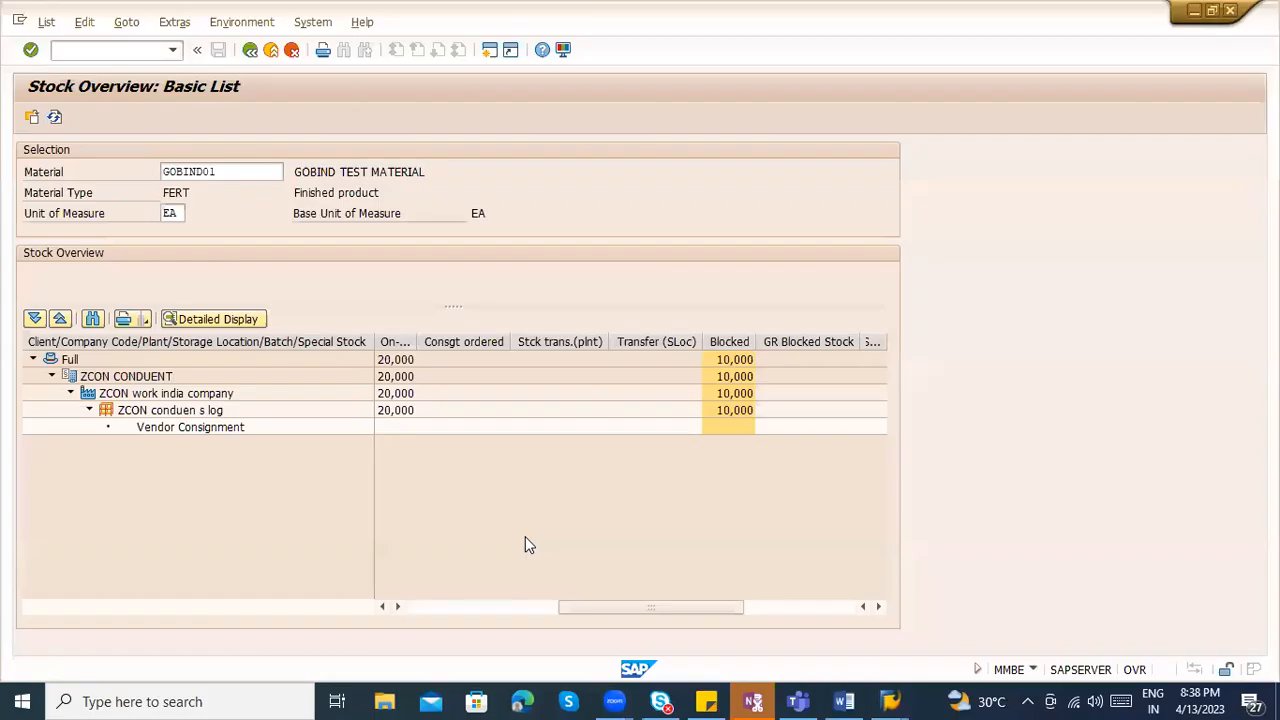
key(alt+Tab)
scroll(497, 509, up, 2)
click(355, 248)
key(alt+Tab)
key(alt+Tab)
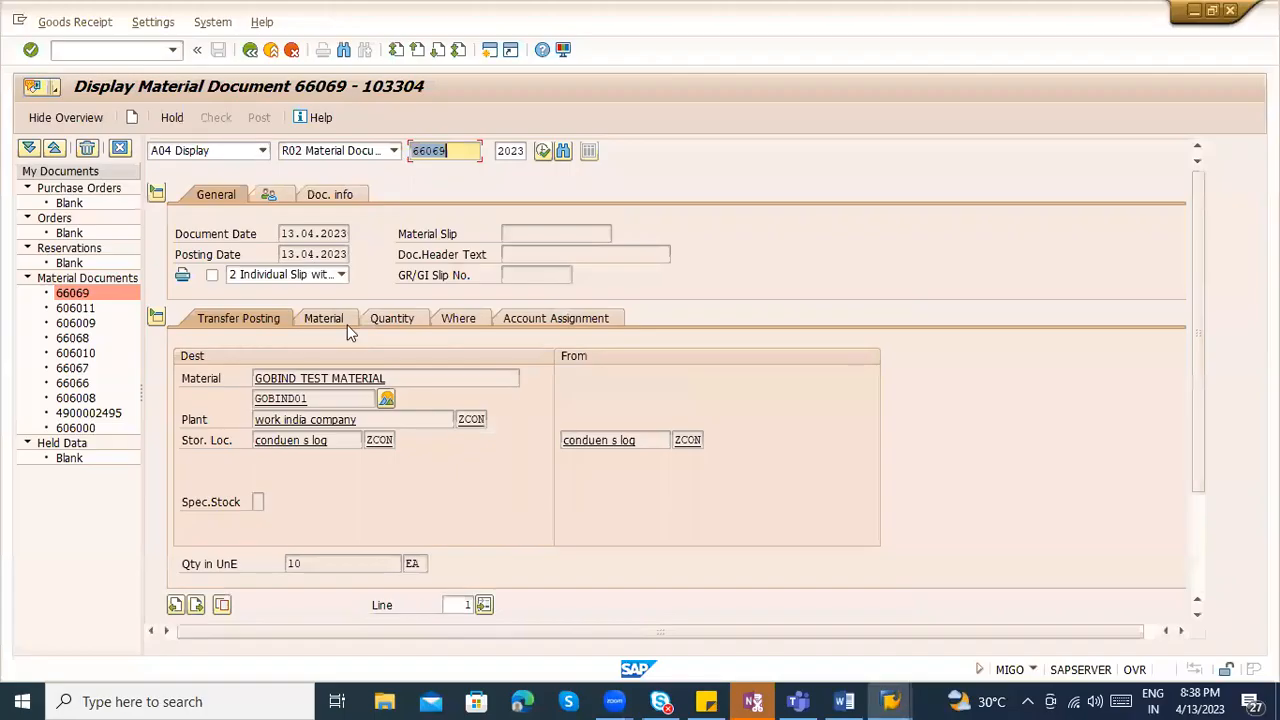
- Review the quantity and movement type of the displayed material document, and look at the material's stock overview
click(391, 318)
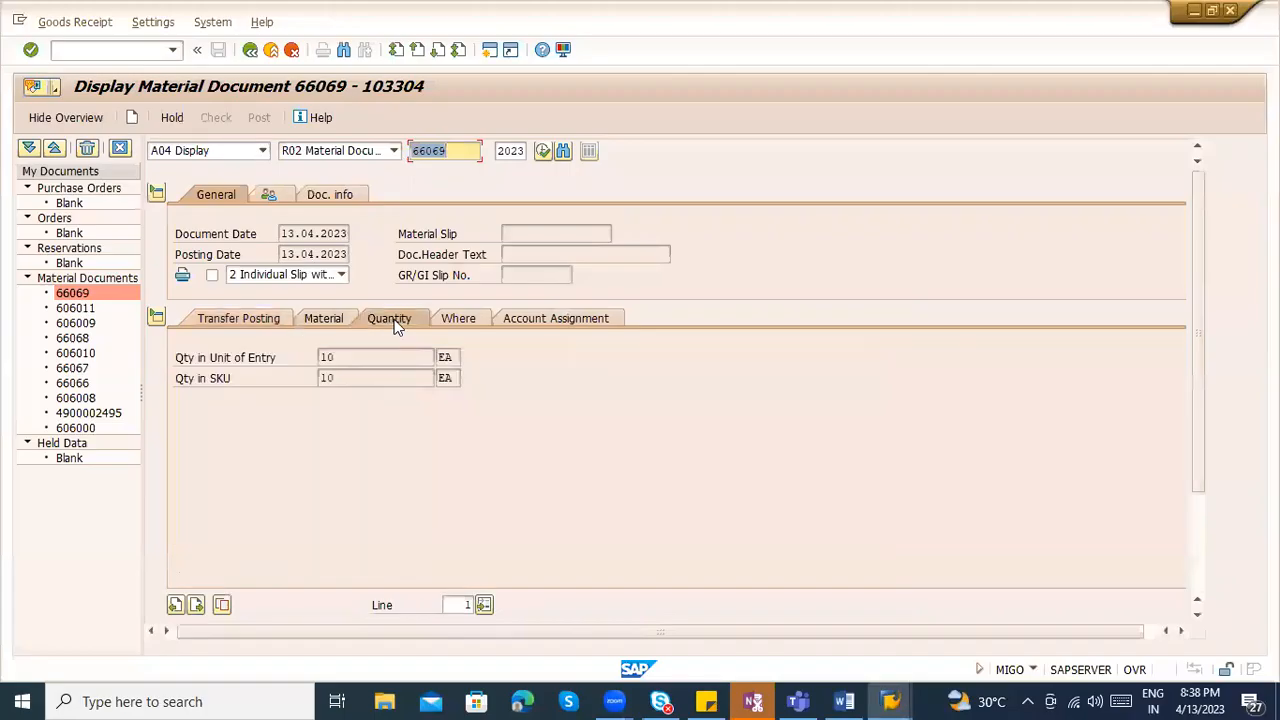
click(455, 318)
click(358, 358)
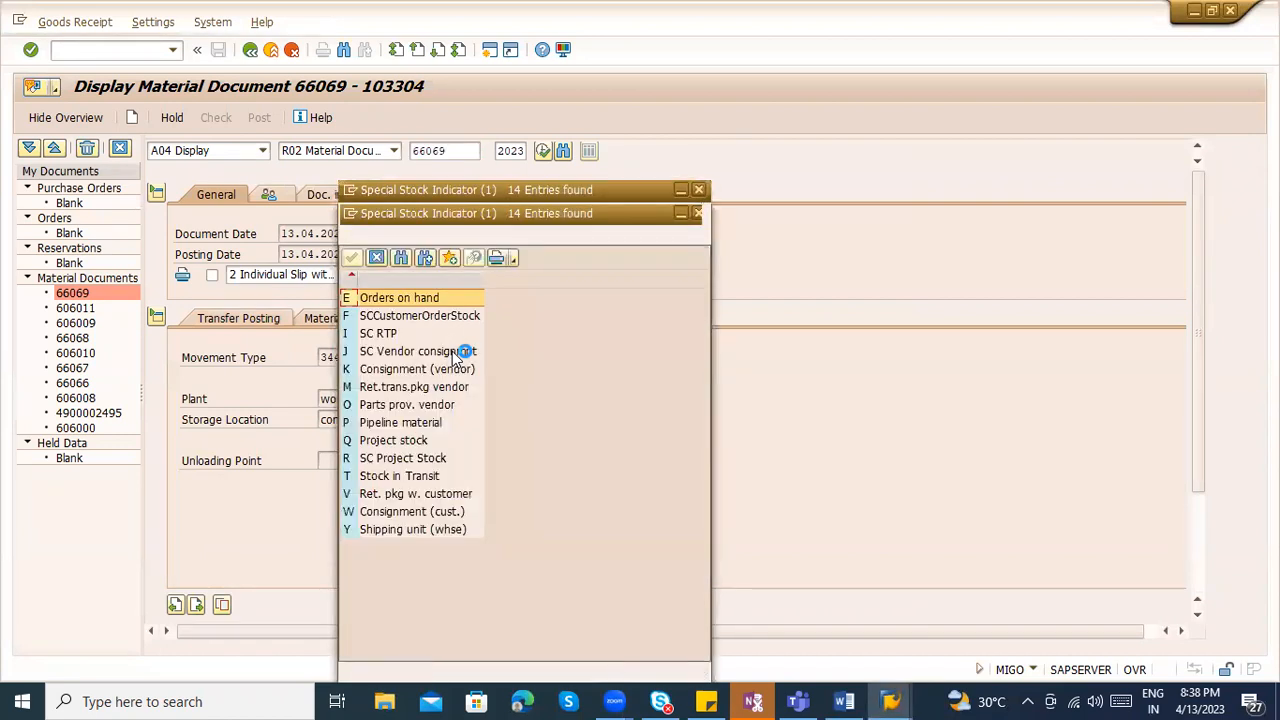
key(Escape)
drag(321, 358, 416, 358)
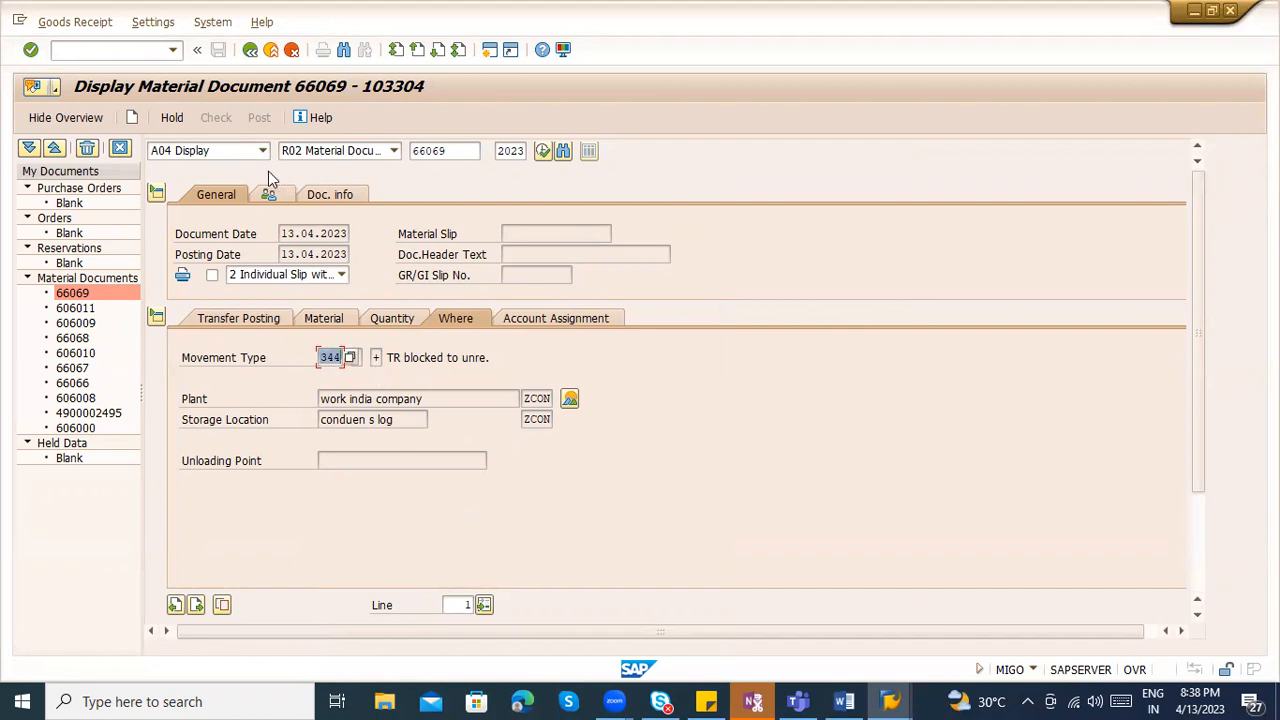
key(alt+Tab)
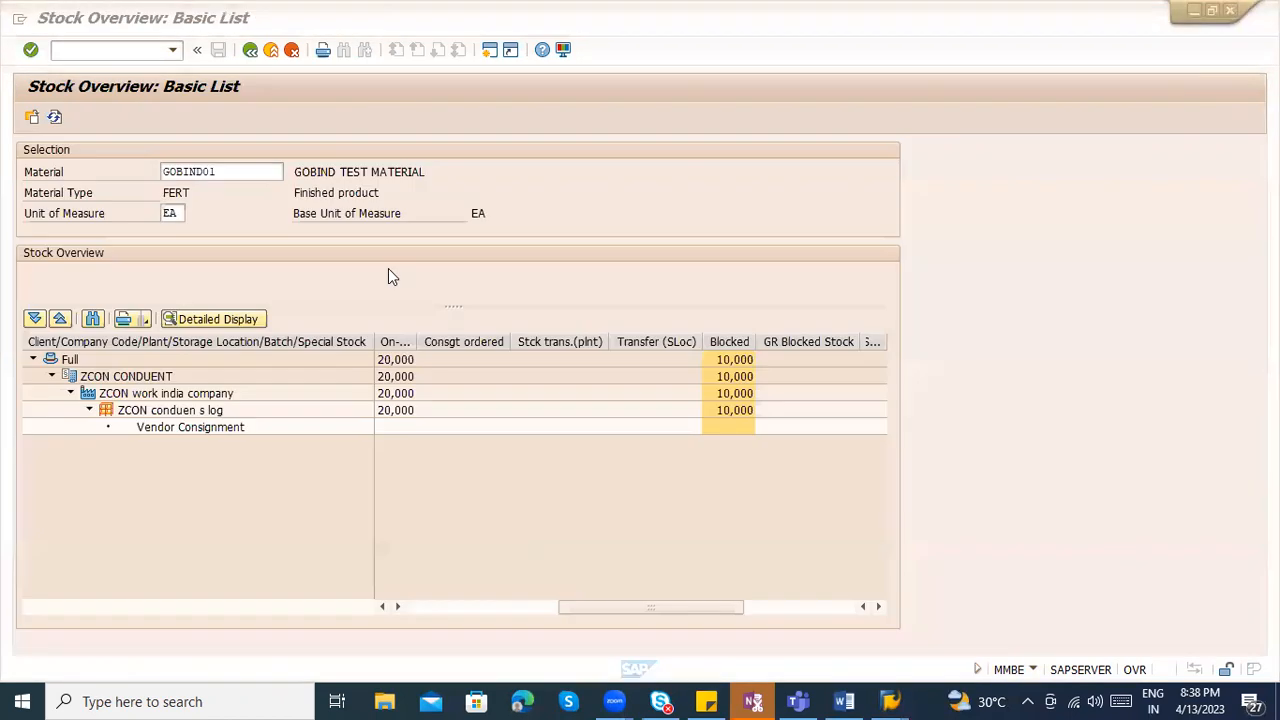
key(alt+Tab)
- Restart the MIGO transaction and clear the material document number
click(125, 55)
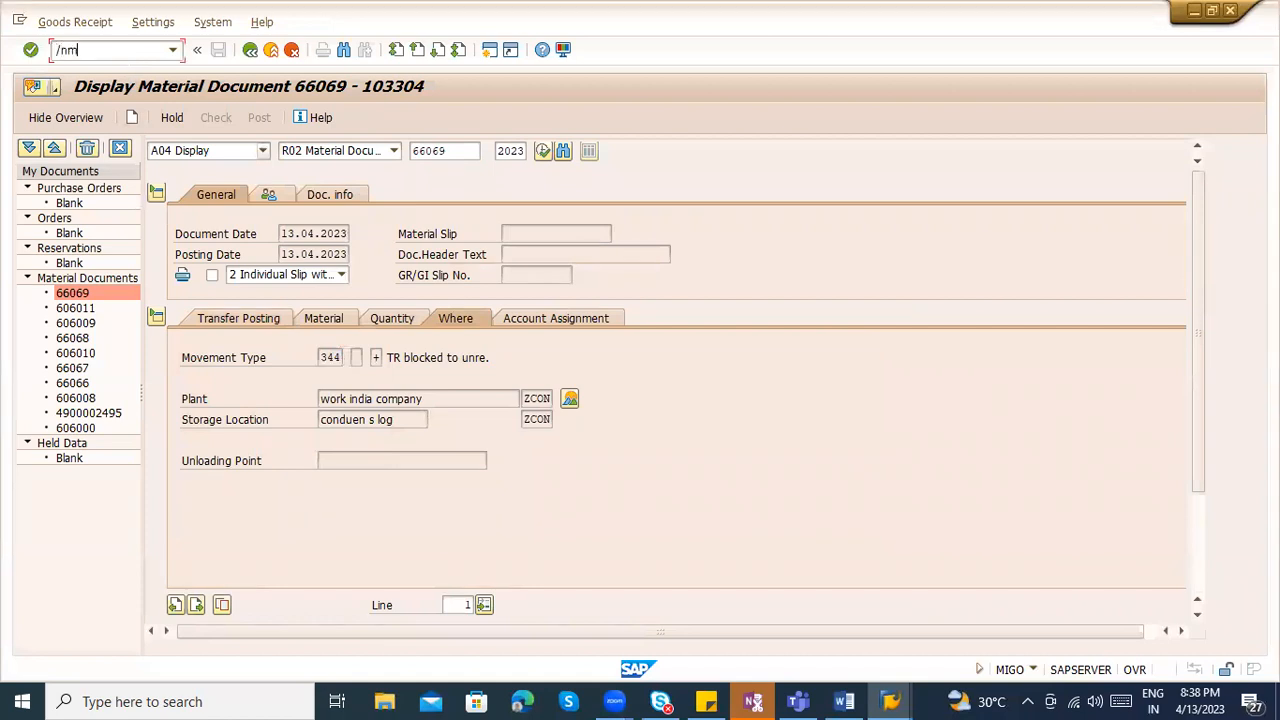
key(Return)
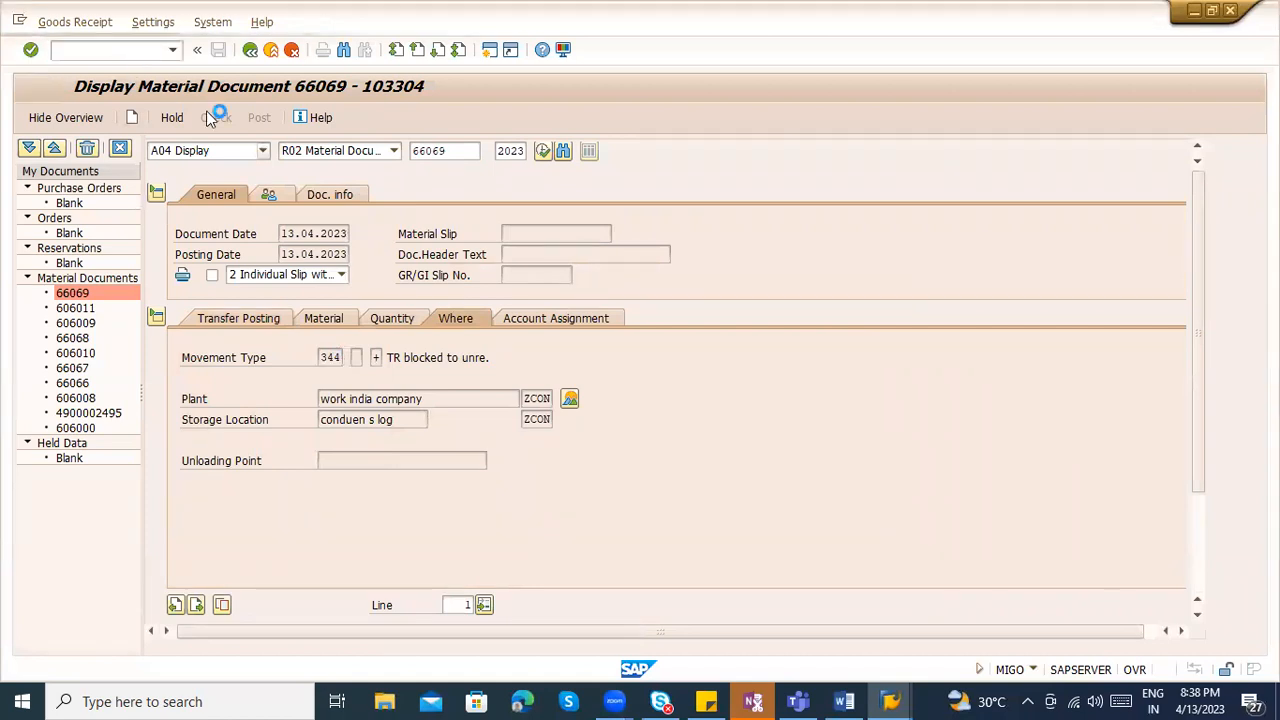
click(450, 153)
key(BackSpace)
key(BackSpace)
key(BackSpace)
key(BackSpace)
key(BackSpace)
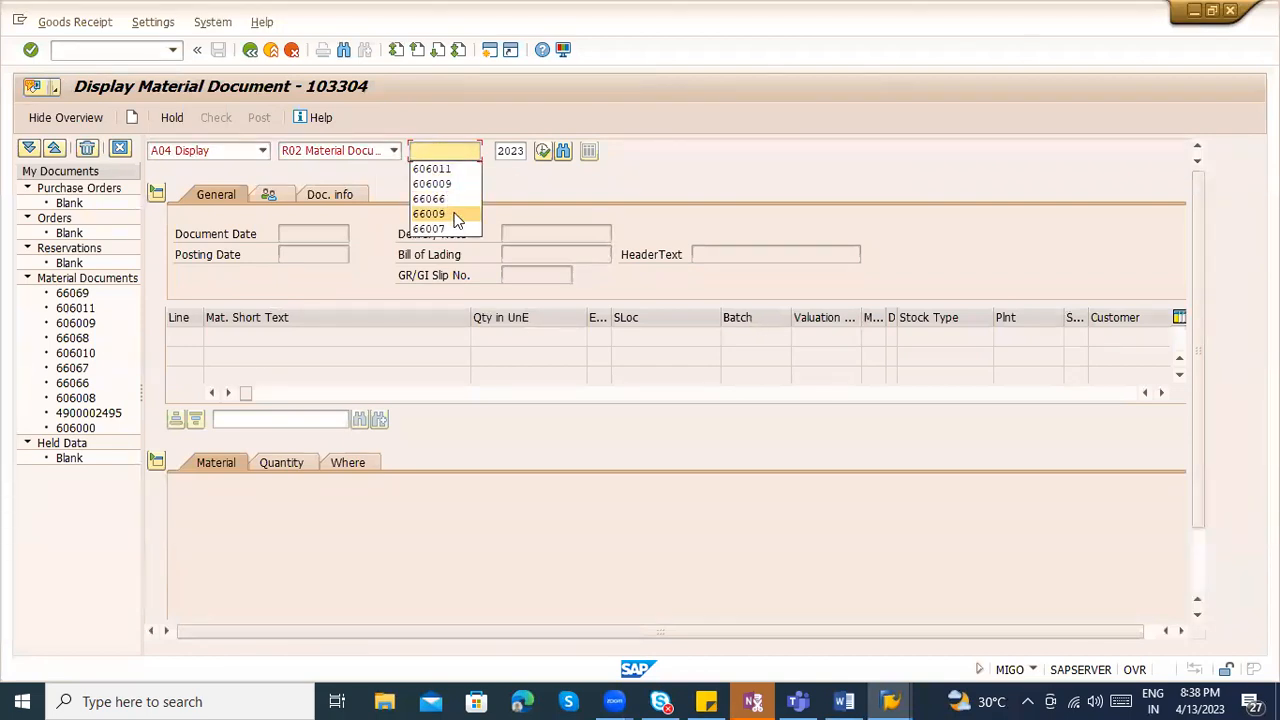
- Check the blocked stock of material GOBIND01 in the Stock Overview session and return to the material document session
key(F10)
key(alt+Tab)
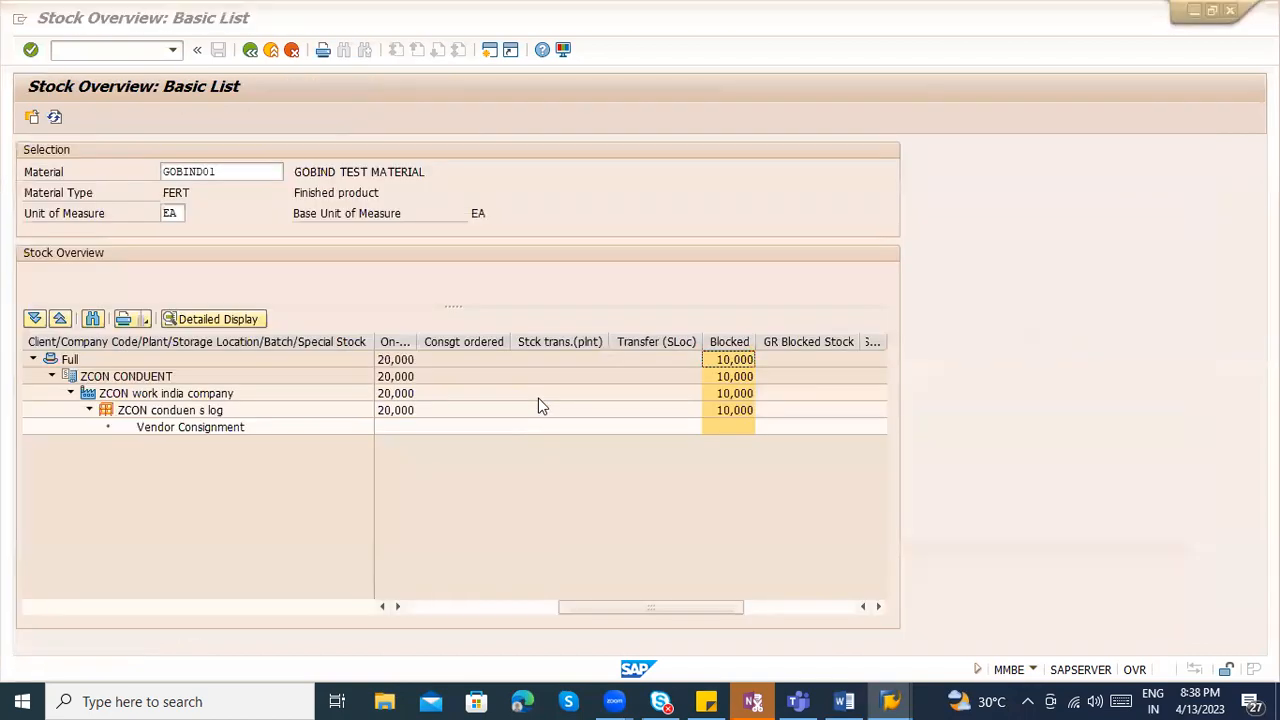
key(alt+Tab)
key(Tab)
key(alt+Tab)
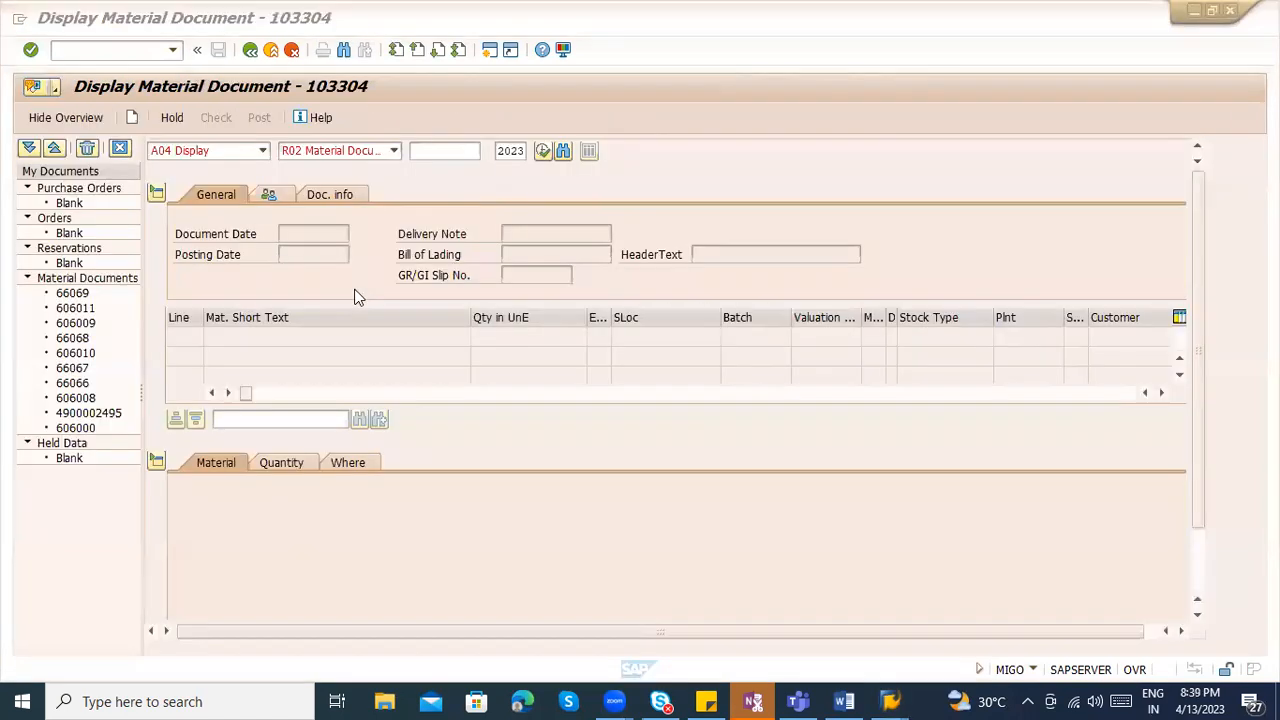
- Display material document 606009 and view the item's quantity details
text(606009)
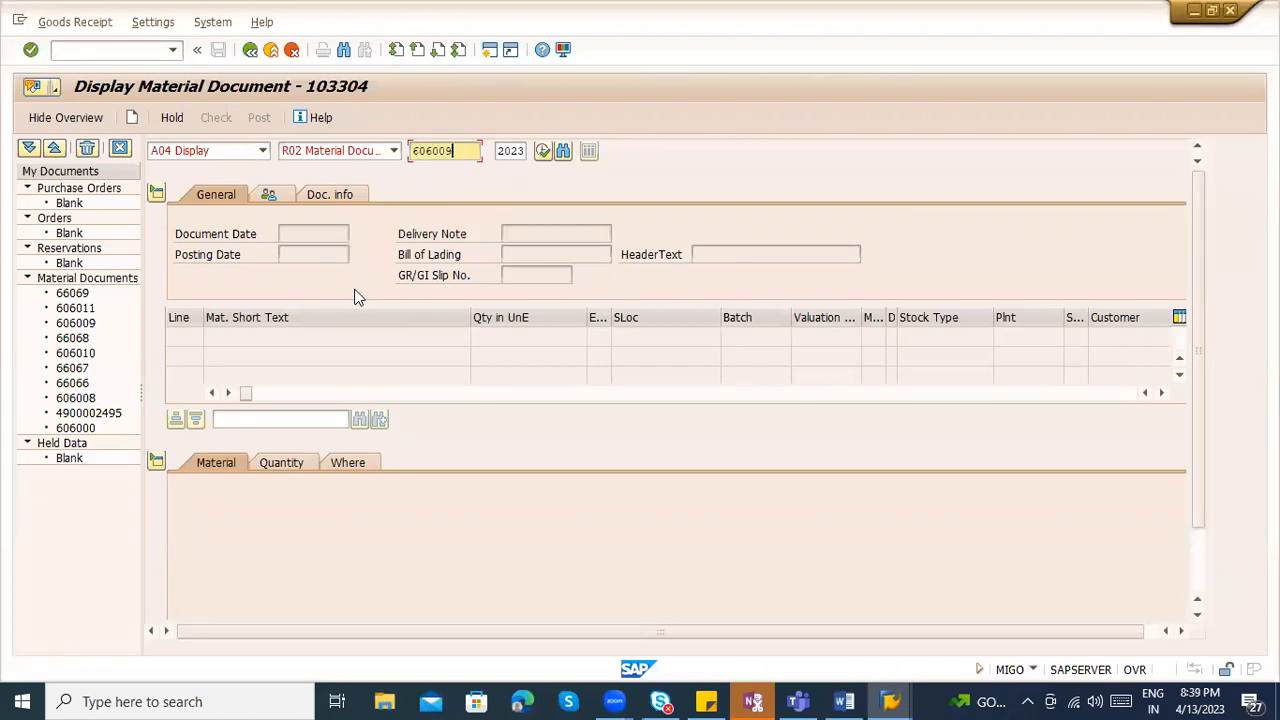
key(Return)
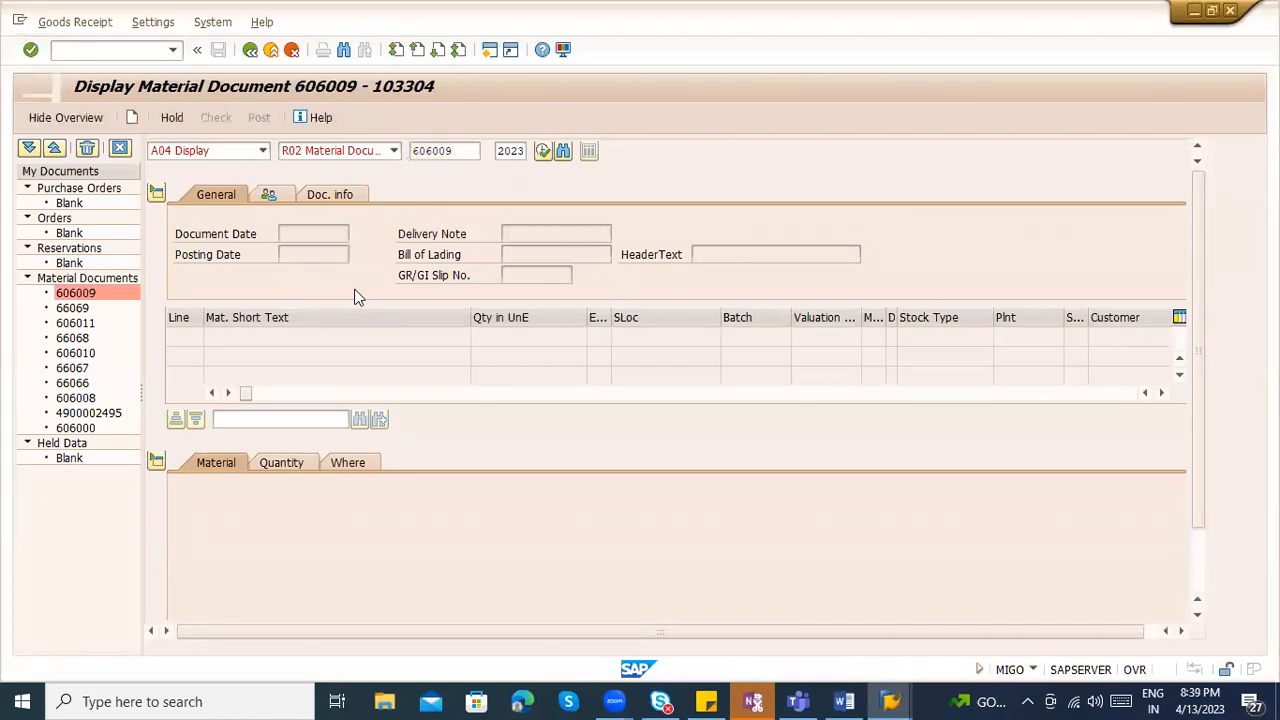
click(292, 470)
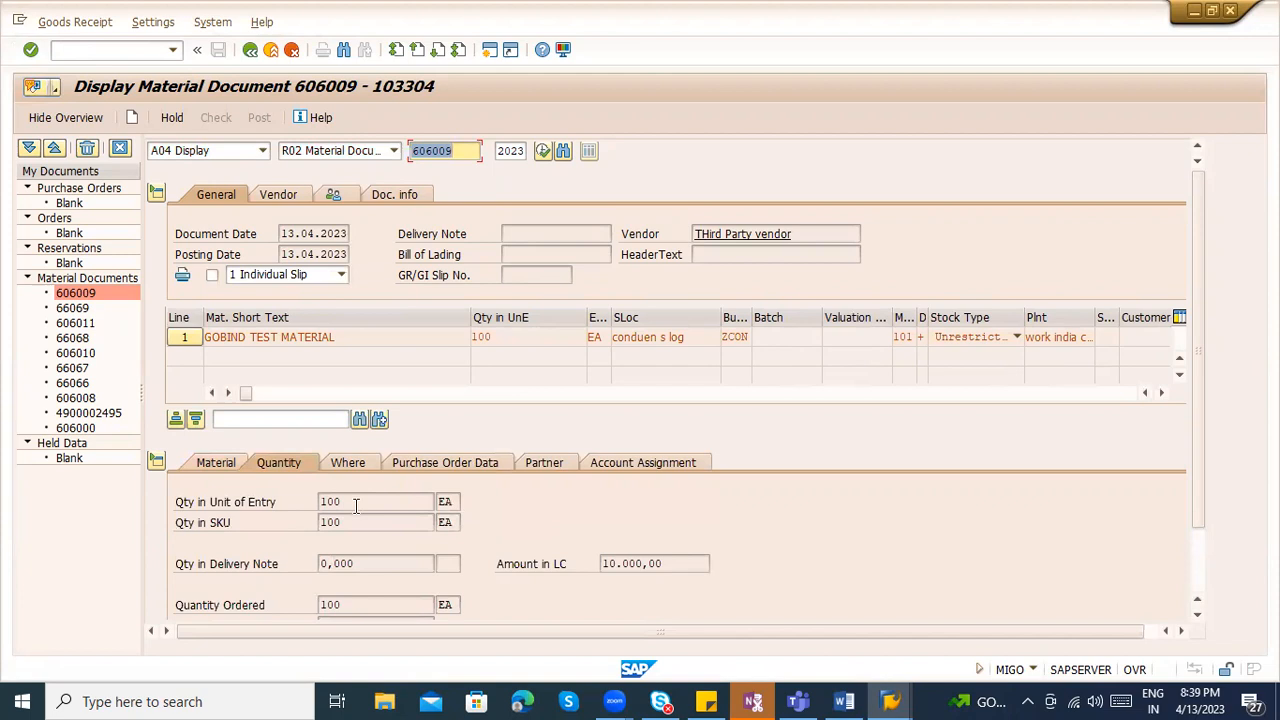
- Start an A02 Return Delivery with reference to material document 606009
click(245, 152)
click(190, 177)
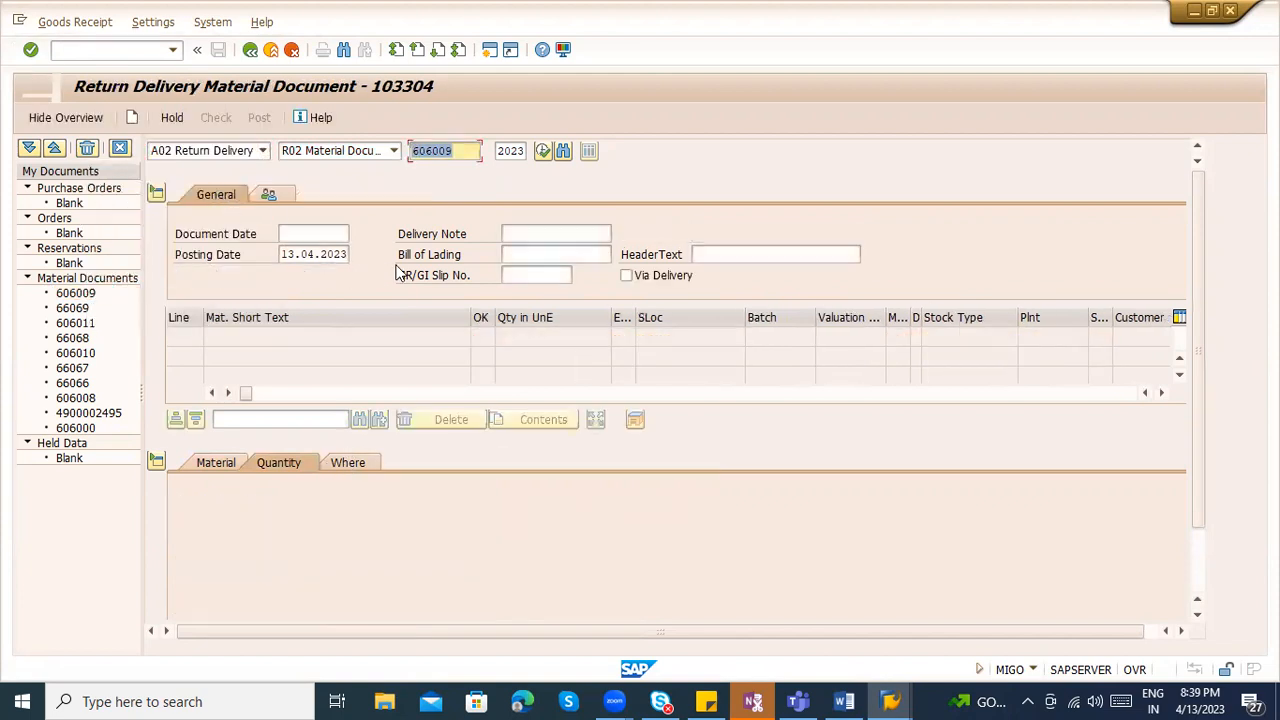
key(Return)
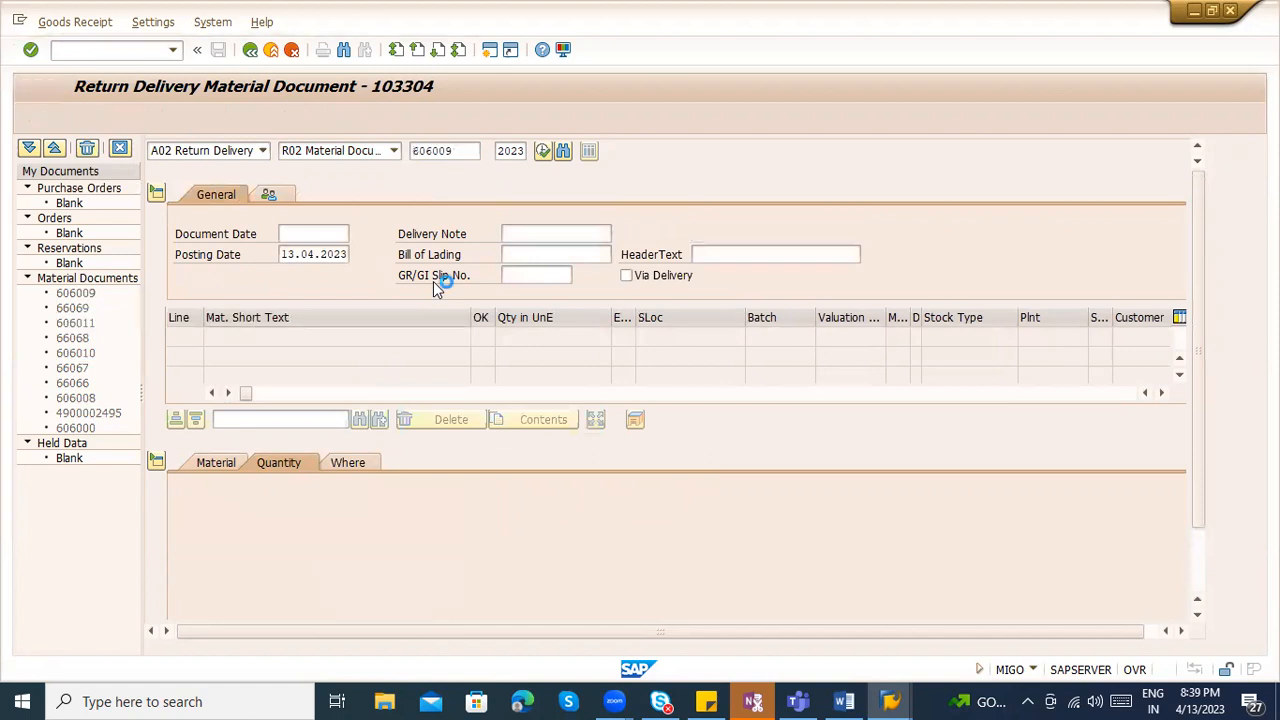
- Set the return item's quantity in unit of entry to 10 EA
click(352, 502)
key(BackSpace)
key(BackSpace)
key(BackSpace)
text(10)
key(Return)
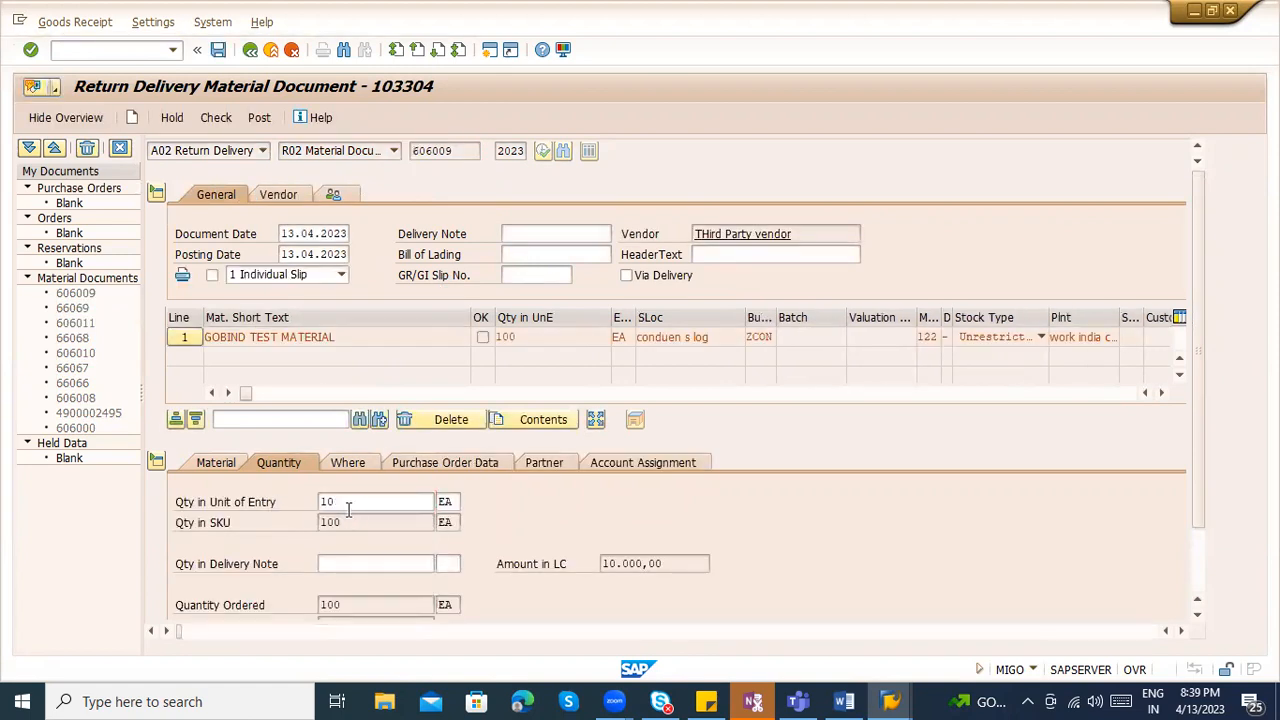
- Set the return item's stock type to 3 Blocked stock
click(355, 464)
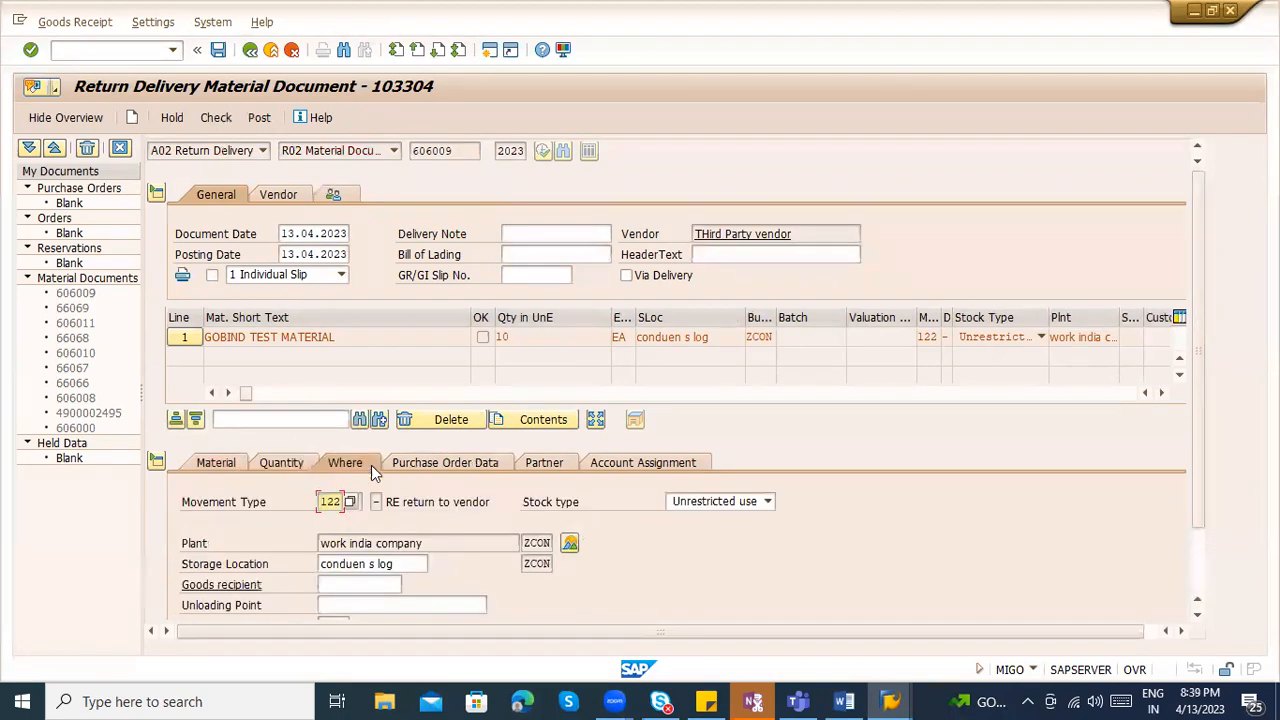
click(735, 502)
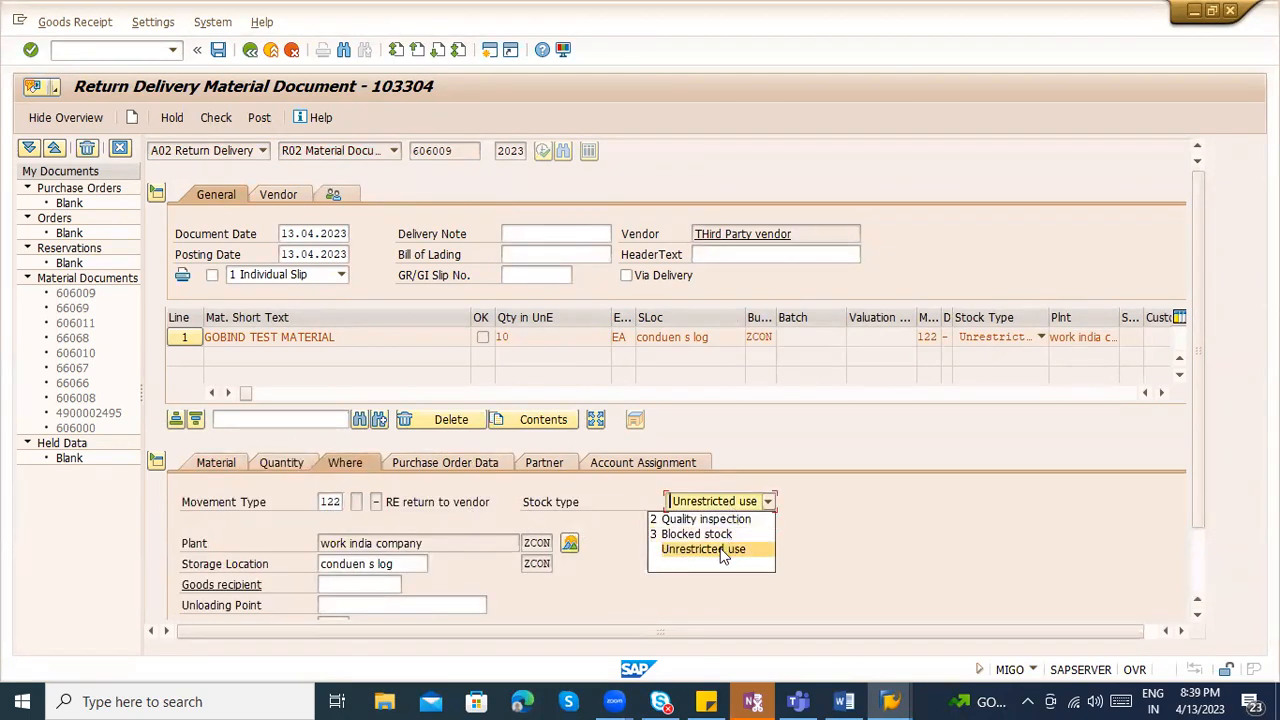
click(720, 538)
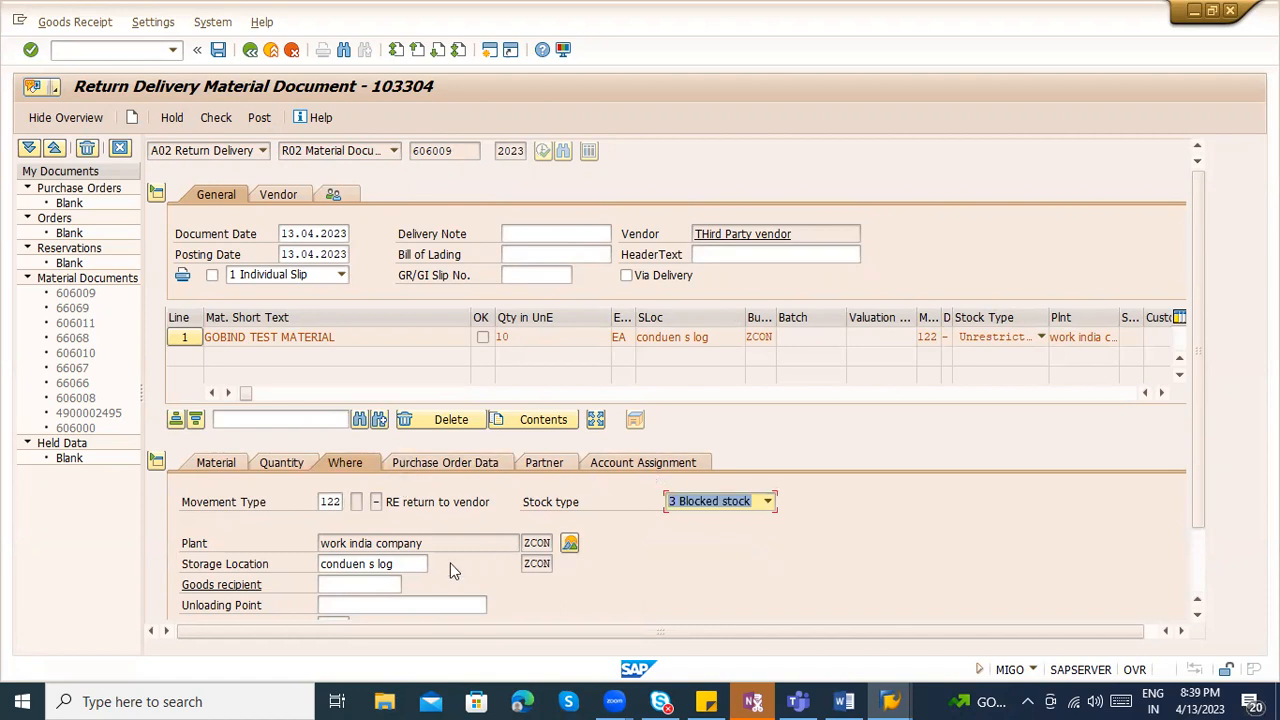
- Review the item's partner data, run the check on the return delivery, and close the log
click(546, 463)
scroll(433, 566, down, 1)
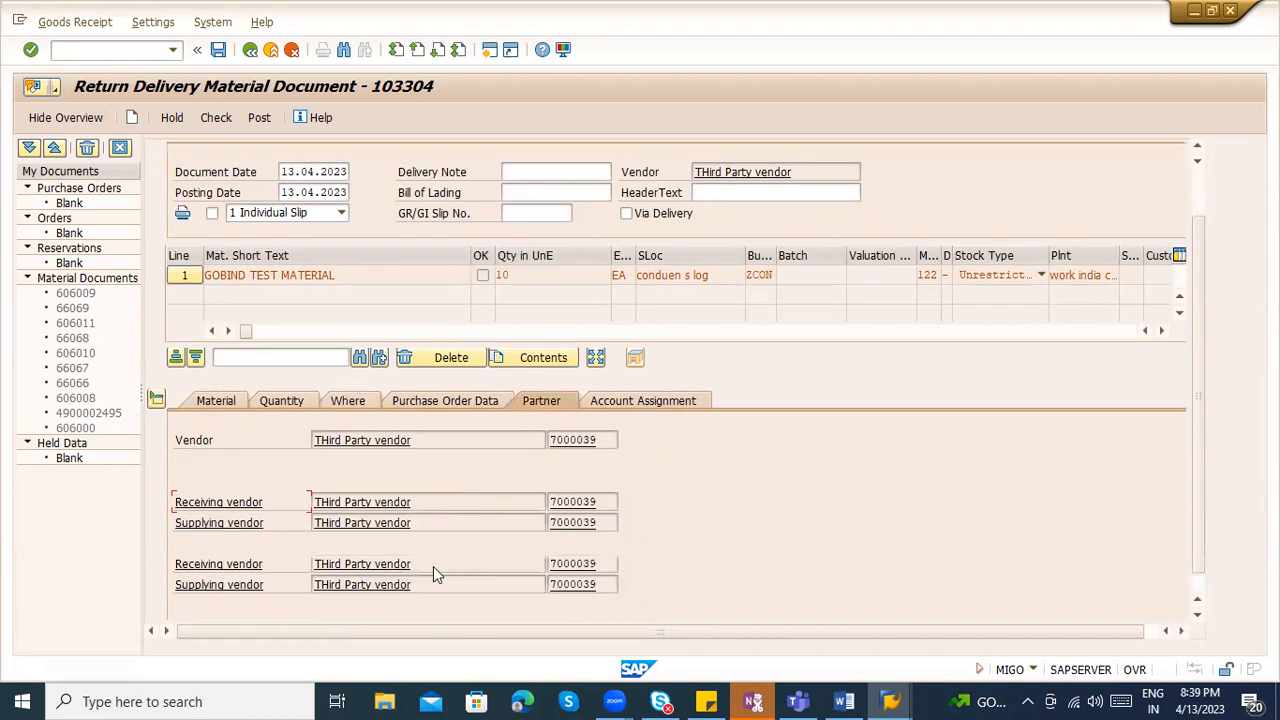
scroll(433, 566, down, 1)
scroll(302, 530, up, 2)
click(211, 118)
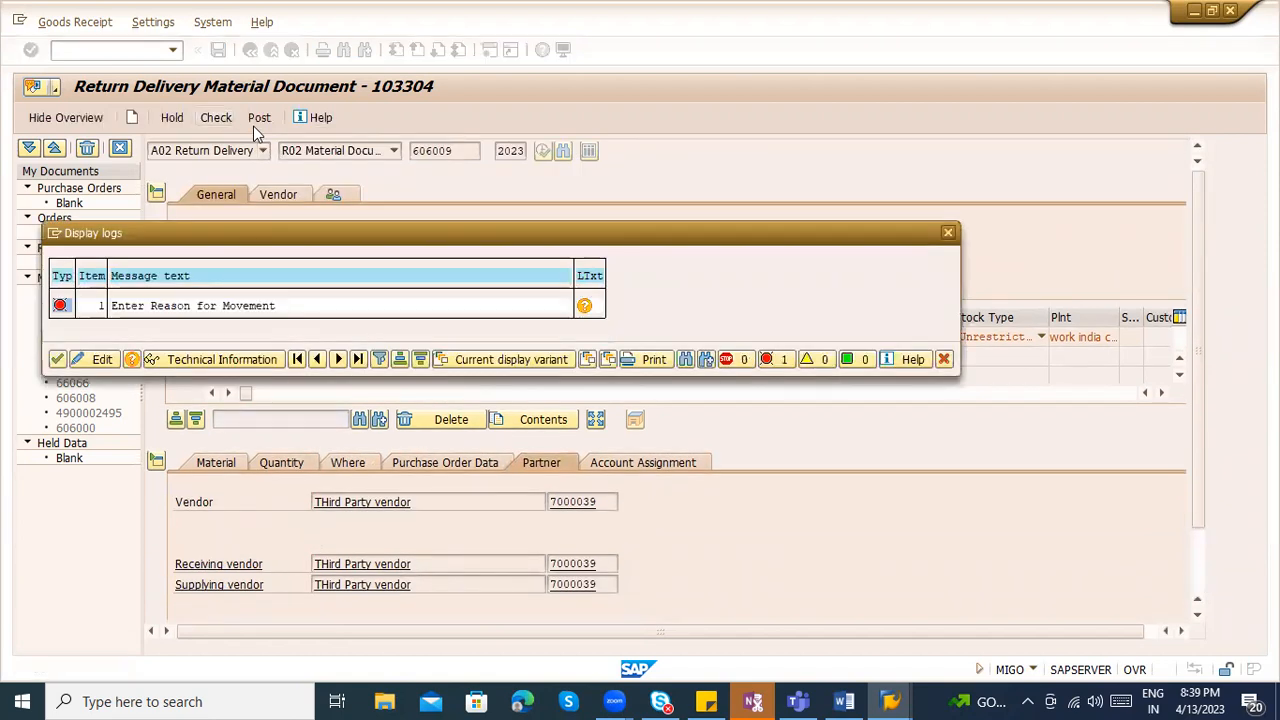
key(Return)
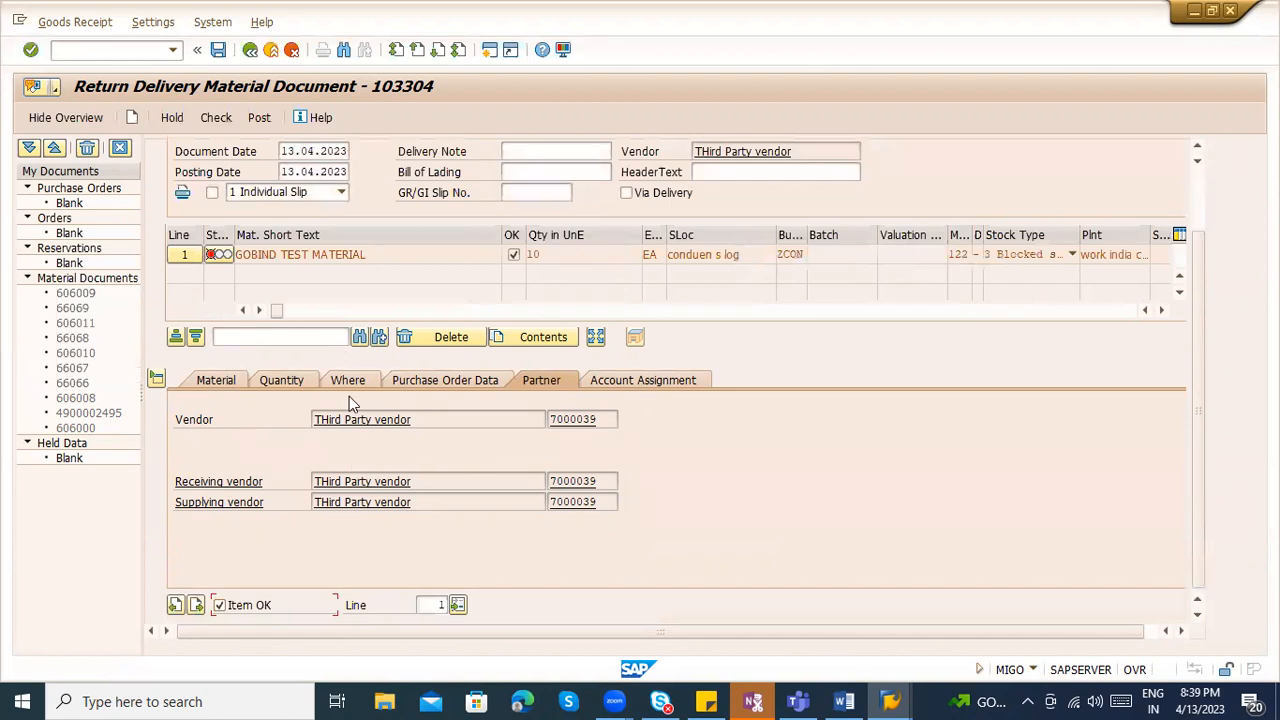
- Enter 0003 as the item's reason for movement and post the return delivery
click(347, 384)
click(347, 545)
click(348, 558)
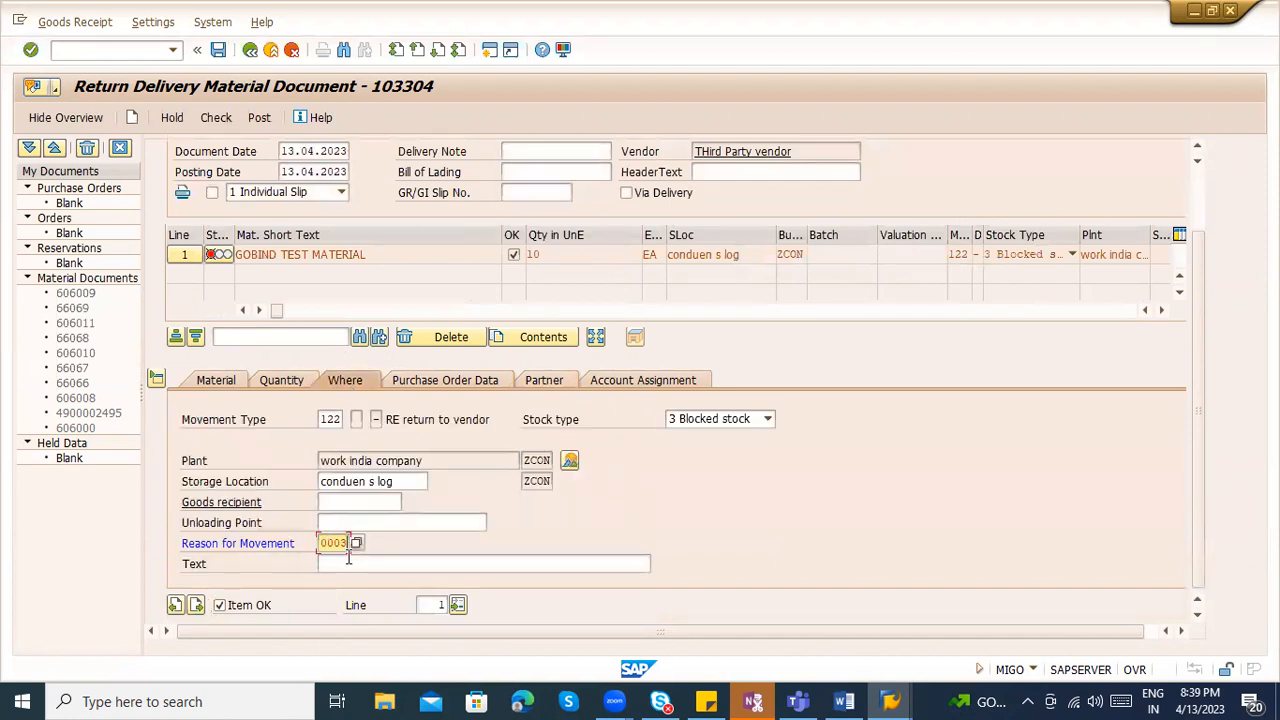
key(ctrl+s)
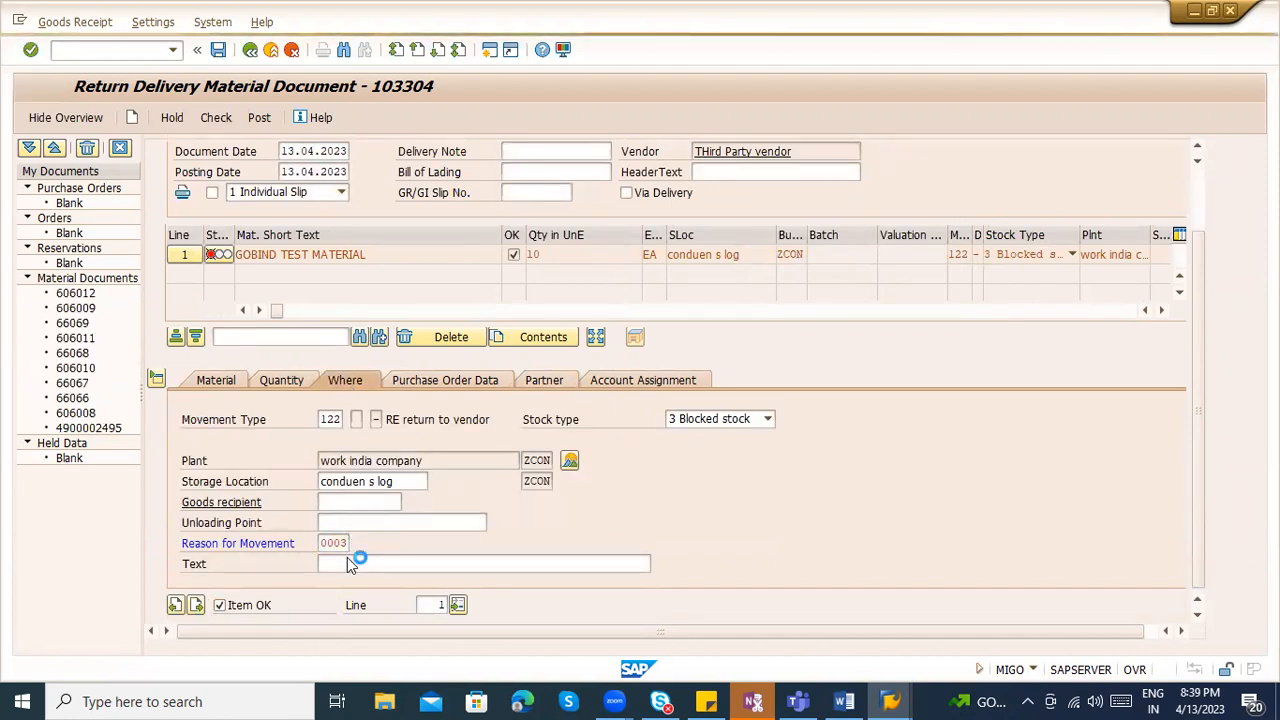
- Display material document 606012 and examine its stock type and movement type
click(195, 152)
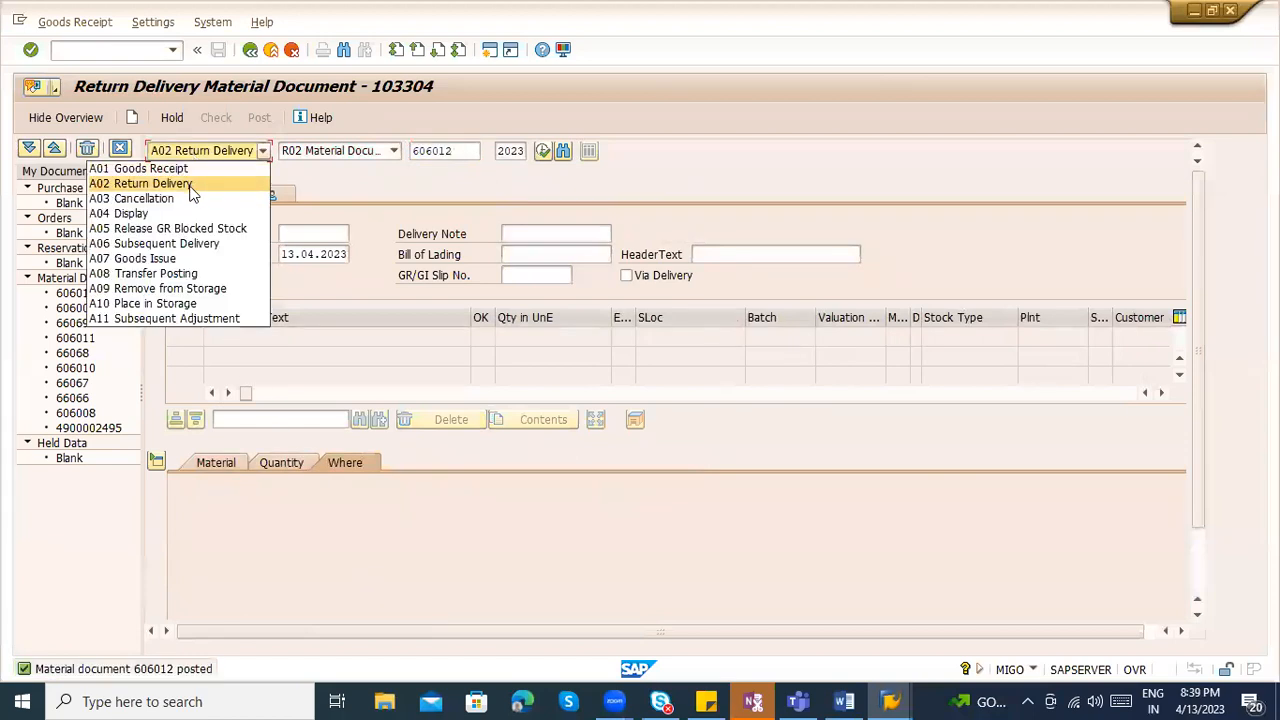
click(178, 213)
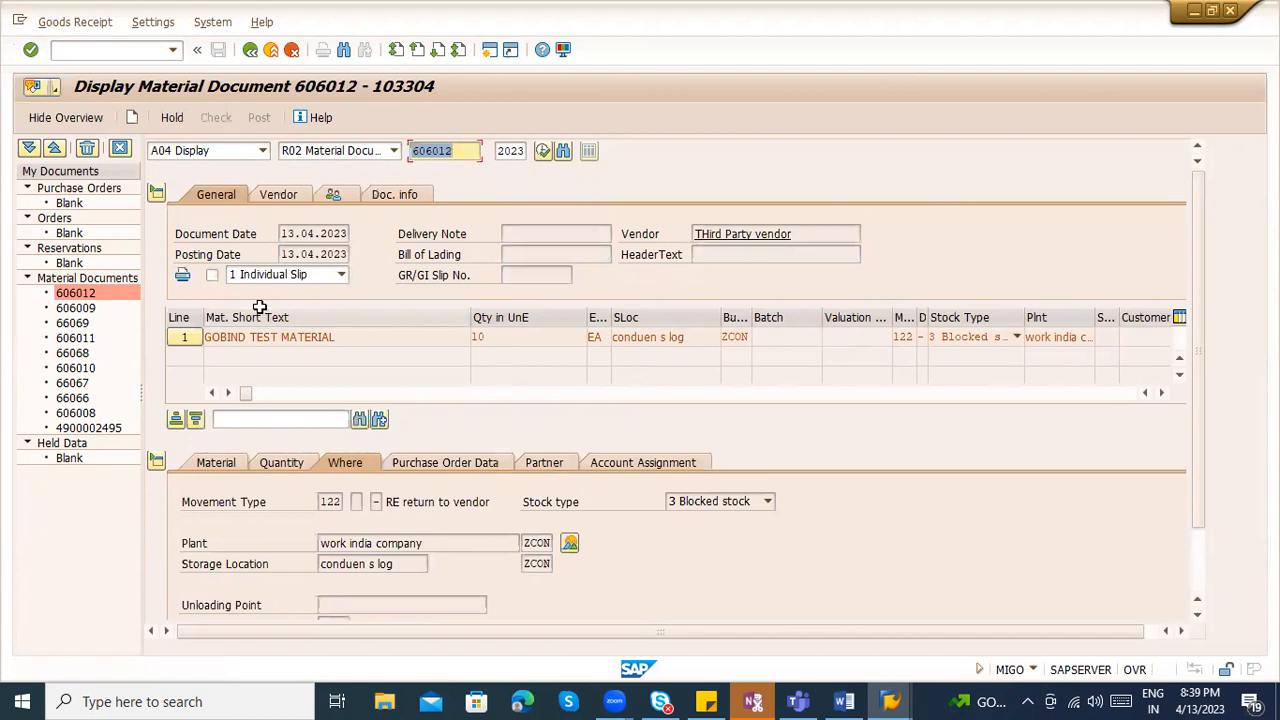
click(683, 502)
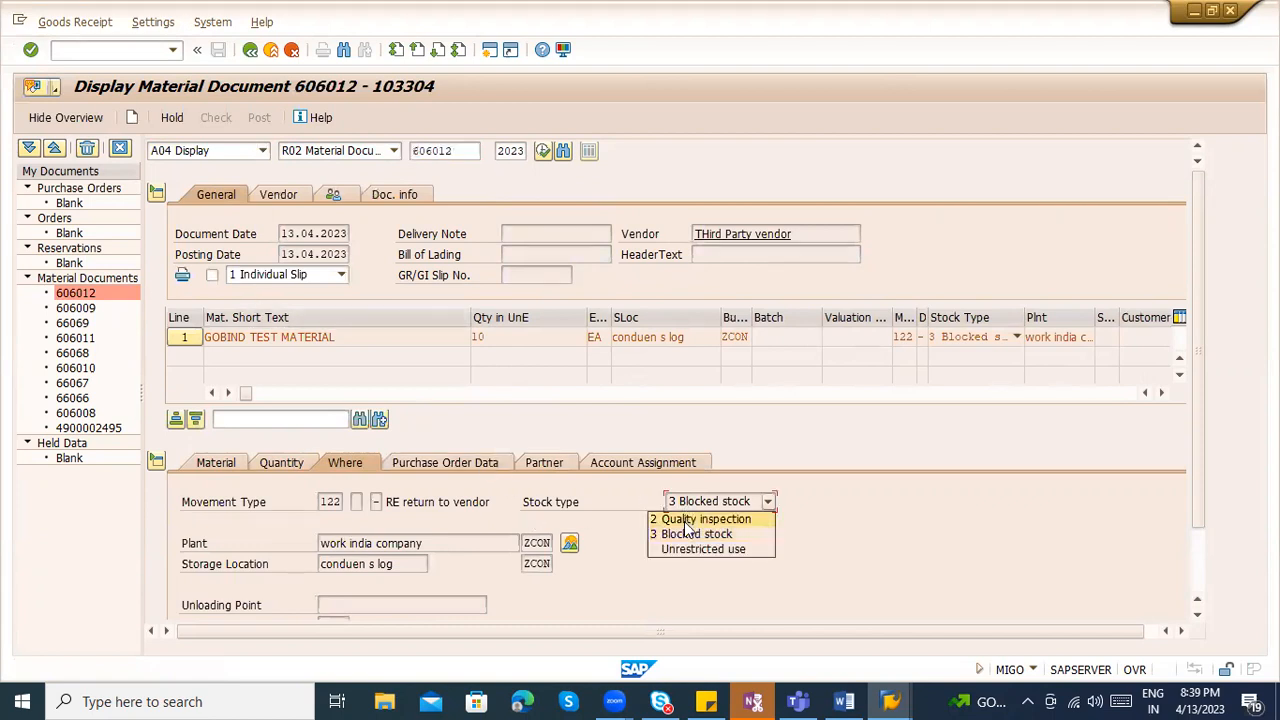
click(330, 503)
double_click(330, 503)
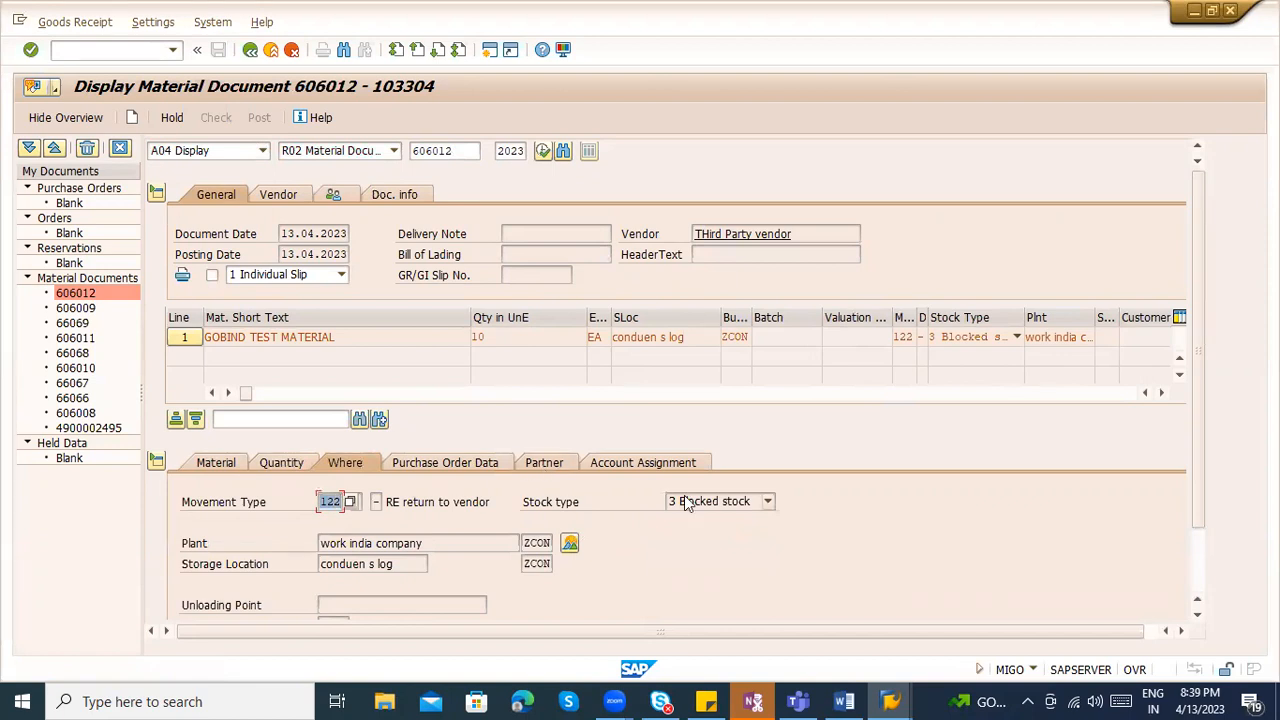
click(321, 498)
key(alt+Tab)
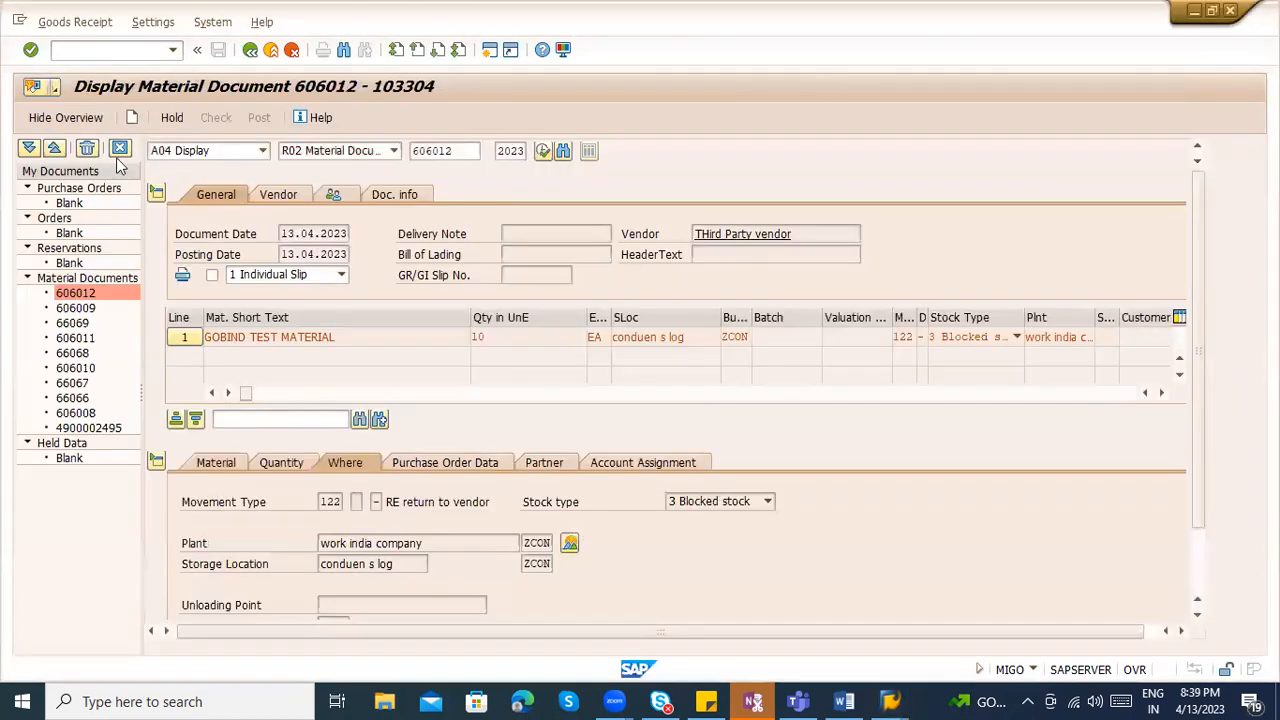
click(124, 48)
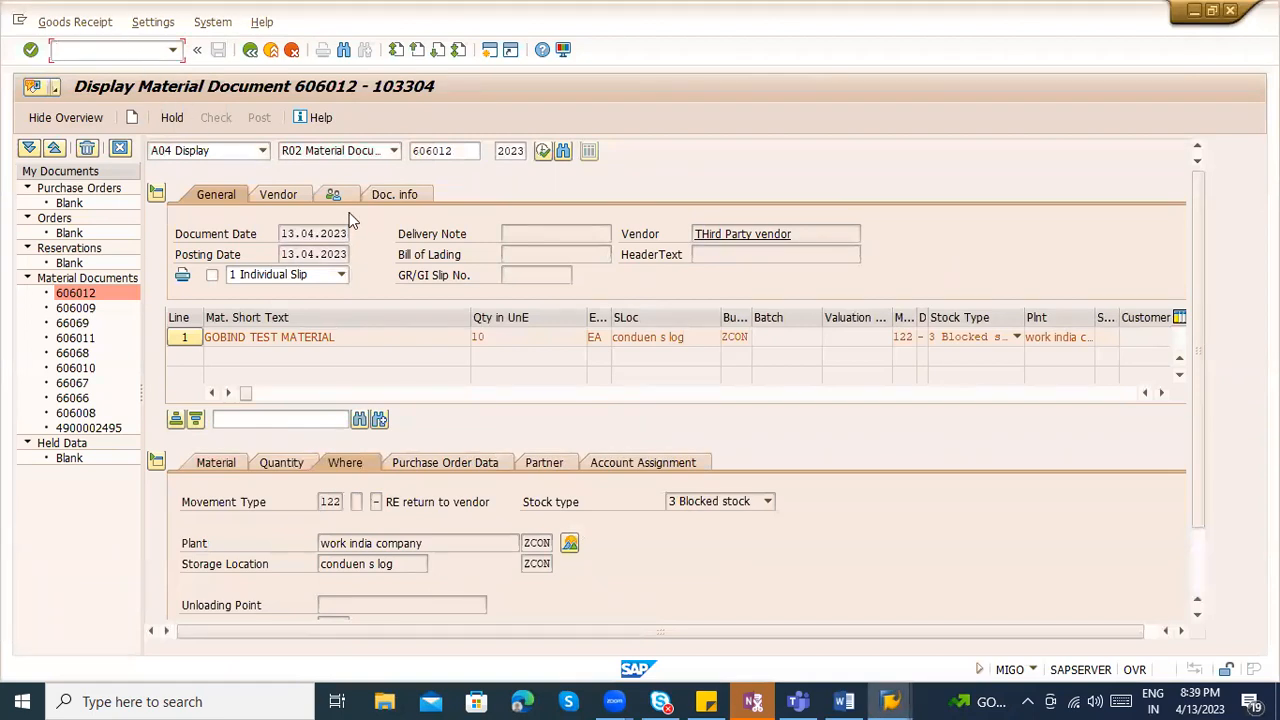
click(540, 232)
- Start an A03 Cancellation with reference to material document 606012
click(190, 151)
click(186, 197)
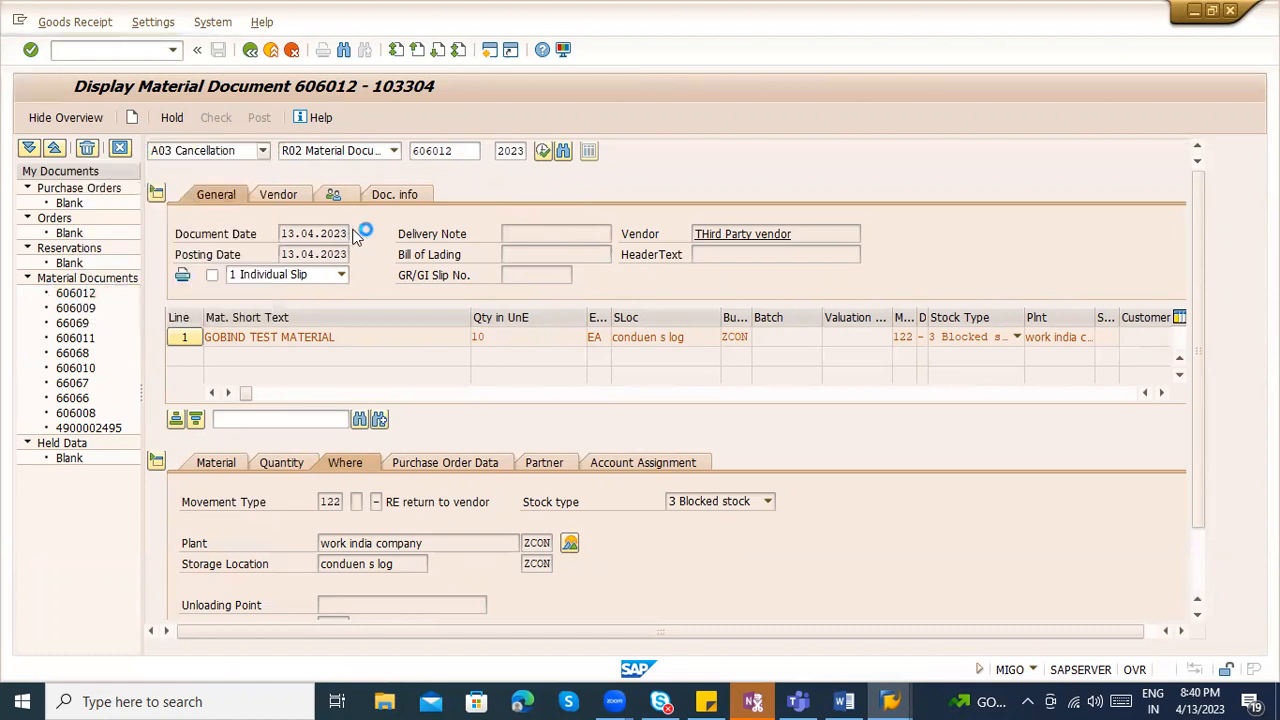
click(229, 154)
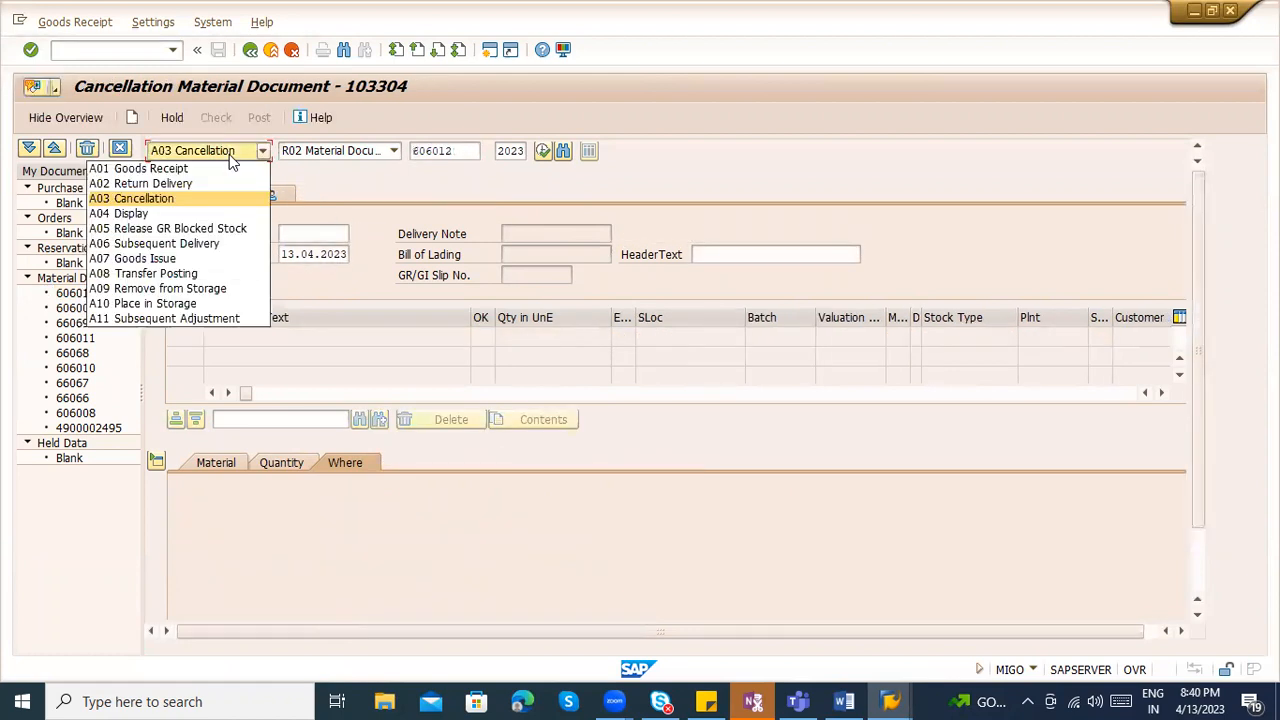
click(426, 176)
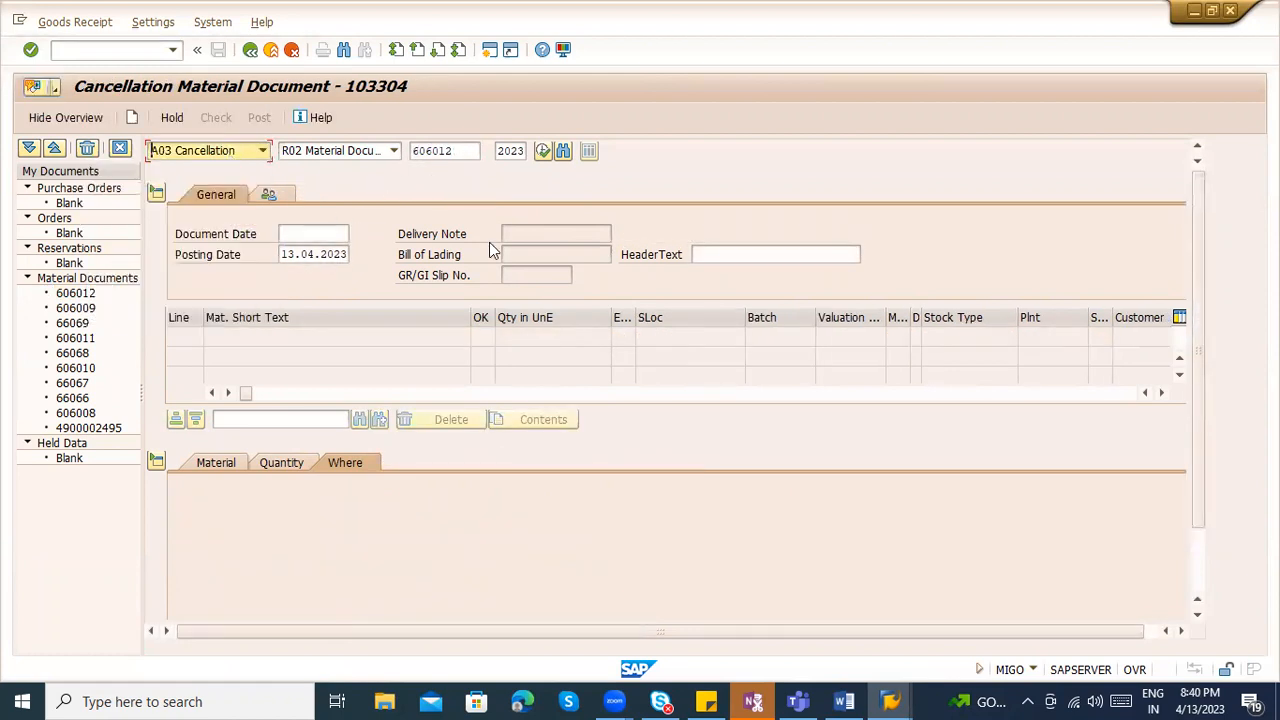
key(Return)
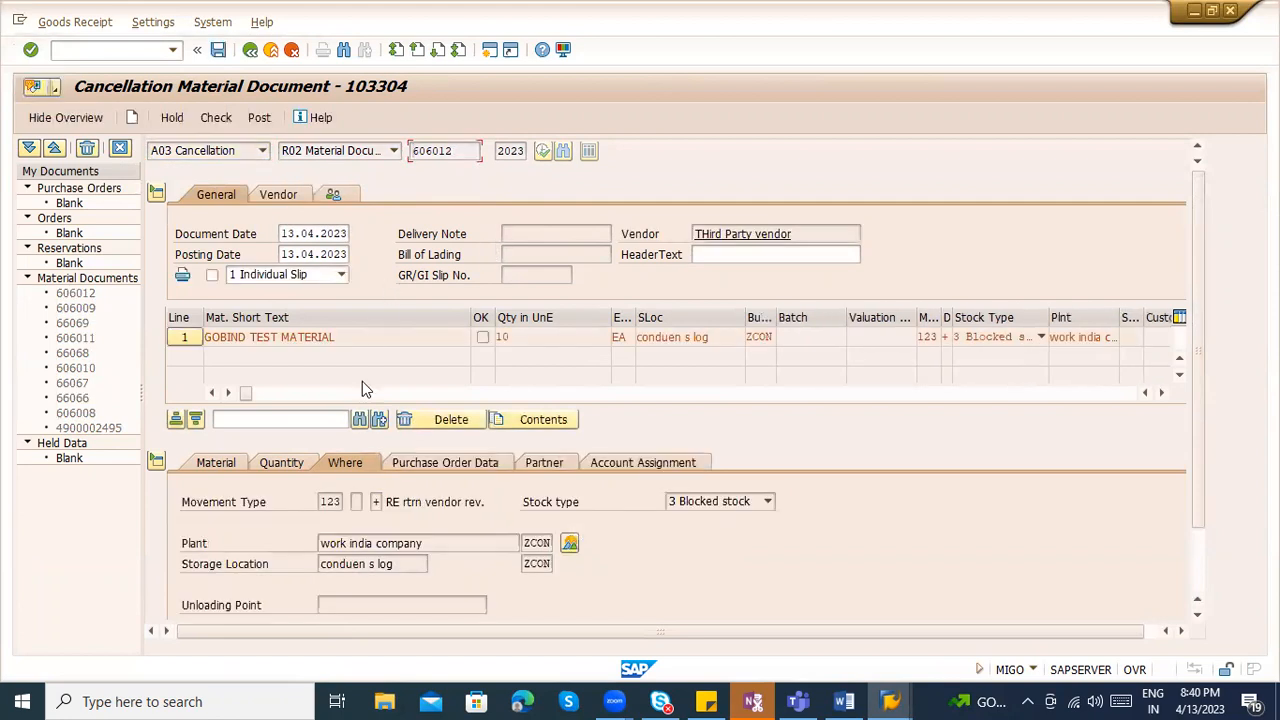
- Mark the cancellation item as OK, look at its movement type, and check the document
click(240, 604)
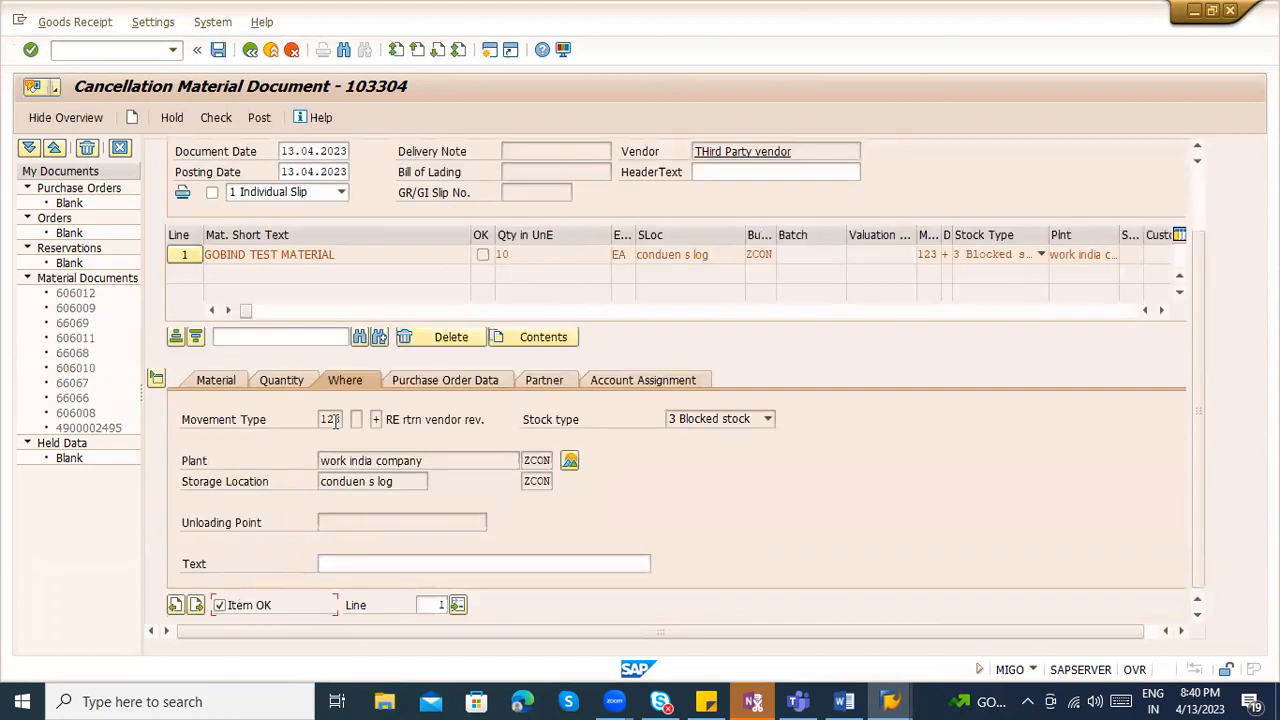
drag(321, 425, 346, 424)
scroll(295, 352, up, 1)
click(214, 118)
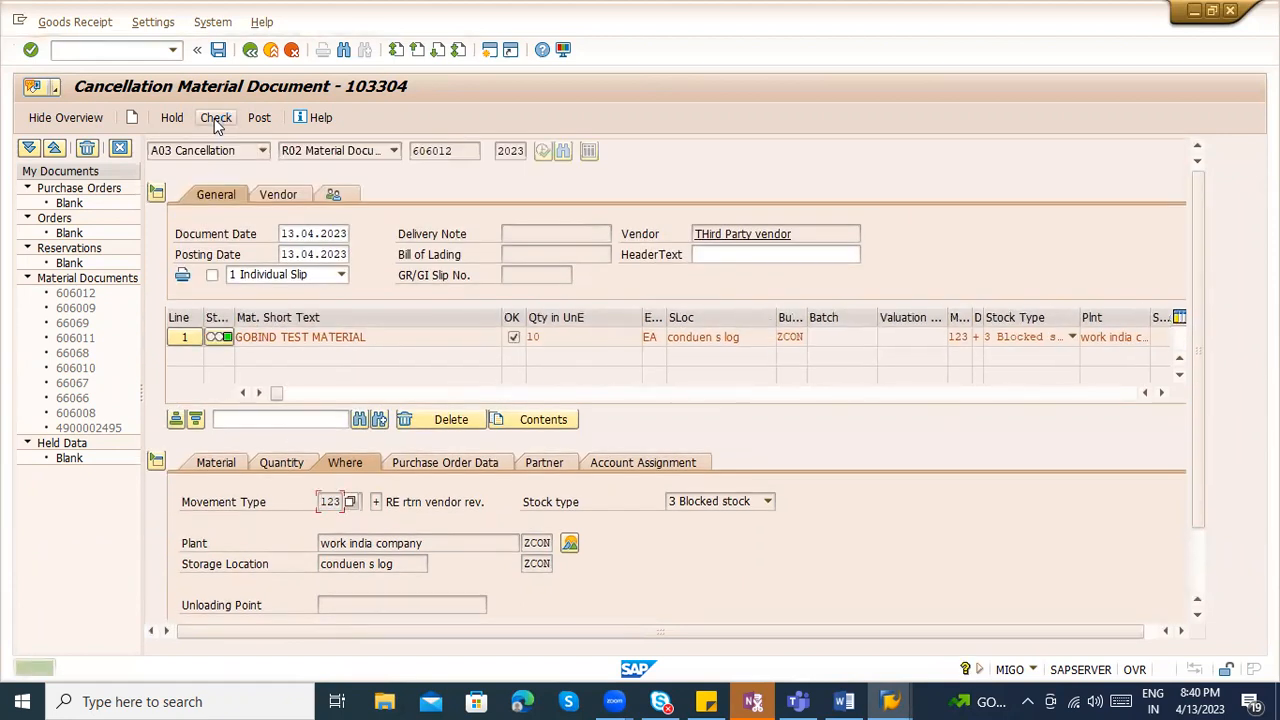
- Post the cancellation and start an A02 Return Delivery with reference to material document 606009
click(249, 114)
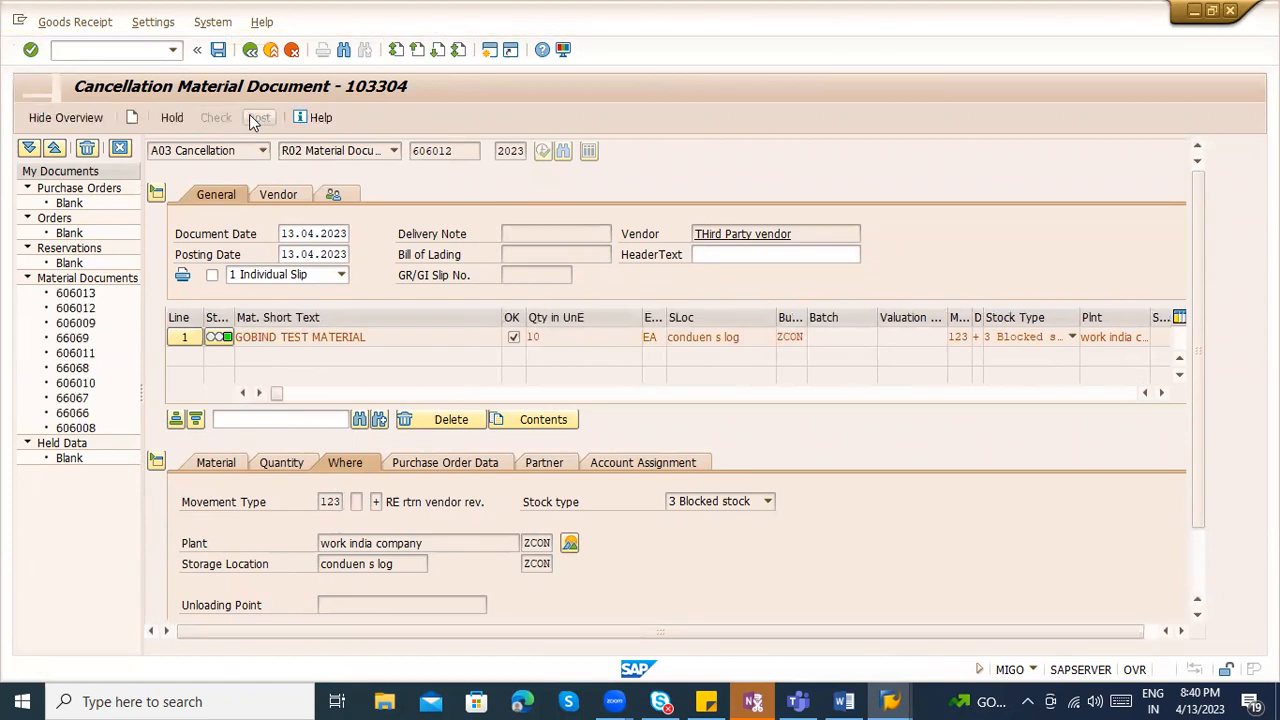
click(221, 148)
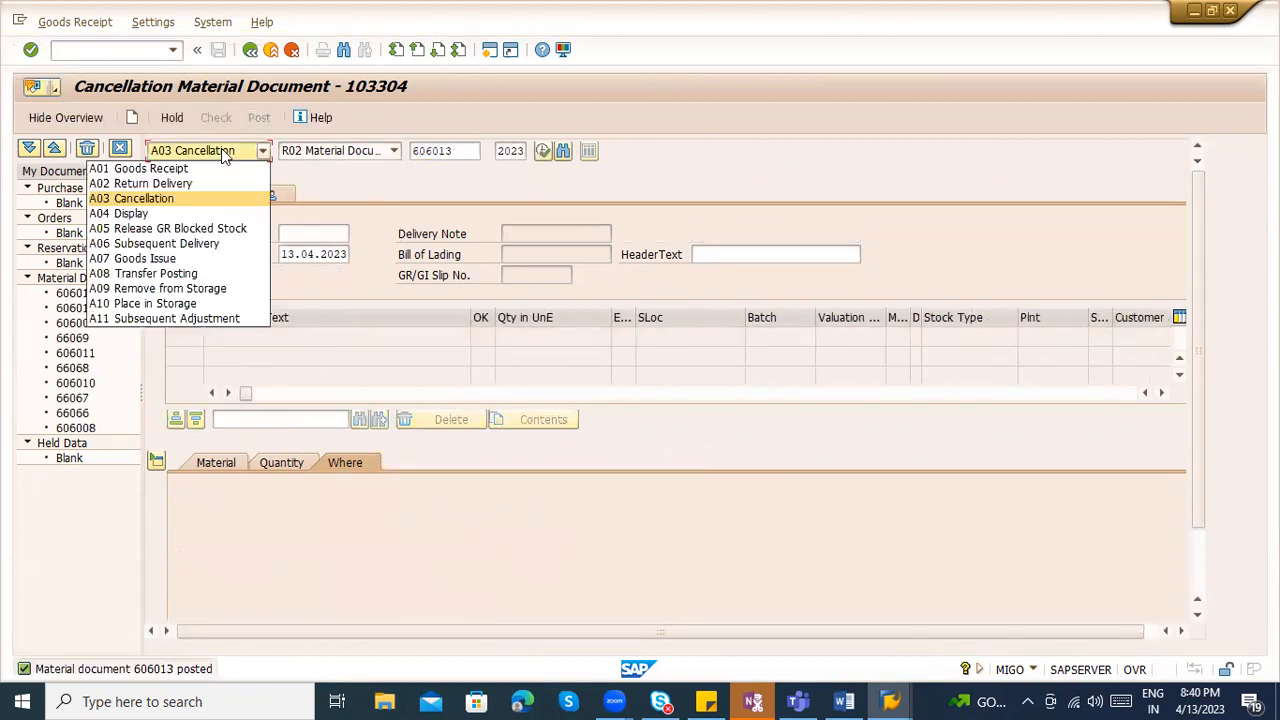
click(205, 180)
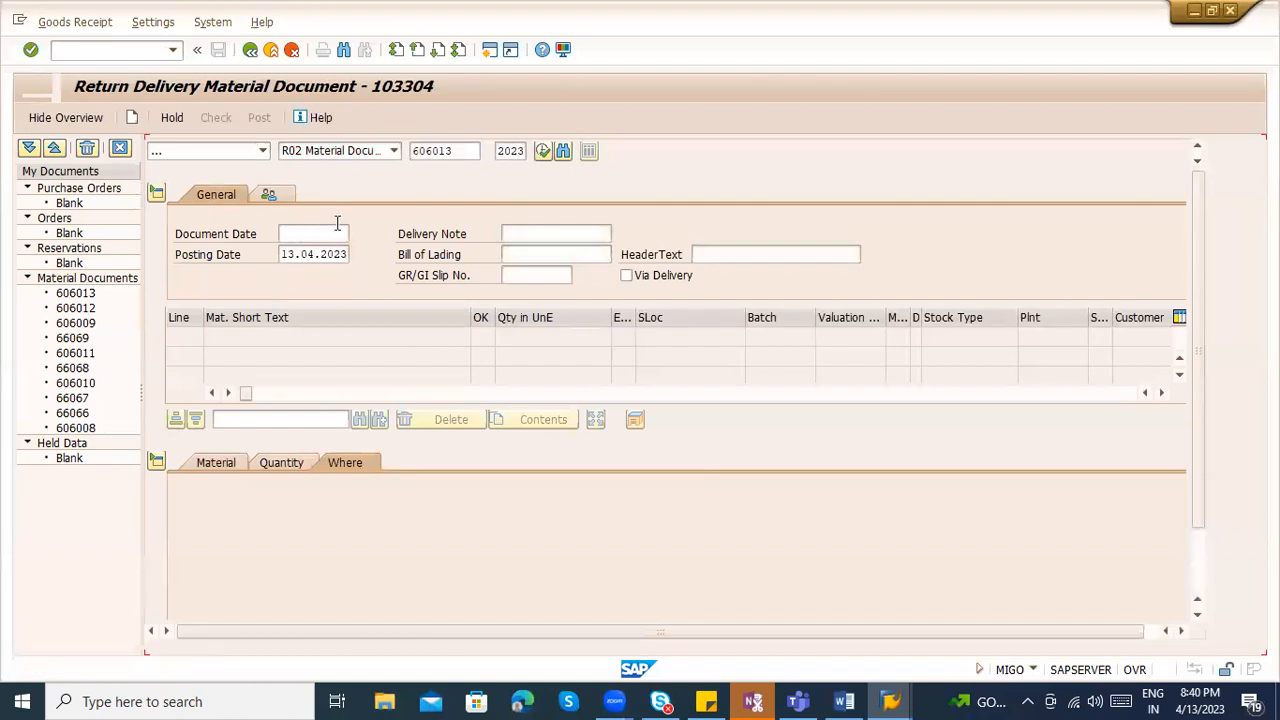
key(BackSpace)
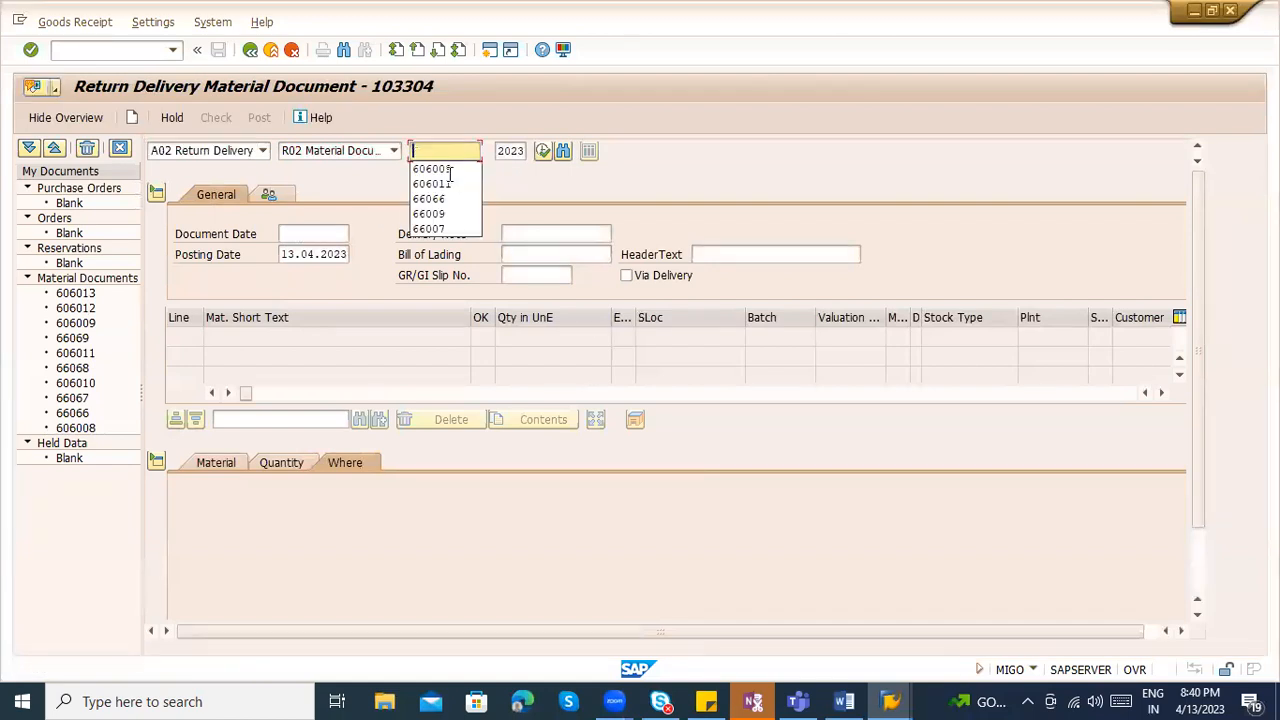
click(446, 171)
key(Return)
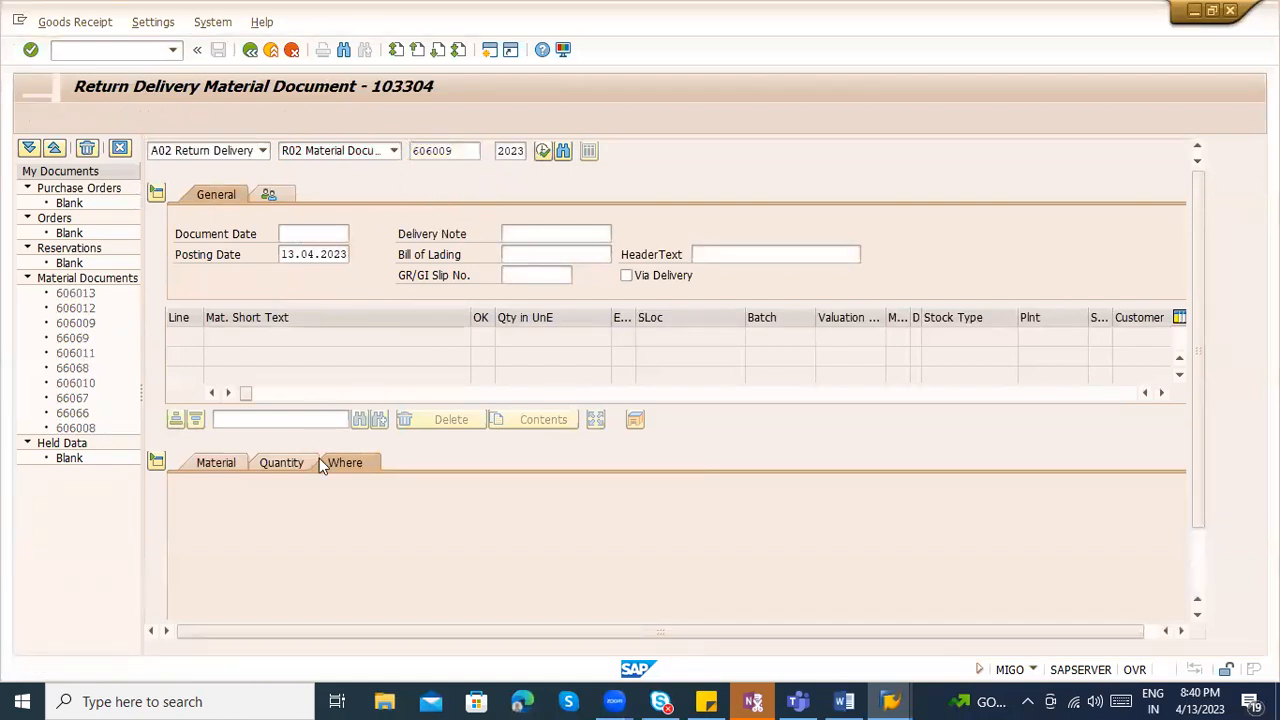
- Set the item's quantity in unit of entry to 10 EA and its reason for movement to 0003
click(298, 465)
click(352, 499)
key(BackSpace)
key(Return)
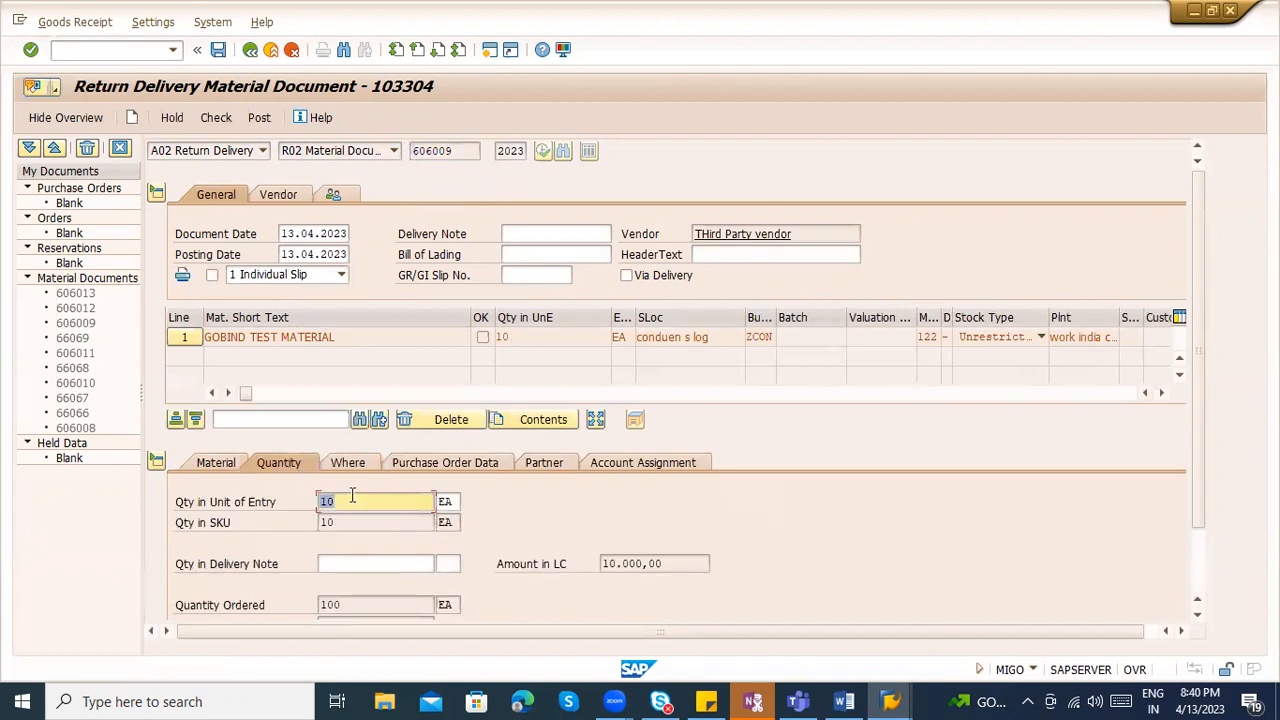
click(228, 606)
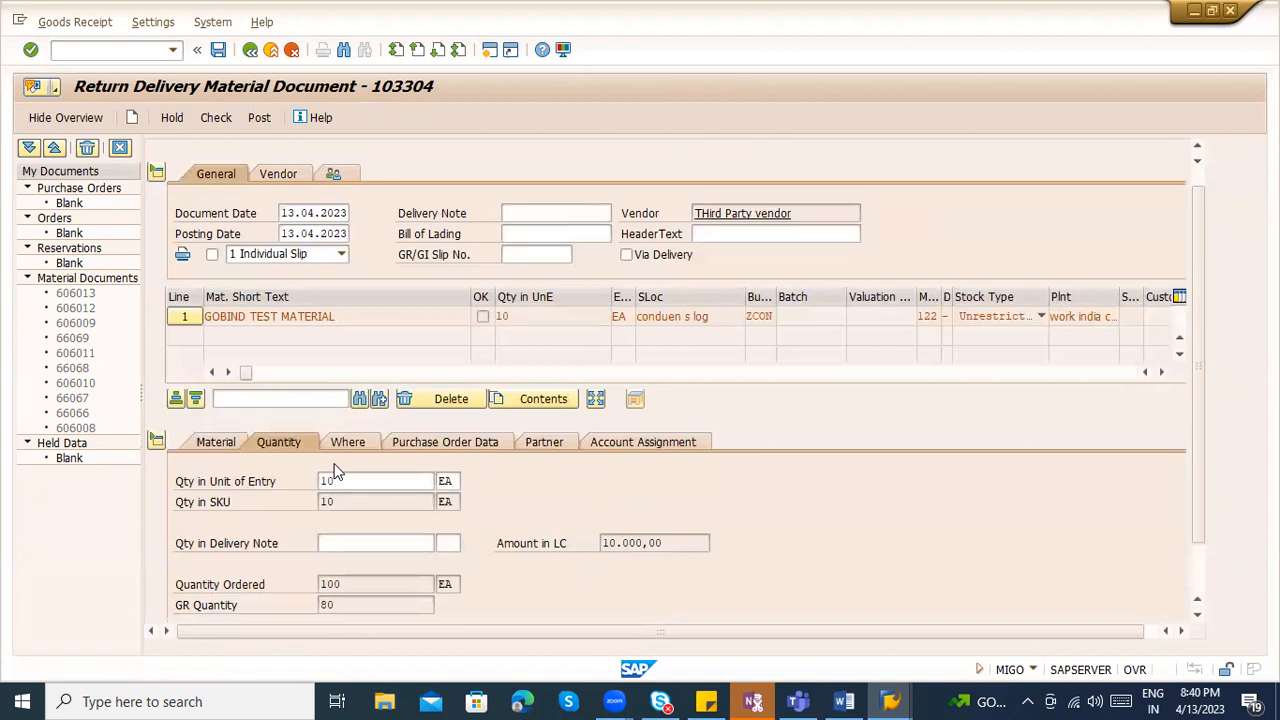
click(350, 446)
click(333, 605)
text(0003)
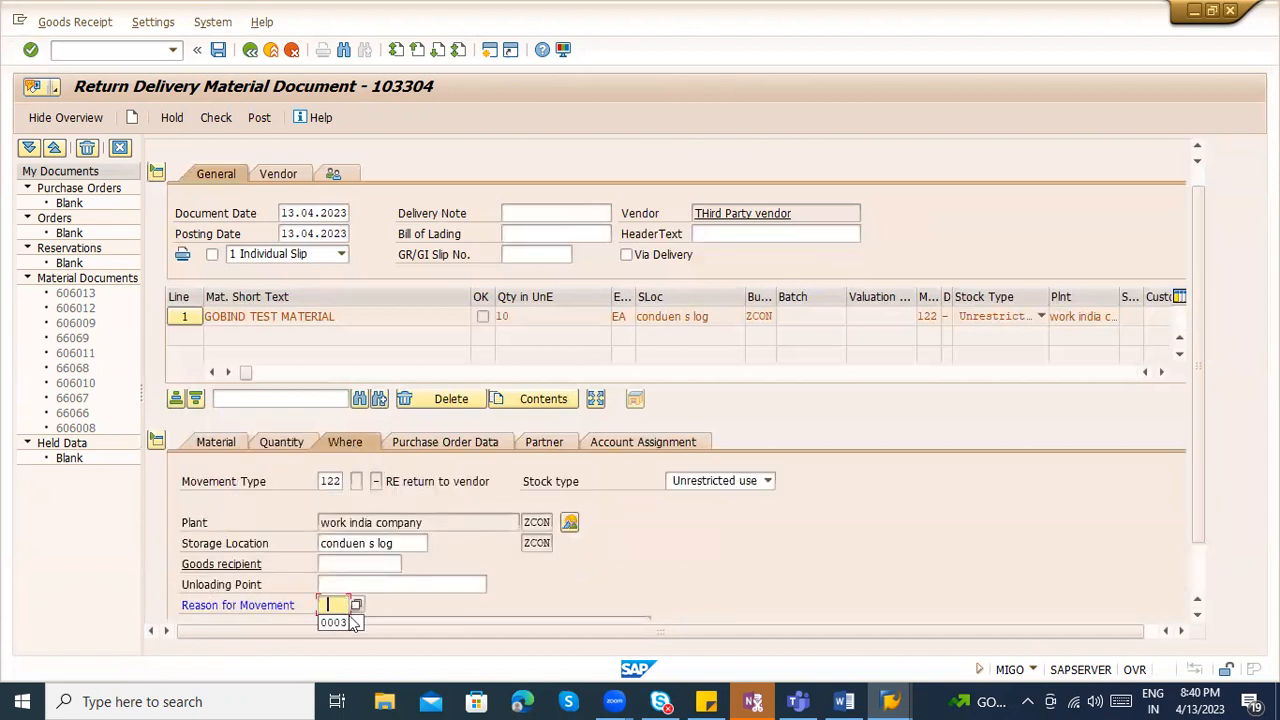
- Enter 123456 as the return delivery's delivery note, mark the item OK, and post the document
click(524, 209)
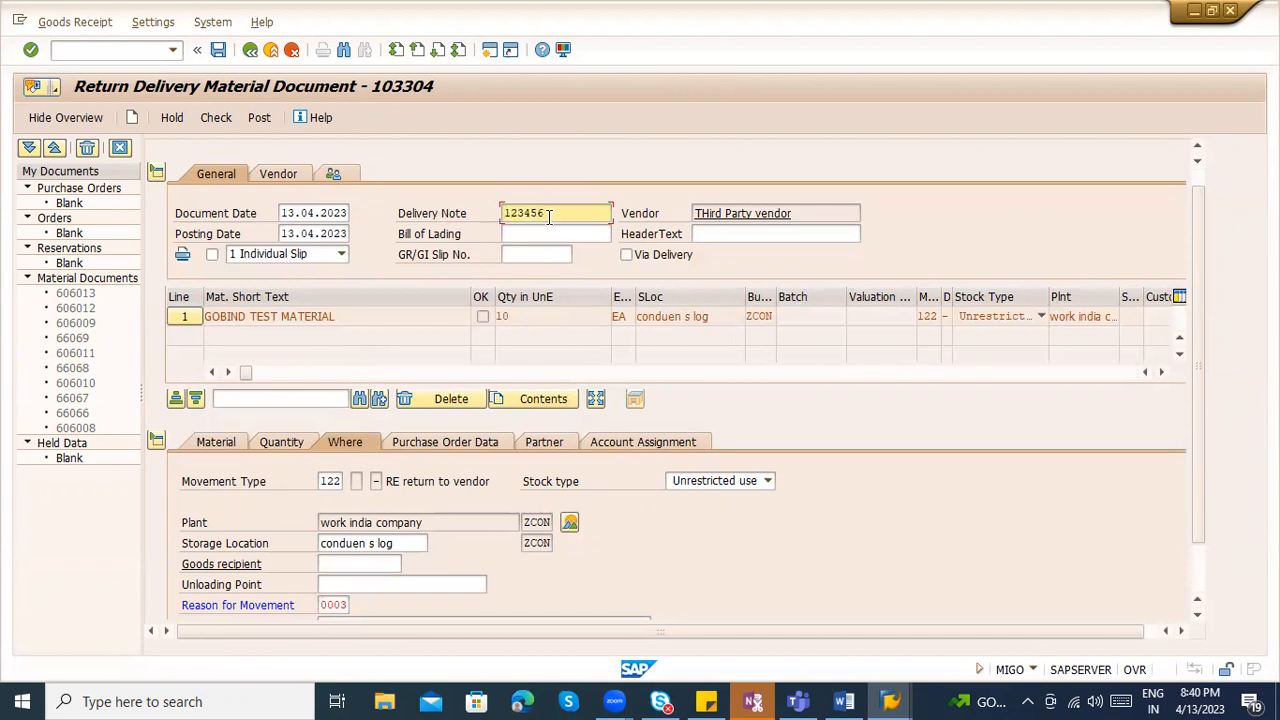
double_click(518, 213)
scroll(560, 260, down, 1)
scroll(274, 358, up, 2)
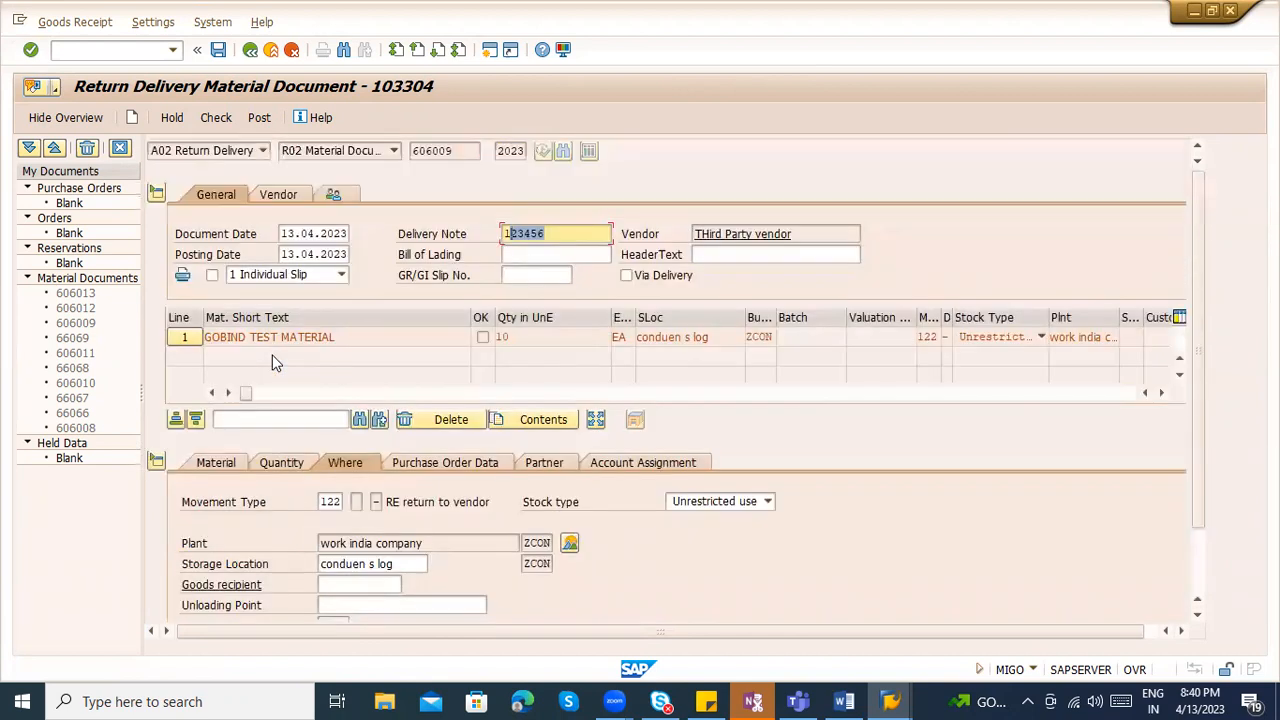
click(220, 119)
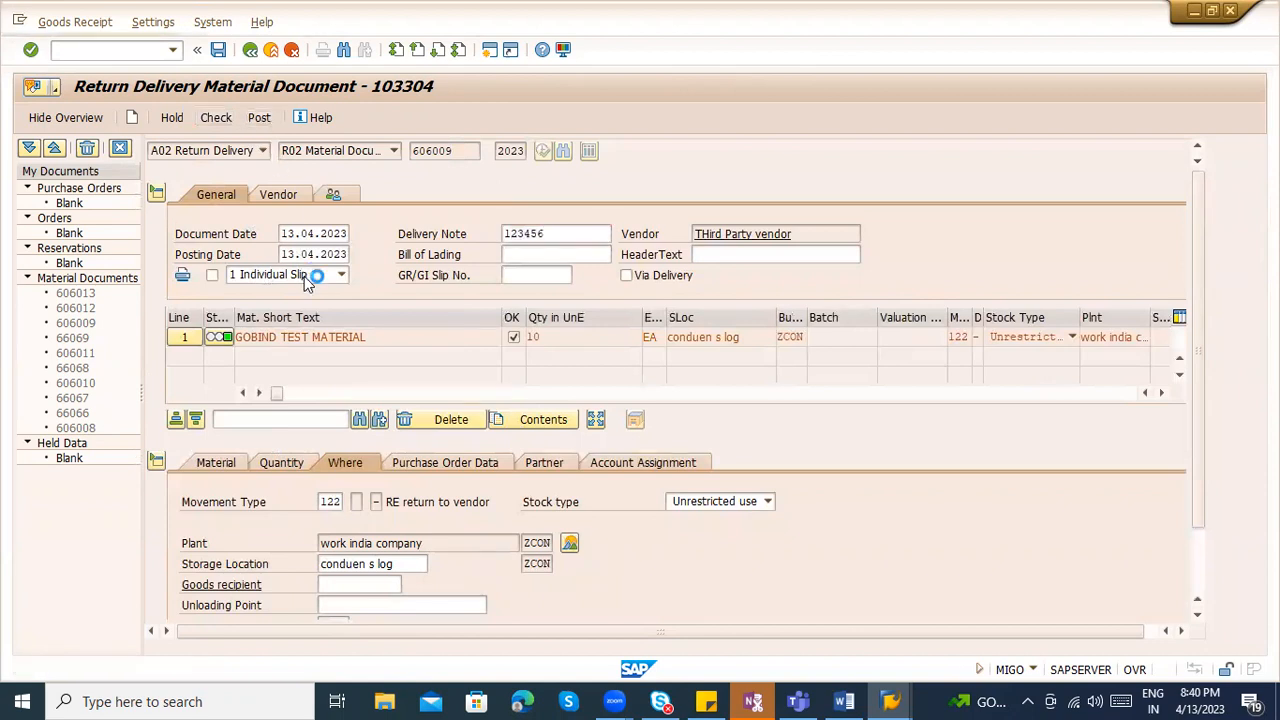
key(ctrl+s)
- Display material document 606014 and look at its delivery note
click(228, 150)
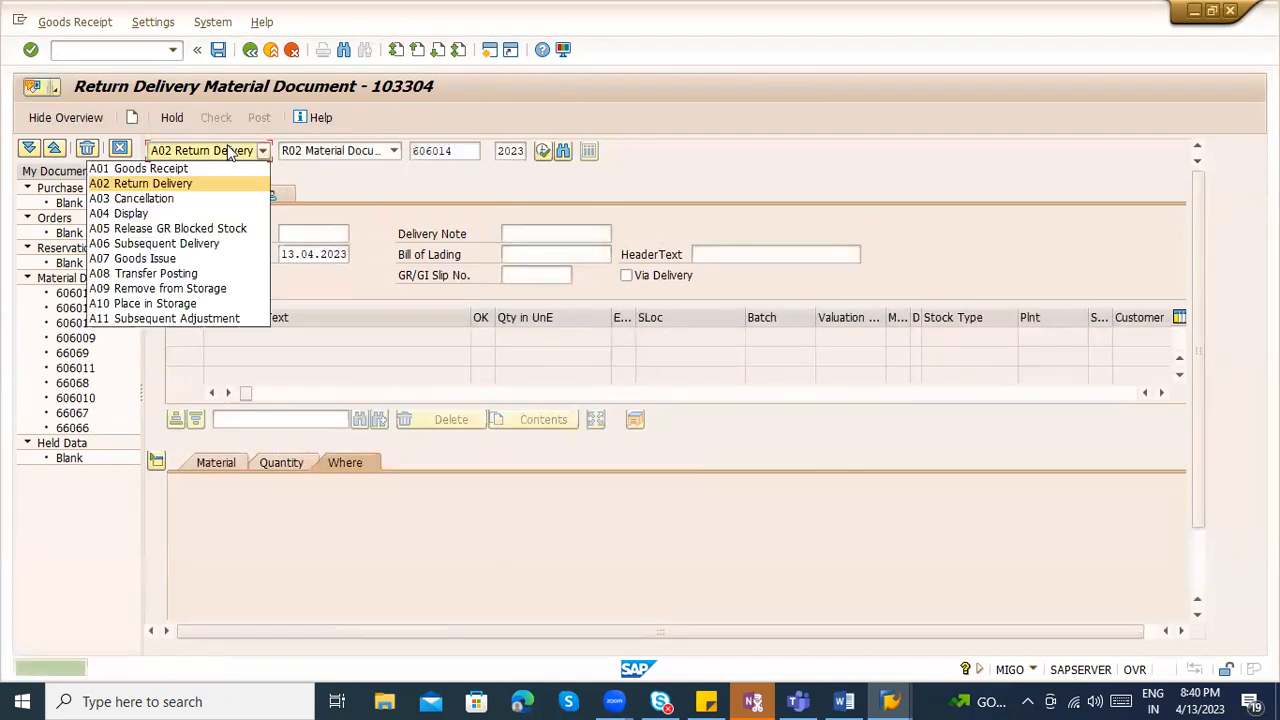
click(197, 214)
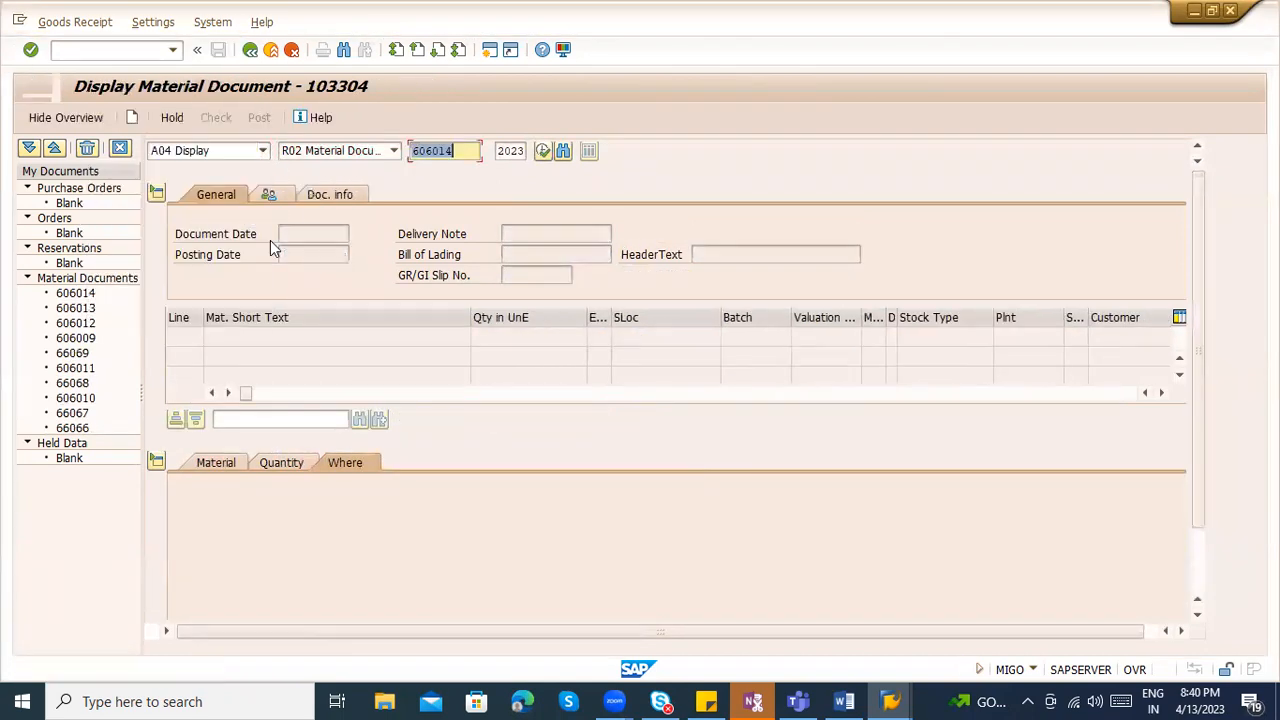
key(Return)
click(522, 240)
drag(522, 240, 485, 244)
click(485, 244)
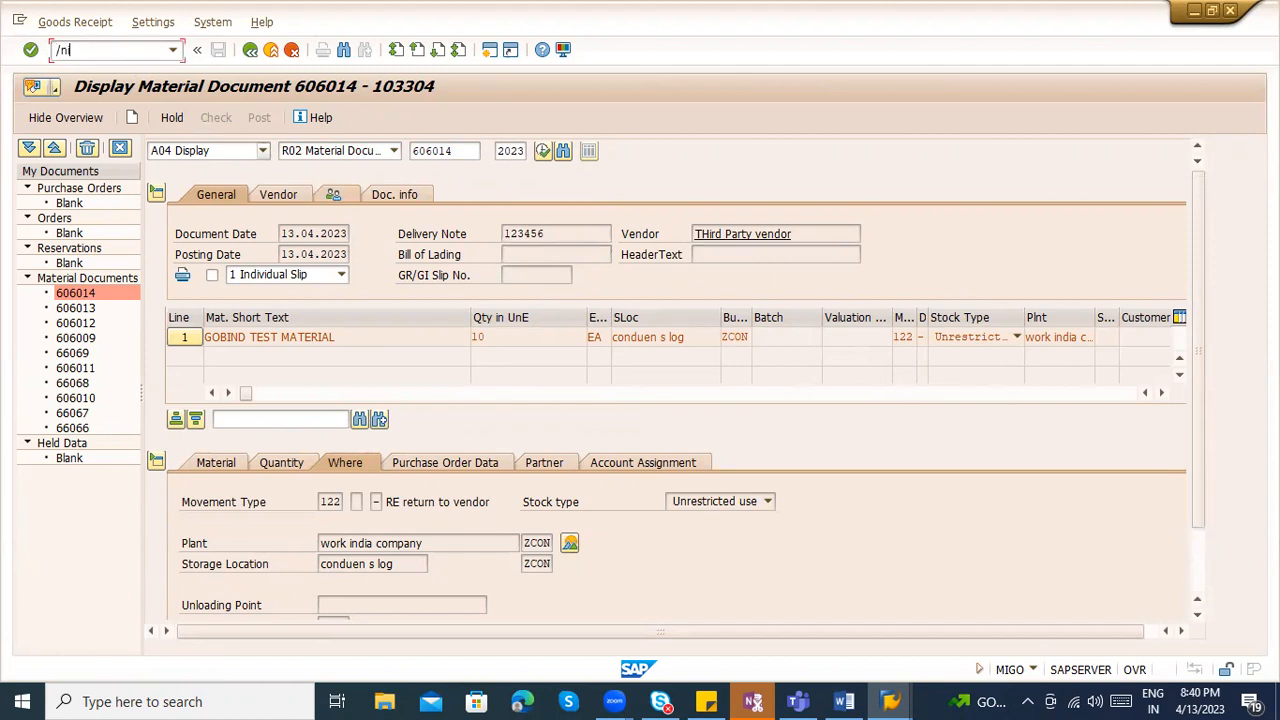
- Open transaction MIRO for a credit memo and set the document date to 13.04.2023
click(103, 49)
text(/nmiro)
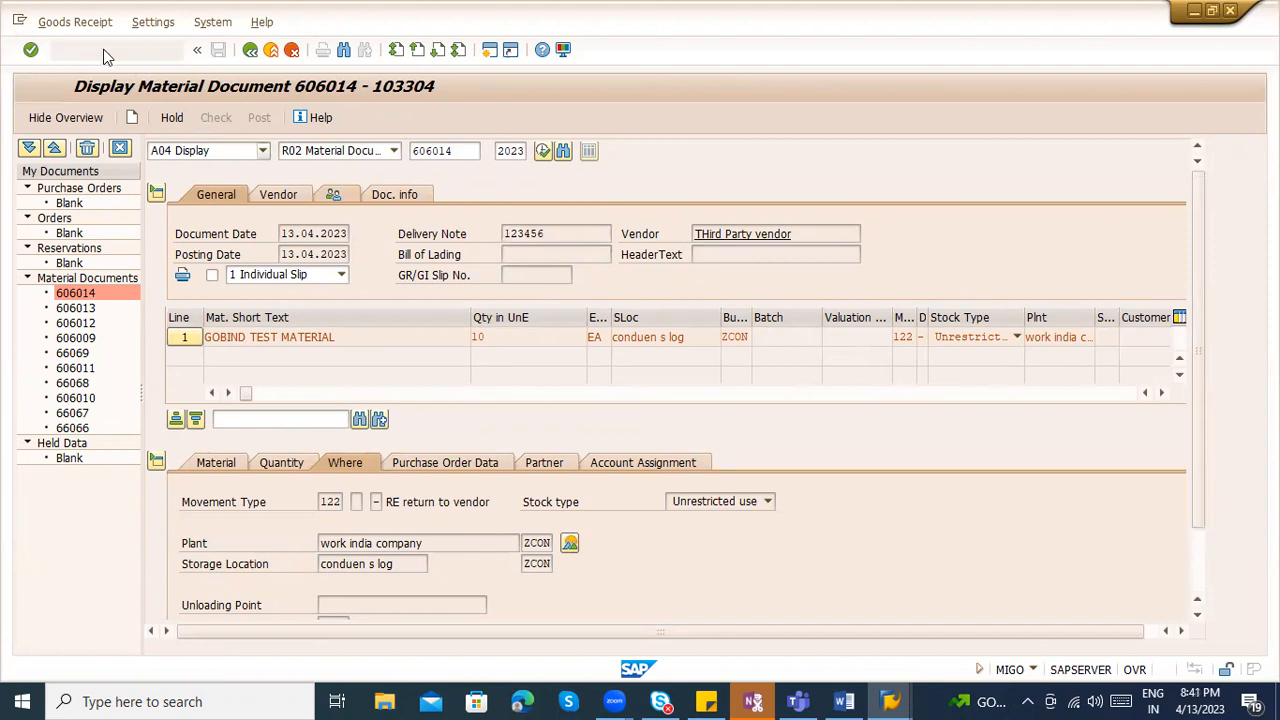
key(Return)
text(1)
click(165, 275)
- Load the credit memo item by referencing delivery note 123456
click(222, 482)
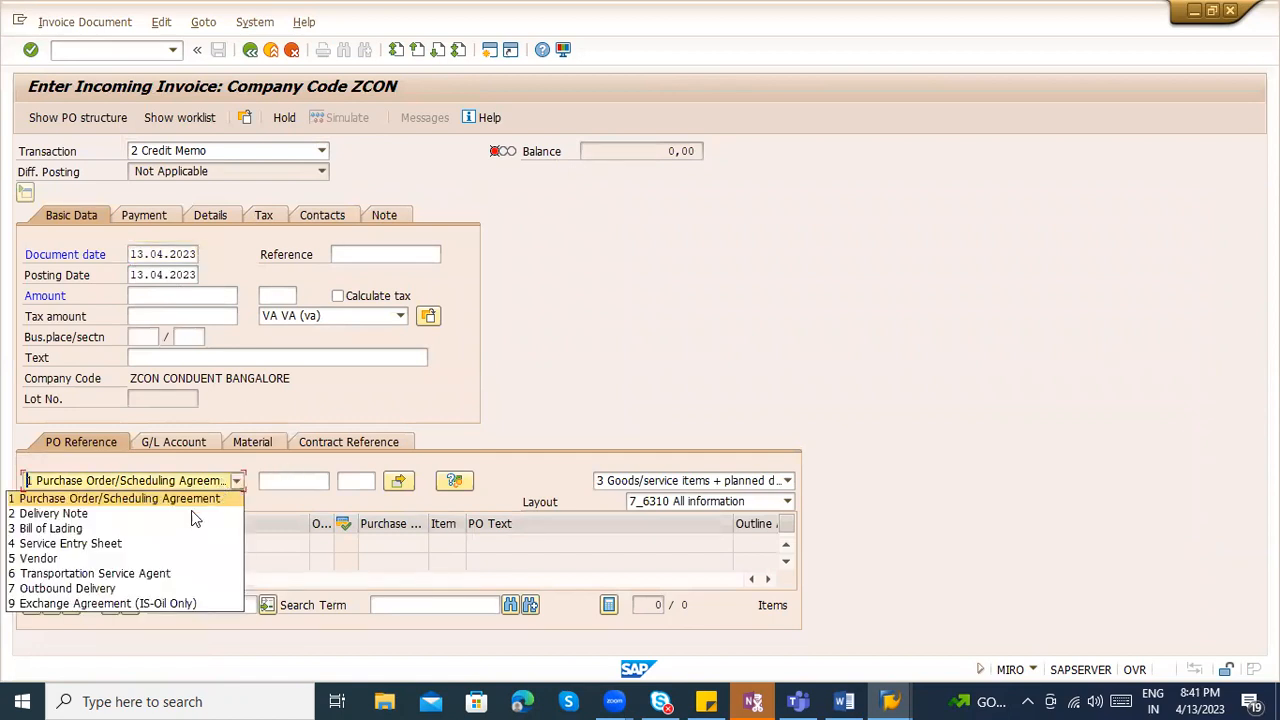
click(170, 508)
click(286, 484)
text(123456)
key(Return)
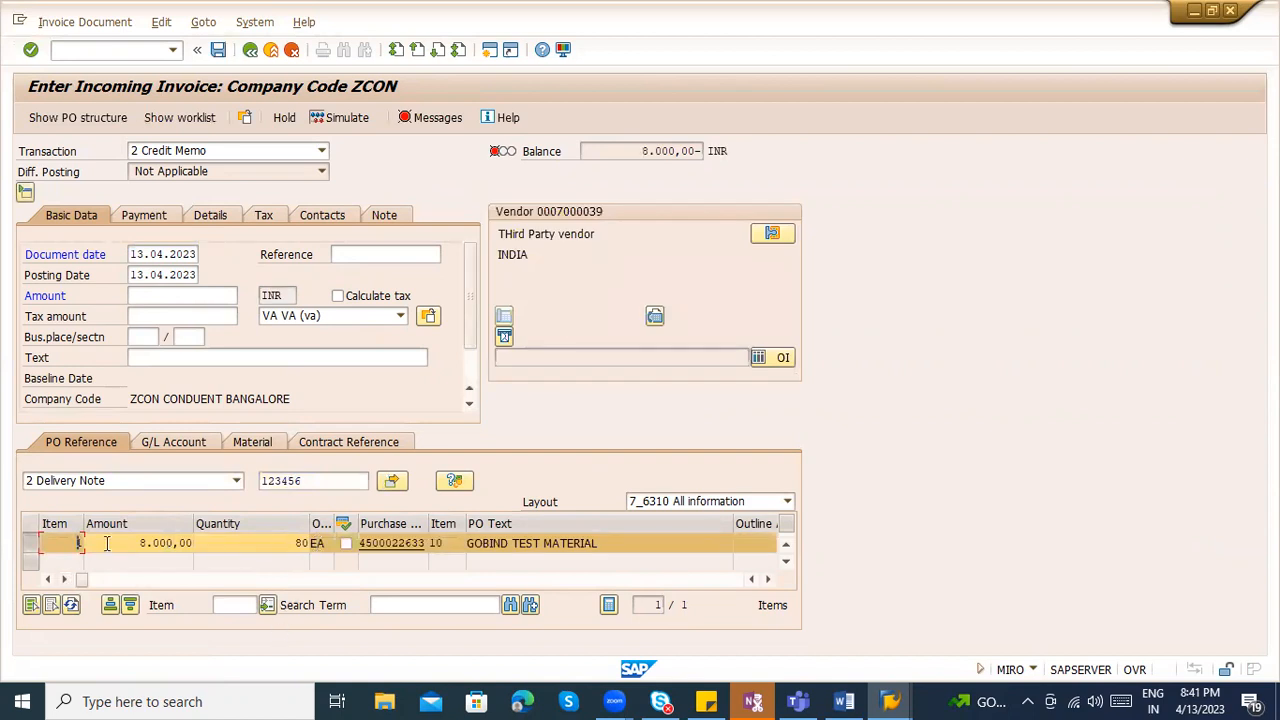
- Set the credit memo item's quantity to 10 EA and its amount to 1.000,00
click(264, 547)
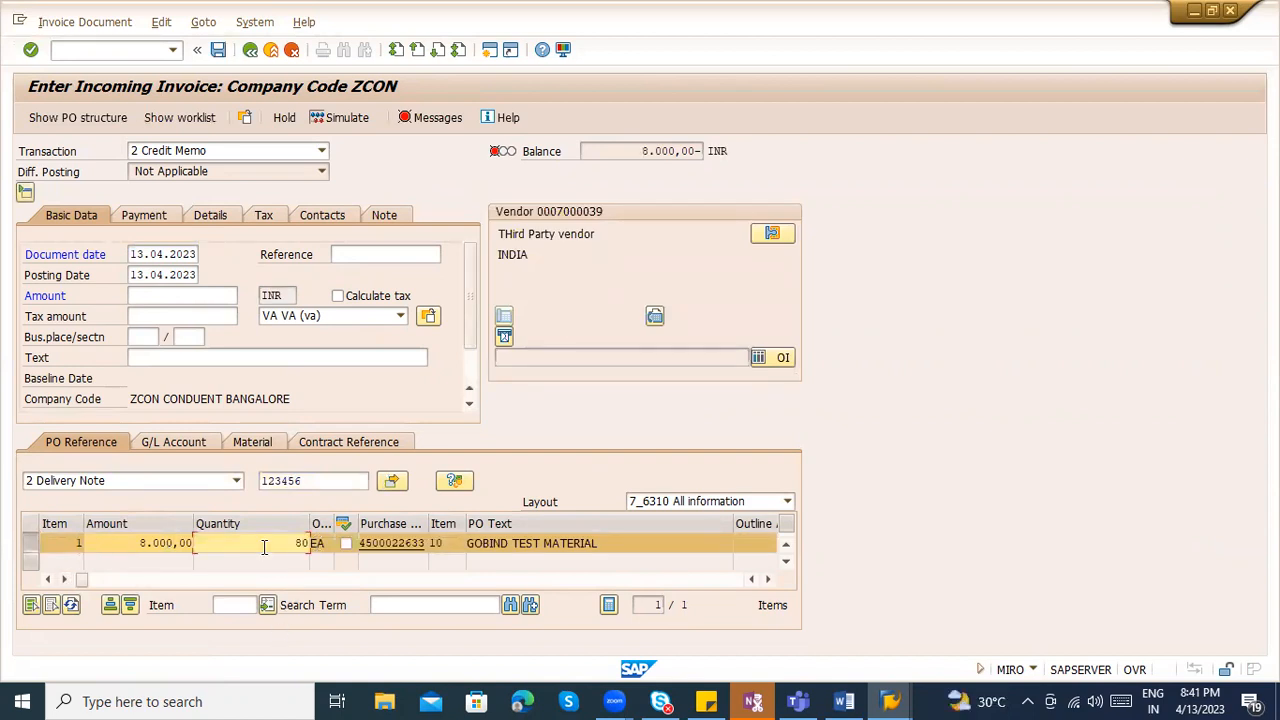
drag(264, 547, 322, 541)
text(1)
key(shift+Tab)
text(100)
key(Return)
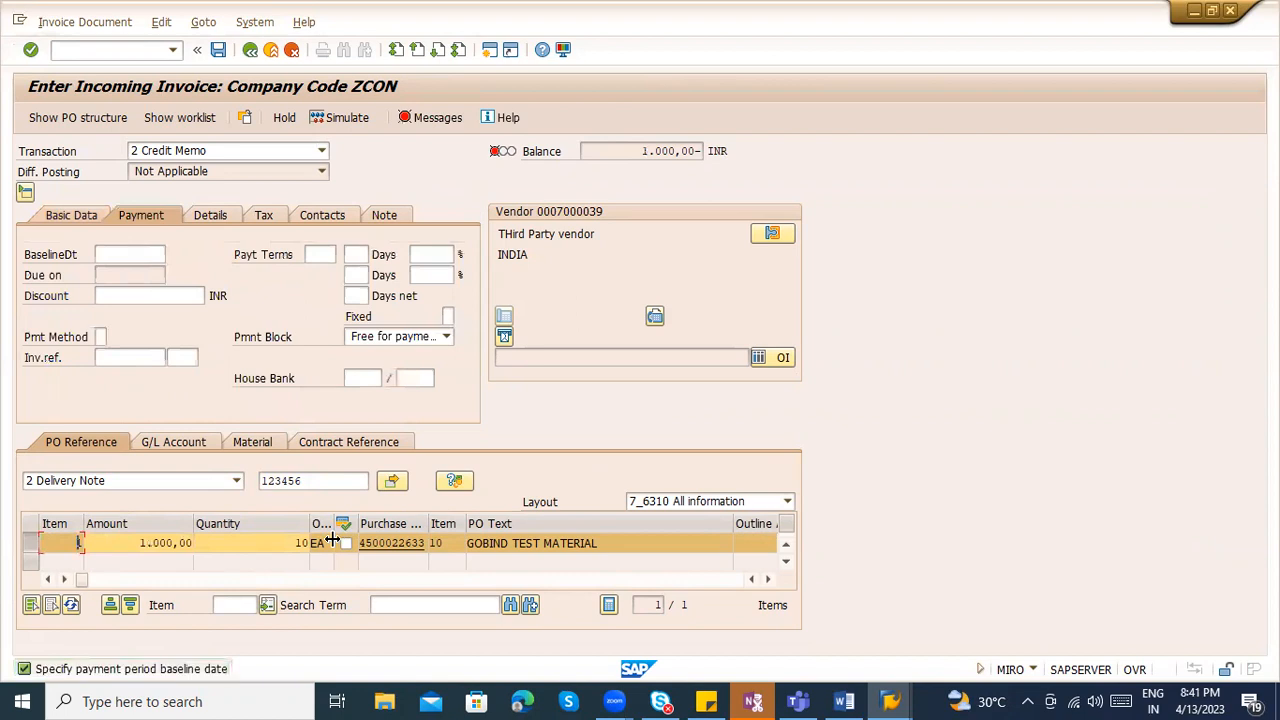
- Set the payment baseline date of the credit memo to 17.04.2023
click(130, 256)
click(137, 274)
key(Return)
- Enter 1100 as the credit memo's total amount in the basic data
click(80, 218)
click(160, 292)
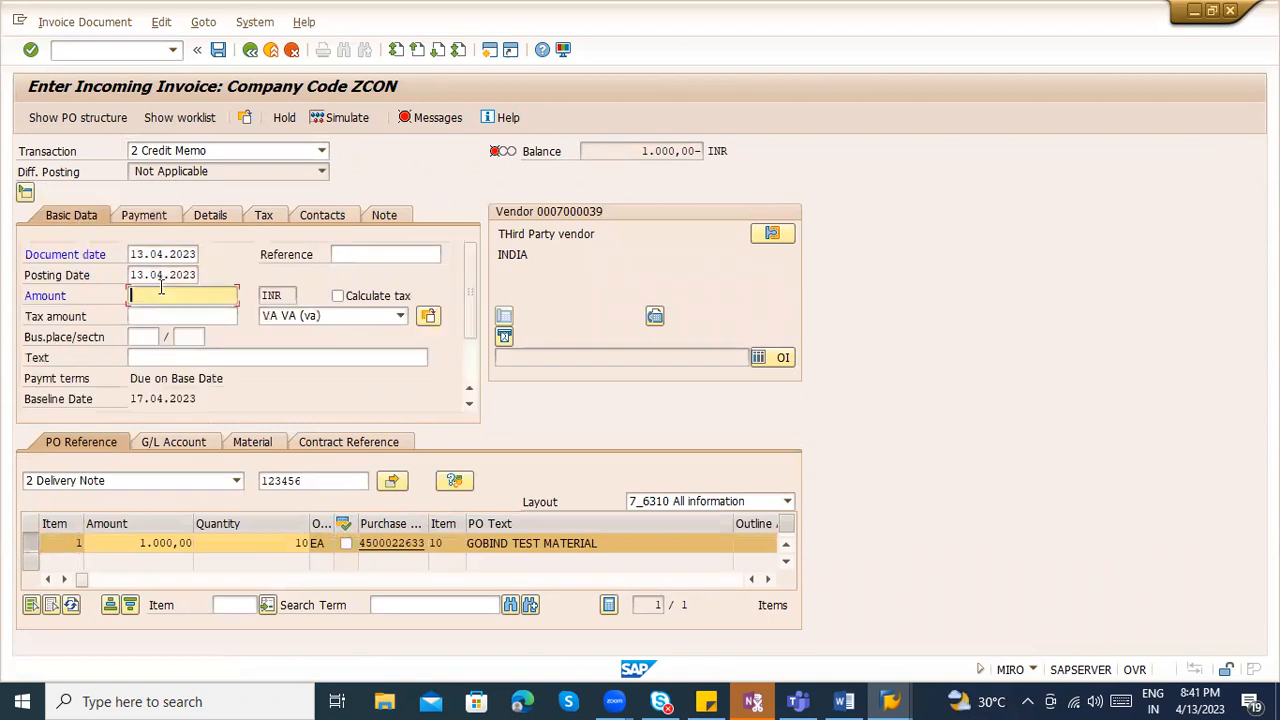
key(BackSpace)
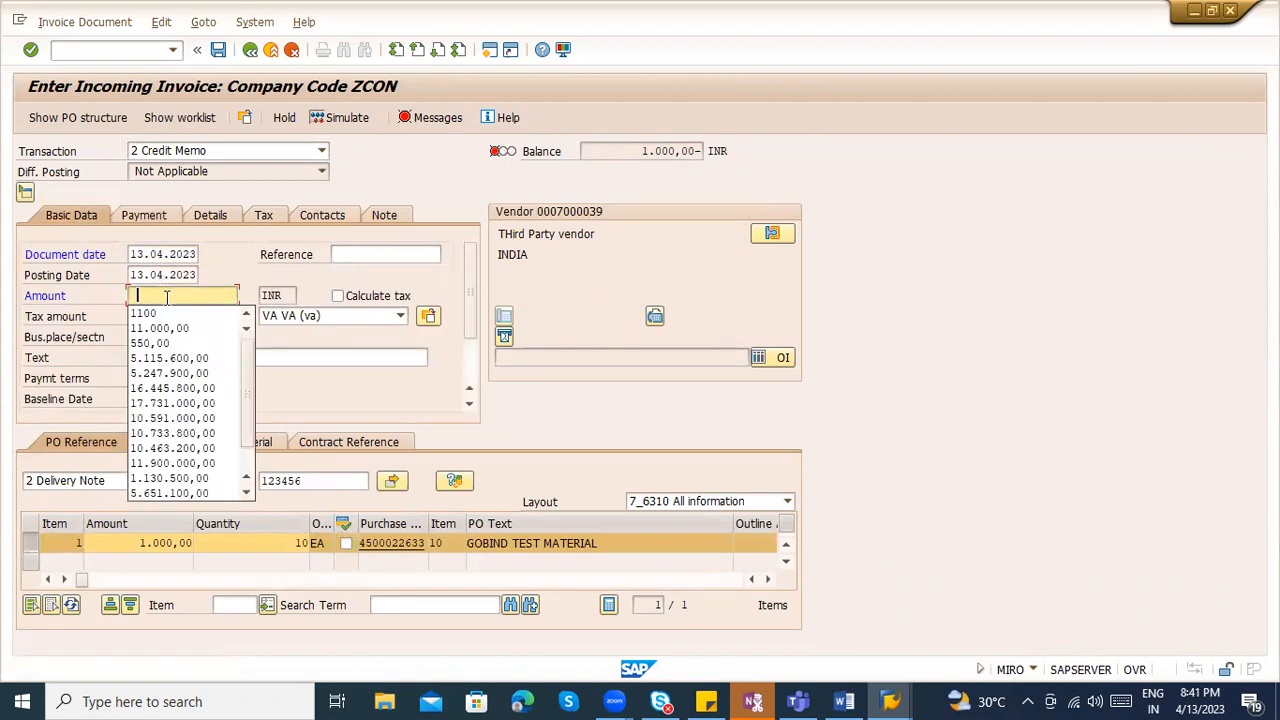
click(160, 313)
key(Return)
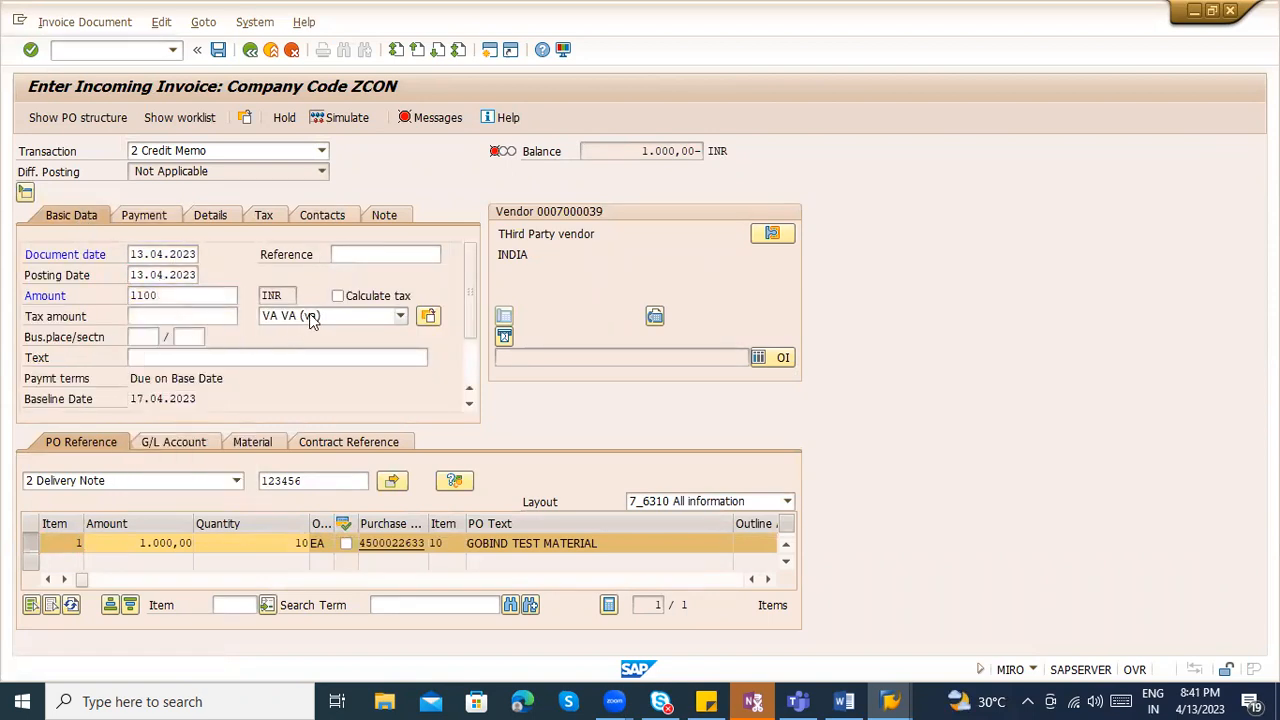
- Turn on tax calculation with tax code VA, and simulate and post the credit memo
click(337, 296)
key(Return)
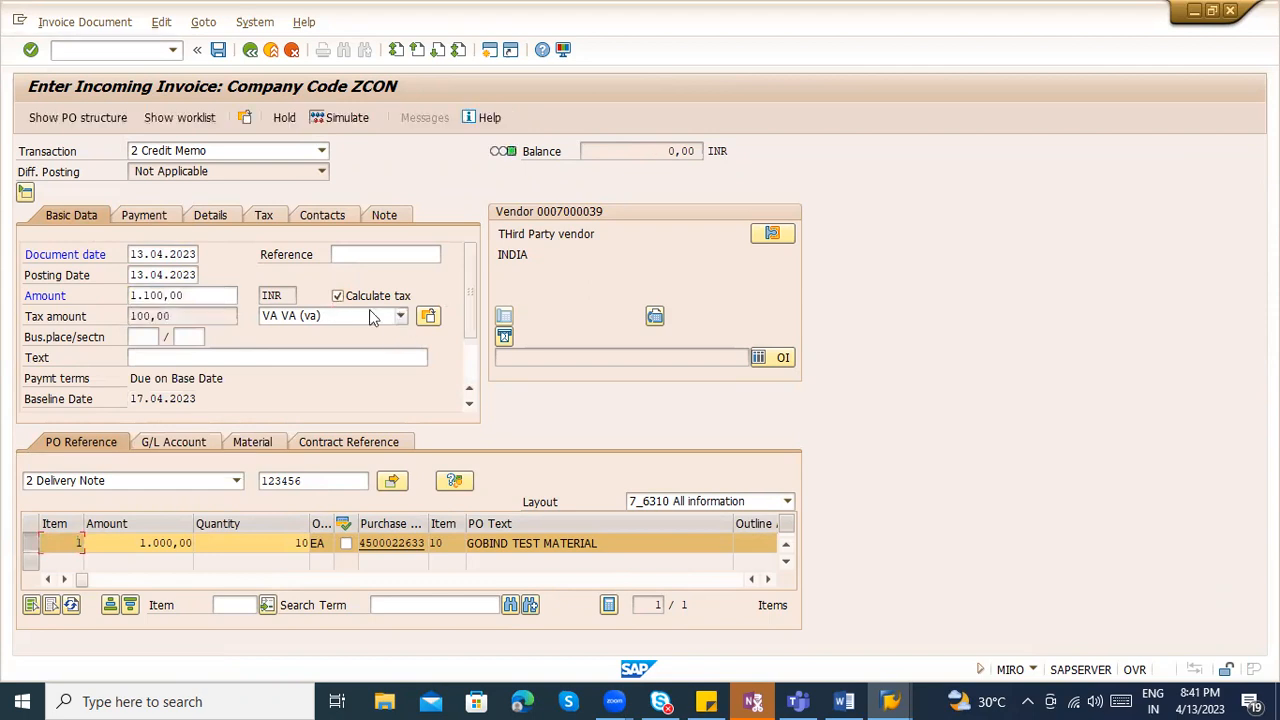
click(325, 118)
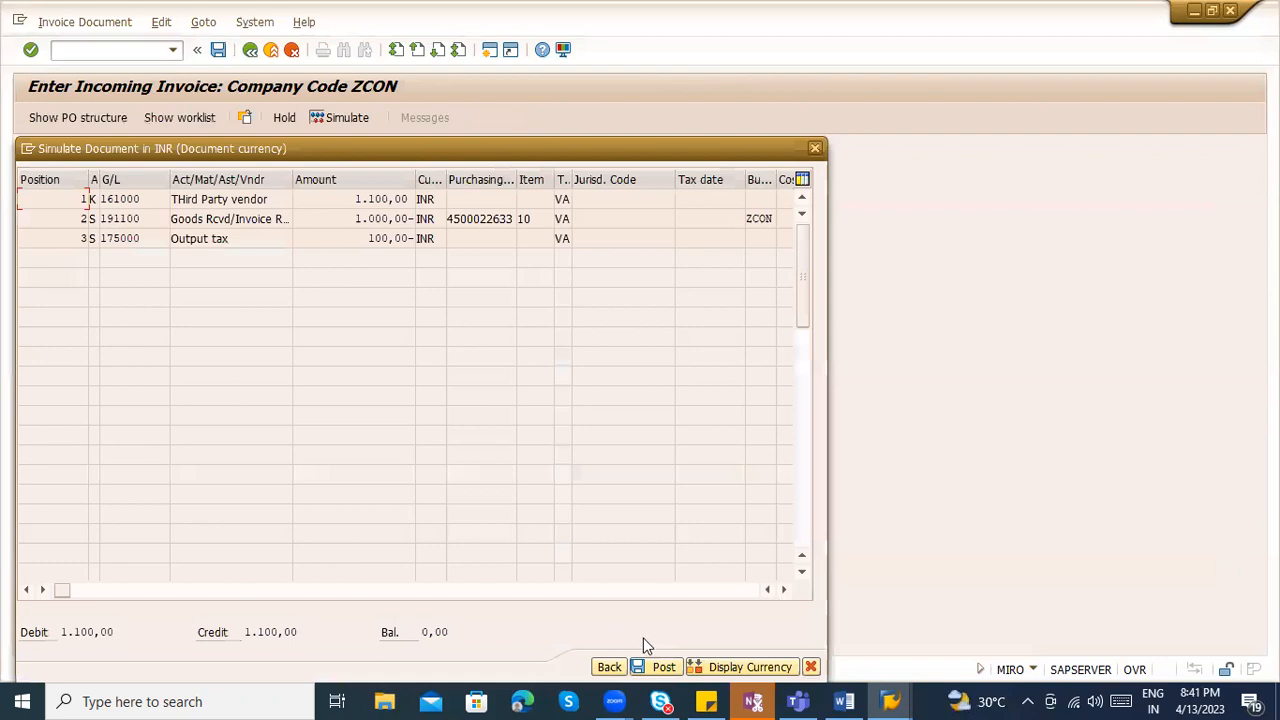
click(660, 667)
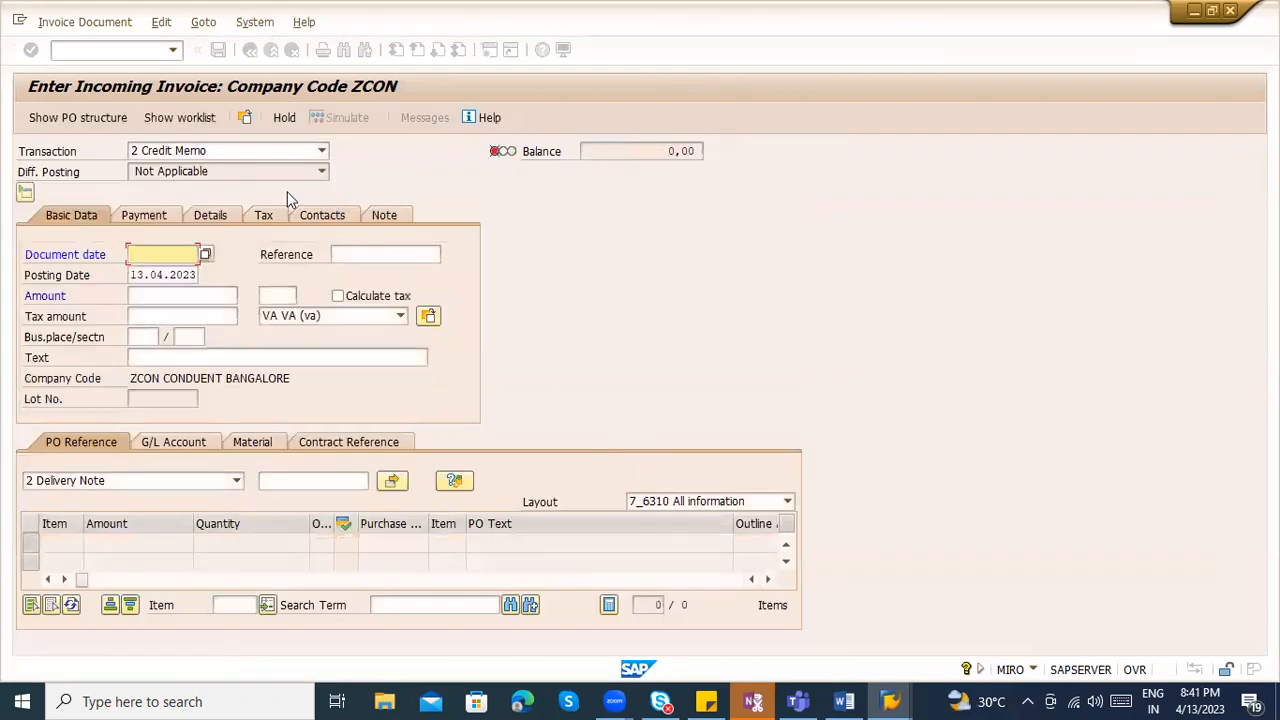
- Open the standard PO for GOBIND01 in transaction ME23N and show its purchase order history
click(78, 49)
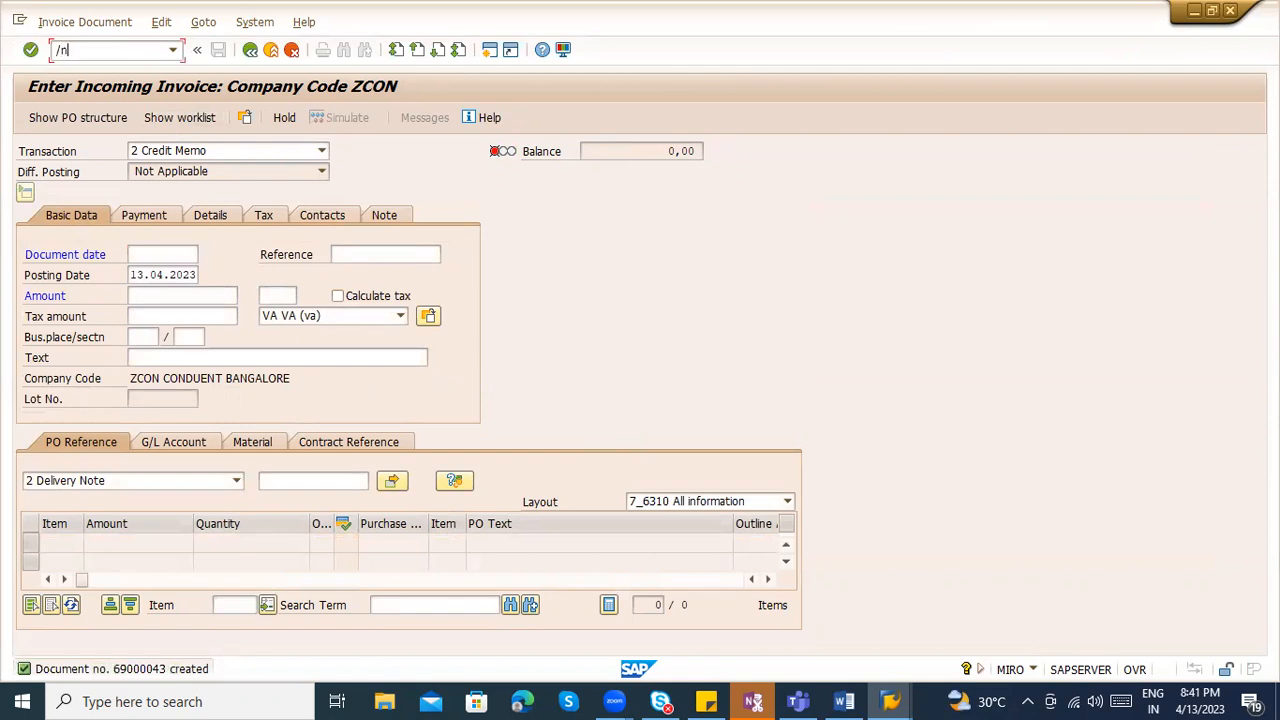
text(/nme23n)
key(Return)
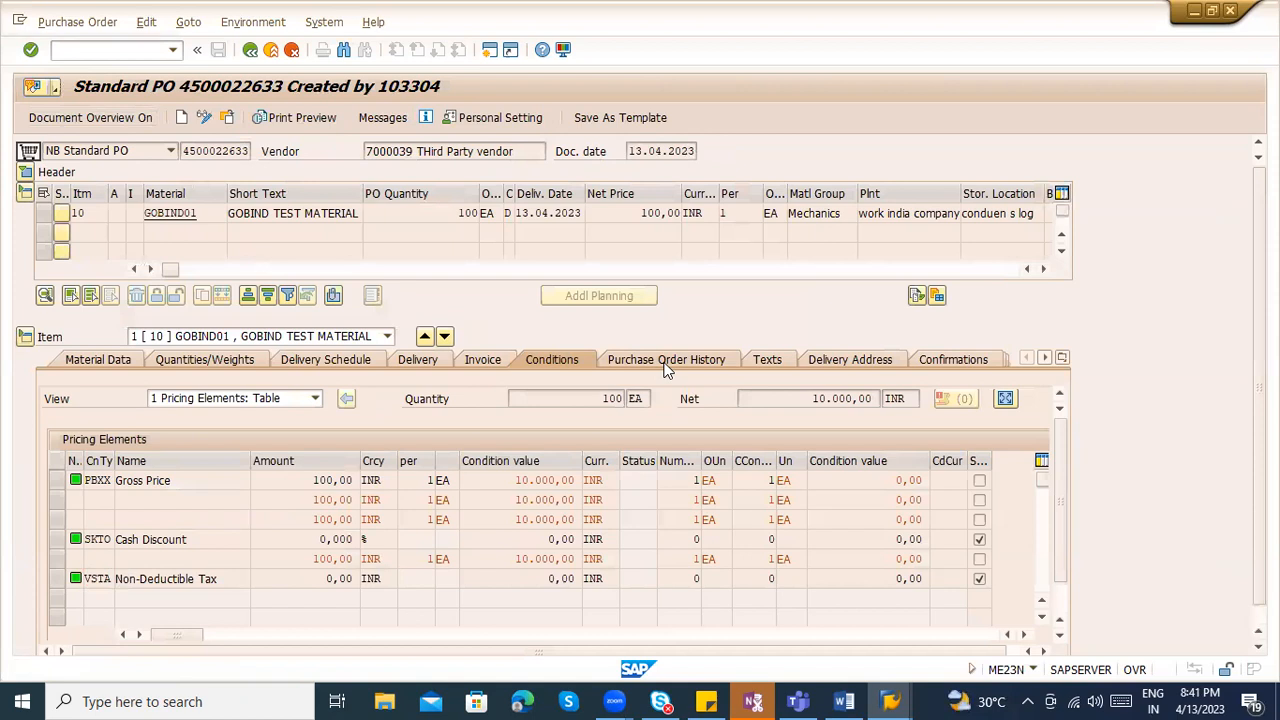
click(666, 362)
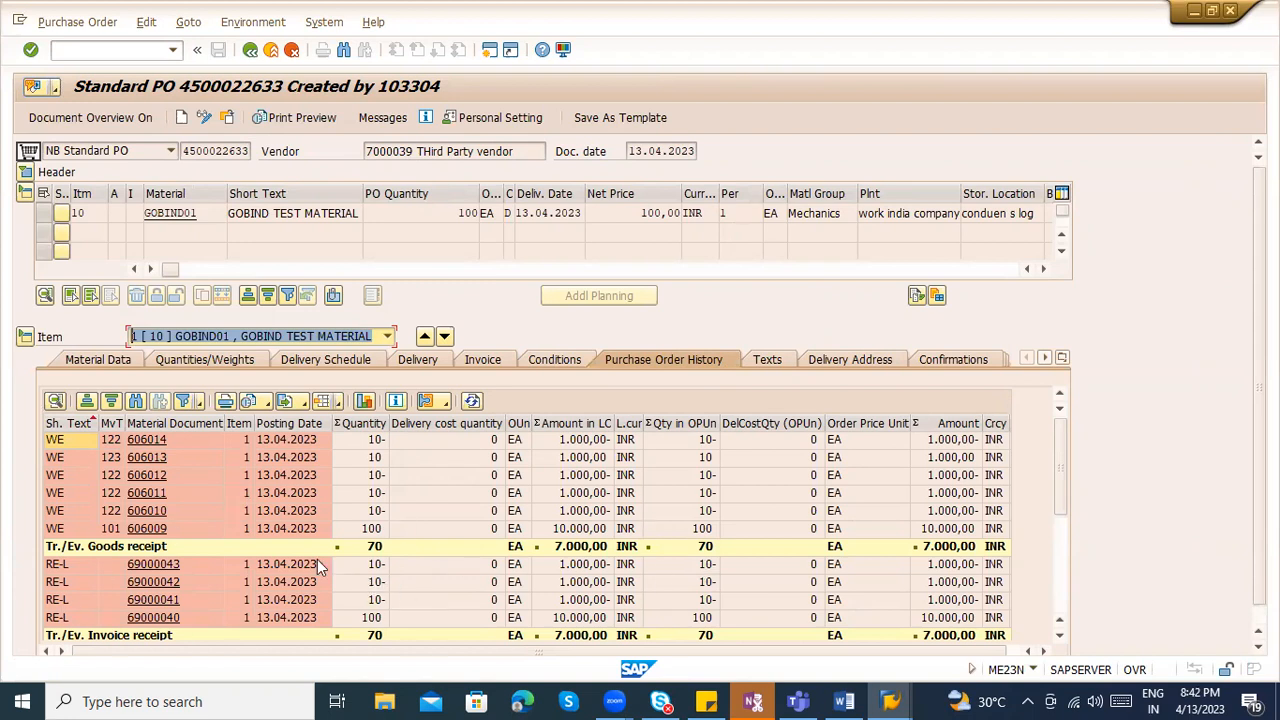
- Examine the goods receipt entries in the PO history, comparing their quantities and the reference of document 606014
click(373, 512)
click(378, 495)
click(378, 475)
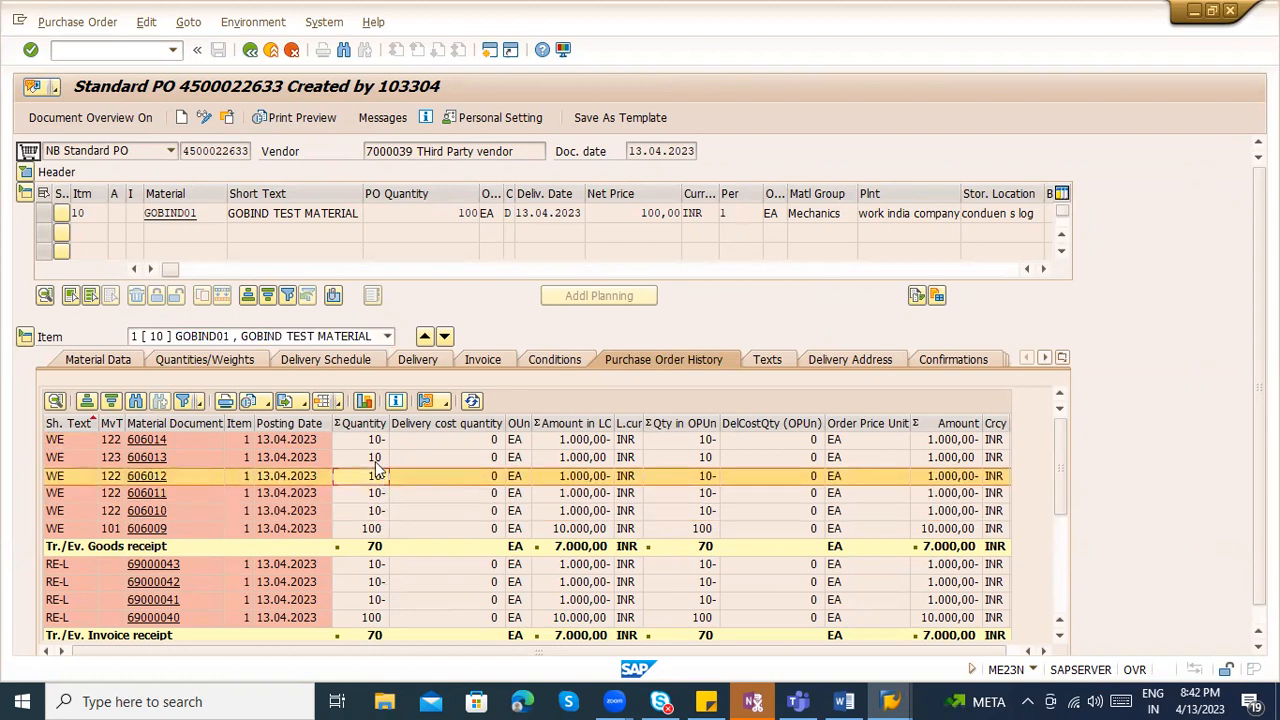
click(378, 457)
click(378, 440)
scroll(459, 537, right, 1)
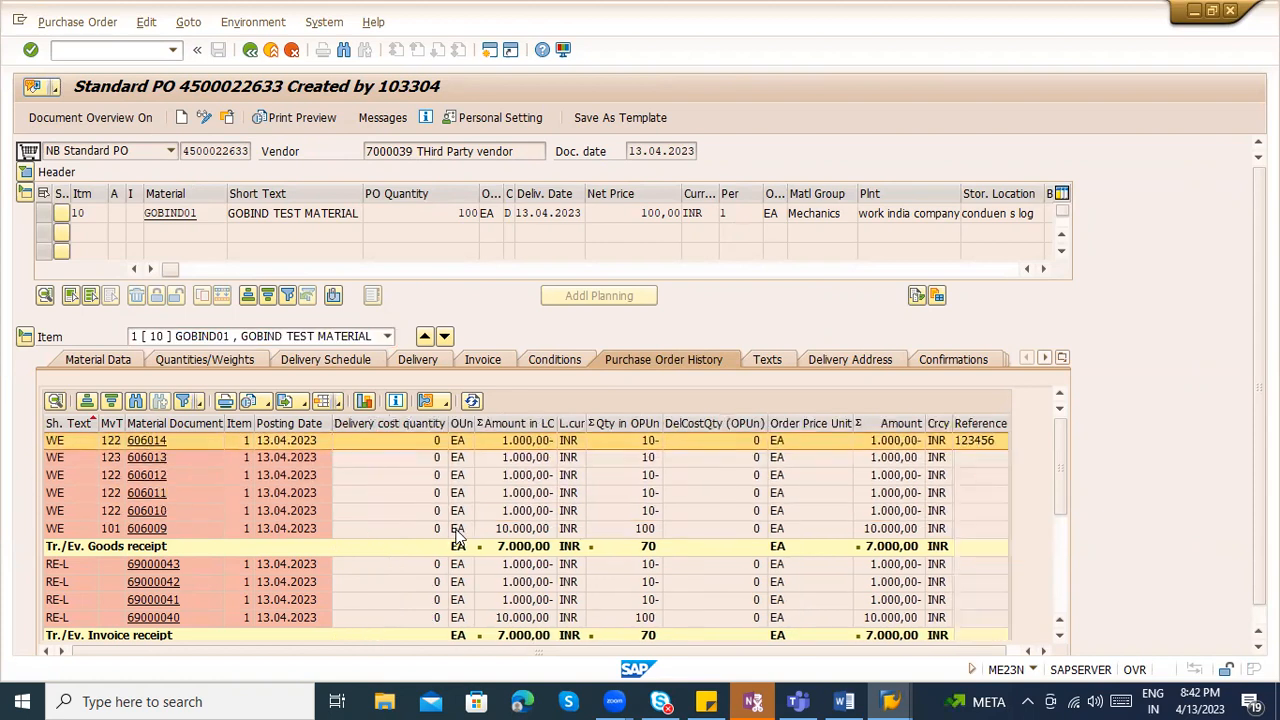
scroll(583, 556, left, 1)
scroll(584, 556, right, 1)
click(981, 442)
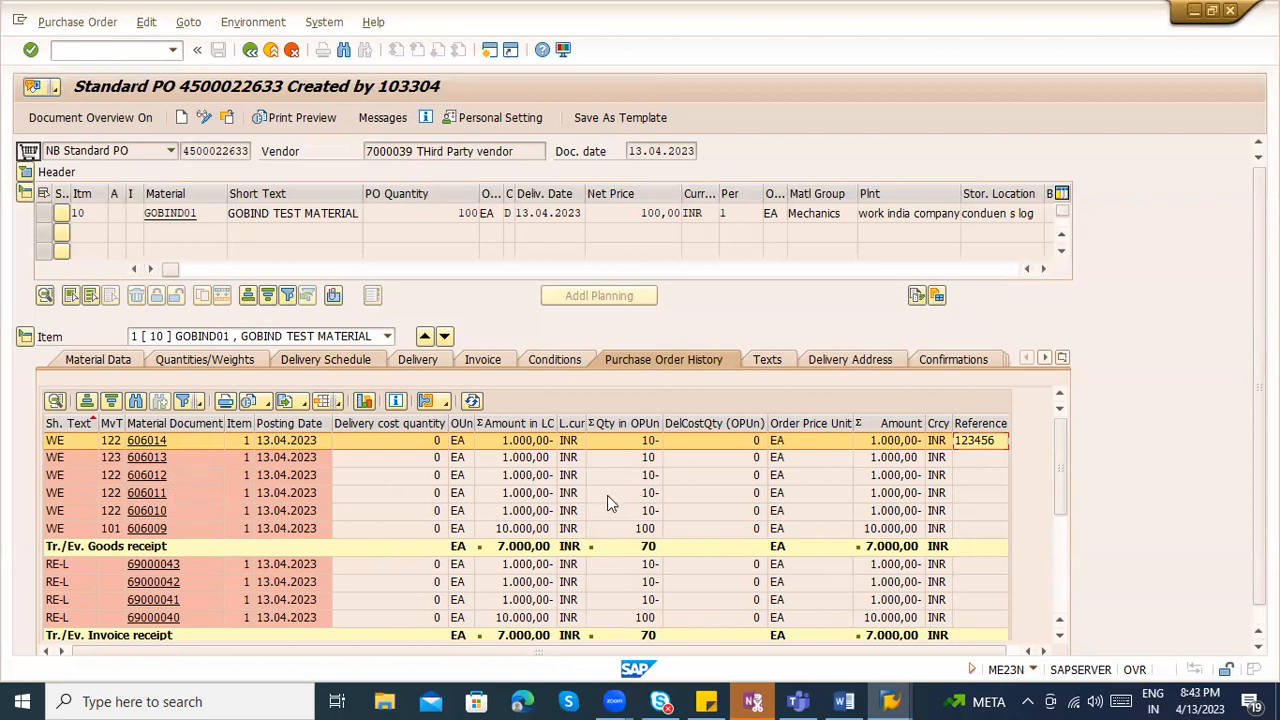
scroll(611, 503, left, 1)
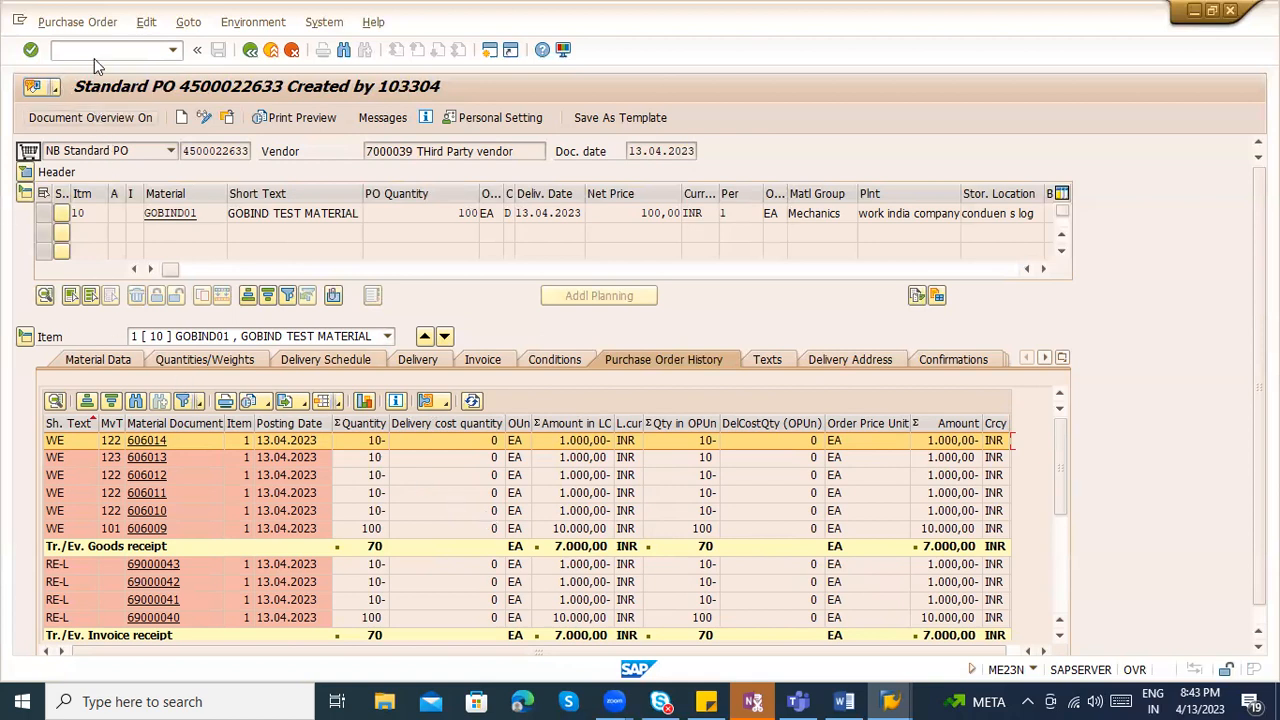
- Open transaction ME21N to create a new standard purchase order
text(/nm)
text(e)
text(23n)
key(Return)
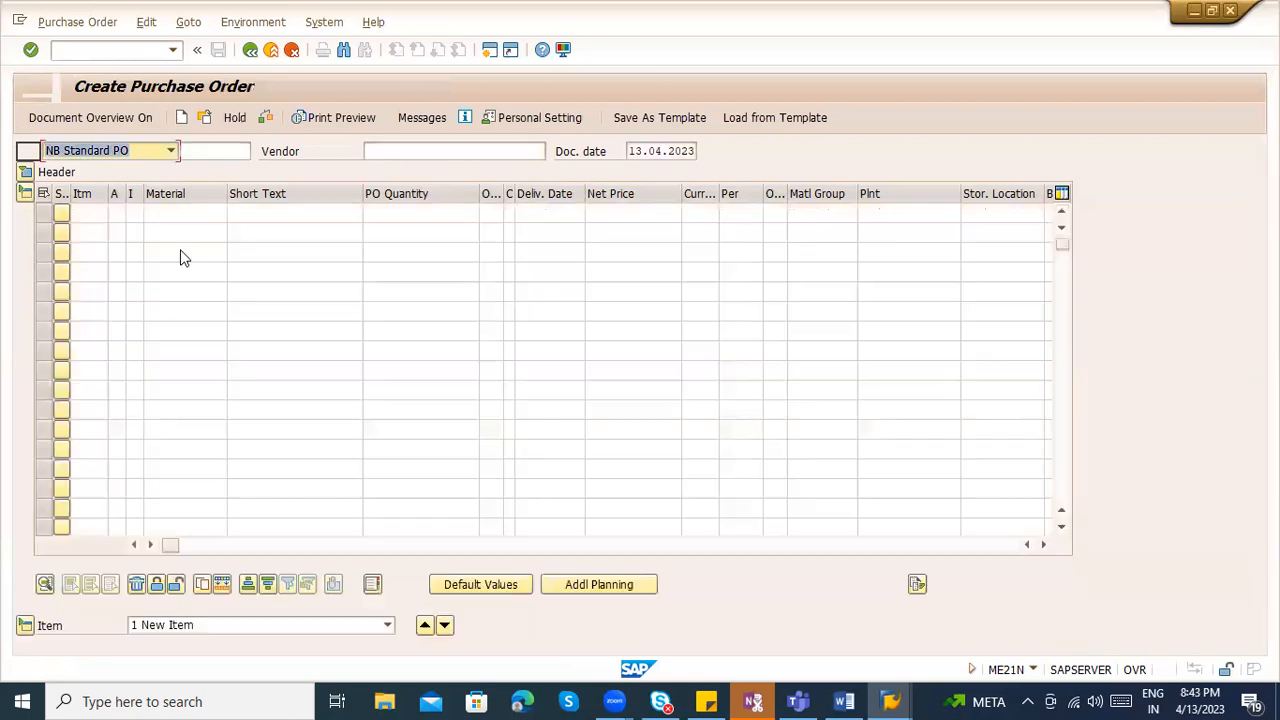
- Switch to the Word notes and delete all the vendor return text, including the stock category lines
key(alt+Tab)
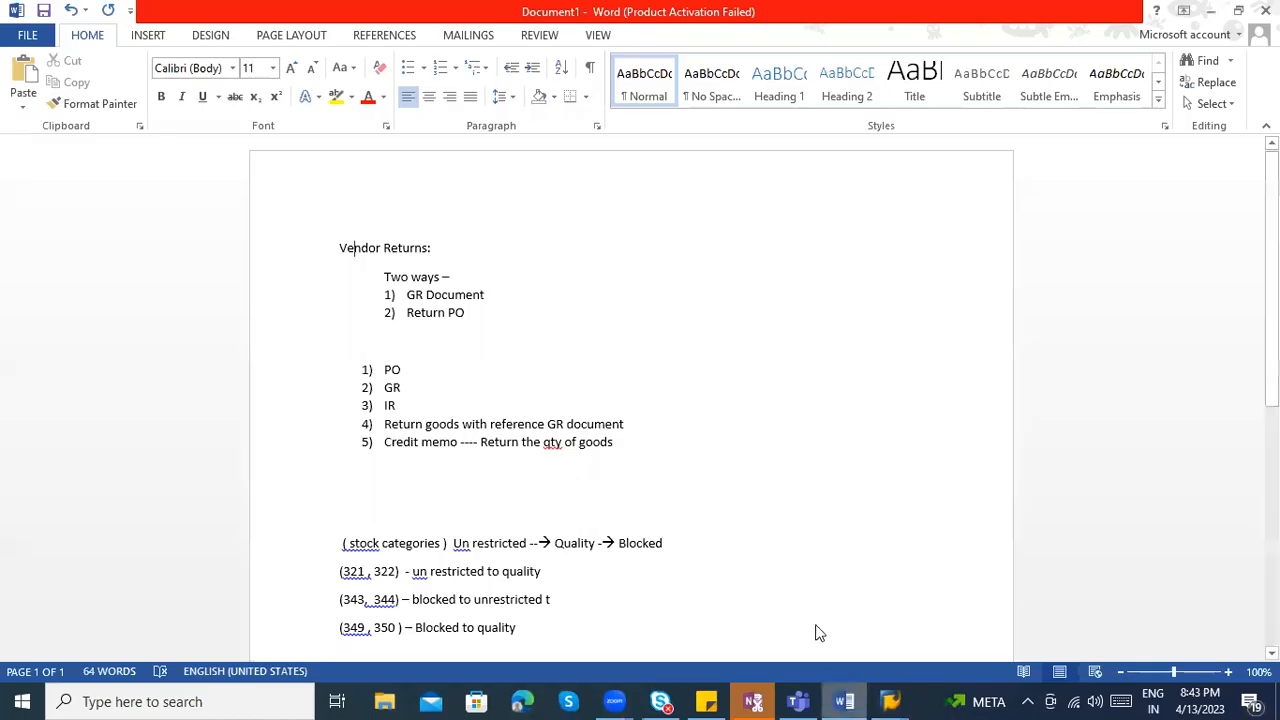
scroll(690, 585, down, 2)
drag(545, 543, 322, 422)
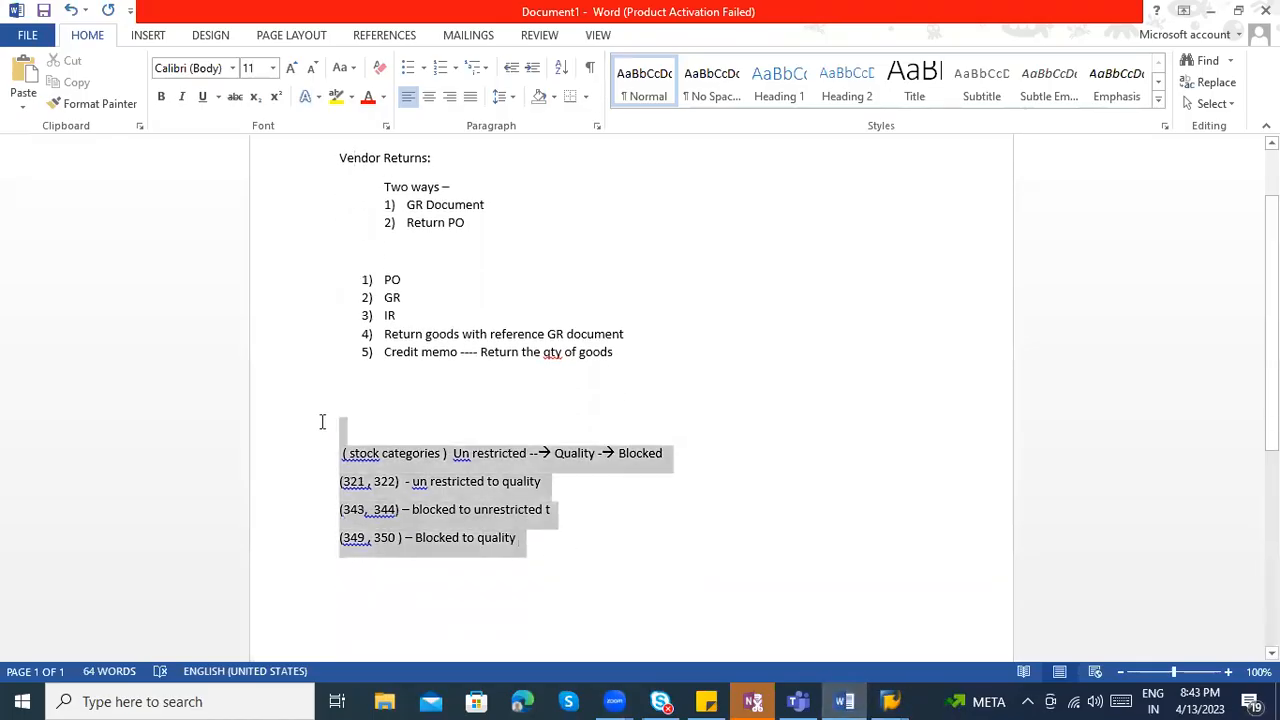
key(Delete)
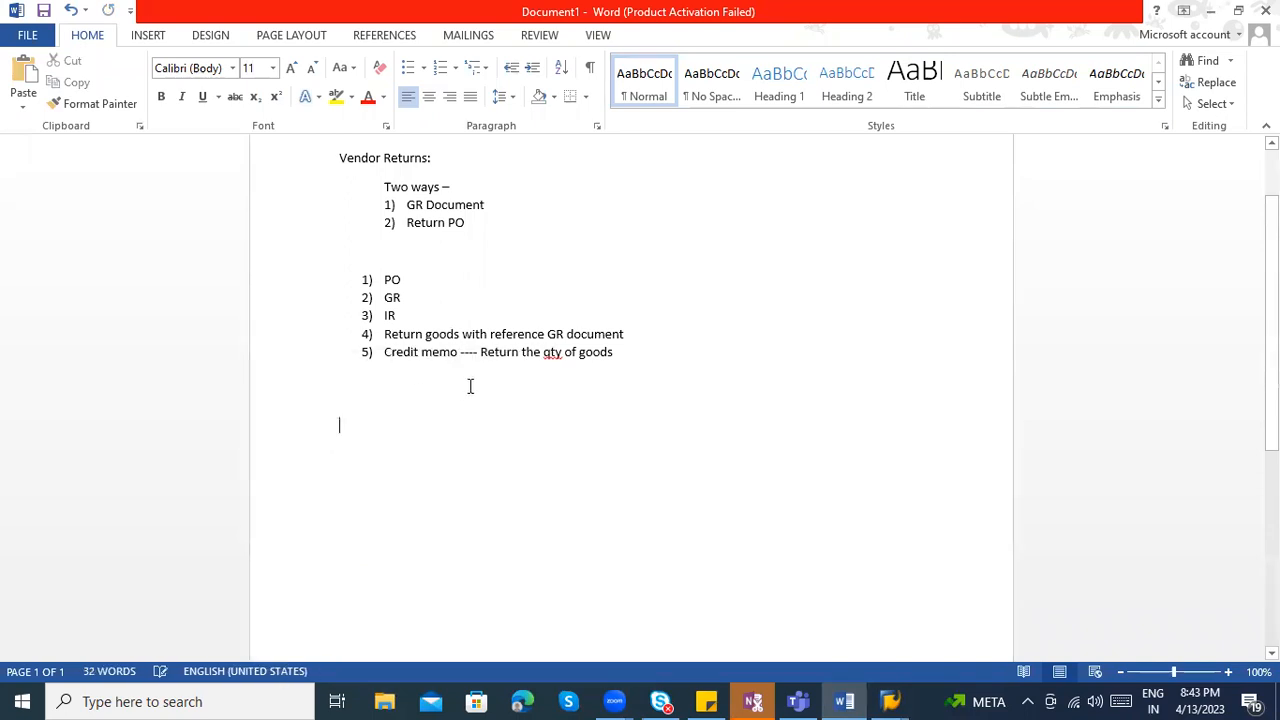
drag(615, 449, 339, 249)
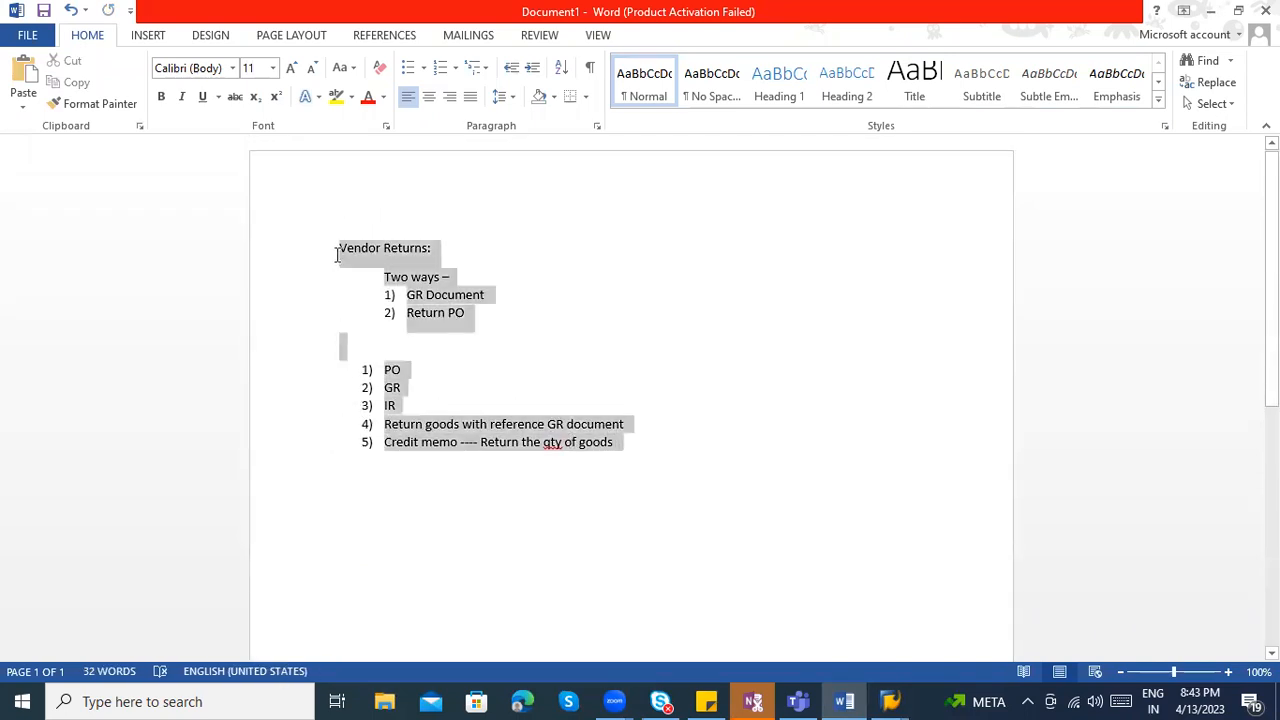
key(Delete)
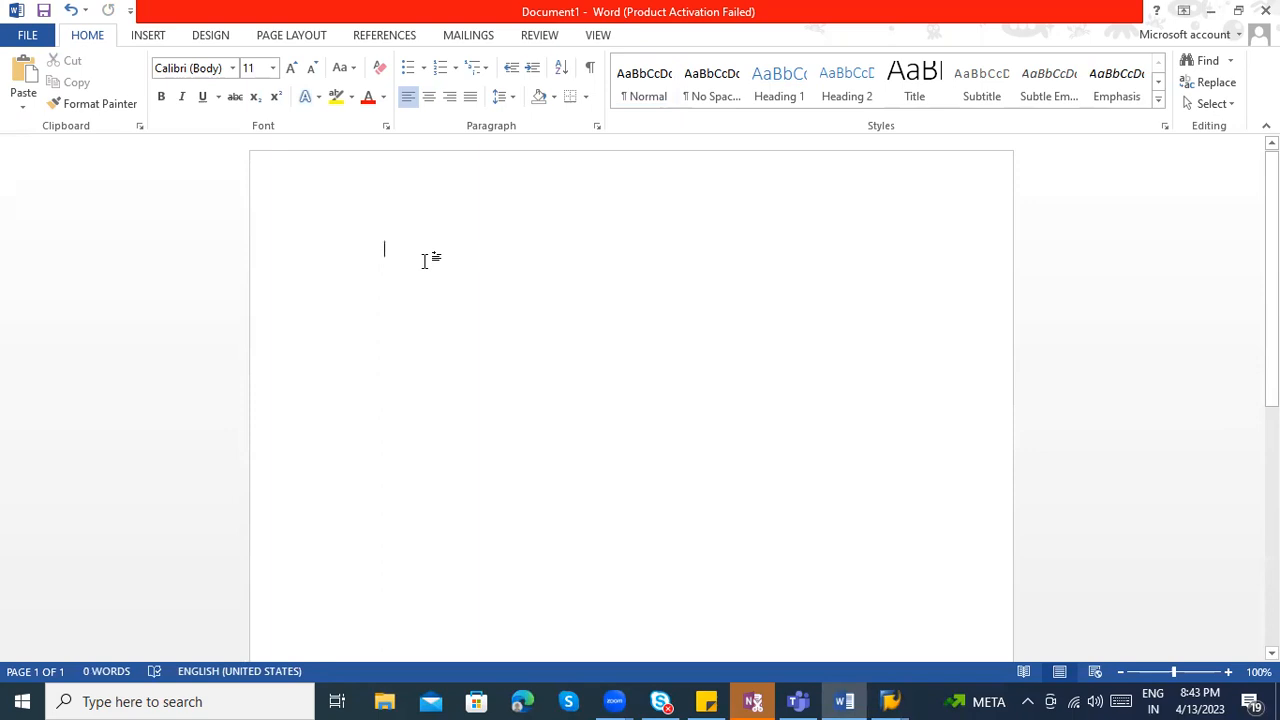
- Write the heading "GR ---> with two step procedure" in the empty document
text(M)
key(BackSpace)
text(GR)
text( ---> )
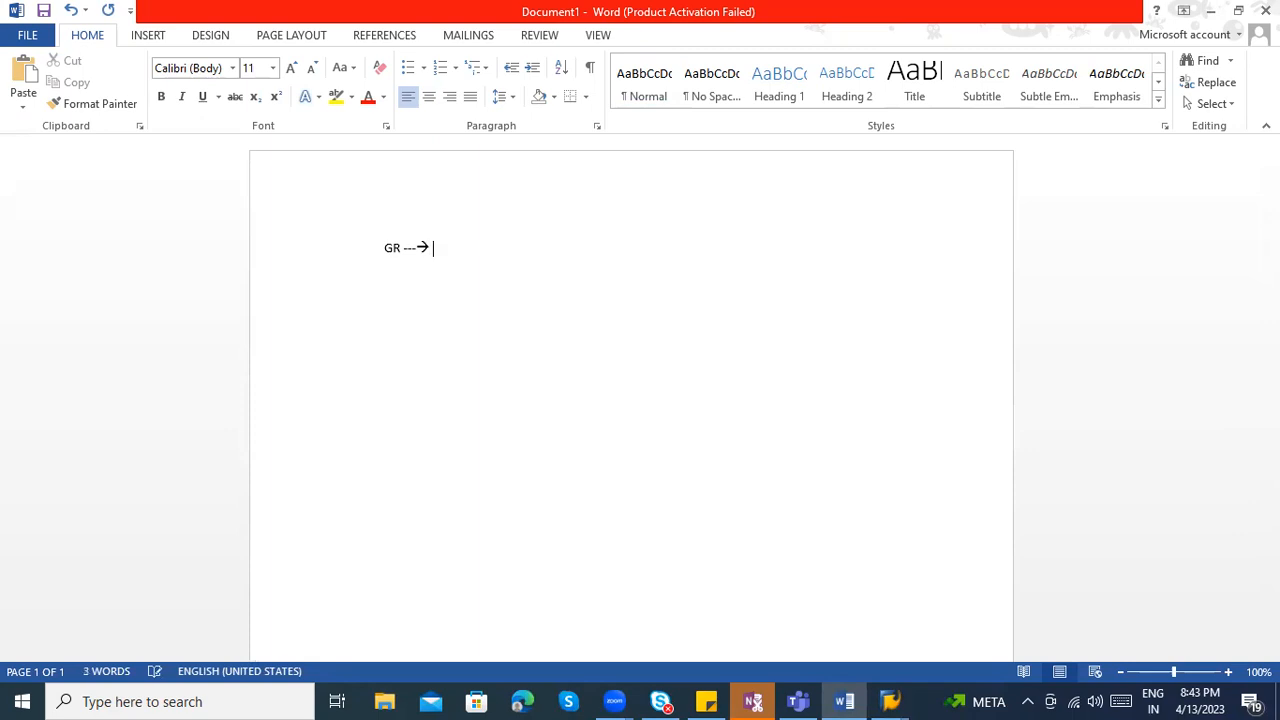
text(with two step proce)
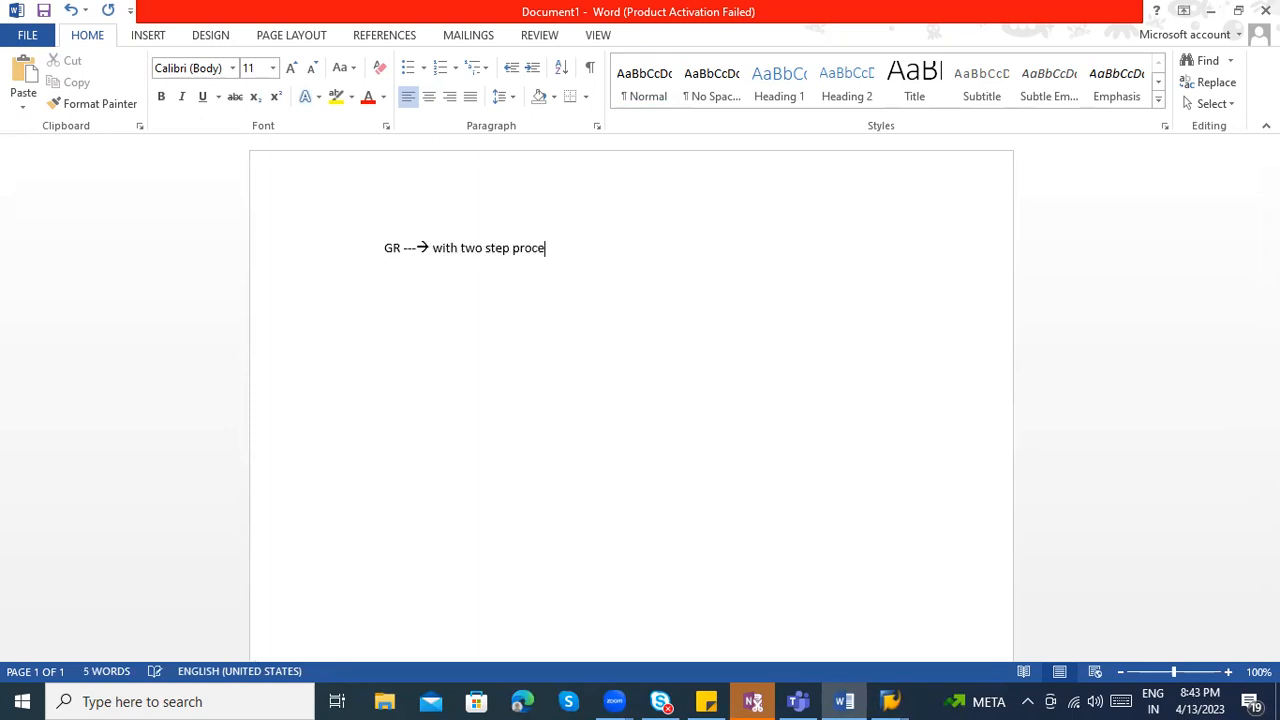
text(dure)
key(Return)
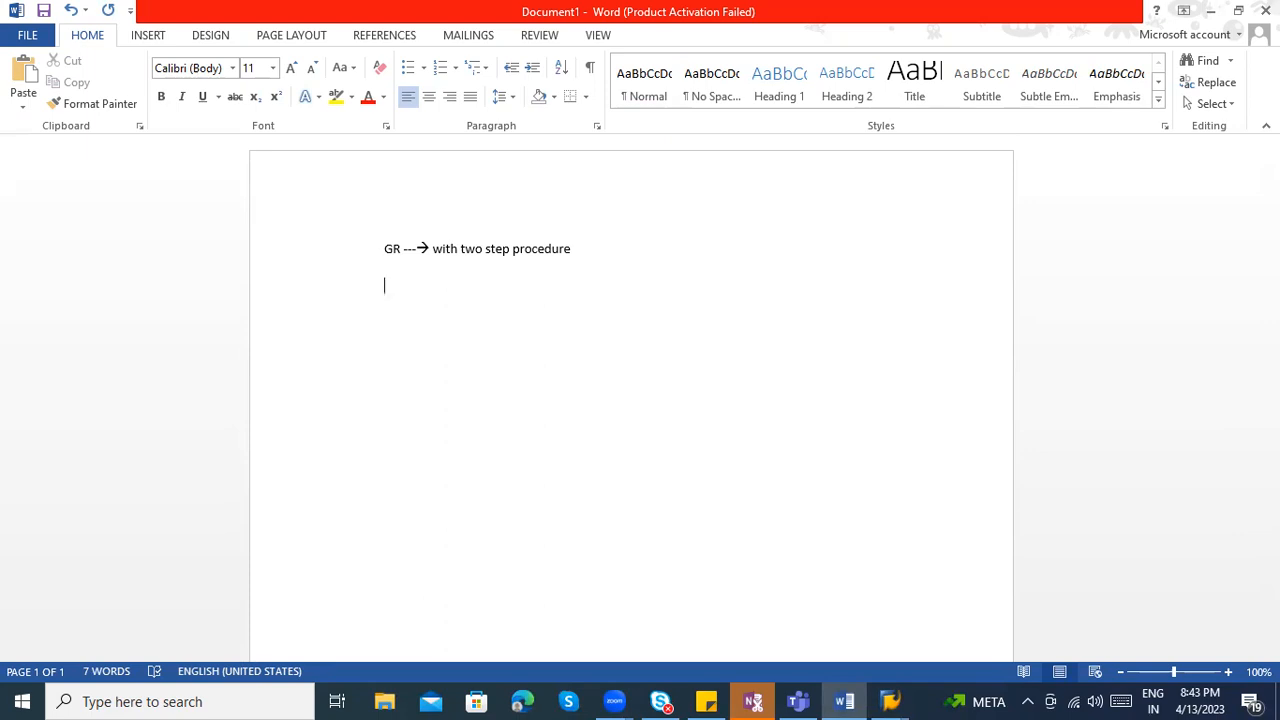
- List PO, GR – 103 and 105 on separate lines below the two step procedure heading
text(PO)
key(Return)
text(GR - 103)
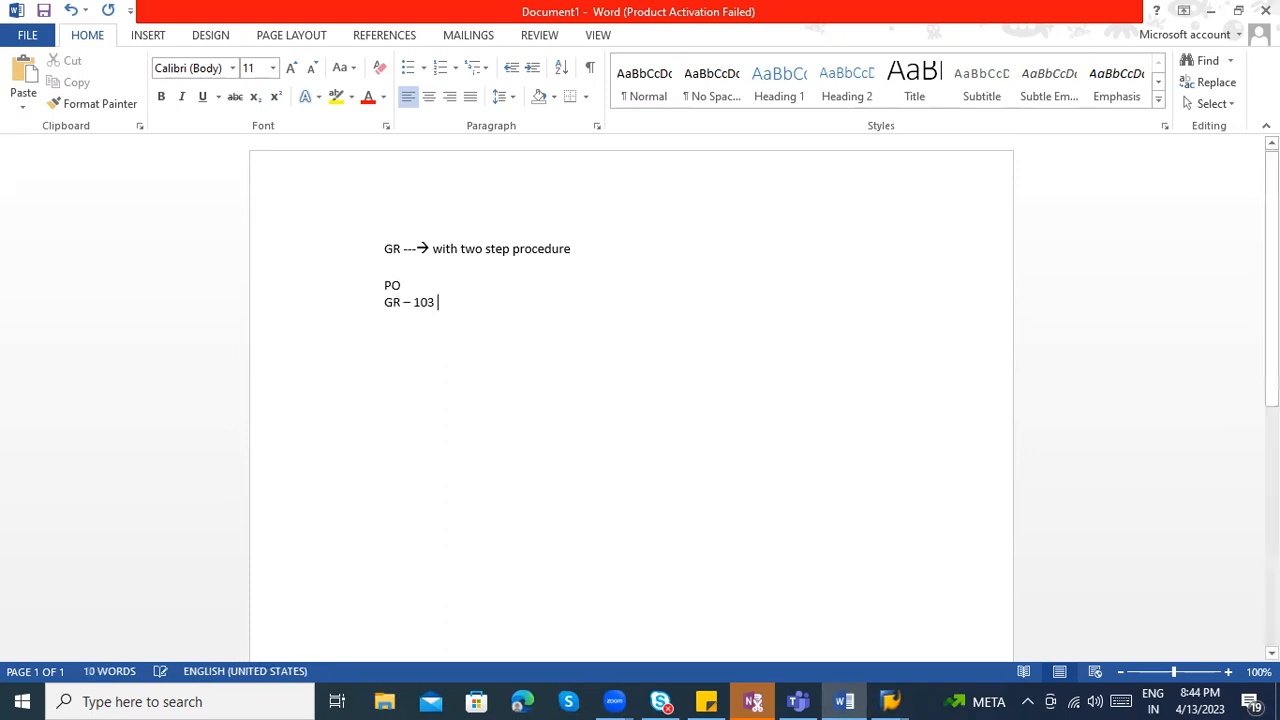
key(Return)
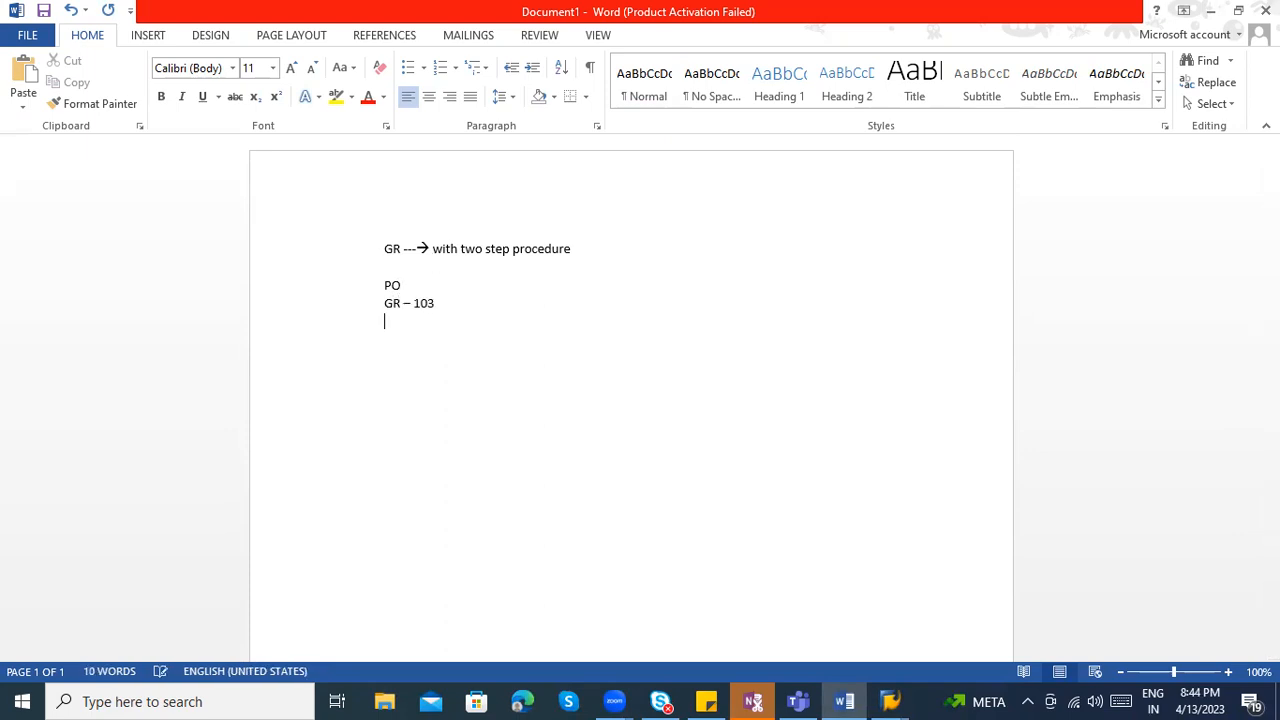
shift+click(472, 234)
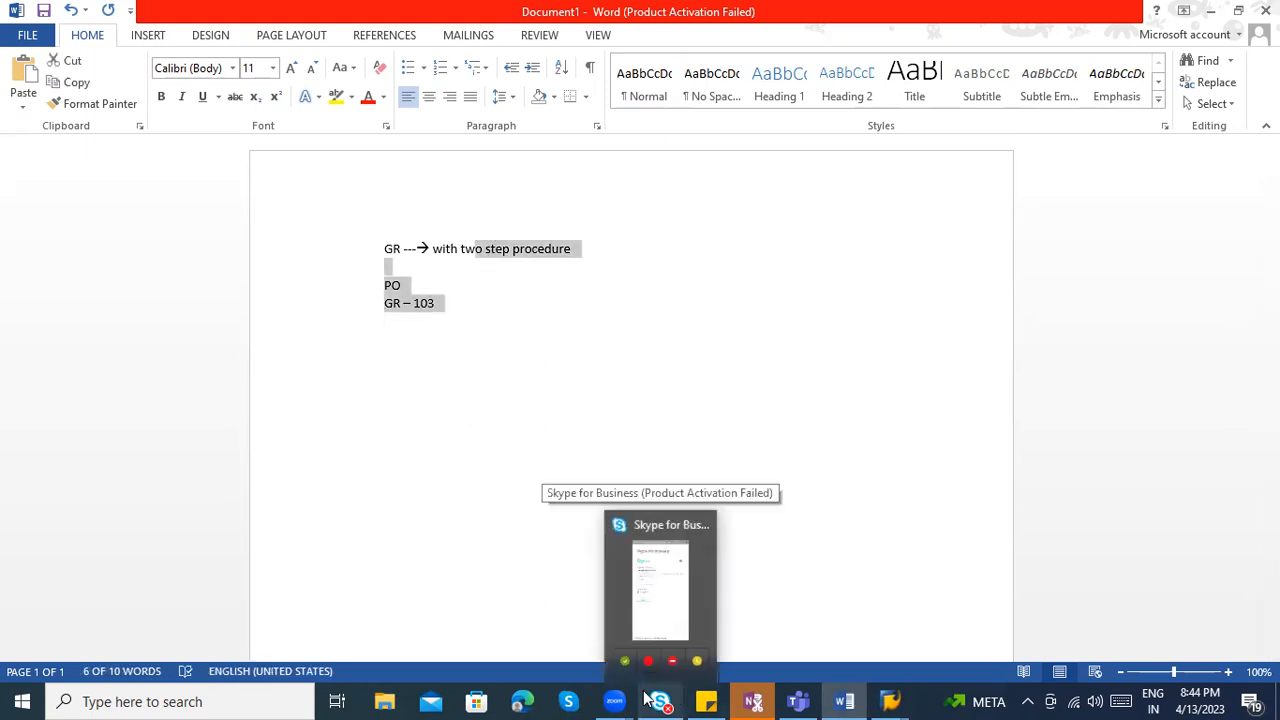
click(465, 319)
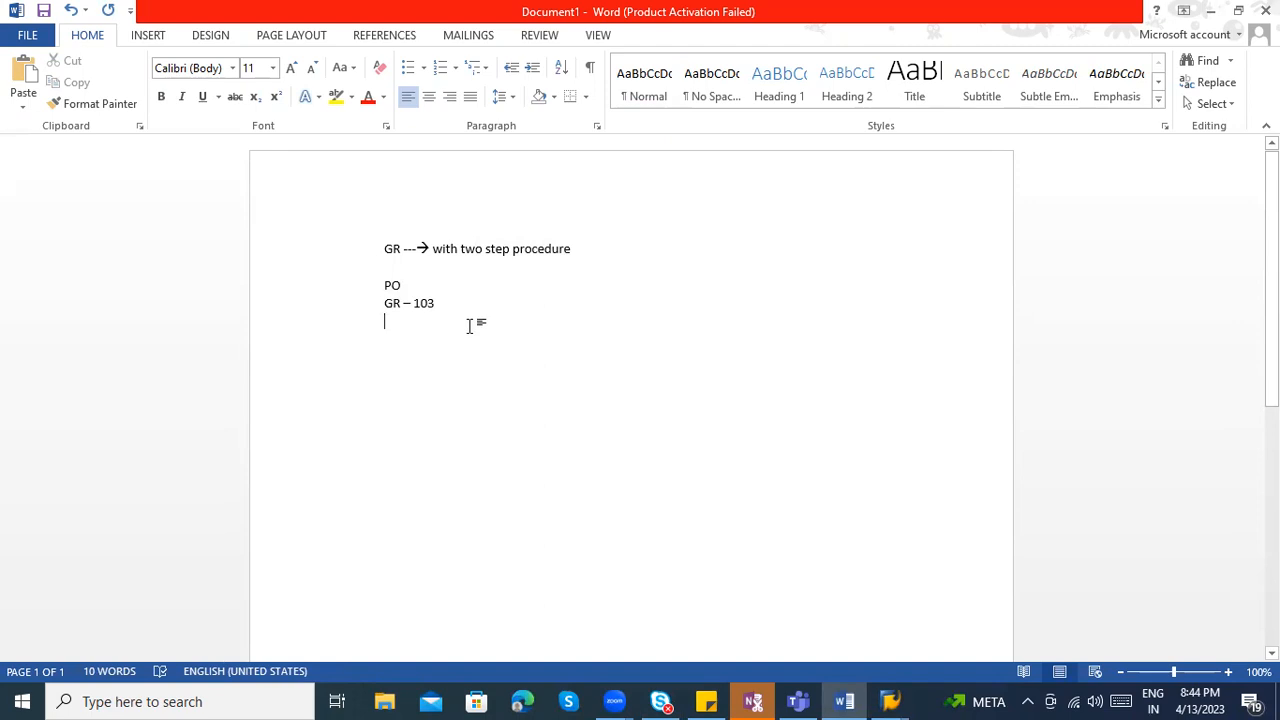
text(105)
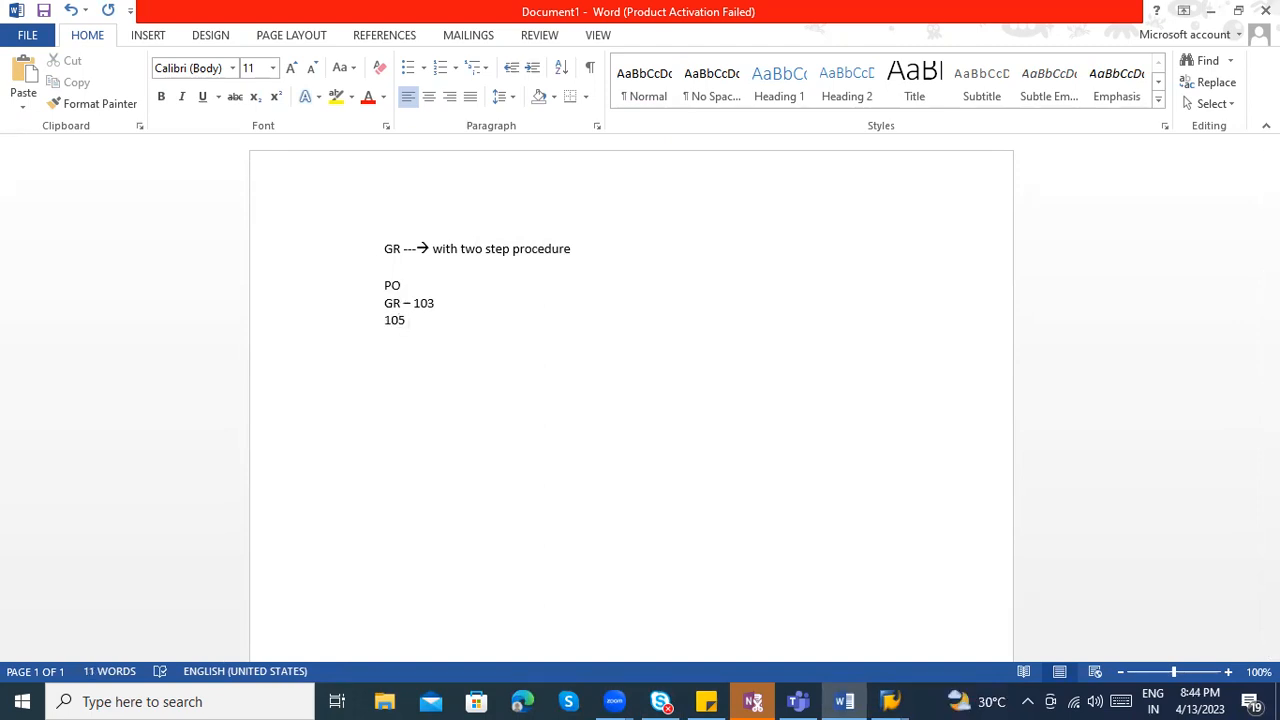
drag(414, 302, 440, 317)
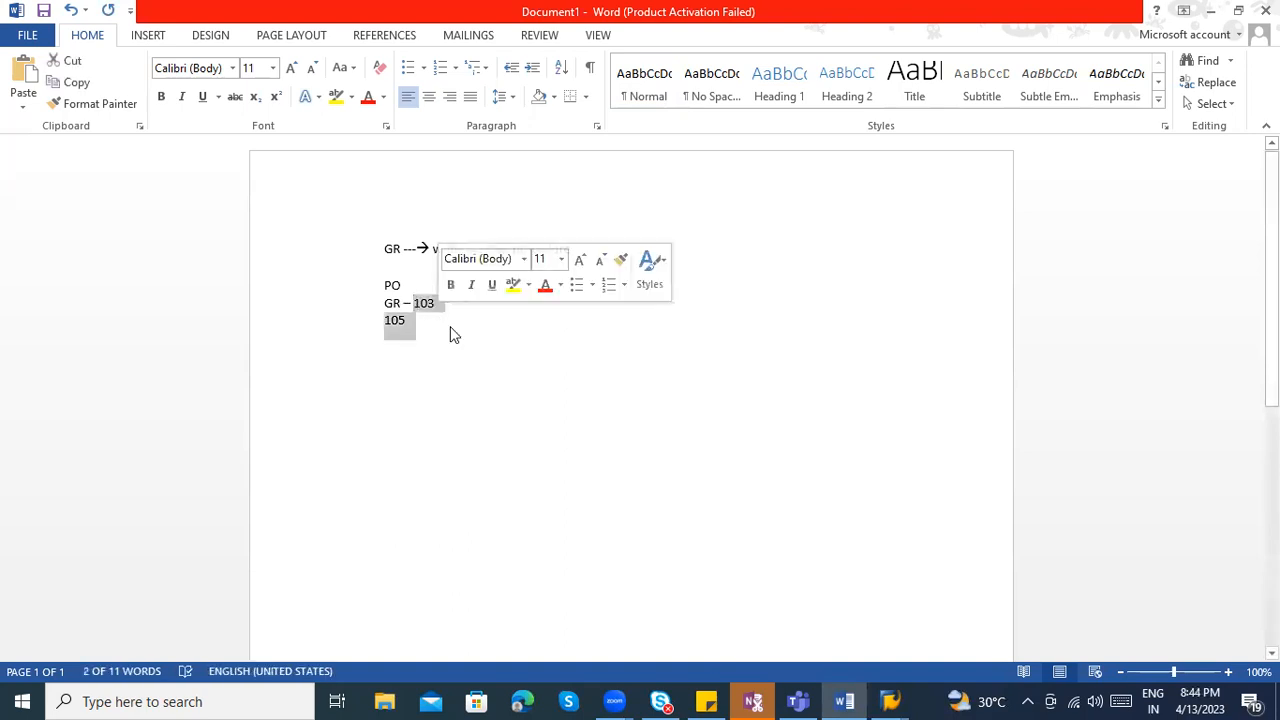
- Switch to SAP and enter the third-party vendor, purchasing organization ZCON, purchasing group 001 and company code ZCON for the new standard PO
key(alt+Tab)
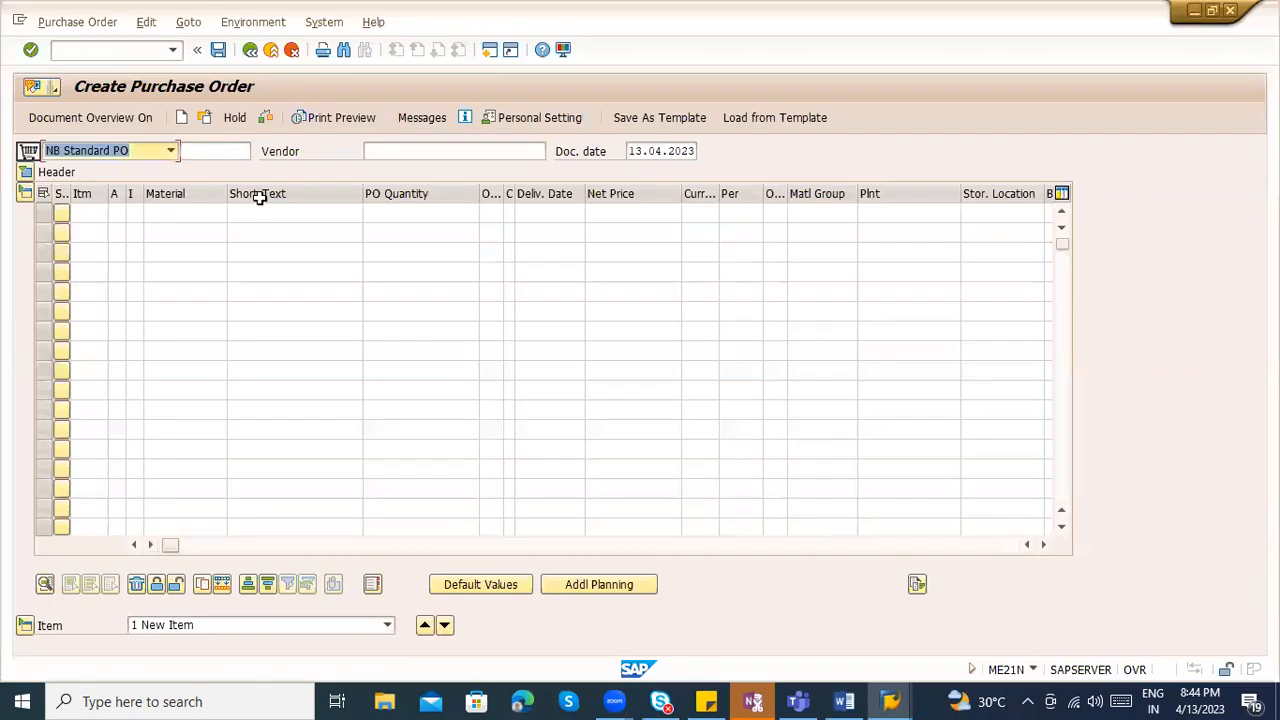
click(398, 150)
click(398, 168)
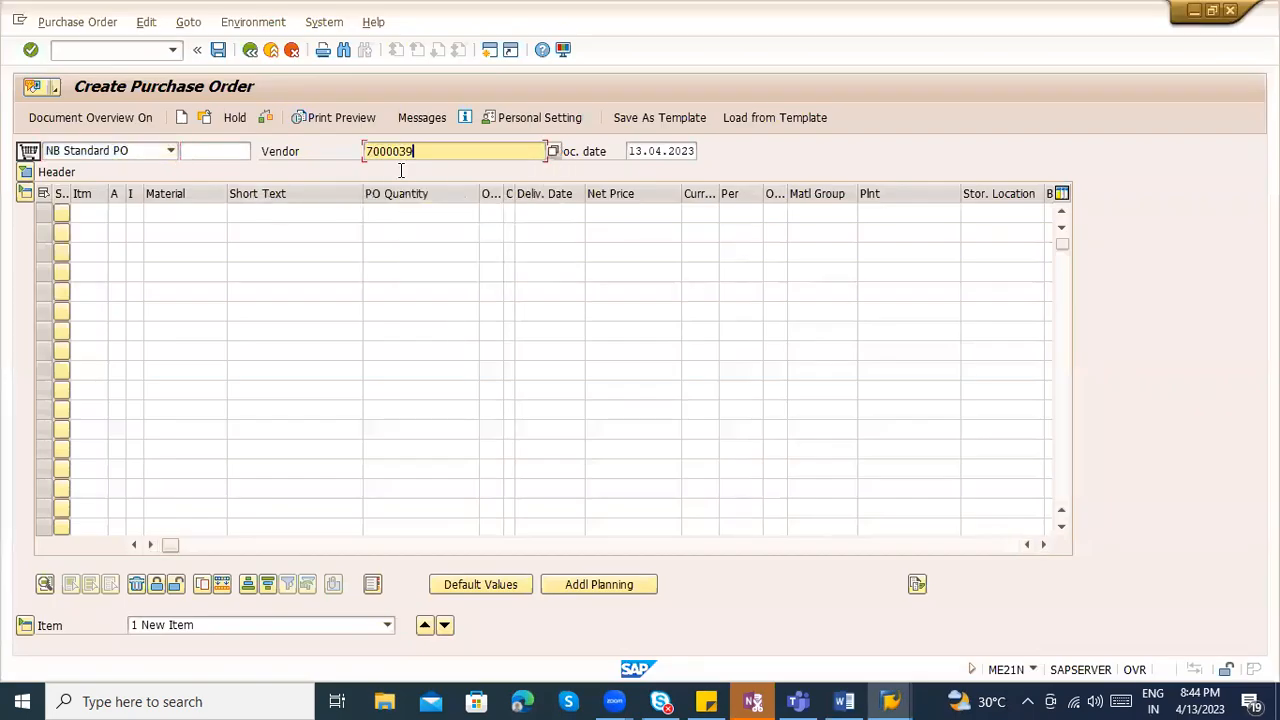
key(Return)
click(160, 213)
click(163, 232)
click(160, 235)
click(162, 252)
click(162, 256)
click(164, 272)
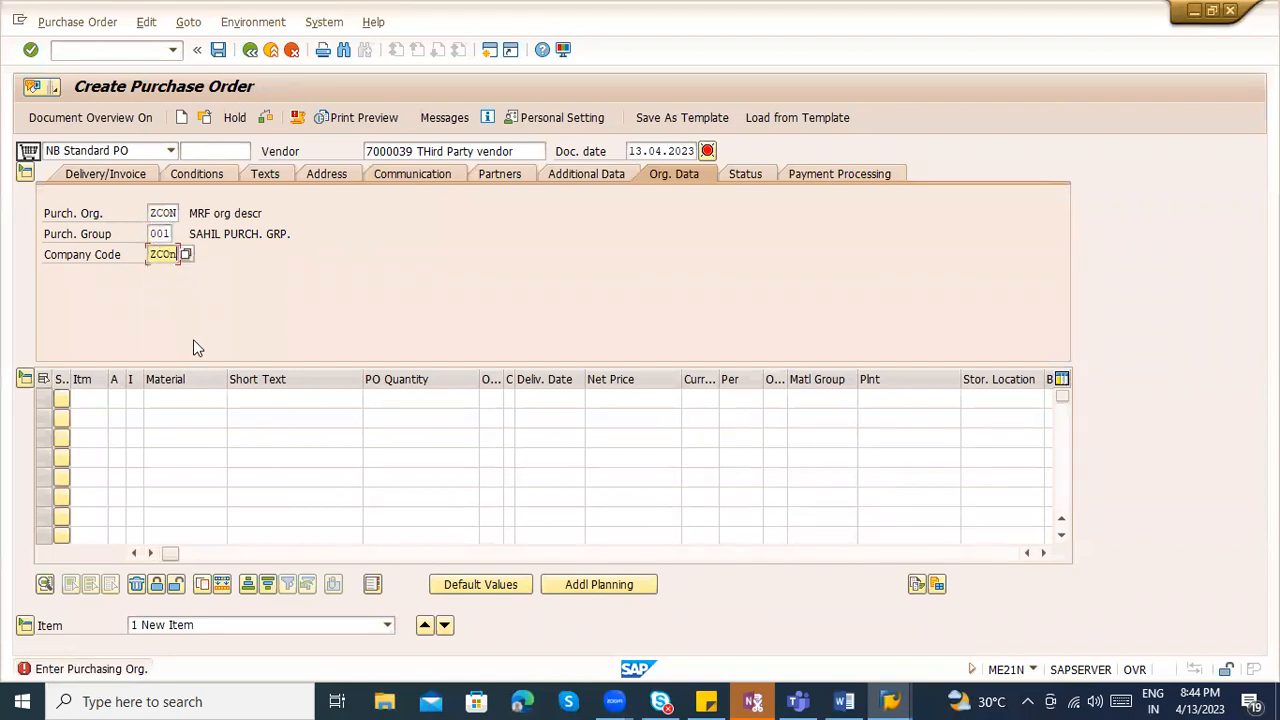
- Add material GOBIND01 as the first PO item with plant ZCON and a quantity of 1000
click(192, 399)
click(192, 417)
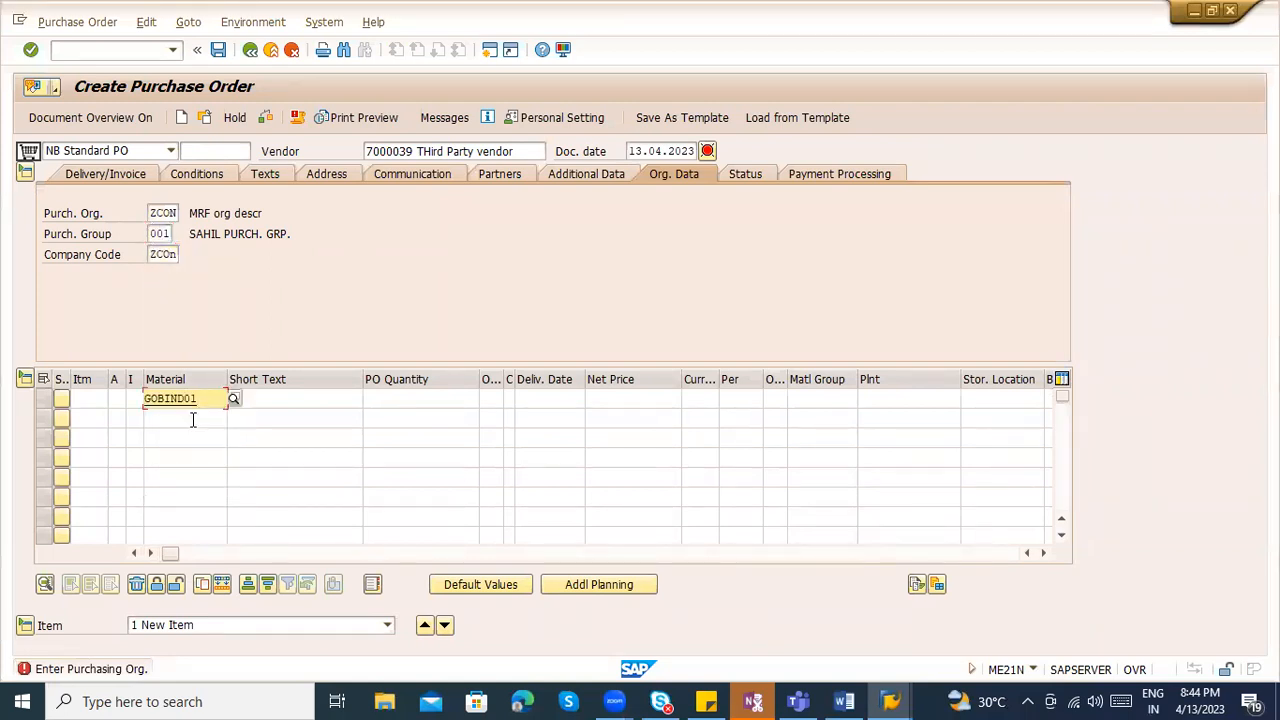
key(Return)
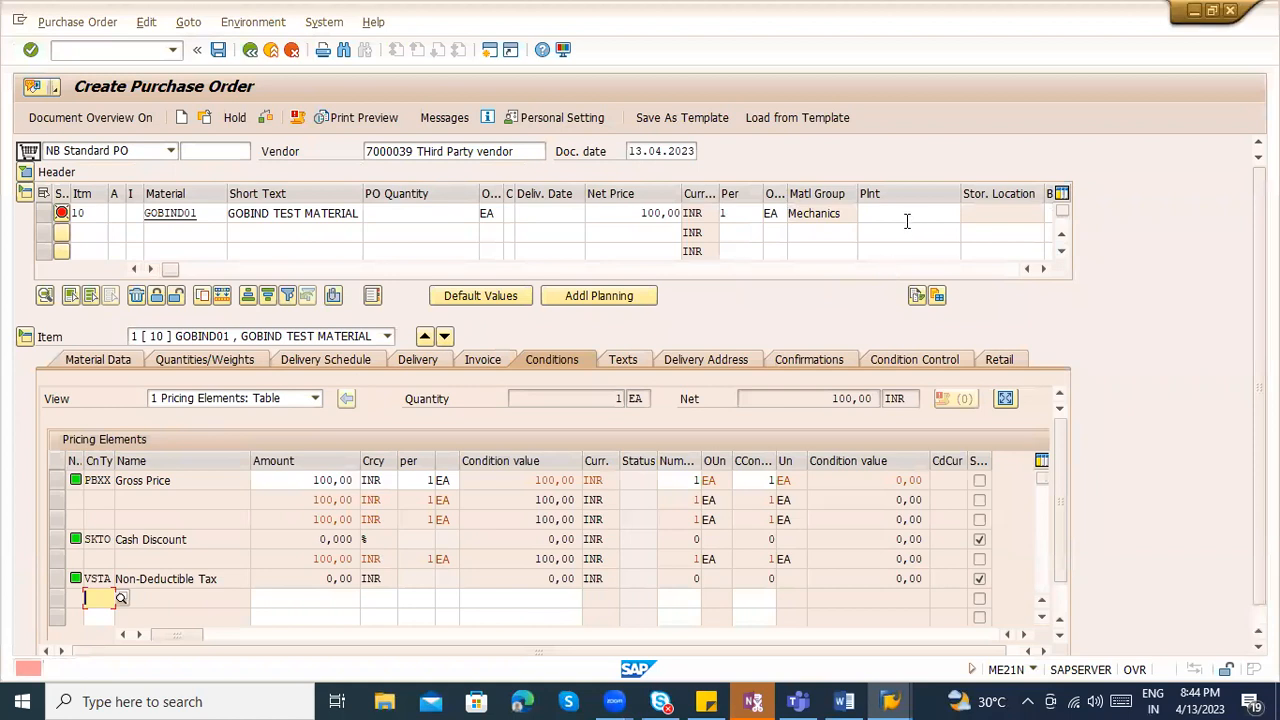
click(906, 215)
click(904, 229)
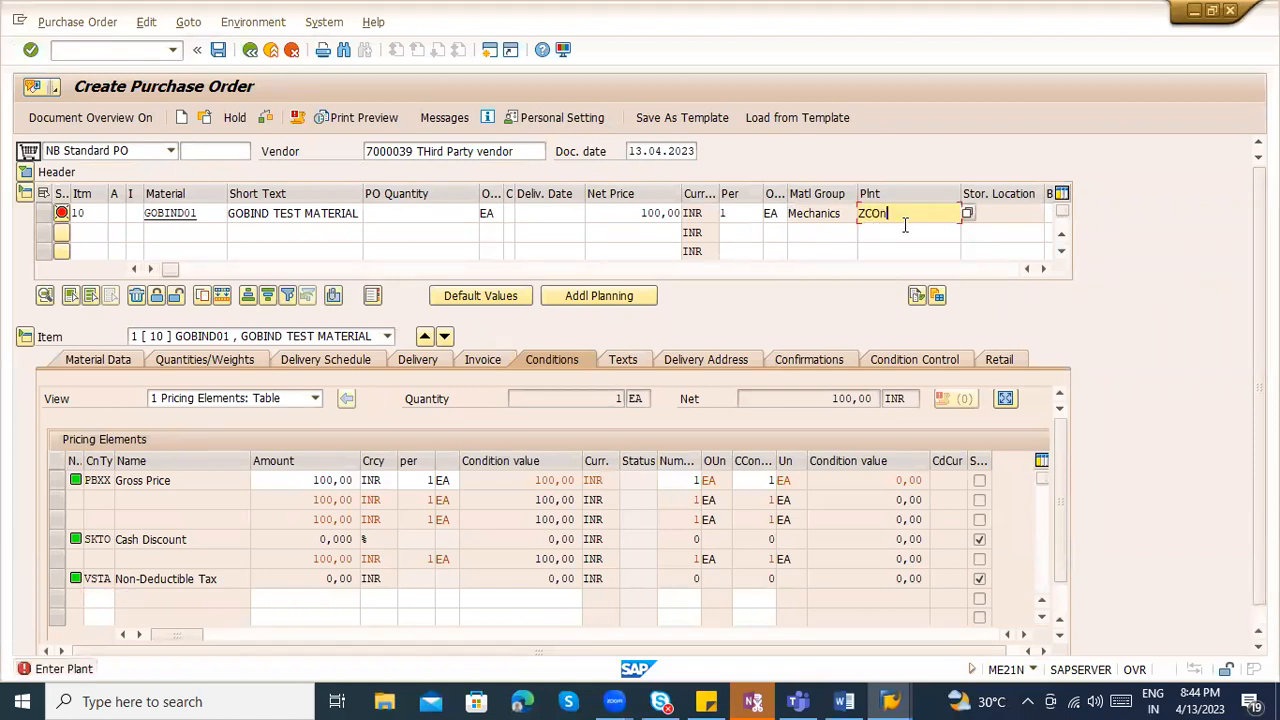
click(465, 215)
text(1)
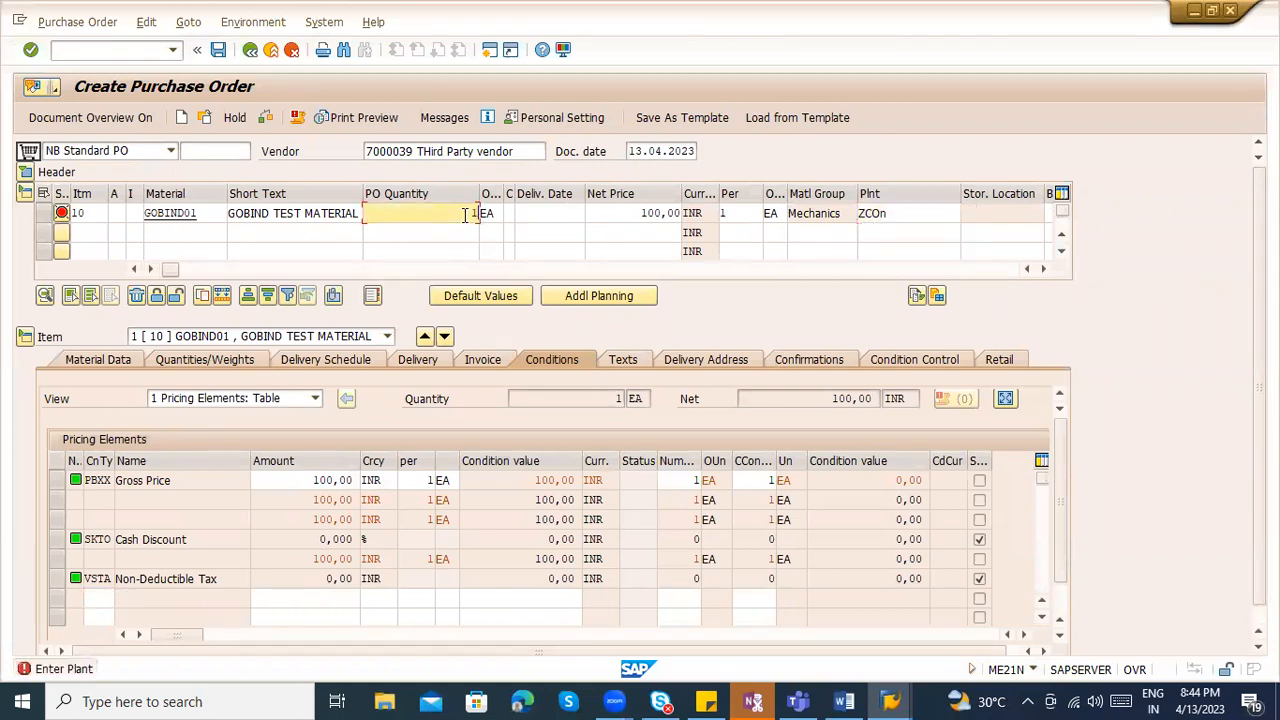
text(000)
key(Return)
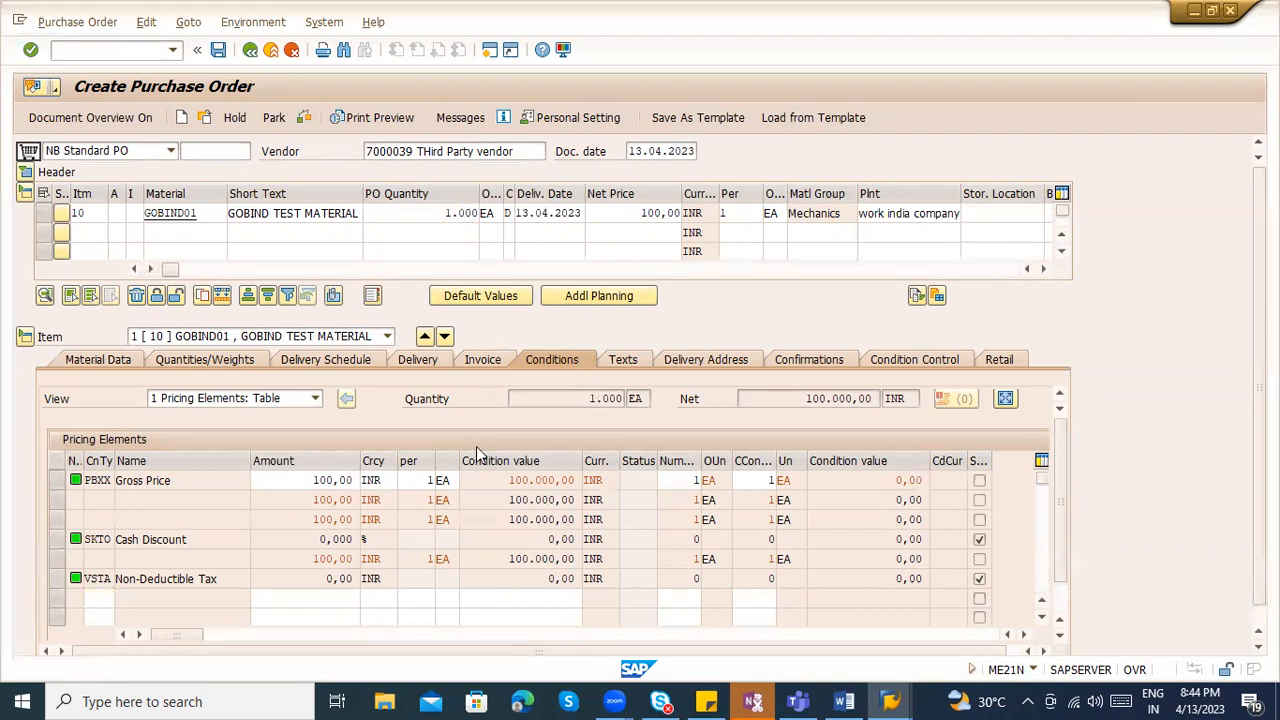
scroll(476, 446, down, 1)
scroll(1072, 439, up, 1)
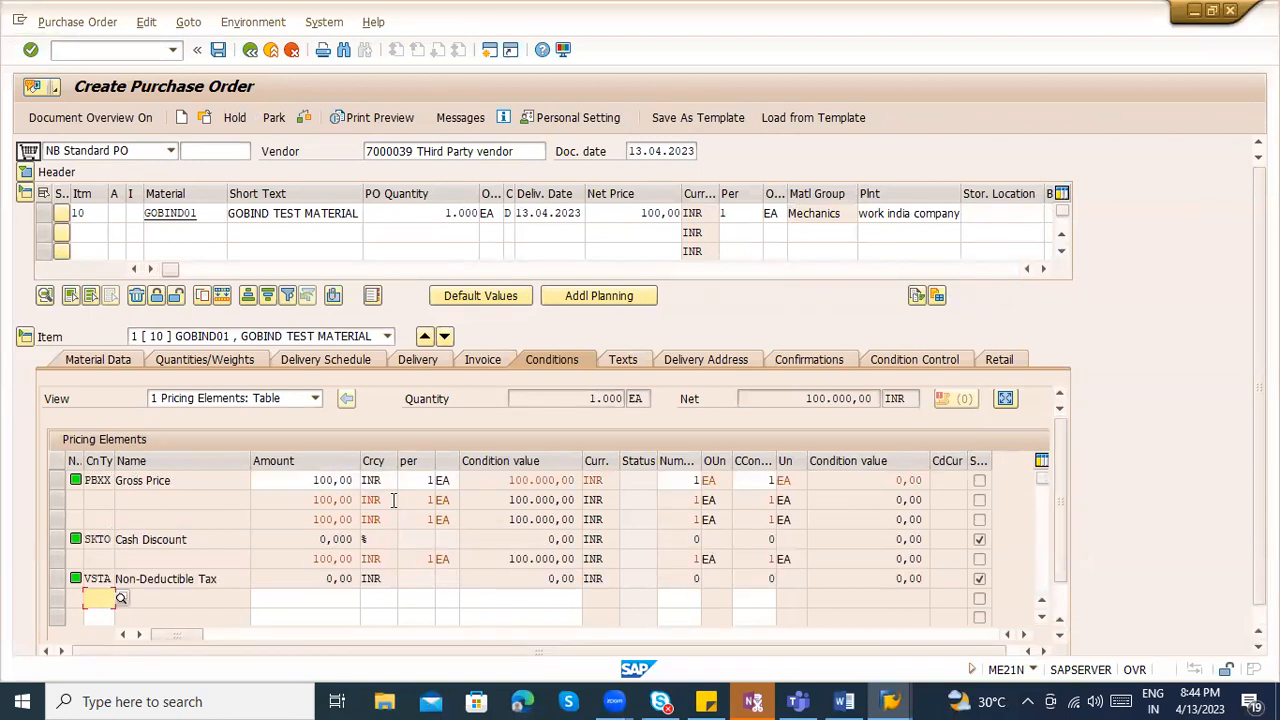
- Switch to the Word notes and draw a rectangle about 2.32" high and 6.52" wide below the 105 line
key(alt+Tab)
click(423, 337)
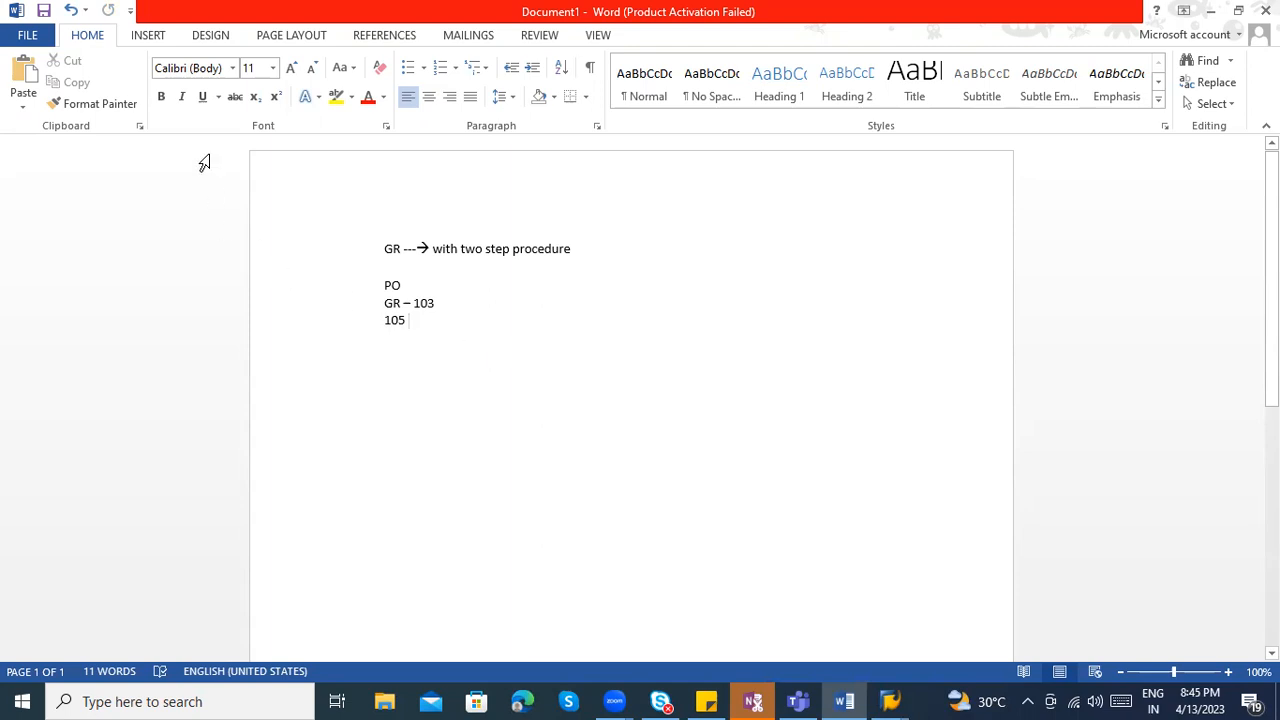
click(198, 40)
click(143, 37)
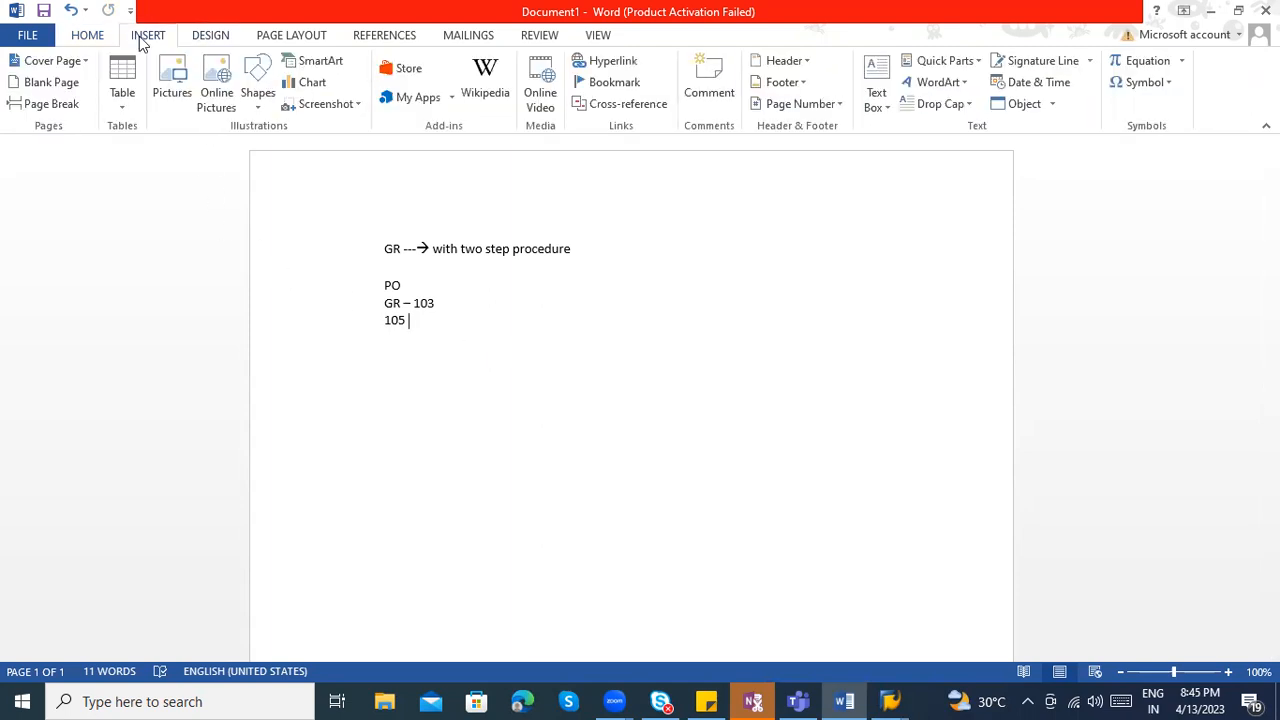
click(216, 100)
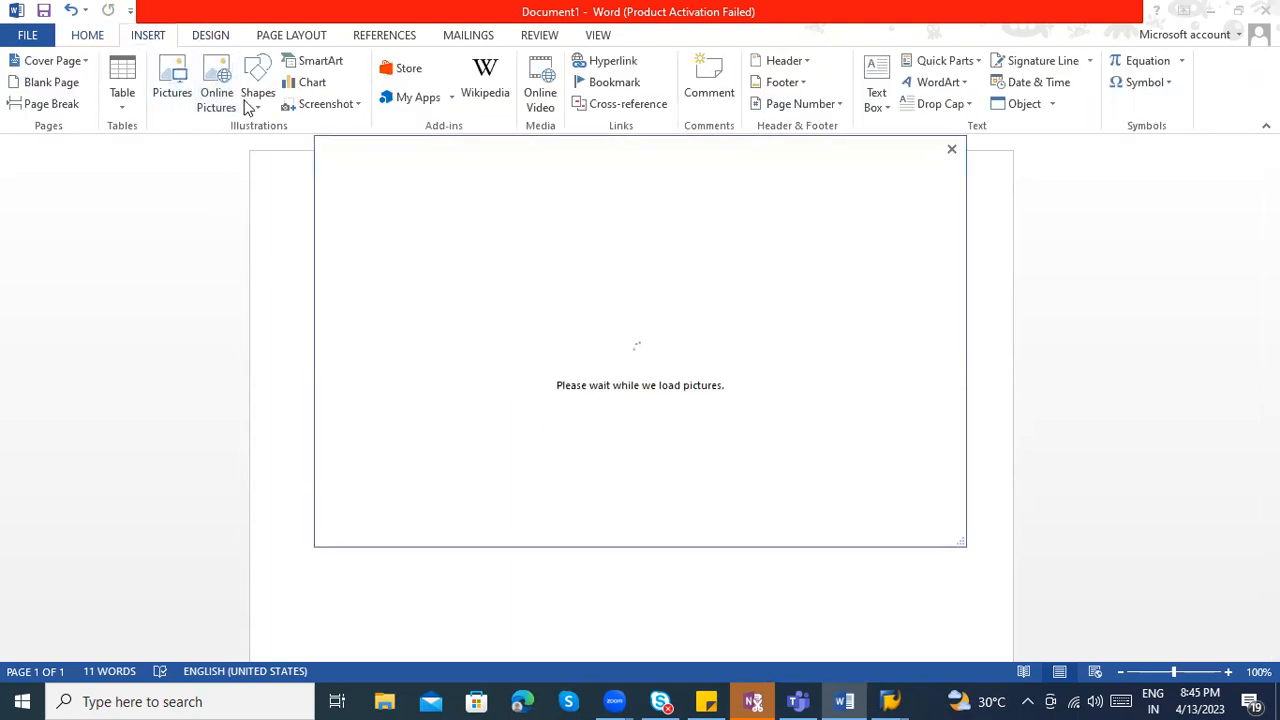
click(946, 152)
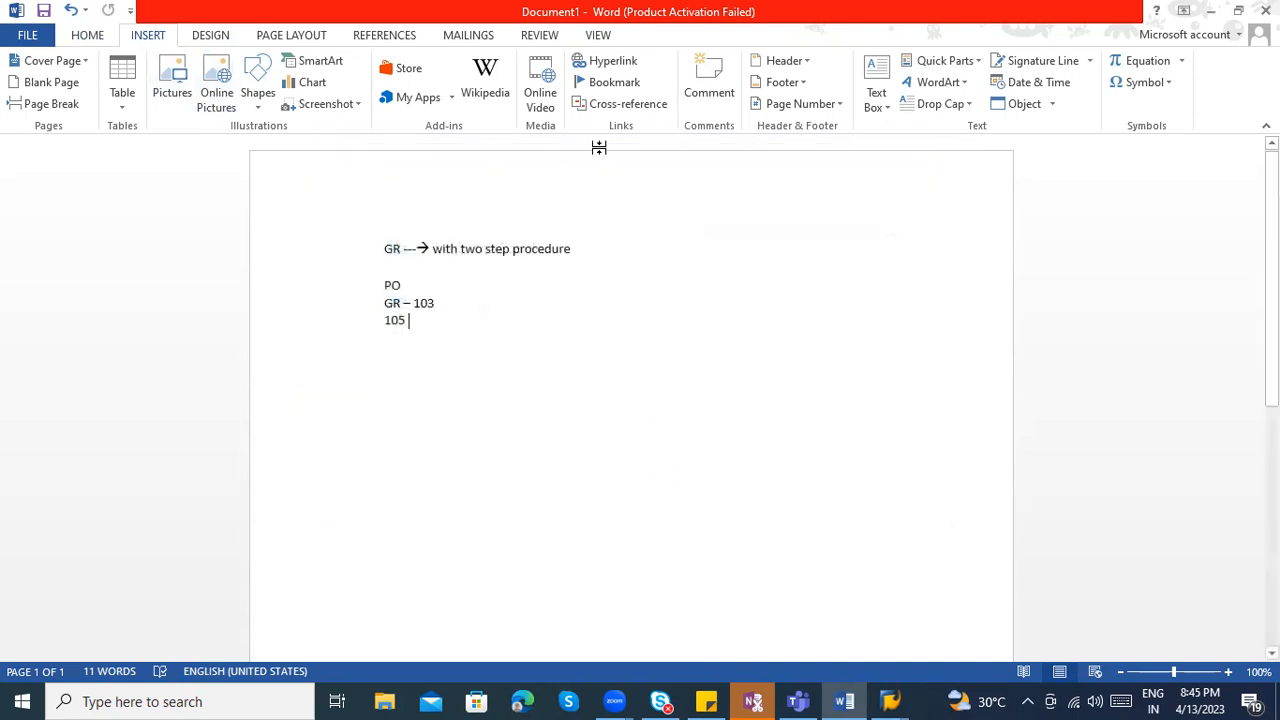
click(257, 92)
click(289, 162)
mouse_move(334, 395)
mouse_down()
mouse_move(849, 514)
mouse_move(911, 563)
mouse_move(921, 604)
mouse_up()
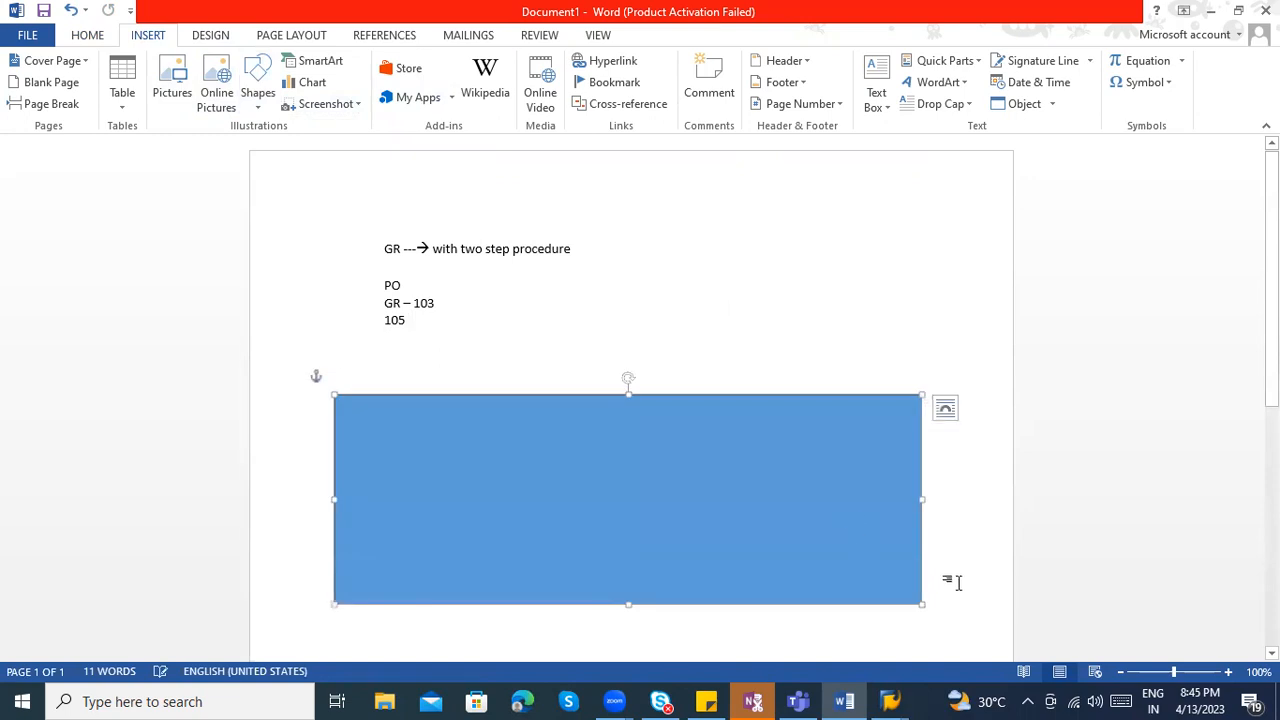
- Draw a right block arrow about 0.63" high and 0.88" wide across the rectangle's left edge and give it the white shape style
click(70, 80)
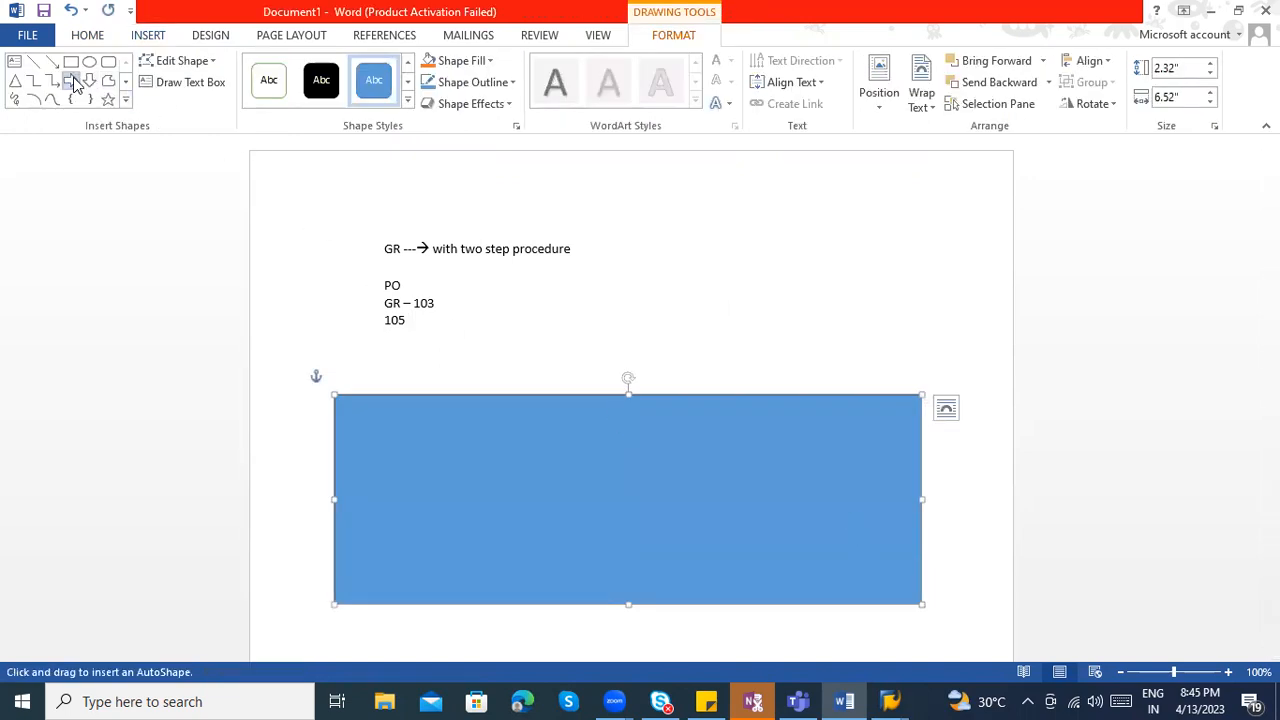
drag(282, 478, 362, 533)
click(269, 80)
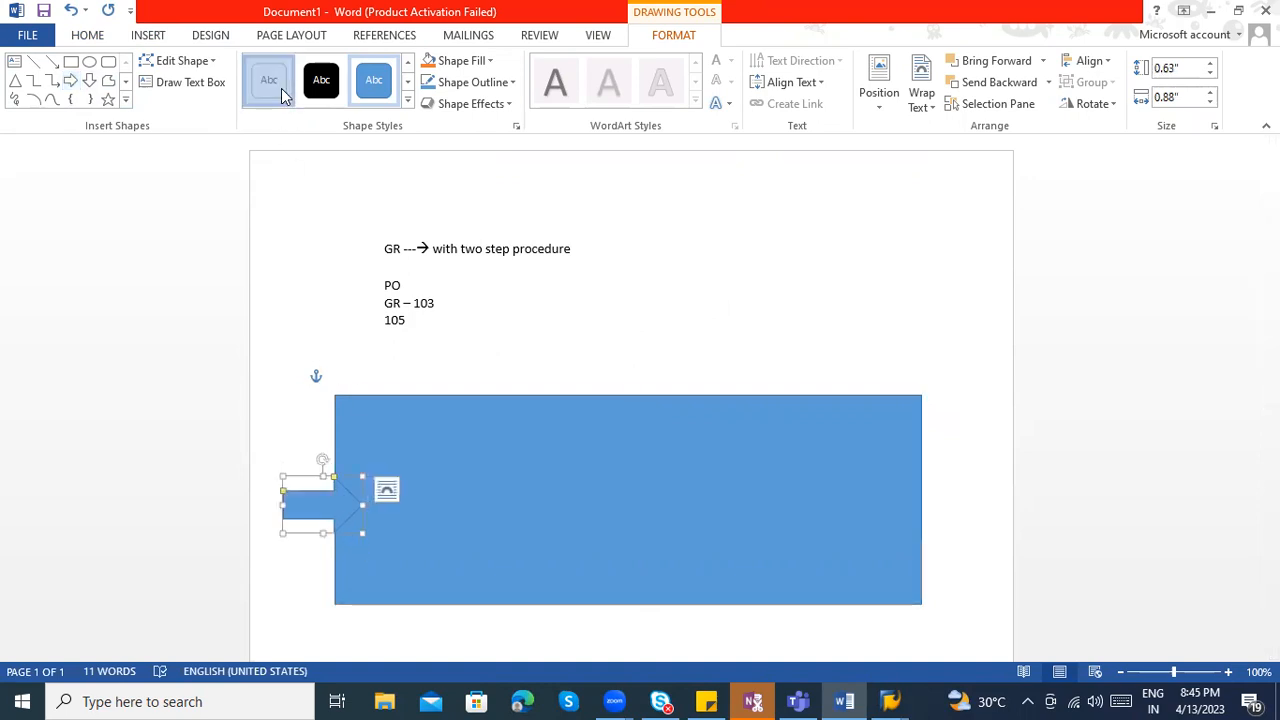
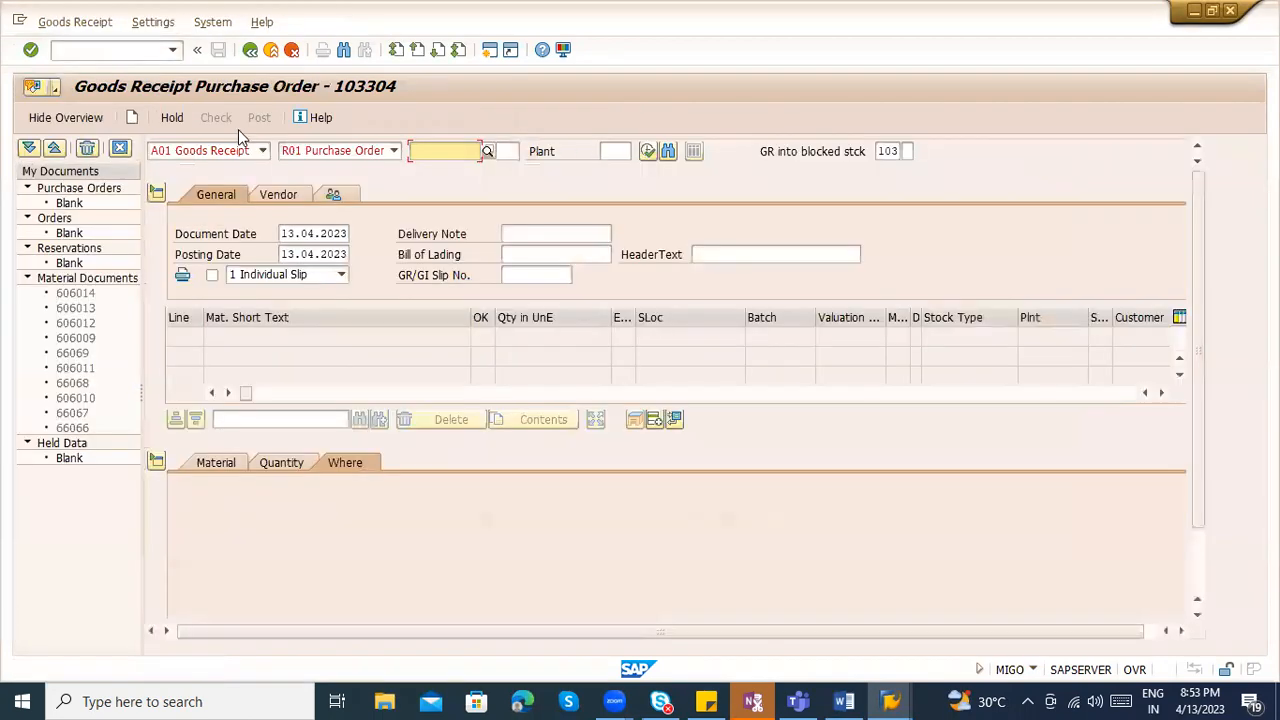
- Load the copied purchase order into the MIGO goods receipt for movement type 103 and view its item's Where details
key(ctrl+v)
key(Return)
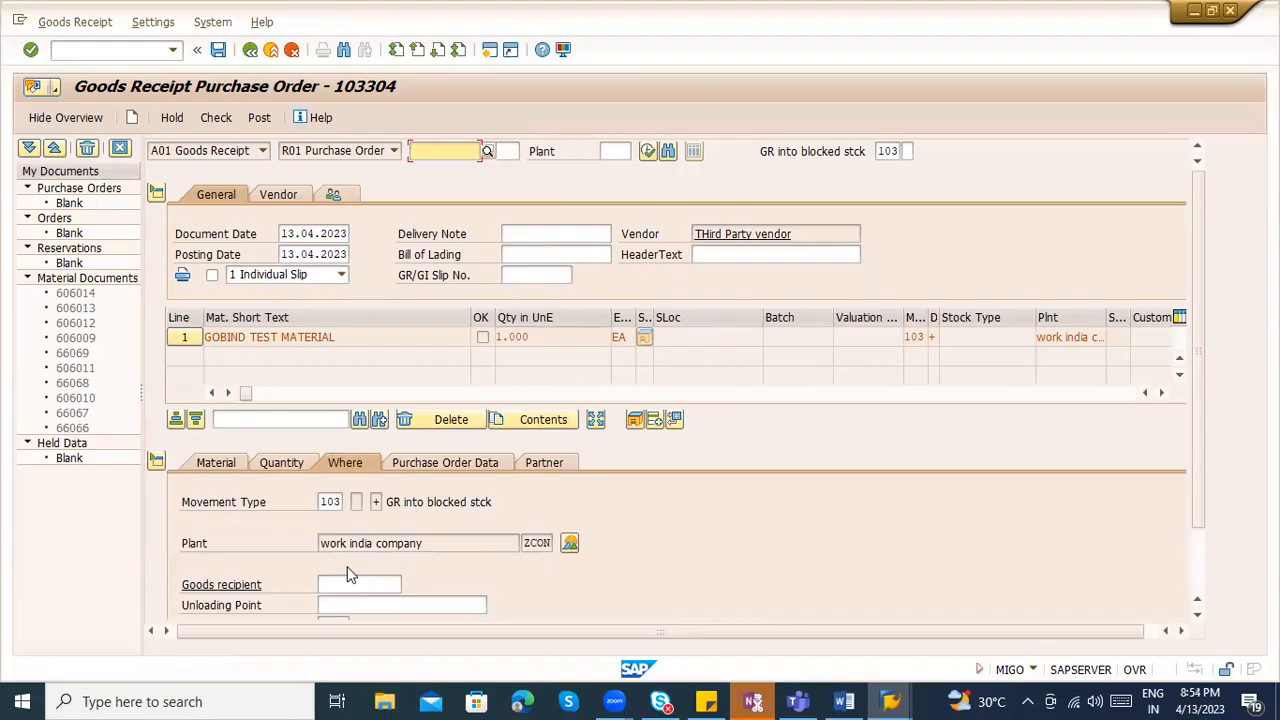
key(alt+Tab)
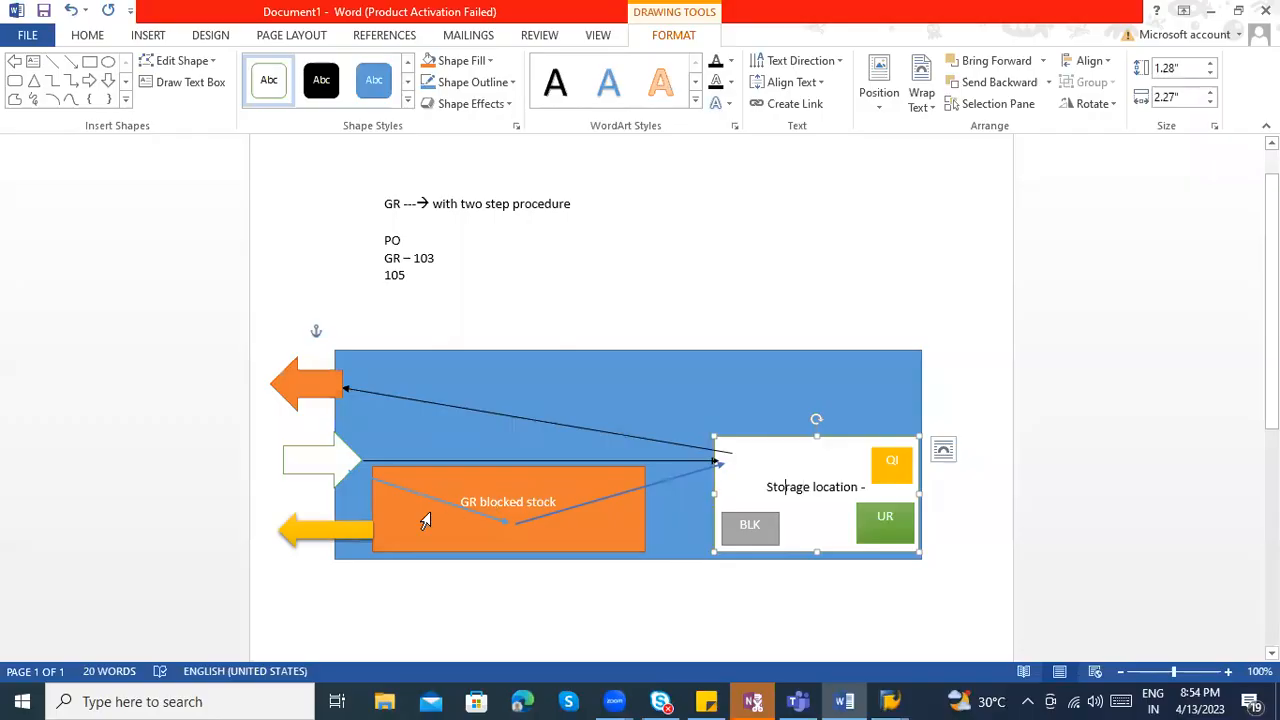
key(alt+Tab)
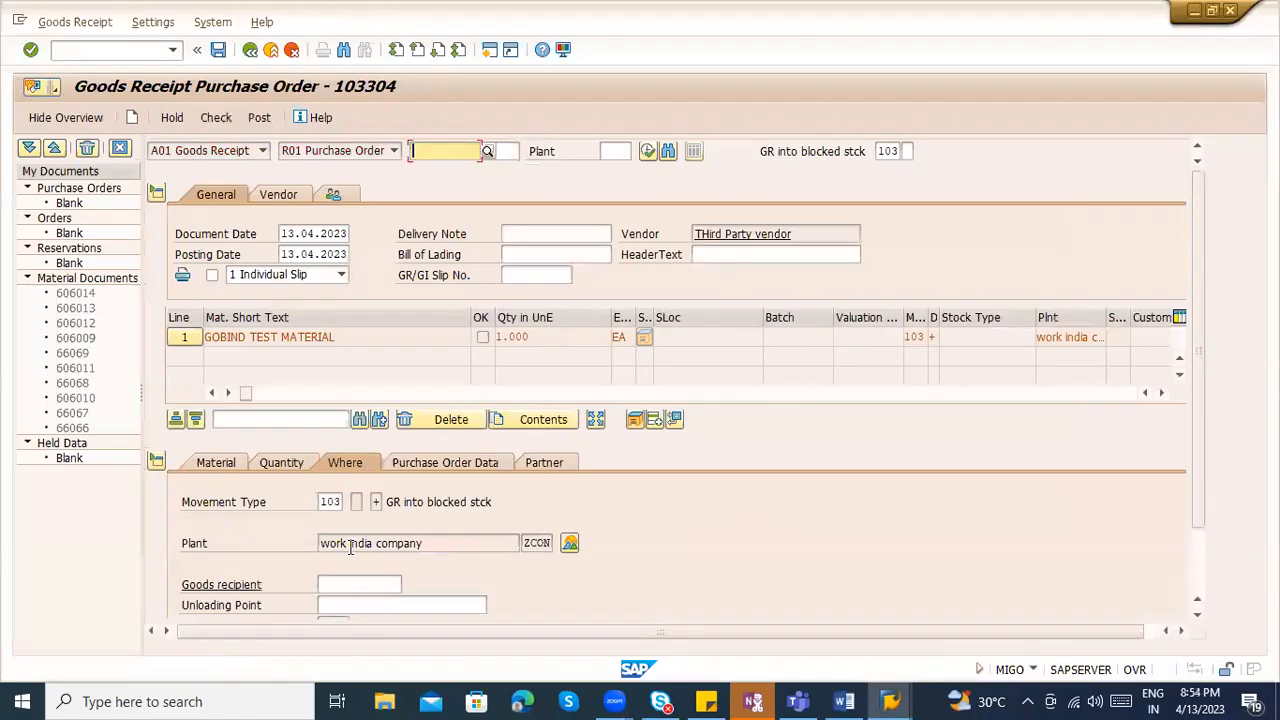
scroll(384, 562, down, 3)
scroll(298, 604, down, 1)
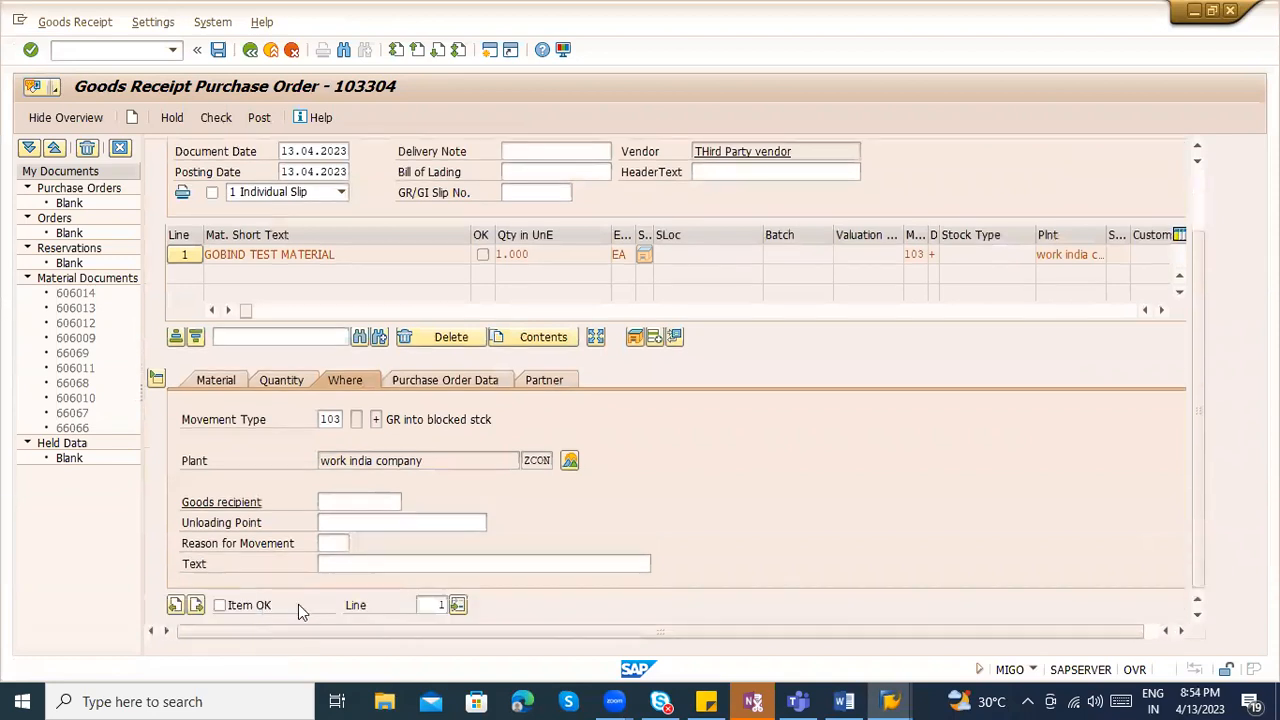
- Check the item's quantity, mark the item OK and post the 103 goods receipt
click(281, 380)
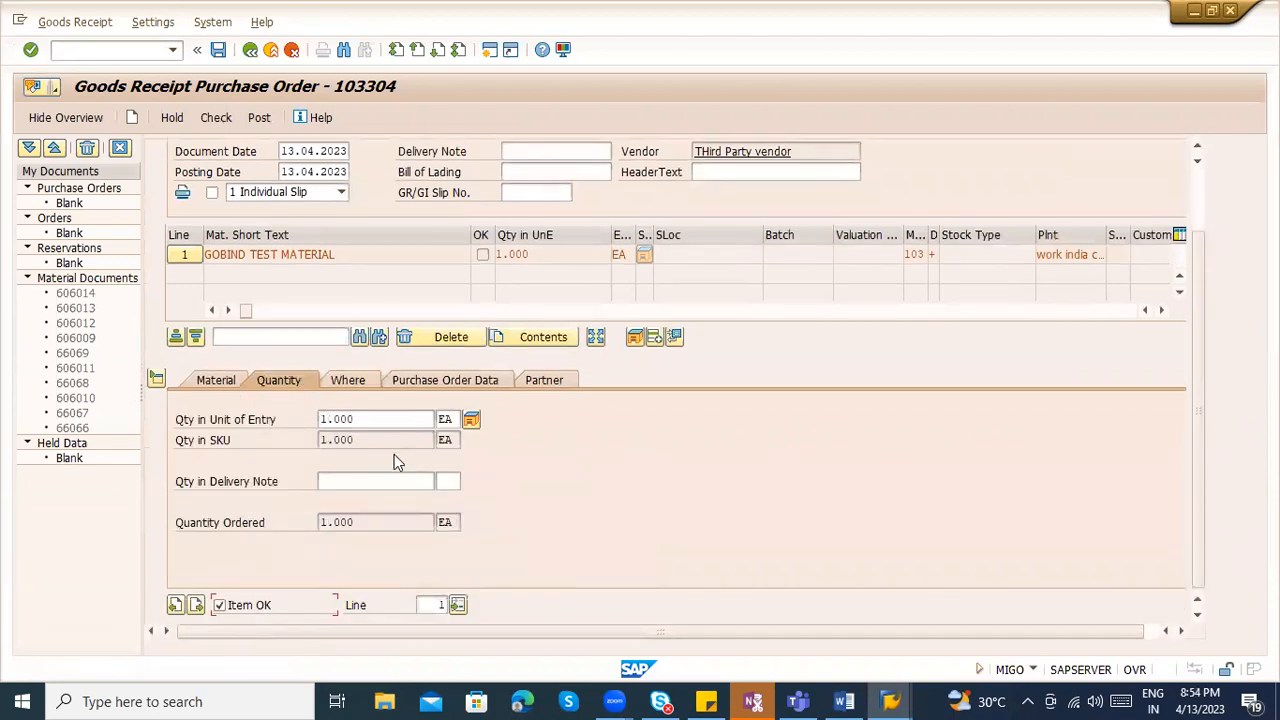
scroll(394, 454, up, 2)
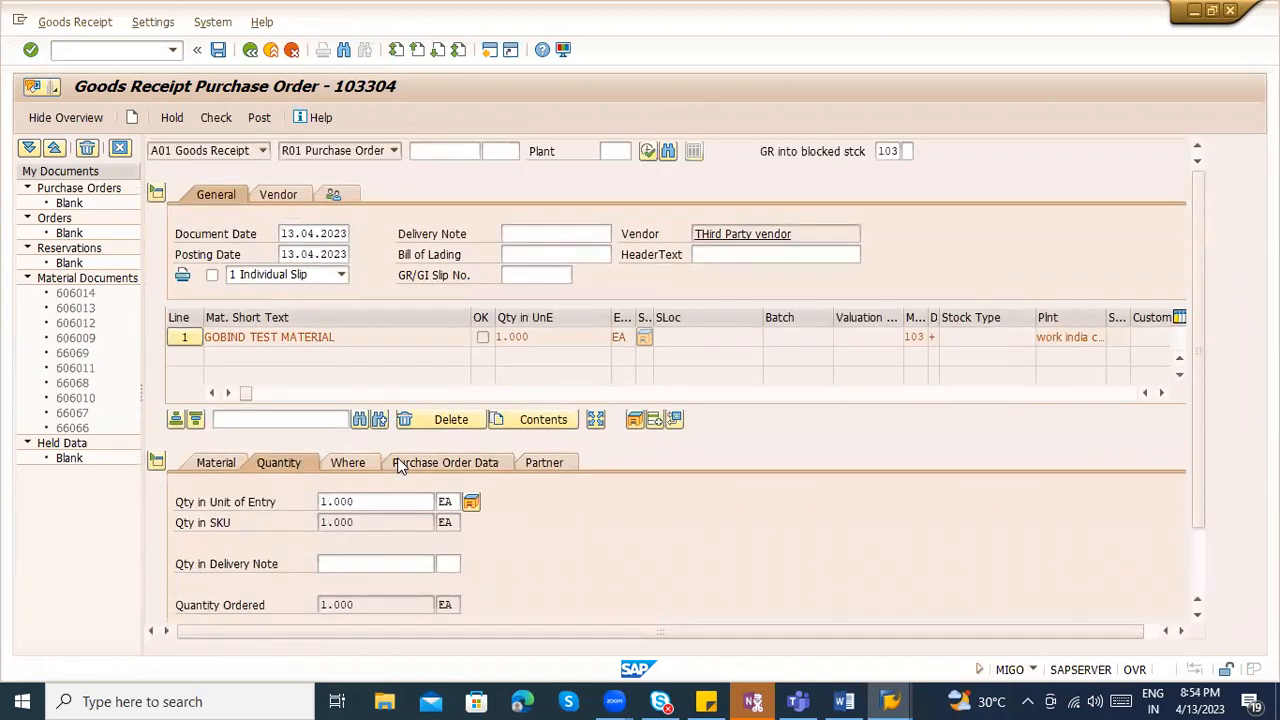
click(216, 118)
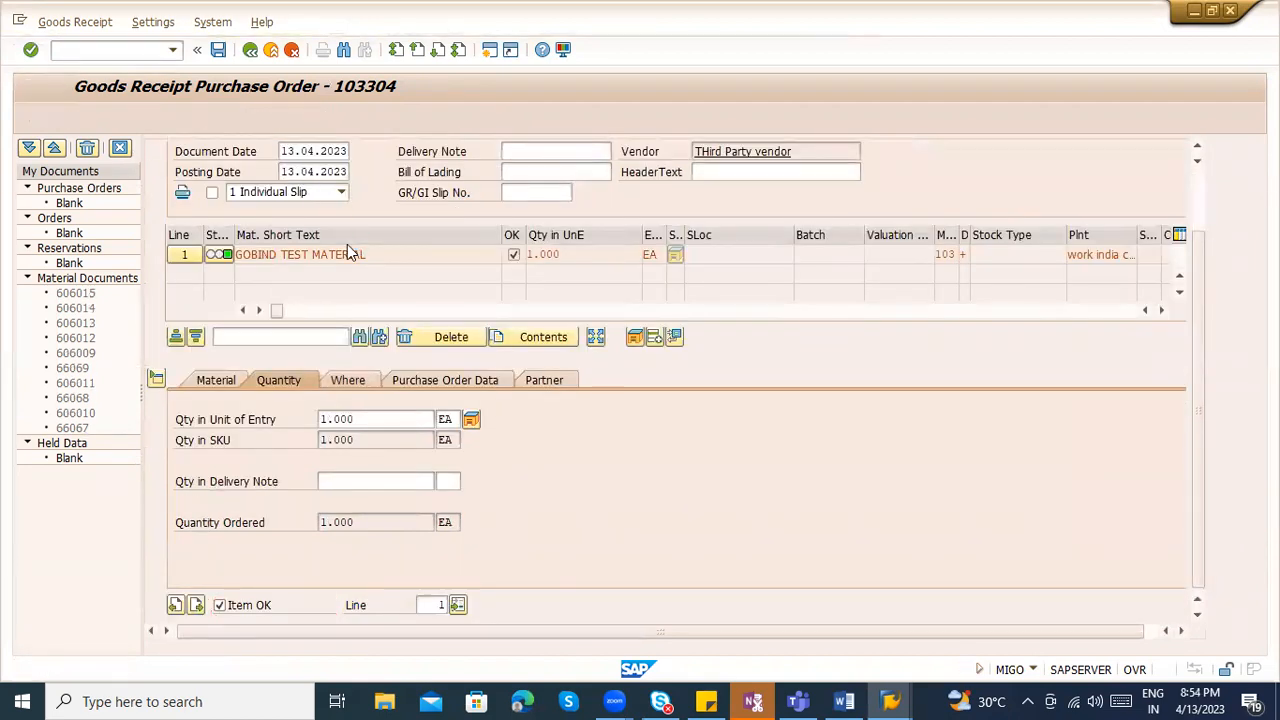
key(ctrl+s)
- Switch to the stock overview for GOBIND01, refresh it and examine the GR Blocked Stock column
key(alt+Tab)
key(alt+Tab)
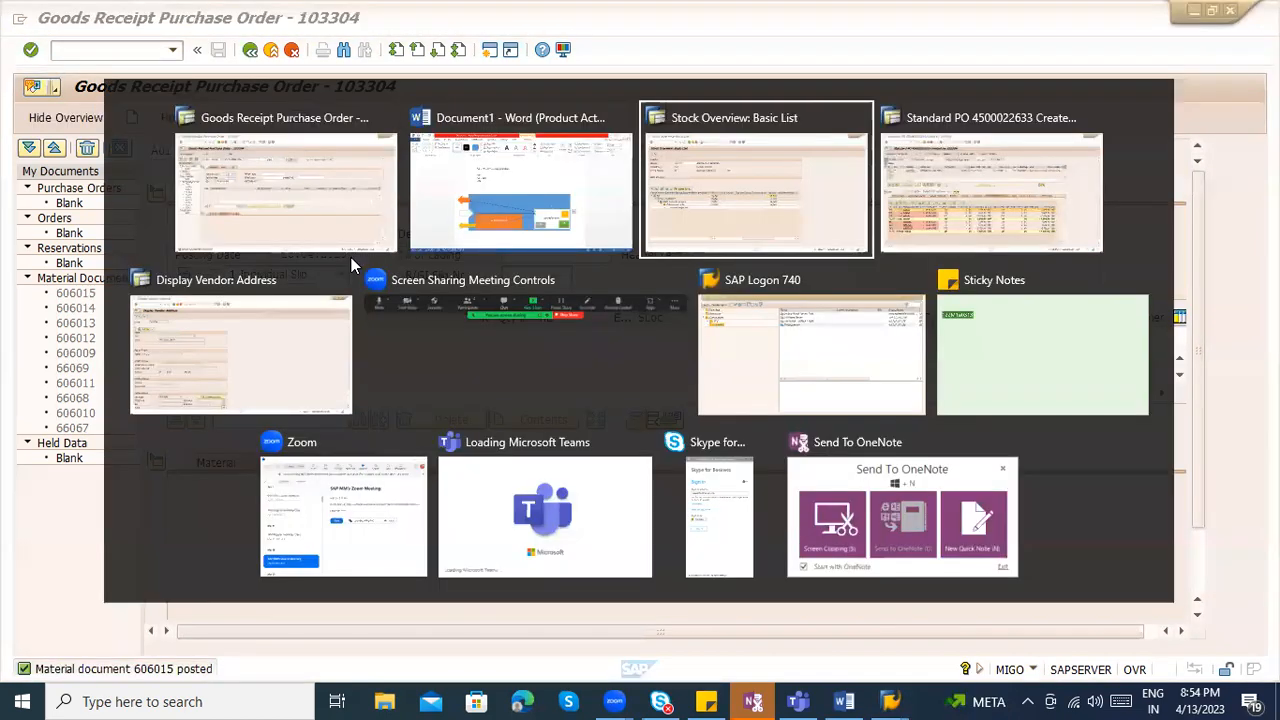
click(54, 117)
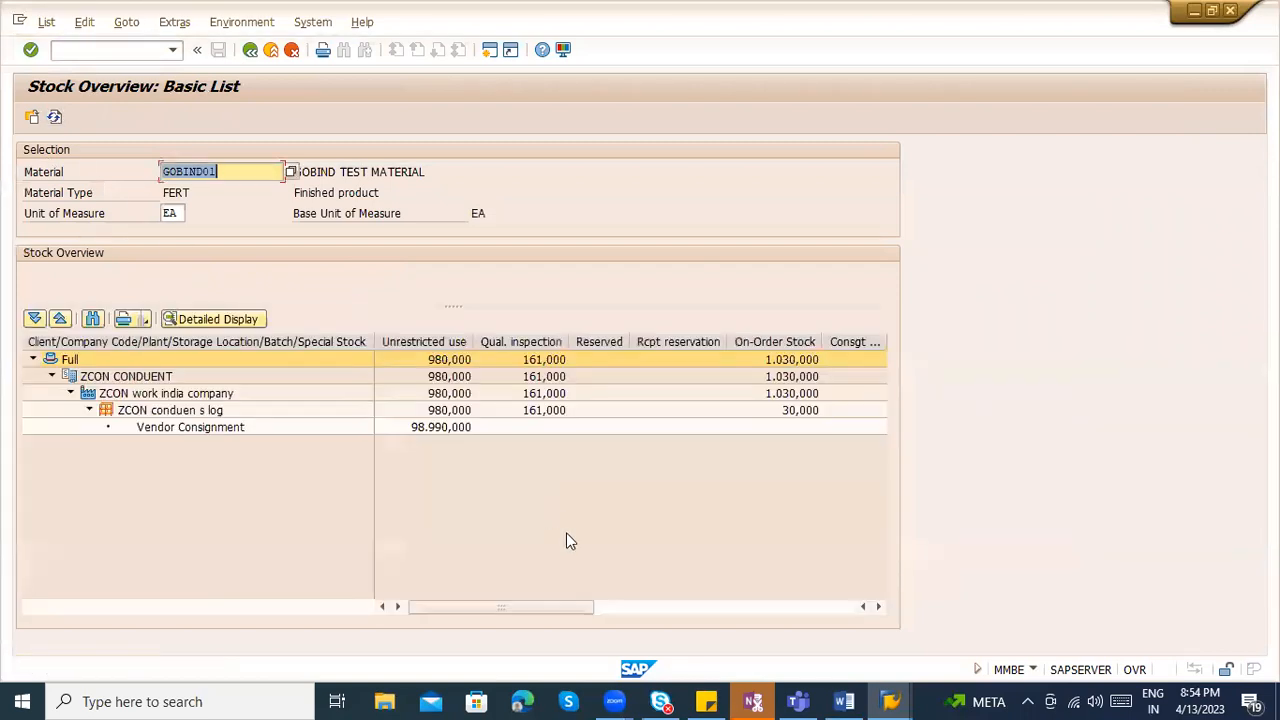
drag(511, 606, 690, 608)
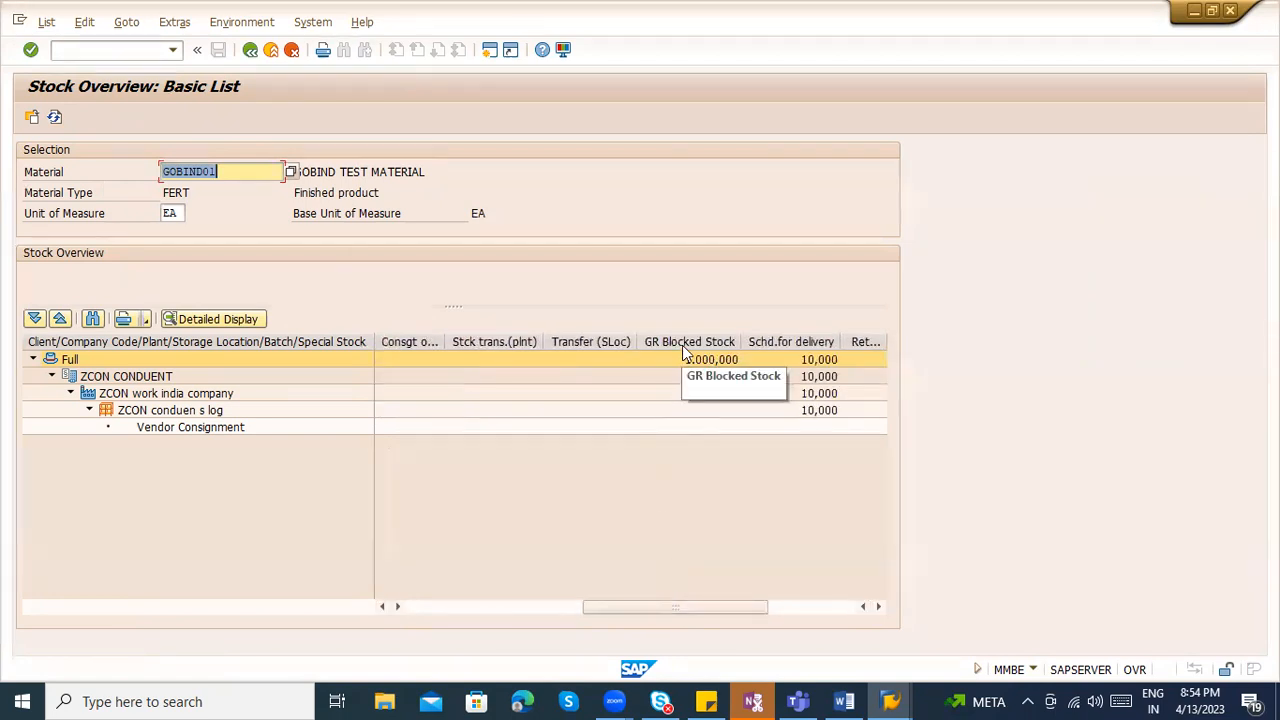
click(685, 350)
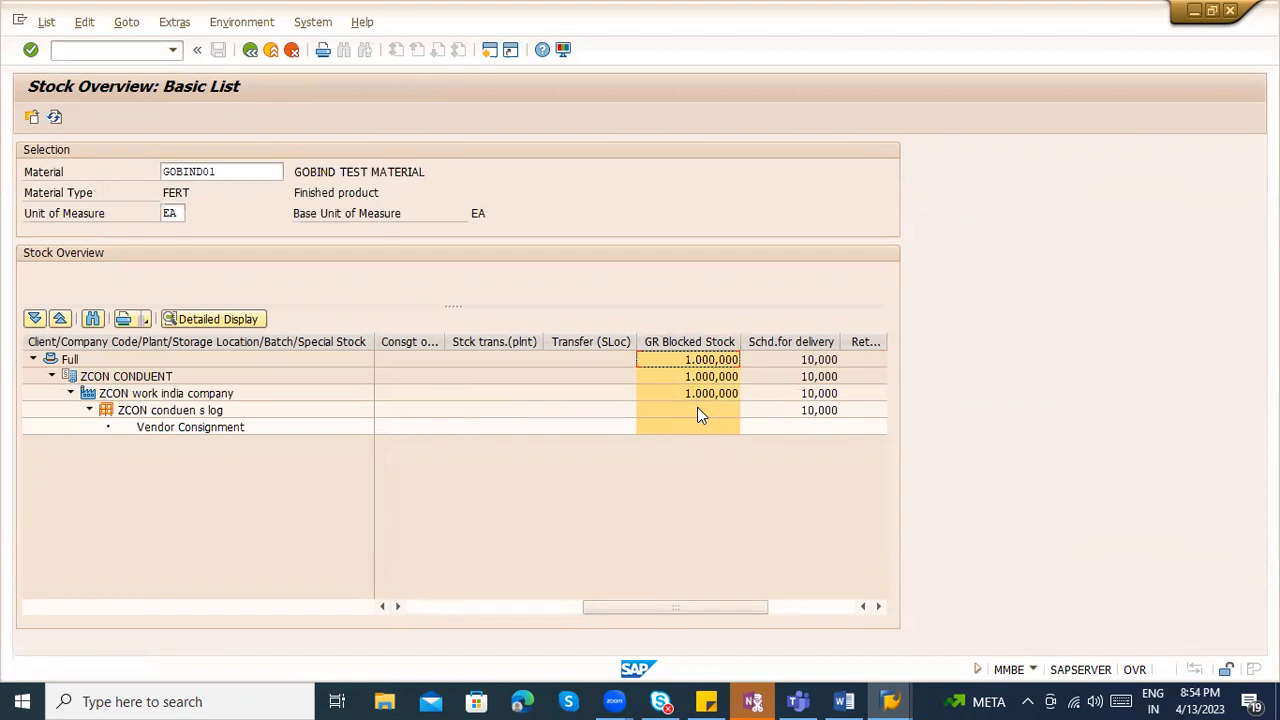
- Return to MIGO, display the posted 103 material document and look for its FI documents
key(F3)
click(238, 150)
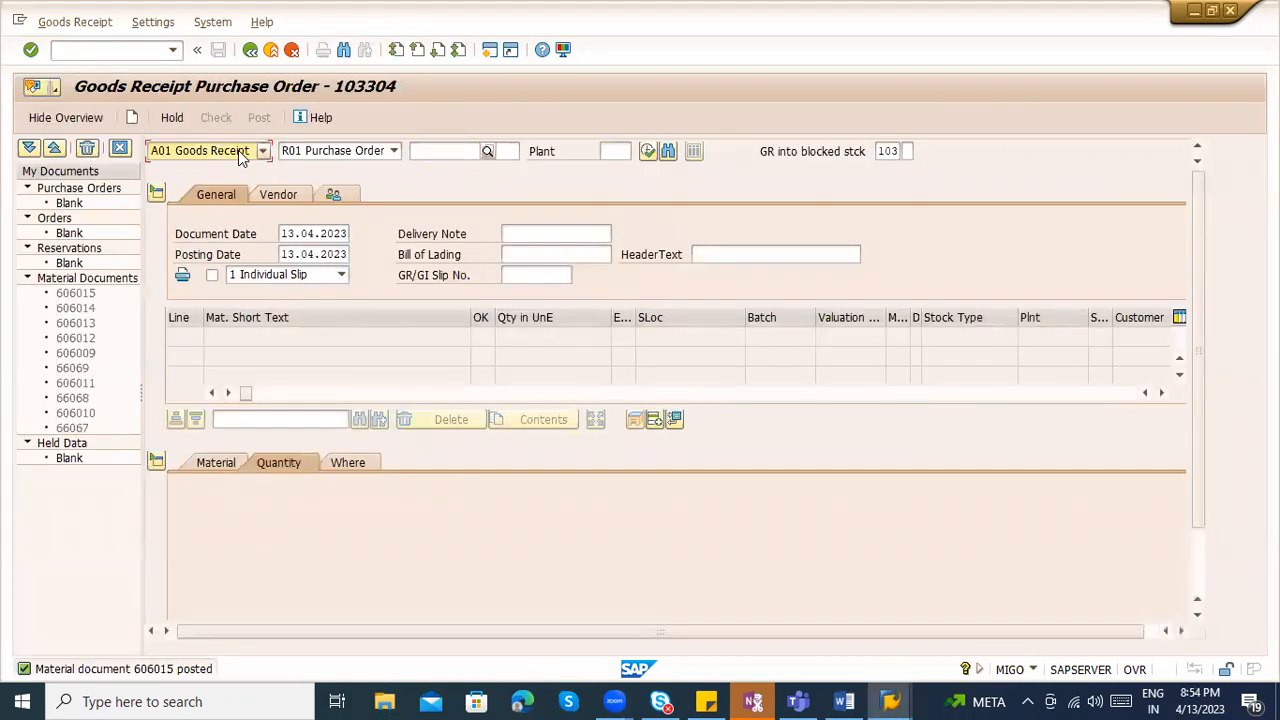
click(199, 213)
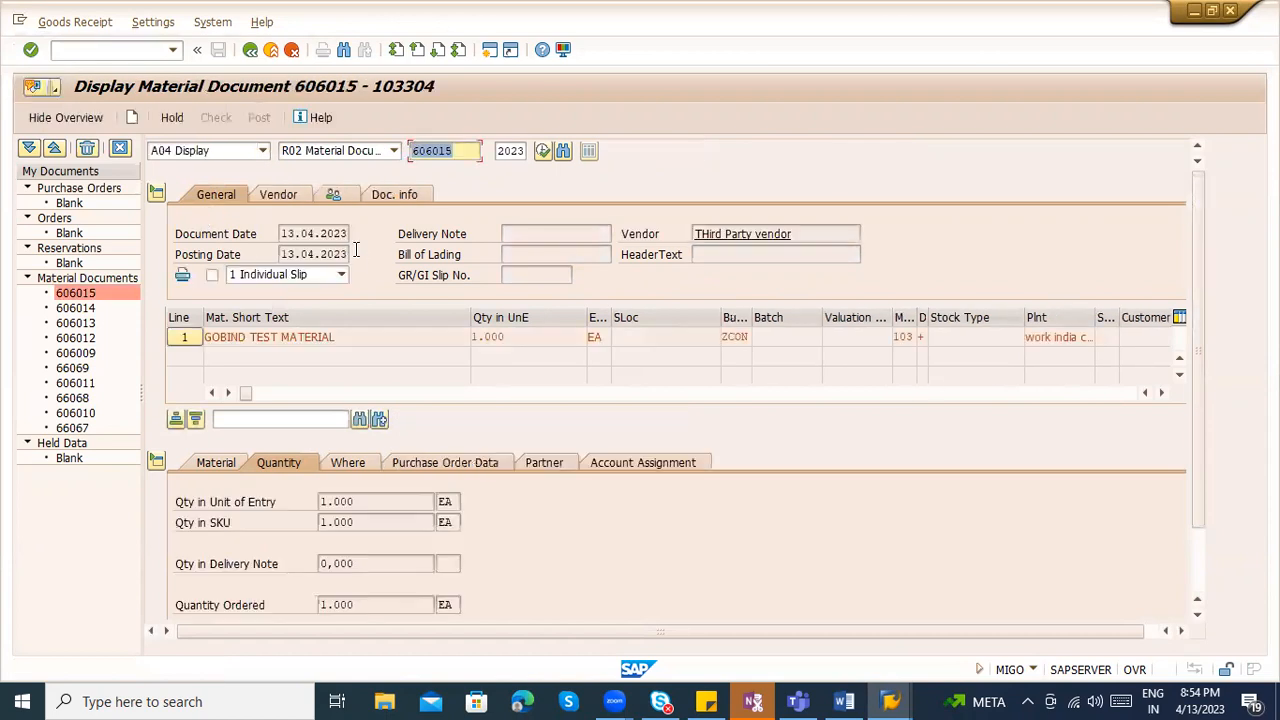
click(386, 197)
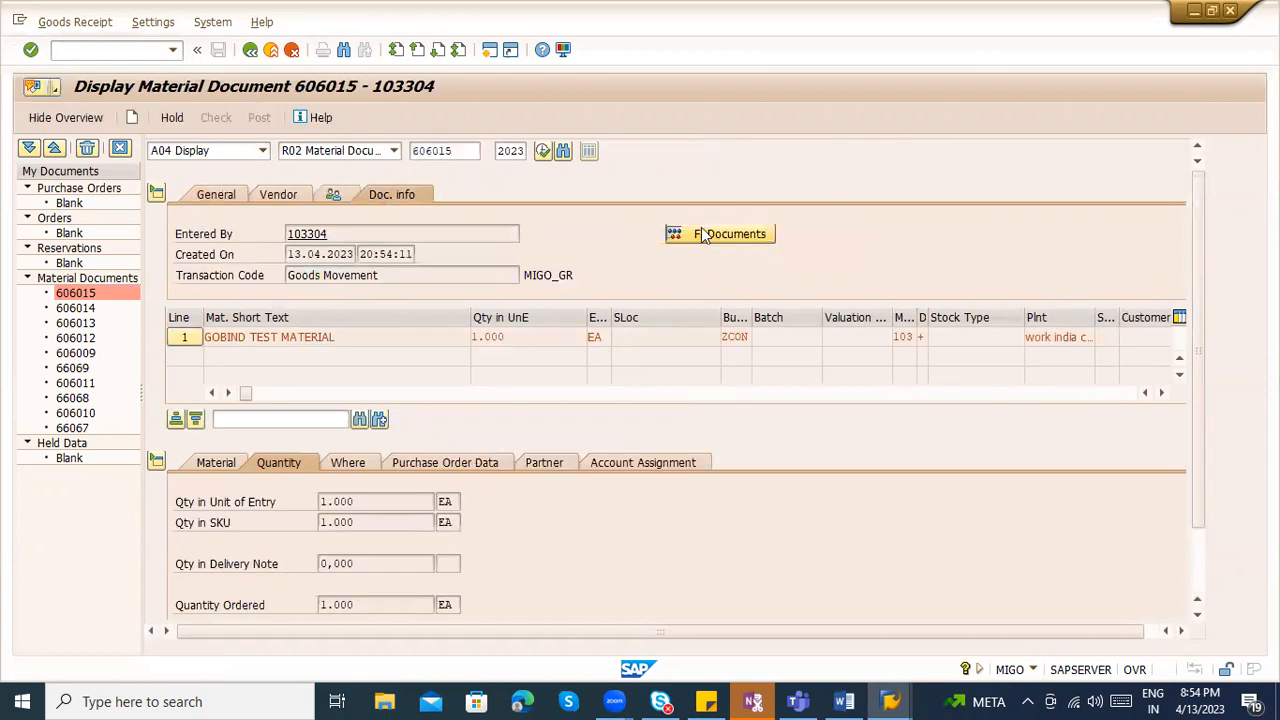
click(703, 234)
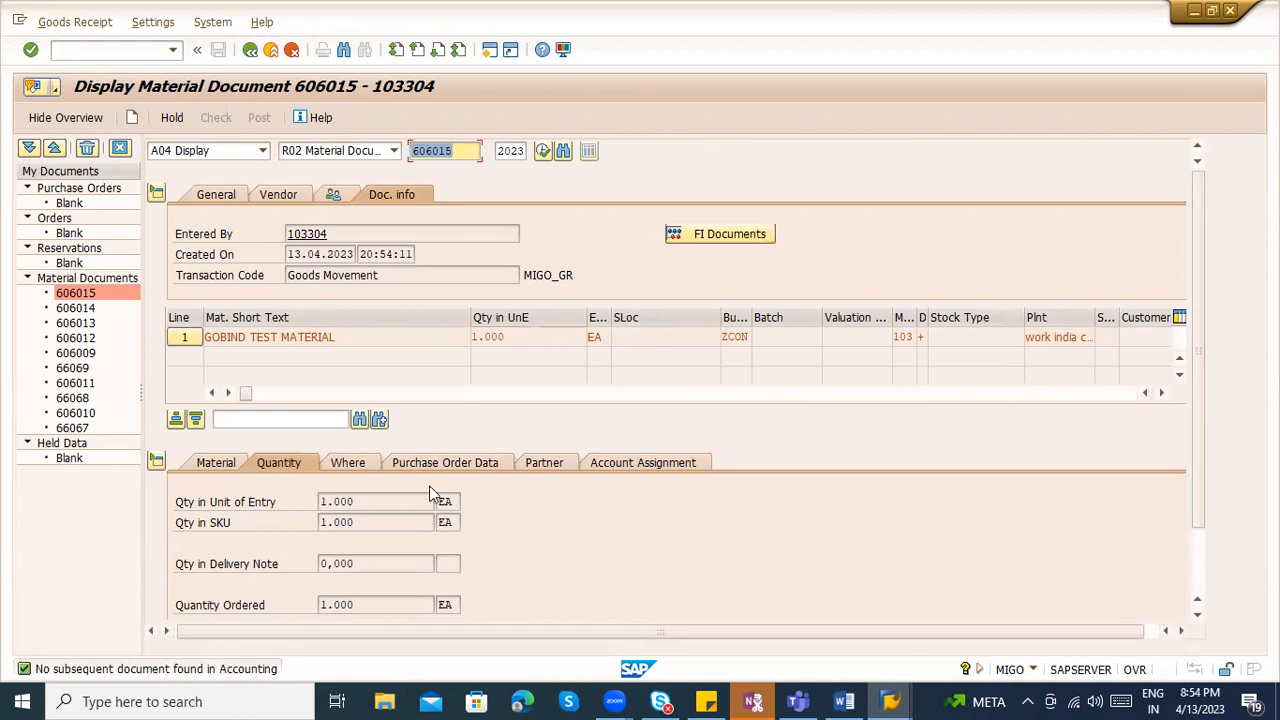
- Try to load the 103 material document with the Place in Storage action
click(210, 150)
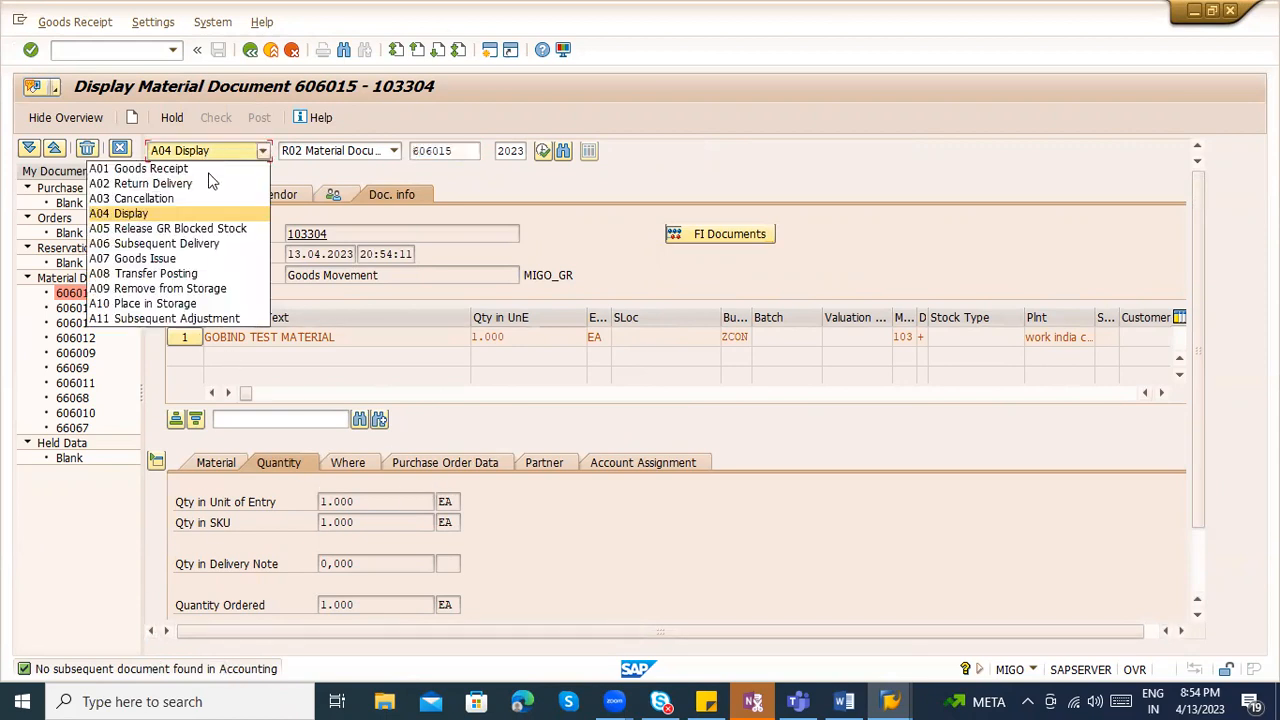
click(216, 303)
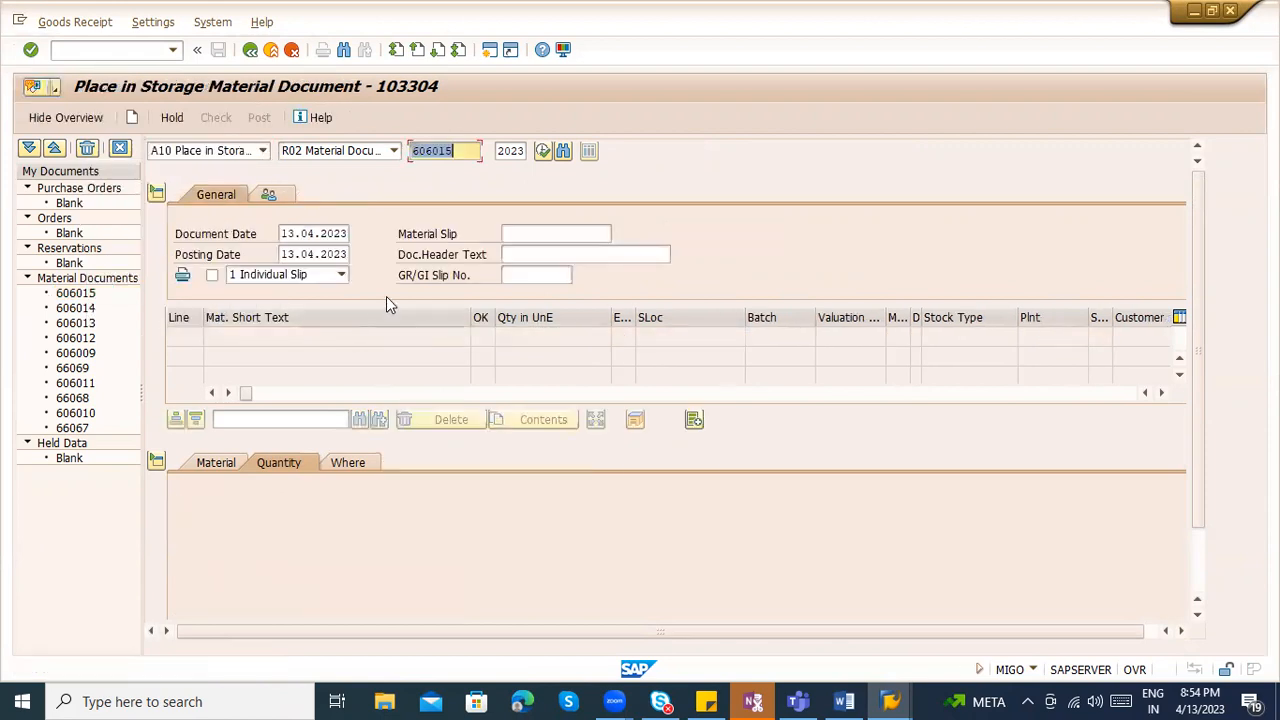
key(Return)
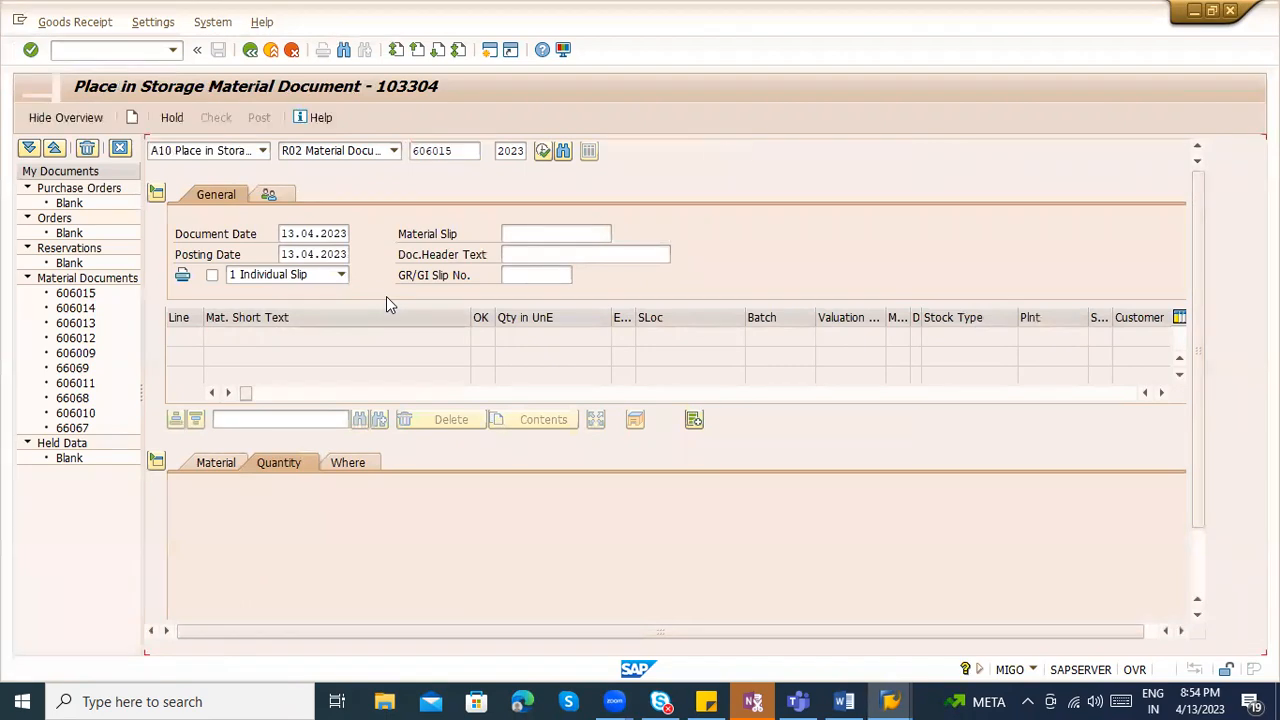
- Try to load the 103 material document with the Remove from Storage action, using Material Document as the reference
click(223, 152)
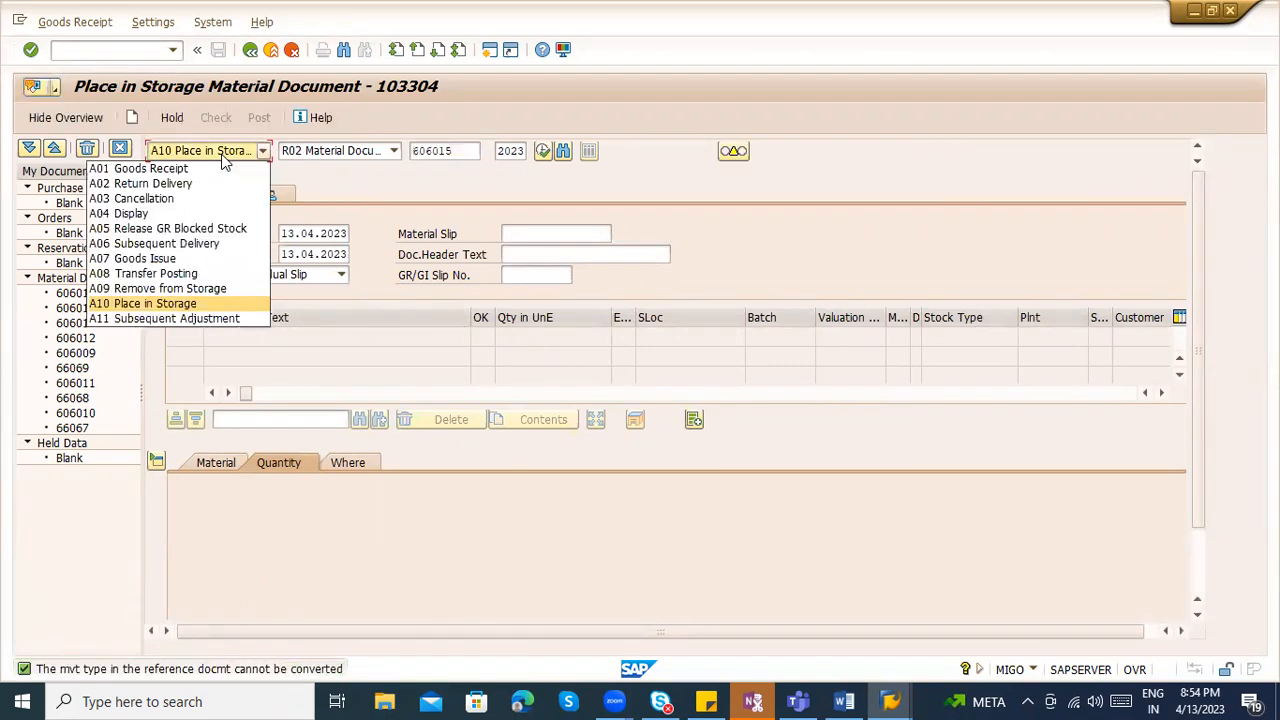
click(170, 288)
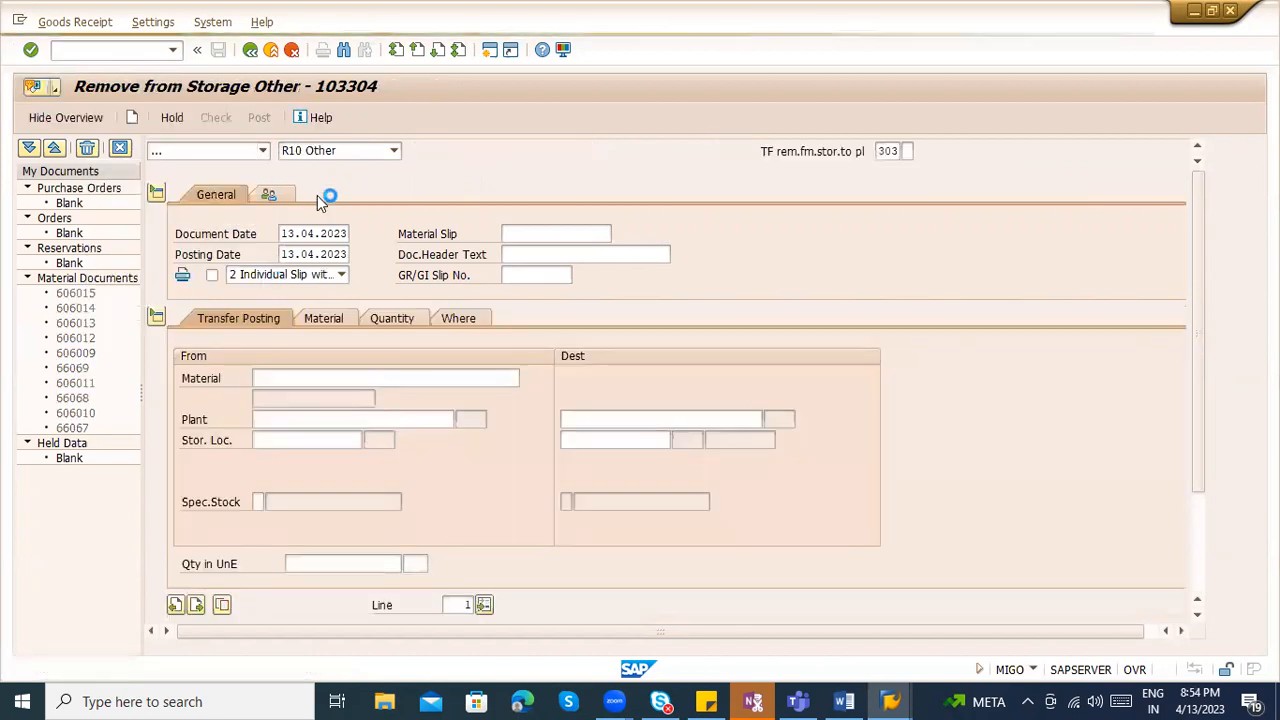
click(347, 152)
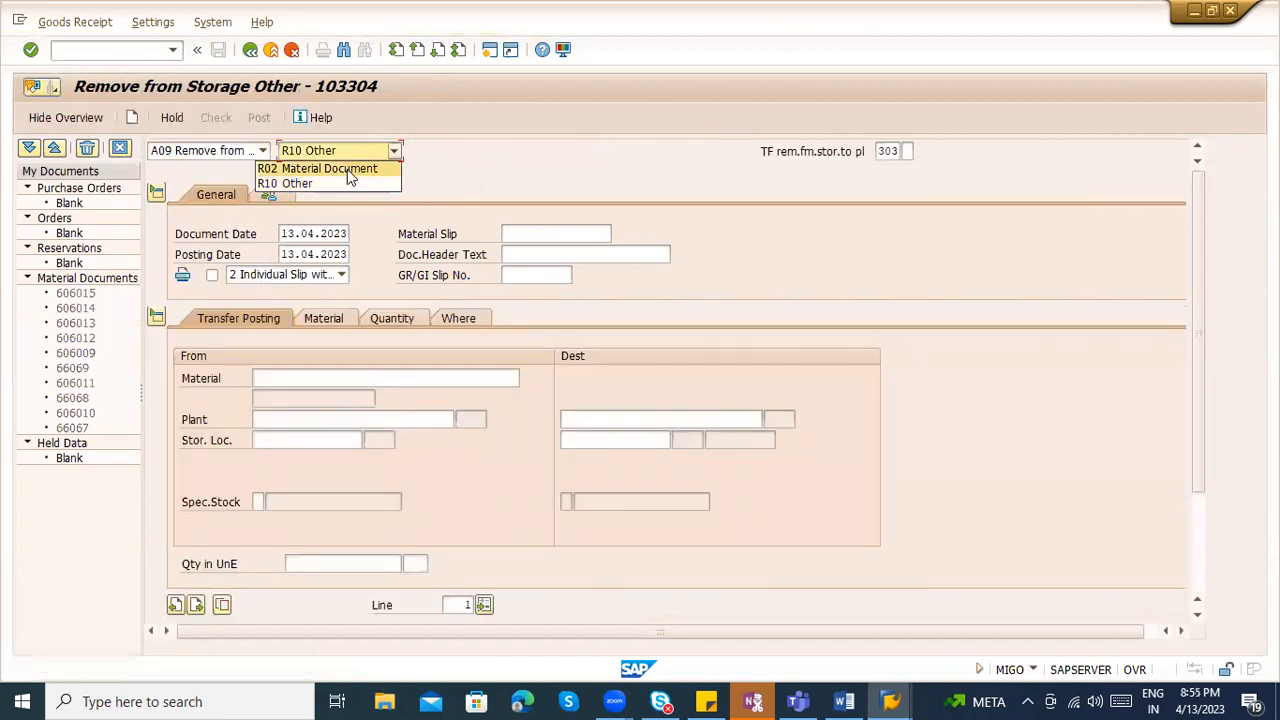
click(347, 169)
key(Return)
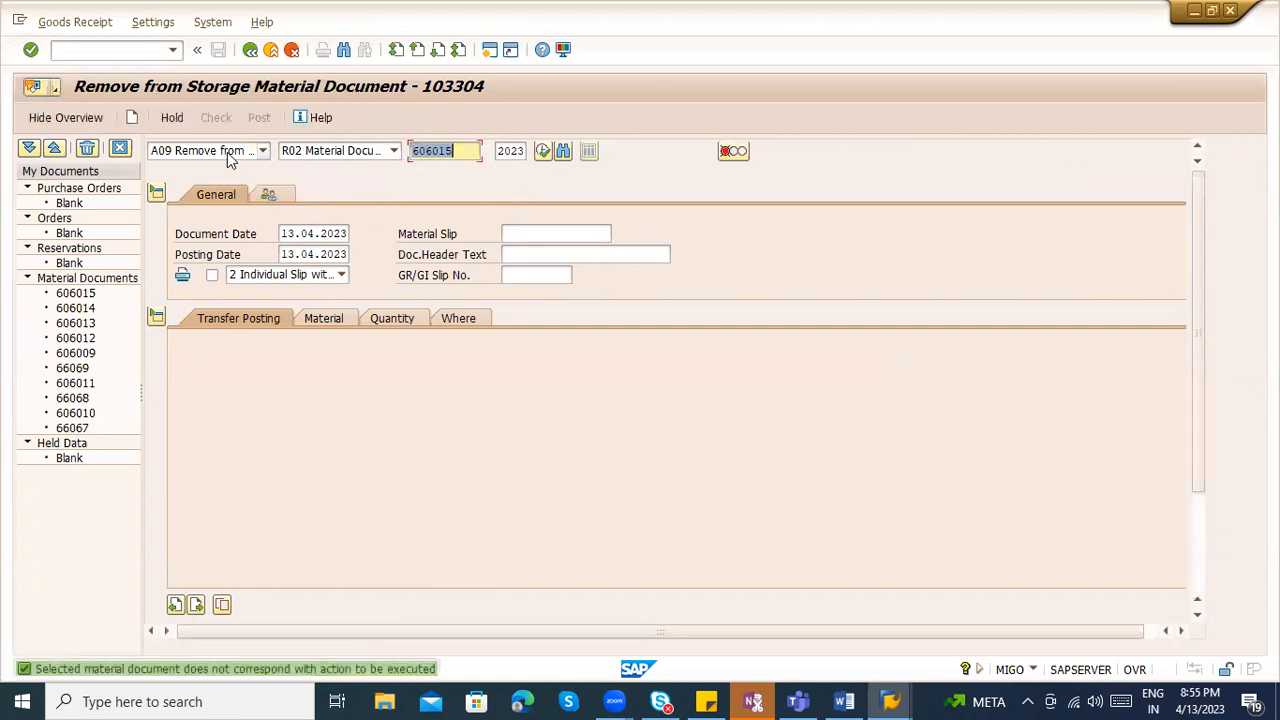
- Load the 103 material document with the Release GR Blocked Stock action and check the movement type in the item's Where details
click(234, 152)
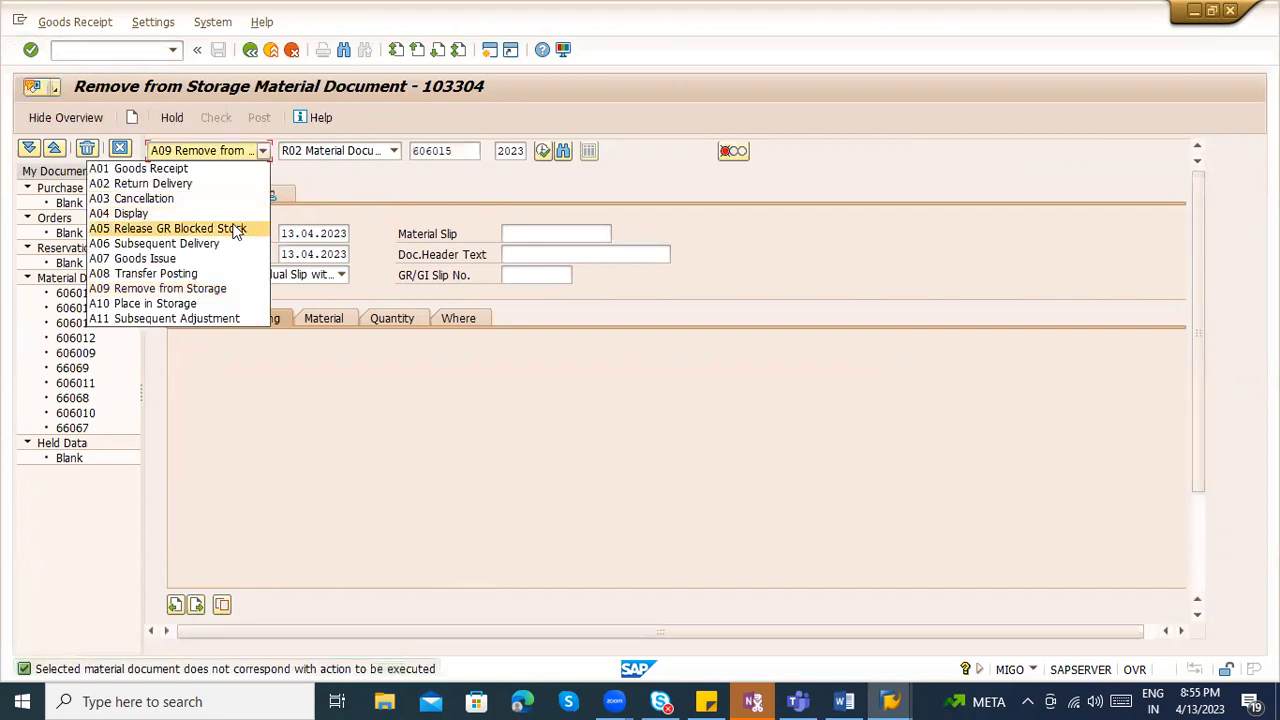
click(237, 229)
click(238, 153)
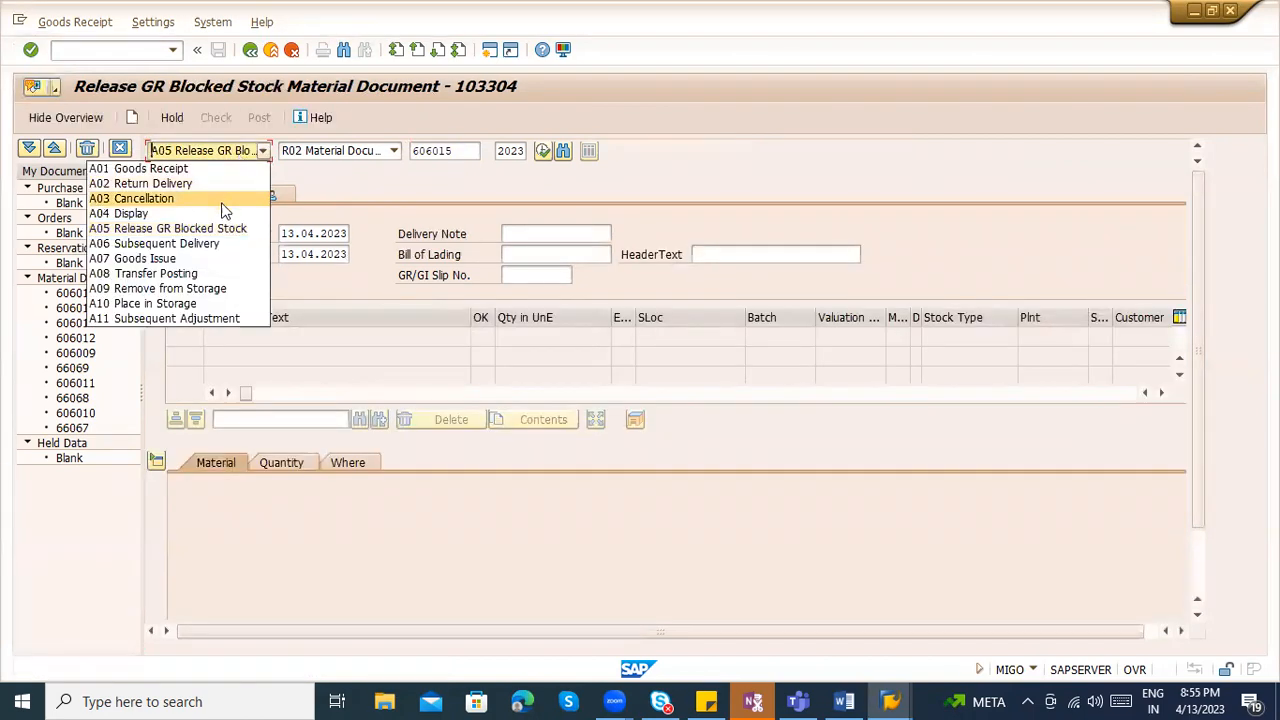
click(388, 208)
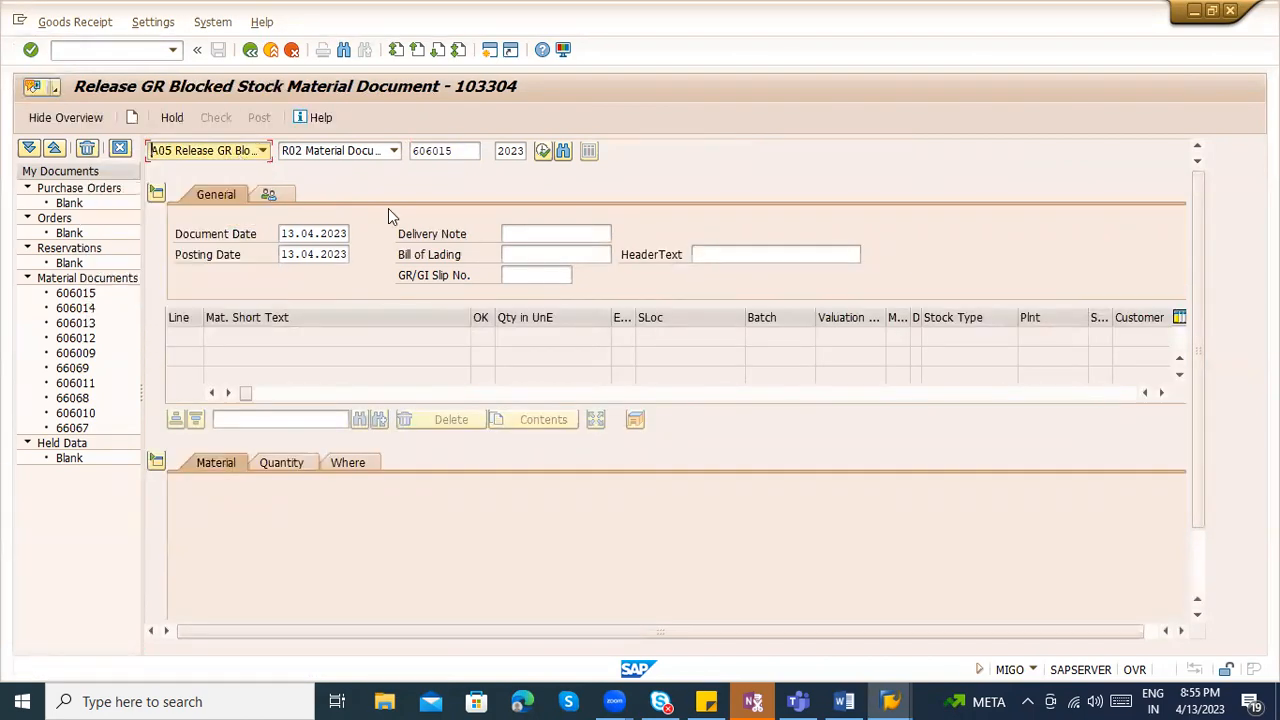
click(330, 463)
double_click(327, 502)
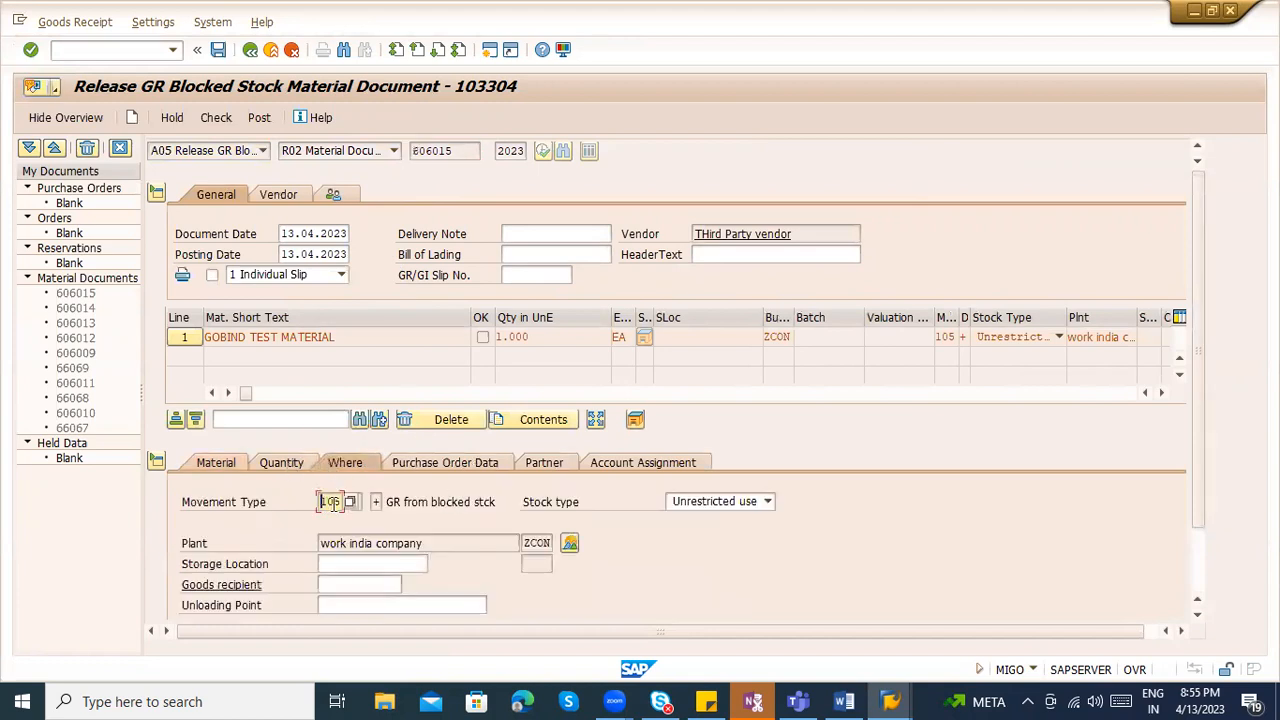
- Set the item's storage location to ZCON
click(343, 562)
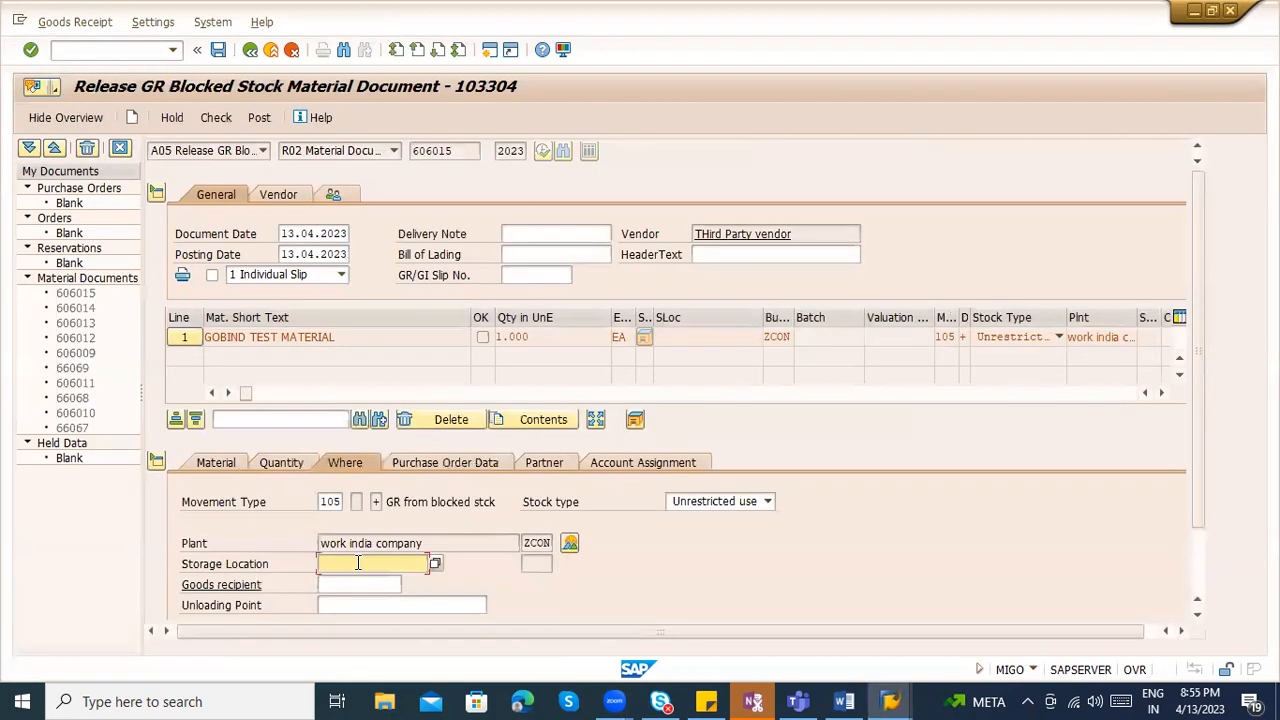
text(500)
key(Return)
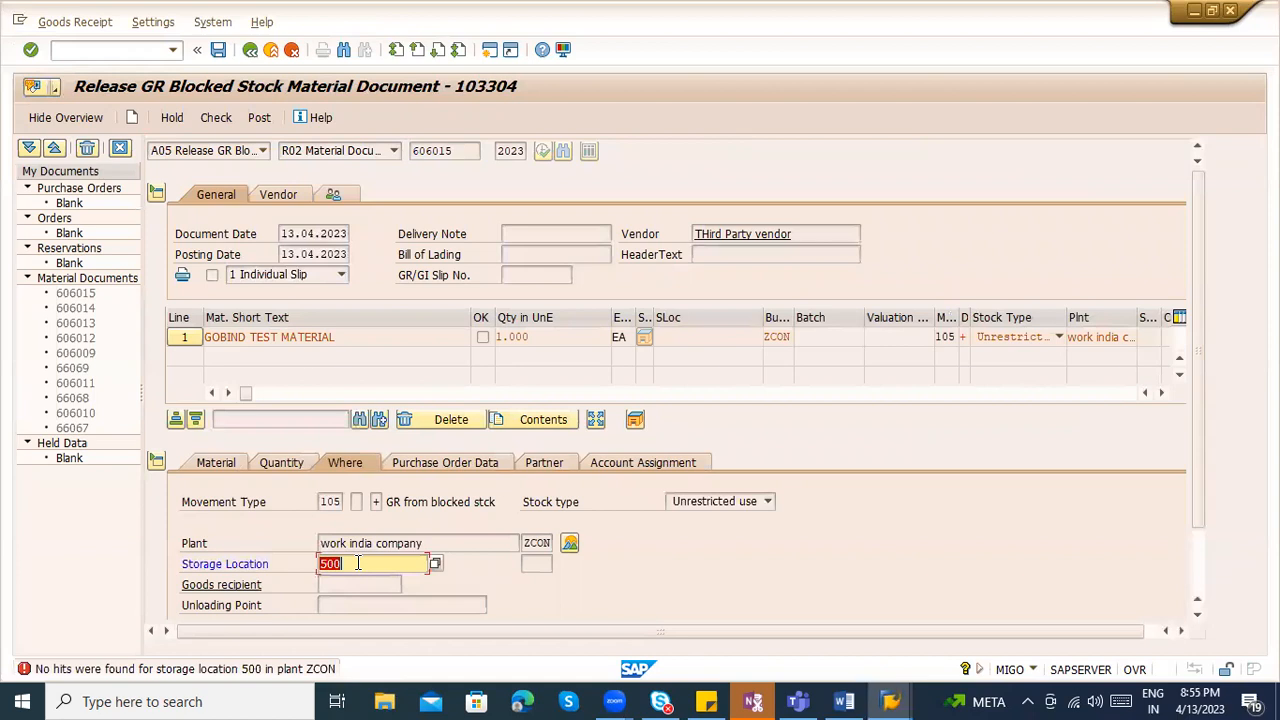
text(zcon)
key(Return)
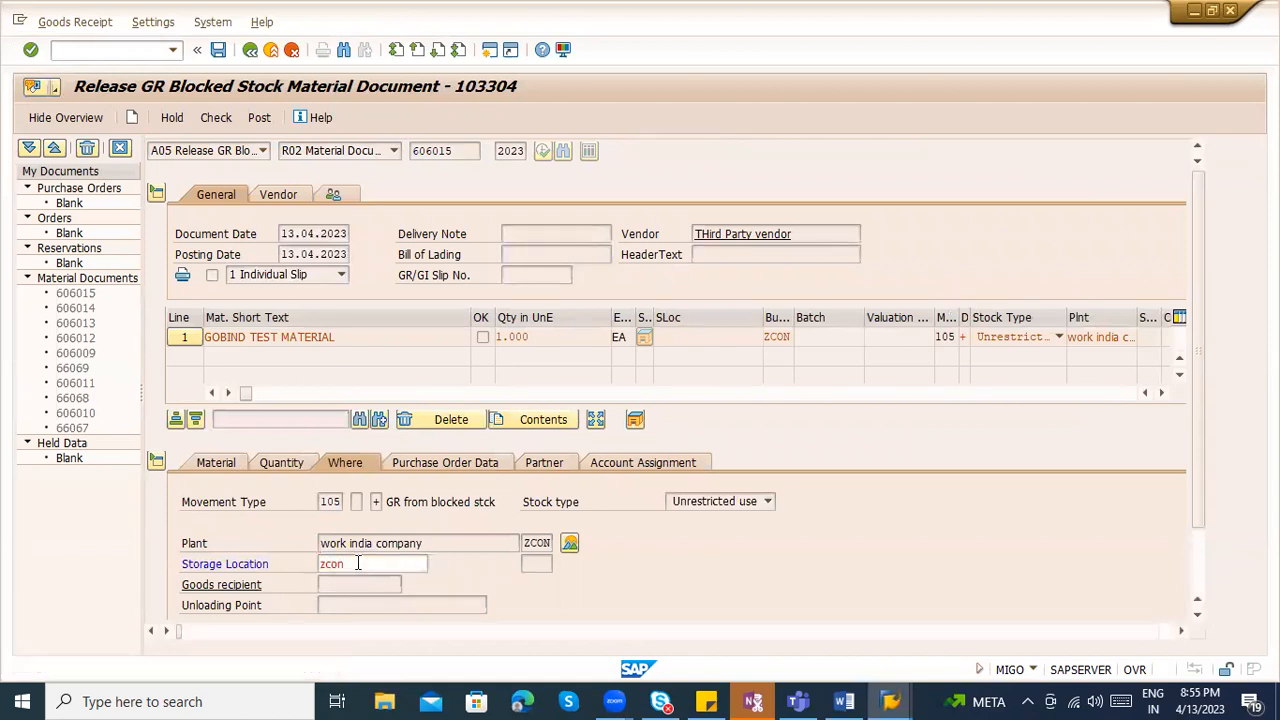
- Set the item's quantity in unit of entry to 500 EA and mark the item OK
click(300, 469)
drag(390, 503, 298, 497)
text(500)
key(Return)
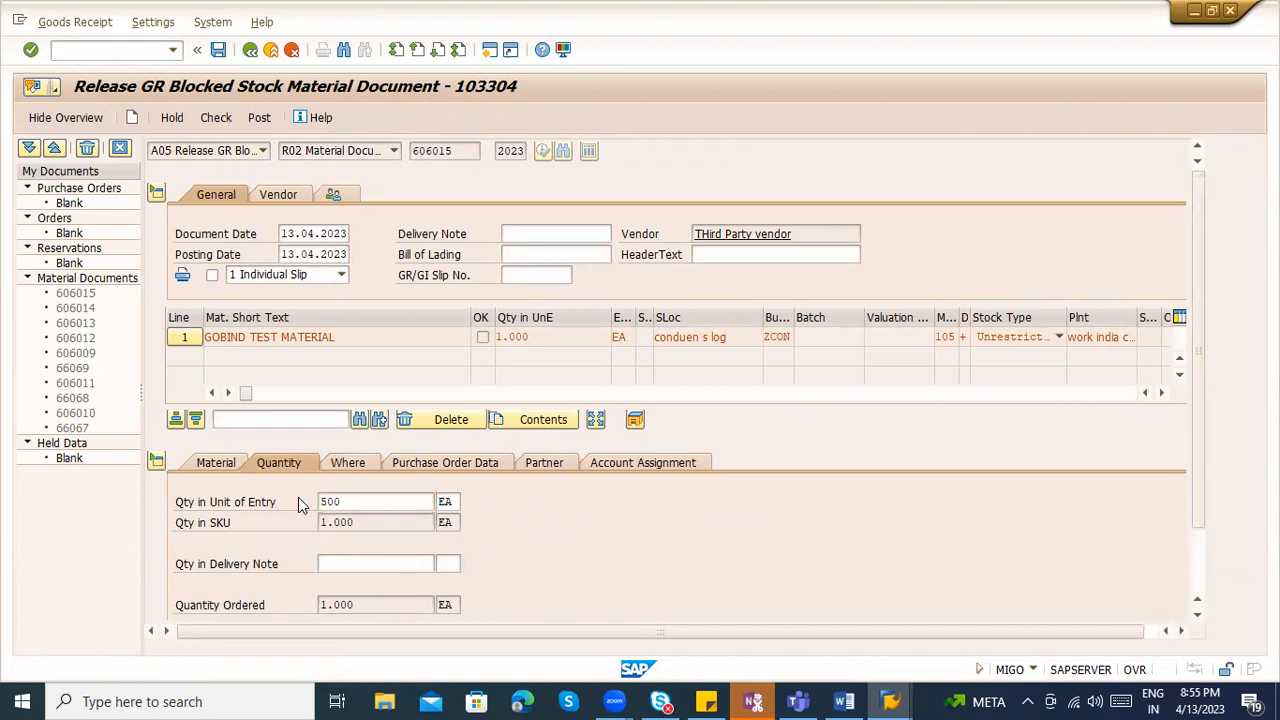
scroll(270, 605, up, 2)
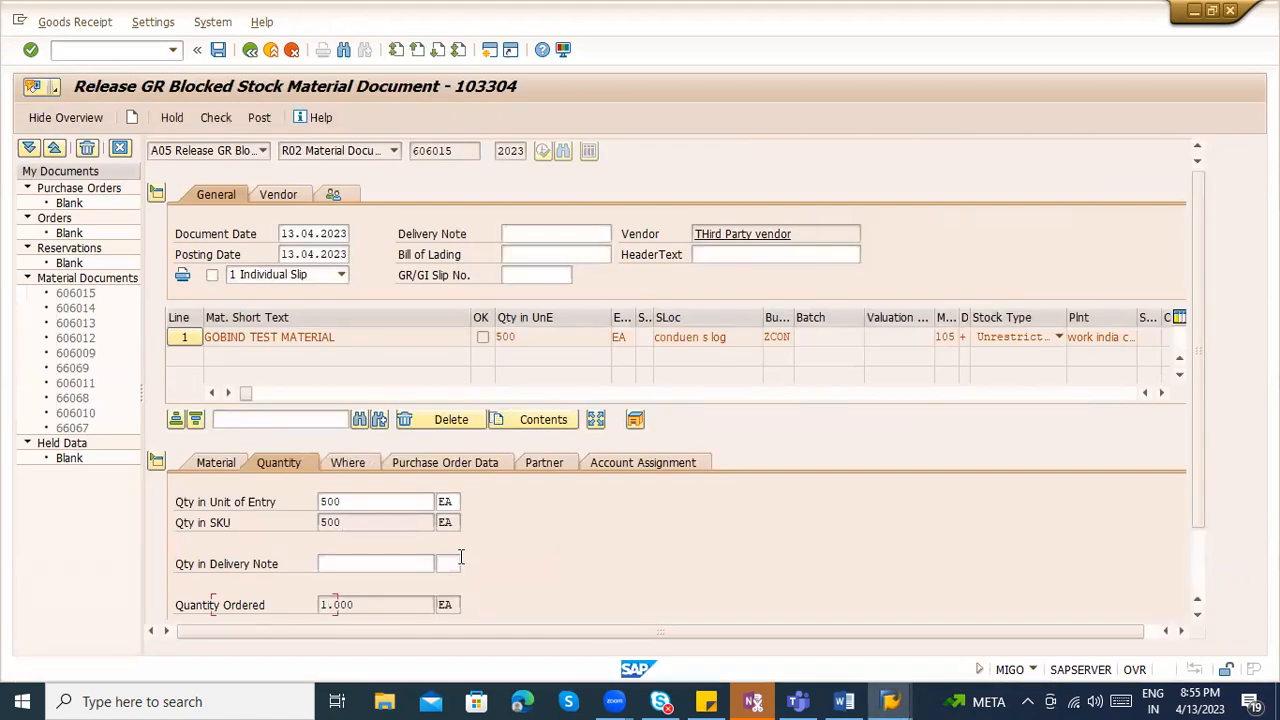
scroll(445, 600, down, 2)
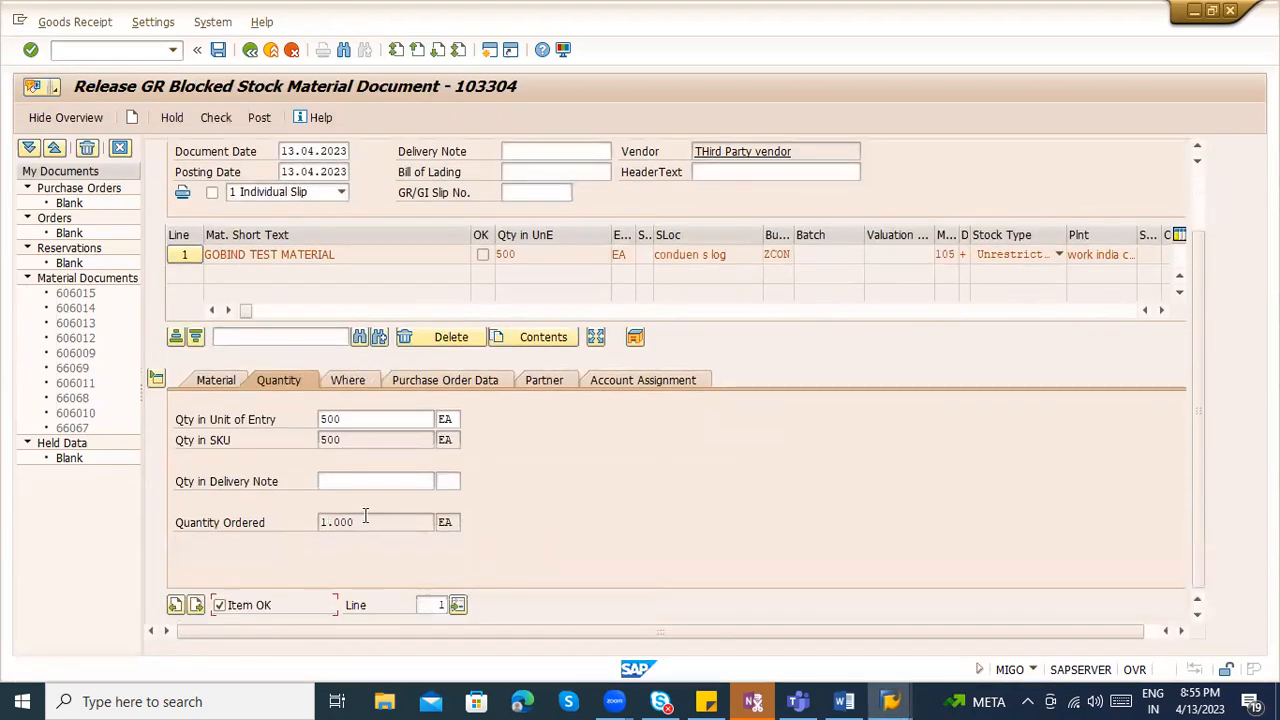
- Review the item's storage location in the Where details and post the 105 release from blocked stock
click(358, 379)
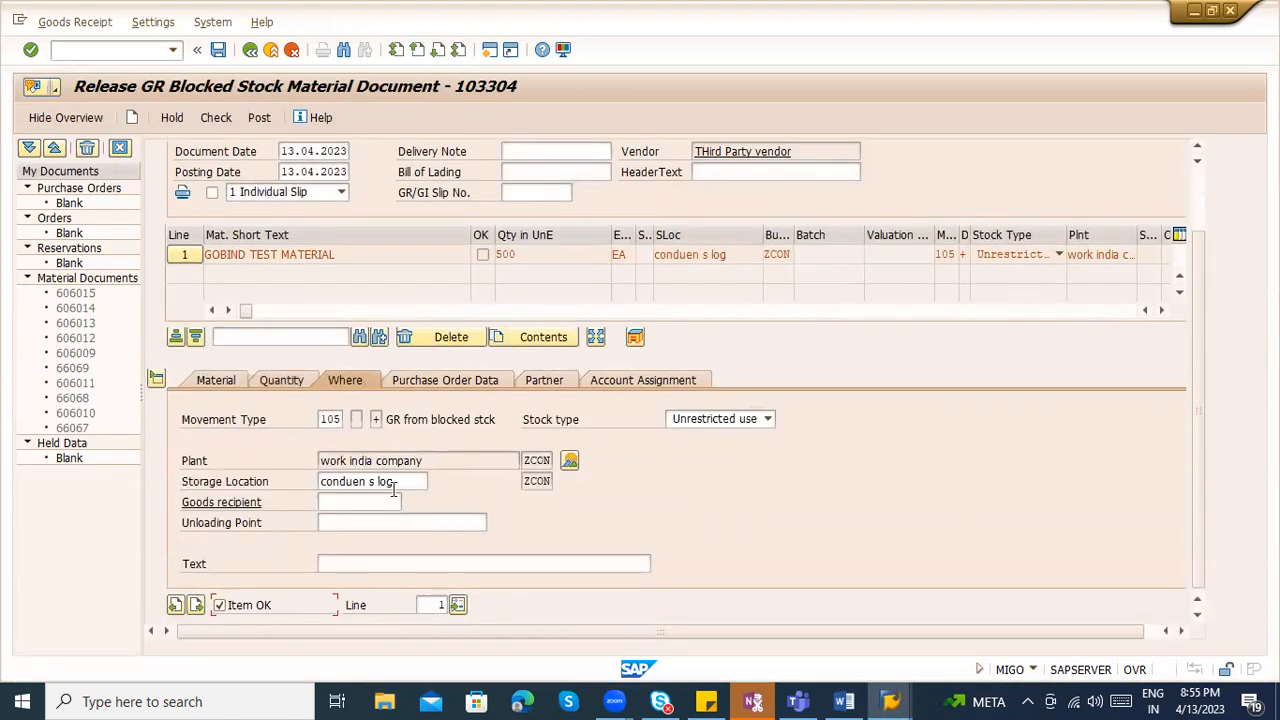
drag(393, 488, 300, 493)
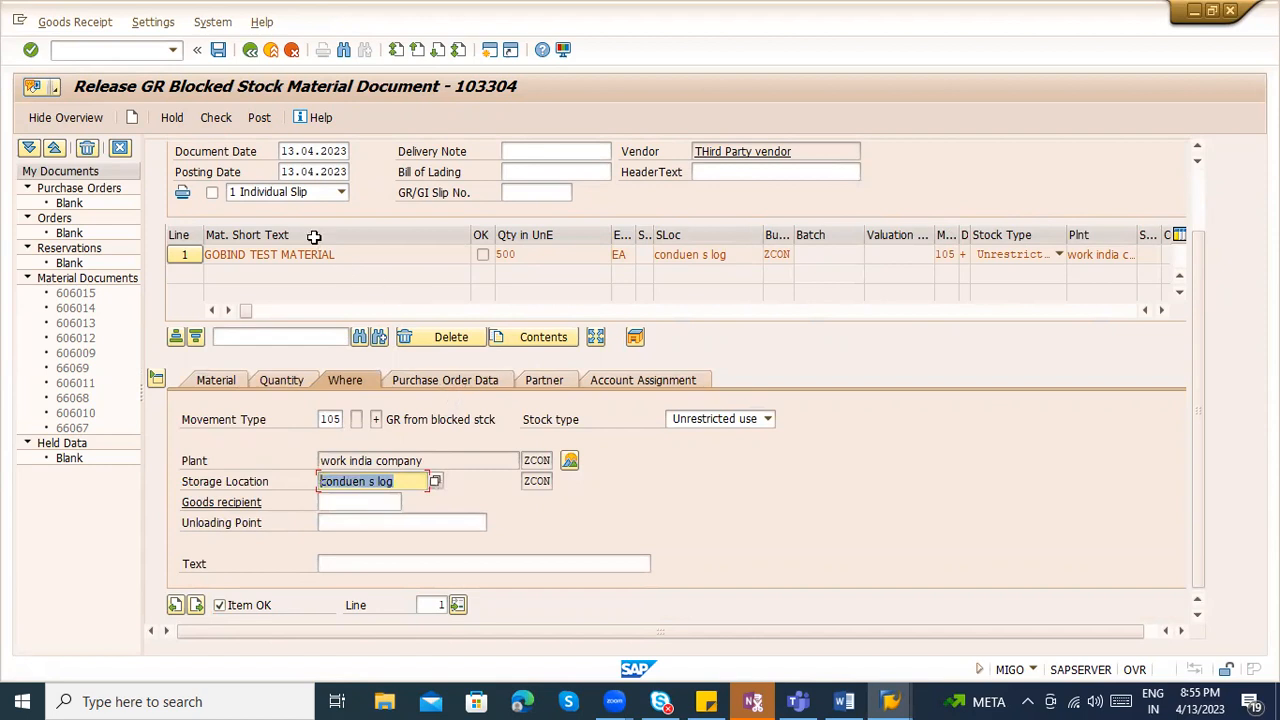
click(232, 118)
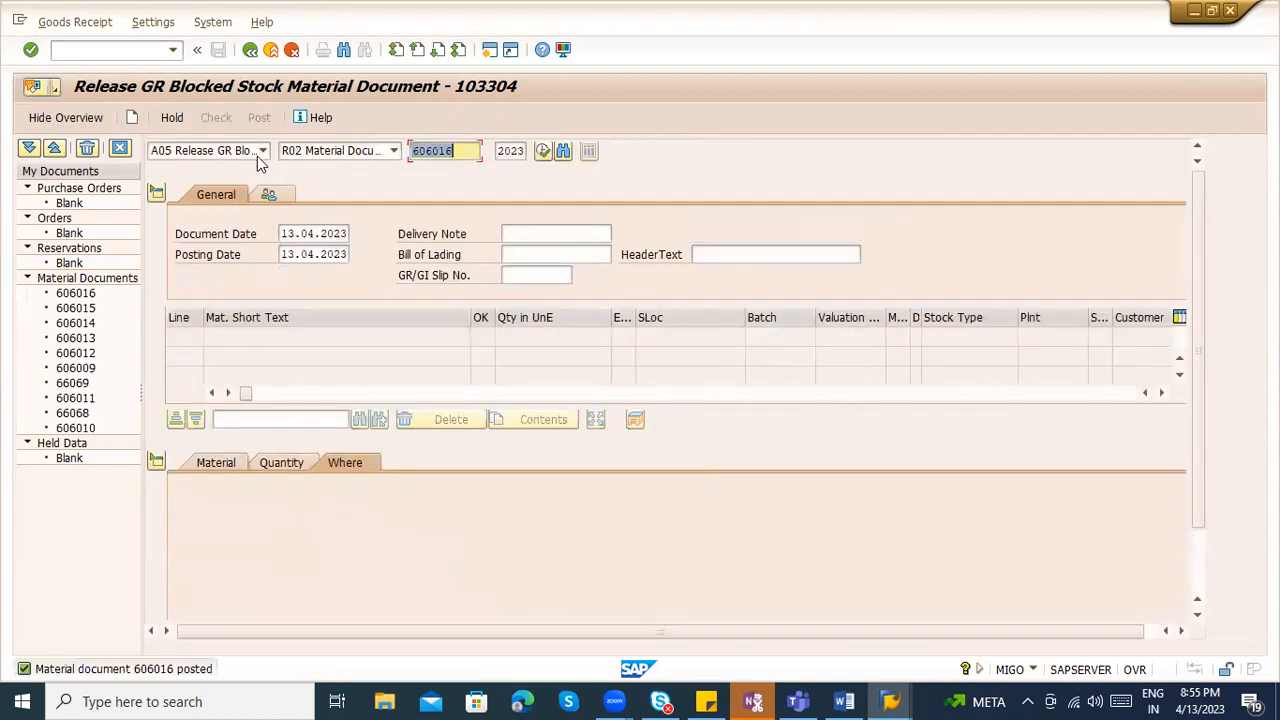
- Display the posted 105 material document, open its accounting document and examine the Goods Rcvd/Invoice line
click(259, 152)
click(238, 210)
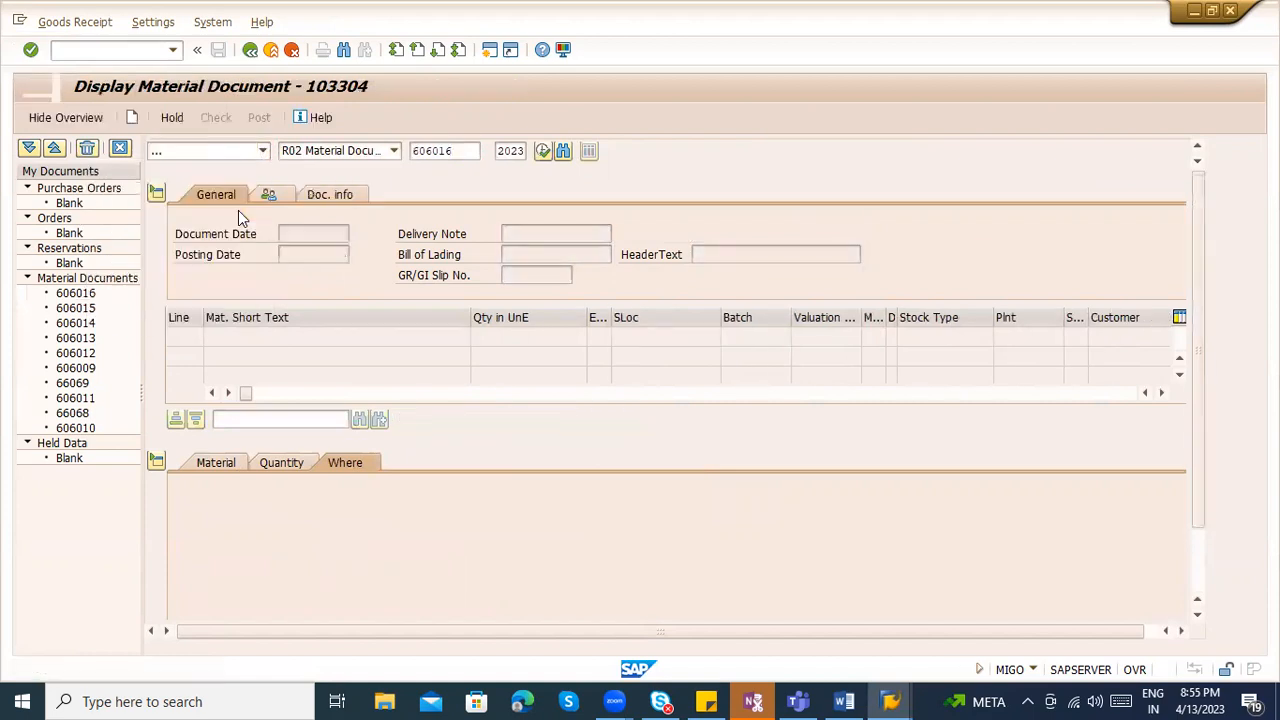
click(392, 196)
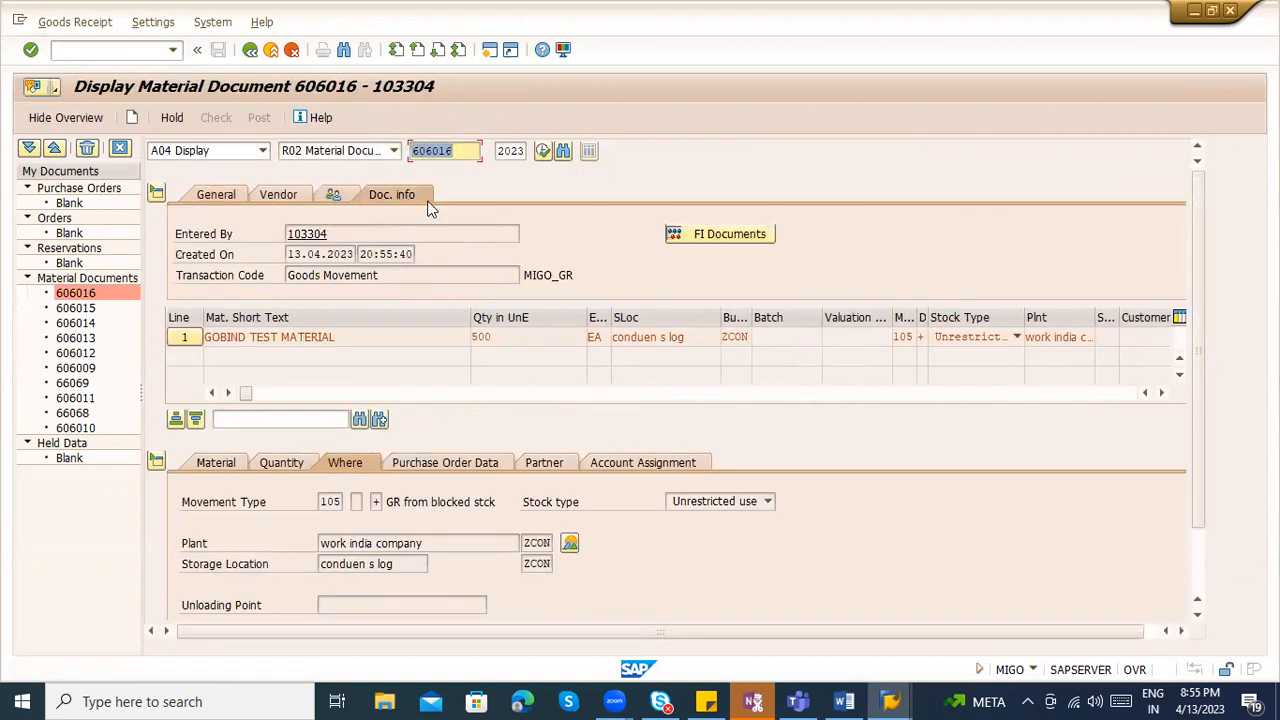
click(722, 234)
double_click(197, 228)
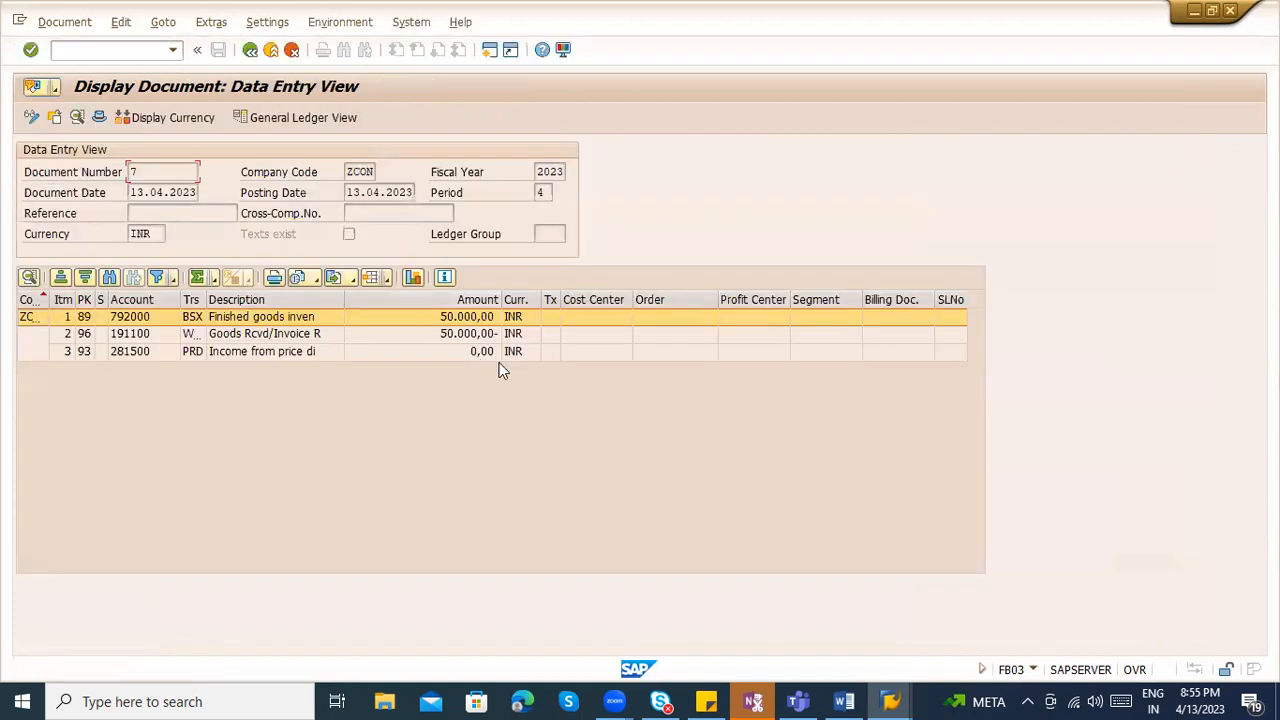
click(462, 334)
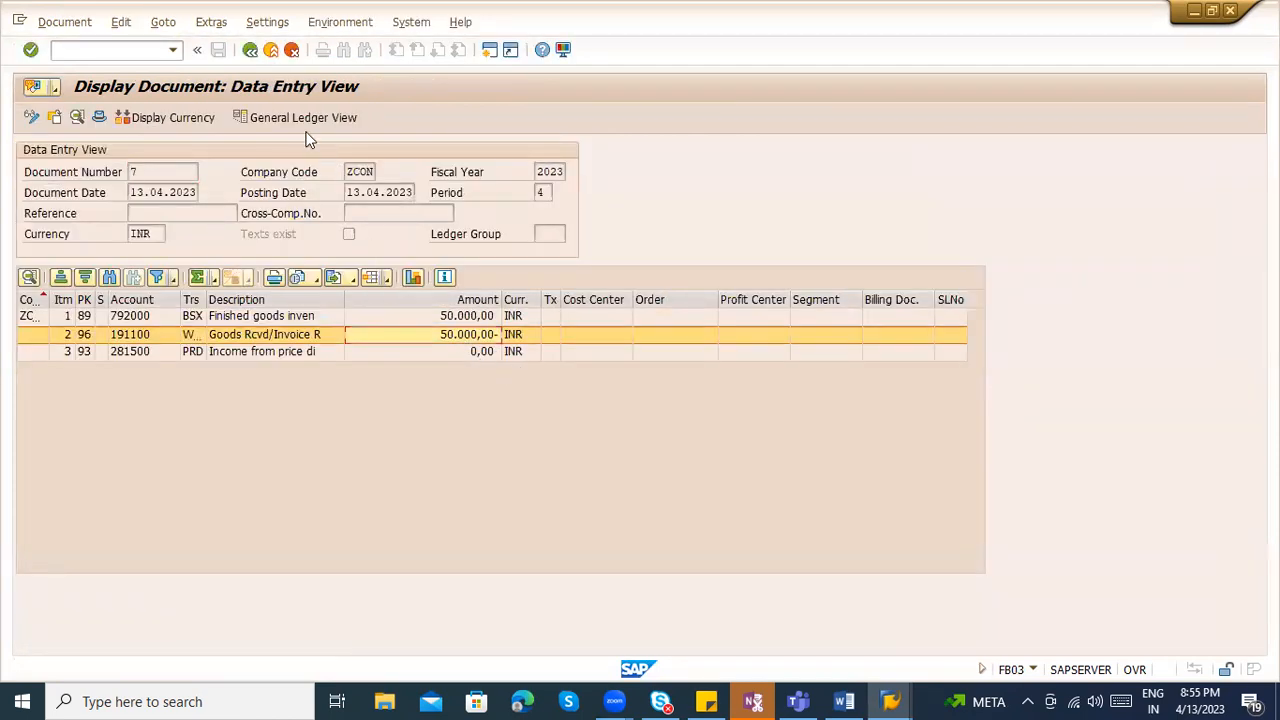
- Return from the accounting document, refresh GOBIND01's stock overview and check the GR Blocked Stock column
click(250, 50)
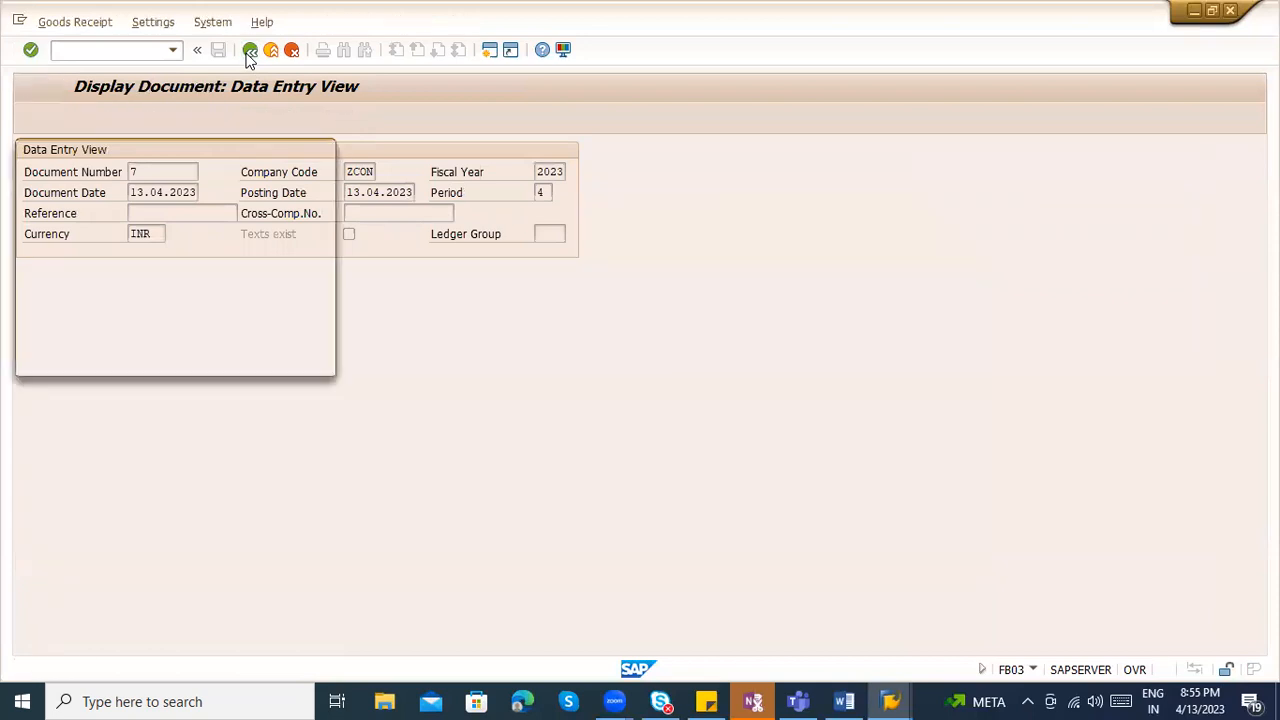
click(250, 50)
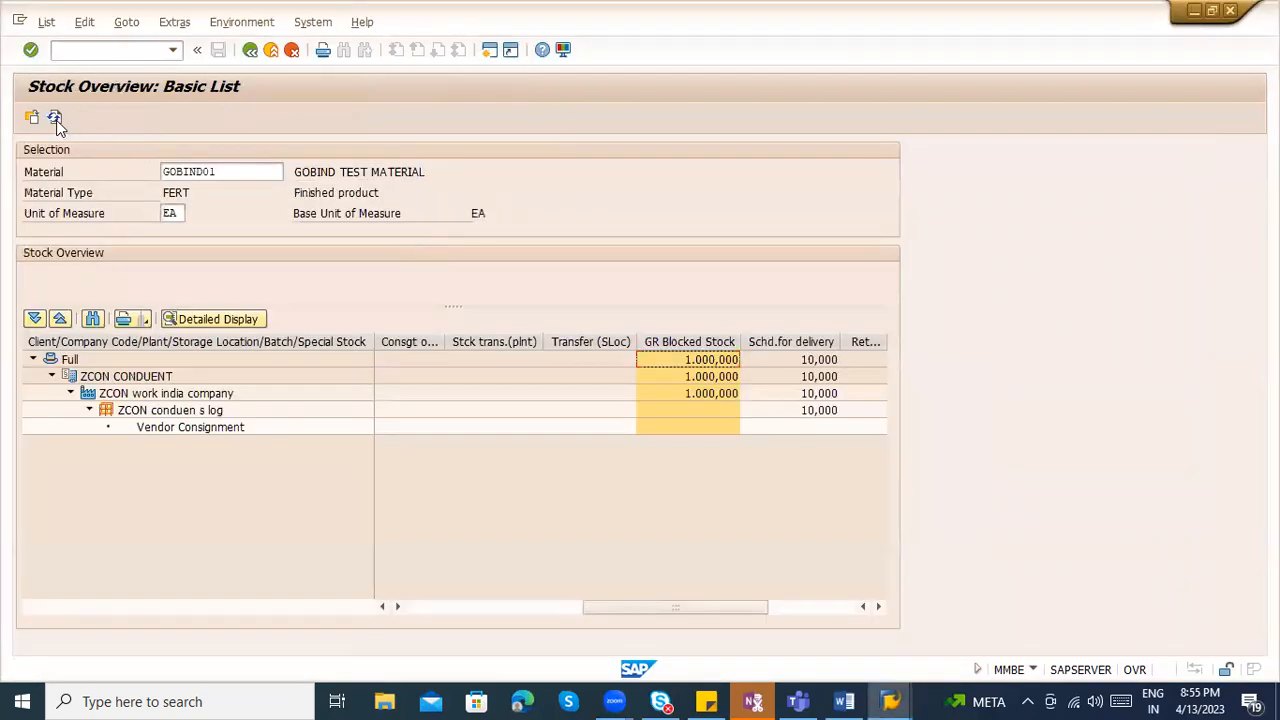
click(55, 118)
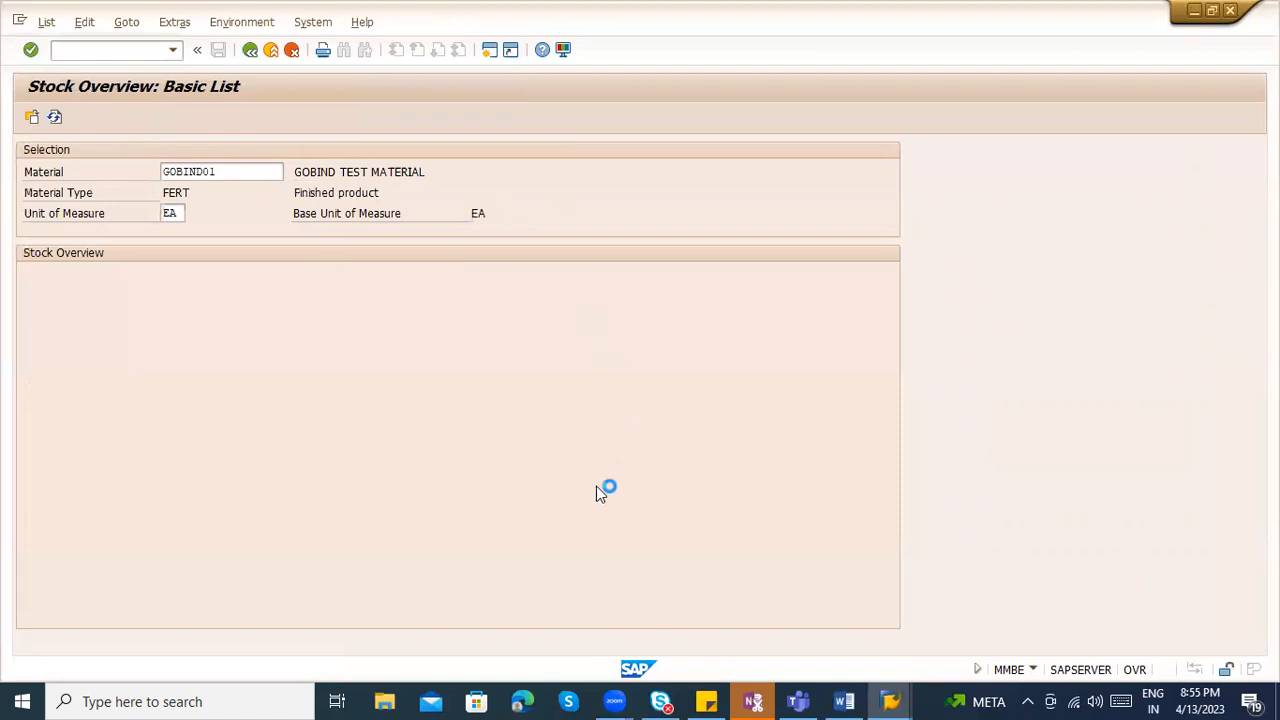
drag(467, 610, 645, 570)
click(637, 376)
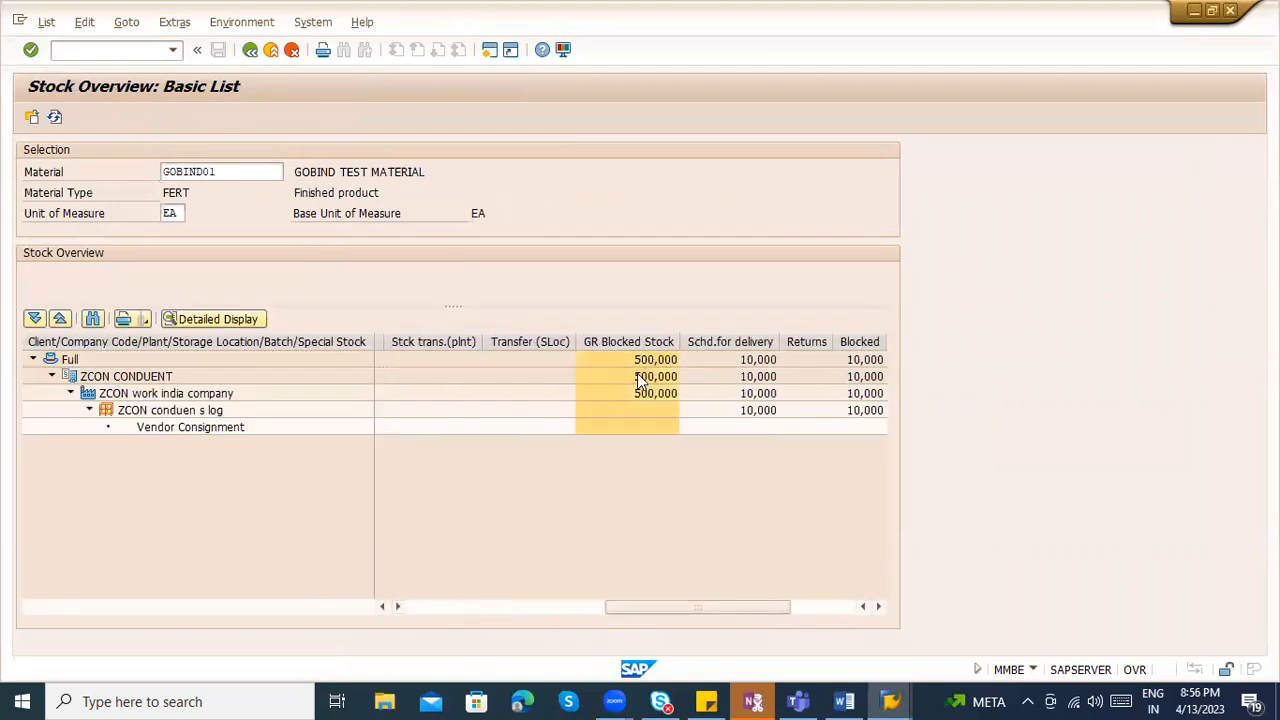
- Compare the storage location's unrestricted-use stock with the plant's GR blocked stock in the stock overview
drag(608, 608, 400, 604)
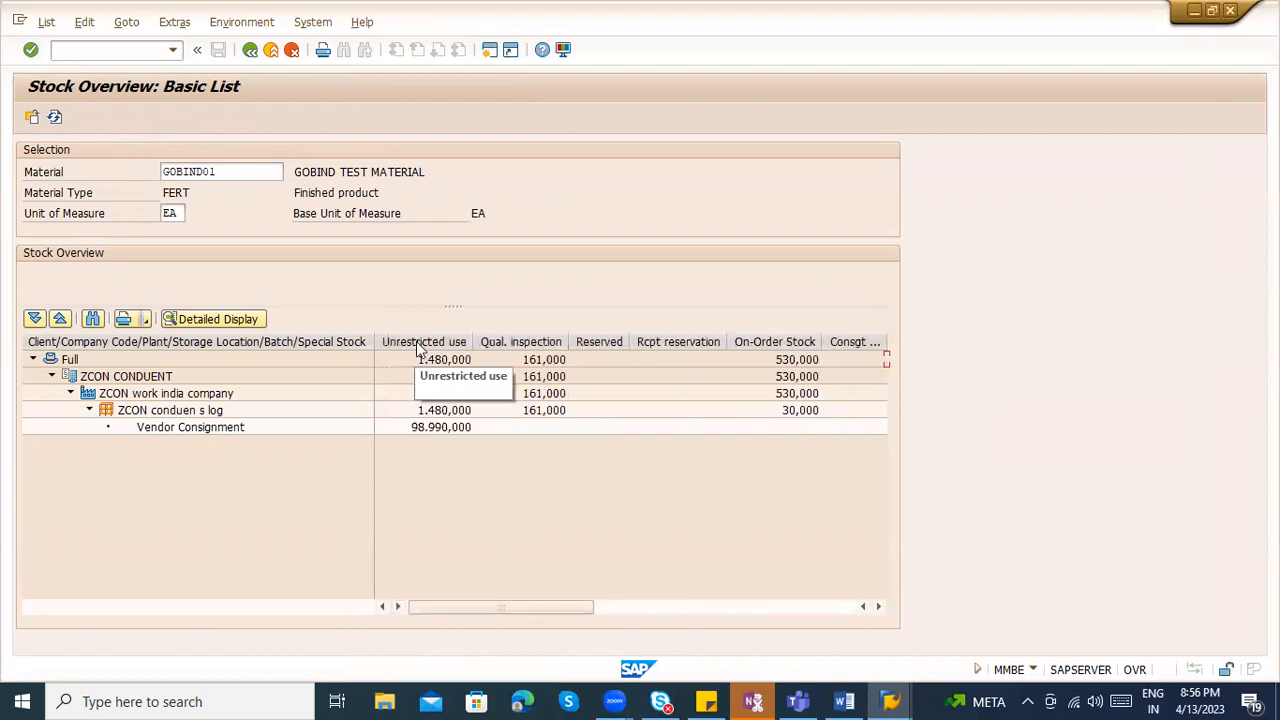
click(425, 412)
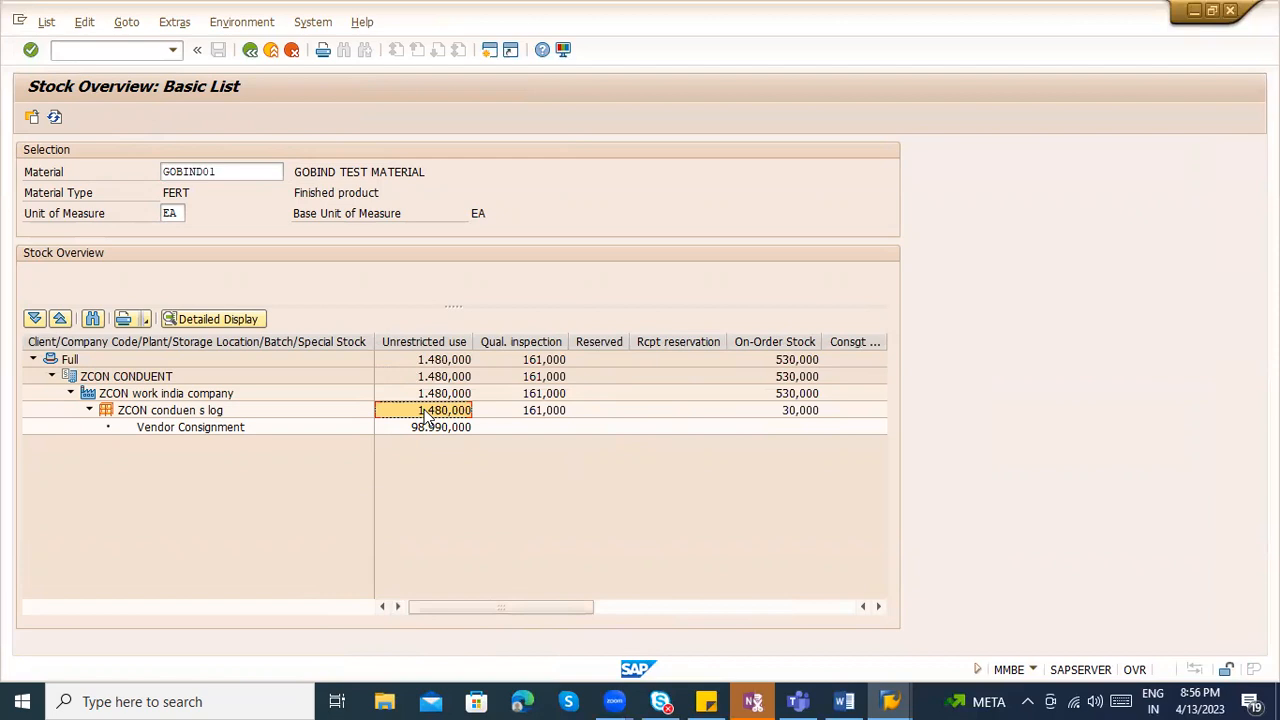
drag(568, 618, 769, 617)
click(661, 394)
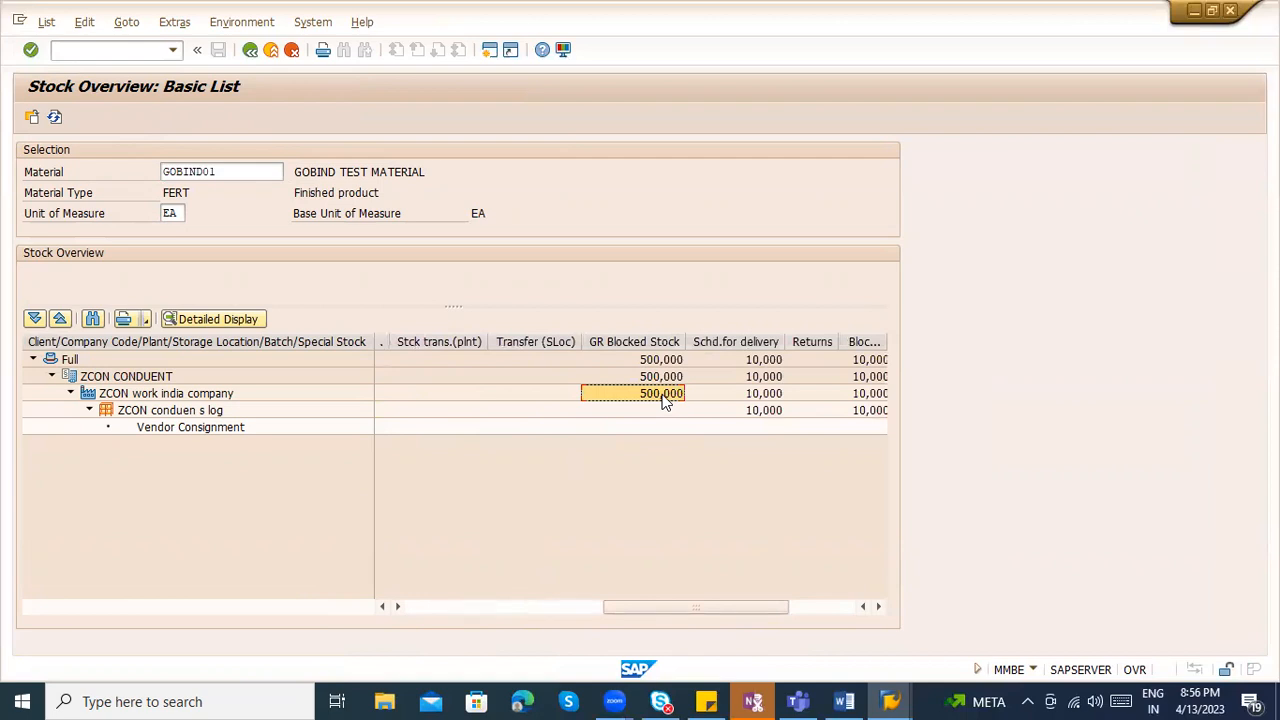
- Switch to the Word diagram and point out the return arrows from GR blocked stock and from the storage location
key(alt+Tab)
key(alt+Tab)
key(alt+Tab)
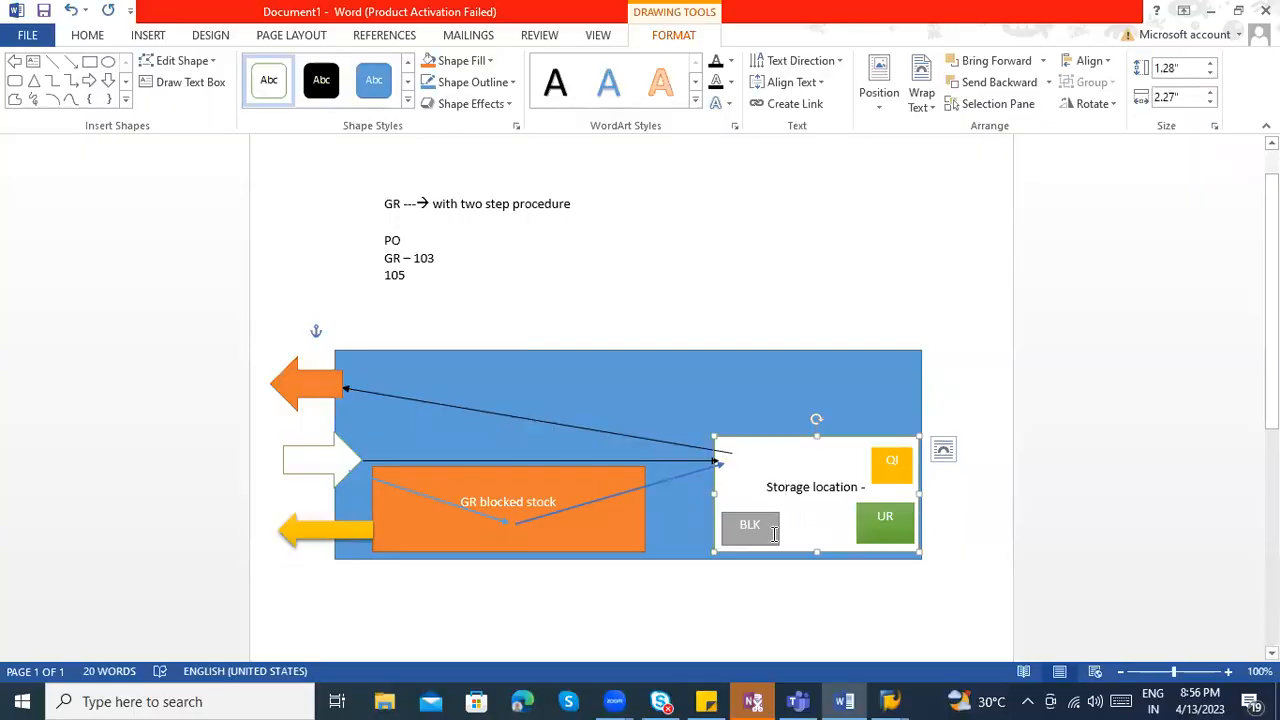
click(774, 534)
click(335, 527)
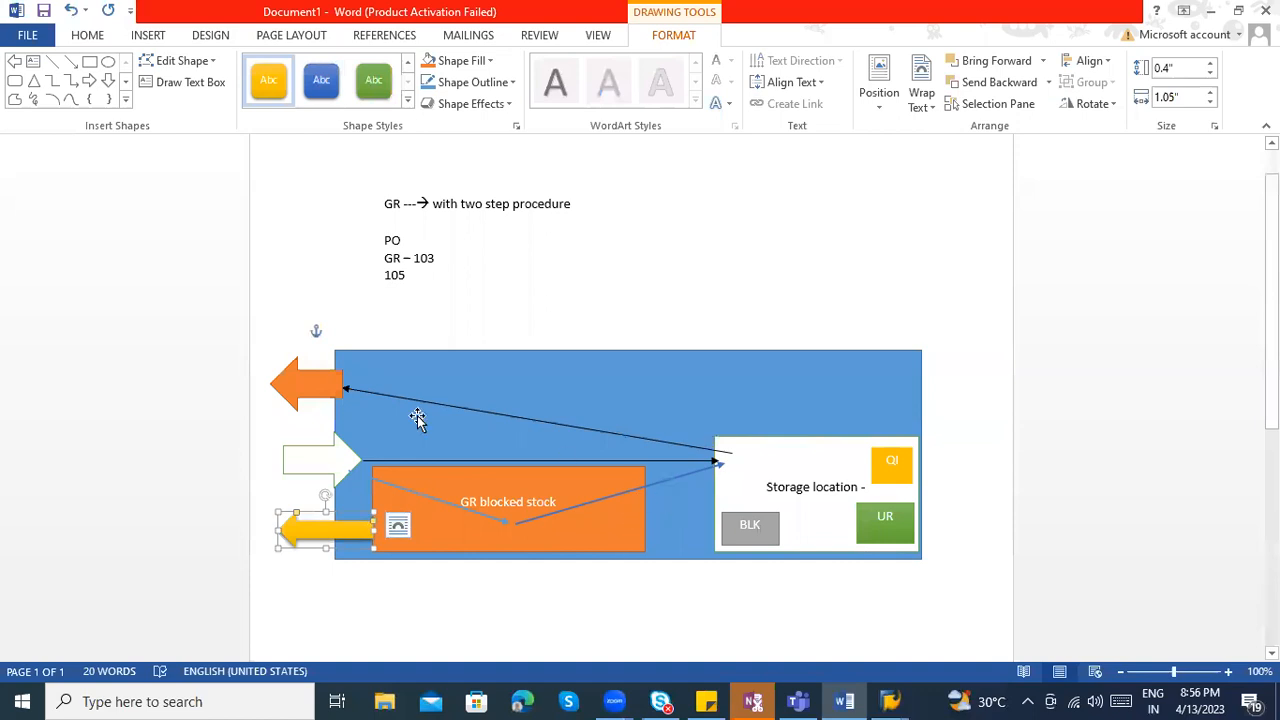
click(293, 377)
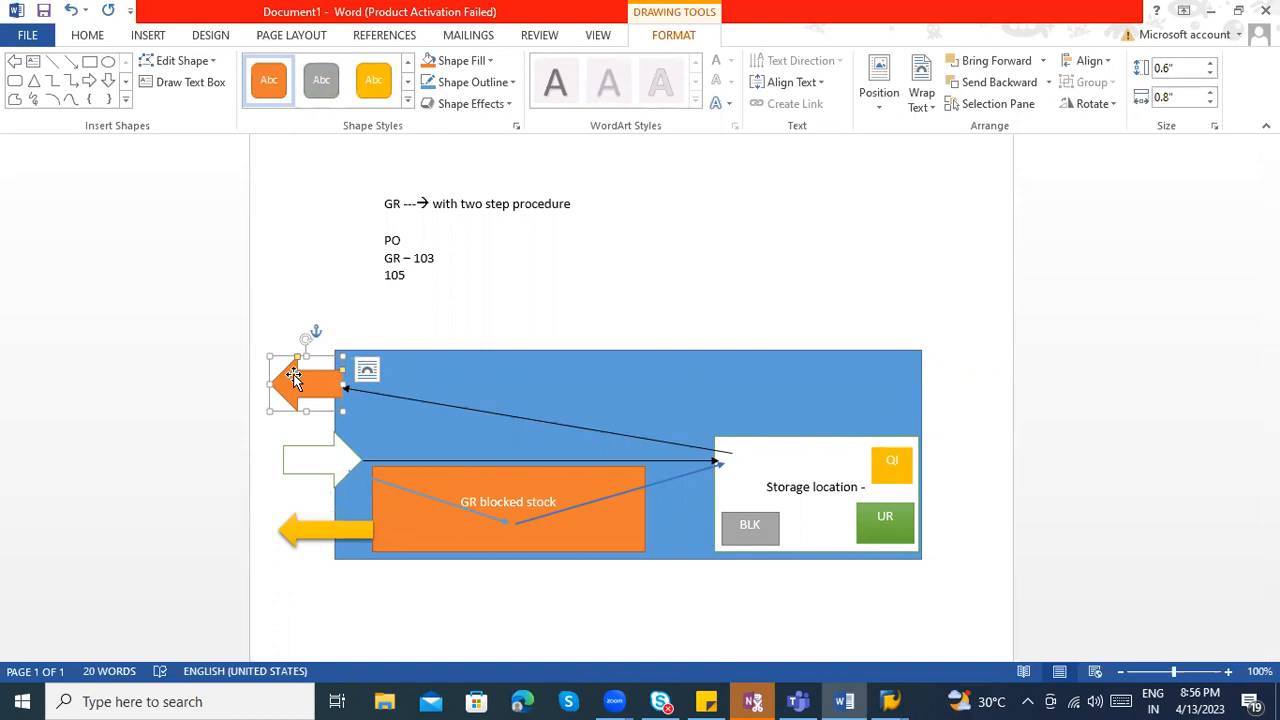
- Back in SAP, load a return delivery against material document 606016 and review its movement type and quantity
key(alt+Tab)
click(240, 152)
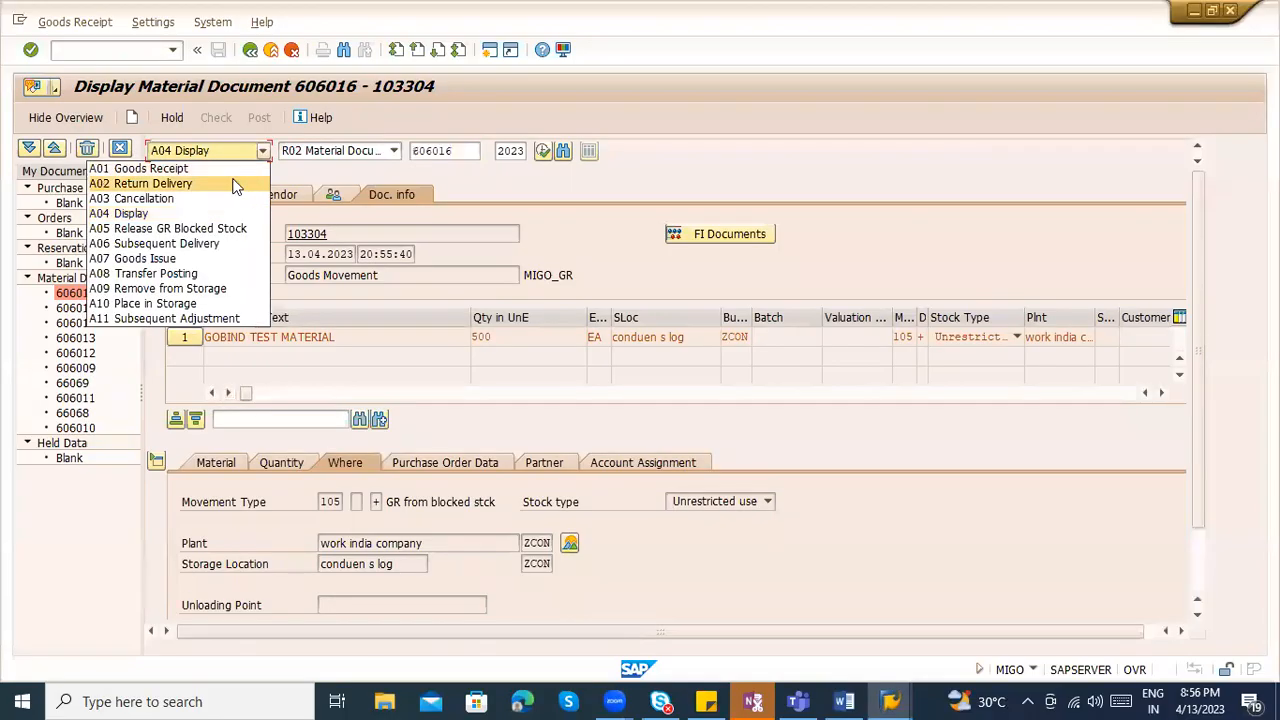
click(233, 186)
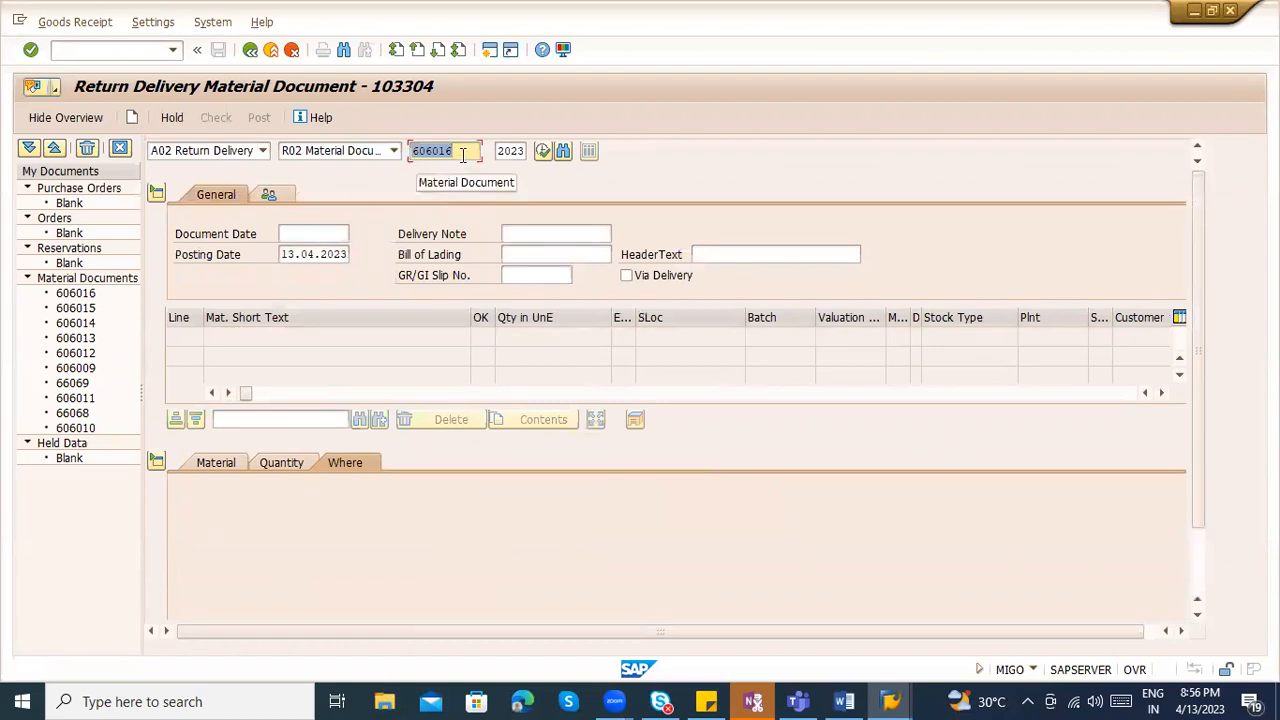
key(Return)
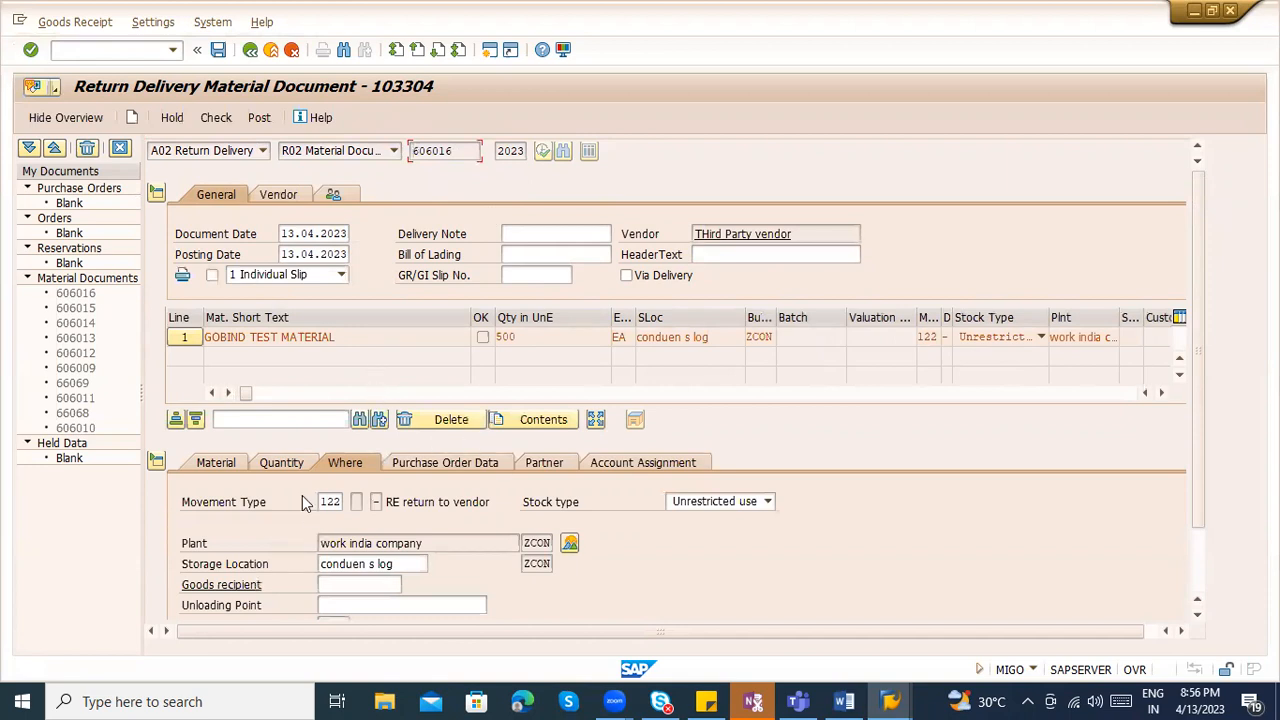
click(292, 470)
- Discard the loaded return delivery by restarting the MIGO transaction
click(96, 49)
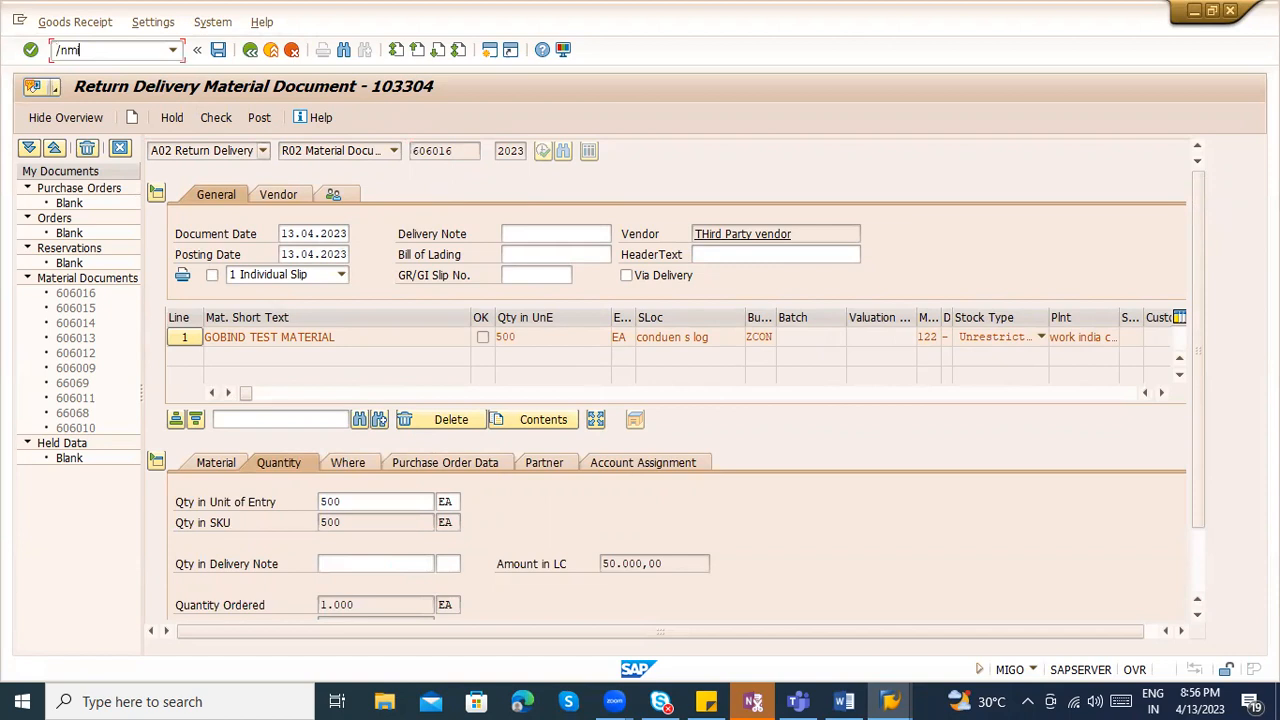
key(Return)
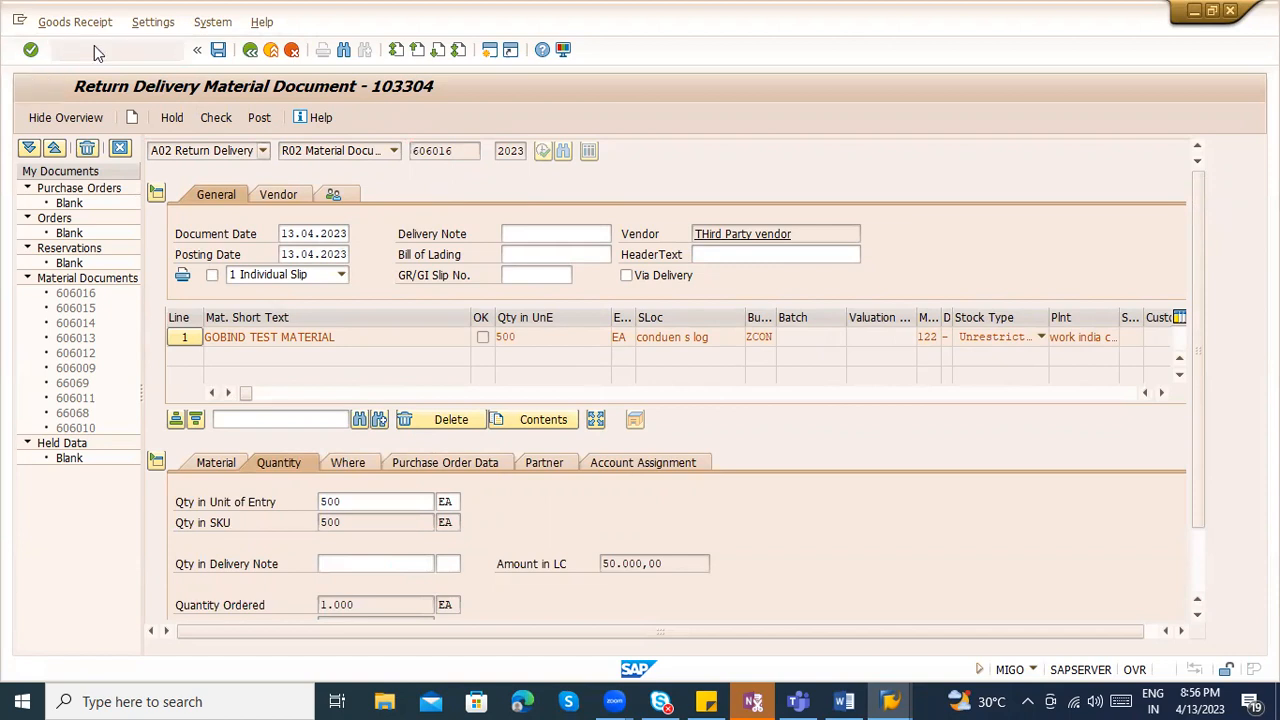
key(alt+Tab)
key(alt+Tab)
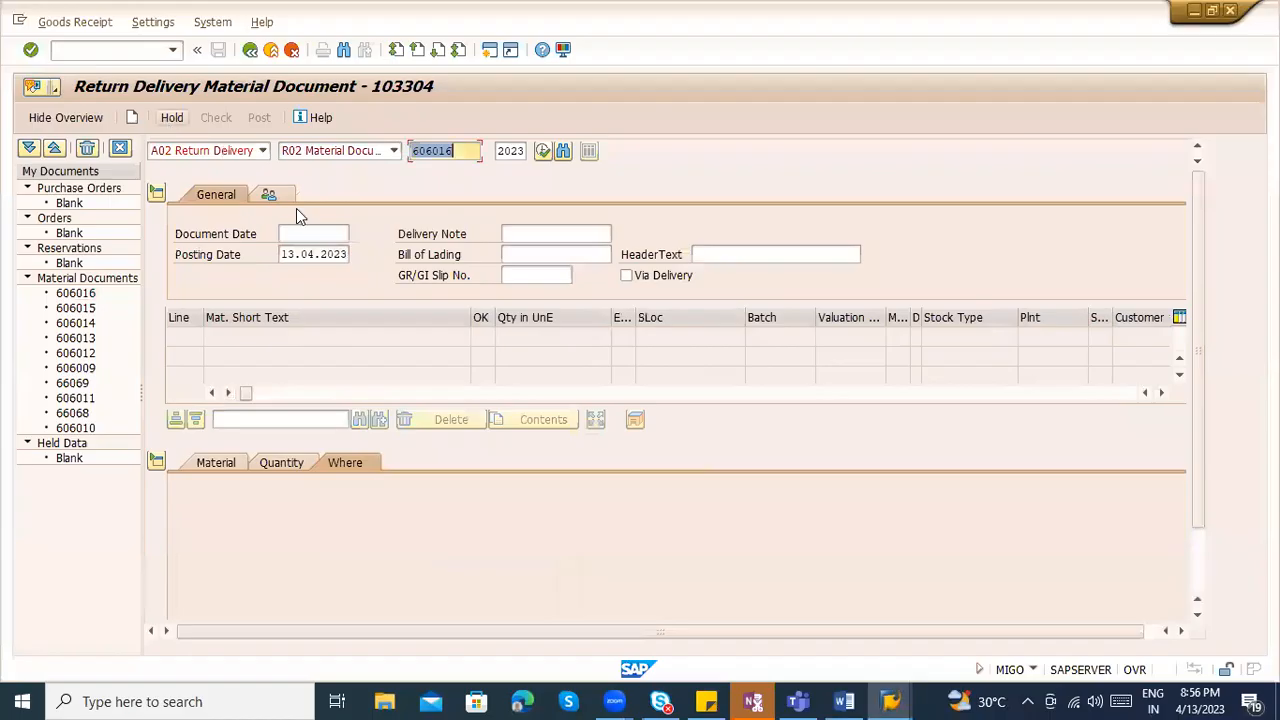
- Open the GOBIND01 purchase order with ME23N in a new session and display the item's purchase order history
click(138, 57)
text(/om)
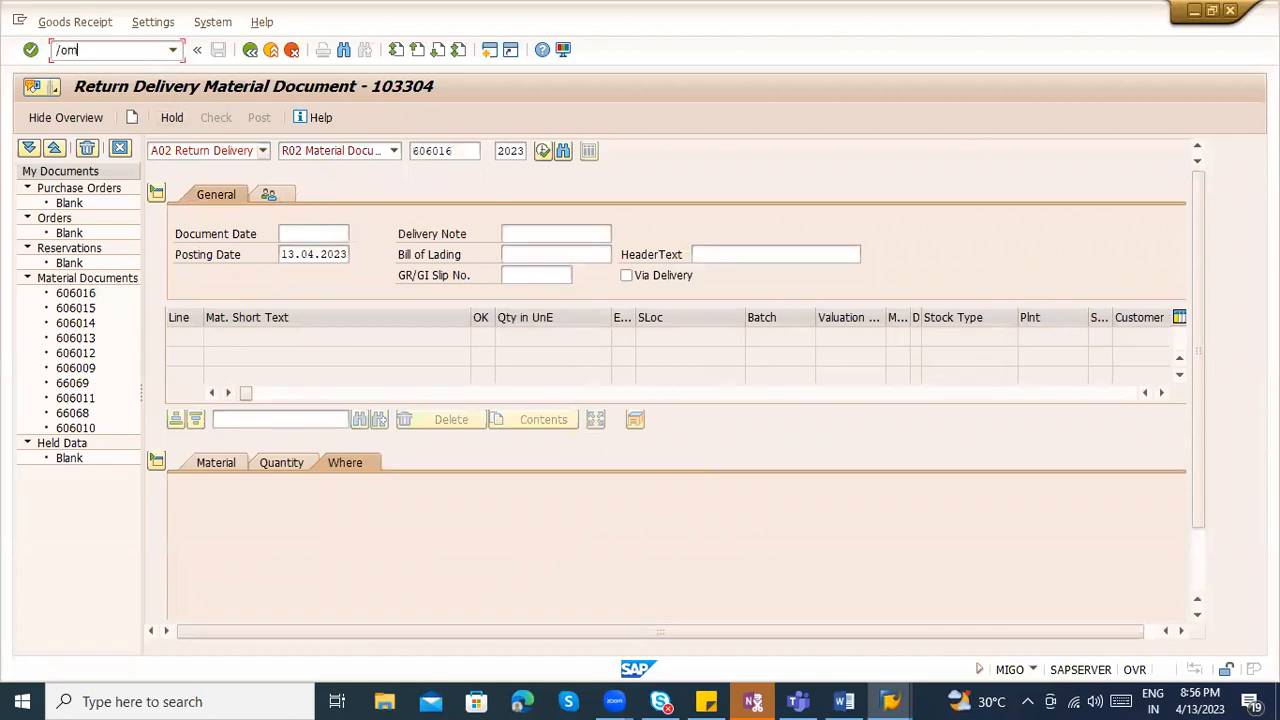
text(e23n)
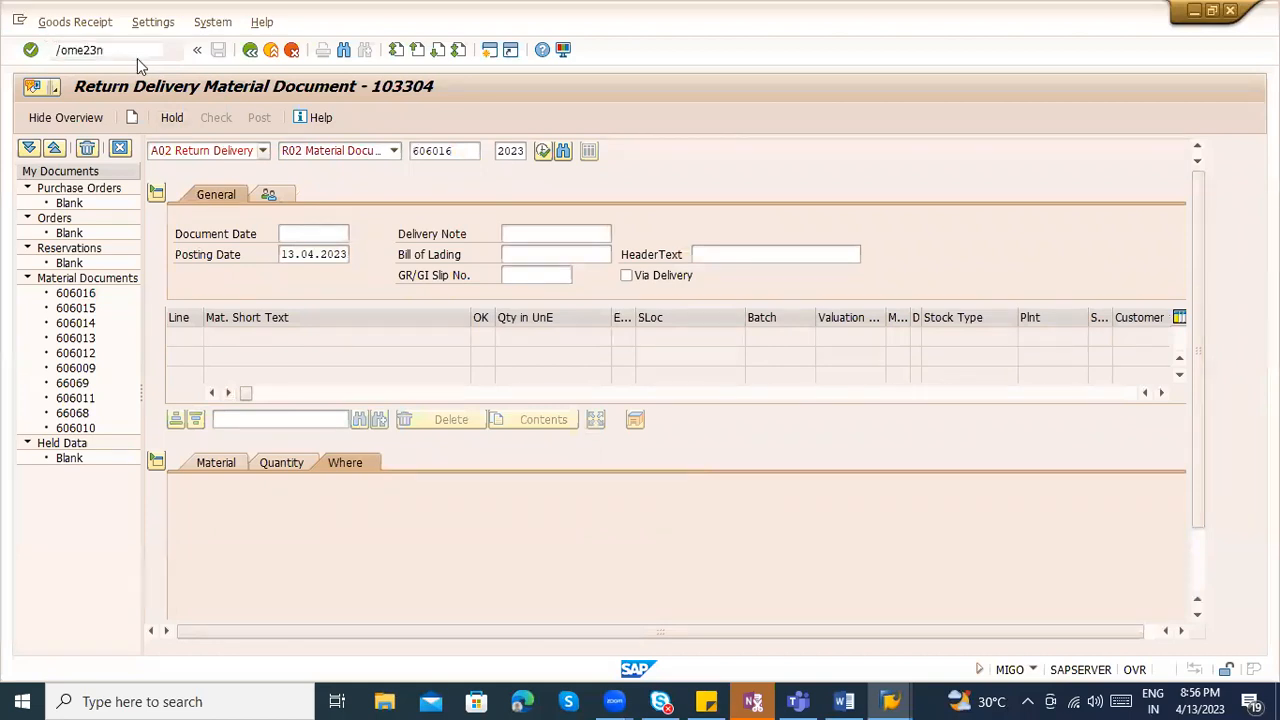
key(Return)
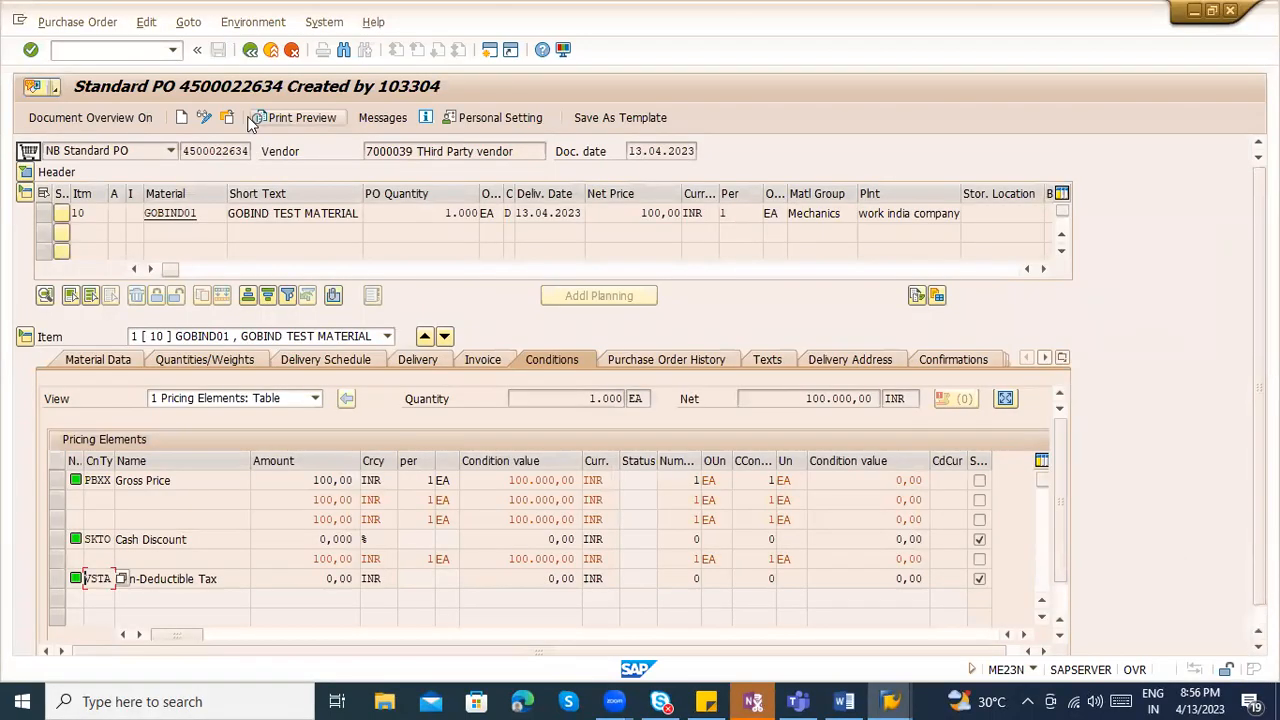
click(229, 115)
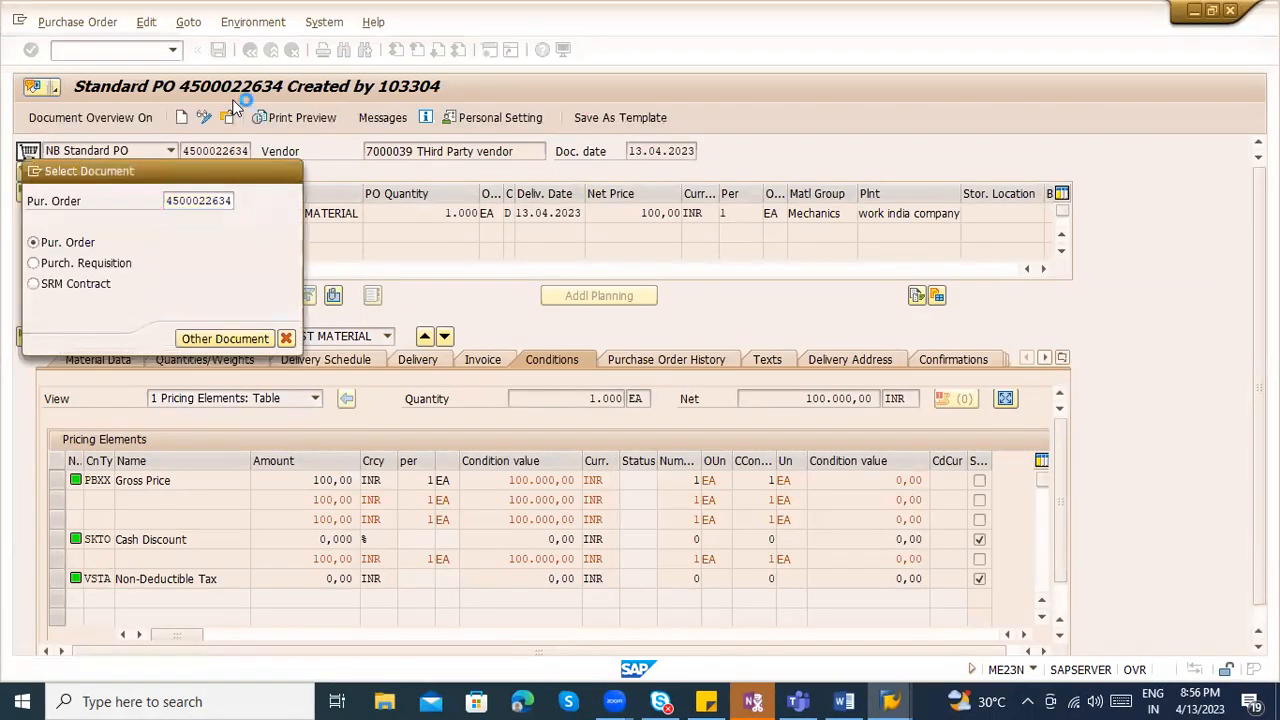
key(Return)
click(27, 481)
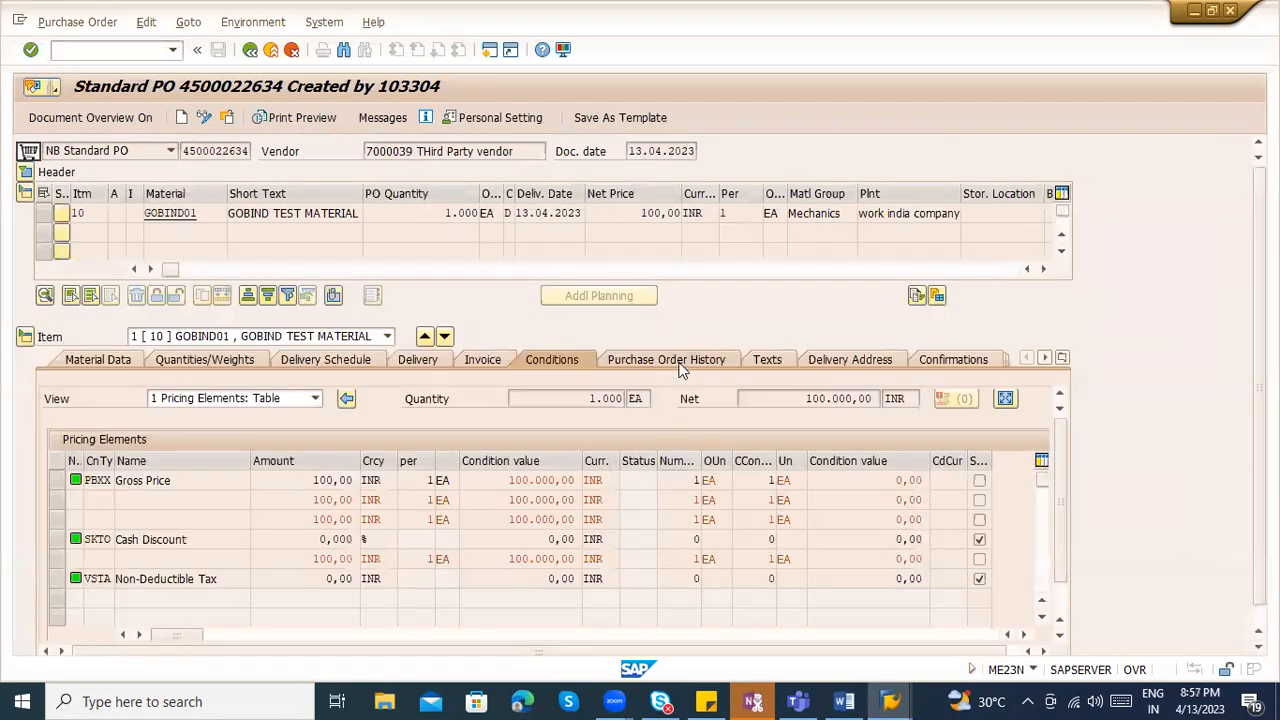
click(670, 362)
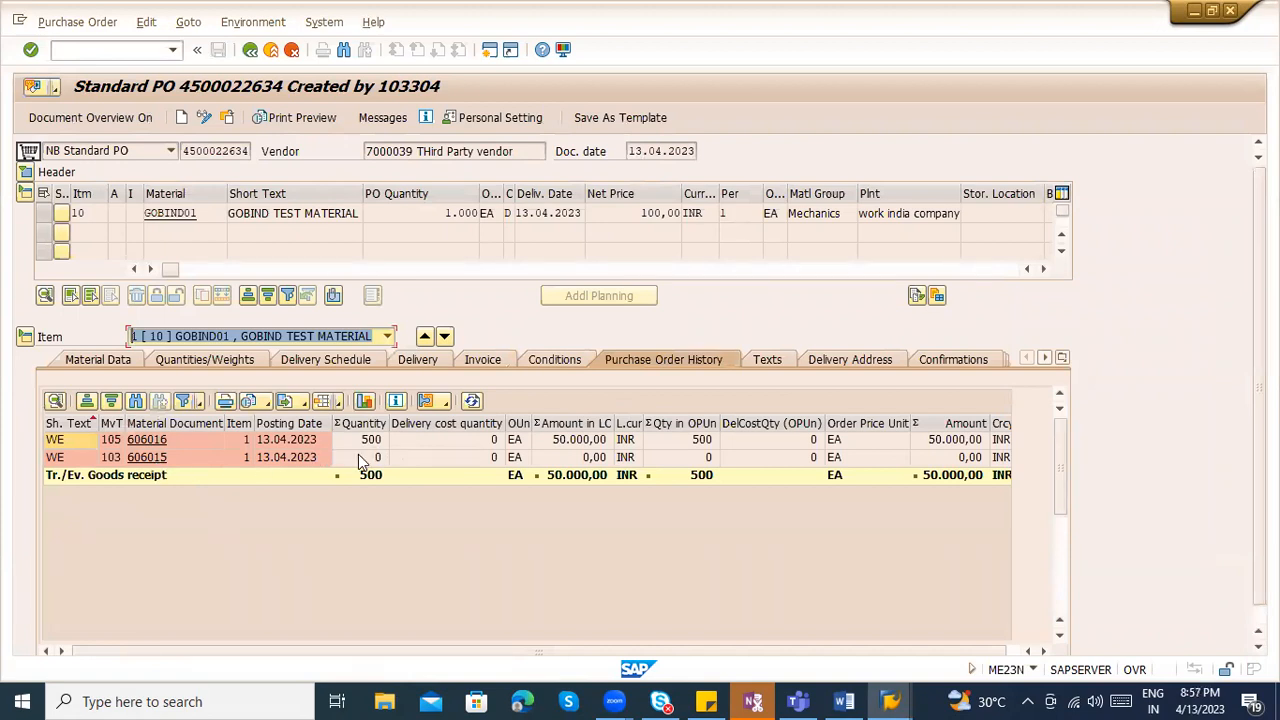
- Copy the number of the 103 material document, 606015, from the order history and load it in the MIGO return delivery
click(150, 458)
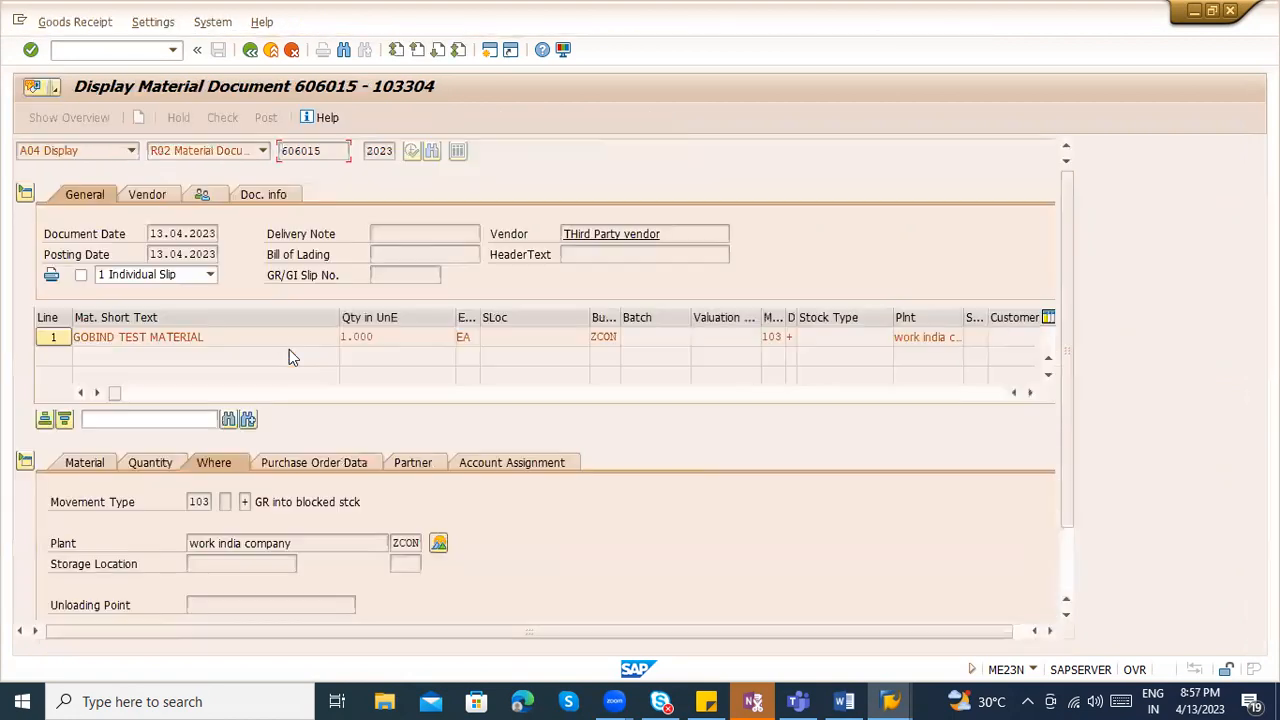
drag(328, 149, 281, 151)
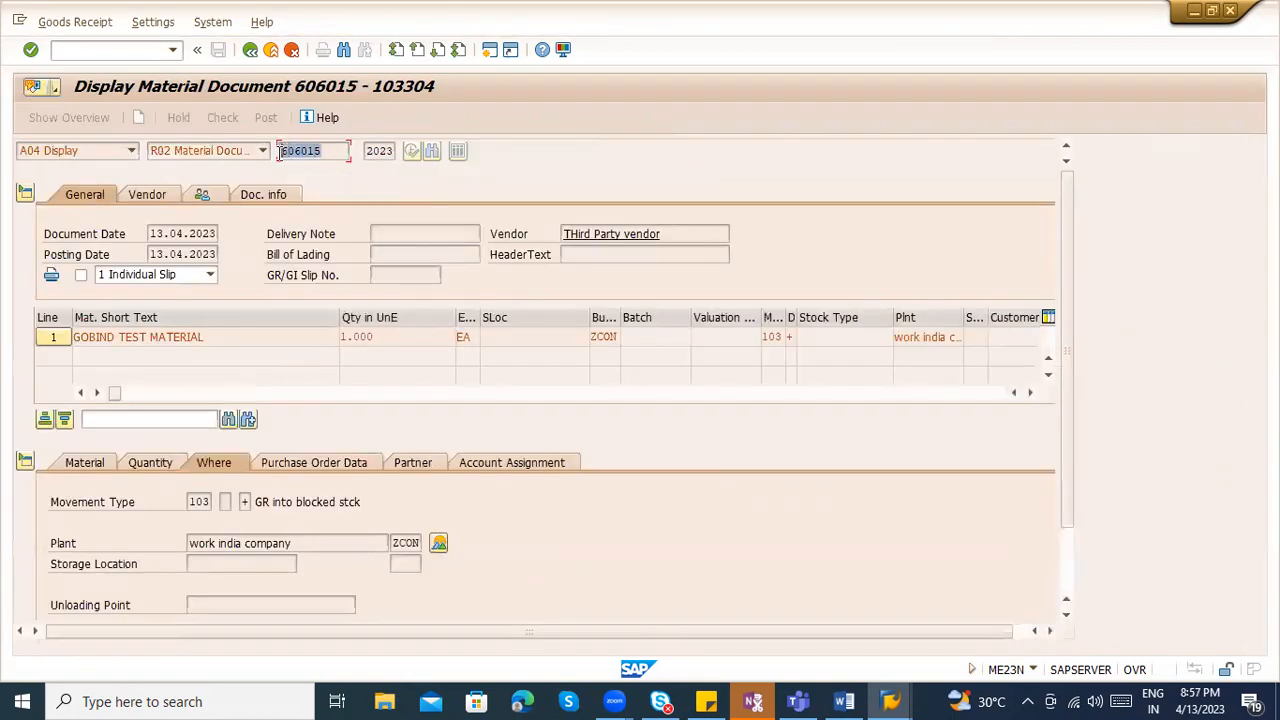
key(ctrl+c)
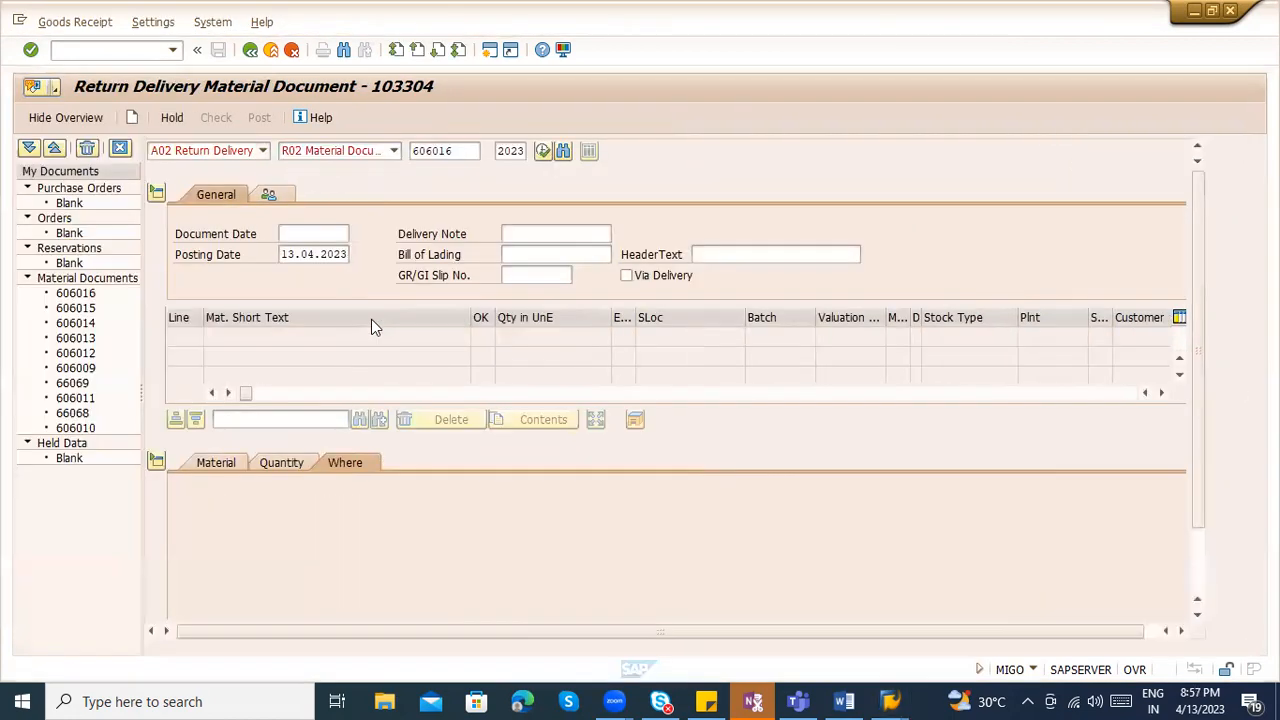
drag(455, 151, 432, 151)
key(ctrl+v)
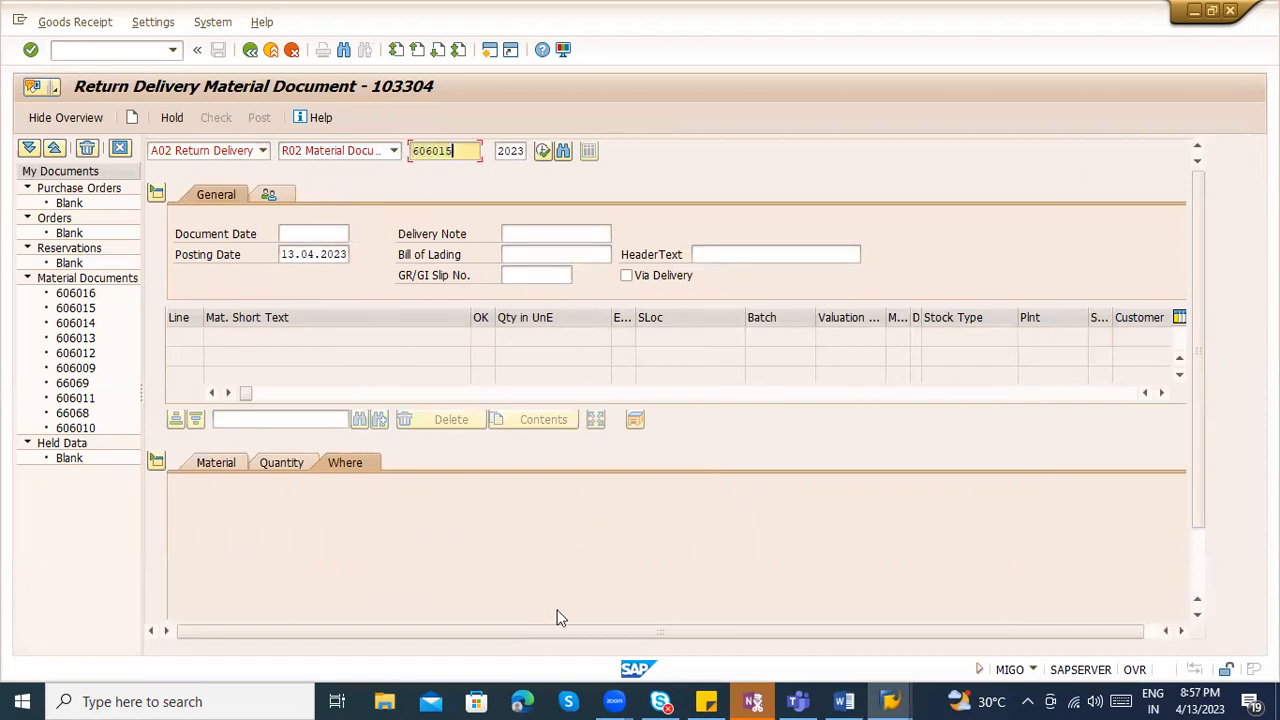
key(Return)
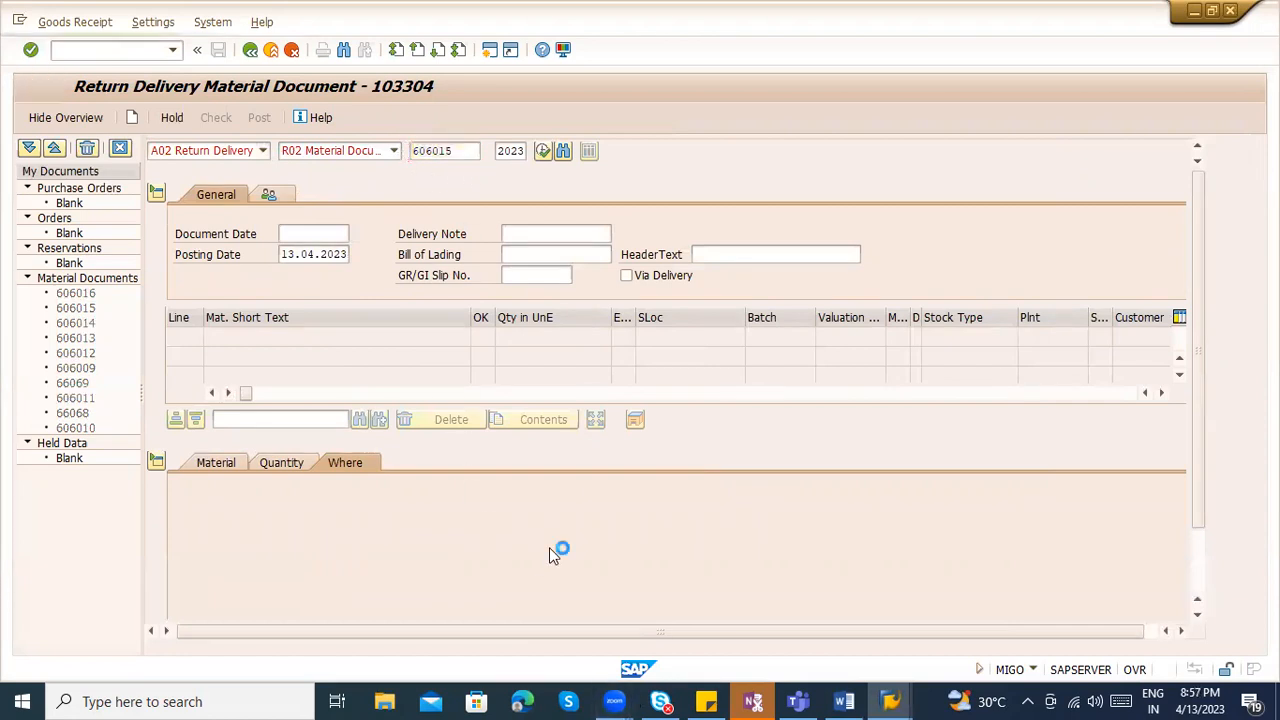
- Set the return item's quantity in unit of entry to 500 EA and mark the item OK
click(281, 462)
drag(358, 502, 307, 514)
text(500)
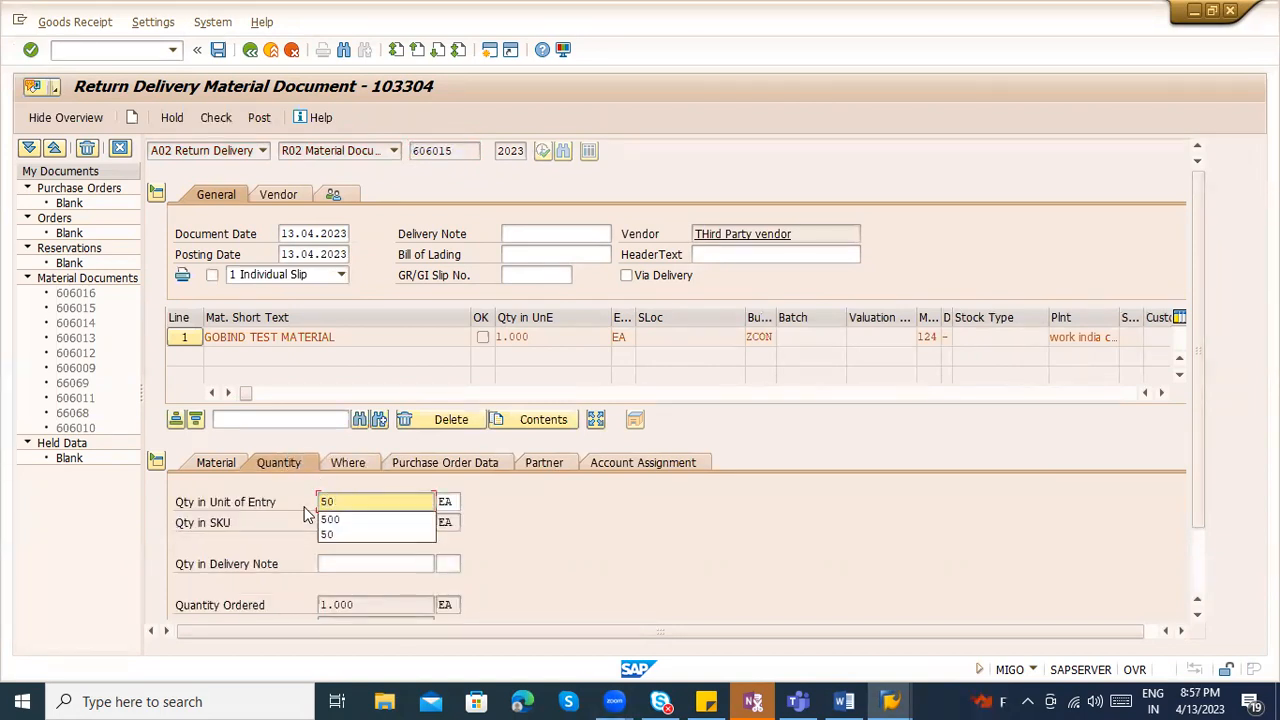
key(Return)
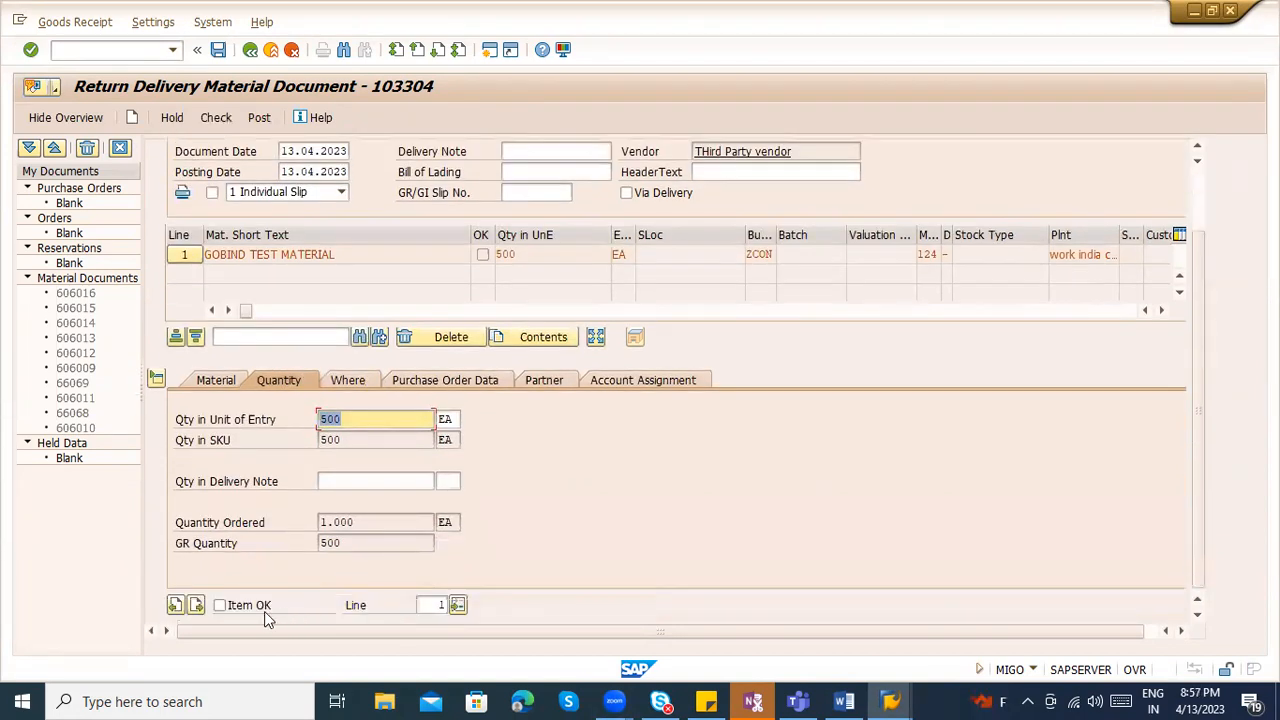
click(258, 607)
- In the item's Where details, try 0003 and 0001 as the reason for movement
click(218, 383)
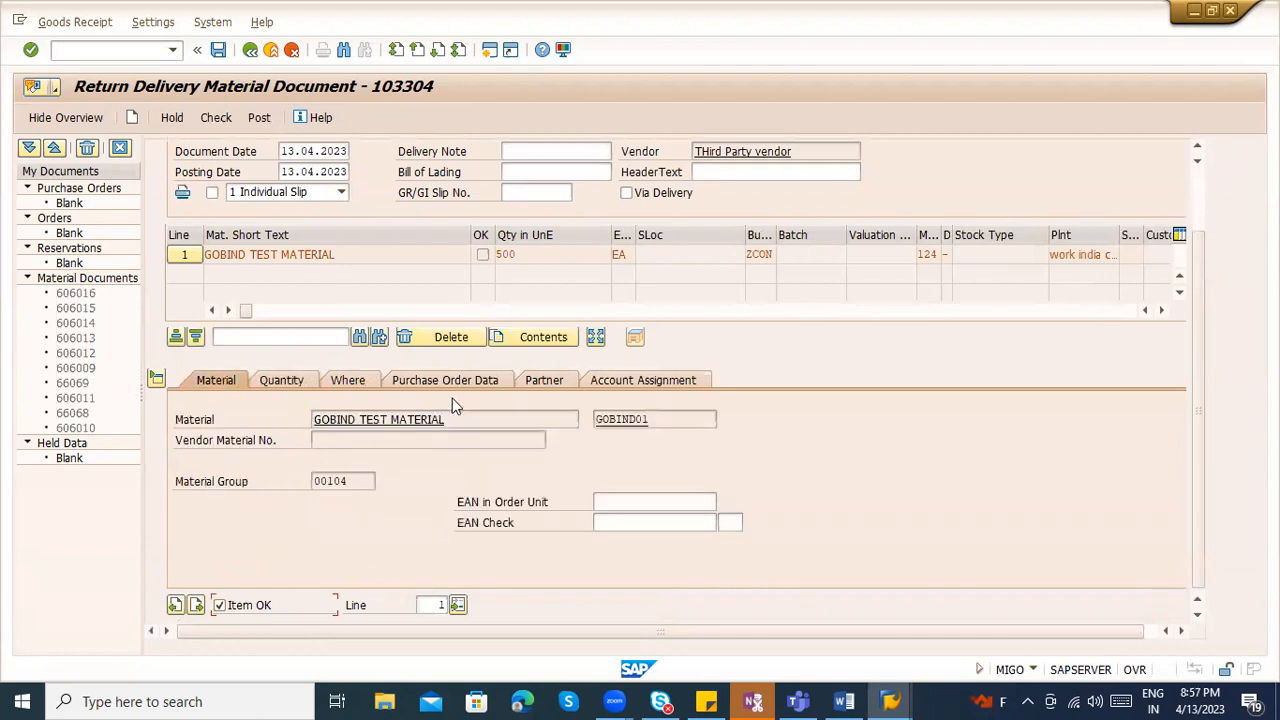
click(350, 382)
click(323, 419)
click(330, 545)
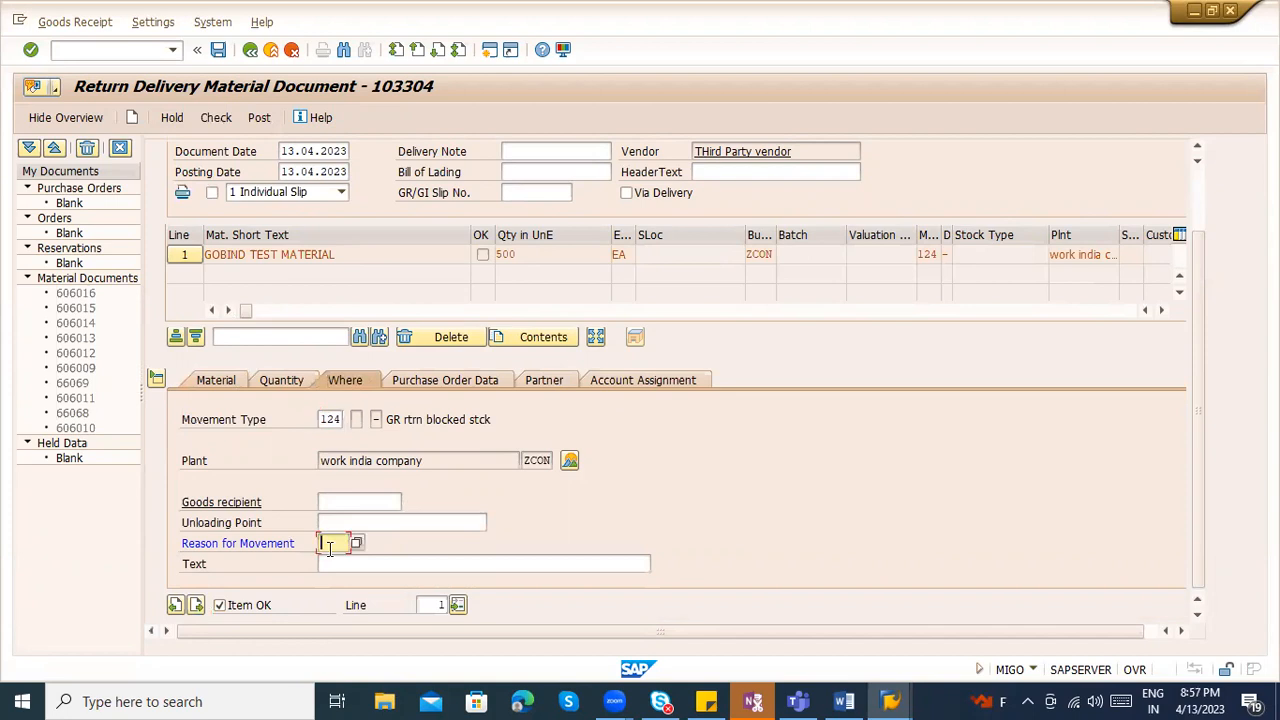
text(0003)
key(Return)
text(0001)
key(Return)
- Search the permitted reasons for movement for movement type 124 and close the value search
click(357, 544)
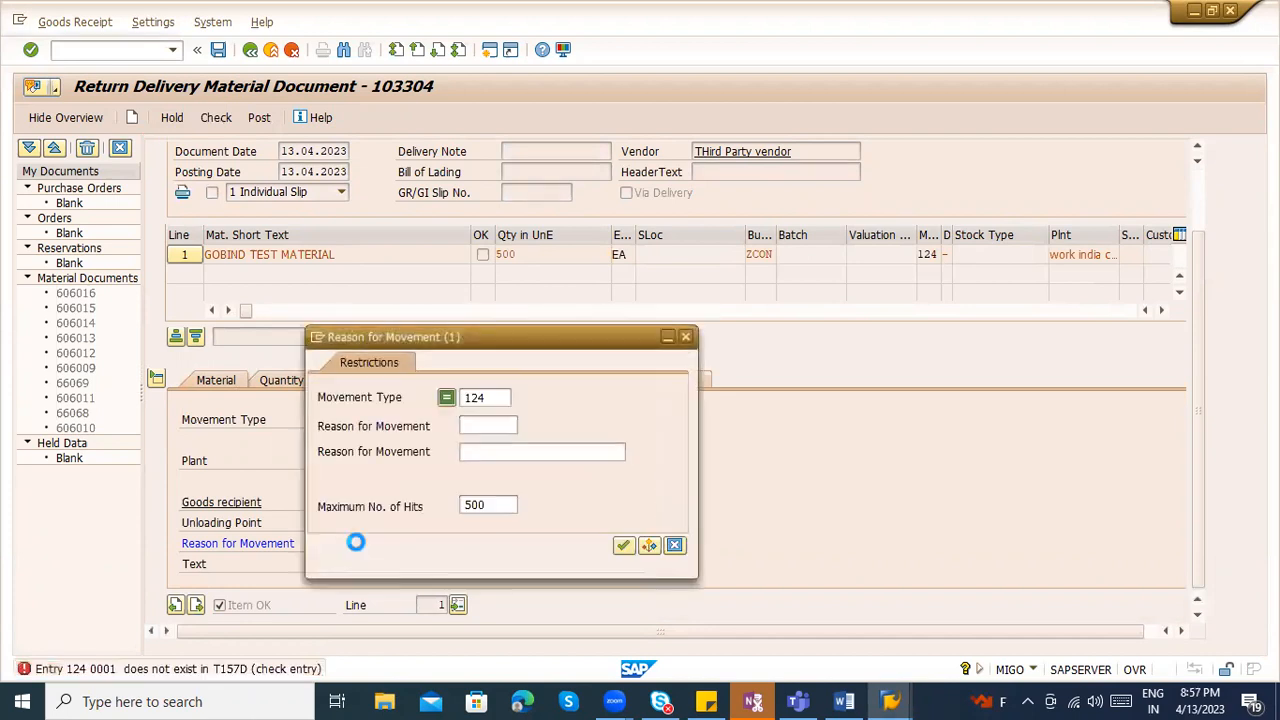
key(Return)
key(Return)
click(490, 398)
key(Escape)
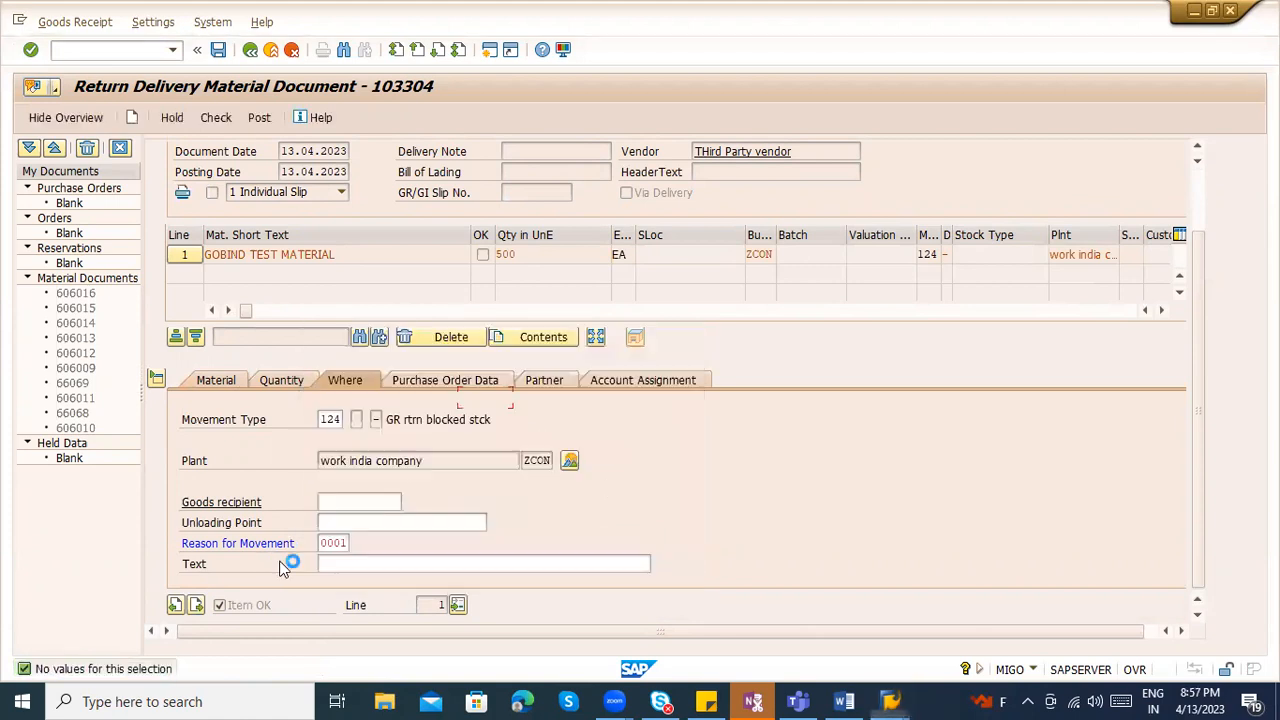
- Leave the return delivery and open the movement type customizing transaction OMJJ
click(92, 56)
text(/nom)
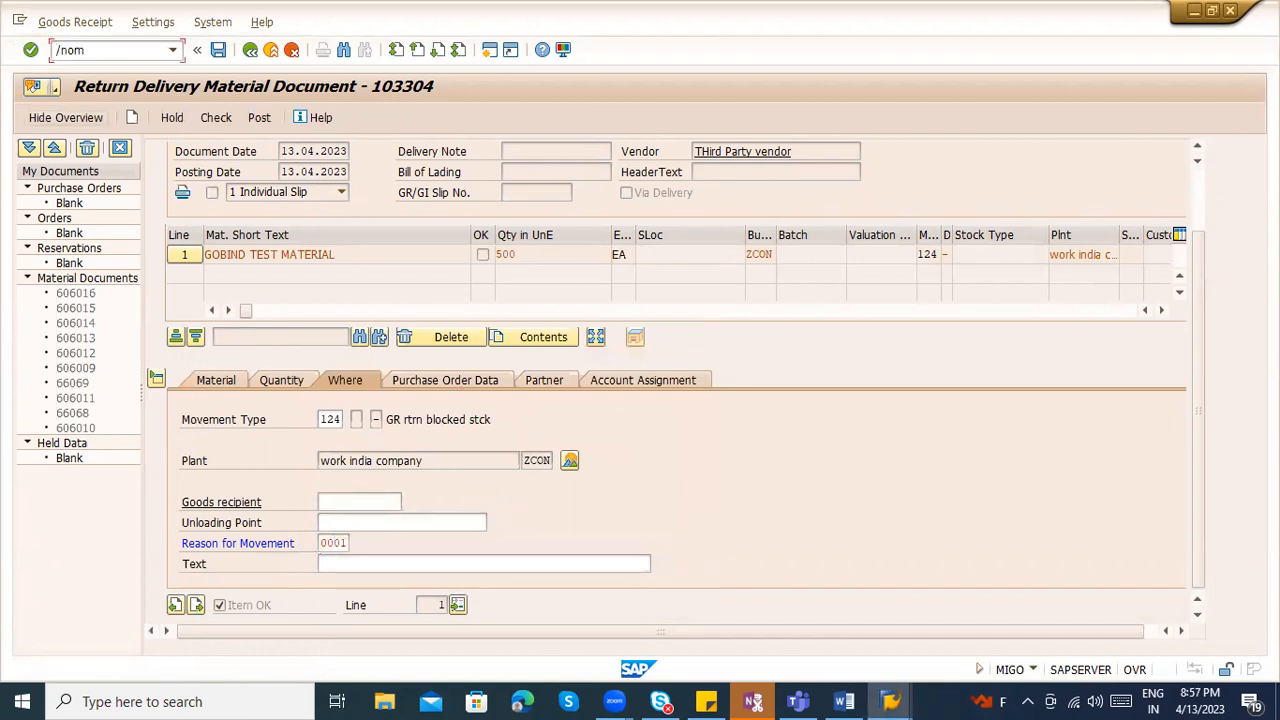
text(i)
key(Return)
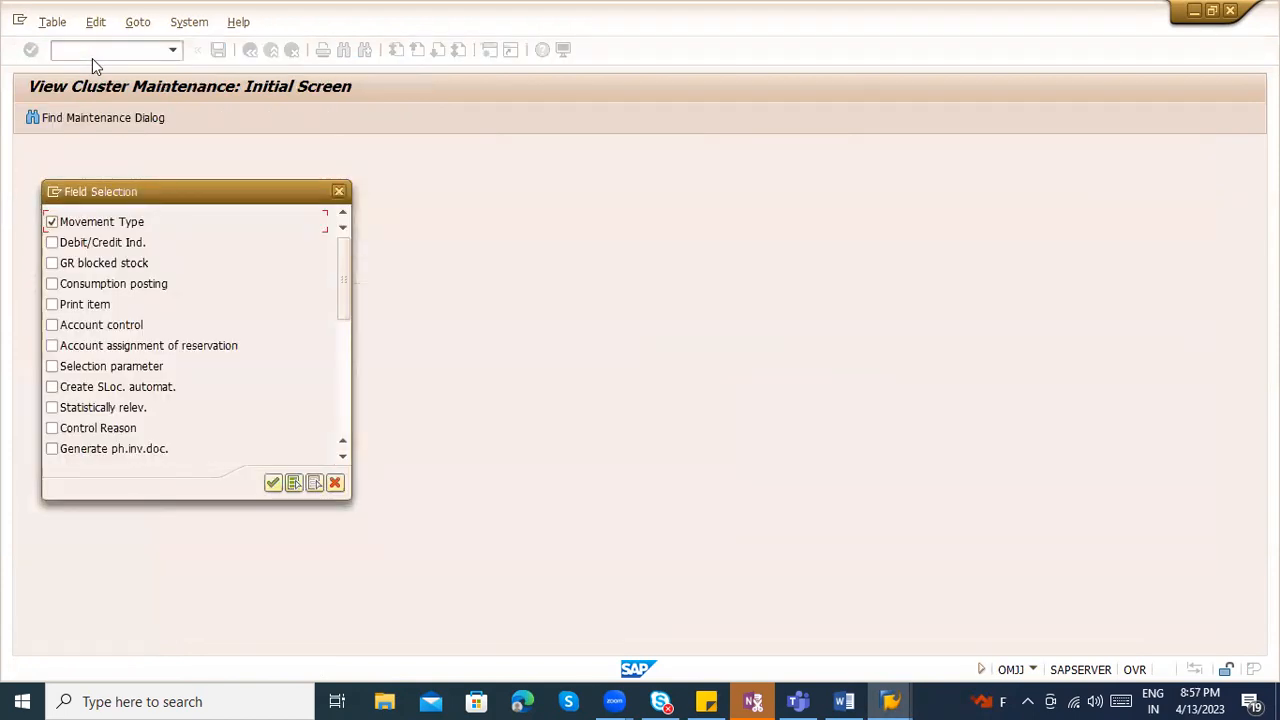
- Select movement type 124 in the customizing and open its reasons for movement
key(Return)
text(101)
key(Return)
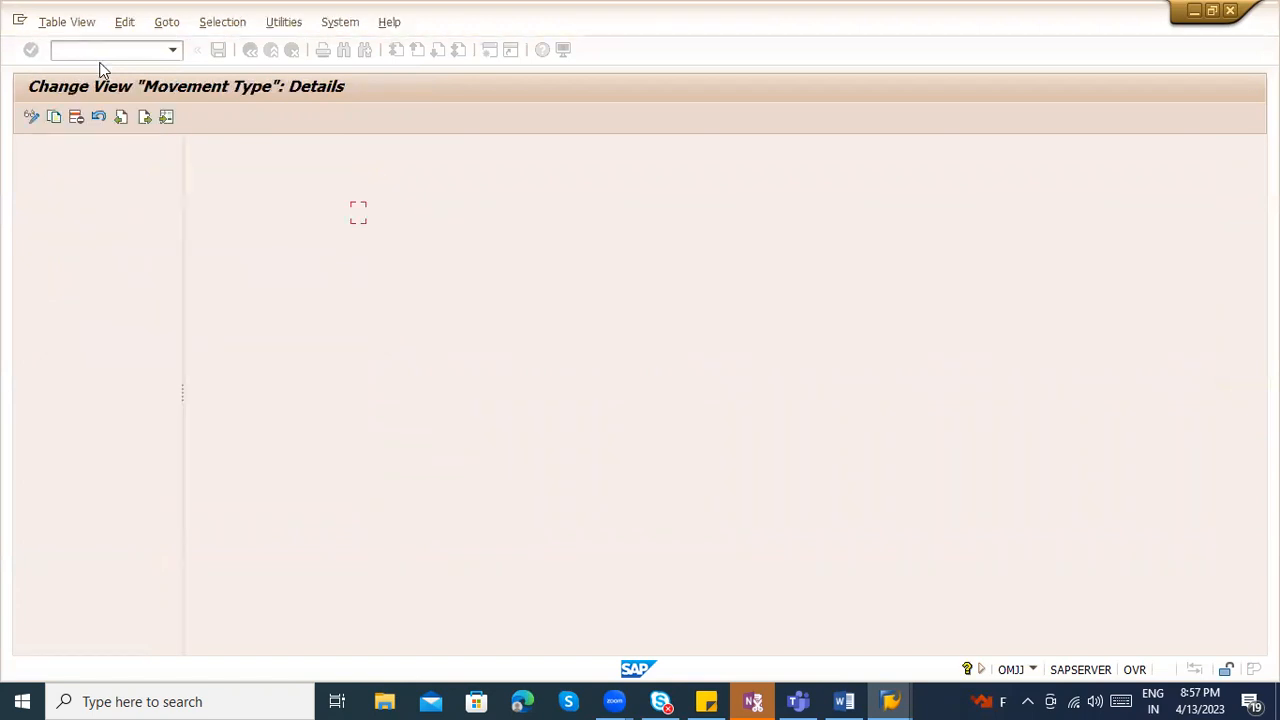
double_click(127, 317)
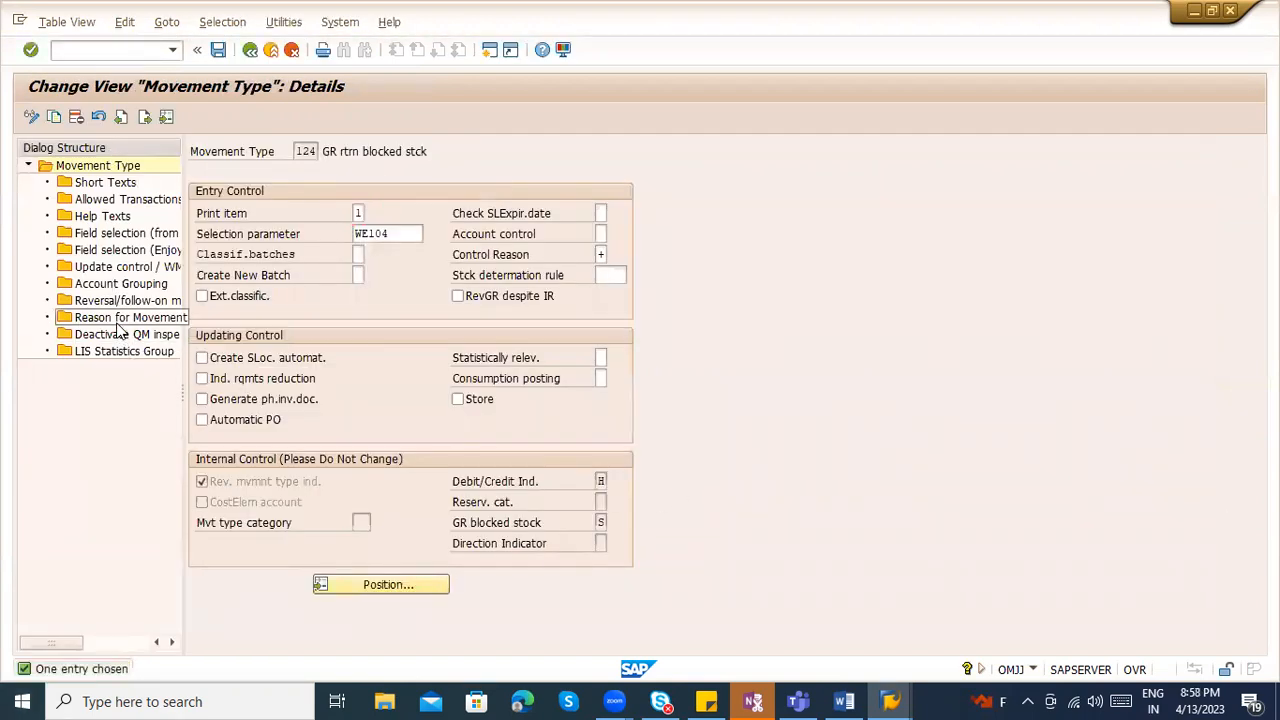
- Add reason for movement 1, "Damaged", to movement type 124 and save it with the proposed customizing request
click(108, 119)
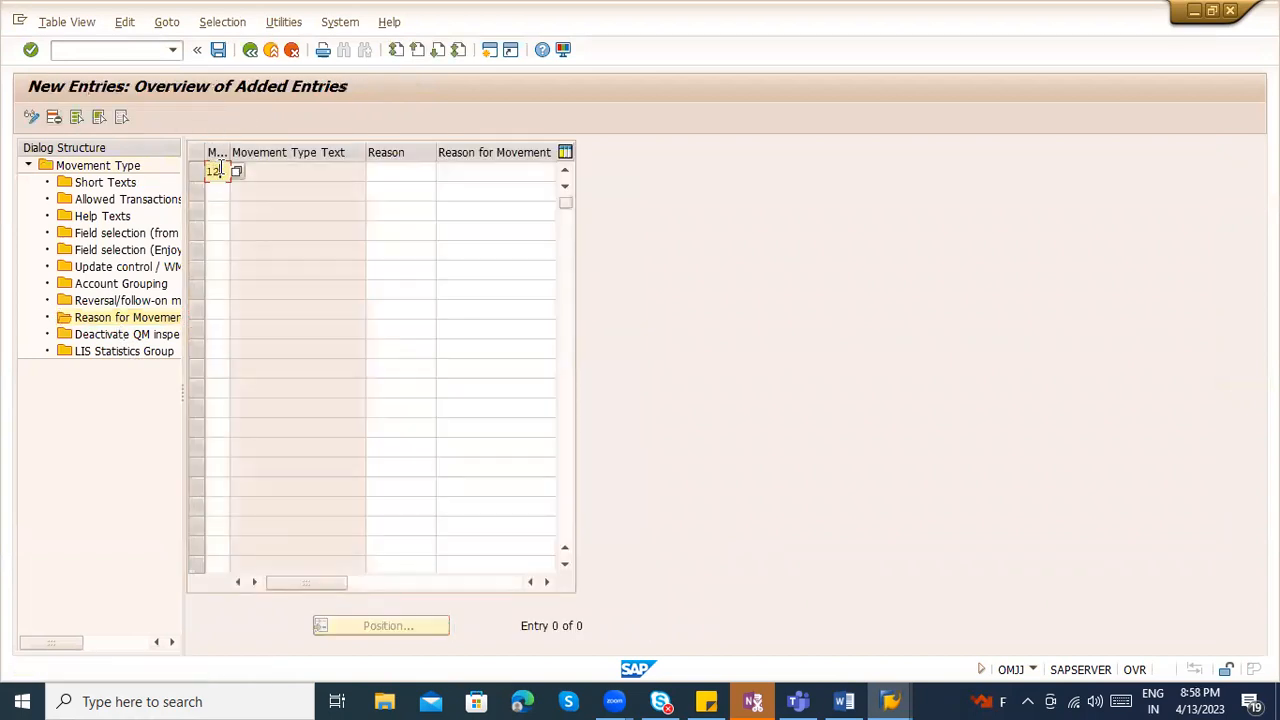
key(Tab)
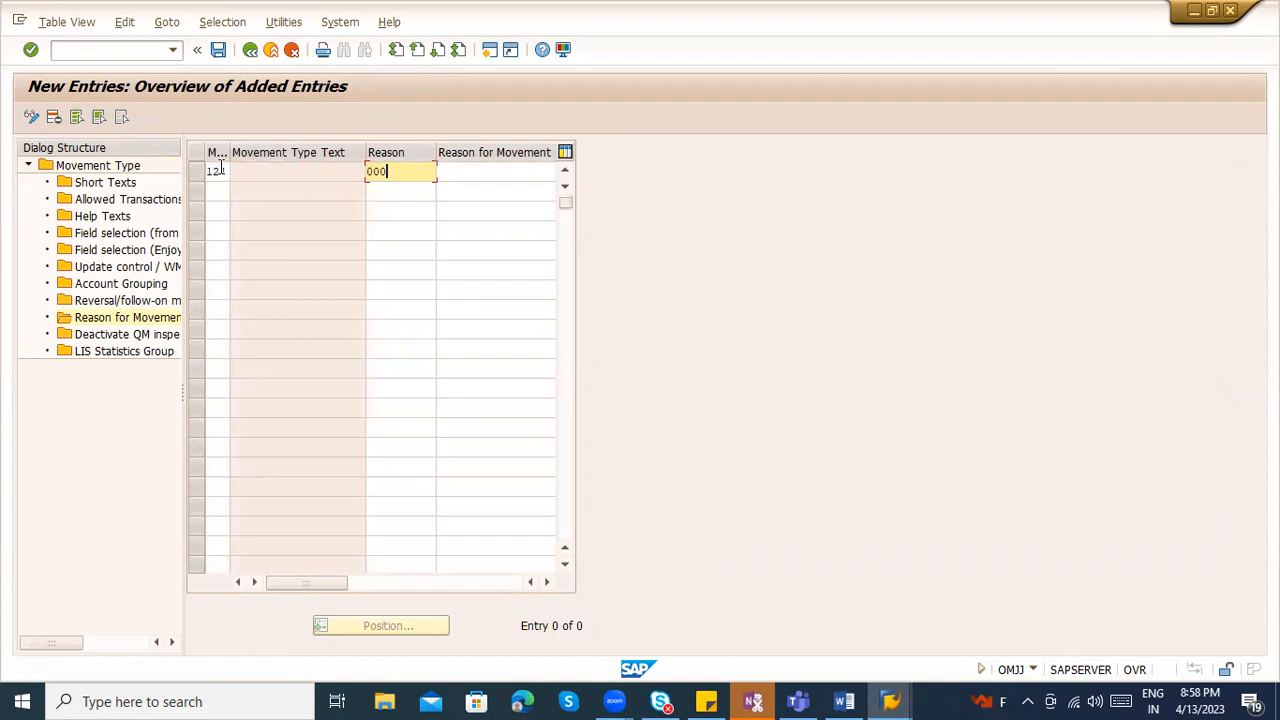
key(Tab)
text(Damaged)
key(Return)
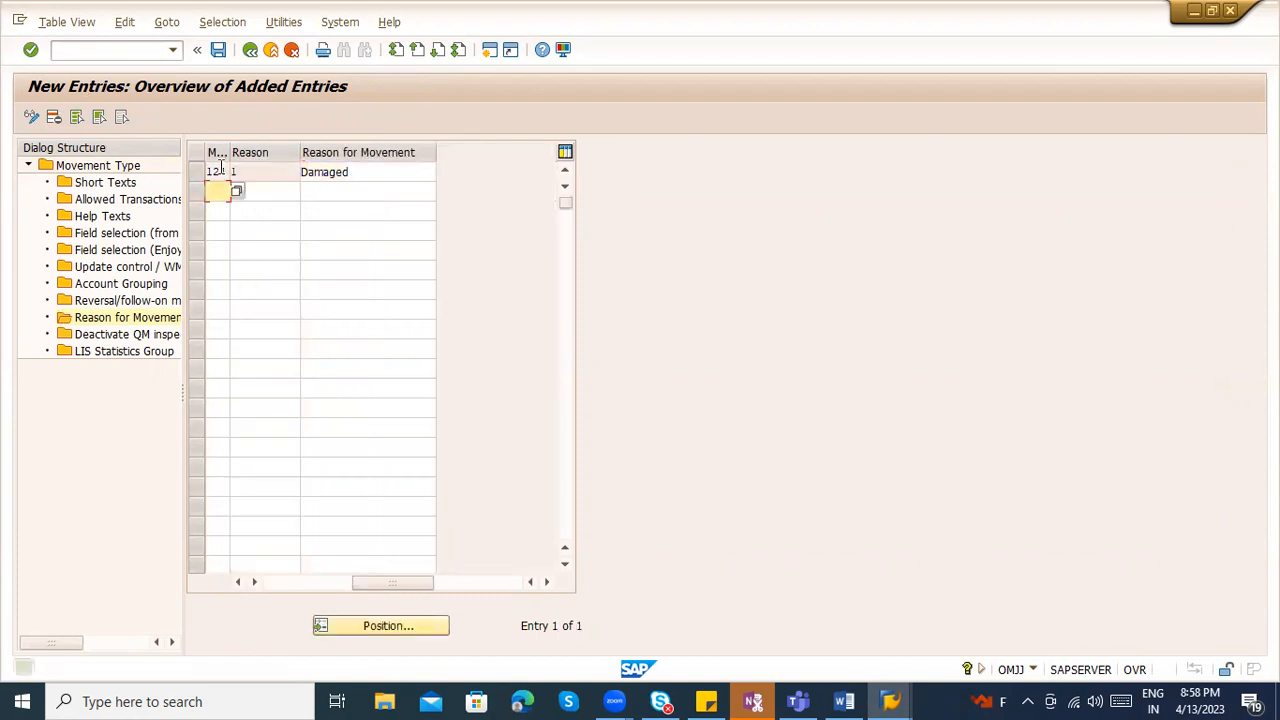
key(ctrl+s)
key(Return)
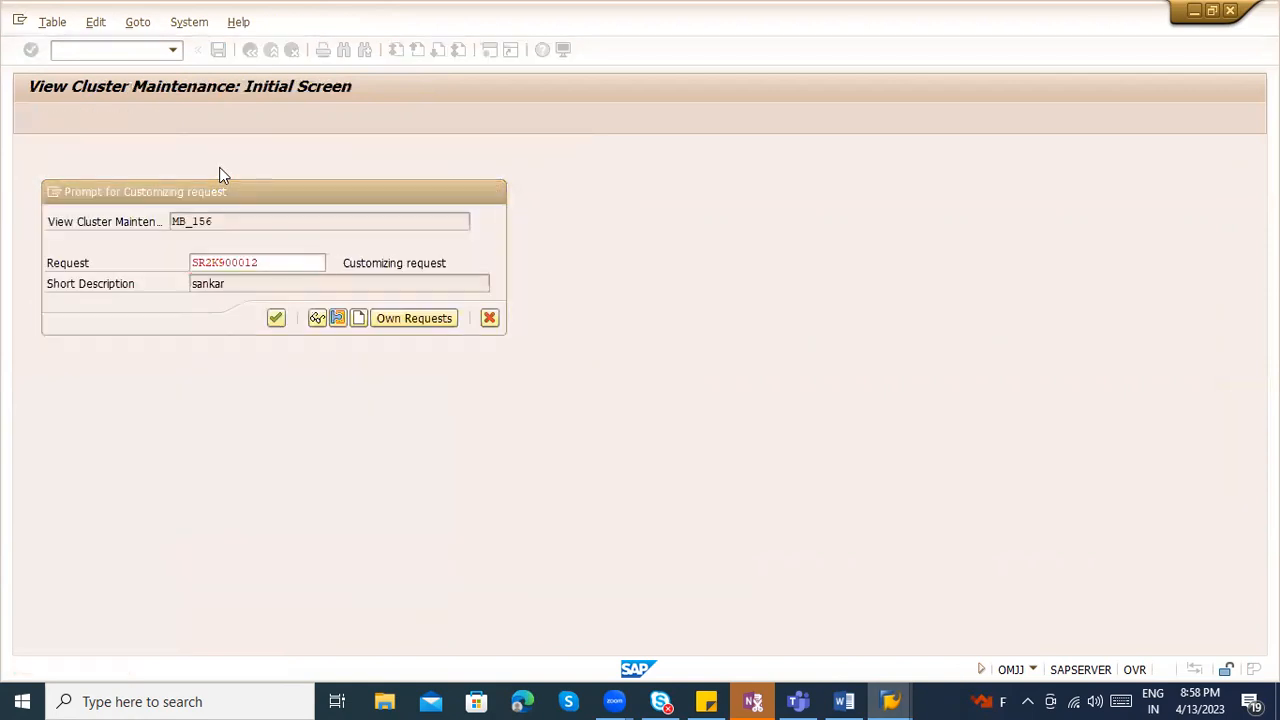
- Leave the movement type customizing and load the MIGO return delivery for material document 606015
key(F3)
key(F3)
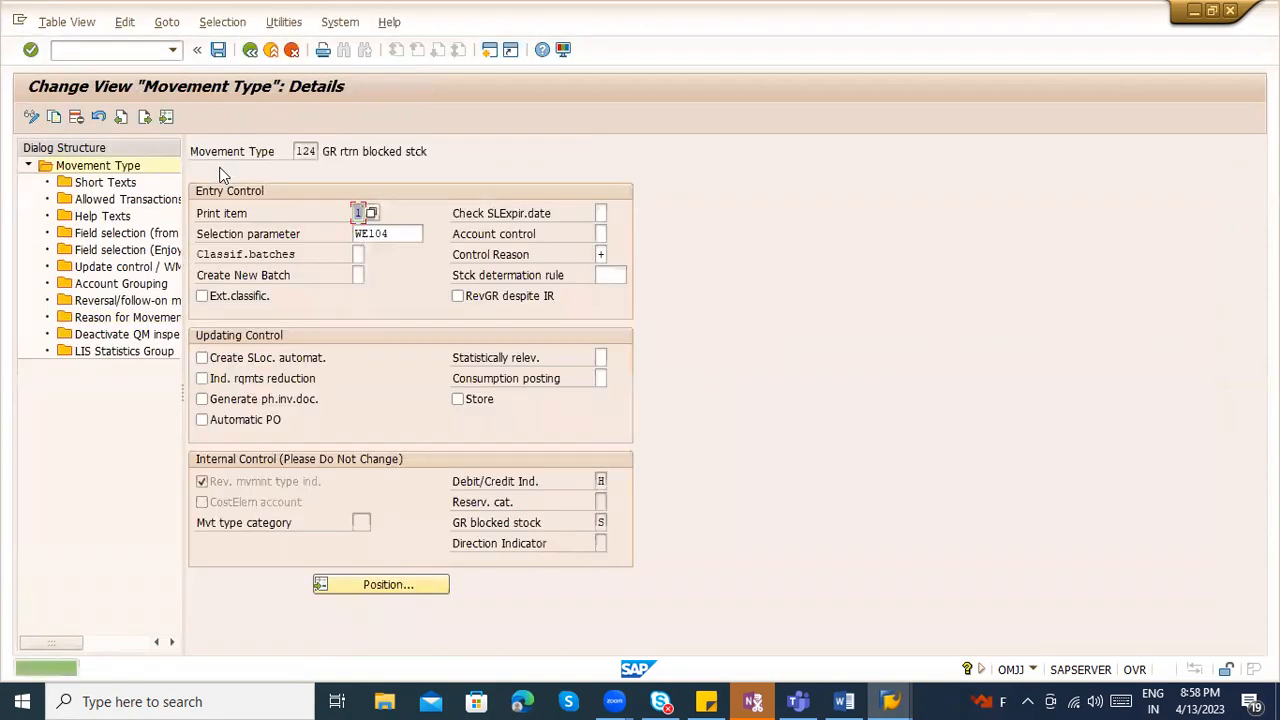
key(F3)
key(F3)
text(migo)
key(Return)
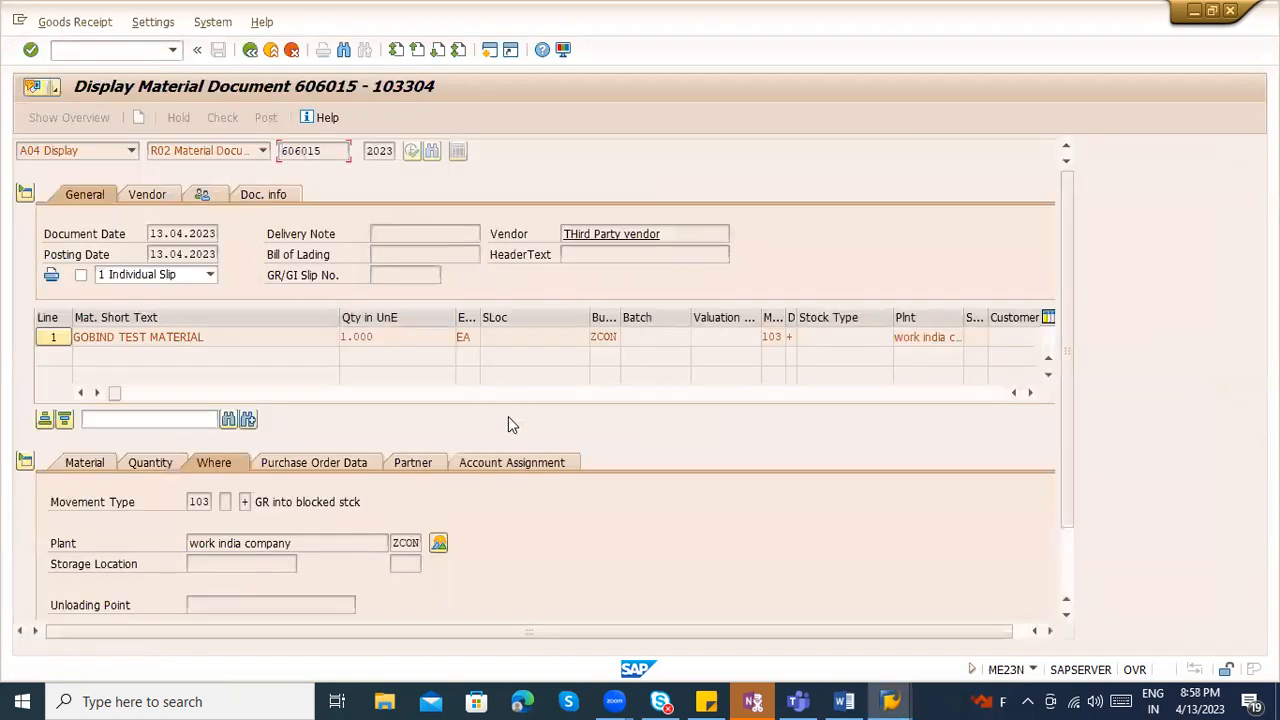
key(Return)
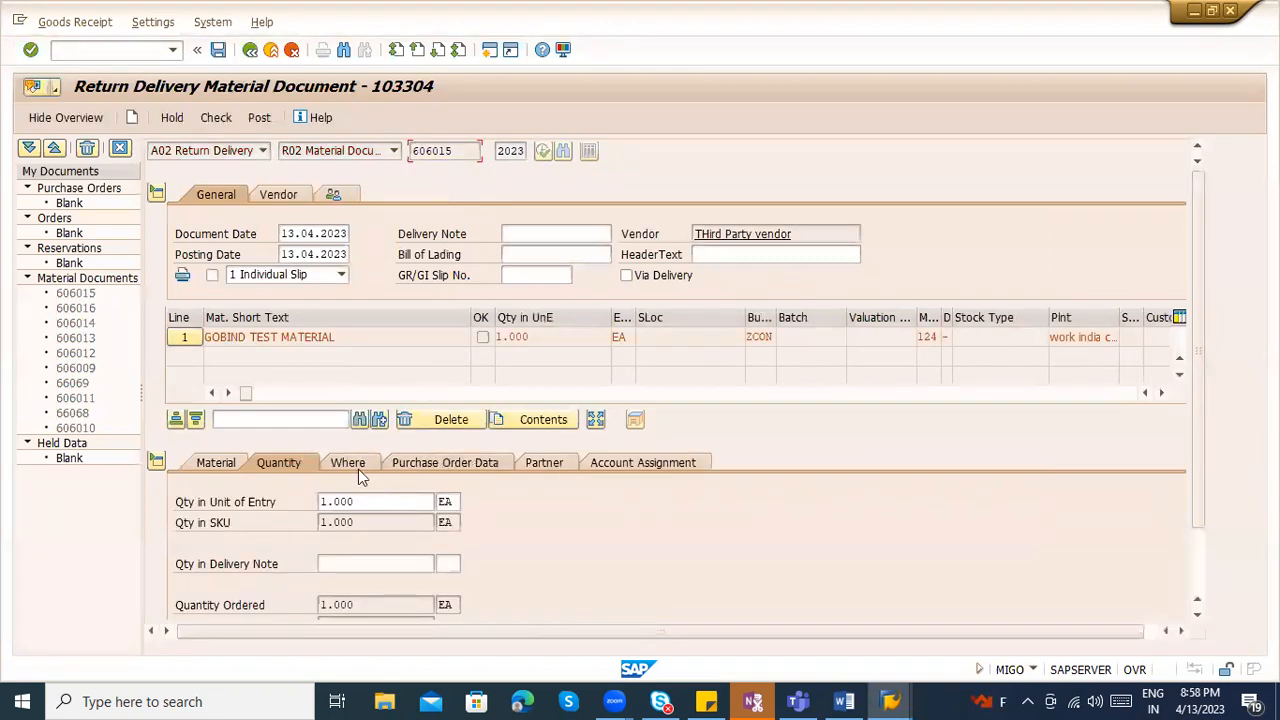
- Try to enter ZCON as the storage location in the return item's Where details
click(350, 463)
click(344, 564)
click(354, 578)
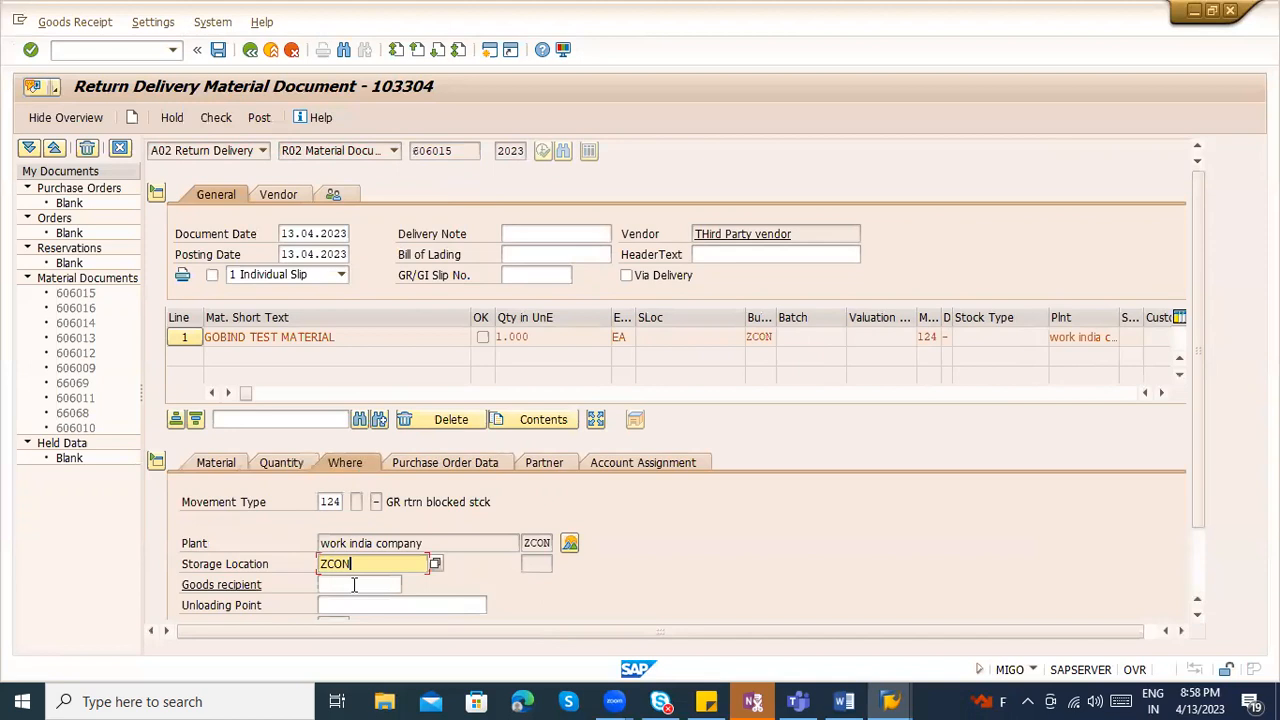
key(Return)
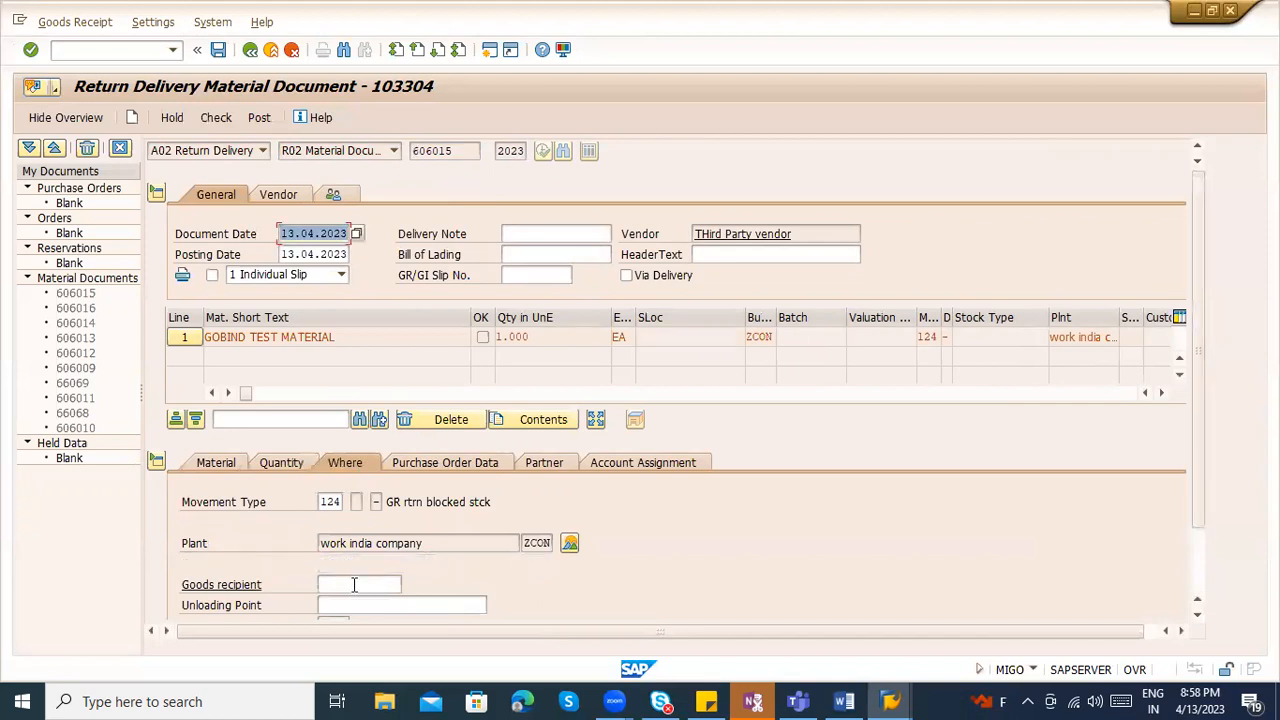
- Set the return item's quantity in unit of entry to 500 EA and mark the item OK
click(270, 464)
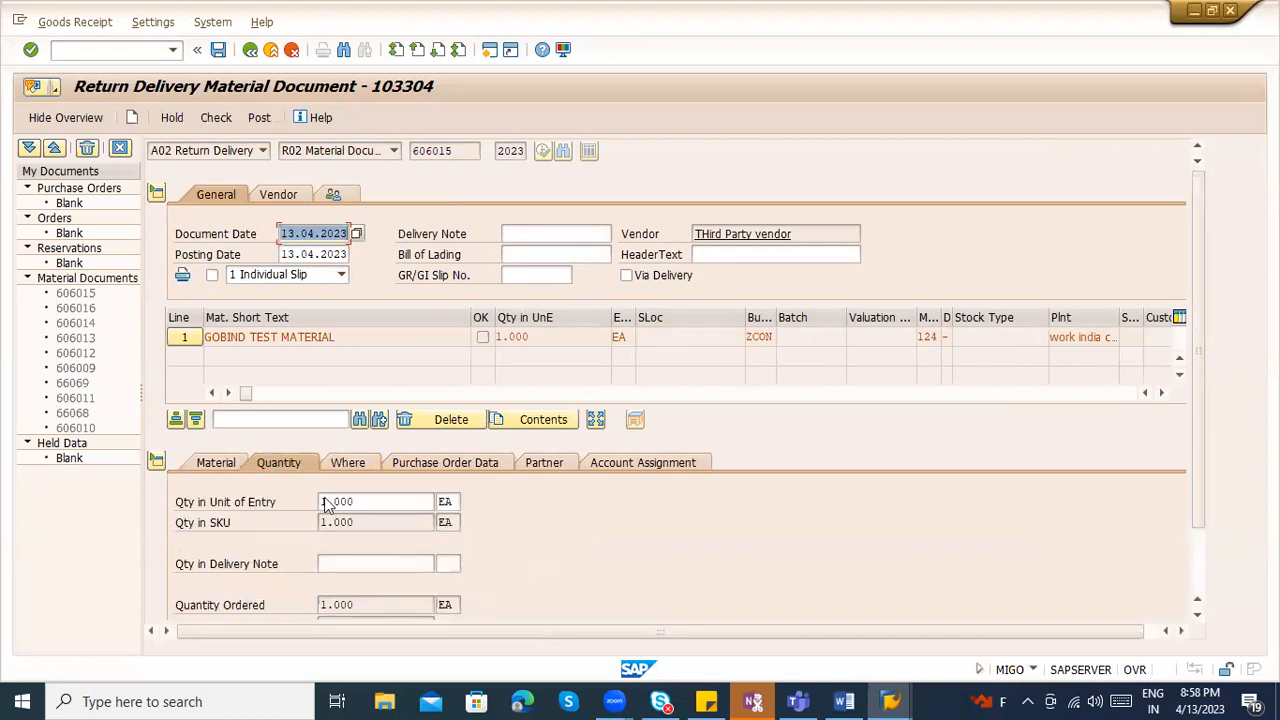
click(330, 502)
text(500)
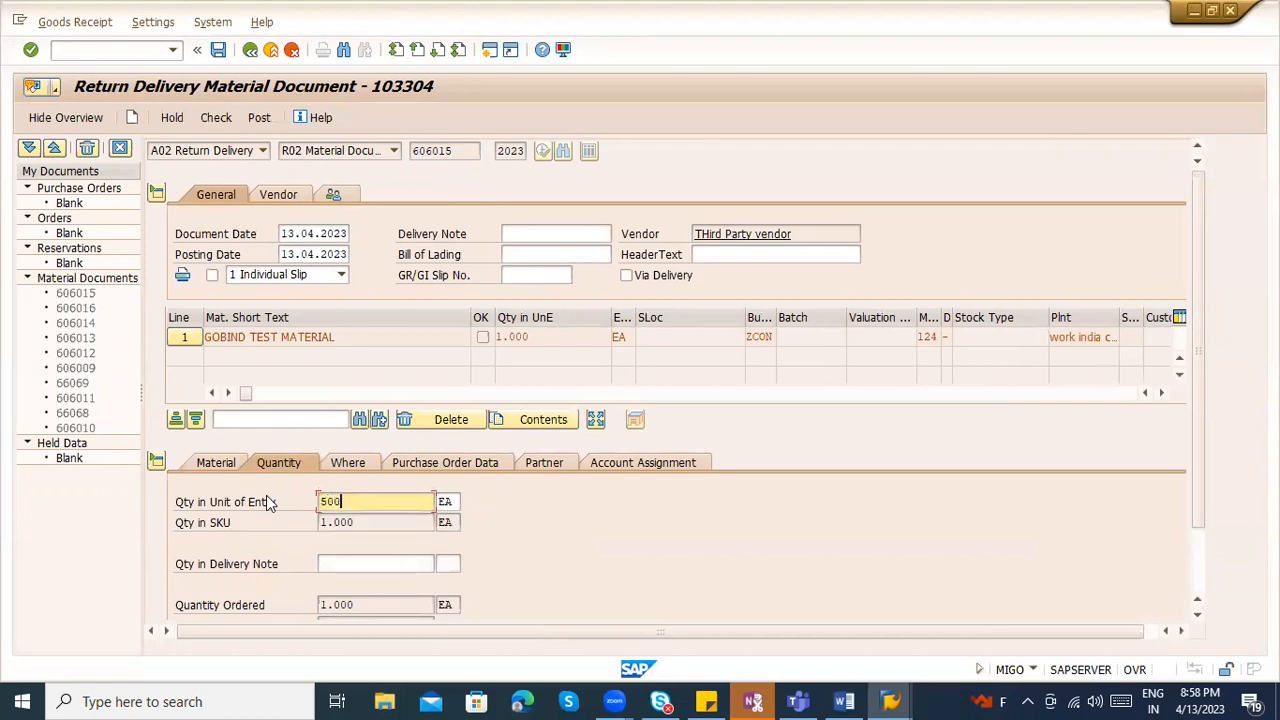
key(Return)
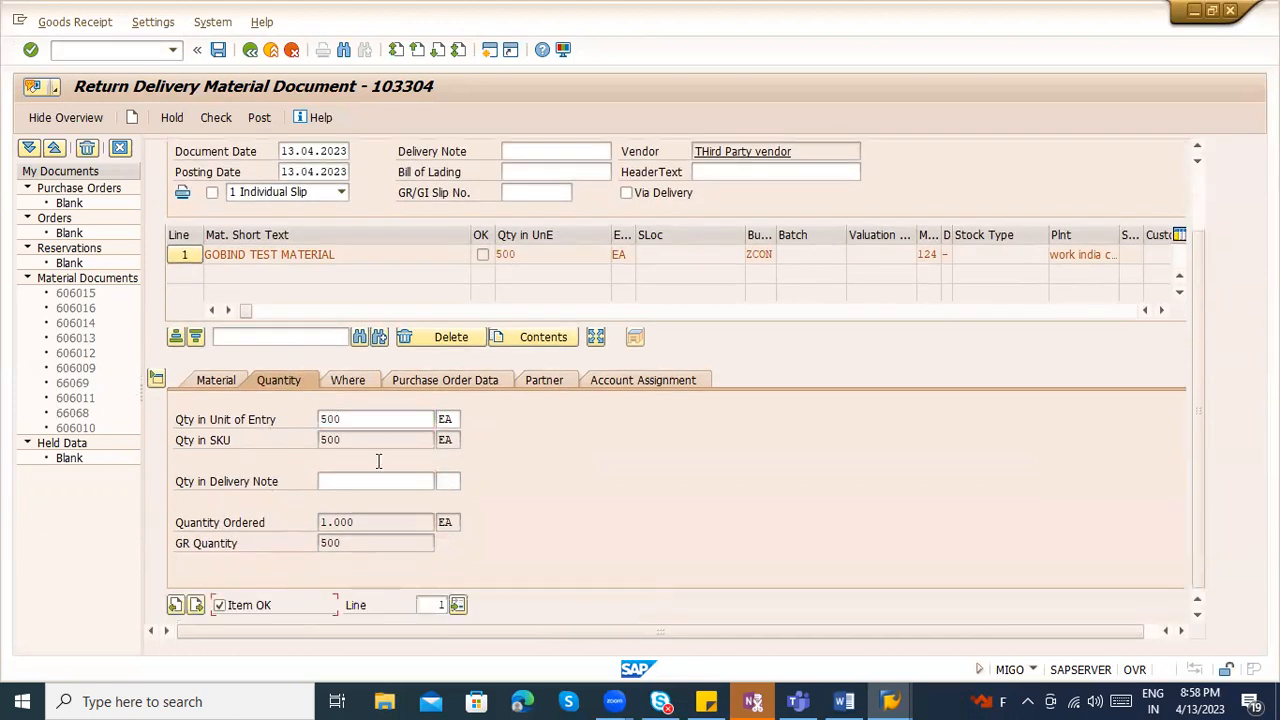
- Set the return item's quantity in unit of entry to 1000 EA and check the return delivery
double_click(346, 419)
text(1000)
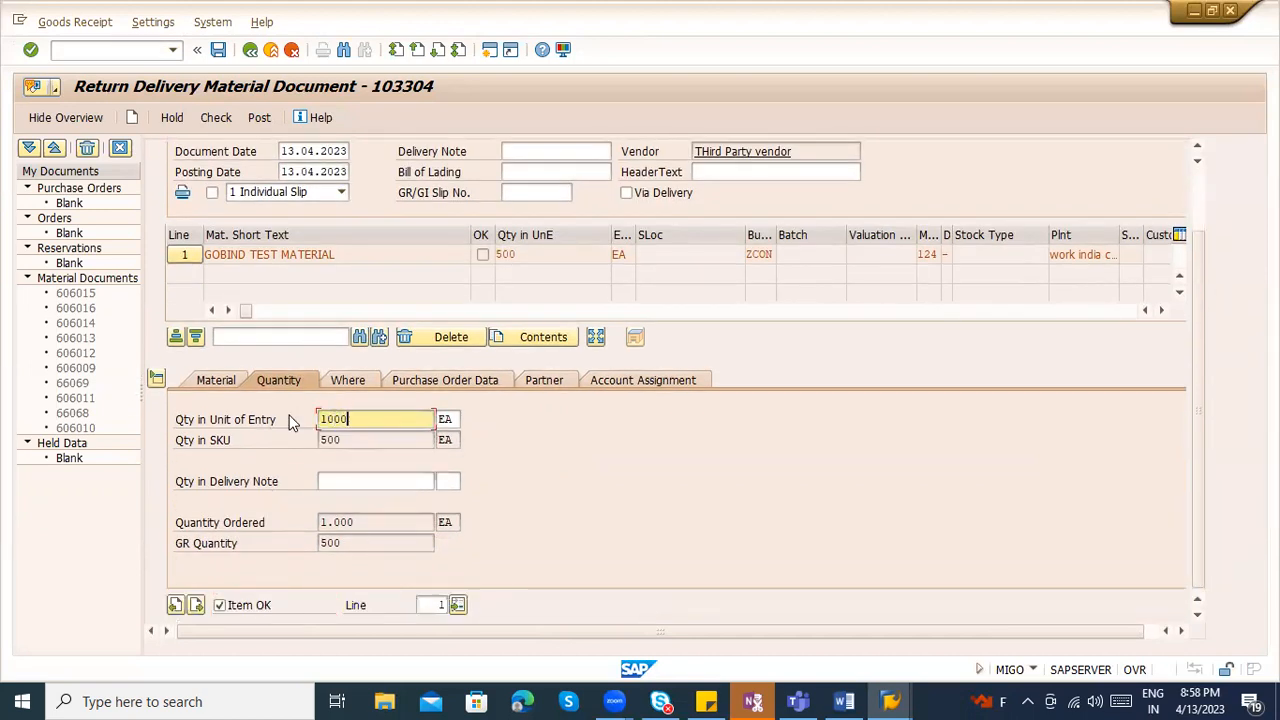
key(Return)
scroll(302, 330, up, 1)
click(216, 118)
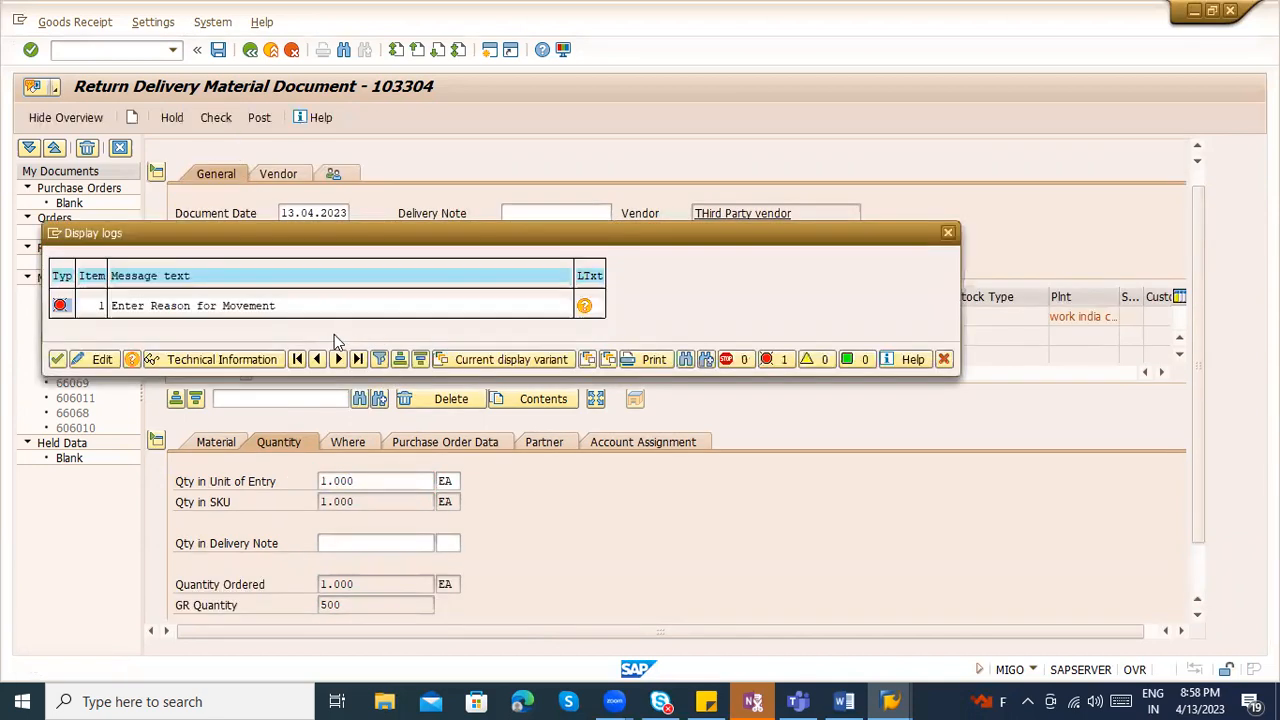
- Set the reason for movement to 1 in the item's Where details and check the return delivery again
click(352, 450)
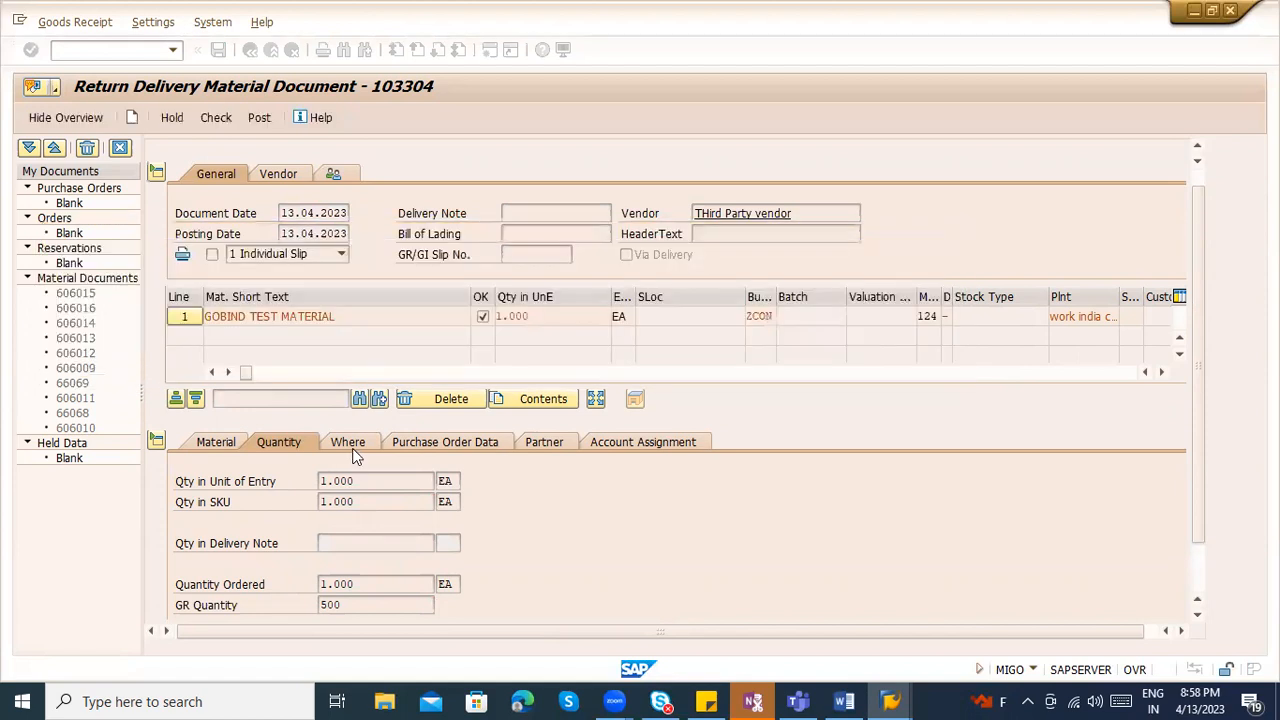
click(353, 587)
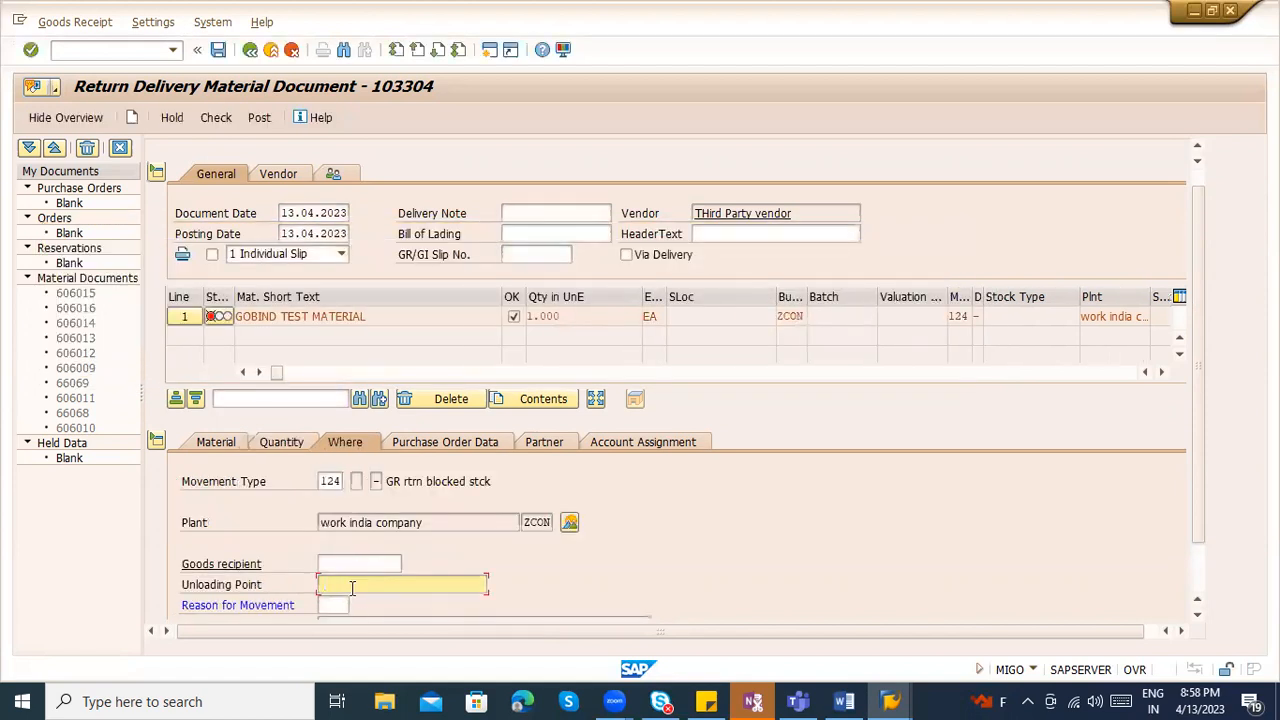
click(344, 603)
text(1)
key(Return)
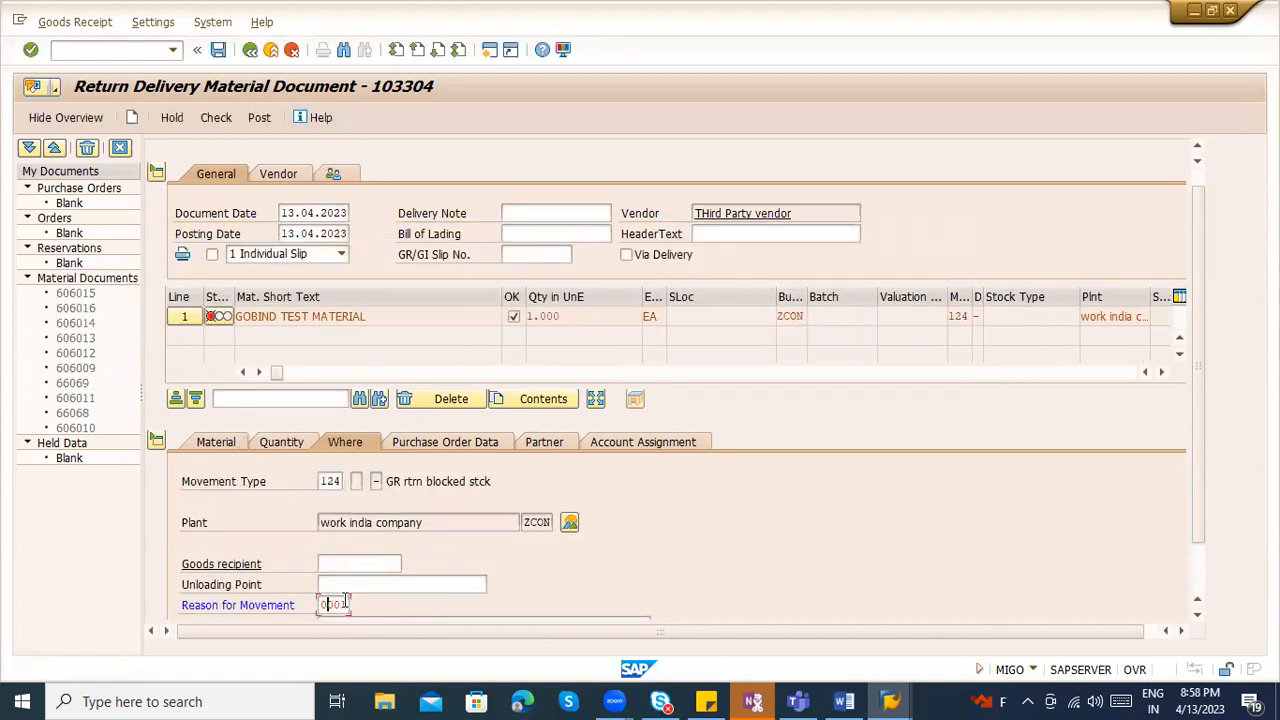
click(231, 118)
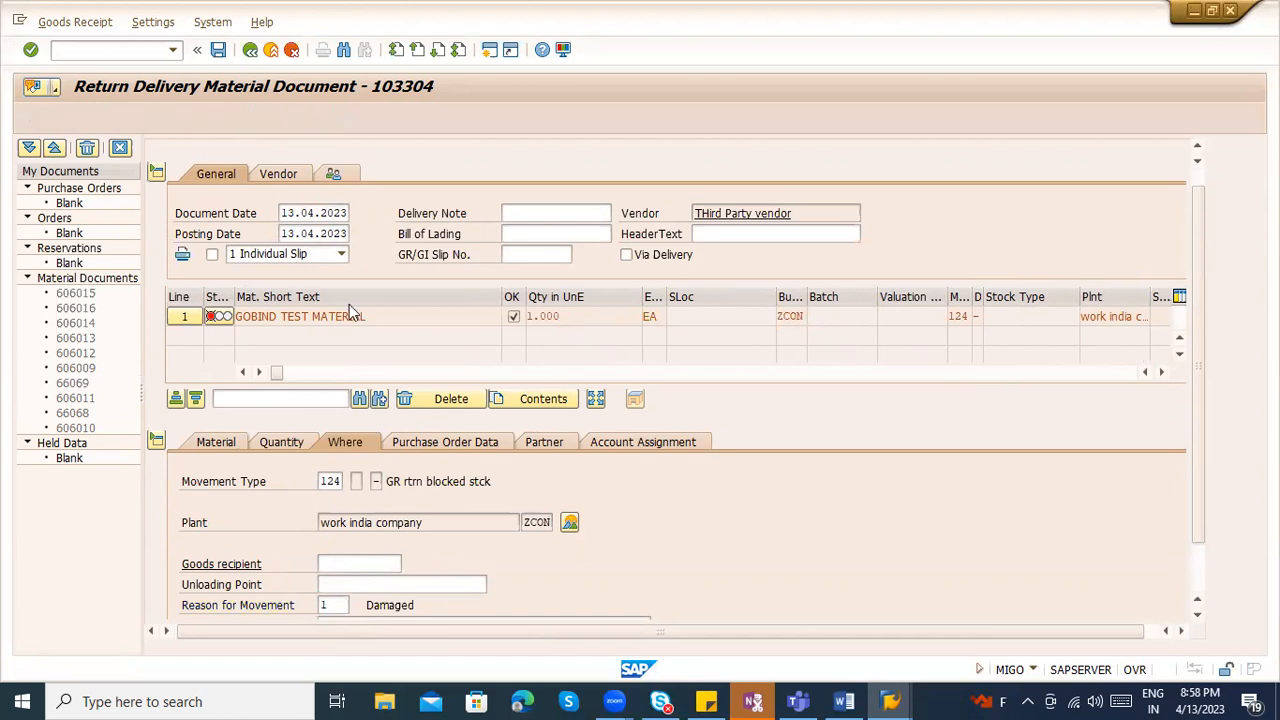
click(338, 306)
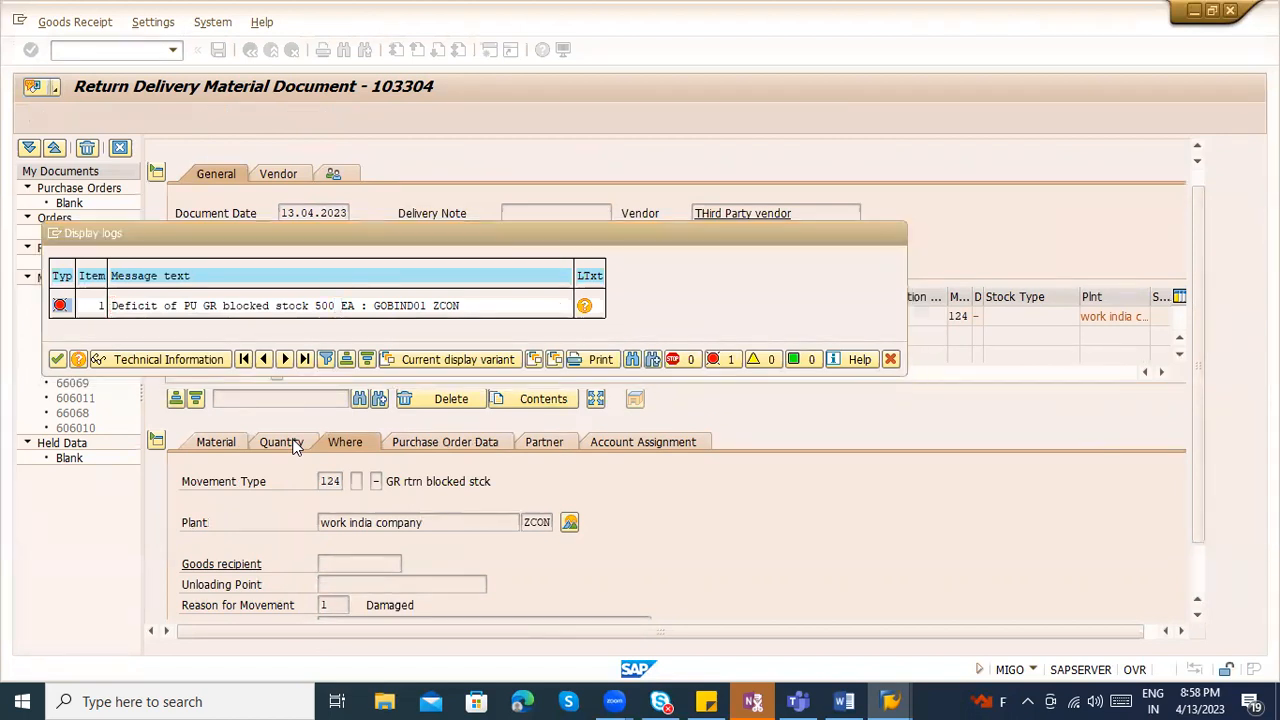
- Close the check log, set the return item's quantity in unit of entry to 500 EA and mark the item OK
key(Return)
click(295, 447)
drag(355, 482, 311, 484)
text(500)
key(Return)
scroll(433, 520, down, 1)
click(260, 607)
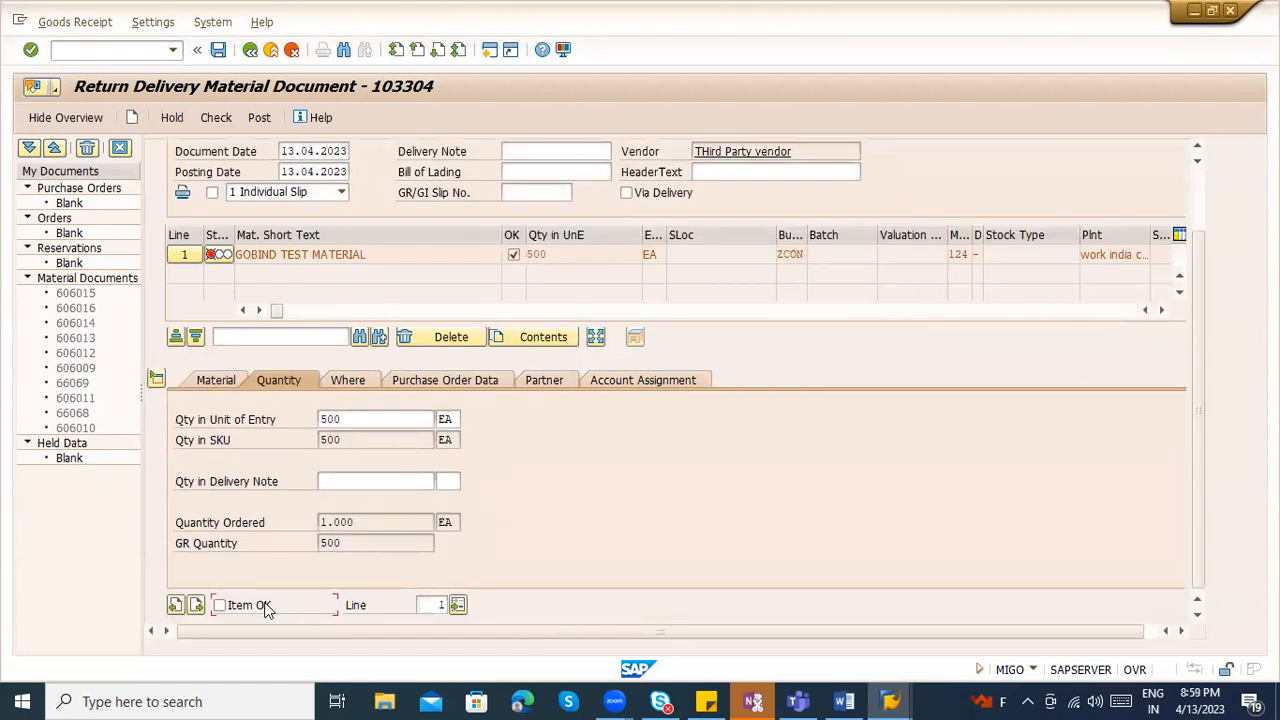
- Check the return delivery for movement type 124 and post it
scroll(478, 445, up, 2)
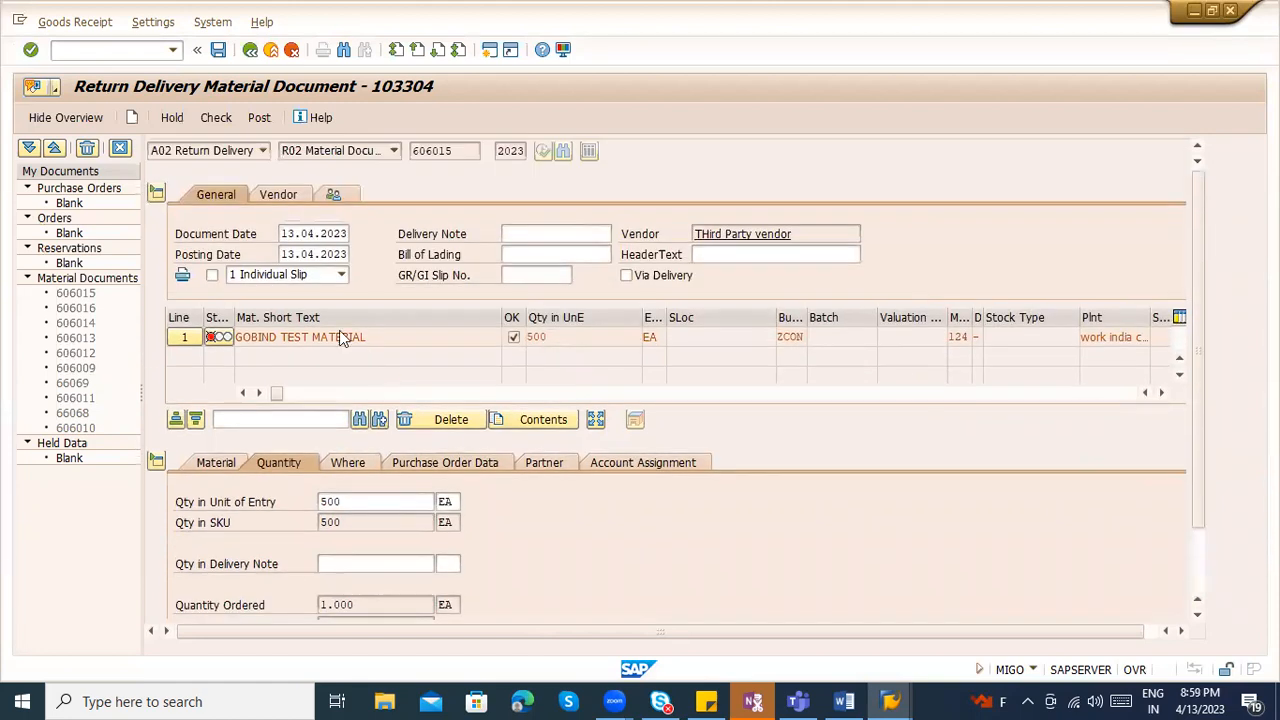
click(216, 118)
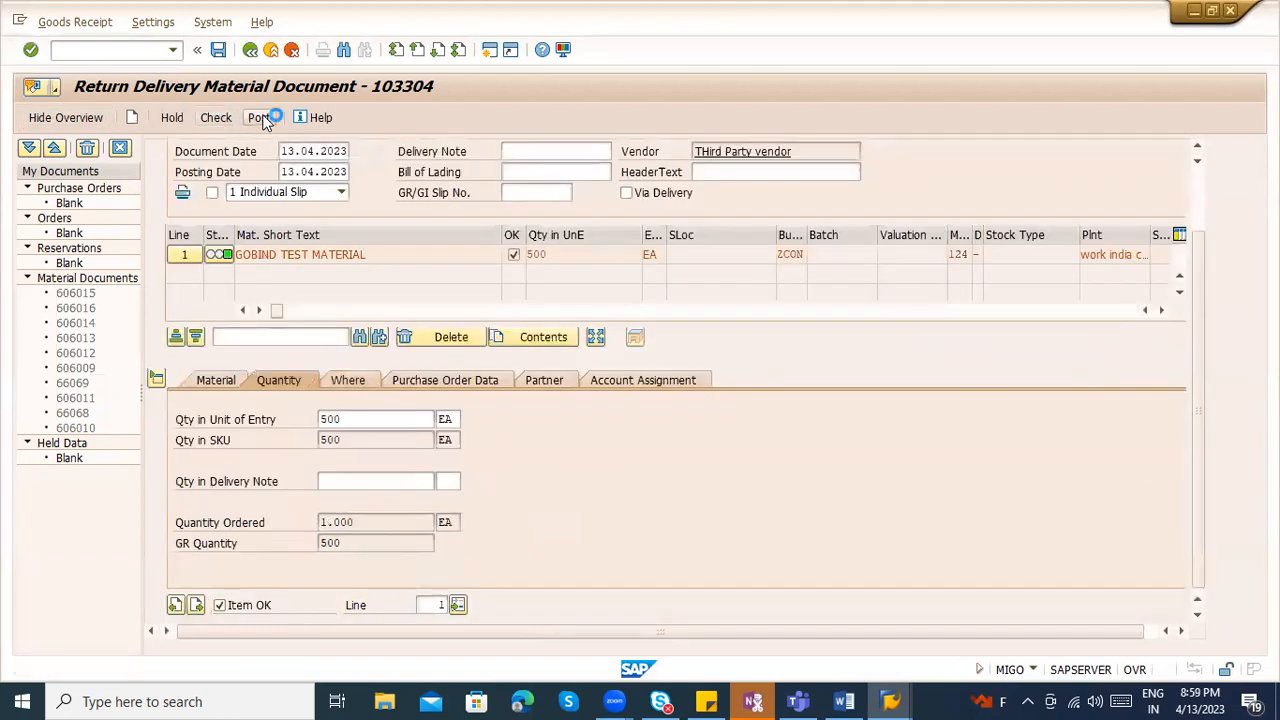
click(259, 117)
- Display the posted return's material document 606017 and look up its accounting documents
click(210, 150)
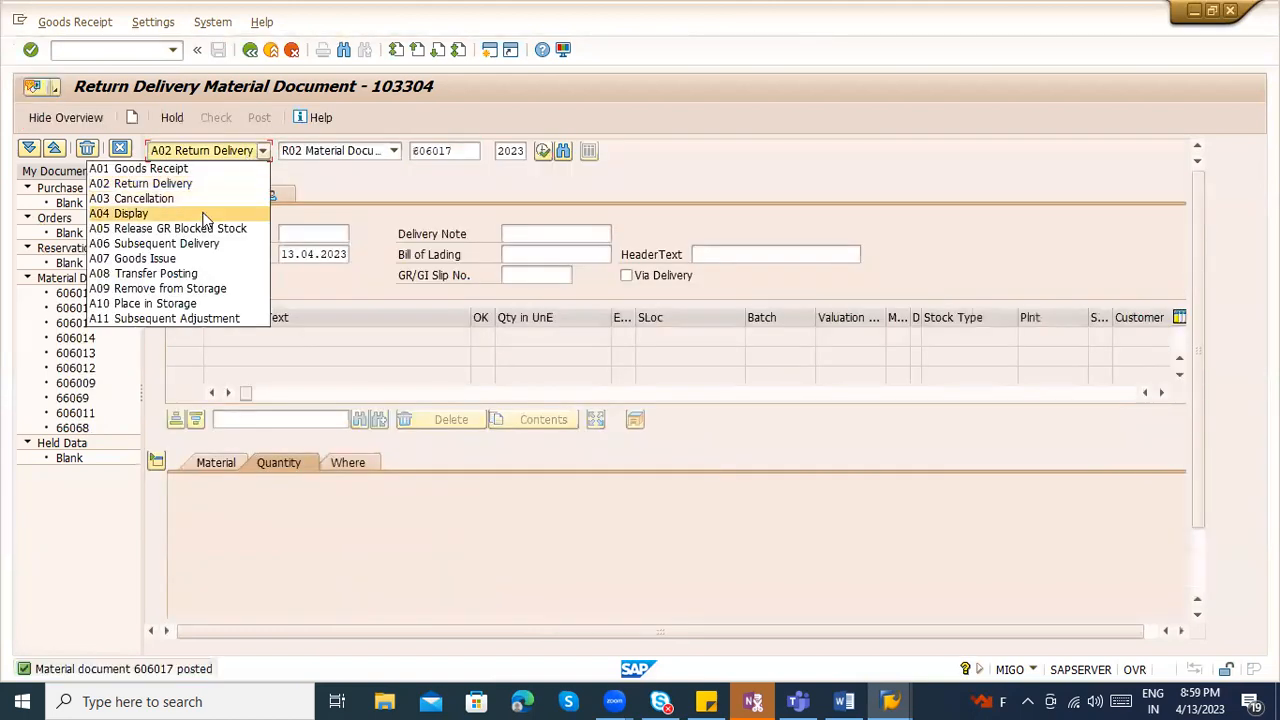
click(203, 214)
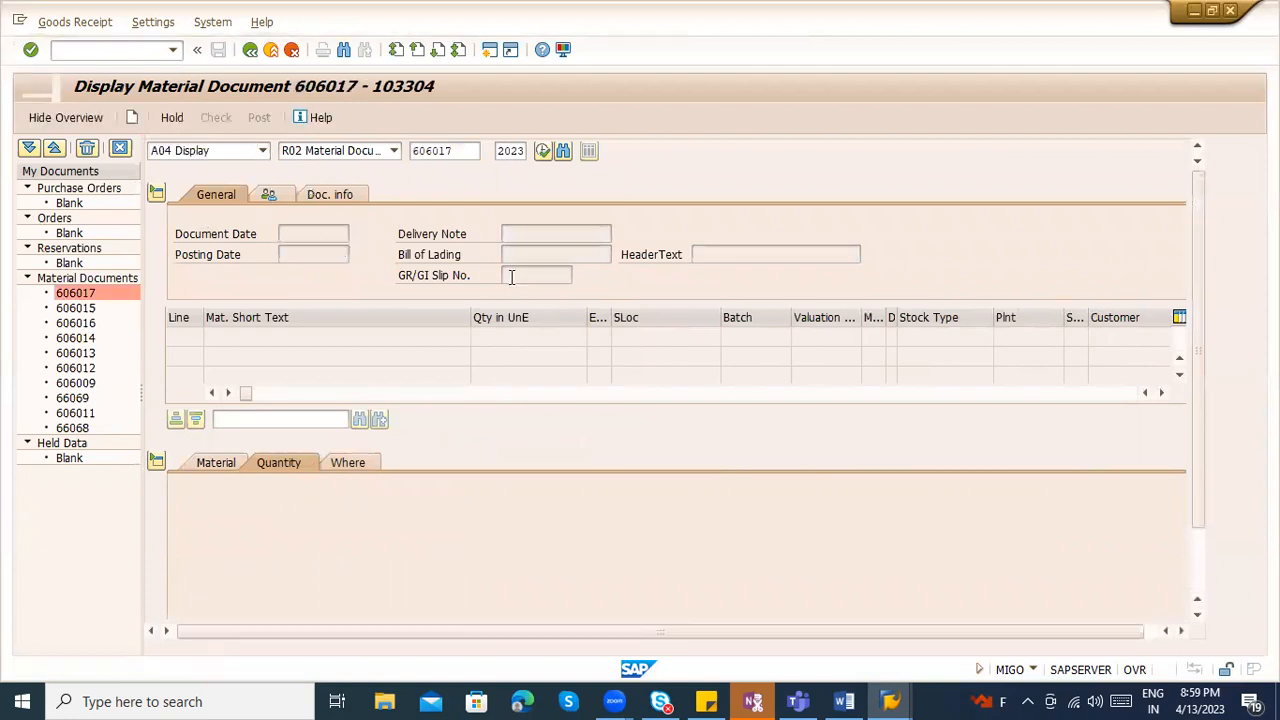
click(407, 196)
click(710, 243)
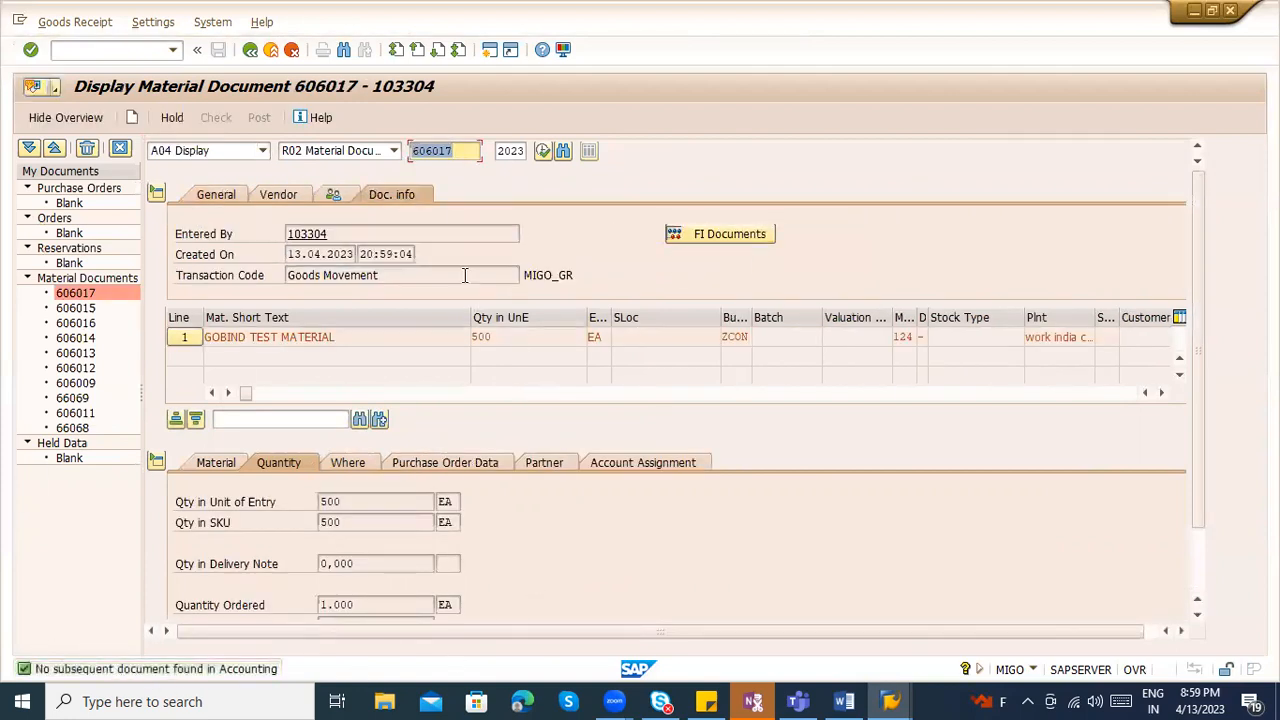
- Switch to Word to review the GR blocked stock diagram, and return to the SAP material document
key(alt+Tab)
key(alt+Tab)
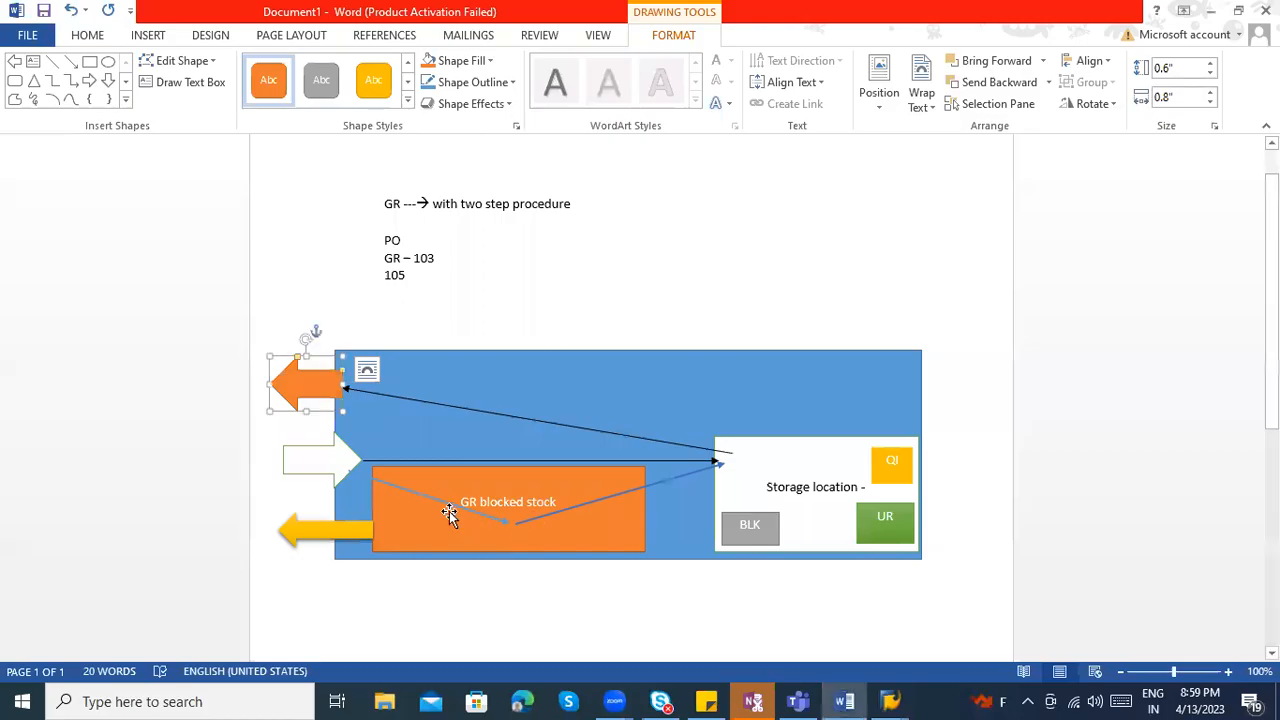
key(alt+Tab)
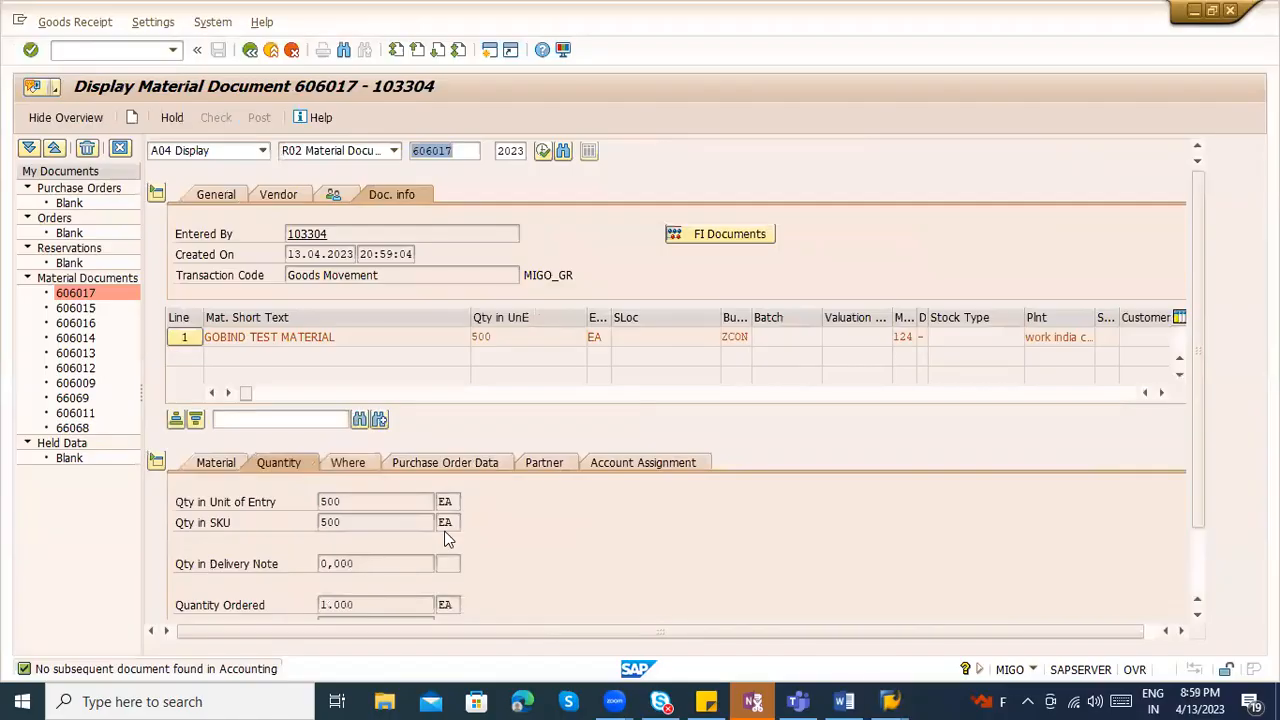
- Open the stock overview of GOBIND01 from the item's Where details, examine the GR blocked stock, and return to the document
click(350, 462)
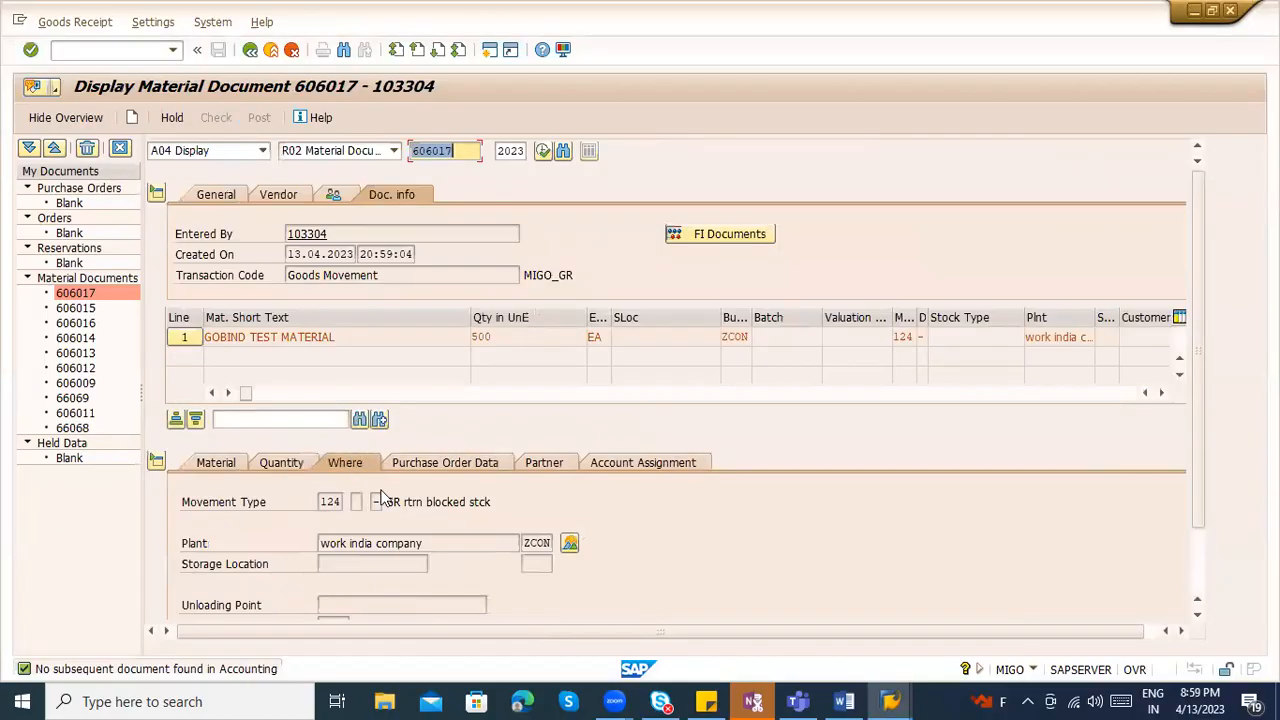
click(579, 551)
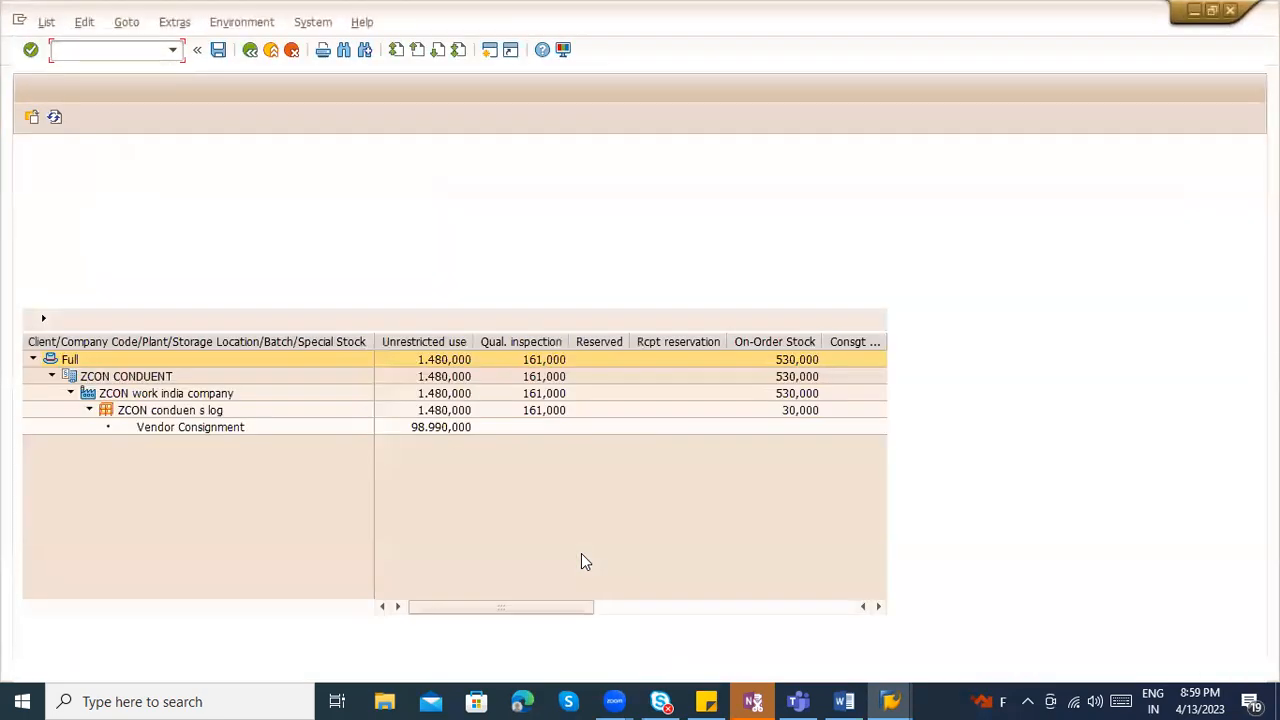
drag(551, 608, 723, 603)
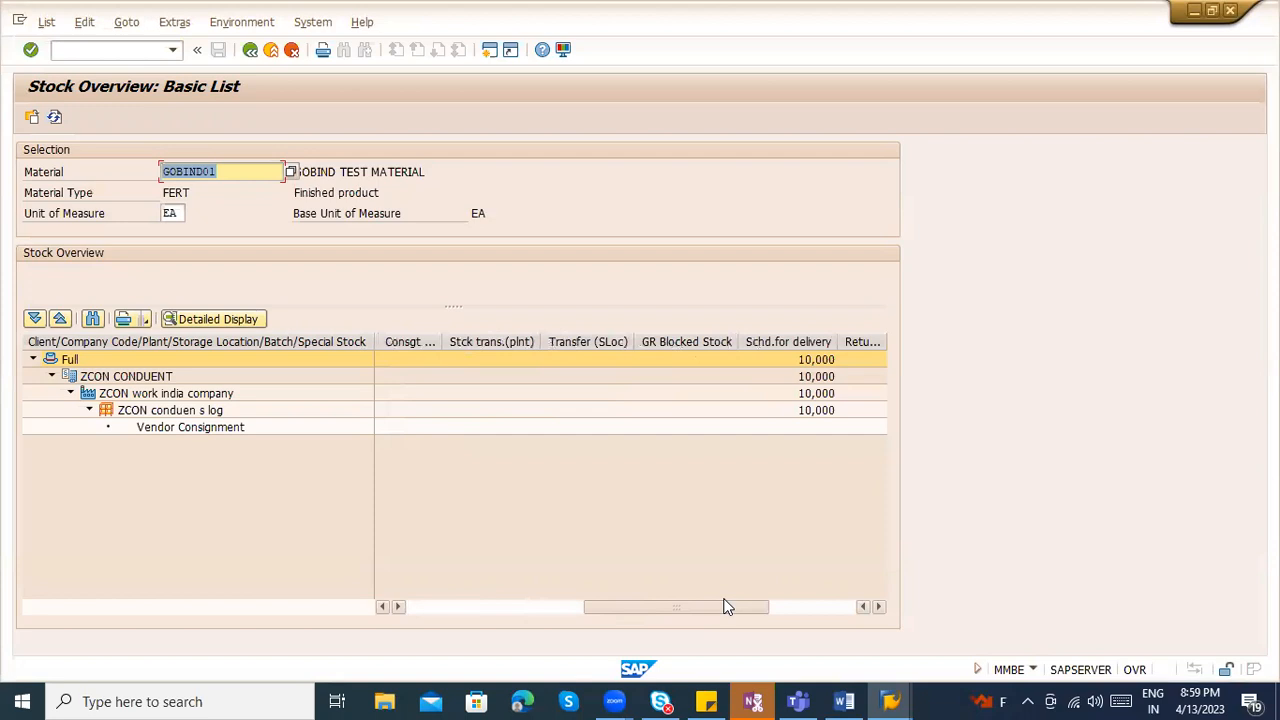
click(673, 342)
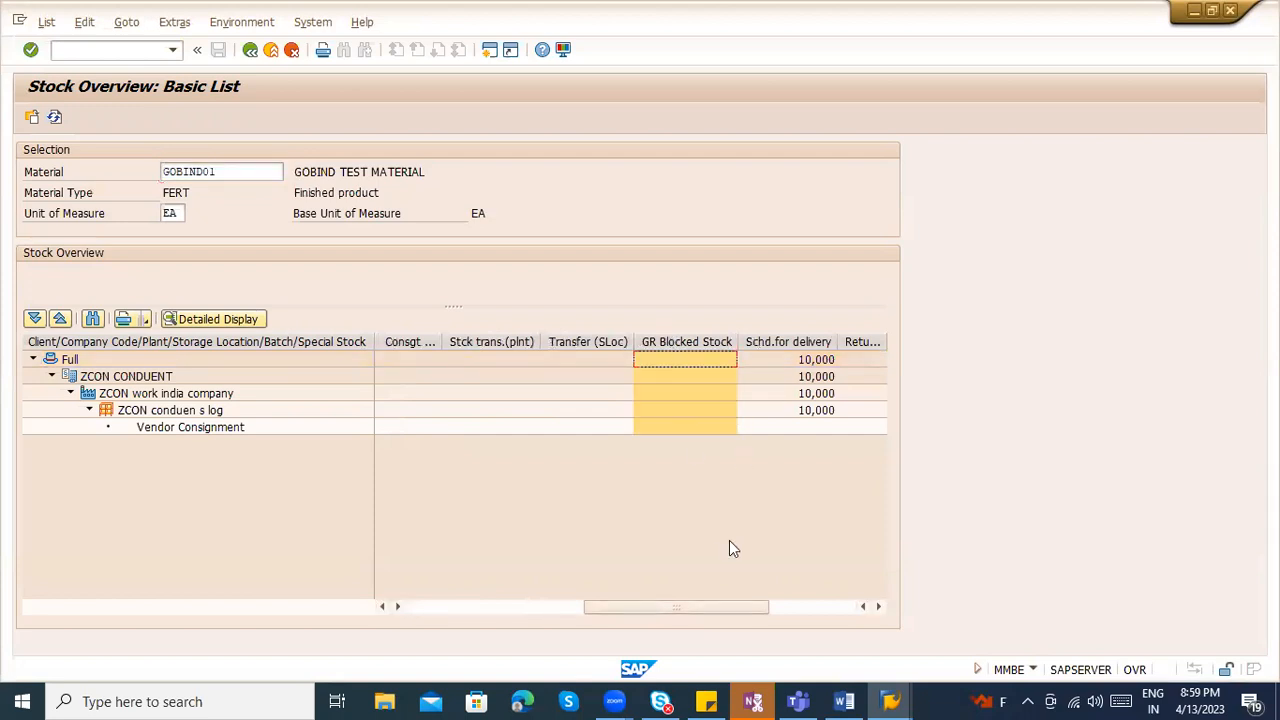
drag(731, 604, 486, 606)
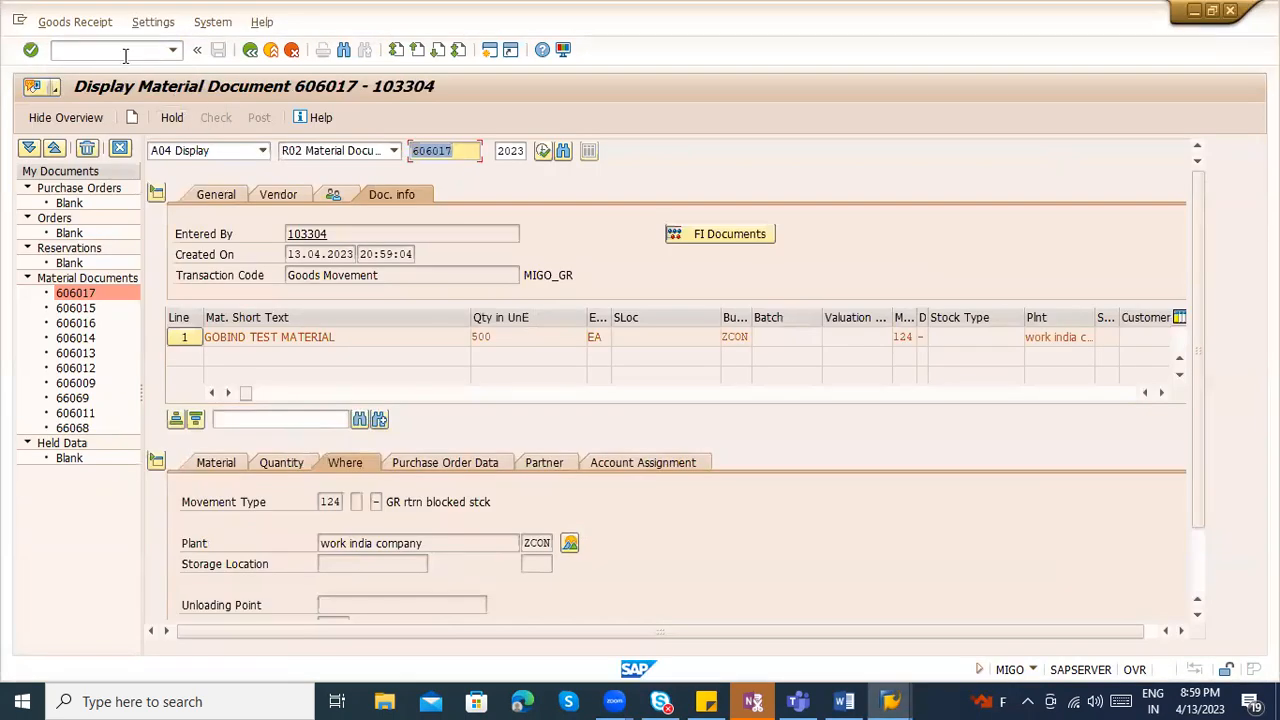
- Display the purchase order in ME23N and bring up the purchase order history of its GOBIND01 item
click(123, 53)
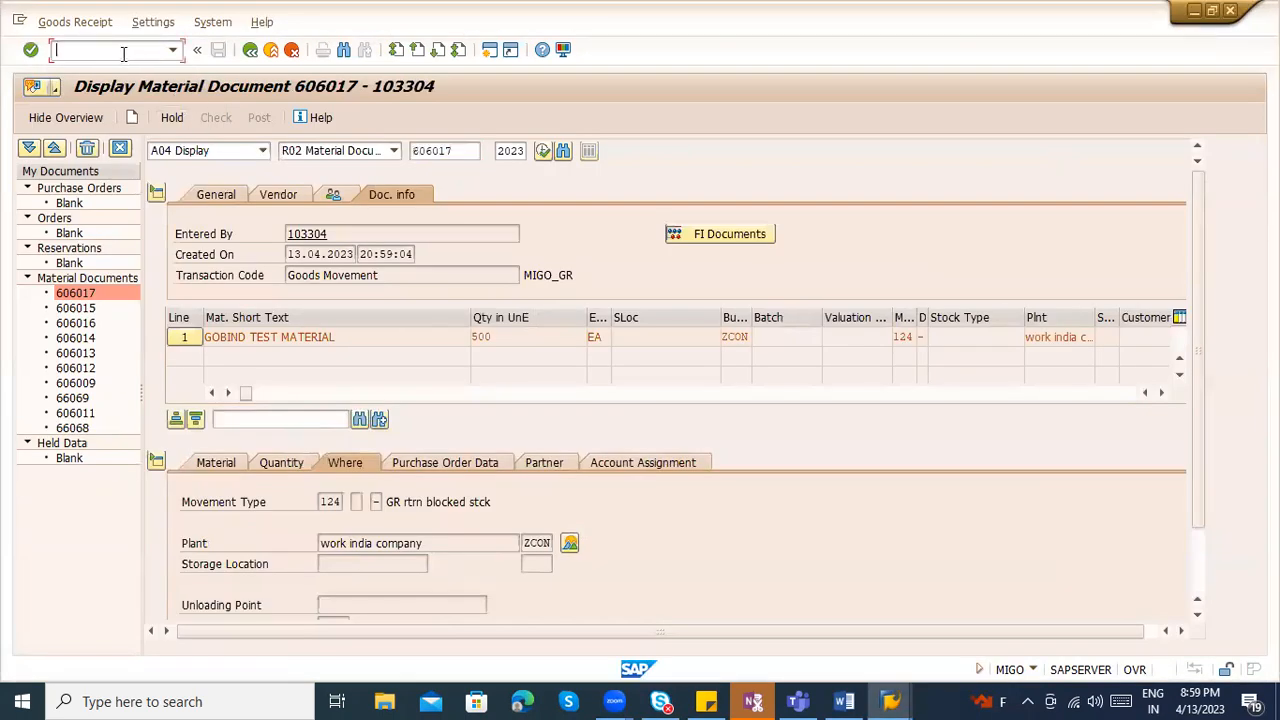
text(/nmmbe)
key(Return)
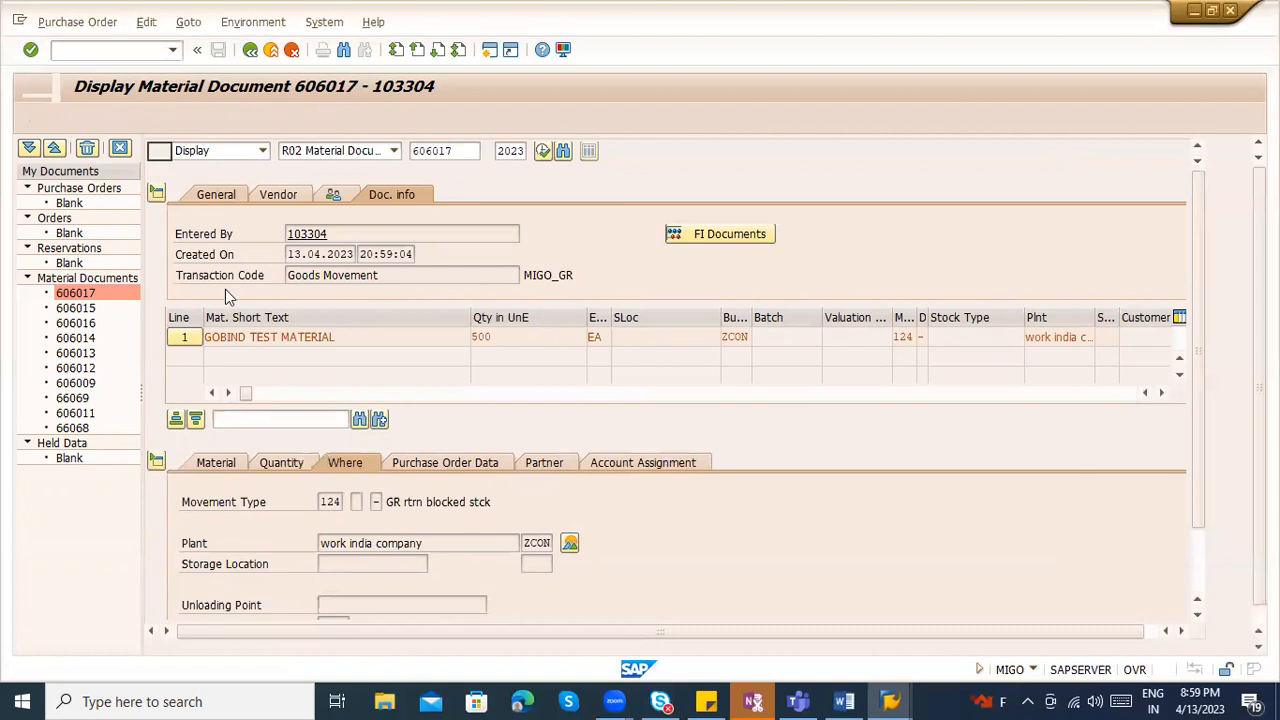
click(667, 358)
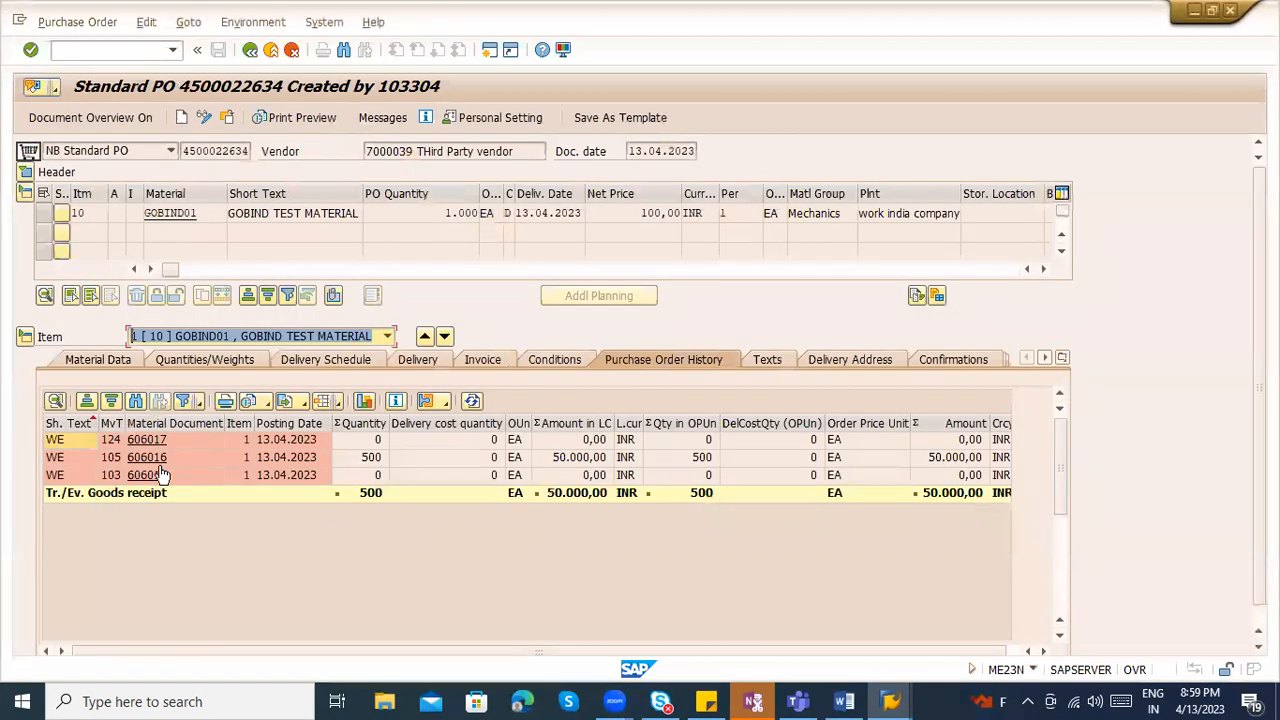
- Examine the quantities and amounts of the 103, 105 and 124 postings, then view material document 606016 and return to the history
click(278, 481)
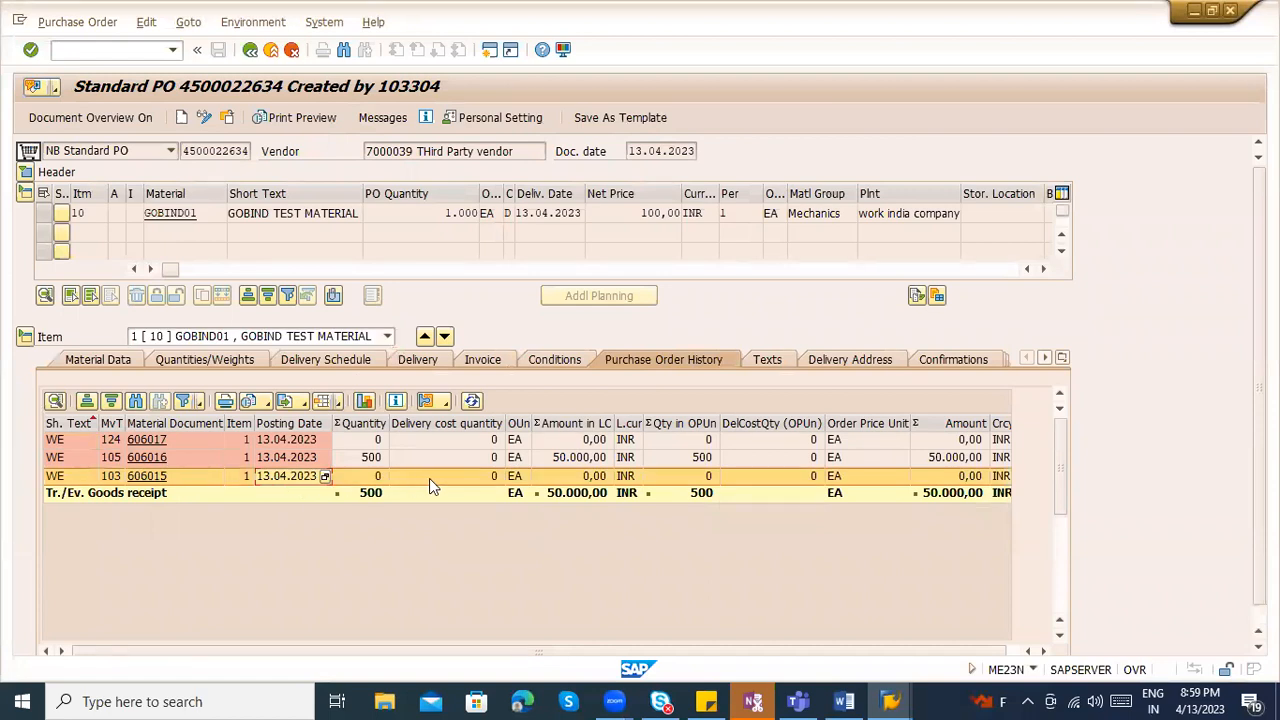
click(285, 457)
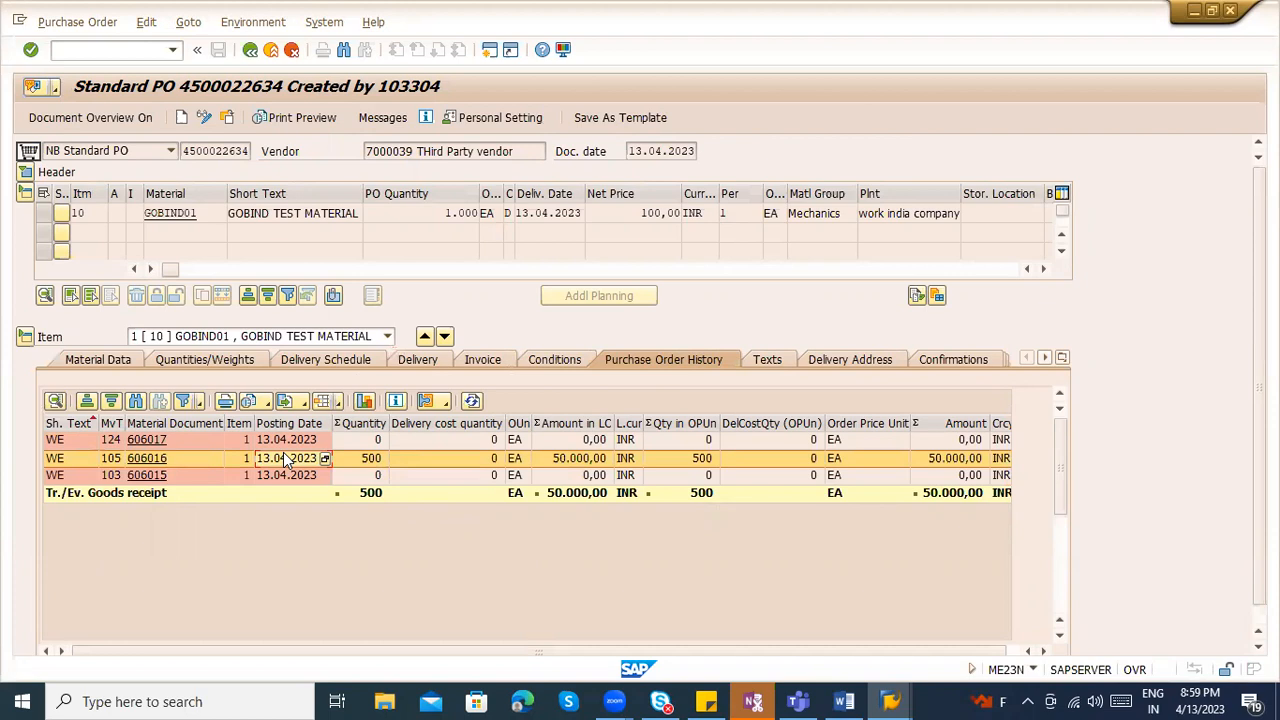
click(341, 459)
click(342, 442)
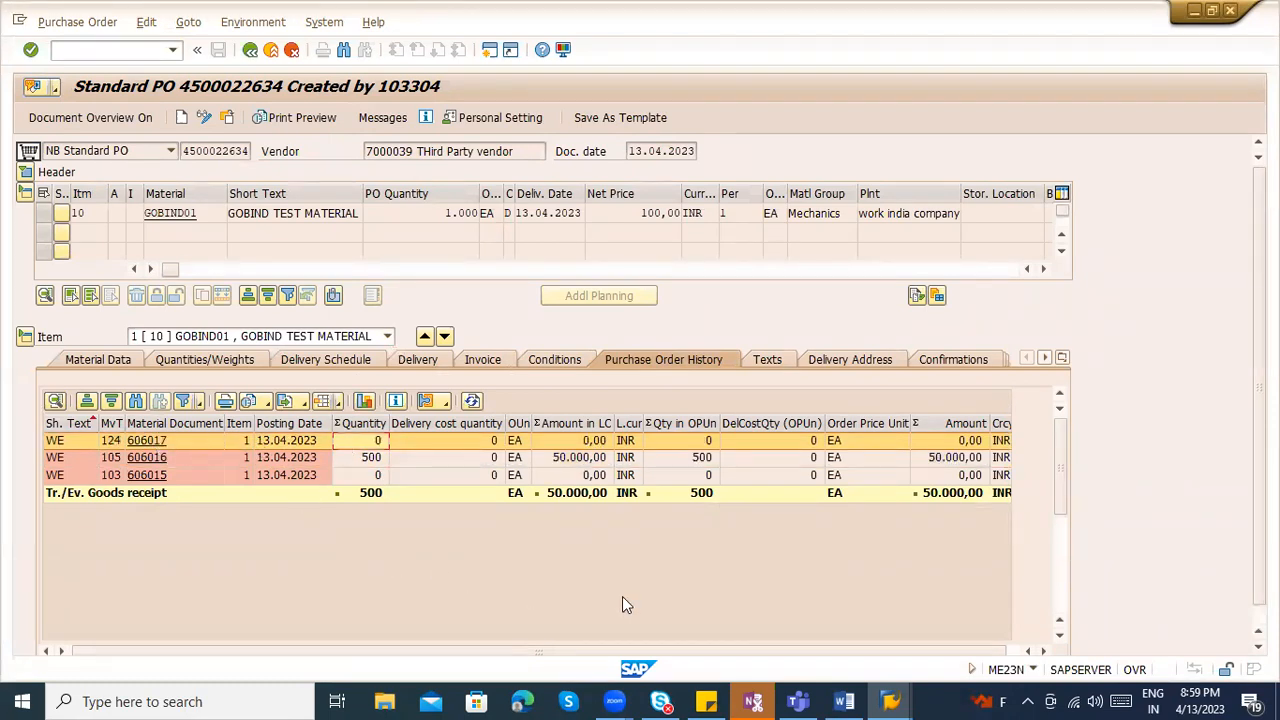
click(953, 423)
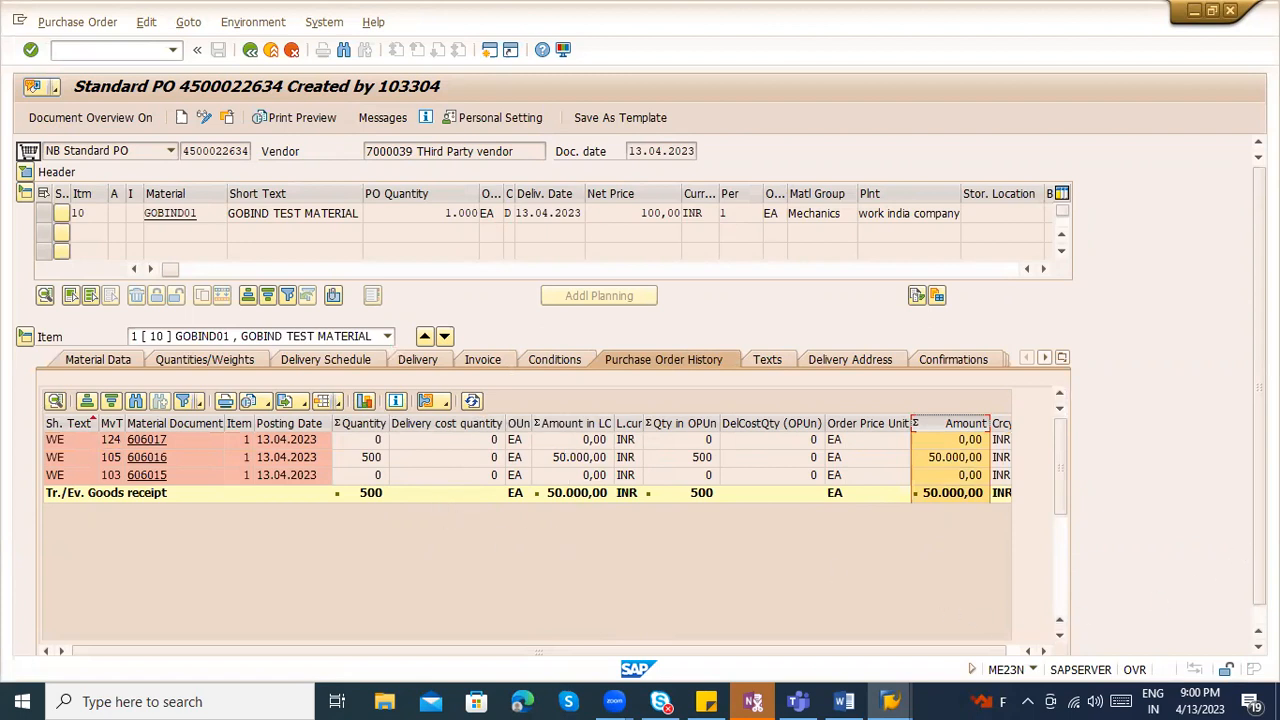
scroll(89, 487, down, 1)
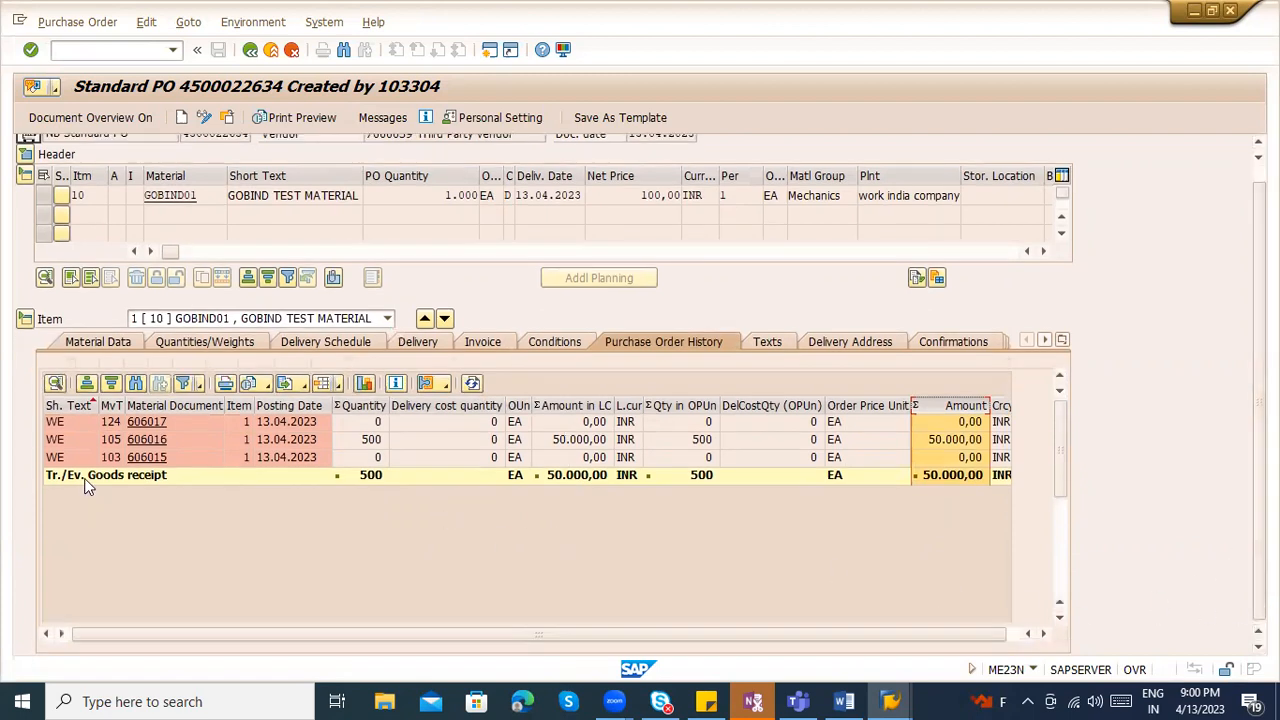
scroll(1209, 358, up, 1)
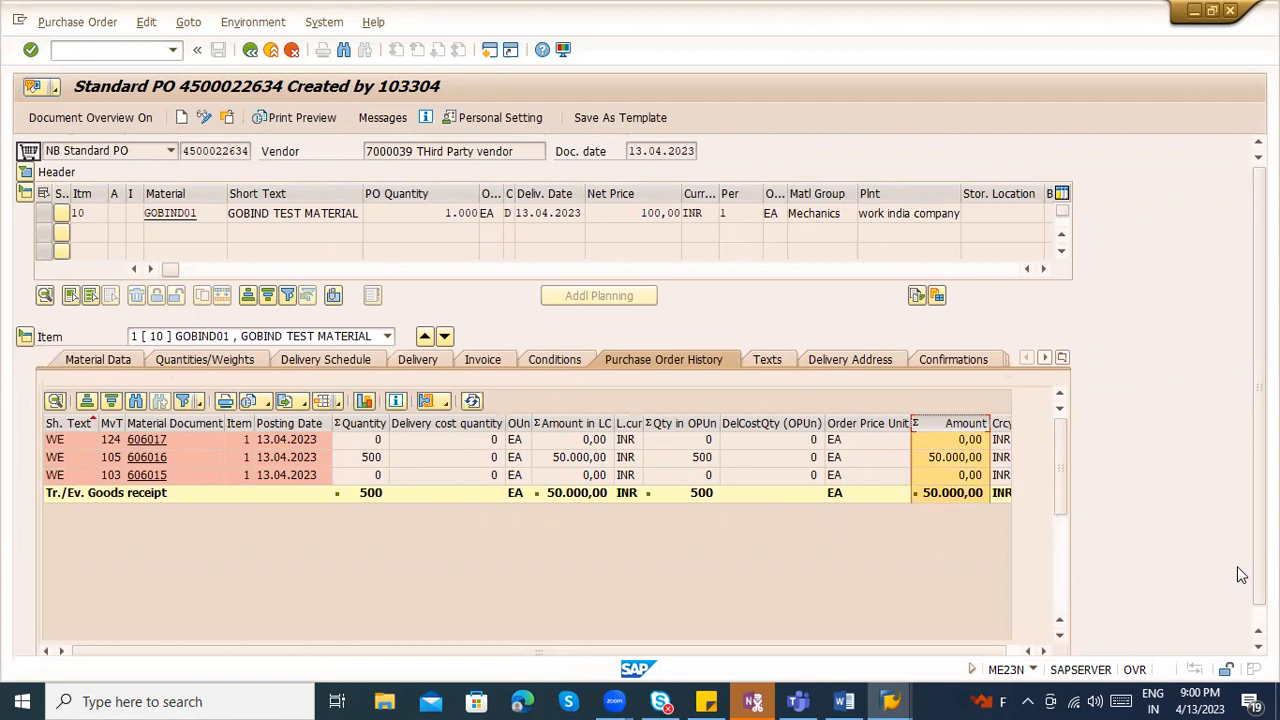
click(157, 462)
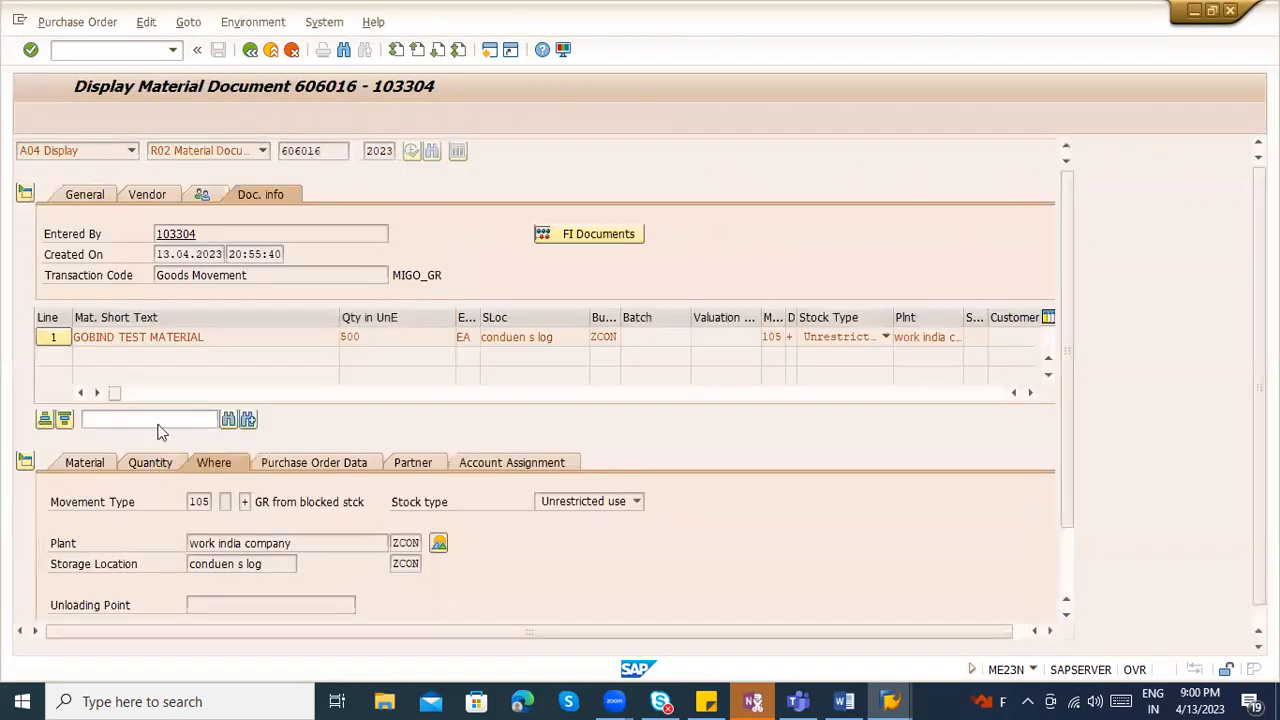
key(F3)
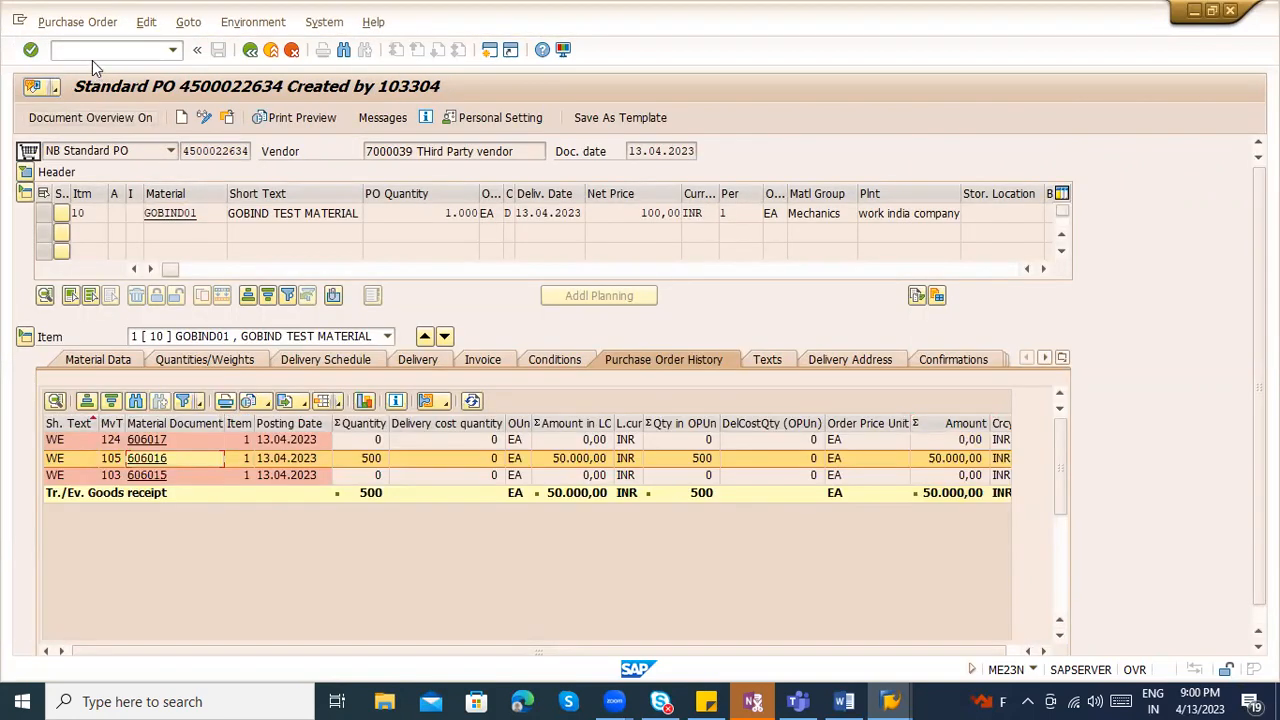
click(107, 50)
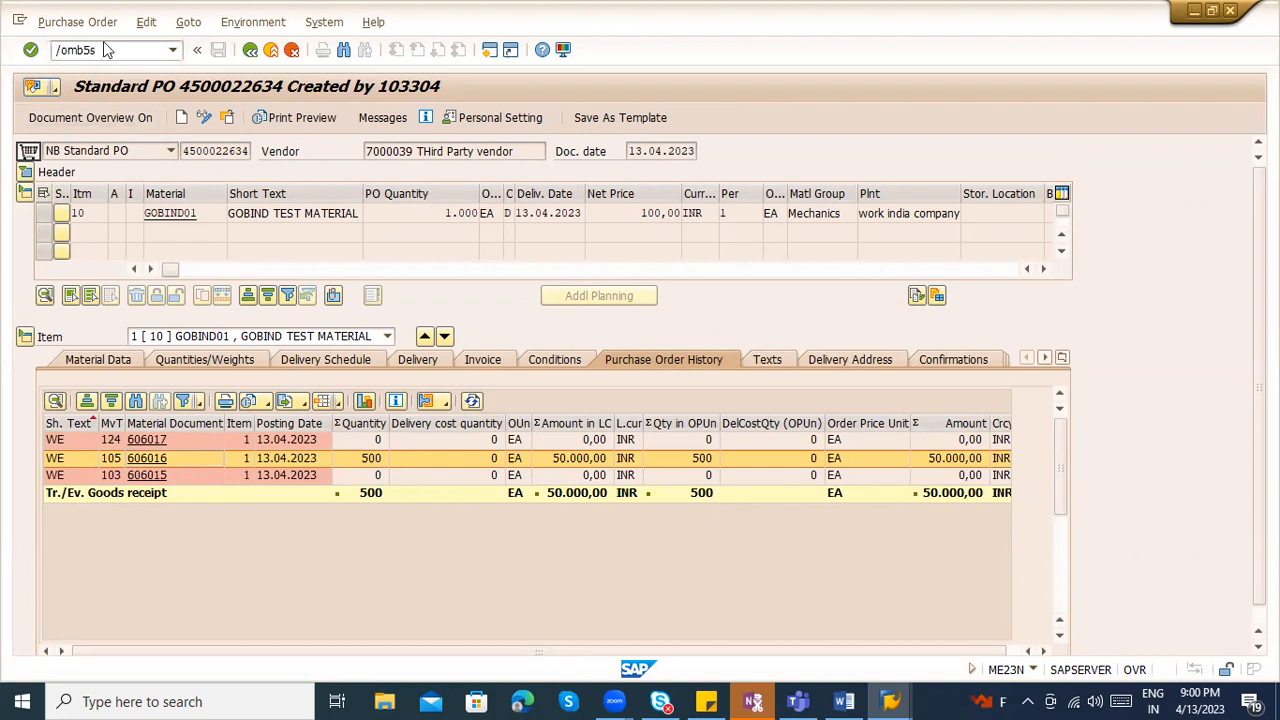
key(Return)
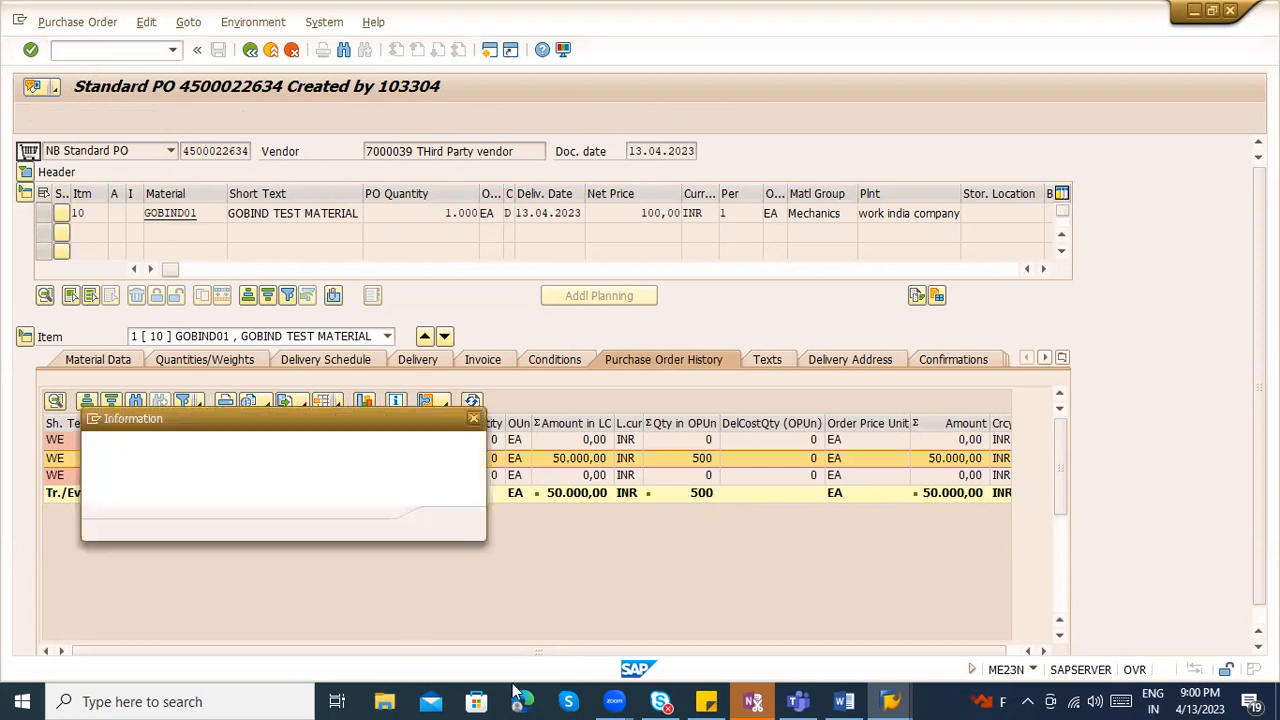
click(448, 525)
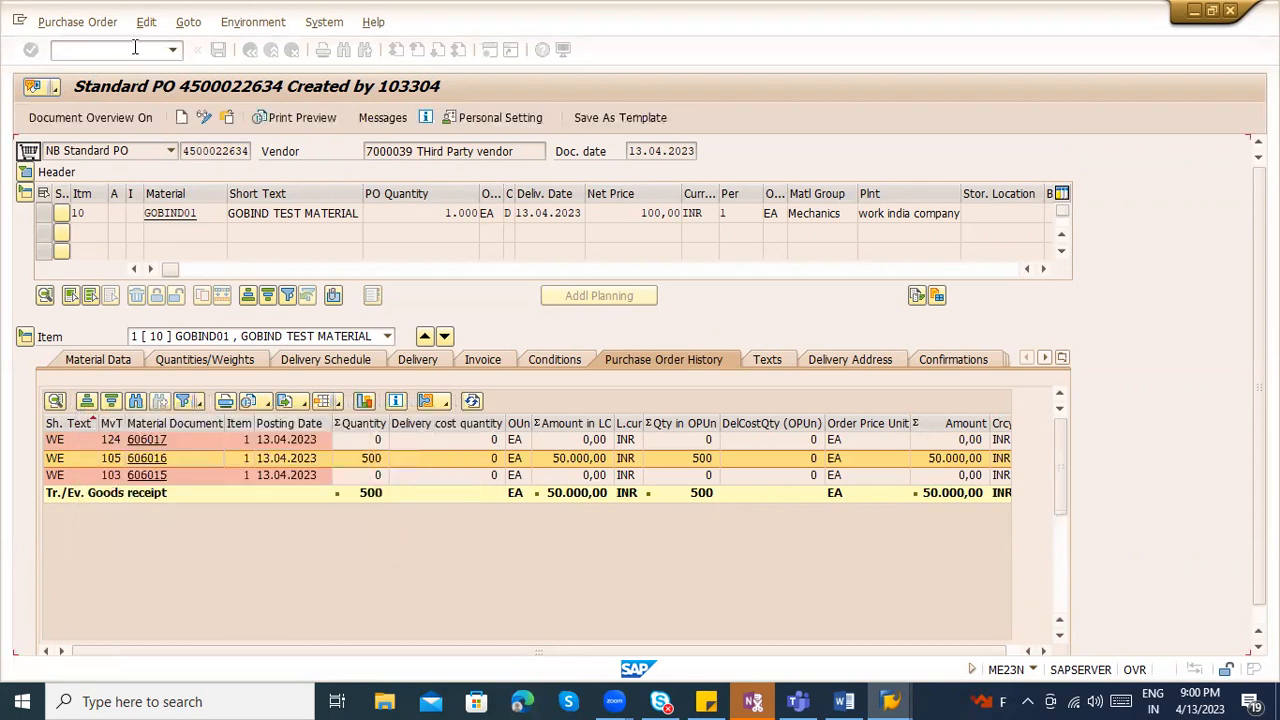
- Switch to the stock overview session and open the list of GR/IR balances with transaction MB5S
key(alt+Tab)
text(/n)
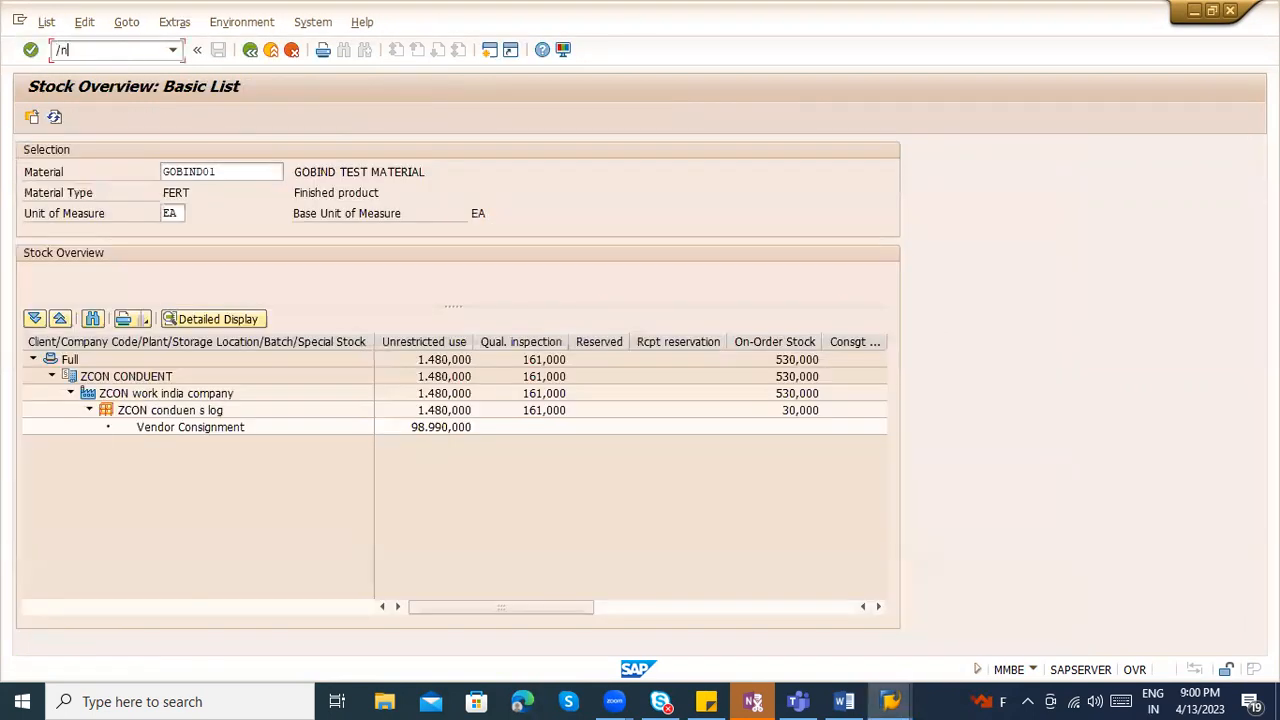
text(mb5s)
key(Return)
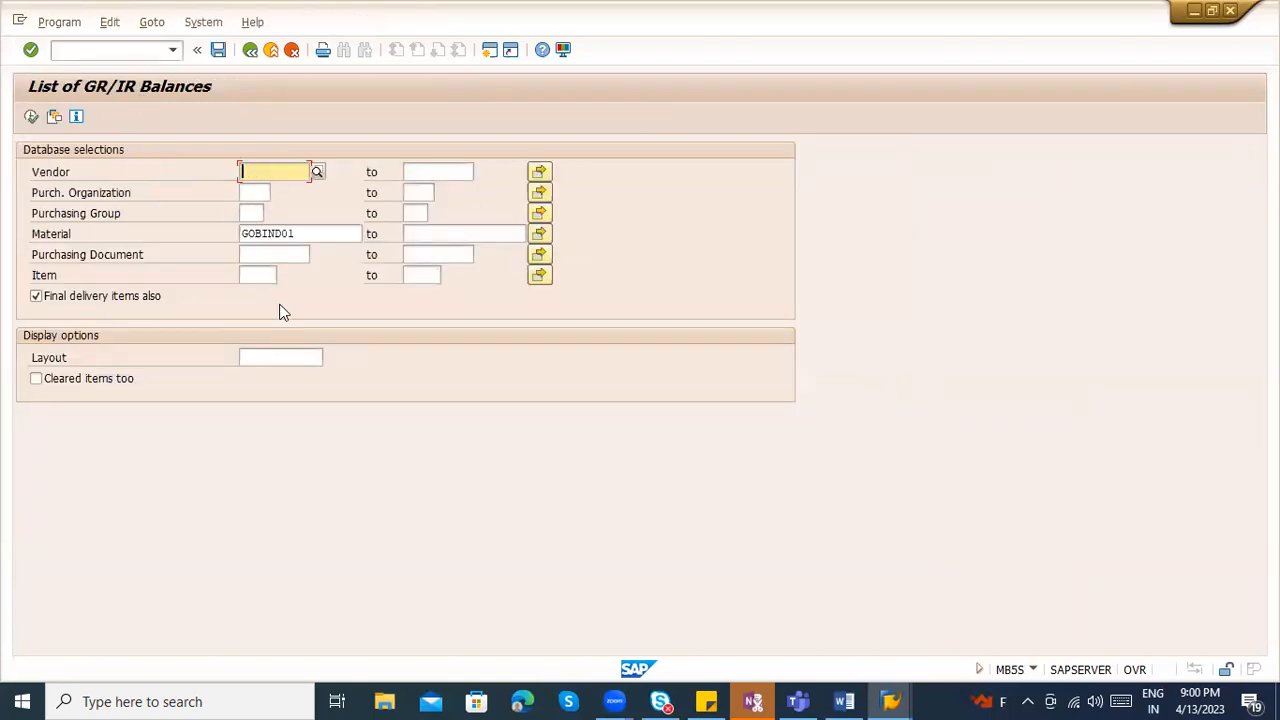
- Run the GR/IR balances list for the purchase order number copied from the ME23N session, with the material selection cleared
click(277, 254)
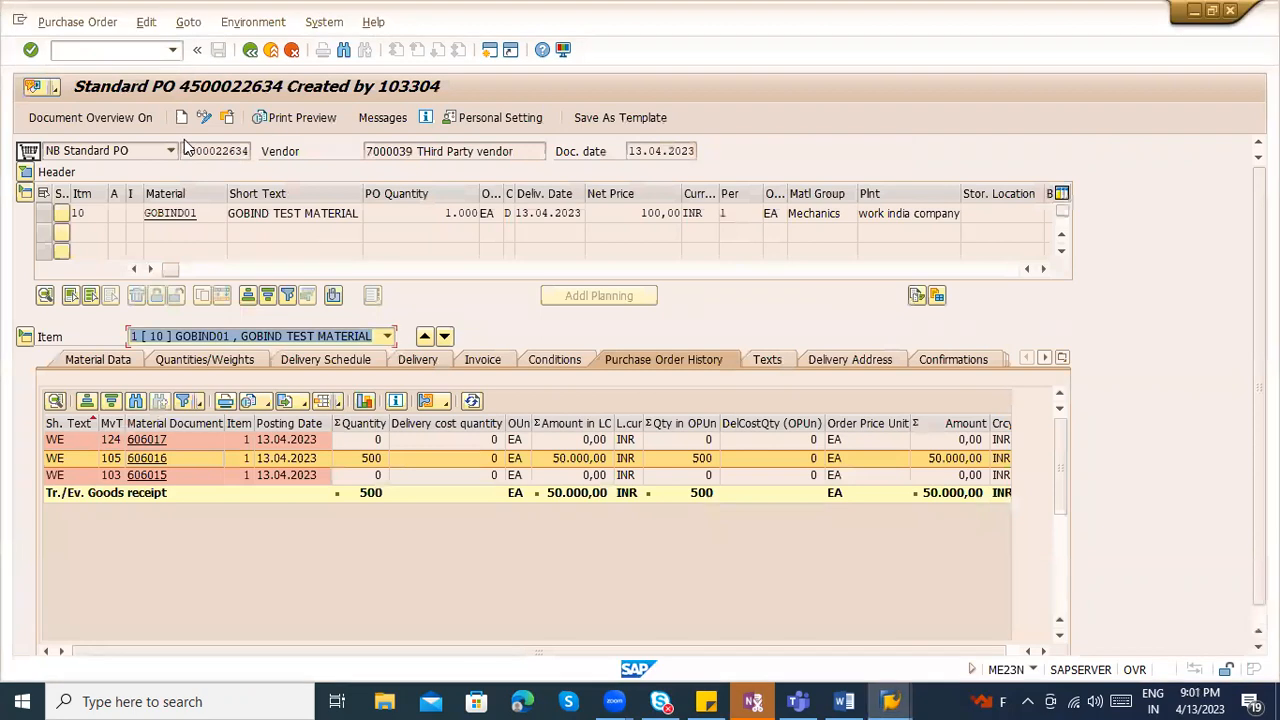
click(186, 150)
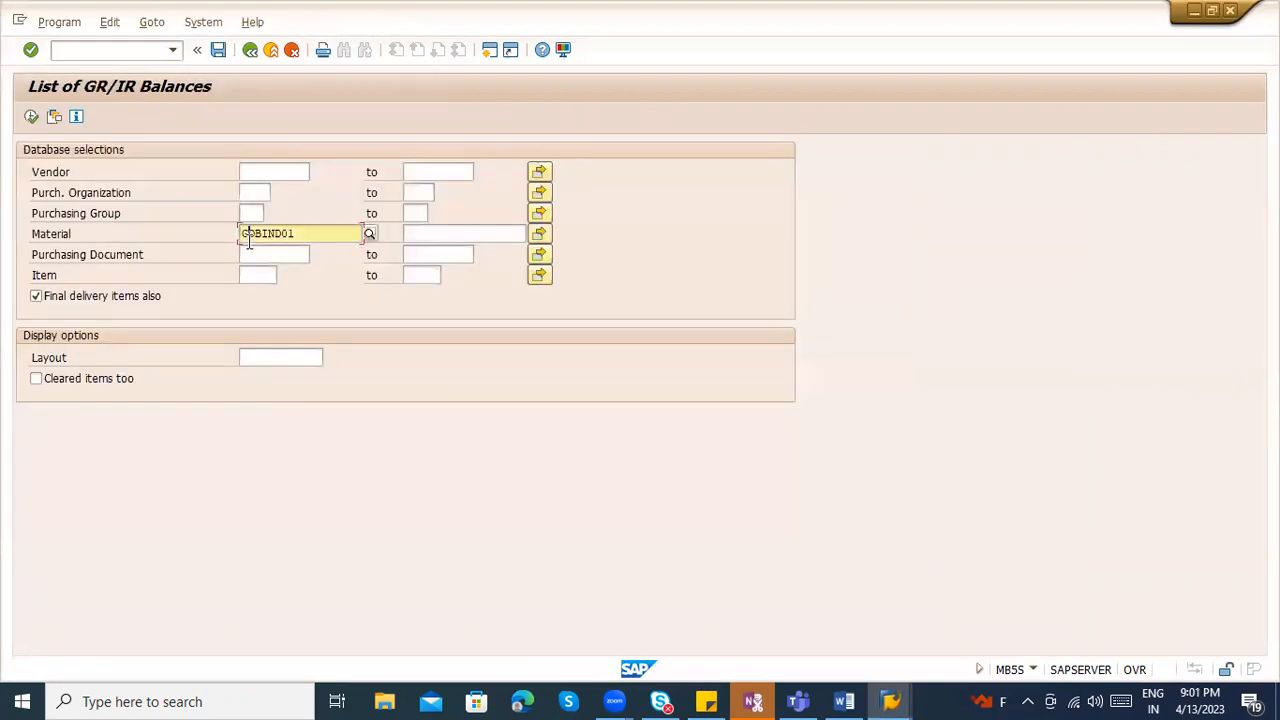
click(262, 254)
key(ctrl+v)
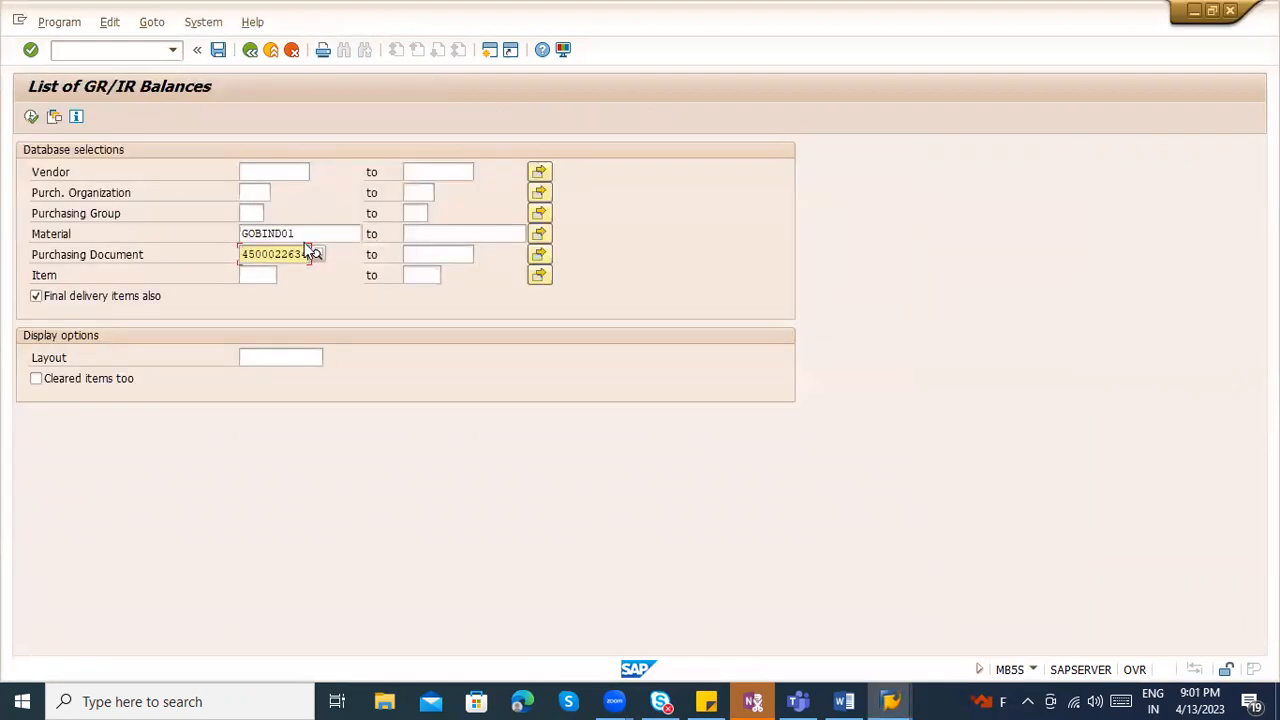
click(297, 233)
drag(297, 233, 208, 237)
key(Delete)
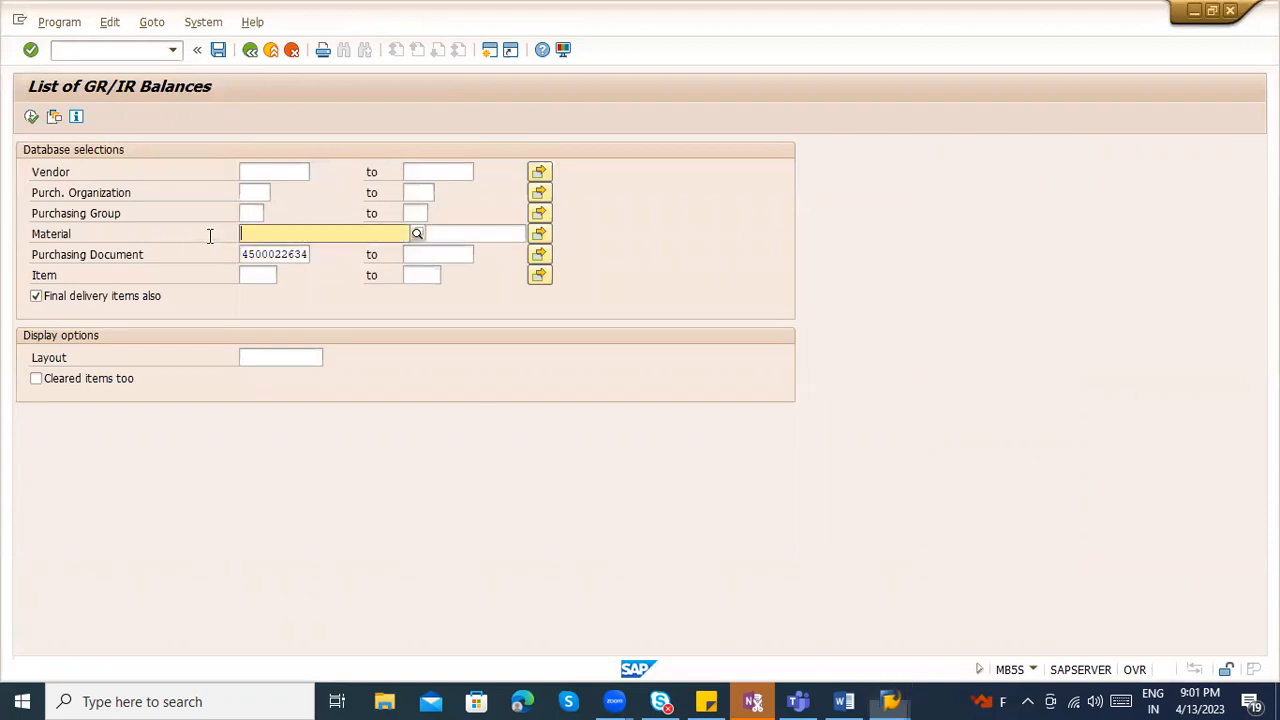
click(31, 117)
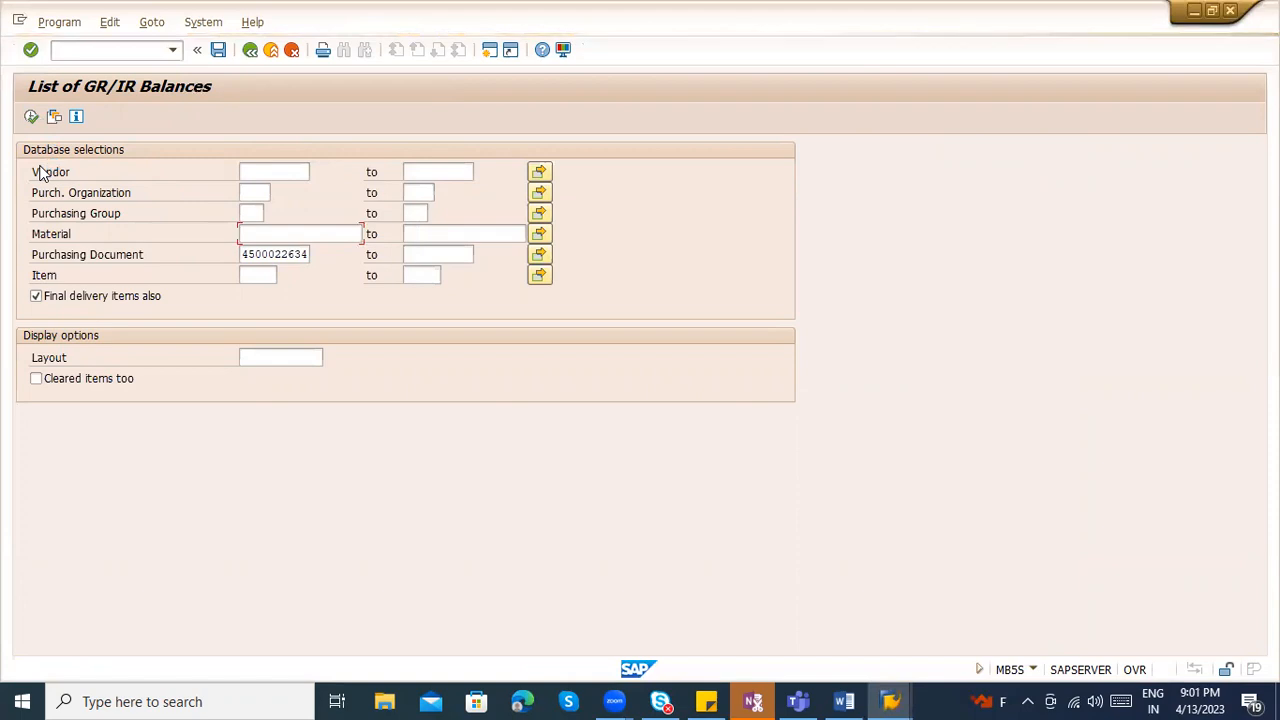
click(31, 118)
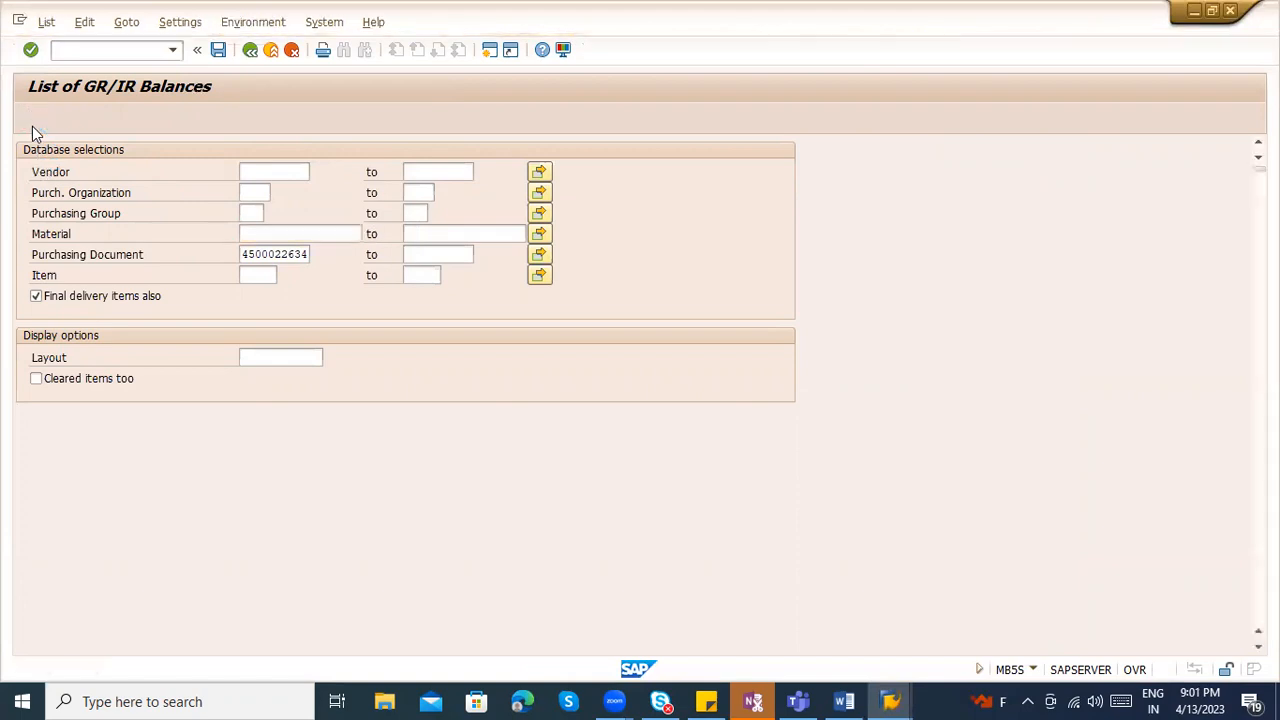
- Compare the purchase order's received and invoiced quantities in the GR/IR balances list and check the session's system information
click(395, 225)
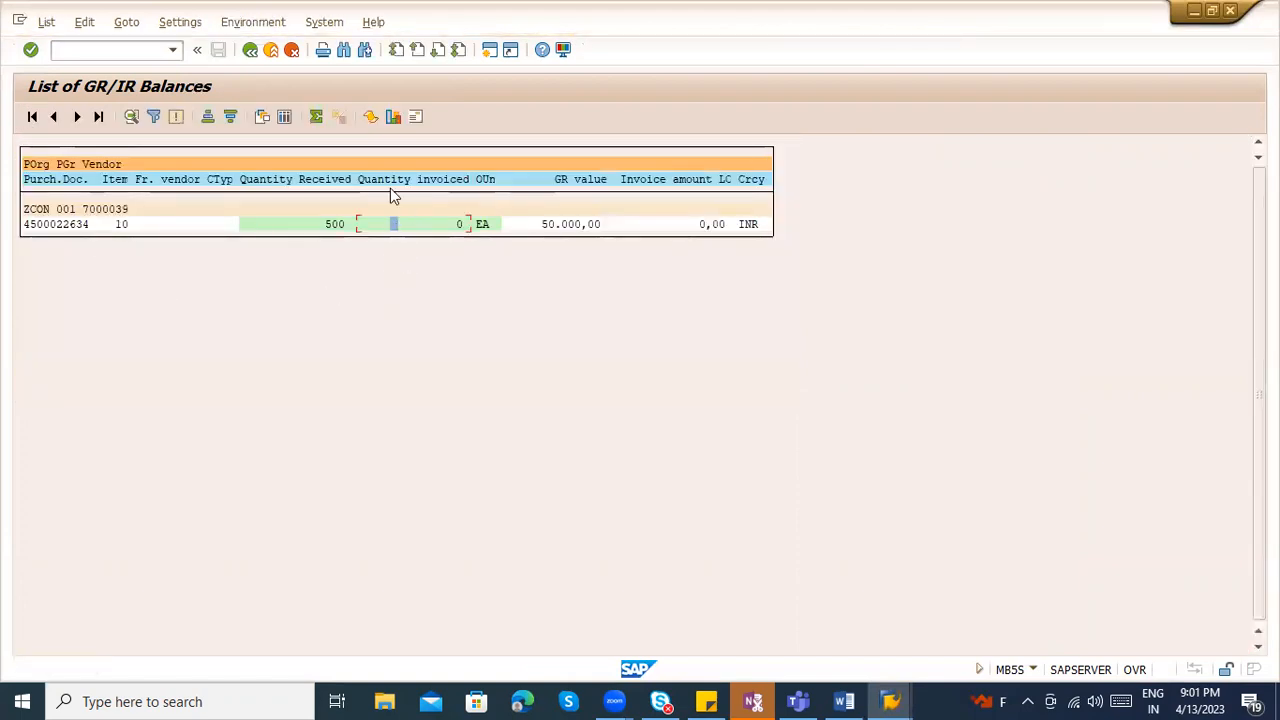
click(1033, 669)
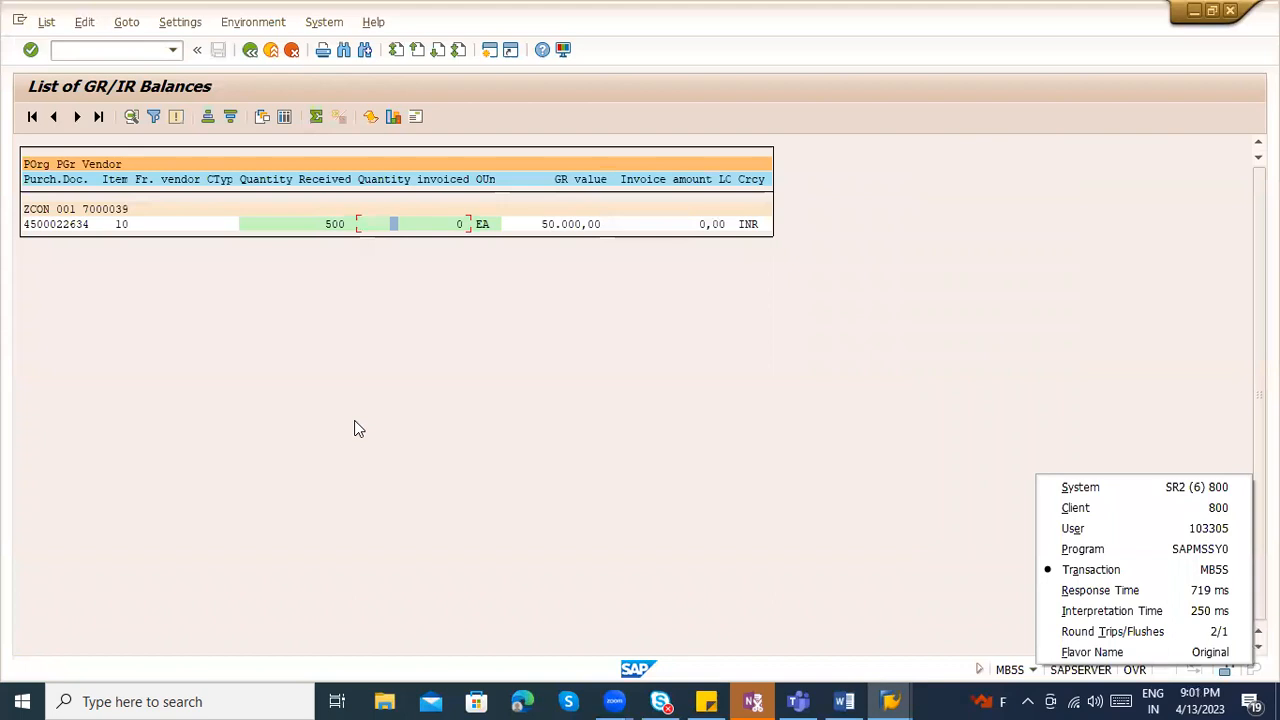
click(316, 224)
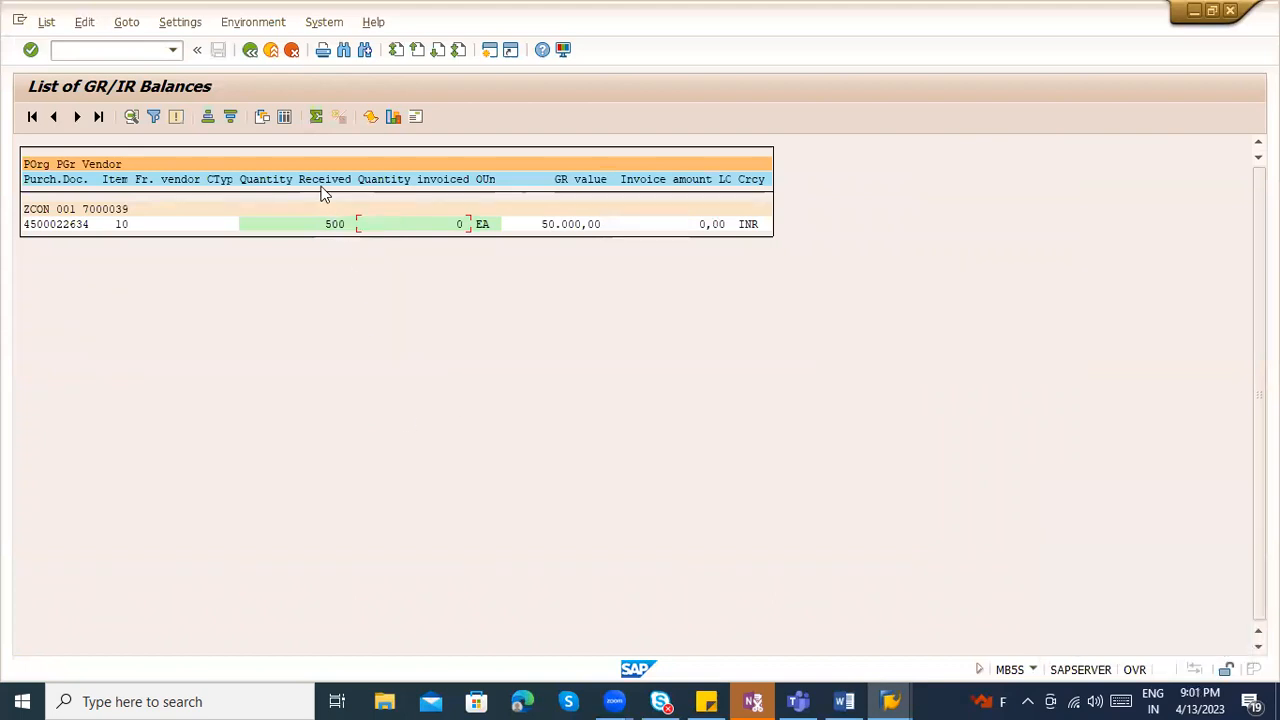
click(414, 224)
- Start incoming invoice entry with transaction MIRO for company code ZCON
click(107, 50)
text(/nmiro)
key(Return)
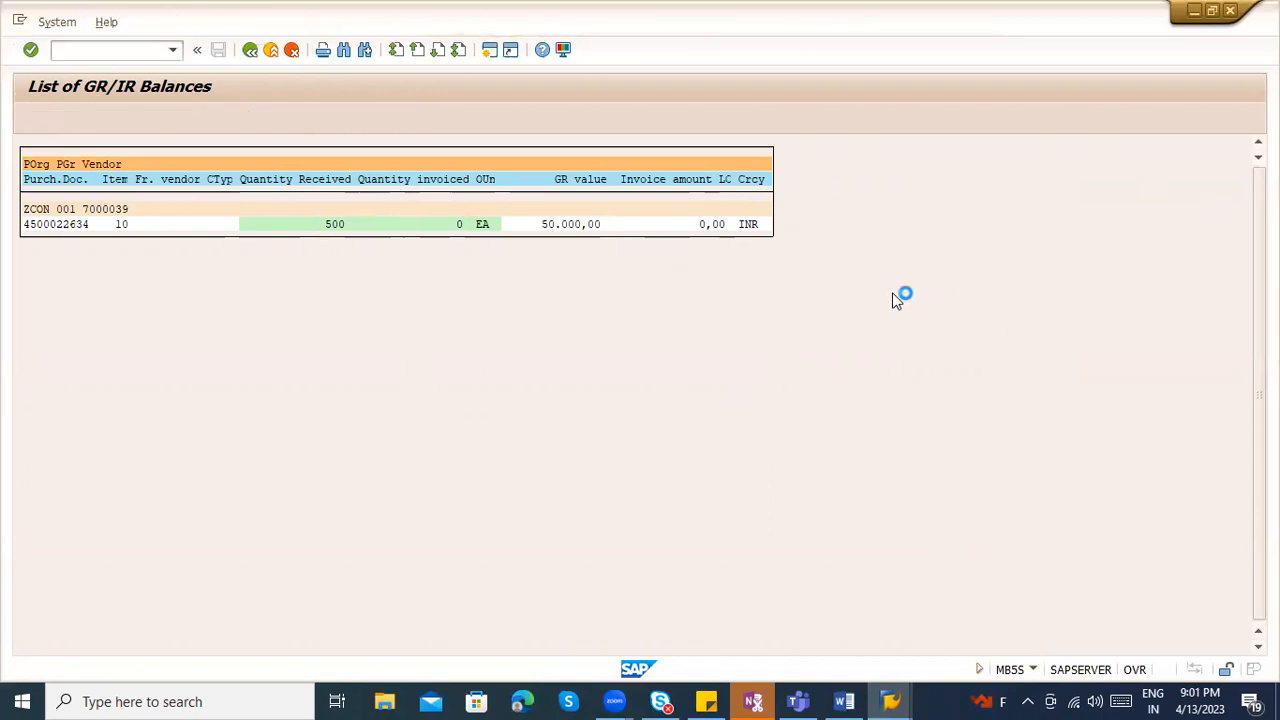
click(211, 366)
click(212, 386)
key(Return)
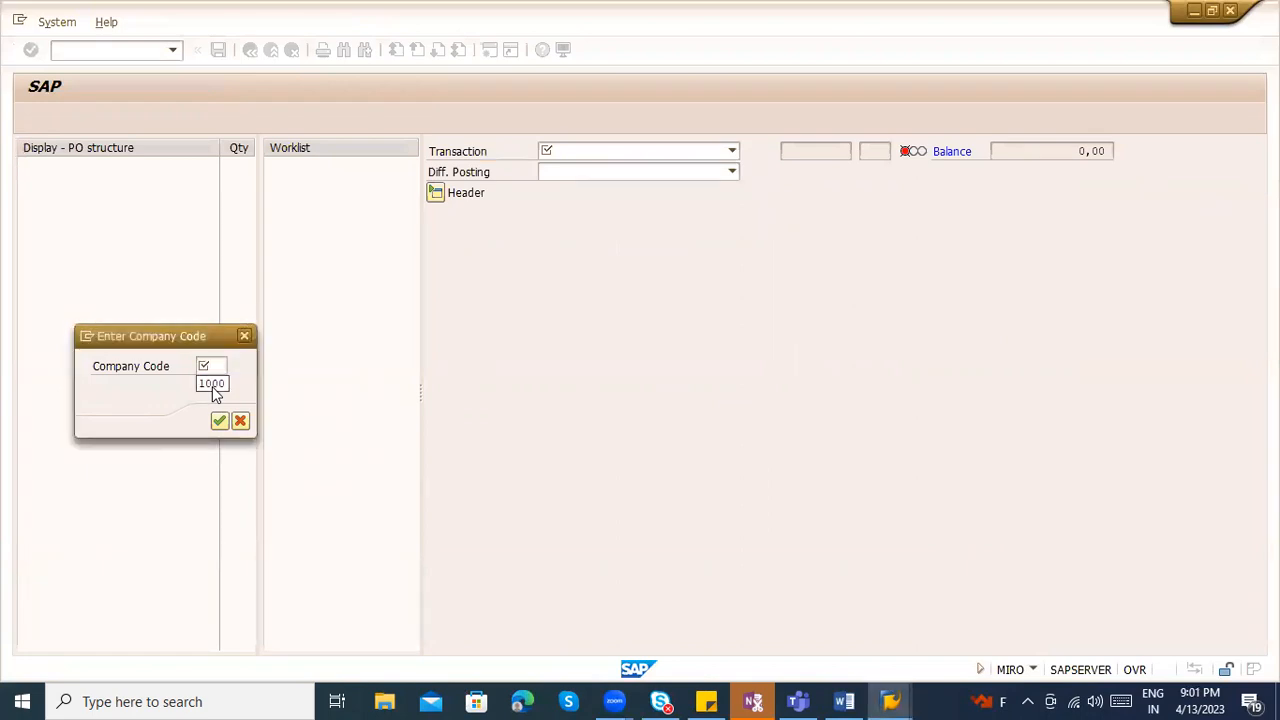
click(221, 365)
text(ZCON)
key(Return)
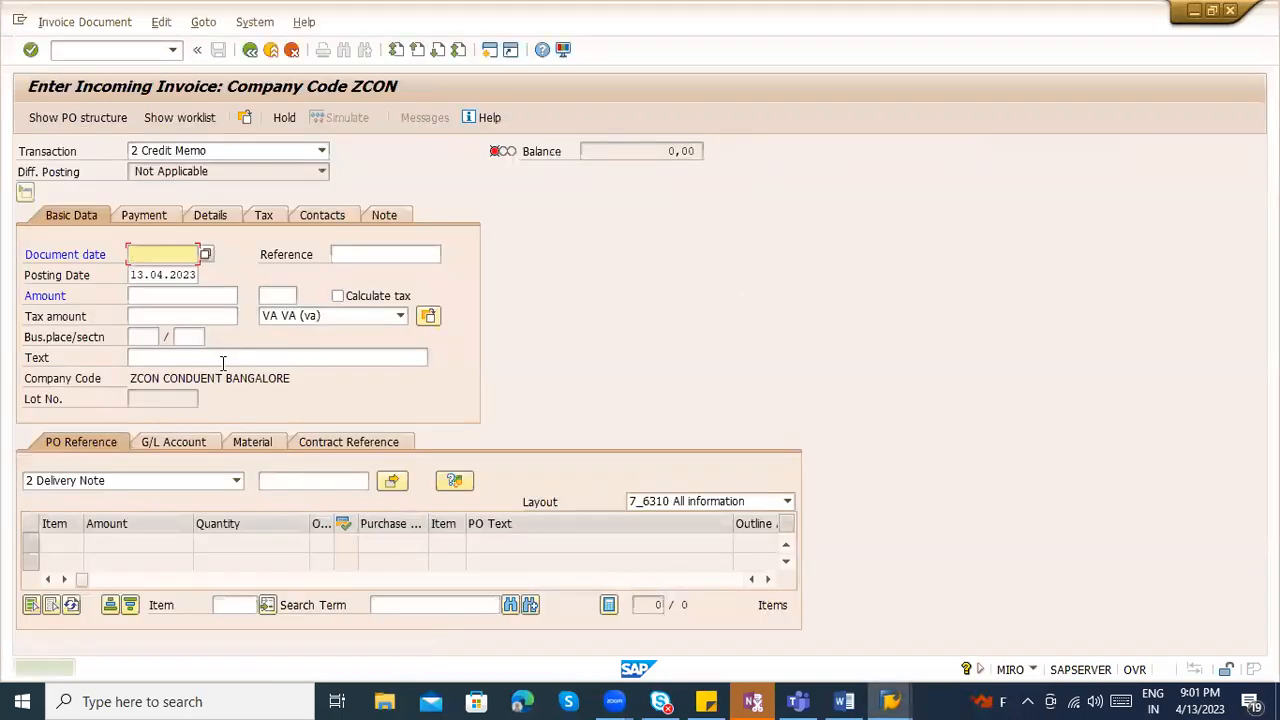
- Date the credit memo 13.04.2023, try to reference the purchase order number as its delivery note, and restart the MIRO entry
click(160, 255)
click(175, 276)
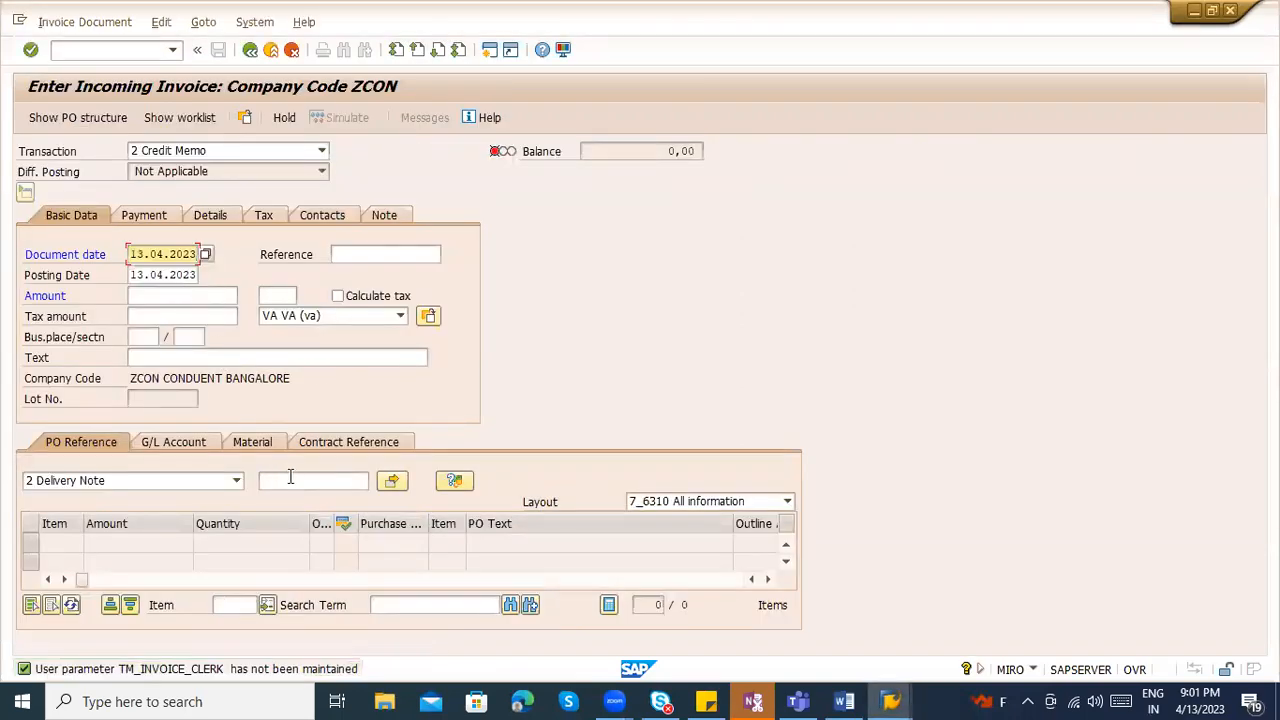
click(290, 477)
key(ctrl+v)
key(Return)
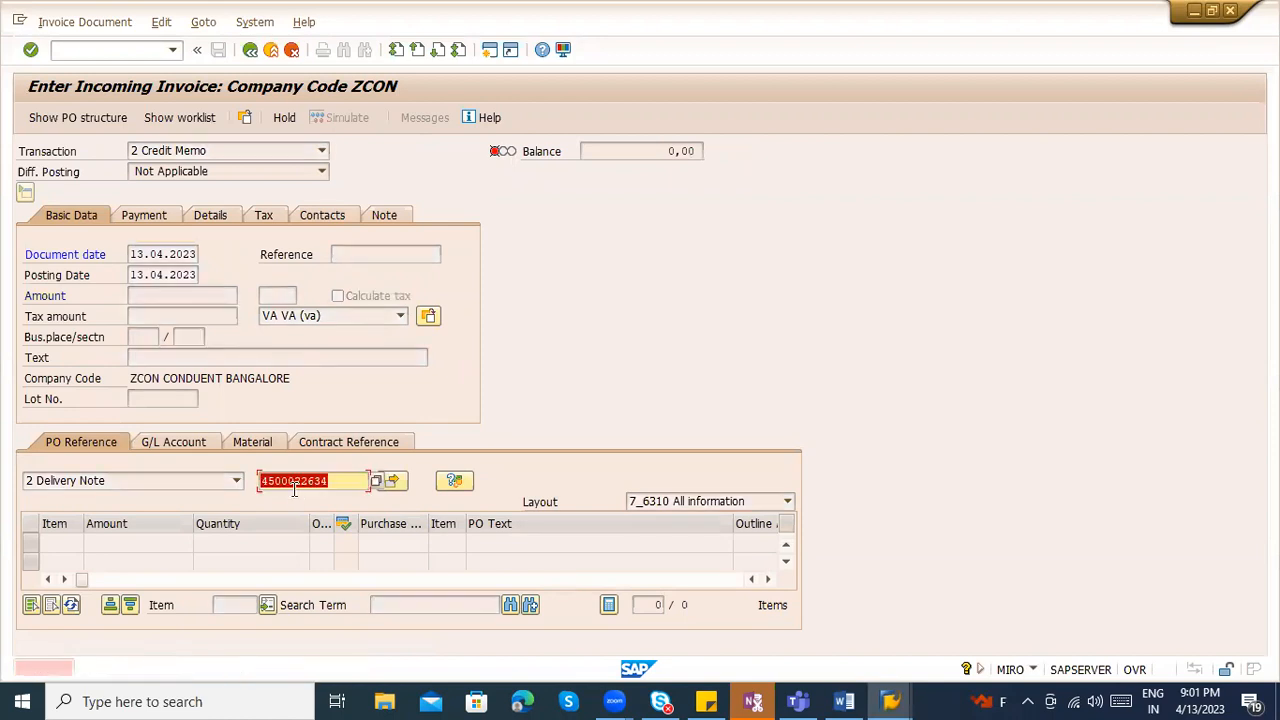
key(alt+Tab)
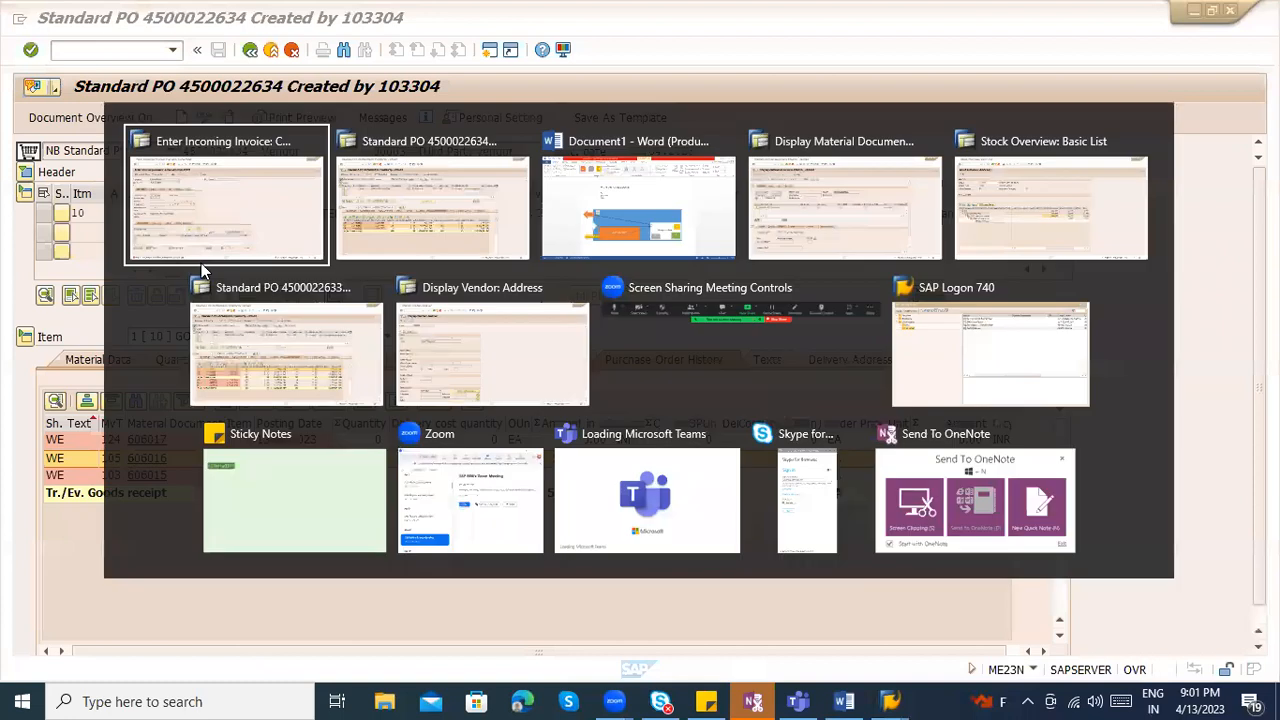
click(105, 49)
text(/nmiro)
key(Return)
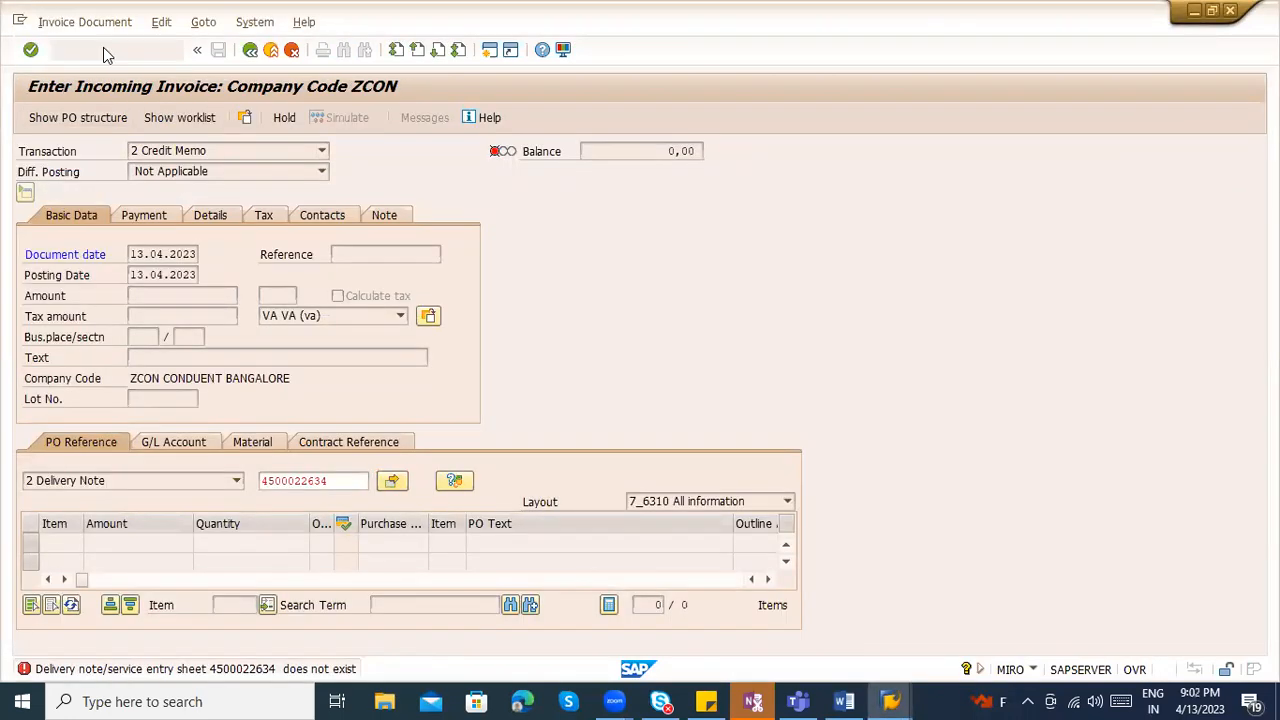
- Set the transaction type to Invoice and the invoice date to 13.04.2023
click(144, 153)
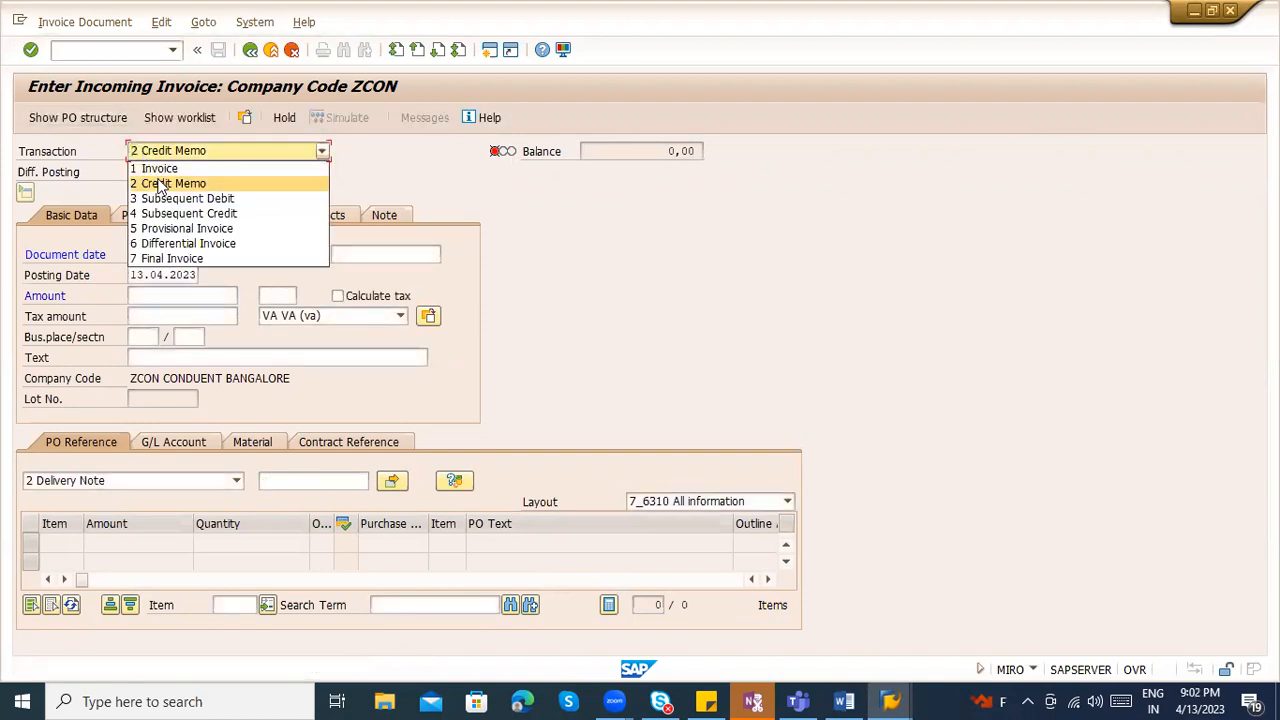
click(155, 168)
click(157, 259)
click(161, 272)
- Try to reference the purchase order number as the invoice's delivery note, and discard the entry by restarting MIRO
click(350, 482)
key(ctrl+v)
key(Return)
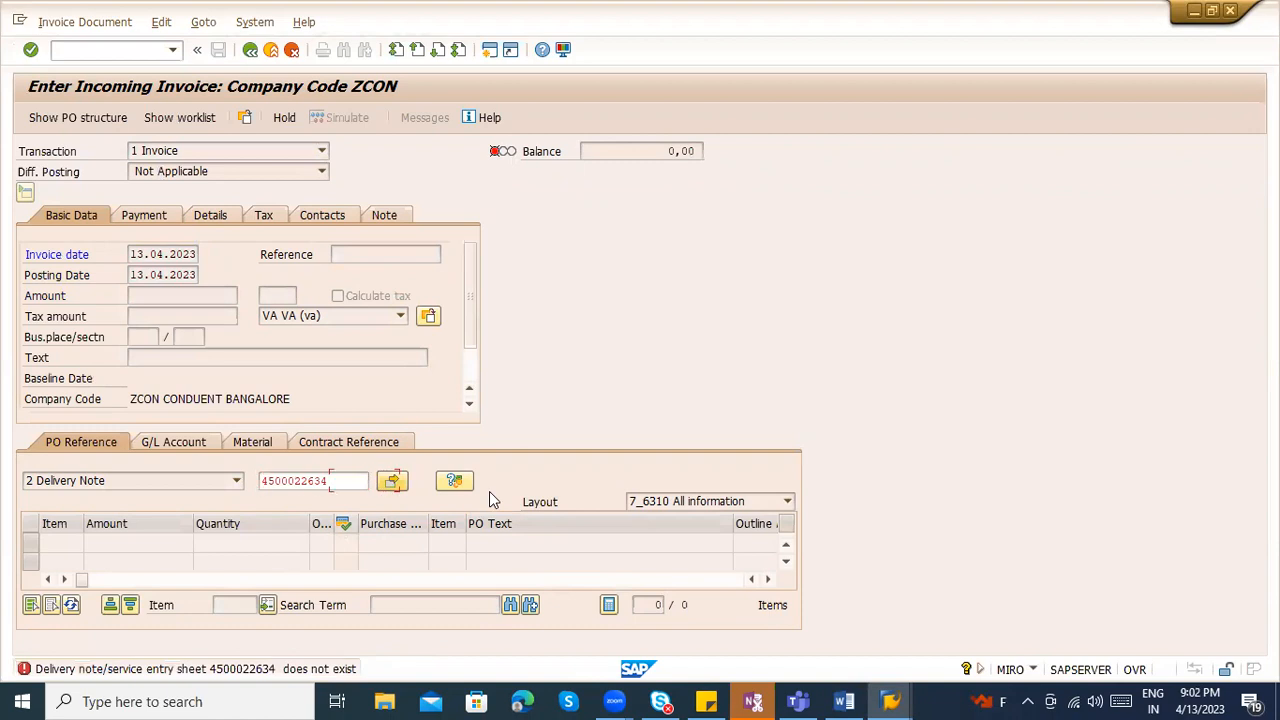
key(alt+Tab)
key(alt+Tab)
click(86, 50)
text(/nmiro)
key(Return)
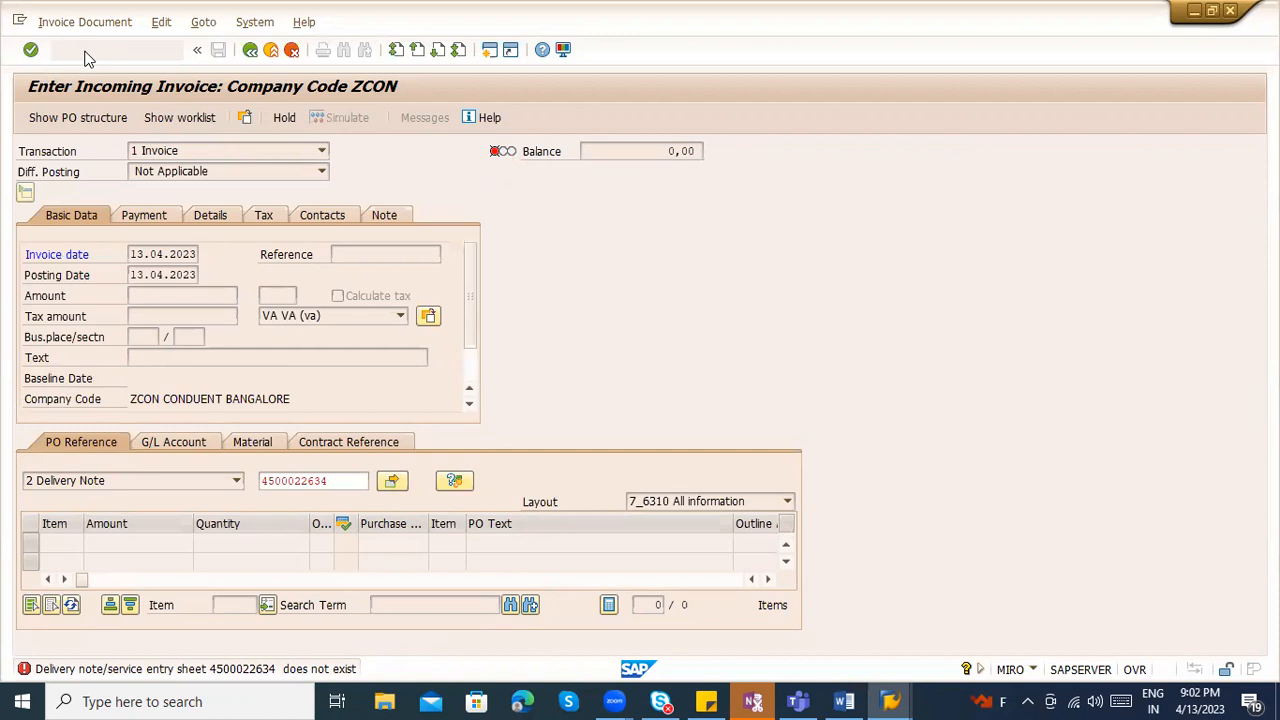
- Date the invoice 13.04.2023 and reference the purchase order number under the Purchase Order/Scheduling Agreement category
click(143, 478)
click(139, 498)
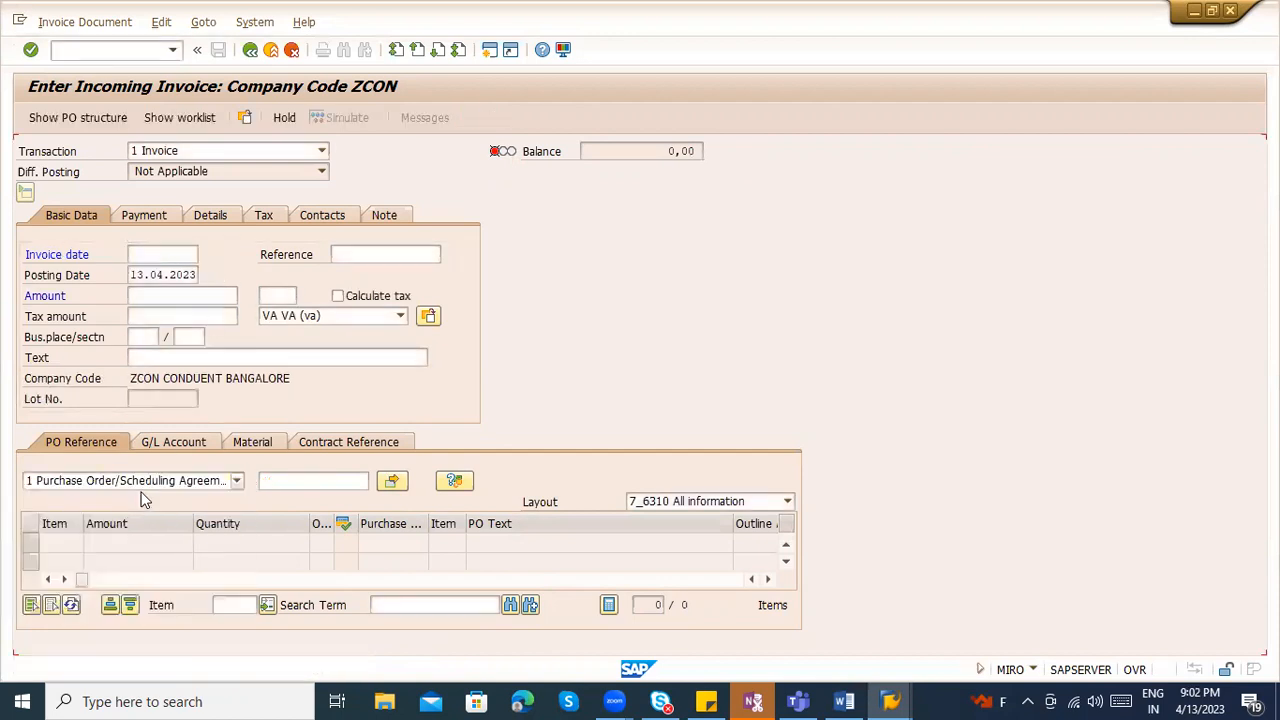
click(178, 276)
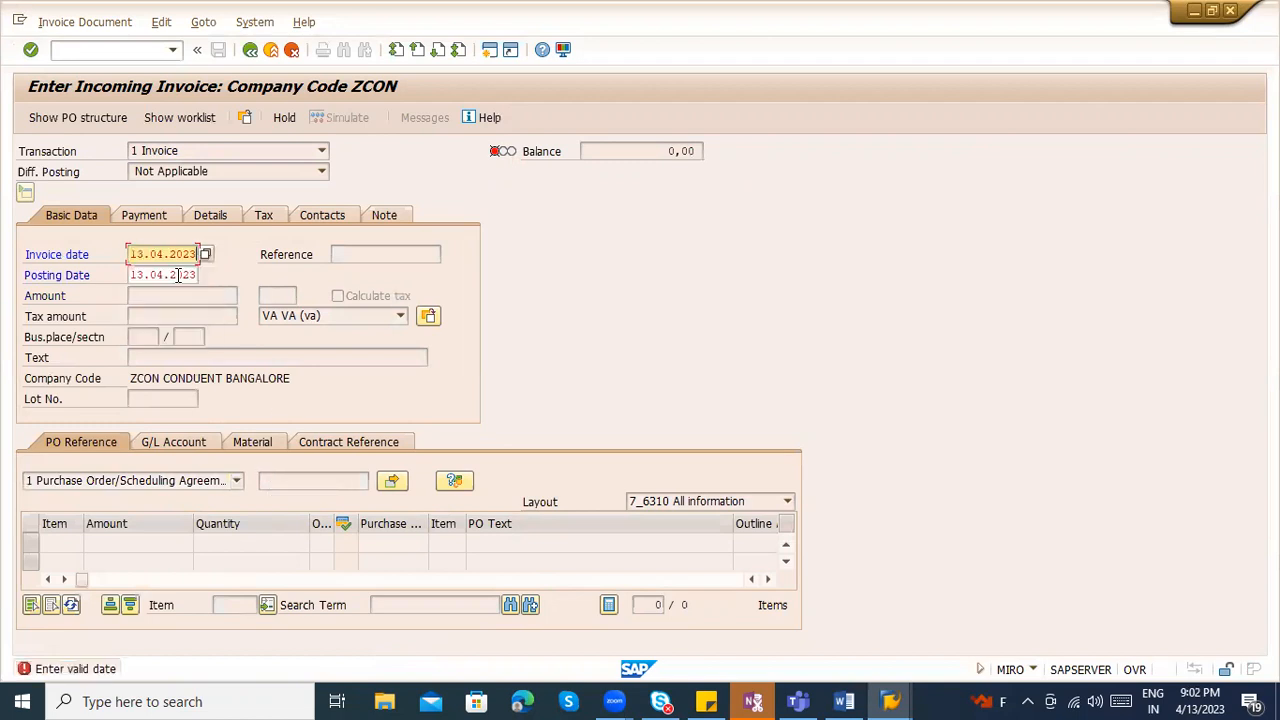
key(Return)
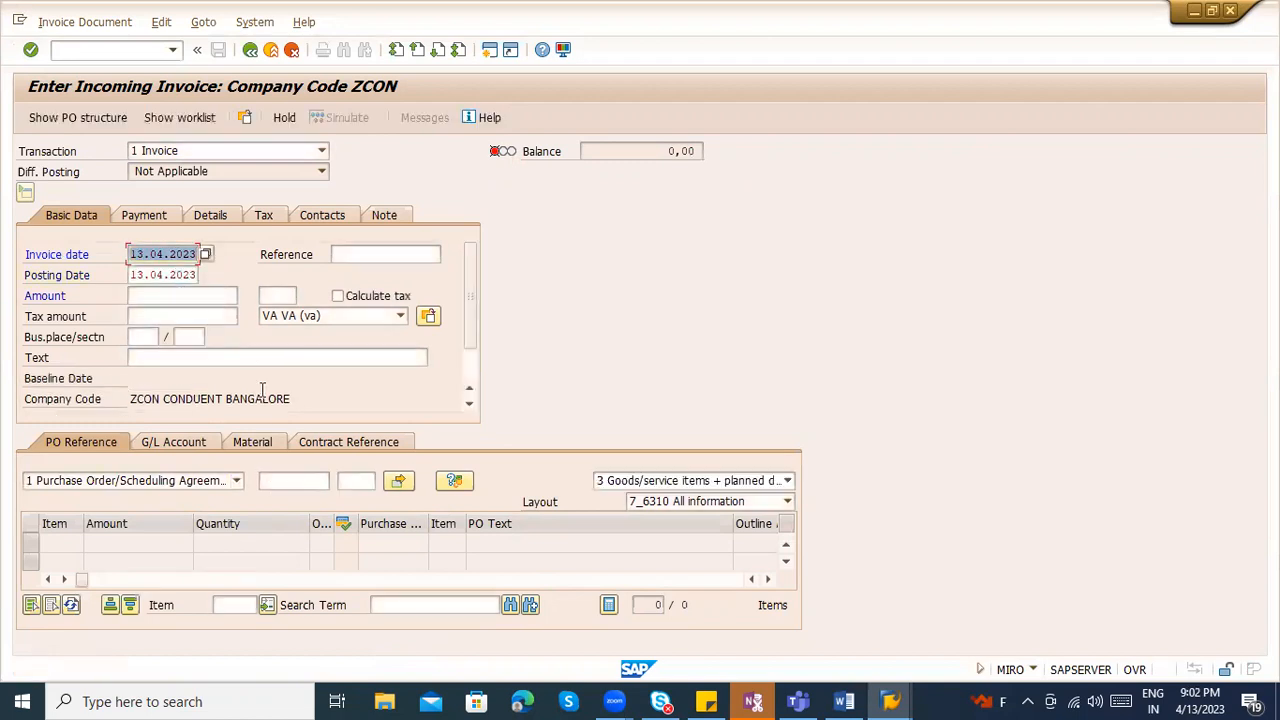
click(288, 481)
key(ctrl+v)
key(Return)
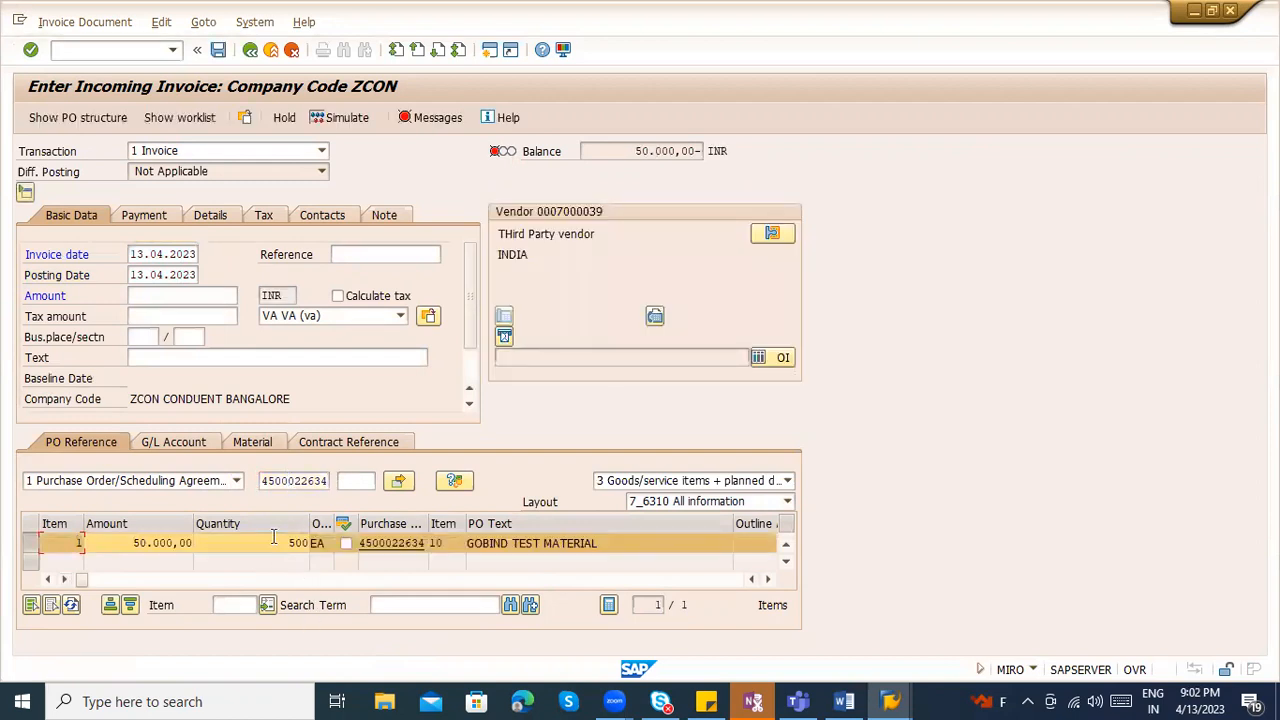
- Enable automatic tax calculation for the invoice with tax code VA
drag(275, 542, 358, 528)
click(338, 296)
click(191, 297)
click(139, 254)
click(143, 273)
click(100, 216)
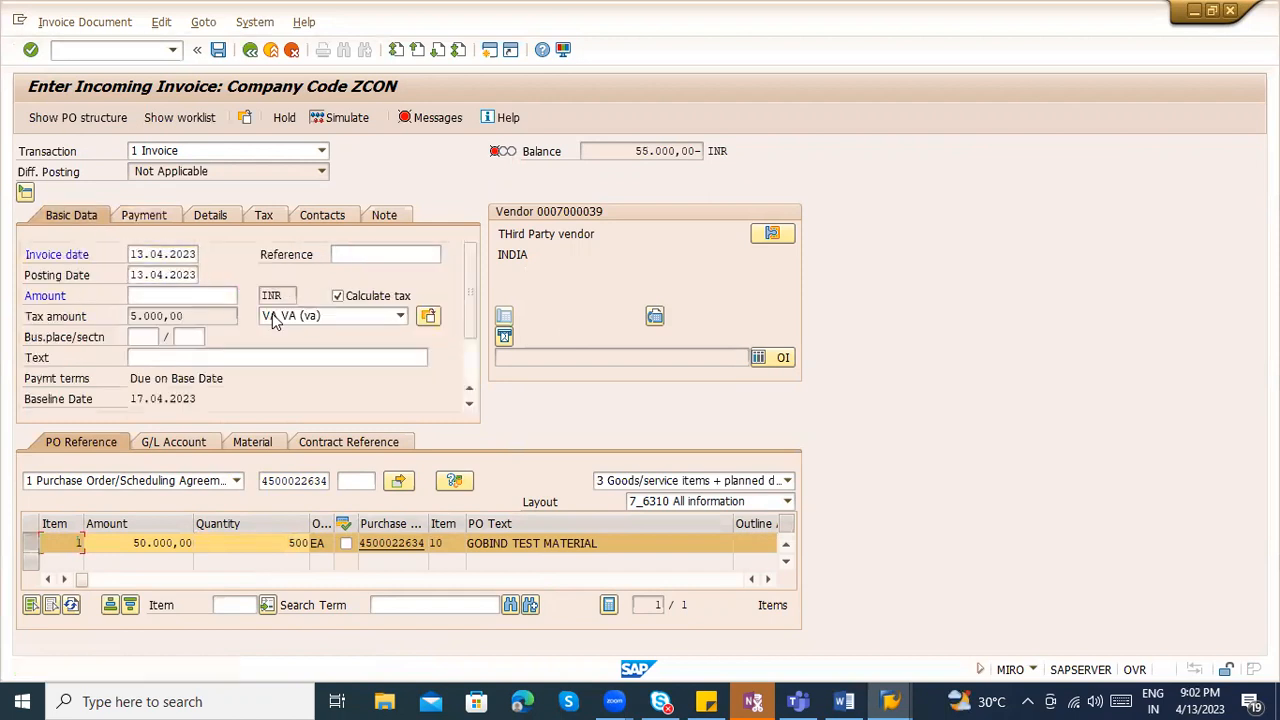
- Set the invoice amount to 55000 INR and post the invoice
click(189, 290)
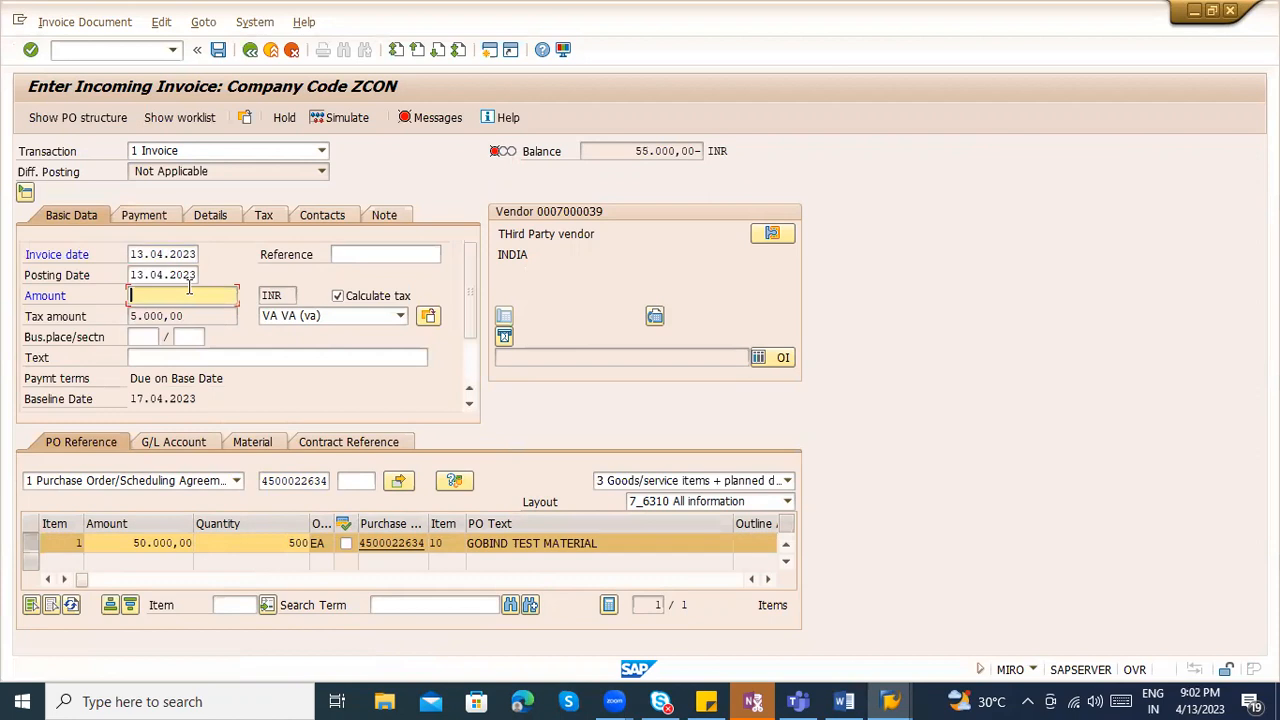
text(55000)
key(Return)
key(ctrl+s)
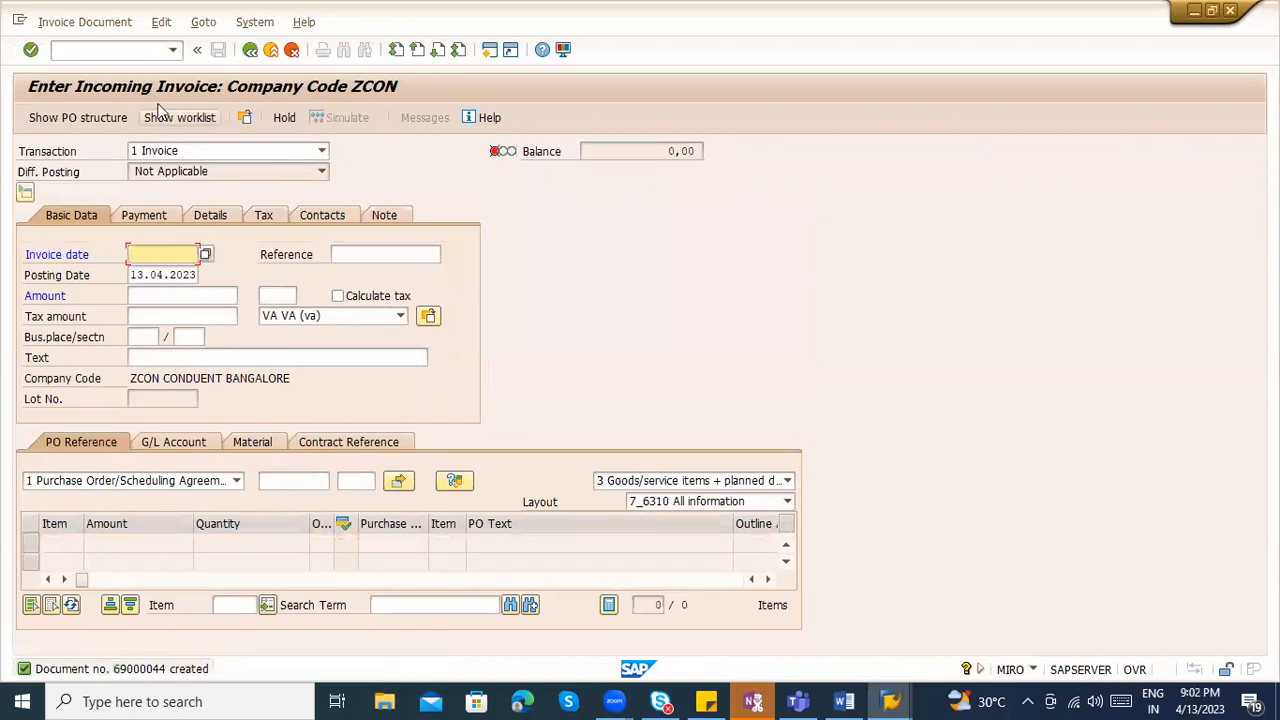
- Display the invoice document that was just posted
click(157, 151)
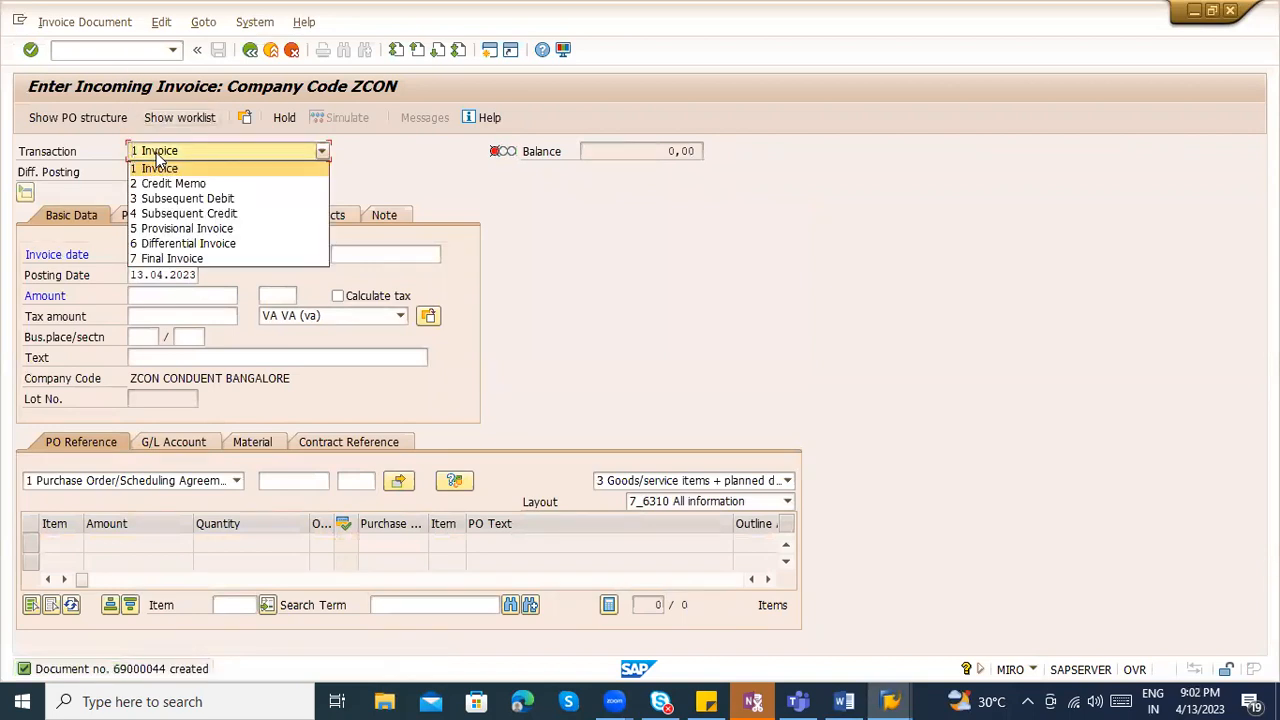
click(156, 155)
click(105, 24)
click(101, 46)
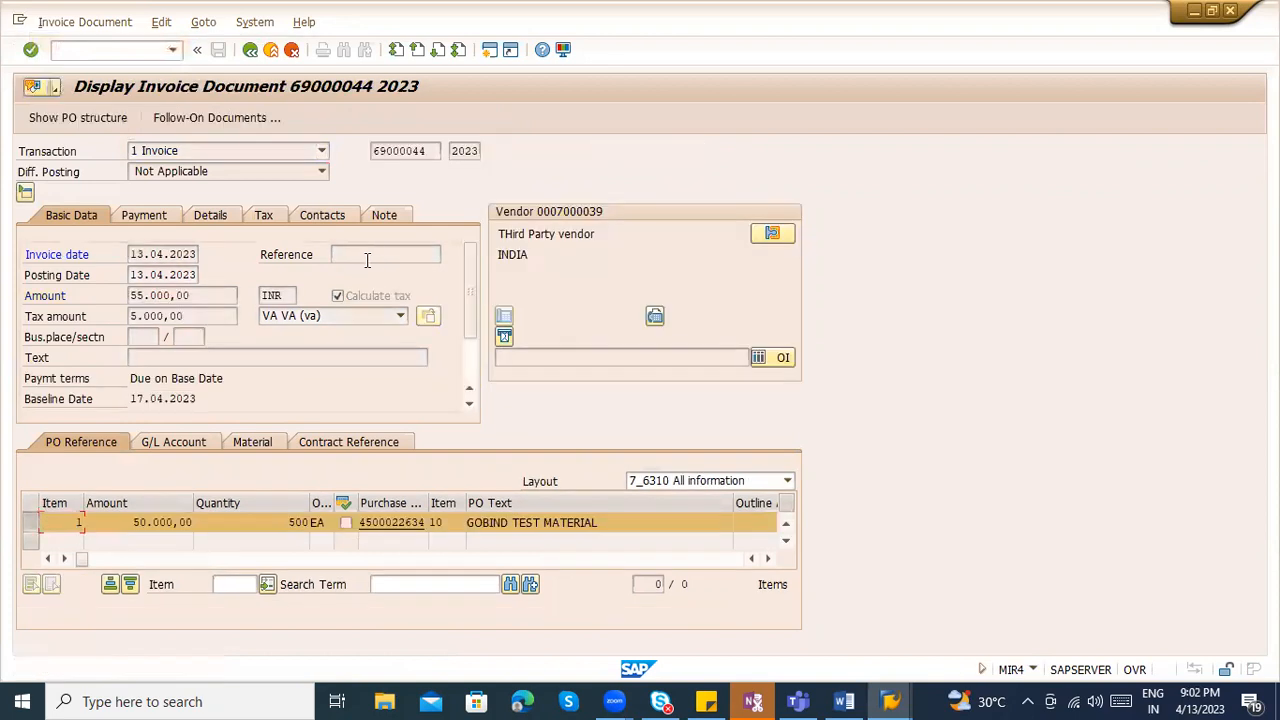
- List the invoice documents of company code ZCON with posting date 13.04.2023 using transaction MIR5
click(111, 51)
text(/nmir5)
key(Return)
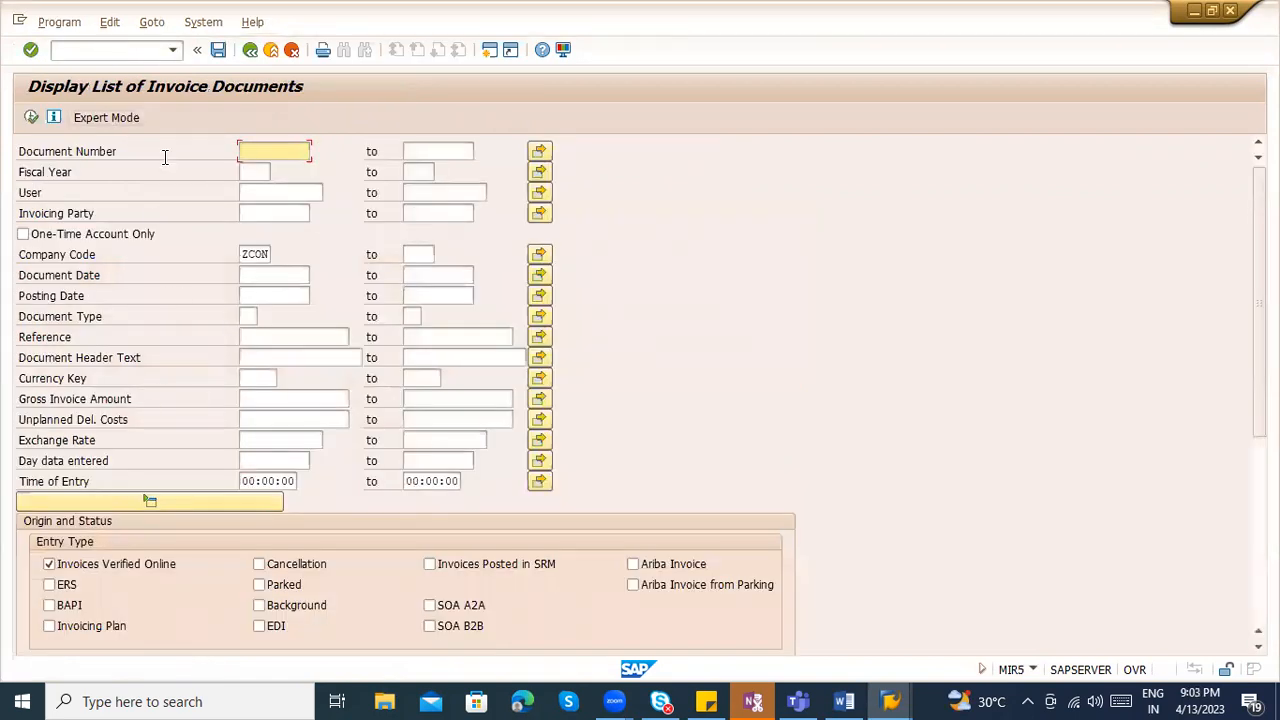
click(116, 50)
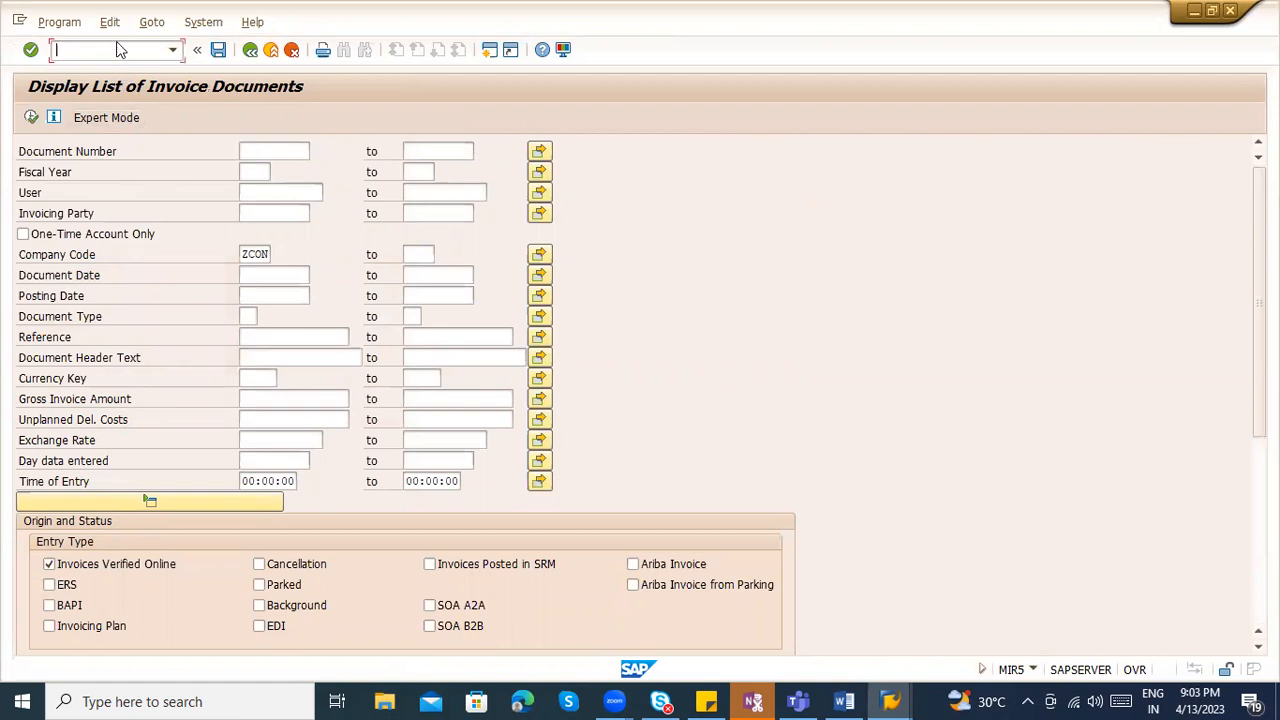
click(246, 276)
click(247, 296)
key(F8)
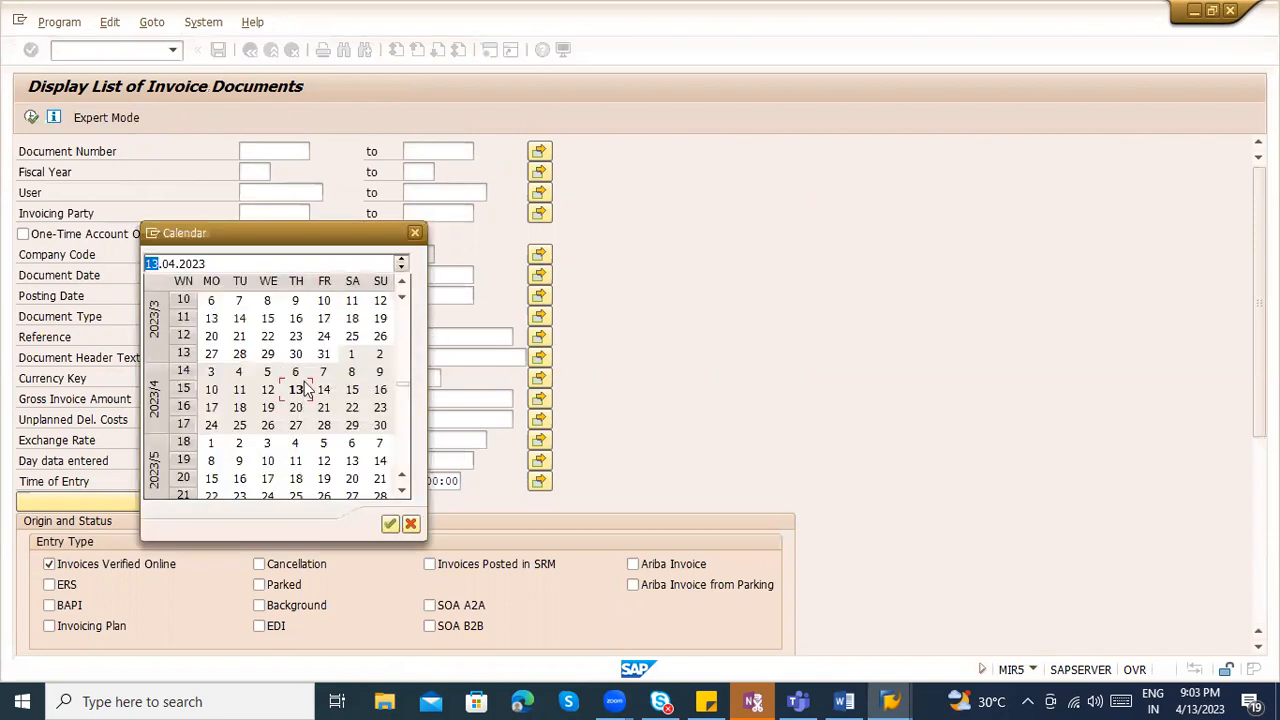
double_click(302, 387)
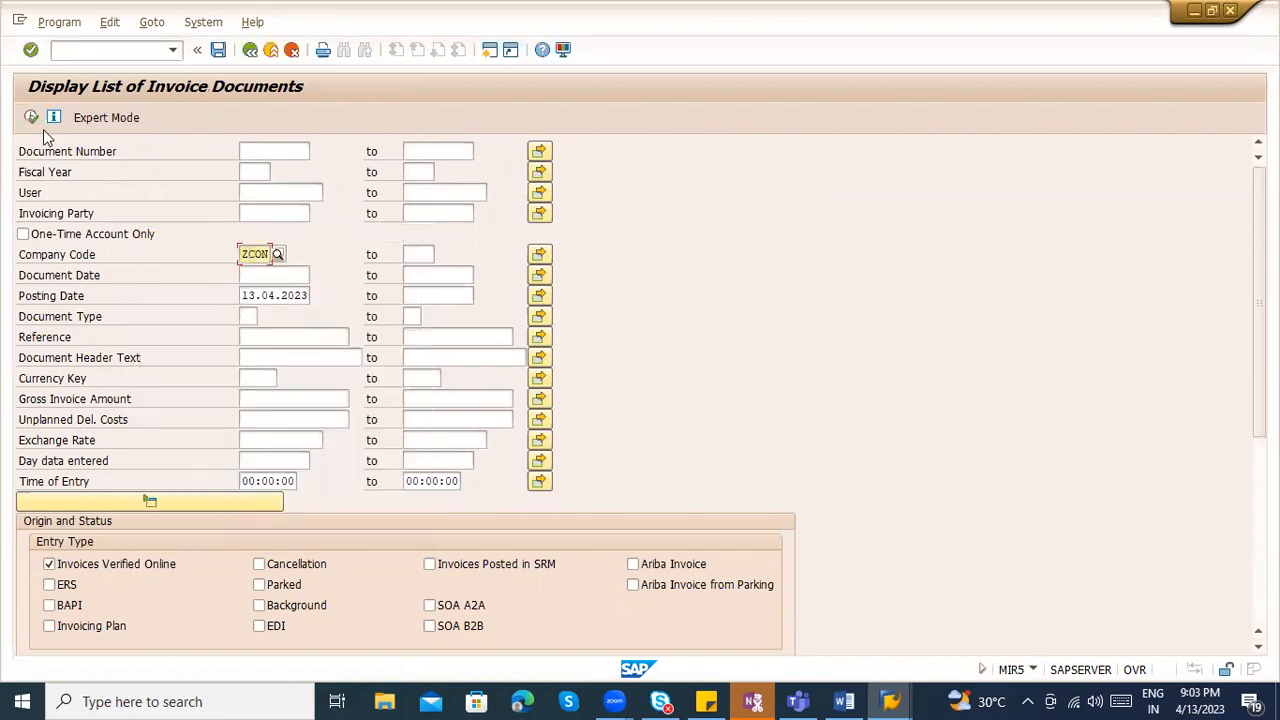
key(F8)
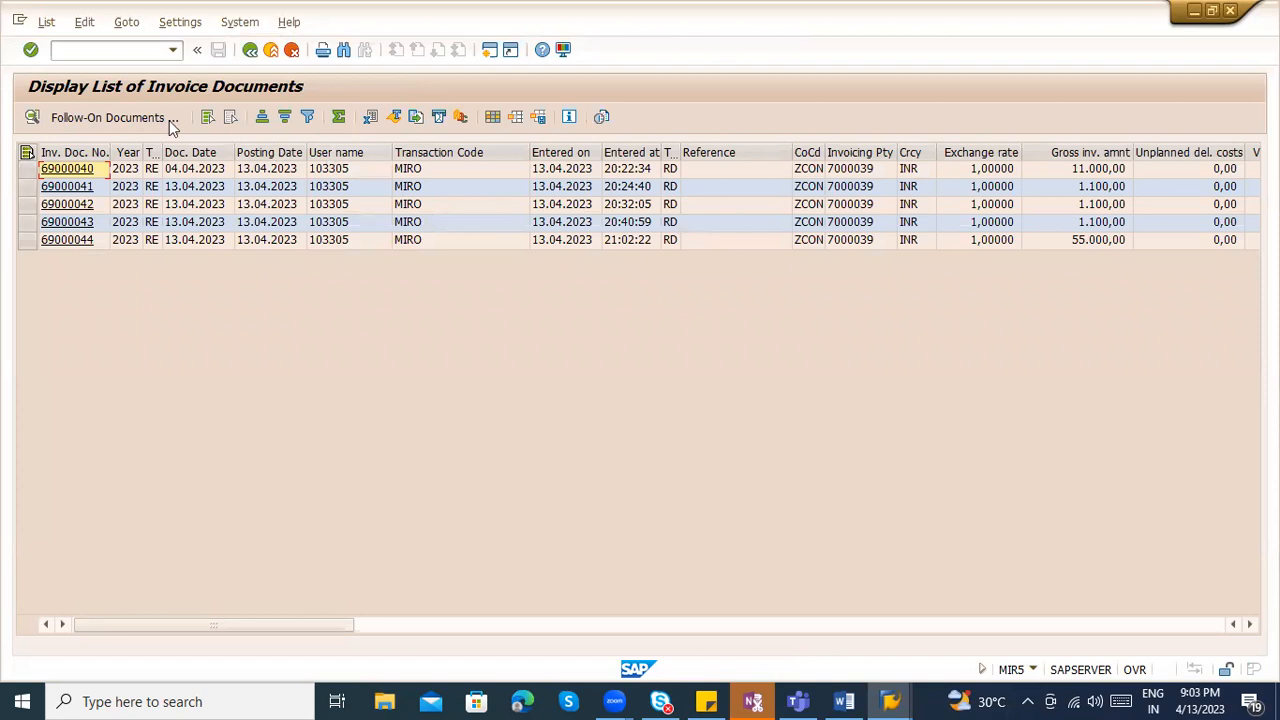
- Return to incoming invoice entry in MIRO and switch to Word to view the two-step goods receipt diagram
click(105, 50)
text(/nm)
key(Return)
click(844, 701)
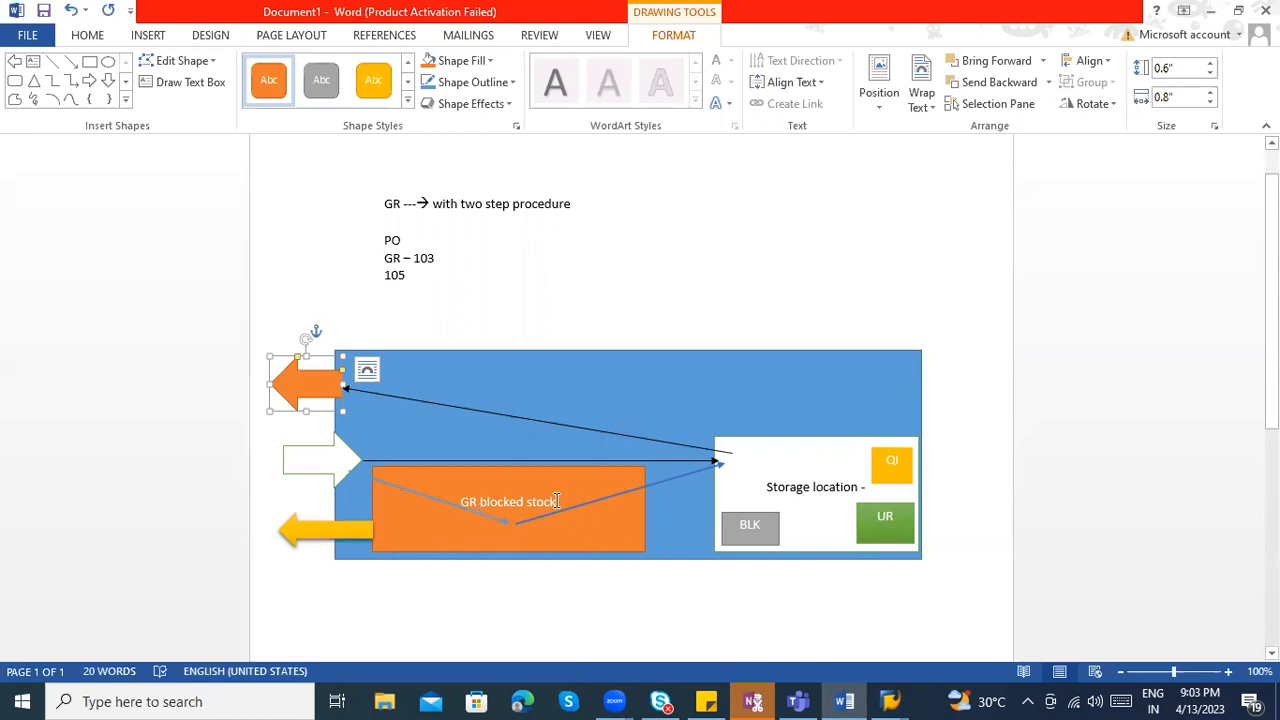
click(528, 618)
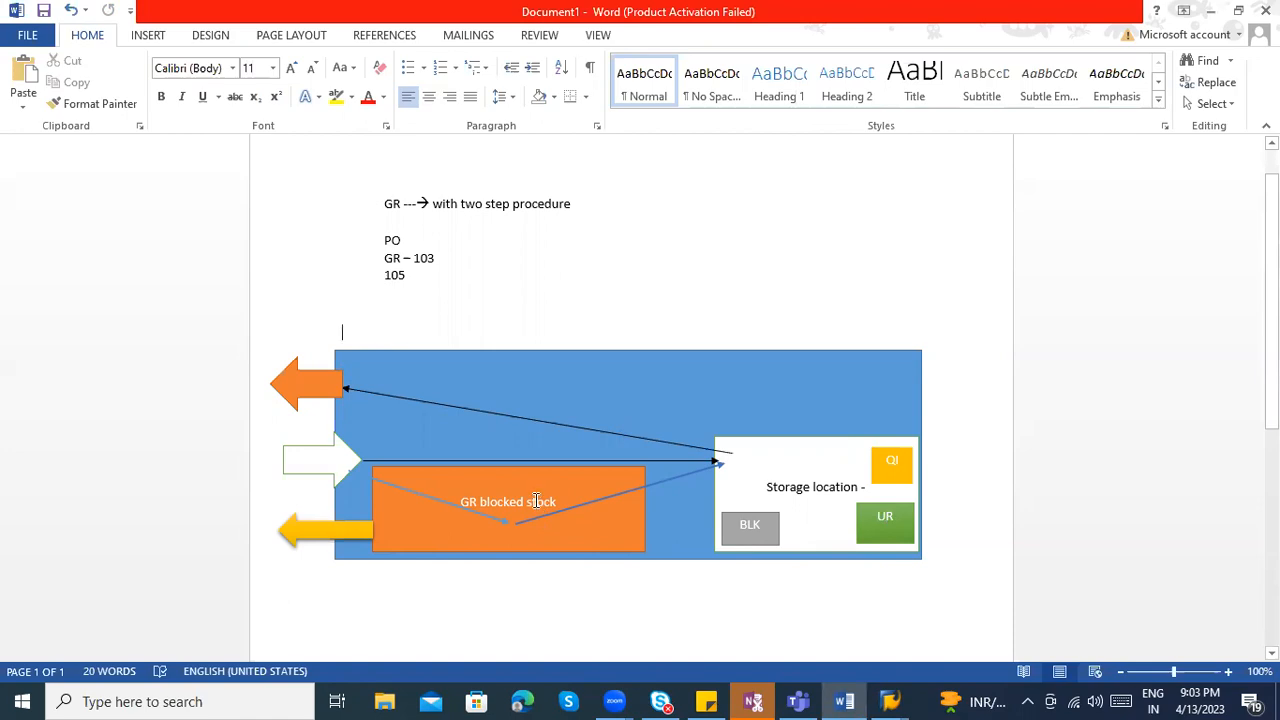
- Leave MIRO in SAP and review the goods receipt notes above the diagram in Word
key(alt+Tab)
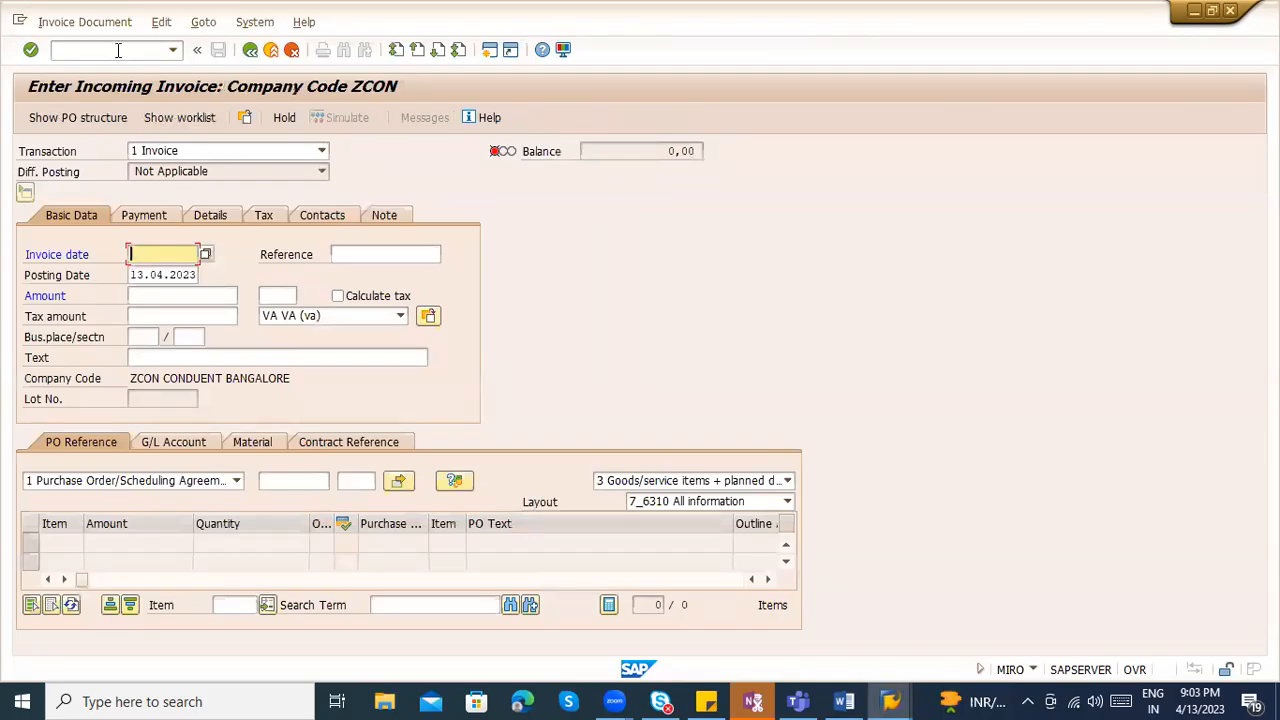
click(117, 50)
key(Return)
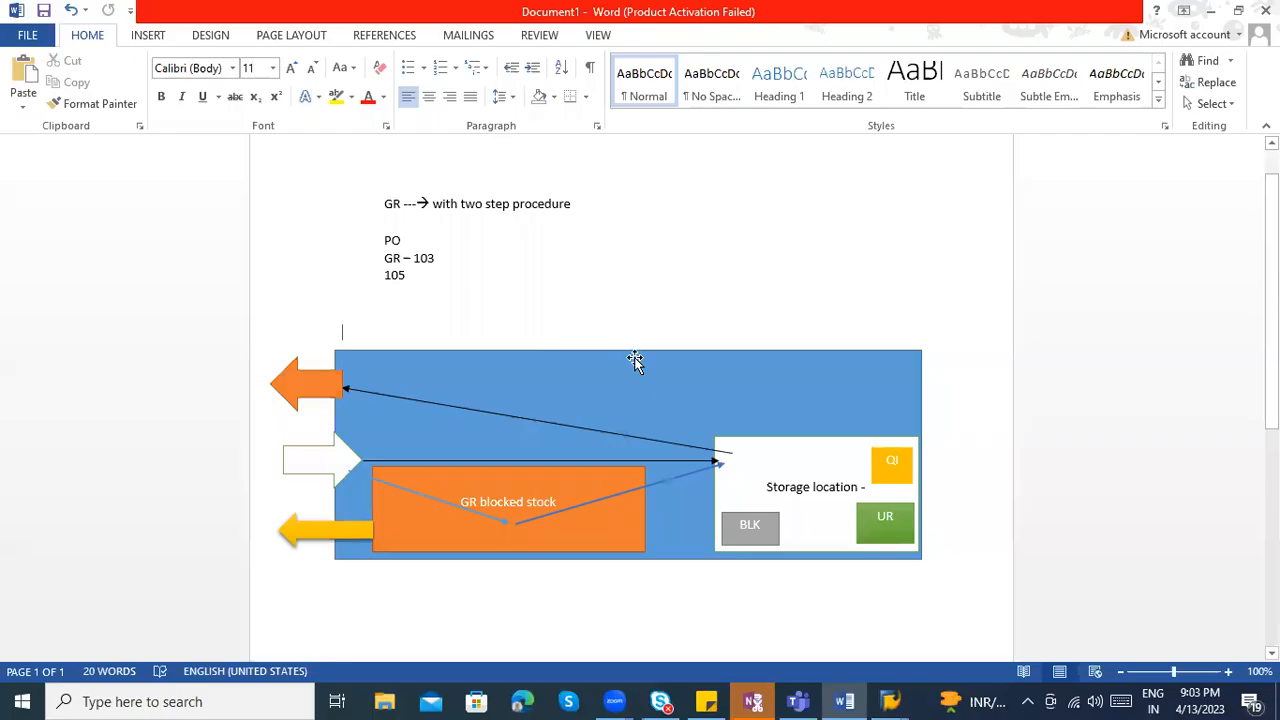
scroll(526, 287, up, 1)
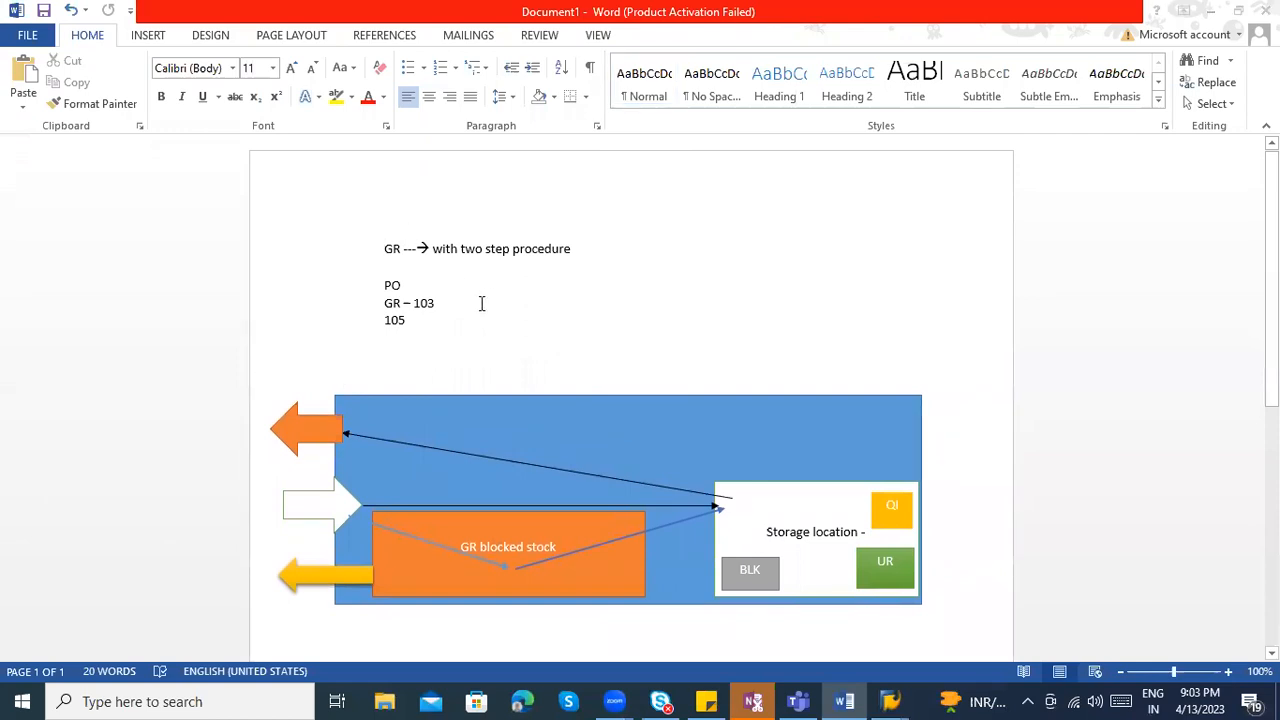
- Switch to SAP and start a Standard PO with transaction ME21N, entering the third-party vendor's number
key(alt+Tab)
text(Me21n)
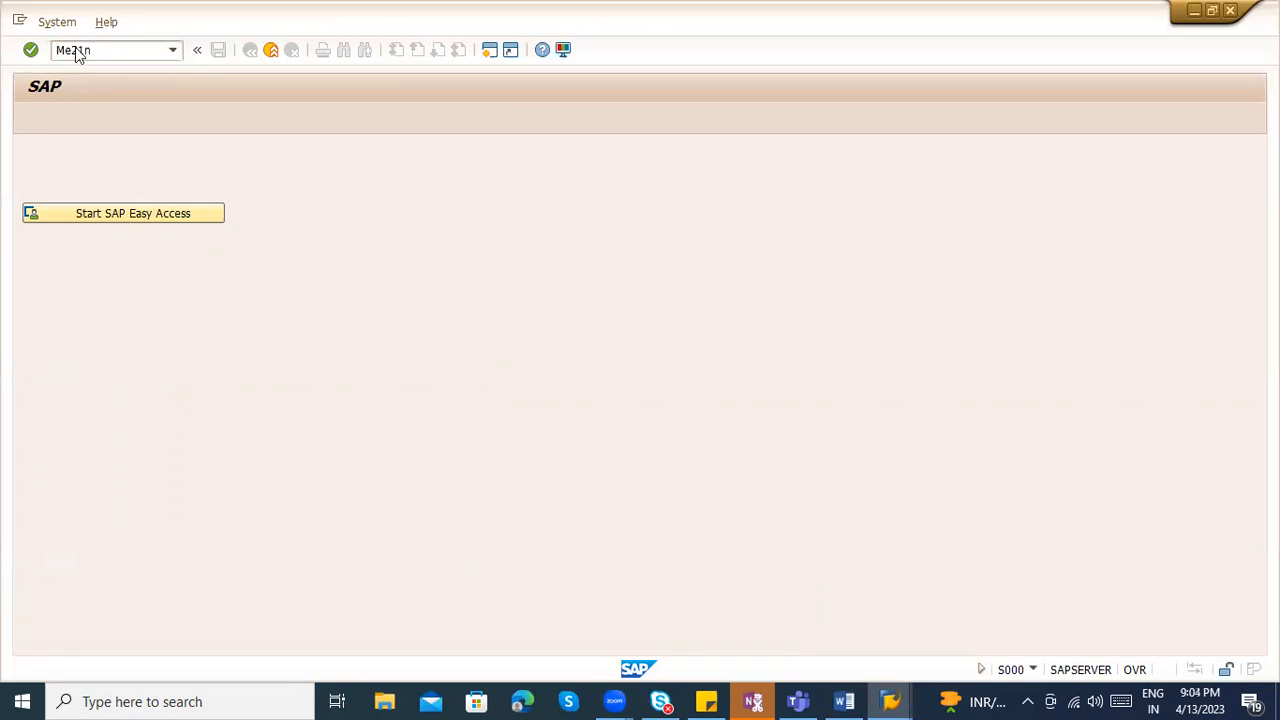
key(Return)
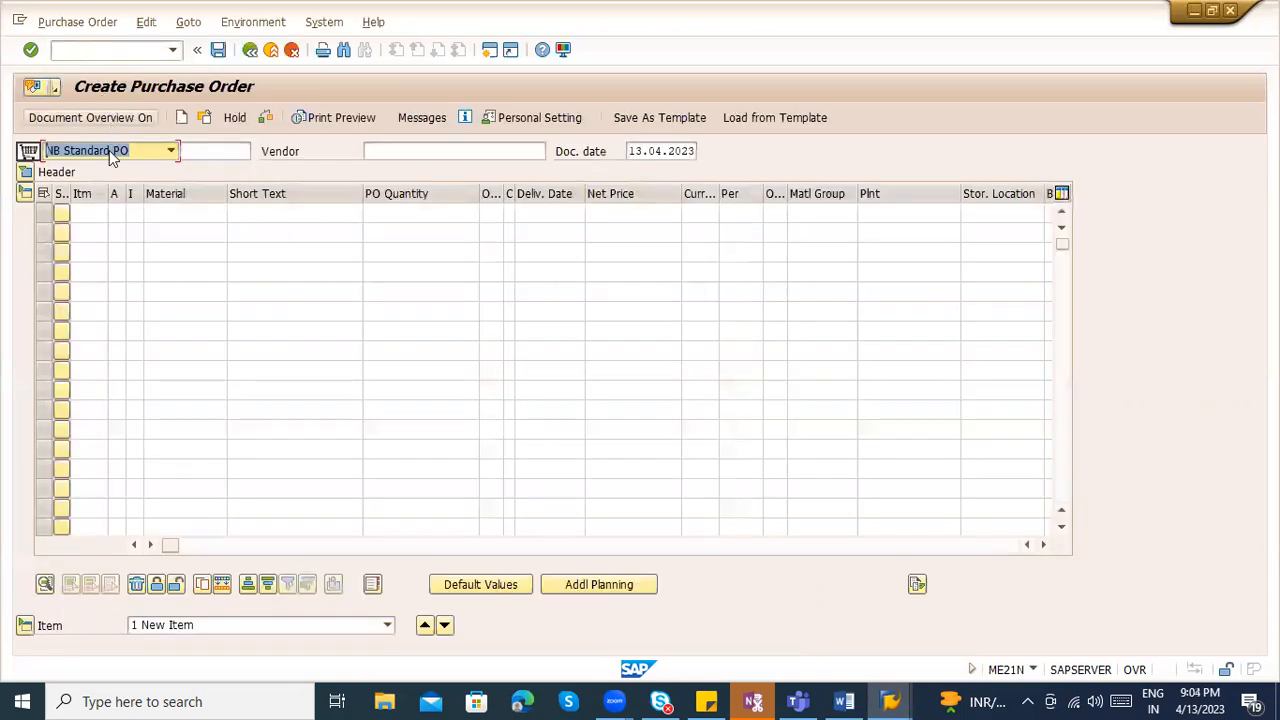
click(109, 150)
click(109, 150)
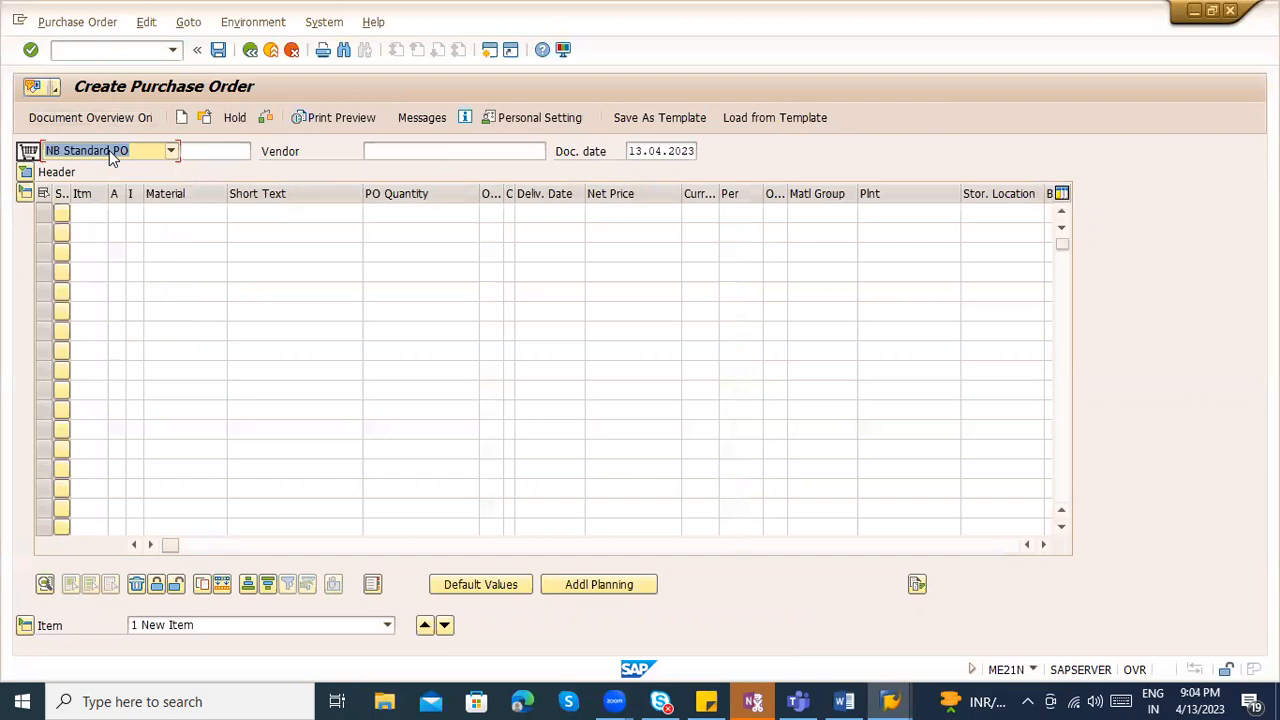
click(436, 151)
click(435, 167)
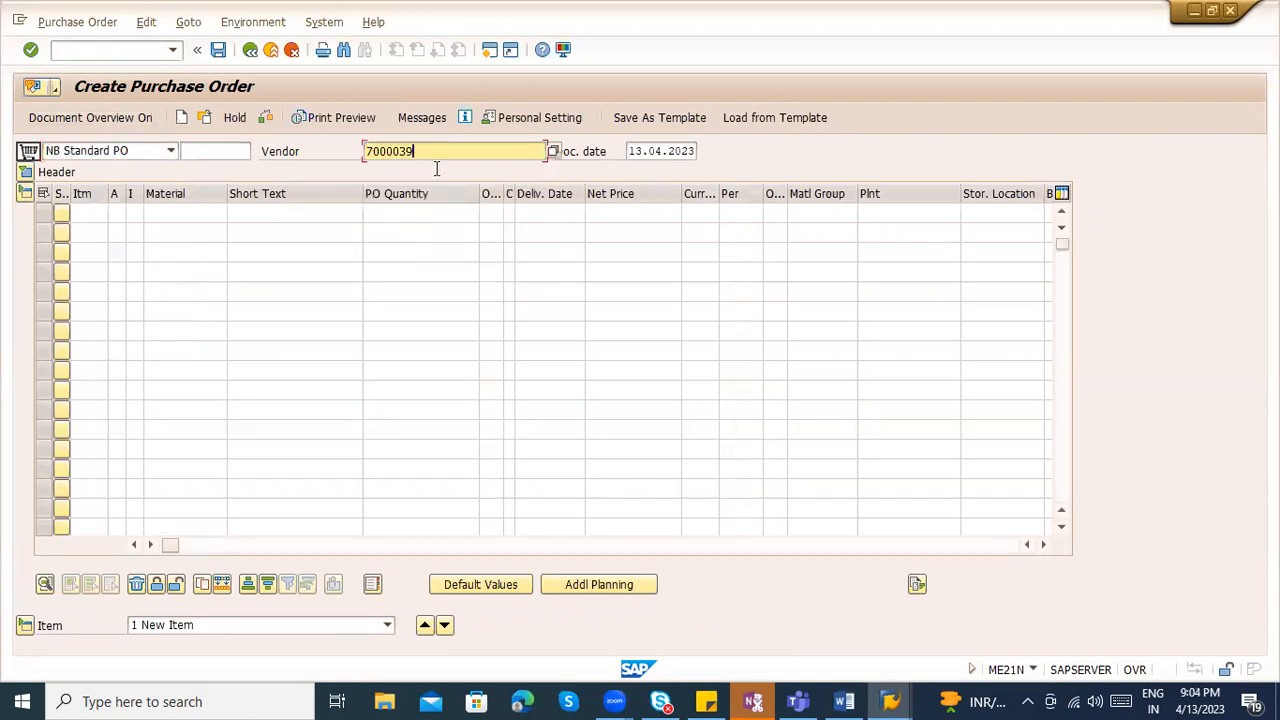
key(Return)
- Set the purchase order's purchasing organization to ZCON, purchasing group to 001 and company code to ZCON
click(160, 213)
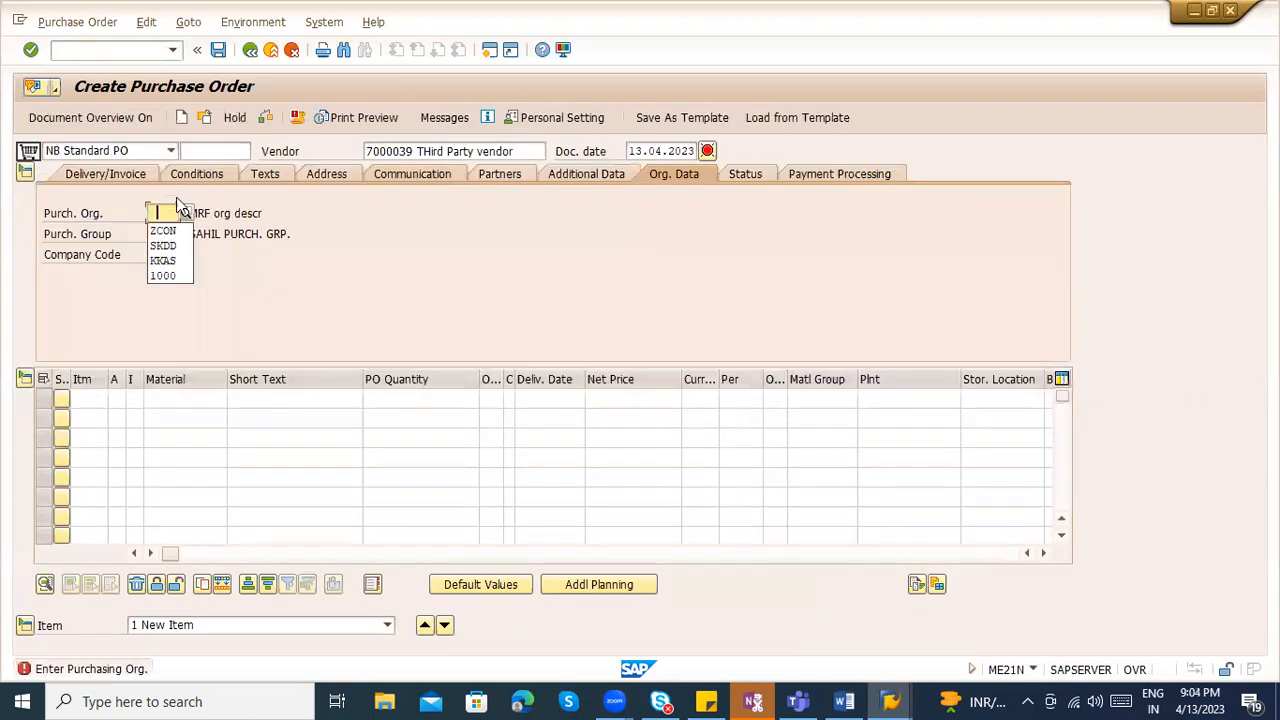
click(157, 228)
key(Return)
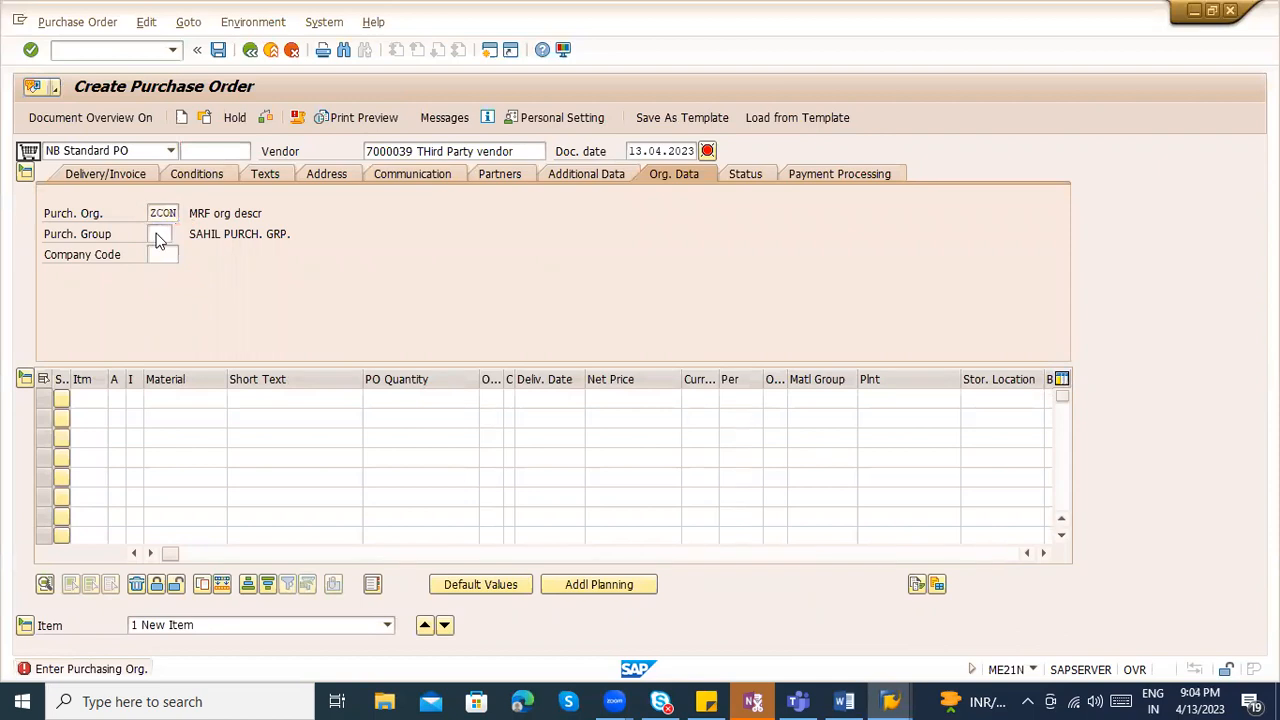
click(157, 234)
click(159, 253)
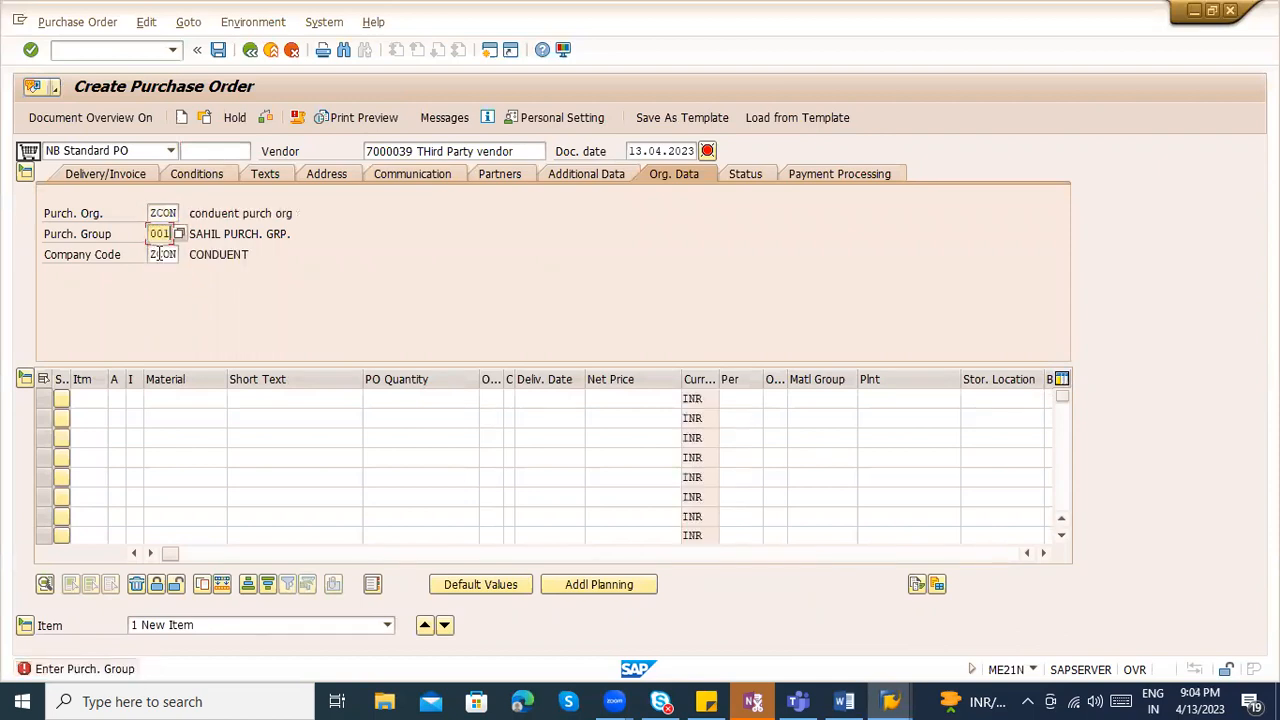
key(Return)
- Enter material GOBIND01 as the first order item, with plant ZCON and a quantity of 100 EA
click(186, 399)
click(186, 411)
key(Return)
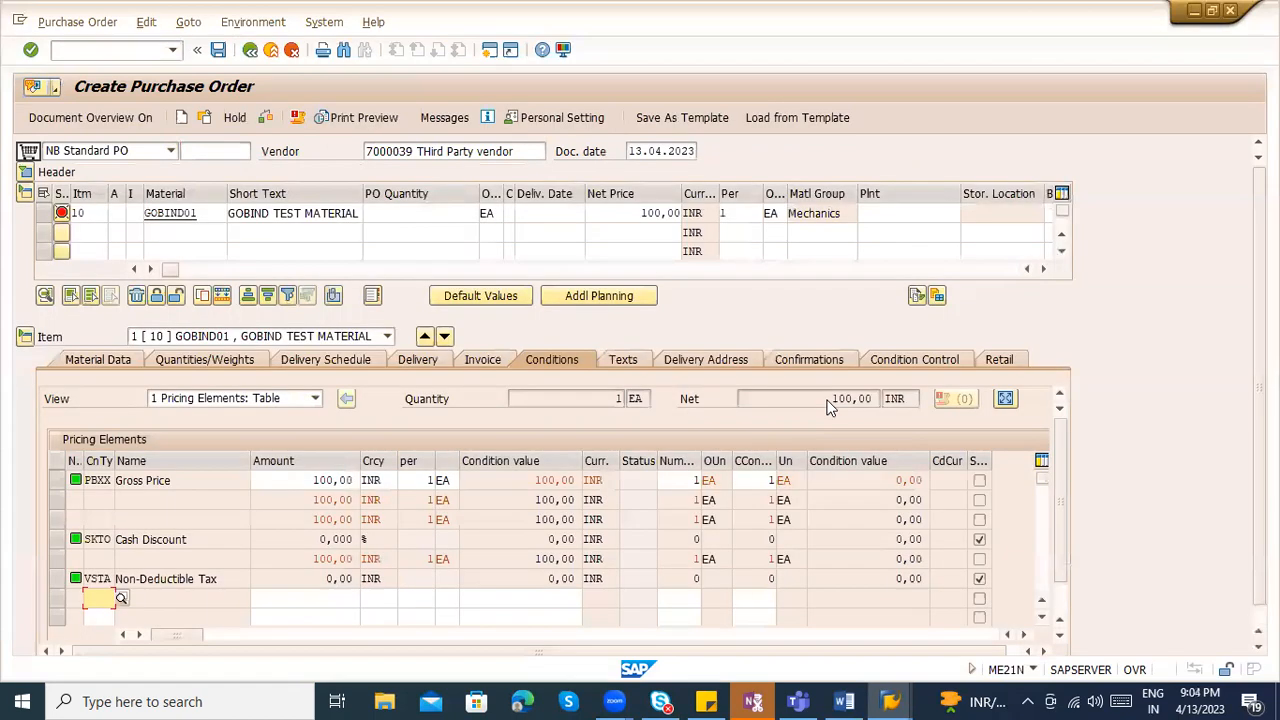
click(896, 214)
text(ZCOn)
key(Return)
click(465, 214)
text(100)
key(Return)
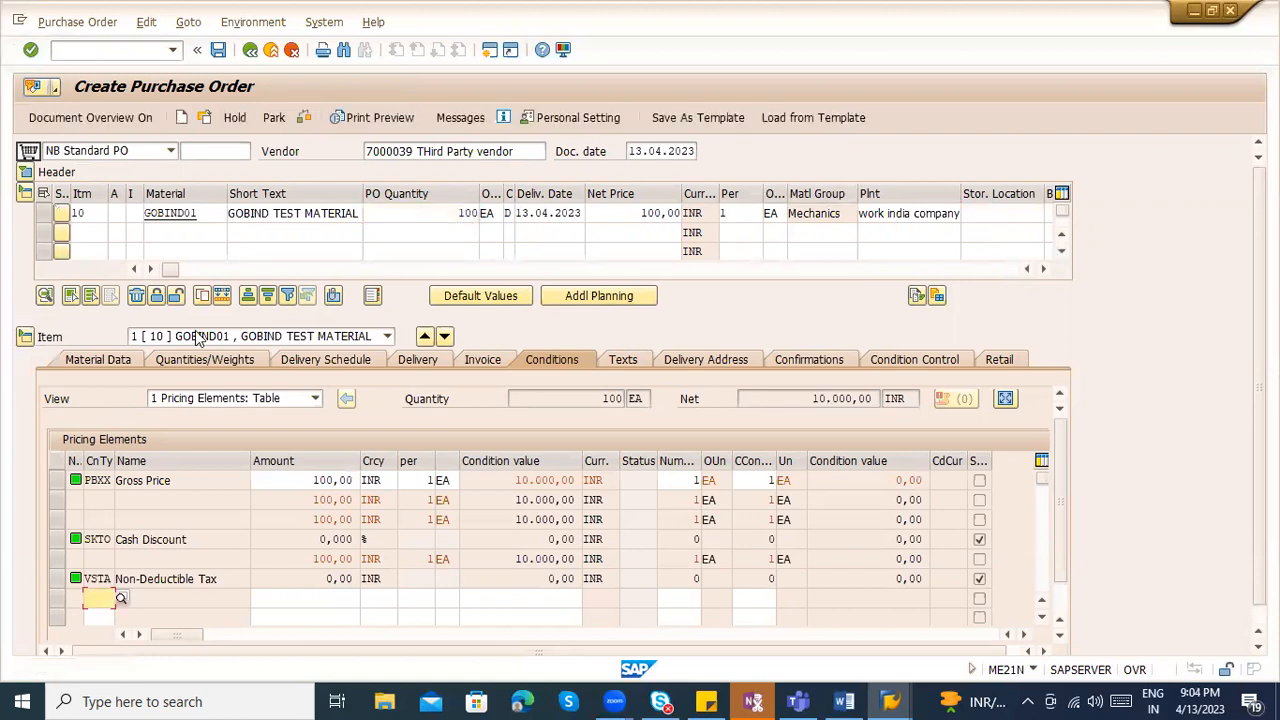
- Mark item 10 as a returns item and save the purchase order
drag(167, 270, 411, 274)
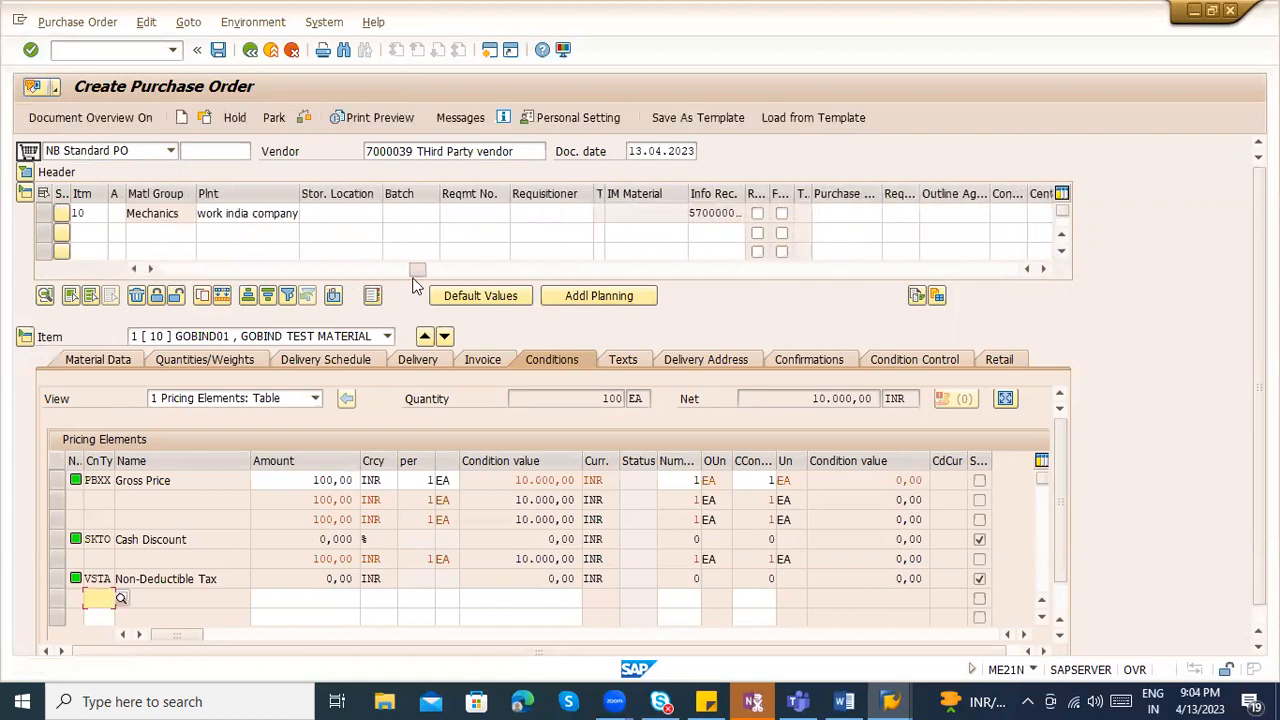
drag(760, 193, 840, 195)
click(809, 214)
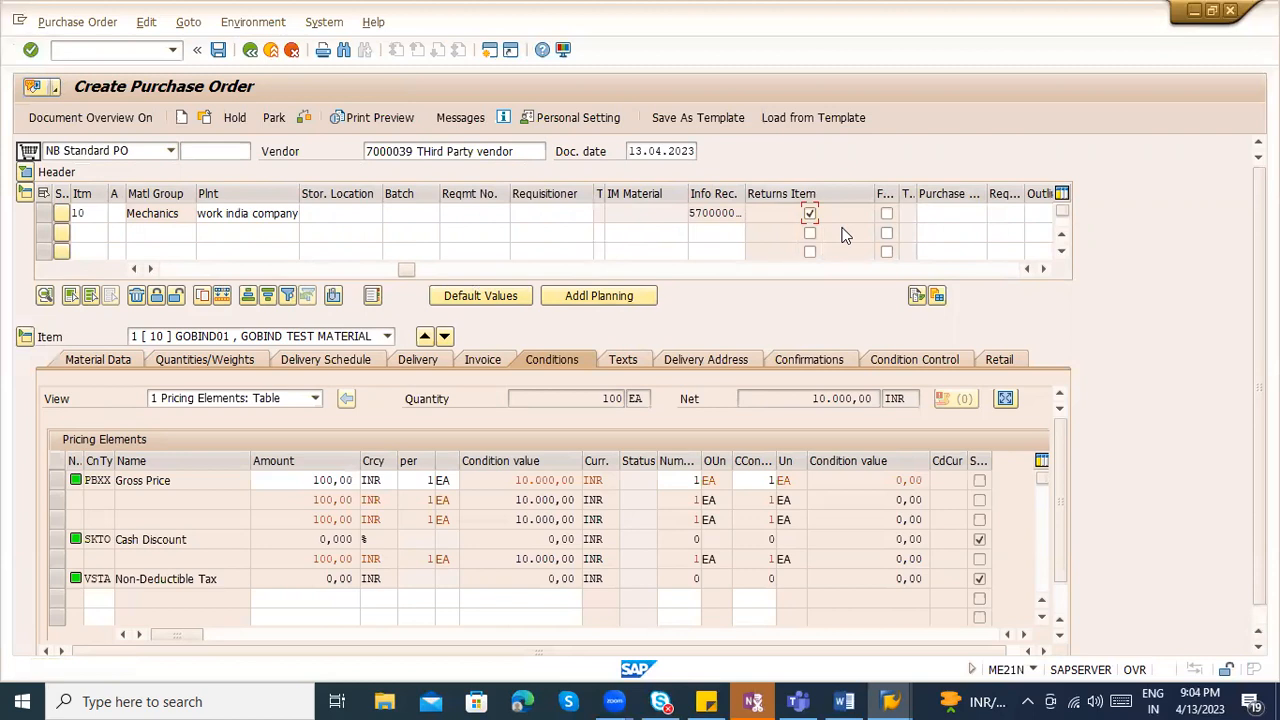
key(Return)
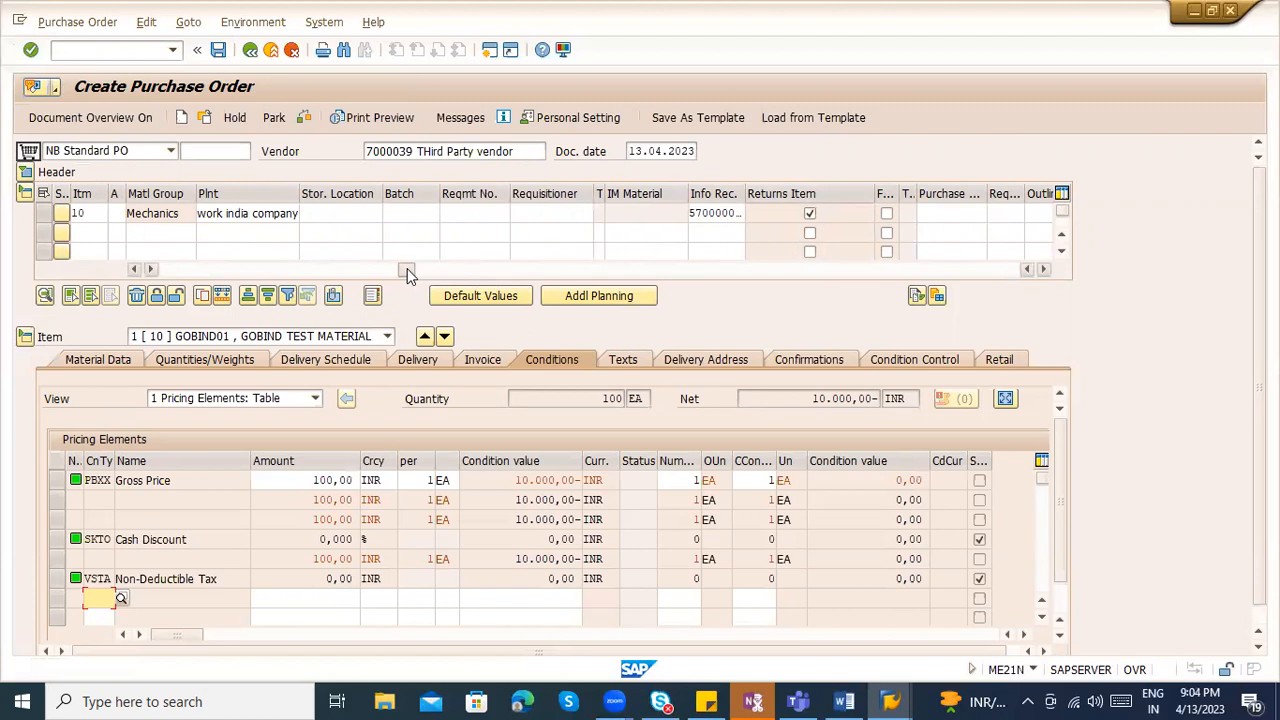
drag(407, 268, 168, 268)
key(ctrl+s)
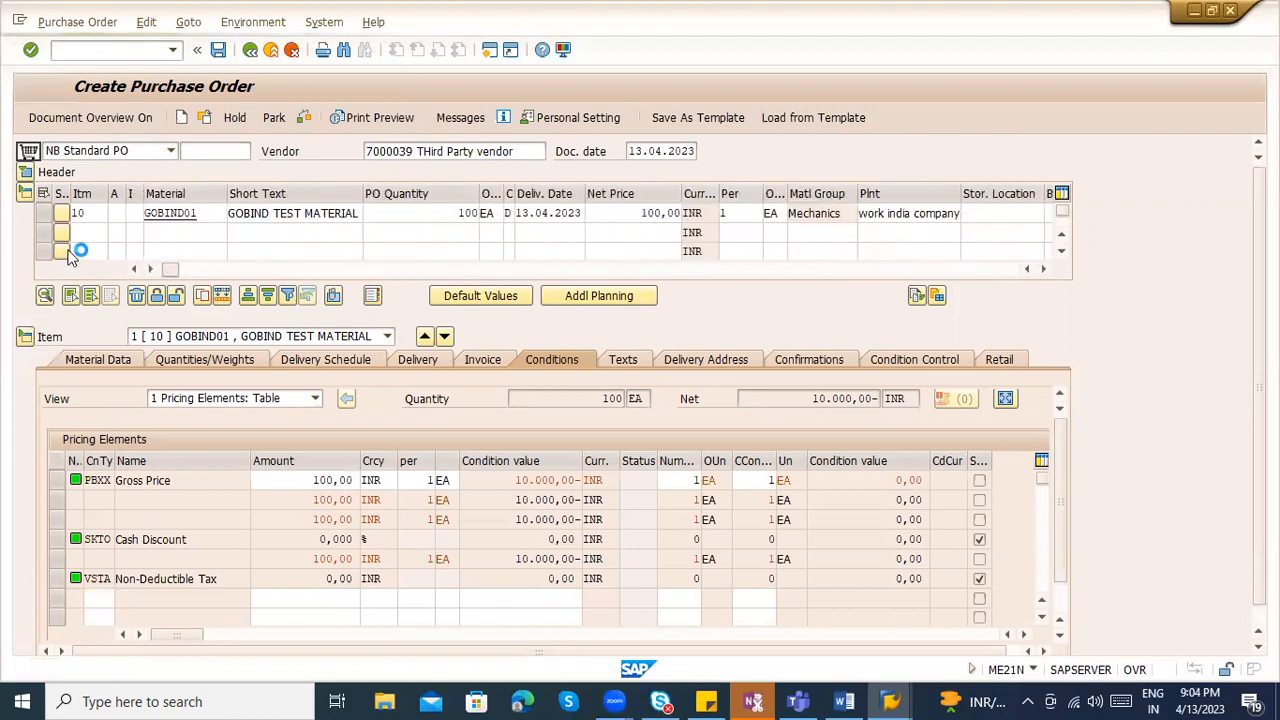
- Open the saved purchase order and check the Returns Item setting of item 10
click(206, 120)
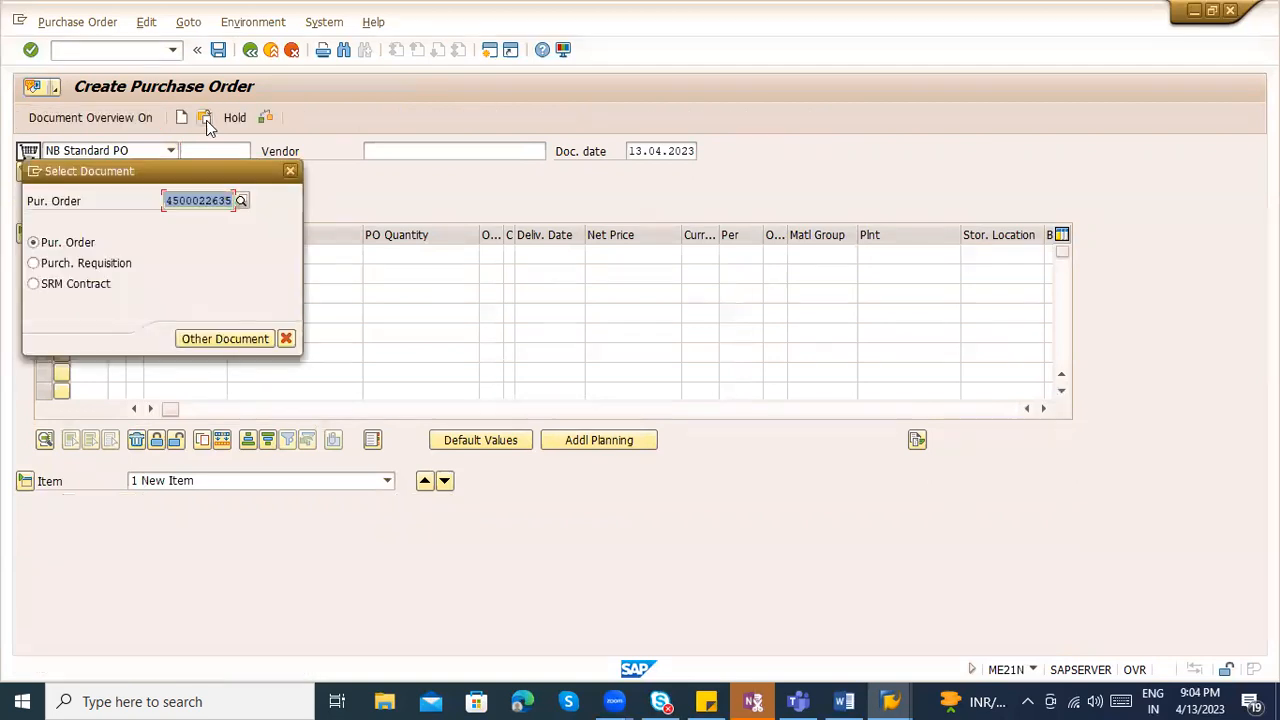
key(Return)
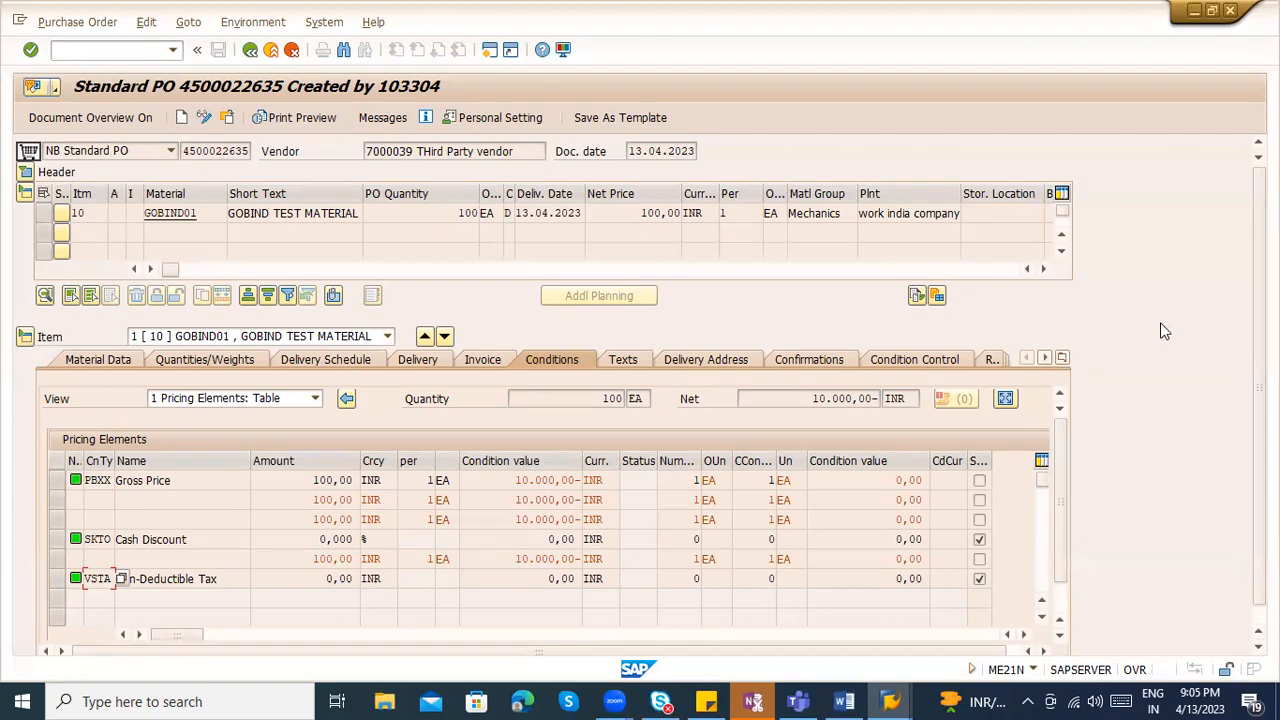
drag(175, 268, 476, 283)
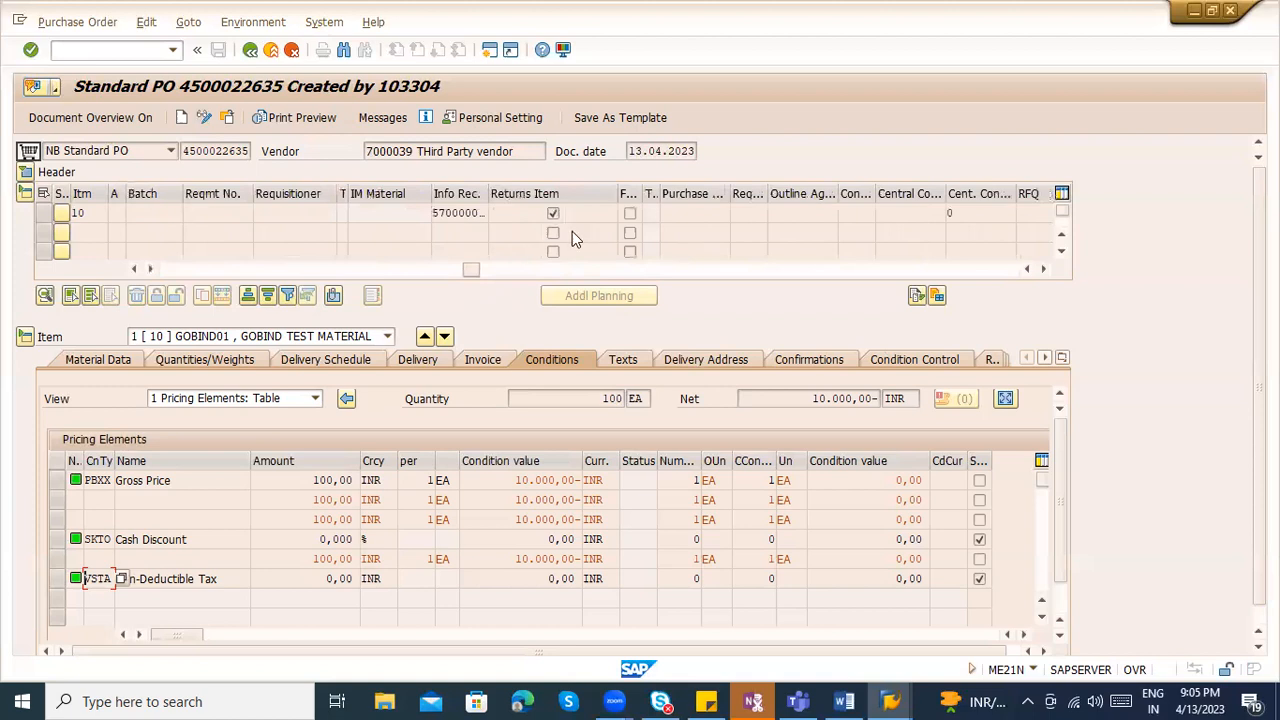
- Review the returns order's item overview from material through plant, and display the header's organizational data
click(630, 234)
click(459, 248)
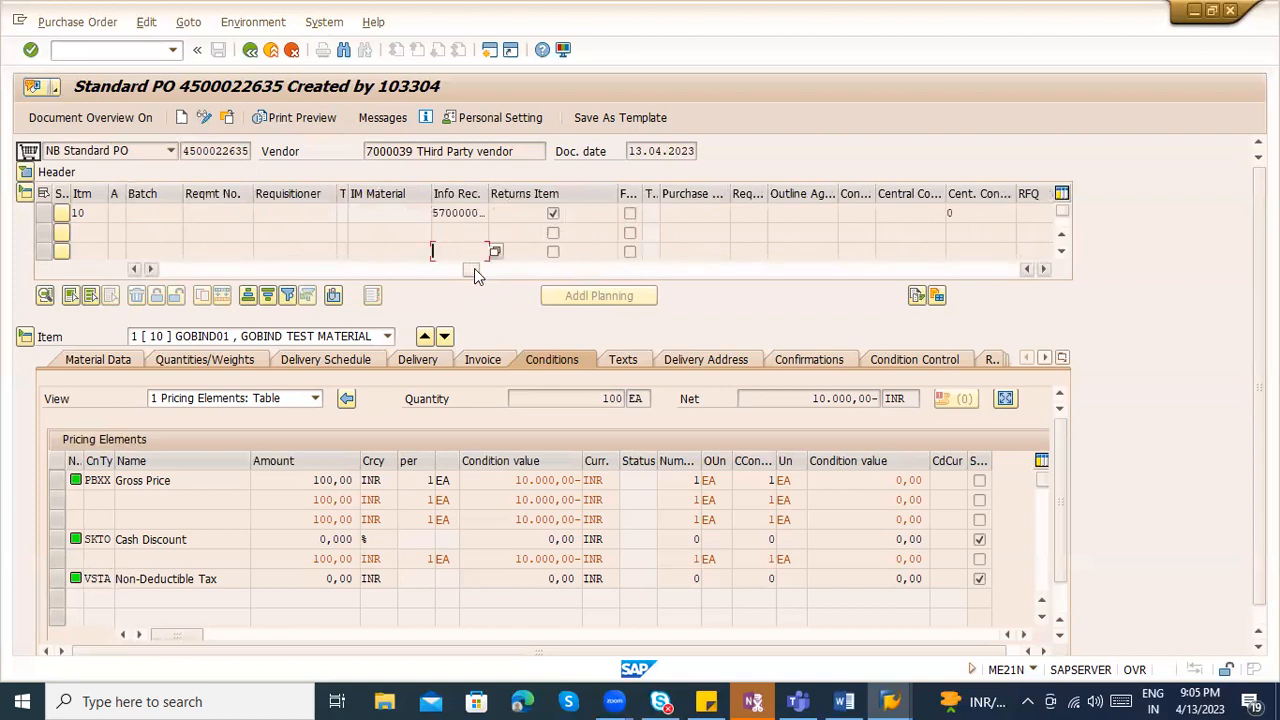
drag(474, 270, 118, 277)
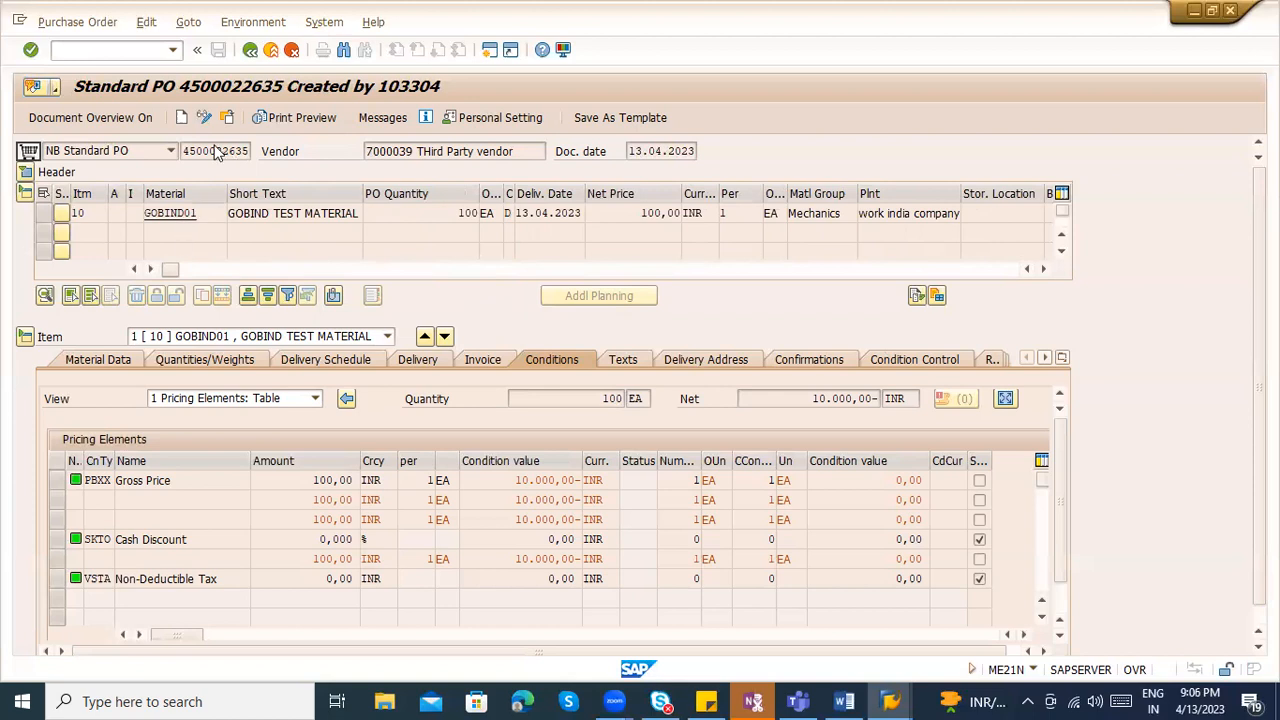
drag(184, 151, 262, 151)
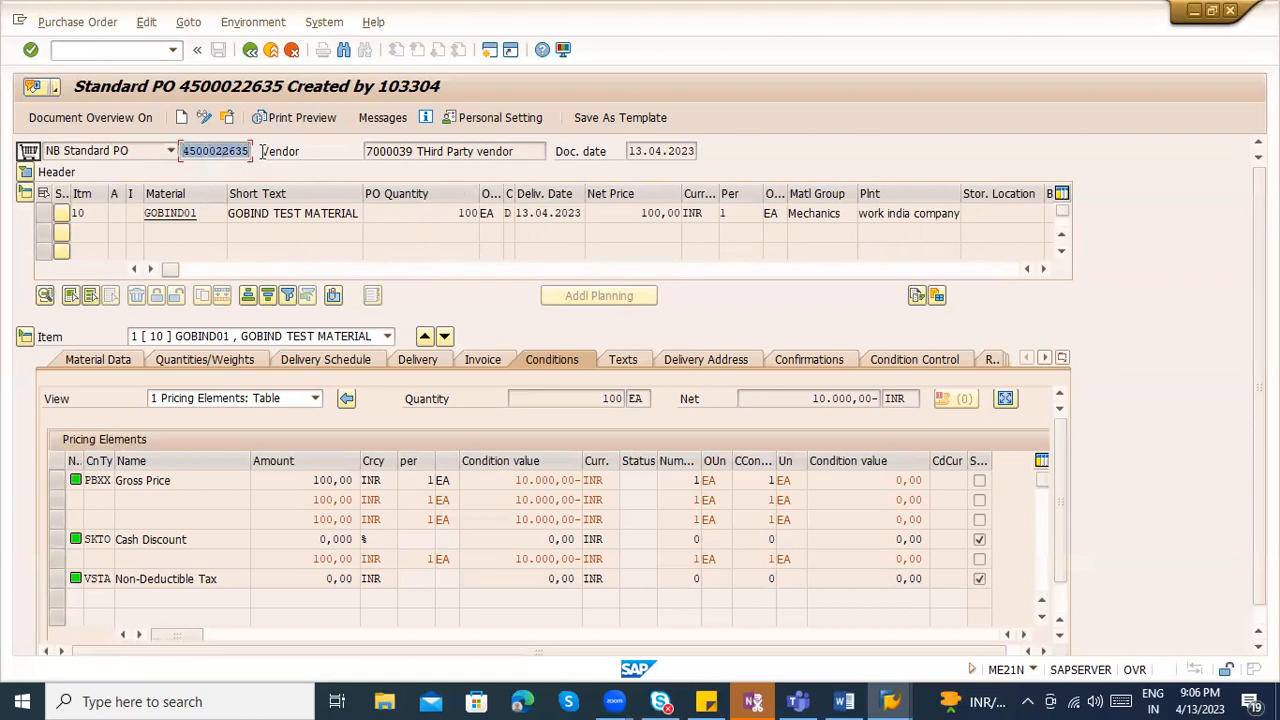
click(25, 172)
- Start transaction ME29N and open the newly created returns purchase order for release
click(70, 48)
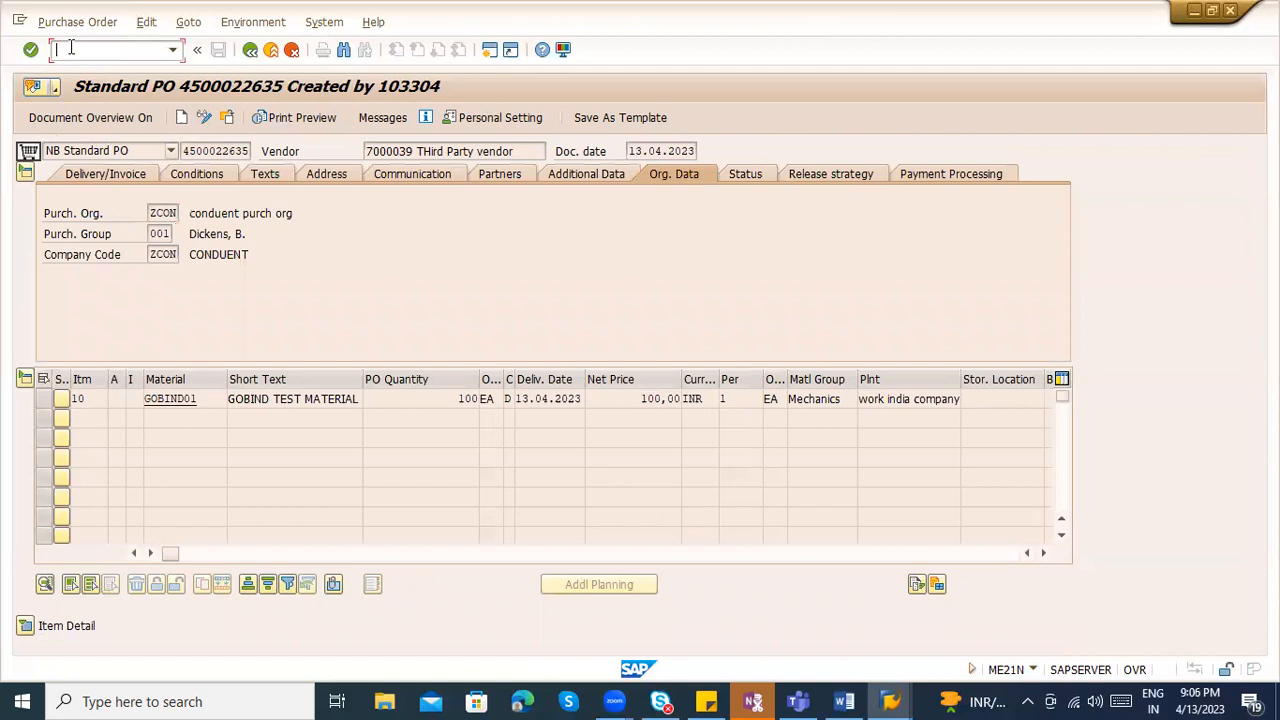
text(/)
text(nme23n)
key(Return)
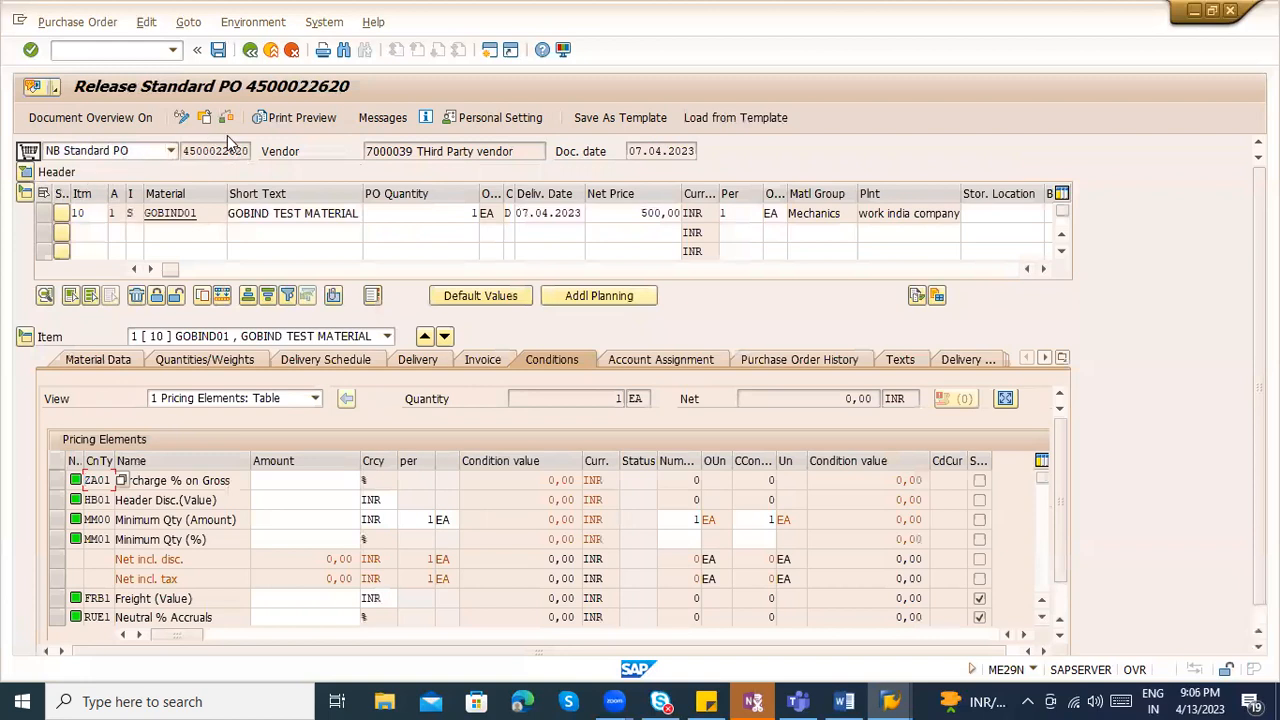
click(210, 122)
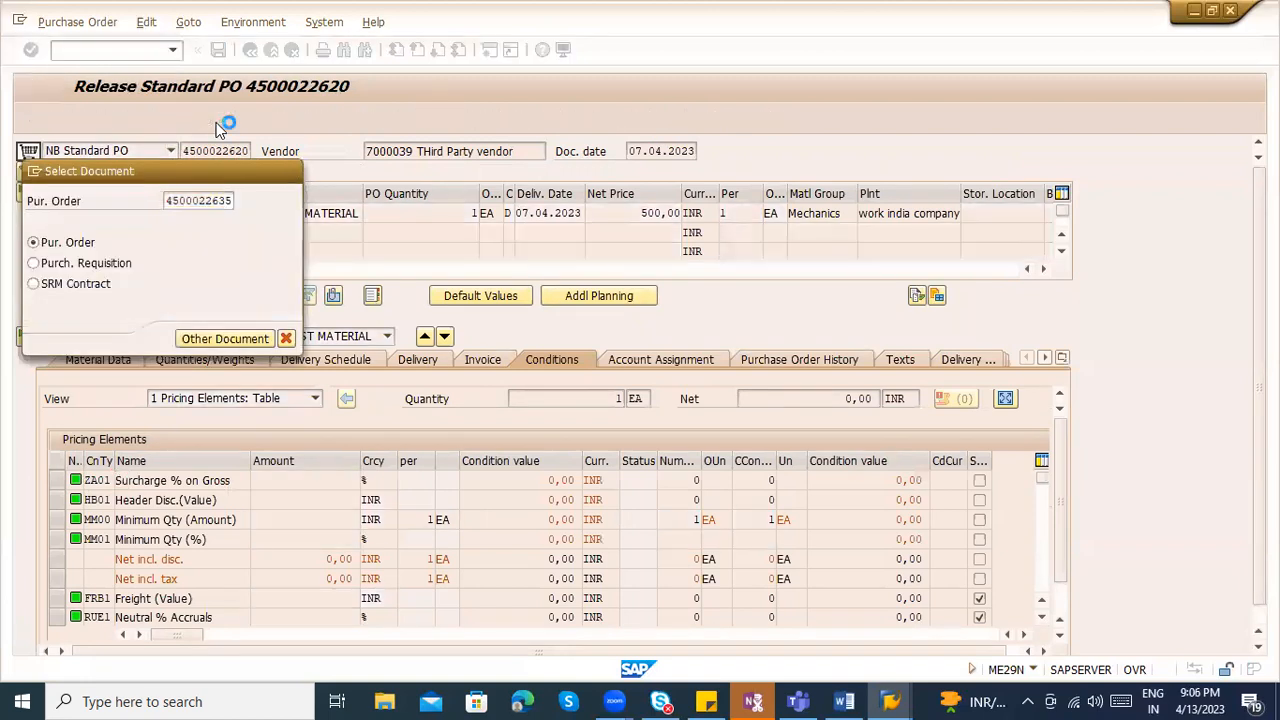
key(Return)
- Release the returns purchase order with release code CR and save it
click(25, 176)
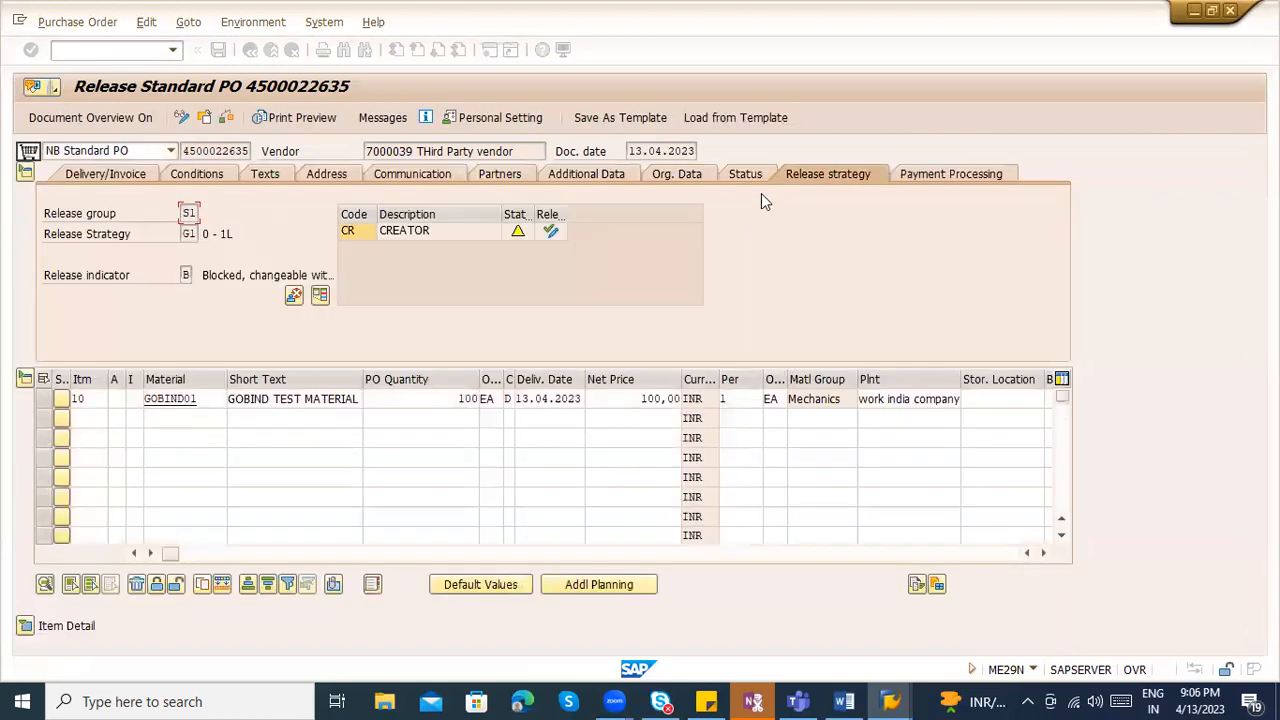
click(550, 232)
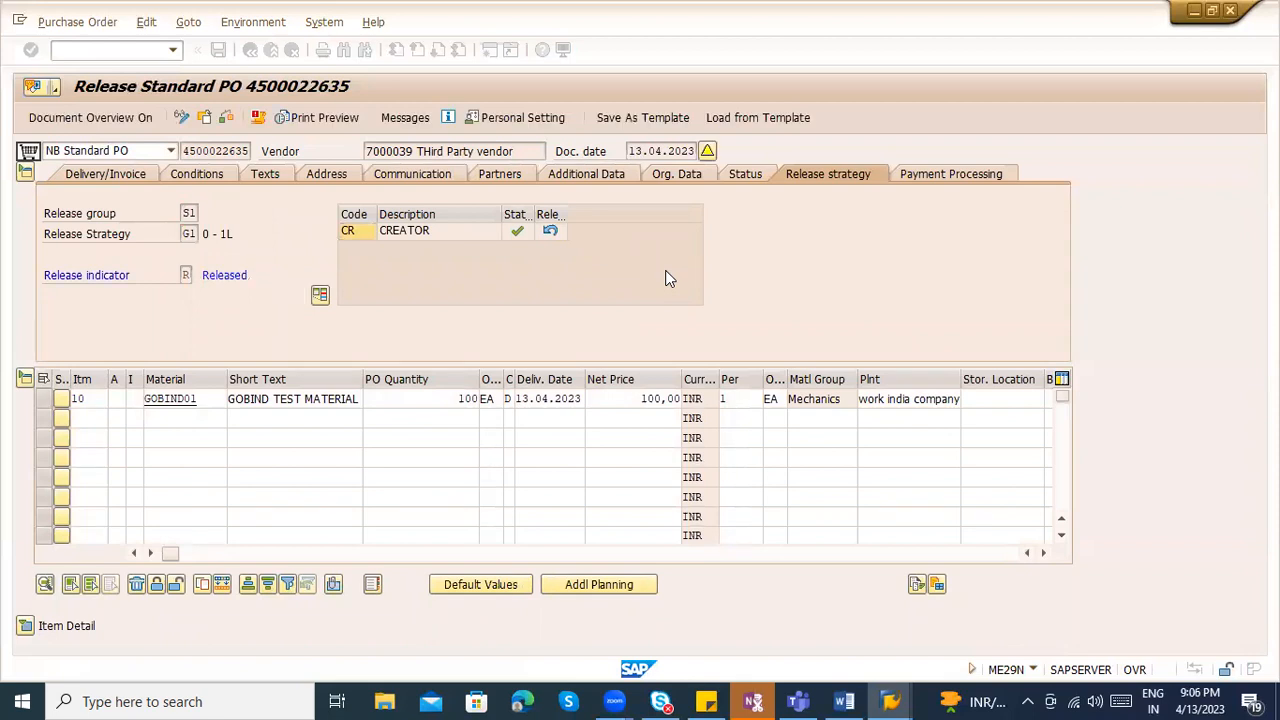
key(ctrl+s)
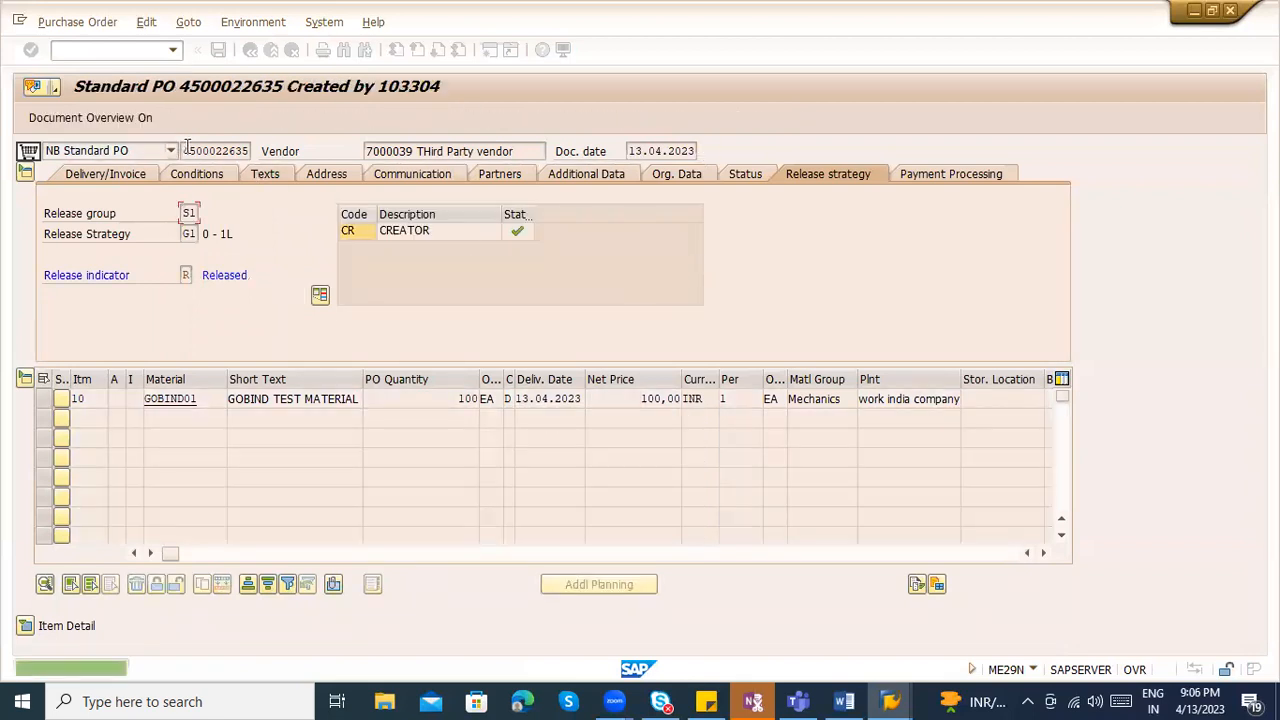
- Copy the released purchase order's number and start transaction MIGO
drag(183, 151, 256, 155)
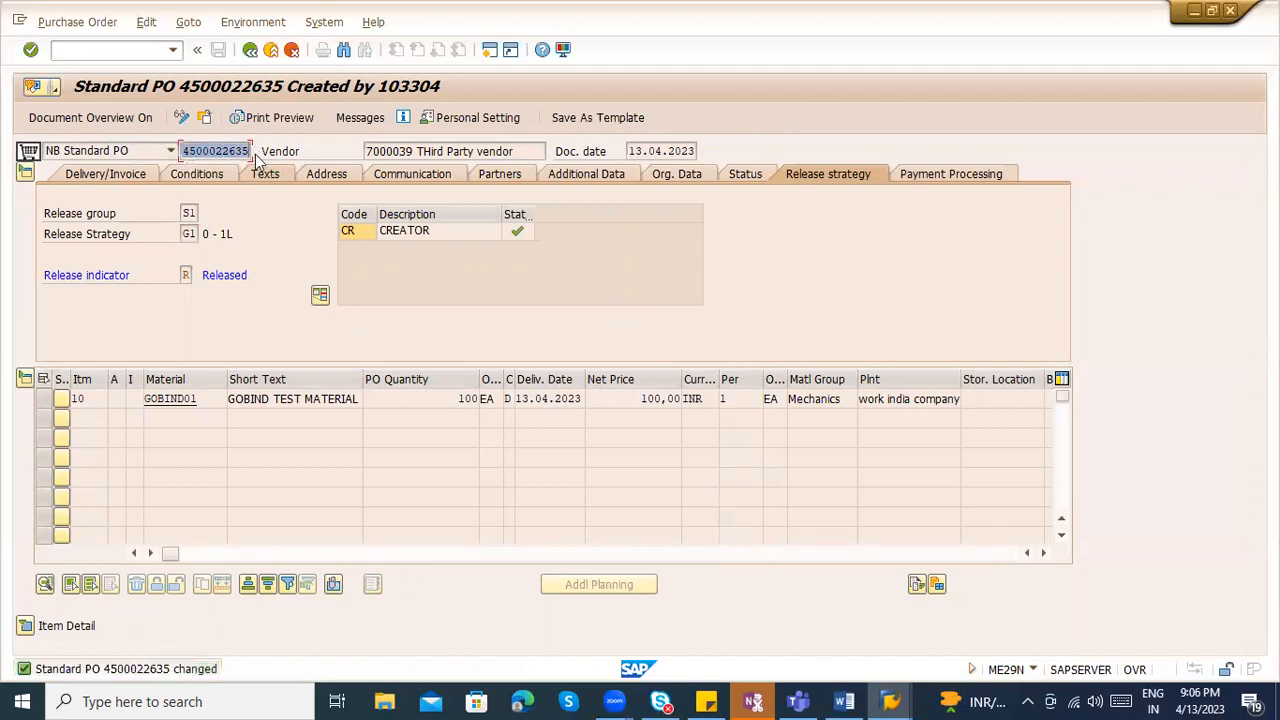
key(ctrl+c)
click(107, 49)
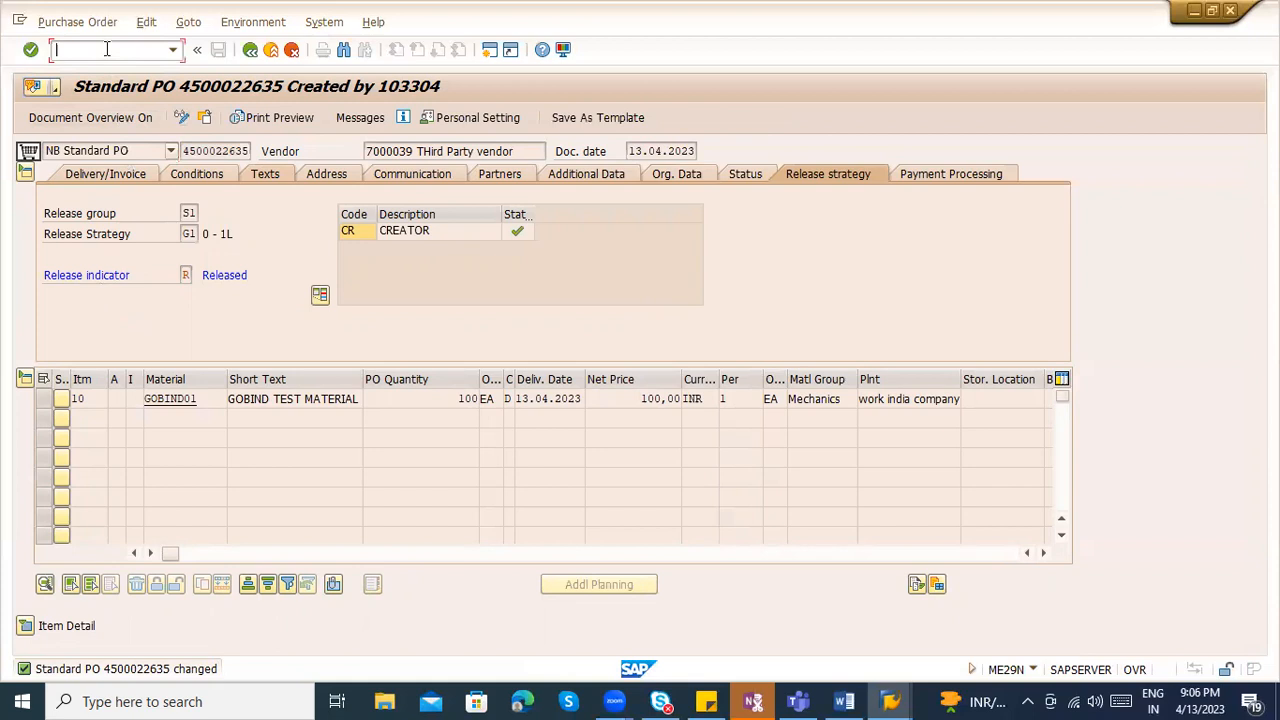
text(/nmigo)
key(Return)
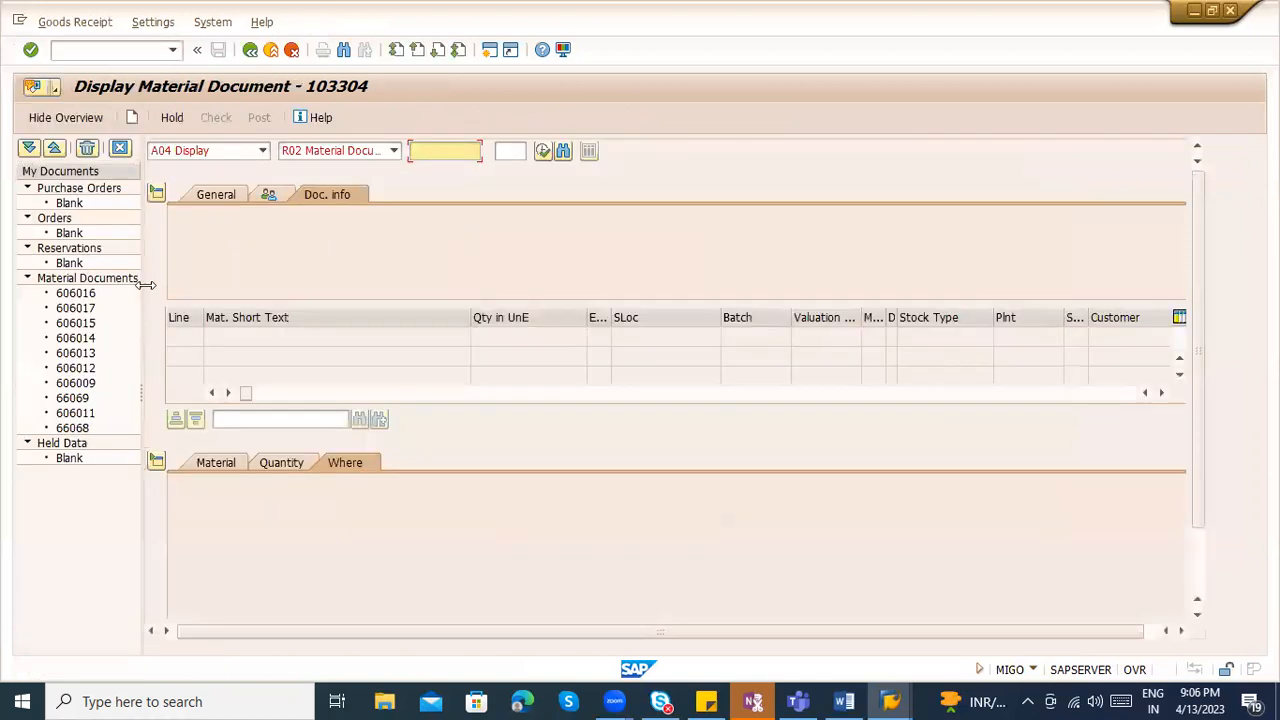
- Choose the action A01 Goods Receipt with reference R01 Purchase Order and enter the copied purchase order number
click(236, 150)
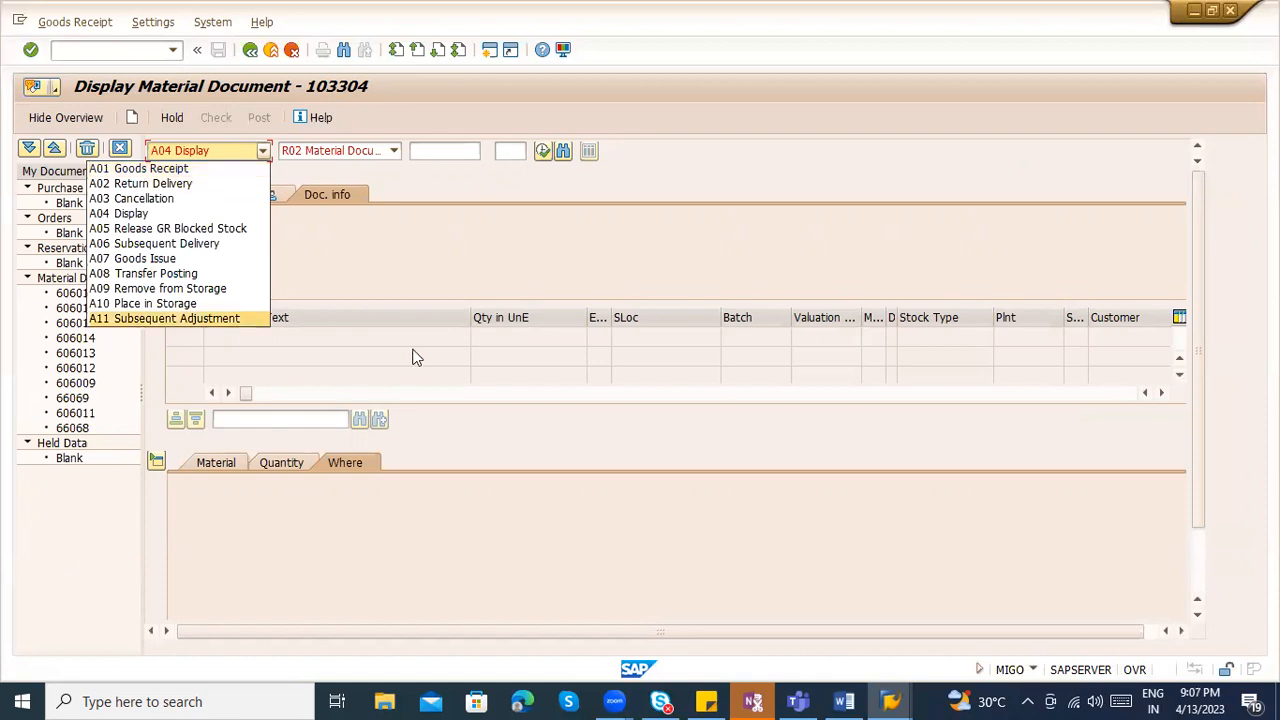
click(373, 283)
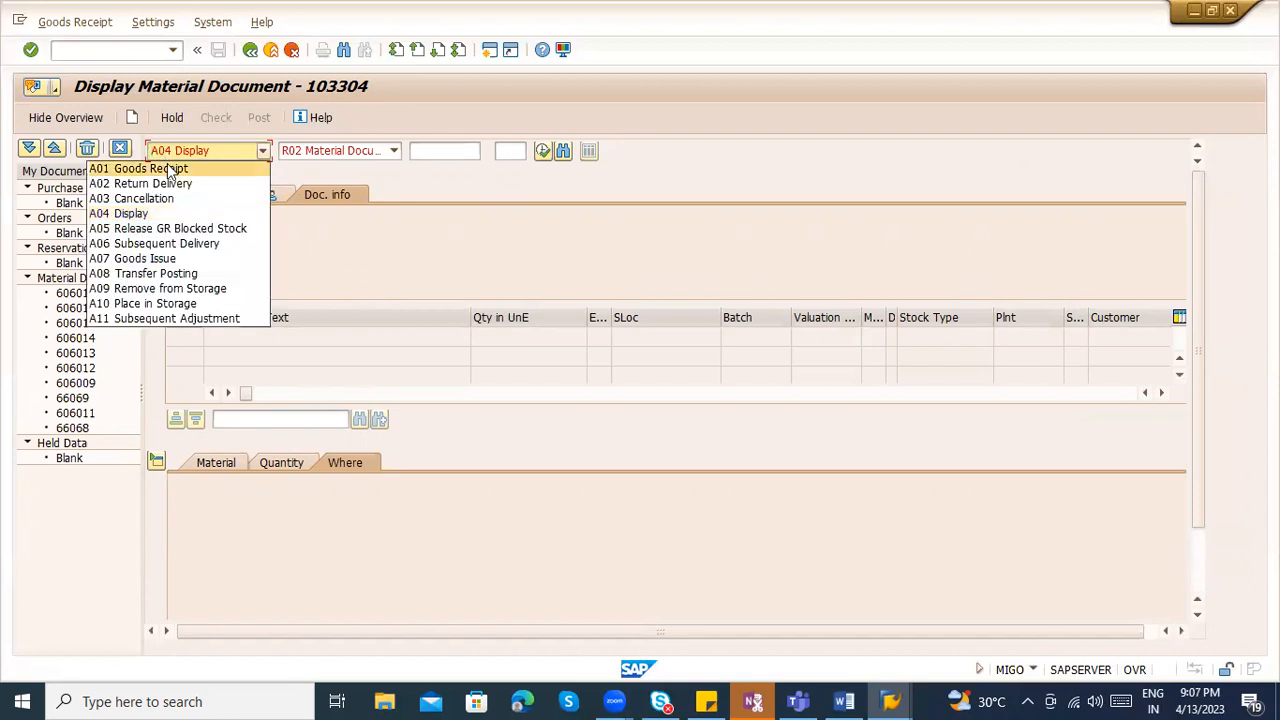
click(175, 168)
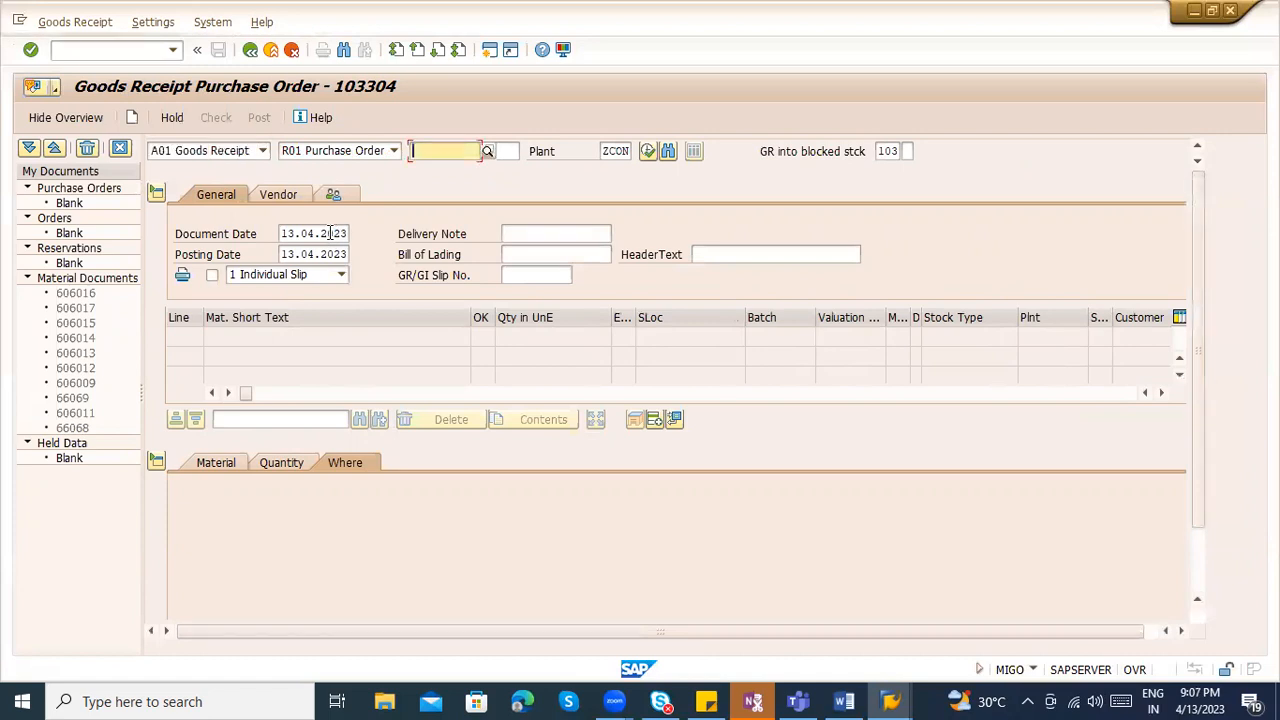
click(212, 145)
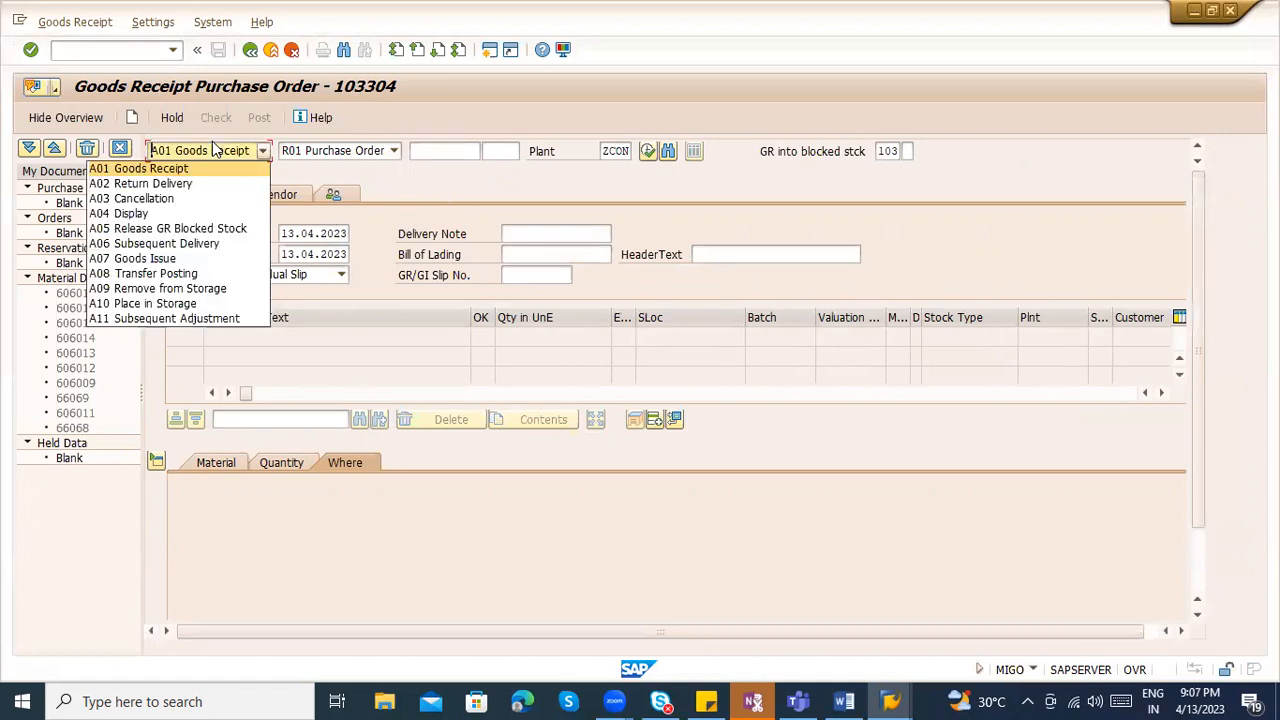
click(301, 150)
click(240, 148)
click(330, 162)
click(427, 152)
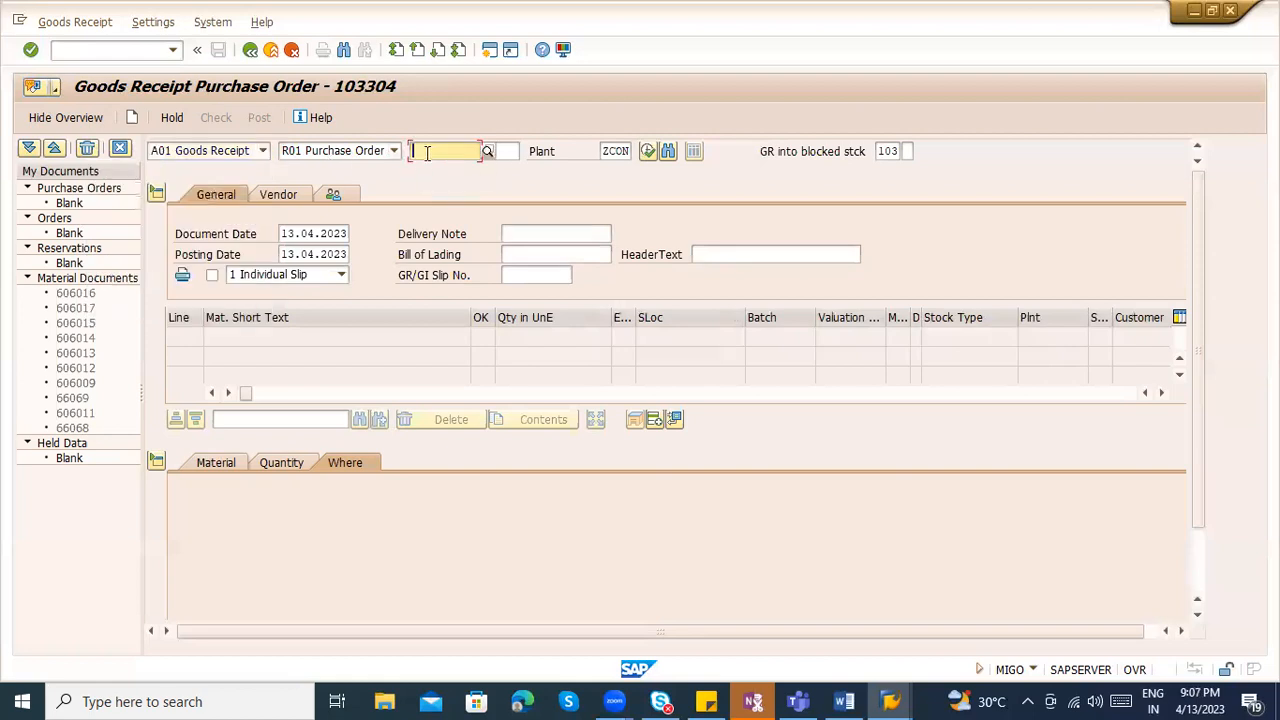
key(ctrl+v)
key(Return)
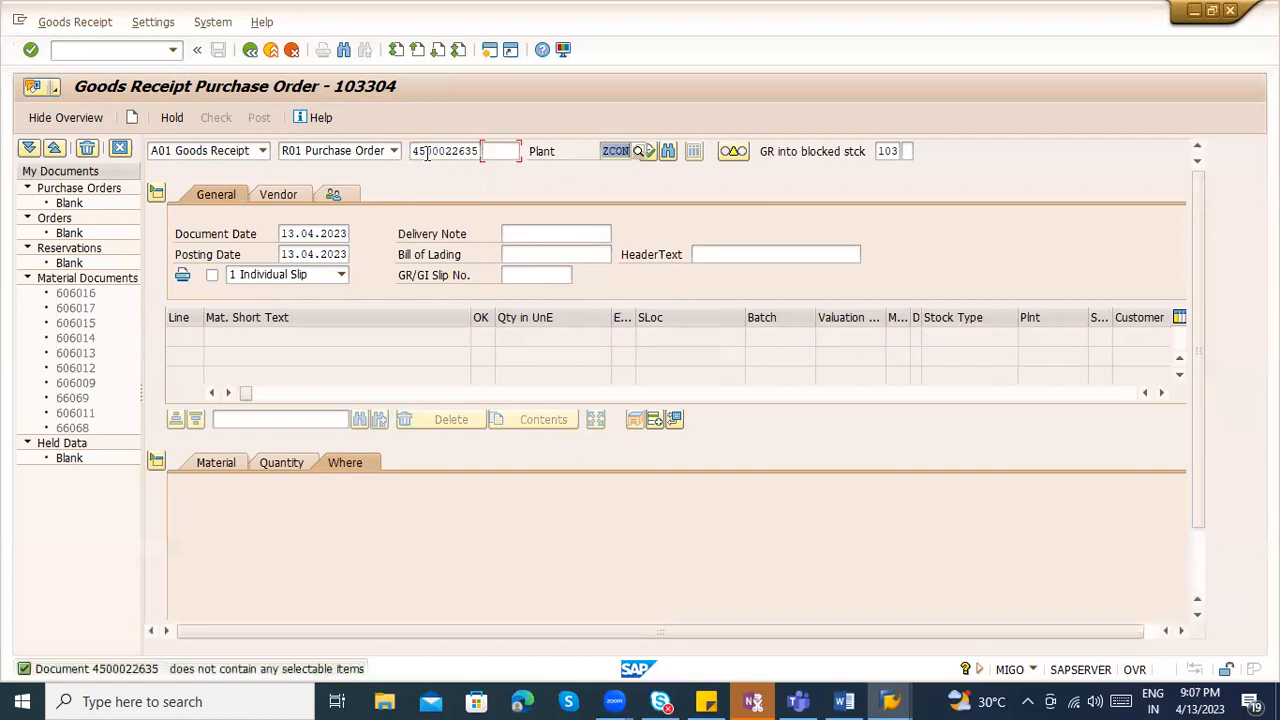
- Clear the default plant, set the default movement type to 101 and load the returns order's item
key(Delete)
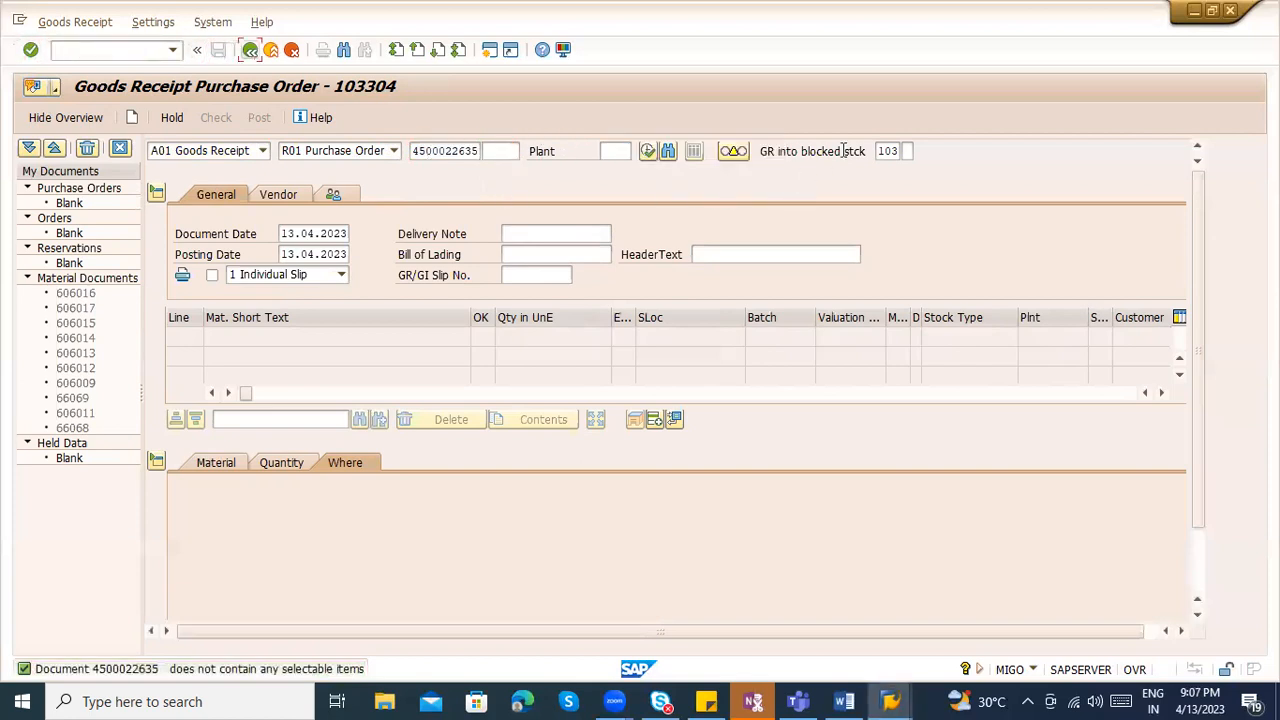
click(880, 151)
key(Delete)
key(Return)
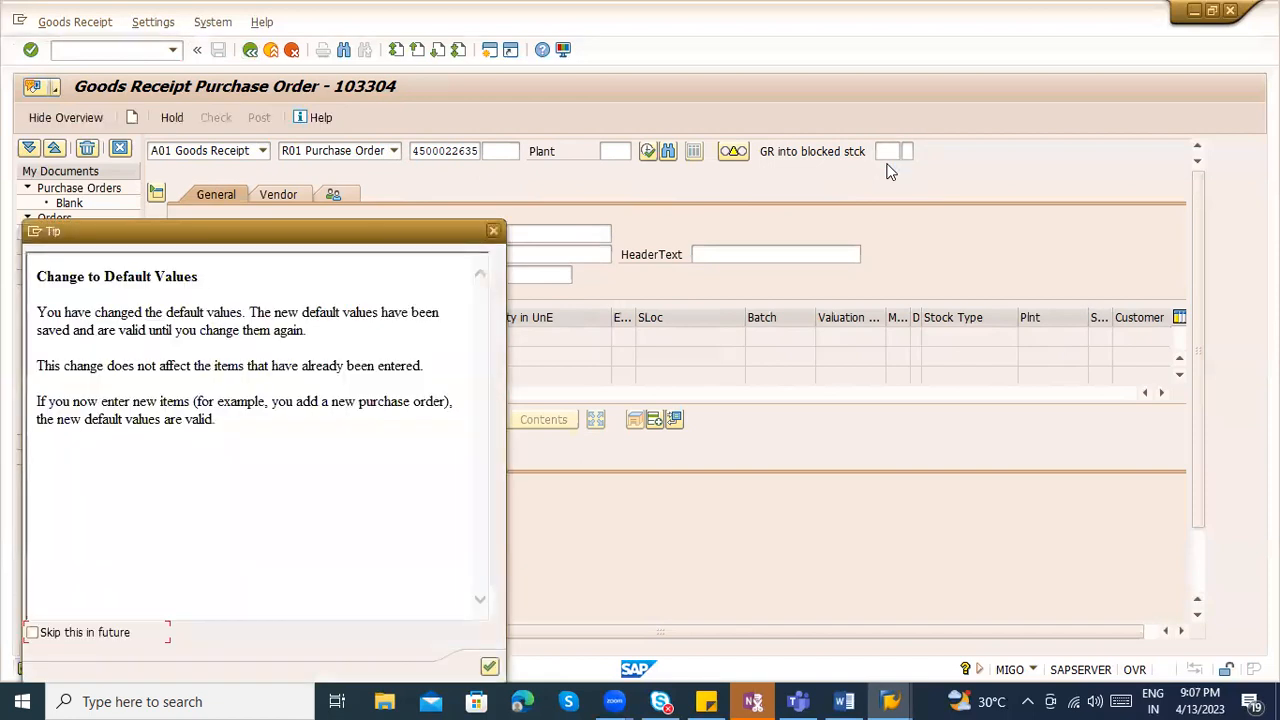
key(Return)
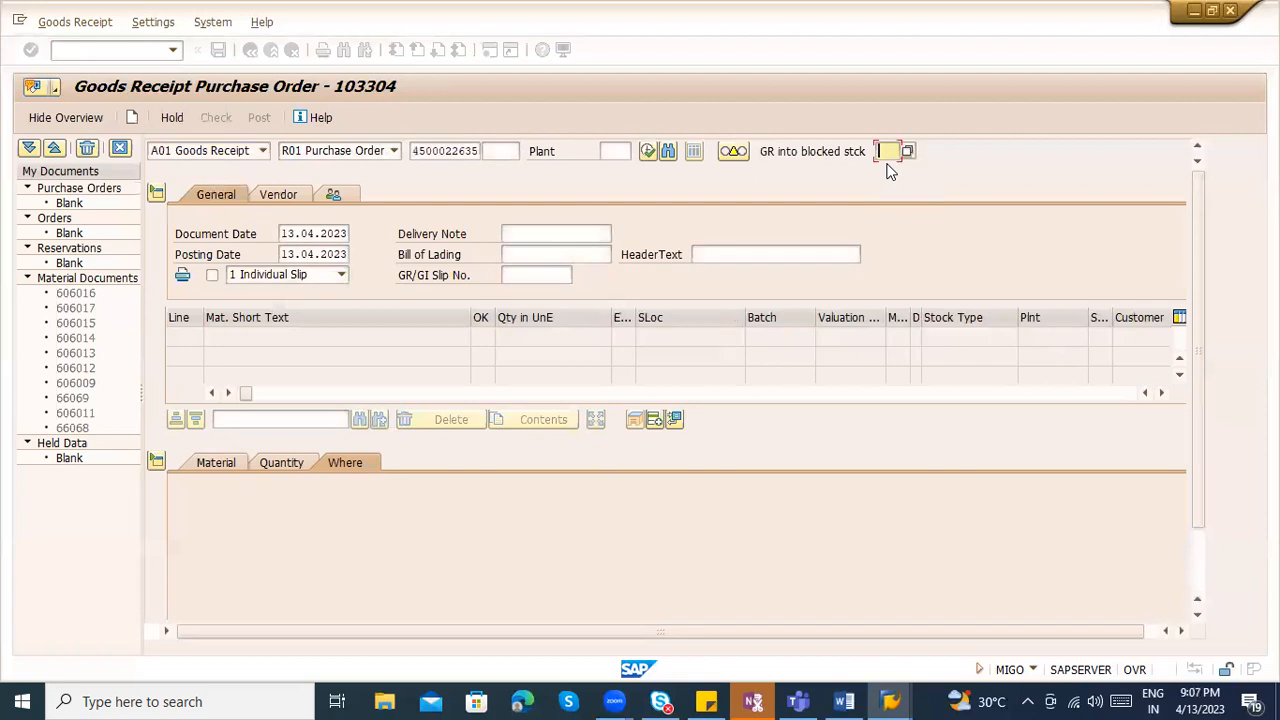
text(101)
key(Return)
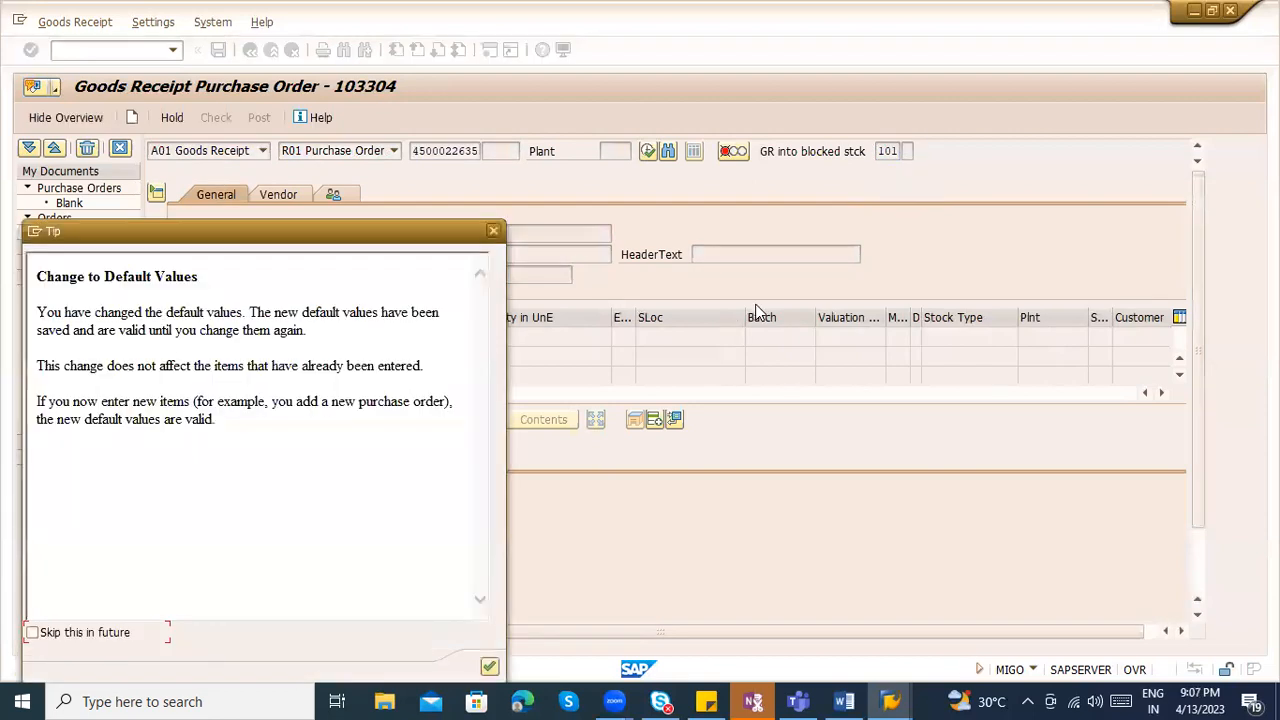
key(Return)
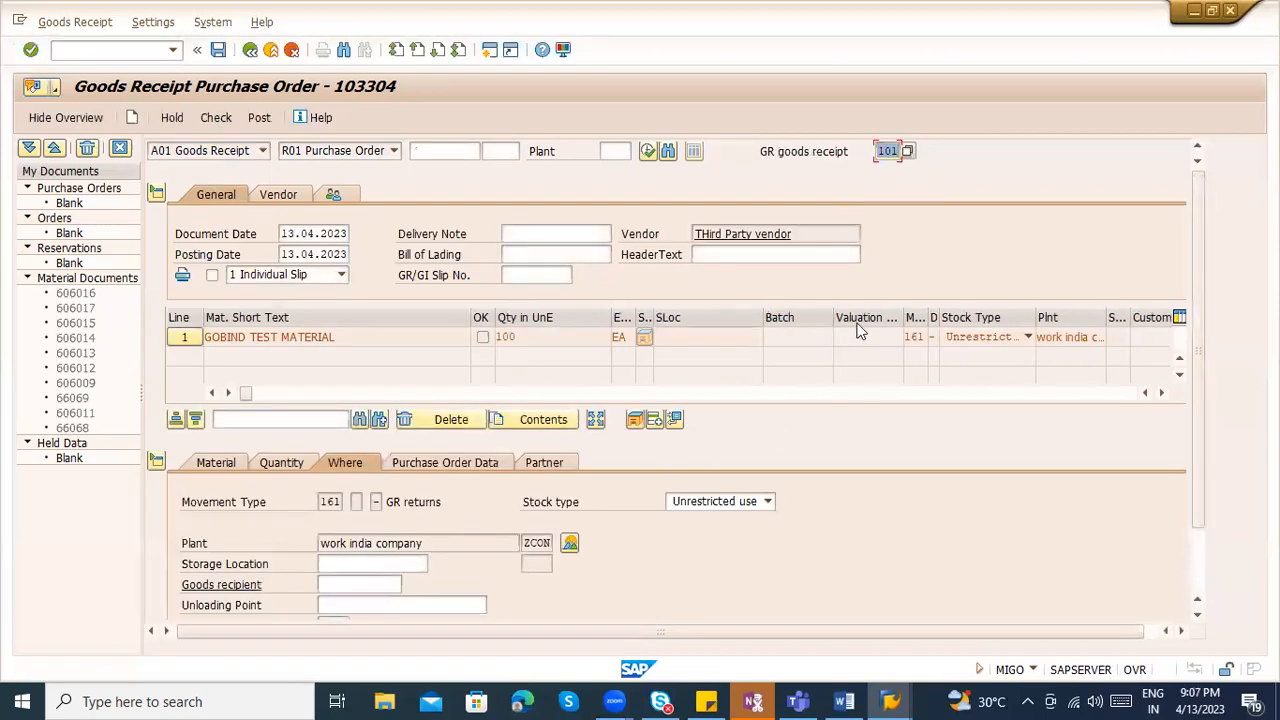
- Compare the loaded item's movement type and its description with the default movement type
double_click(324, 500)
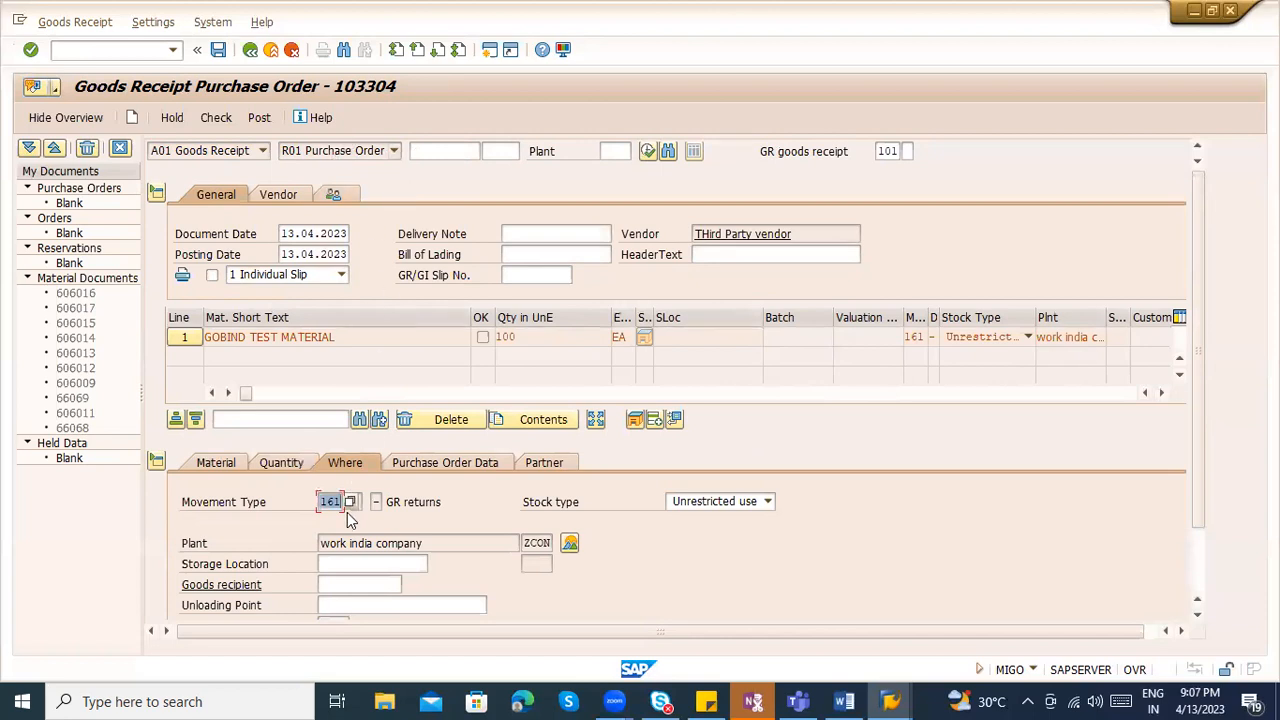
click(264, 466)
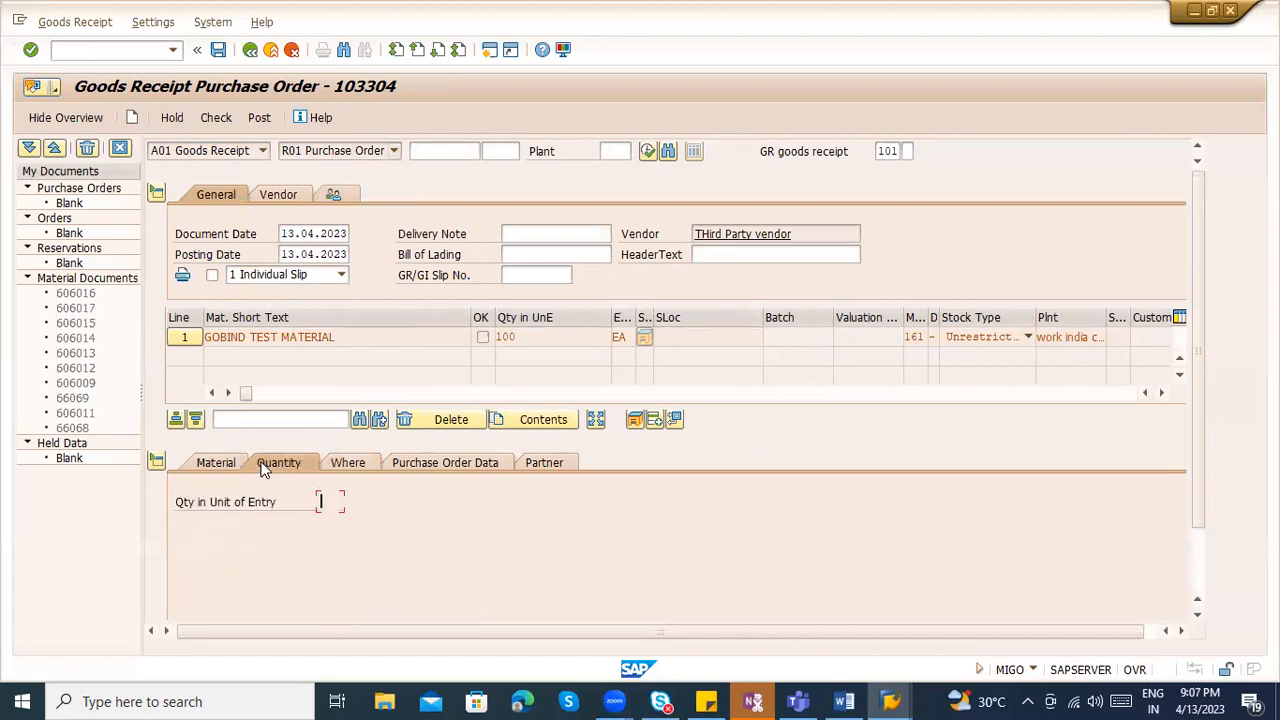
click(888, 152)
click(347, 462)
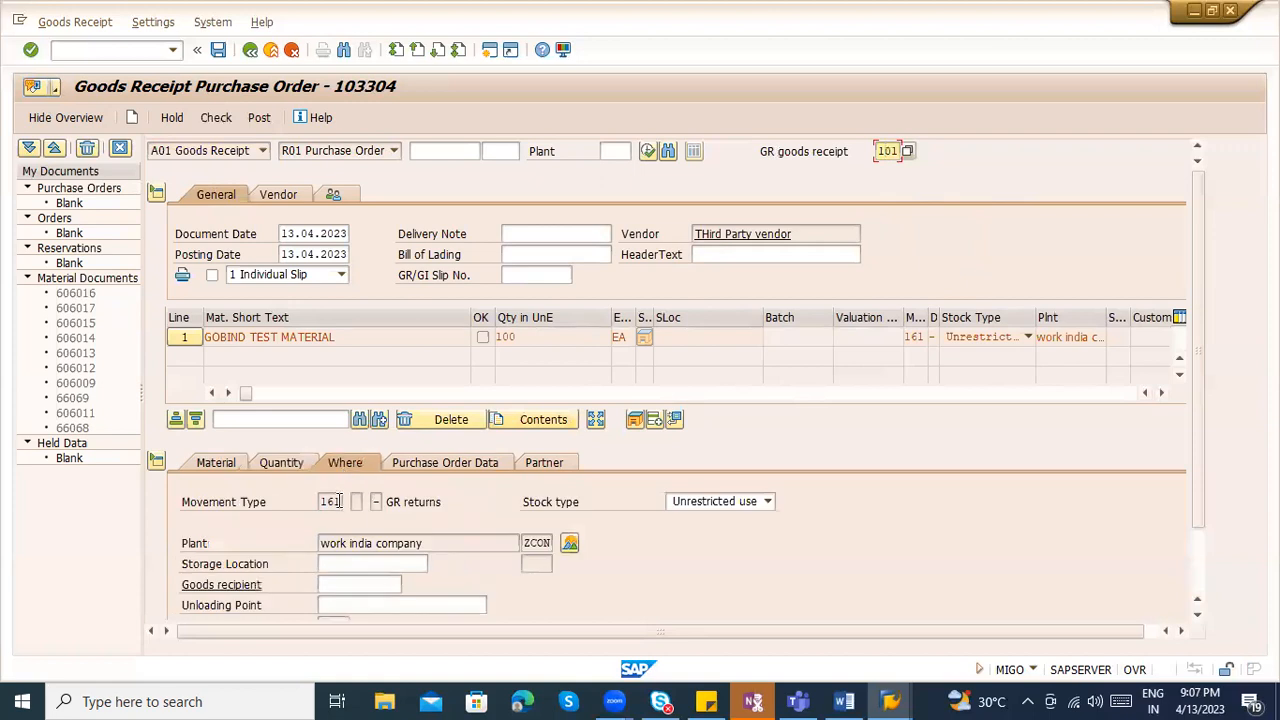
double_click(328, 501)
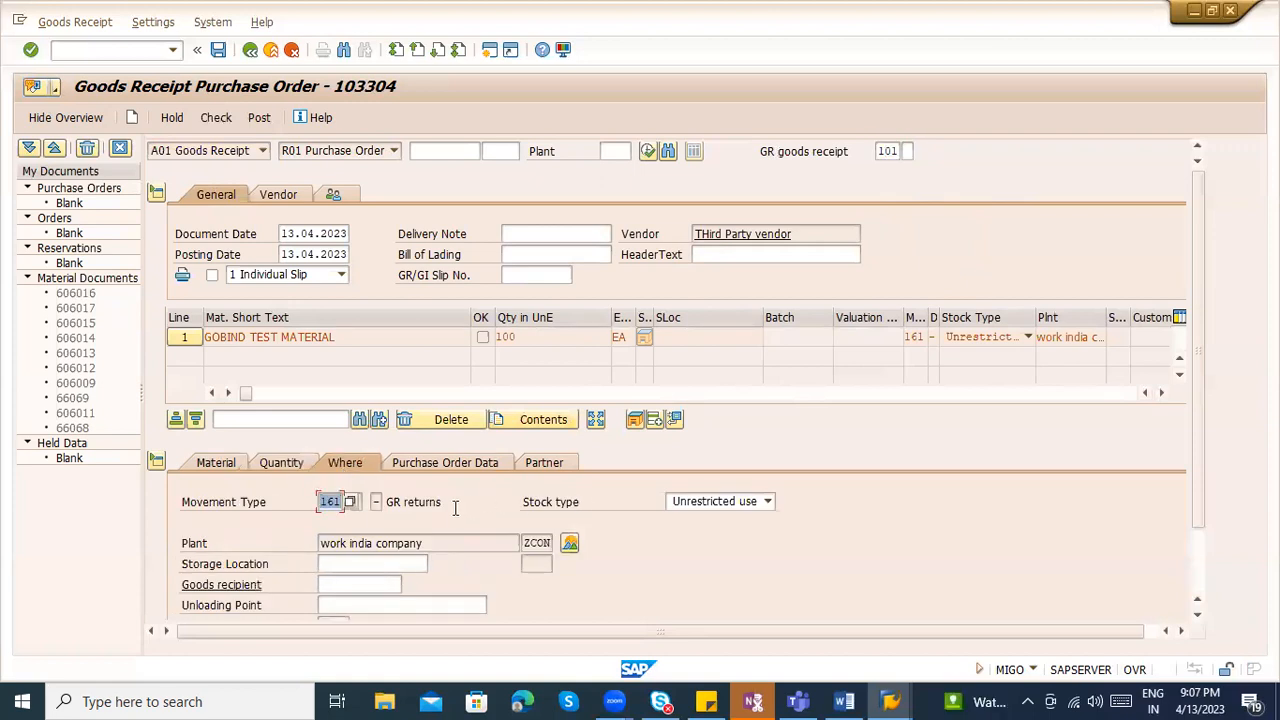
click(397, 505)
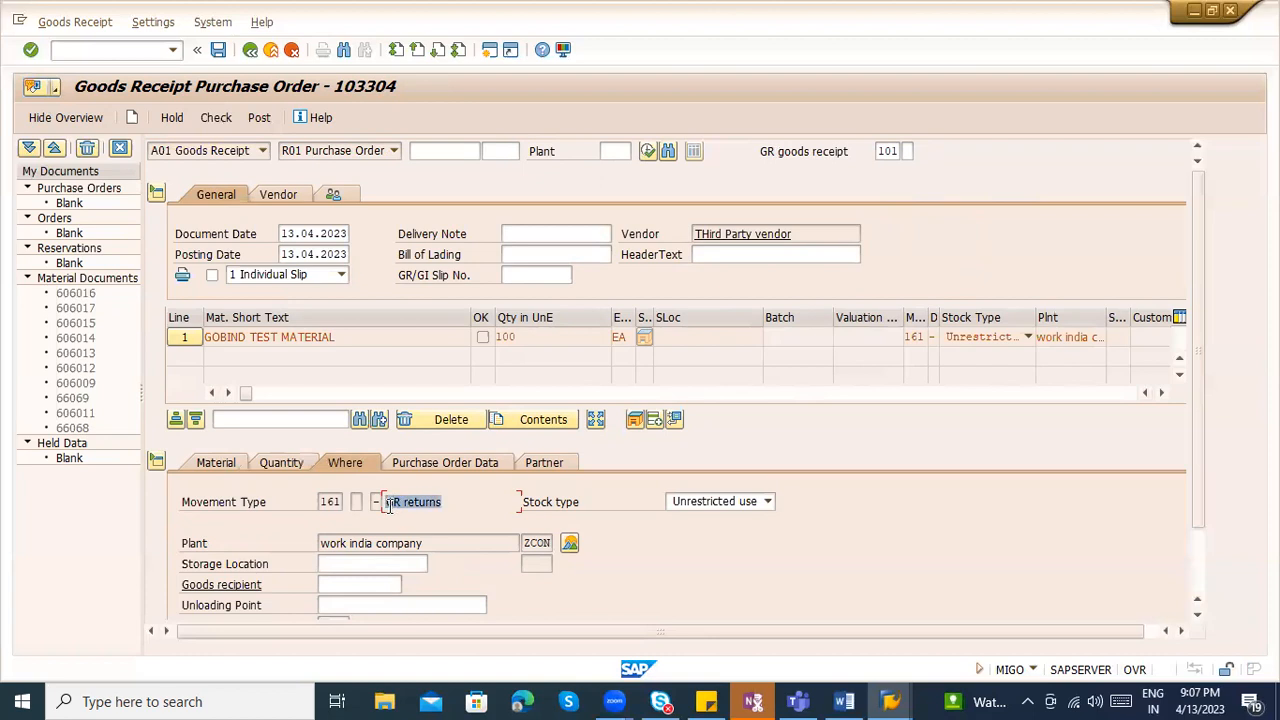
- Set the storage location of the GOBIND TEST MATERIAL line to ZCON
click(381, 561)
text(ZCON)
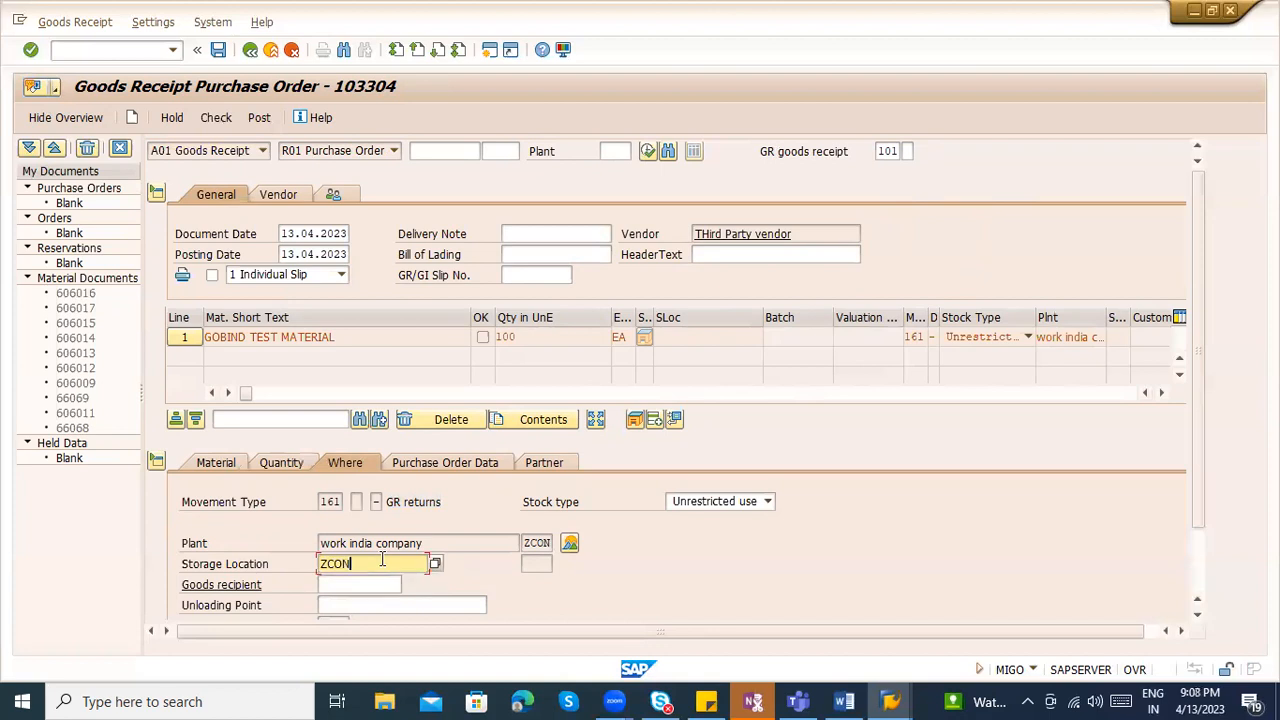
key(Return)
scroll(423, 584, down, 1)
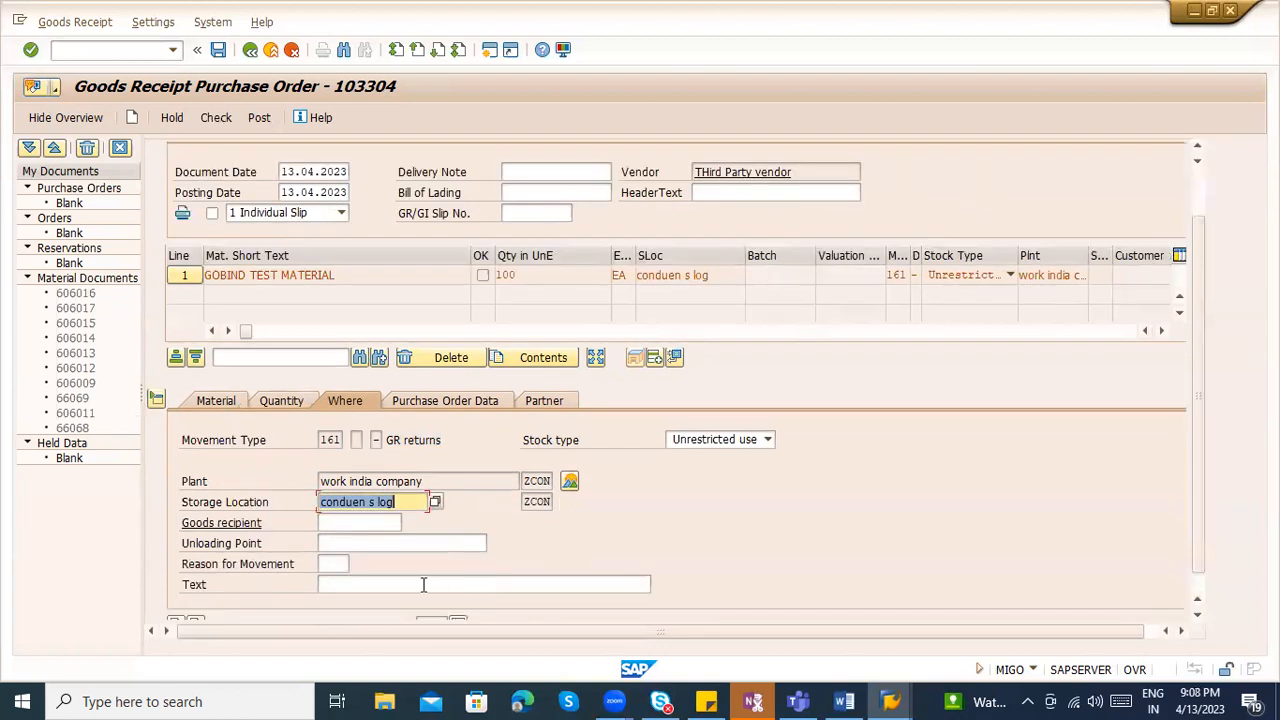
scroll(290, 380, up, 1)
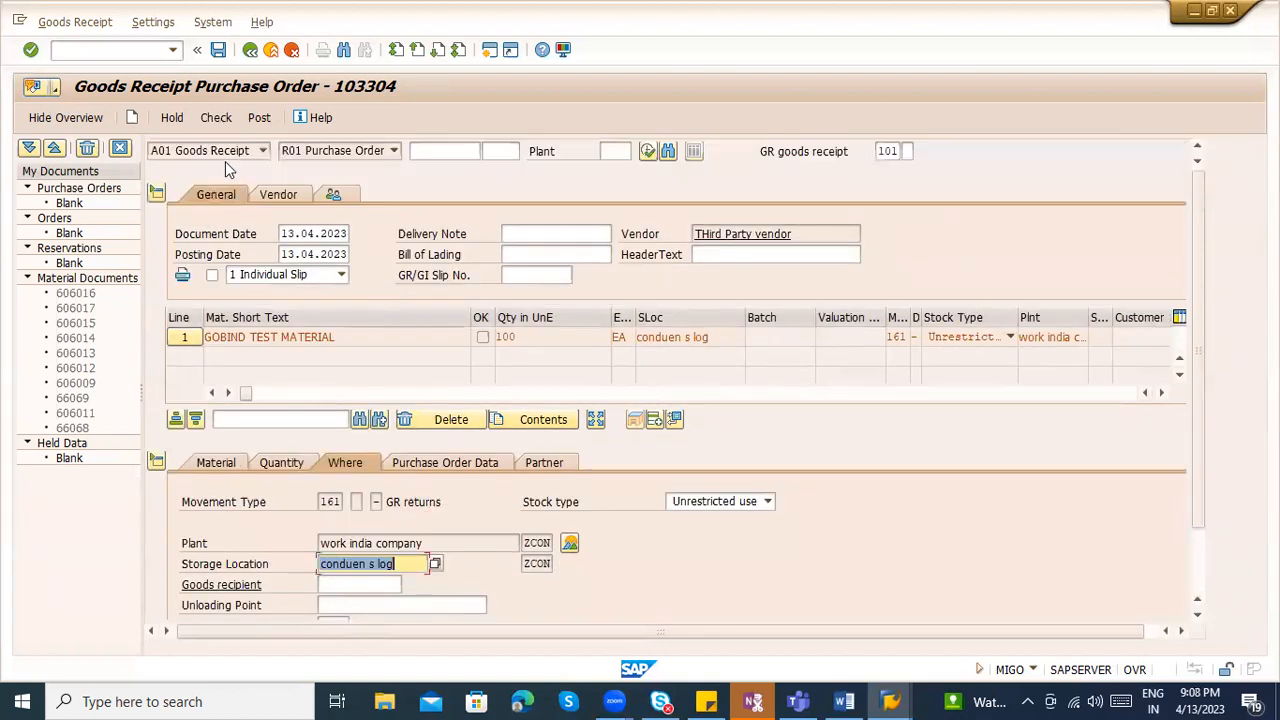
click(222, 151)
click(223, 155)
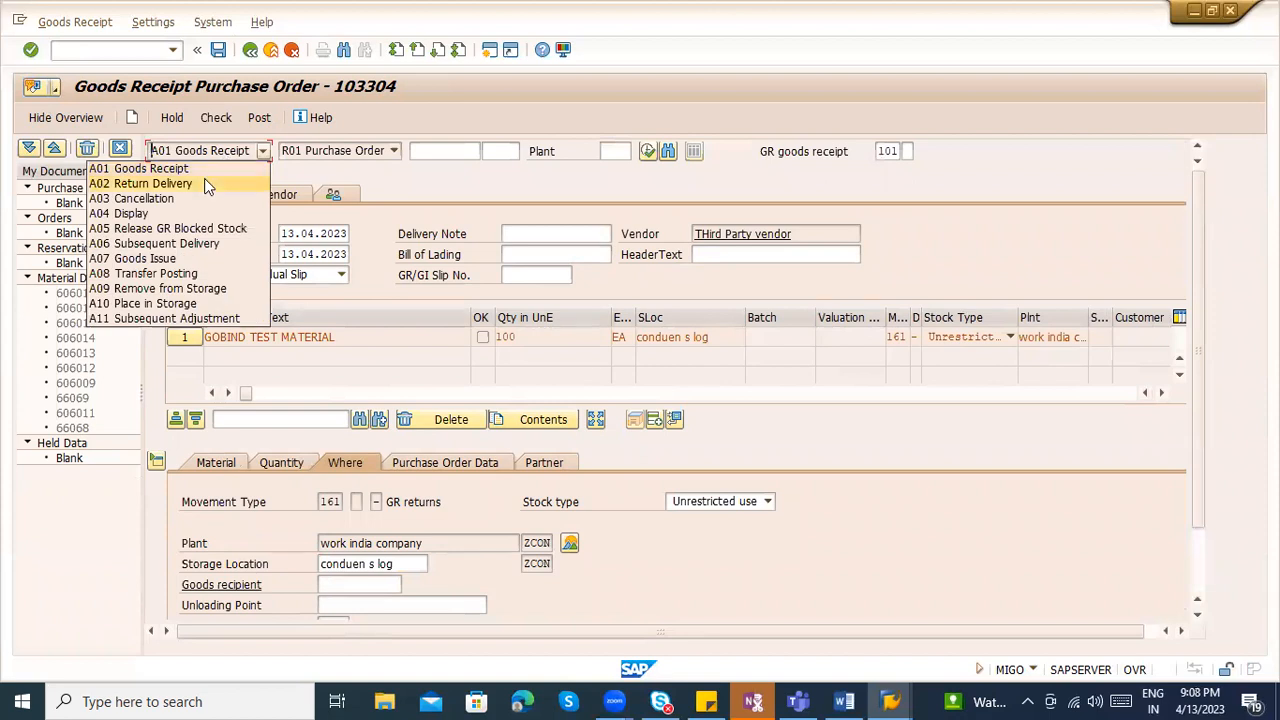
click(954, 516)
key(F4)
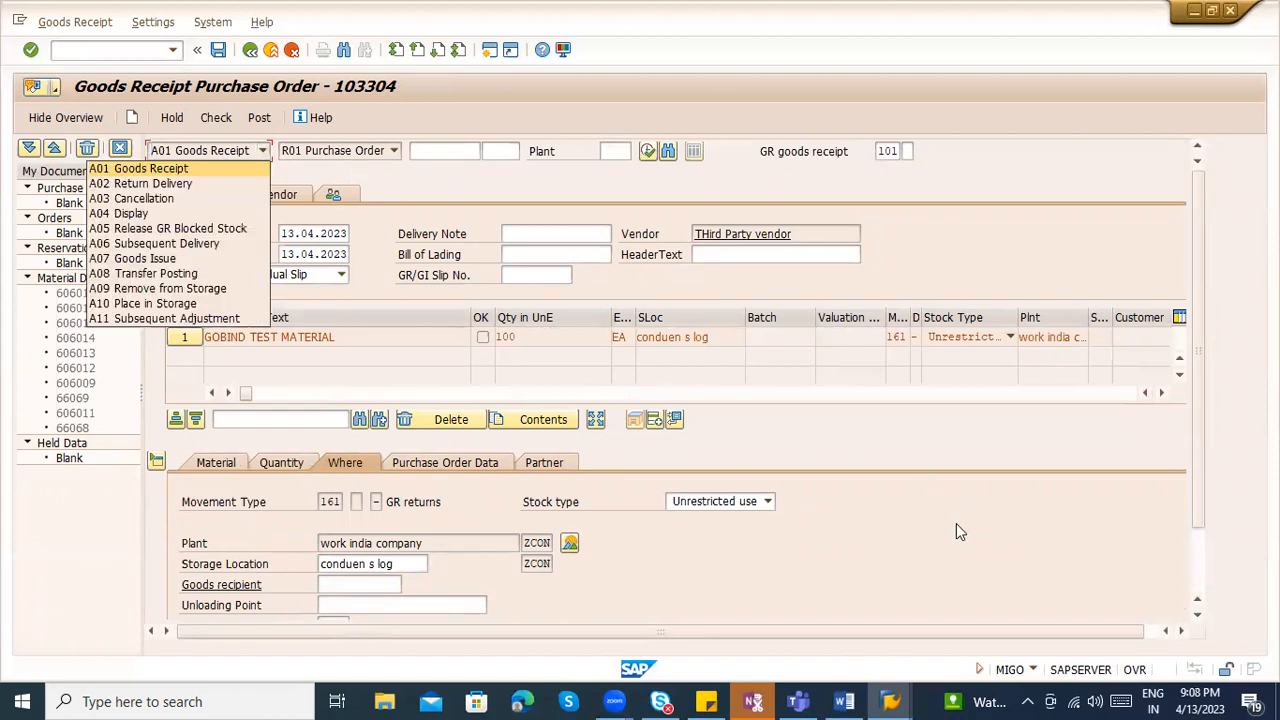
- Set the item's reason for movement to 0001 and mark the line as Item OK
click(1201, 554)
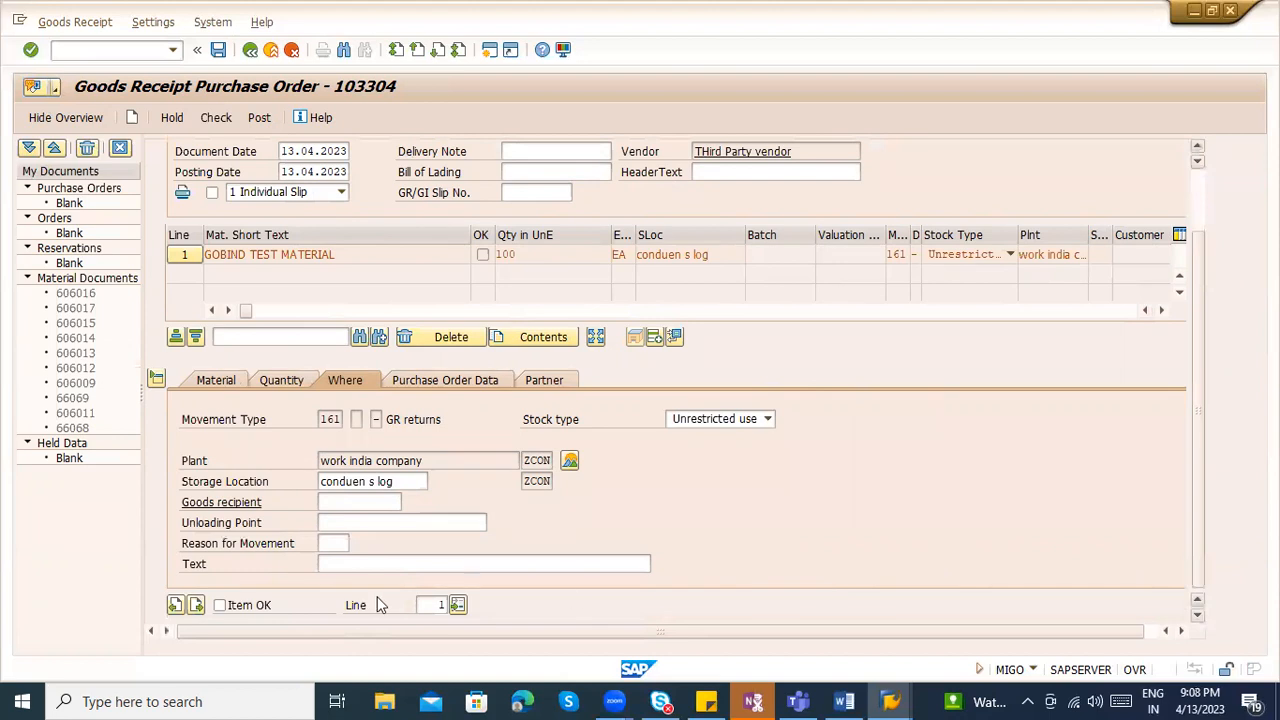
click(325, 544)
click(333, 561)
key(Return)
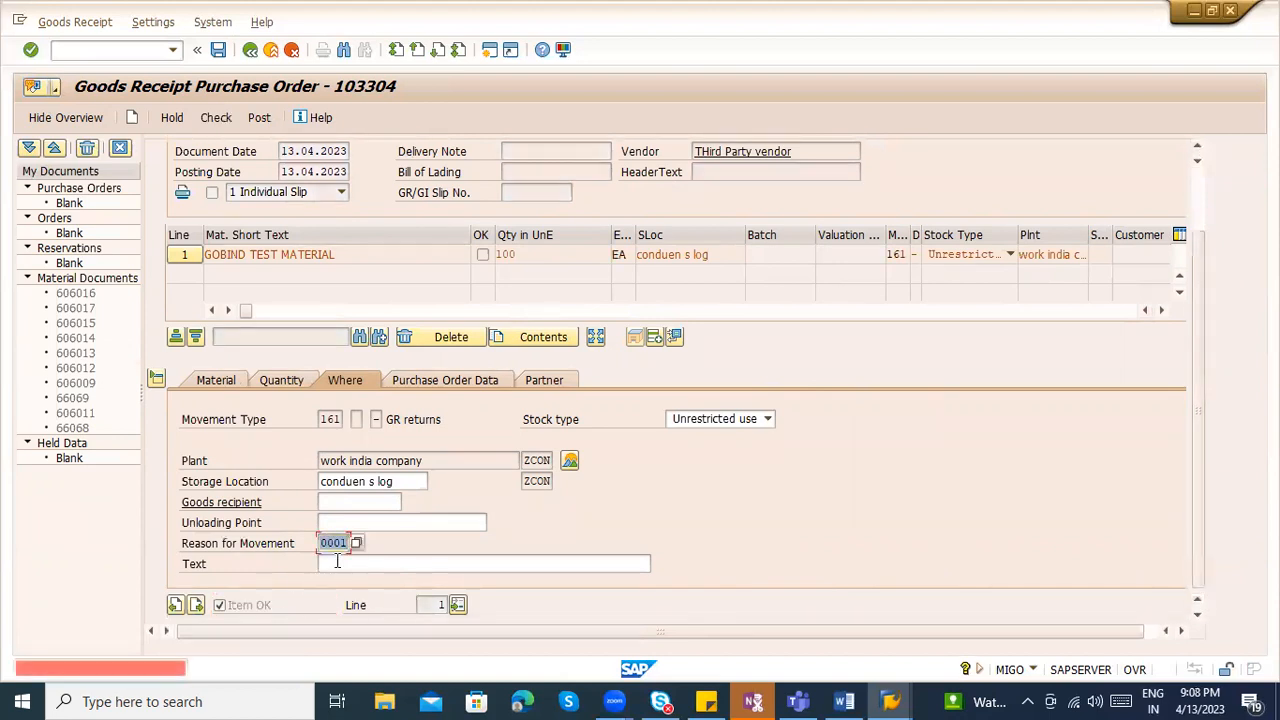
- Clear the item's reason for movement and check the goods receipt document
key(Delete)
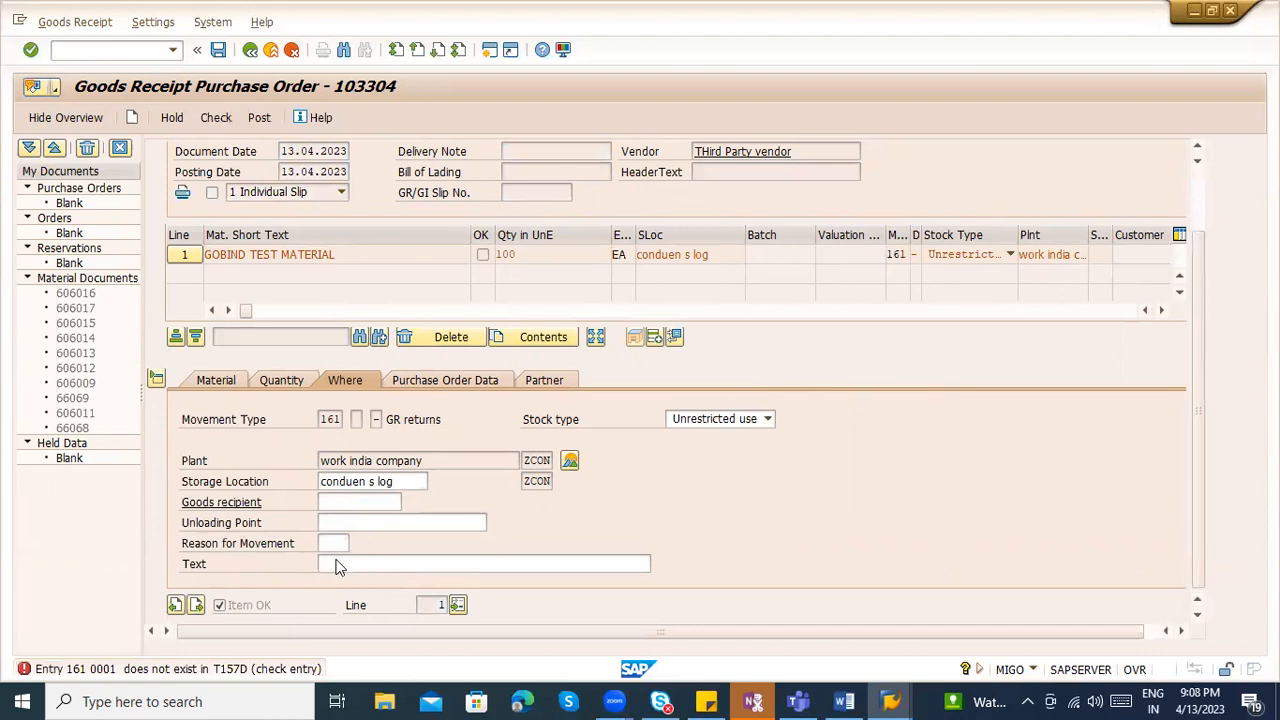
key(Return)
click(216, 117)
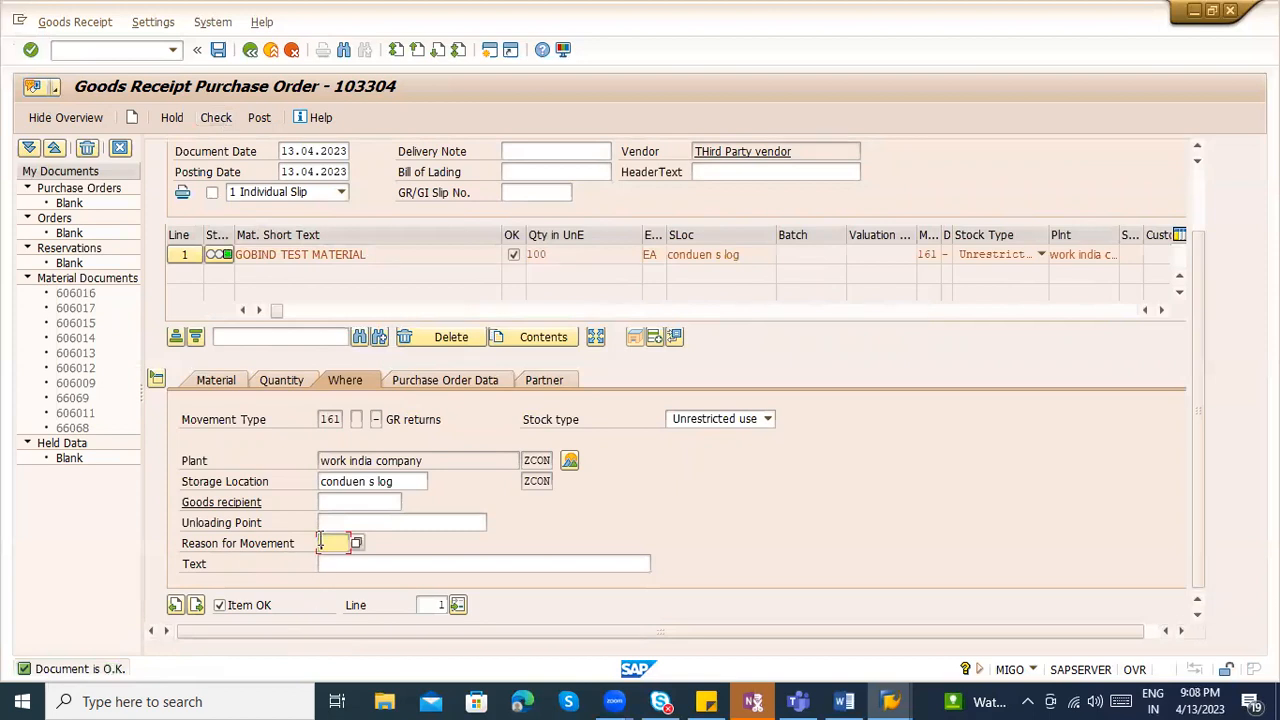
click(323, 420)
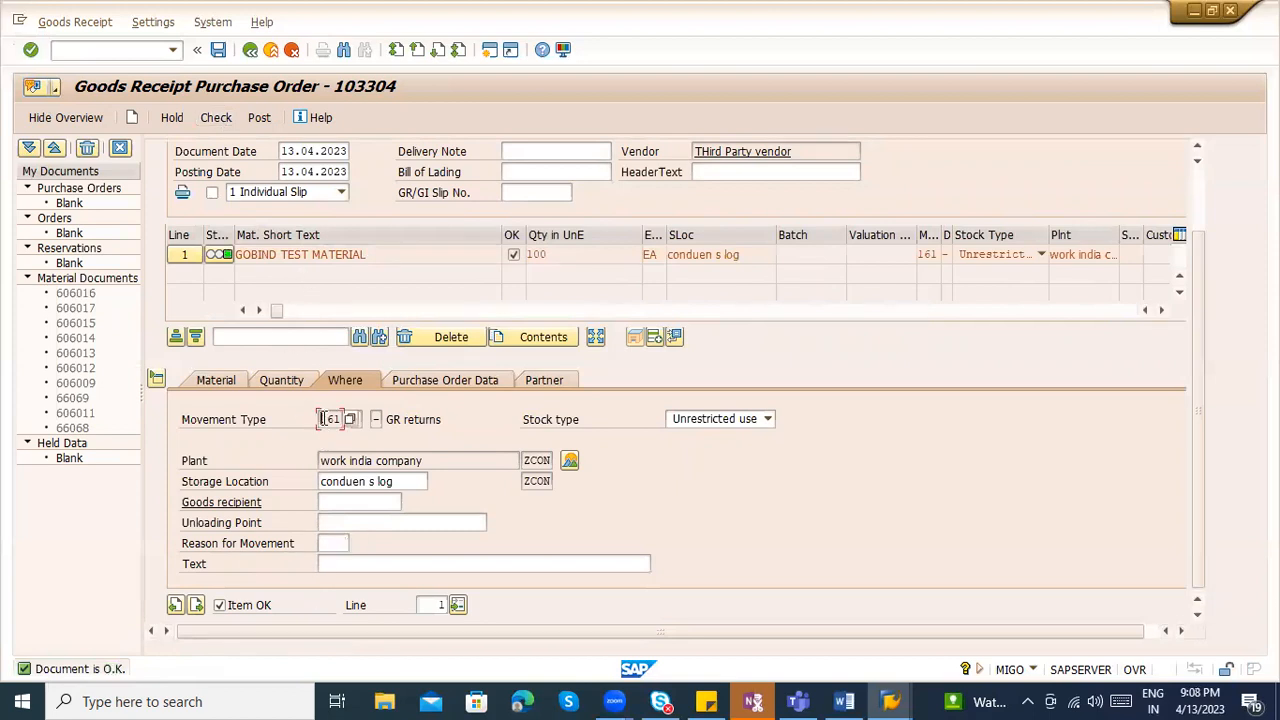
click(342, 547)
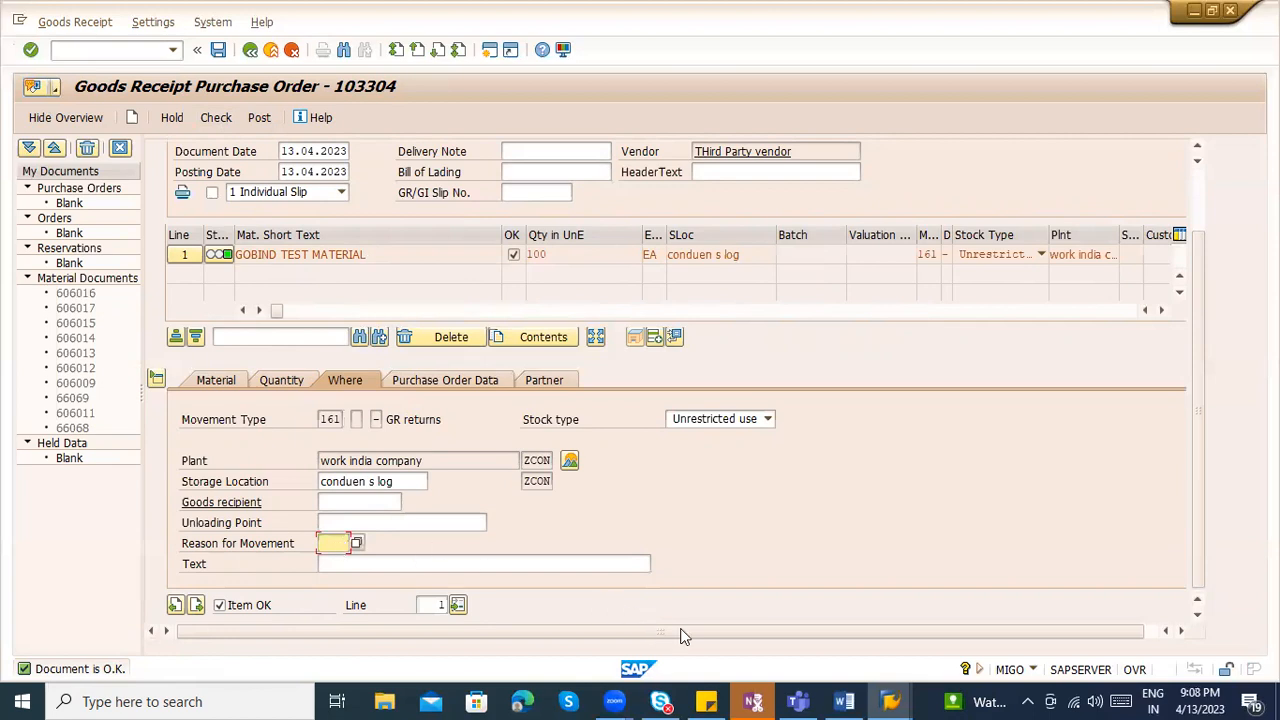
- Open the movement type customizing (OMJJ) in the other SAP session for movement type 161
mouse_move(890, 700)
click(452, 615)
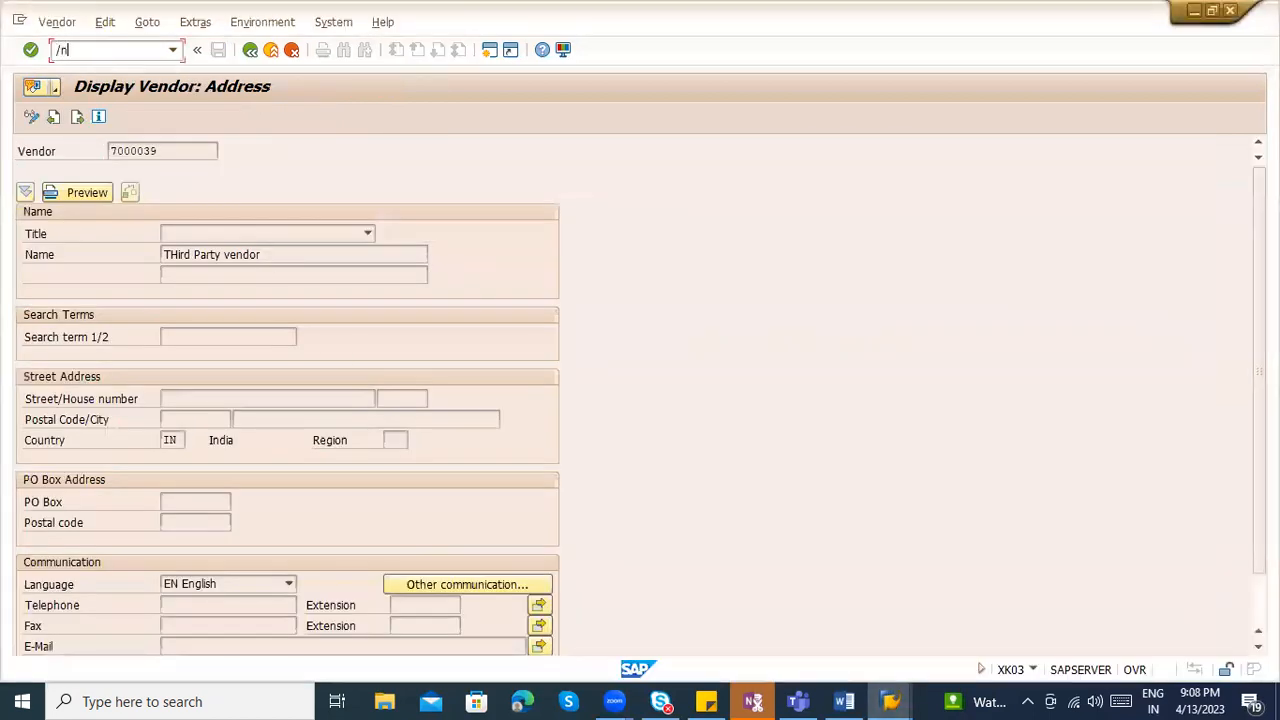
key(Return)
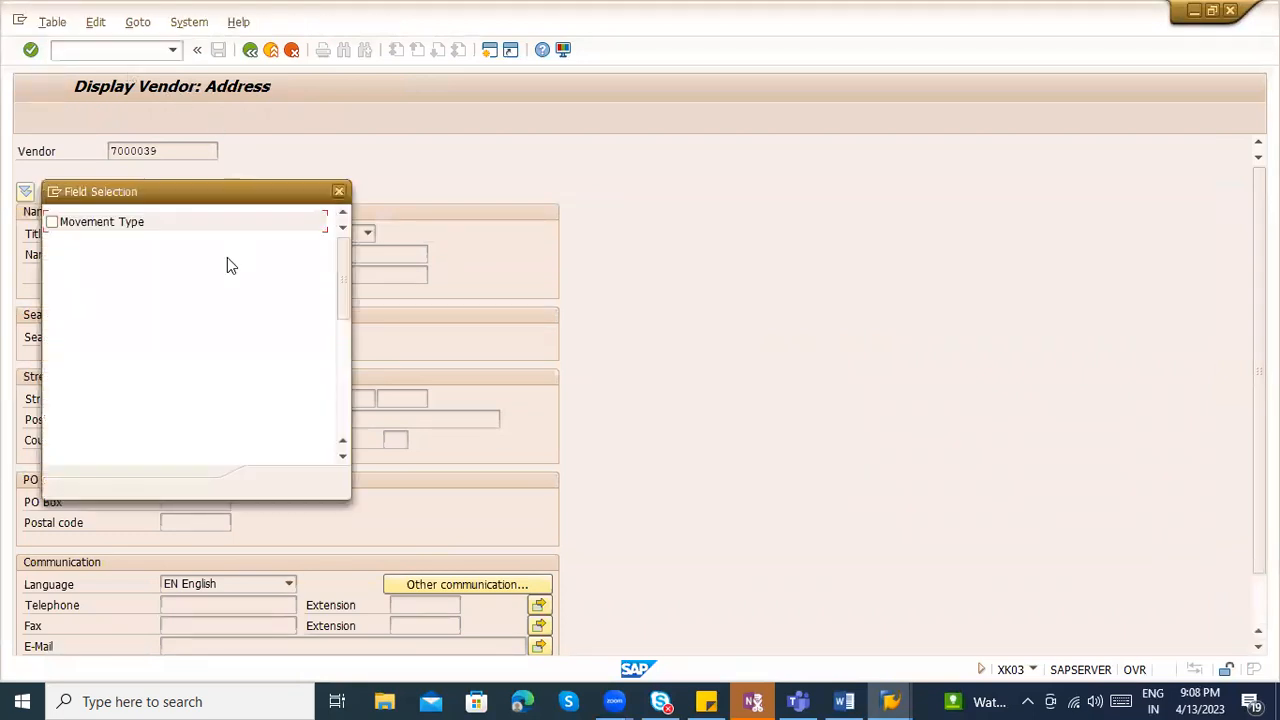
key(Return)
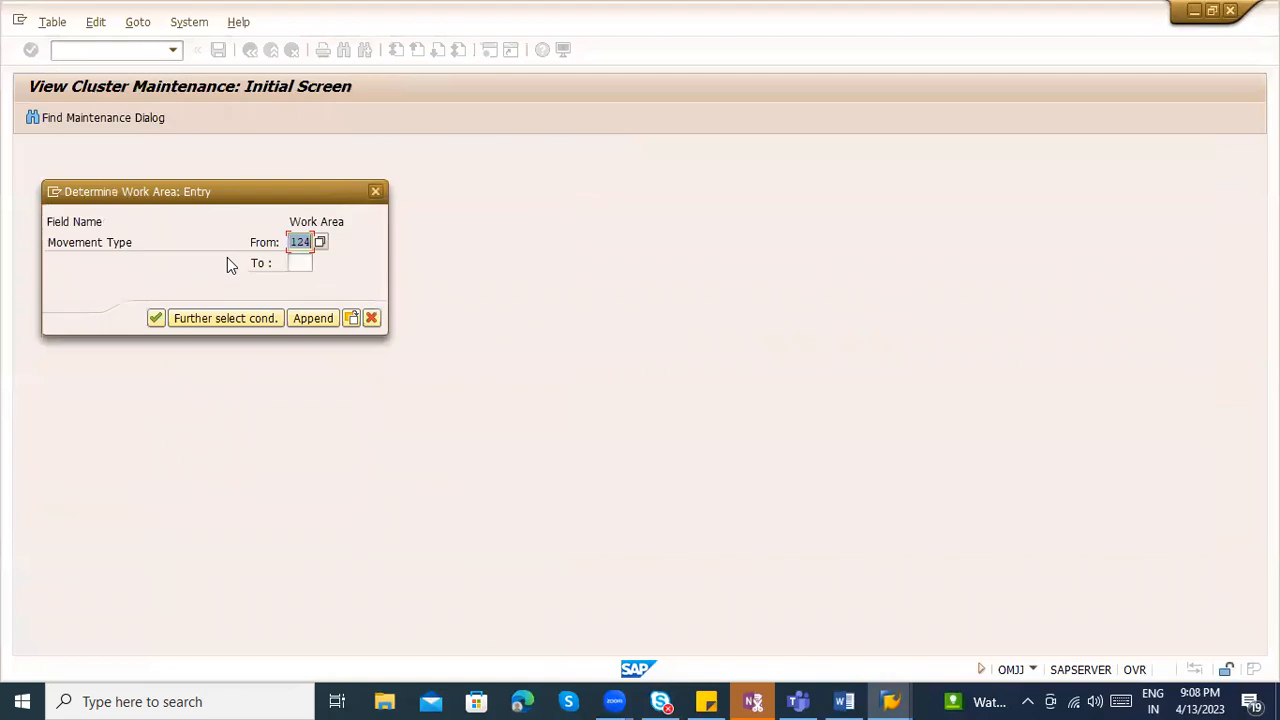
text(15)
text(161)
key(Return)
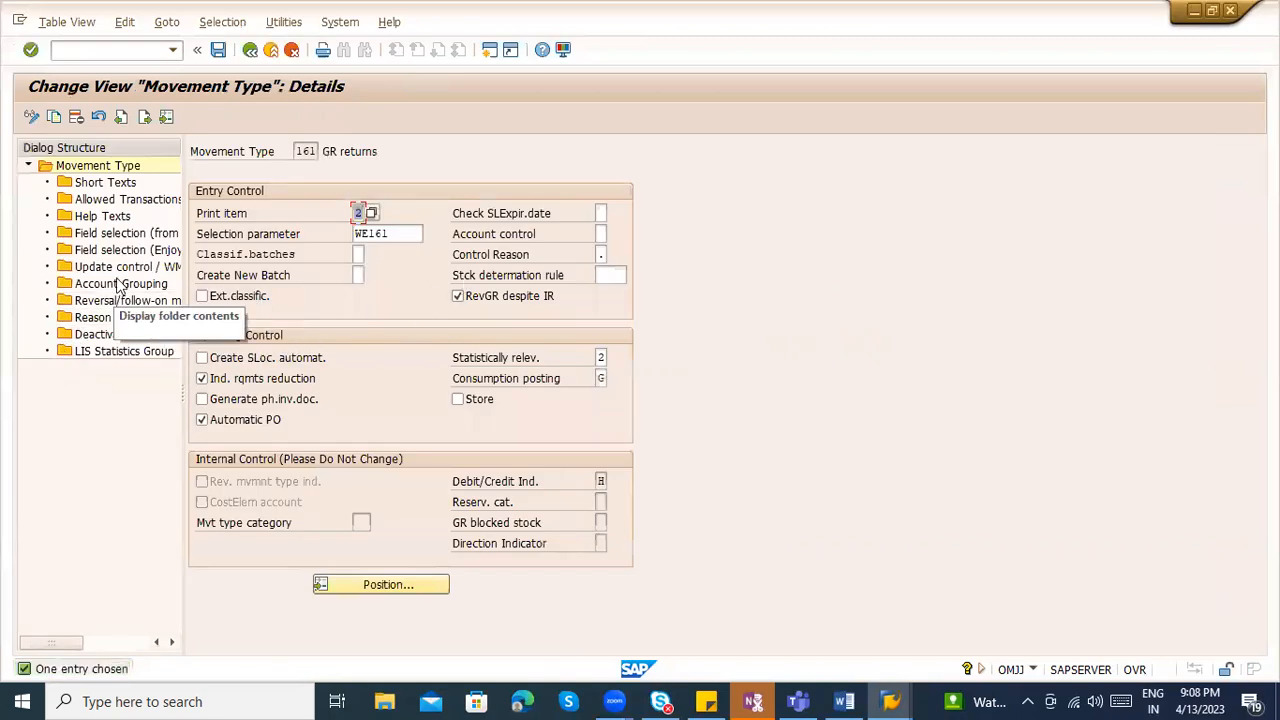
- Check the Field selection (Enjoy) entries of movement type 161, then leave the customizing view
double_click(112, 252)
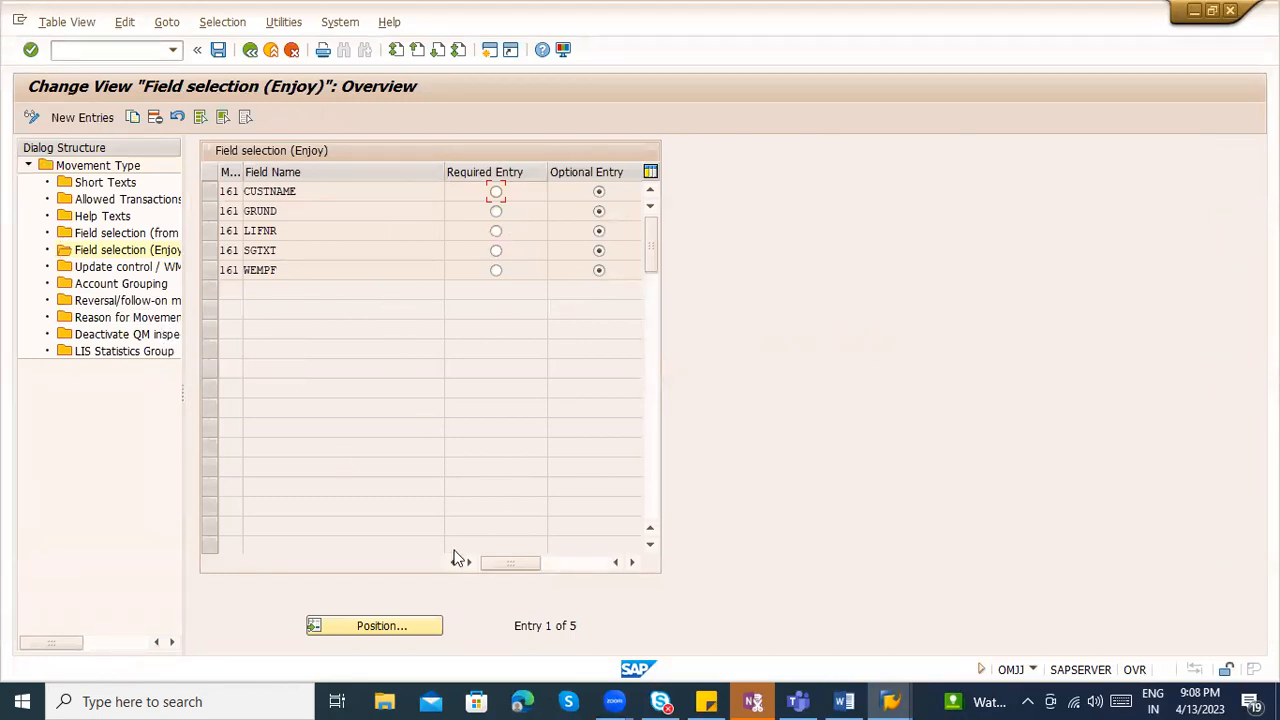
drag(506, 560, 548, 565)
click(254, 54)
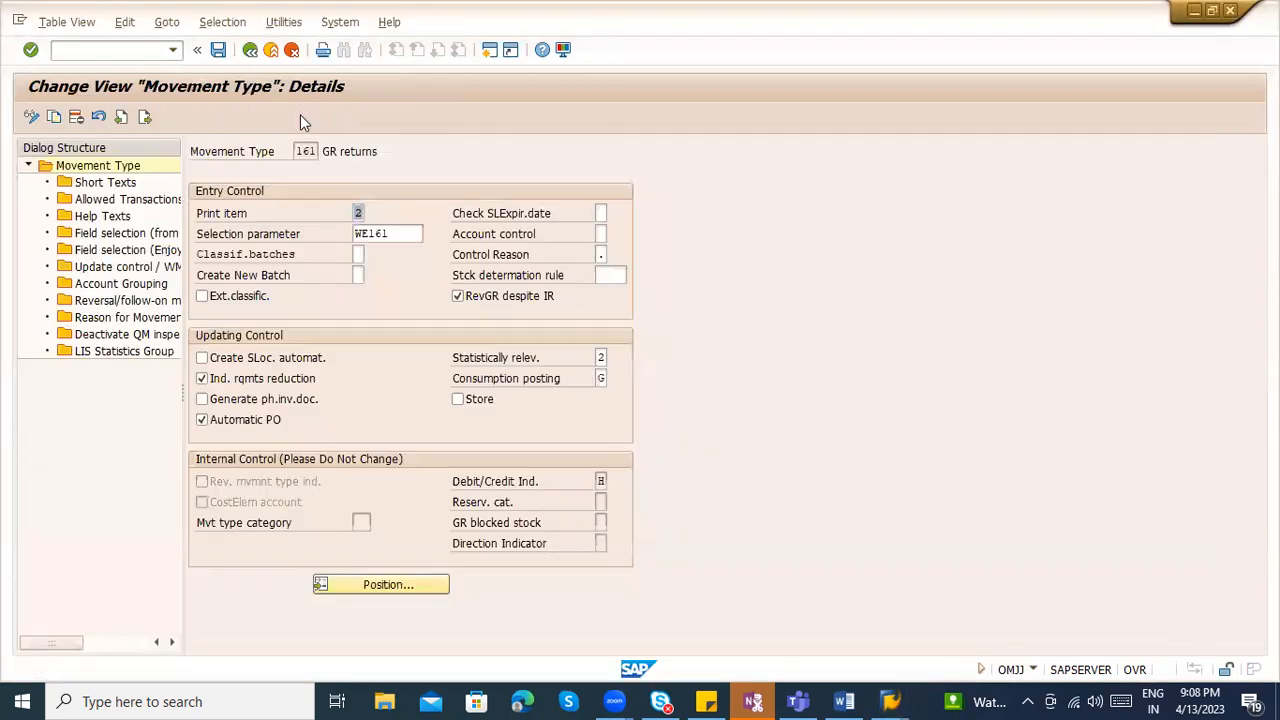
click(271, 49)
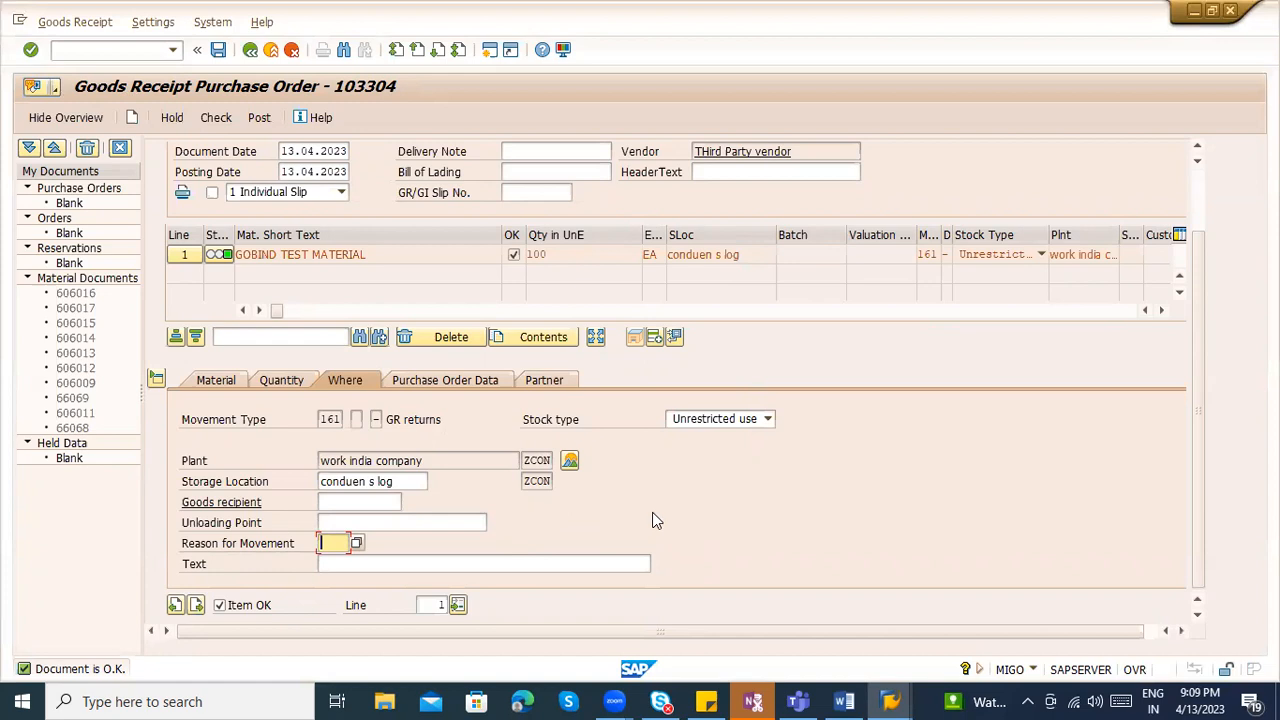
- Reopen movement type 161 in OMJJ and display its Field selection (Enjoy) entries
scroll(652, 512, up, 2)
scroll(652, 512, down, 1)
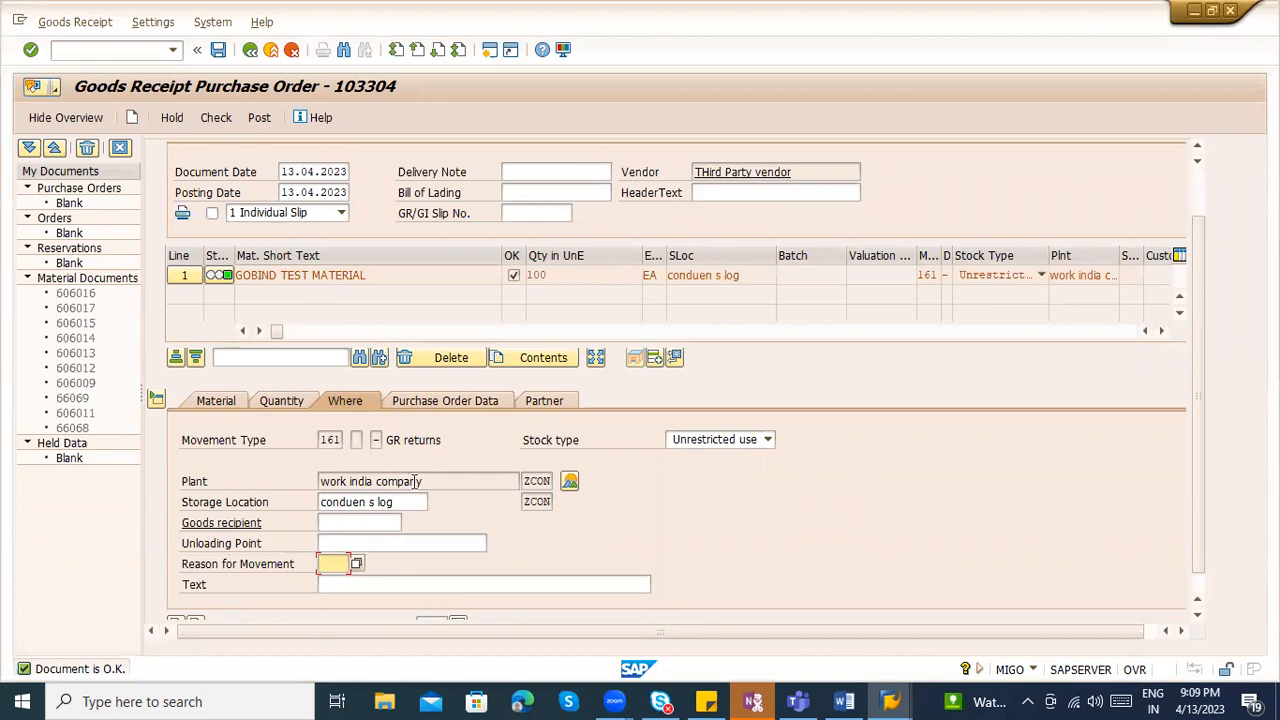
key(alt+Tab)
text(omjj)
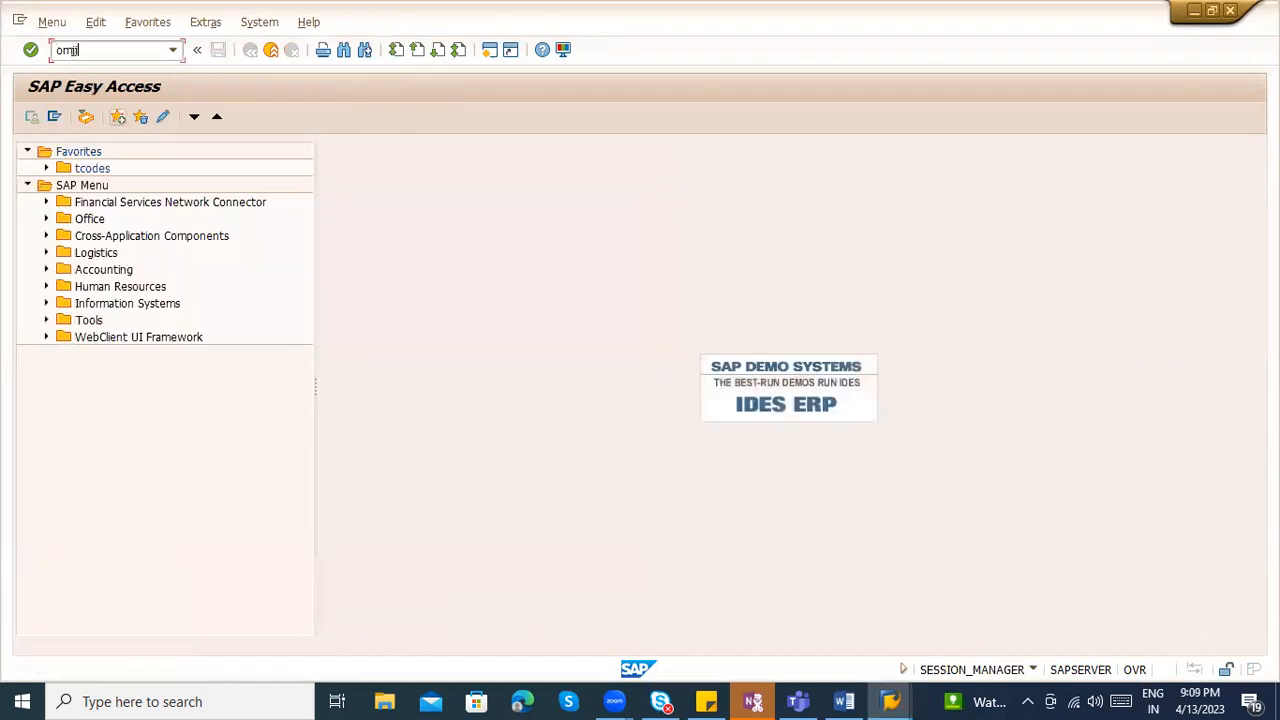
key(Return)
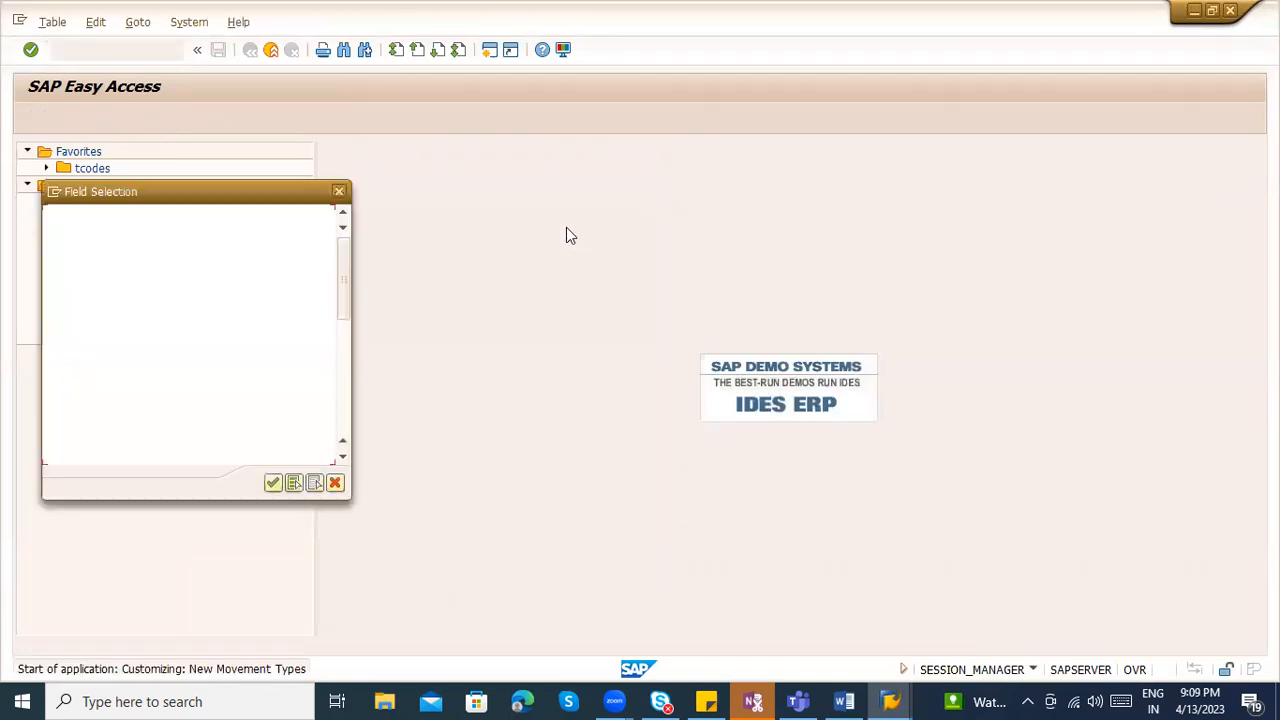
key(Return)
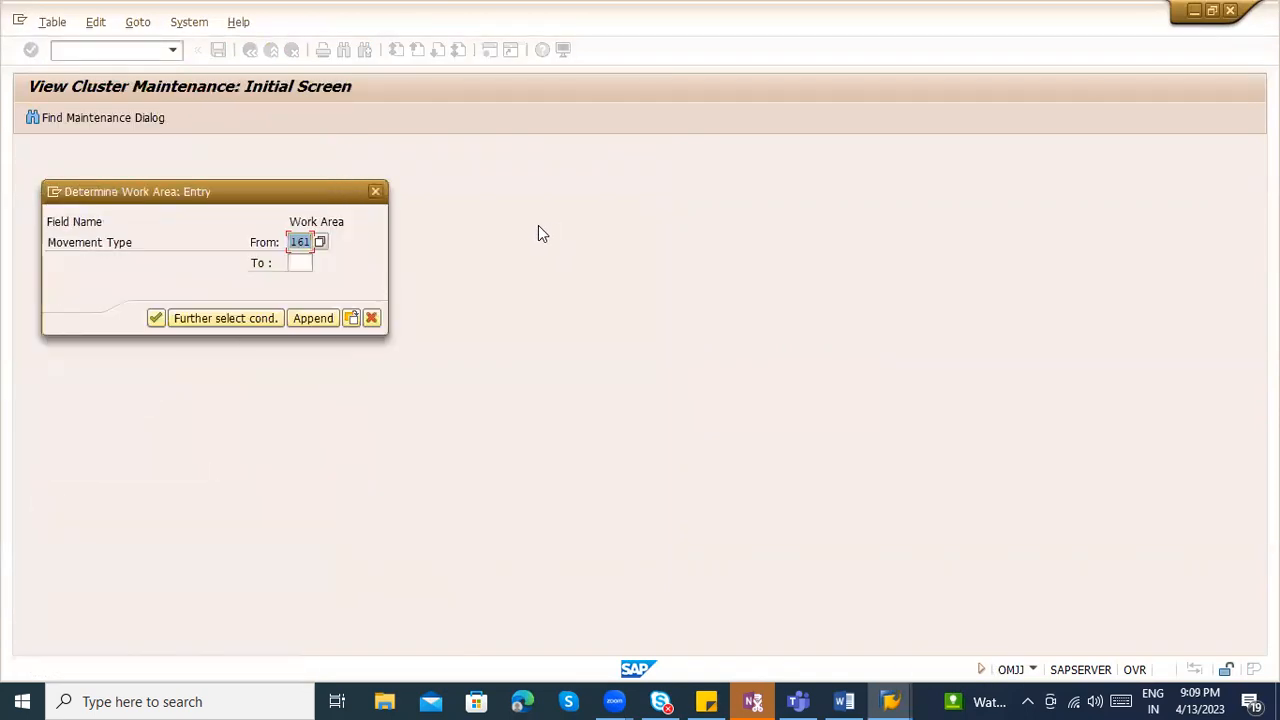
key(Return)
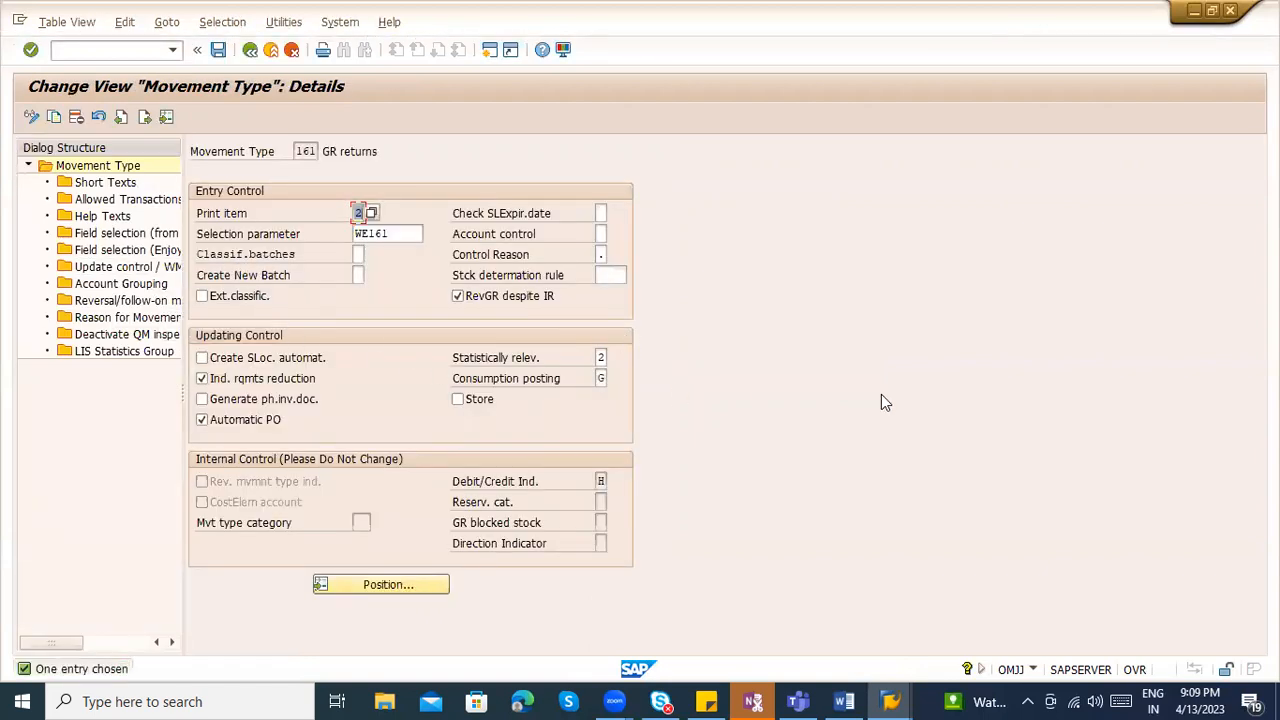
click(90, 253)
double_click(90, 253)
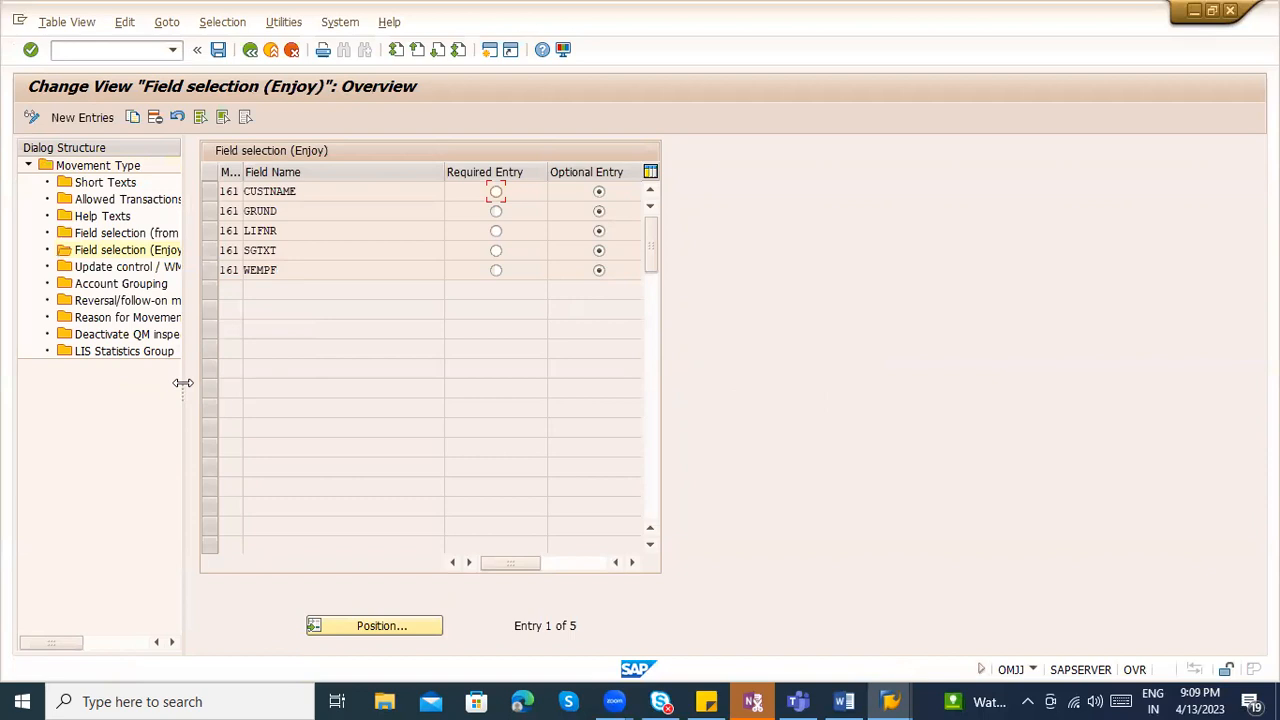
- Widen the dialog structure, examine the field names and their required or optional settings, and leave the view
drag(183, 383, 323, 375)
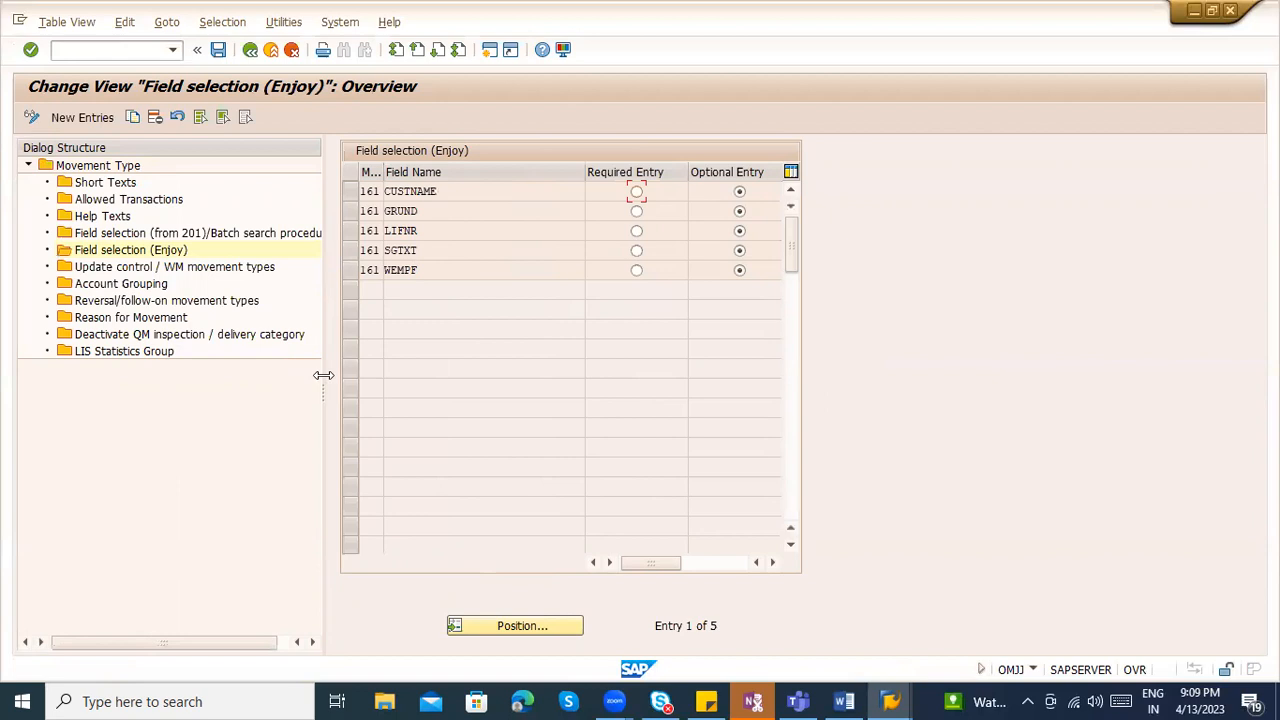
click(685, 563)
drag(684, 563, 628, 564)
click(435, 251)
click(498, 264)
click(250, 49)
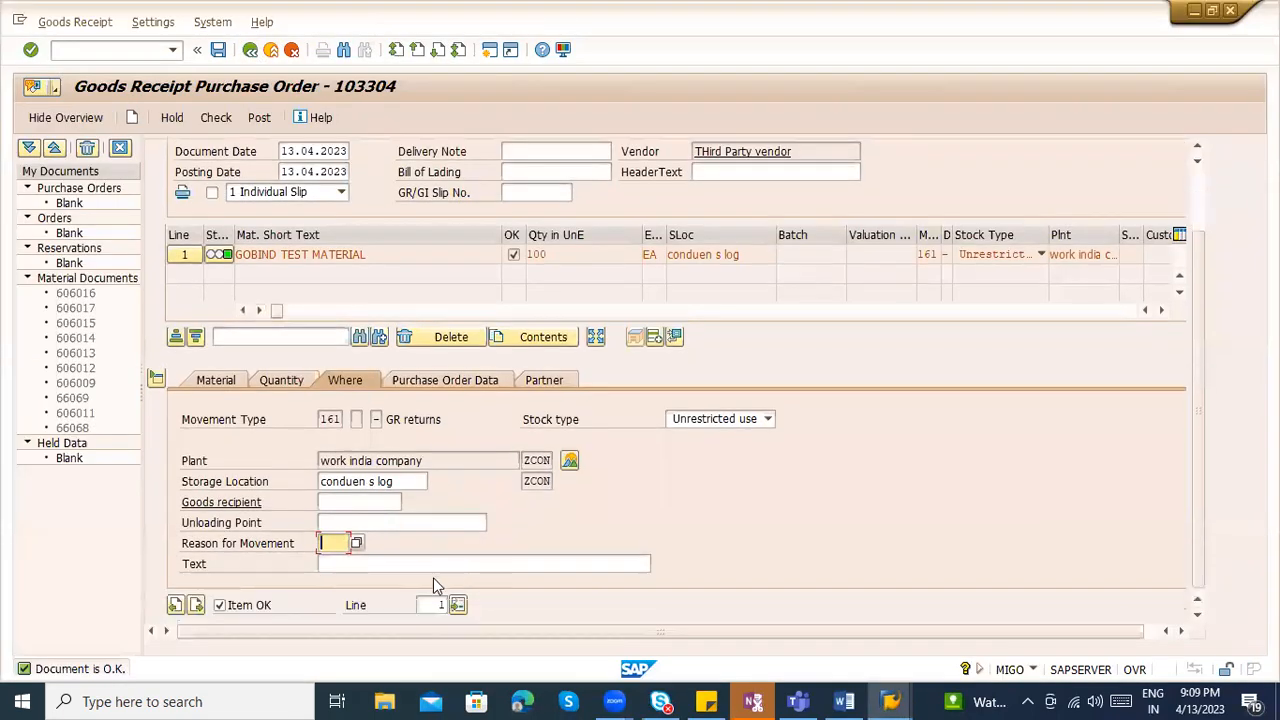
- Check and post the returns order's goods movement in MIGO
scroll(289, 587, up, 2)
click(216, 118)
click(259, 117)
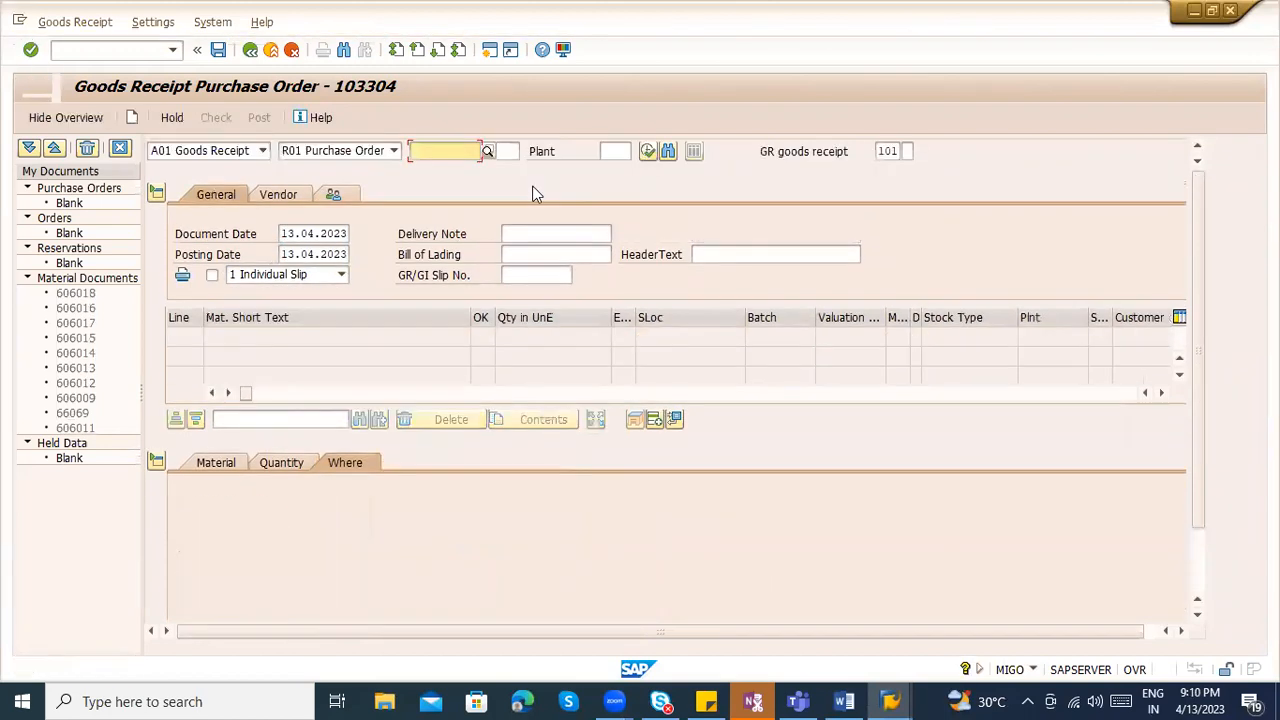
- Display the posted material document and open its accounting document from the document information
click(262, 152)
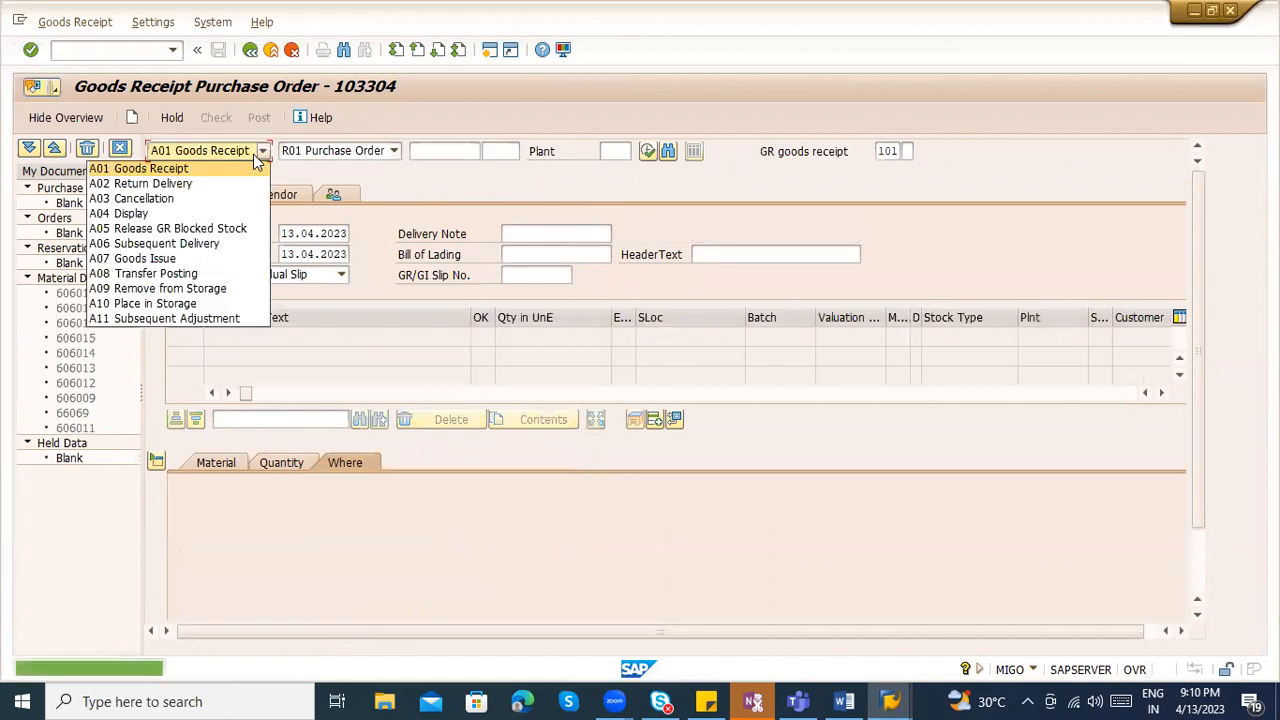
click(210, 210)
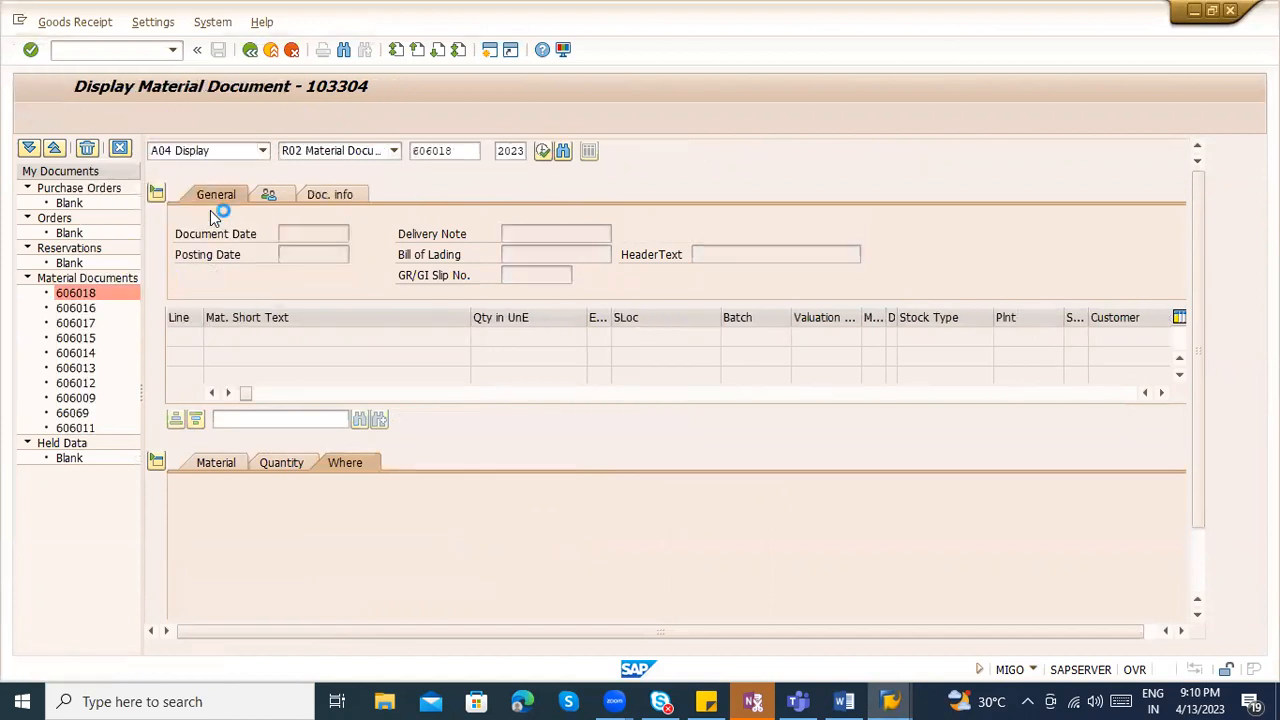
click(393, 194)
click(730, 233)
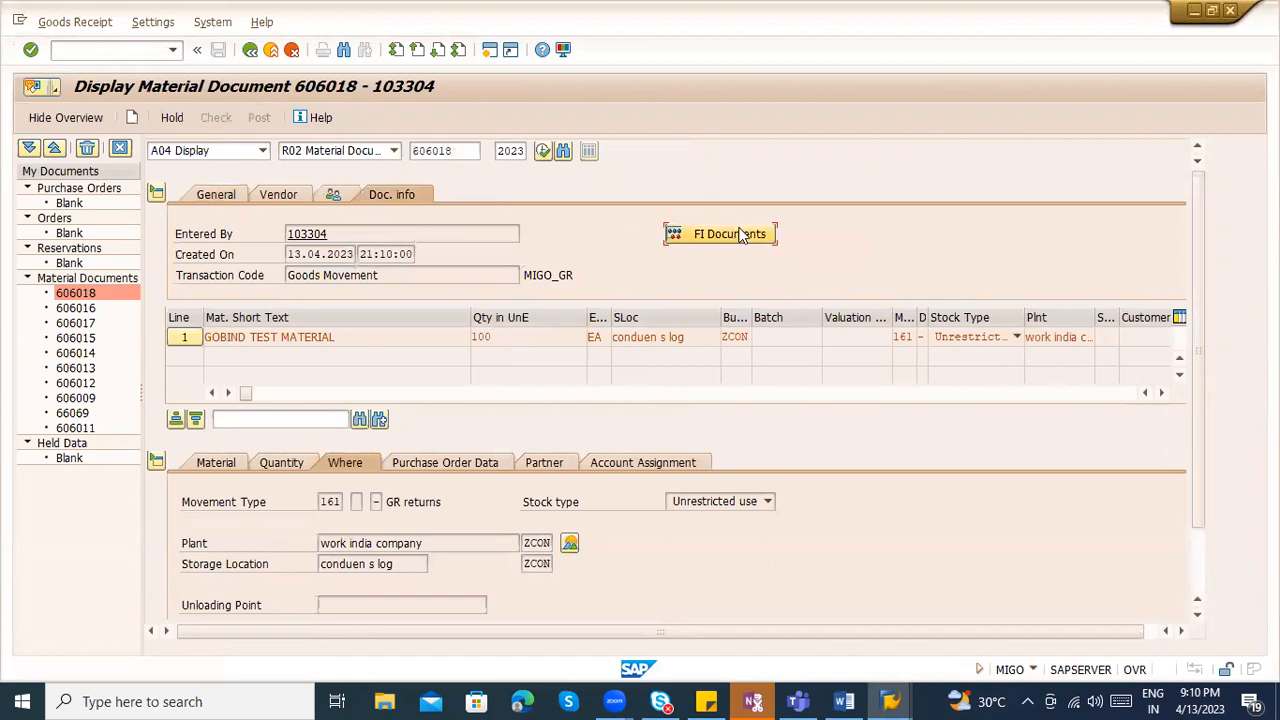
click(130, 235)
double_click(130, 238)
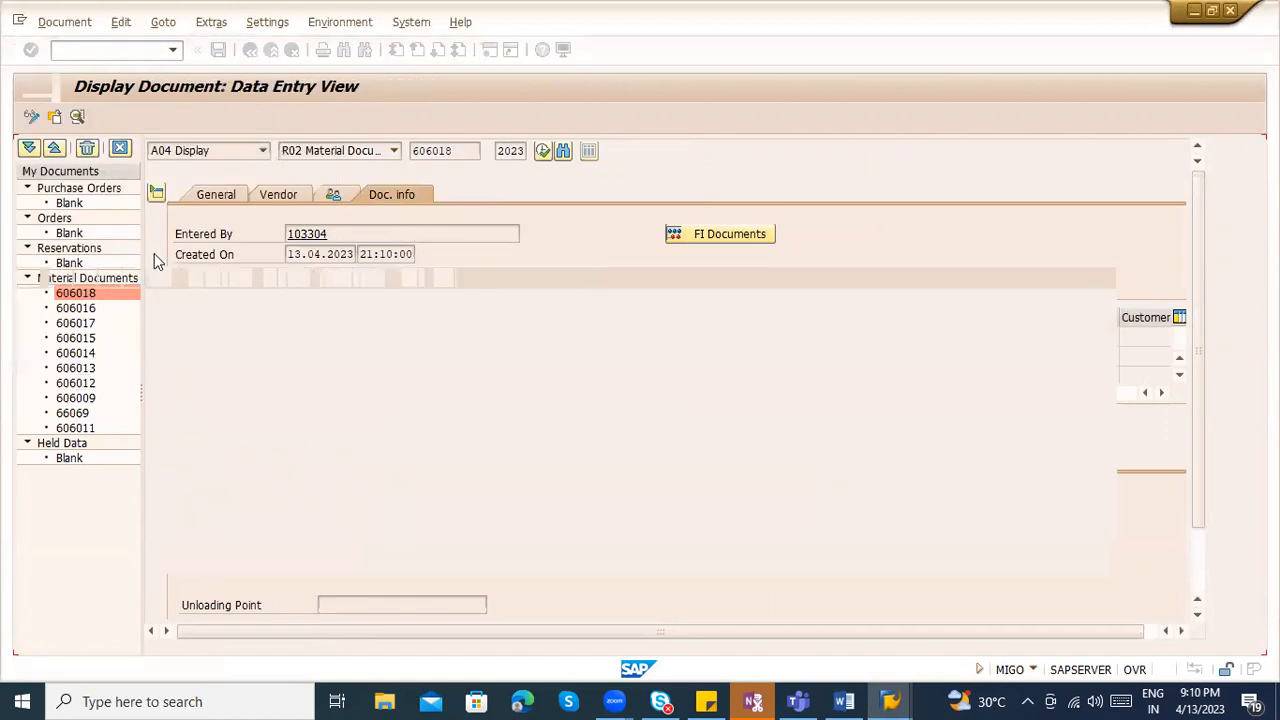
- Switch to the Word document and write 122, 124 and 161, spaced apart, on the line above the stock diagram
click(848, 702)
scroll(403, 341, down, 5)
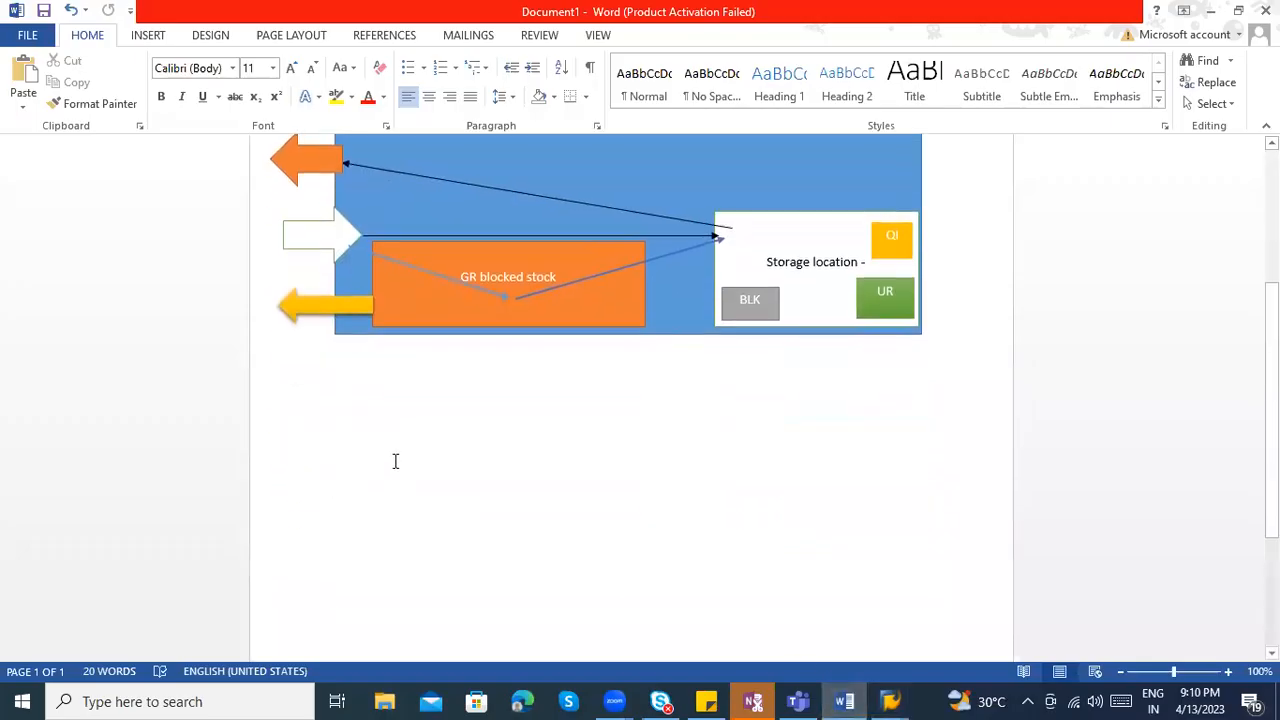
scroll(395, 460, up, 1)
scroll(397, 206, up, 3)
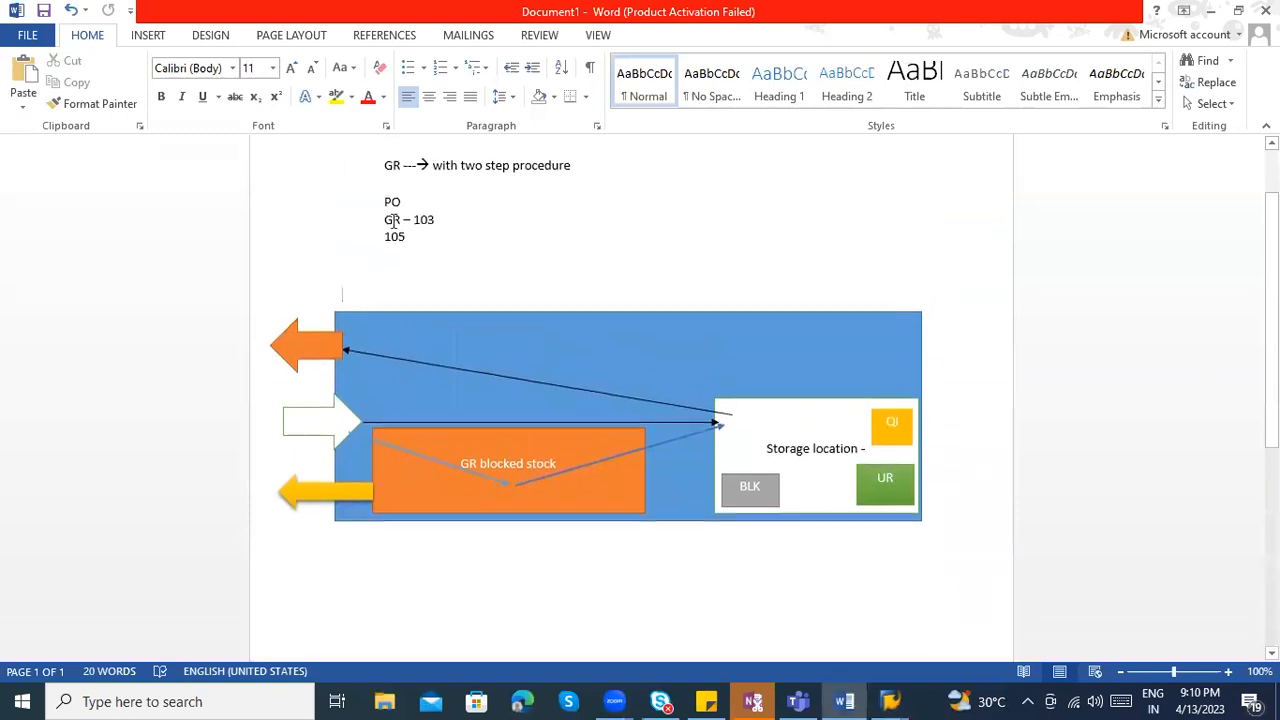
click(345, 296)
text(122)
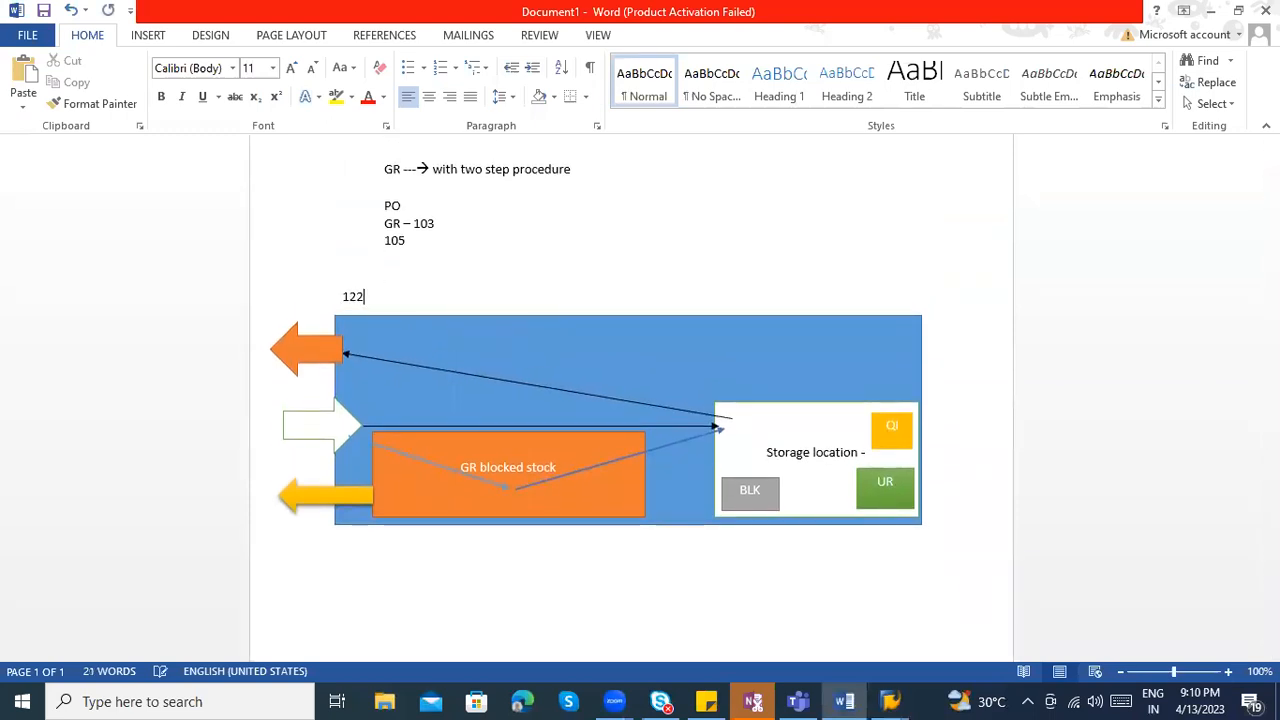
key(ctrl+z)
text(122 124 161)
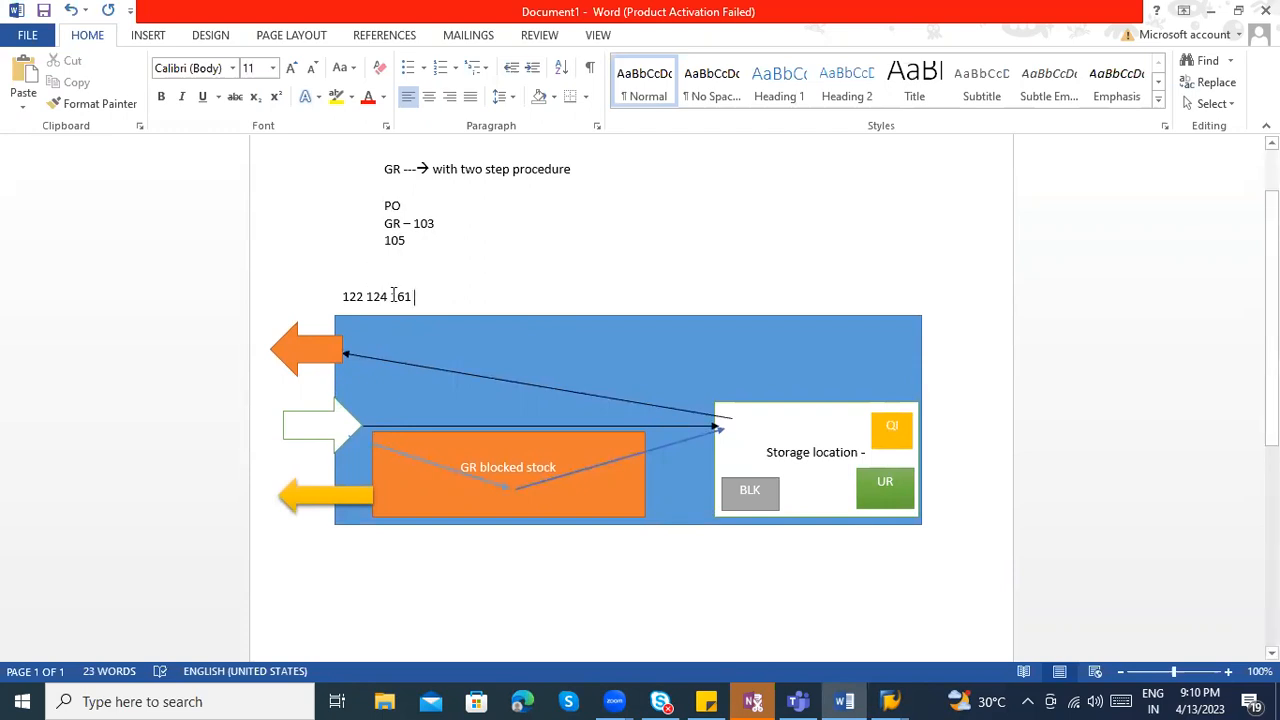
key(Tab)
key(Tab)
key(Tab)
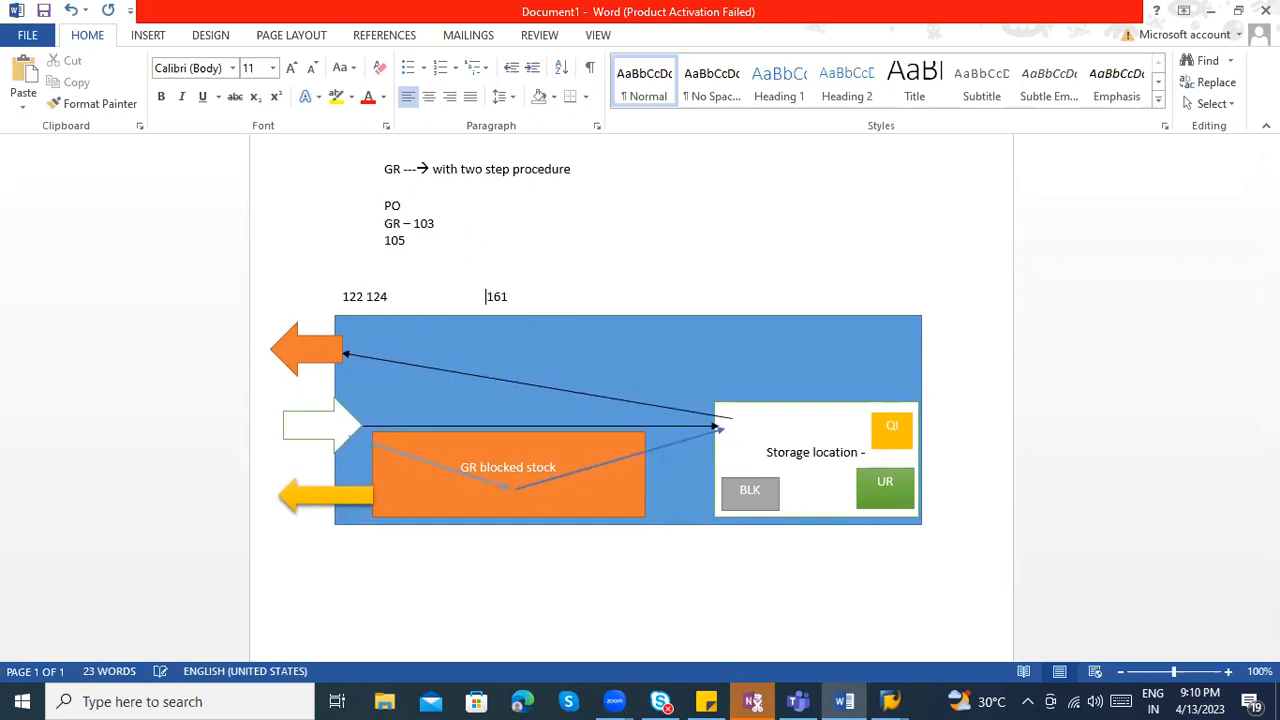
click(364, 296)
- Point out the movement types 122, 161 and 124 above the diagram one after another
drag(363, 298, 345, 297)
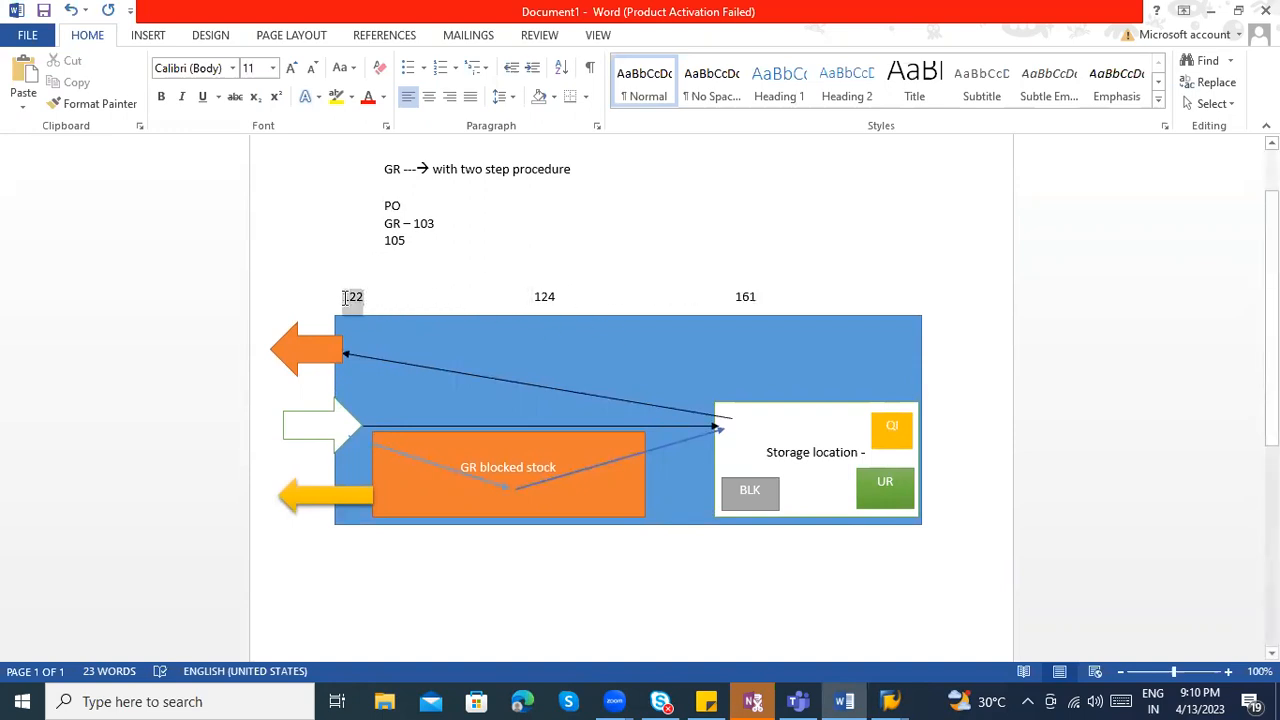
drag(759, 295, 733, 297)
click(558, 300)
drag(557, 300, 534, 300)
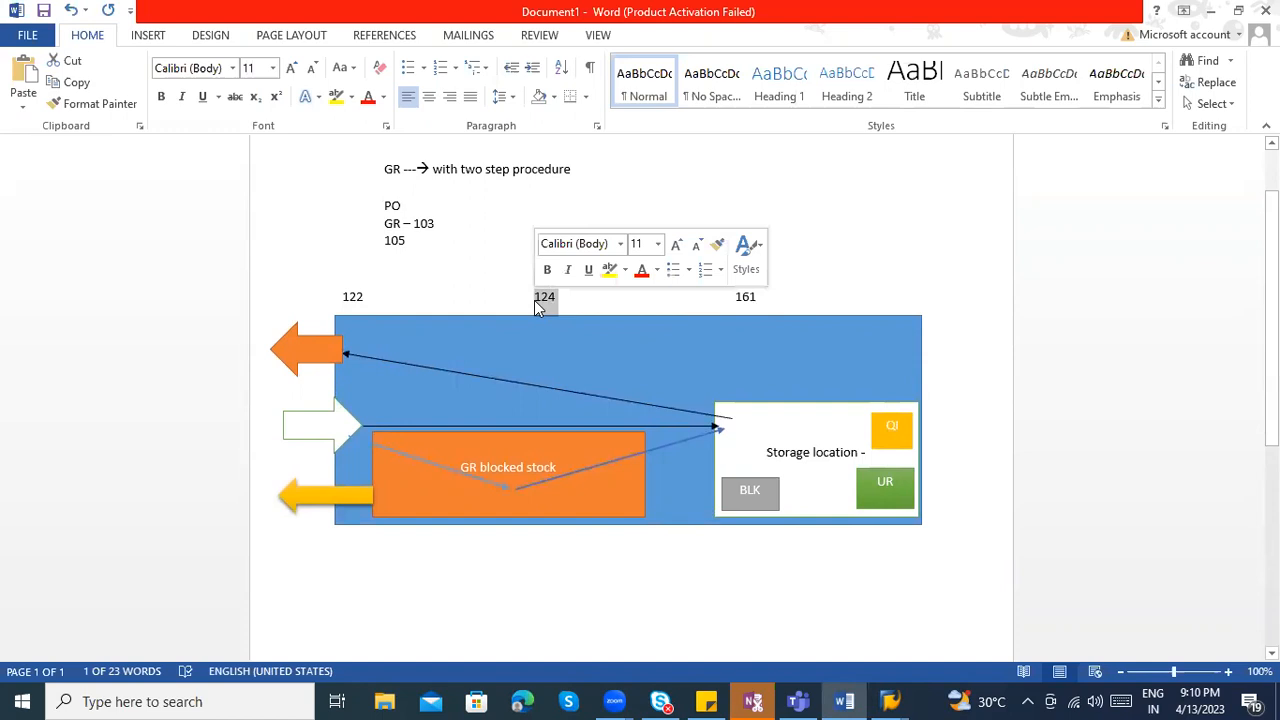
click(535, 301)
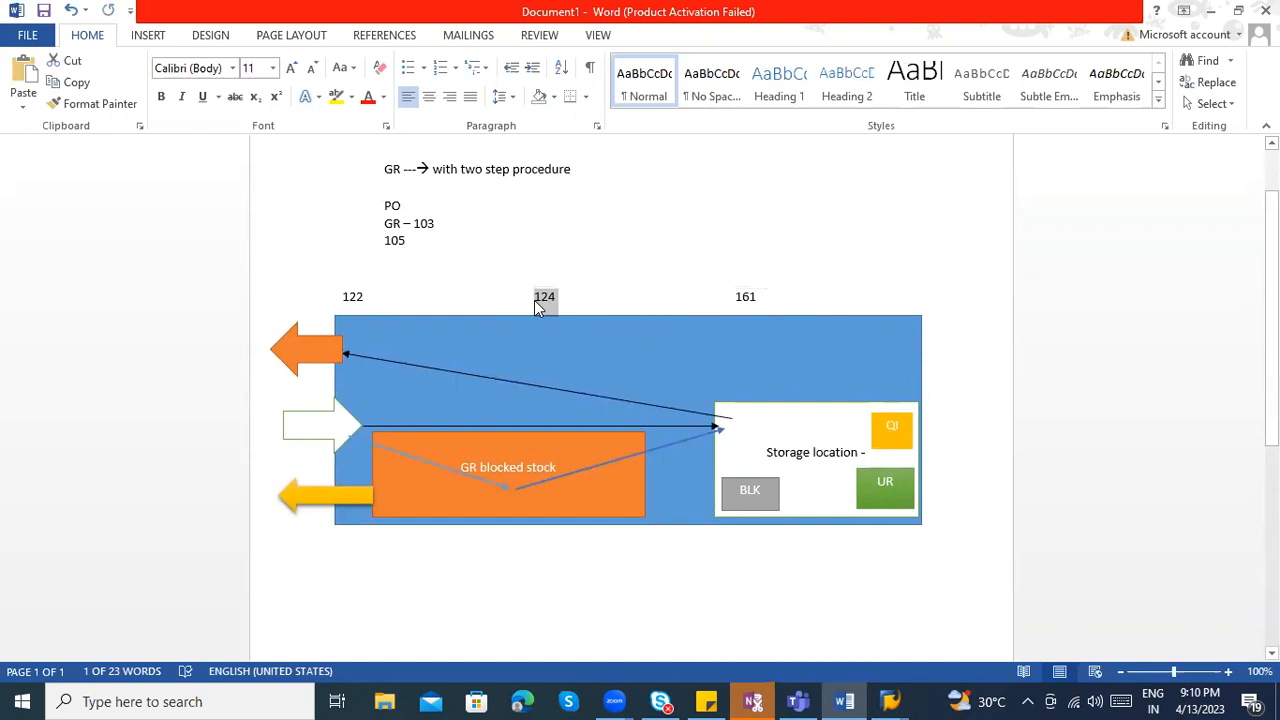
- Return to SAP, leave the accounting document and close the list of accounting documents
key(alt+Tab)
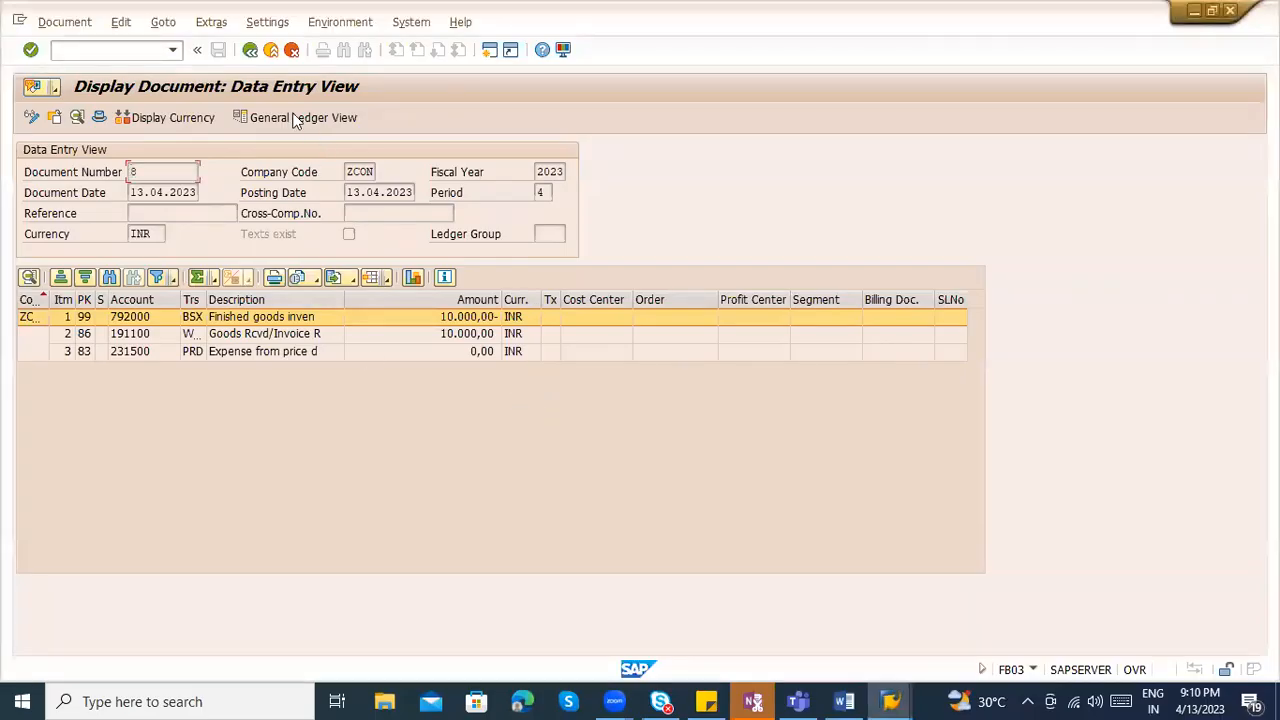
click(250, 50)
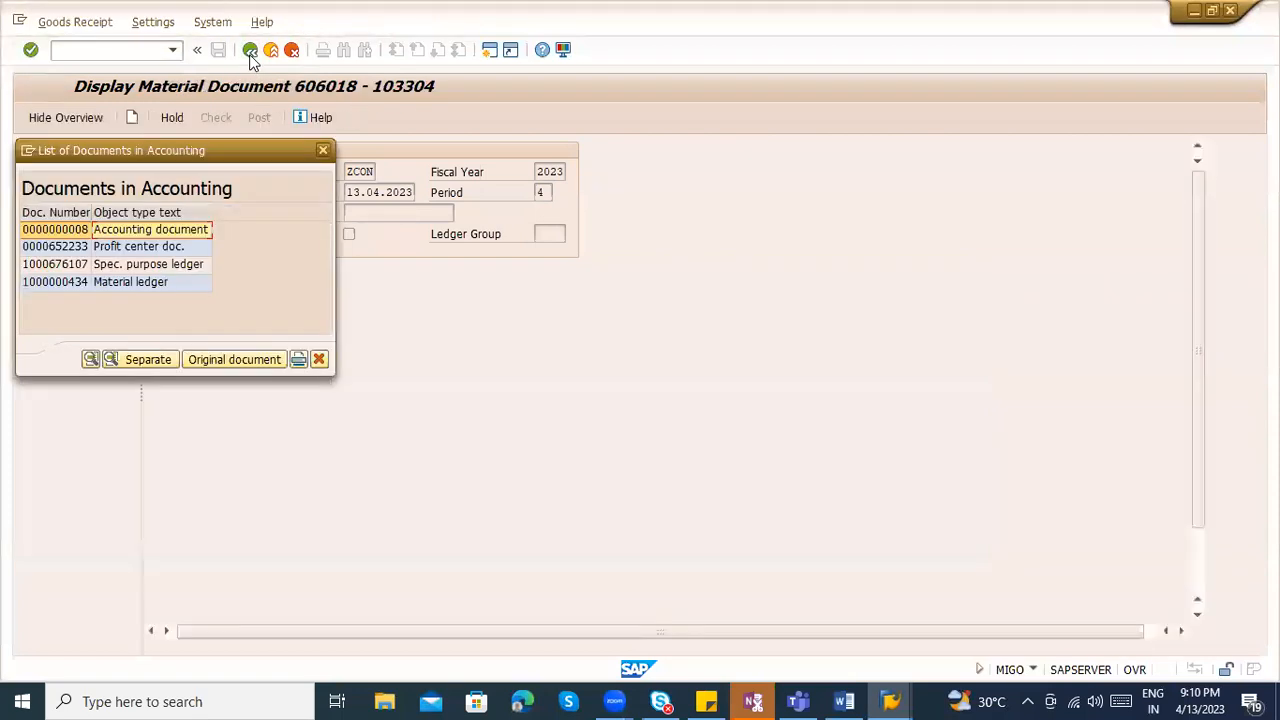
click(323, 149)
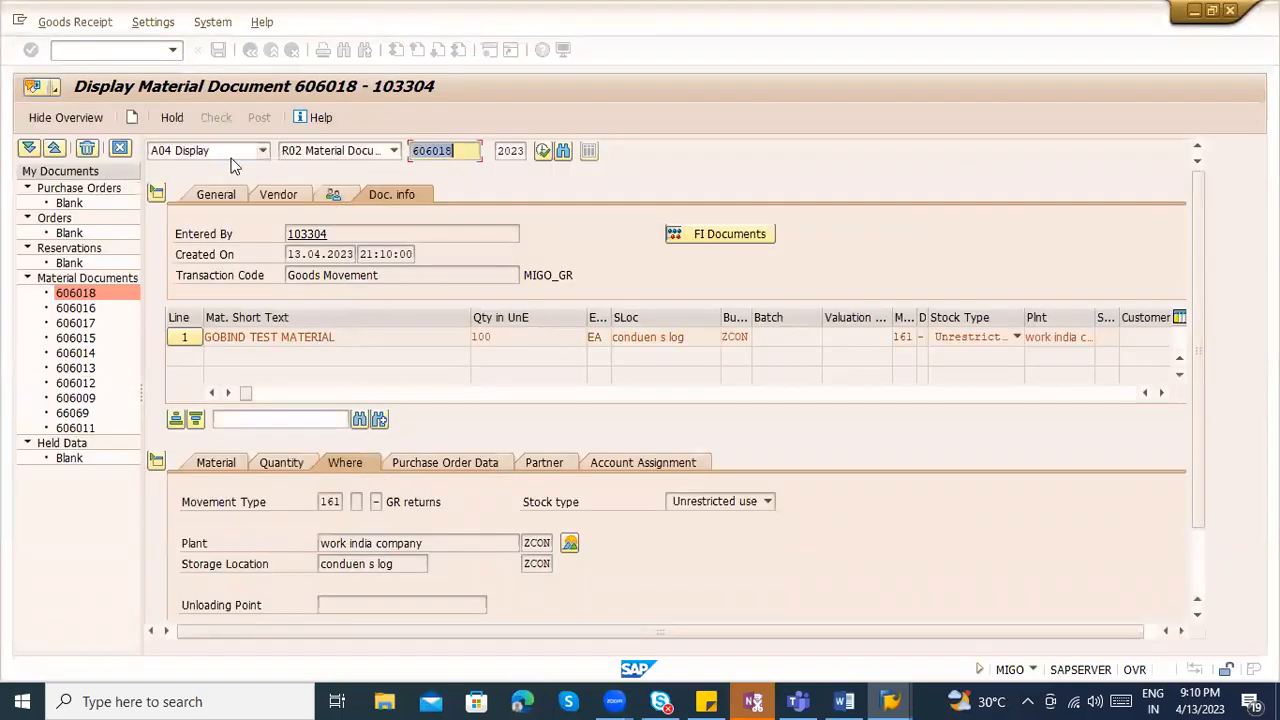
- Show the item's purchase order data and open the returns purchase order at its item conditions
click(119, 50)
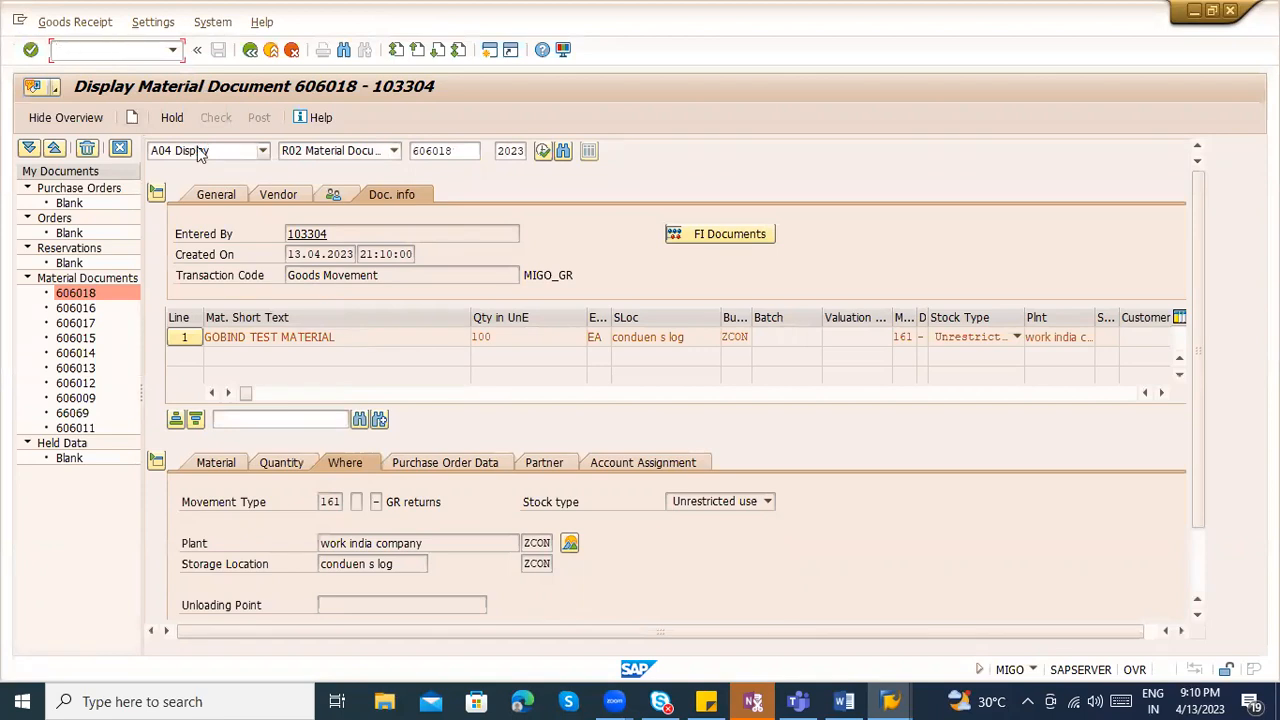
click(445, 462)
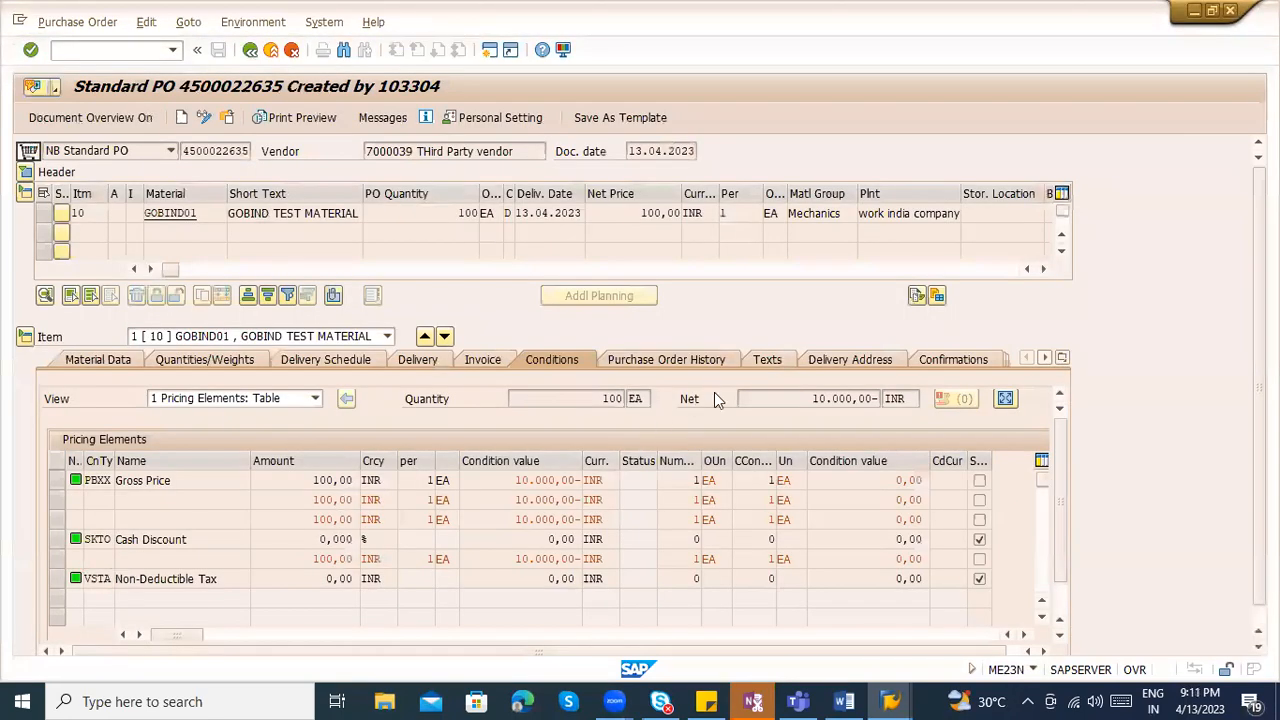
- Review the purchase order history of item 10 and leave the purchase order display
click(666, 359)
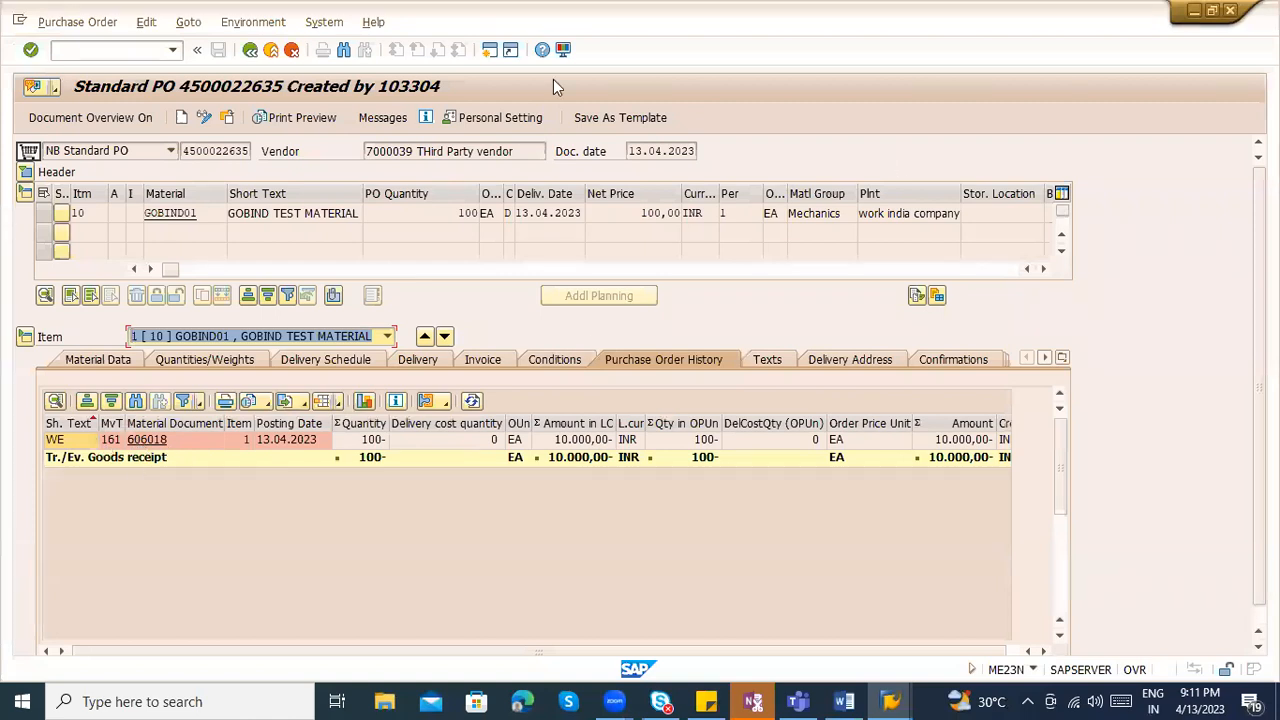
click(250, 51)
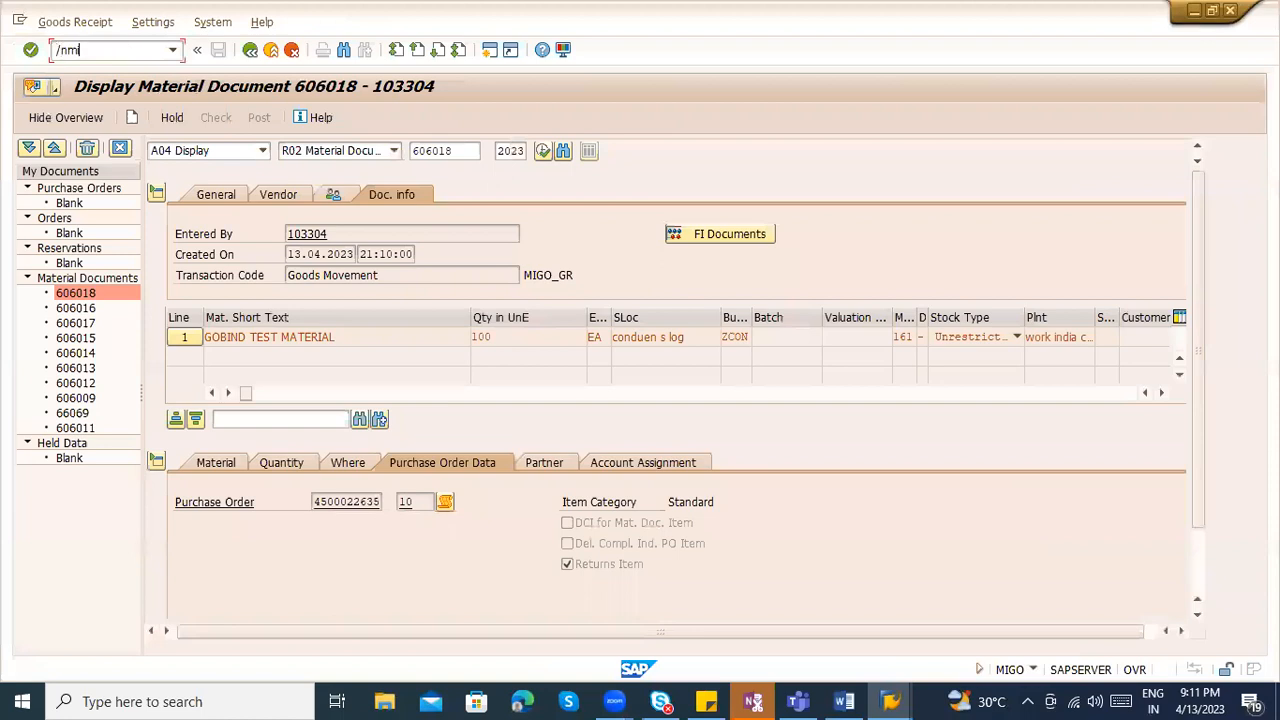
- Open the Enter Incoming Invoice transaction (MIRO) and set the invoice date to 13.04.2023
key(Return)
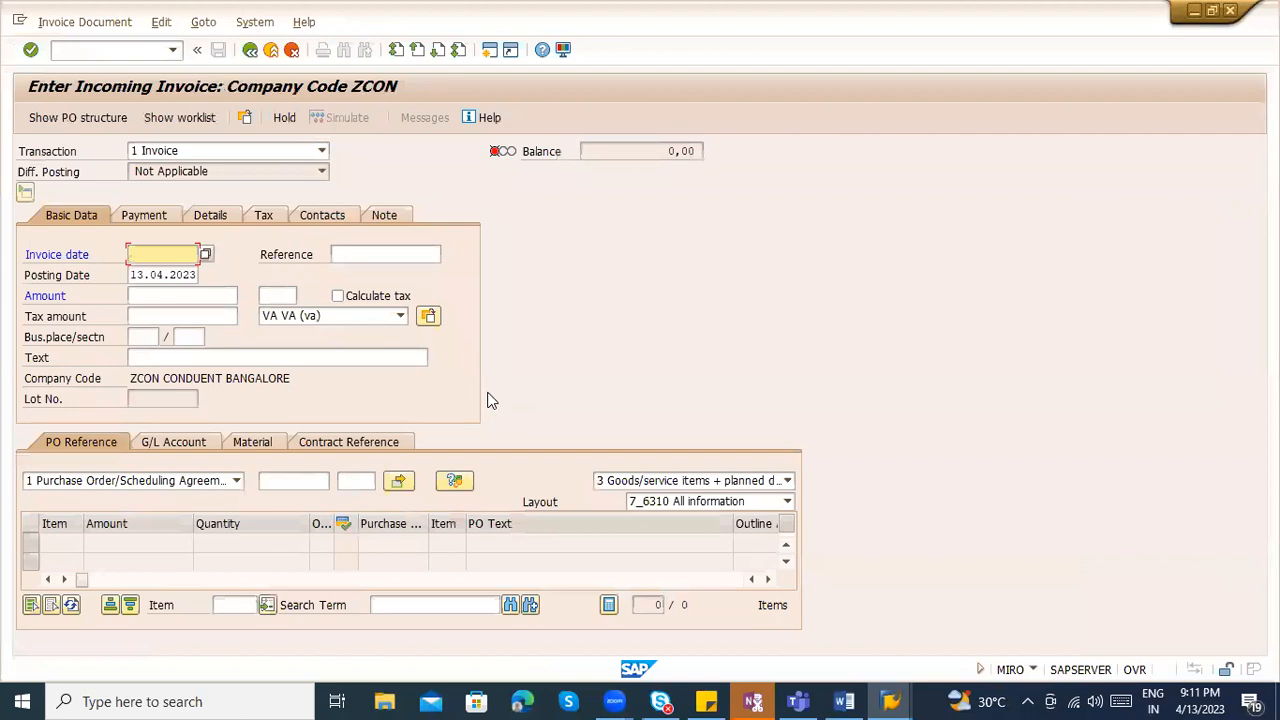
key(space)
click(161, 274)
click(315, 481)
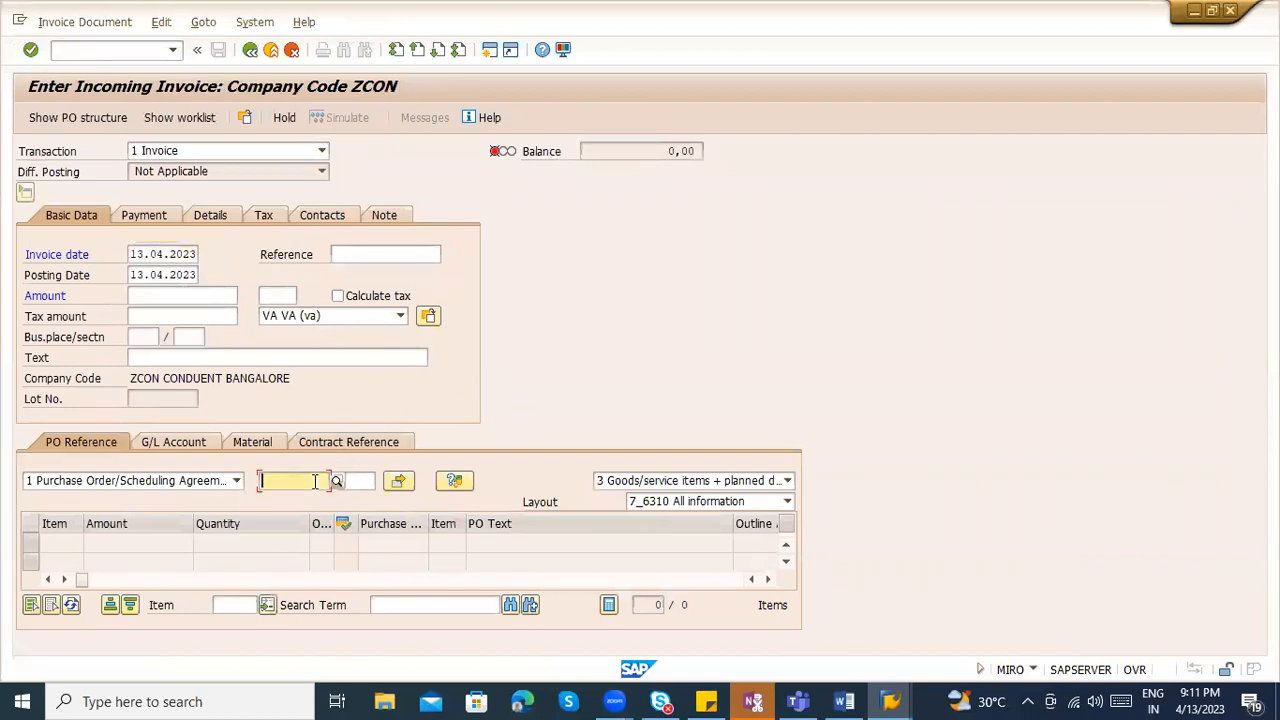
- Reference the copied purchase order number in the invoice to load its items, and enable Calculate tax
key(space)
key(alt+Tab)
key(alt+Tab)
key(ctrl+v)
key(Return)
click(206, 549)
click(350, 298)
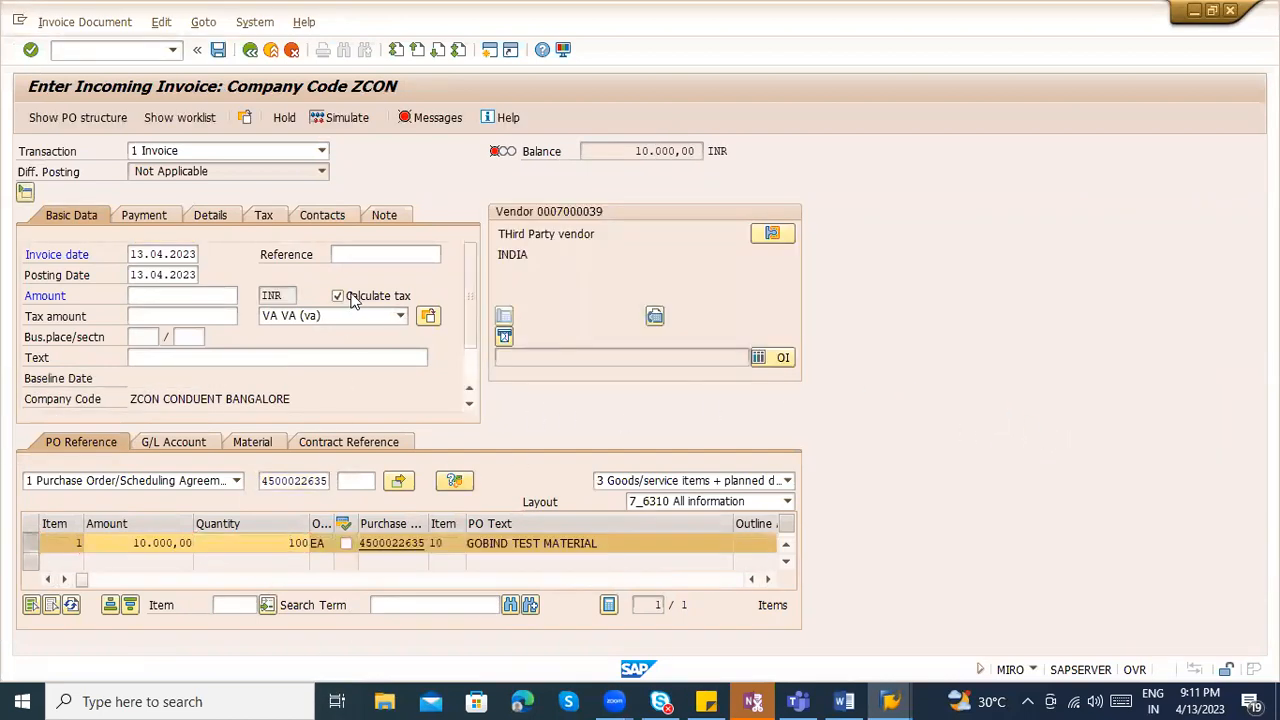
- Change the transaction type to Credit Memo and set the payment baseline date to 17.04.2023
click(141, 215)
click(129, 252)
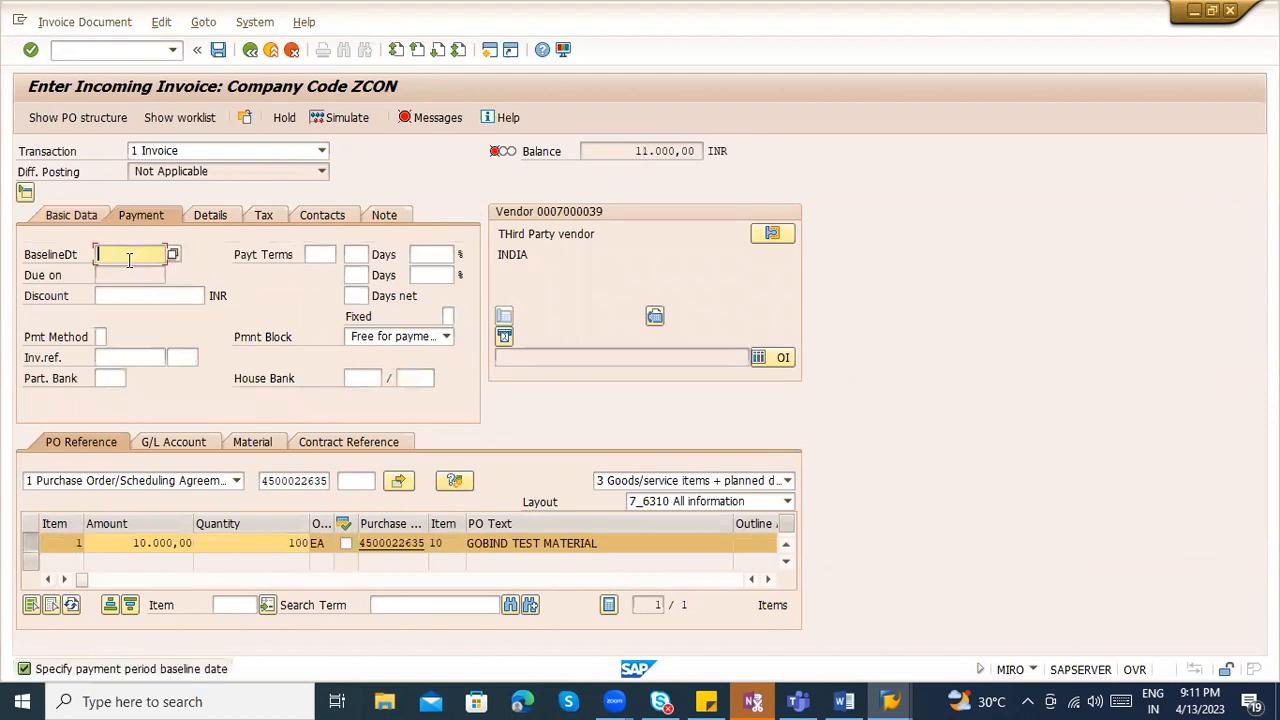
click(181, 151)
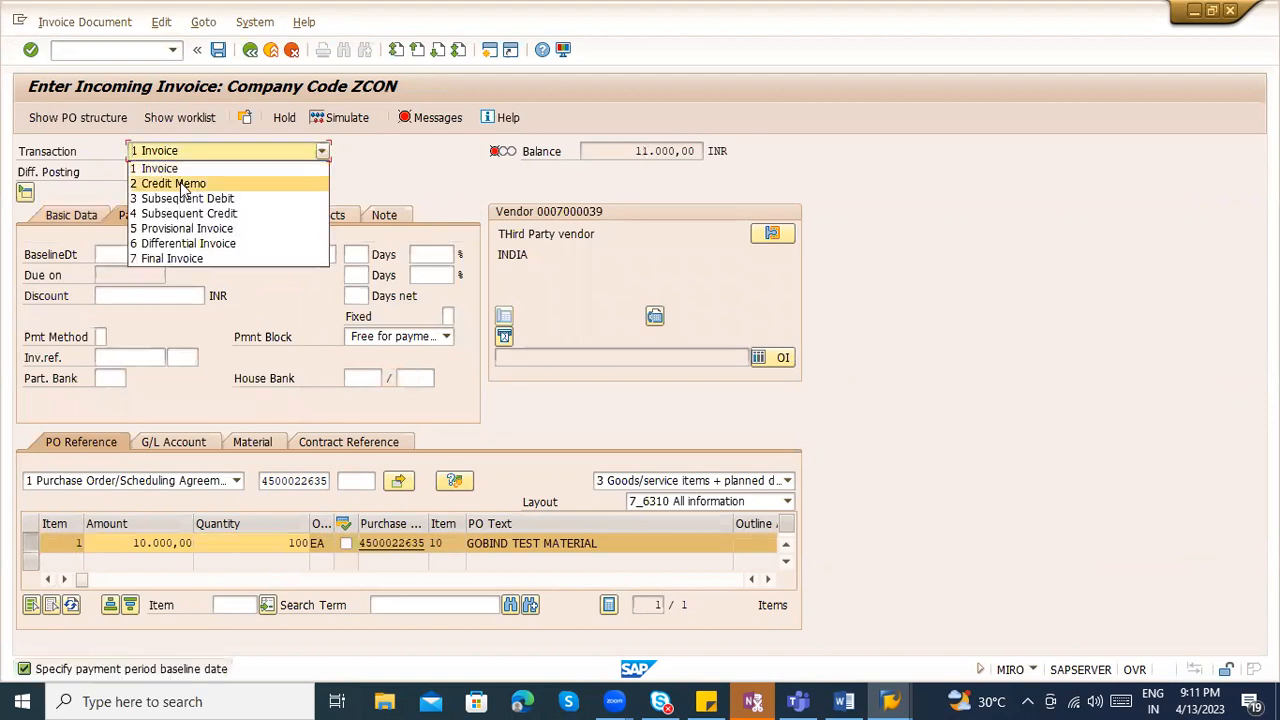
click(185, 183)
click(129, 255)
click(128, 272)
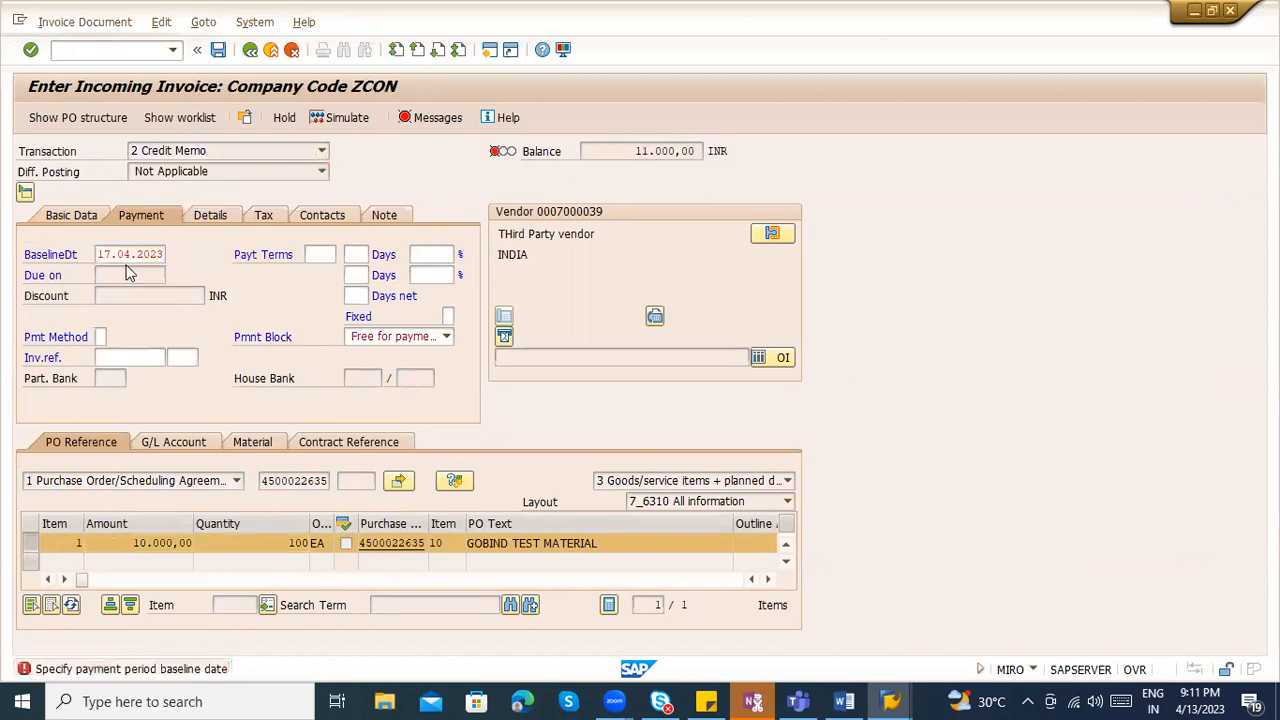
key(Return)
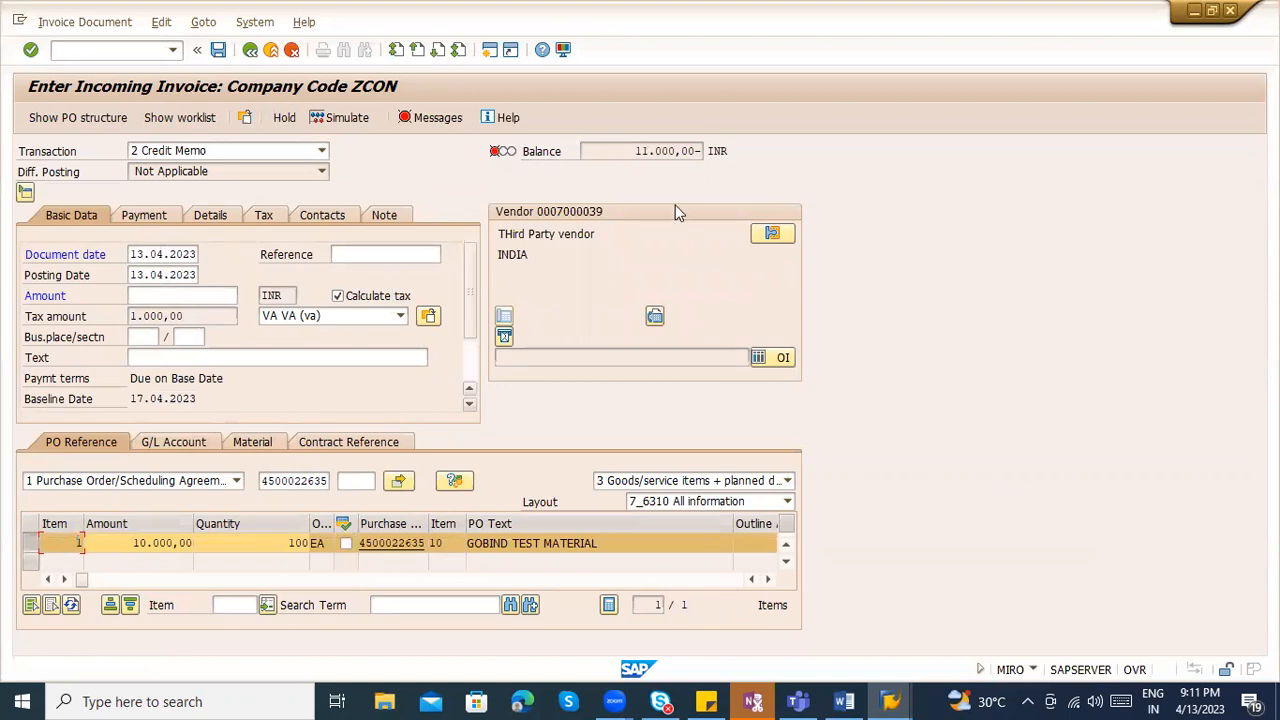
- Copy the balance of 11.000,00 into the amount, and simulate and post the credit memo
drag(635, 151, 699, 151)
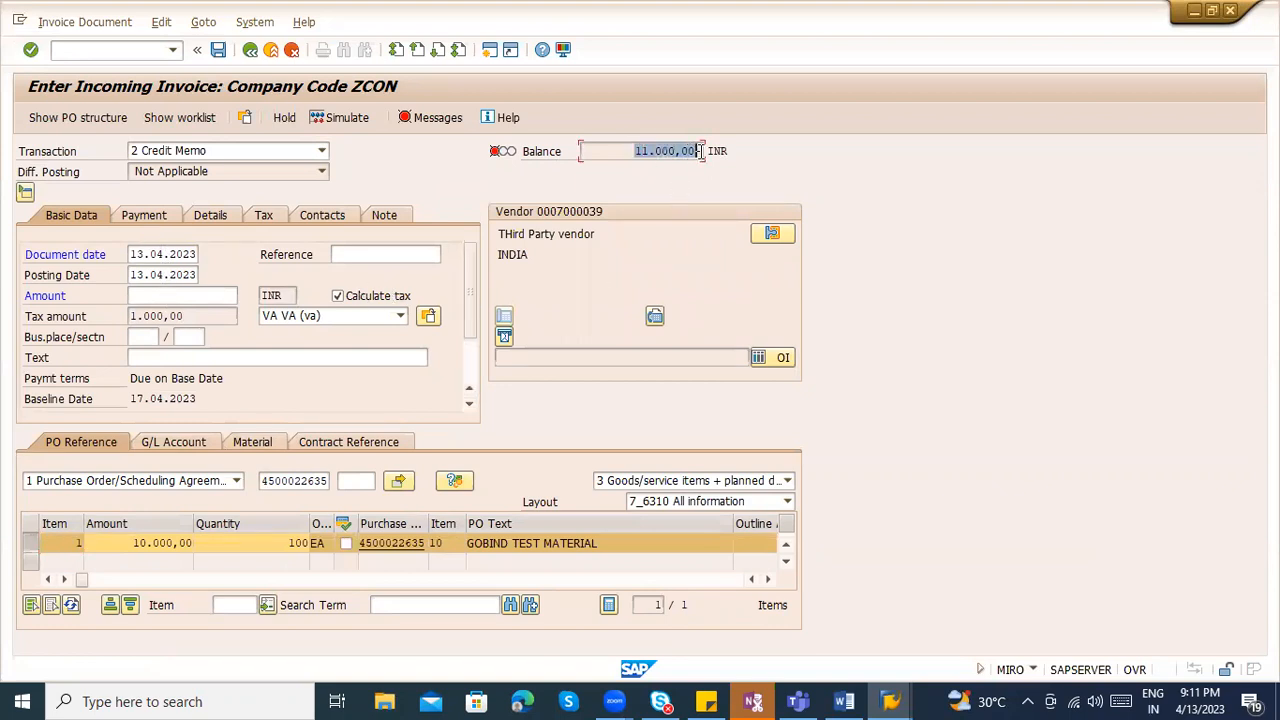
key(ctrl+c)
click(160, 298)
key(ctrl+v)
key(Return)
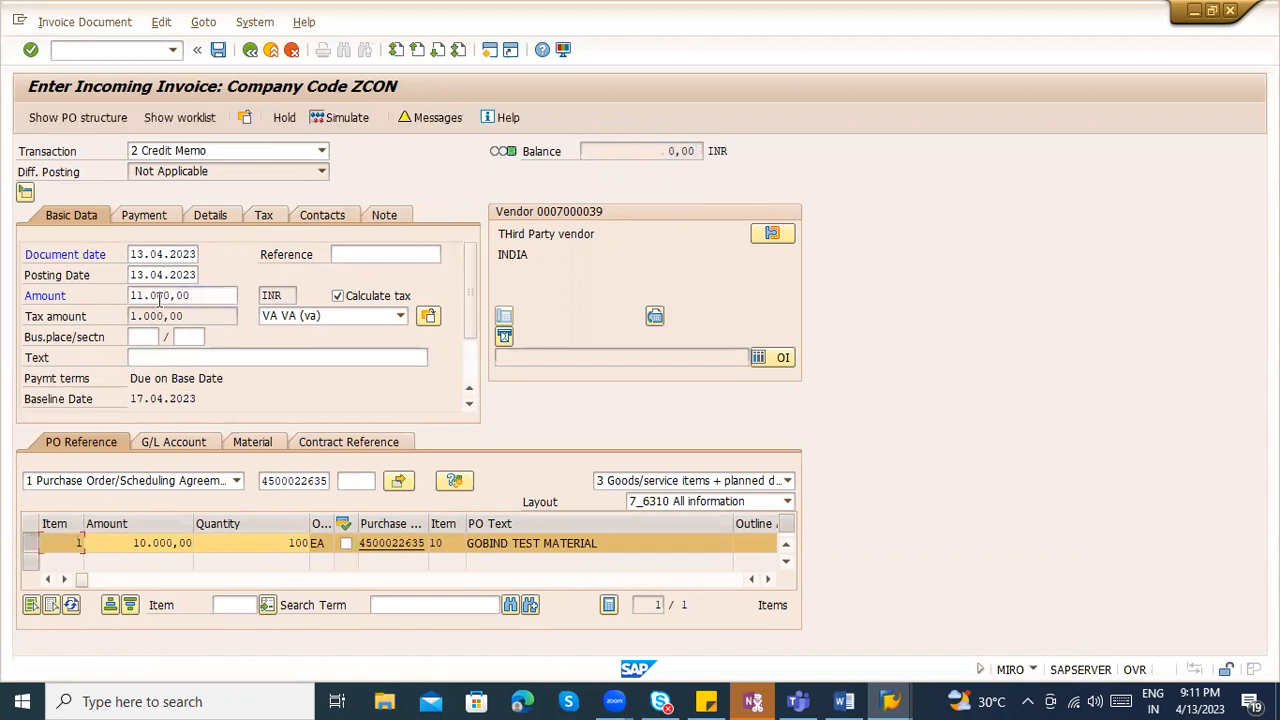
click(357, 126)
click(354, 116)
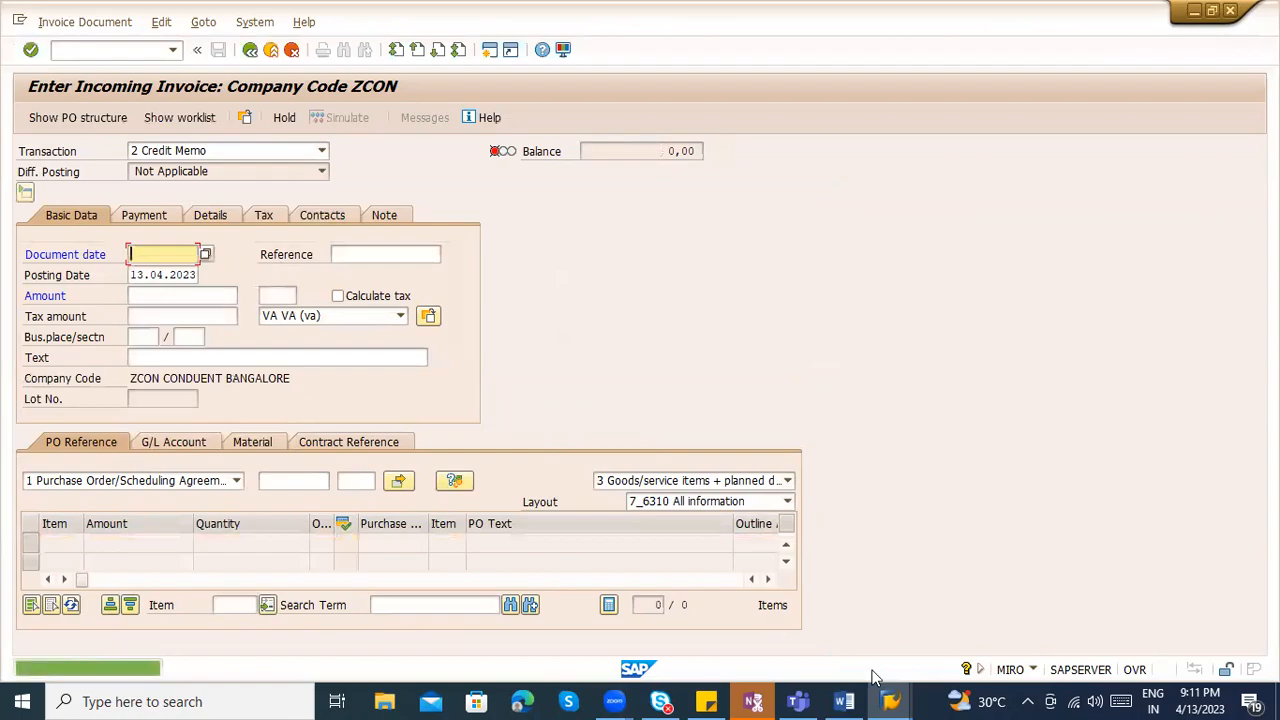
- Glance at the movement type diagram in Word and, back in SAP, display the credit memo document just posted
click(844, 701)
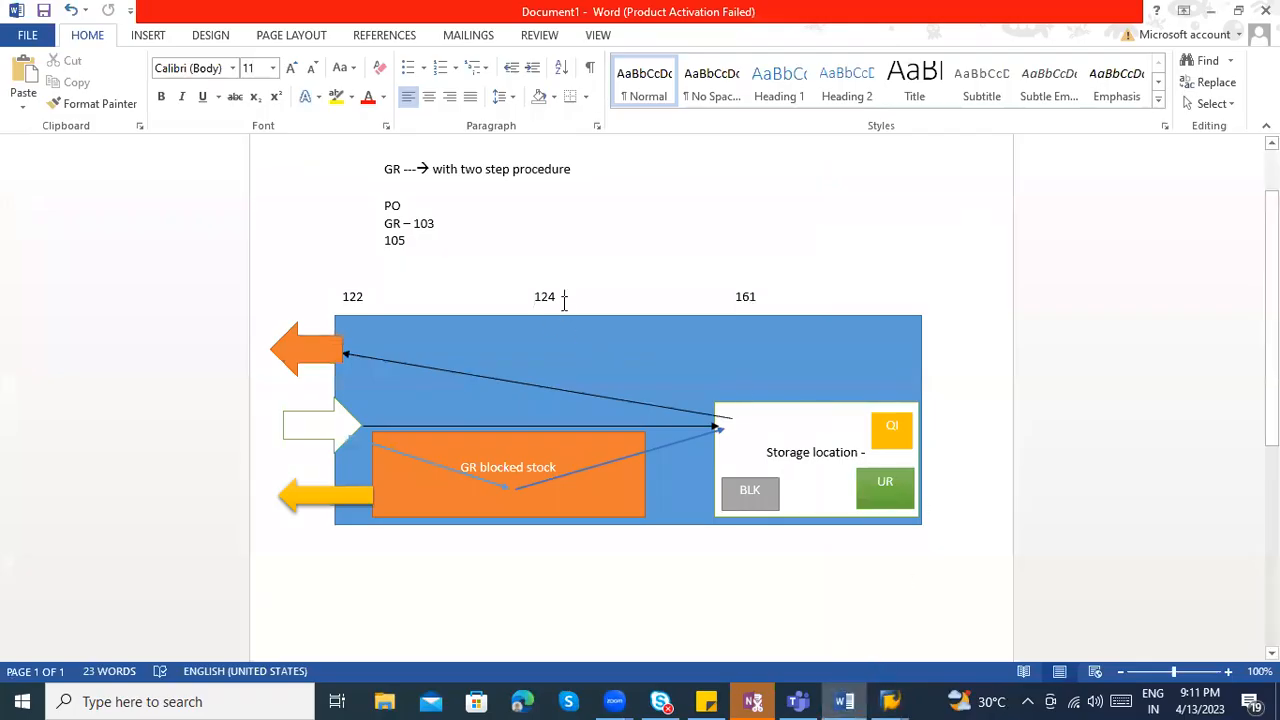
key(alt+Tab)
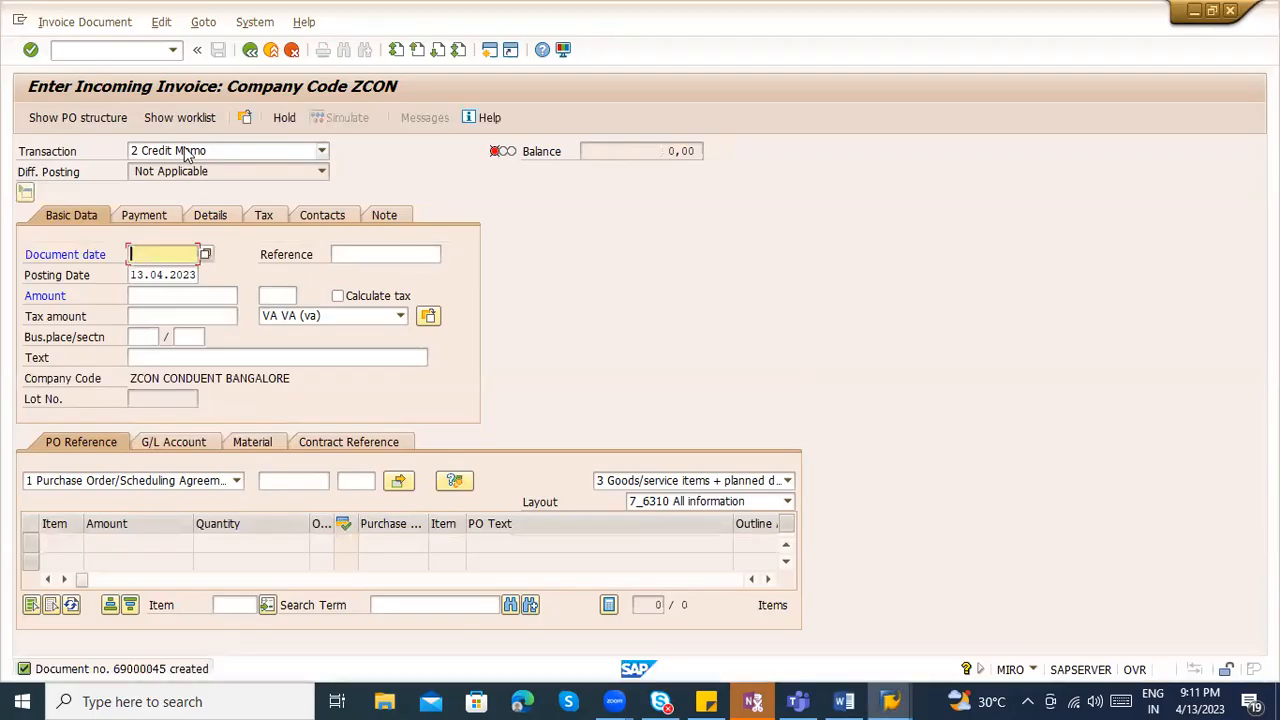
click(85, 22)
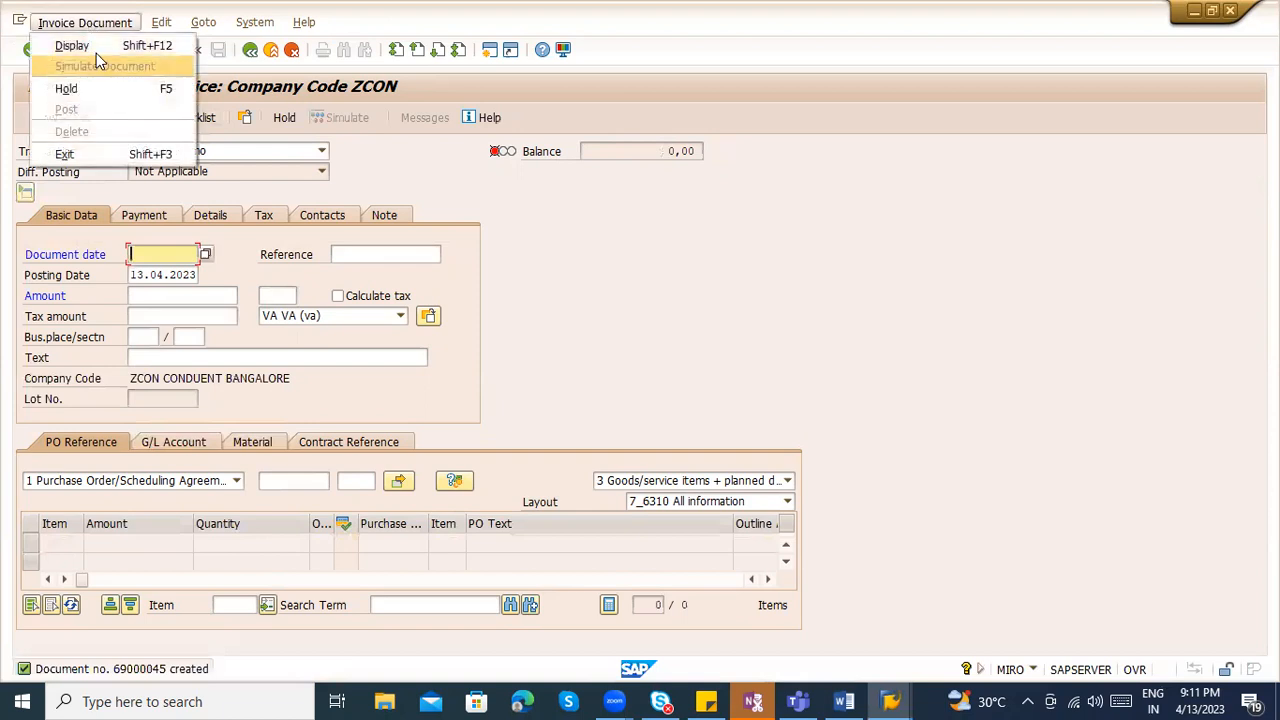
click(125, 45)
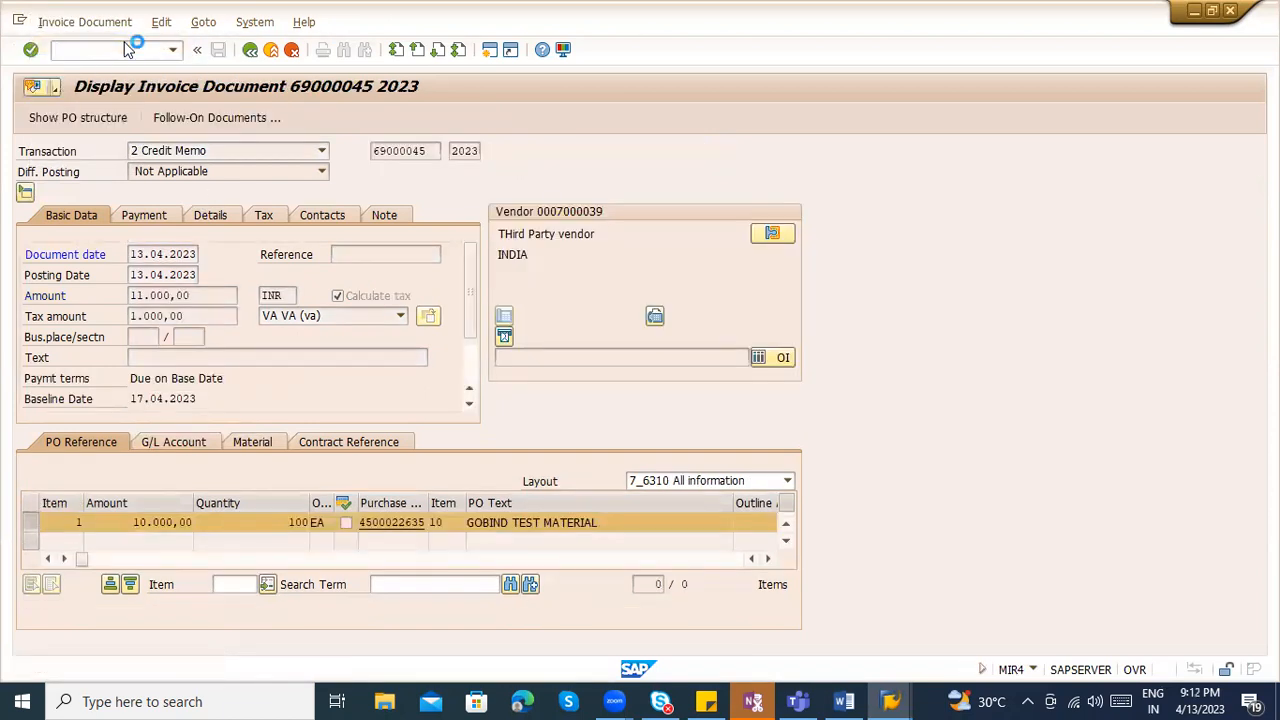
- Switch to Word and add the text "Quality Management" below the stock movement diagram
key(alt+Tab)
scroll(471, 586, down, 2)
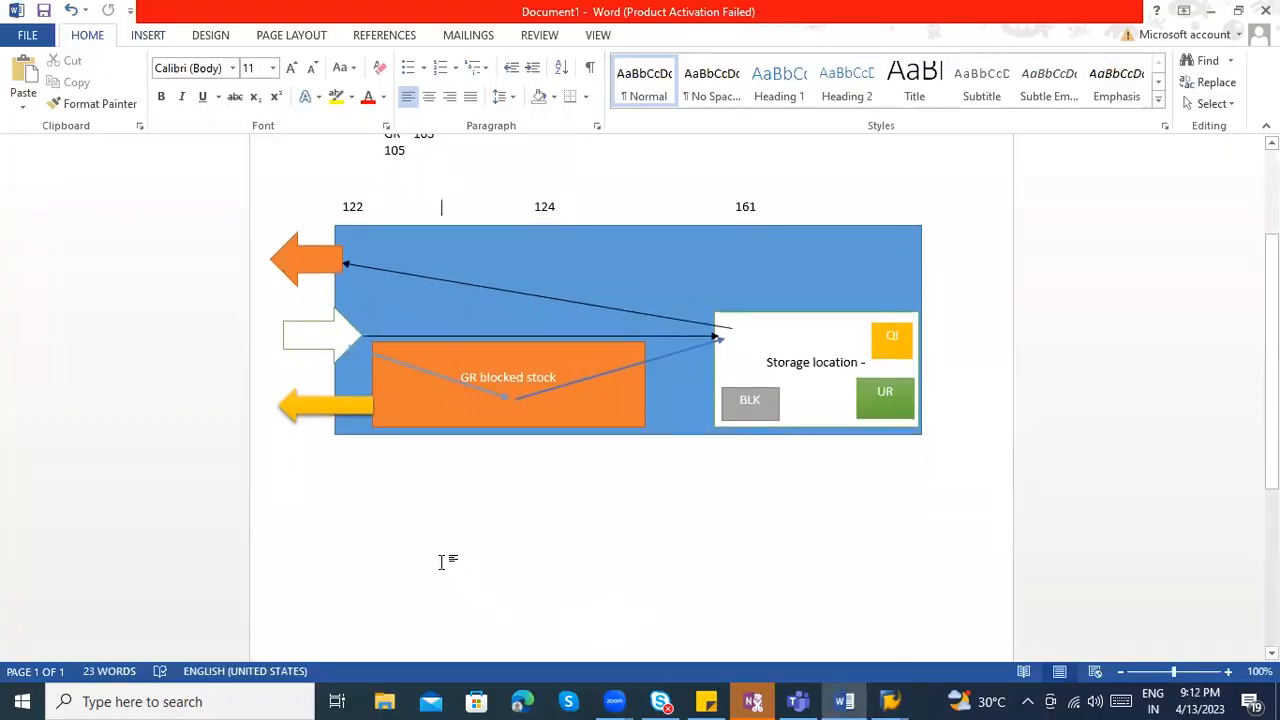
text(Quality M)
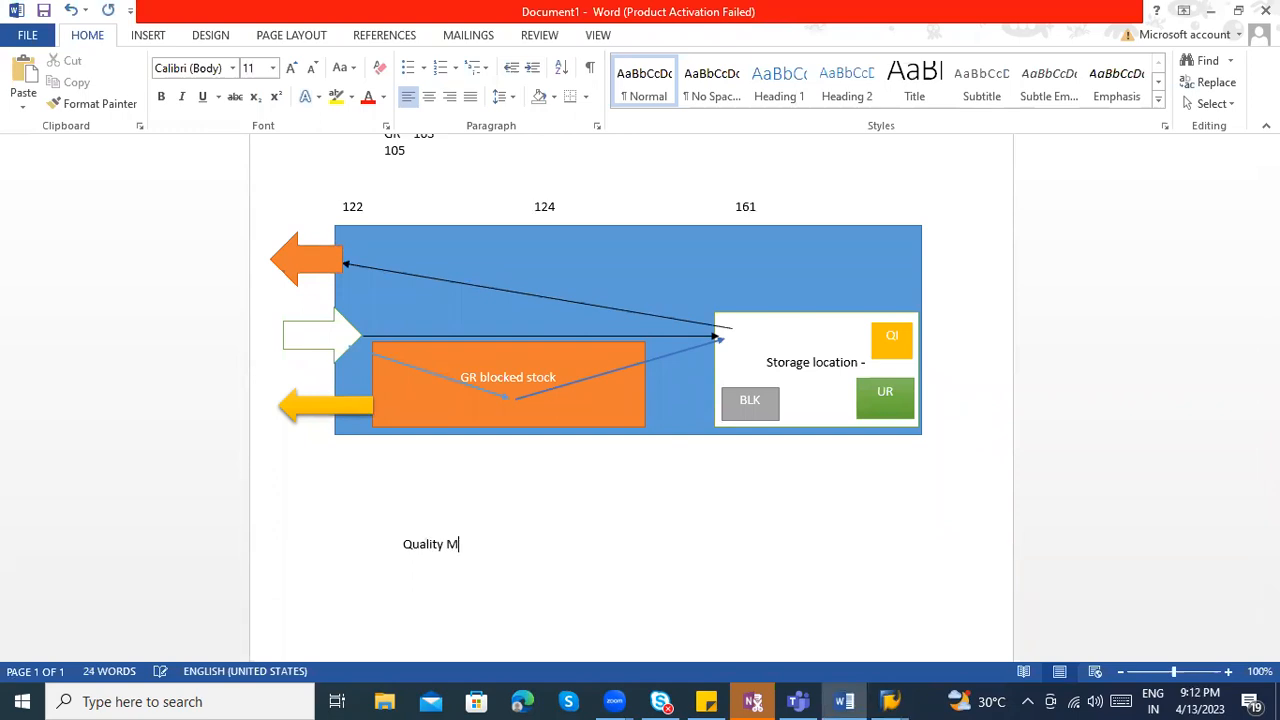
text(anagement)
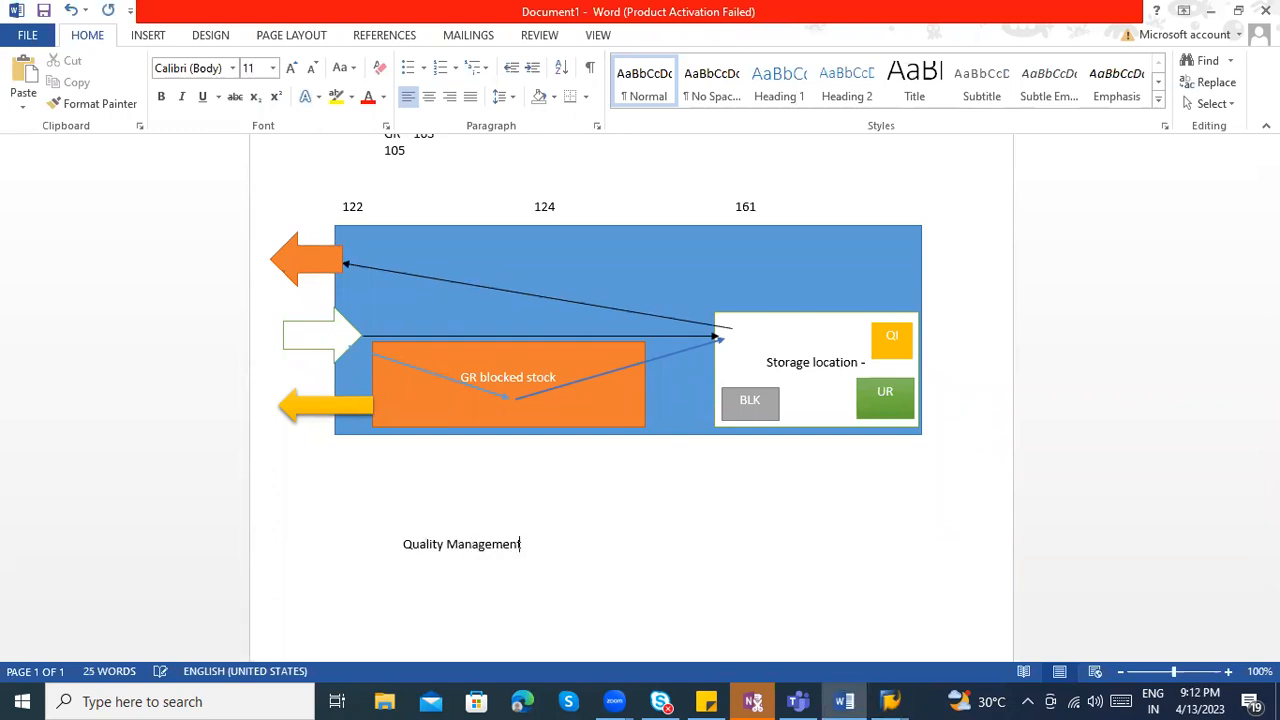
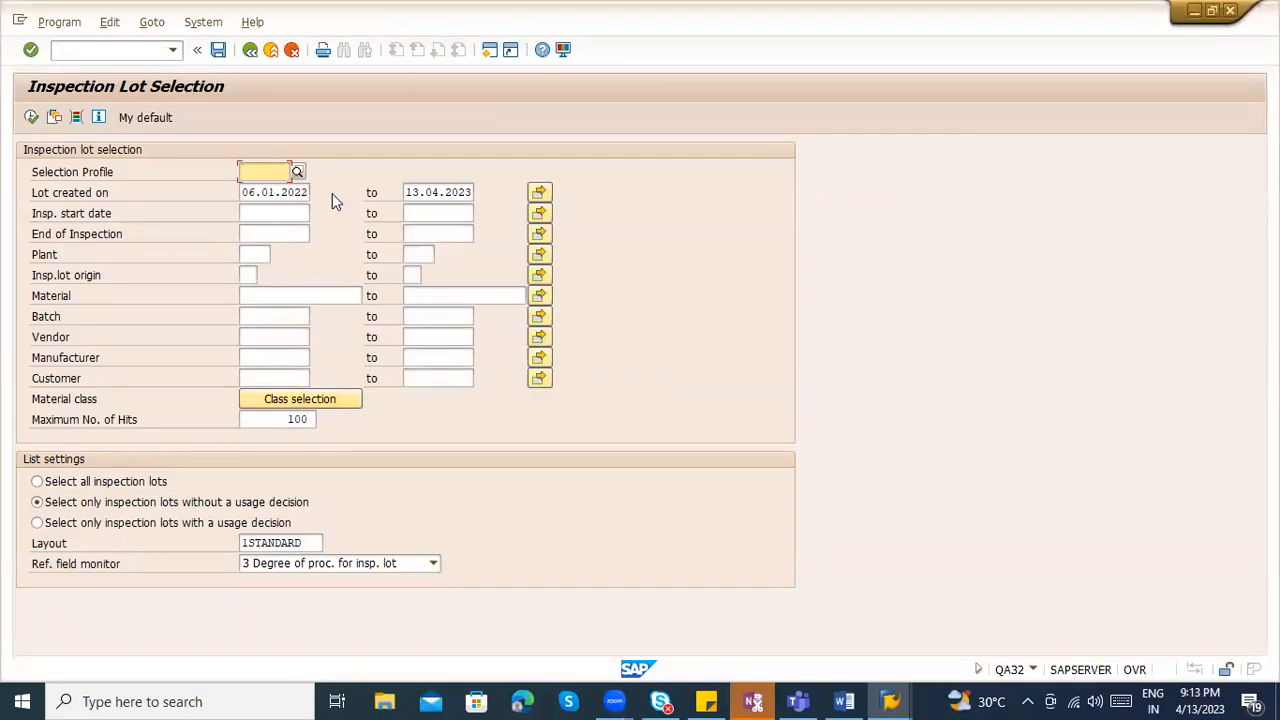
- Run the inspection lot selection for all inspection lots and return to the selection criteria
click(80, 481)
click(30, 118)
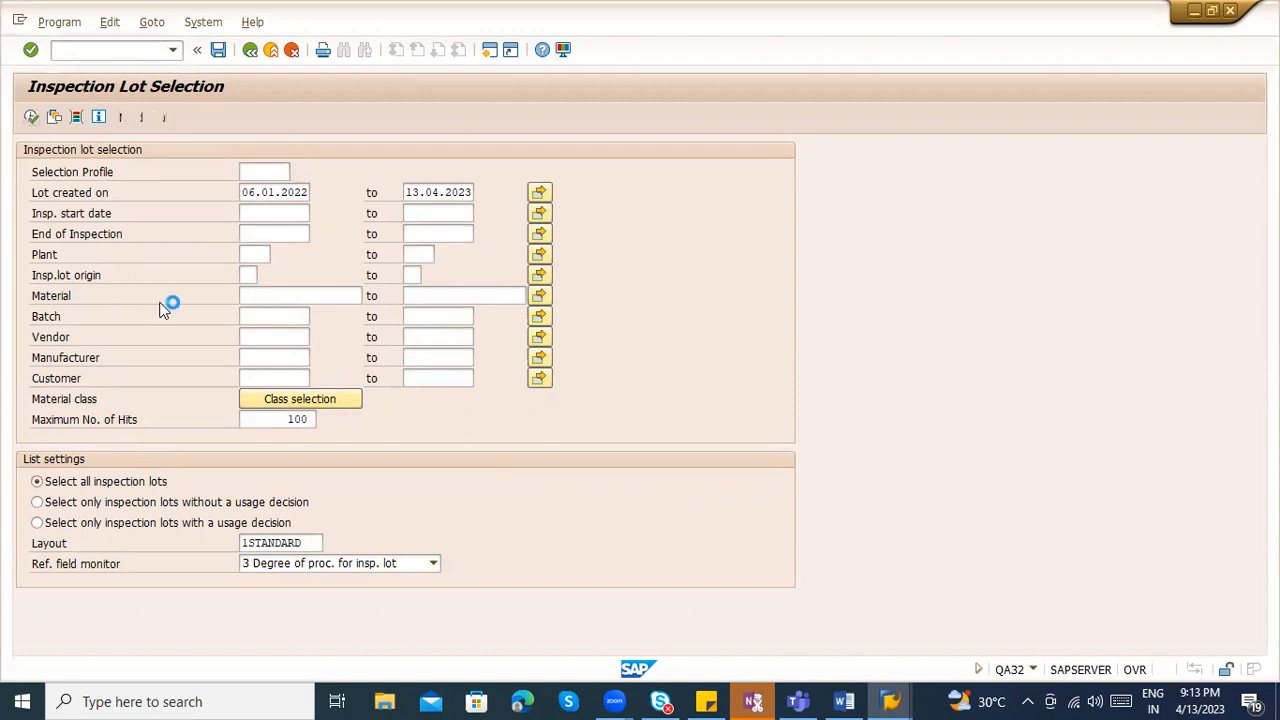
click(250, 50)
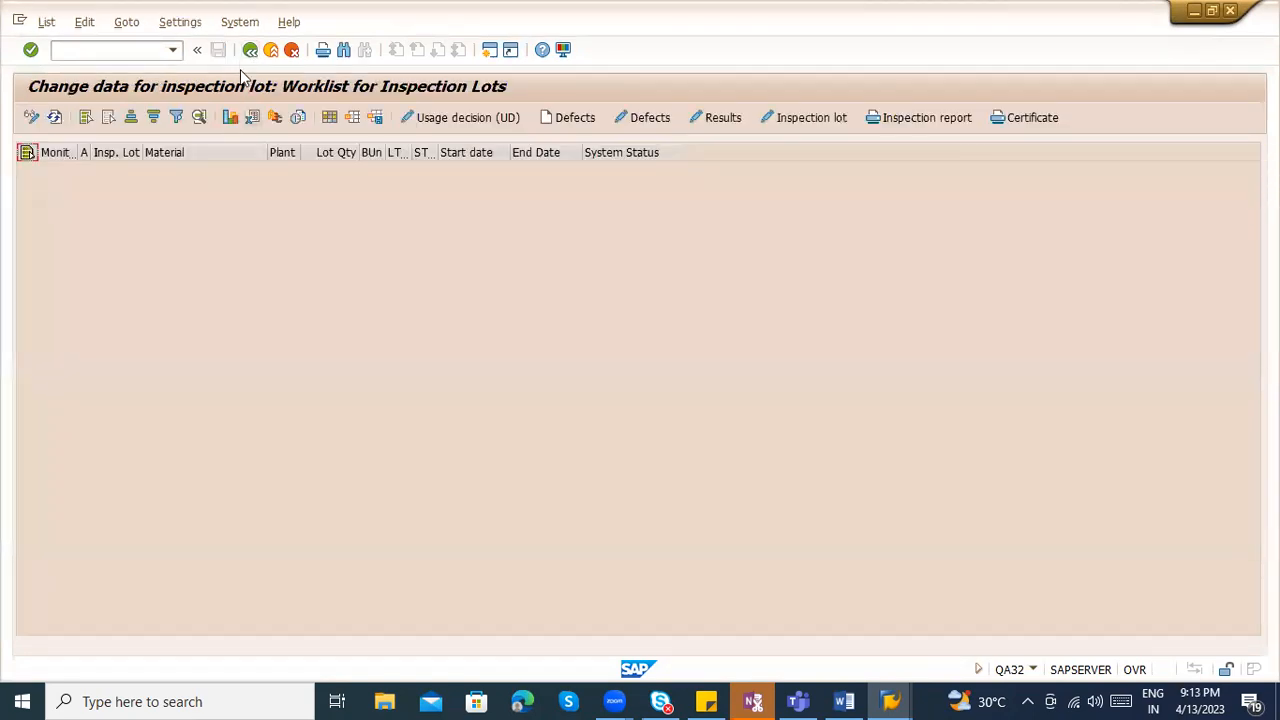
- Set the start of the lot creation date range to 06.01.2021 and rerun the inspection lot selection
click(309, 194)
key(BackSpace)
text(1)
click(31, 117)
key(F3)
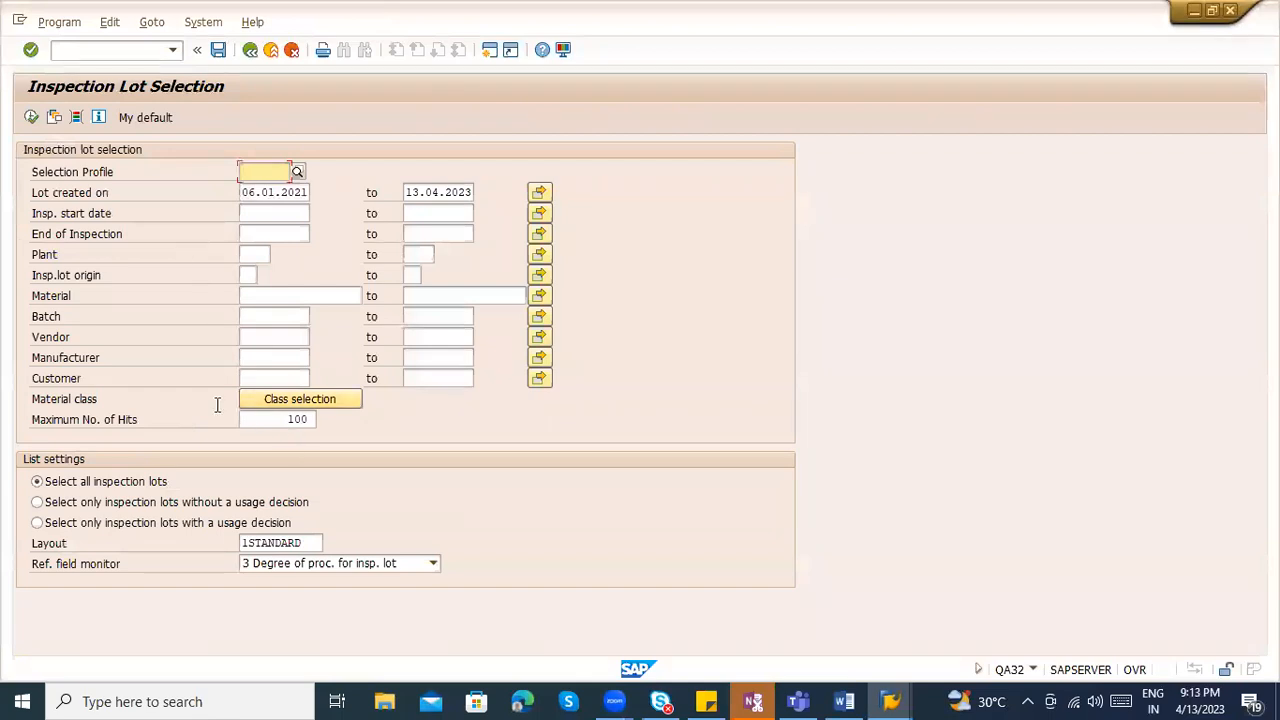
- Run the selection for only inspection lots with a usage decision, and leave the inspection lot transaction
click(133, 523)
click(31, 117)
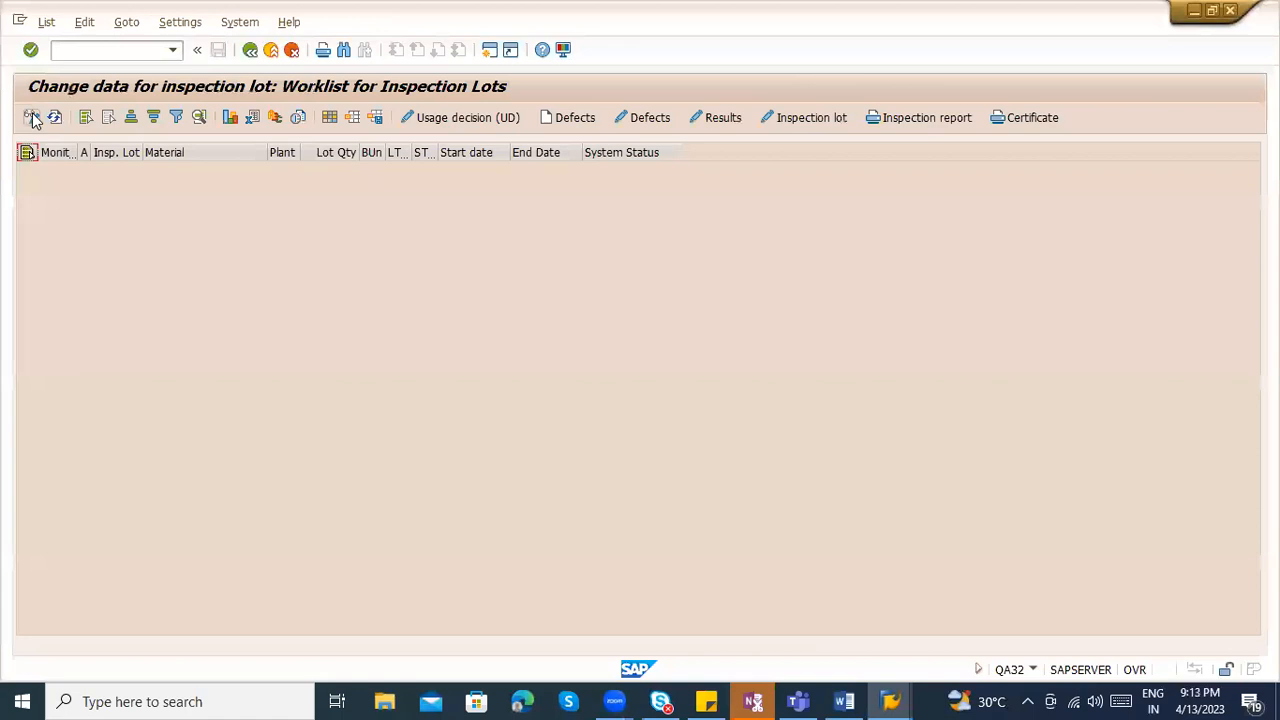
key(F3)
key(F3)
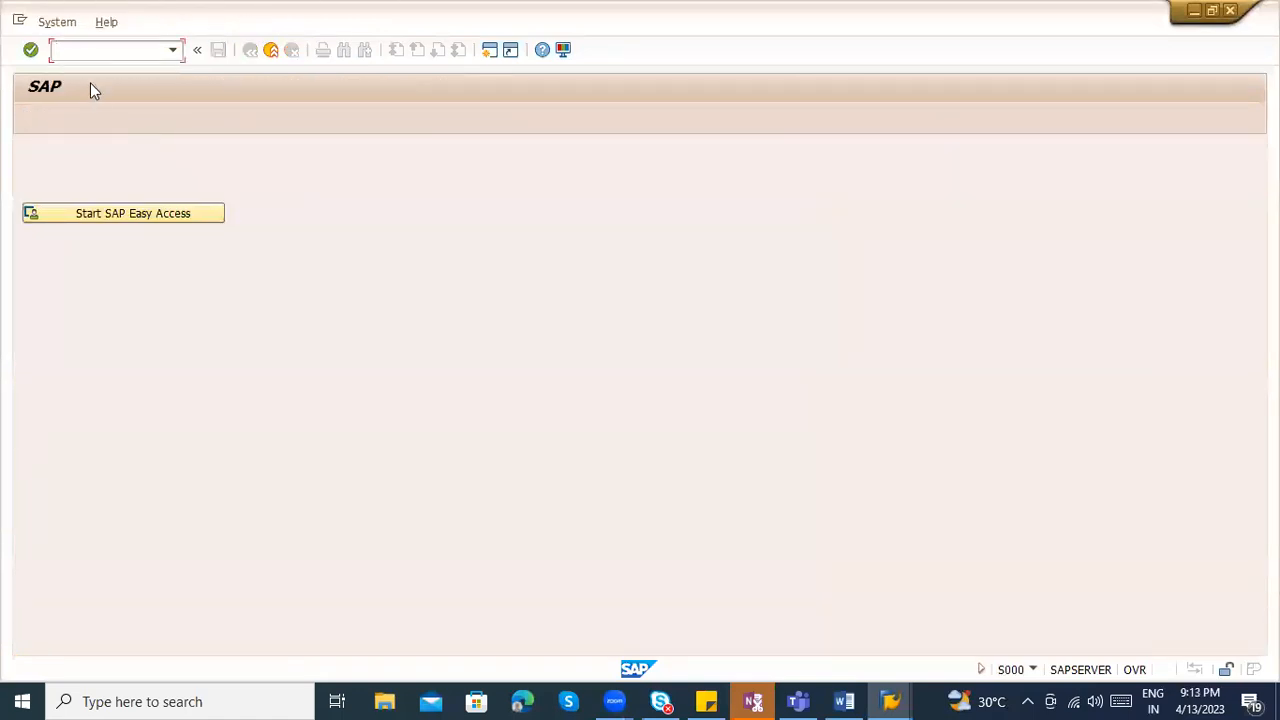
- Open material GOBIND01 in Change Material (MM02), examine its list of available views for a quality management view, and close the list
text(mm02)
key(Return)
key(BackSpace)
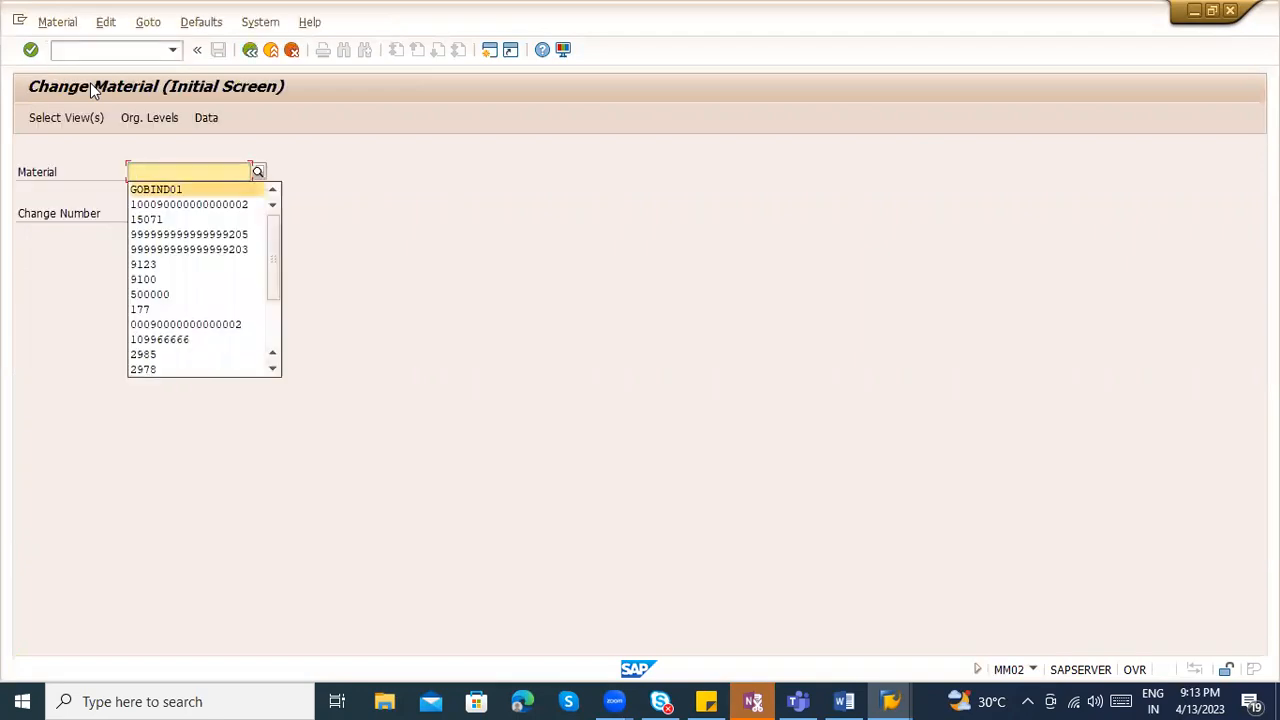
key(Return)
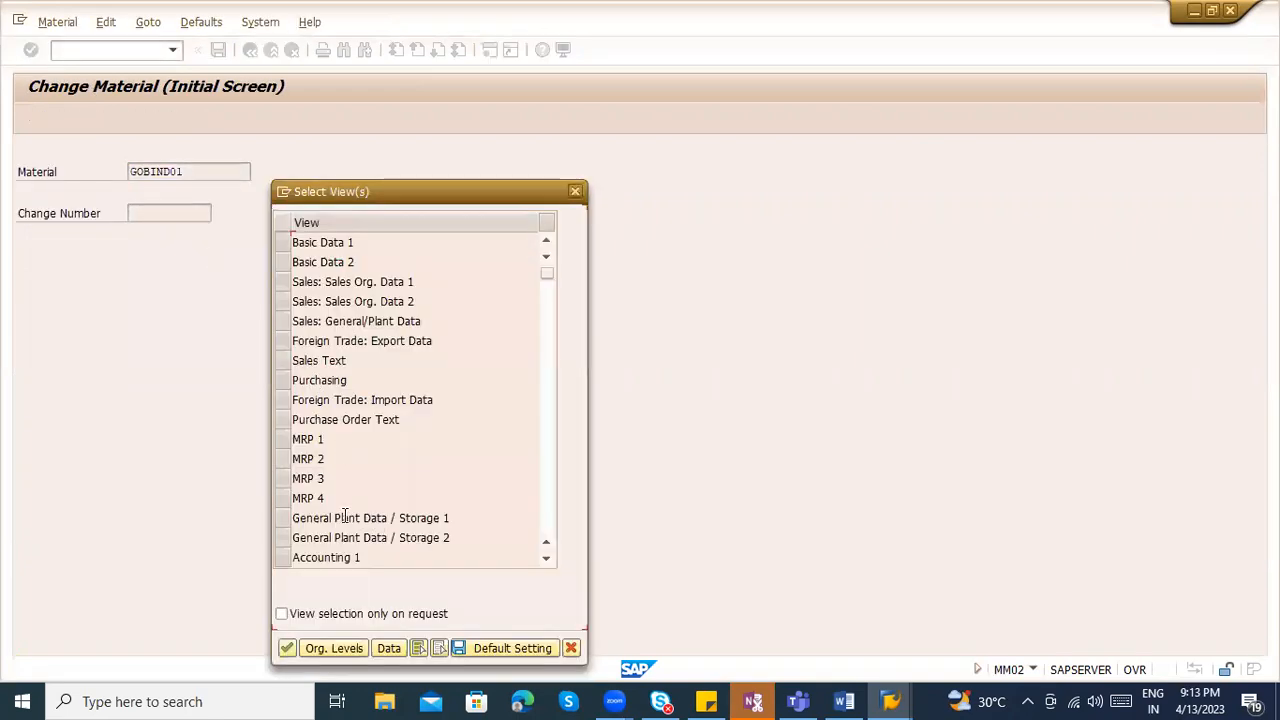
scroll(344, 515, down, 1)
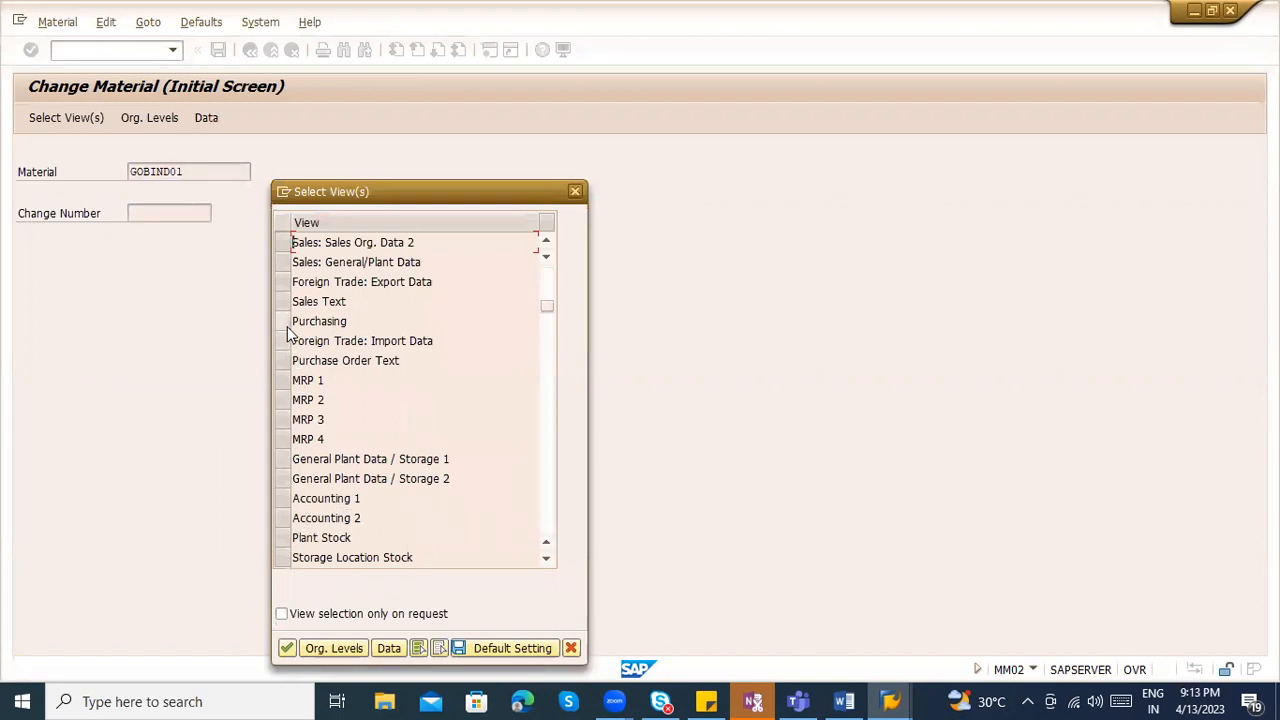
scroll(320, 420, down, 1)
scroll(380, 510, down, 1)
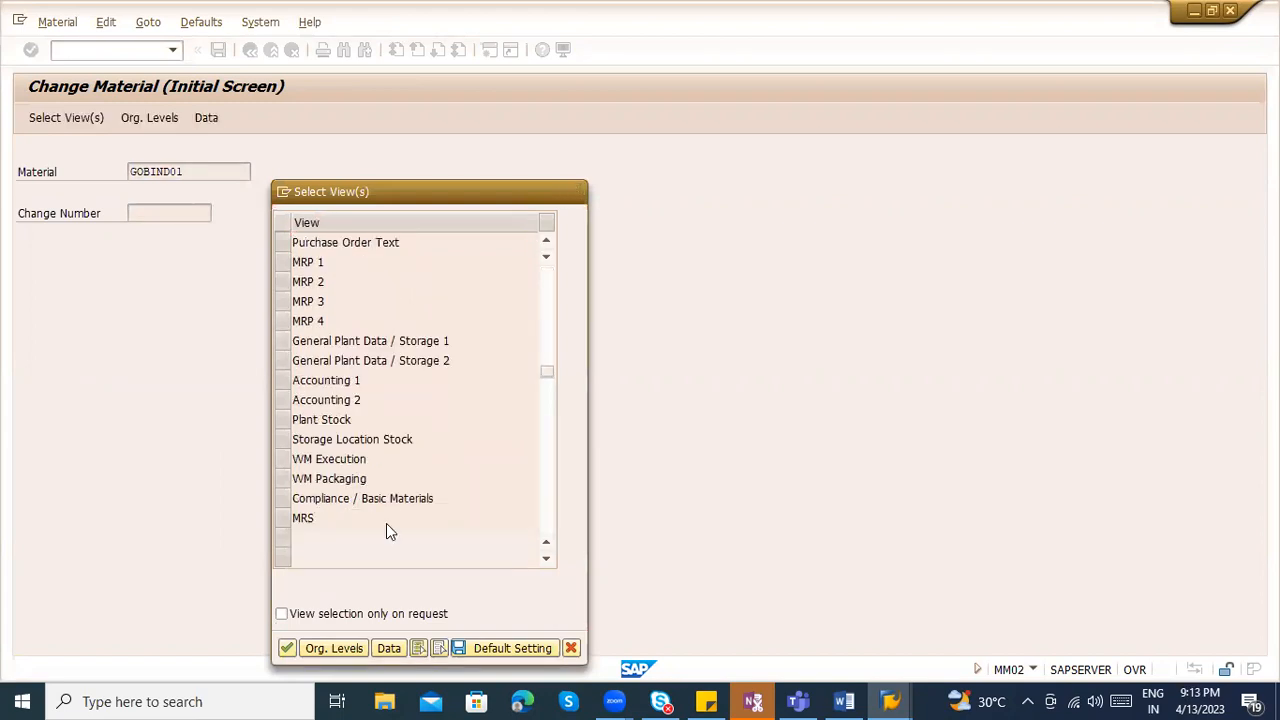
scroll(386, 523, up, 3)
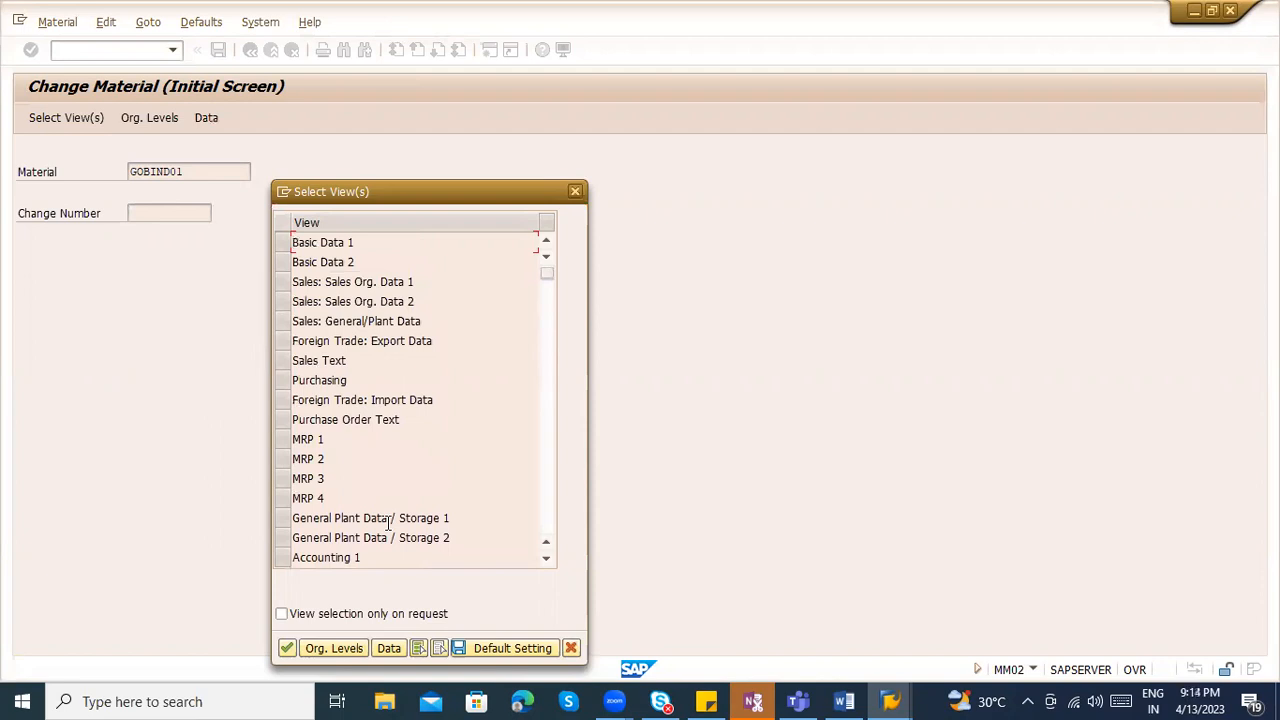
key(Escape)
- Open the Create Material transaction (MM01) in place of Change Material
click(74, 53)
text(/nmm01)
key(Return)
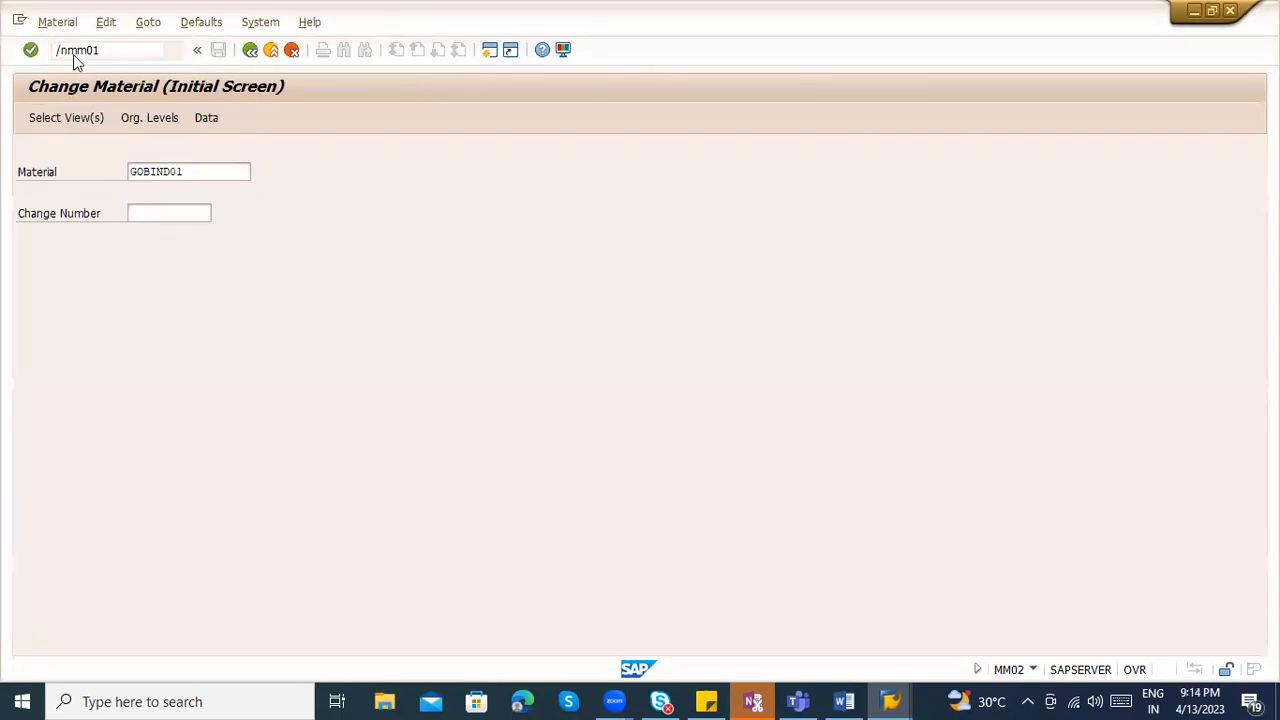
text(11.000,00)
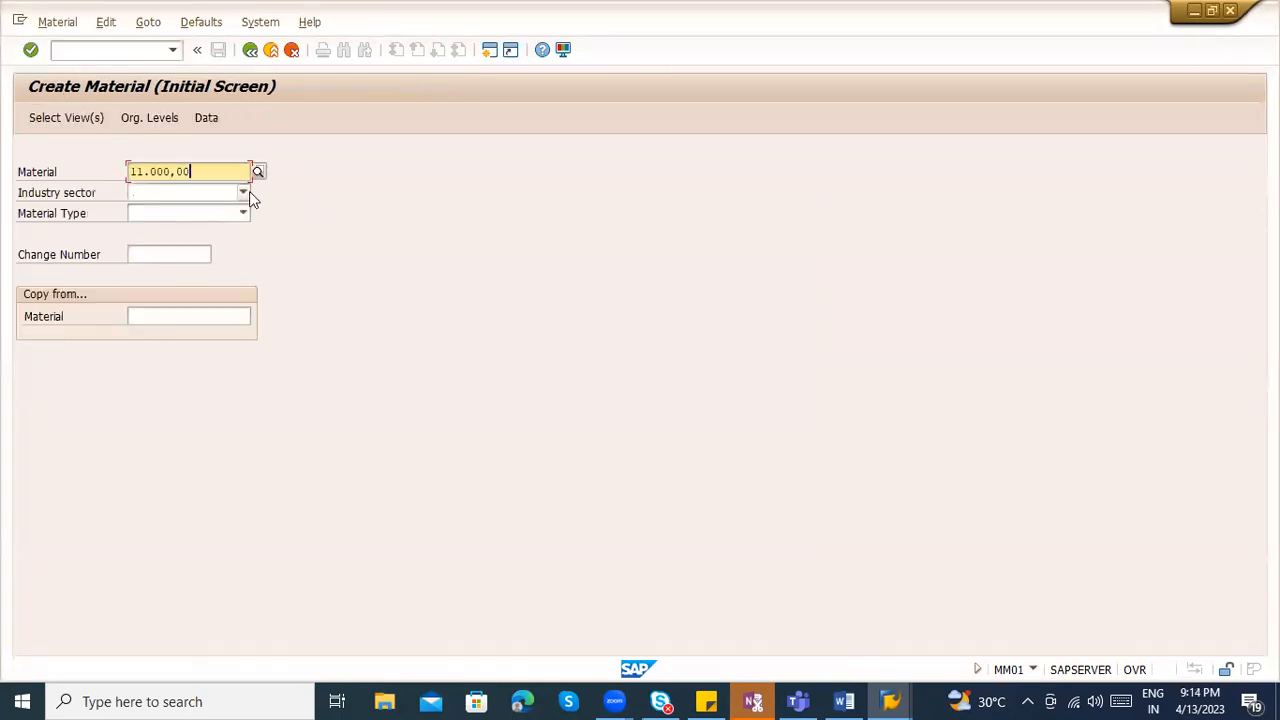
key(BackSpace)
key(BackSpace)
key(BackSpace)
key(BackSpace)
key(BackSpace)
key(BackSpace)
key(BackSpace)
key(BackSpace)
key(BackSpace)
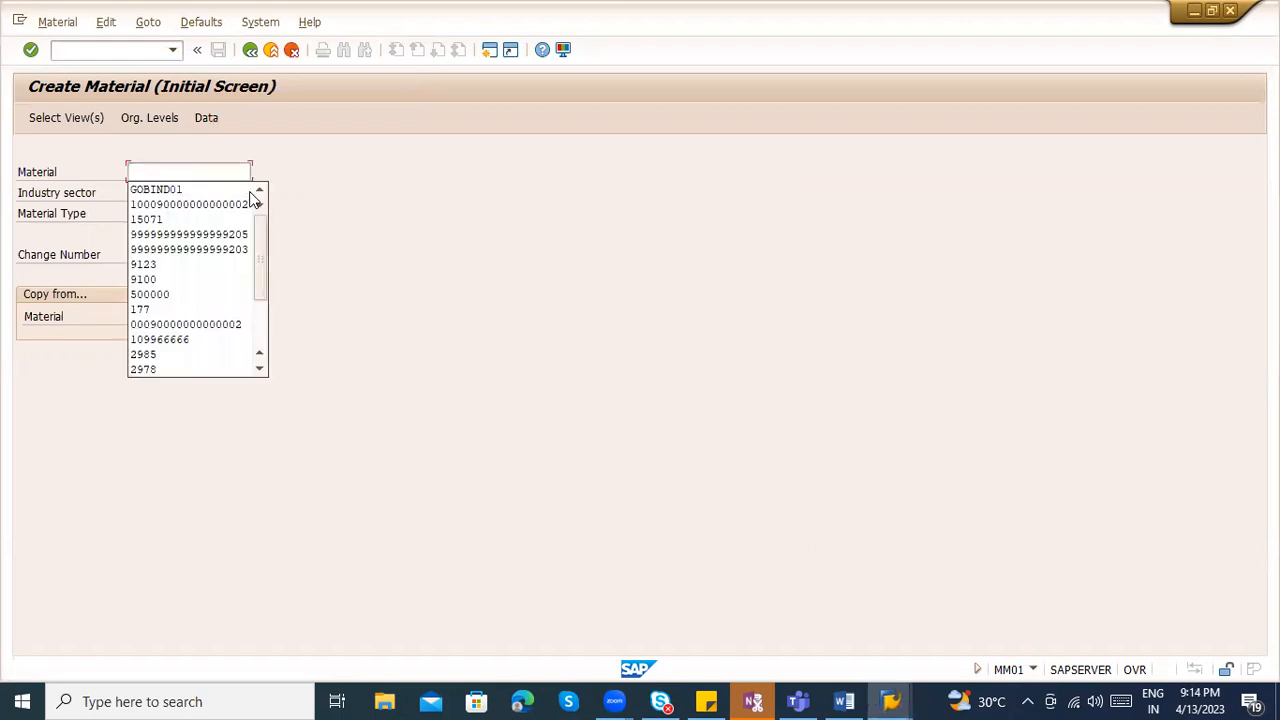
- Enter GOBIND01 as the material and open its view selection for creating views
click(165, 190)
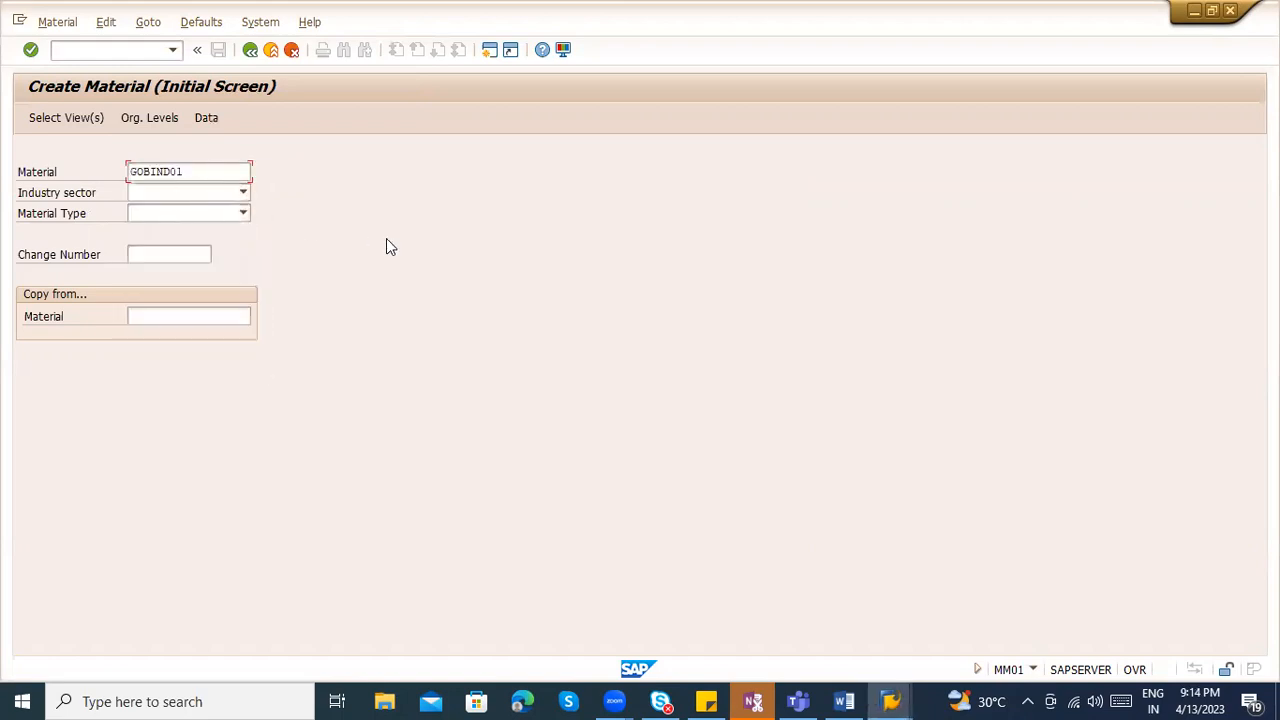
key(Return)
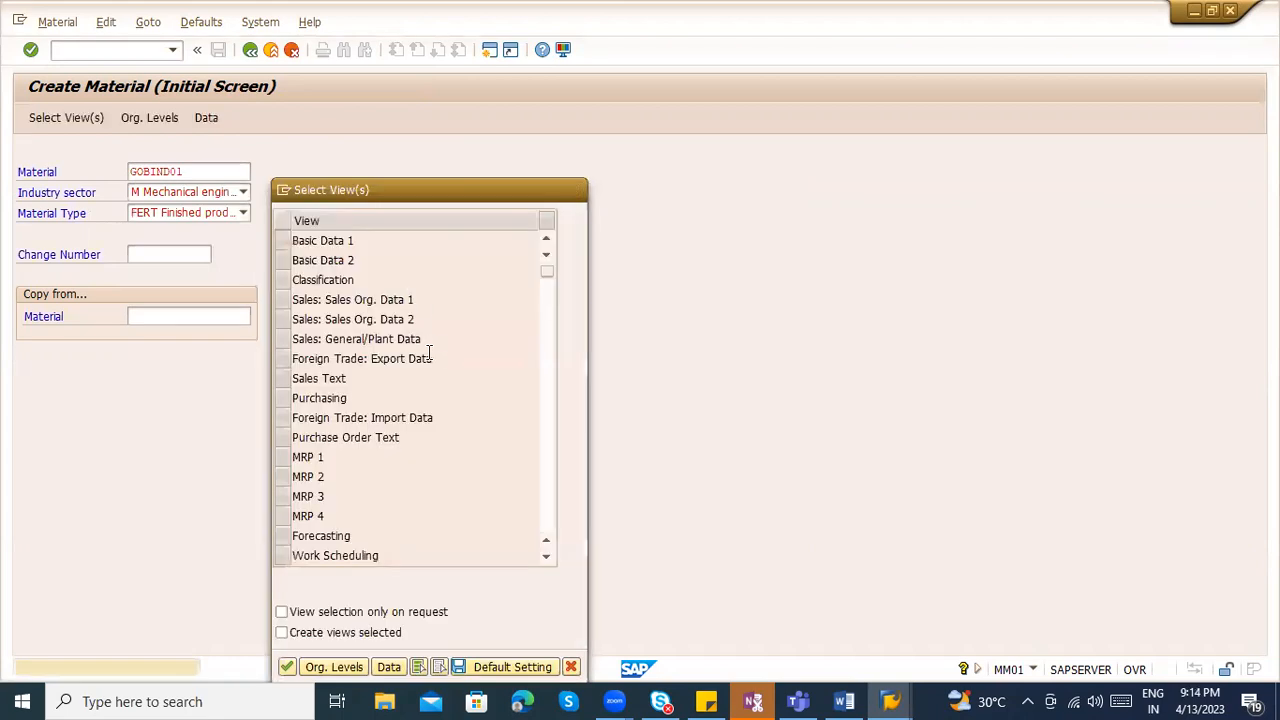
- Choose the Quality Management view for GOBIND01 and open it for plant ZCON
scroll(378, 460, down, 1)
scroll(355, 500, down, 1)
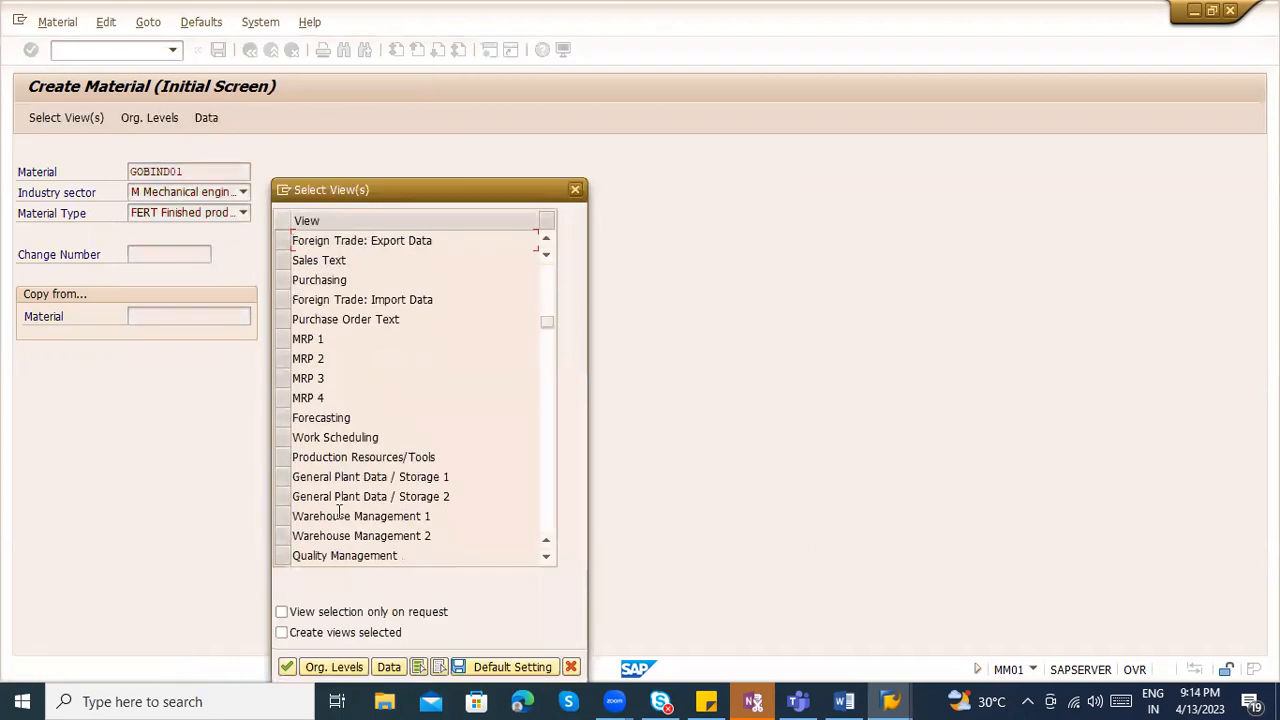
click(291, 561)
key(Return)
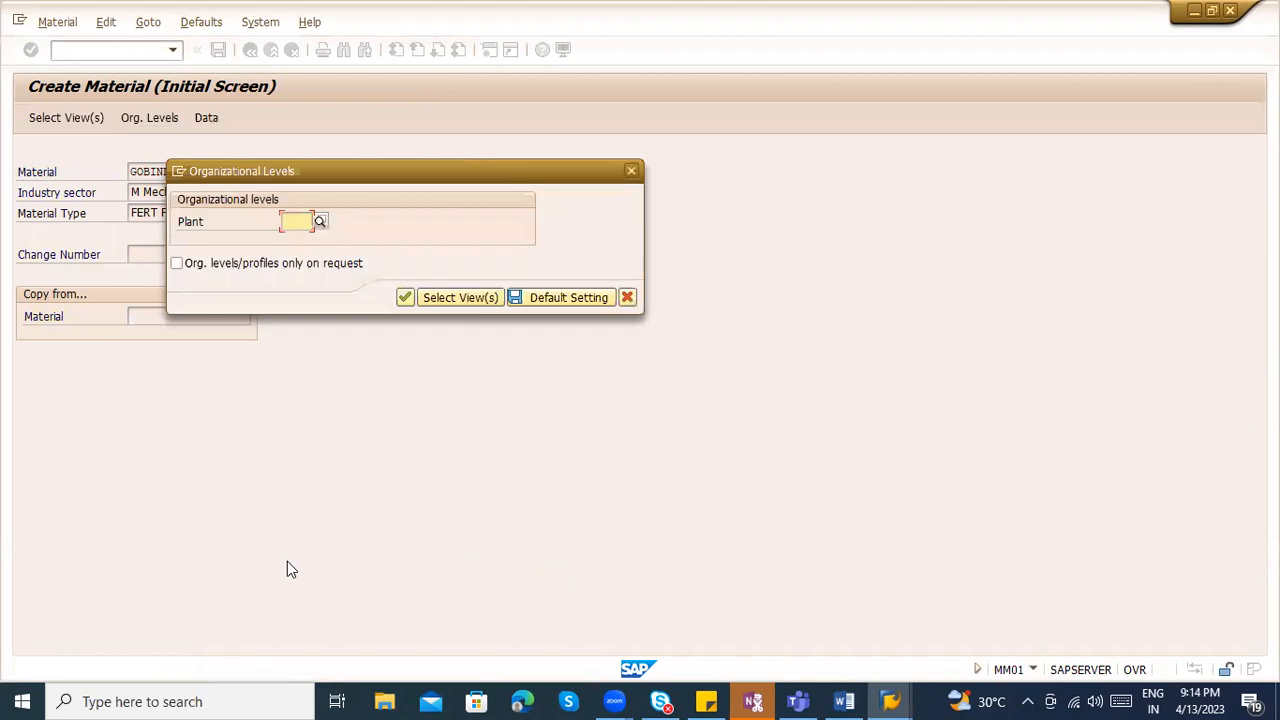
text(ZC)
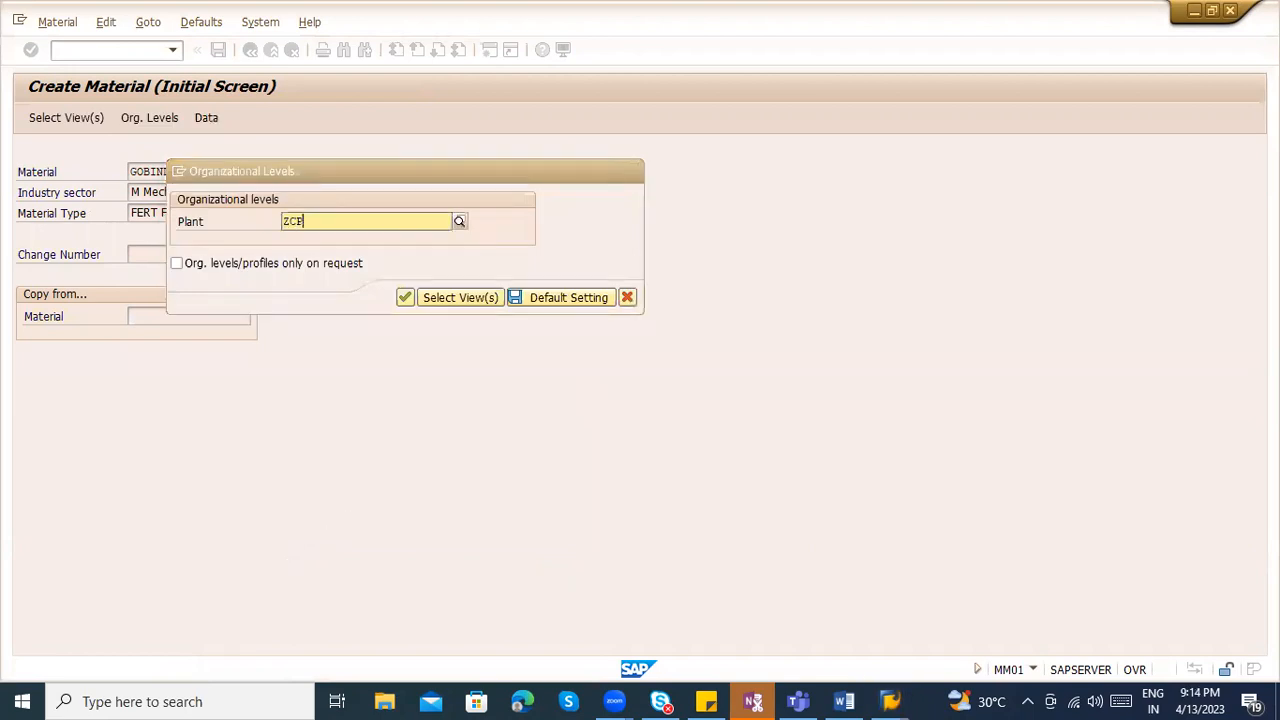
text(ON)
key(Return)
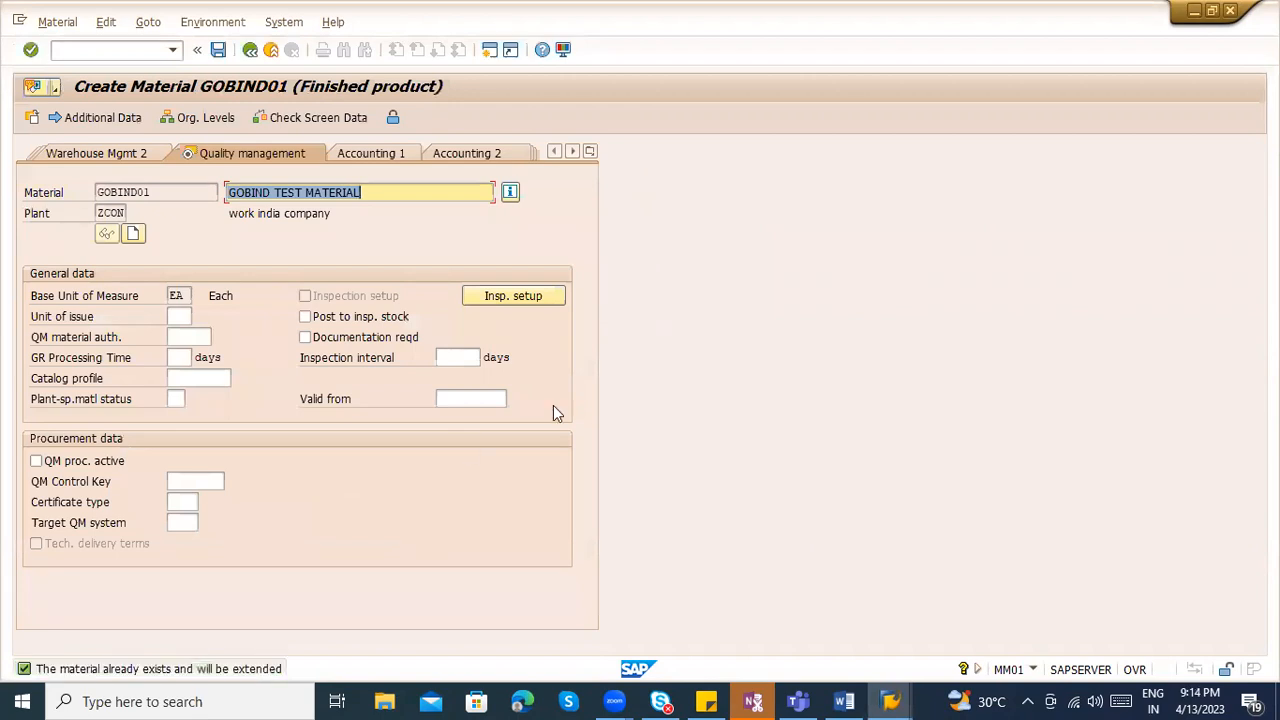
- Look into the material's empty inspection setup, close it, and enable posting to inspection stock
click(480, 306)
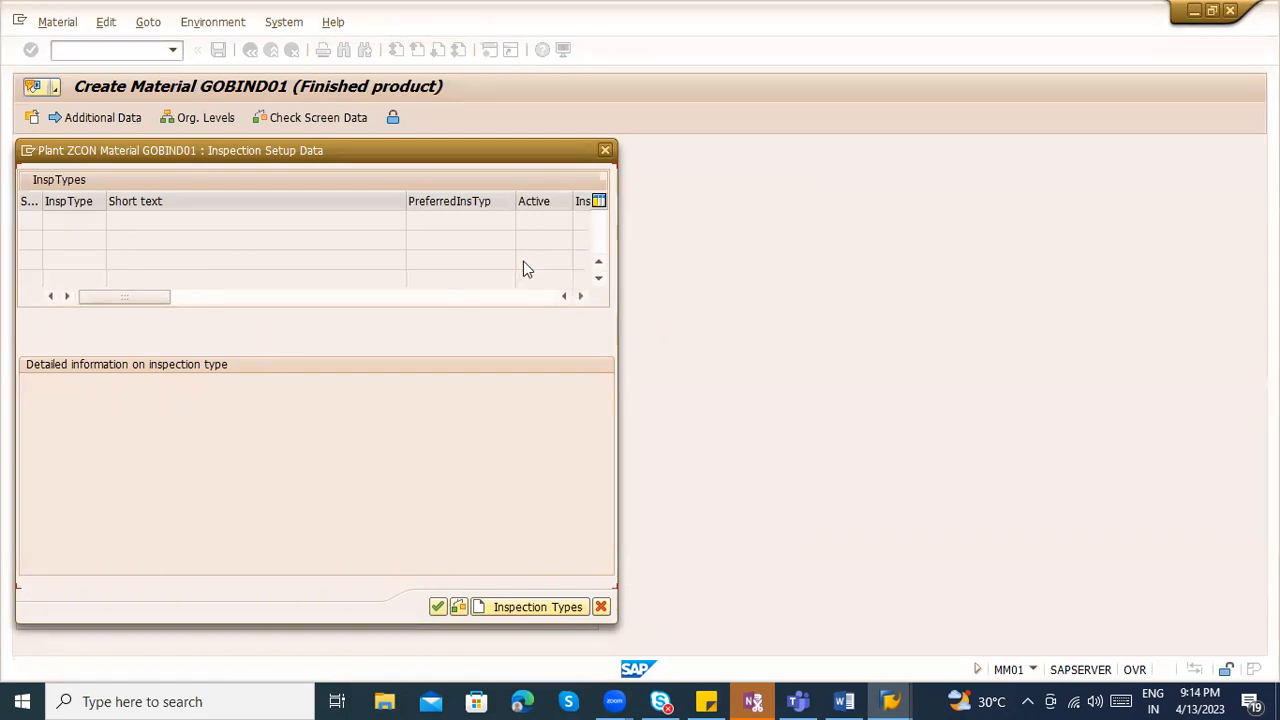
click(606, 151)
click(338, 317)
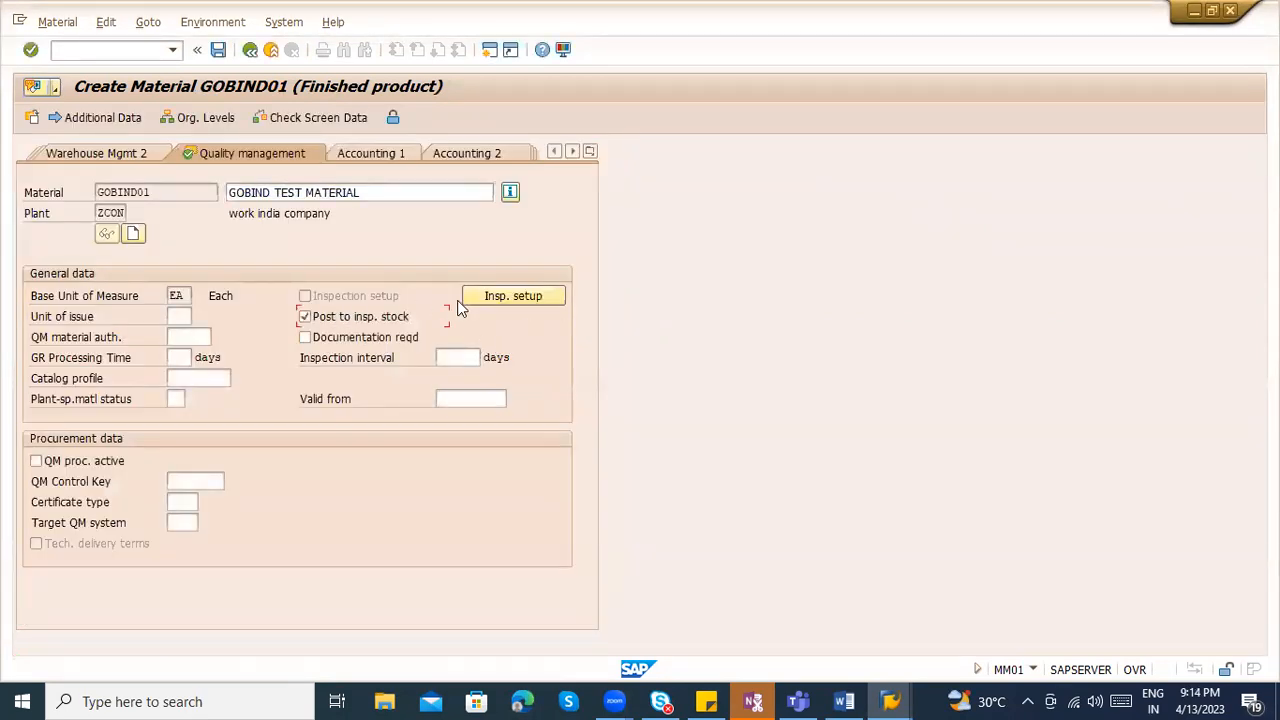
- Add inspection type 01, Goods Receipt Inspection for Order, to the material's inspection setup and mark it active
click(512, 296)
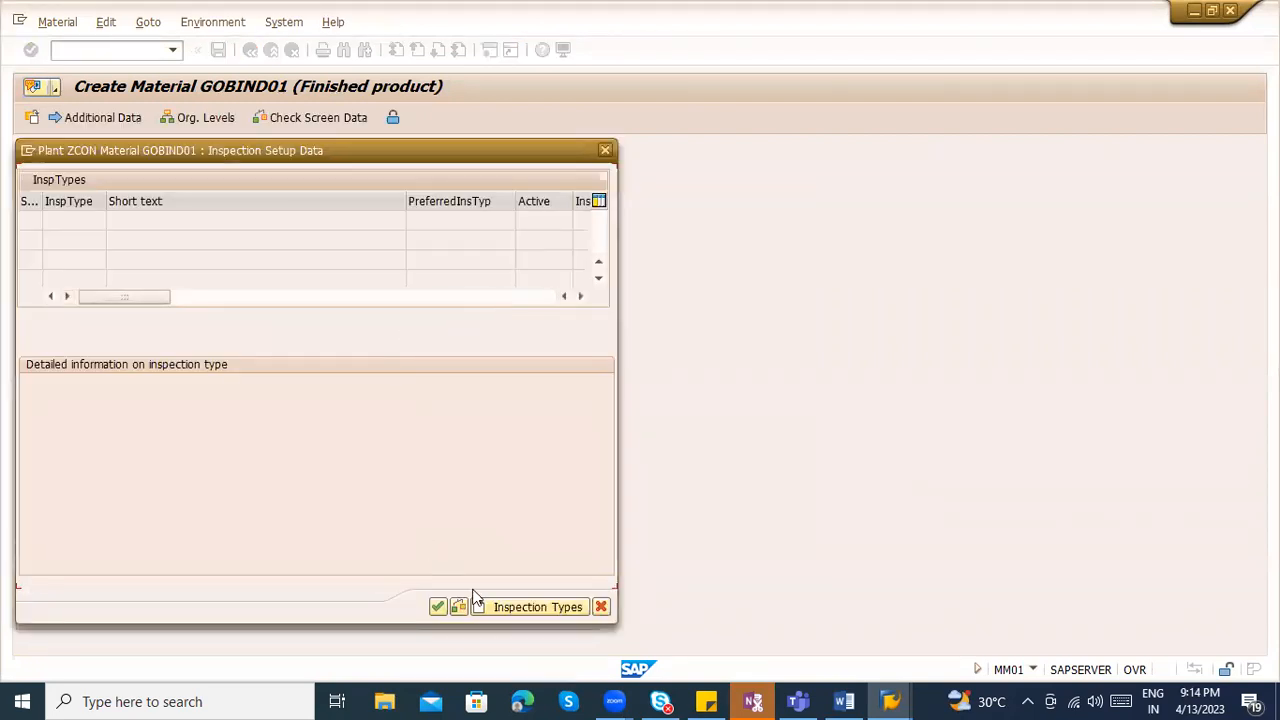
click(485, 608)
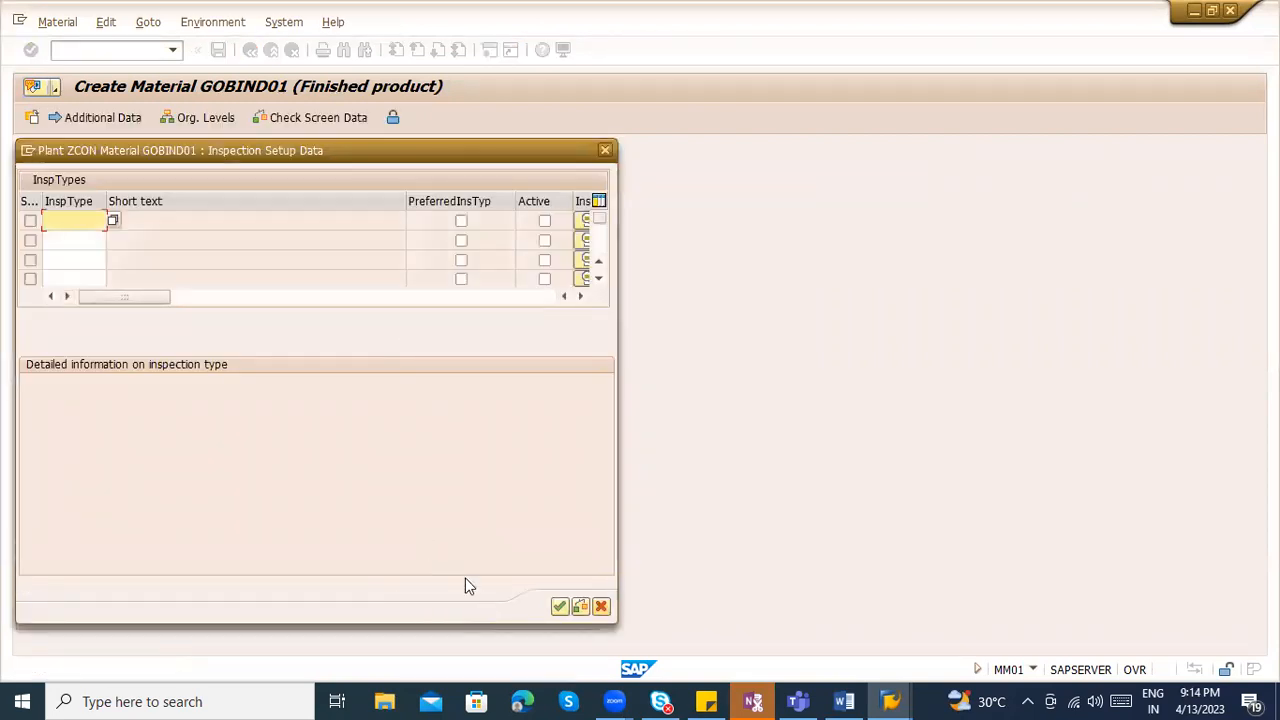
click(112, 221)
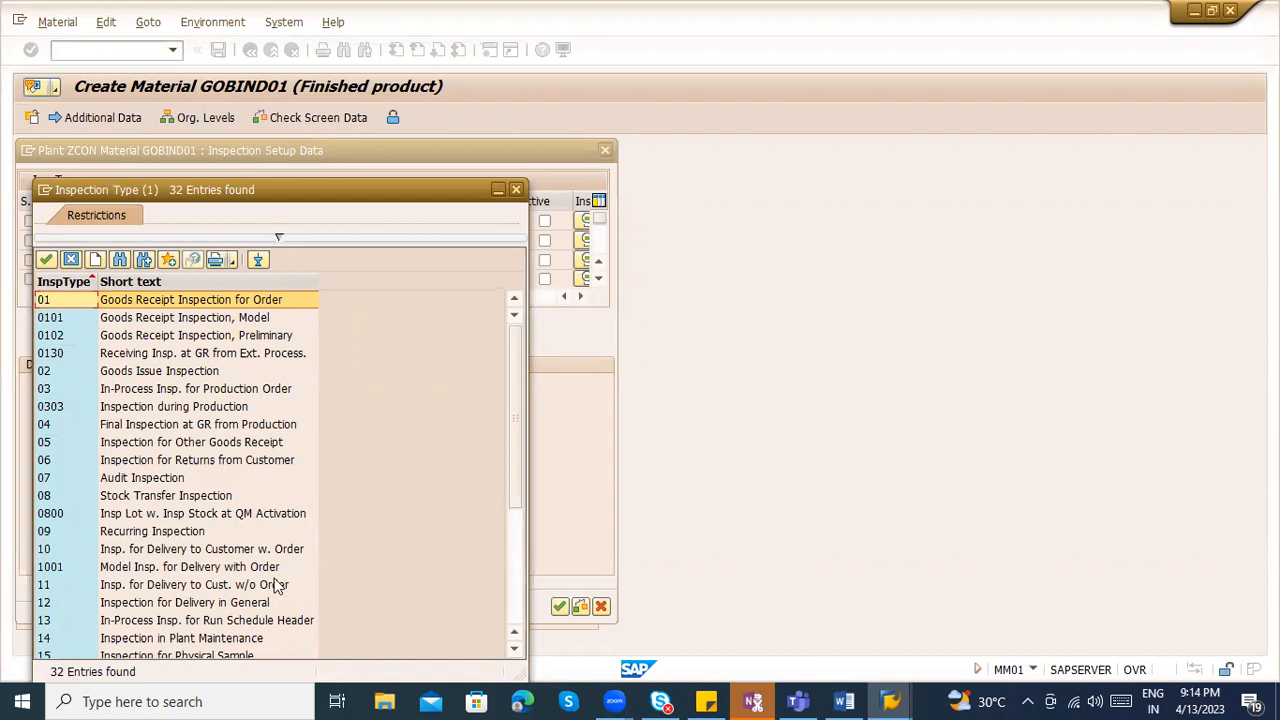
scroll(277, 586, down, 4)
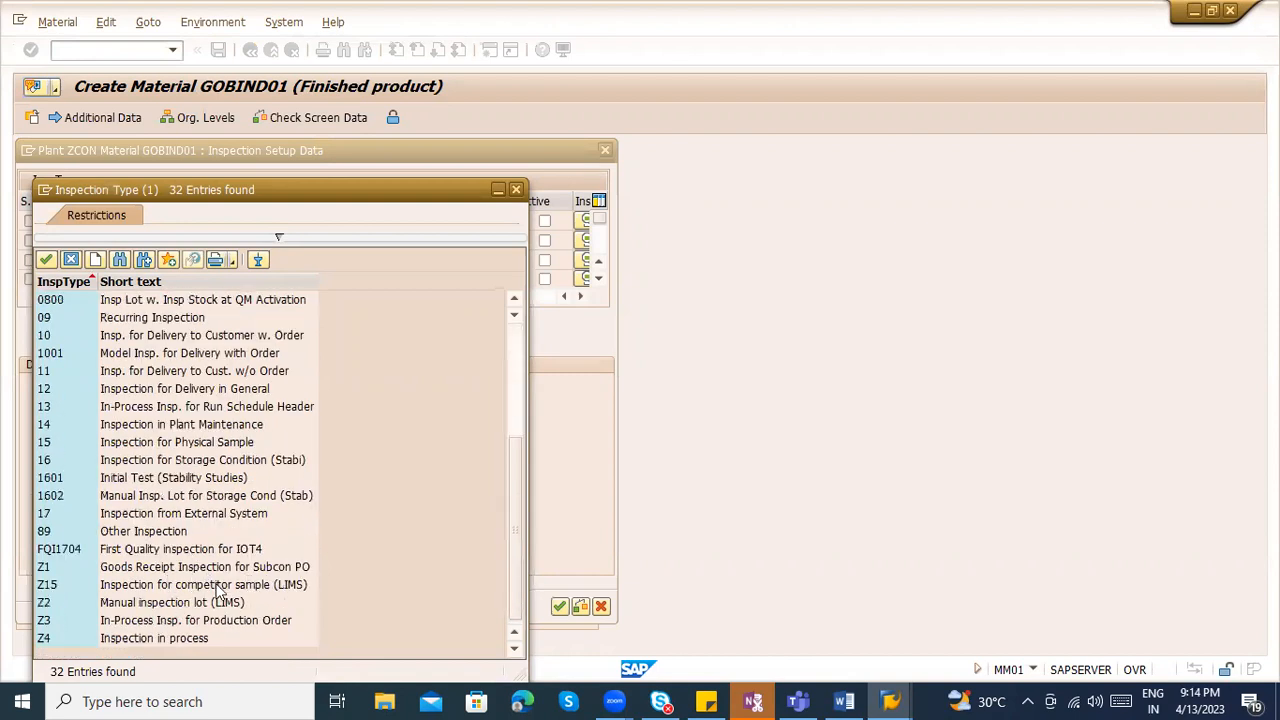
scroll(258, 578, up, 4)
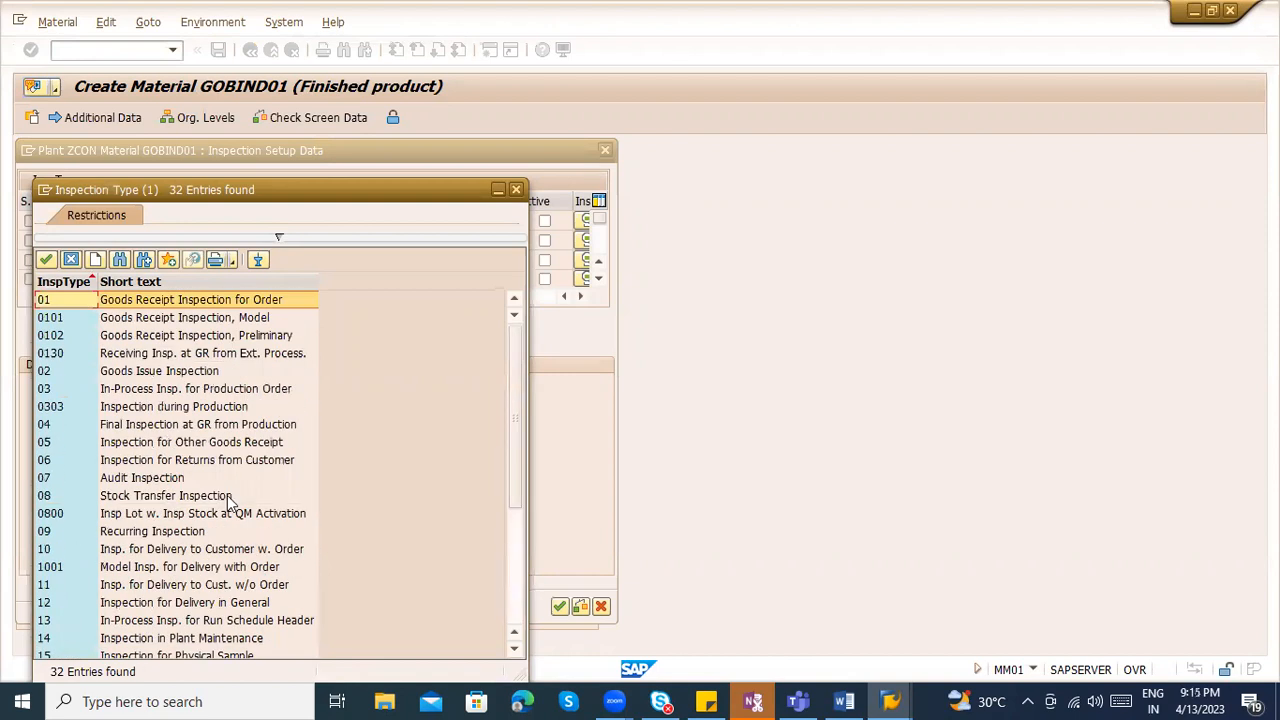
double_click(163, 300)
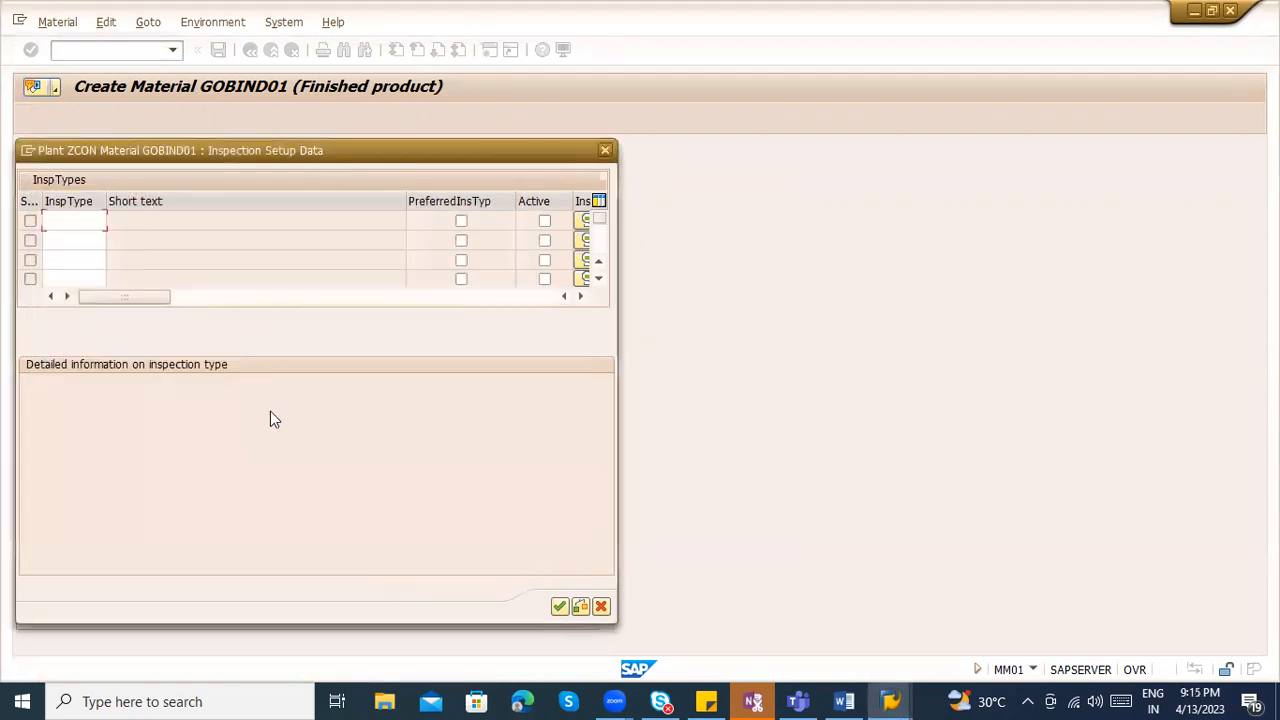
click(538, 221)
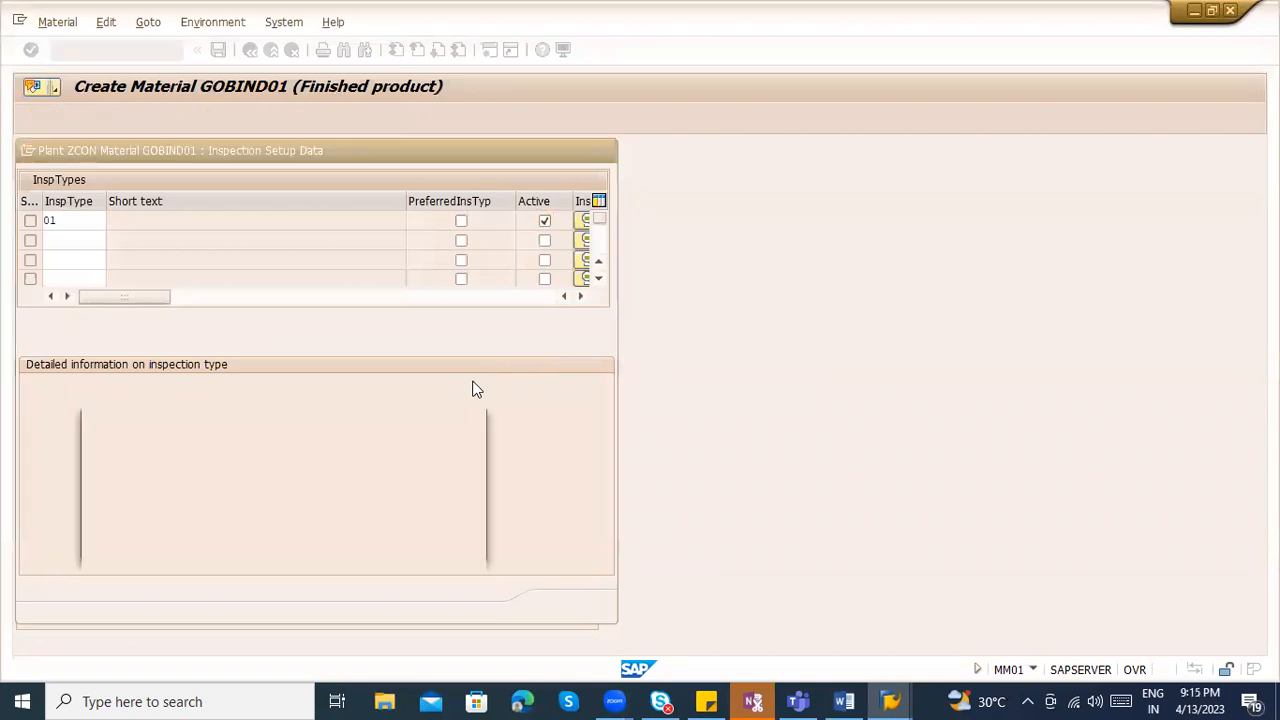
key(Return)
key(Escape)
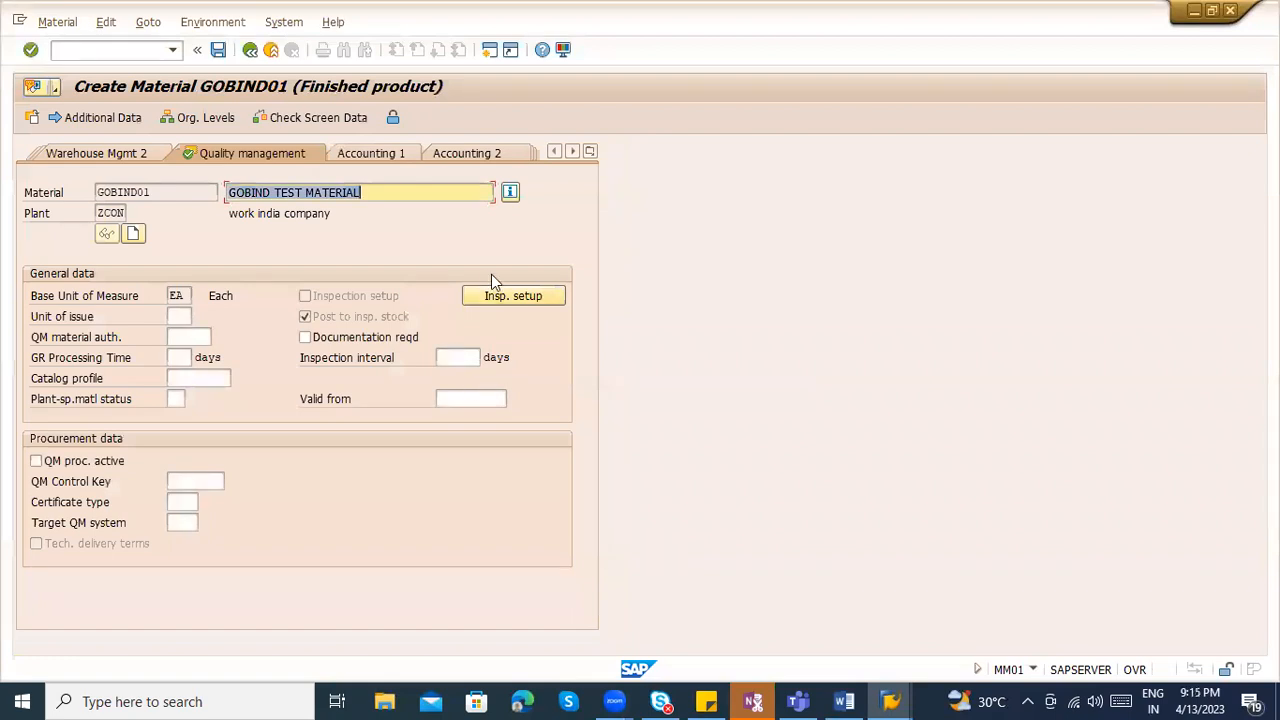
- Reopen the inspection setup and try again to activate inspection type 01, dismissing the error and closing the setup
click(495, 290)
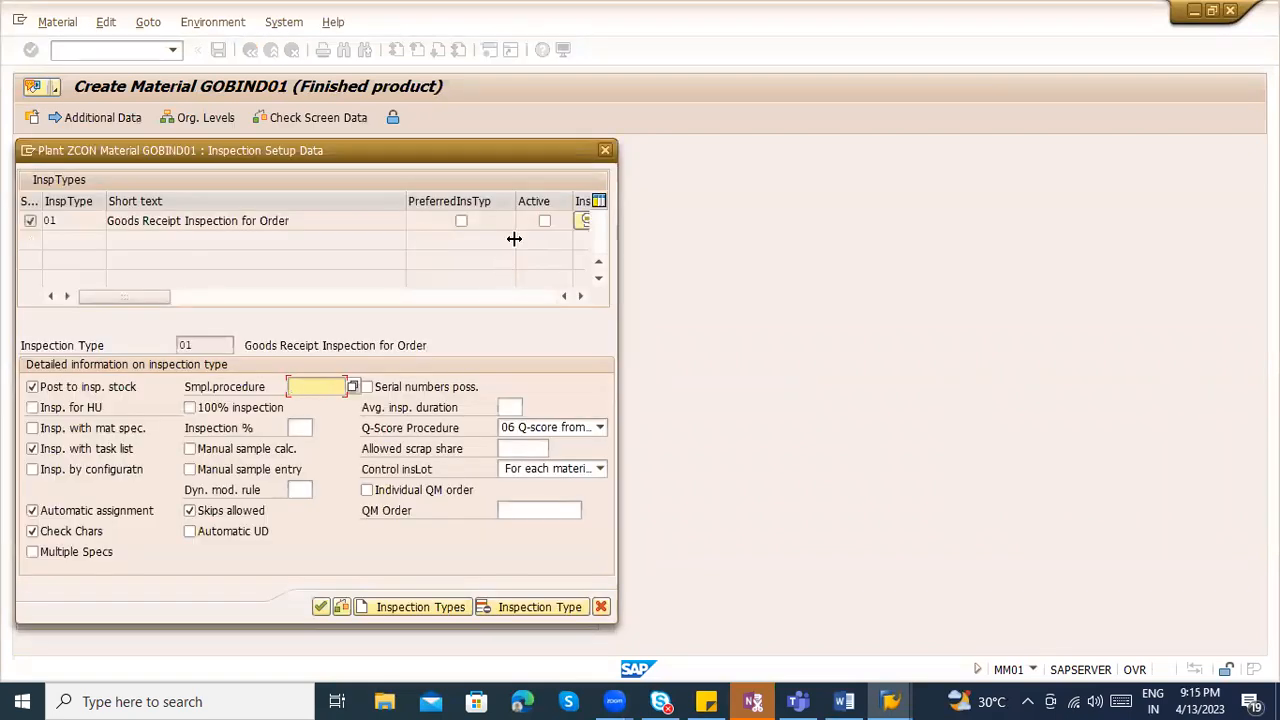
click(543, 221)
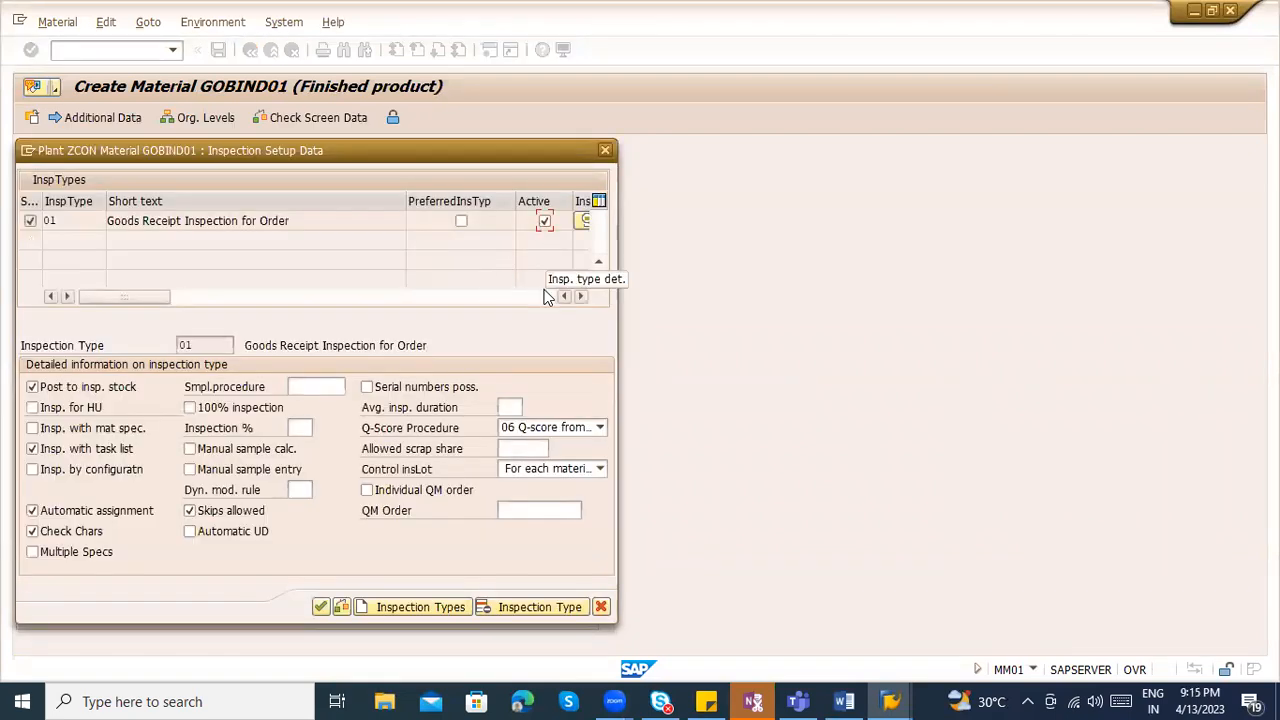
key(Return)
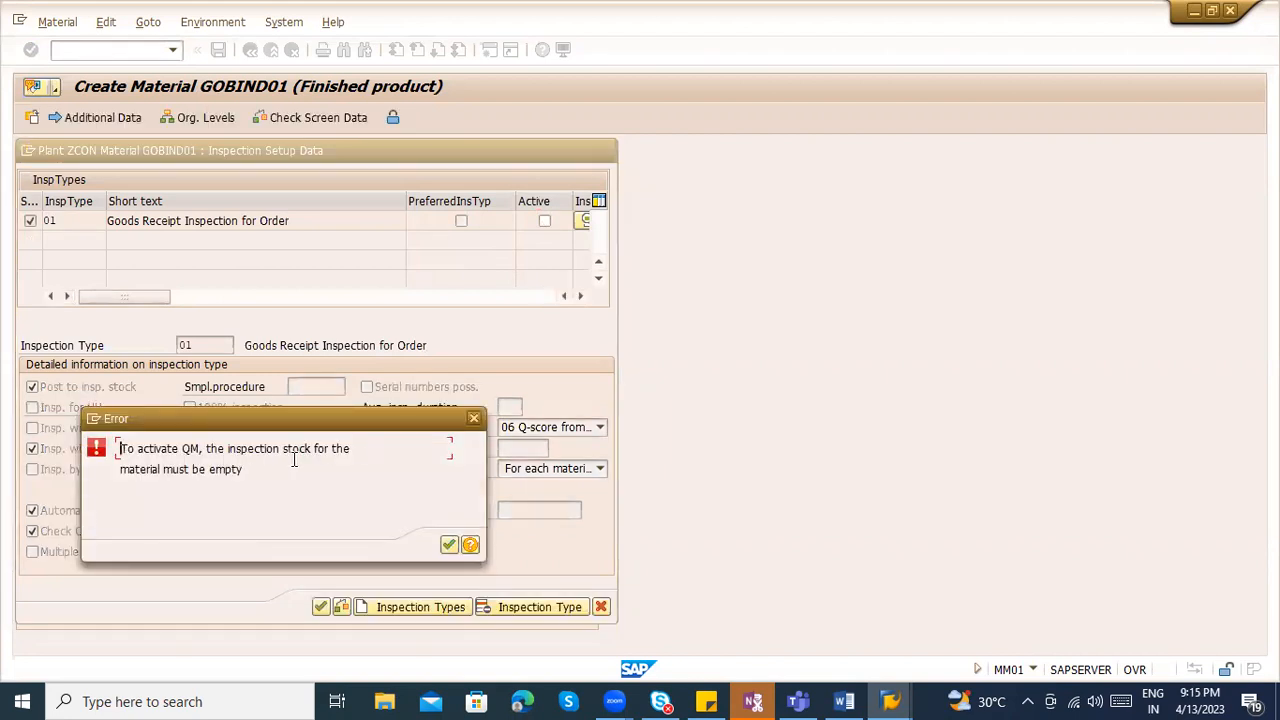
click(213, 469)
key(Escape)
click(474, 419)
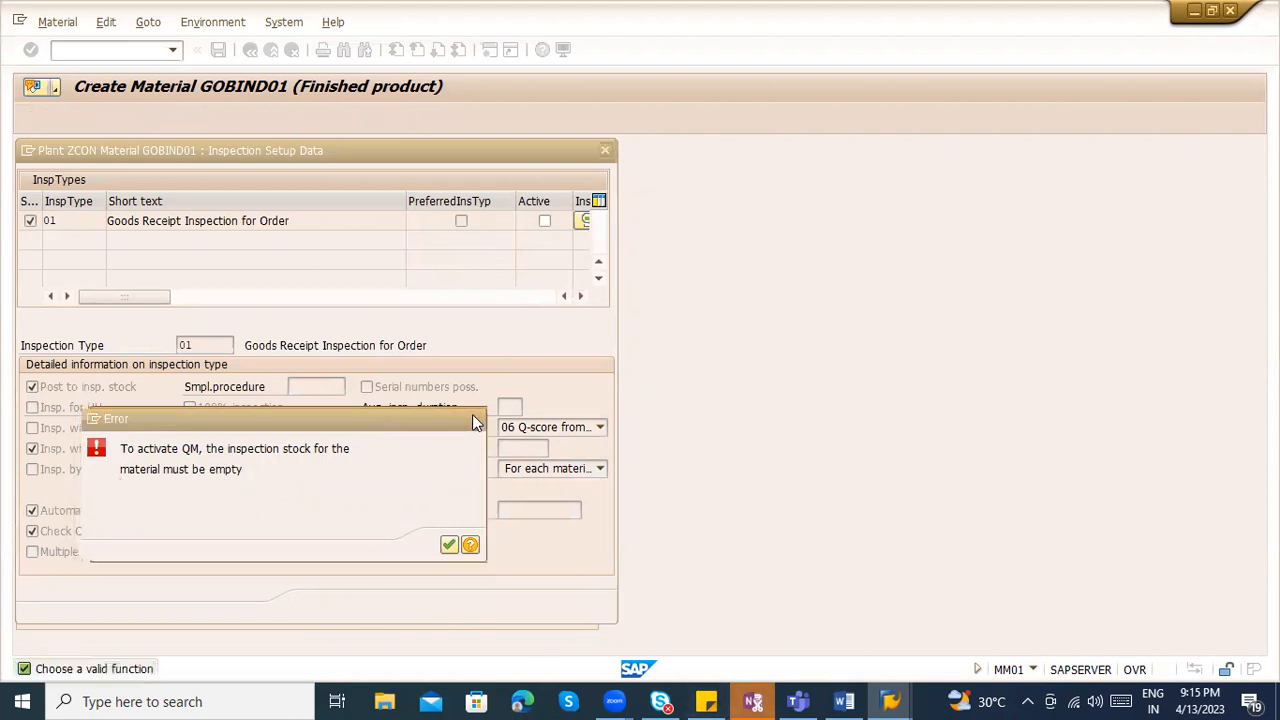
- Abandon the material extension, run the Stock Overview (MMBE) for GOBIND01, and examine its quality inspection stock
click(118, 58)
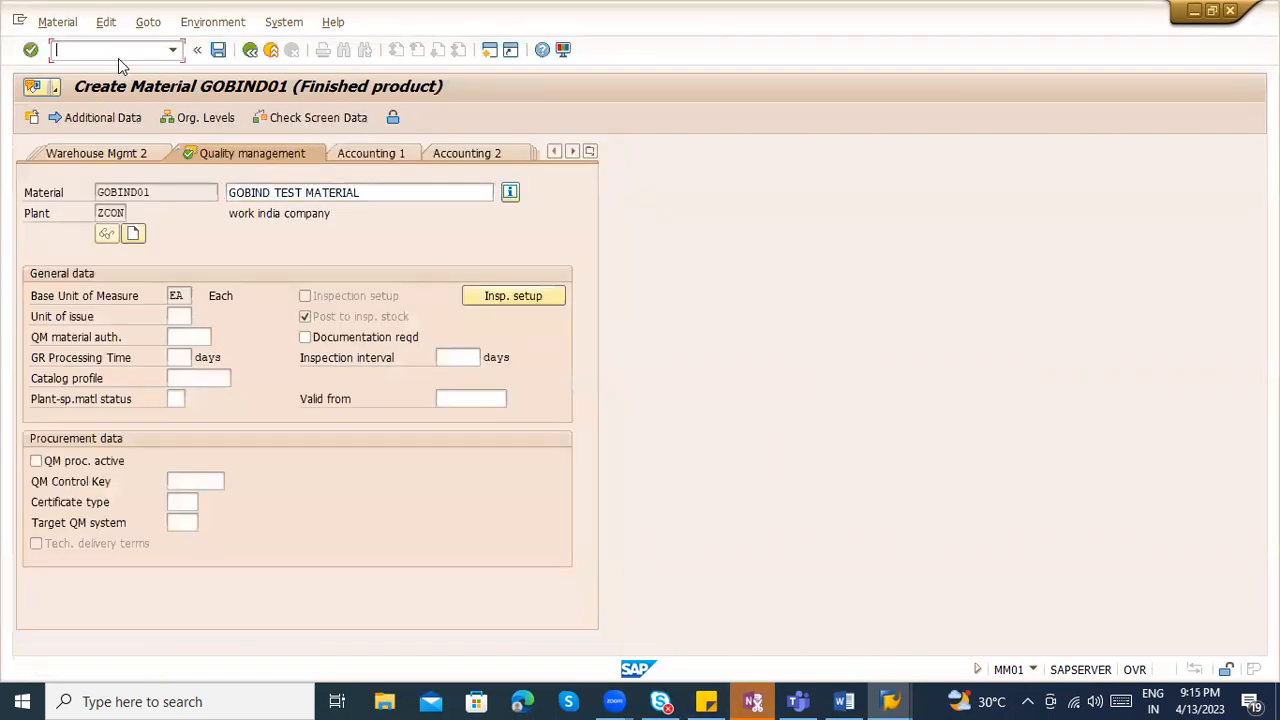
text(/nmmbe)
key(Return)
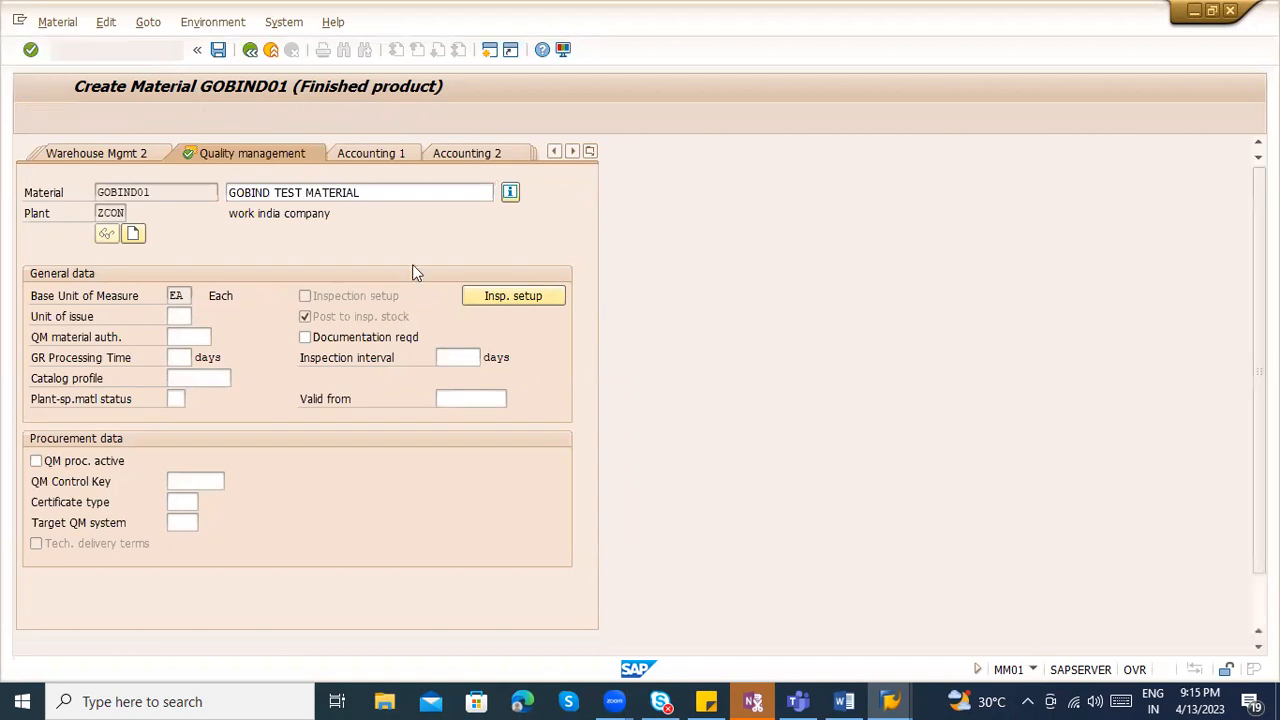
click(32, 117)
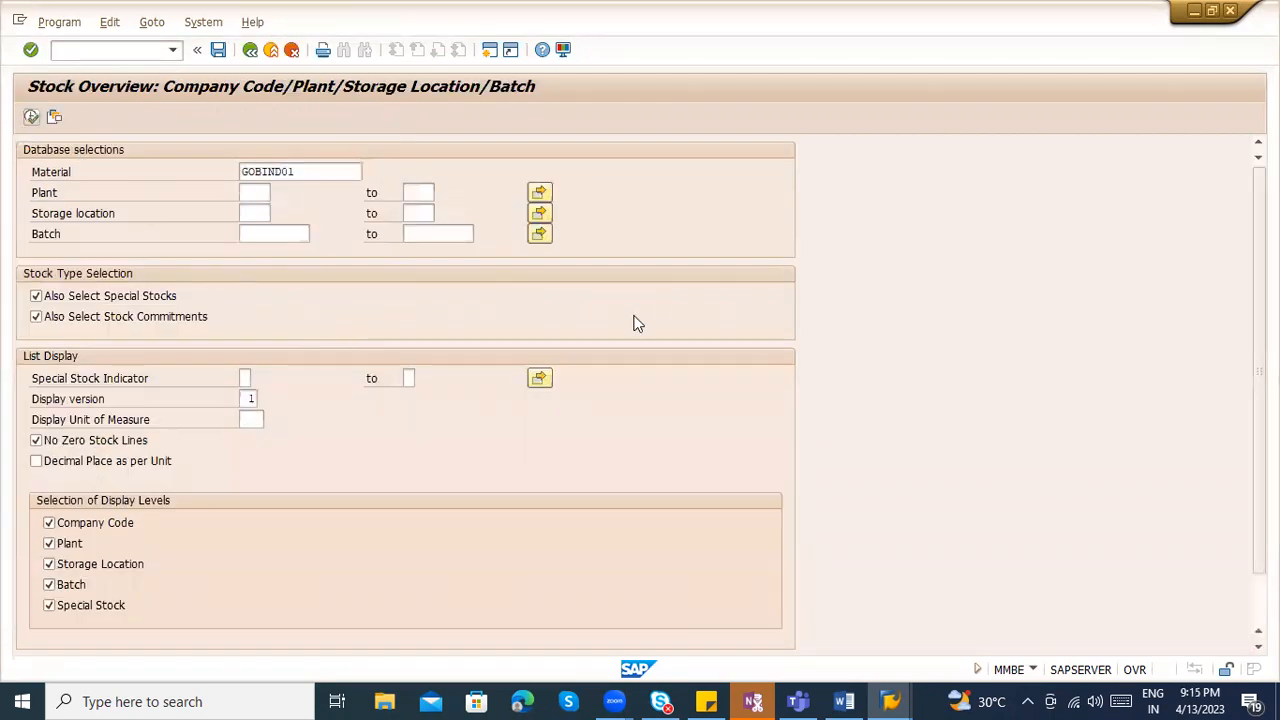
click(540, 410)
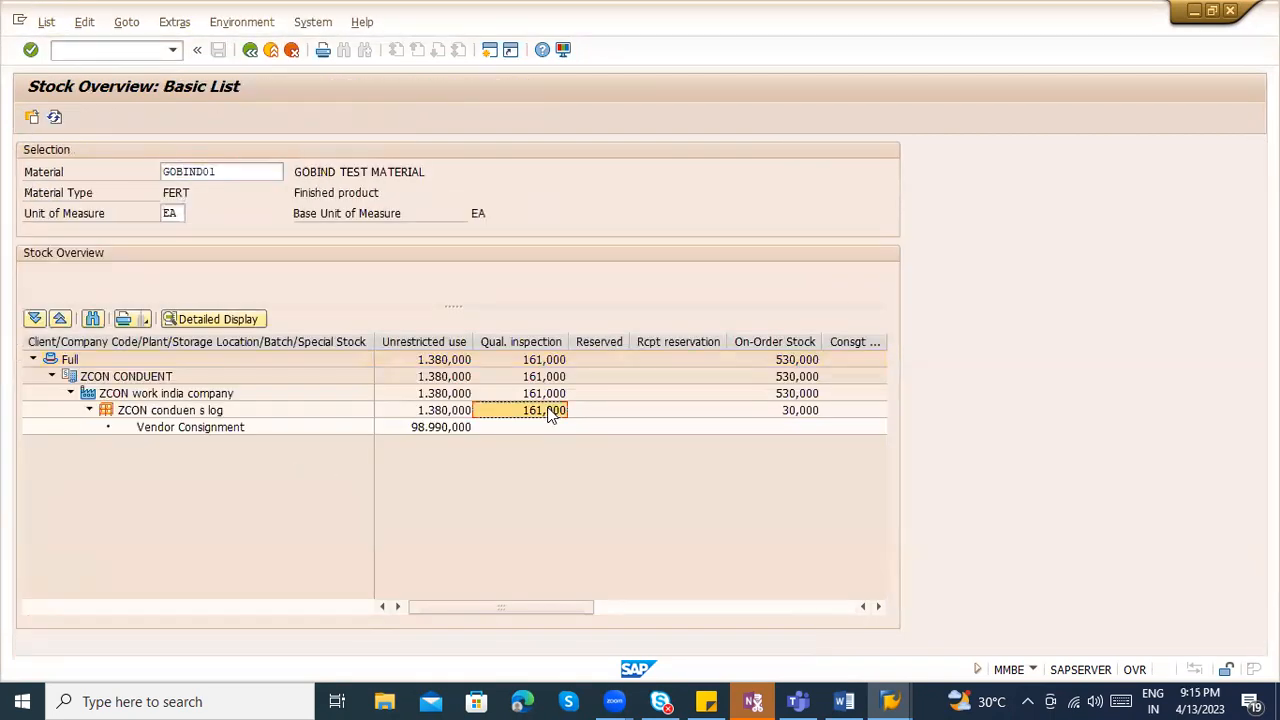
click(529, 345)
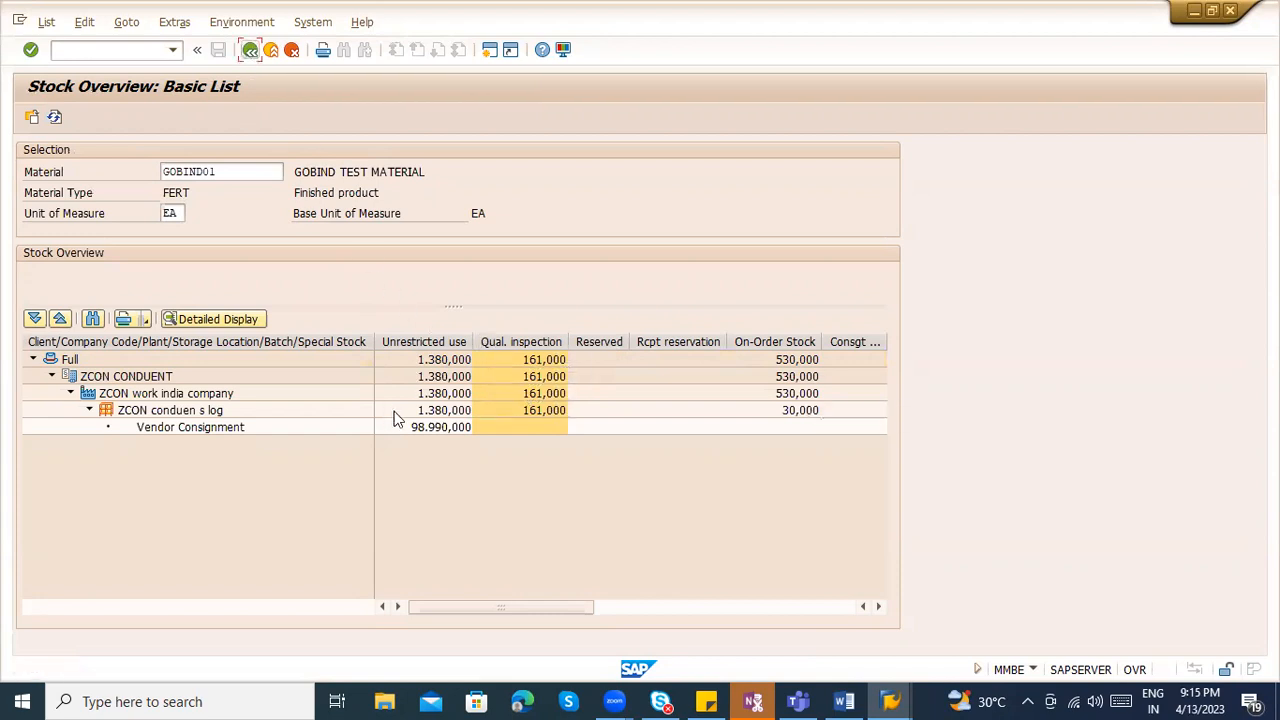
- Leave the stock overview and open the goods movement transaction (MIGO)
click(271, 52)
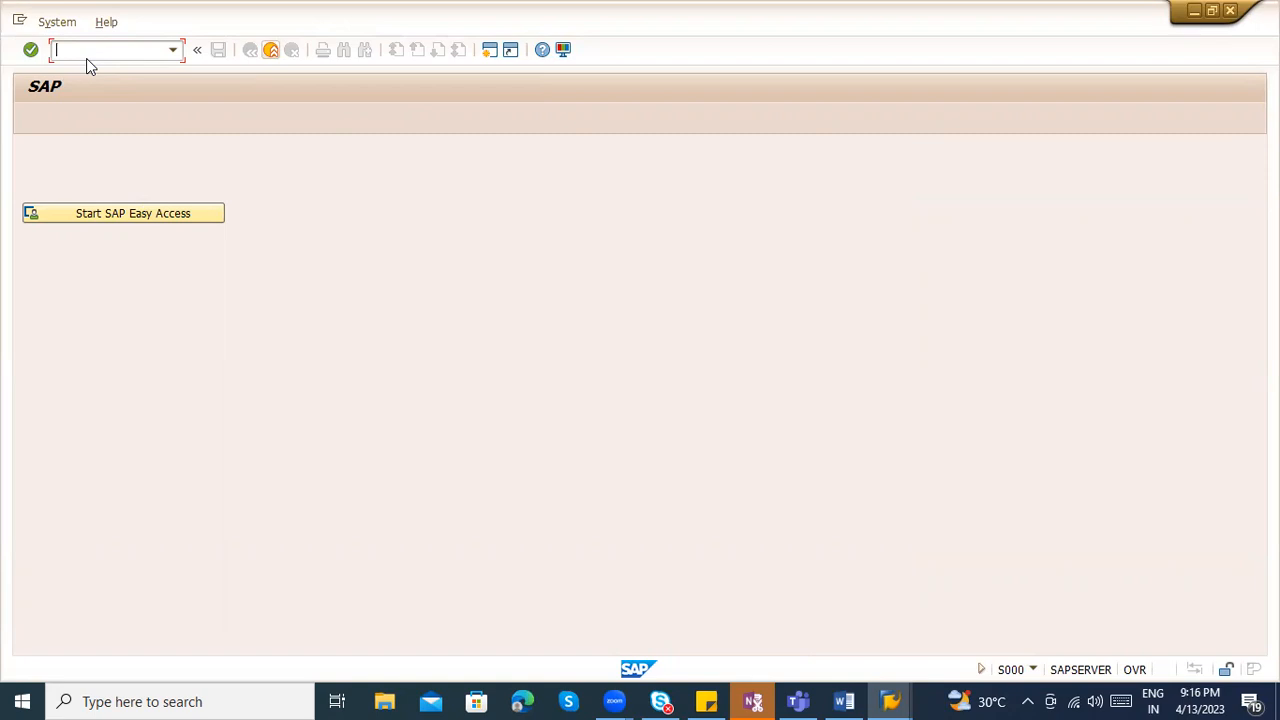
text(migo)
key(Return)
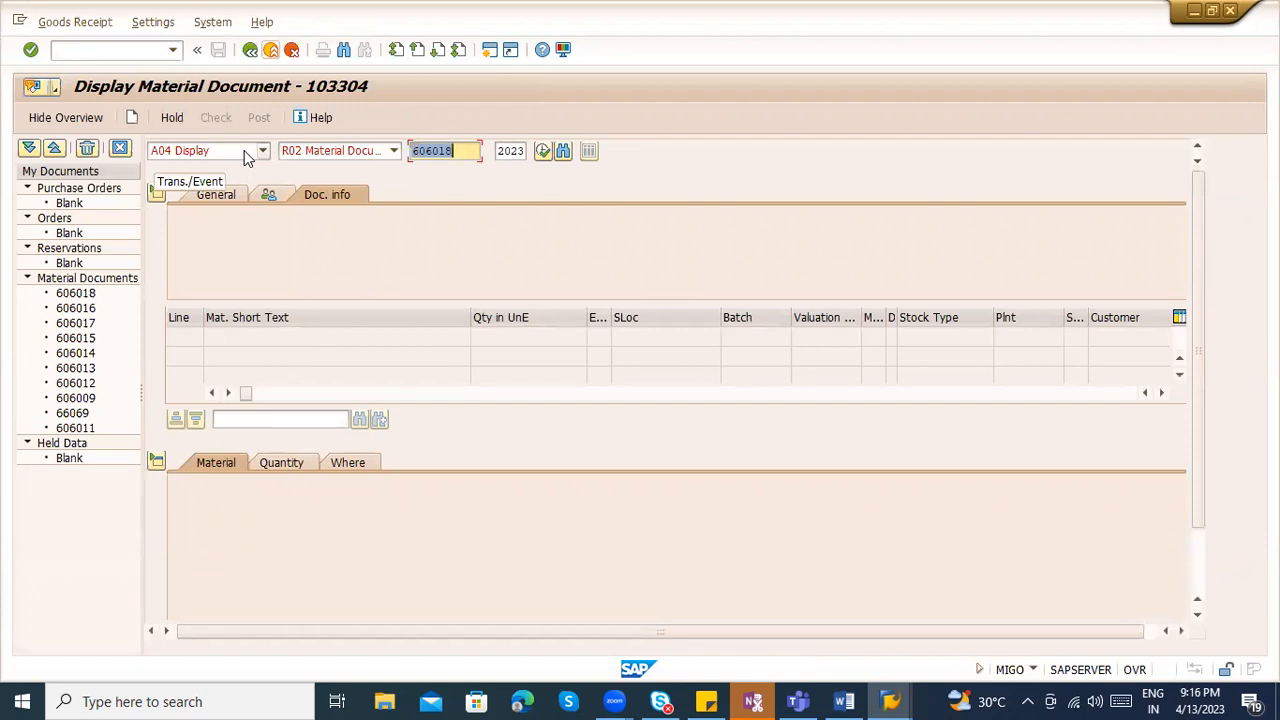
- Set the goods movement to A08 Transfer Posting with movement type 321
click(180, 152)
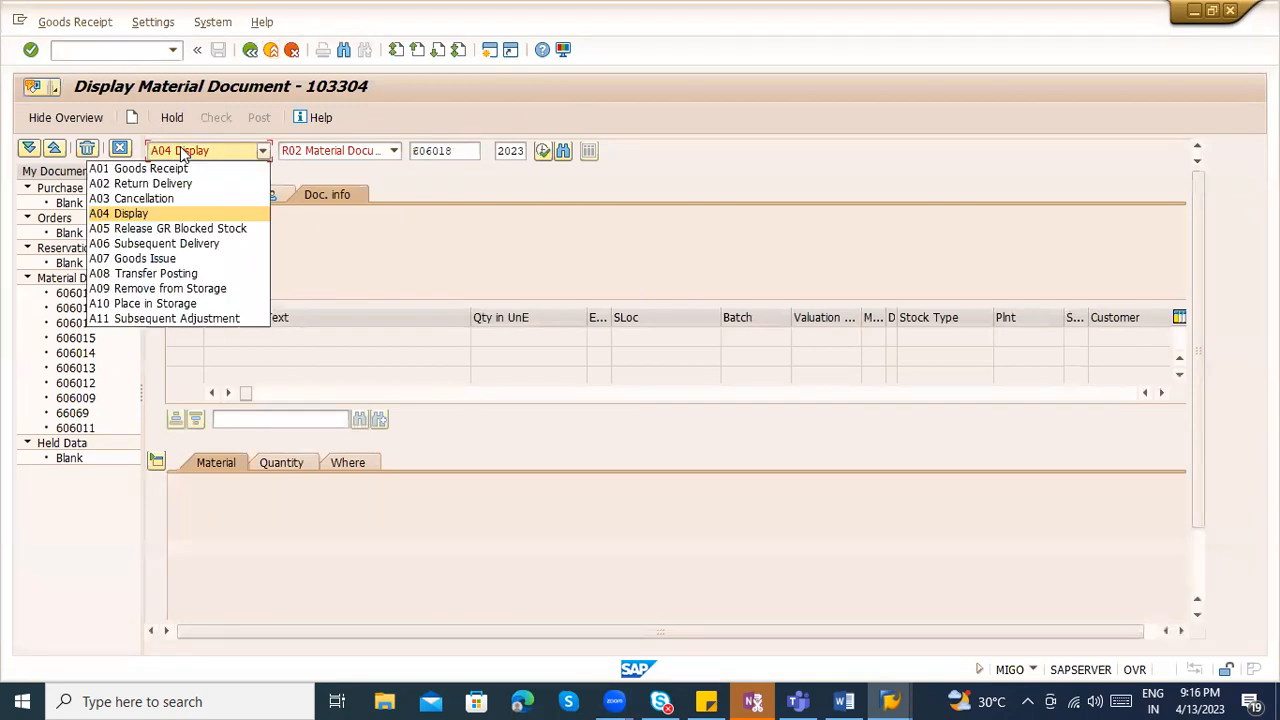
click(190, 275)
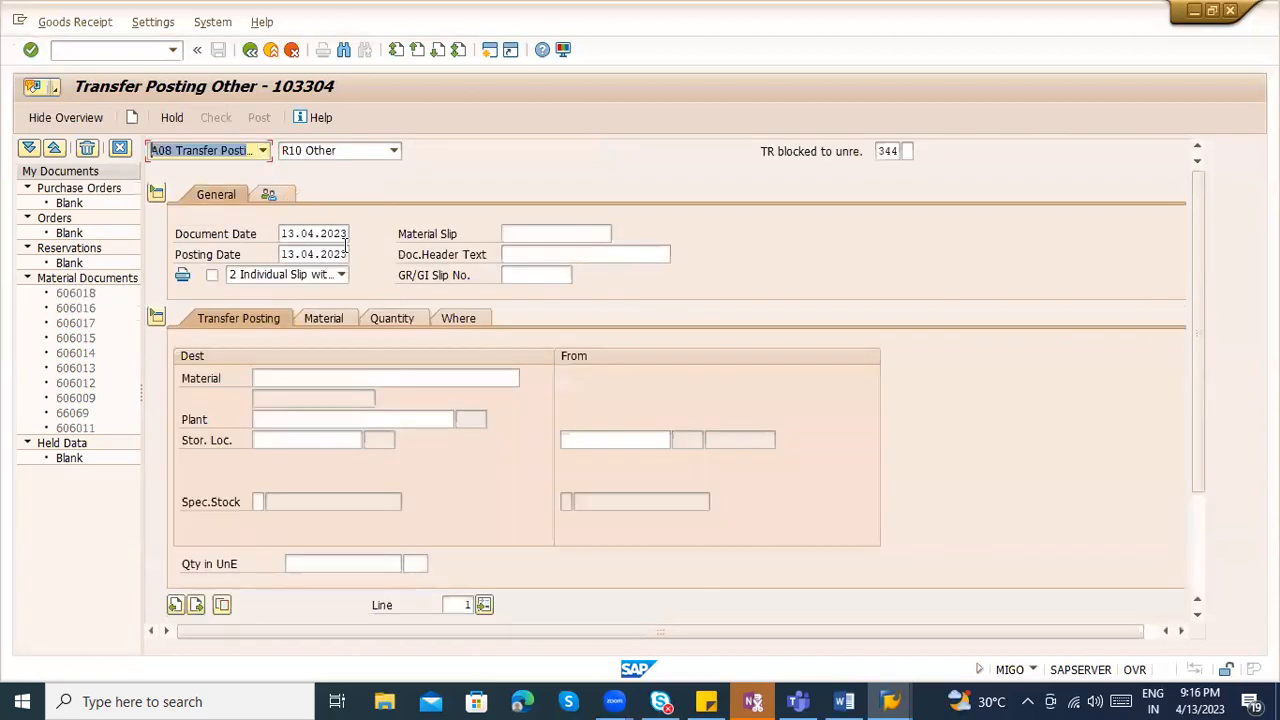
key(Tab)
key(Tab)
text(3)
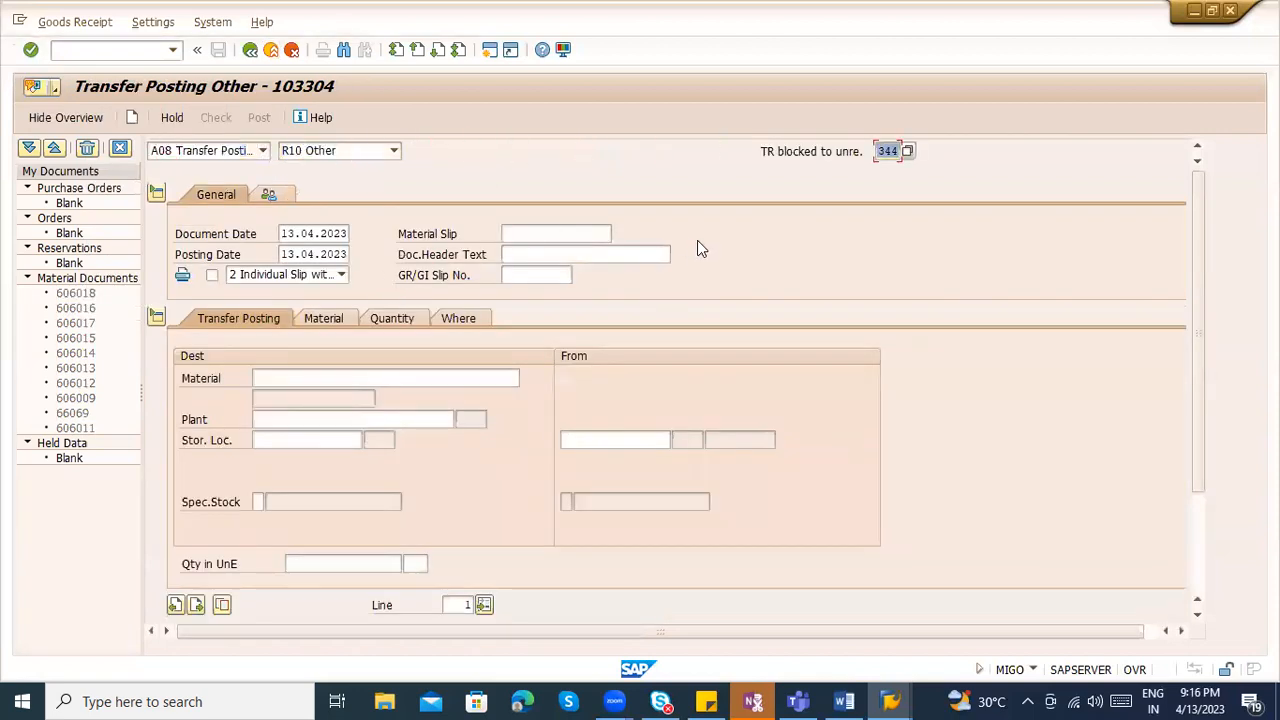
text(21)
- In the other SAP session, run the Stock Overview (MMBE) for GOBIND01 and check the storage location's quality inspection stock
key(alt+Tab)
key(alt+Tab)
key(alt+Tab)
key(alt+Tab)
key(alt+Tab)
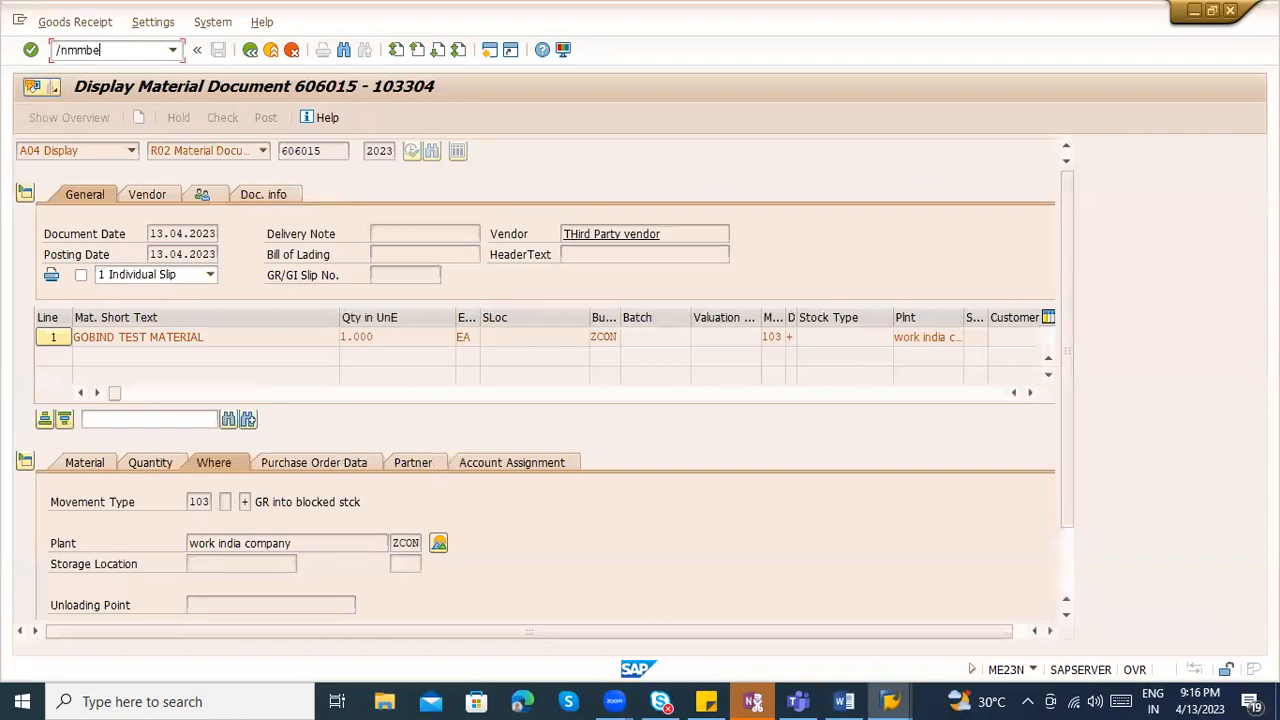
text(/nmmbe)
key(Return)
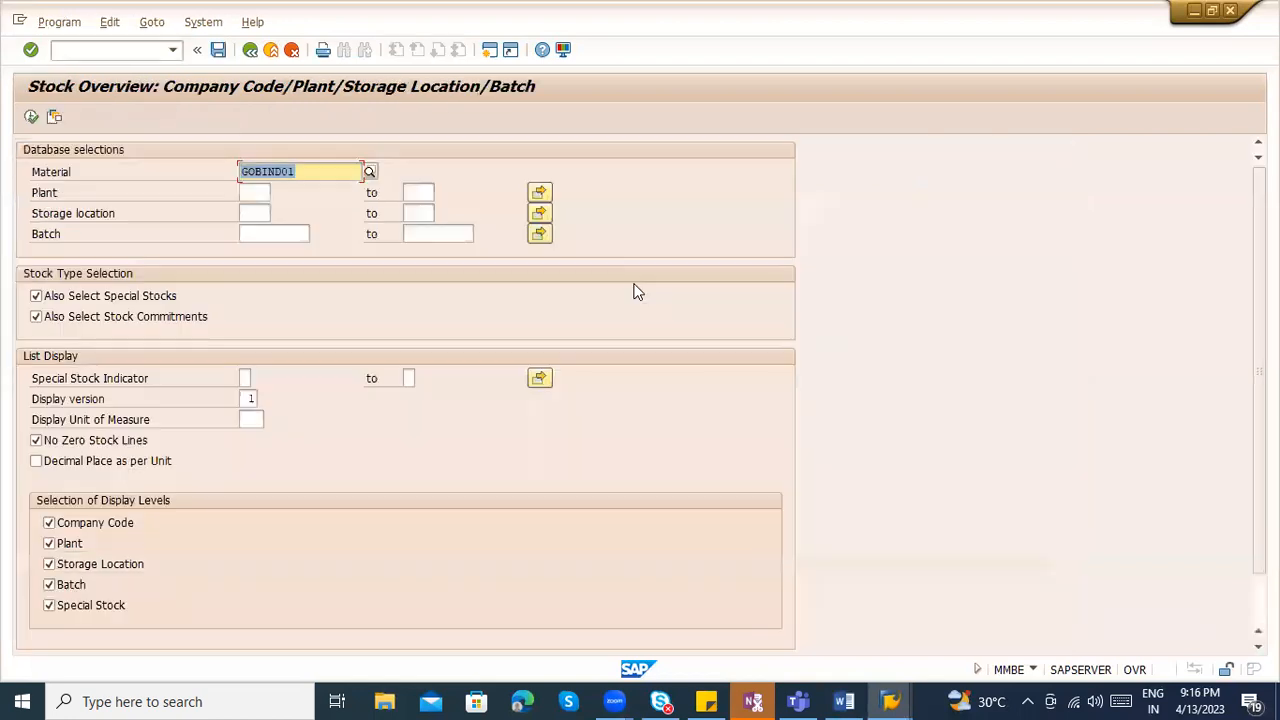
click(30, 117)
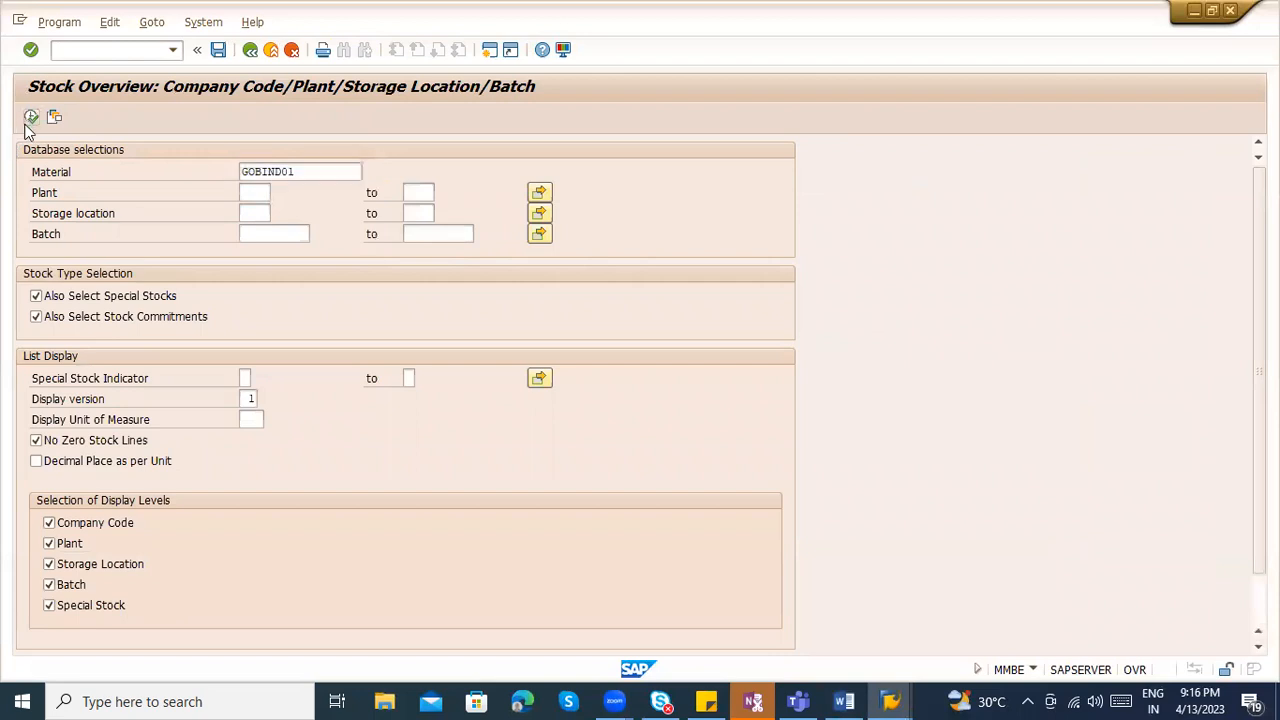
click(541, 414)
- Return to the transfer posting session and enter GOBIND01 as the destination material
key(alt+Tab)
key(alt+Tab)
key(Tab)
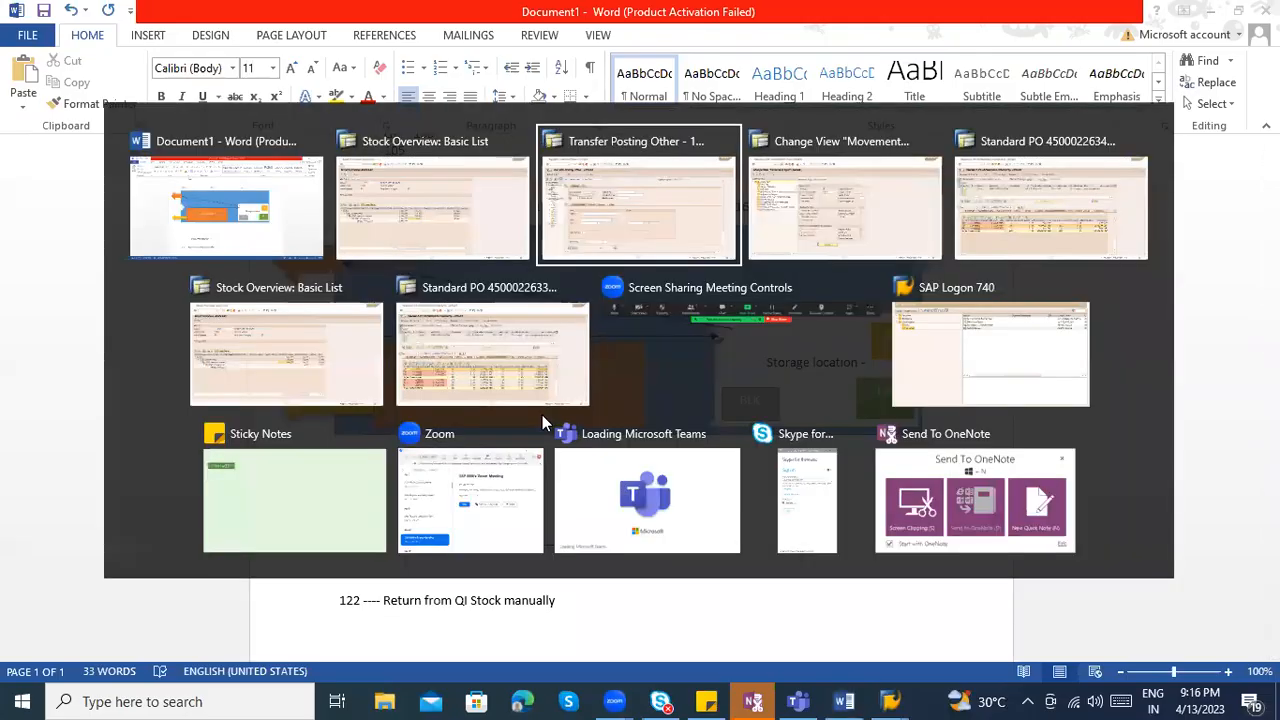
click(297, 382)
key(space)
click(307, 398)
click(309, 425)
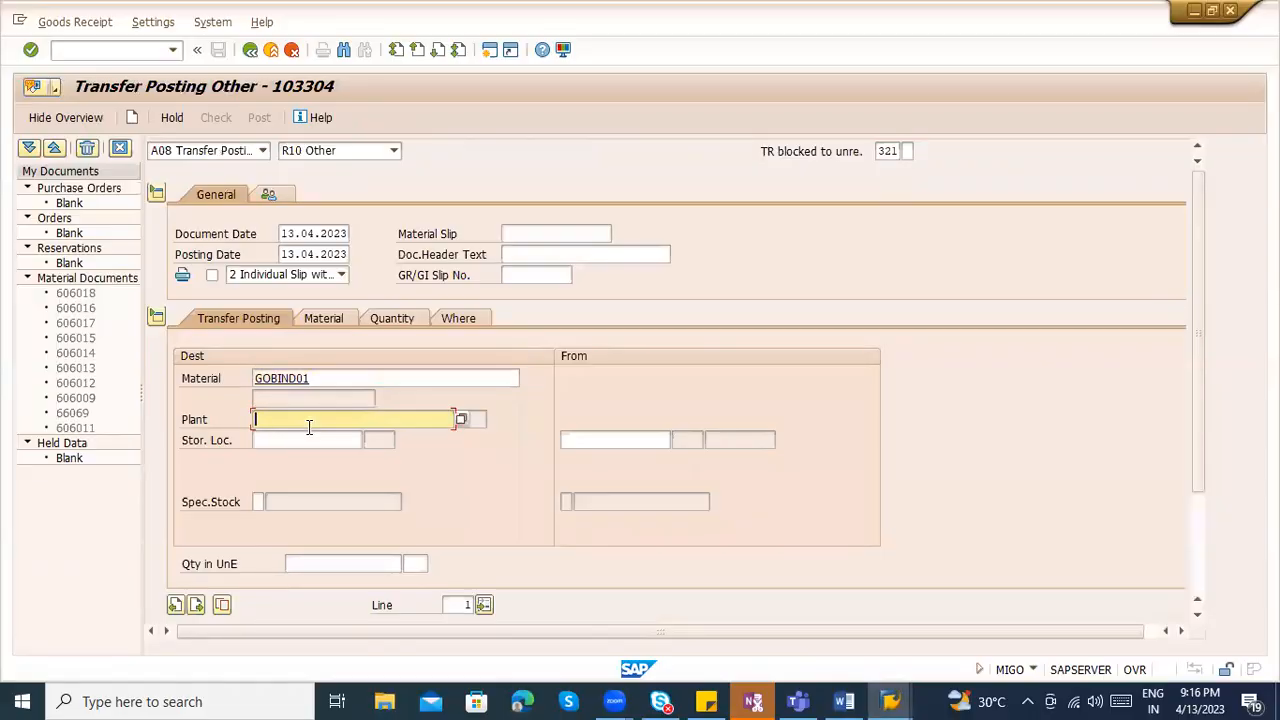
- Set both the destination plant and storage location to ZCON and confirm the entries
text(1)
key(BackSpace)
text(ZCOn)
key(Tab)
text(ZCOn)
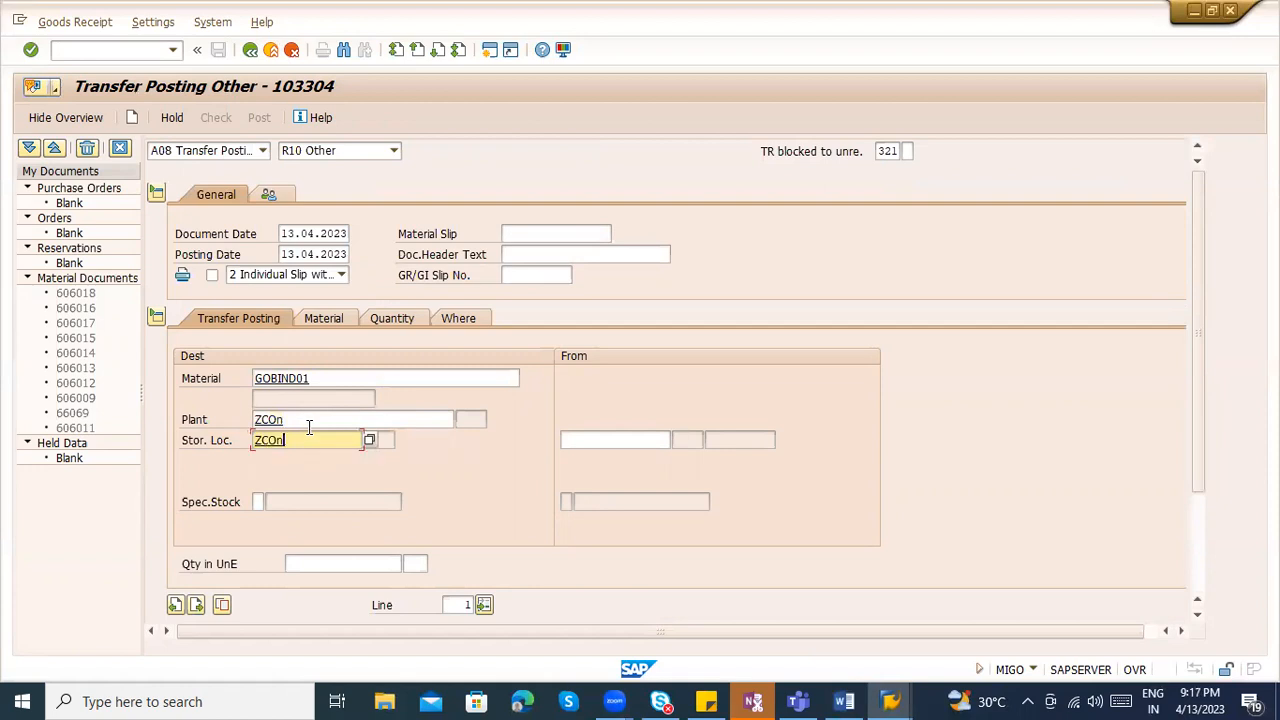
key(Return)
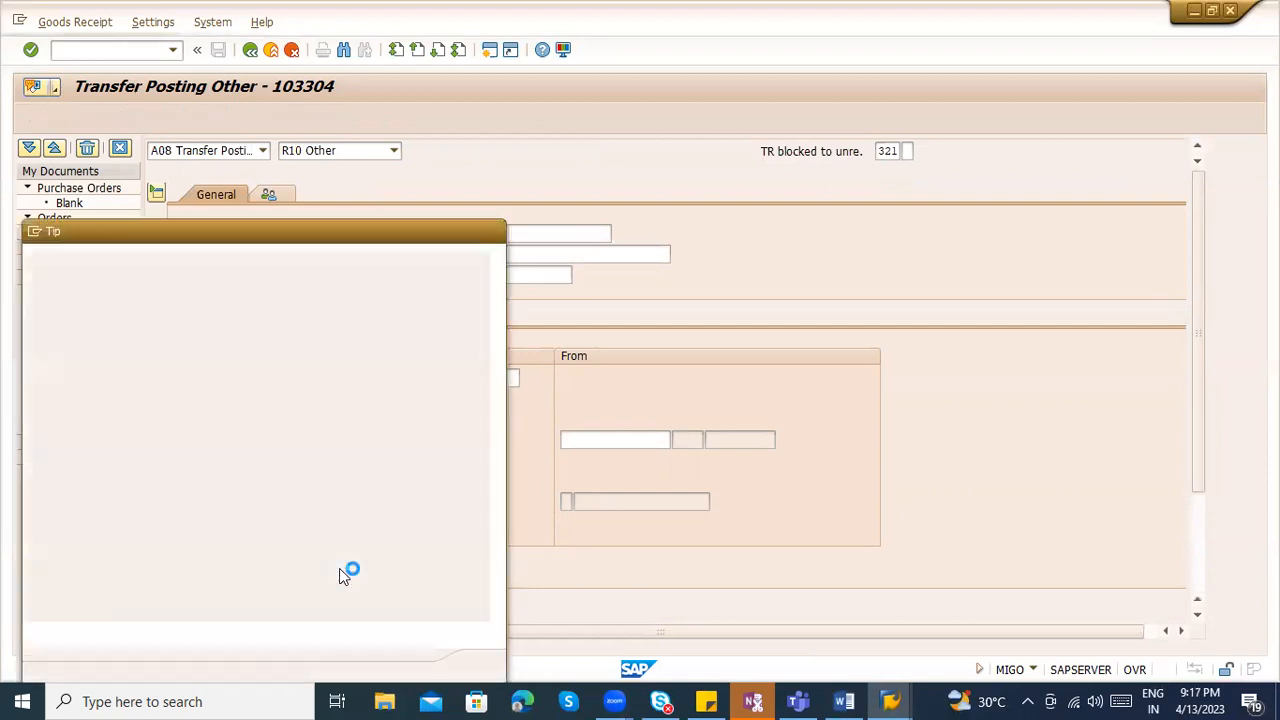
- Dismiss the tip, set the transfer quantity of GOBIND01 to 161 and post the document
key(Return)
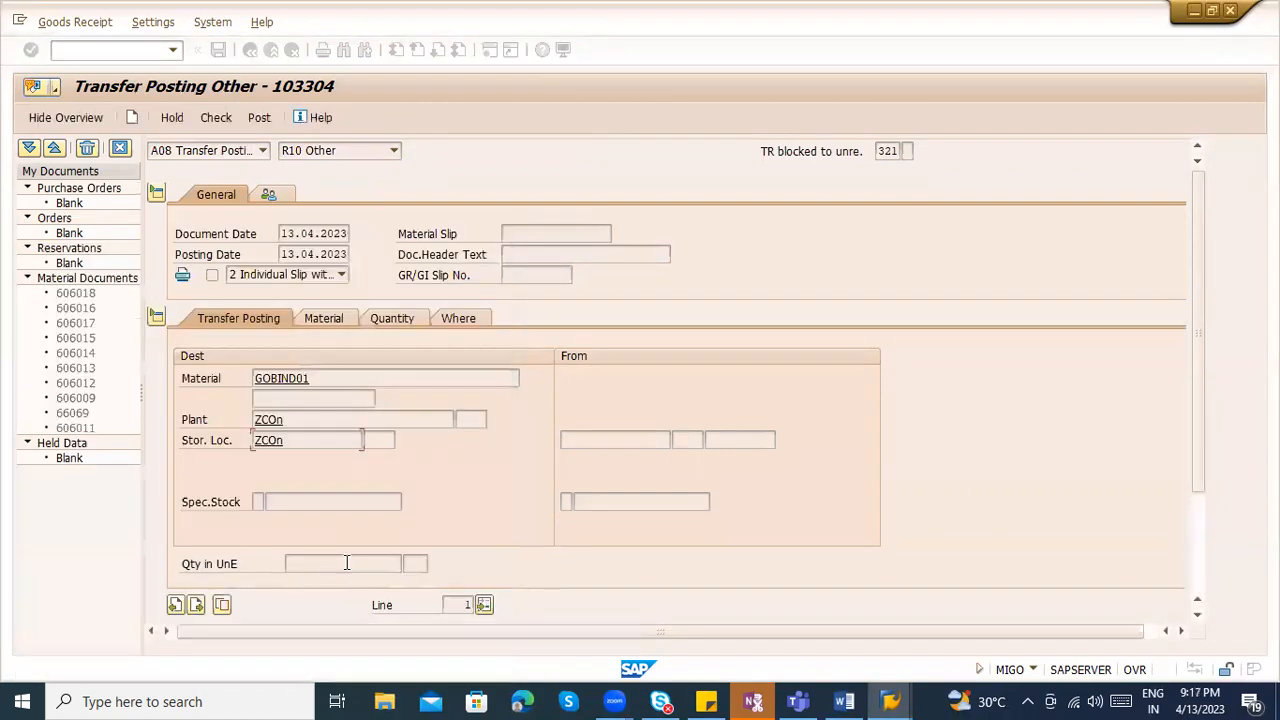
text(161)
key(Return)
key(ctrl+s)
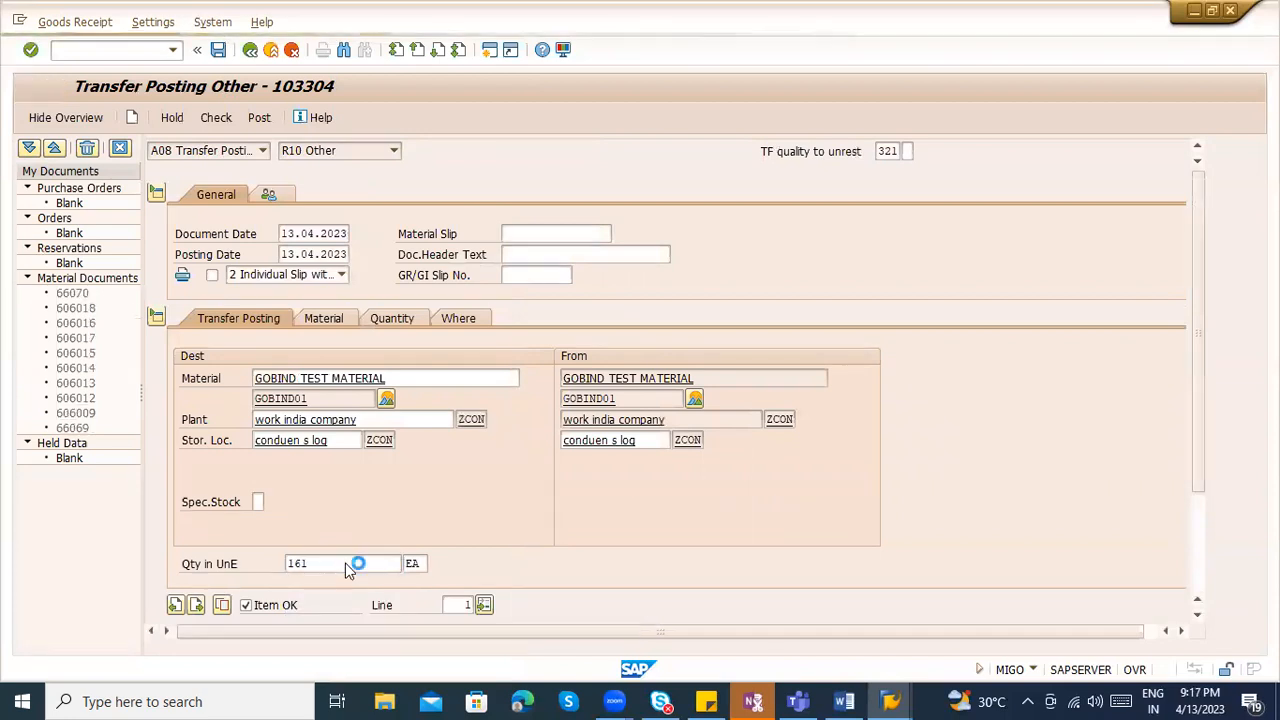
- Switch to the Stock Overview session, refresh it and check the quality inspection stock at storage location ZCON
key(alt+Tab)
key(alt+Tab)
key(Tab)
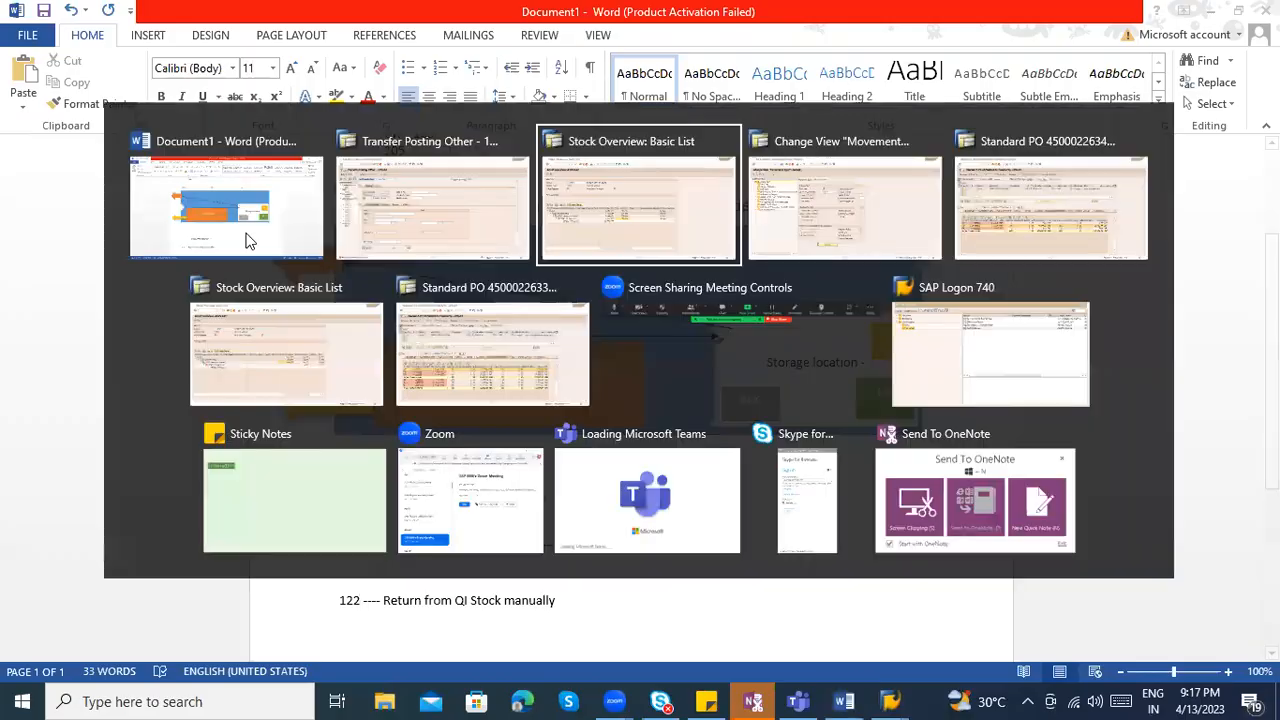
click(54, 117)
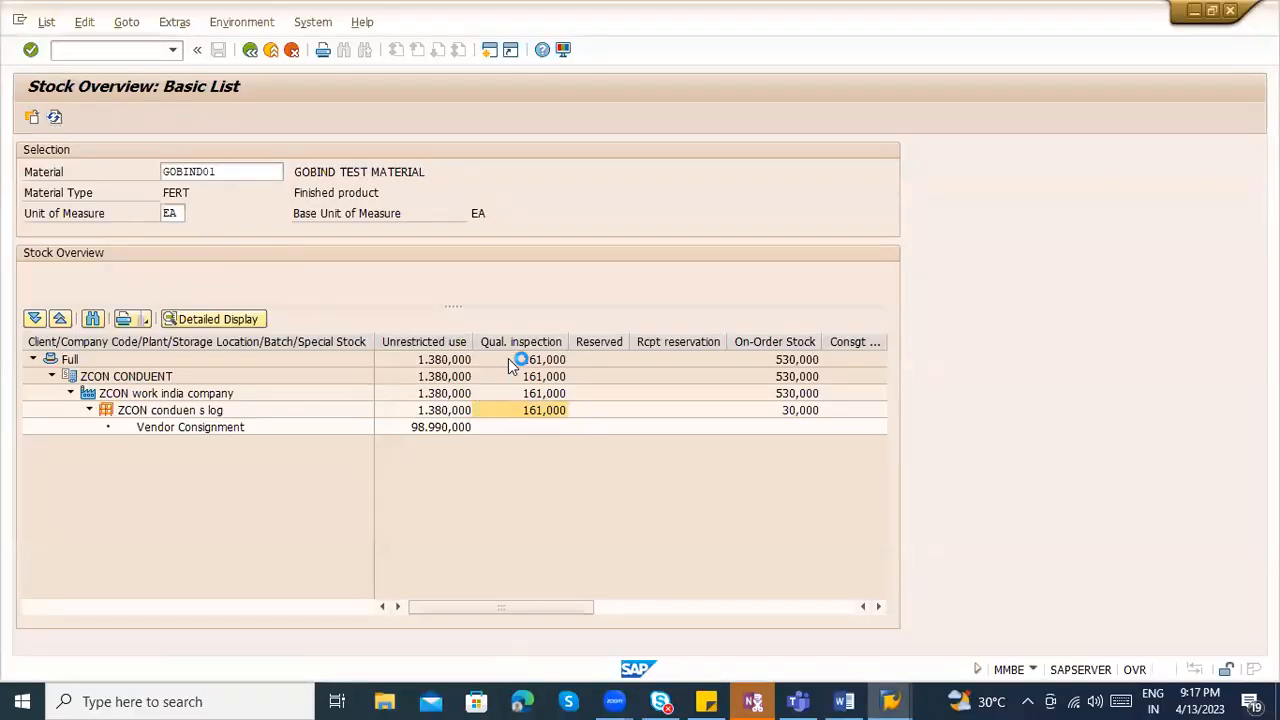
click(550, 410)
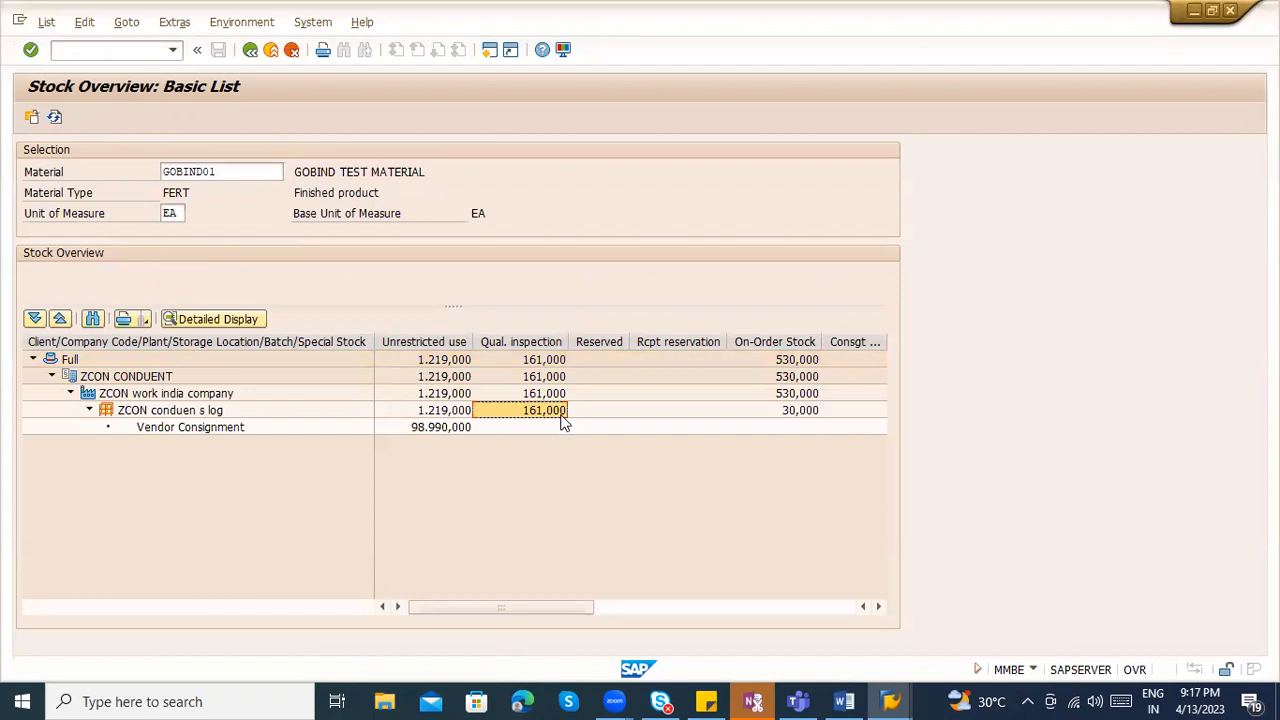
drag(557, 608, 488, 588)
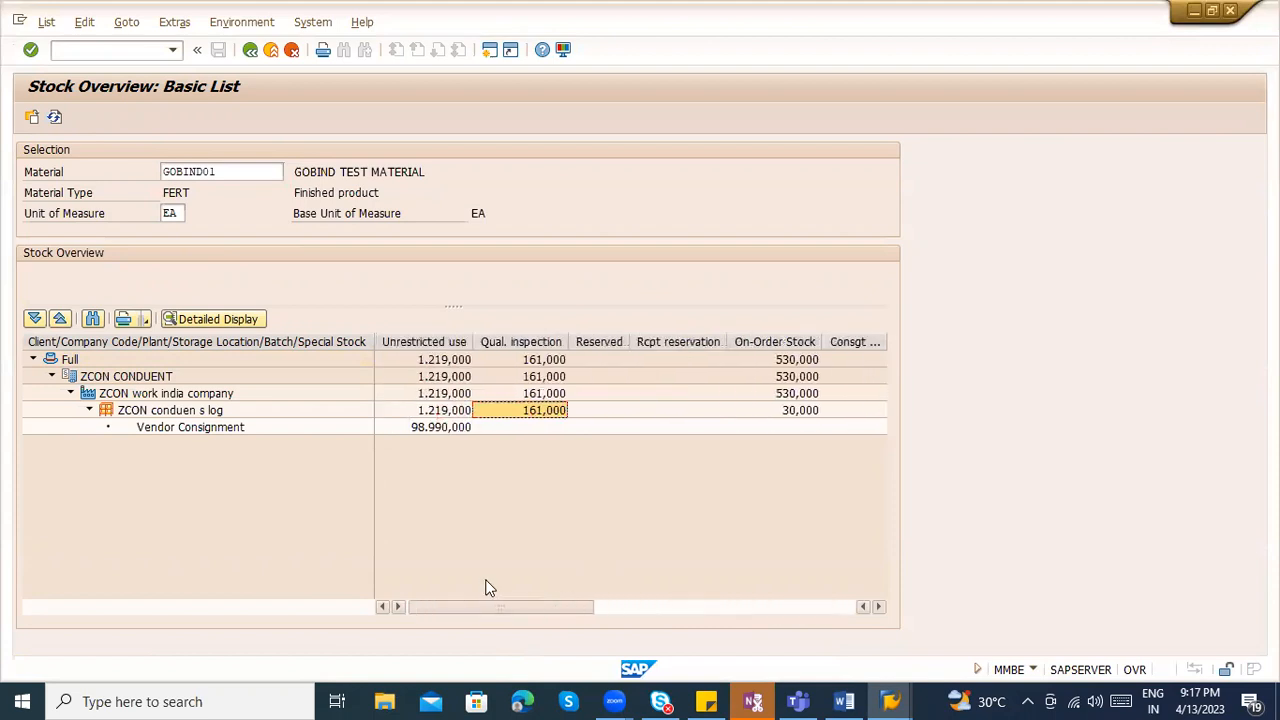
- Return to the goods movement session, display the latest material document and review its quantity, material and transfer posting details
key(alt+Tab)
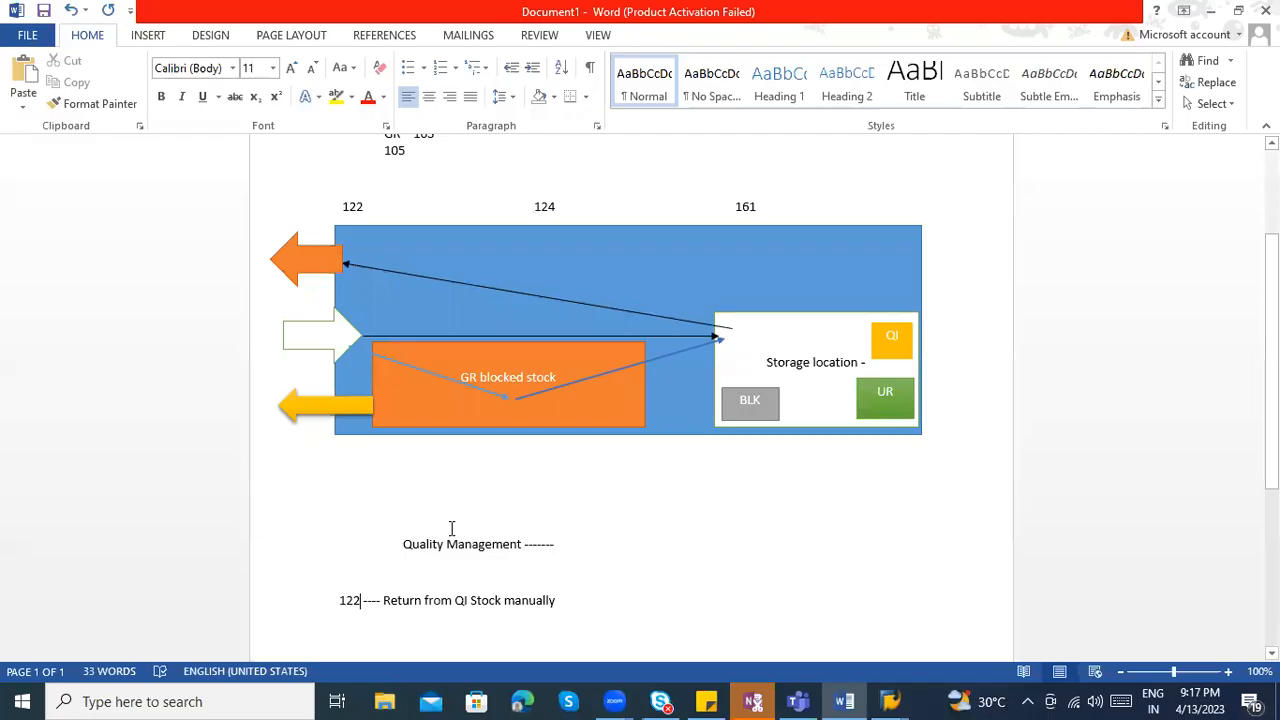
key(alt+Tab)
key(Tab)
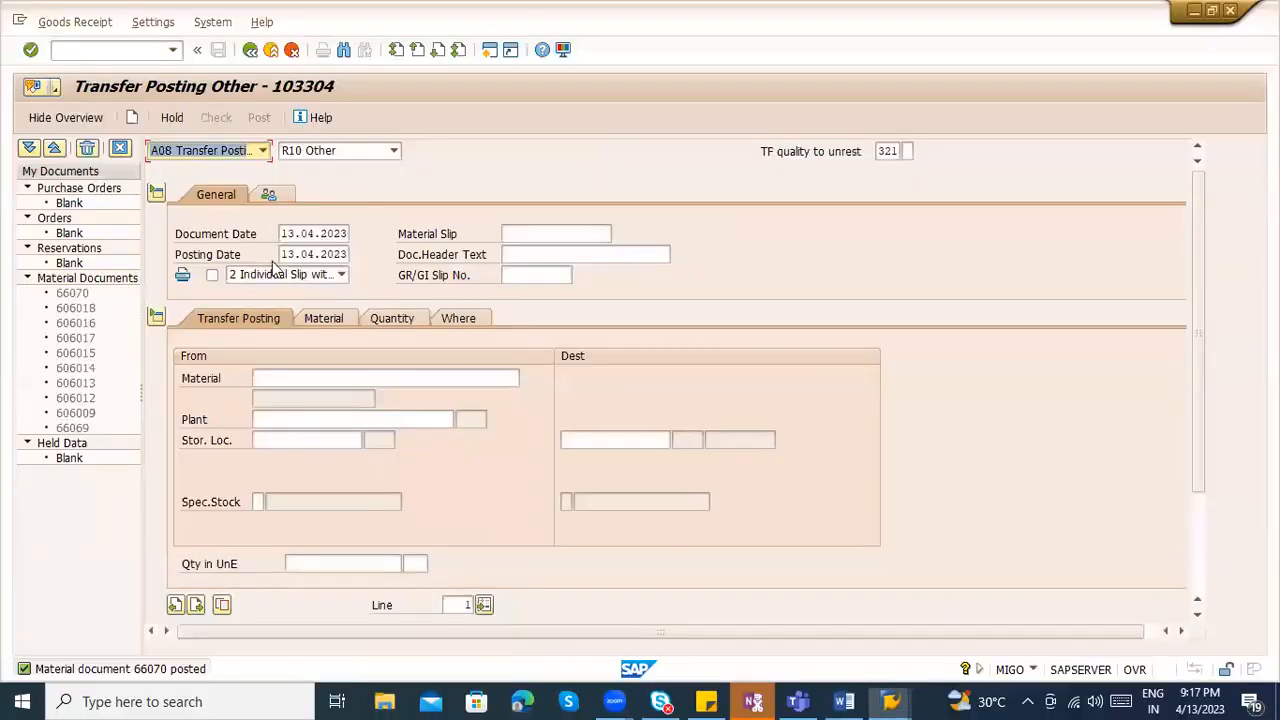
click(262, 150)
click(214, 212)
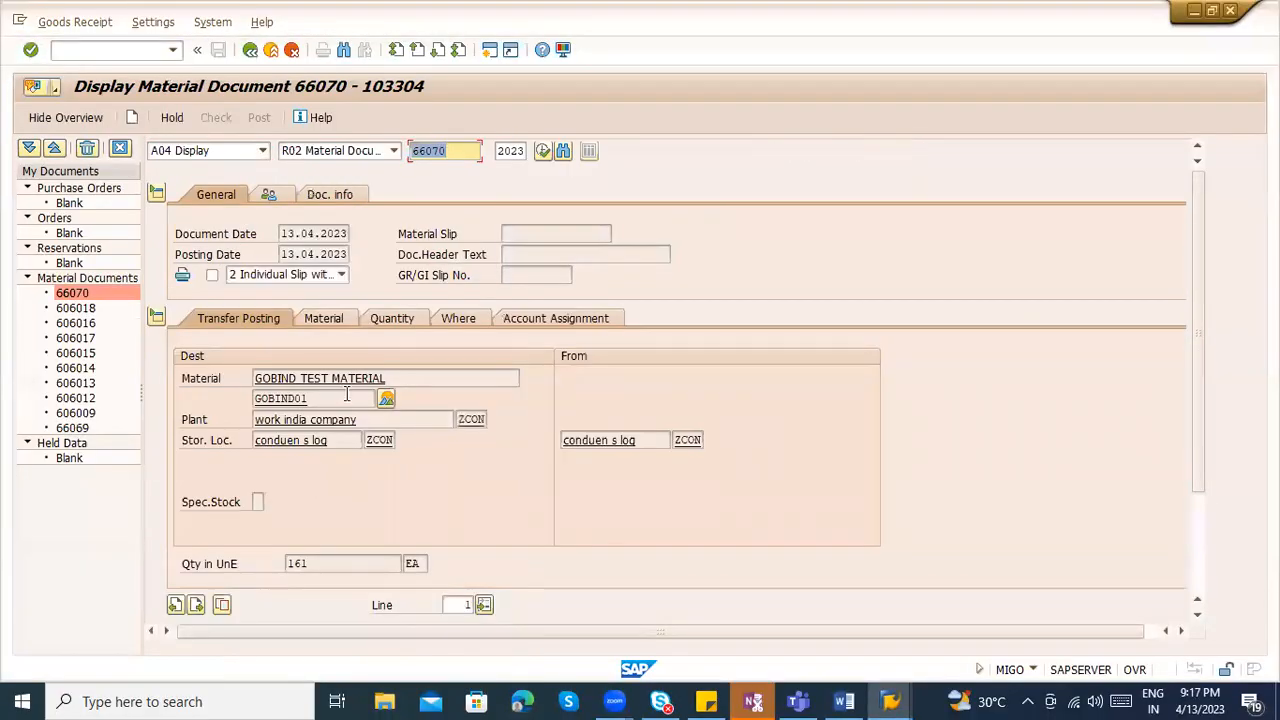
click(391, 318)
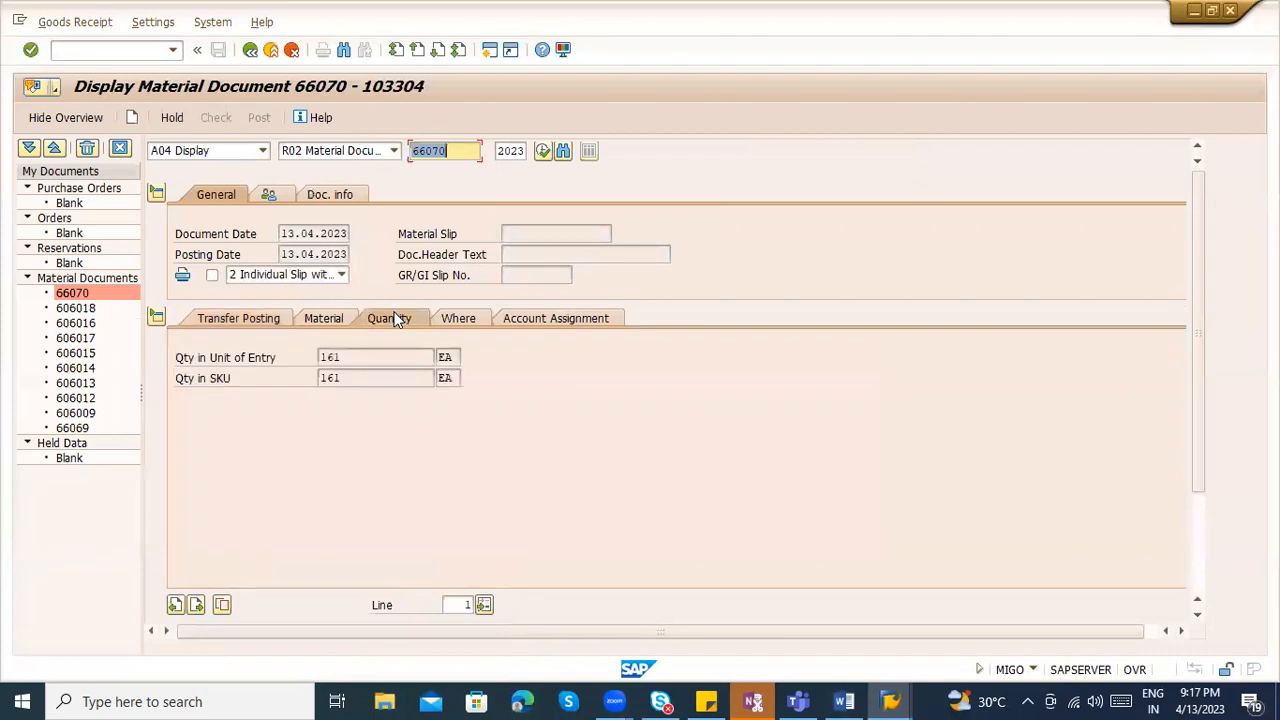
click(338, 320)
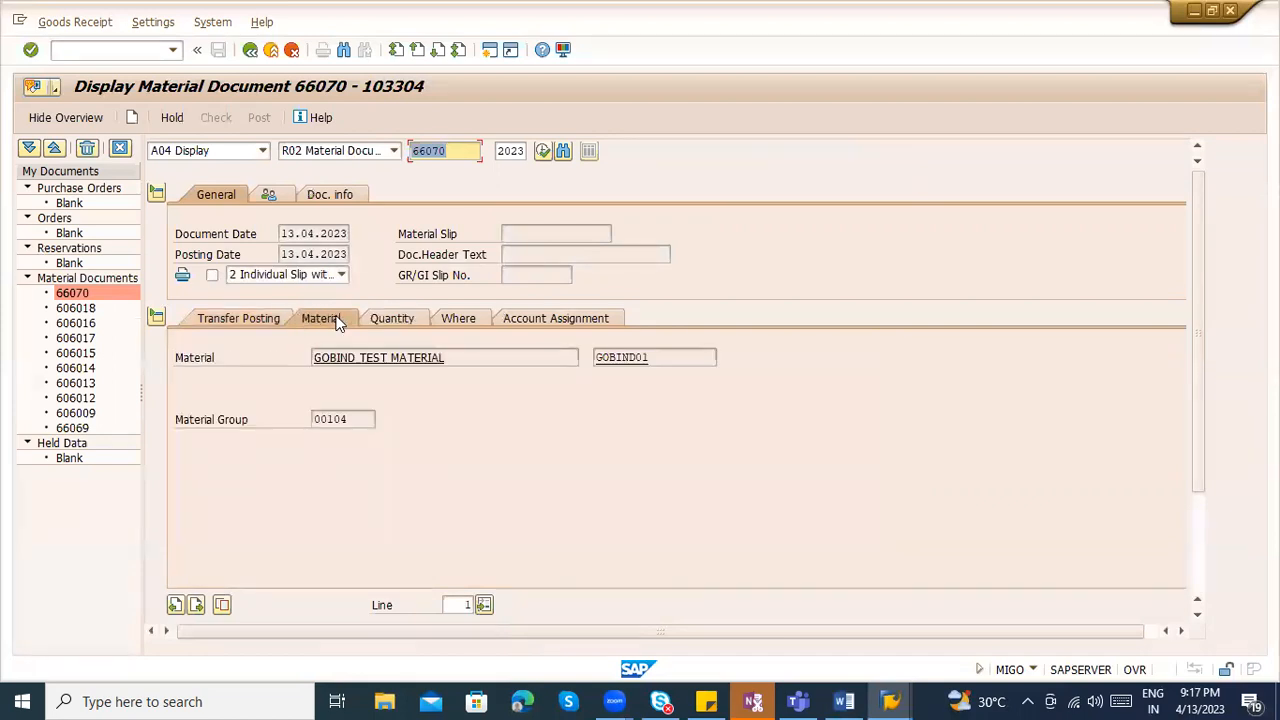
click(240, 318)
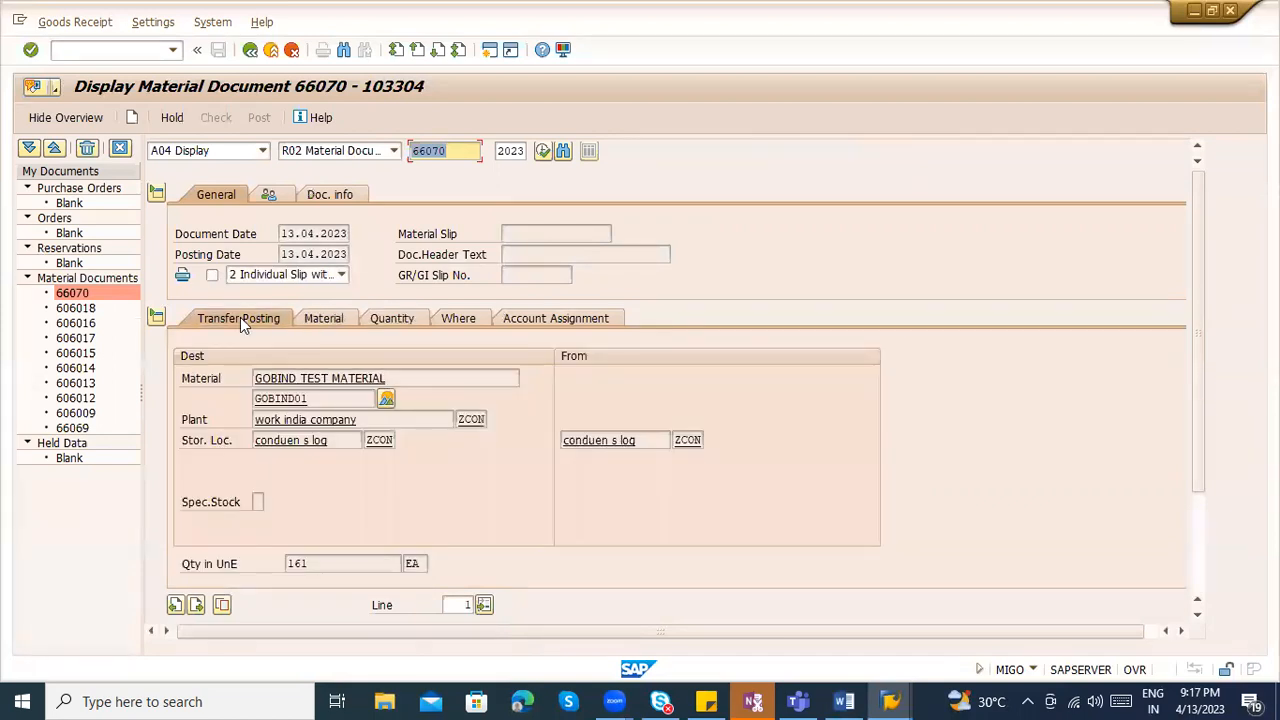
click(409, 317)
- Refresh the GOBIND01 Stock Overview again and recheck the storage location's quality inspection quantity
key(alt+Tab)
key(alt+Tab)
key(Tab)
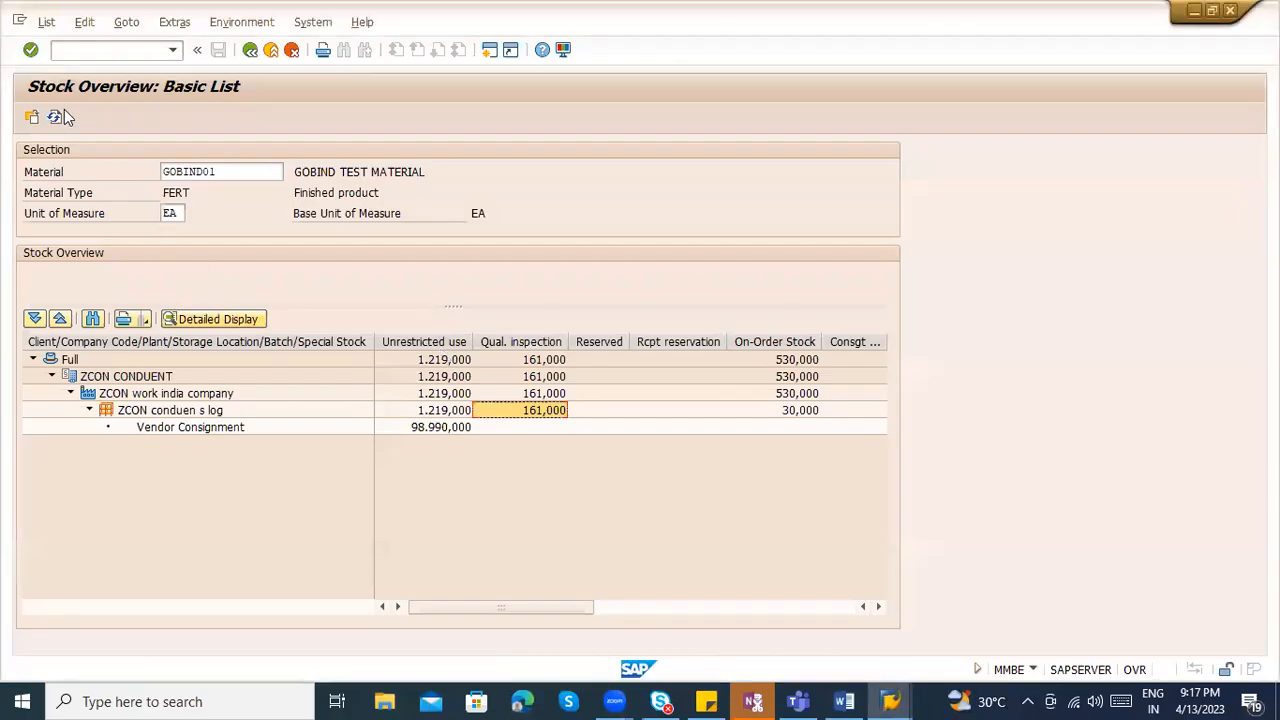
click(58, 117)
click(558, 411)
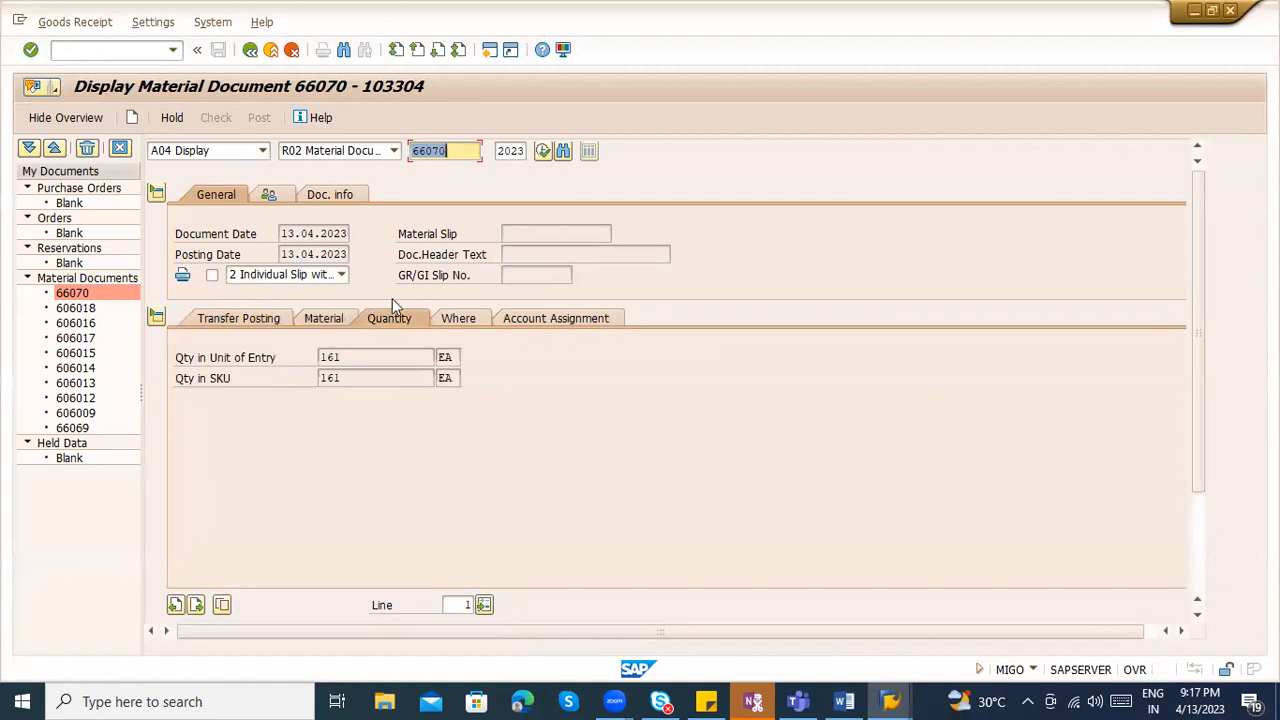
- Back in the displayed material document, inspect the item's details to find which movement type was posted
click(320, 320)
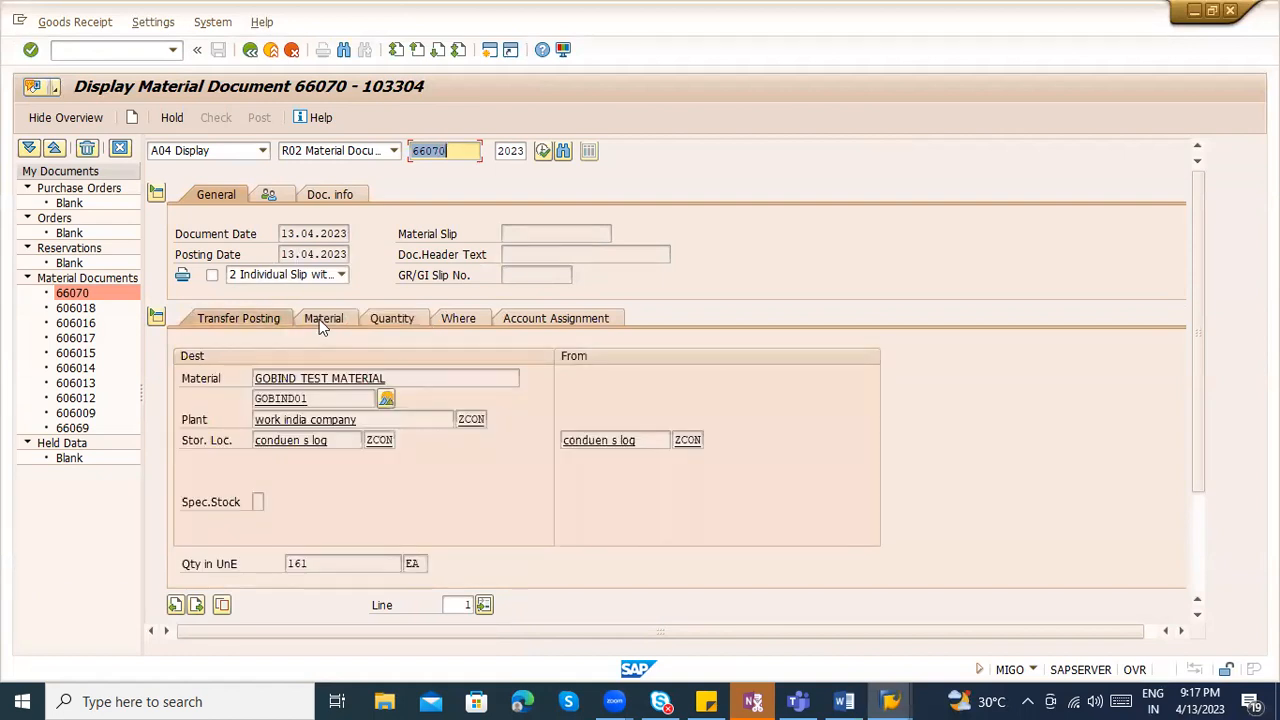
click(319, 319)
click(388, 318)
click(440, 320)
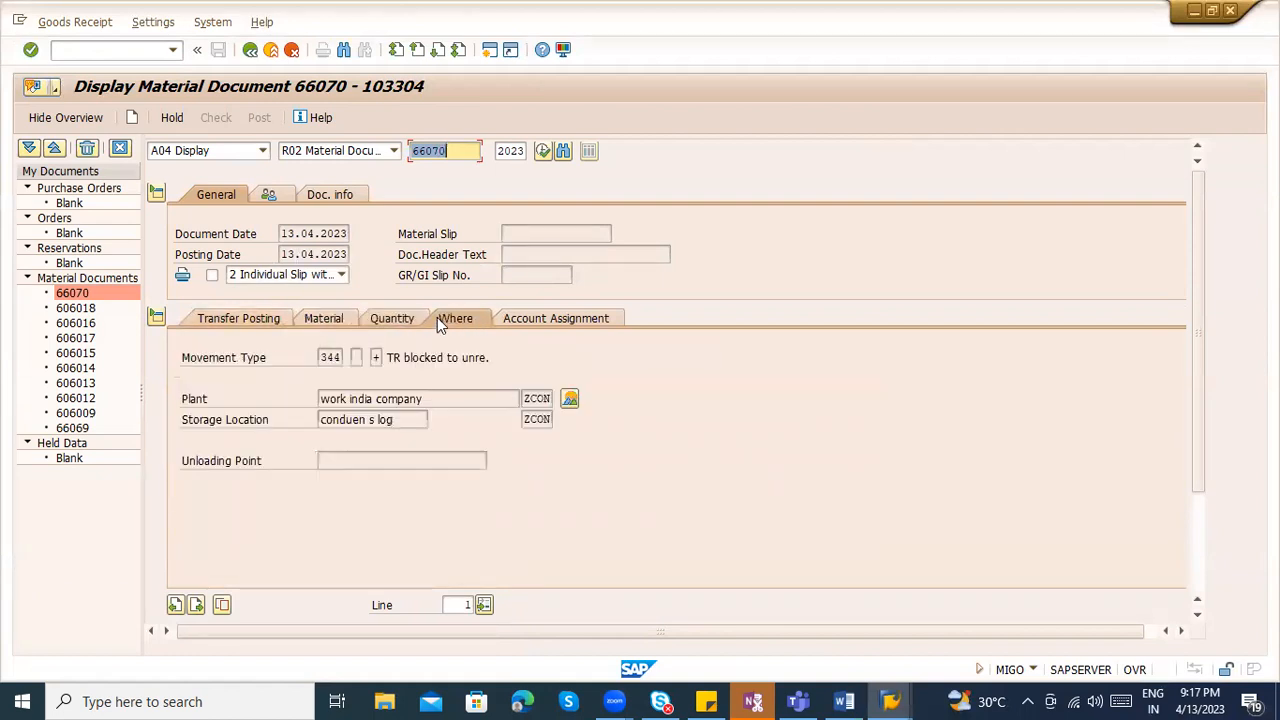
click(330, 357)
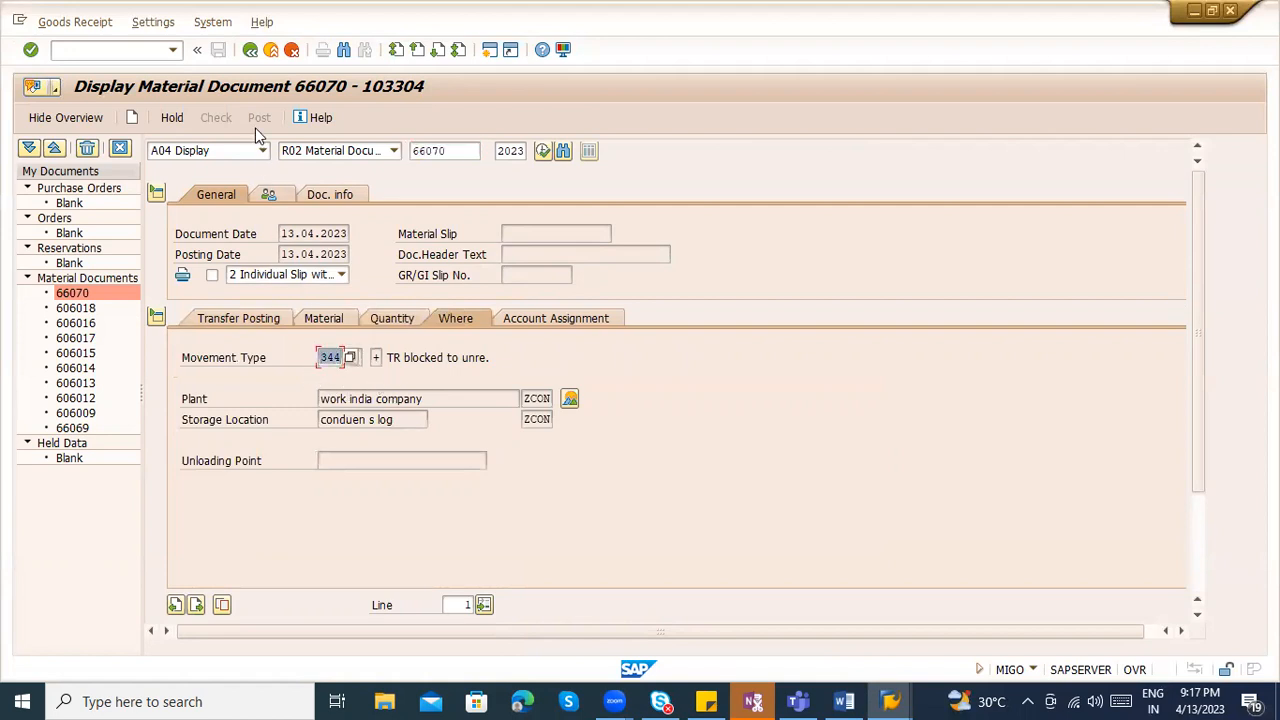
- Start a new A08 Transfer Posting and open its source and destination details
click(242, 152)
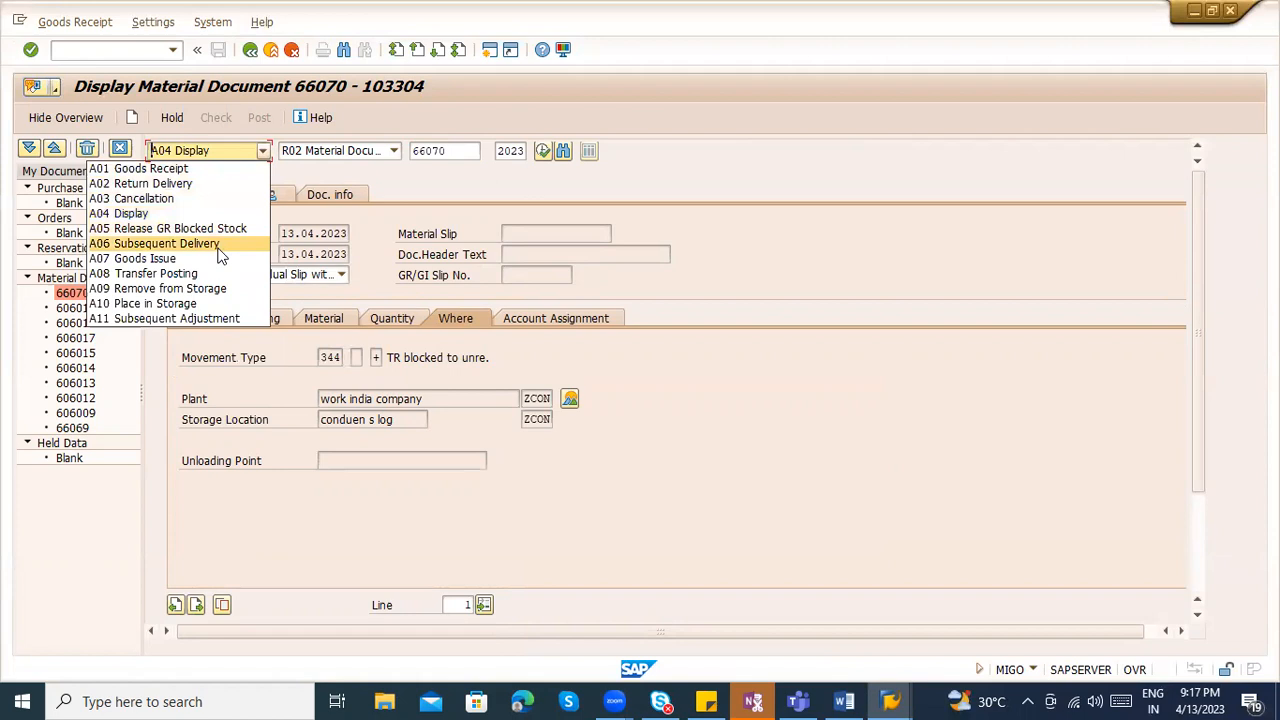
click(180, 273)
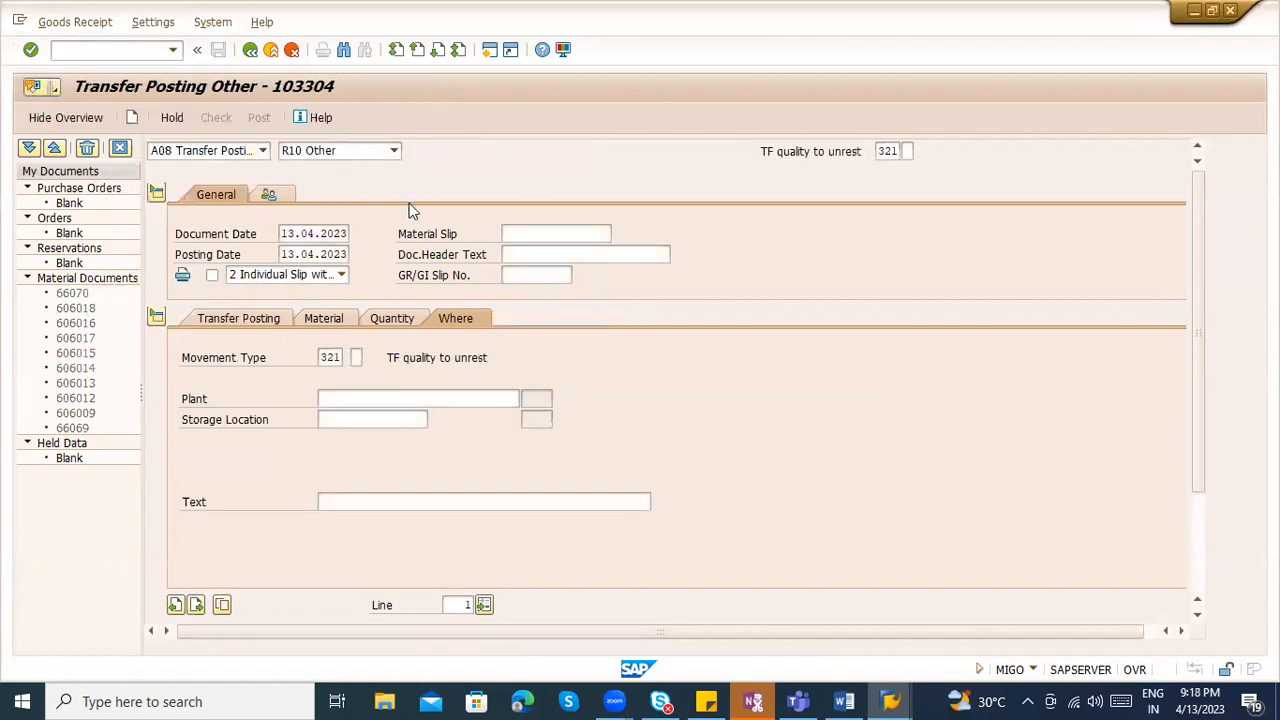
click(265, 325)
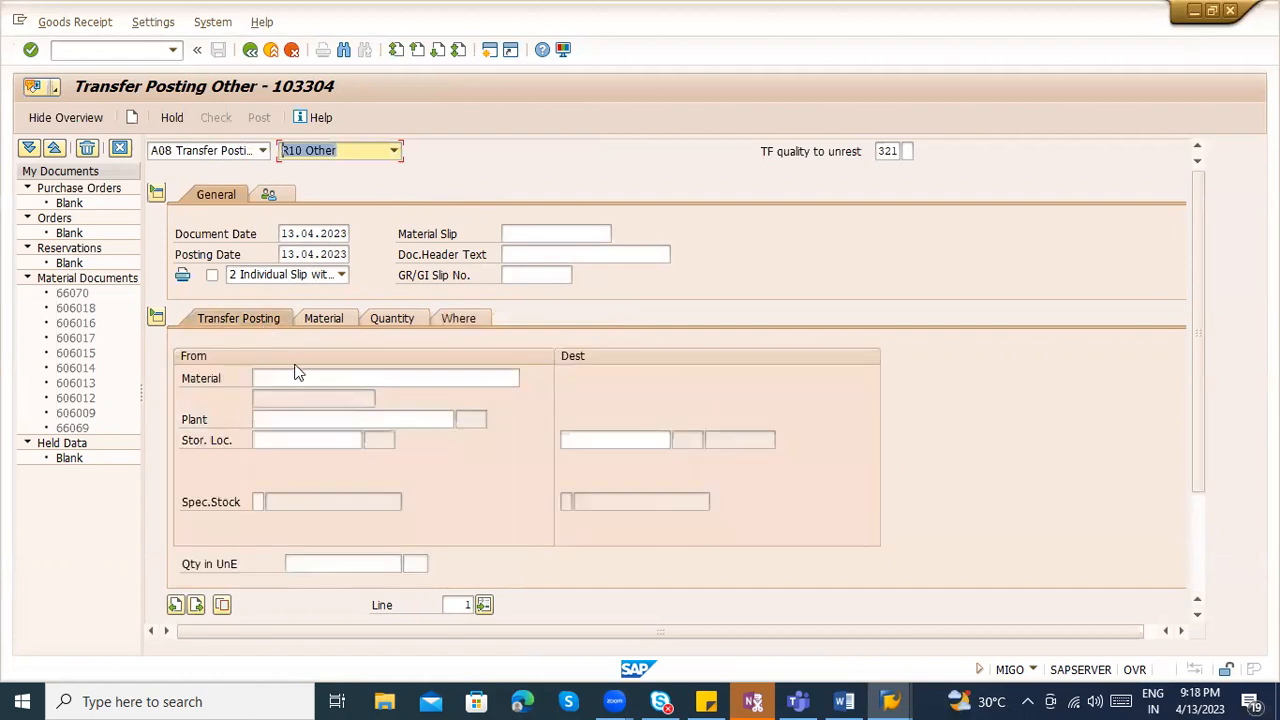
- Enter GOBIND01 as the source material with plant and storage location ZCON and quantity 161
click(295, 376)
click(298, 392)
click(298, 420)
click(298, 437)
click(298, 441)
click(298, 455)
click(312, 563)
text(161)
key(Return)
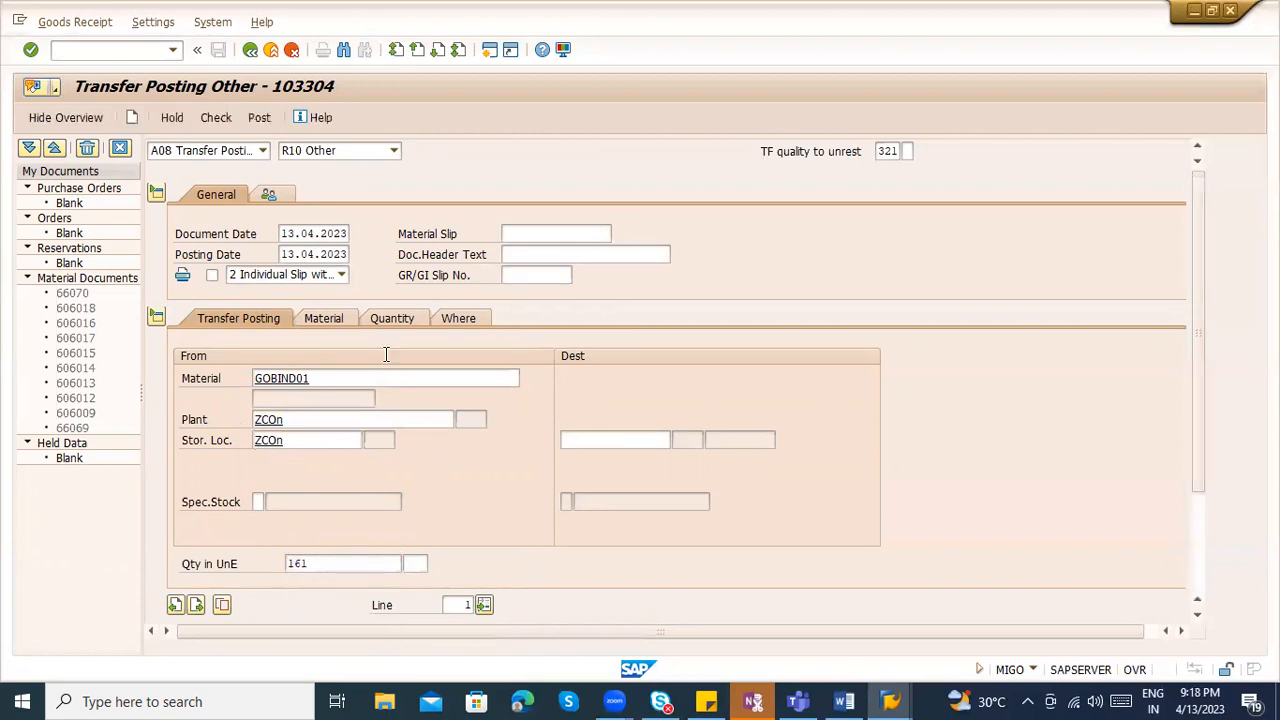
- Verify the new item's material, movement type, plant and storage location before posting
click(388, 320)
click(325, 320)
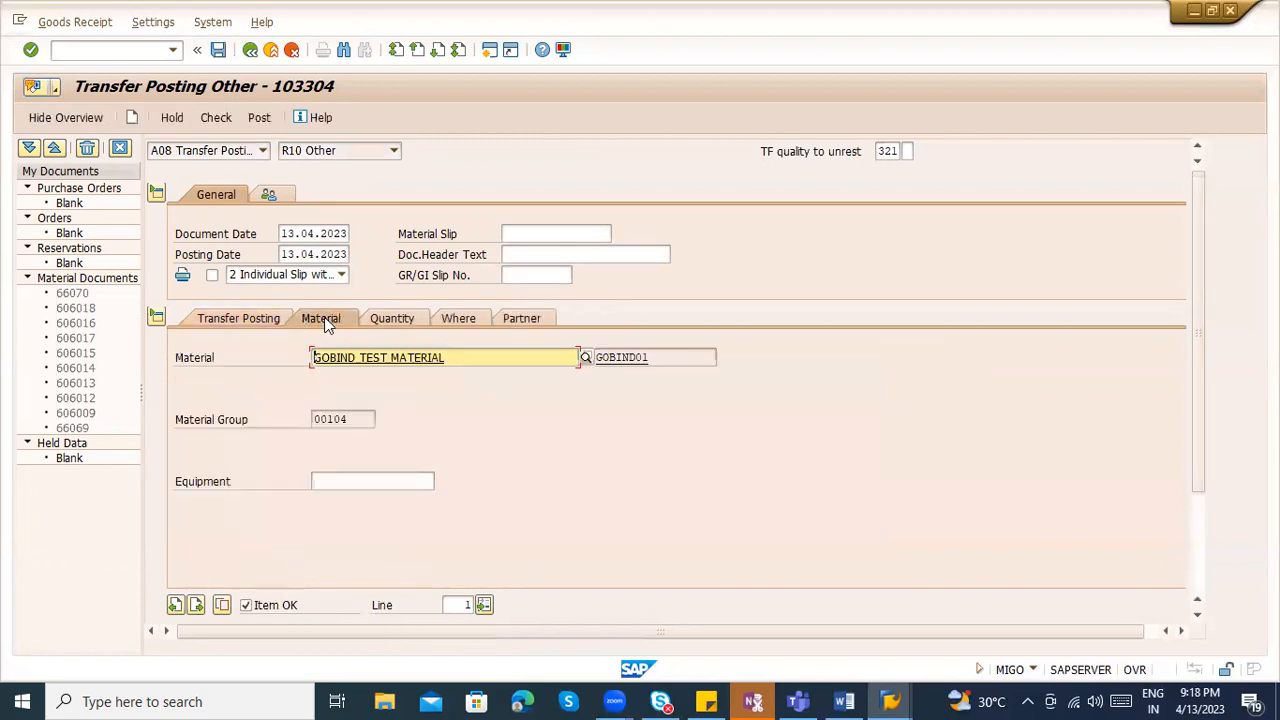
click(458, 319)
drag(320, 355, 359, 355)
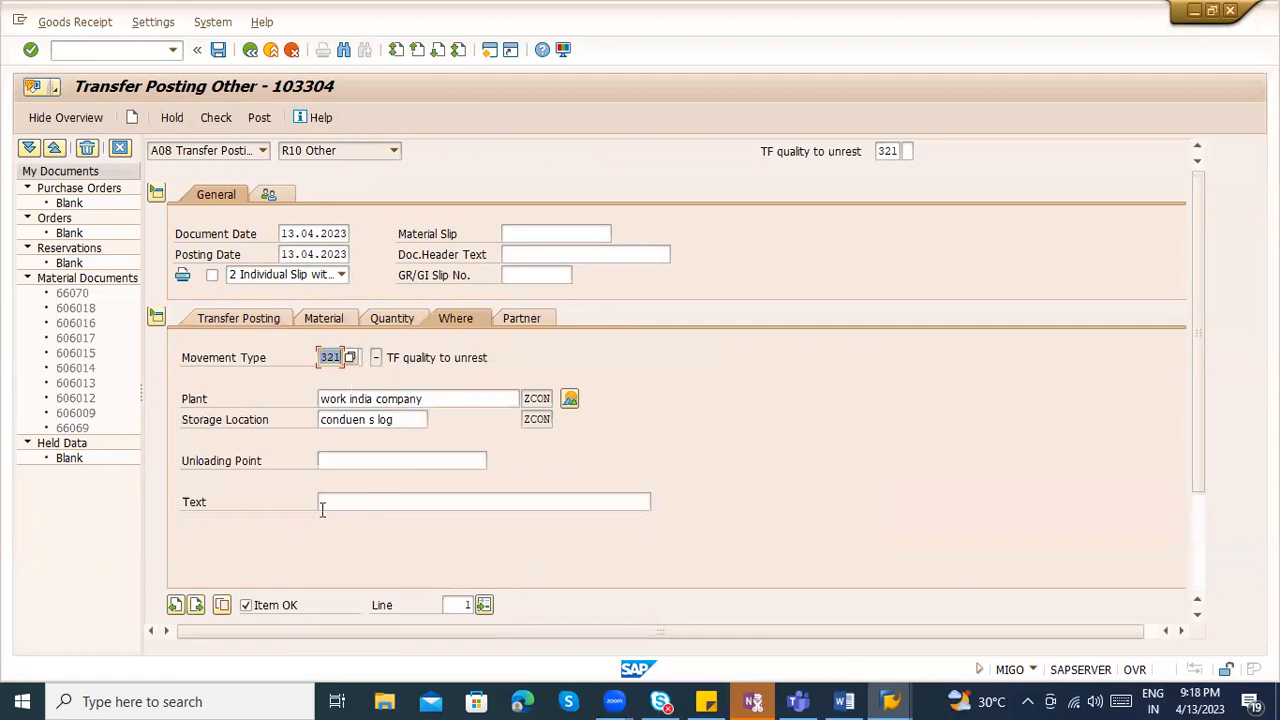
click(233, 318)
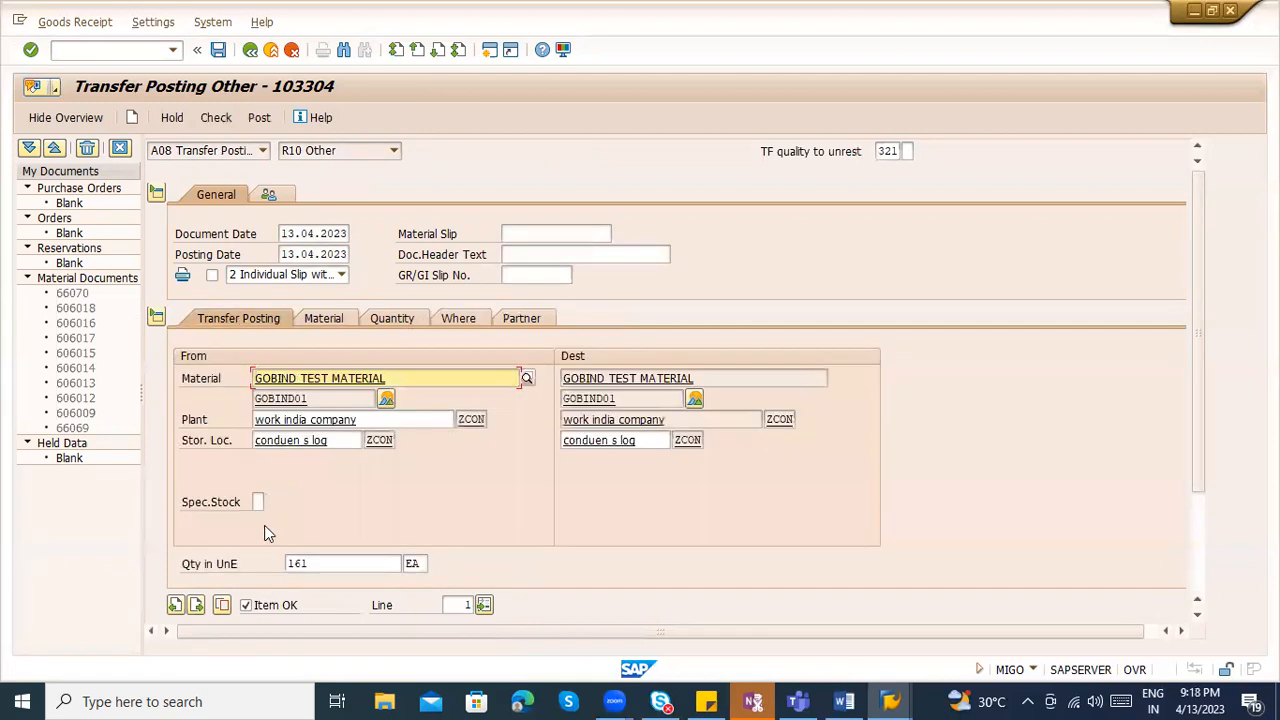
- Attempt to post the transfer, close the log, enter the first suggested vendor number as partner and post again
click(256, 120)
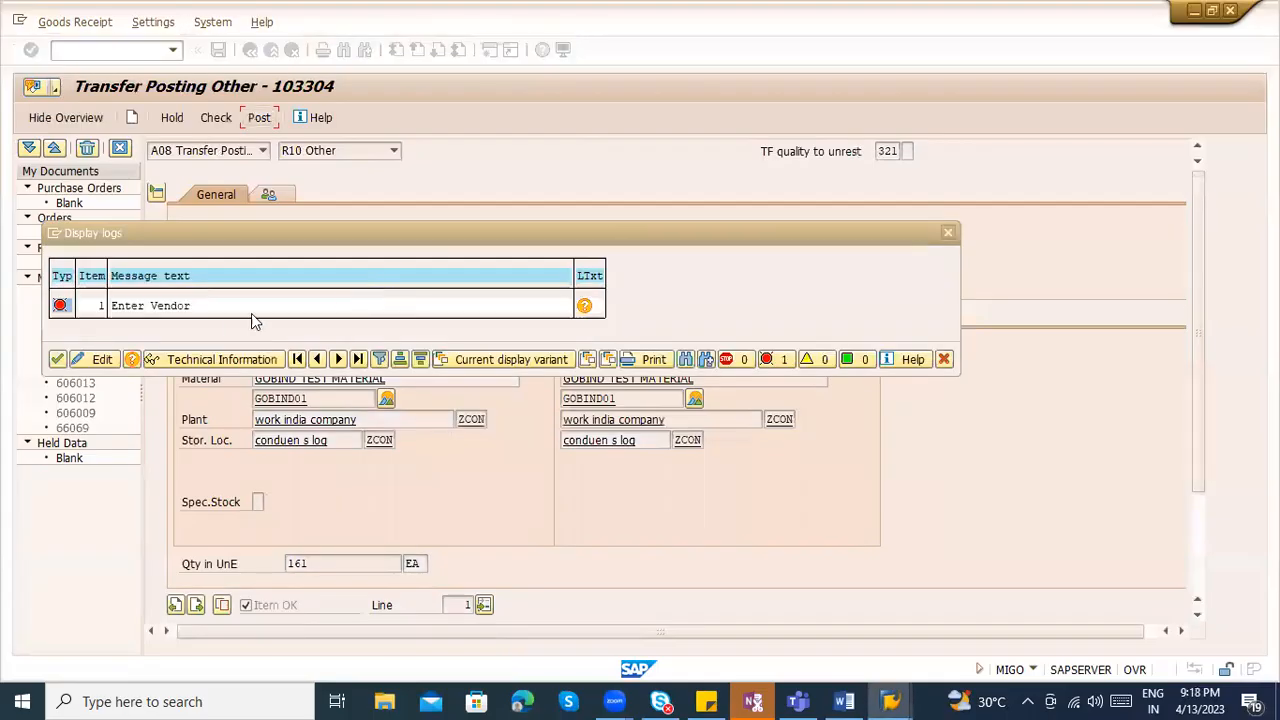
click(77, 362)
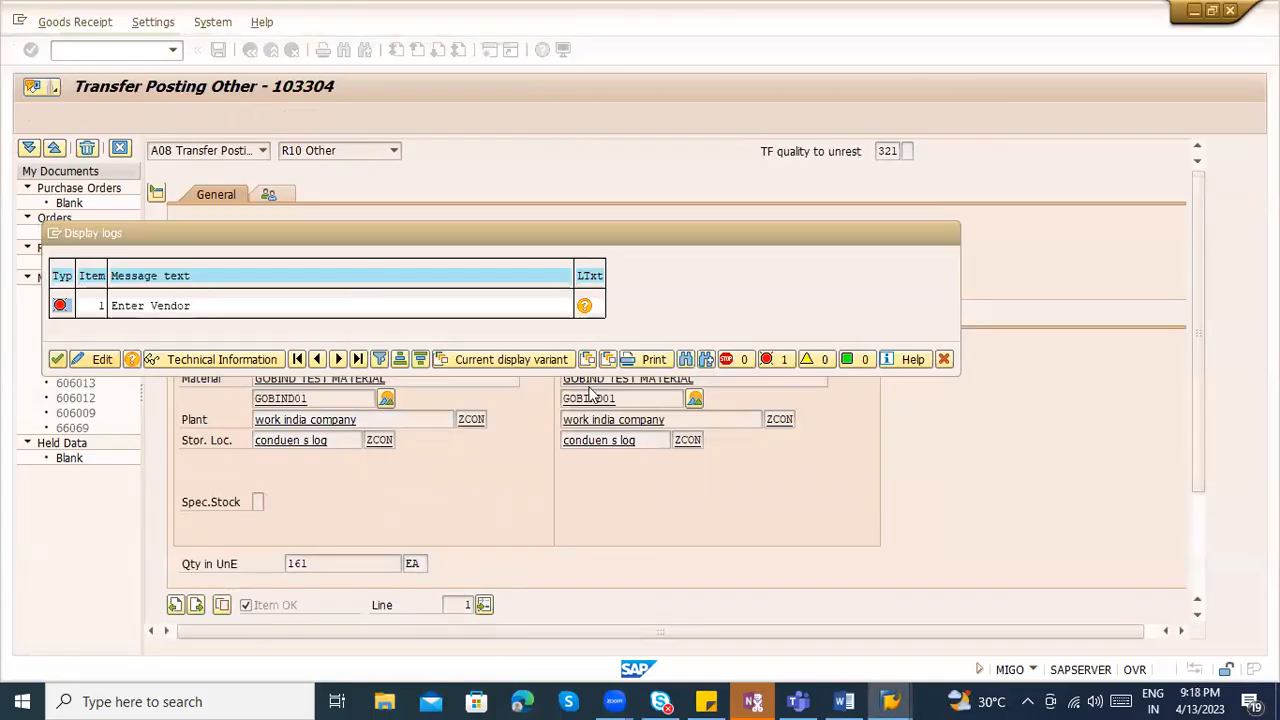
click(519, 318)
click(420, 358)
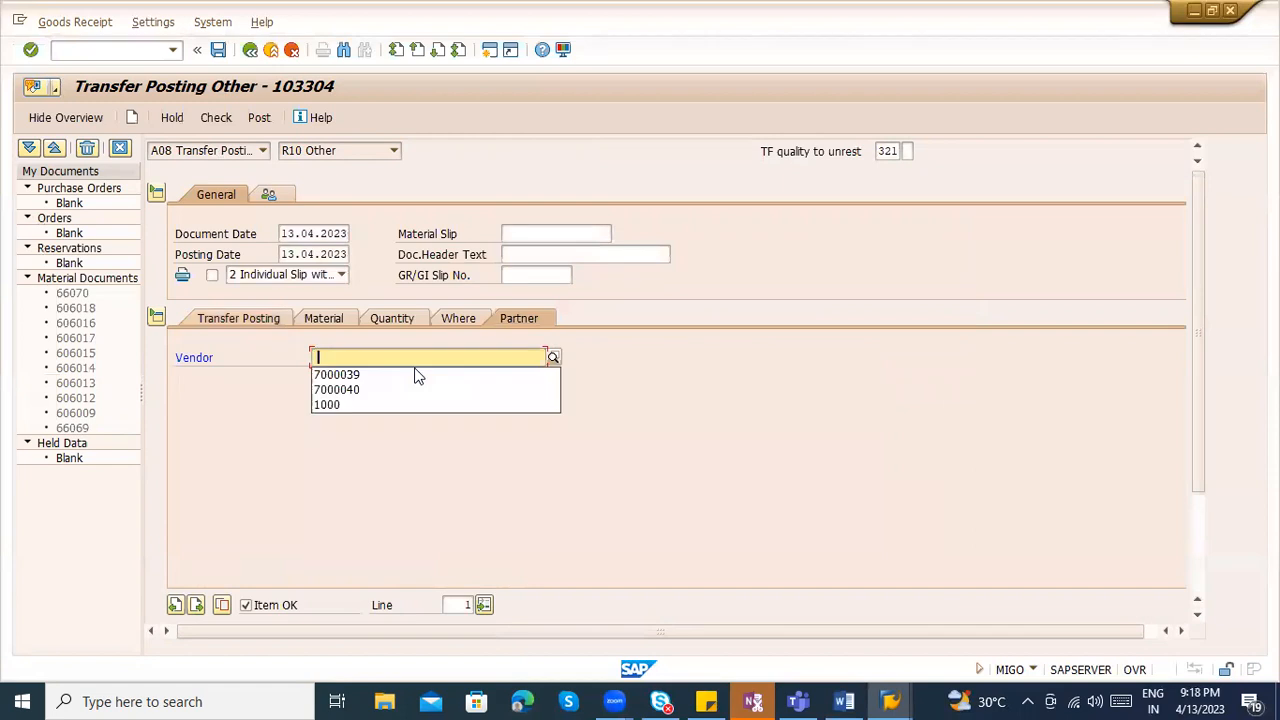
click(416, 375)
key(ctrl+s)
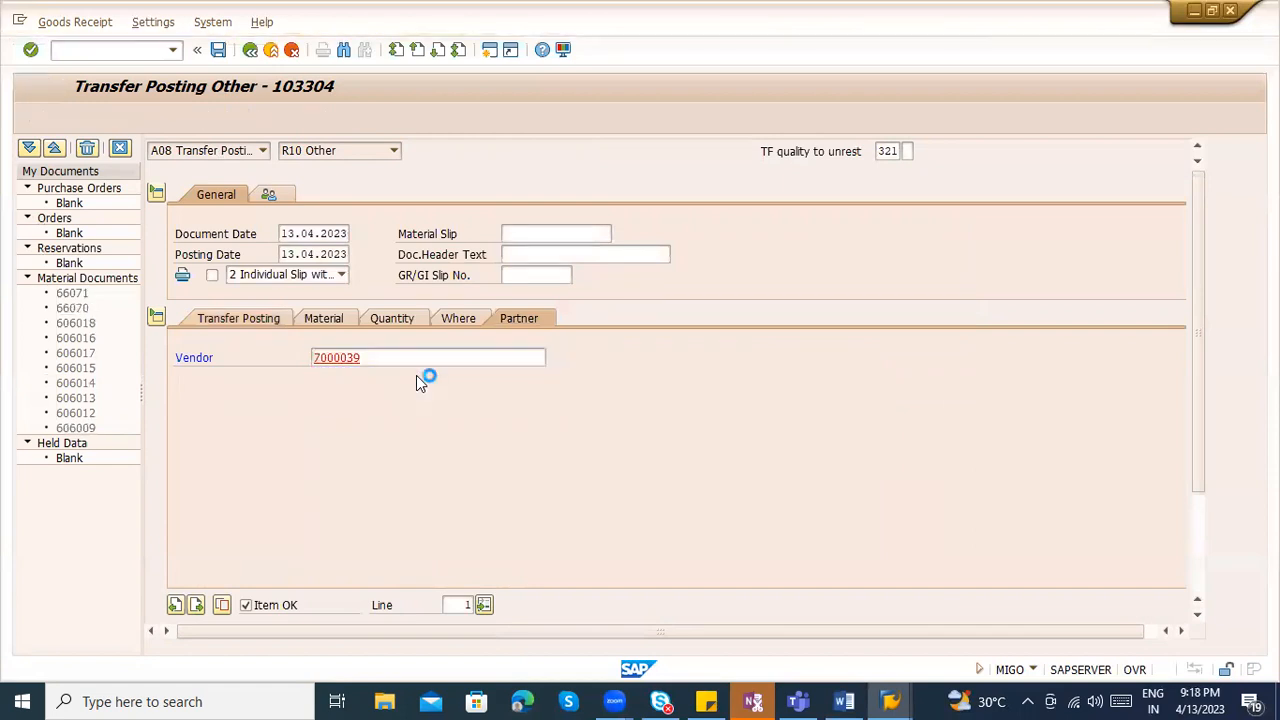
- Switch to the Stock Overview session and refresh the GOBIND01 stock after the second posting
key(alt+Tab)
key(alt+Tab)
key(alt+Tab)
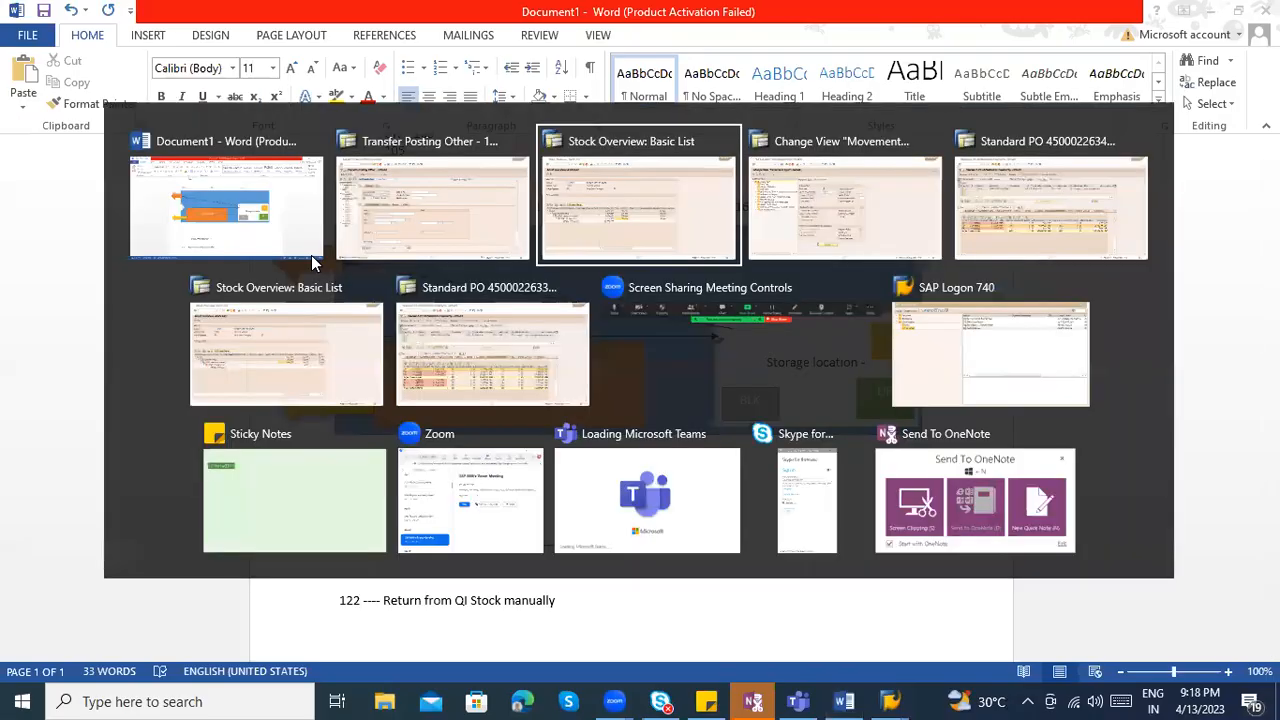
click(54, 117)
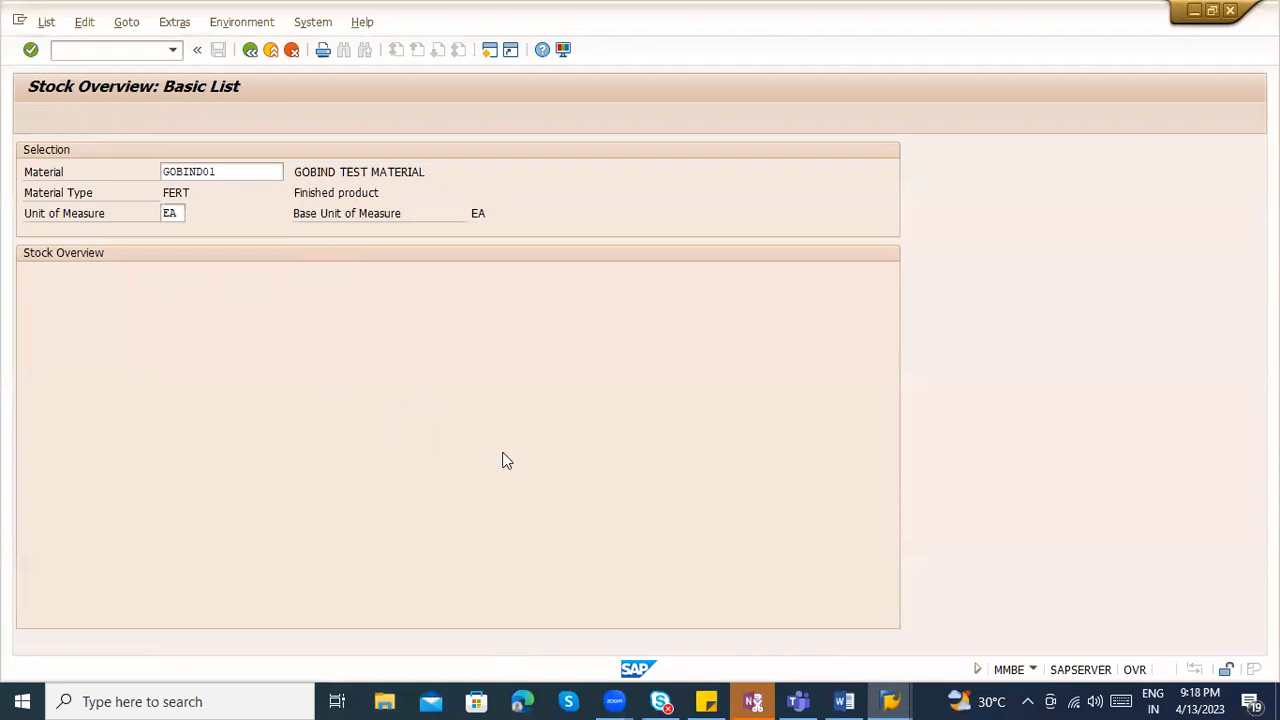
- Return to the transfer posting session, run transaction MM02 and open the view selection for material GOBIND01
key(alt+Tab)
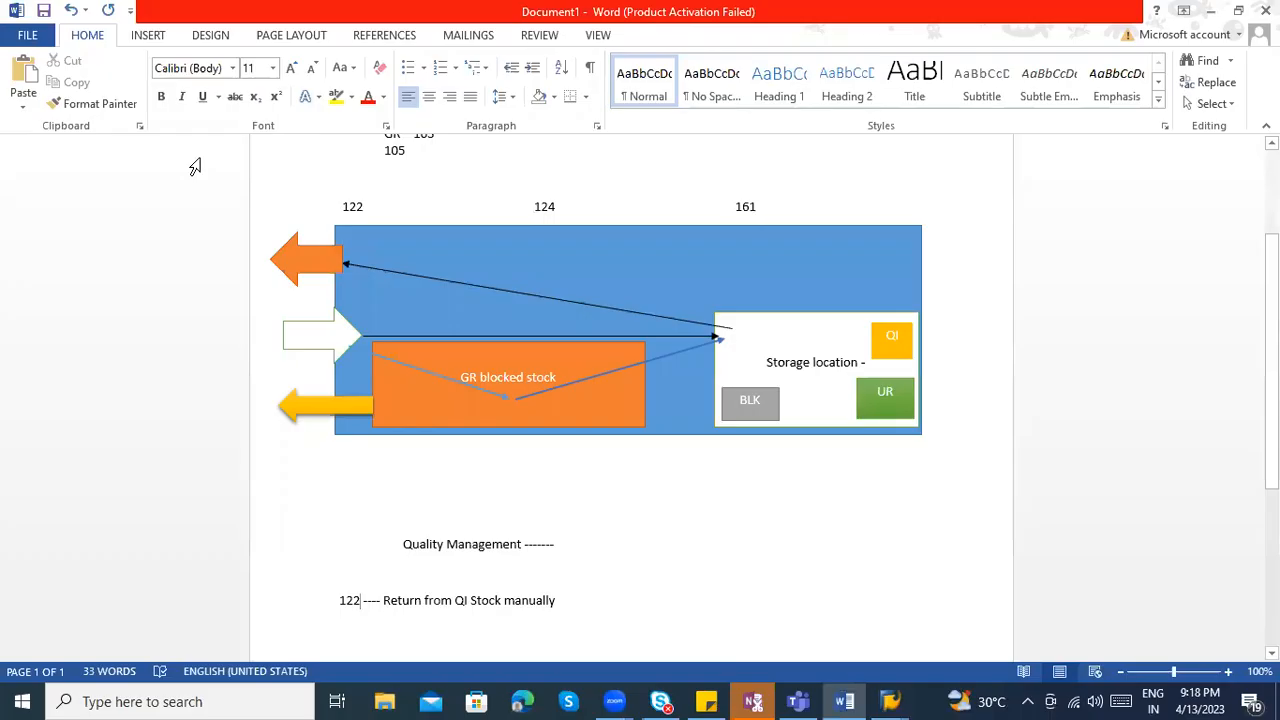
key(alt+Tab)
key(alt+Tab)
click(150, 50)
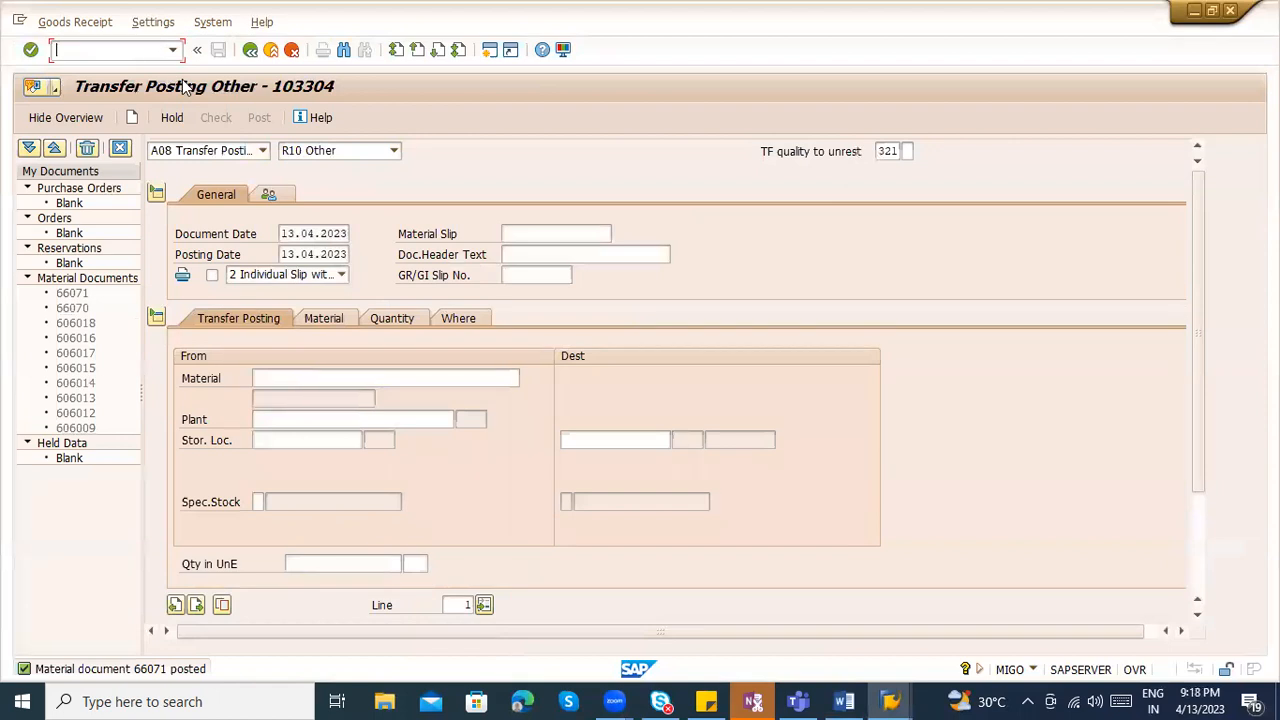
text(/nmm02)
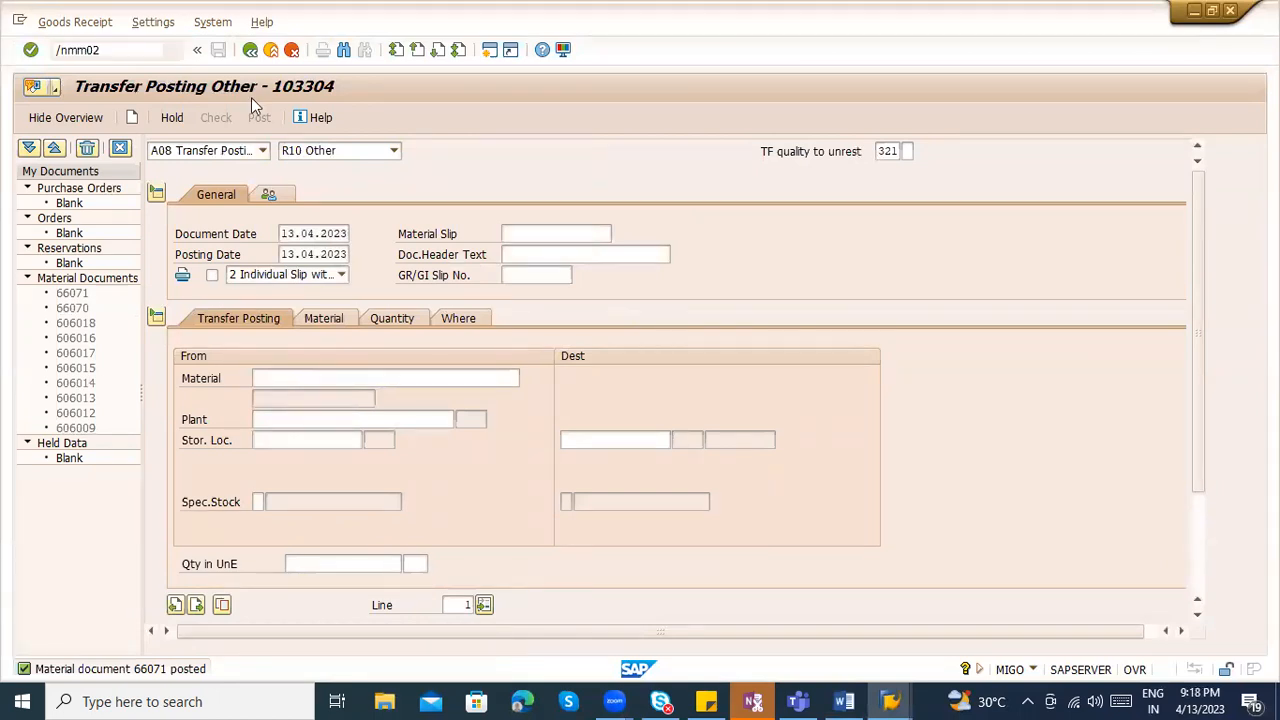
key(Return)
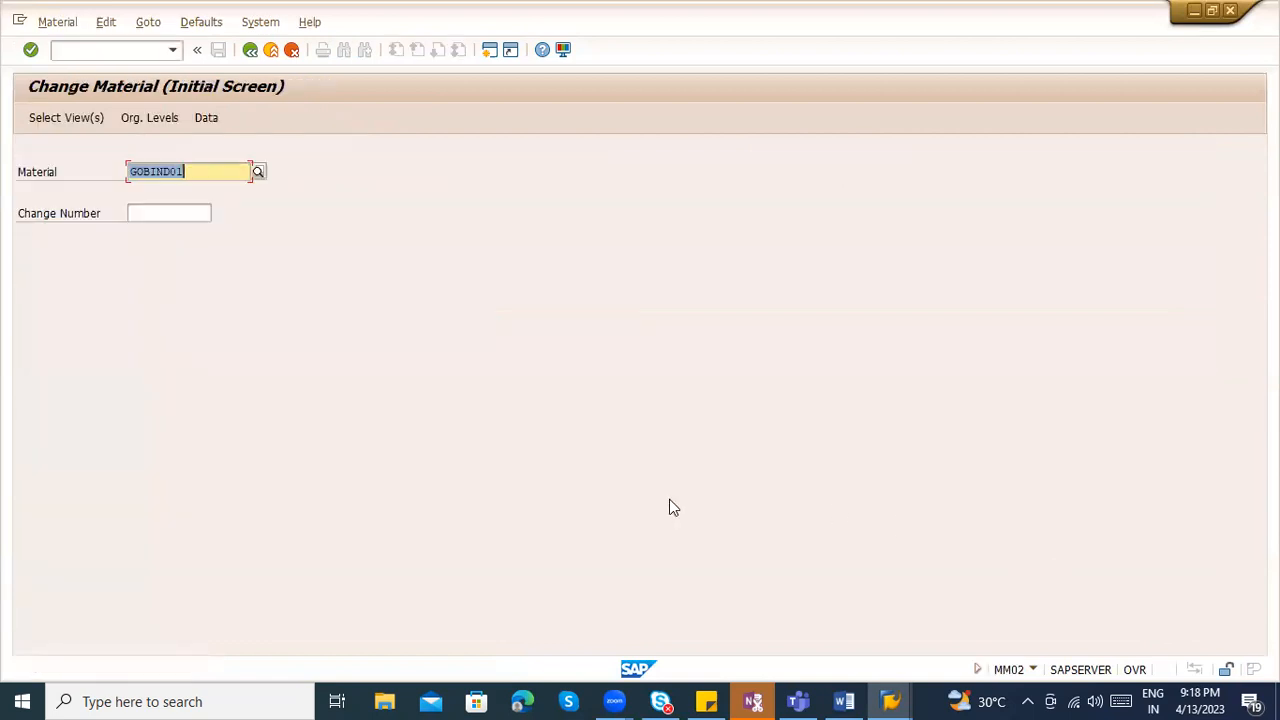
key(Return)
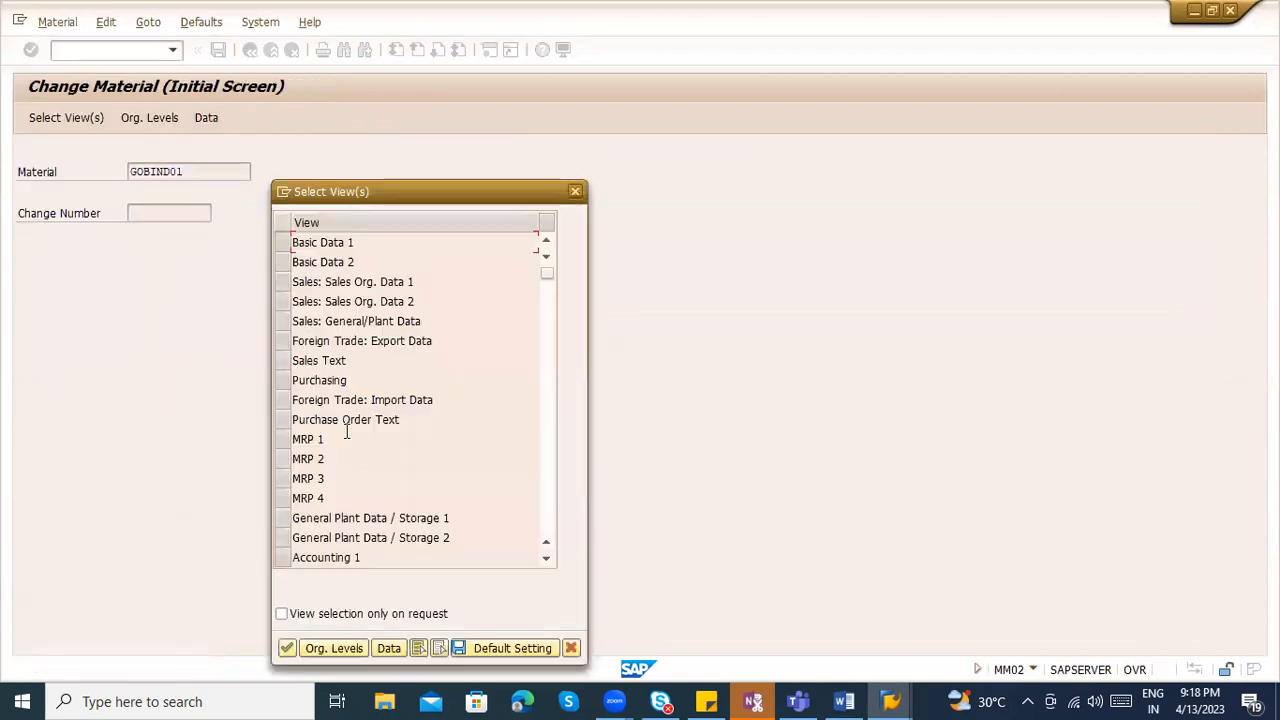
- Look through the selectable views of GOBIND01, cancel the selection and run transaction MM01
scroll(386, 487, down, 1)
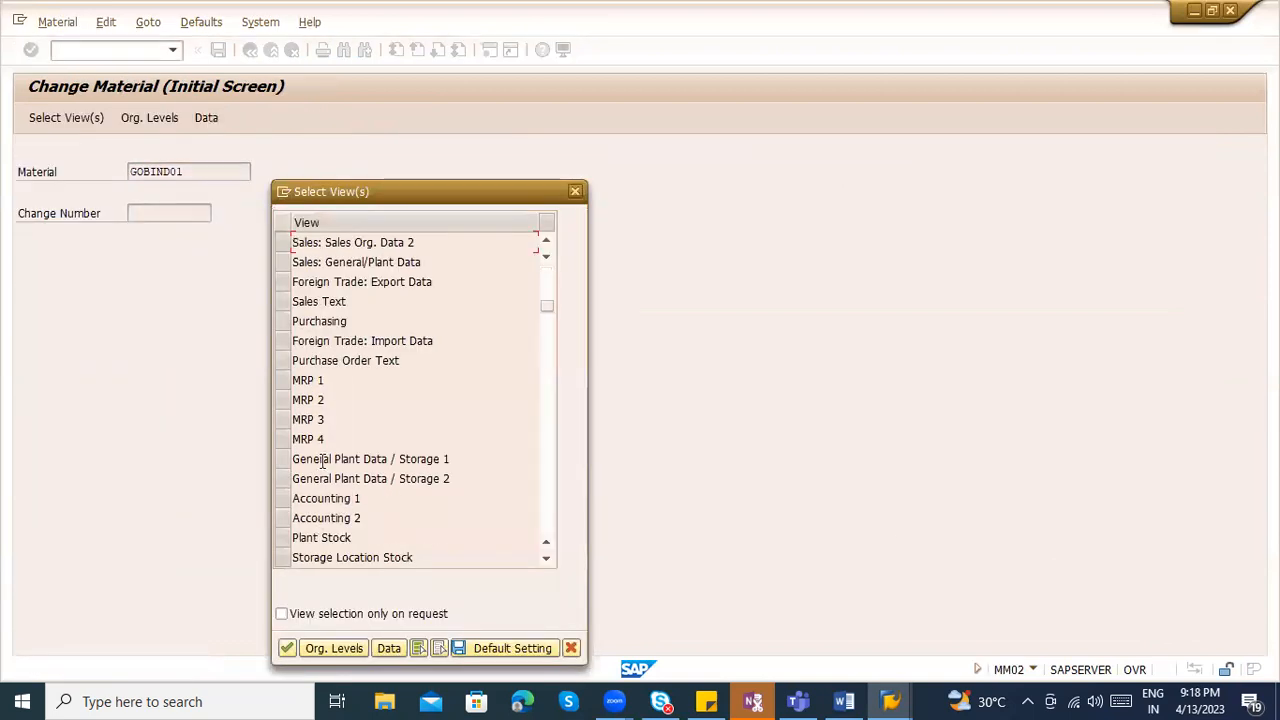
key(Escape)
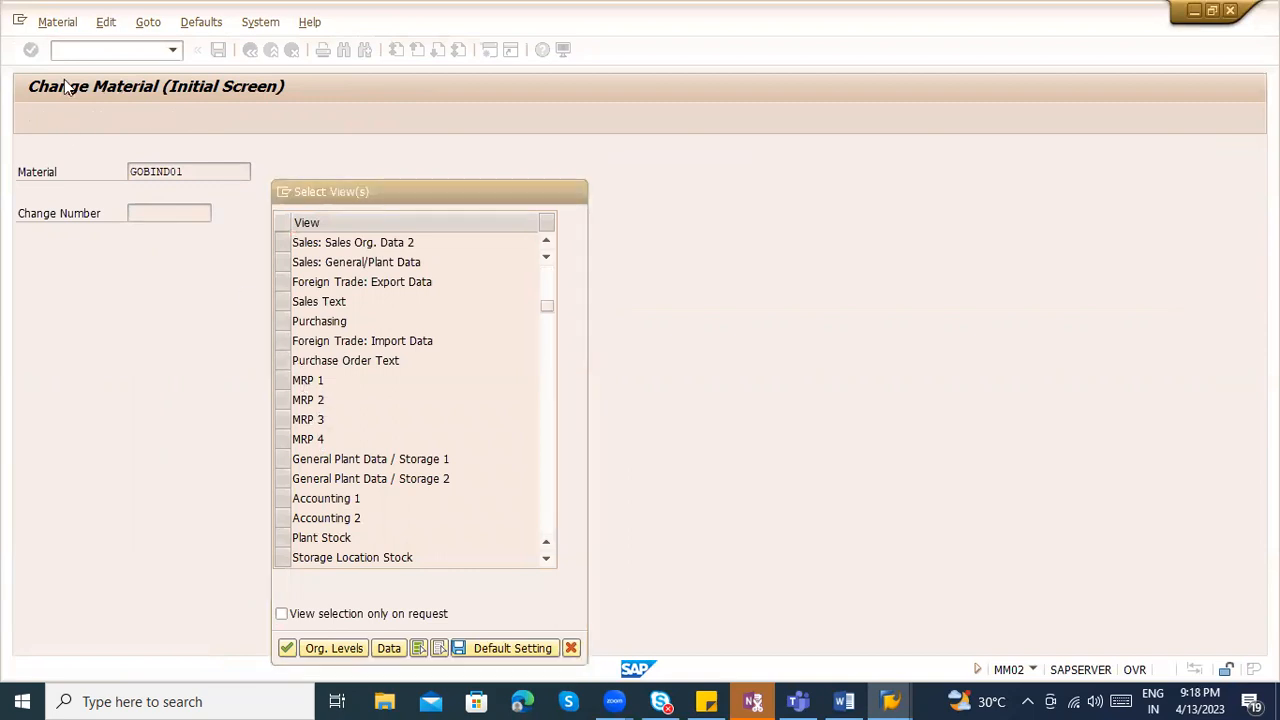
click(84, 55)
text(/nmm01)
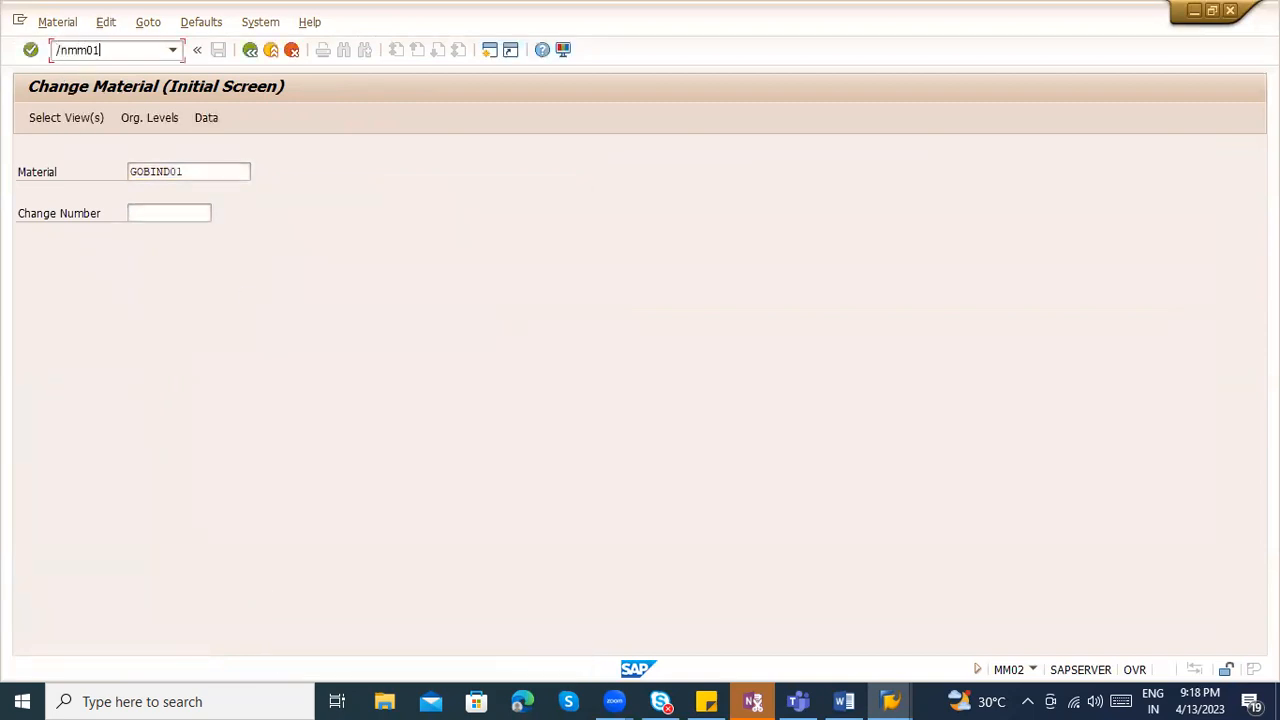
key(Return)
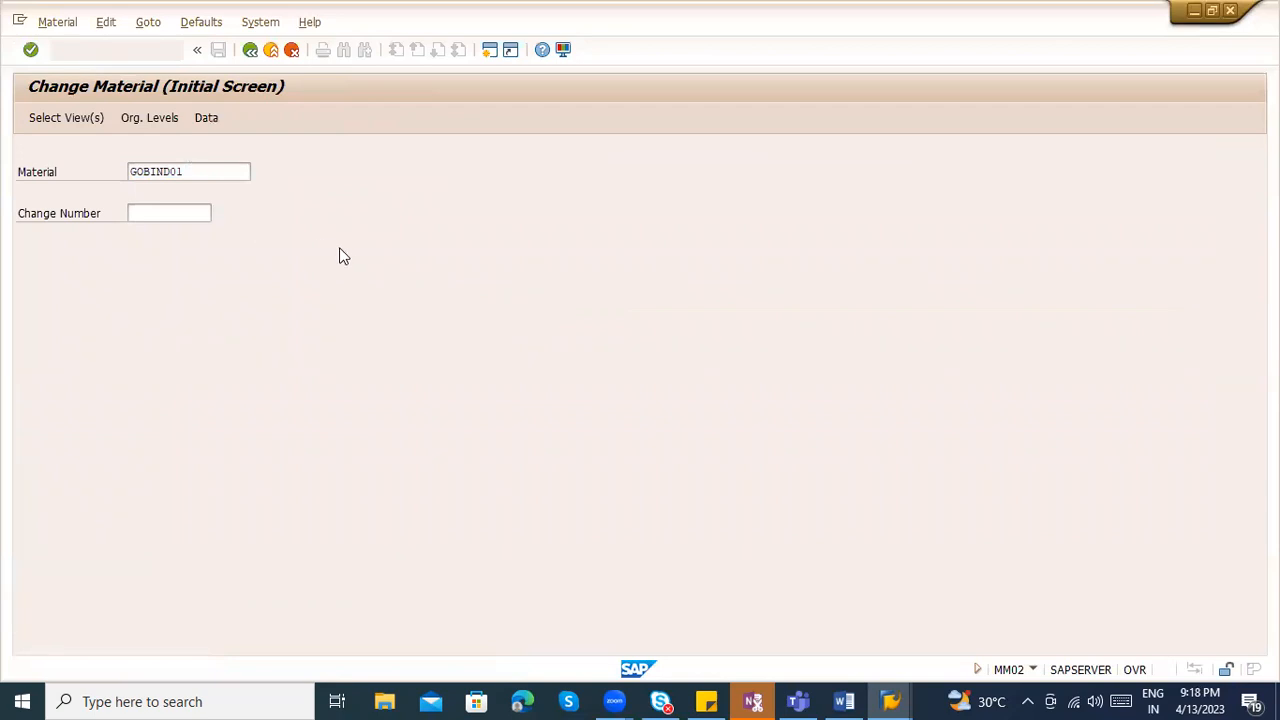
- Enter material GOBIND01 with the Mechanical engineering industry sector and FERT Finished product type, and bring up its view selection
click(202, 170)
click(194, 191)
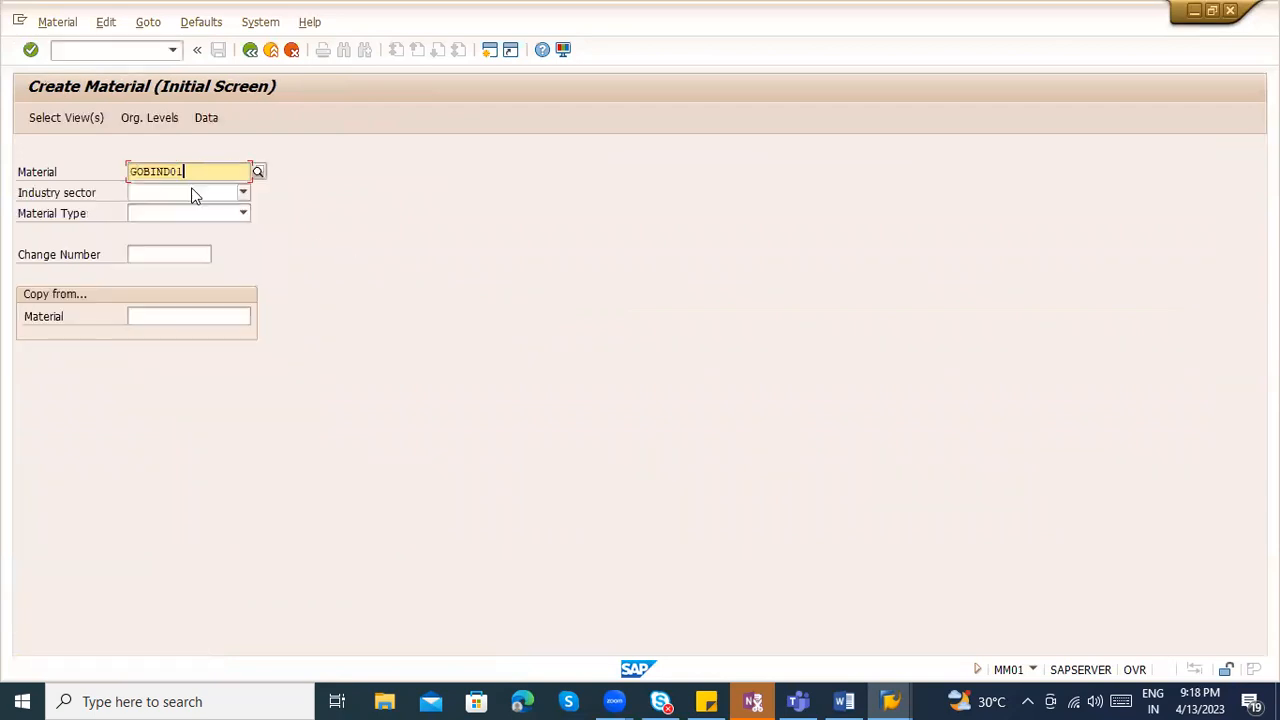
key(Tab)
key(m)
key(Return)
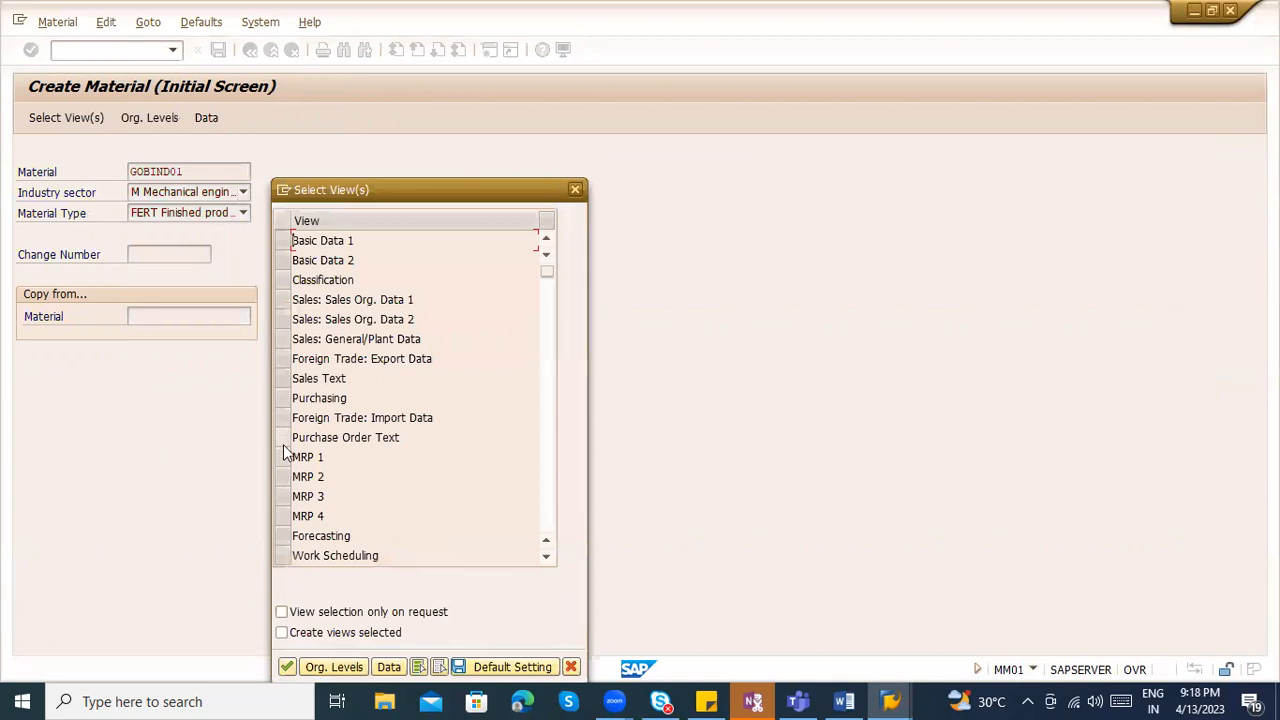
- Choose the Quality Management view and open it for plant ZCON
scroll(288, 335, down, 1)
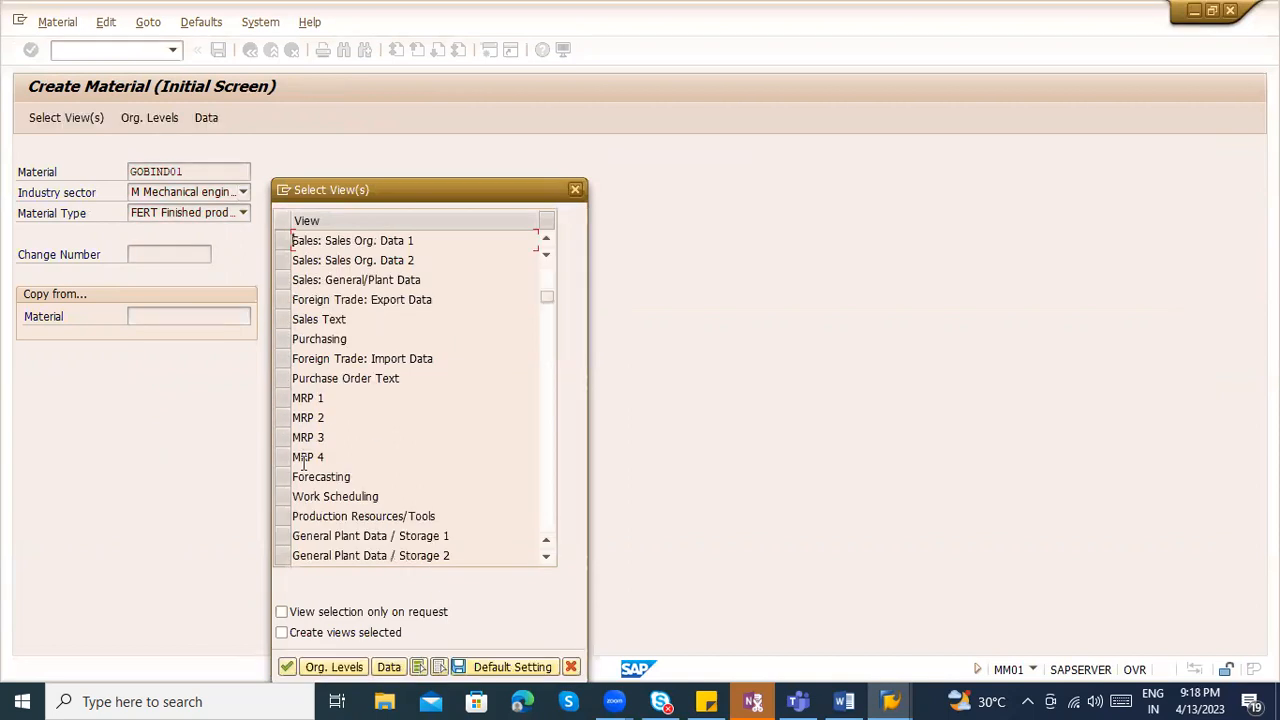
scroll(281, 512, down, 1)
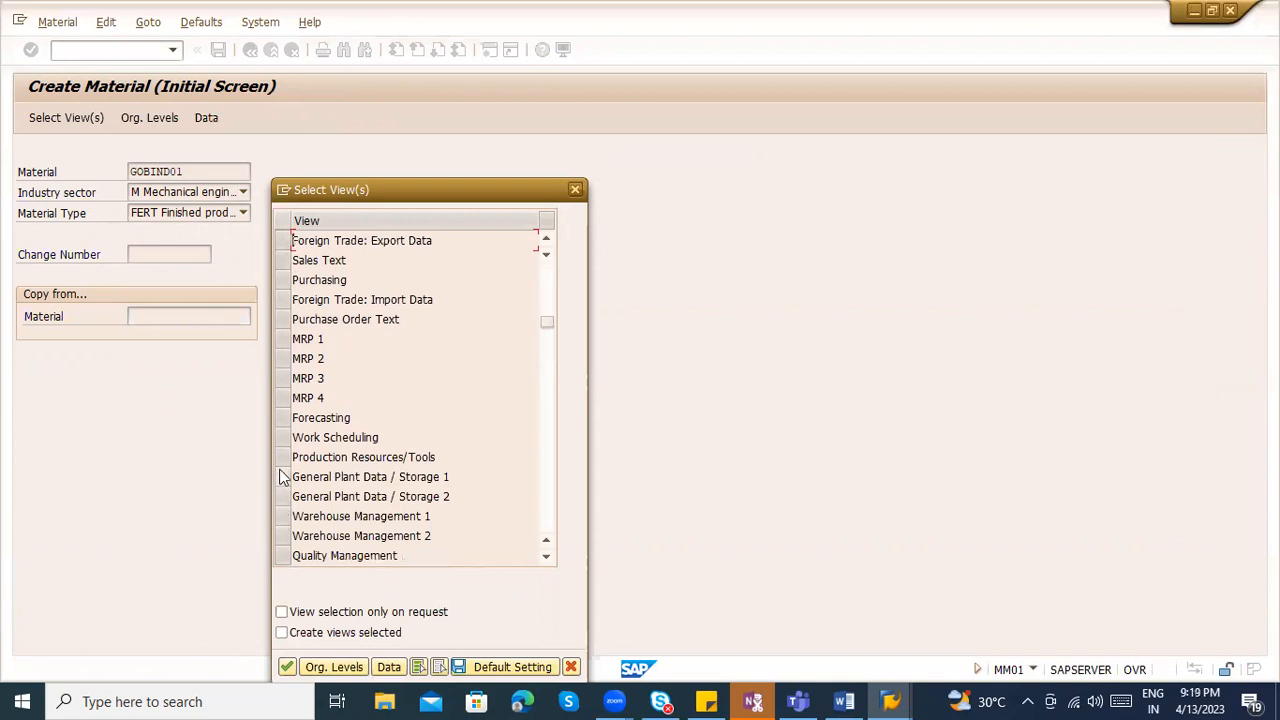
click(283, 555)
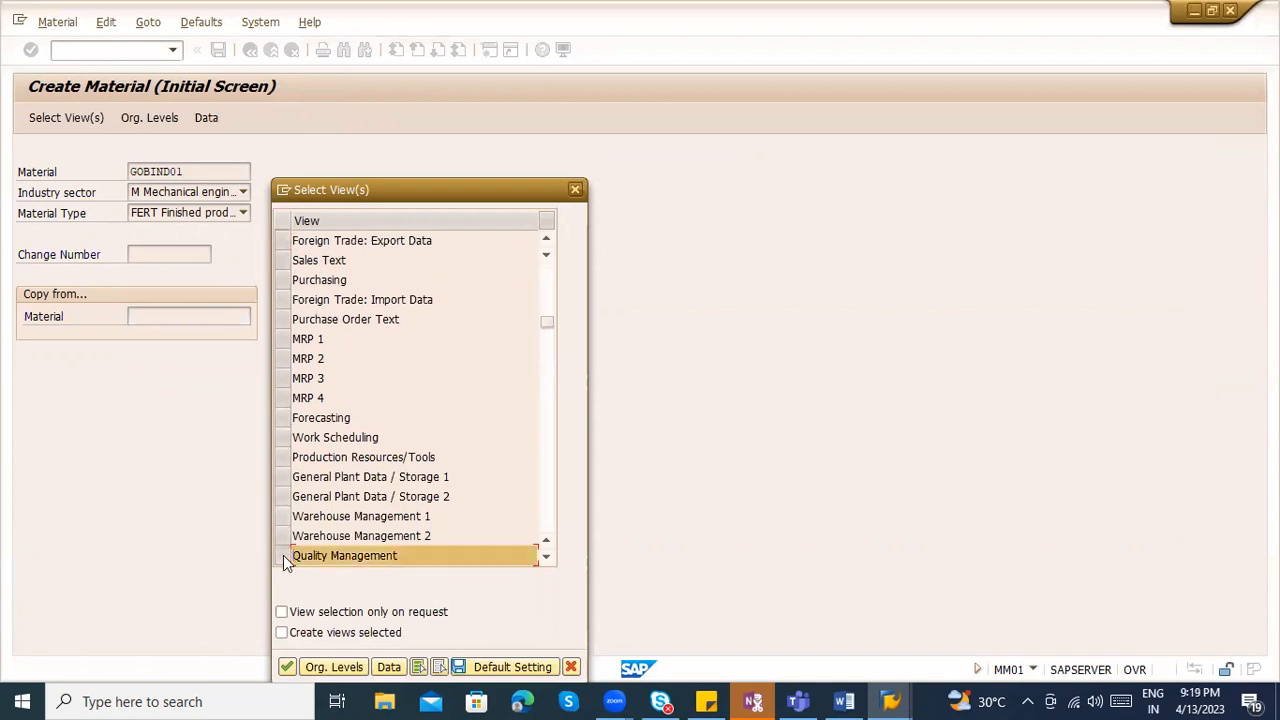
key(Return)
click(298, 221)
click(300, 222)
click(300, 222)
click(296, 241)
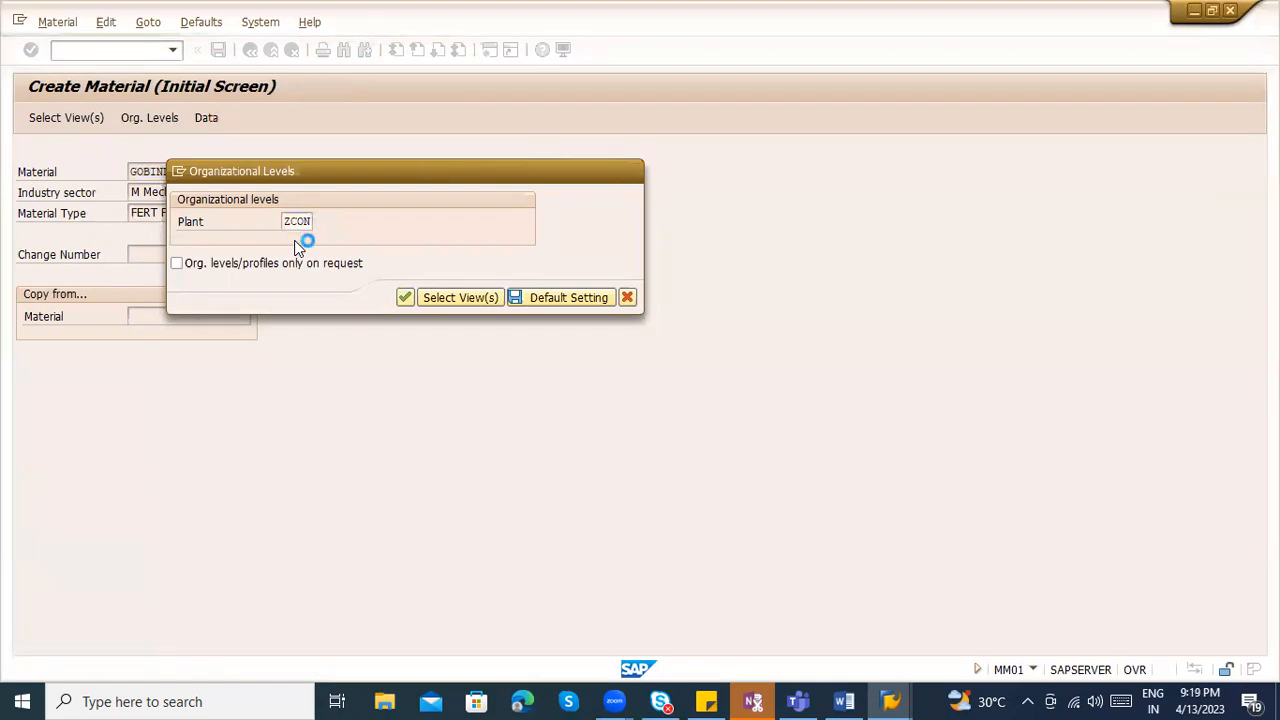
key(Return)
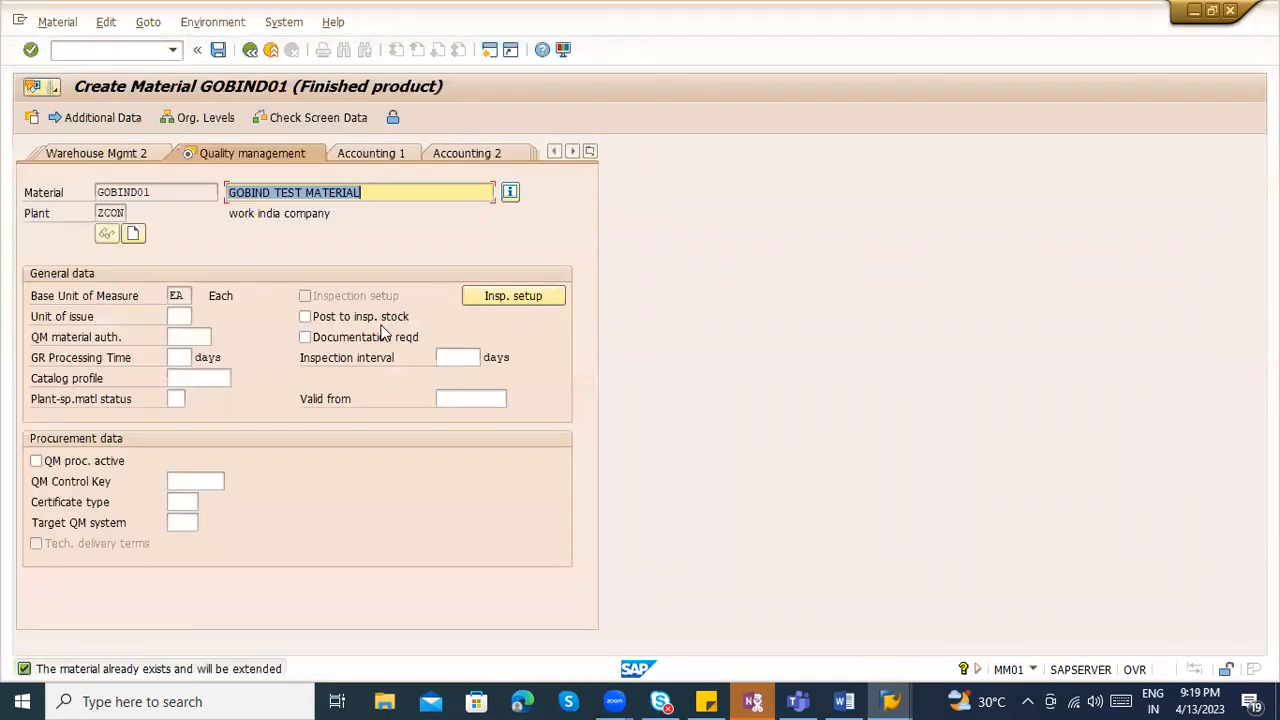
- Add inspection type 01 as active in the inspection setup, accept it and cancel the exit query to stay in the material
click(384, 318)
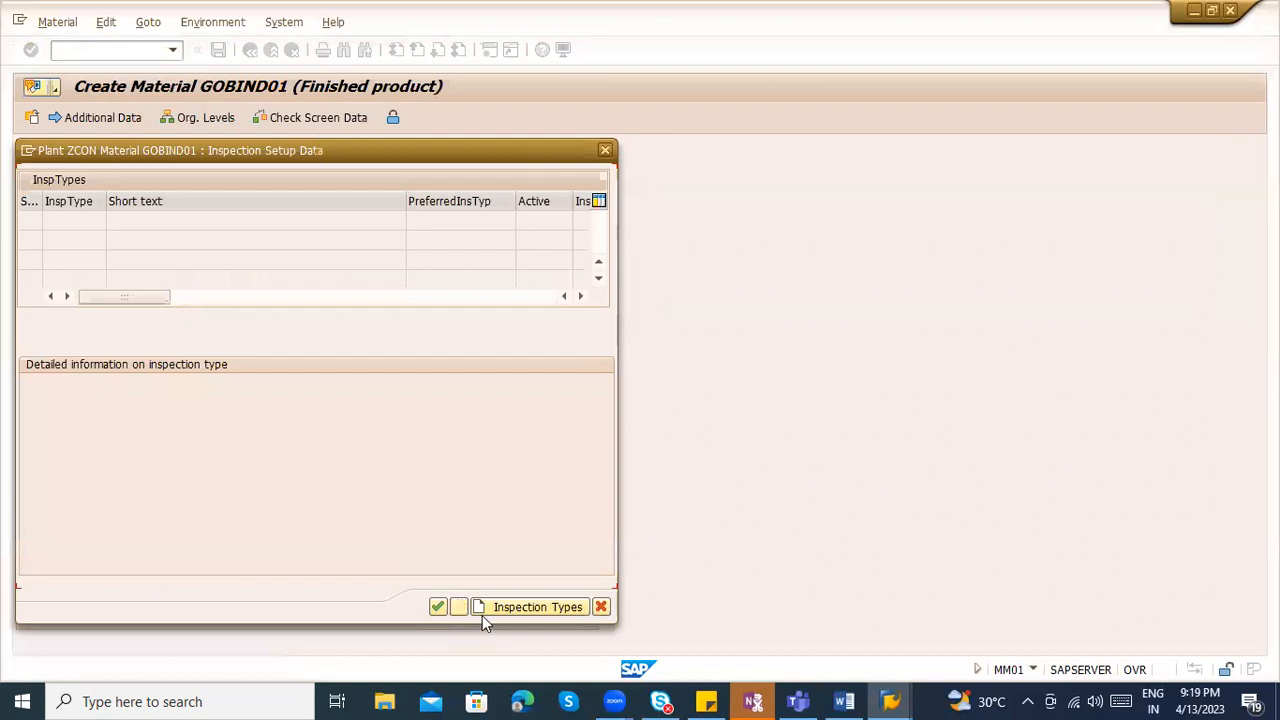
click(72, 240)
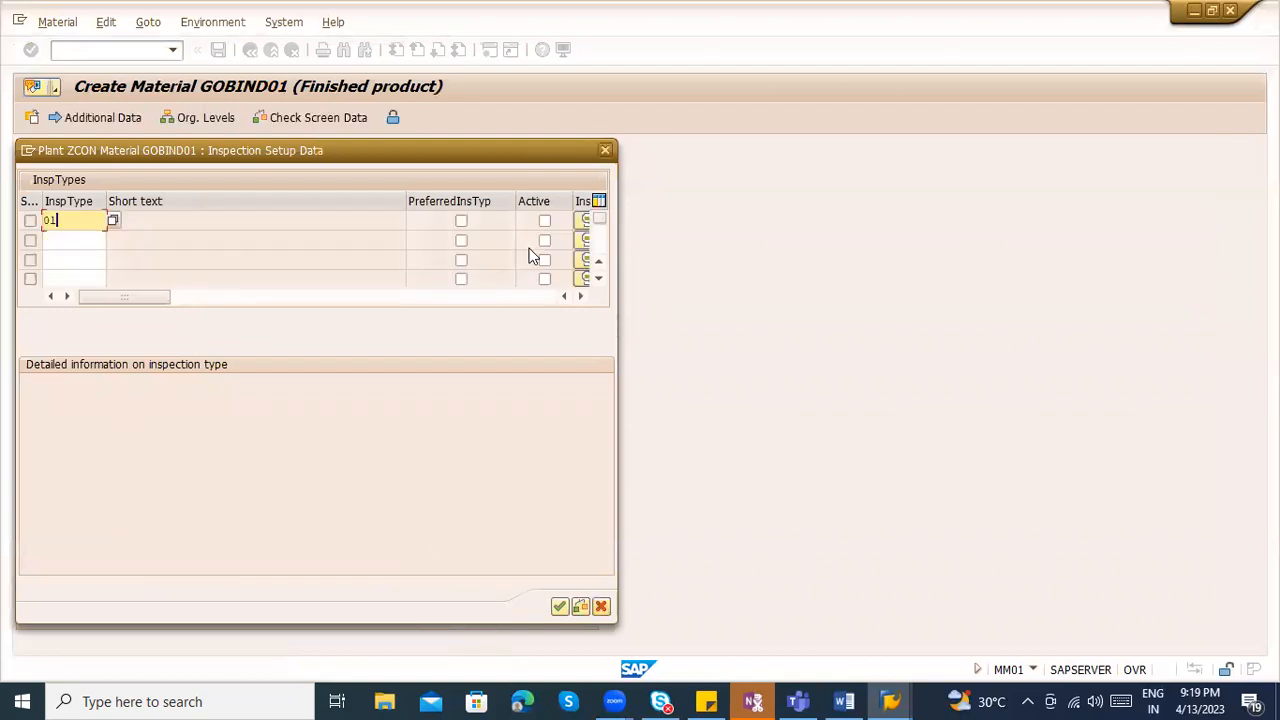
click(544, 221)
key(Return)
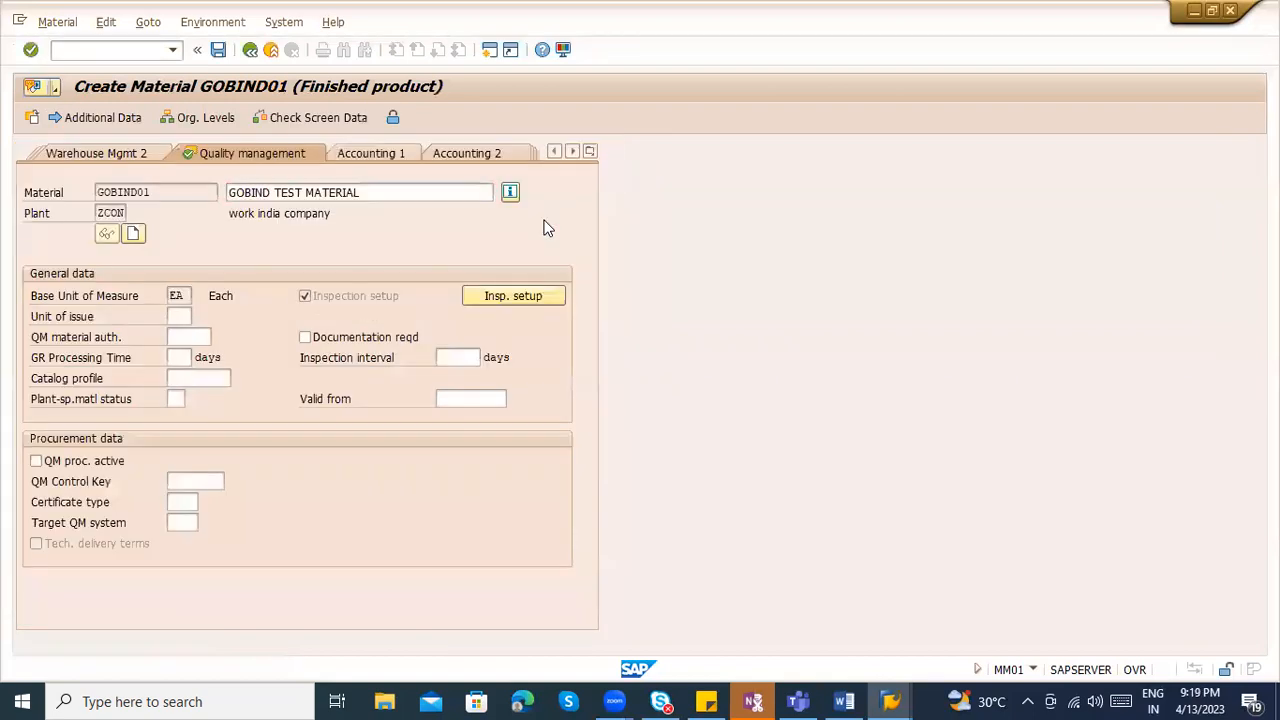
key(Return)
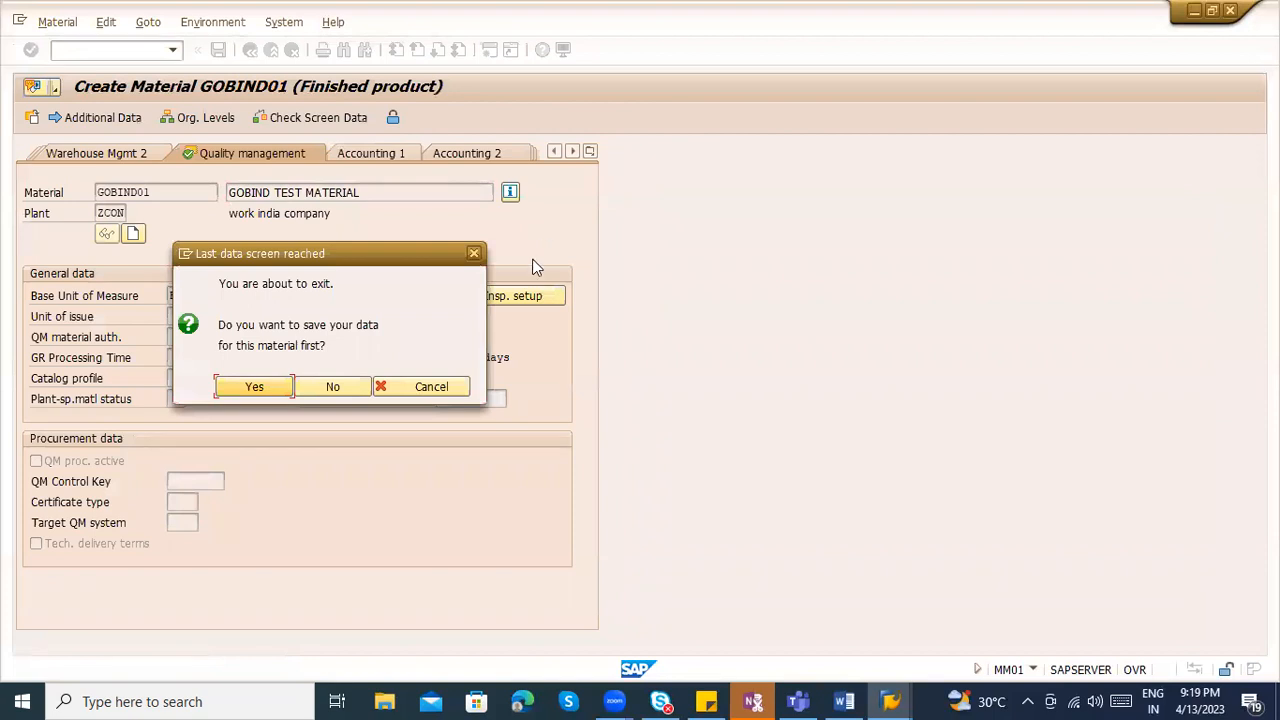
click(443, 387)
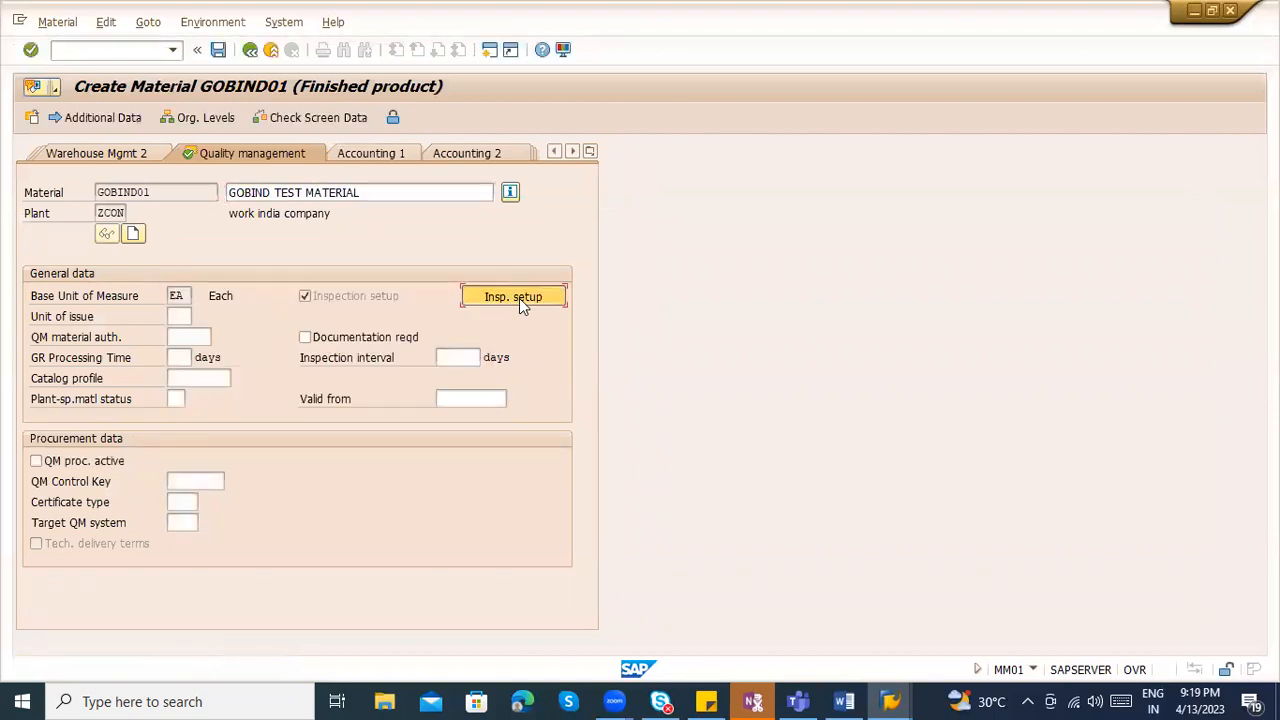
- Reopen the inspection setup, try to accept type 01 without inspection with task list and close the message
click(519, 298)
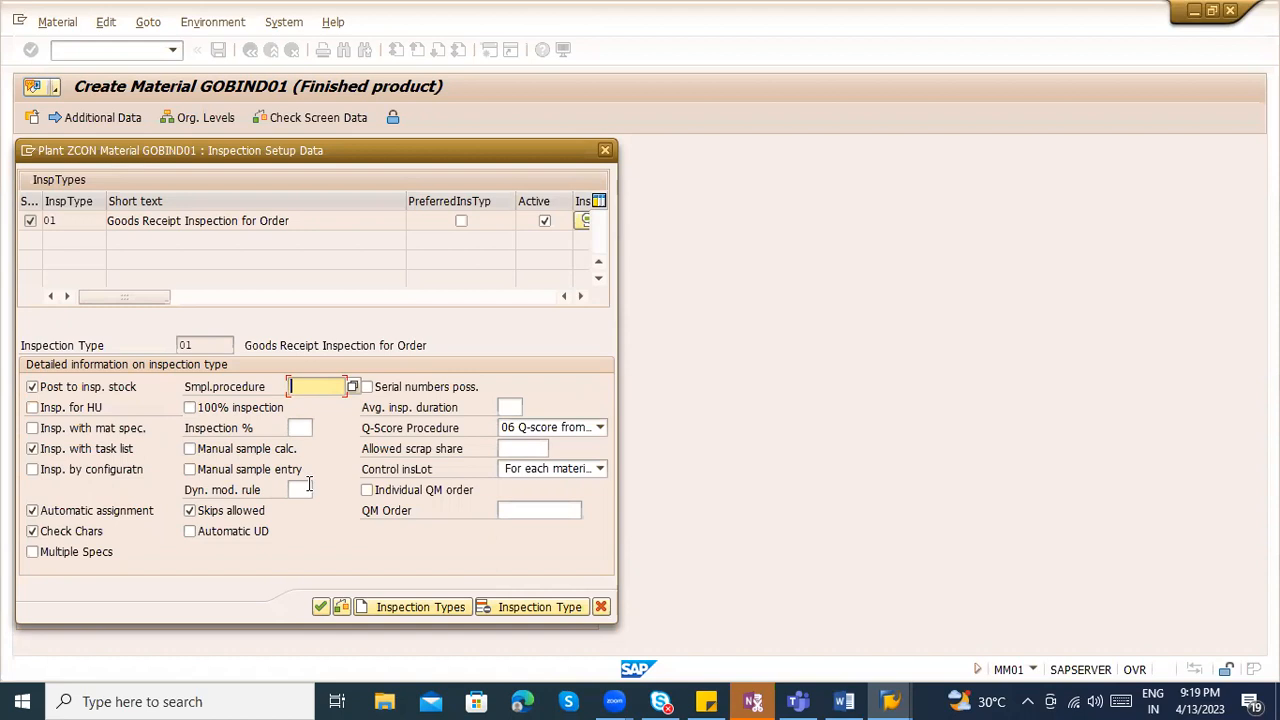
click(76, 452)
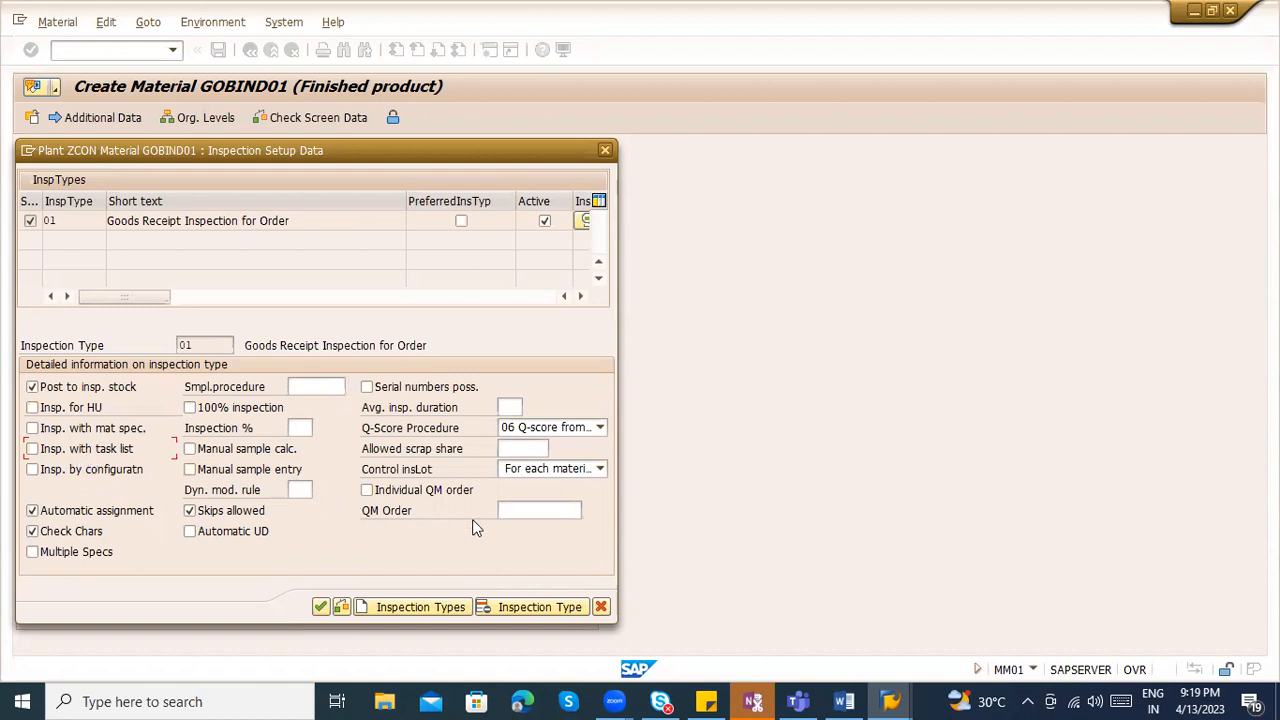
click(320, 606)
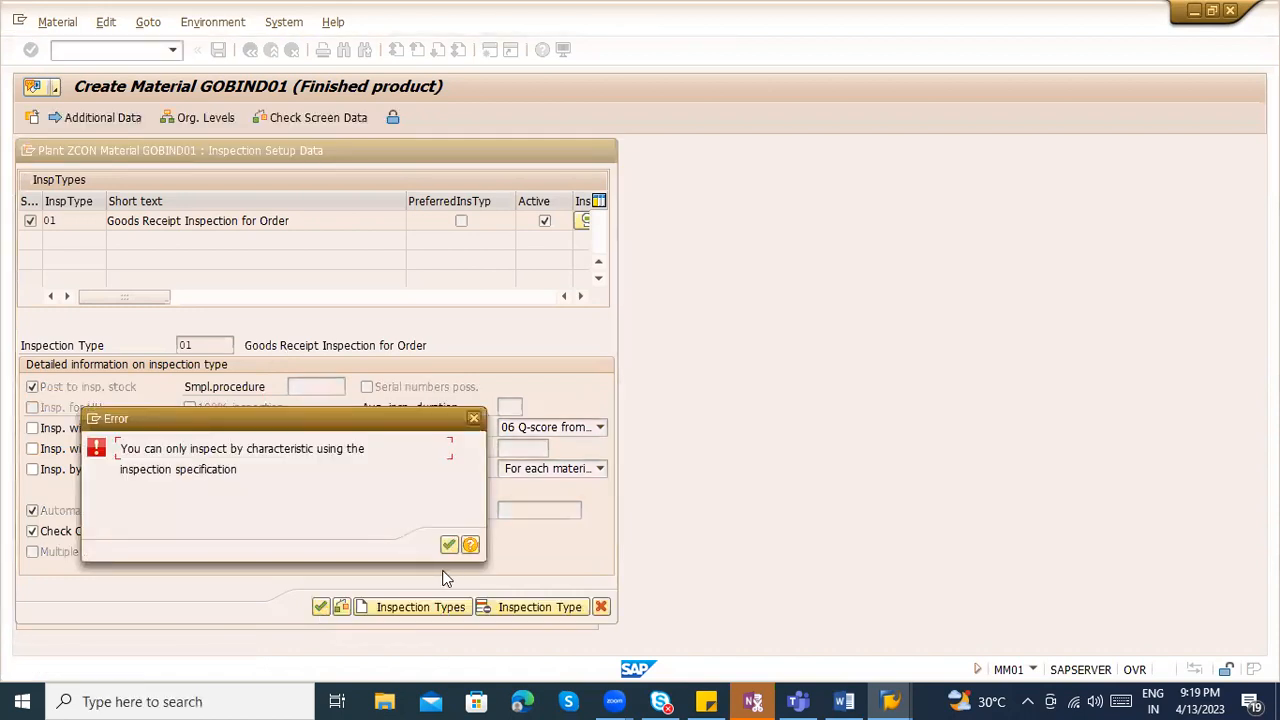
click(447, 547)
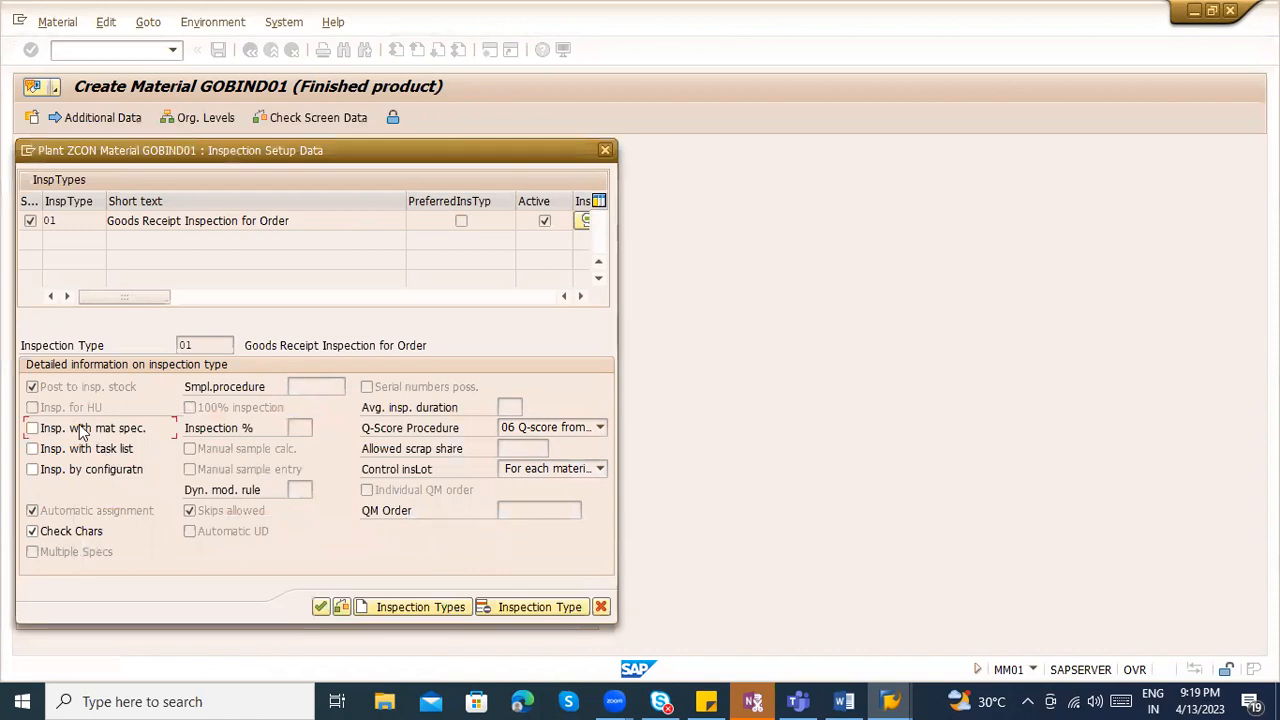
- Enable inspection with material specification and with task list for type 01, accept the setup and save the material
click(79, 424)
click(86, 450)
key(Return)
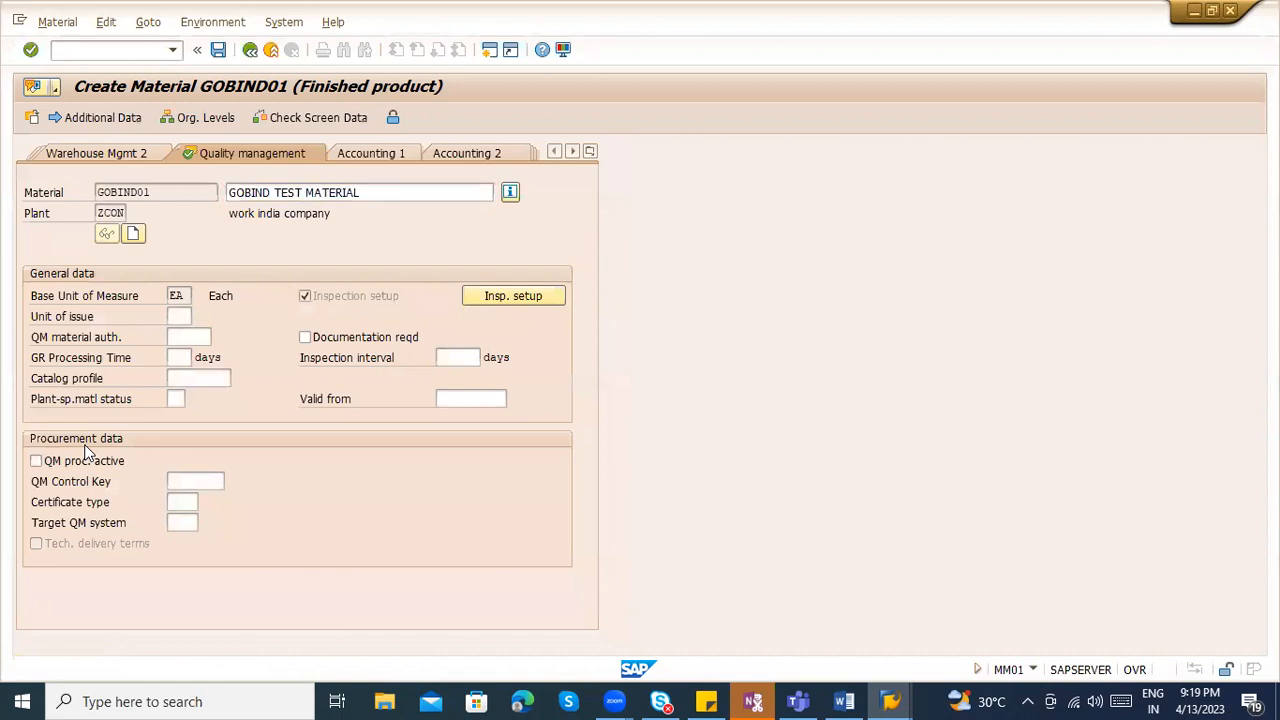
key(ctrl+s)
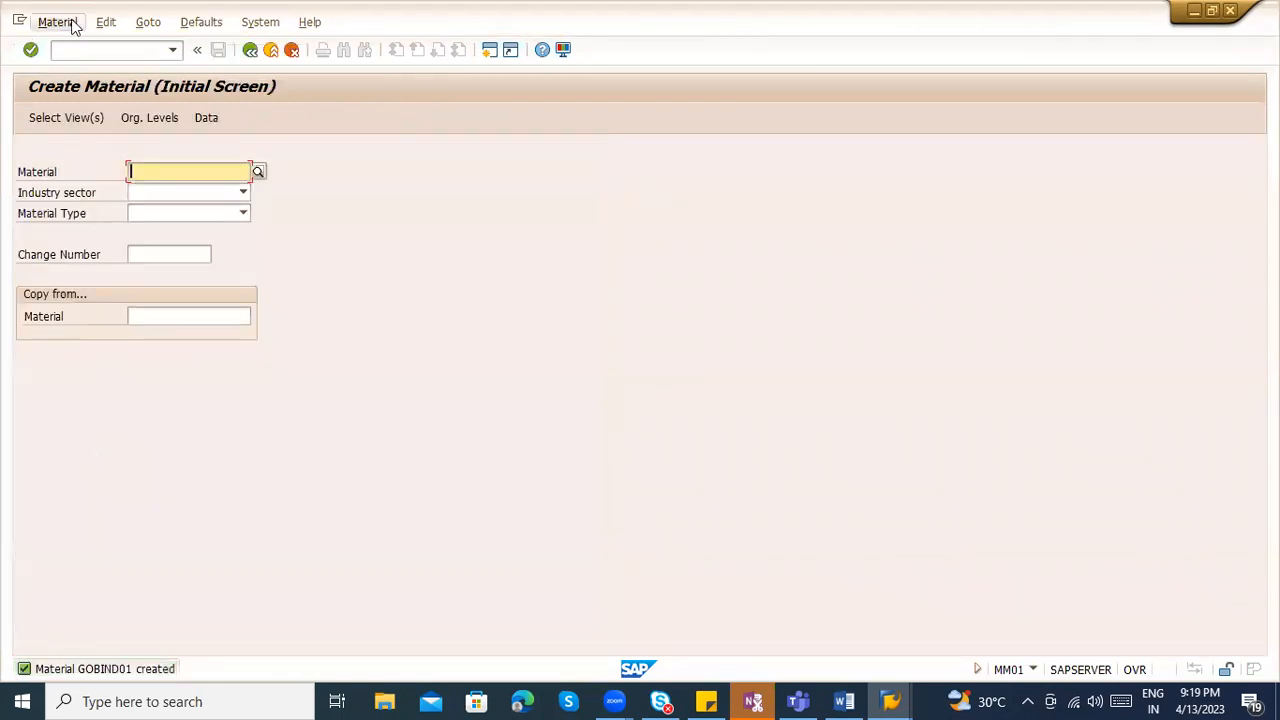
- Switch to material display, cancel the view selection and select the material number GOBIND01 for copying
click(60, 22)
mouse_move(88, 102)
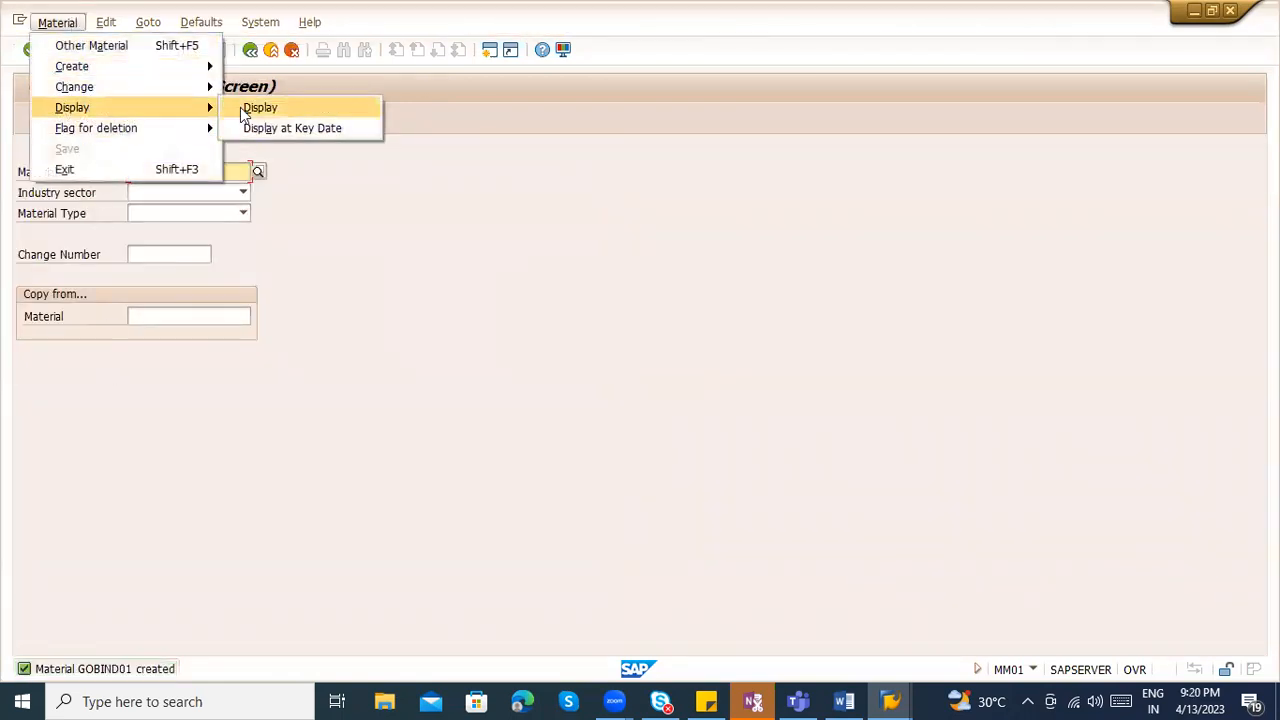
click(244, 111)
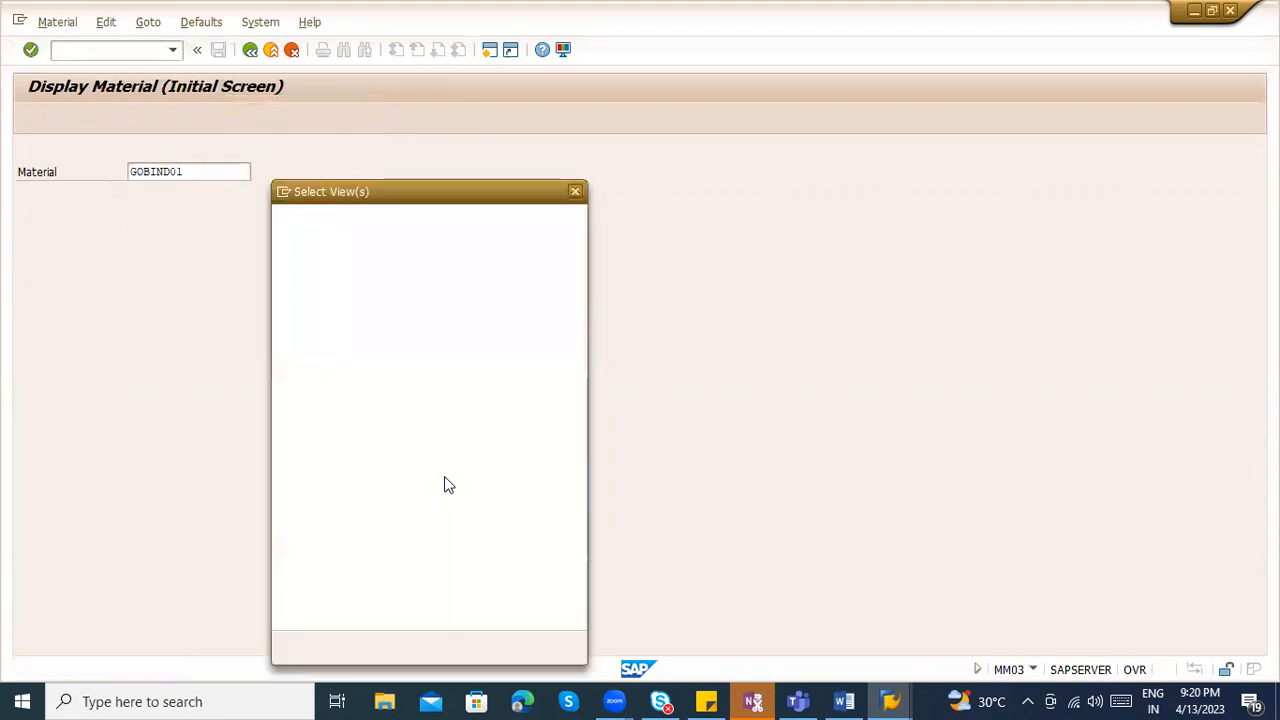
key(Escape)
drag(204, 174, 128, 173)
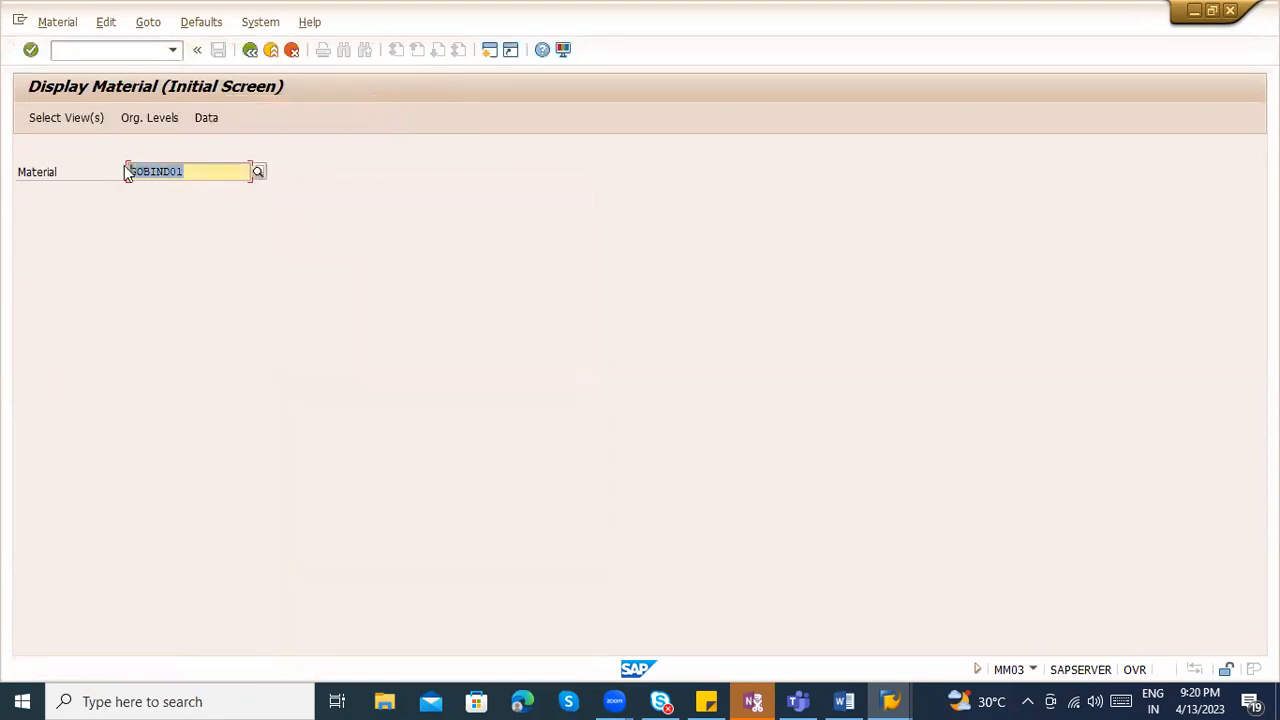
- Run transaction ME21N and enter the third-party vendor's number in the standard purchase order
click(110, 50)
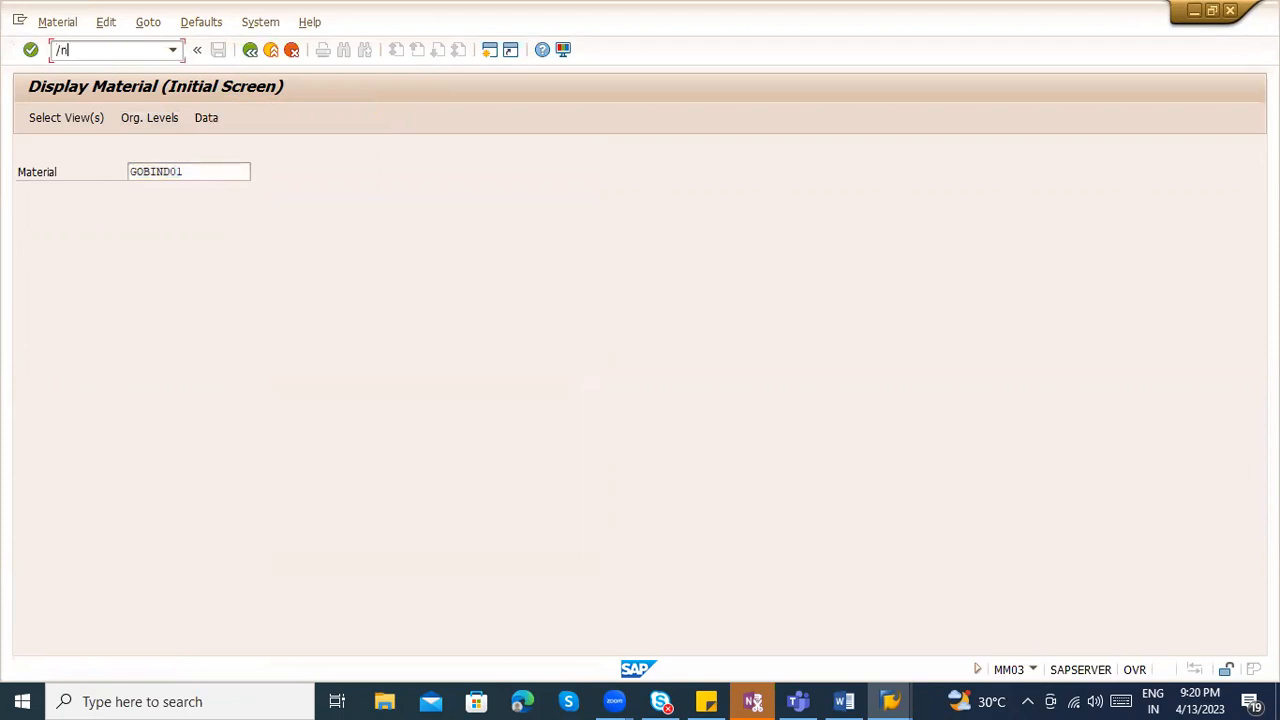
key(Return)
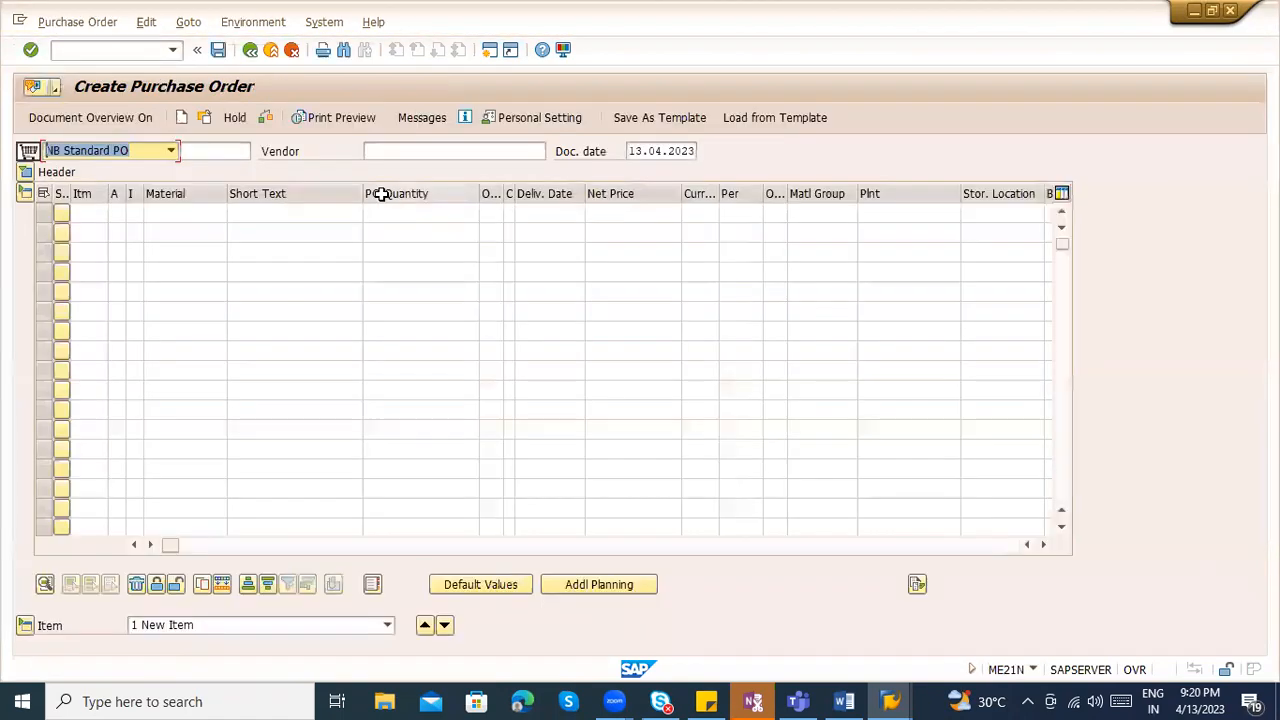
click(418, 152)
click(405, 168)
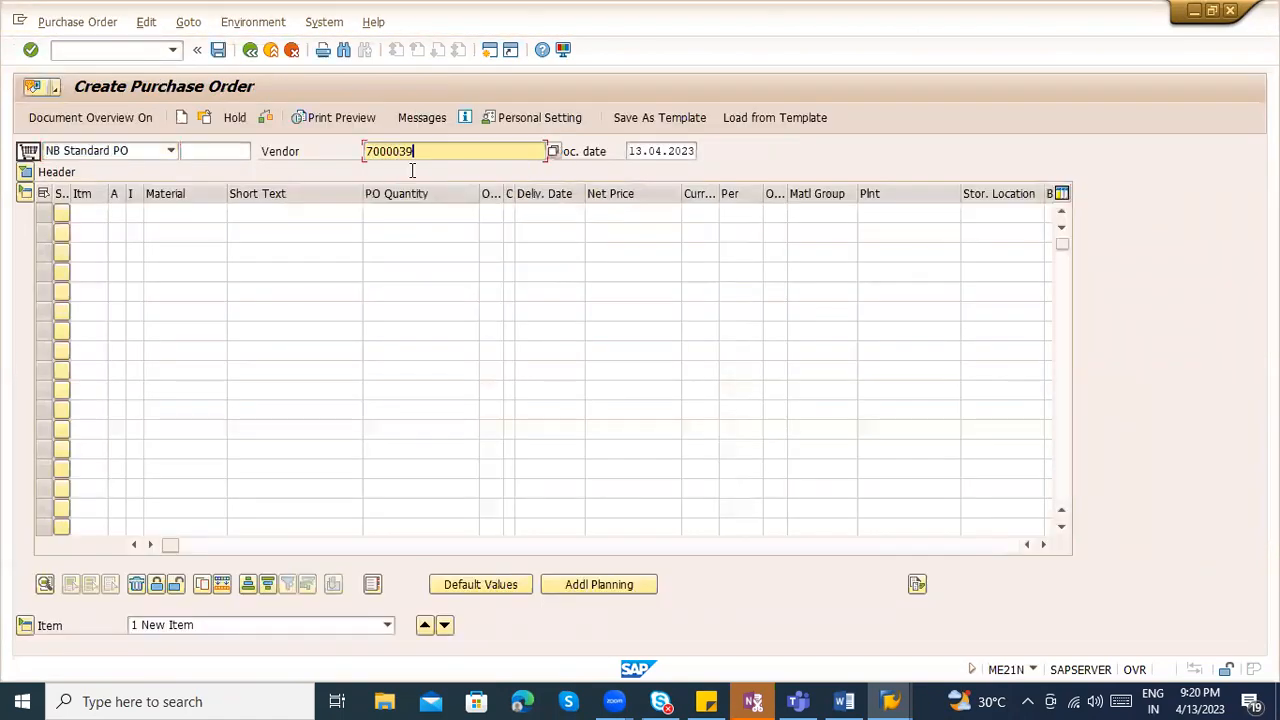
key(Return)
- Set both the purchasing organization and the company code of the purchase order to ZCON
click(166, 218)
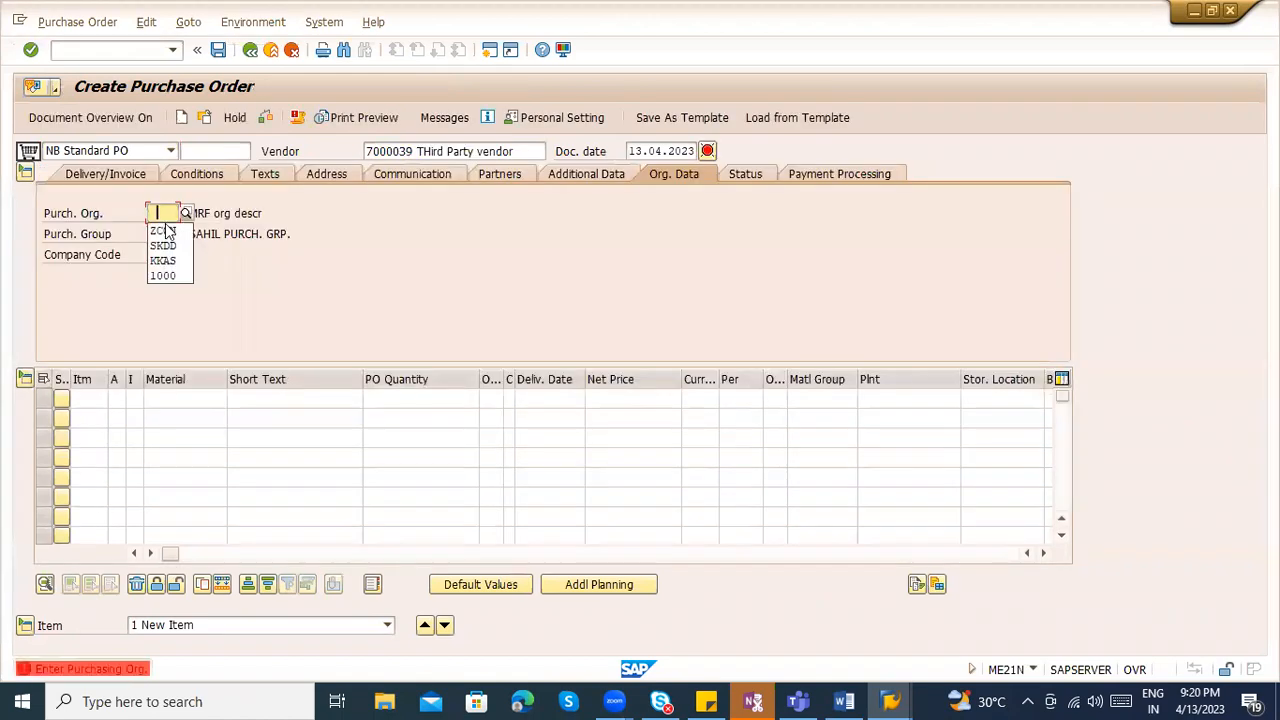
click(167, 229)
click(166, 251)
click(170, 268)
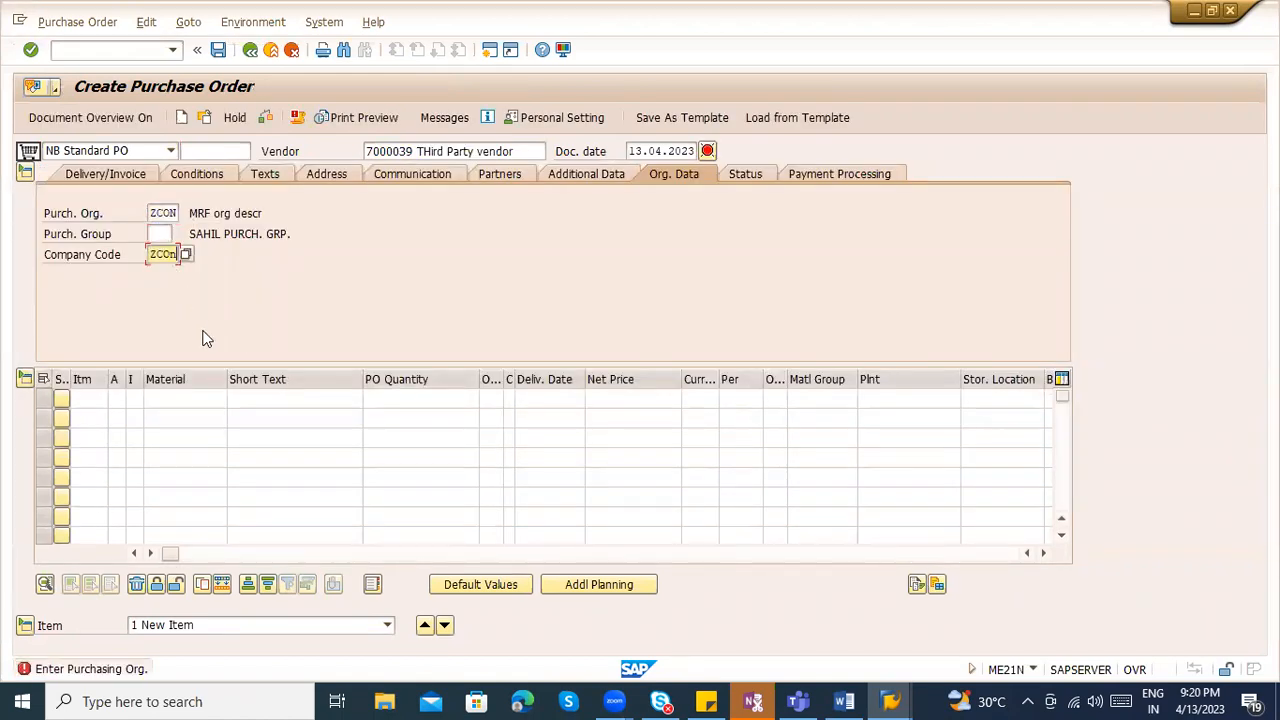
click(214, 398)
click(210, 411)
key(Return)
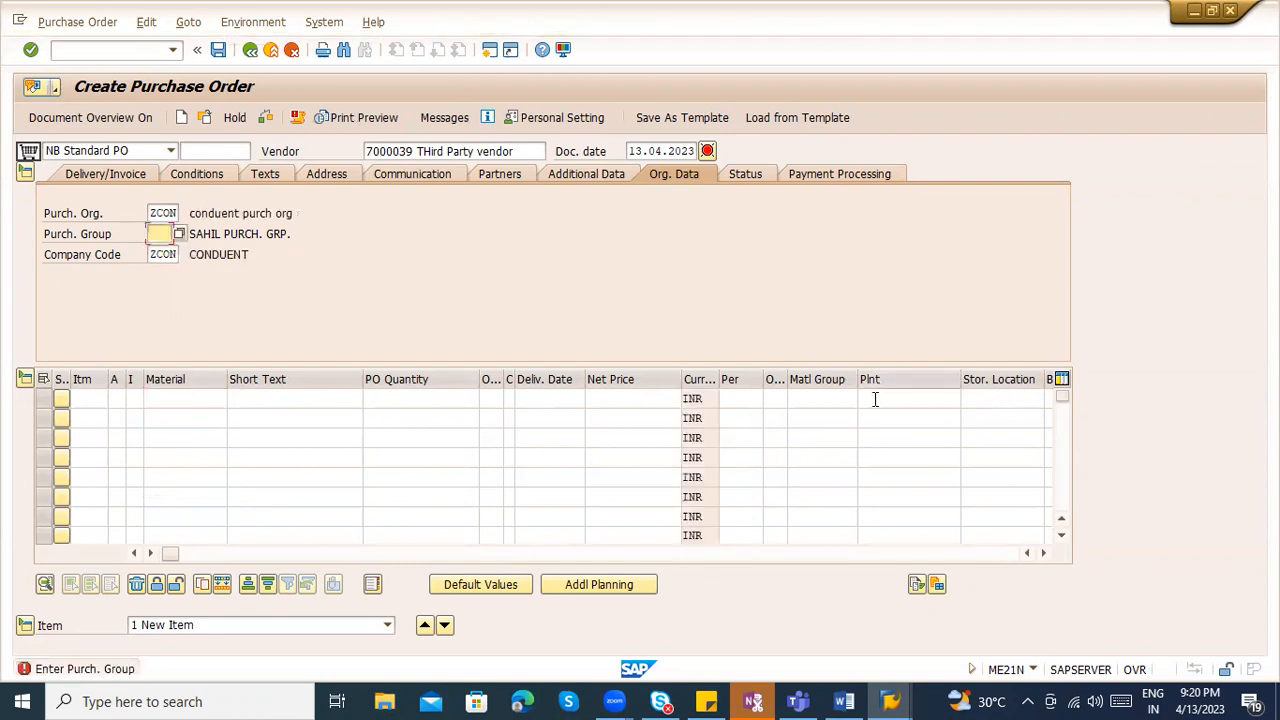
- Set purchasing group 001 and add an item with material GOBIND01 for plant ZCON
click(157, 252)
click(157, 398)
click(160, 416)
key(Return)
text(ZCOn)
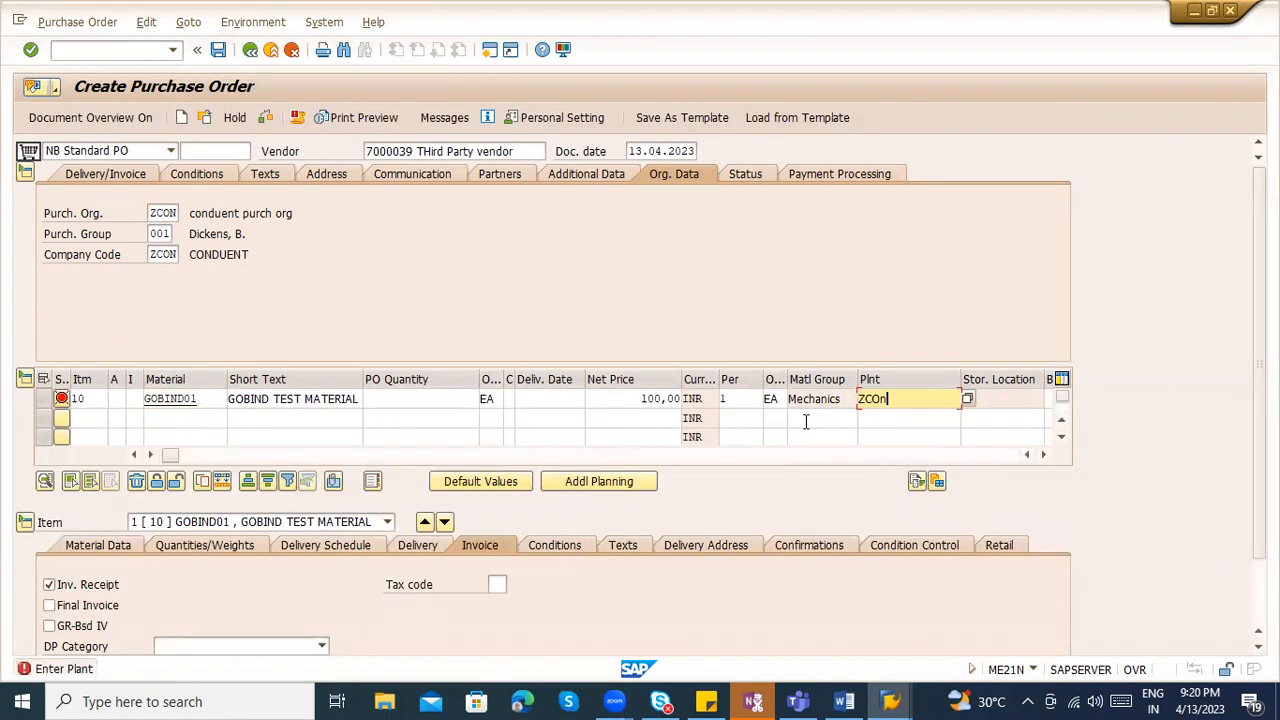
key(Return)
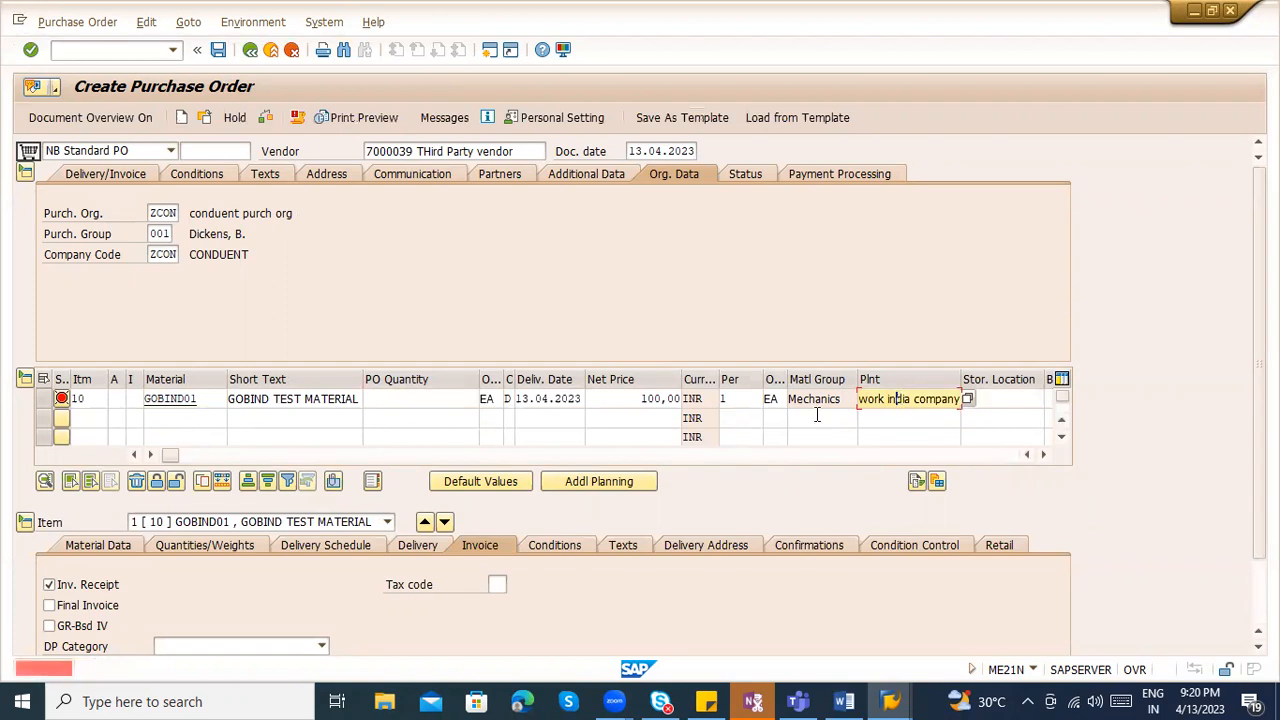
- Set the GOBIND01 item's PO quantity to 100 and bring its item details into view
click(425, 398)
text(100)
key(Return)
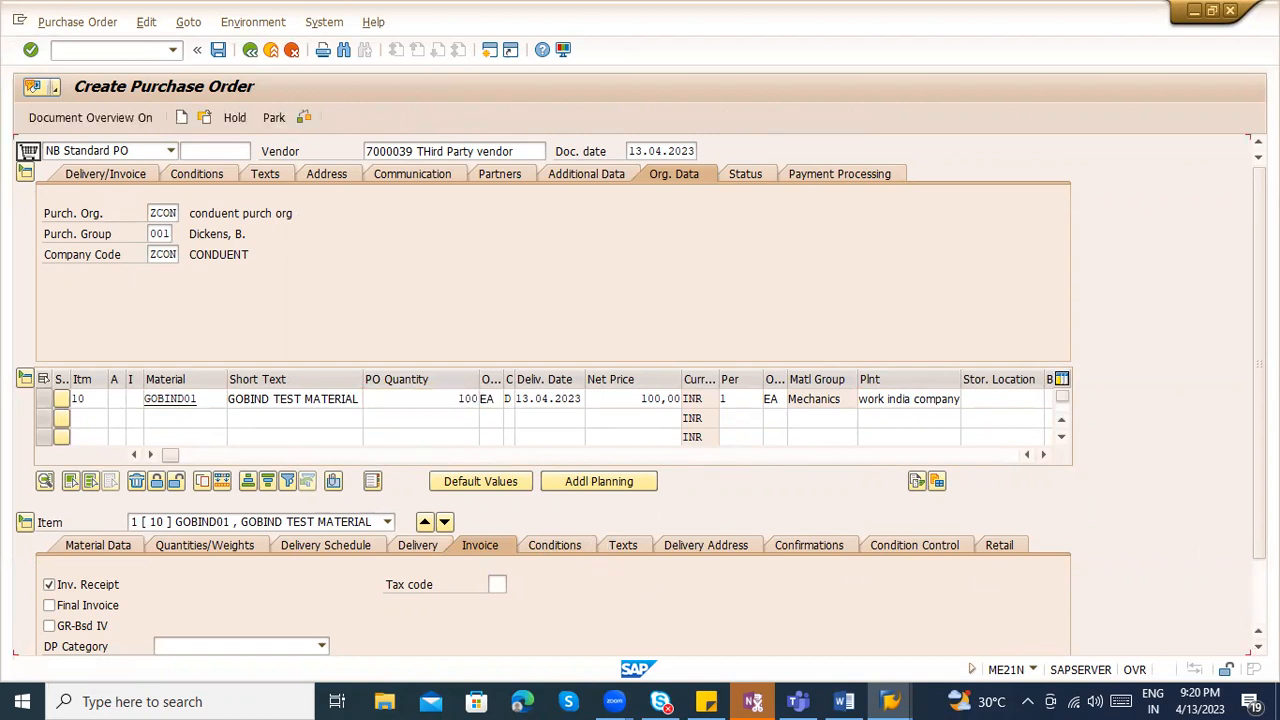
scroll(1069, 600, down, 2)
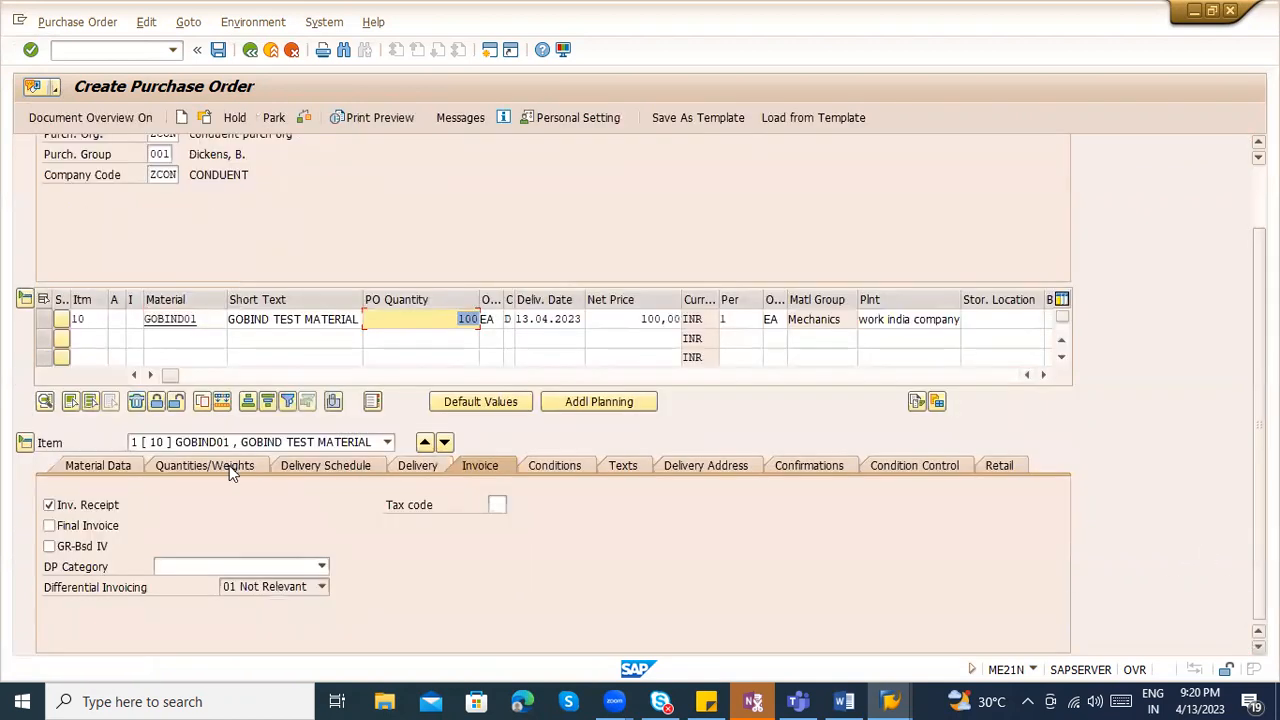
- Review the GOBIND01 item's material data, delivery schedule and delivery details, including the available stock type options
click(98, 465)
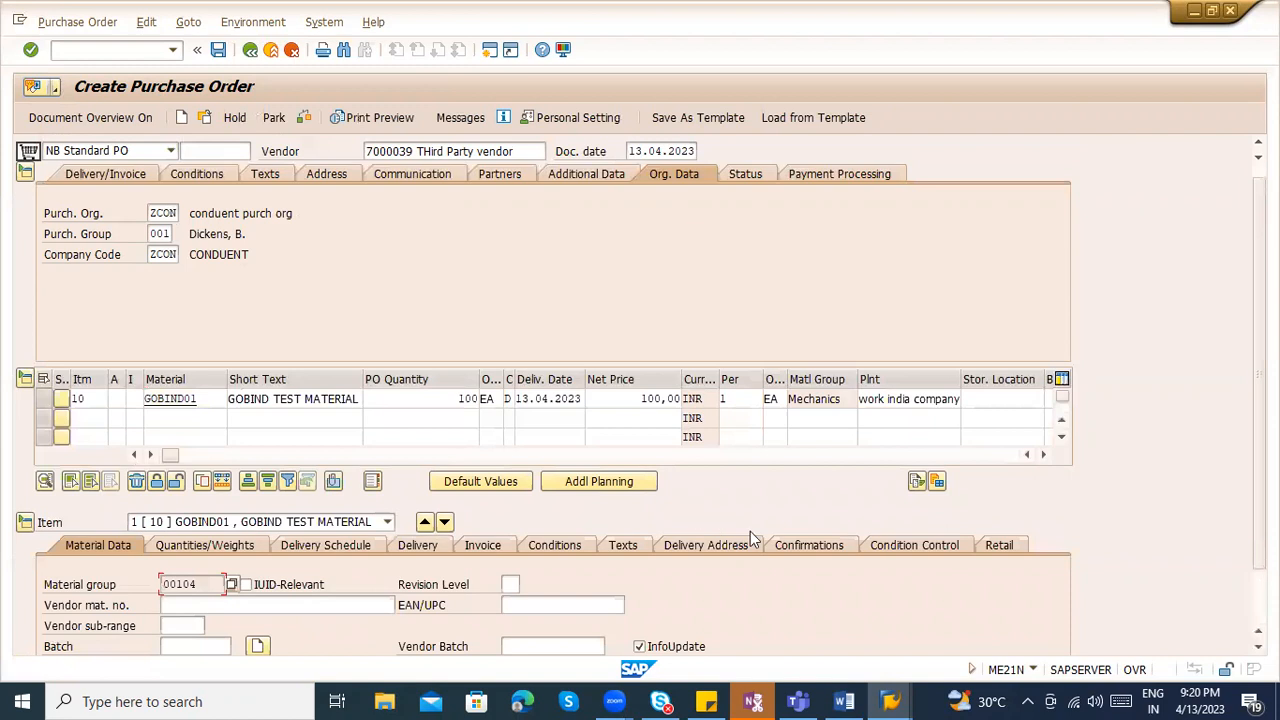
scroll(308, 555, down, 1)
click(341, 502)
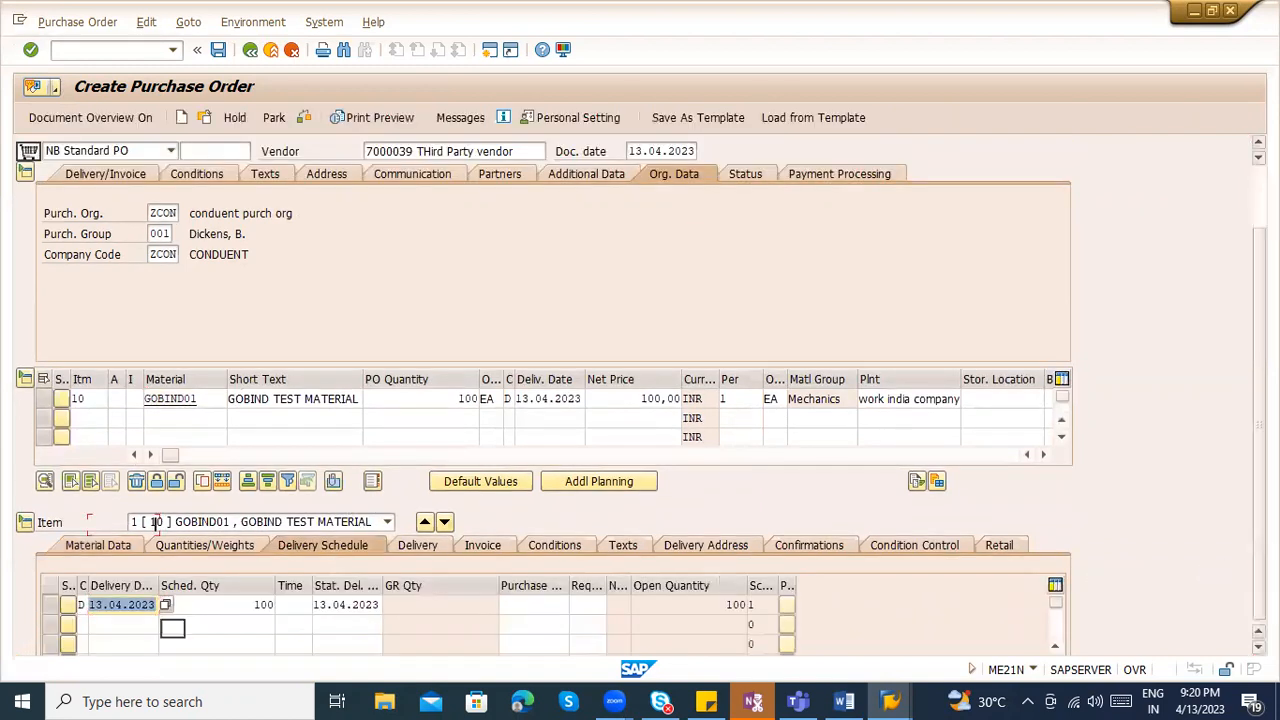
scroll(450, 515, down, 2)
click(417, 465)
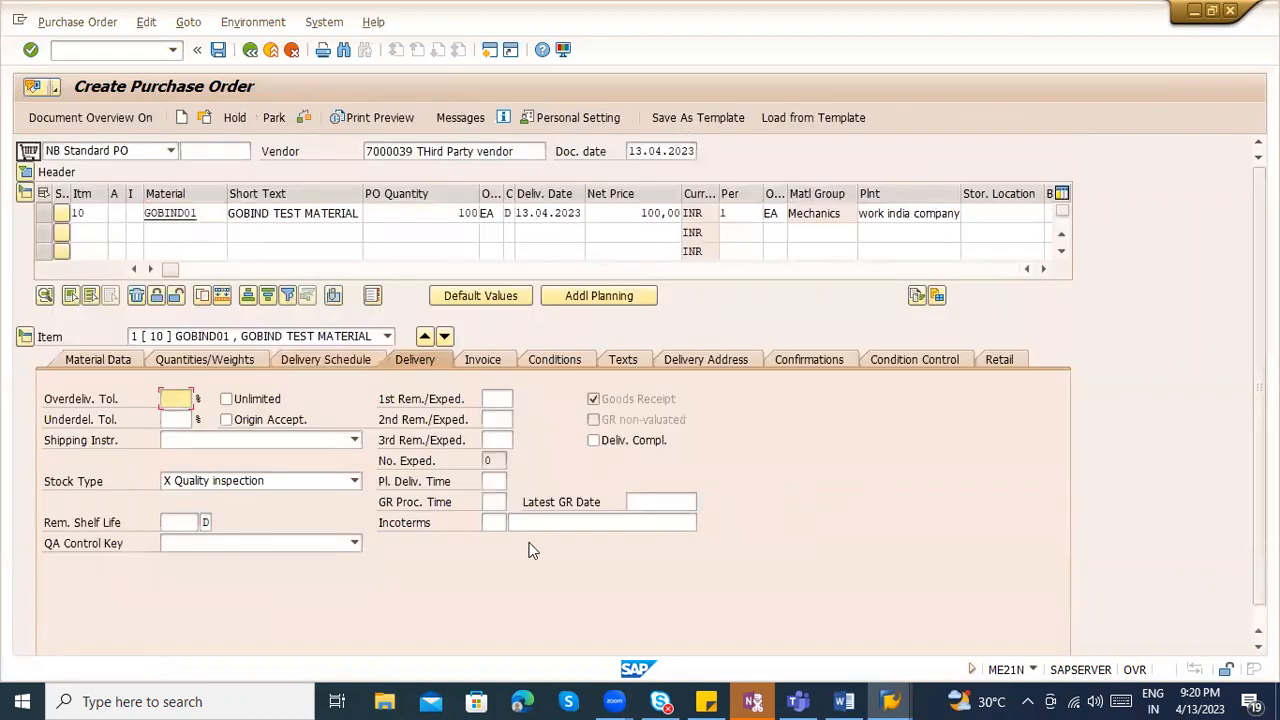
click(244, 482)
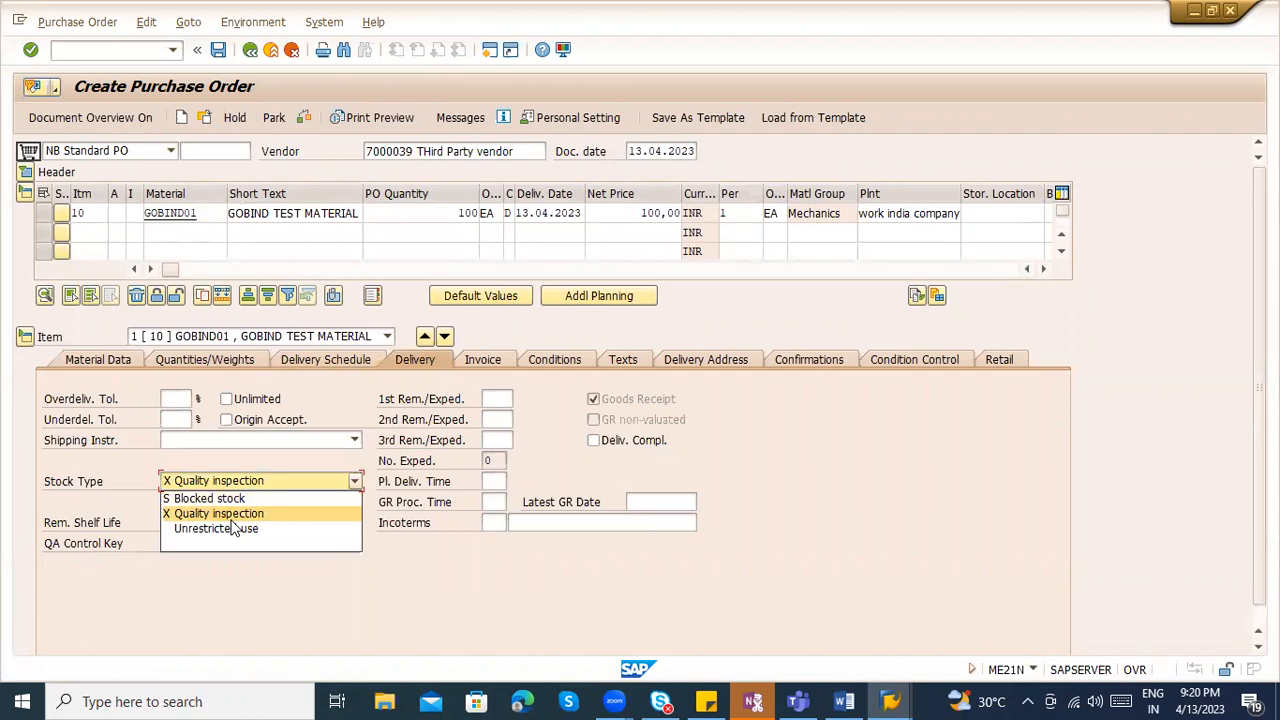
- Display the material master of GOBIND01 from the order item, check its Quality management view's inspection setup, and return to the order
click(157, 214)
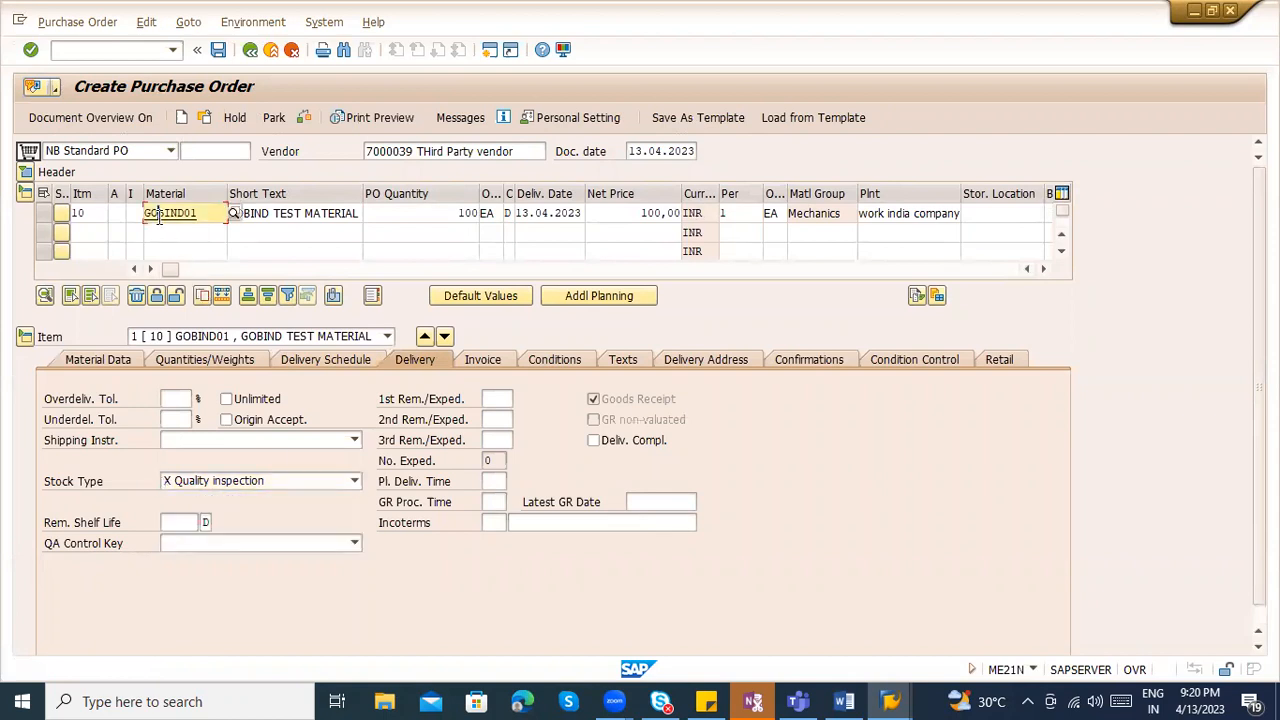
double_click(158, 210)
click(591, 152)
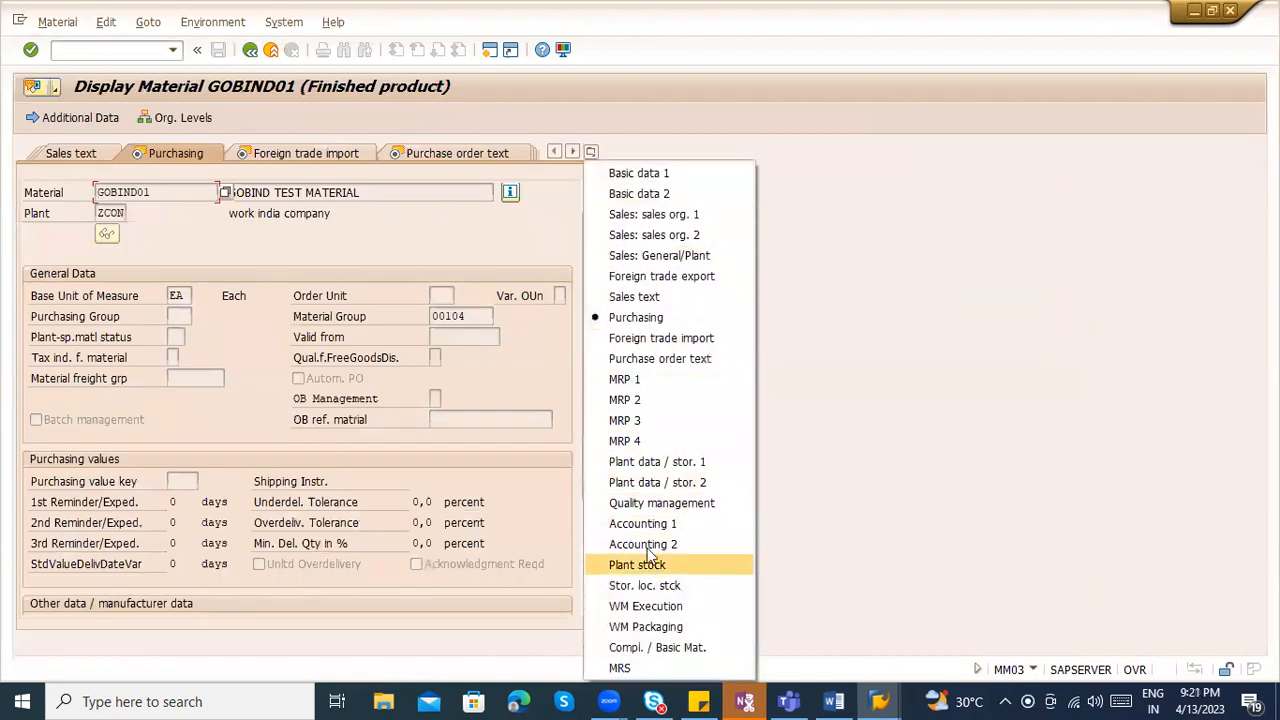
click(651, 504)
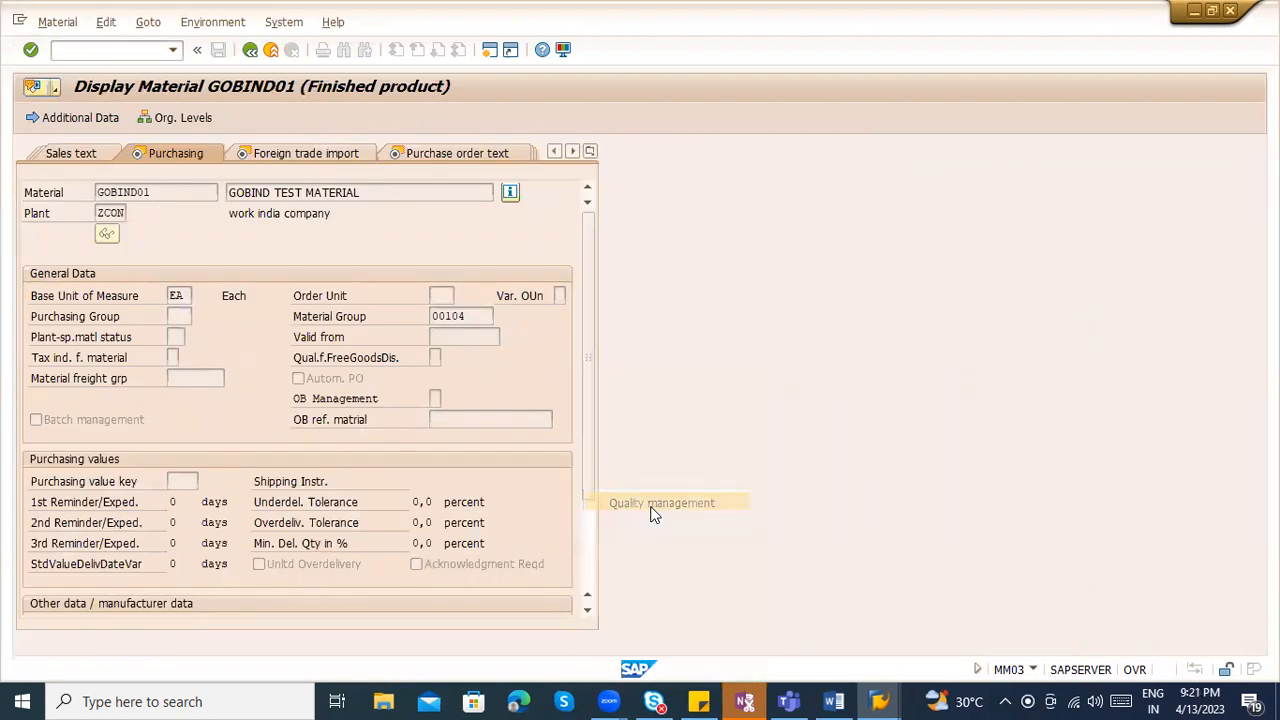
click(361, 300)
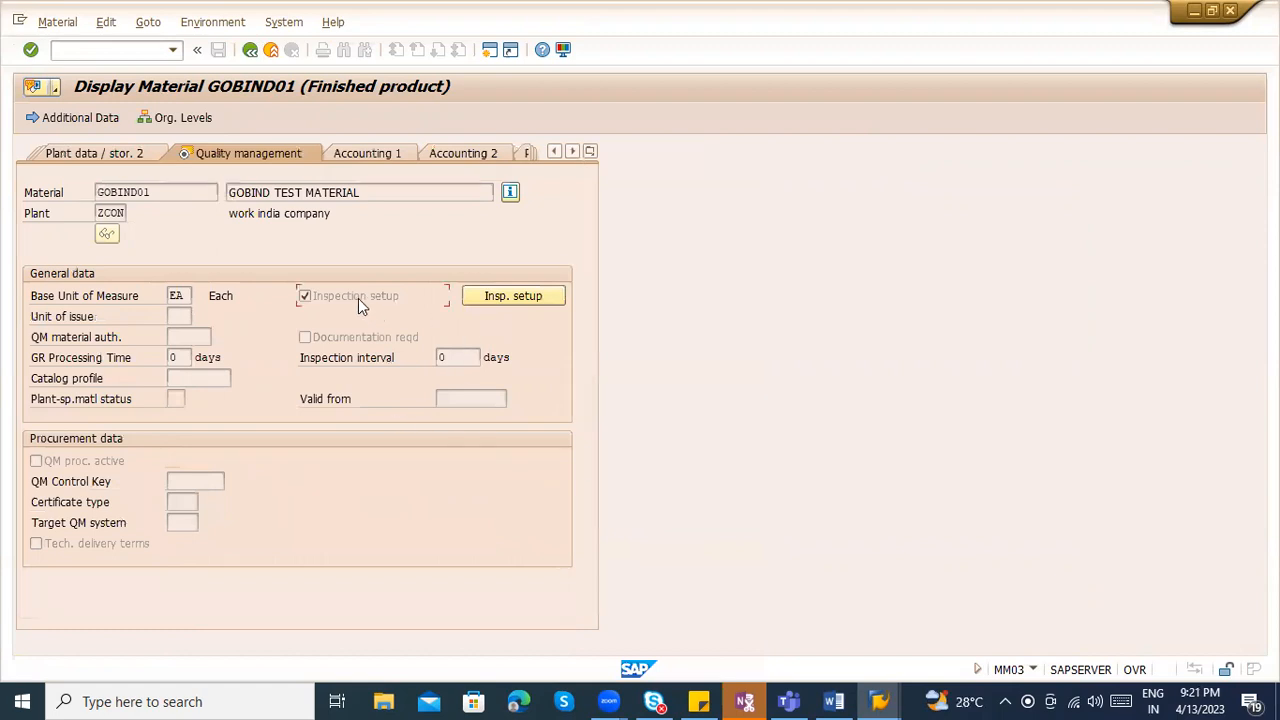
click(252, 52)
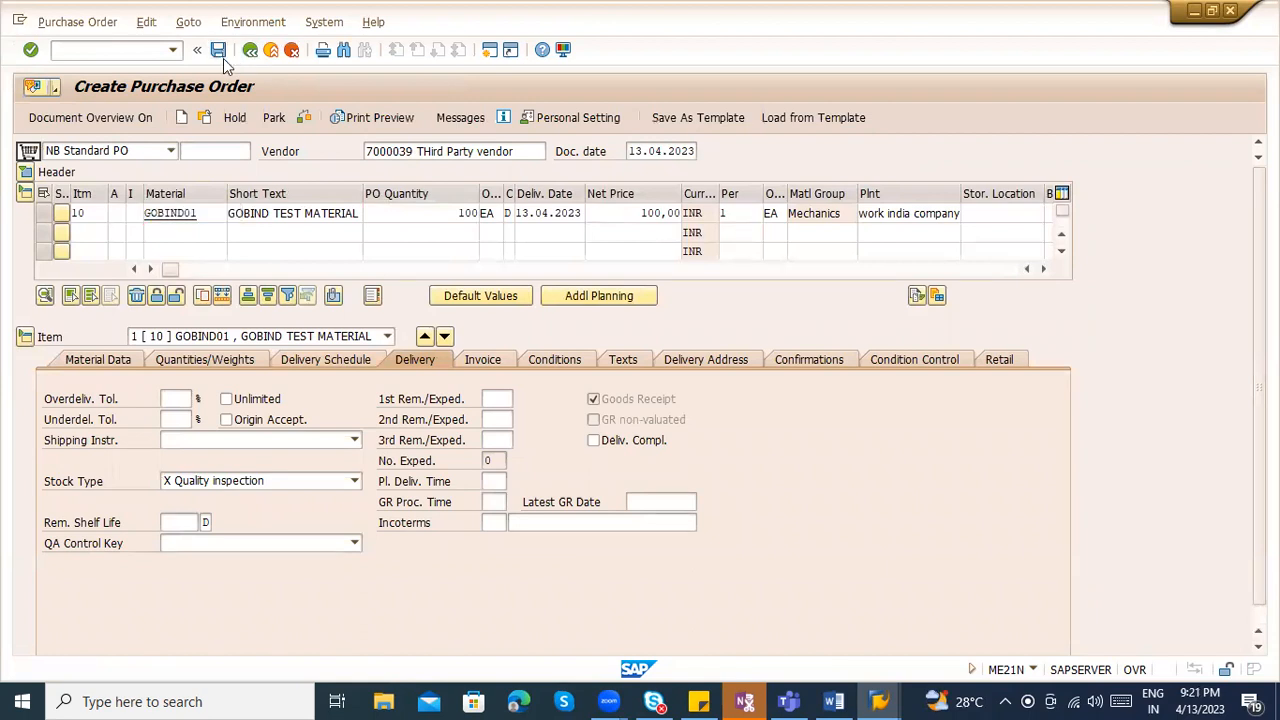
- Save the purchase order, display the saved document and copy its purchase order number
click(218, 50)
click(205, 119)
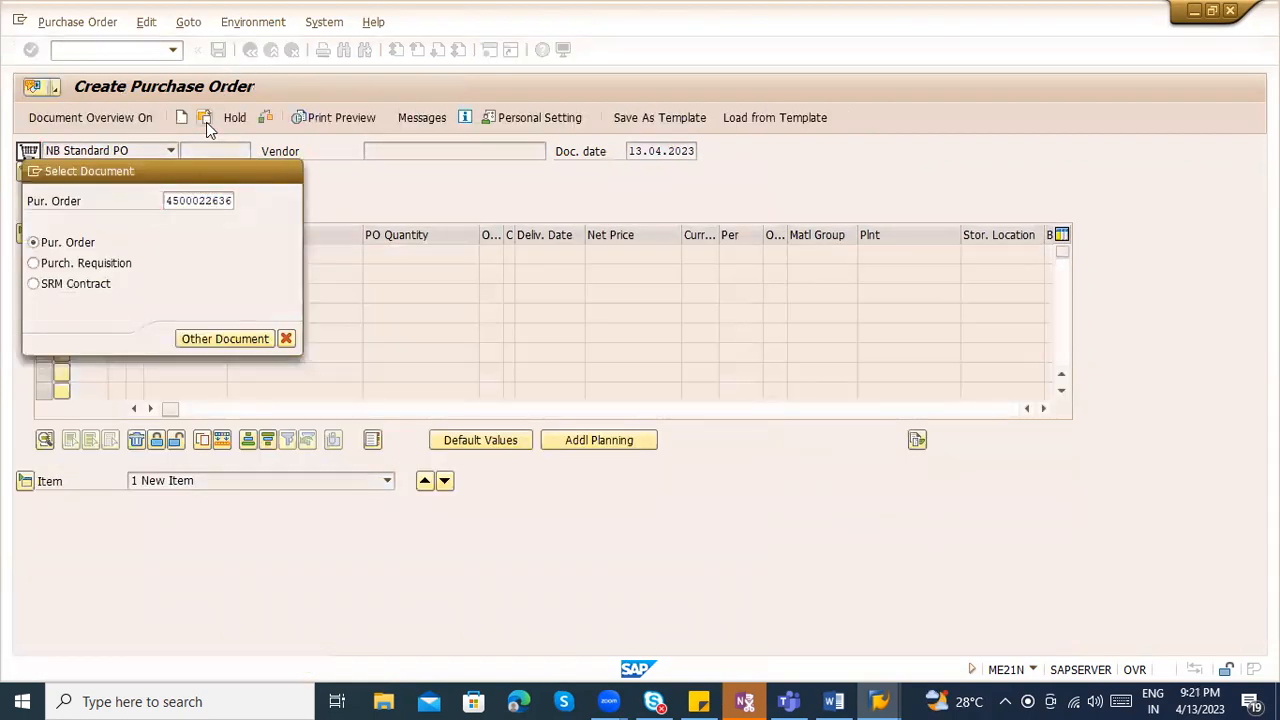
key(Return)
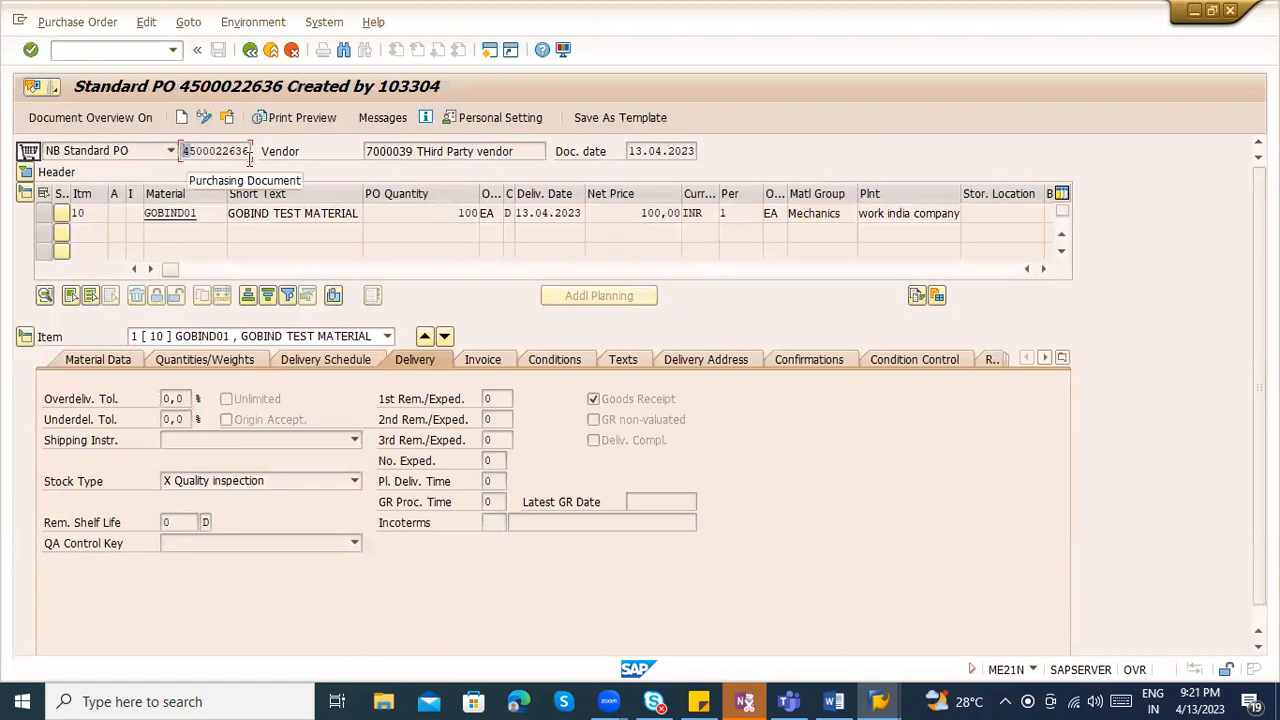
double_click(249, 152)
key(ctrl+c)
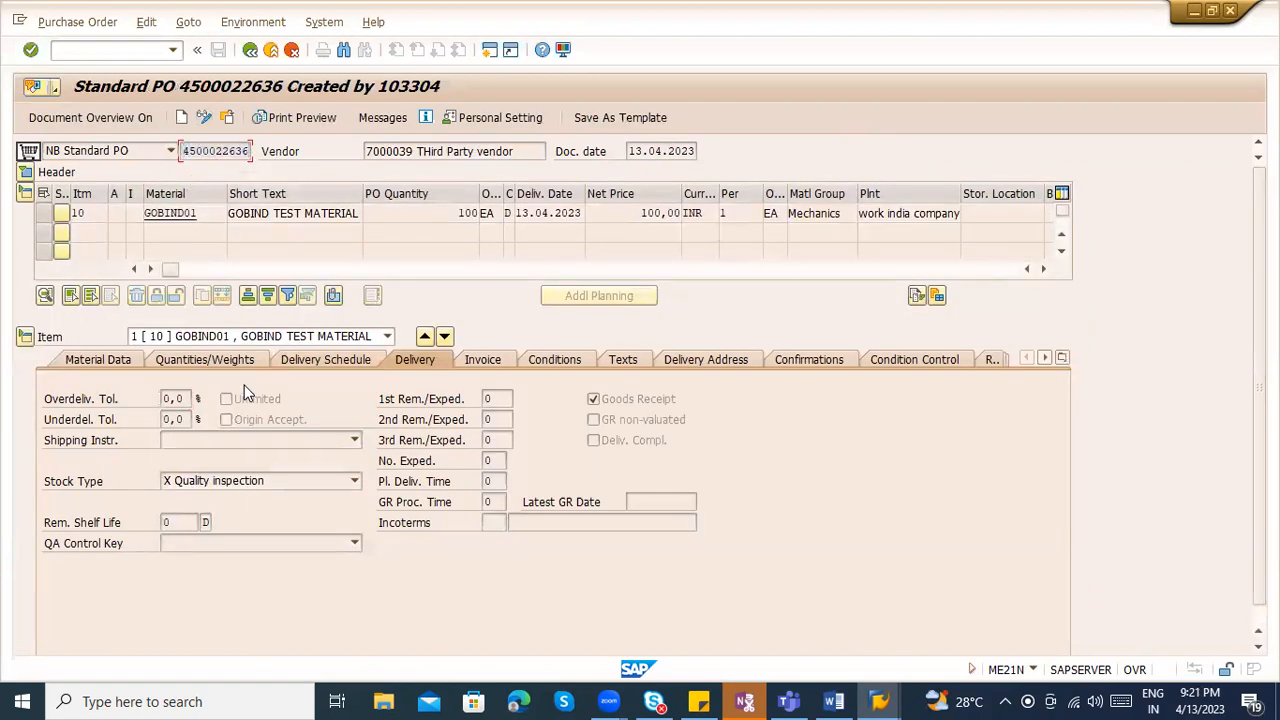
click(104, 50)
text(/nmigo)
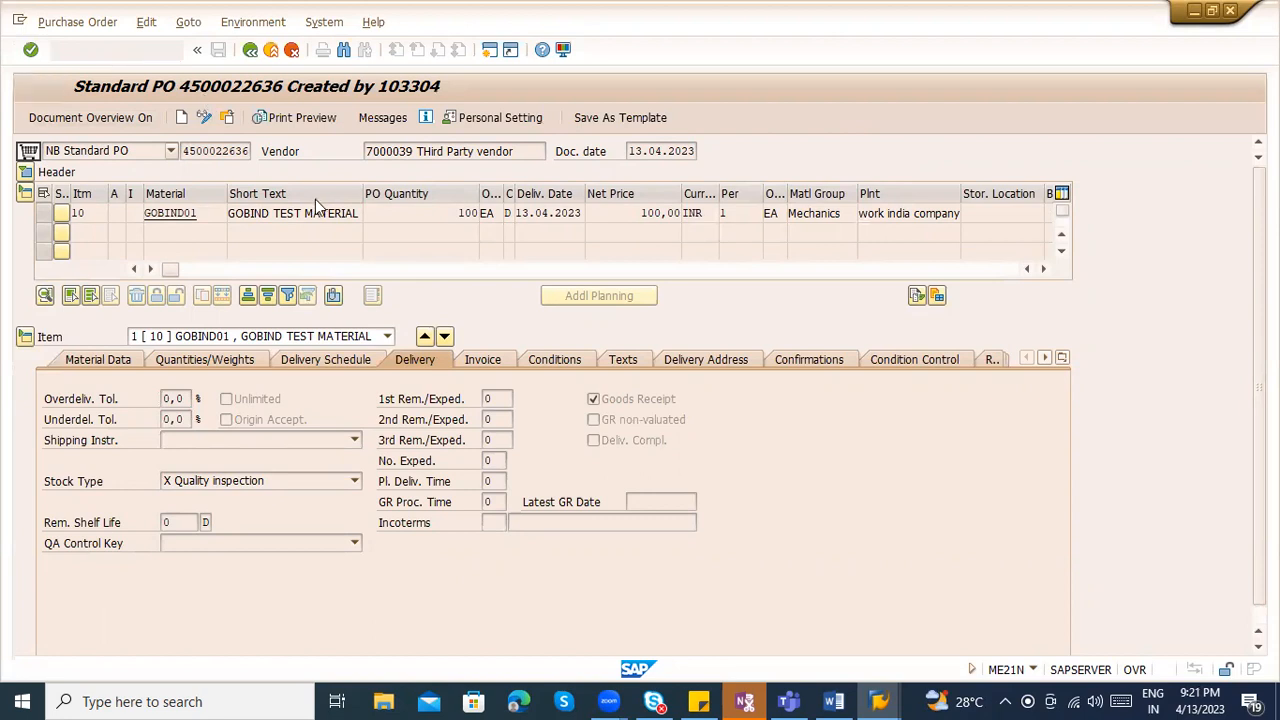
key(Return)
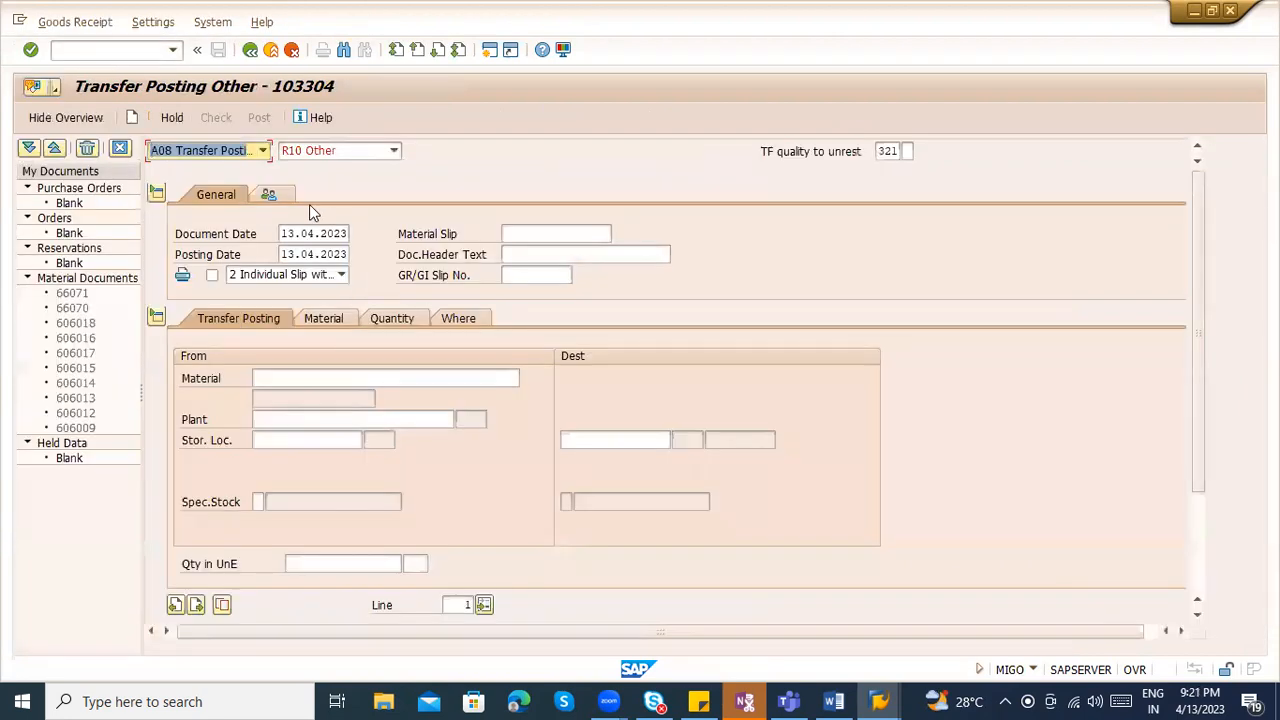
- Run transaction ME29N, load the new purchase order by its copied number, release it with code CR and save
click(76, 48)
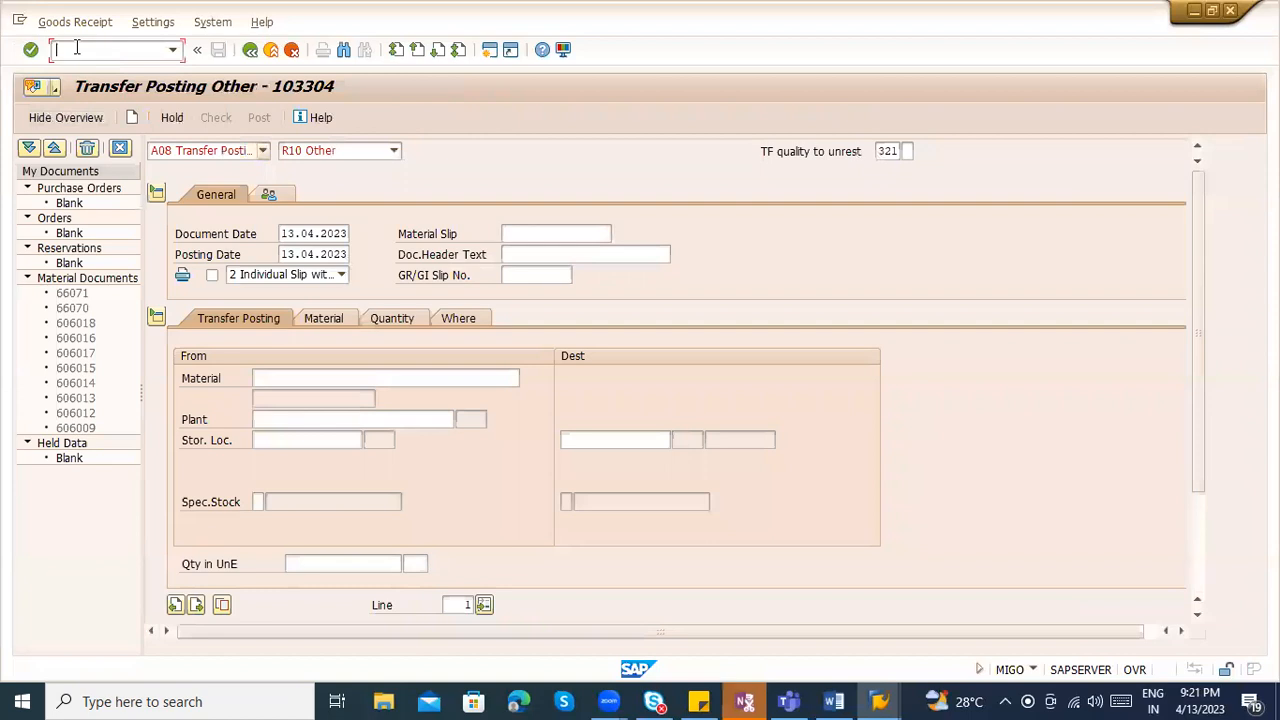
text(/nme29)
key(Return)
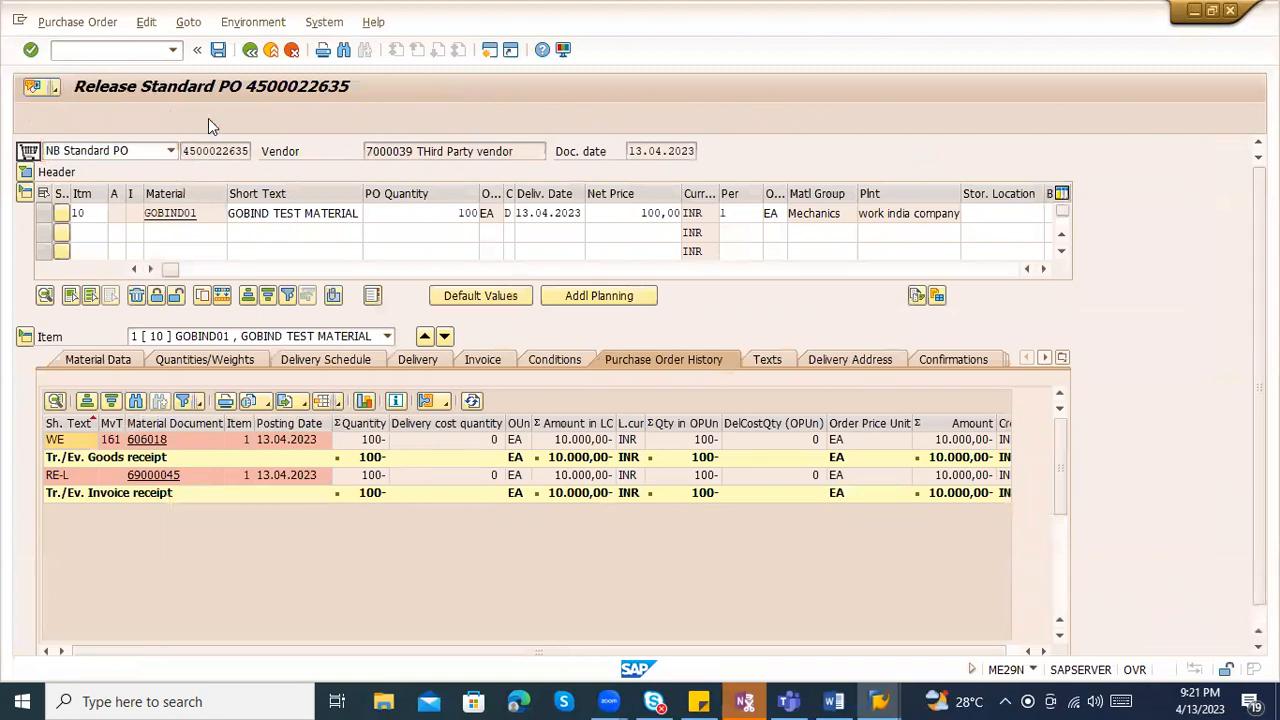
click(205, 117)
key(ctrl+v)
key(Return)
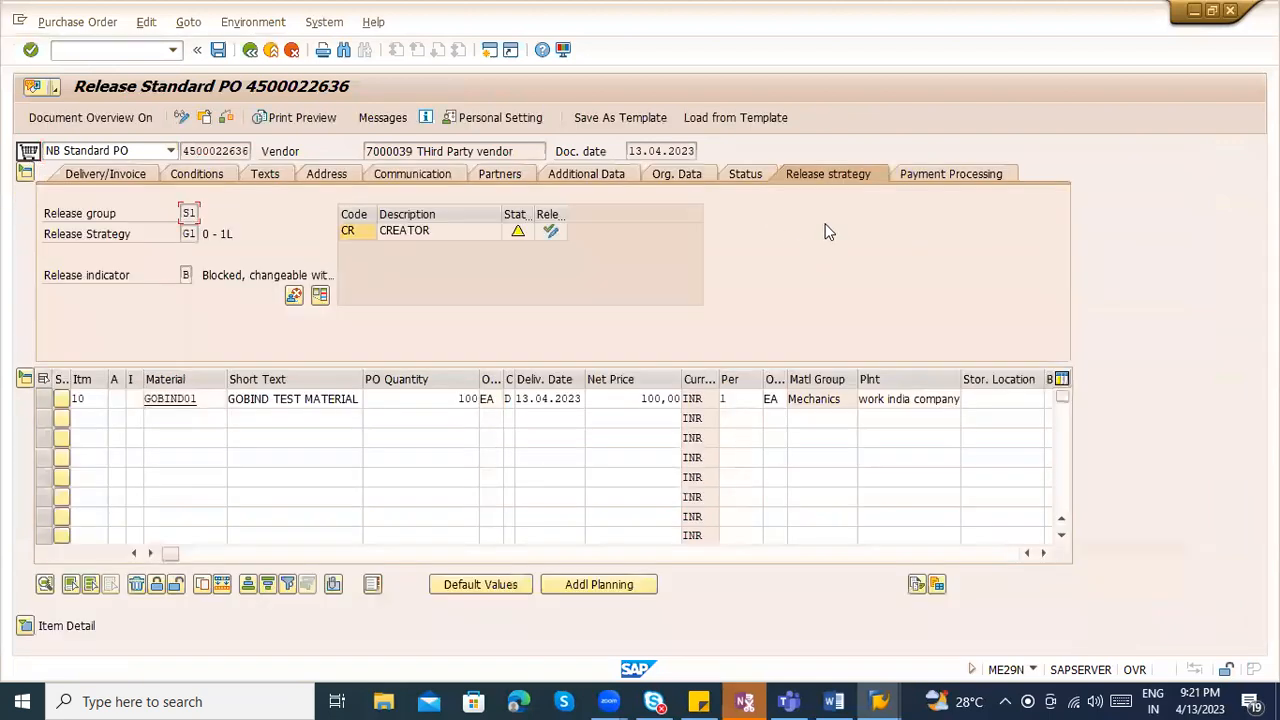
click(553, 236)
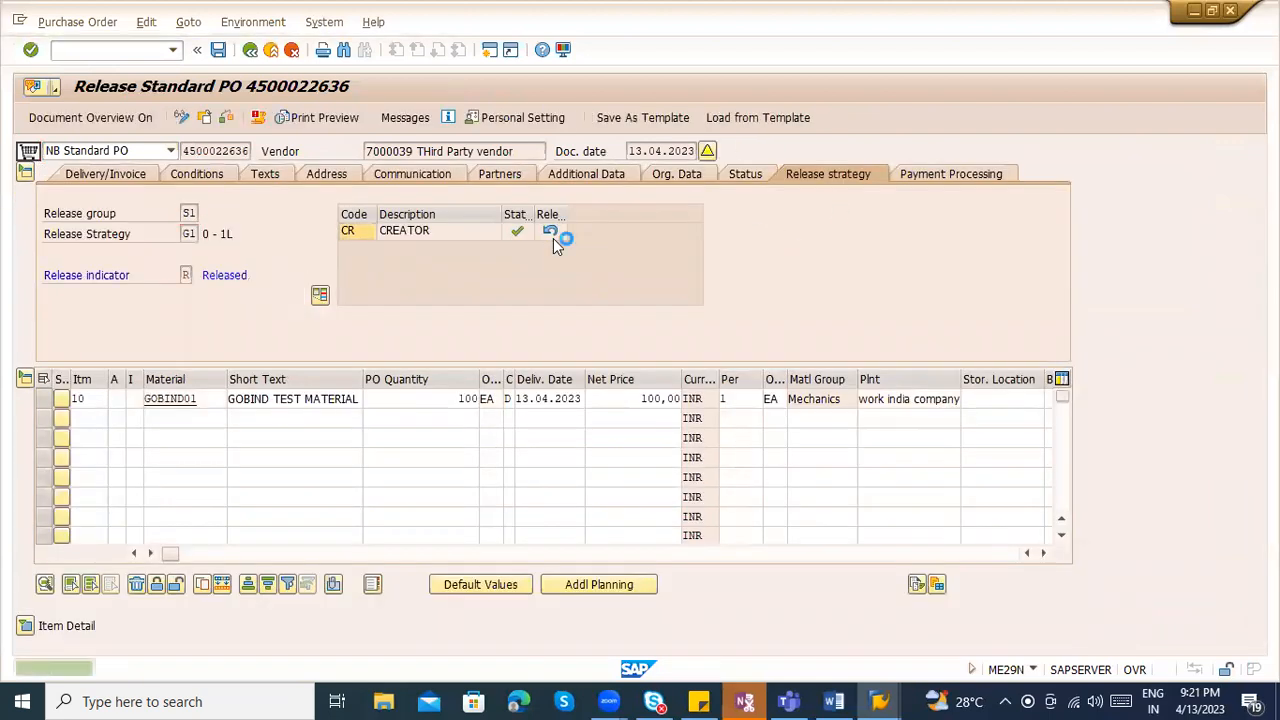
key(ctrl+s)
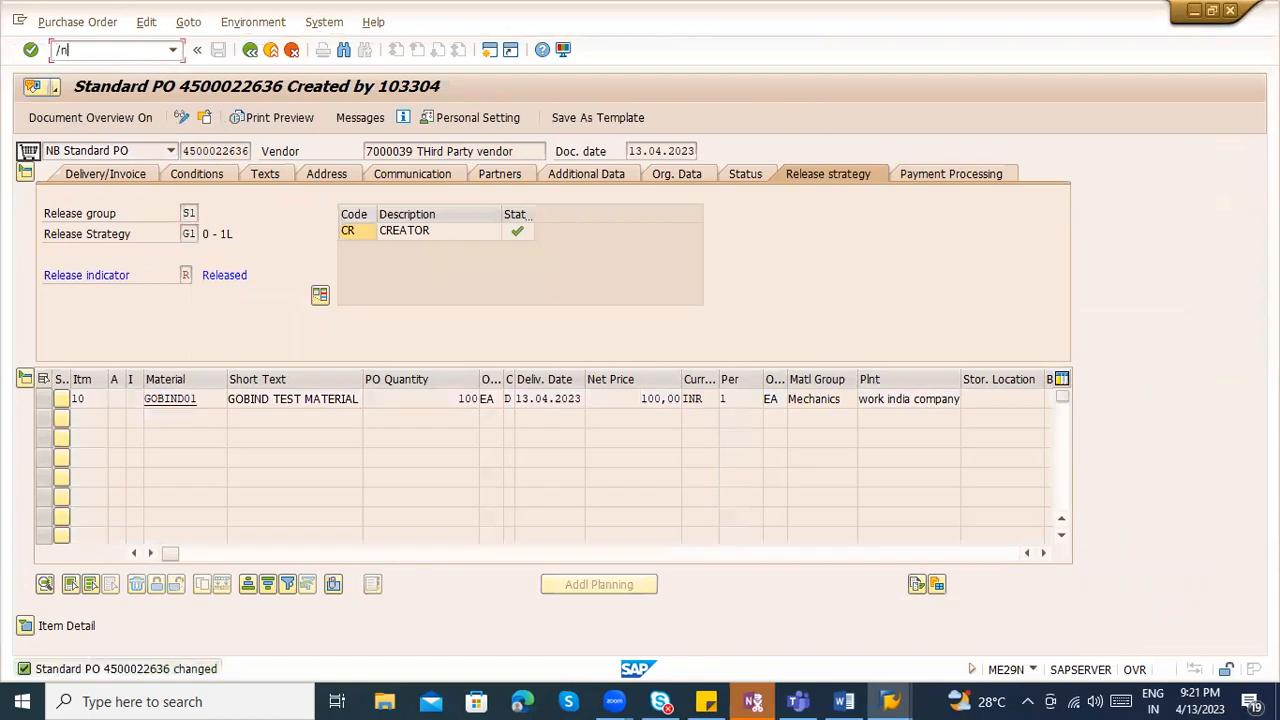
- Run transaction MIGO, set the action to A01 Goods Receipt and load the released purchase order by its copied number
key(Return)
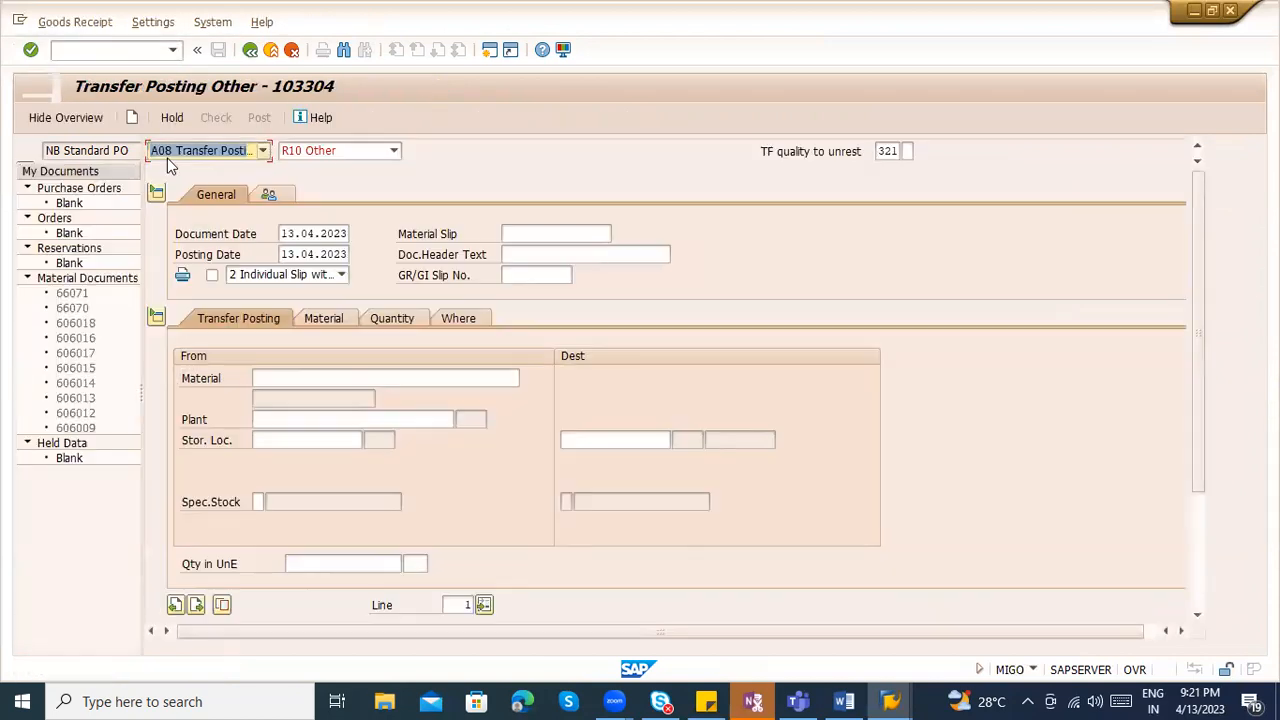
click(167, 158)
click(185, 166)
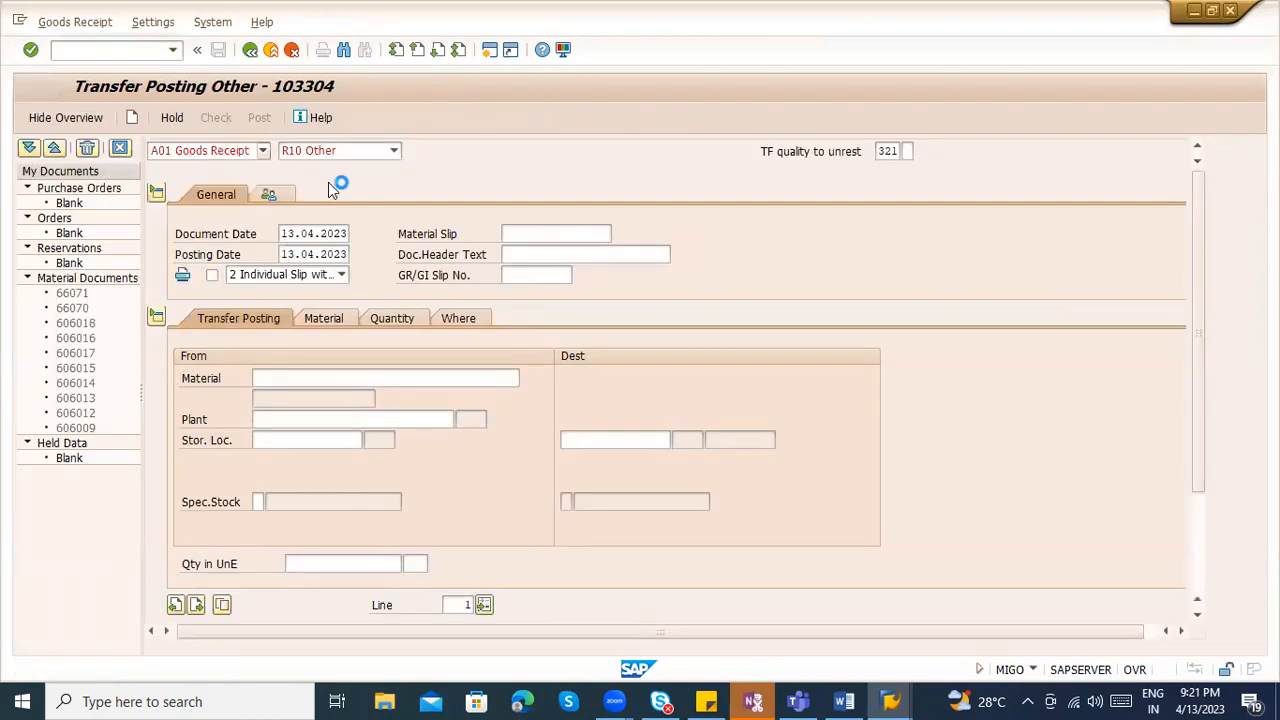
key(ctrl+v)
key(Return)
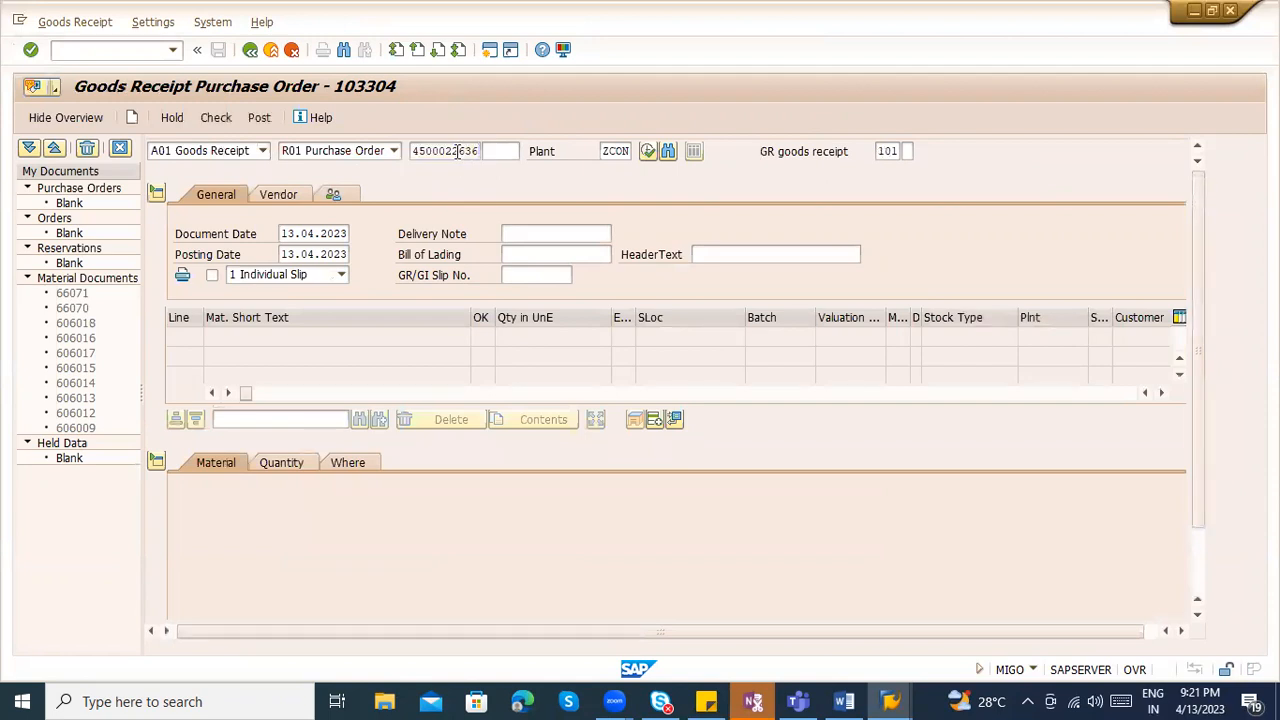
- Set the receipt item's storage location to conduen s log and mark the item as OK
click(346, 463)
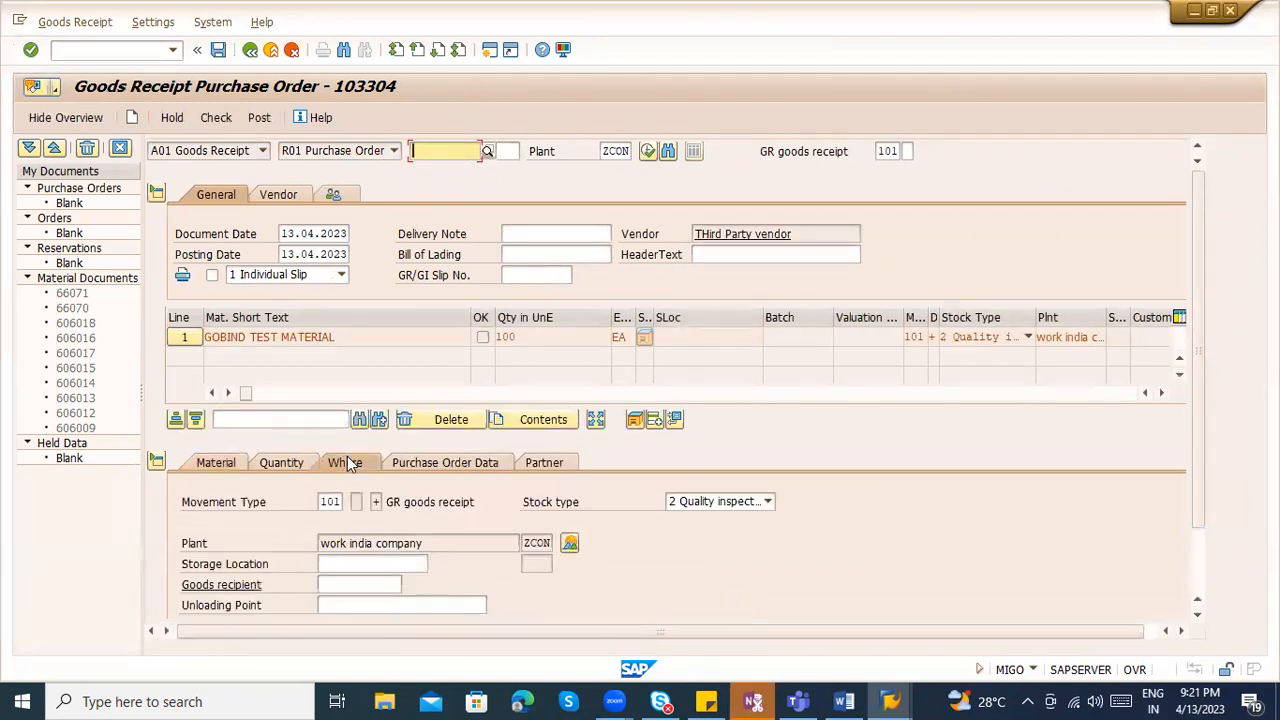
click(341, 545)
click(345, 564)
click(347, 578)
key(Return)
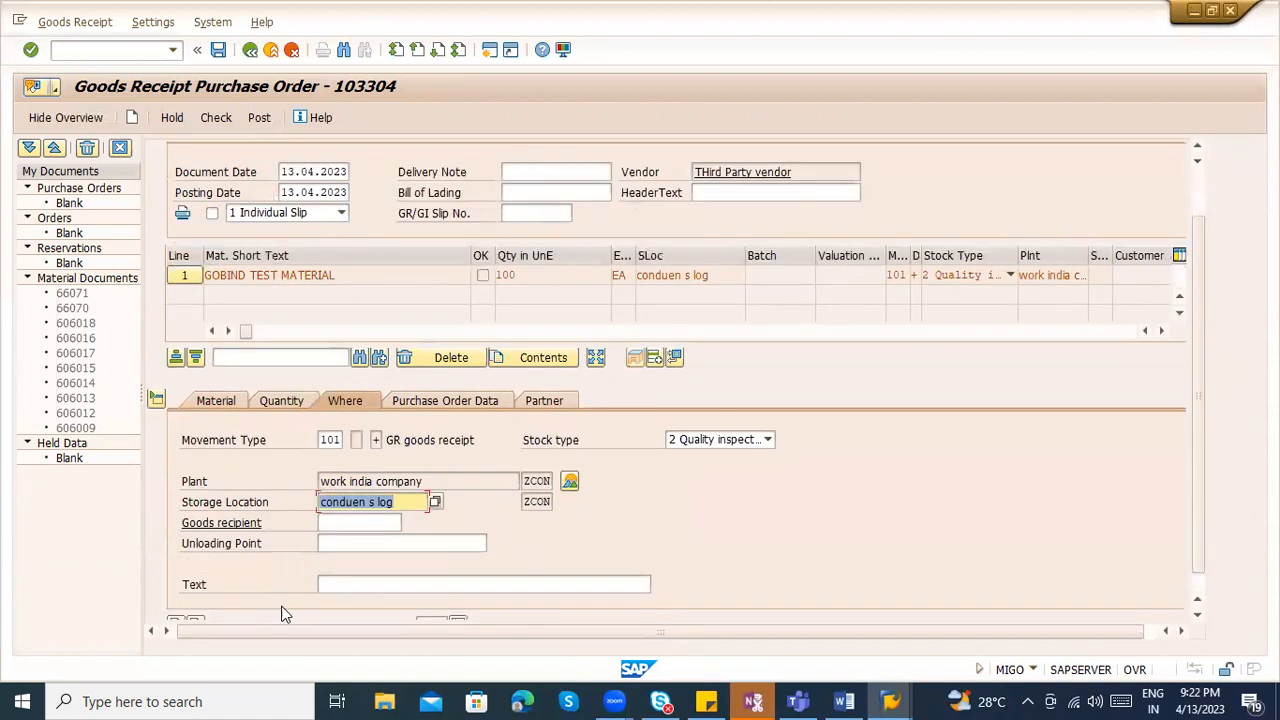
click(234, 607)
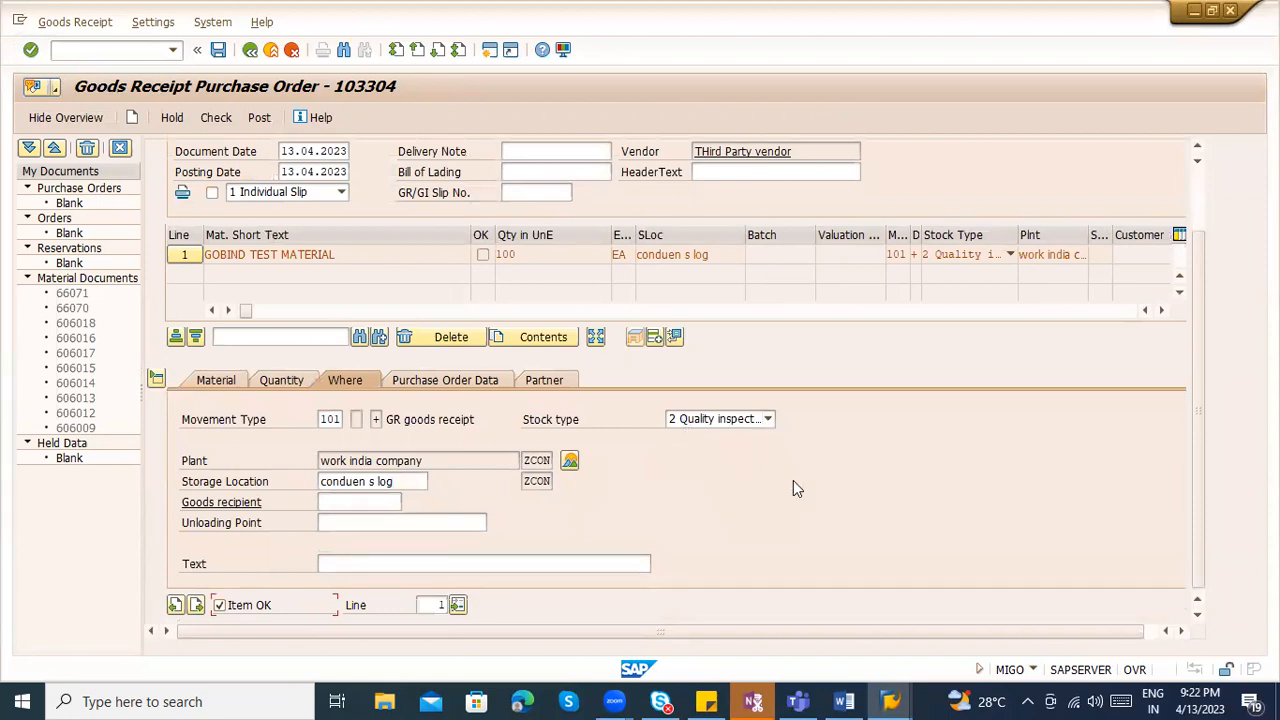
- Check the goods receipt document and post it
scroll(793, 480, up, 3)
click(212, 118)
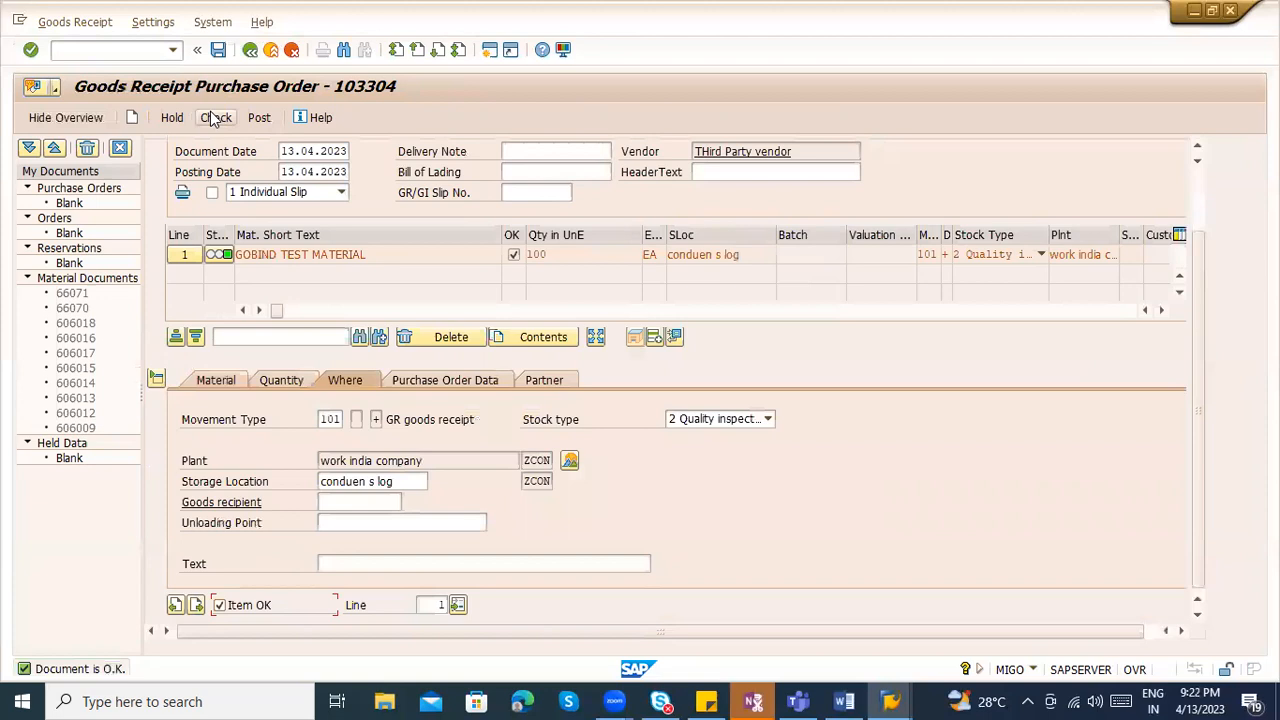
click(262, 117)
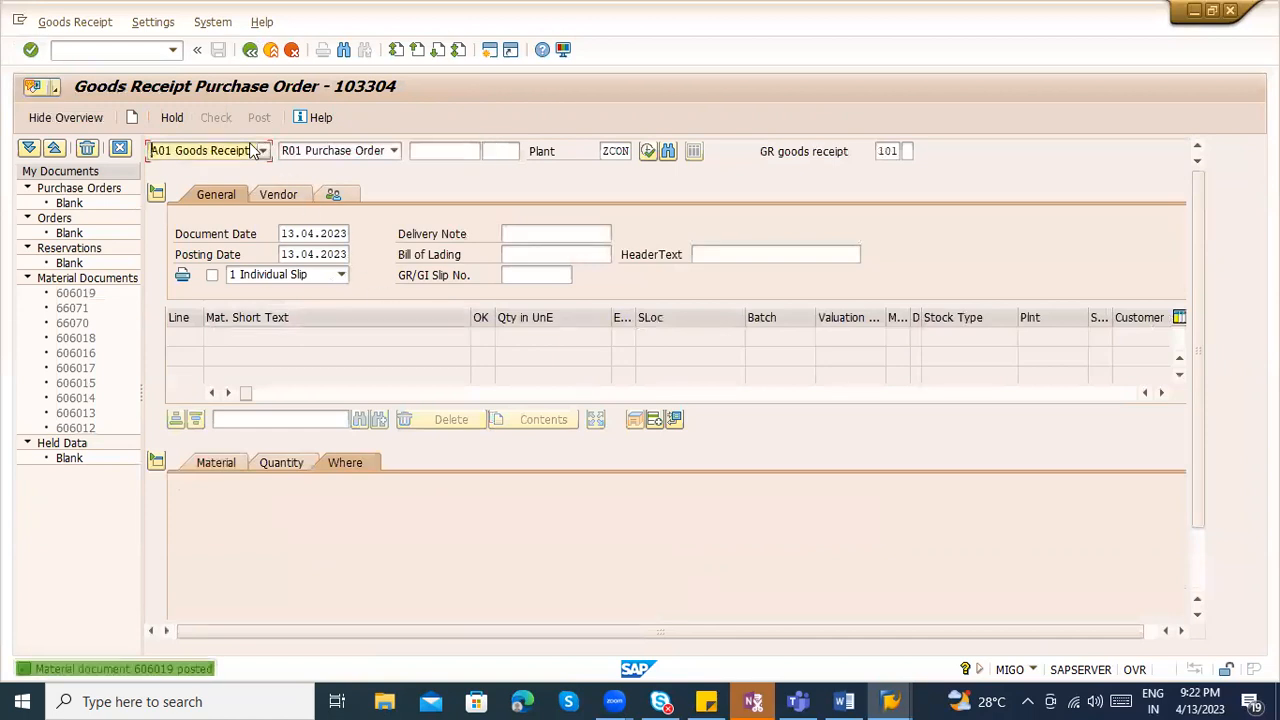
- Display the posted material document and open the inspection lot from its item's quantity details to examine the lot number
click(205, 150)
click(210, 213)
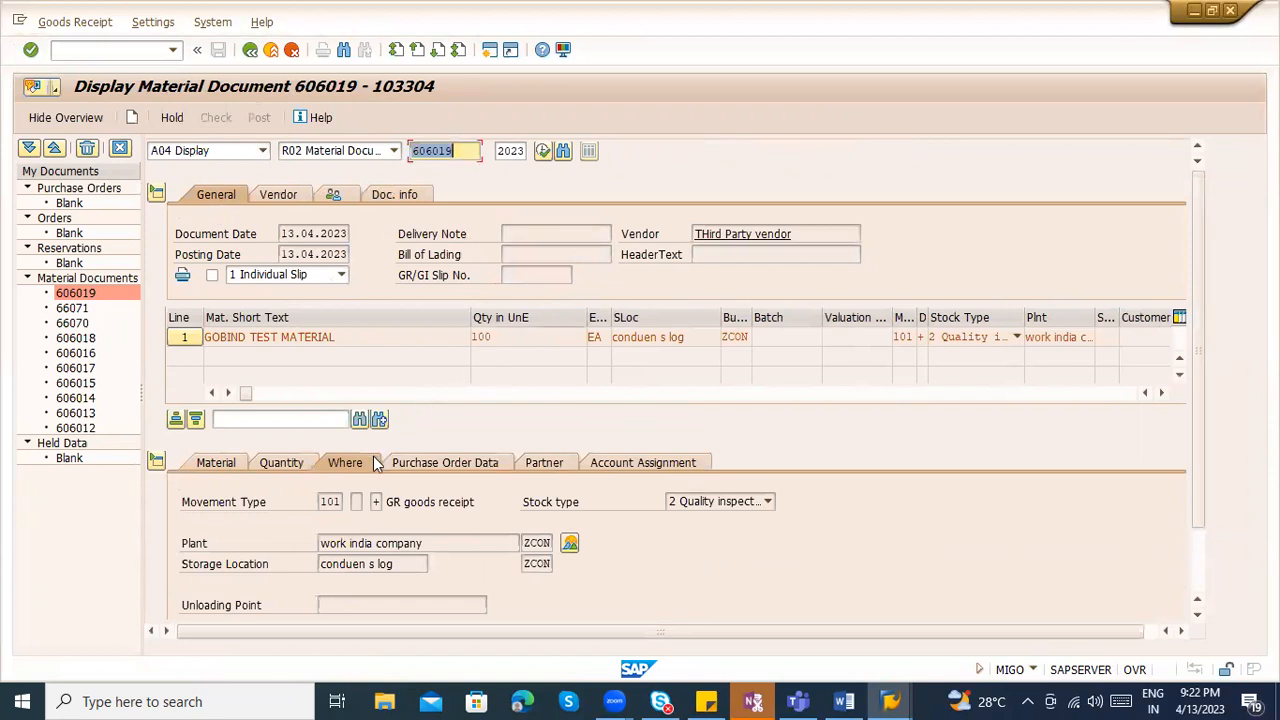
click(290, 468)
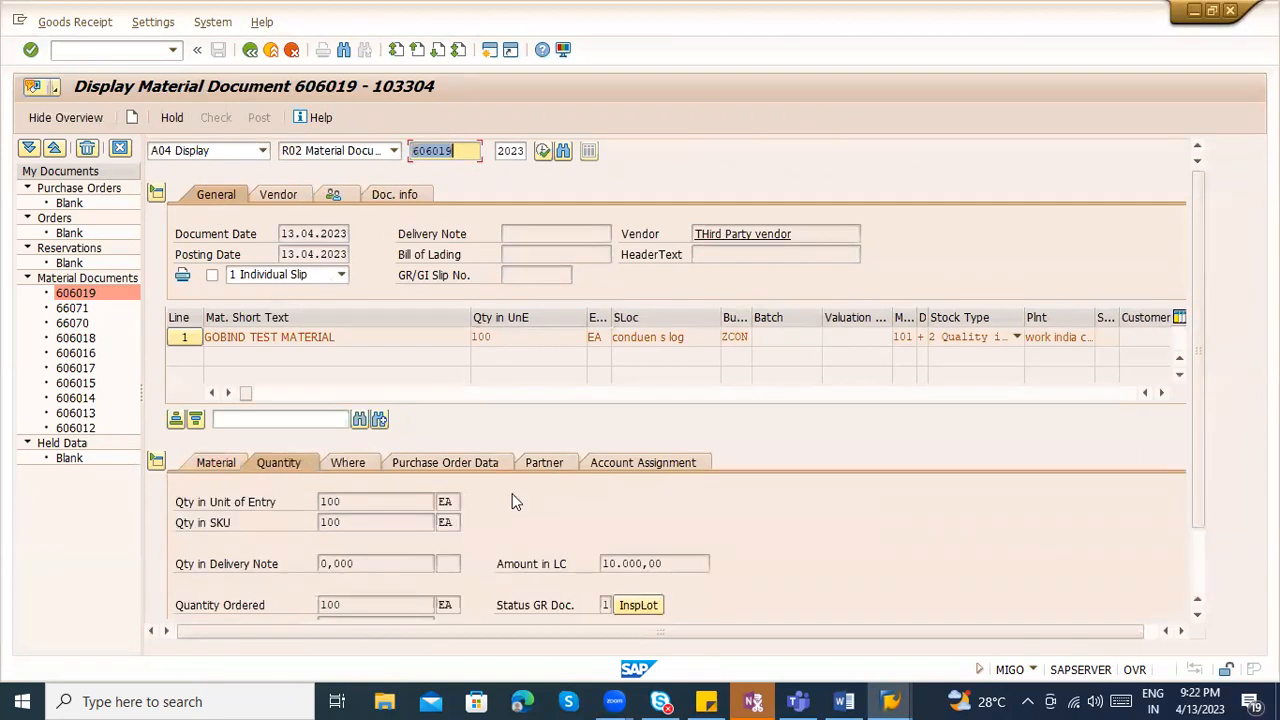
scroll(630, 585, down, 2)
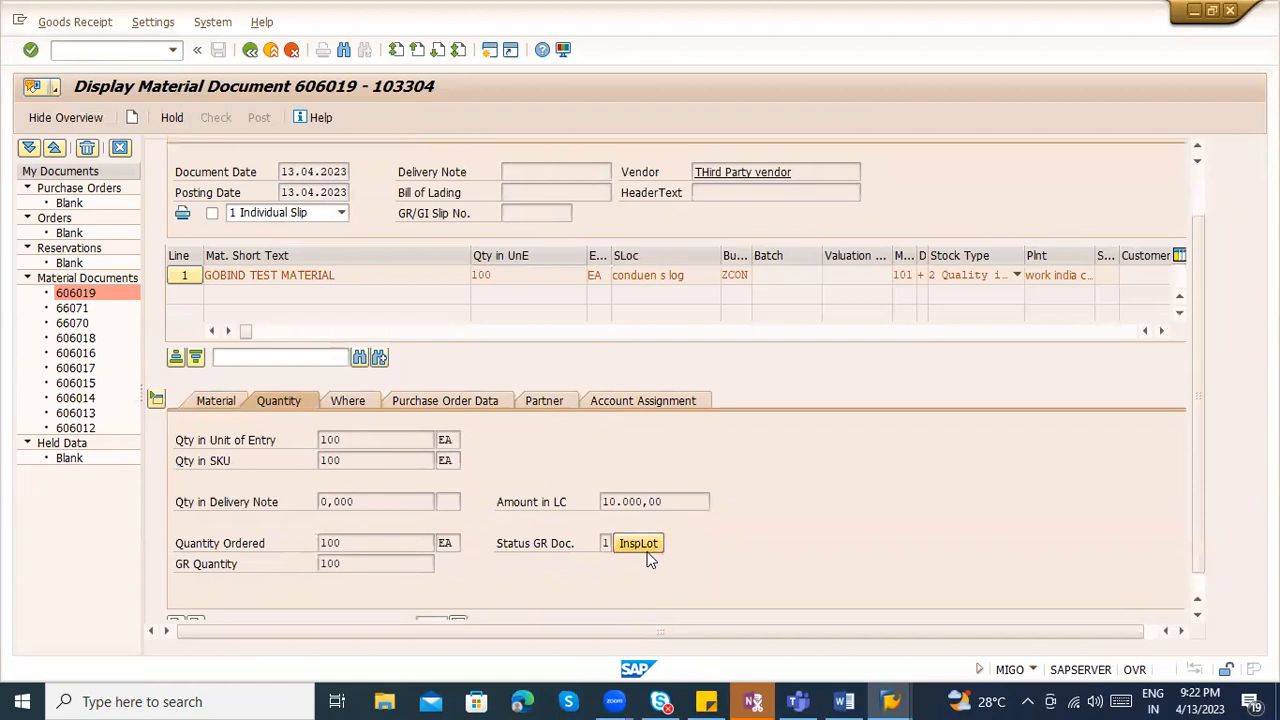
click(647, 552)
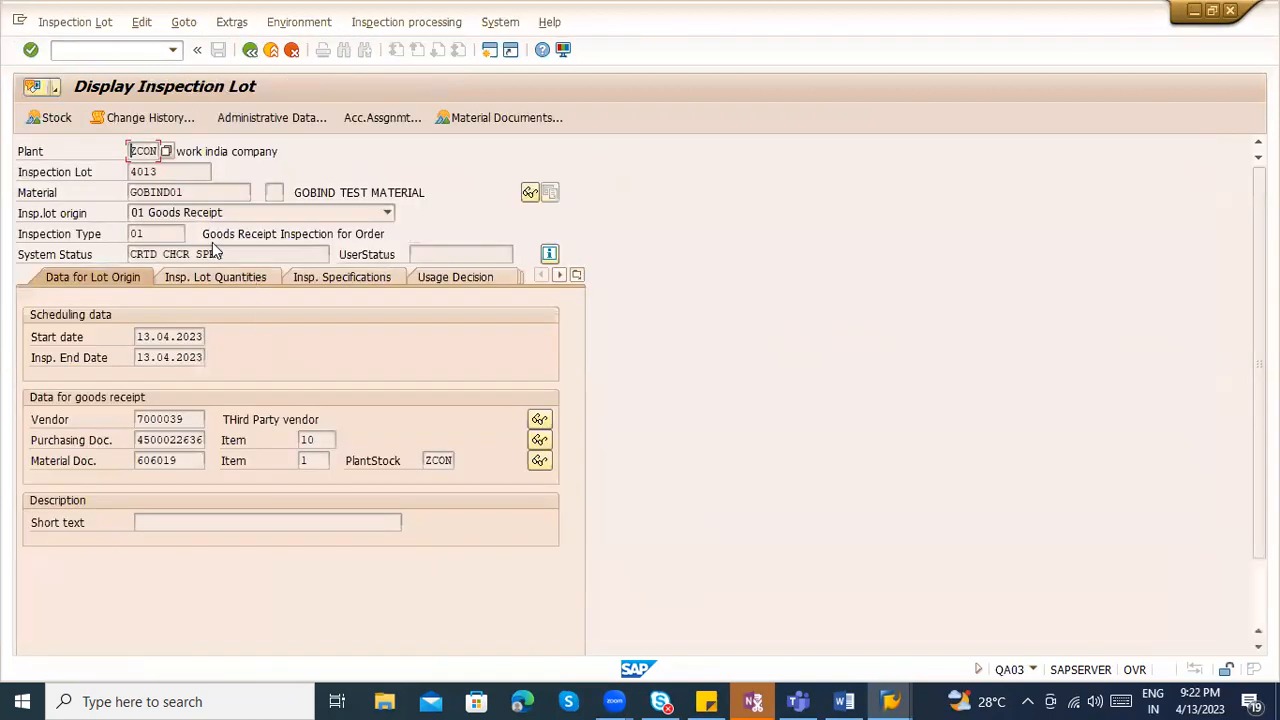
drag(191, 174, 105, 172)
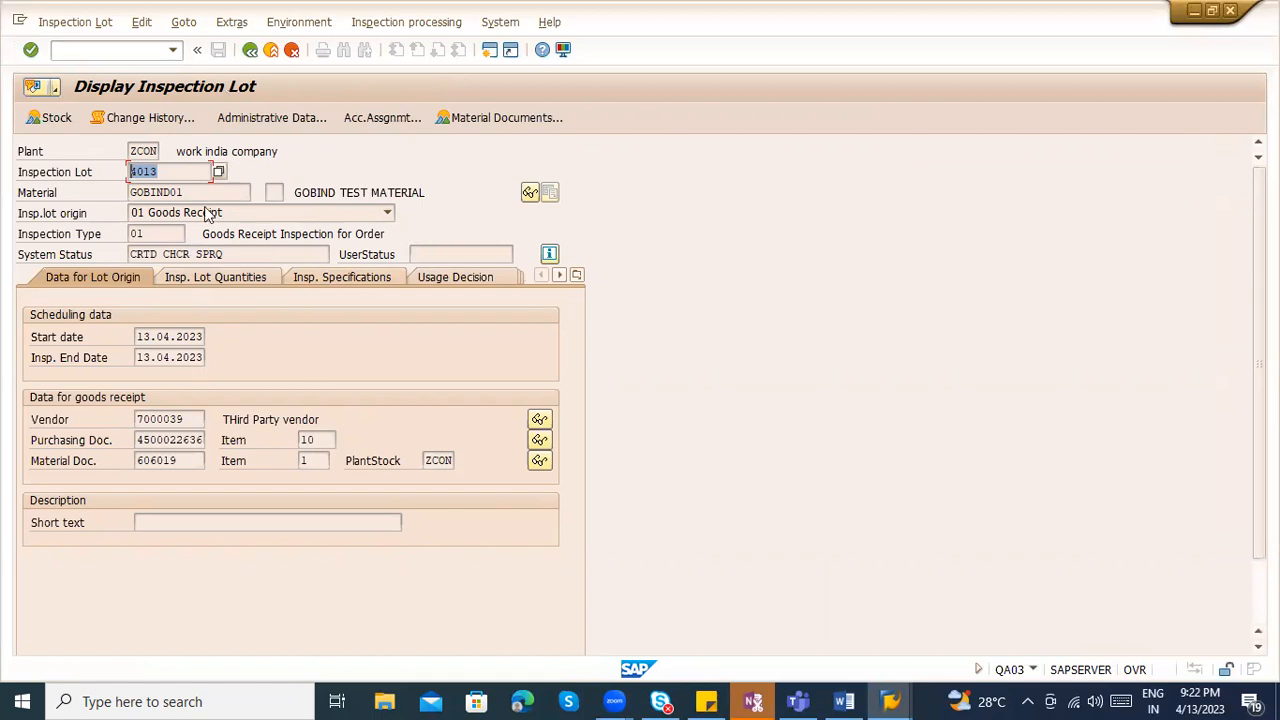
- Return to the material document and check the item's stock type in its Where details
click(250, 49)
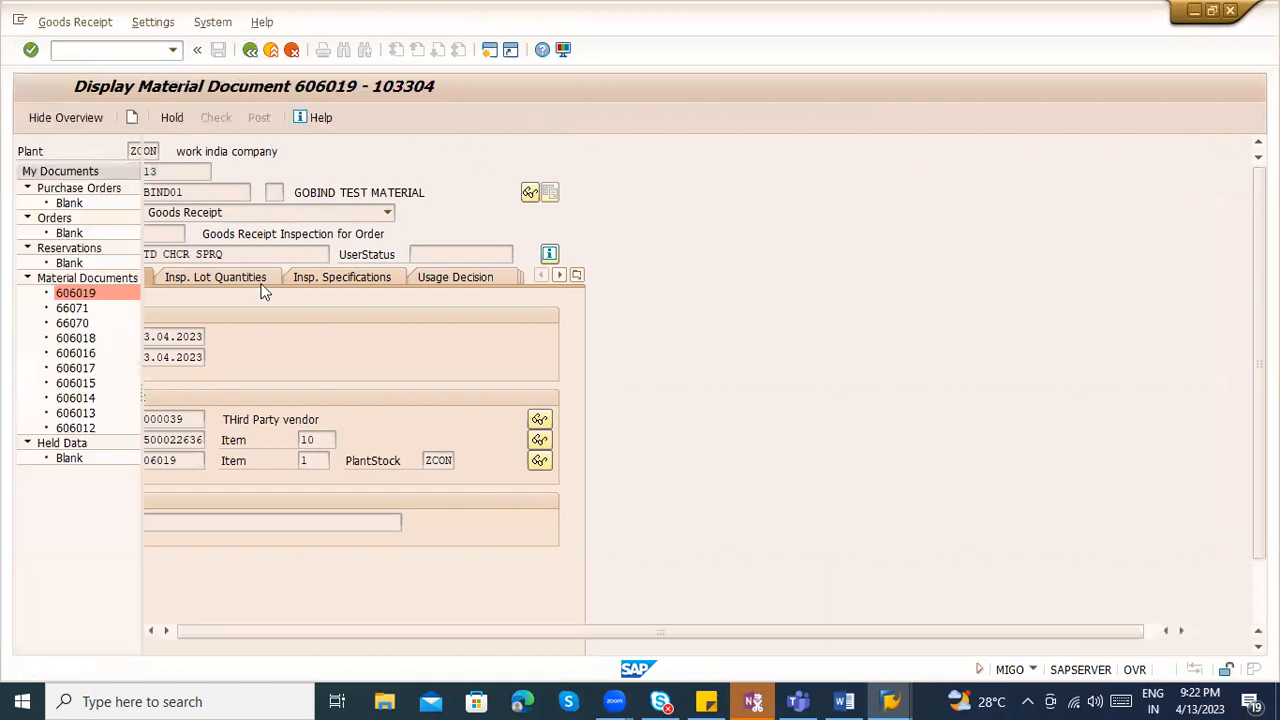
scroll(435, 352, down, 3)
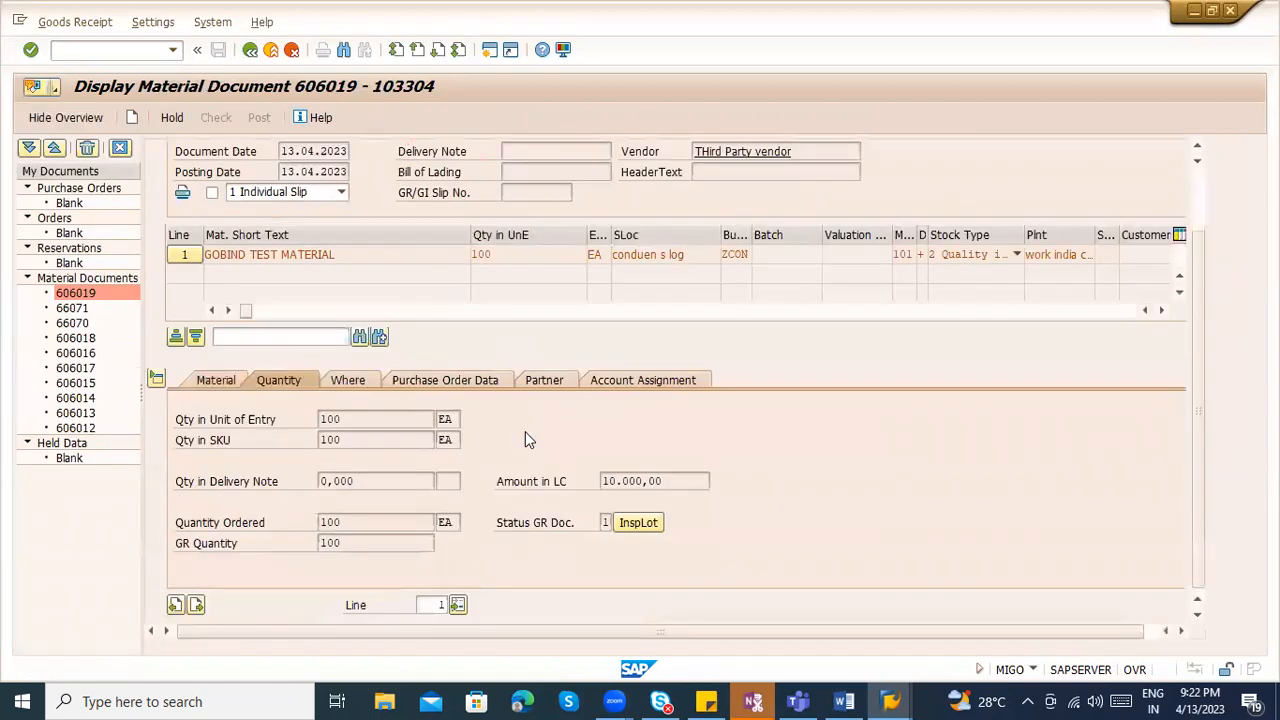
click(369, 370)
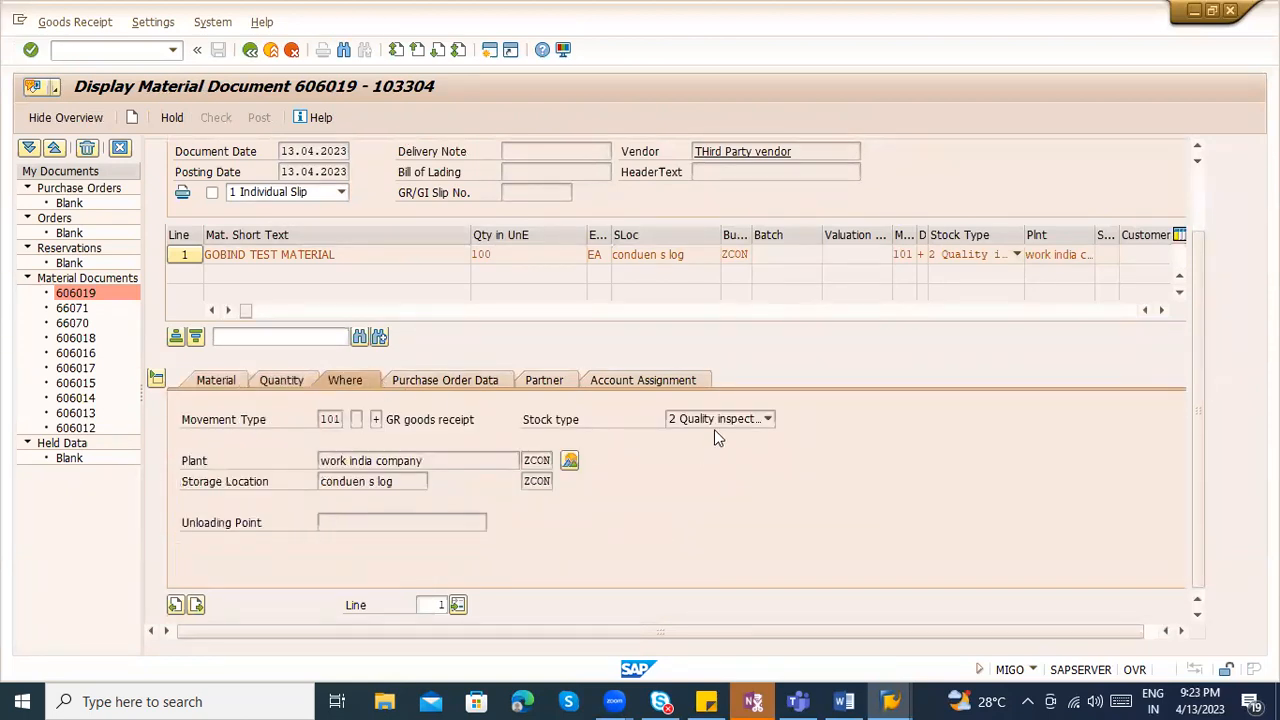
- Check the item's stock type options, then reopen its inspection lot from the quantity details and examine the lot's number, quantities and specifications
click(716, 422)
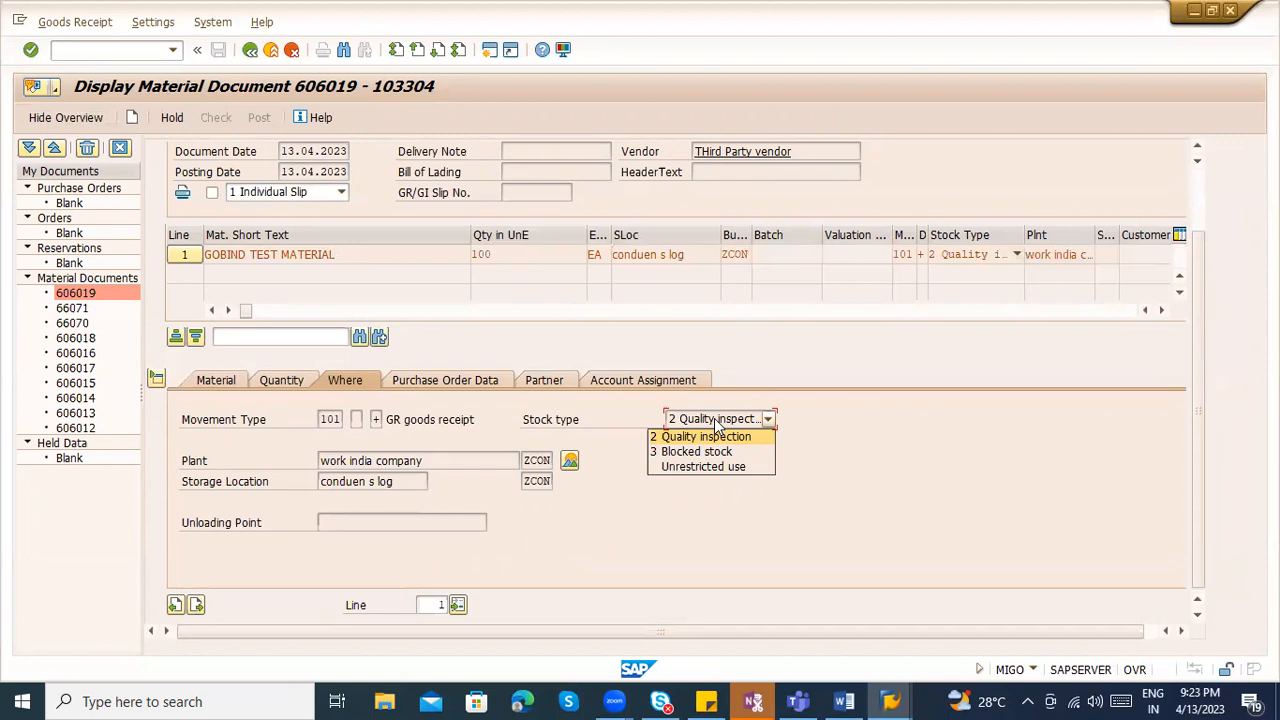
click(320, 390)
click(266, 377)
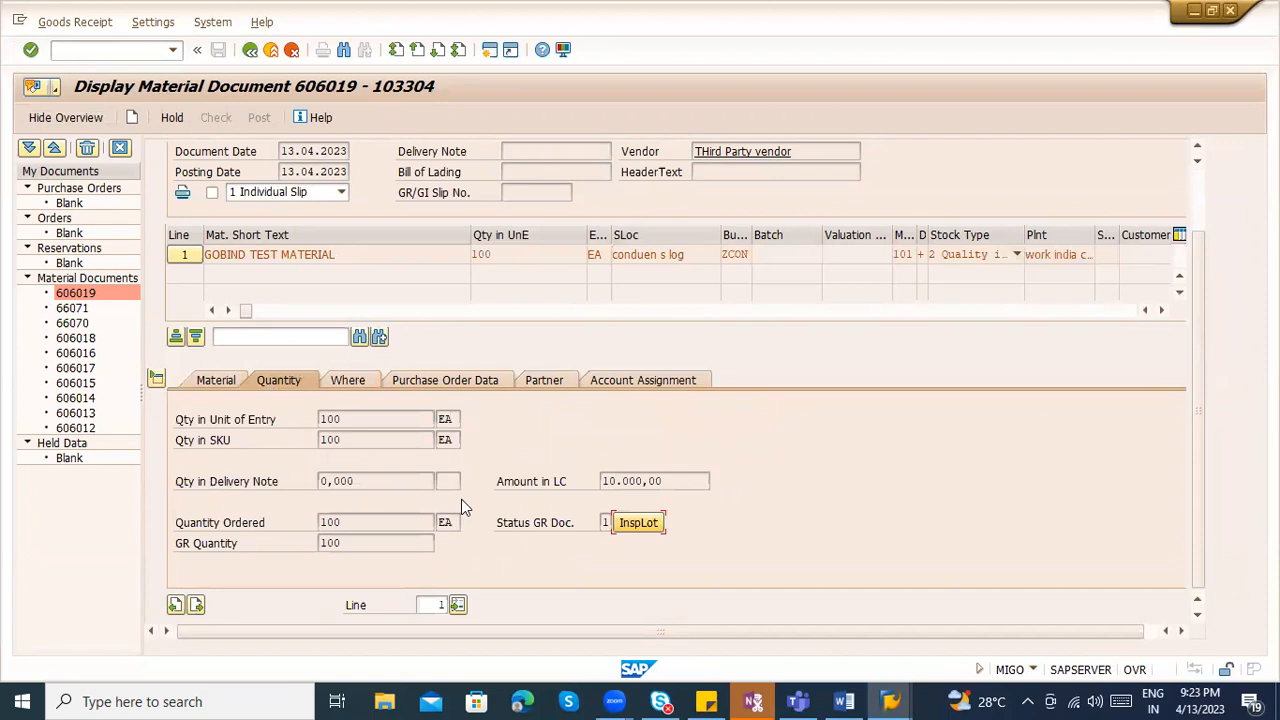
click(638, 523)
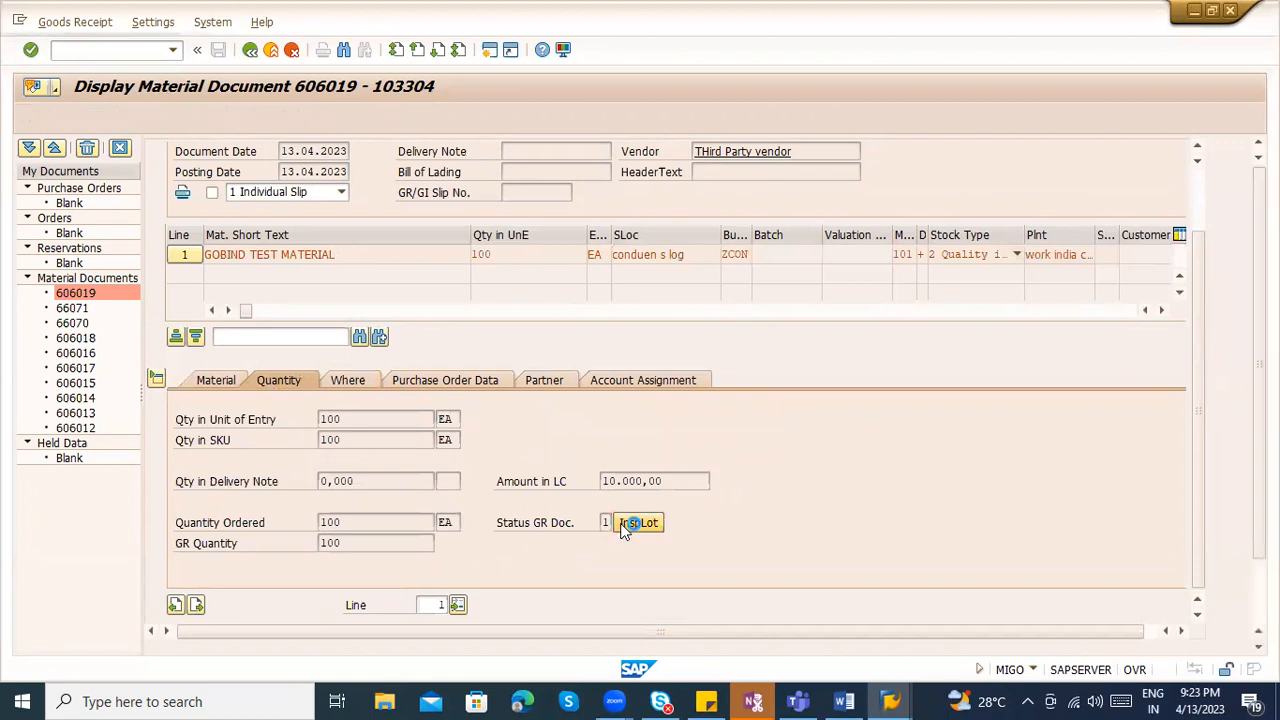
drag(170, 170, 128, 165)
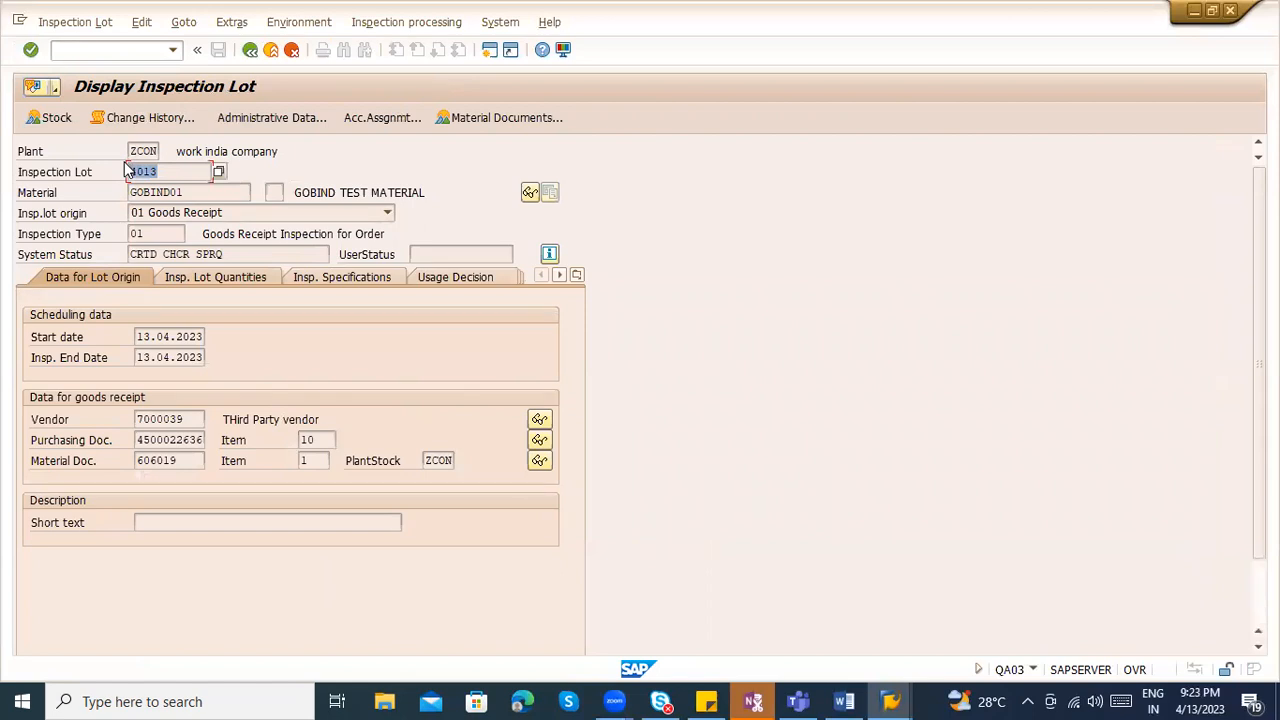
click(223, 264)
click(255, 277)
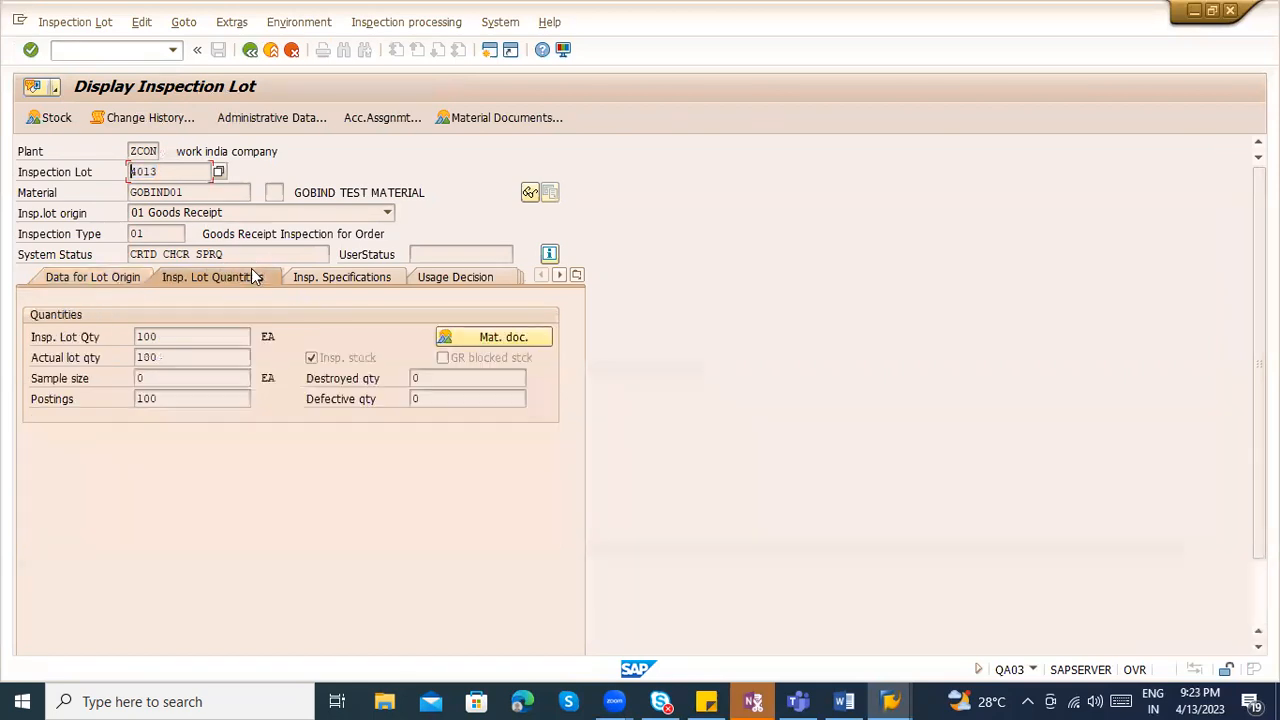
click(345, 281)
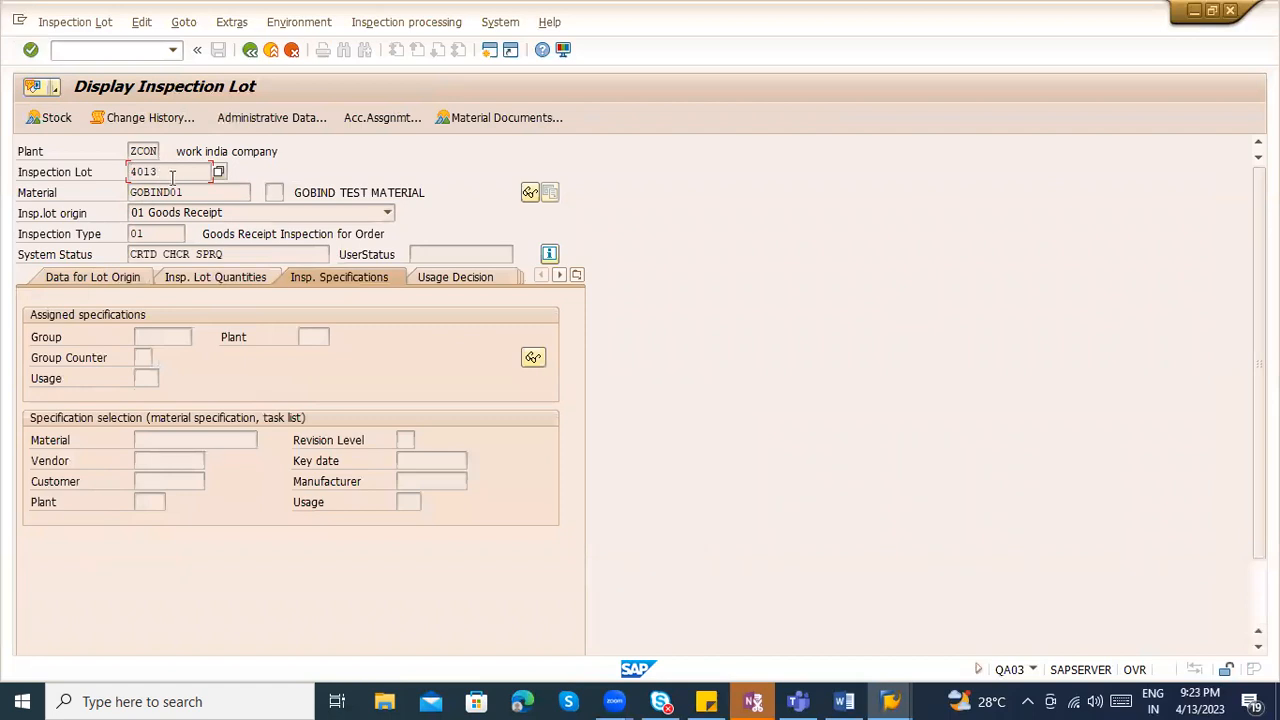
- Start transaction QA32 and list the inspection lots without a usage decision for plant ZCON
click(108, 51)
text(/n)
key(Return)
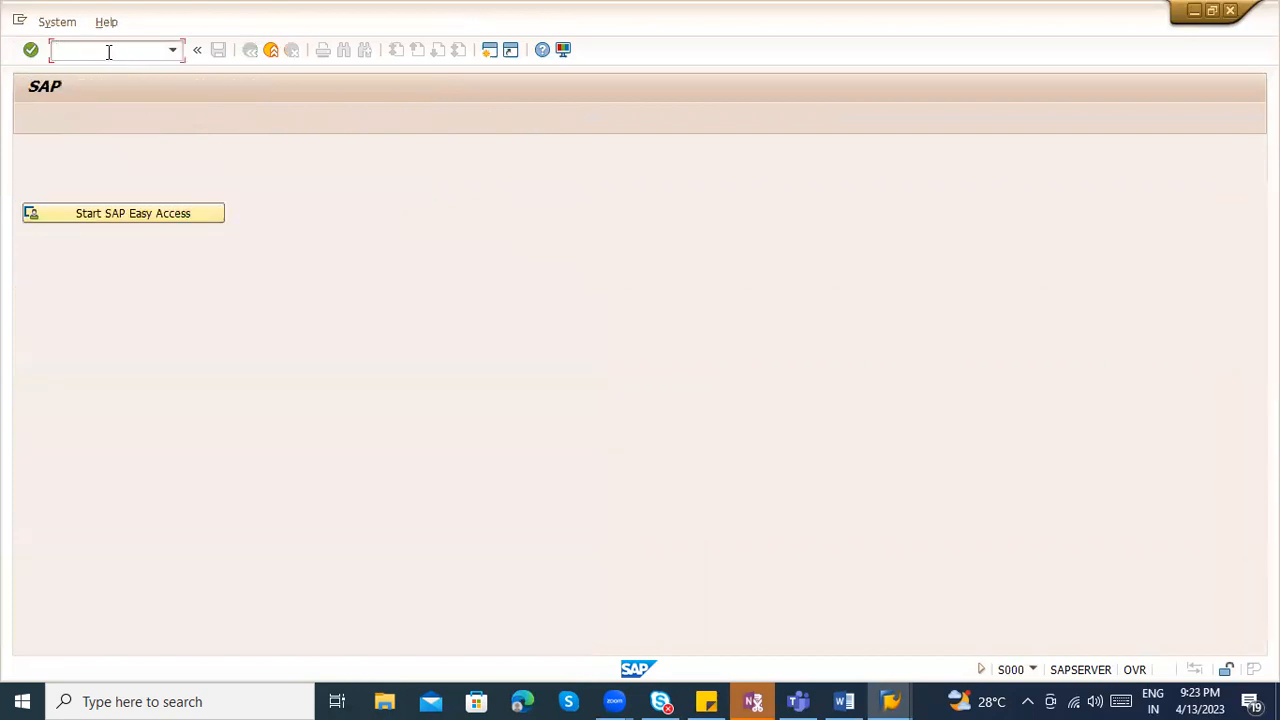
text(QA32)
key(Return)
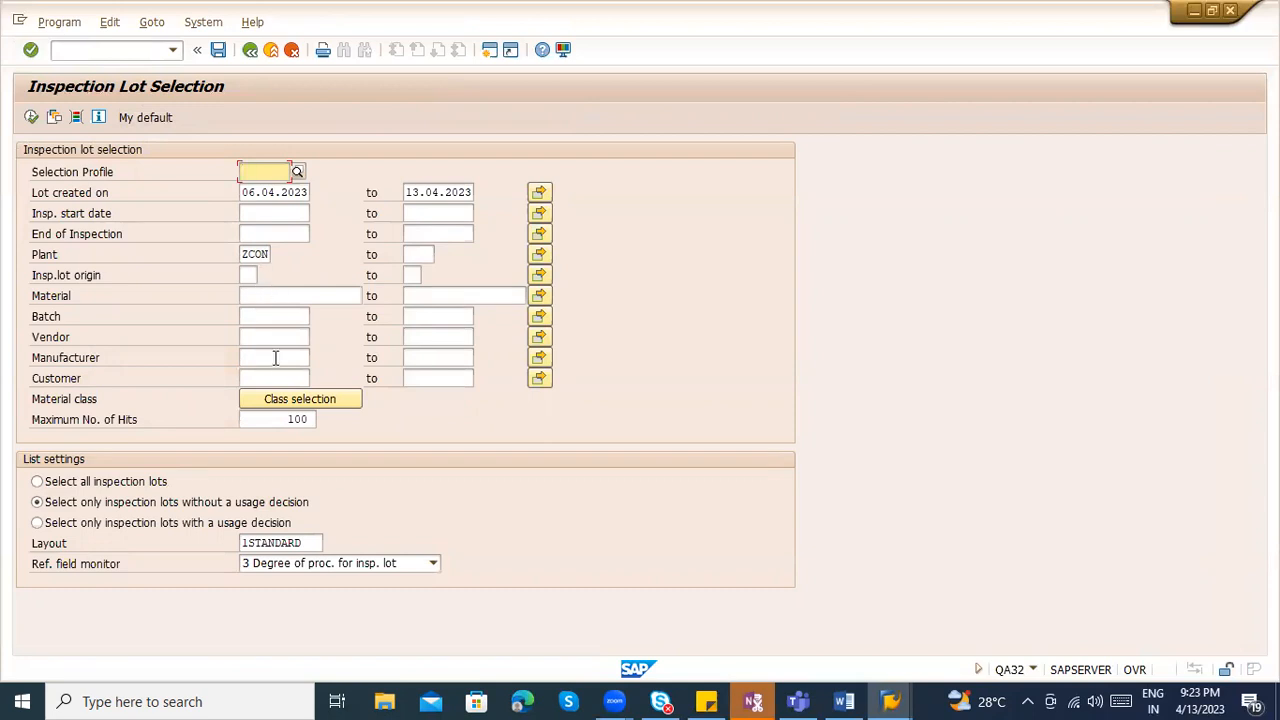
click(268, 194)
click(266, 255)
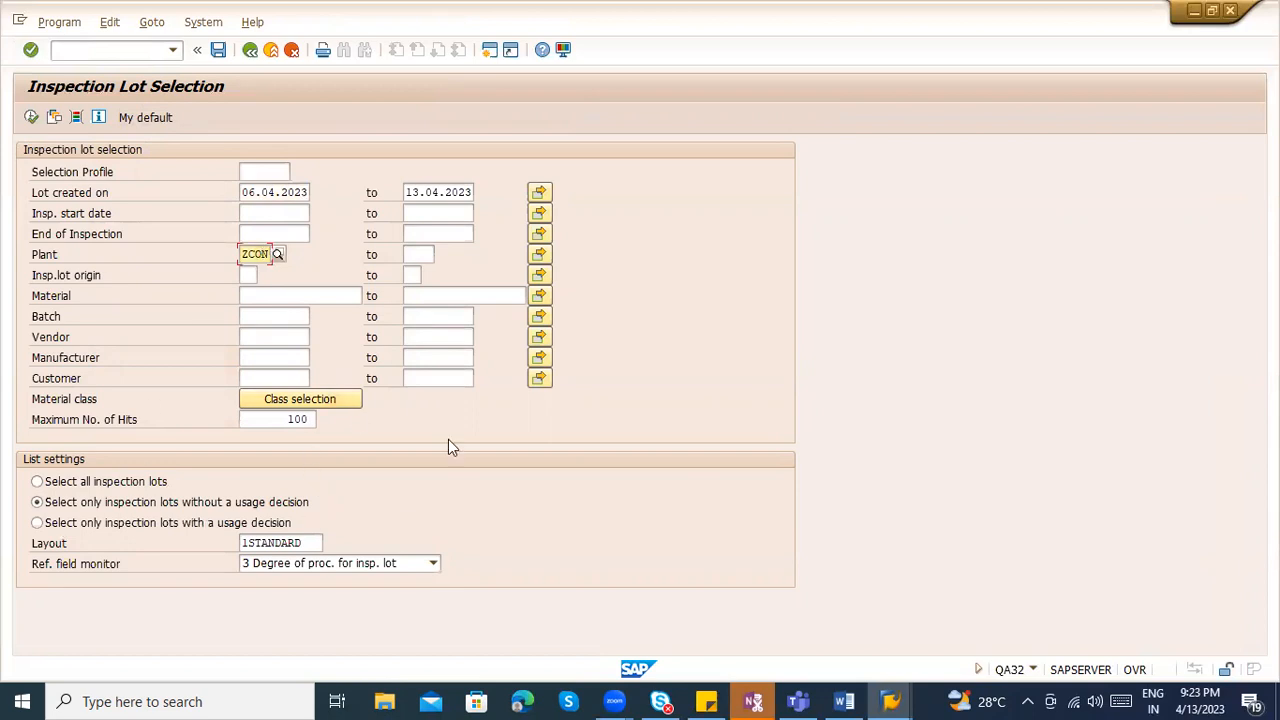
click(30, 117)
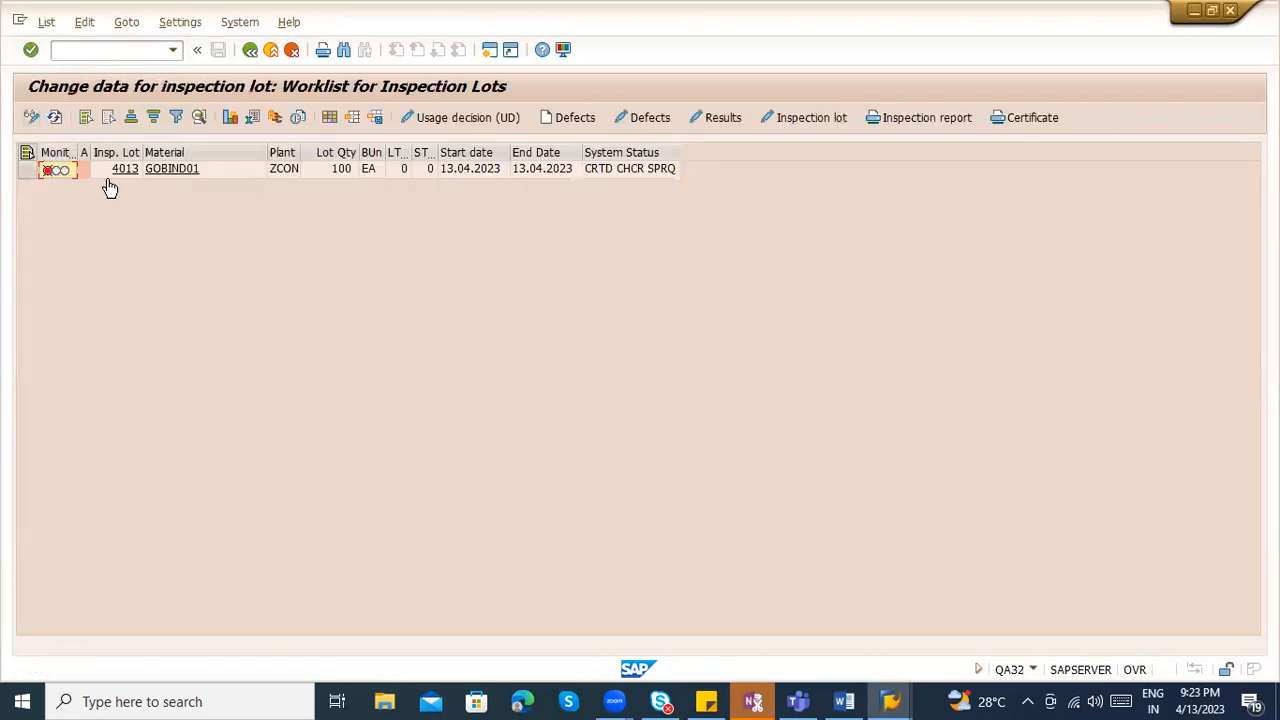
- Open the GOBIND01 inspection lot from the worklist and examine its system status
click(24, 176)
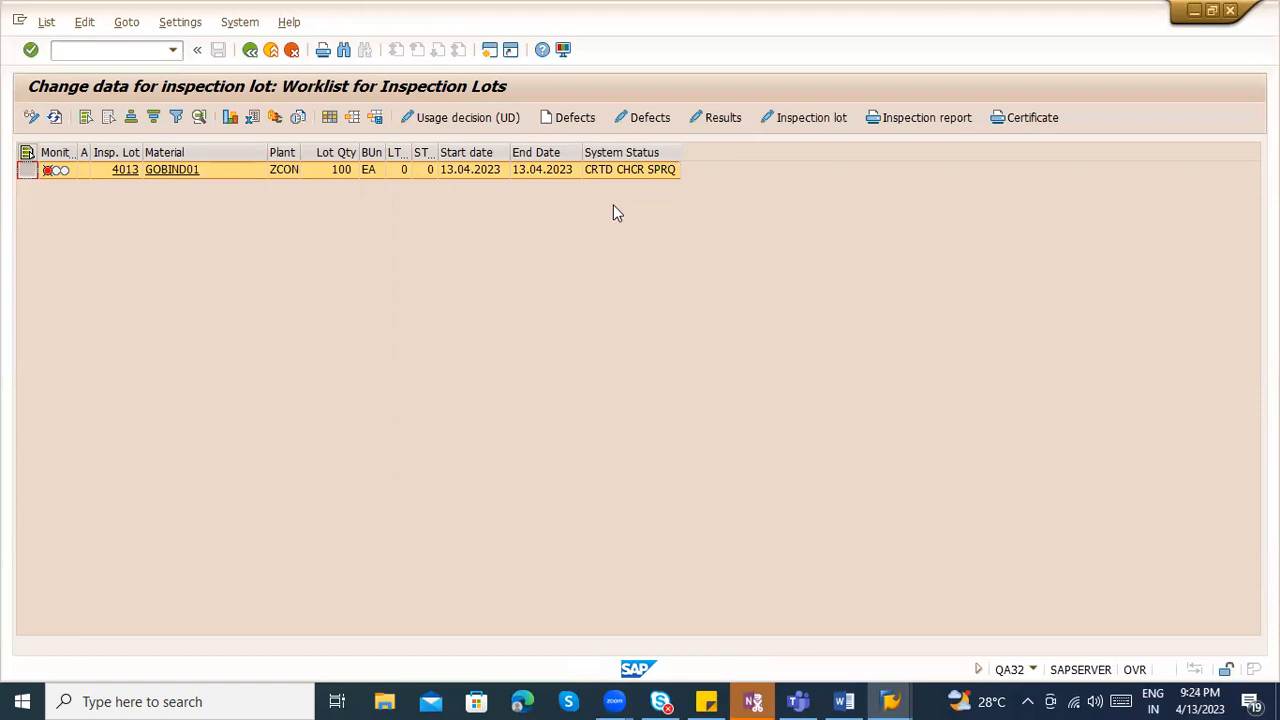
click(610, 172)
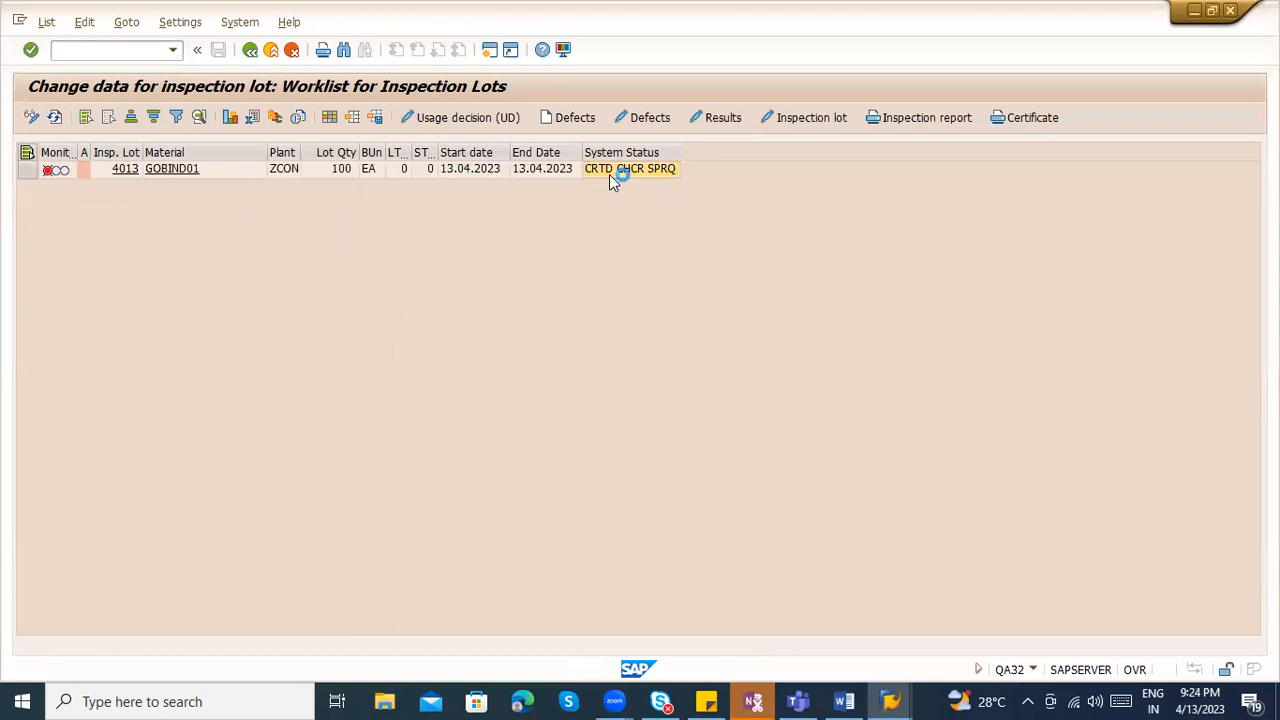
click(120, 172)
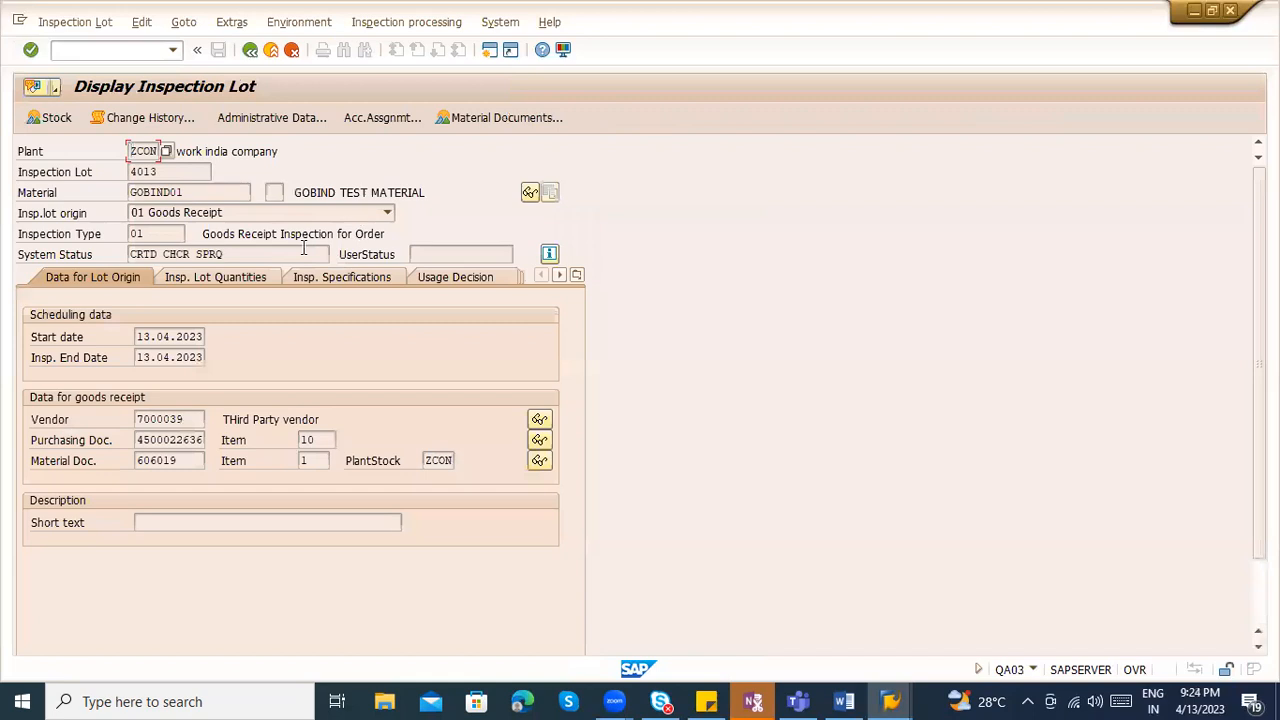
drag(224, 256, 118, 256)
drag(236, 256, 130, 255)
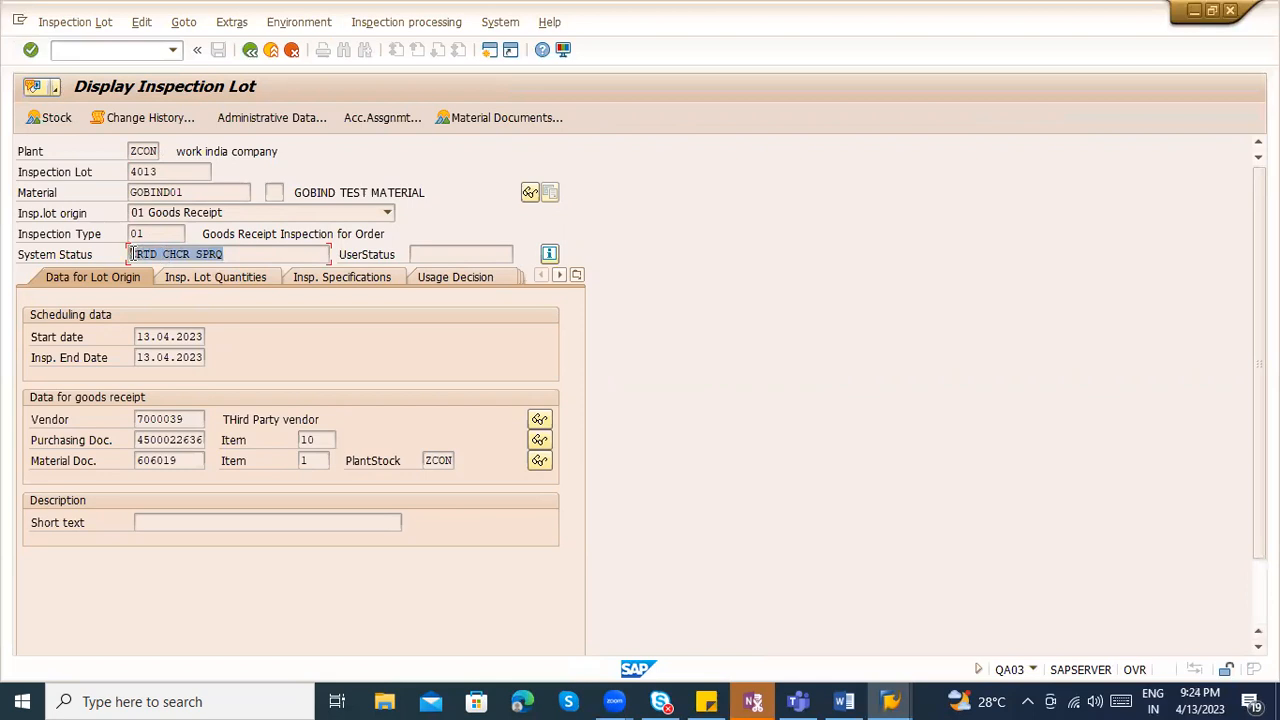
- Display the lot's detailed system status, review each status text, and return to the worklist
click(549, 253)
click(134, 318)
click(162, 335)
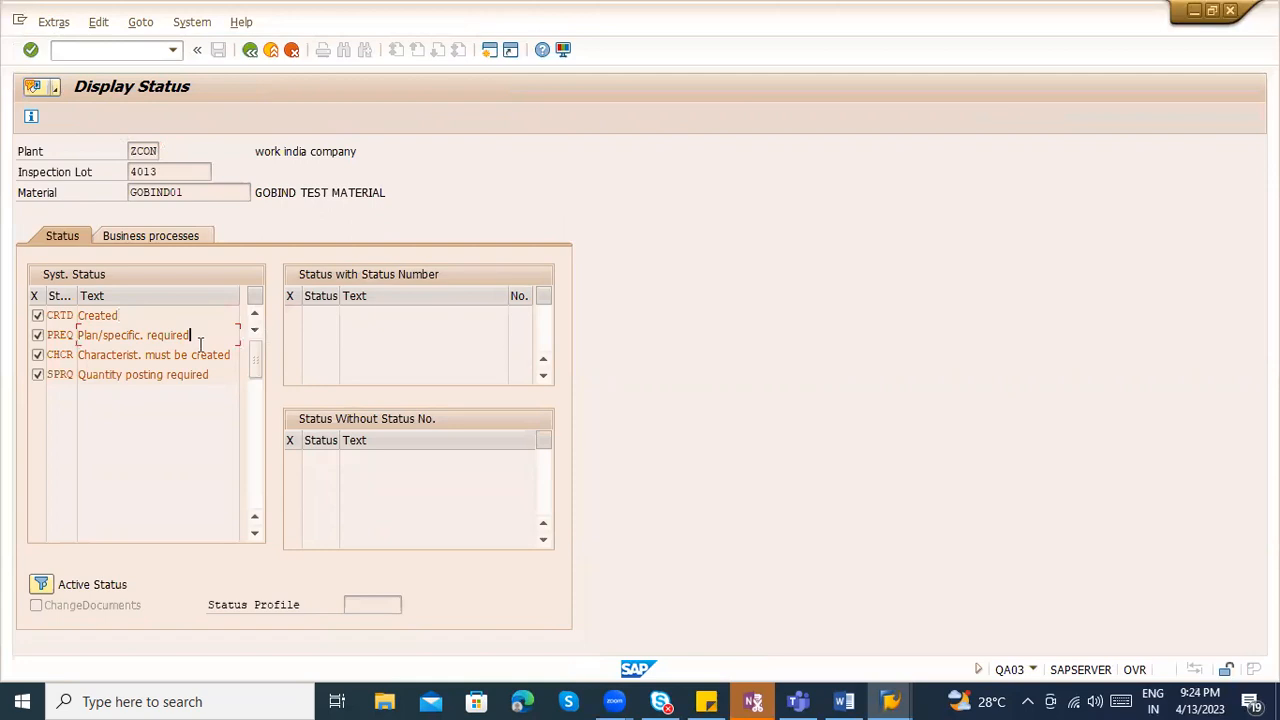
click(215, 376)
click(249, 51)
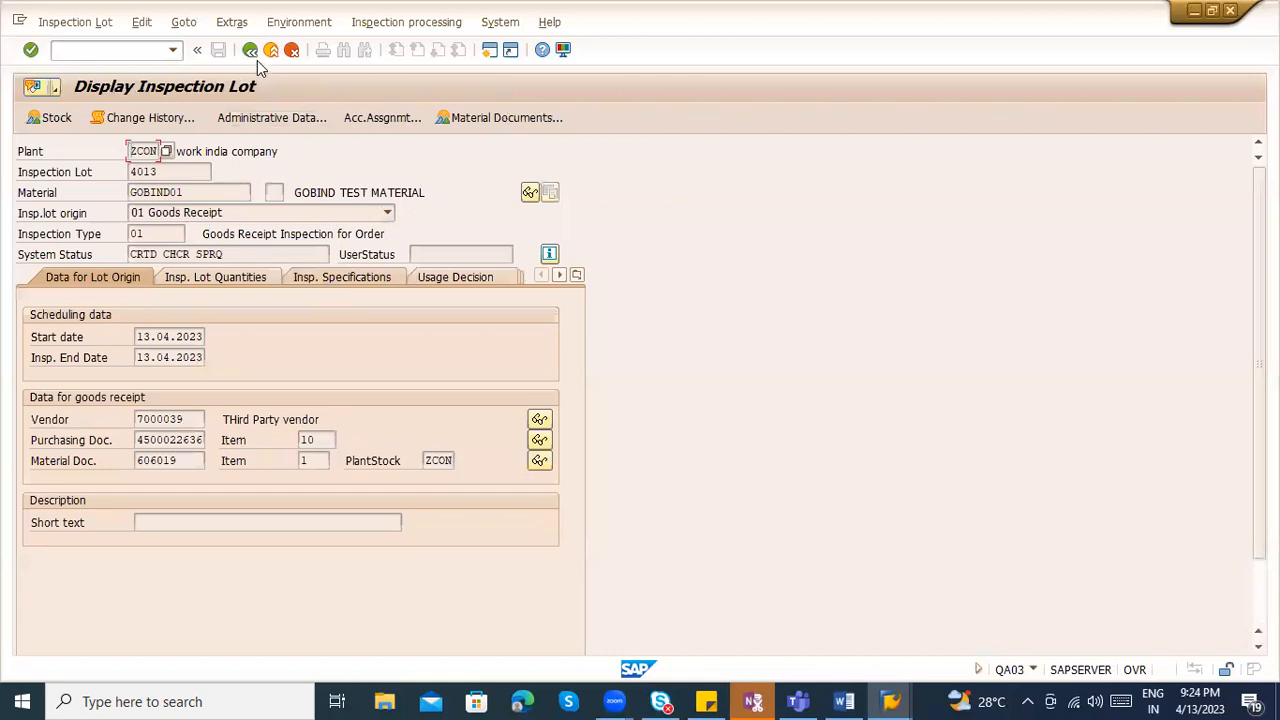
click(250, 50)
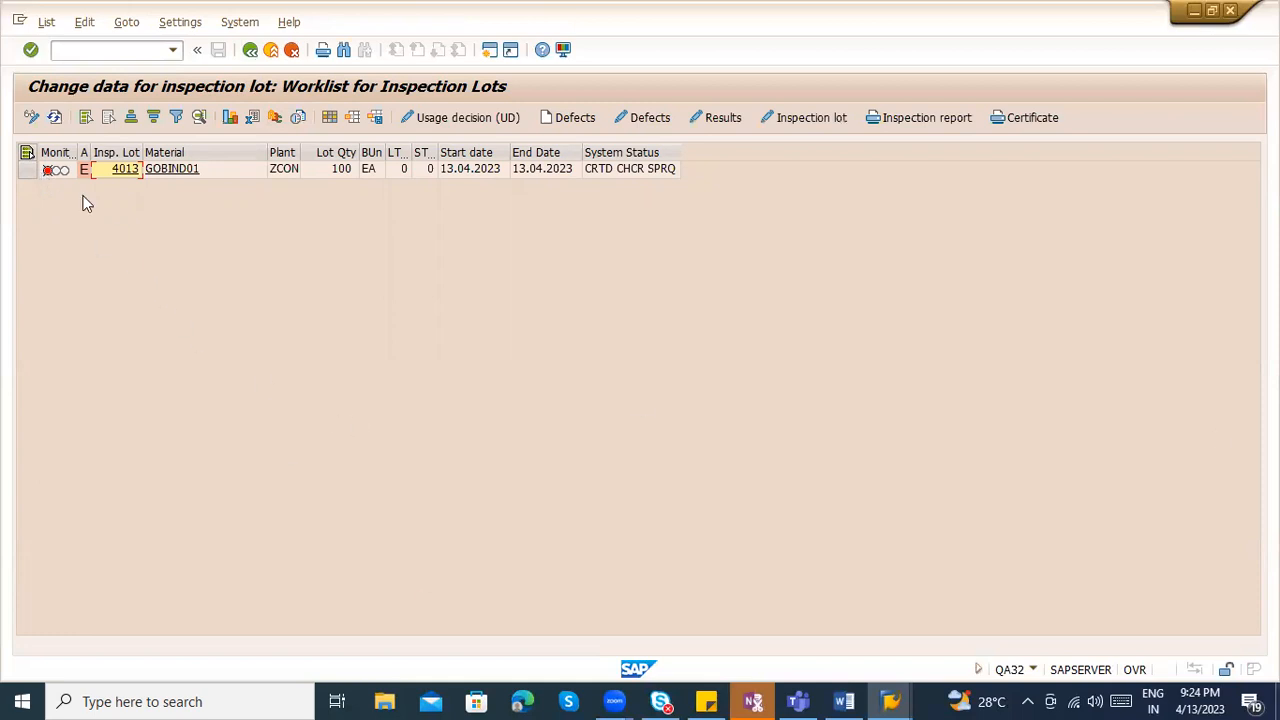
- Try to record the usage decision for the GOBIND01 inspection lot and review the detailed information on the status check
click(26, 170)
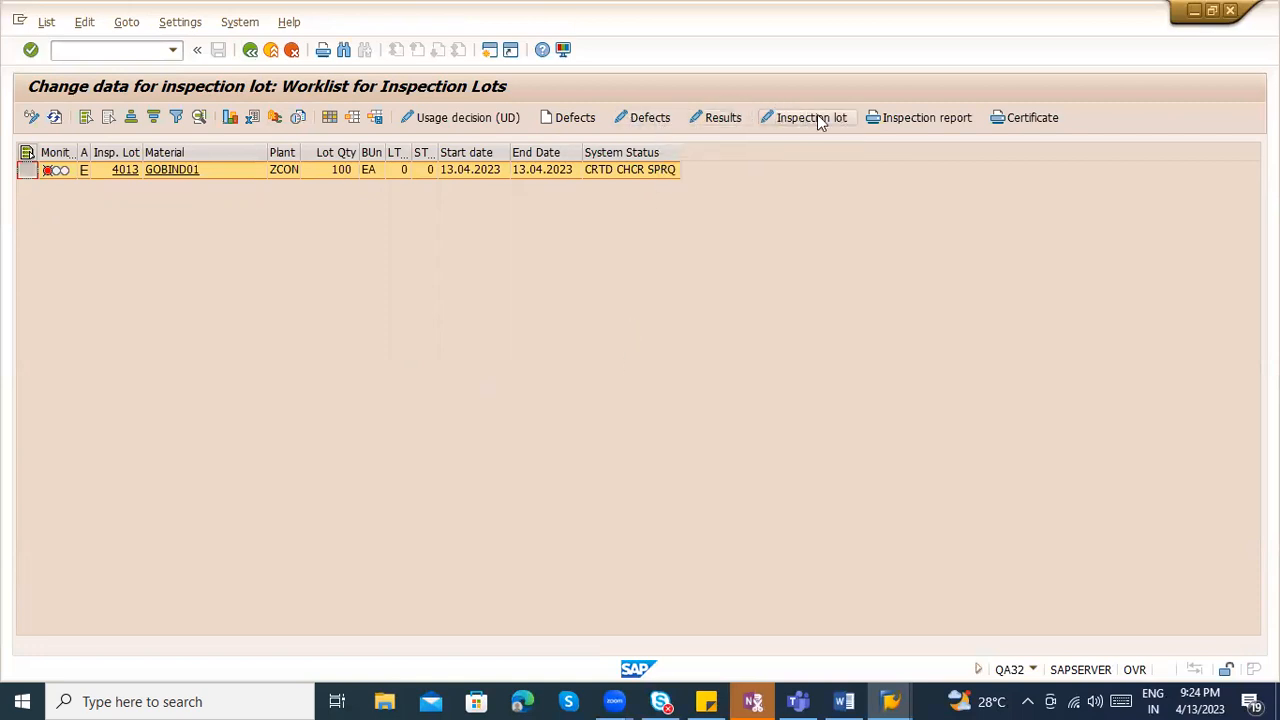
click(490, 117)
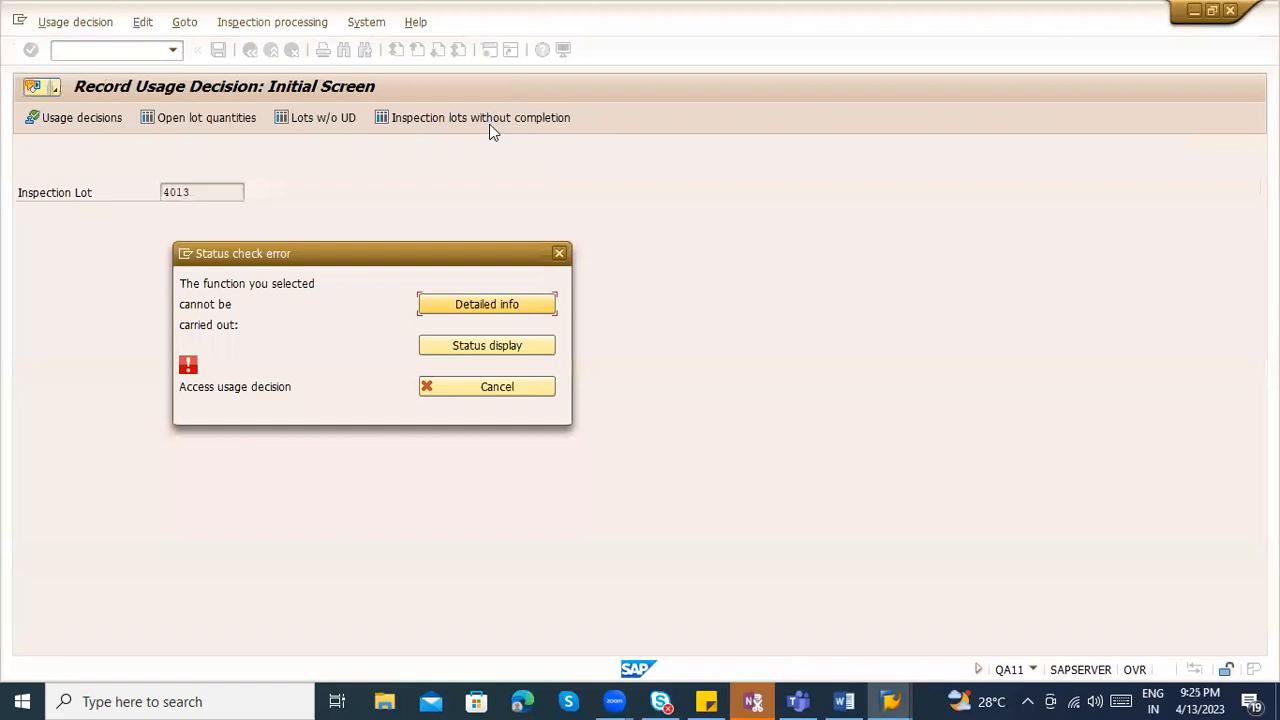
click(487, 305)
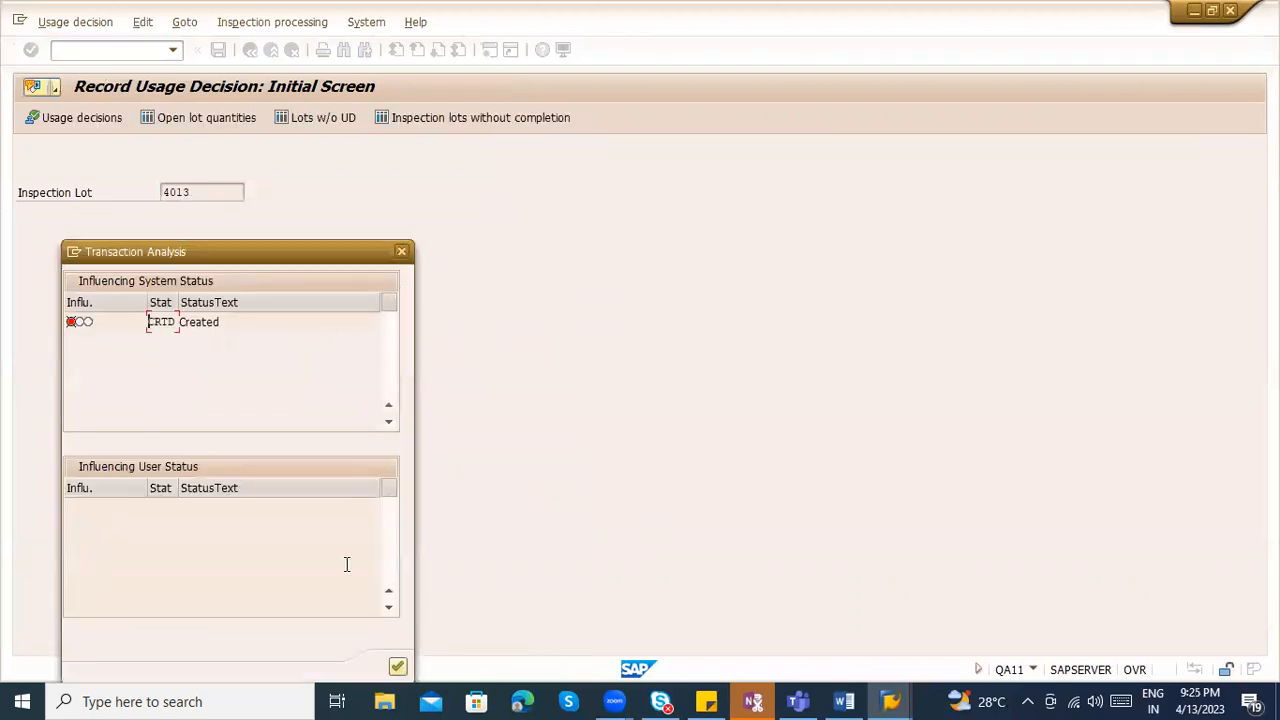
click(397, 666)
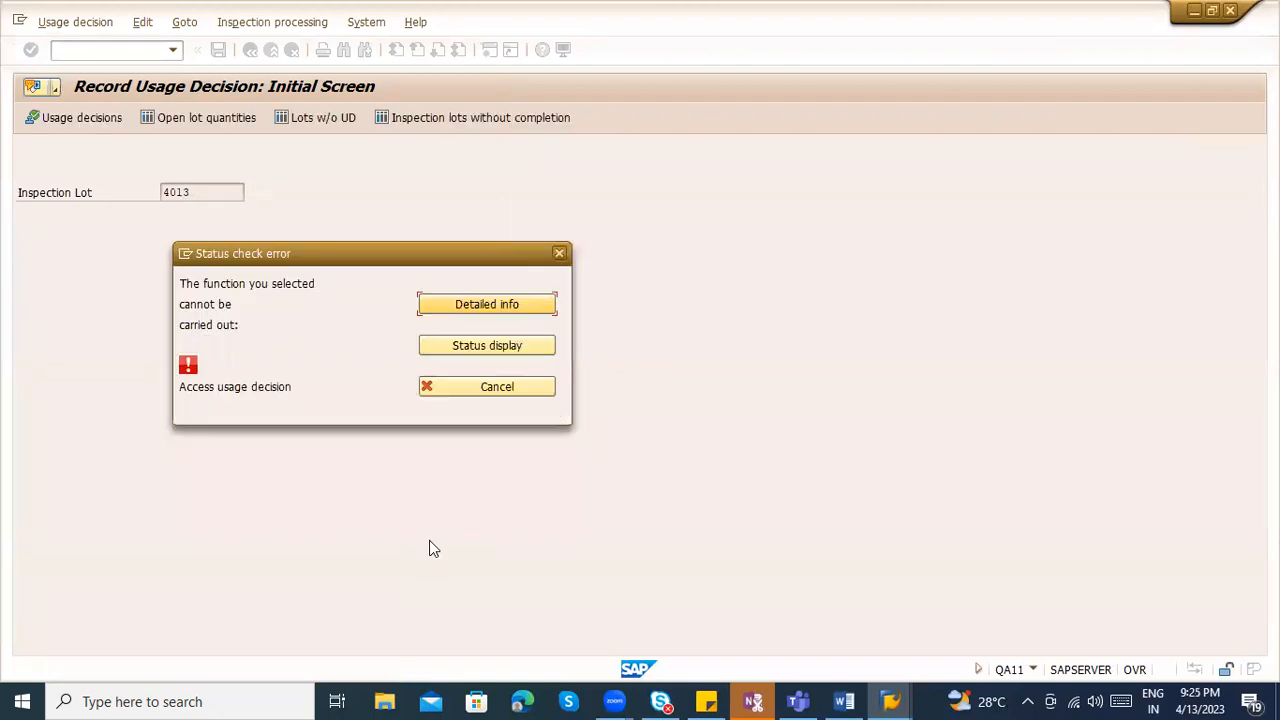
- Examine the lot's status display and permitted business processes, recheck the transaction analysis, and return to the worklist
click(480, 347)
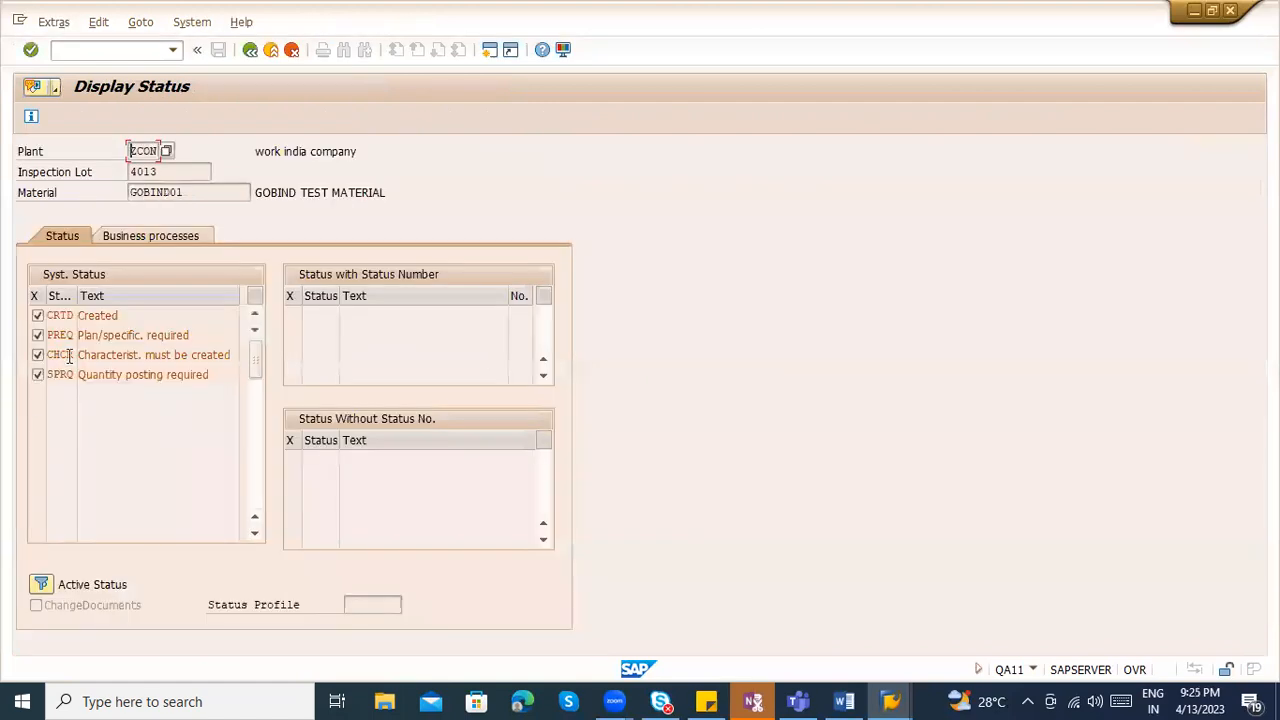
click(156, 234)
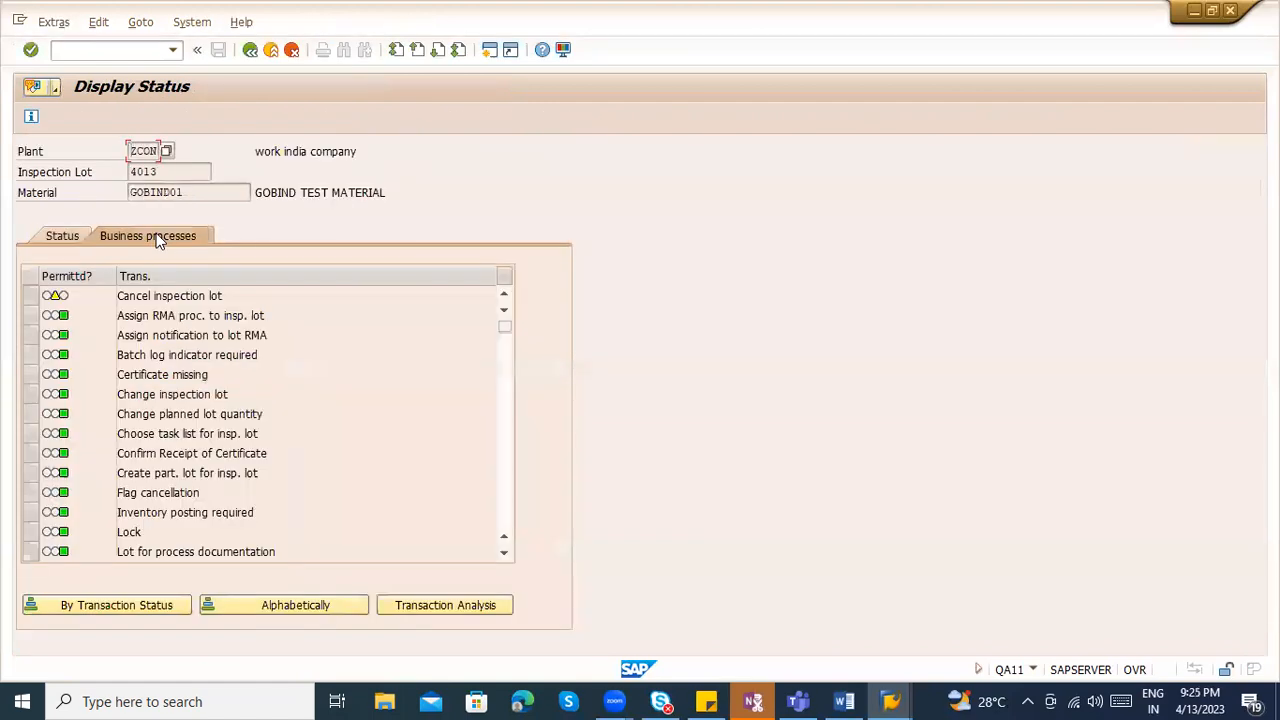
scroll(237, 390, down, 4)
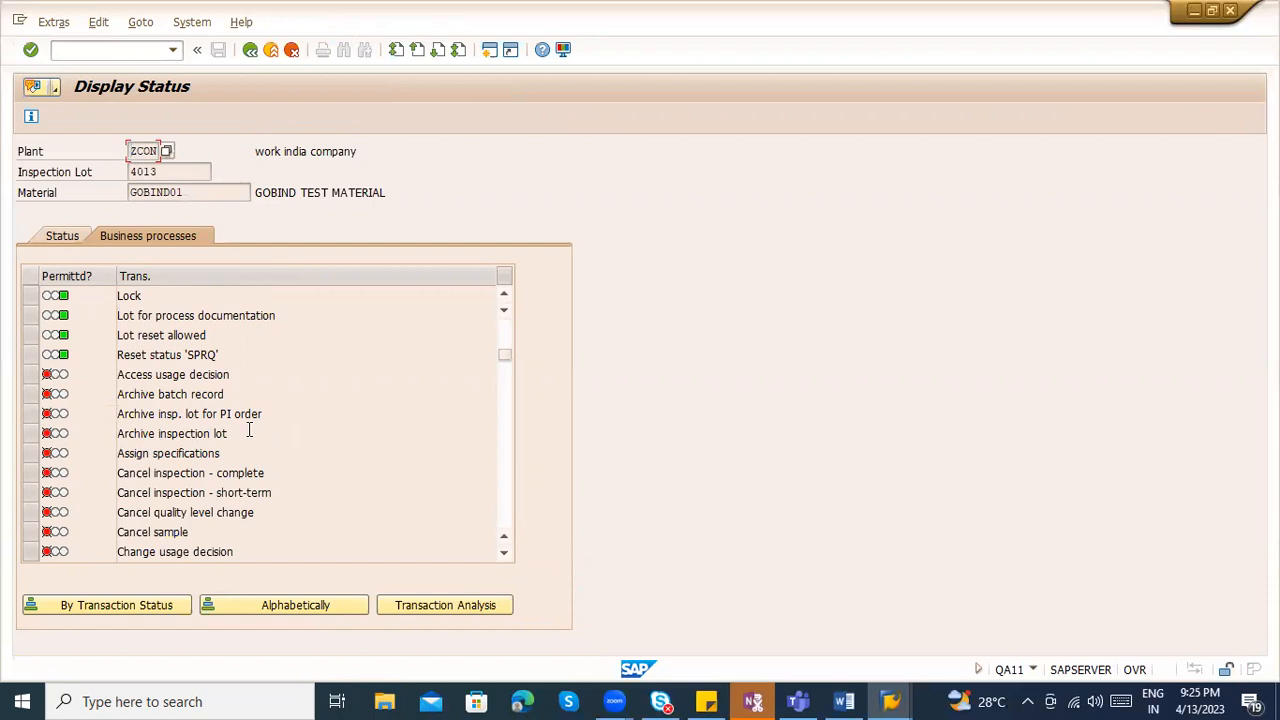
click(250, 49)
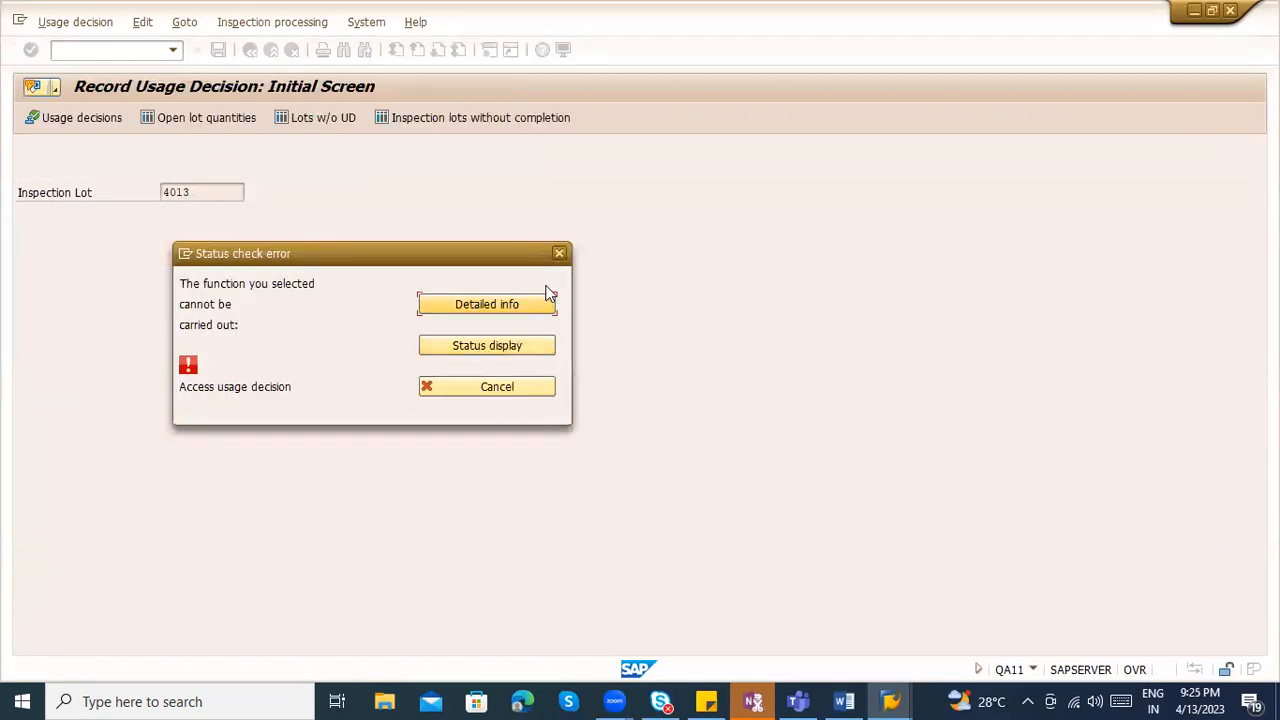
click(525, 306)
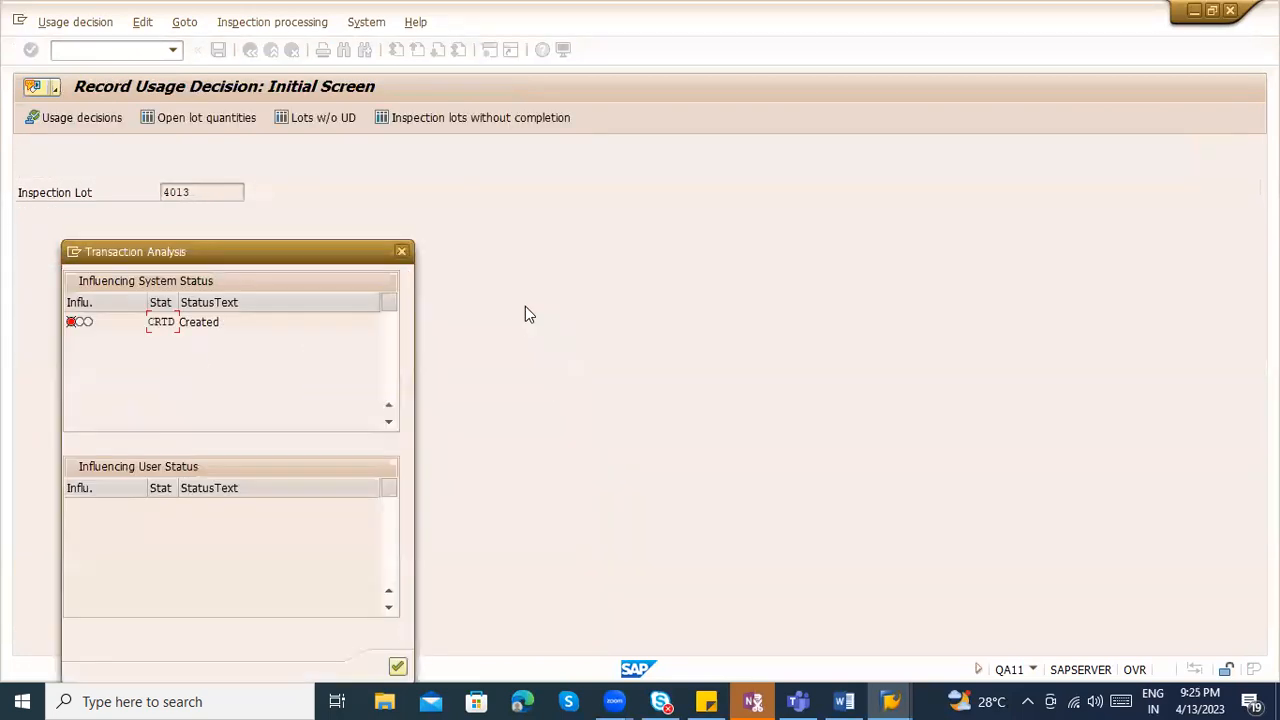
click(401, 251)
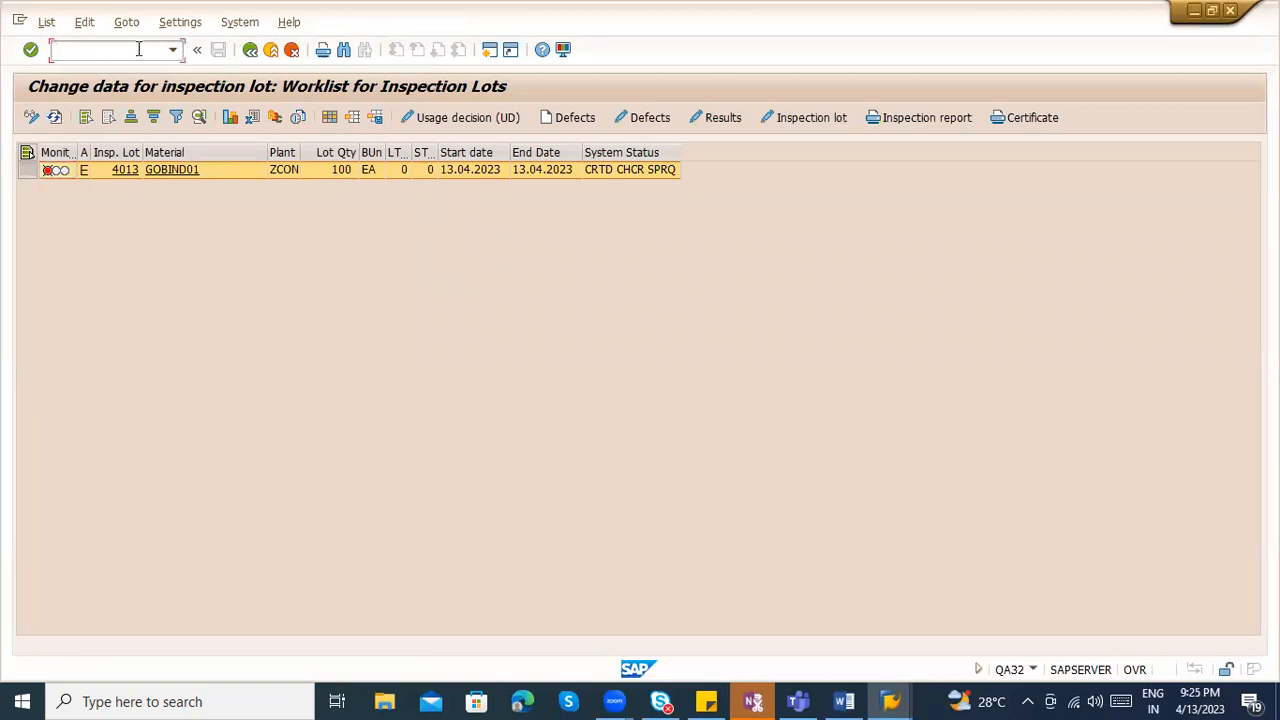
- Start transaction QA02 and open the GOBIND01 inspection lot for changing
text(/nqa02)
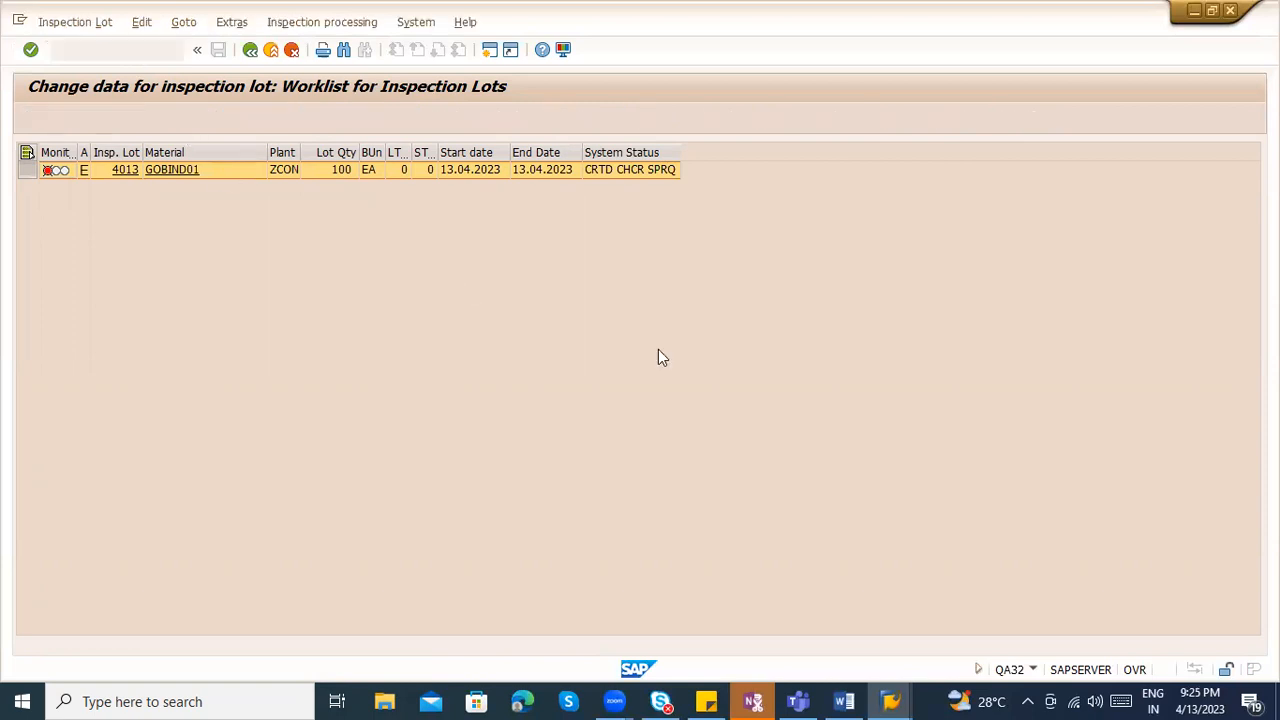
key(Return)
key(Return)
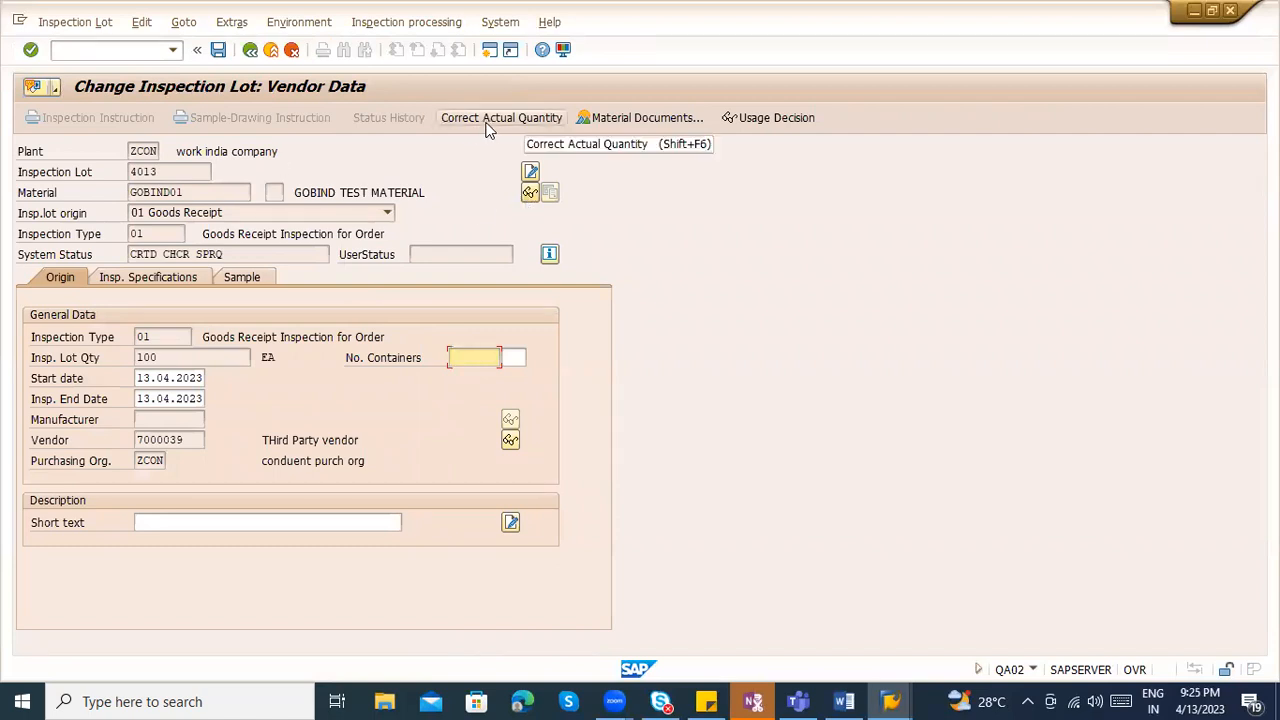
- Review the lot's inspection specification selection data and choose task list usage 5, Goods receipt
click(130, 275)
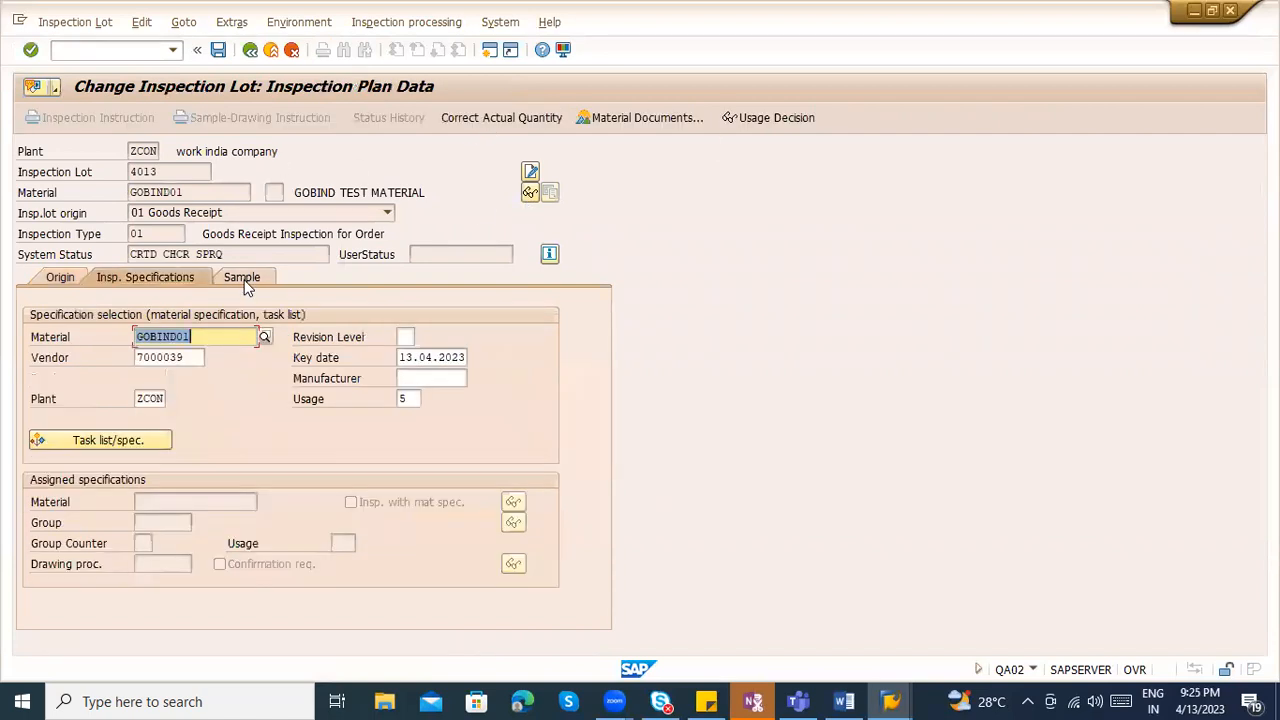
click(193, 356)
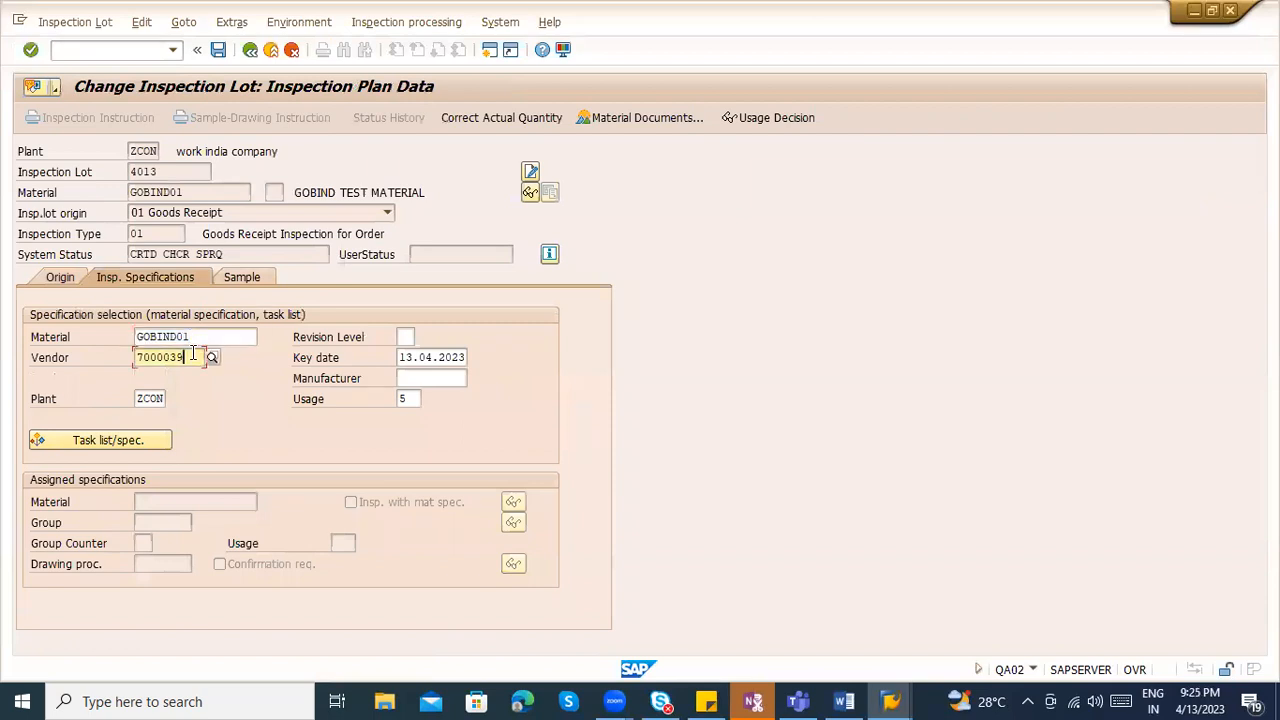
click(199, 337)
click(150, 398)
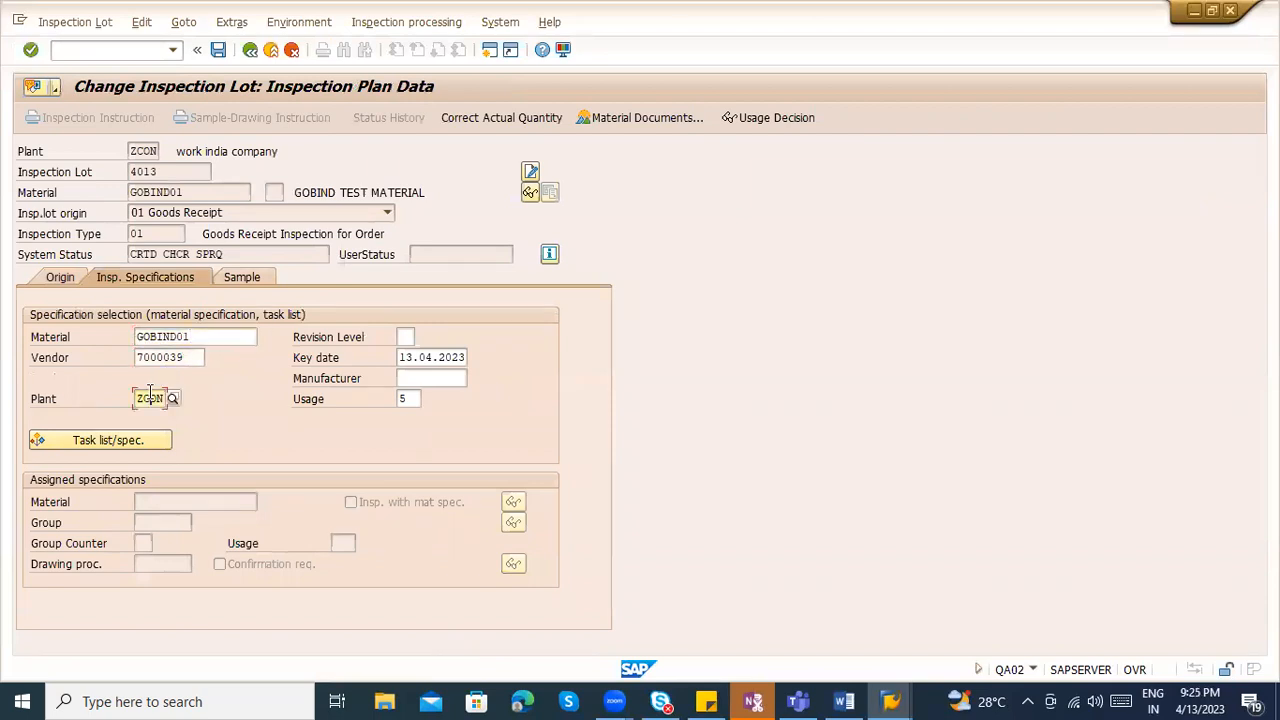
click(406, 399)
click(429, 397)
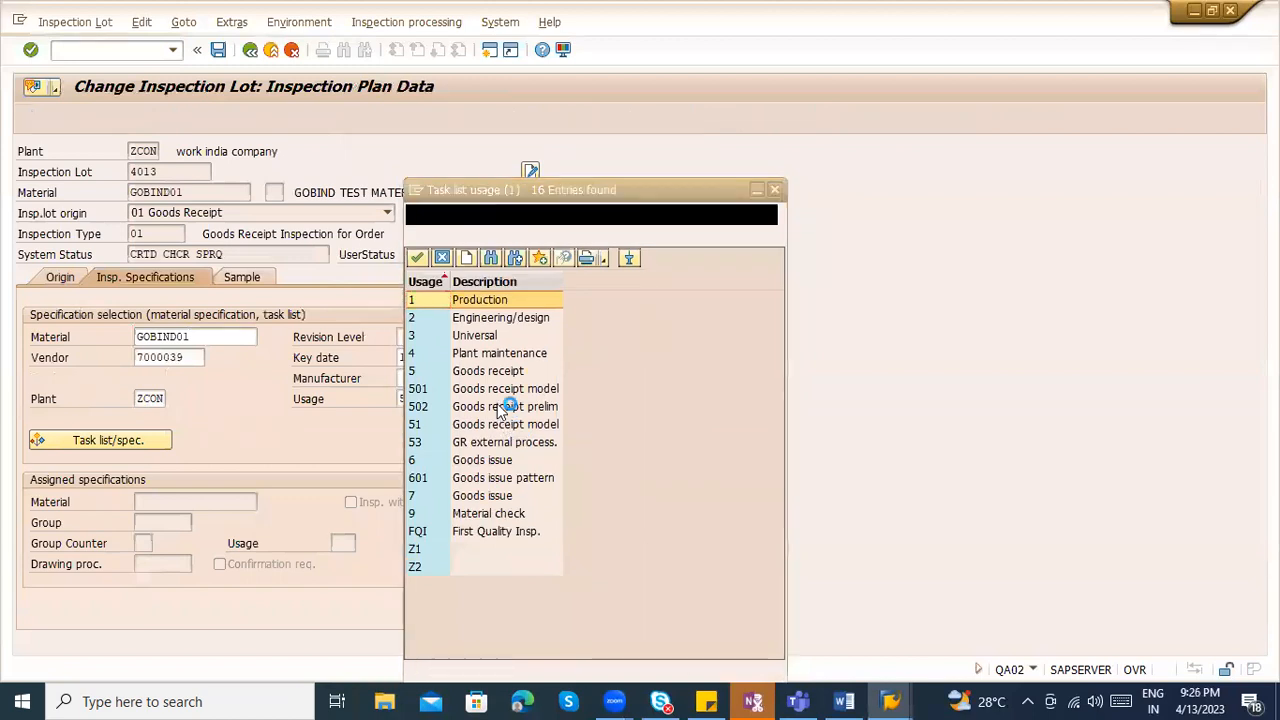
click(486, 373)
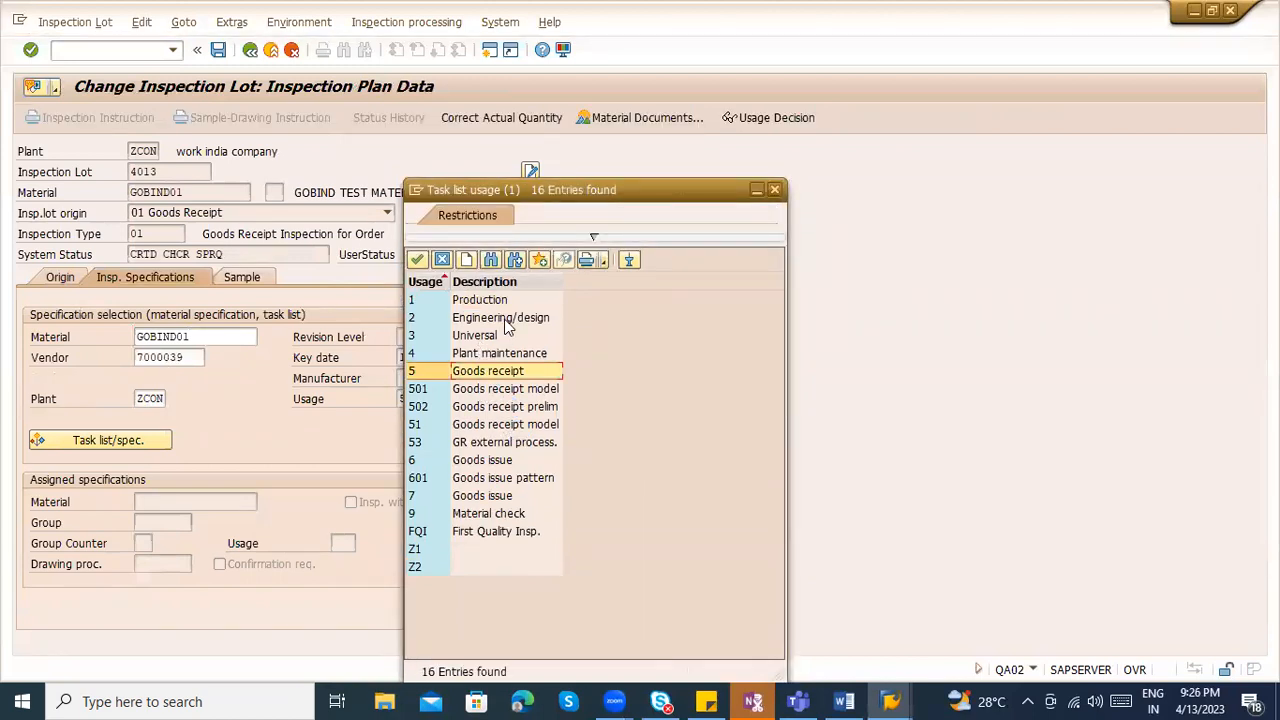
key(Return)
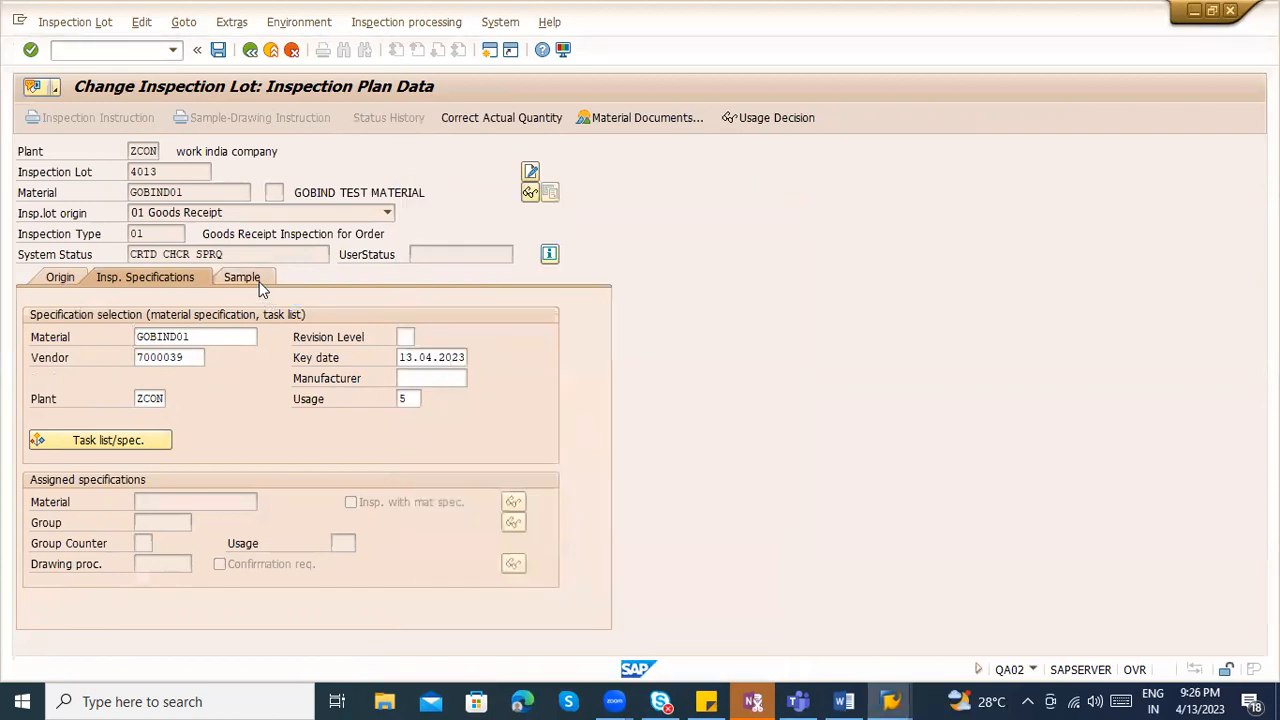
- Review the inspection lot's sample and origin data, and open and confirm the actual quantity correction with its existing values
click(243, 278)
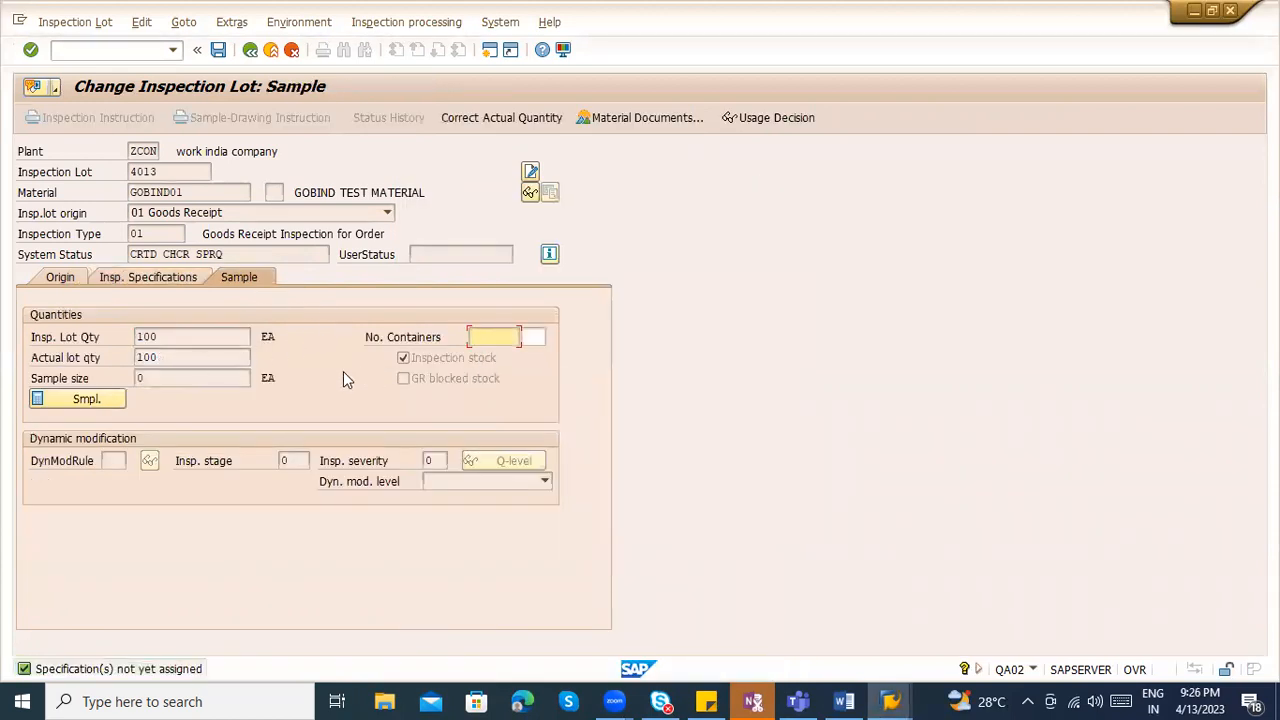
click(75, 279)
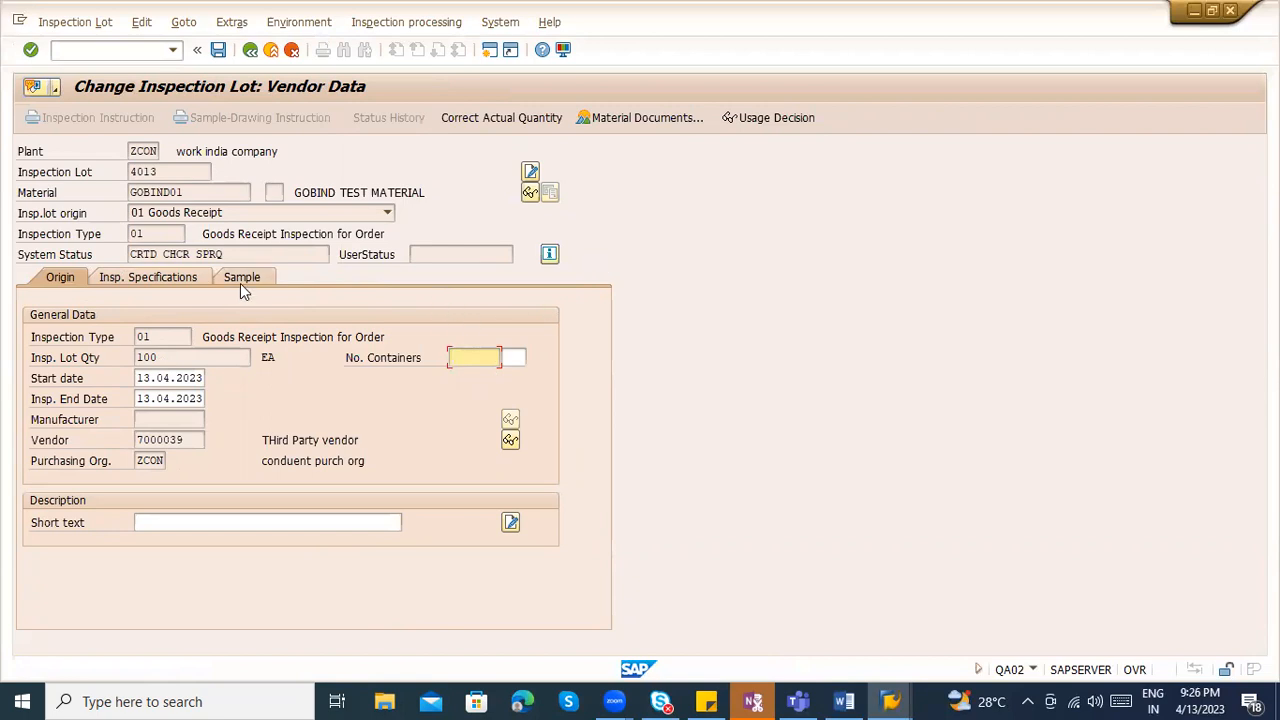
click(493, 118)
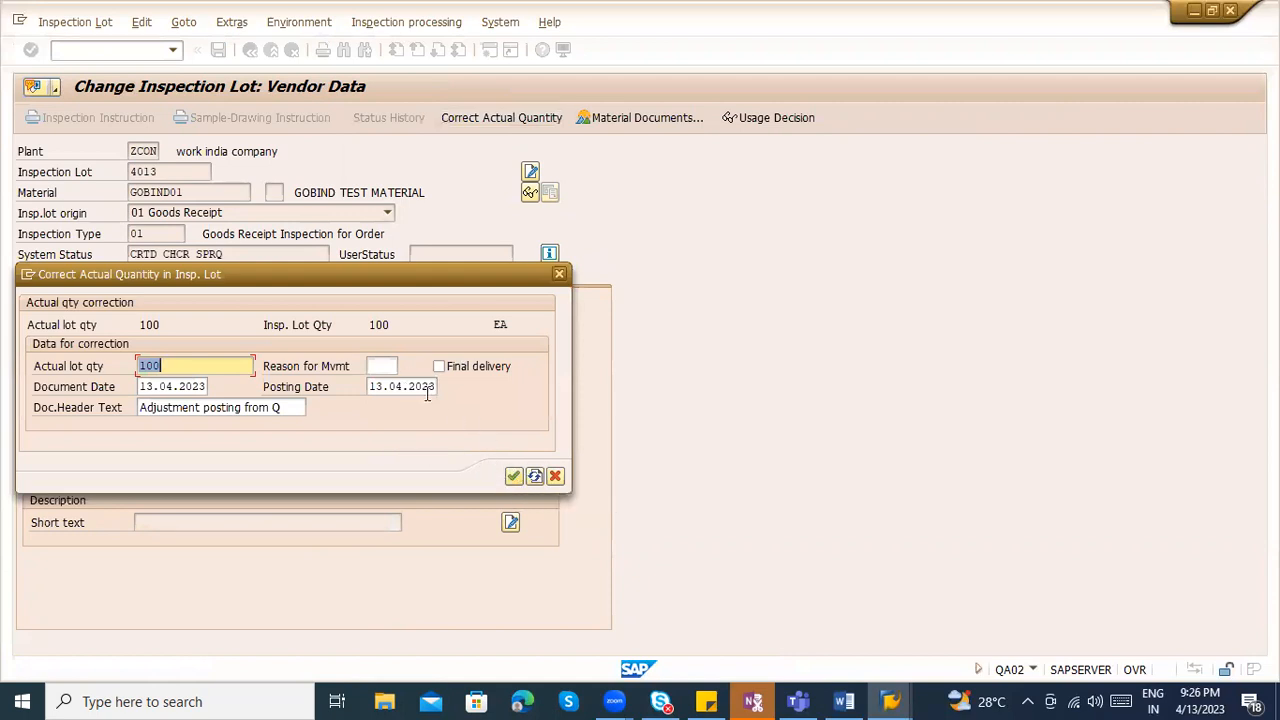
click(514, 477)
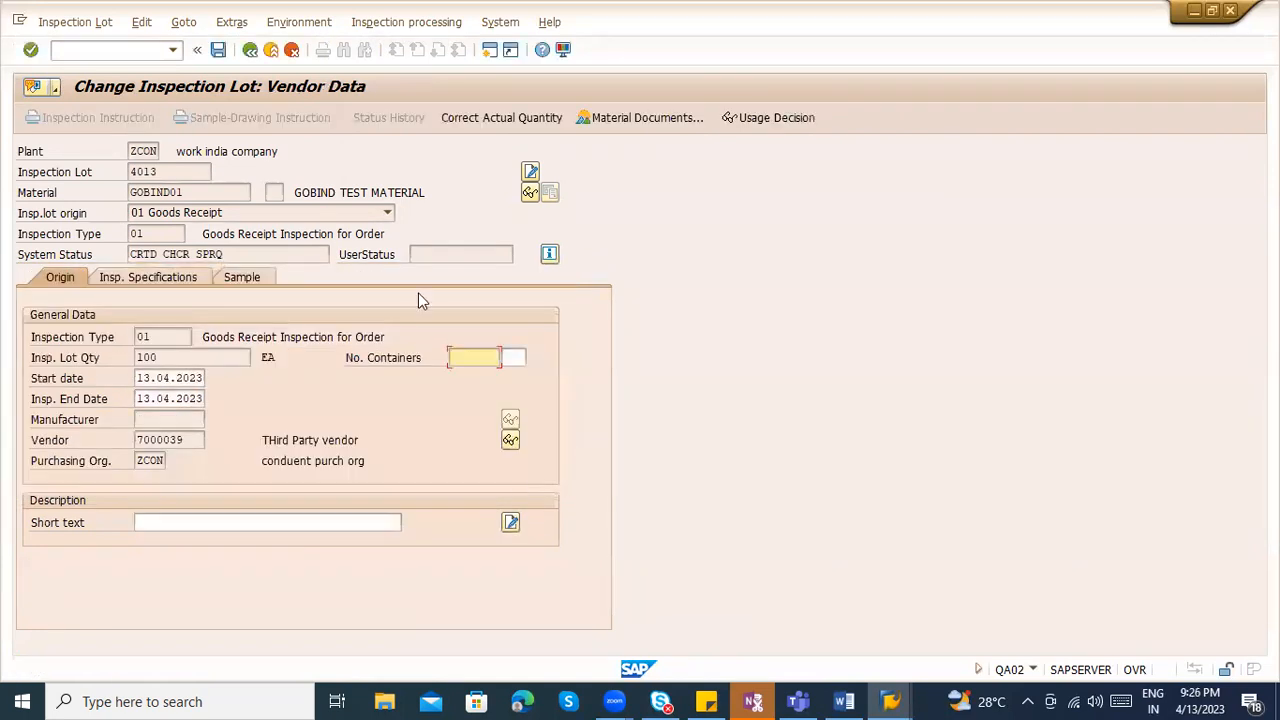
- Try to save the inspection lot and assign a task list or specification to it, and exit the transaction
click(217, 50)
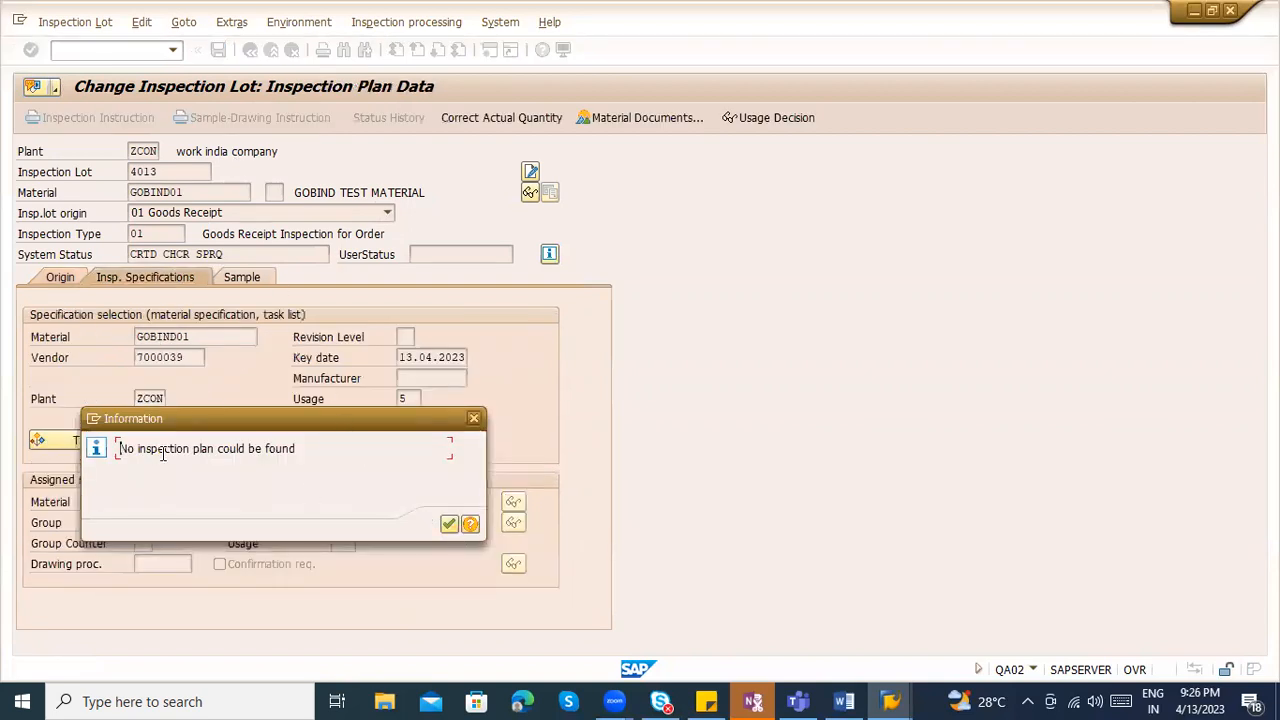
drag(117, 449, 215, 452)
click(475, 417)
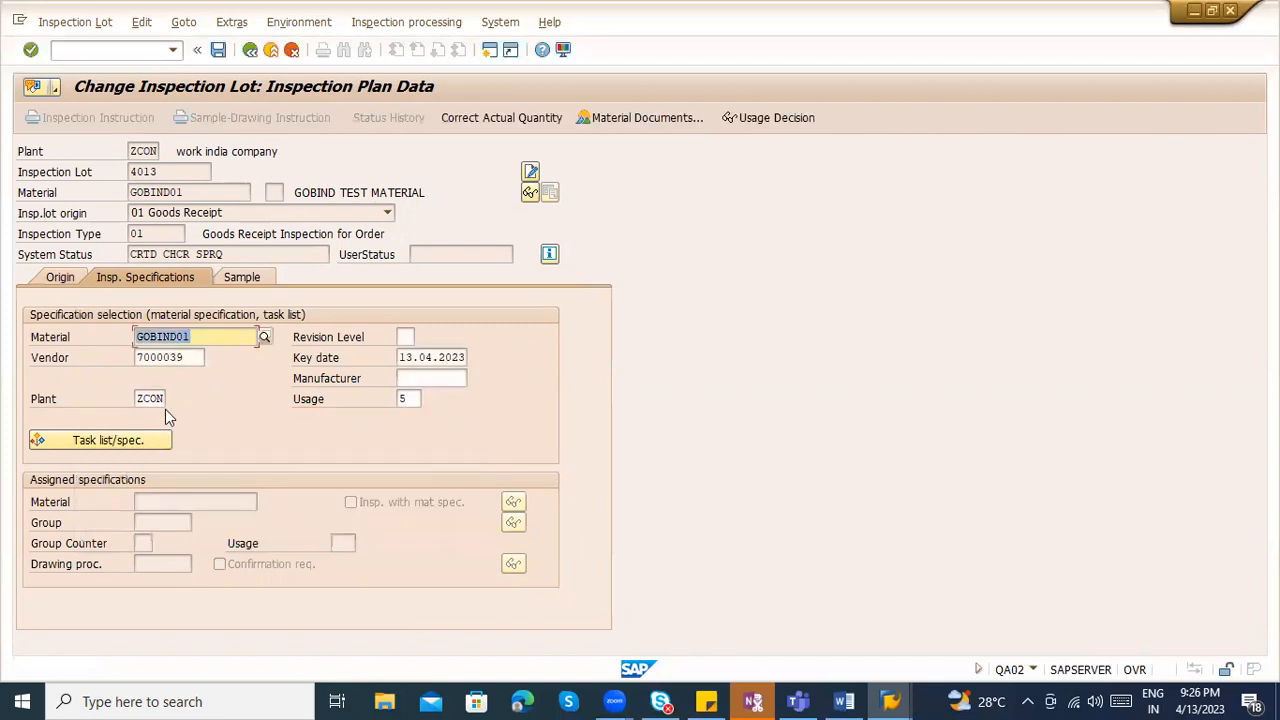
click(124, 438)
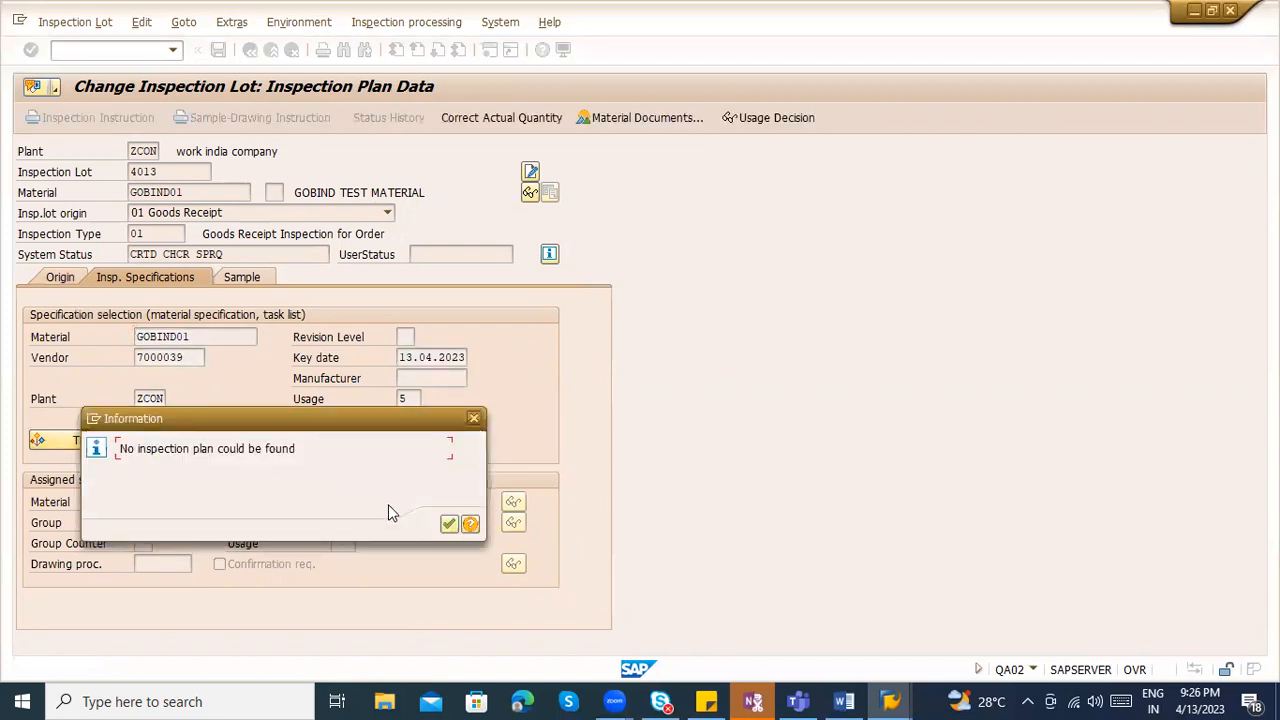
click(449, 523)
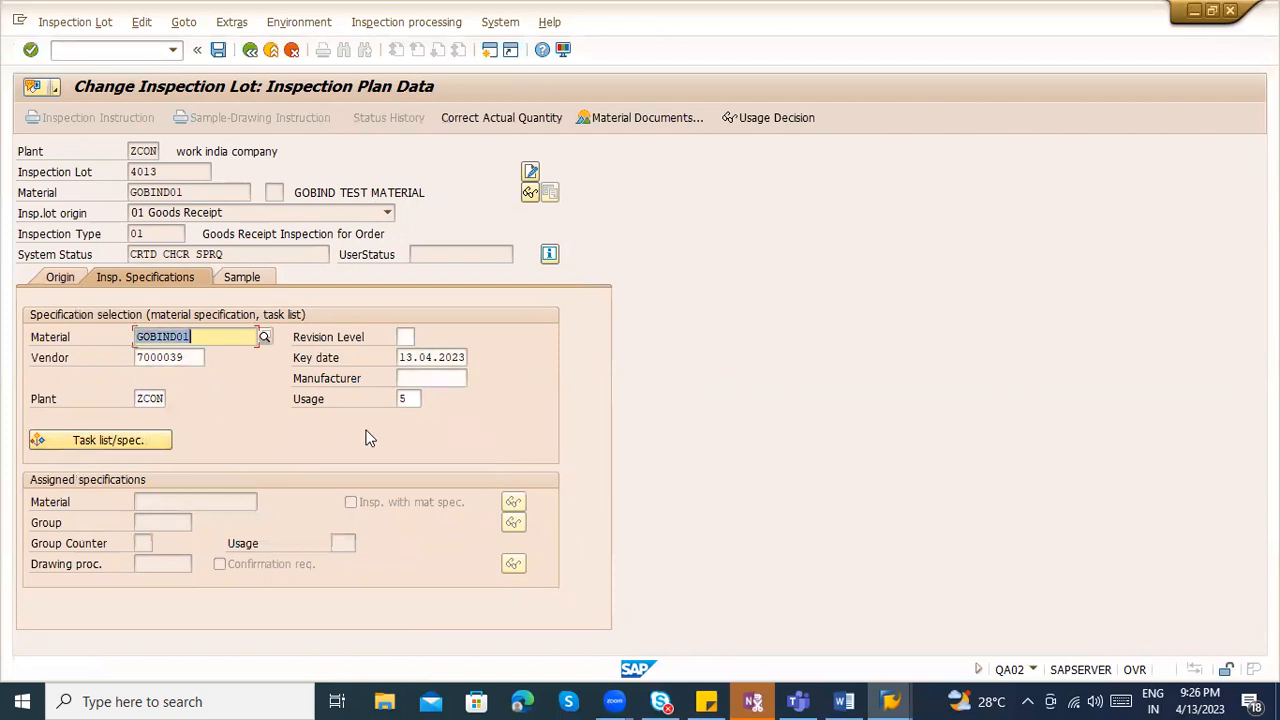
click(268, 56)
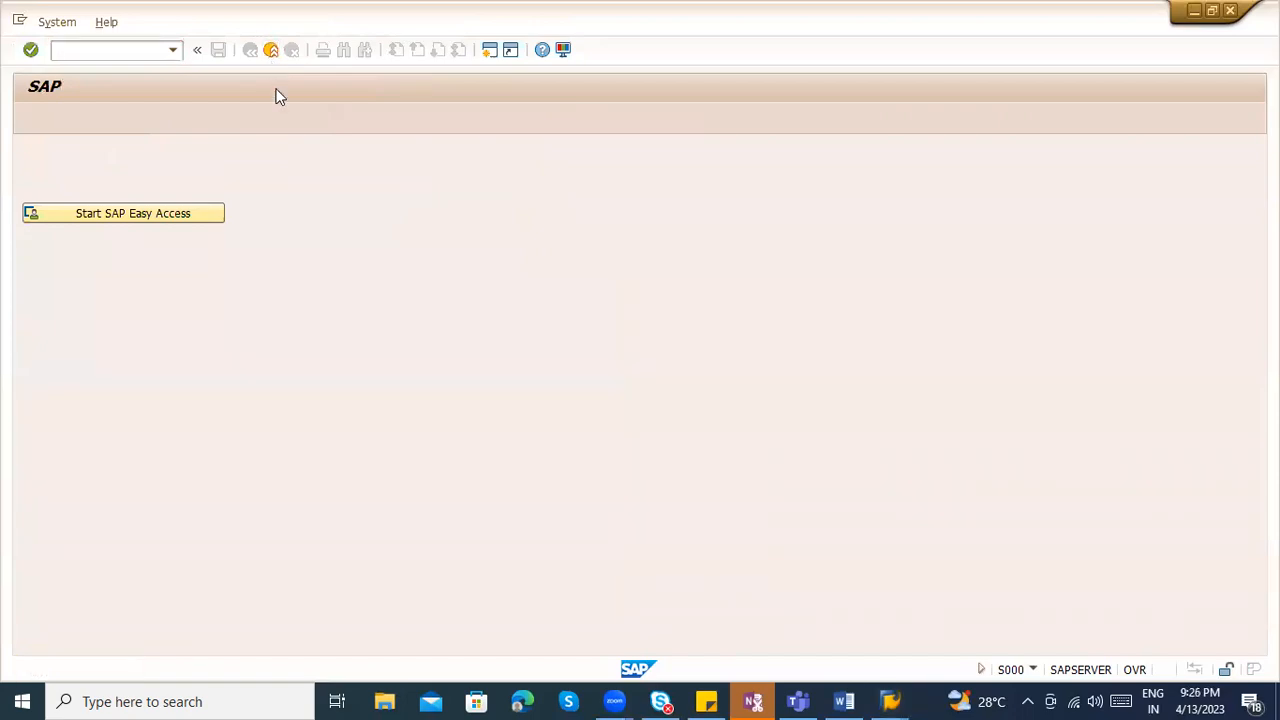
- Switch to the first purchase order session, start transaction SPRO in it, and return to SAP Easy Access
key(alt+Tab)
mouse_move(889, 701)
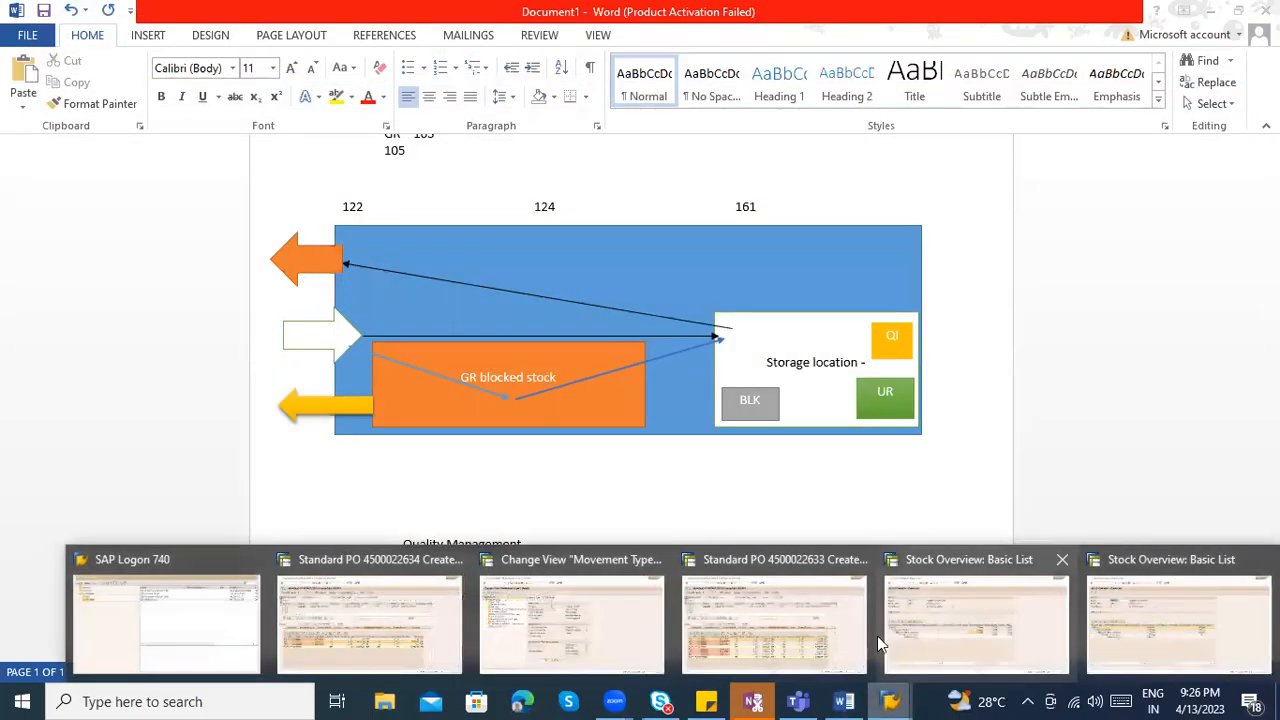
click(345, 624)
click(112, 50)
text(/nspro)
key(Return)
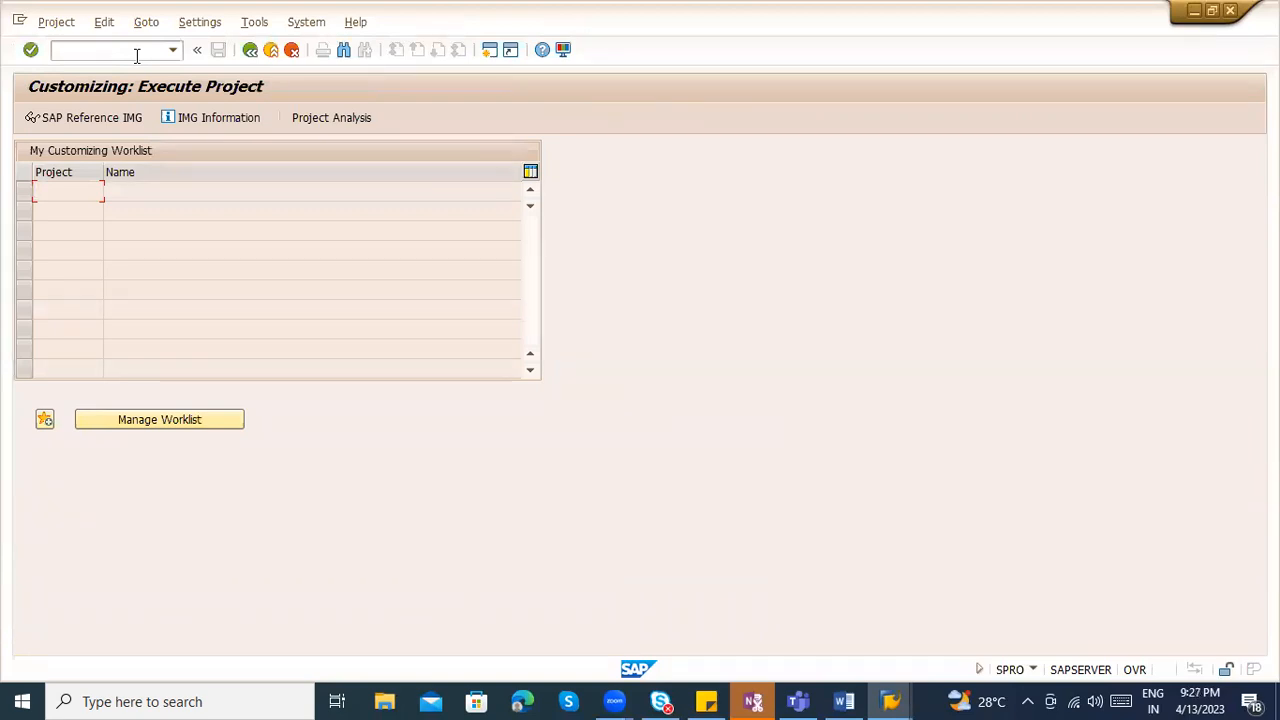
click(250, 49)
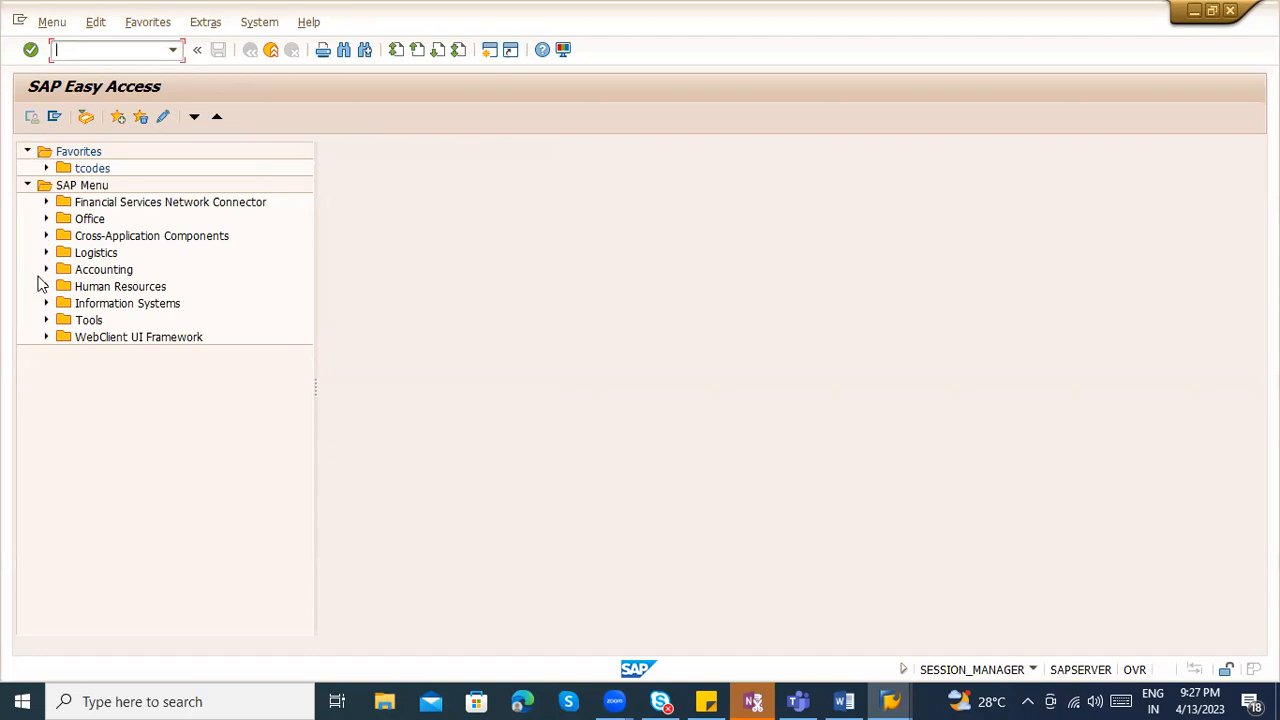
- Expand Quality Management under Logistics, including its Quality Planning and Quality Inspection folders
click(45, 252)
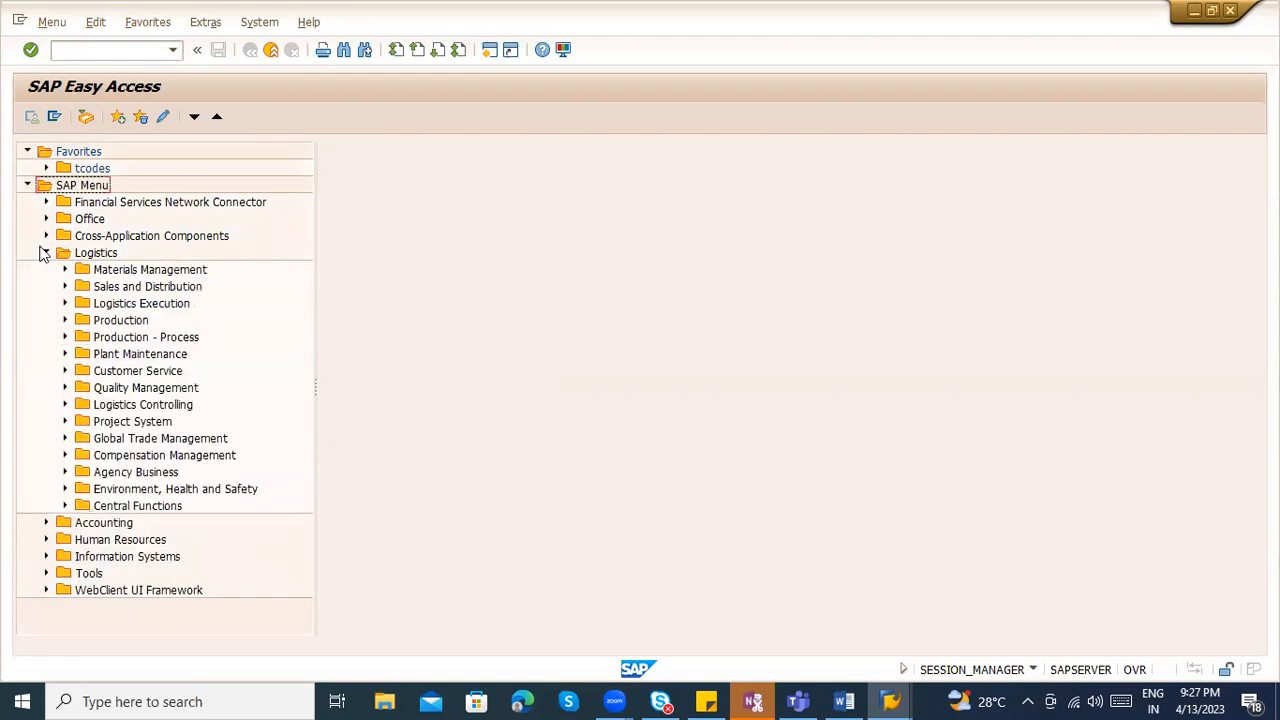
click(65, 387)
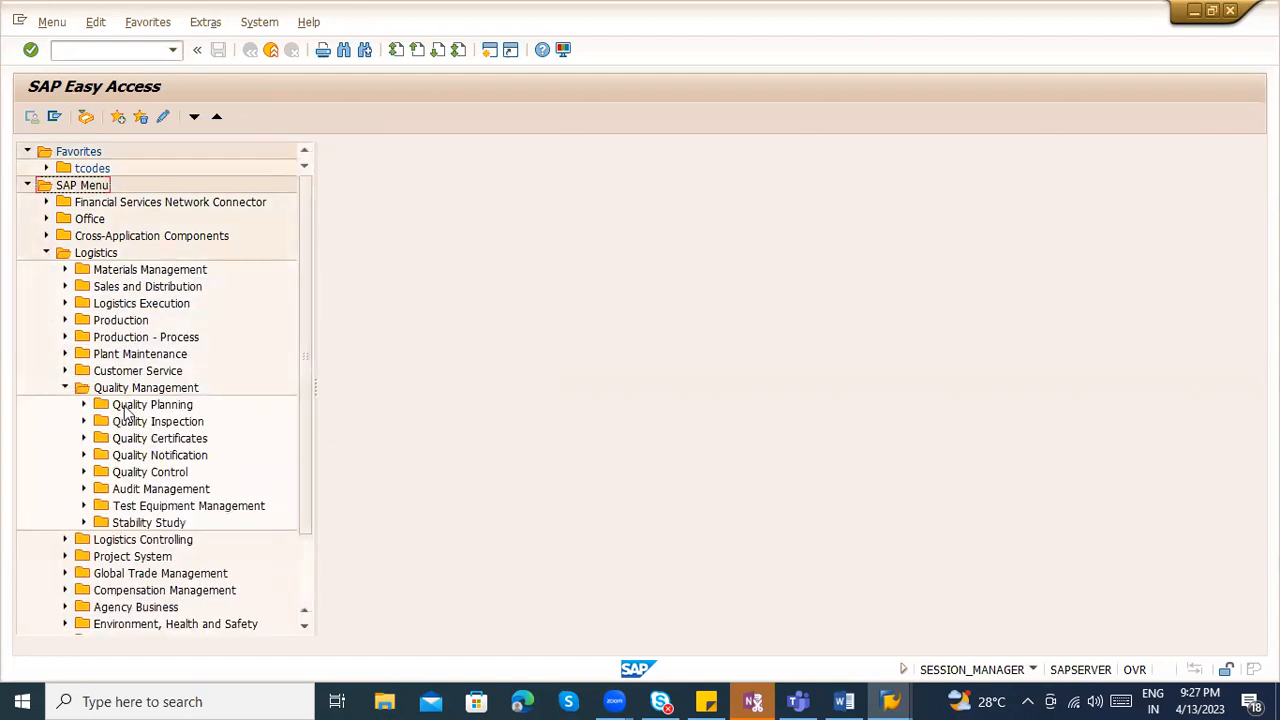
scroll(157, 413, down, 2)
scroll(157, 413, down, 2)
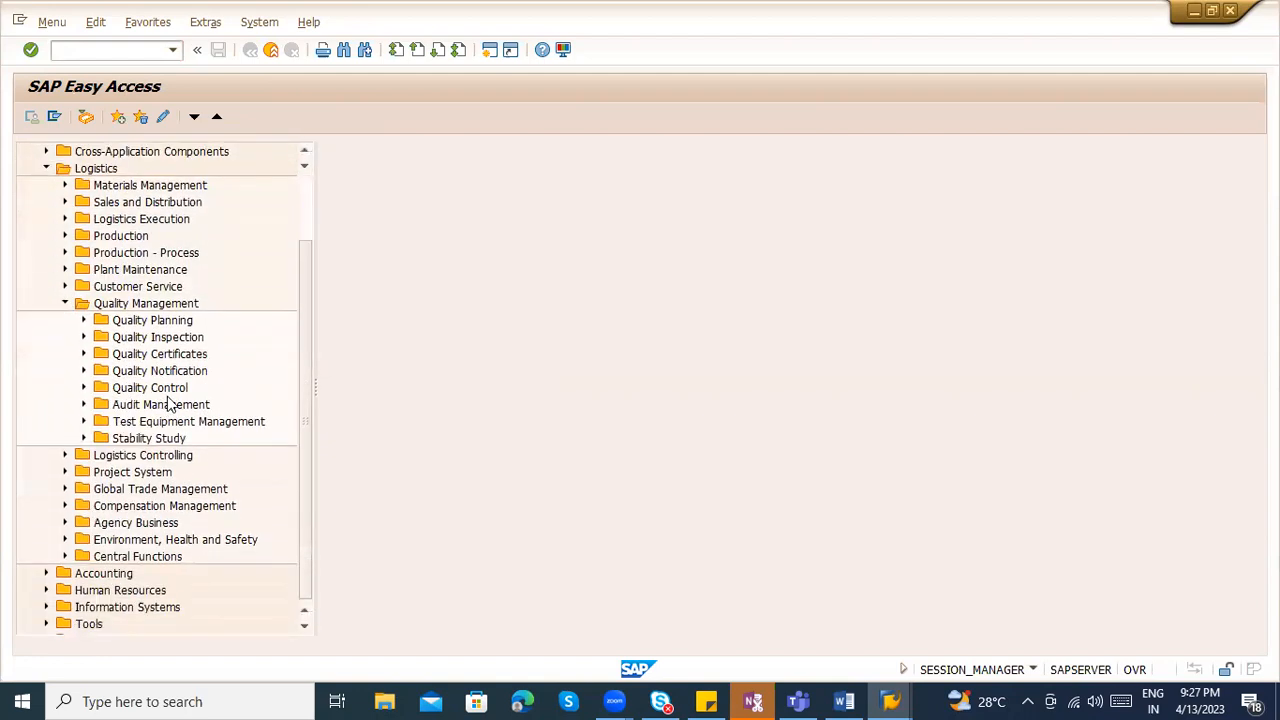
click(84, 320)
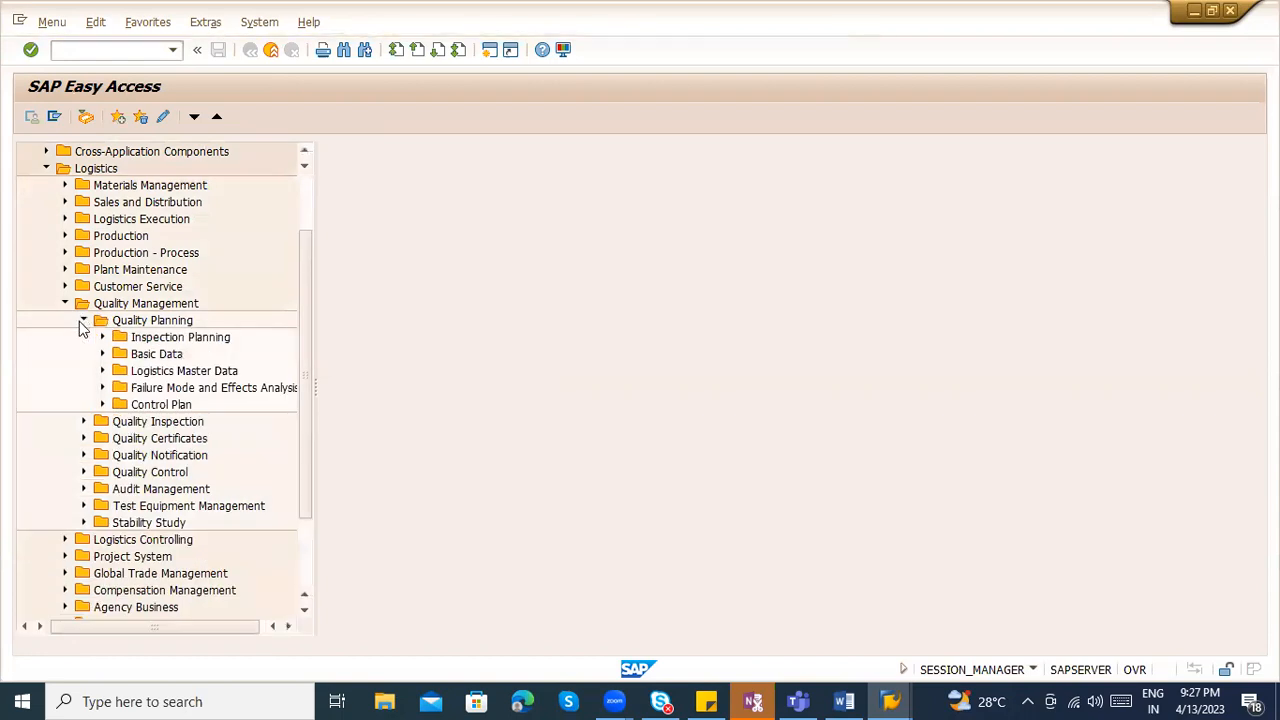
click(84, 421)
scroll(215, 395, down, 4)
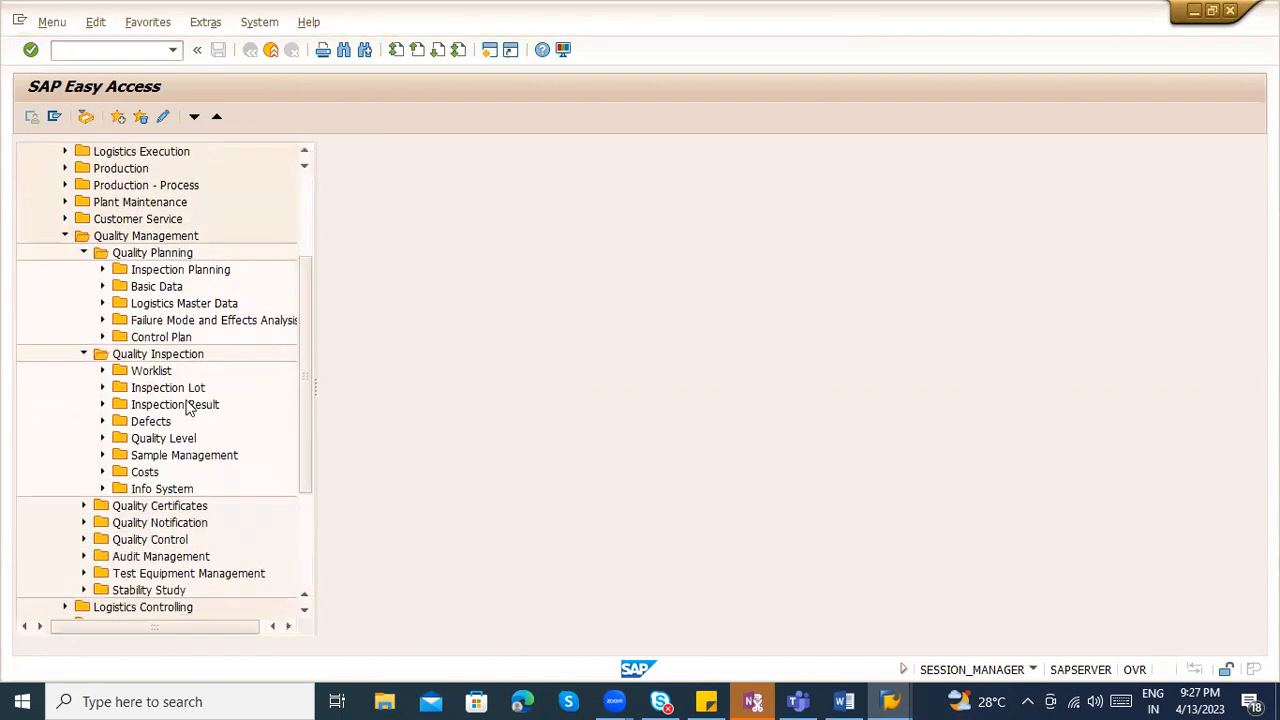
- Examine the functions under Quality Inspection, Quality Control, Quality Notification and Quality Certificates, including incoming certificates
click(163, 390)
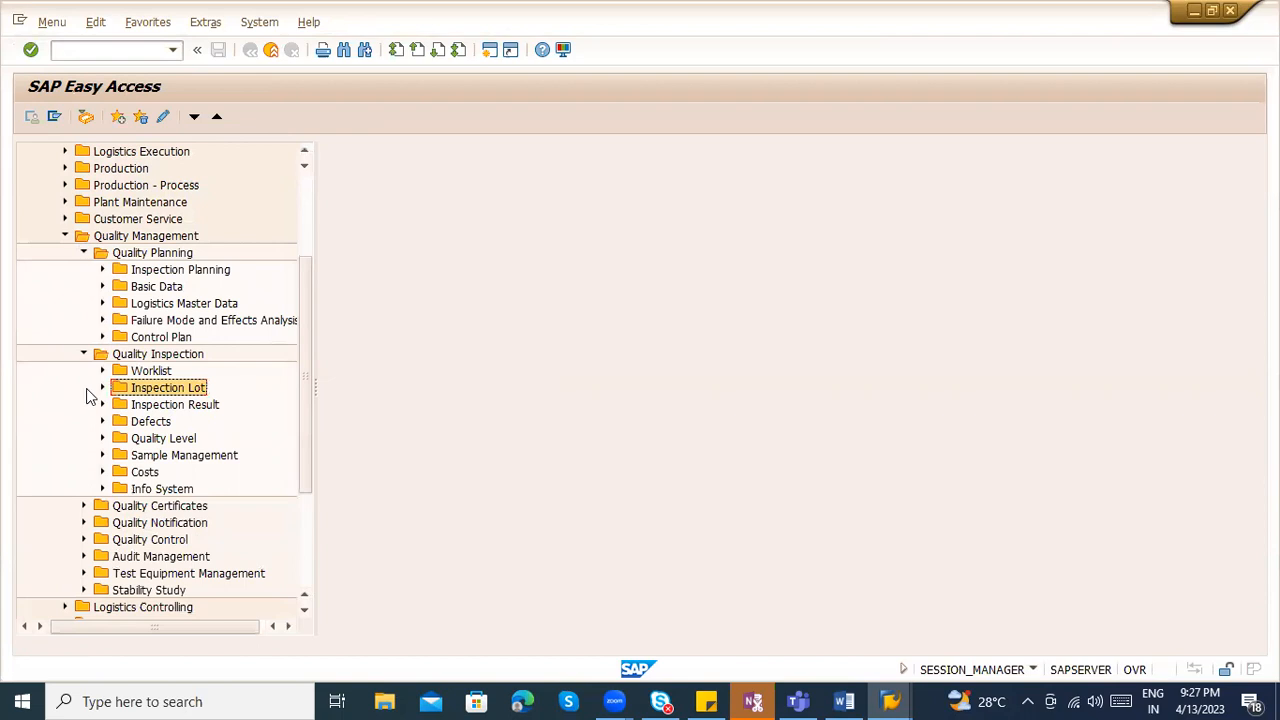
scroll(210, 431, down, 5)
click(101, 406)
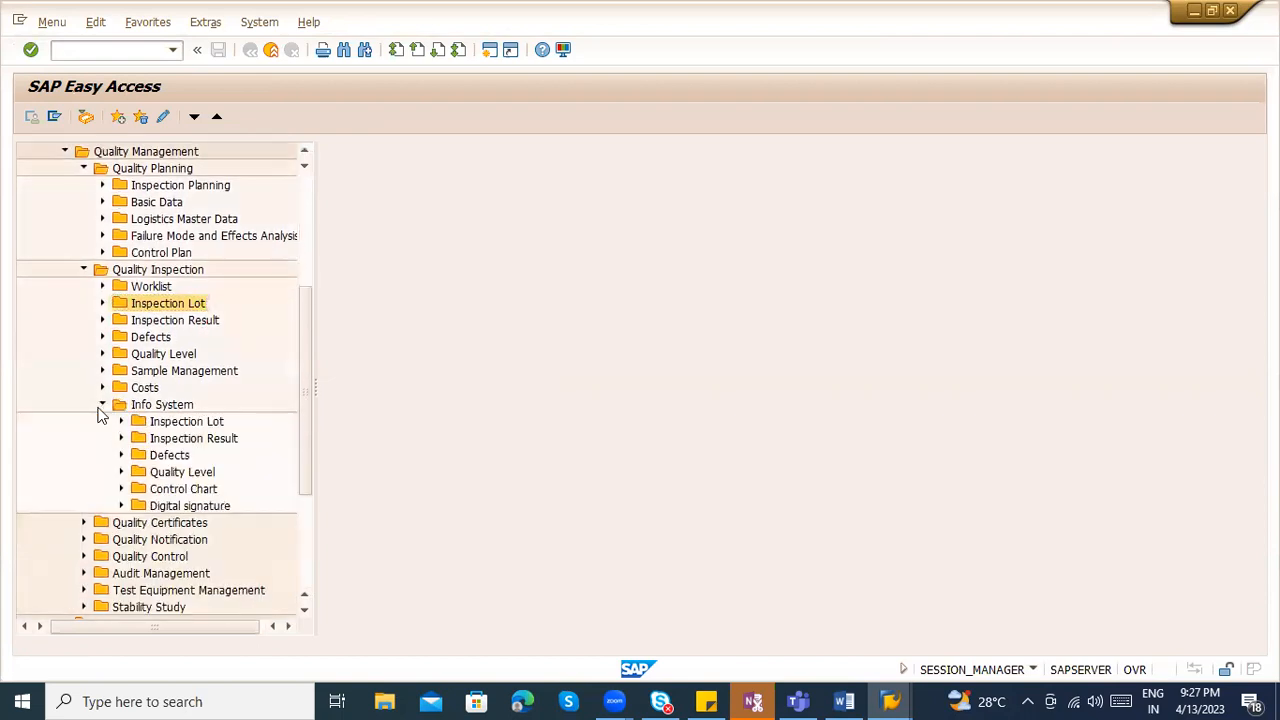
click(101, 405)
scroll(92, 440, down, 2)
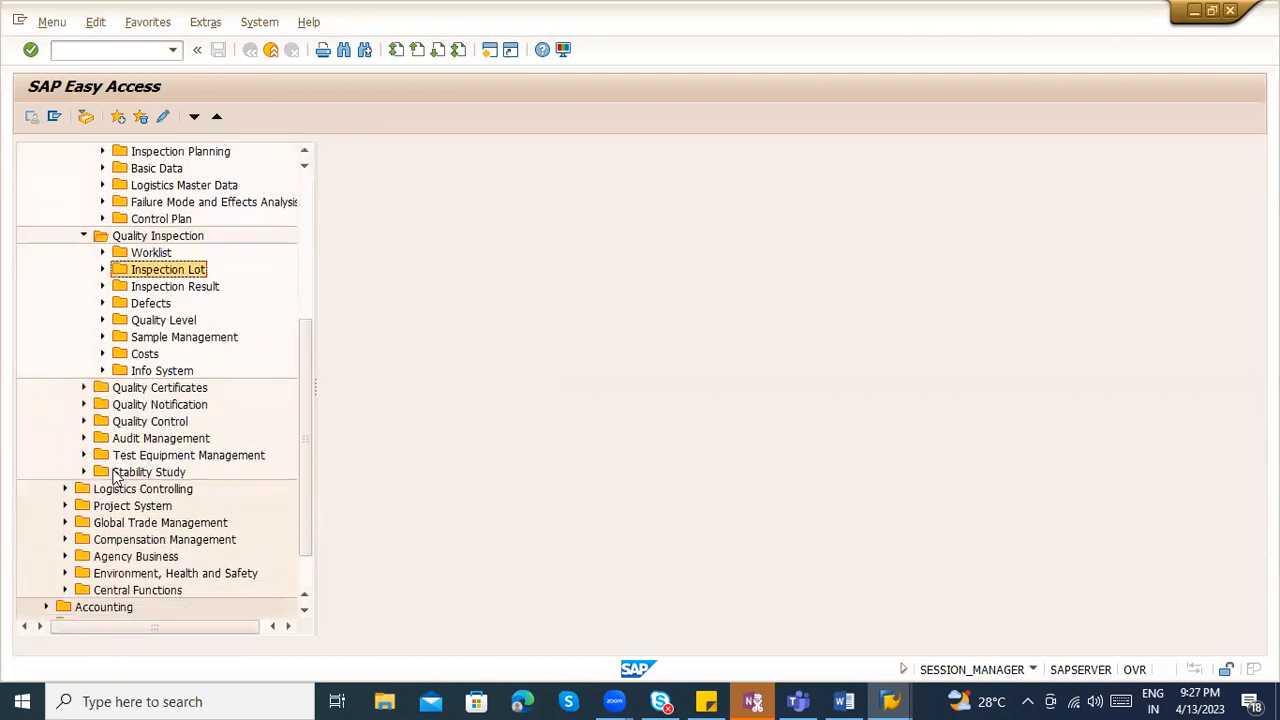
click(82, 423)
click(82, 423)
click(82, 404)
click(84, 388)
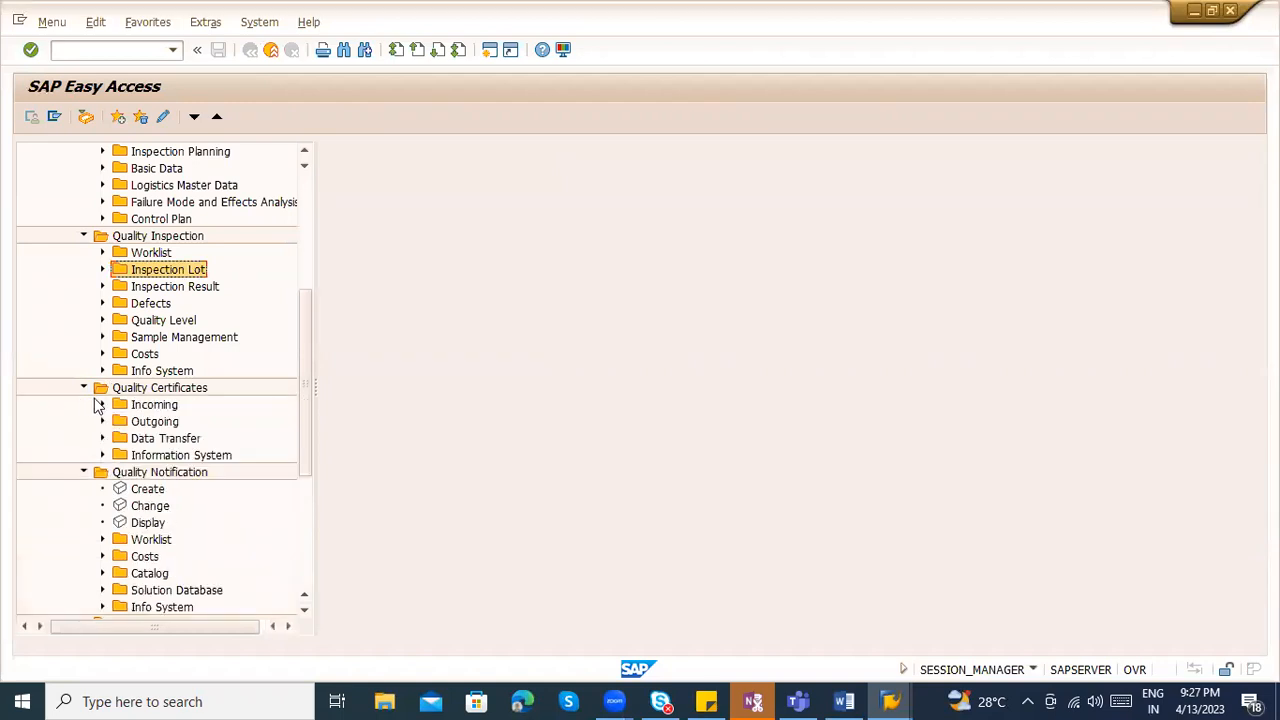
click(100, 404)
scroll(207, 370, up, 3)
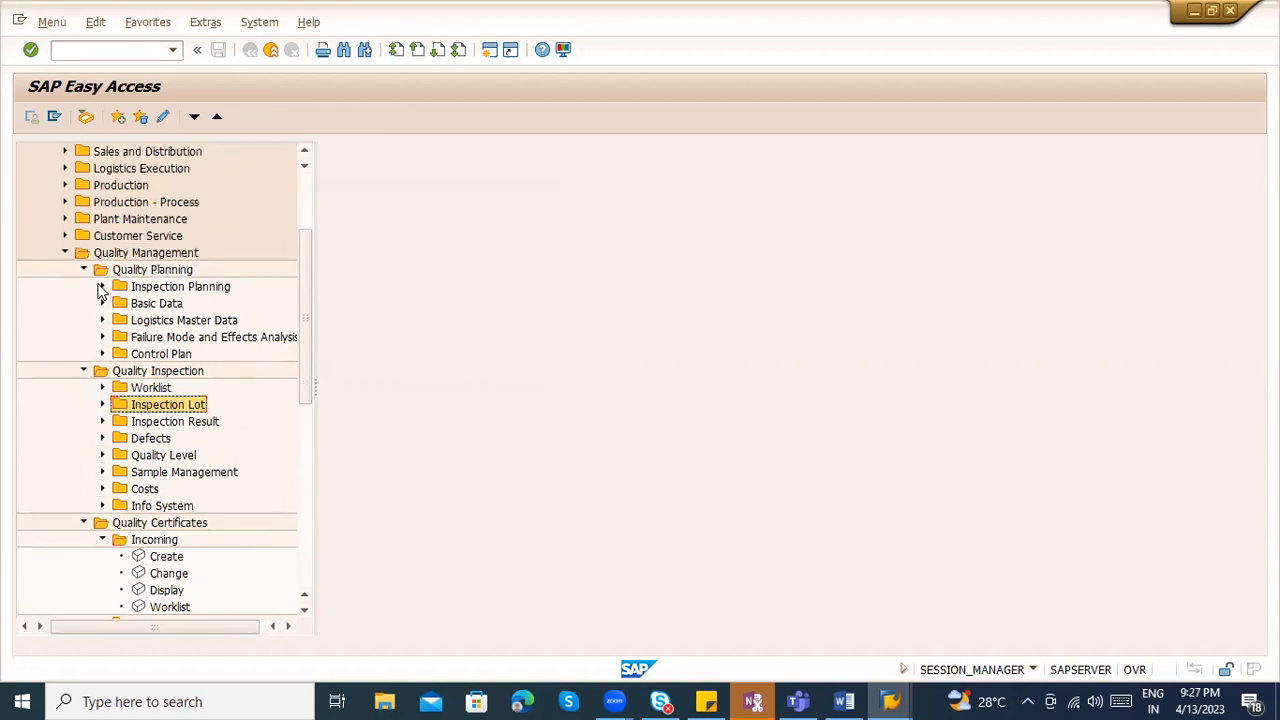
- Examine the Inspection Planning functions under Quality Planning, from Inspection Plan through Material Specification
click(100, 288)
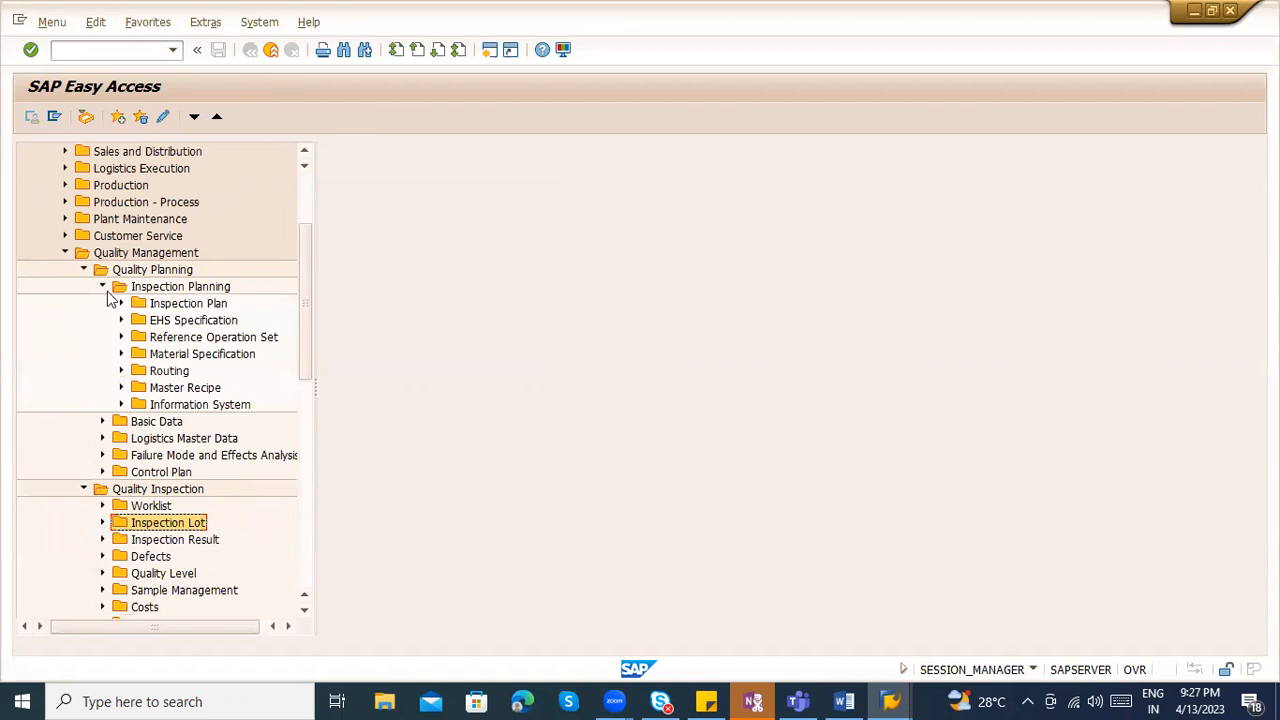
click(120, 303)
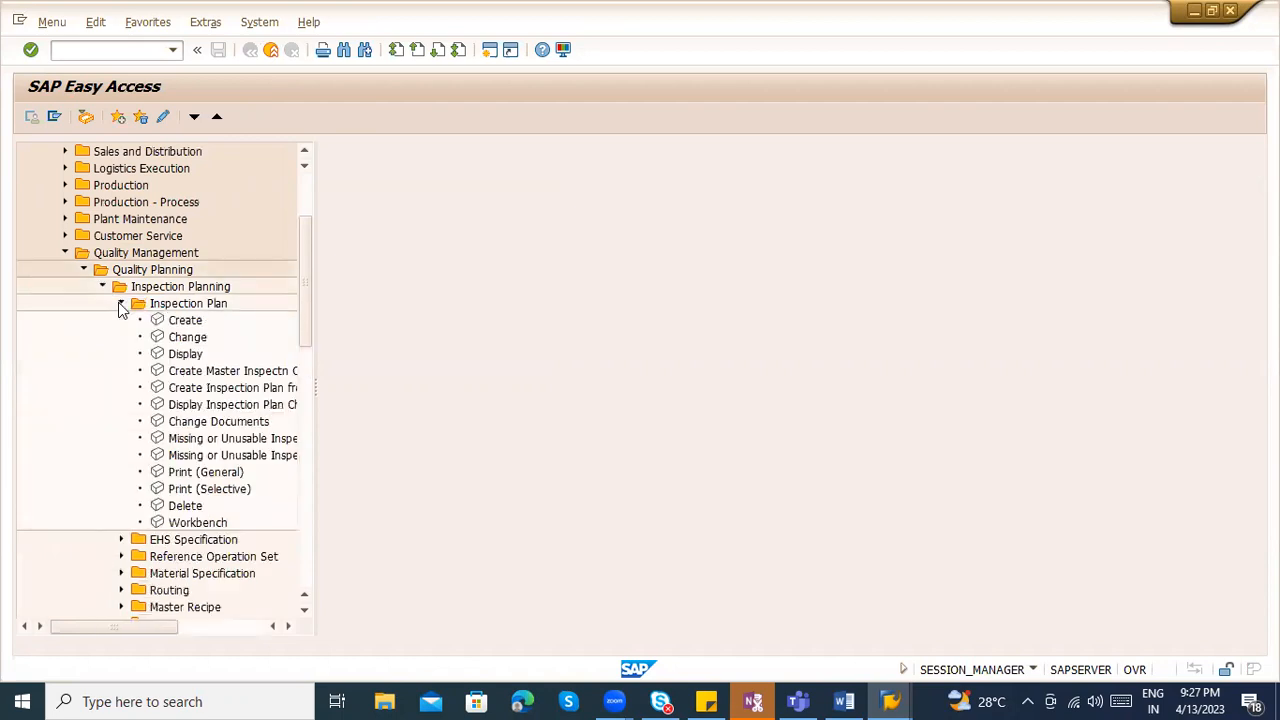
click(120, 303)
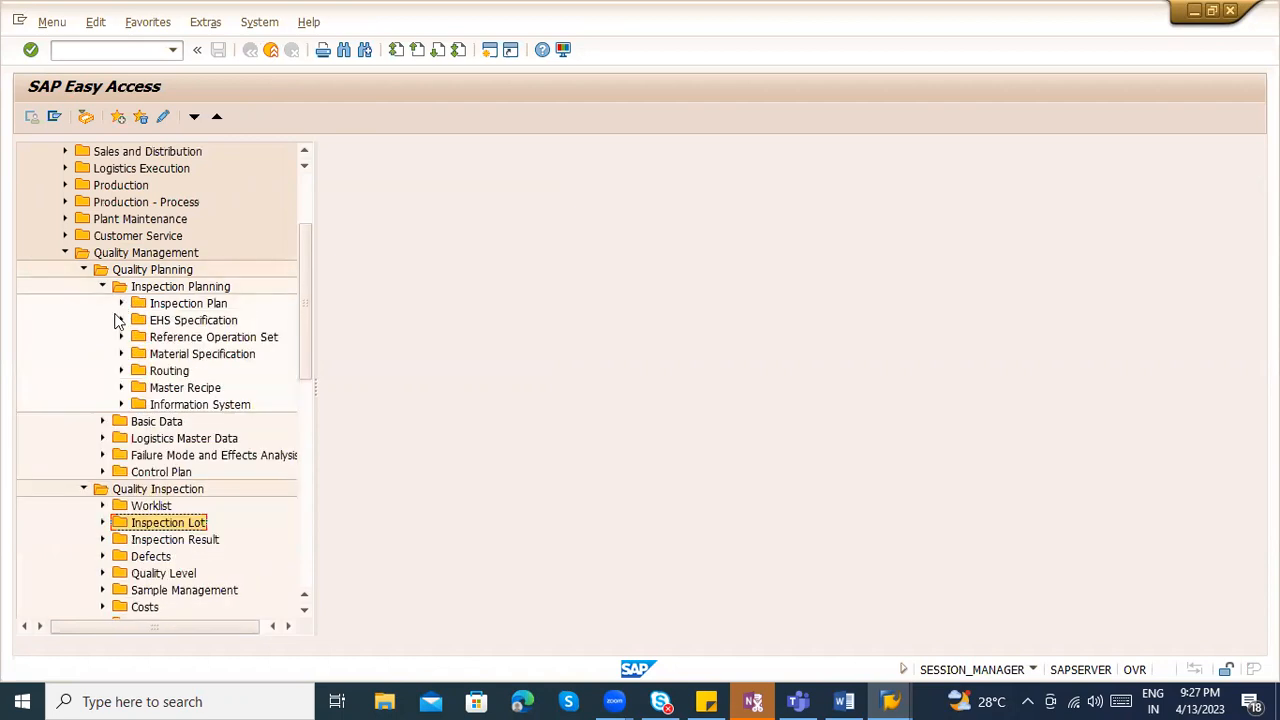
click(120, 320)
click(120, 320)
click(120, 337)
click(120, 337)
click(120, 354)
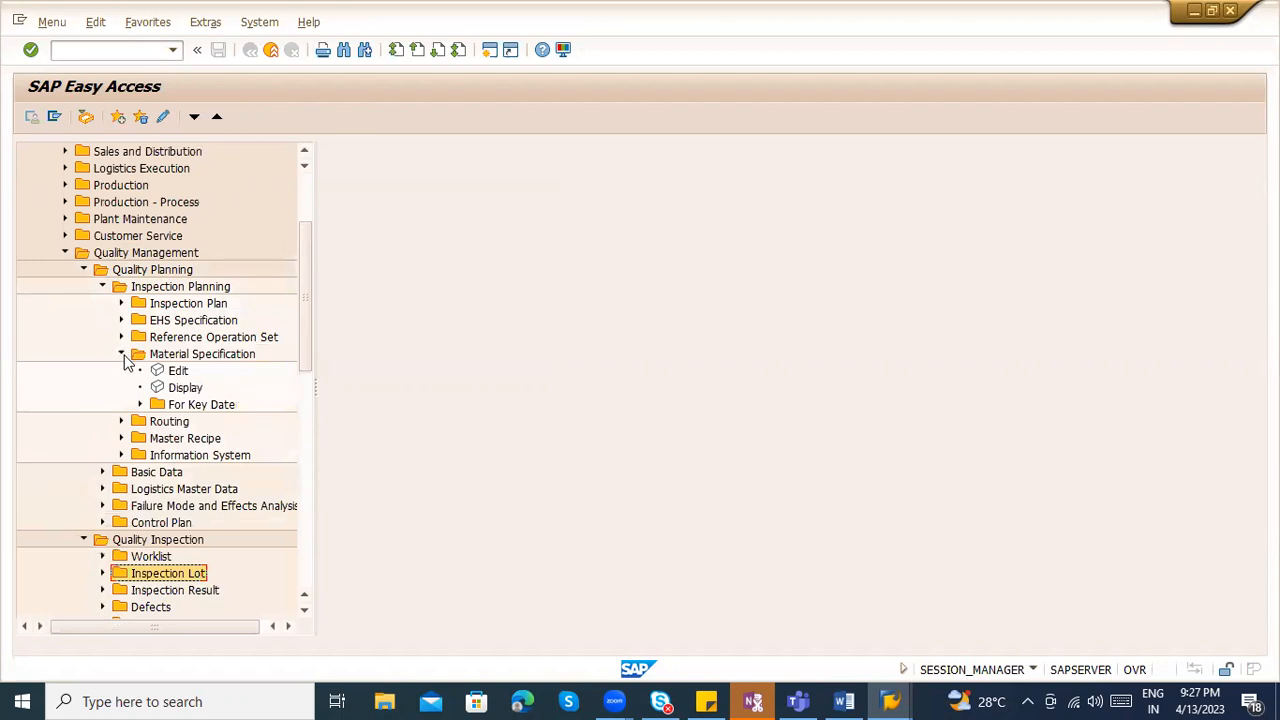
- Open the material specification of GOBIND01 for editing and enter plant ZCON in the first characteristic assignment
double_click(160, 372)
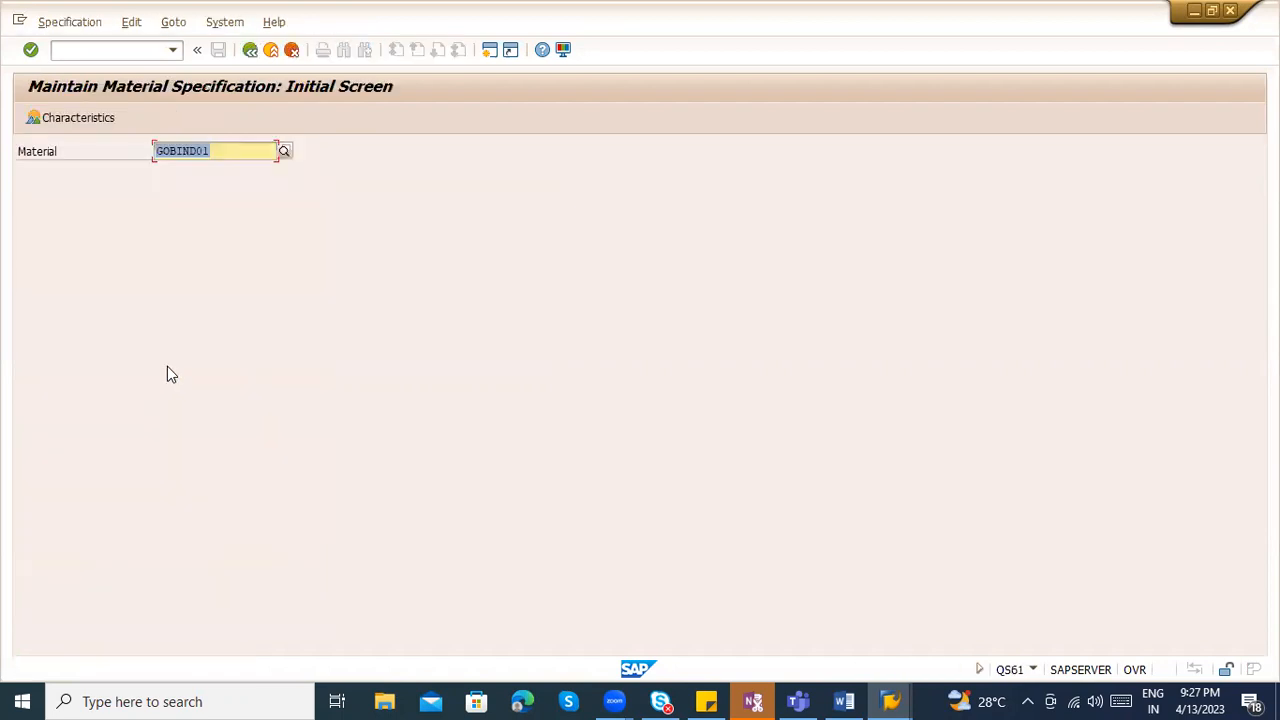
key(Return)
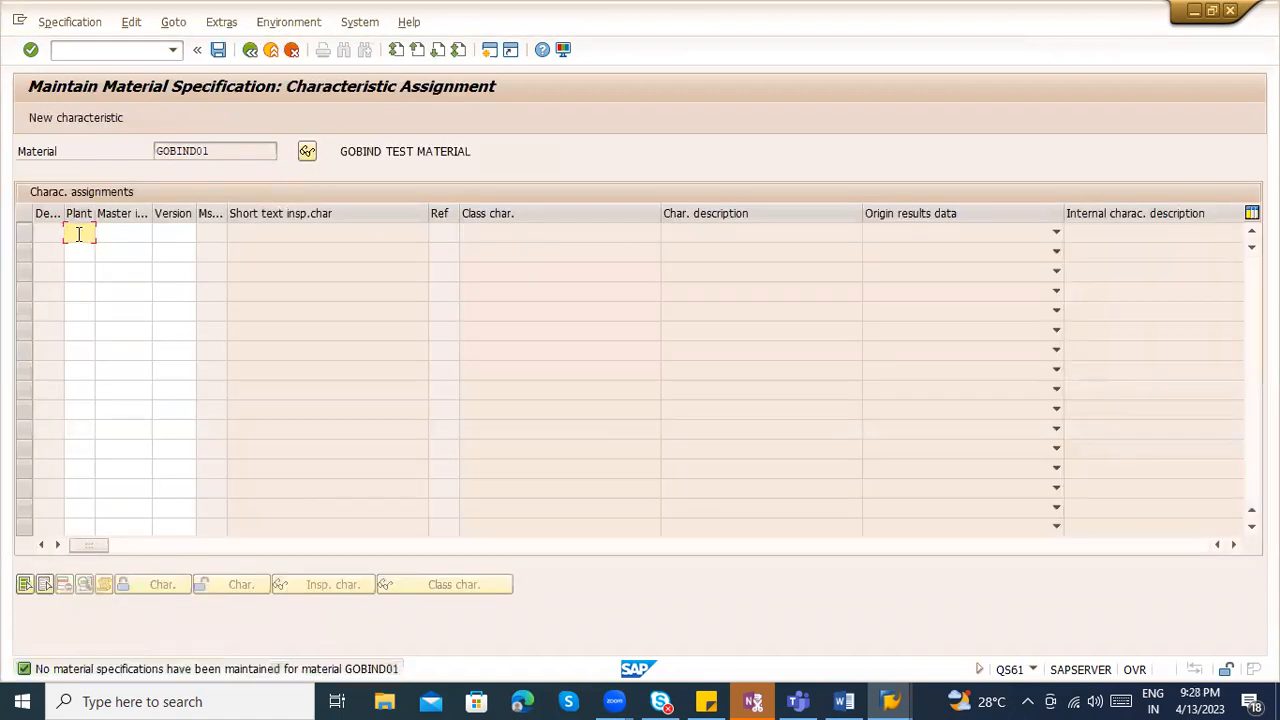
click(79, 233)
text(ZCON)
key(Return)
- Search for master inspection characteristics of plant ZCON for the first assignment row, and close the search
click(107, 236)
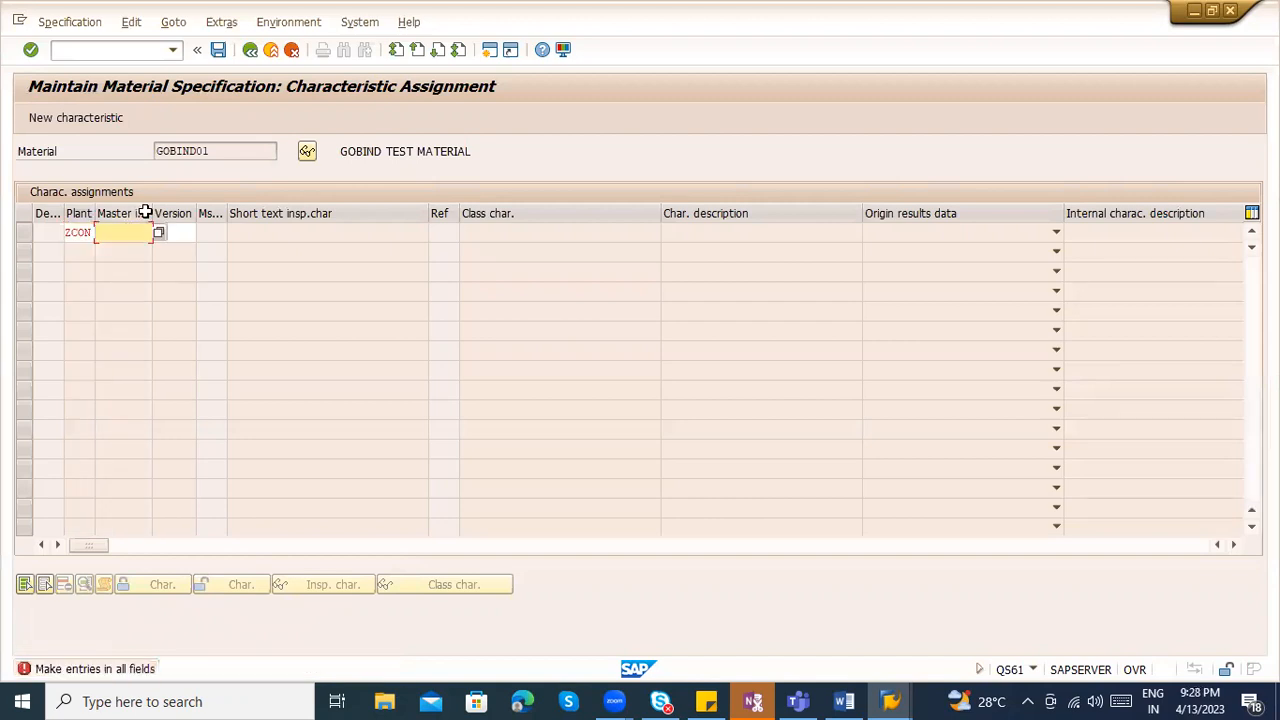
click(156, 233)
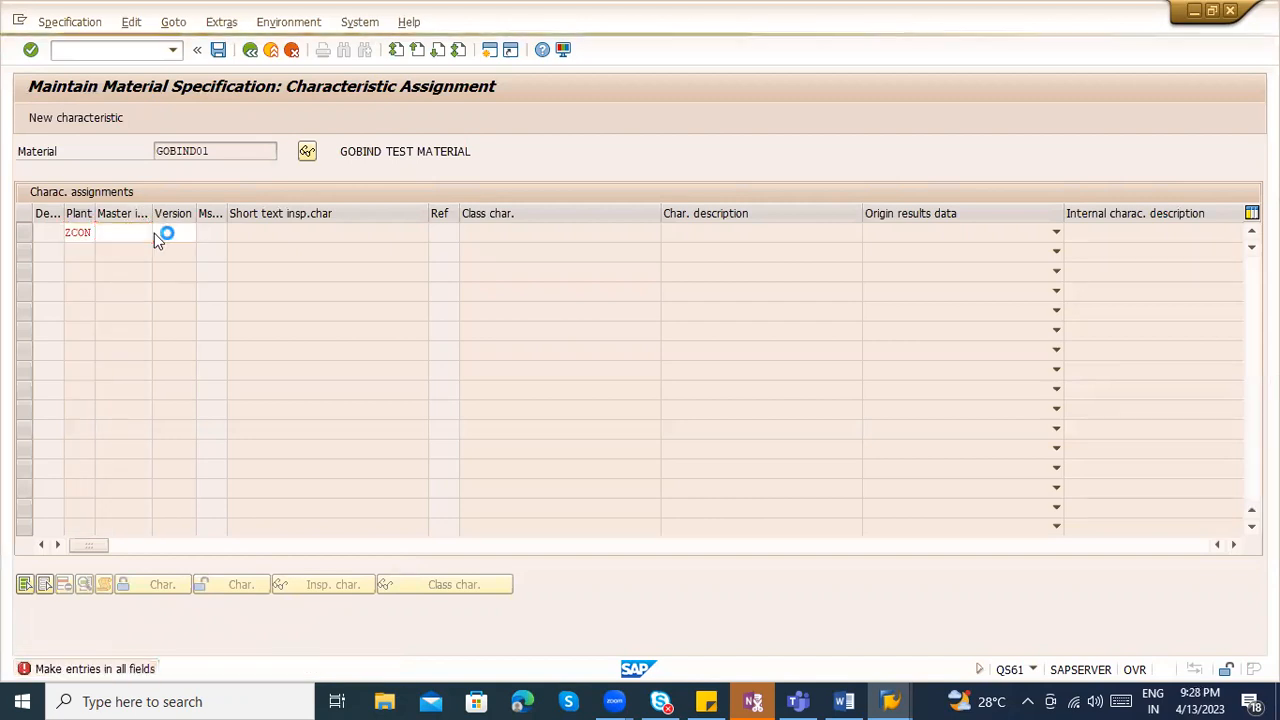
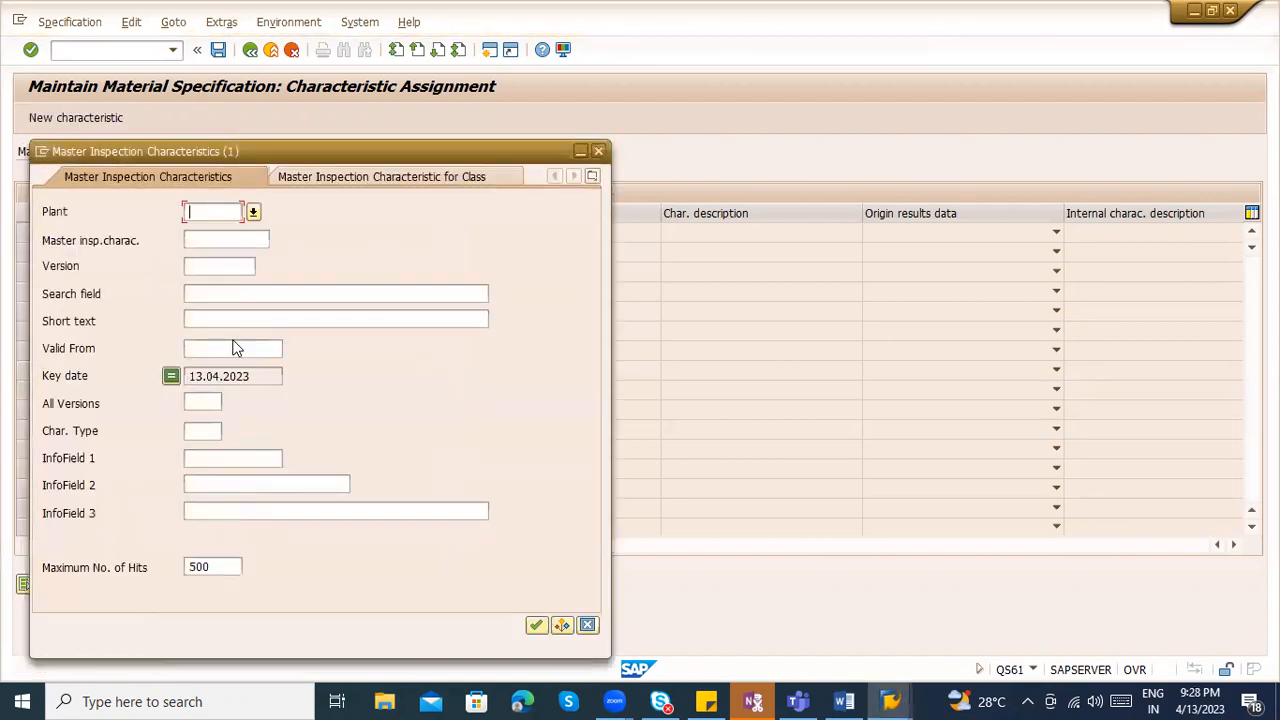
text(ZCOn)
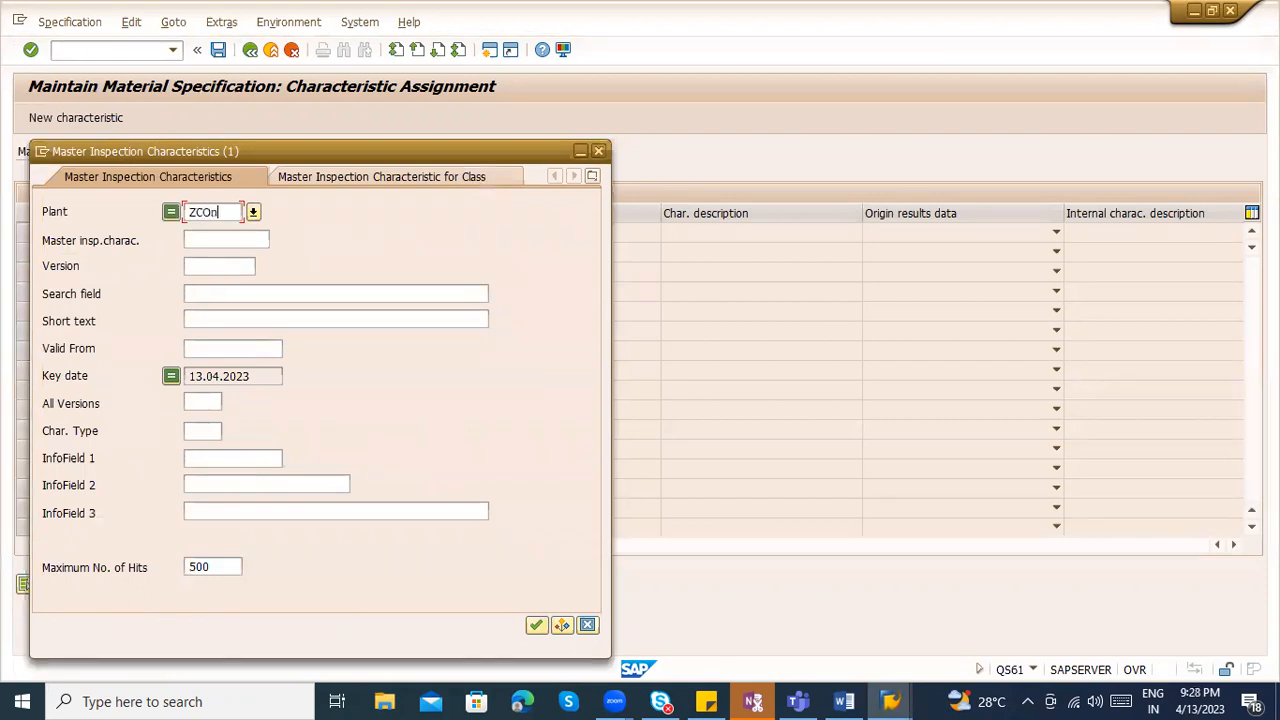
key(Return)
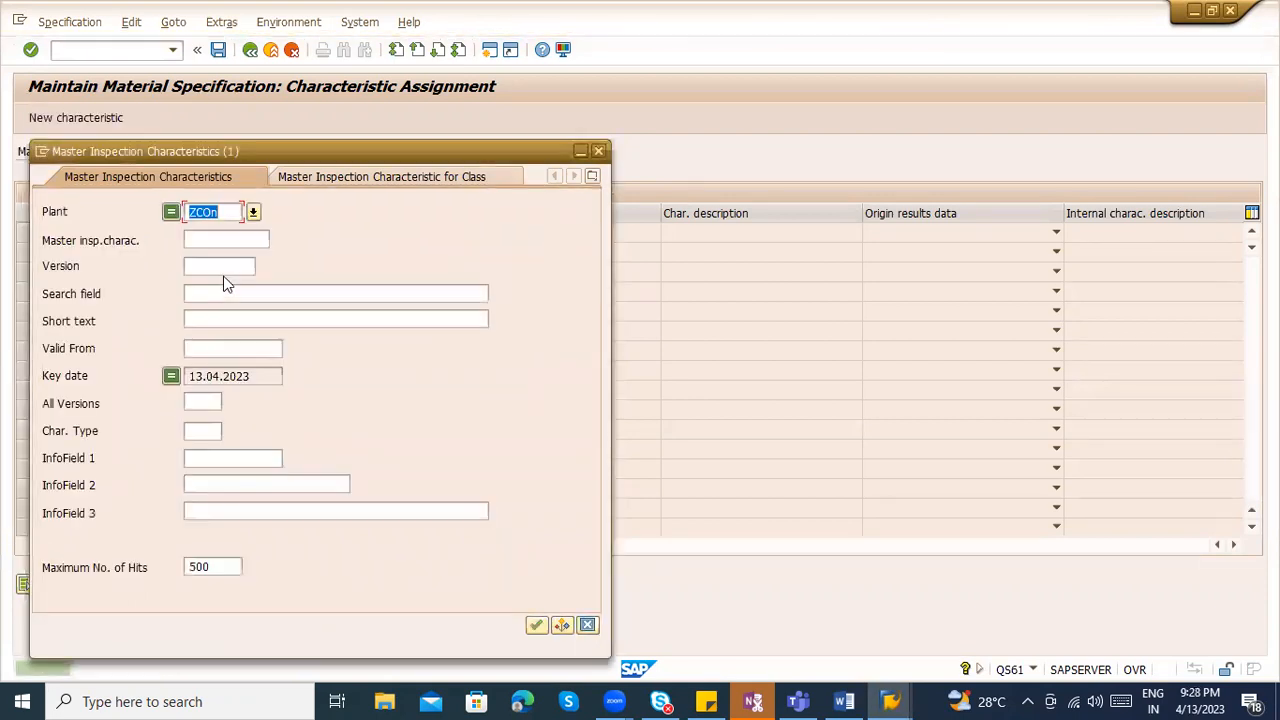
key(BackSpace)
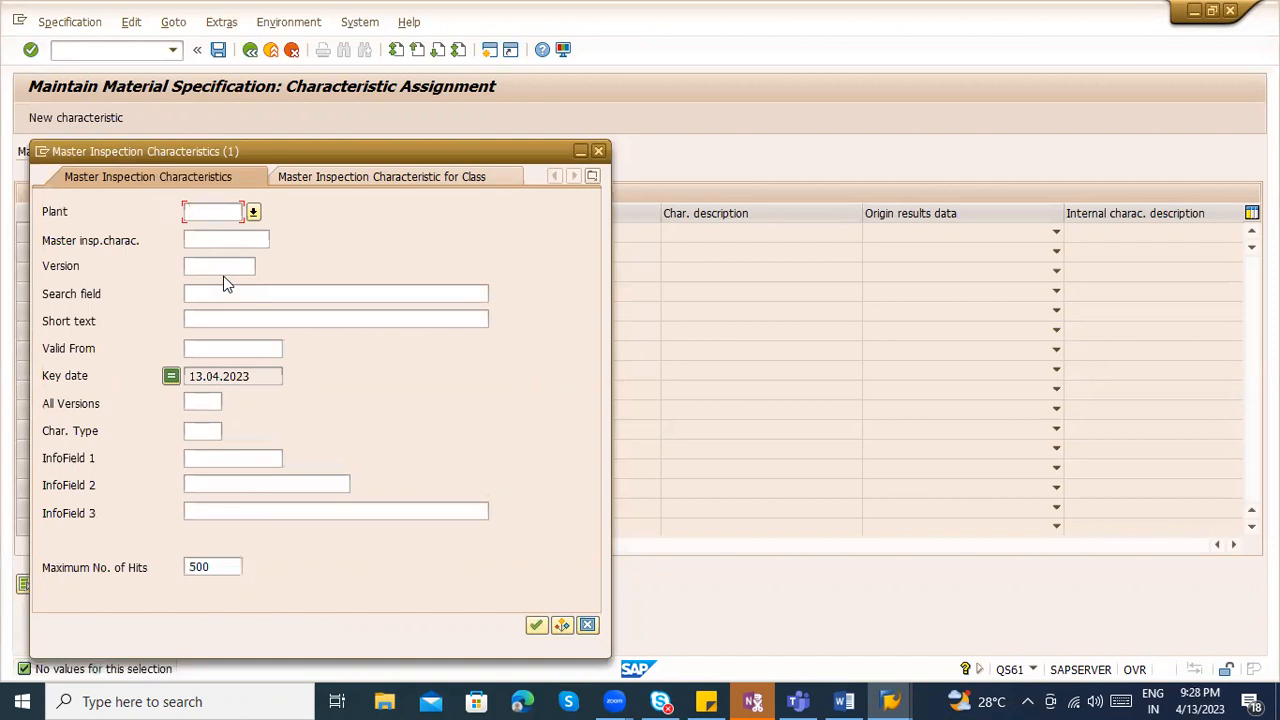
click(219, 241)
key(Escape)
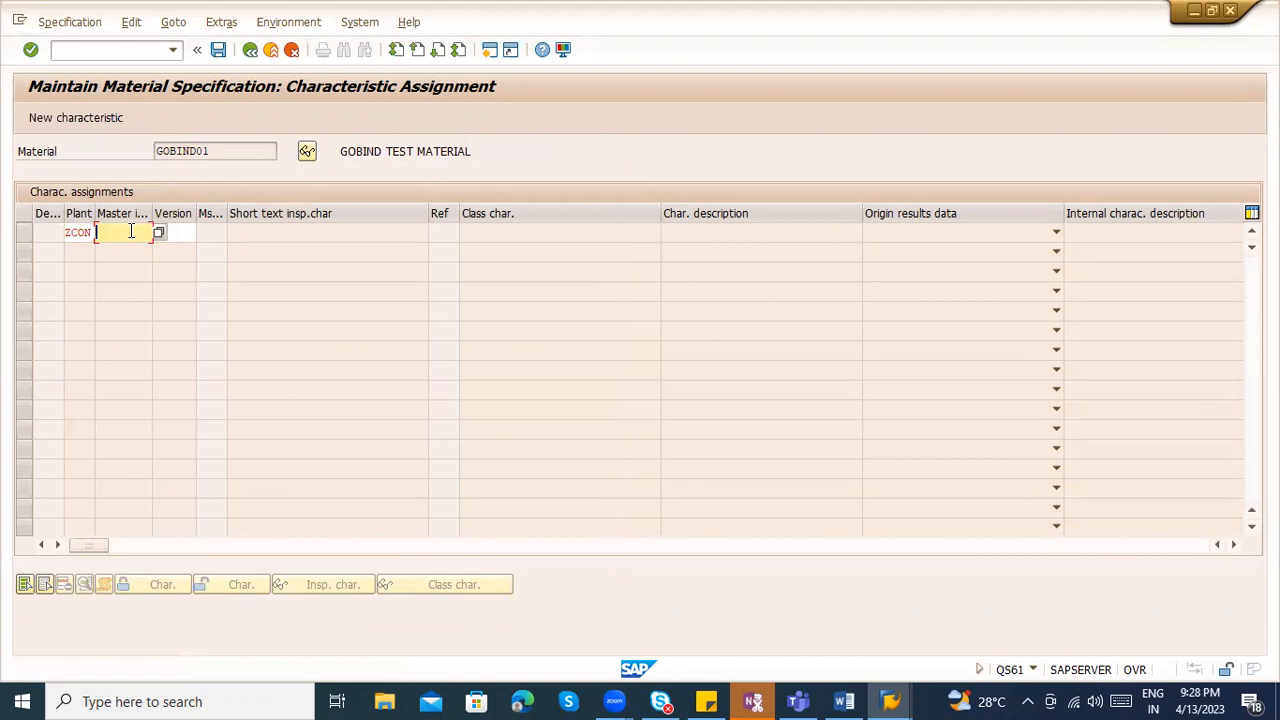
- View the field help for the master inspection characteristic in the first assignment row, and close it
key(Return)
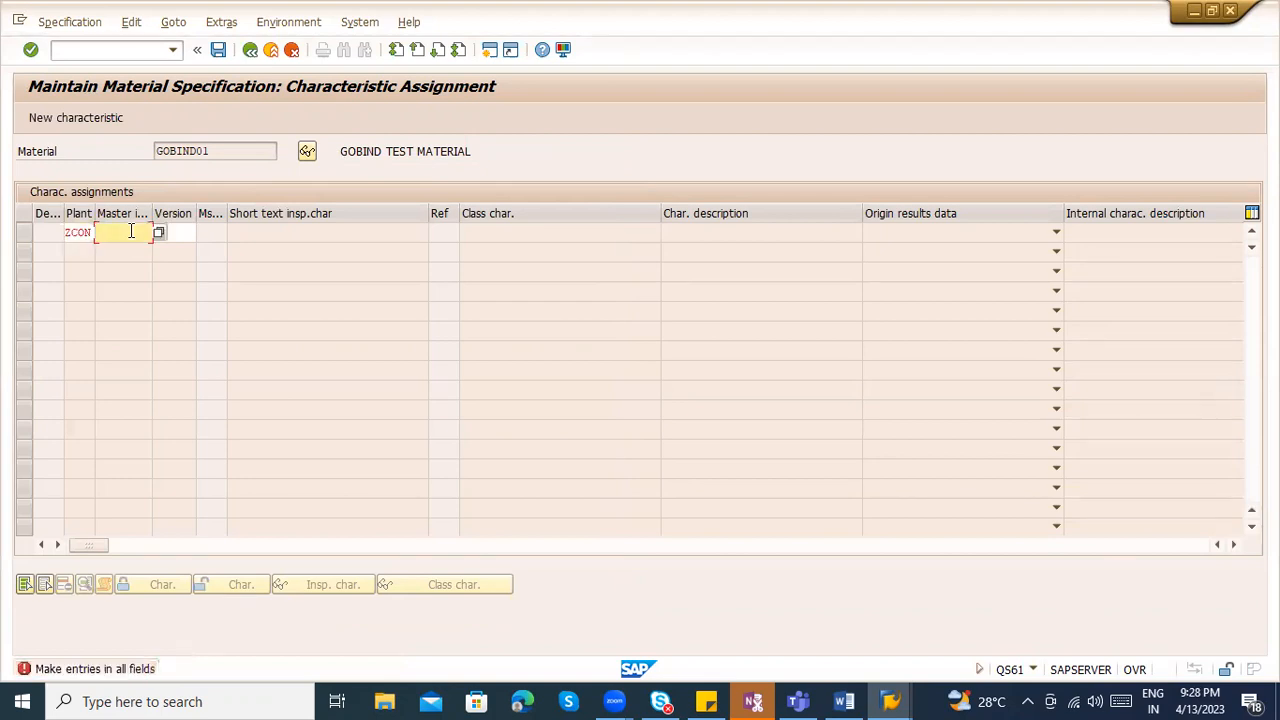
key(F4)
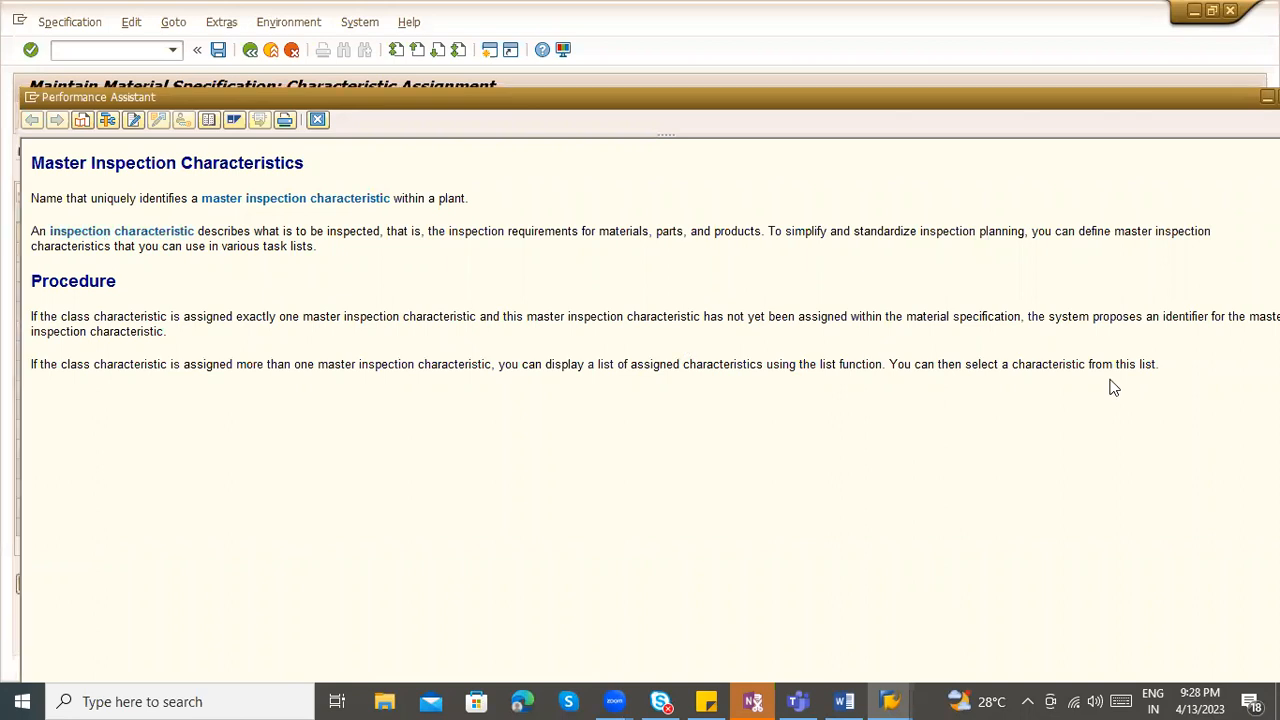
key(Escape)
- Cancel the characteristic assignment for GOBIND01, discard its entries, and leave the material specification
click(184, 230)
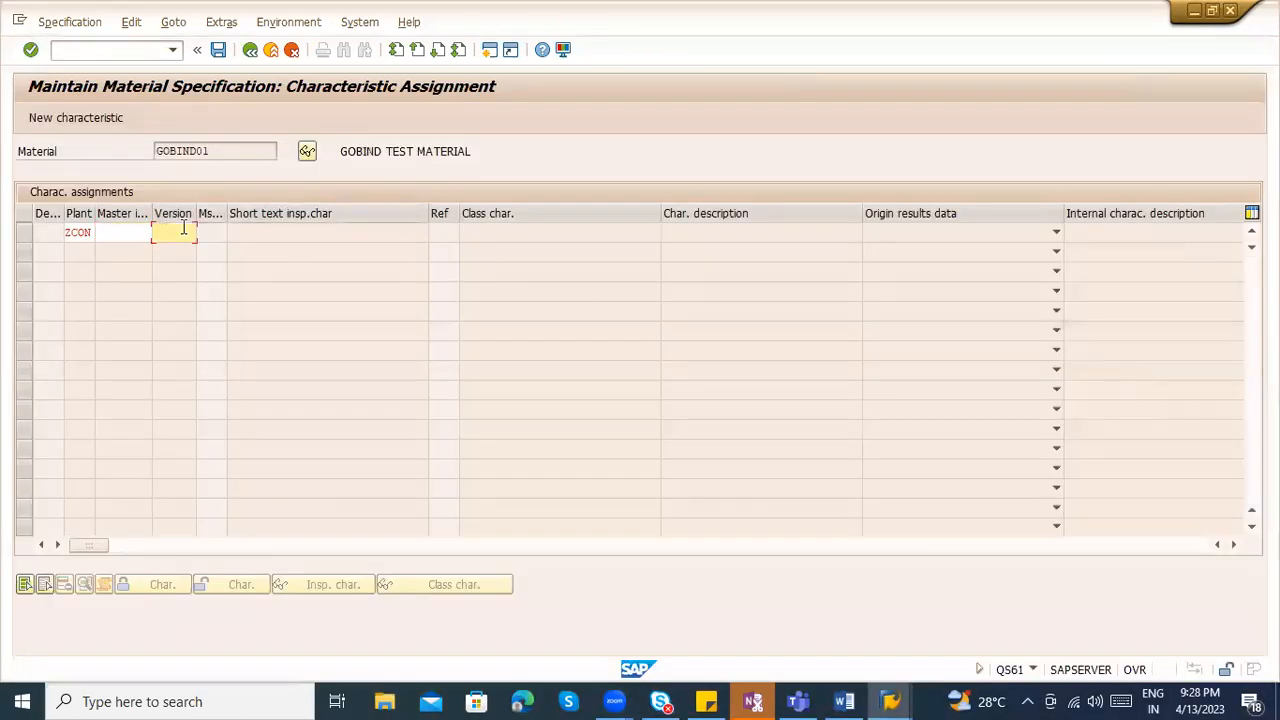
click(90, 118)
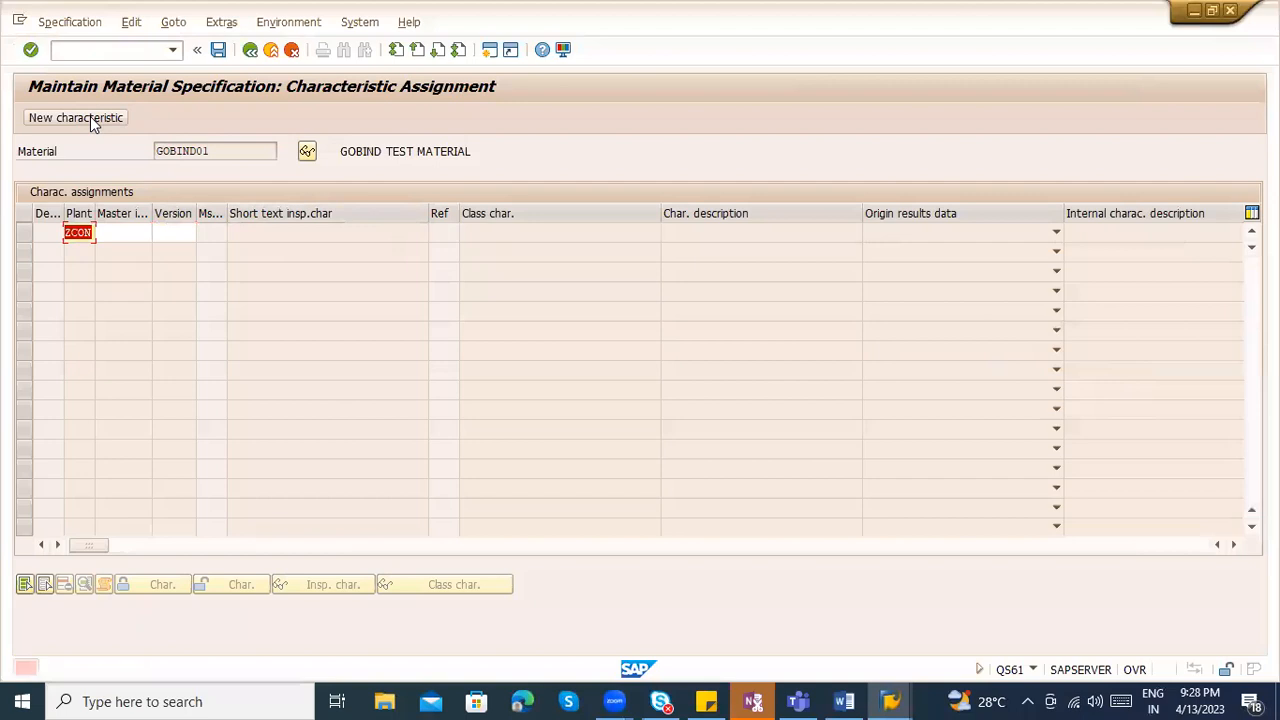
click(290, 50)
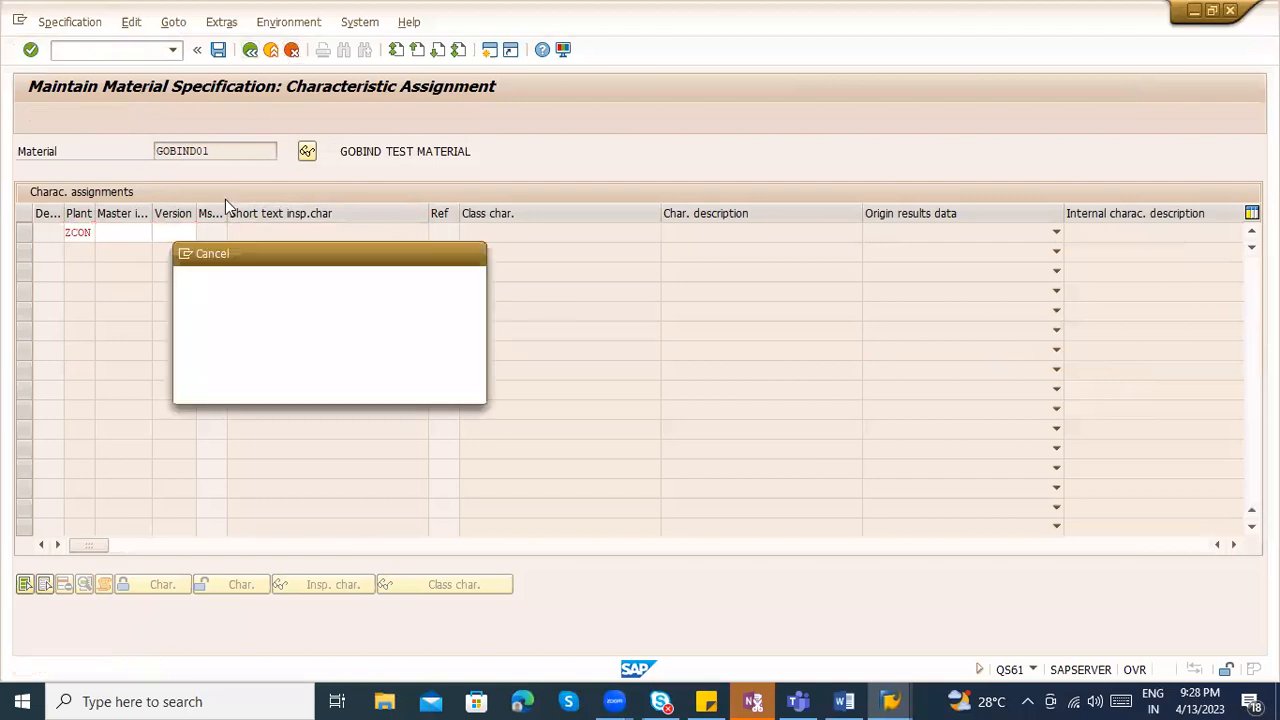
click(270, 381)
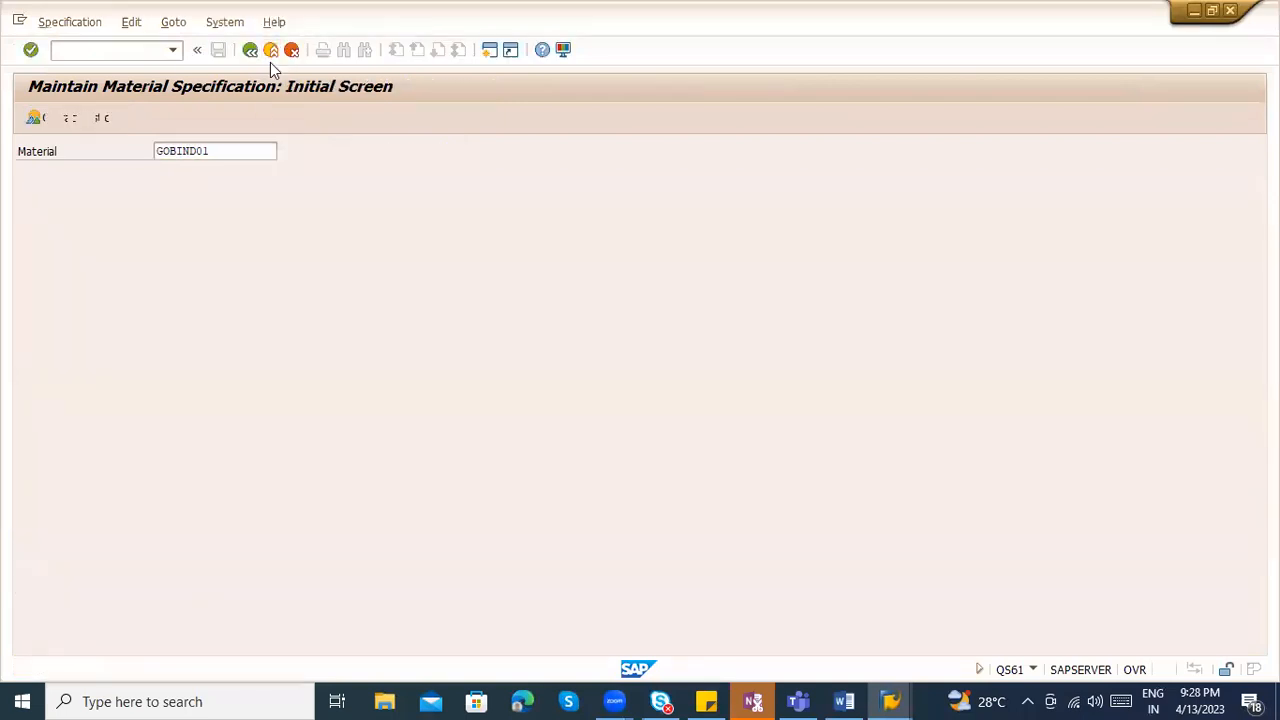
click(270, 50)
- Open material 100-100 in Change Material (MM02) at its Quality Management view for plant 1100
click(97, 49)
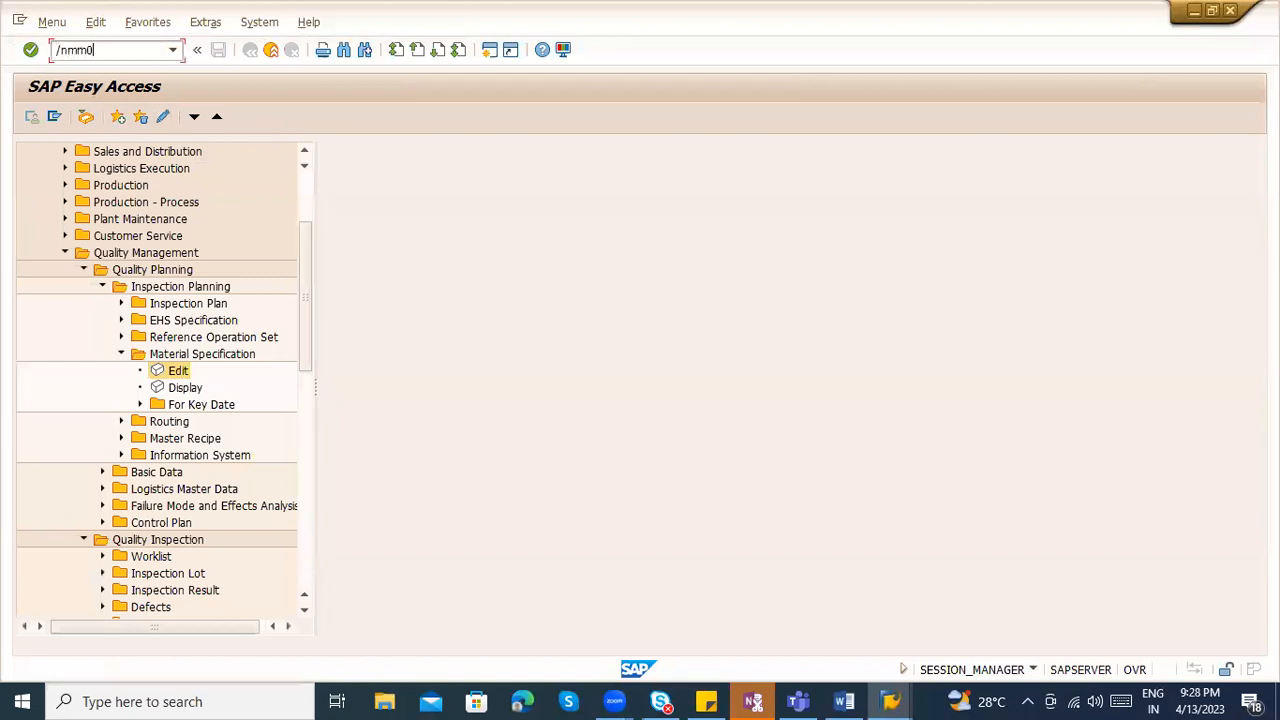
key(Return)
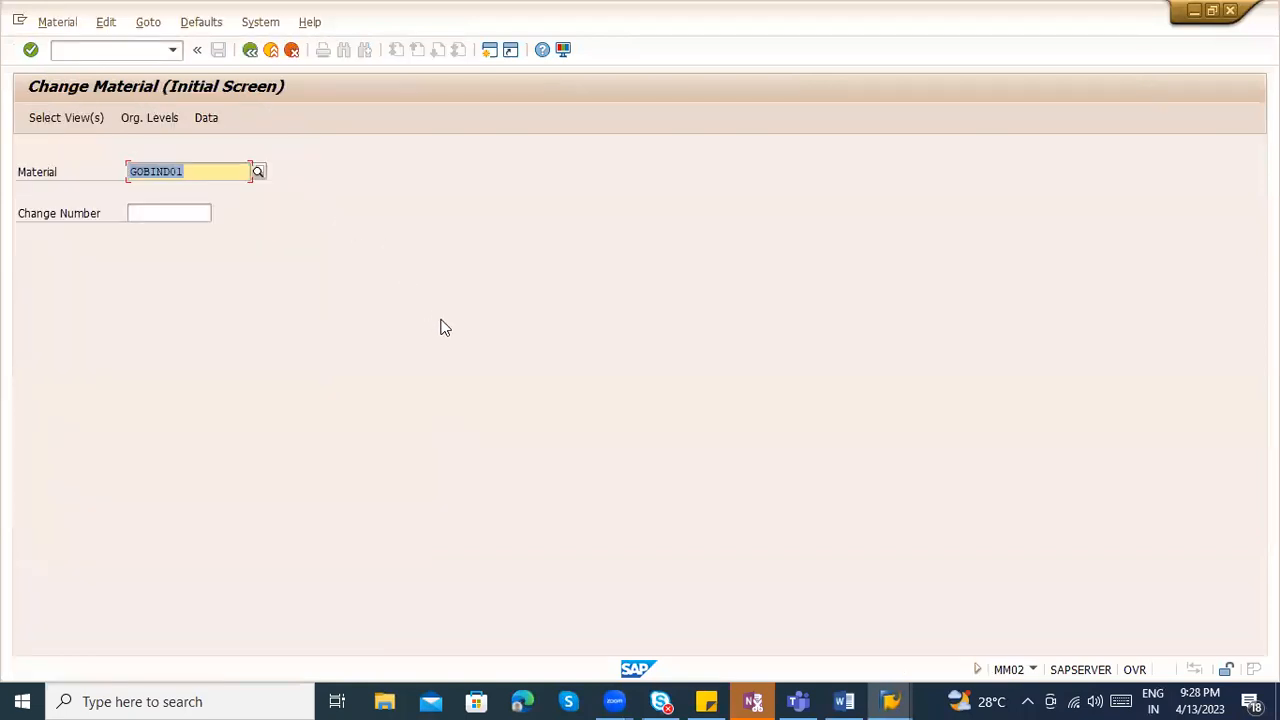
text(100-100)
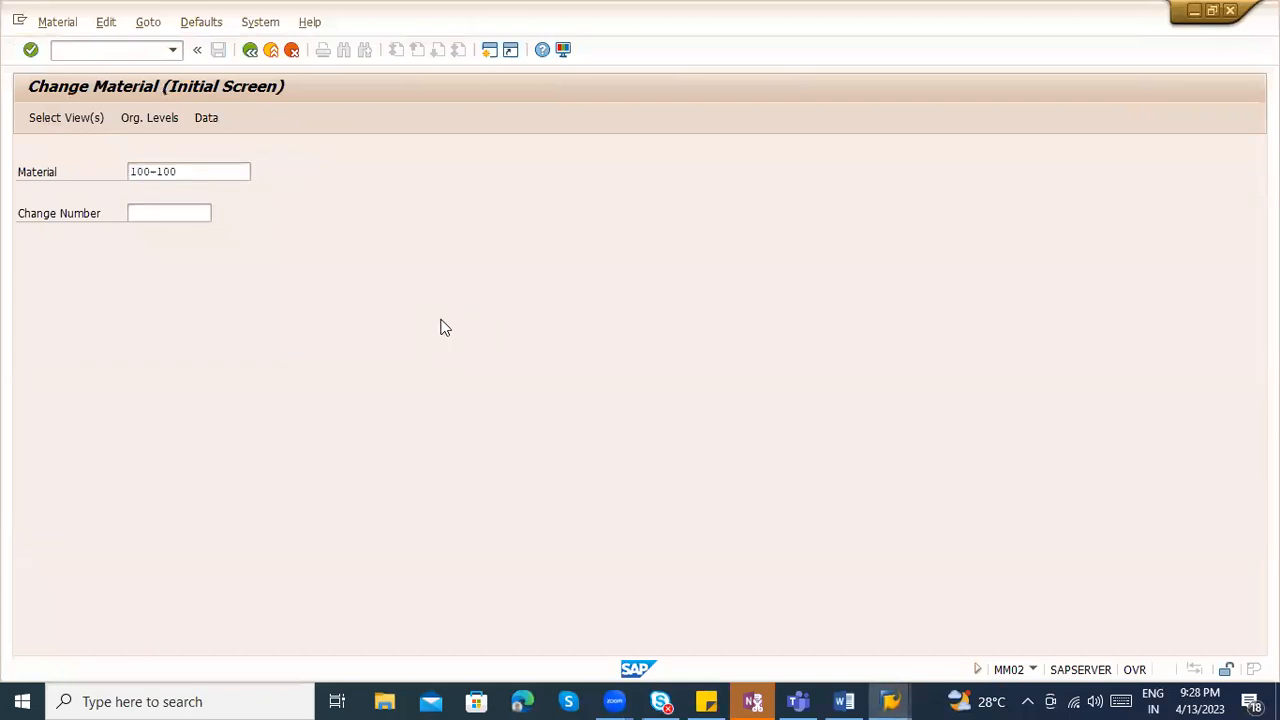
key(Return)
scroll(340, 473, down, 1)
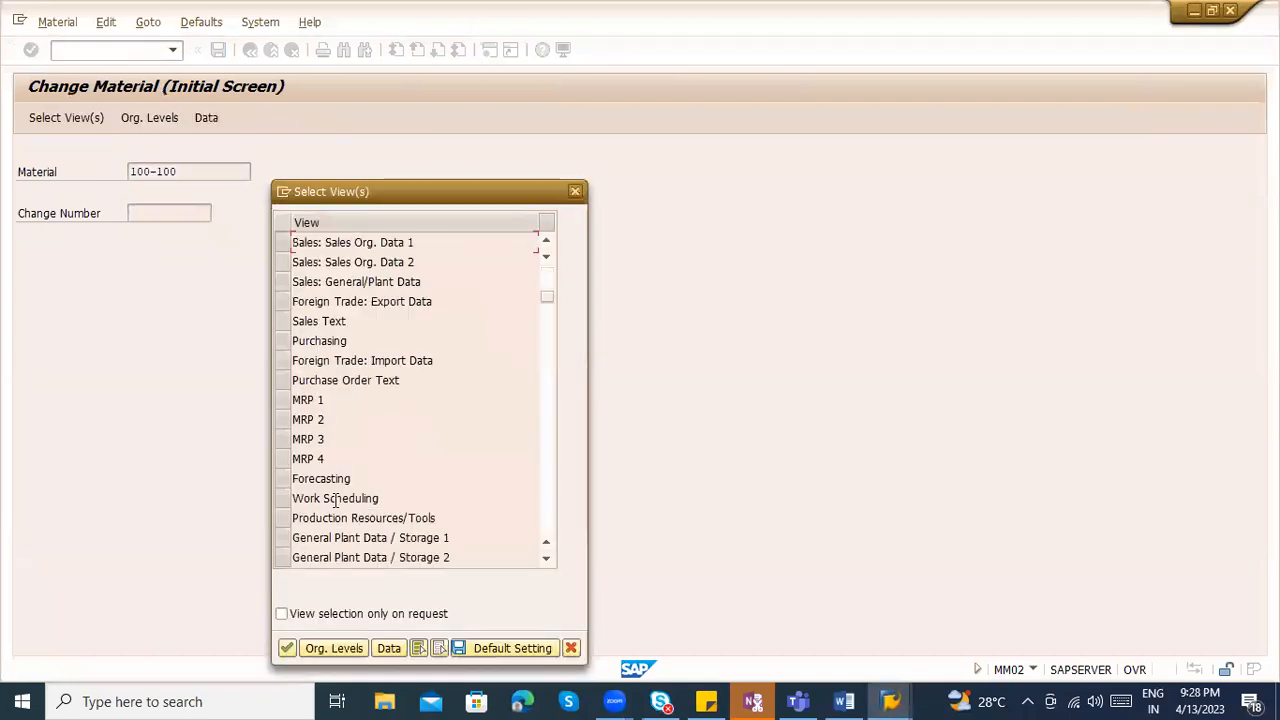
scroll(293, 520, down, 1)
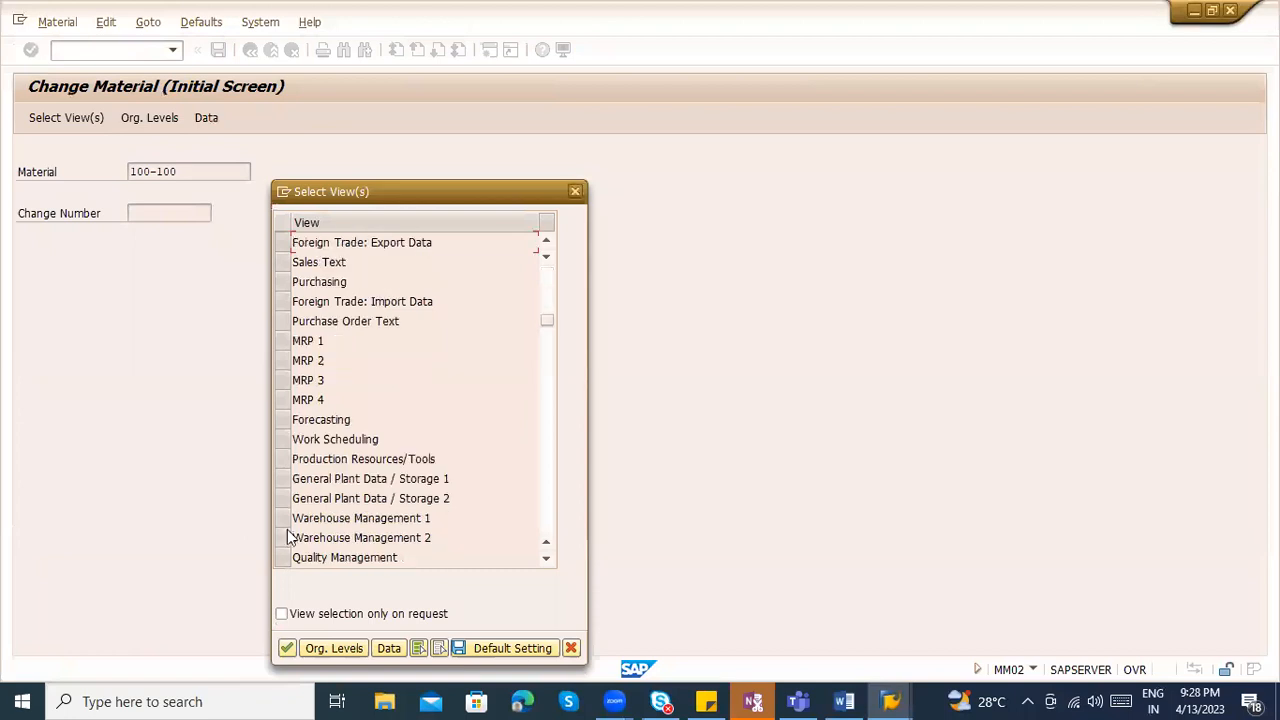
click(283, 557)
key(Return)
text(1100)
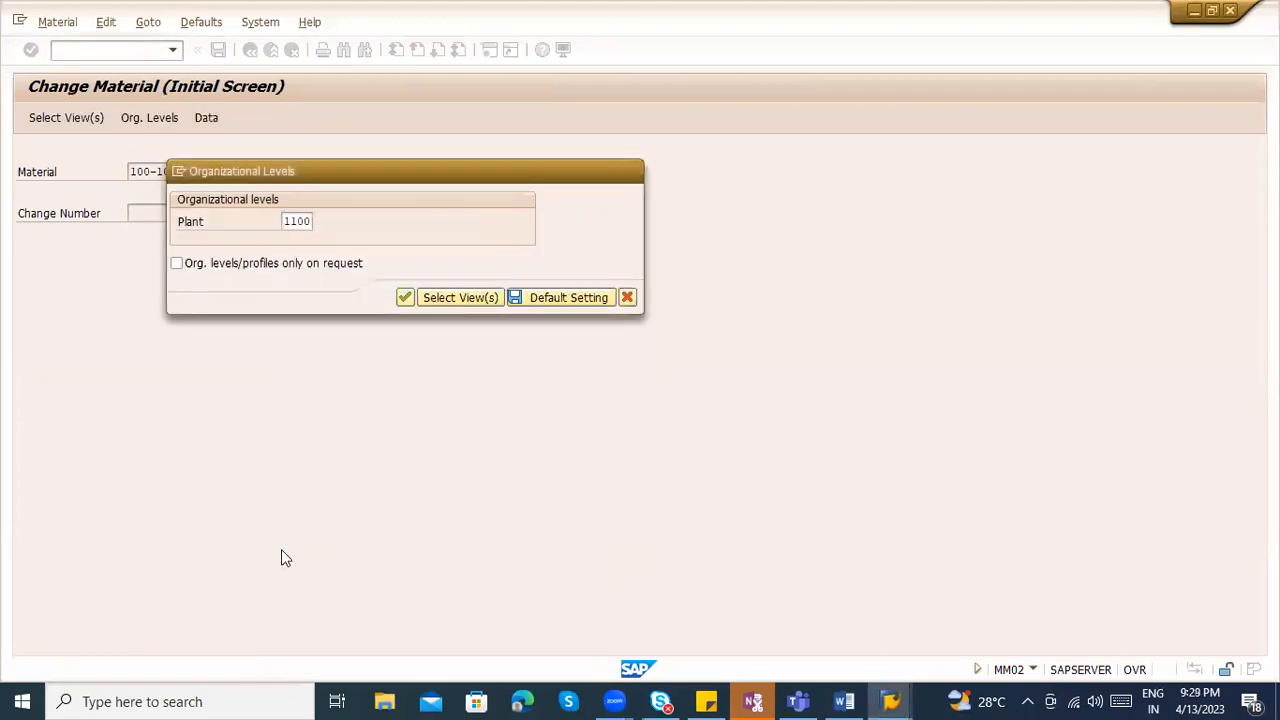
key(Return)
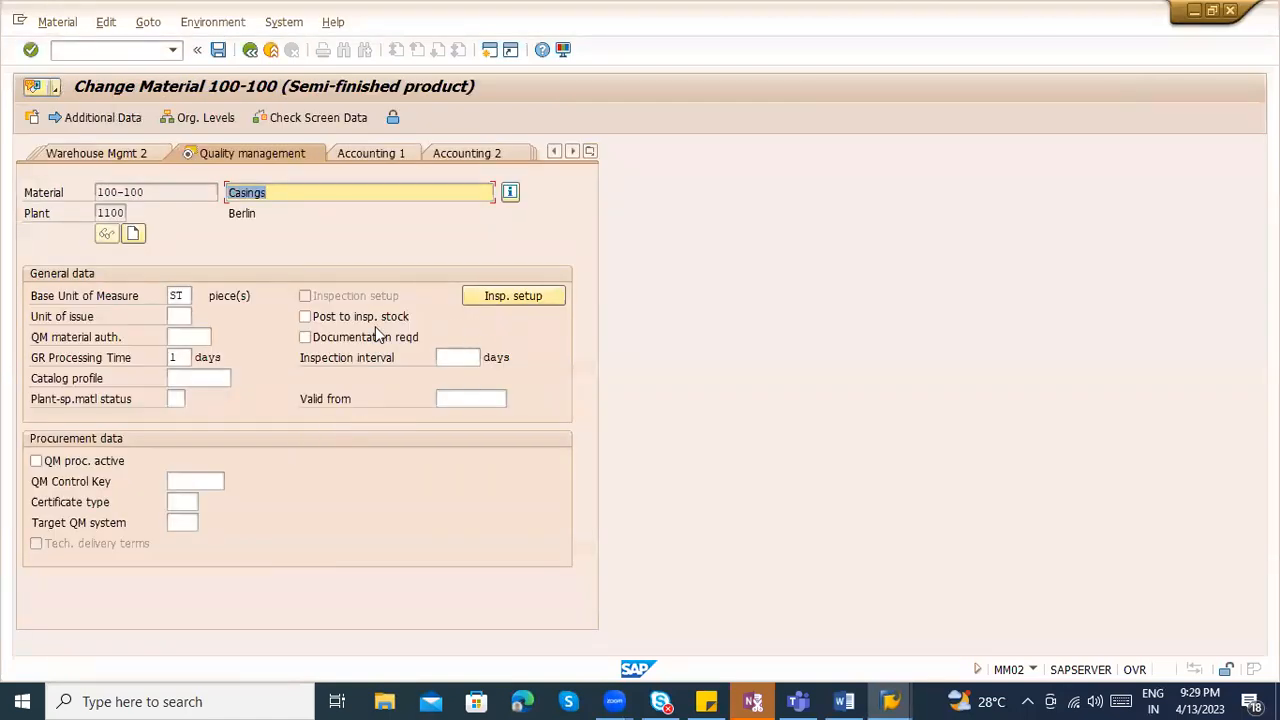
- Switch to the general table display (SE16N) and load table MARC
click(125, 52)
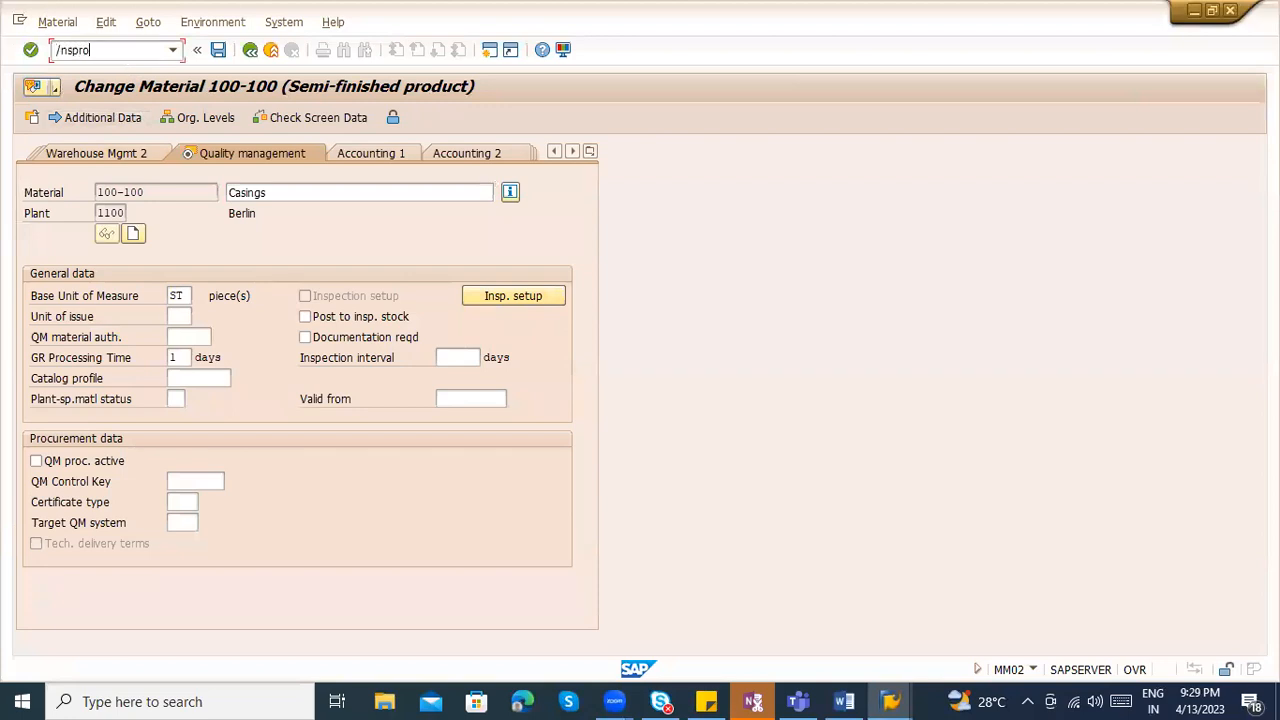
text(/nse16n)
key(Return)
text(marc)
key(Return)
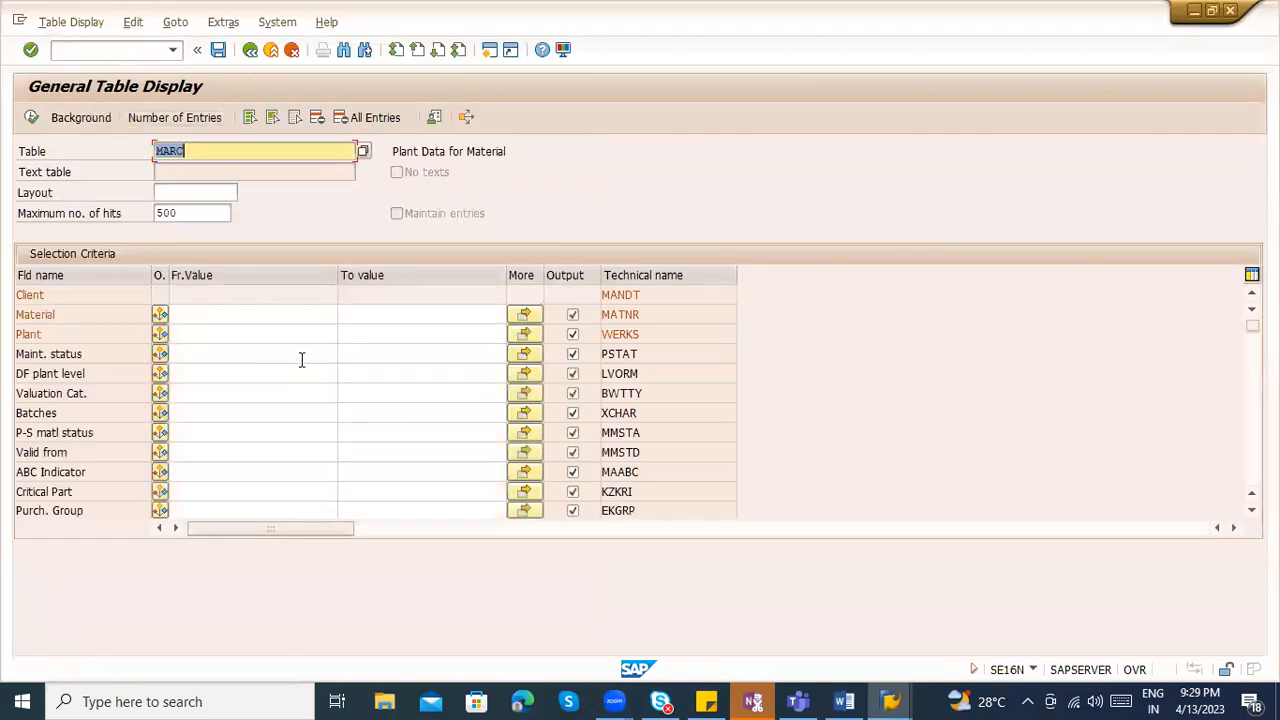
- Search the MARC selection criteria for field names containing "insp"
text(inspc)
key(Return)
key(ctrl+f)
text(insp)
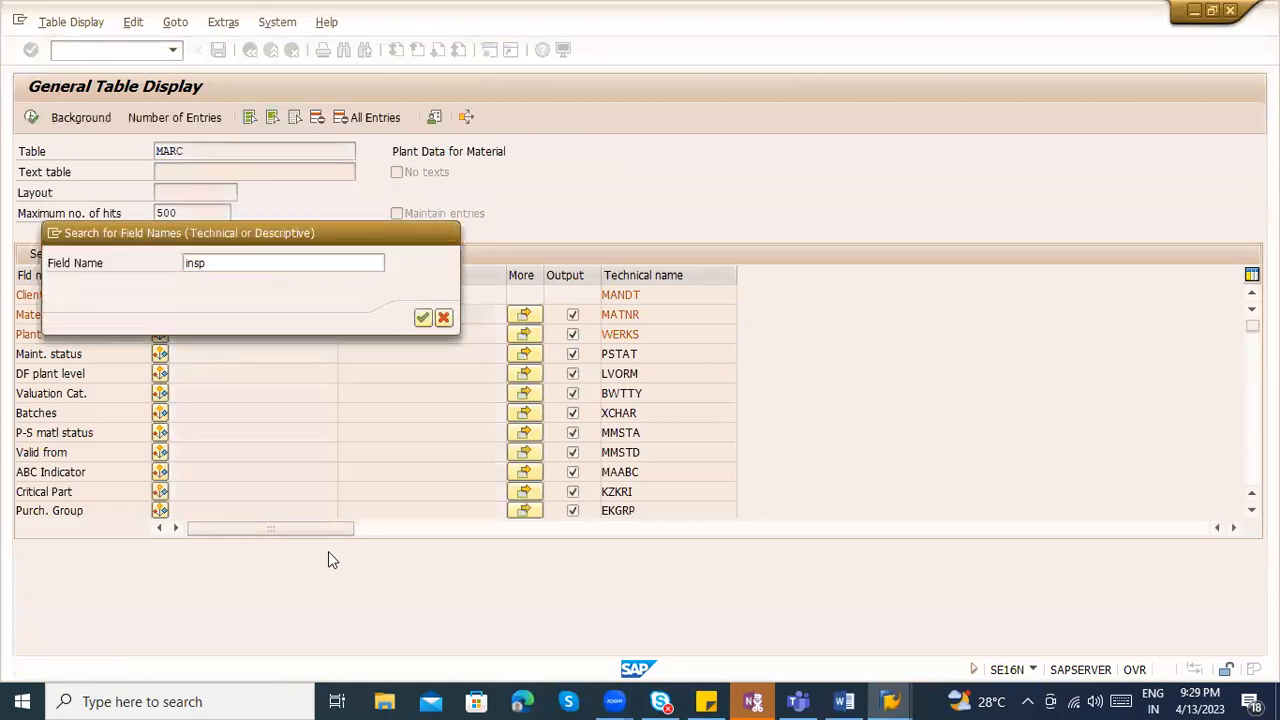
key(Return)
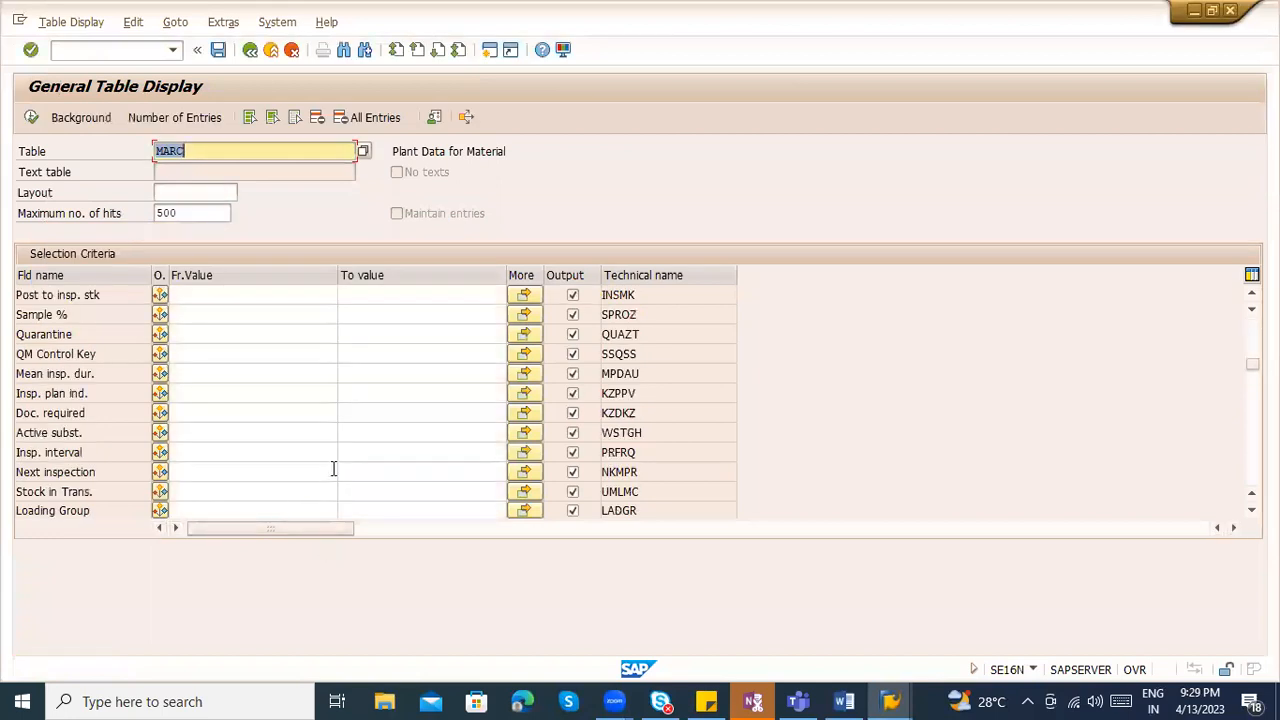
- Deselect all output fields except Post to insp. stk, and set its selection option to Not equal to
click(295, 118)
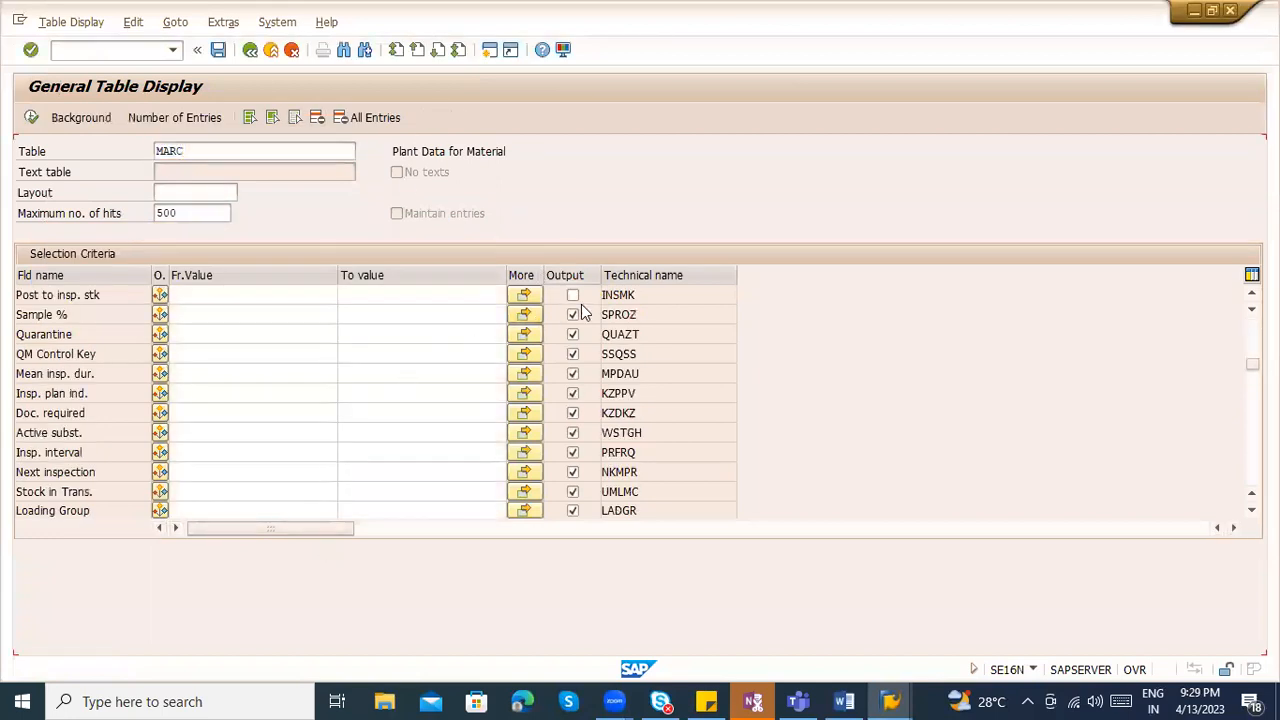
click(572, 294)
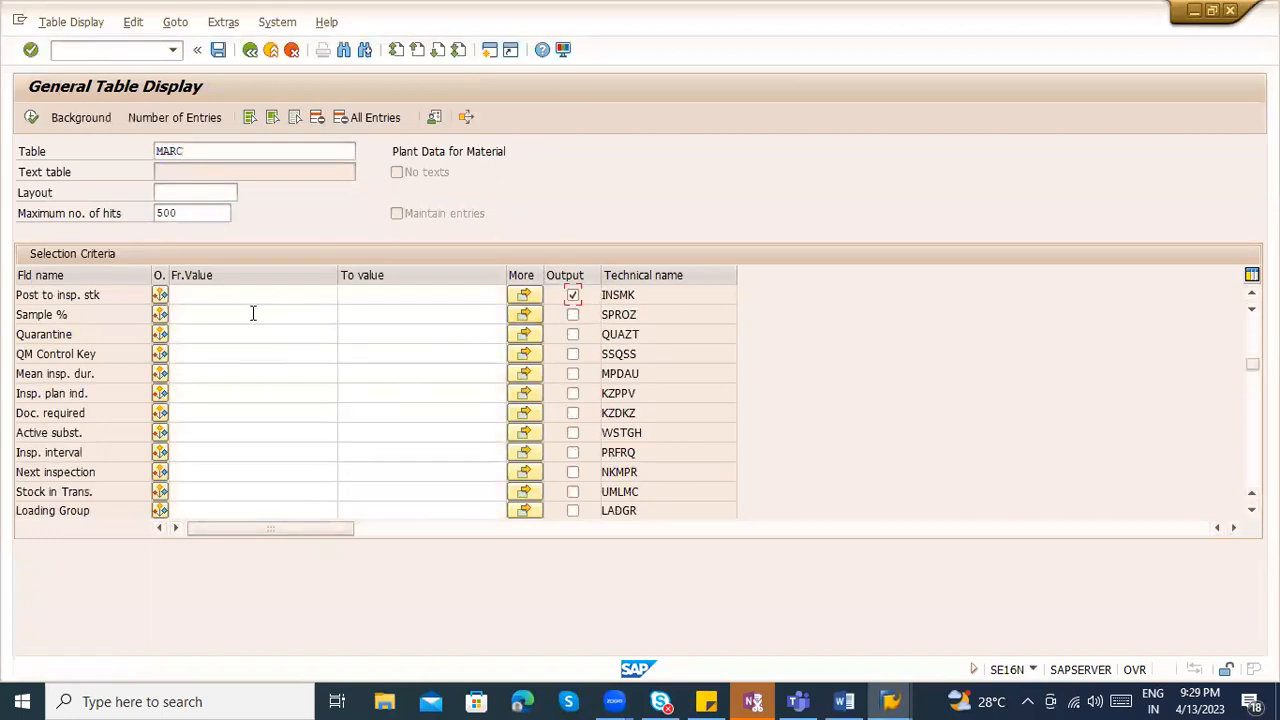
click(160, 296)
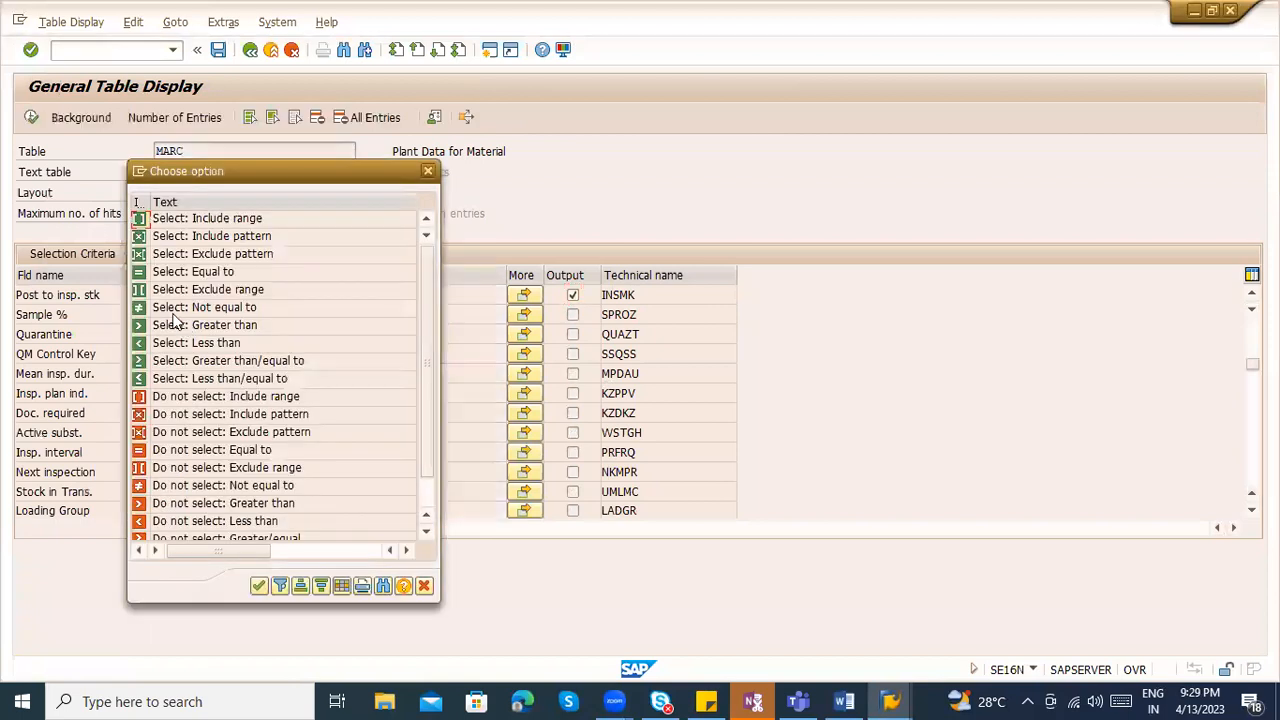
double_click(139, 295)
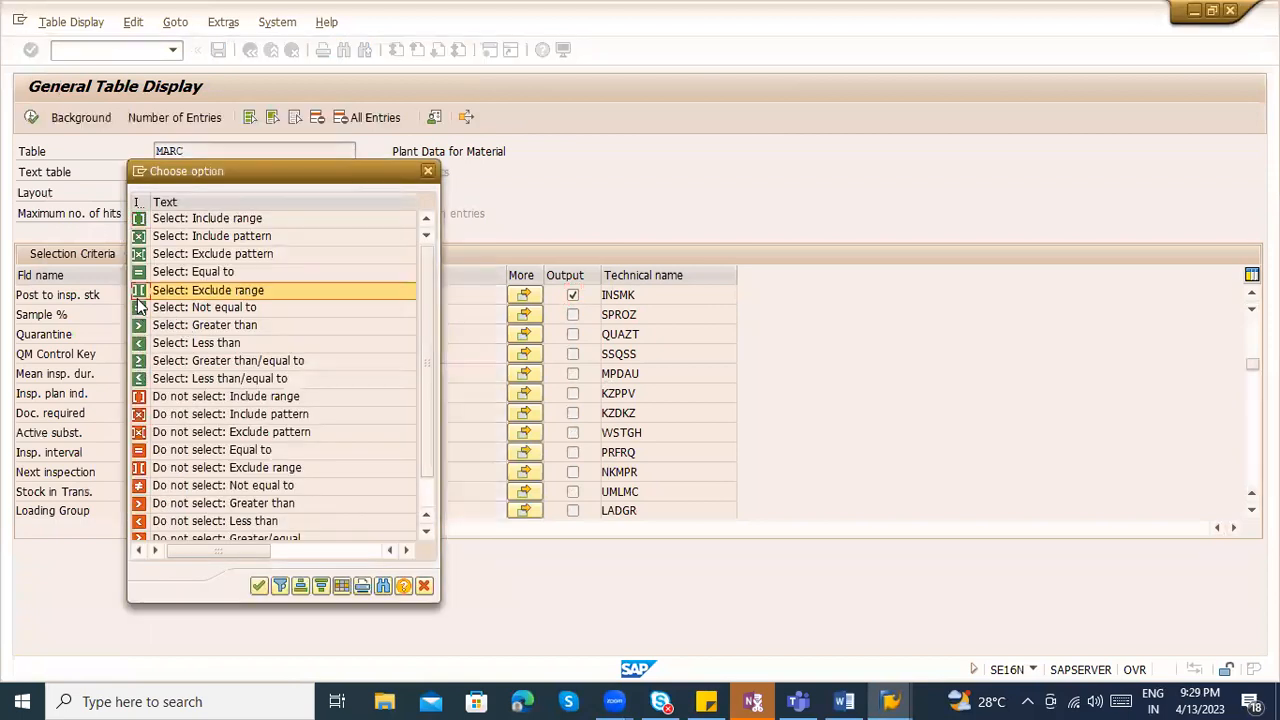
click(160, 296)
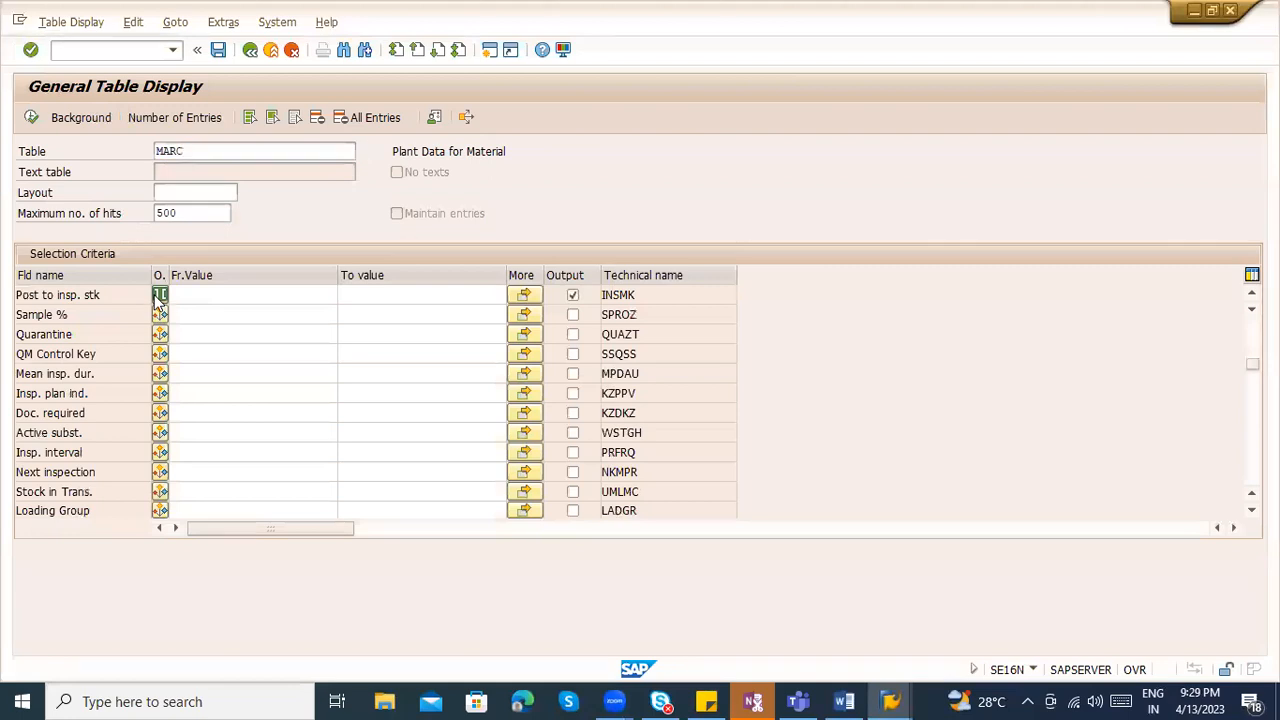
double_click(140, 311)
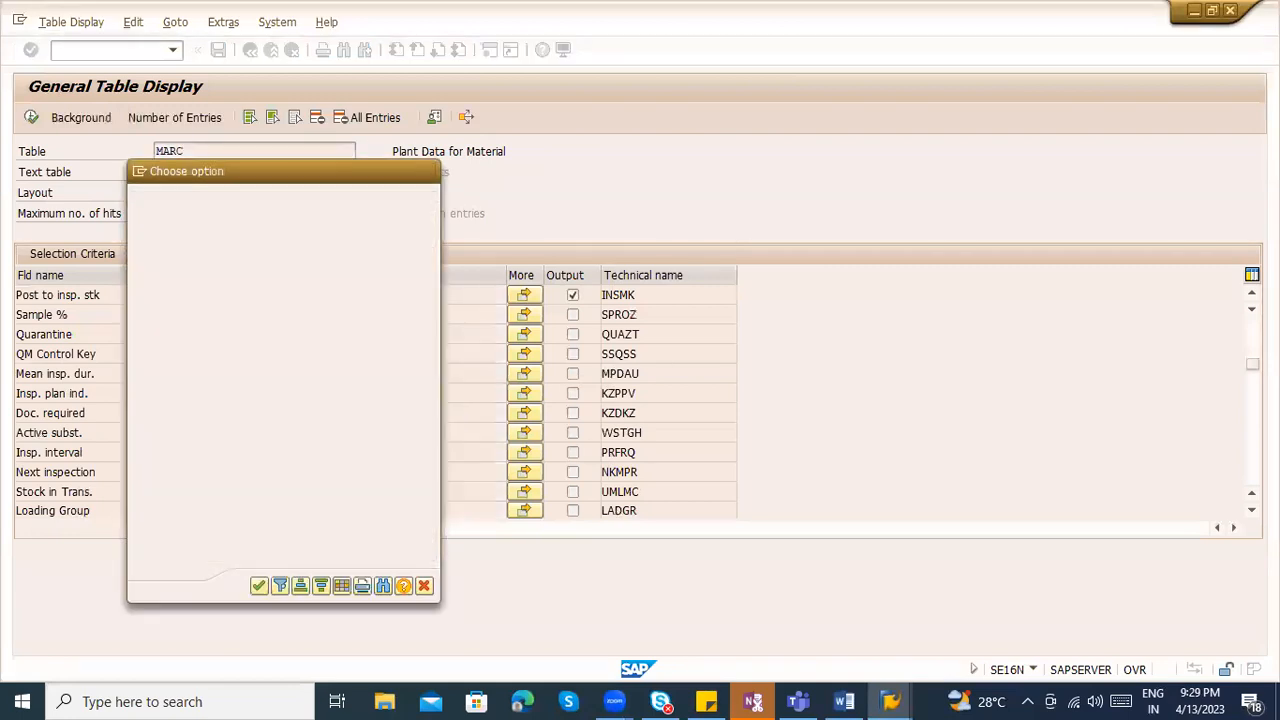
- Add Material and Plant to the output and run the MARC selection
scroll(660, 318, up, 3)
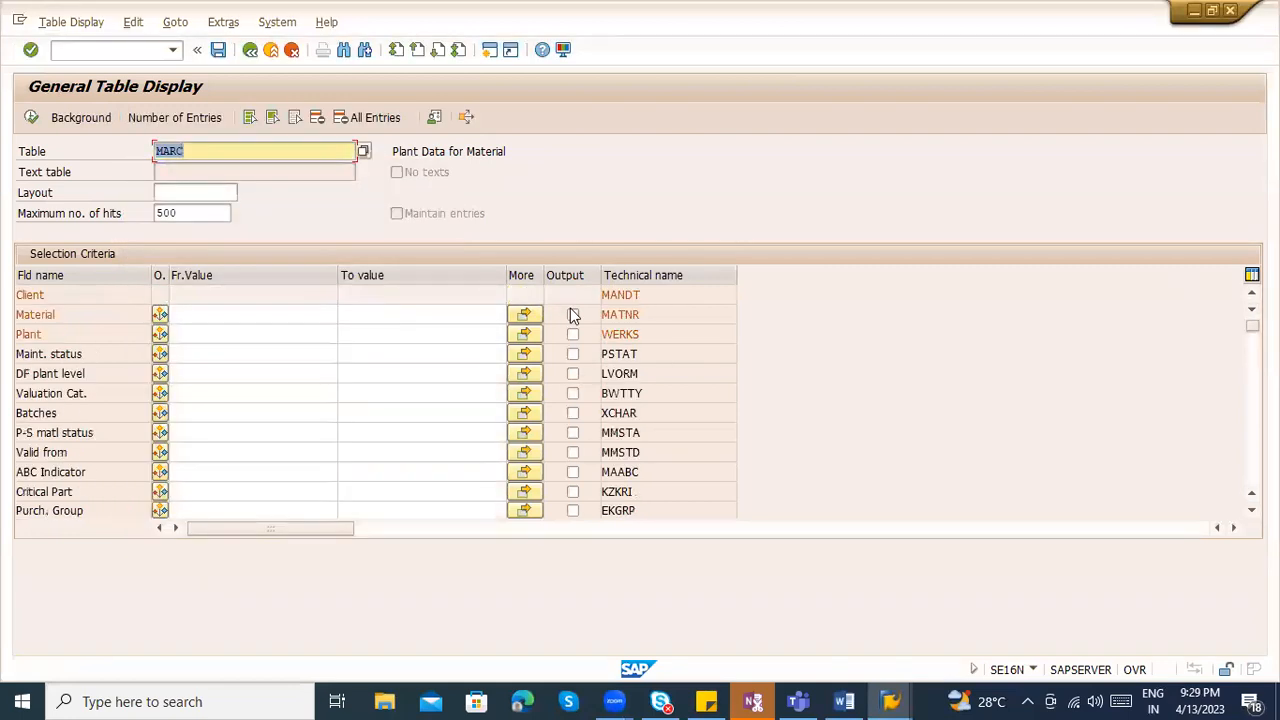
click(572, 314)
click(572, 334)
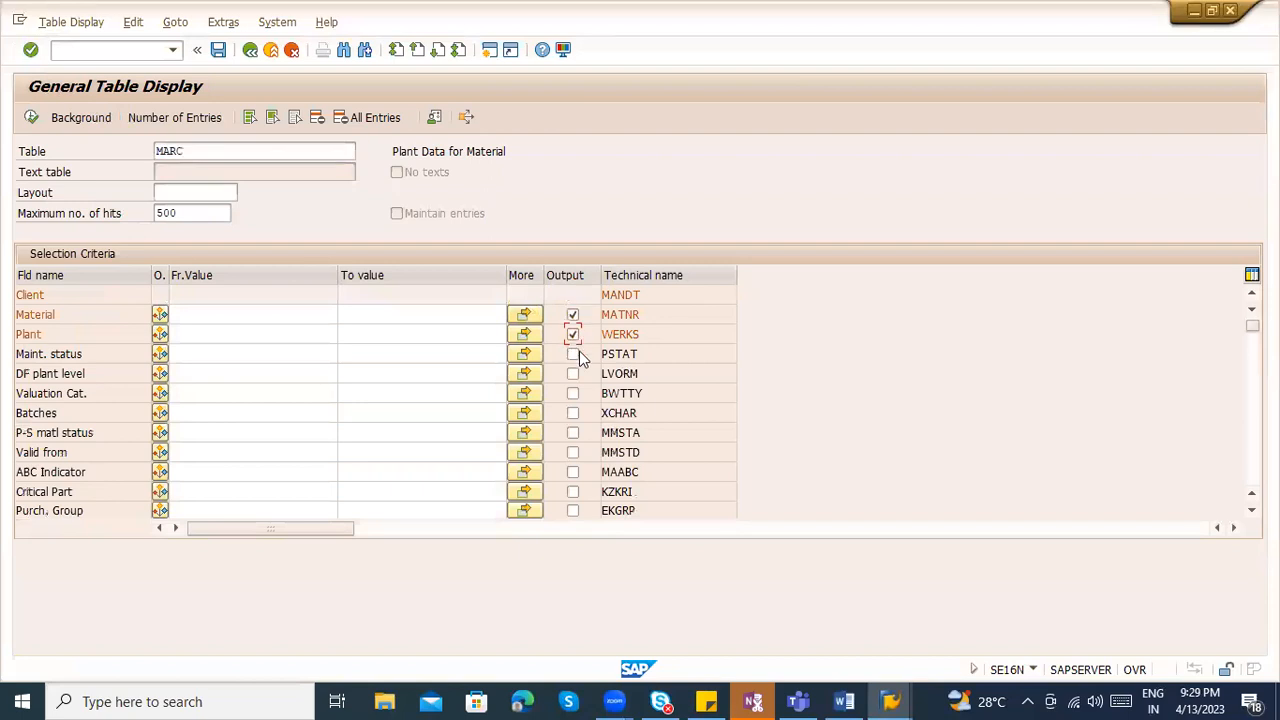
click(31, 118)
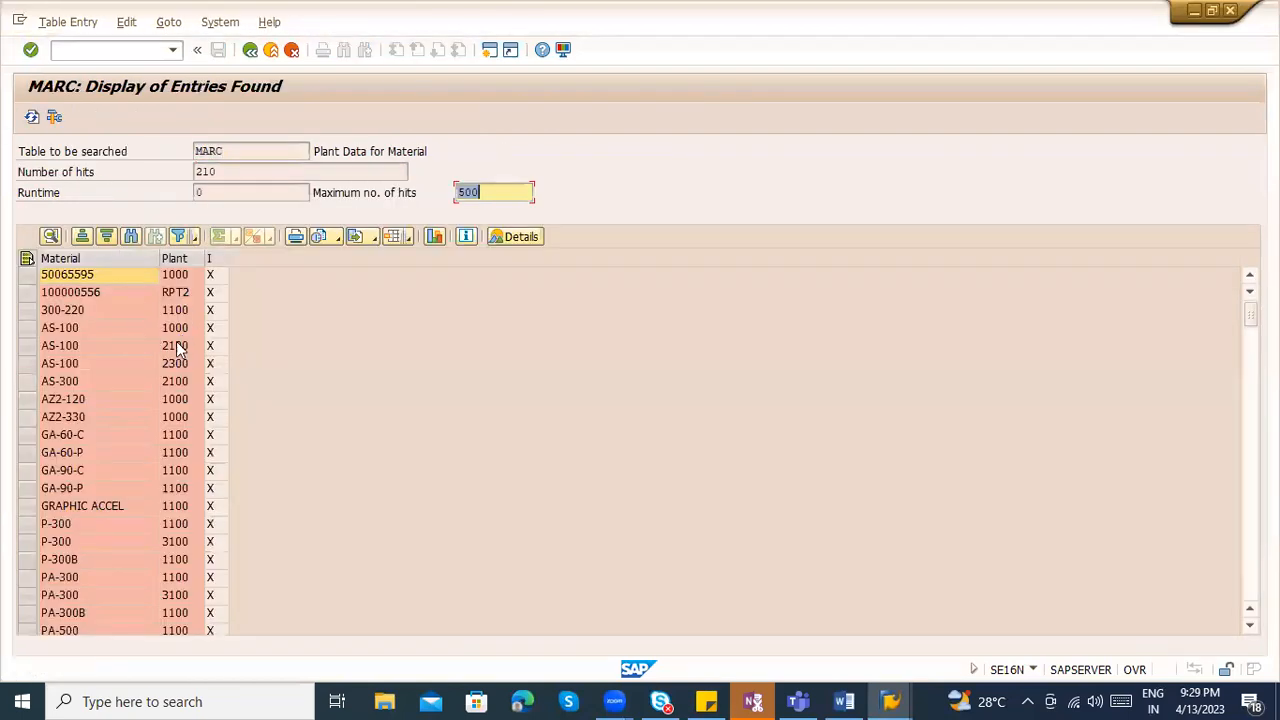
- Display material AS-100 (MM03) at its Quality Management view for plant 1000
click(71, 334)
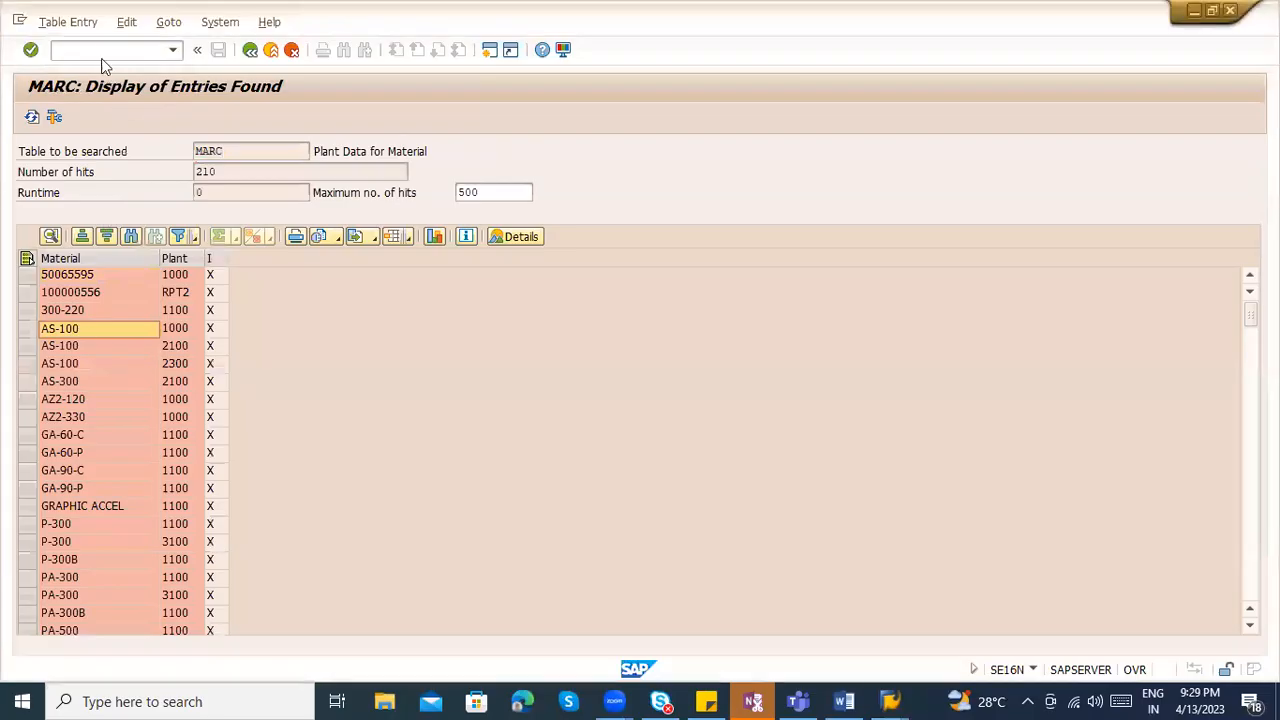
click(101, 51)
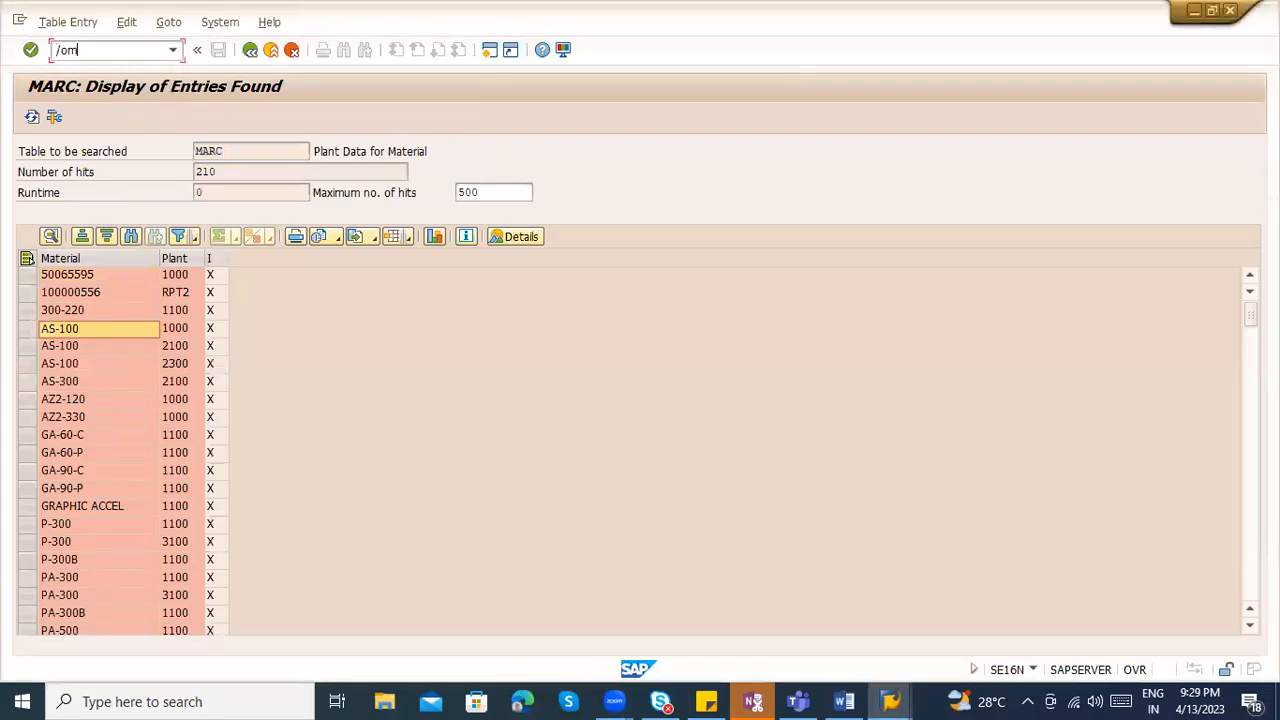
key(Return)
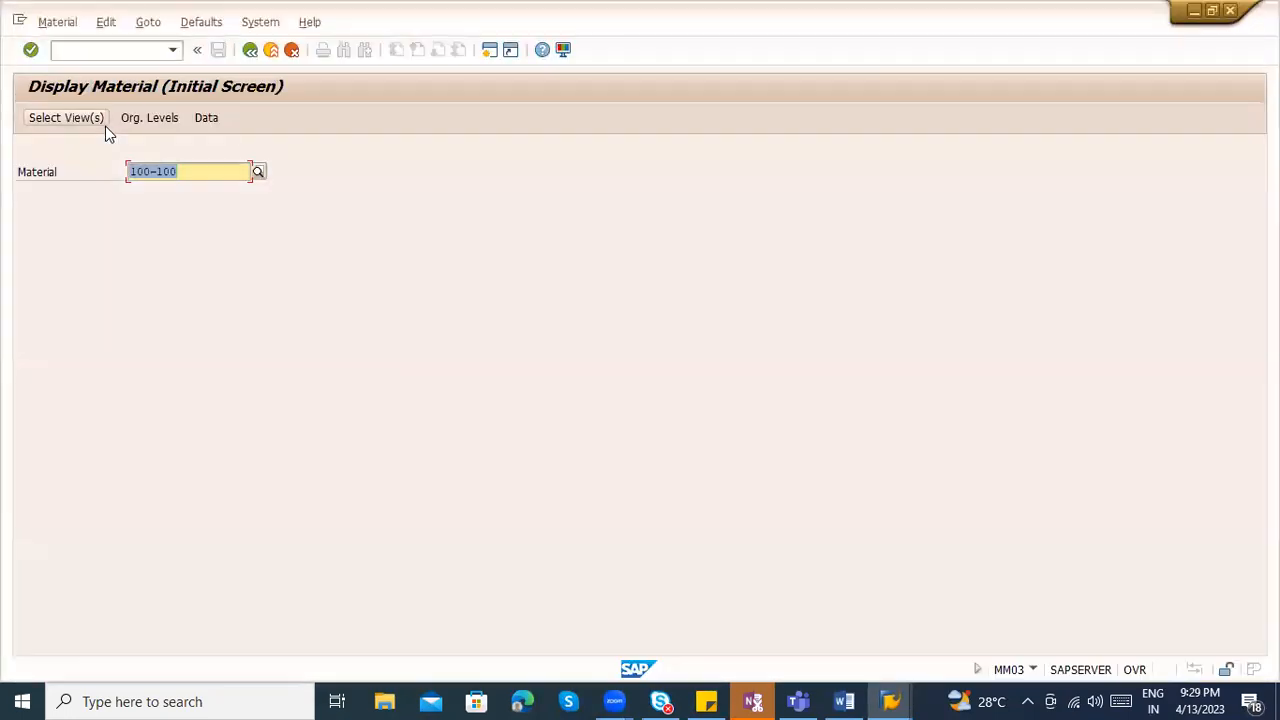
text(AS-100)
click(105, 126)
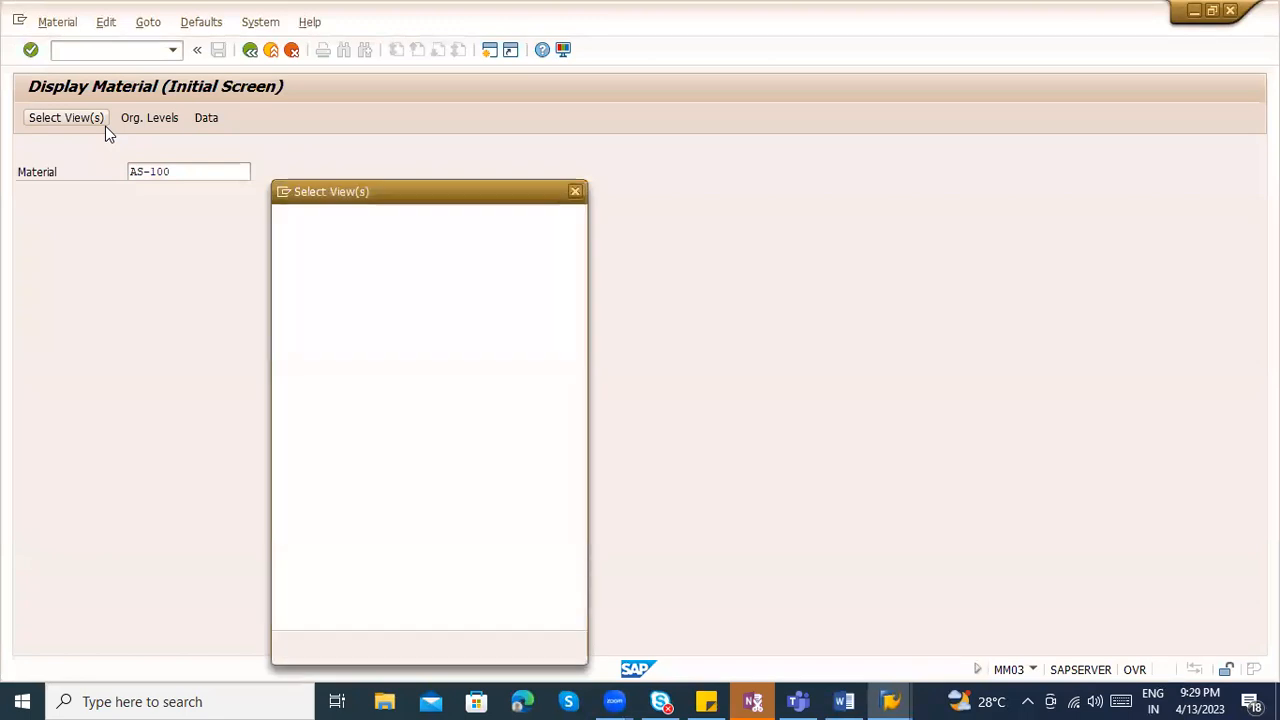
scroll(355, 450, down, 2)
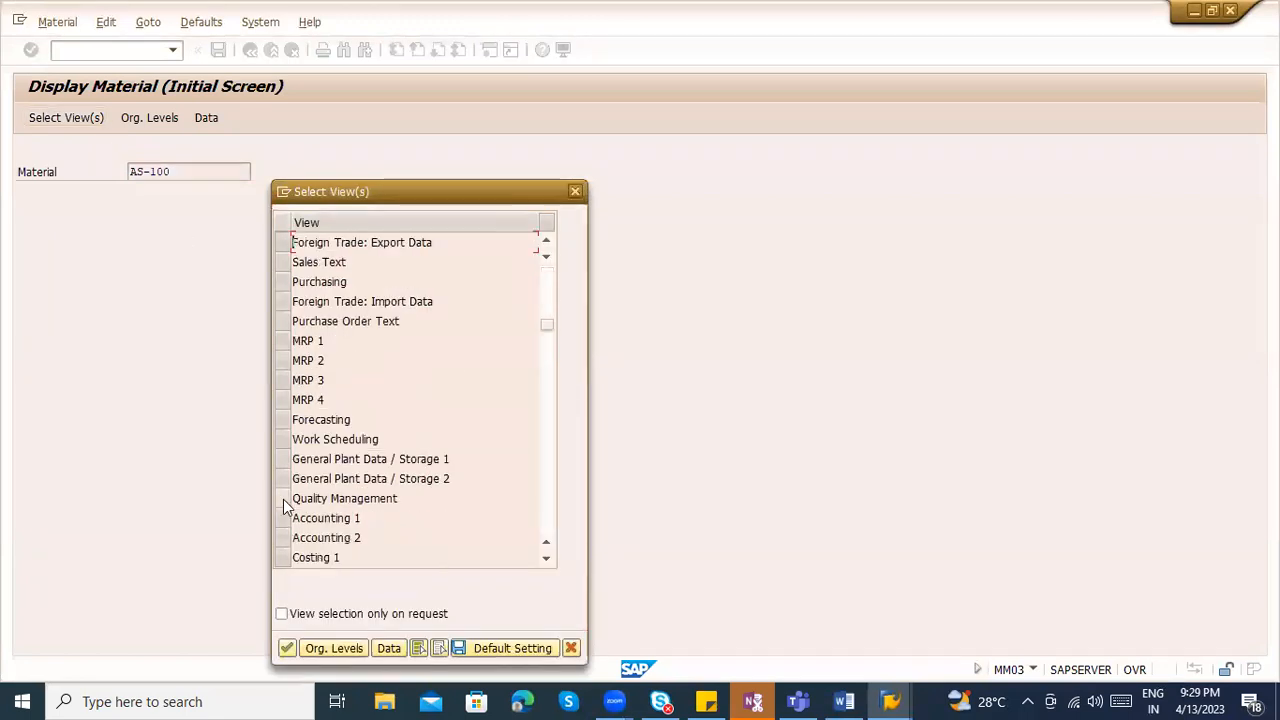
click(283, 498)
click(289, 648)
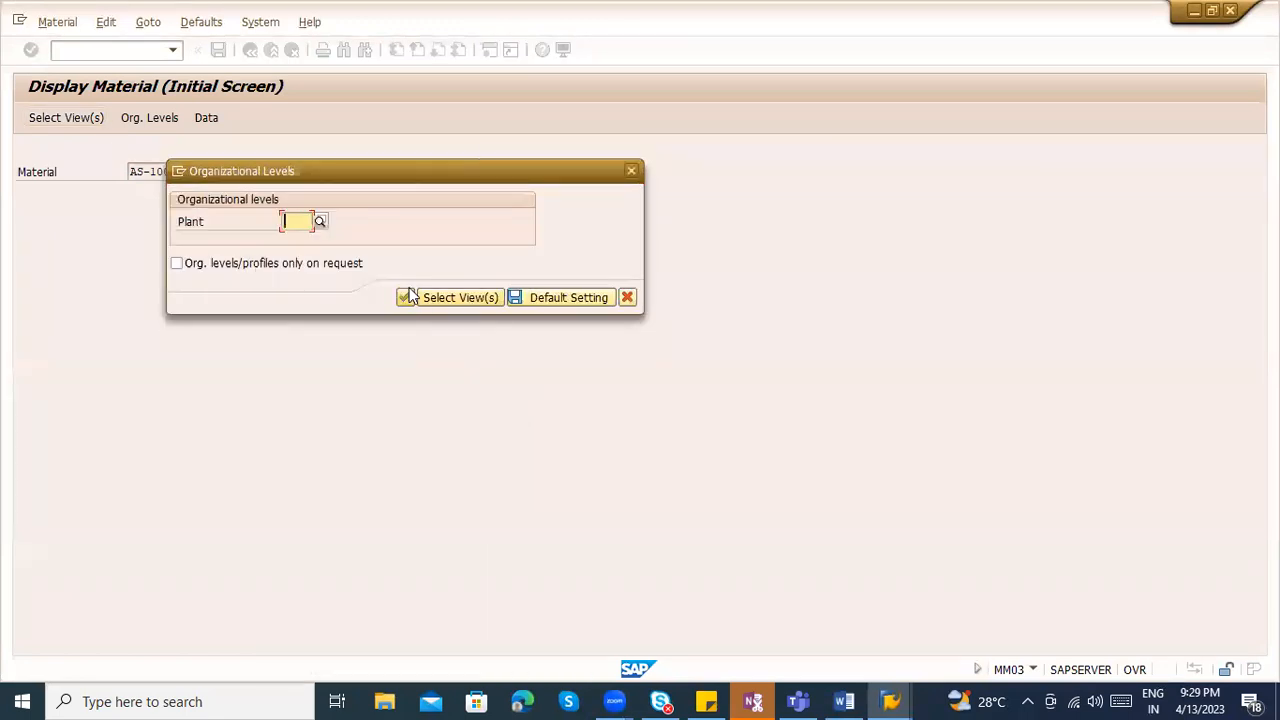
text(1000)
click(409, 291)
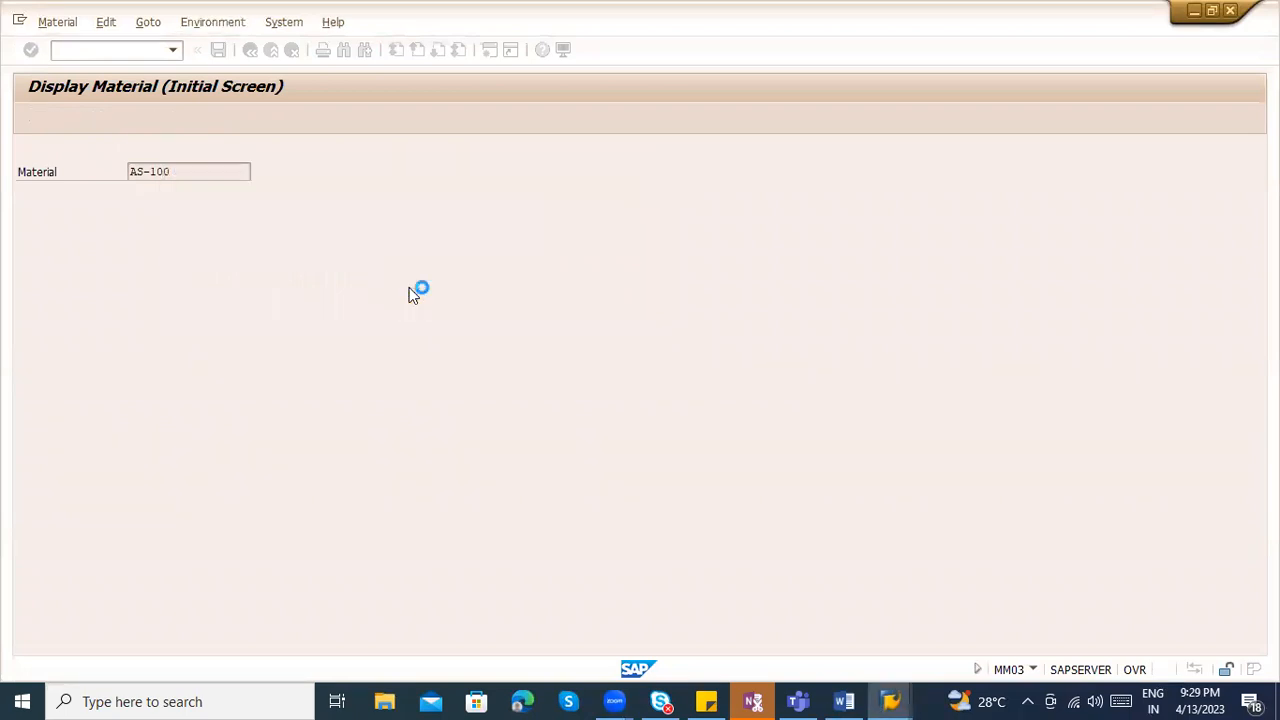
- Open the inspection setup of material AS-100 in plant 1000 and review its inspection types, then close it
click(474, 302)
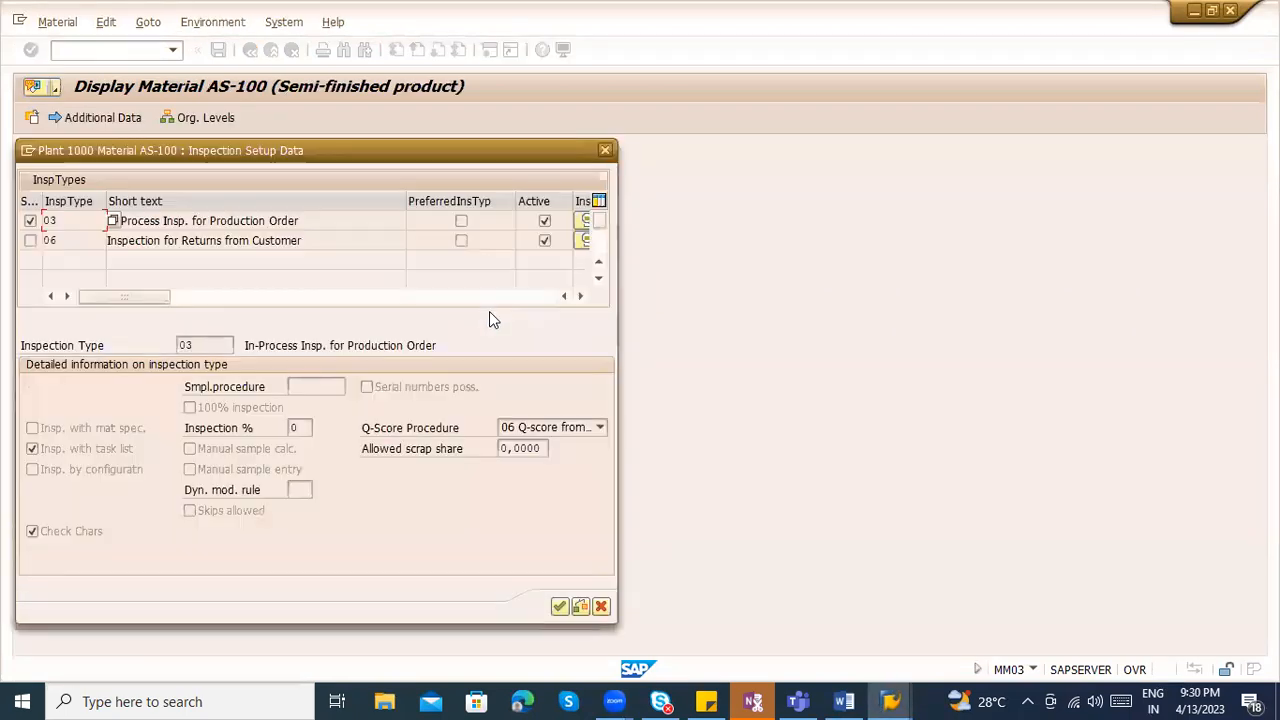
click(63, 239)
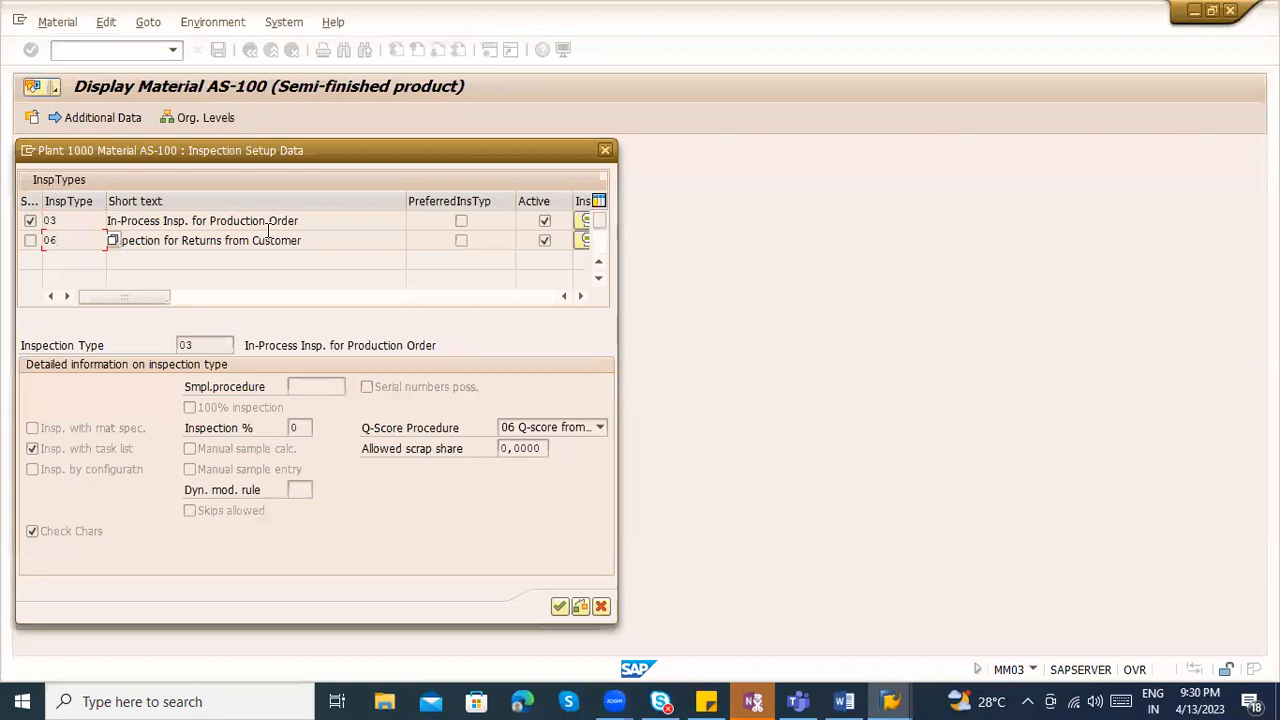
drag(311, 222, 27, 198)
click(314, 246)
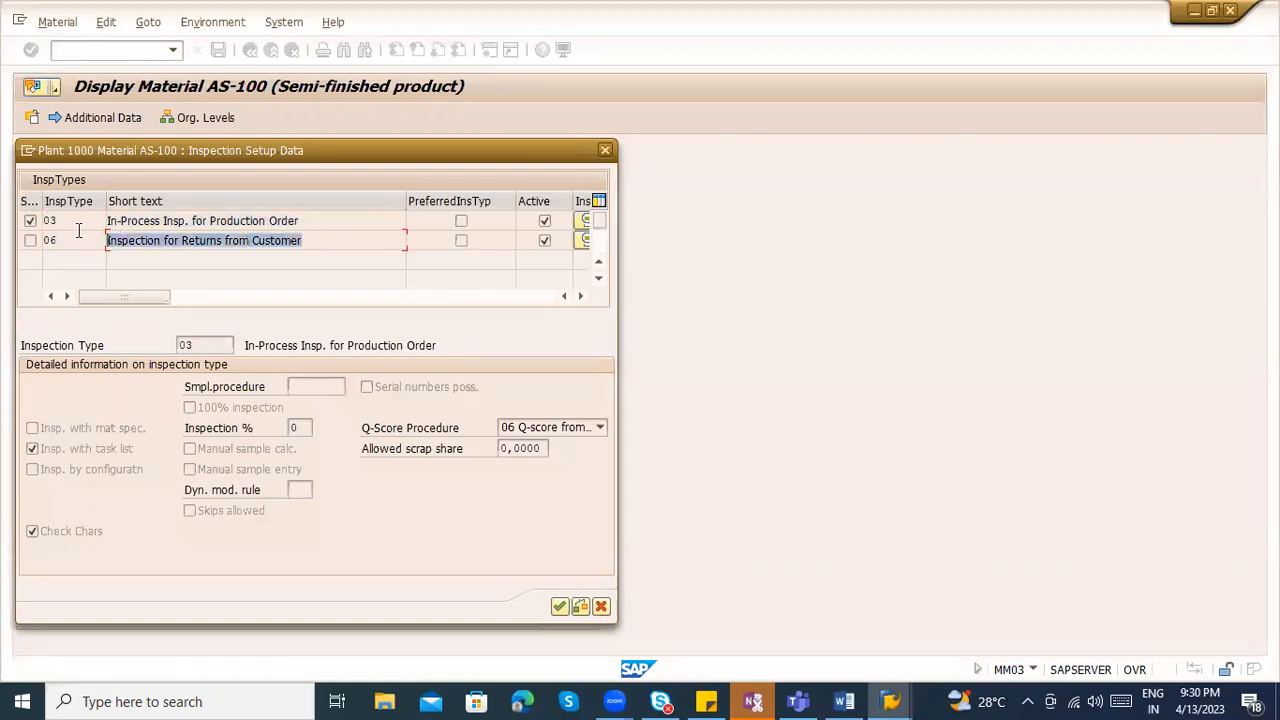
key(Return)
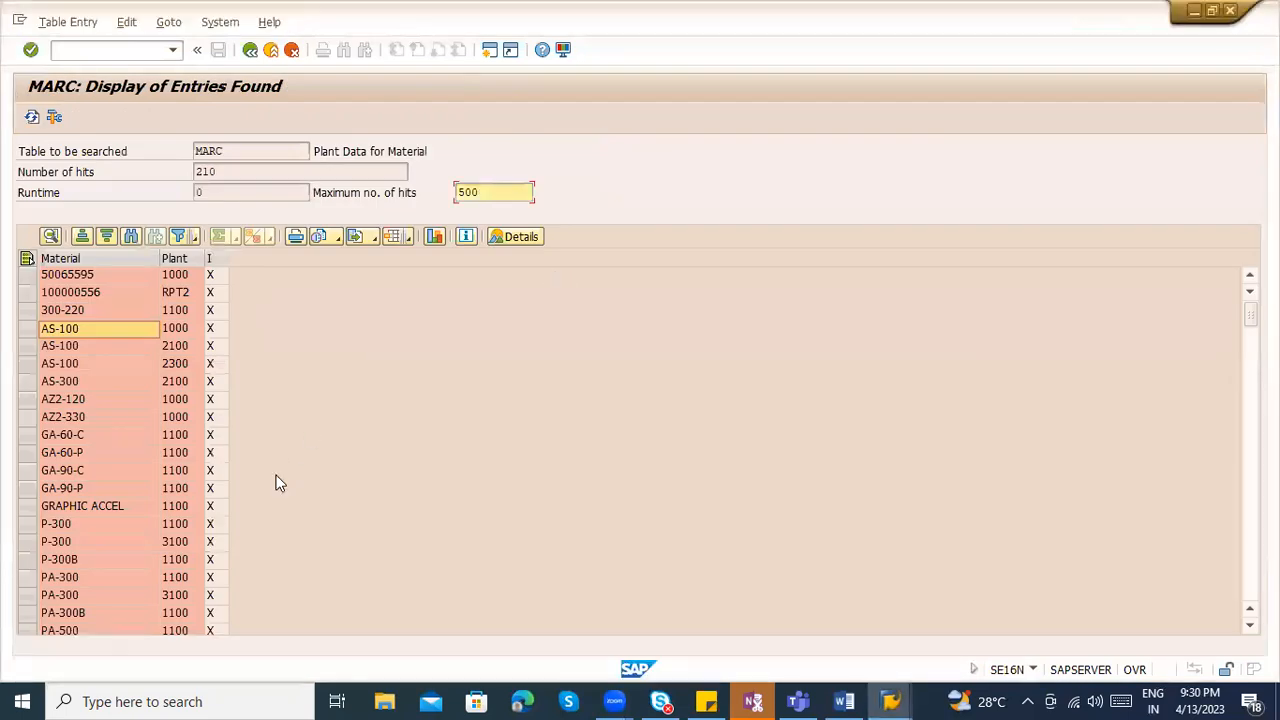
- Look through the MARC results for another reference material and pick WAFER in plant 1100, checking its entry details
scroll(116, 545, down, 13)
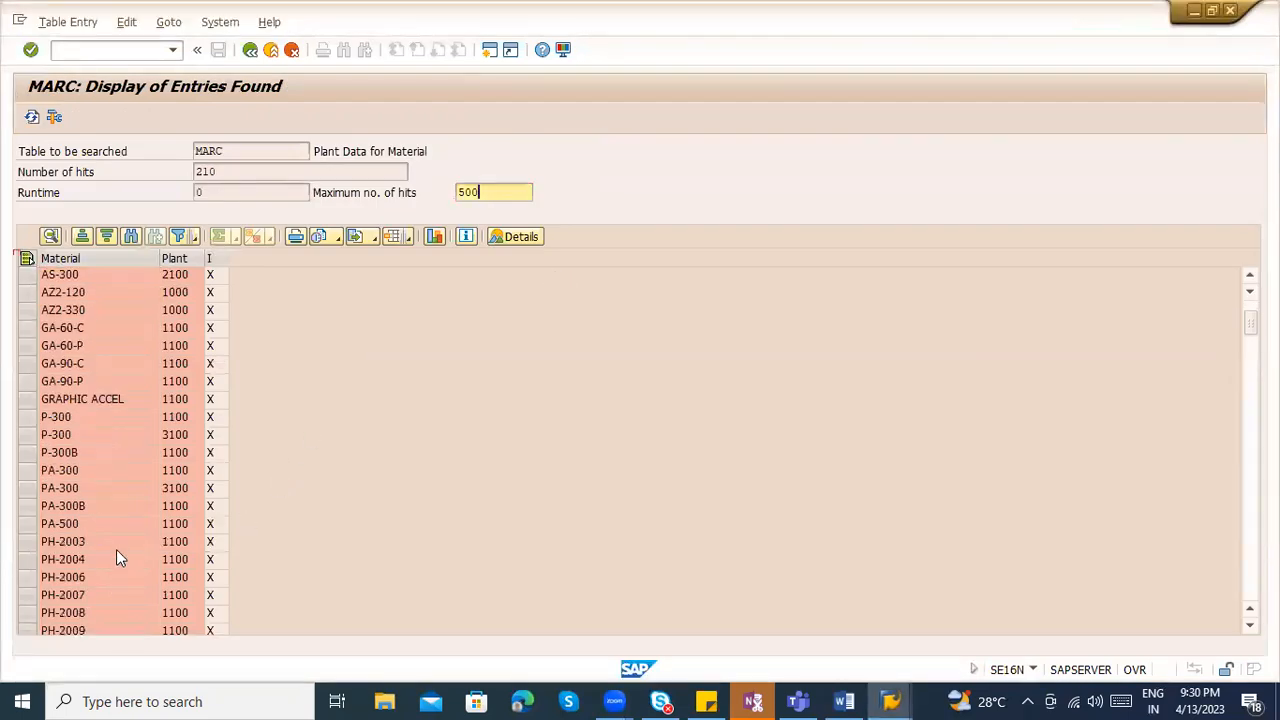
scroll(116, 557, down, 15)
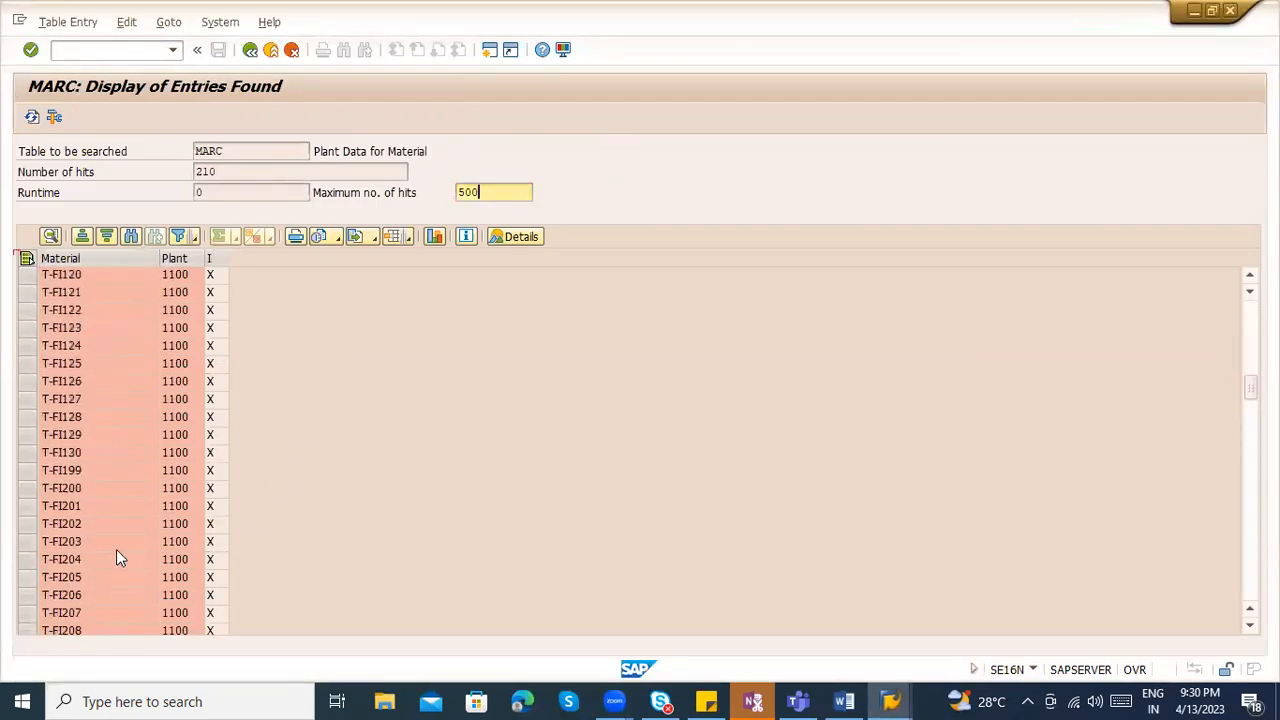
scroll(1235, 429, up, 5)
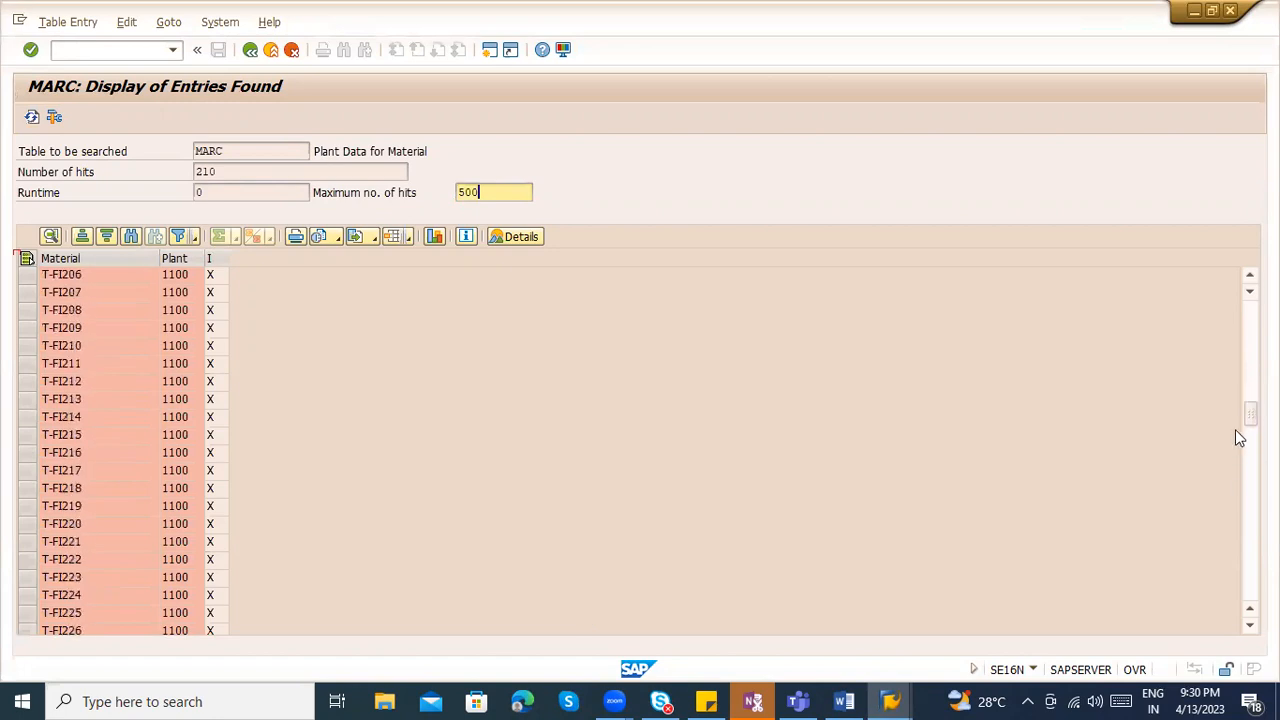
drag(1250, 416, 1250, 585)
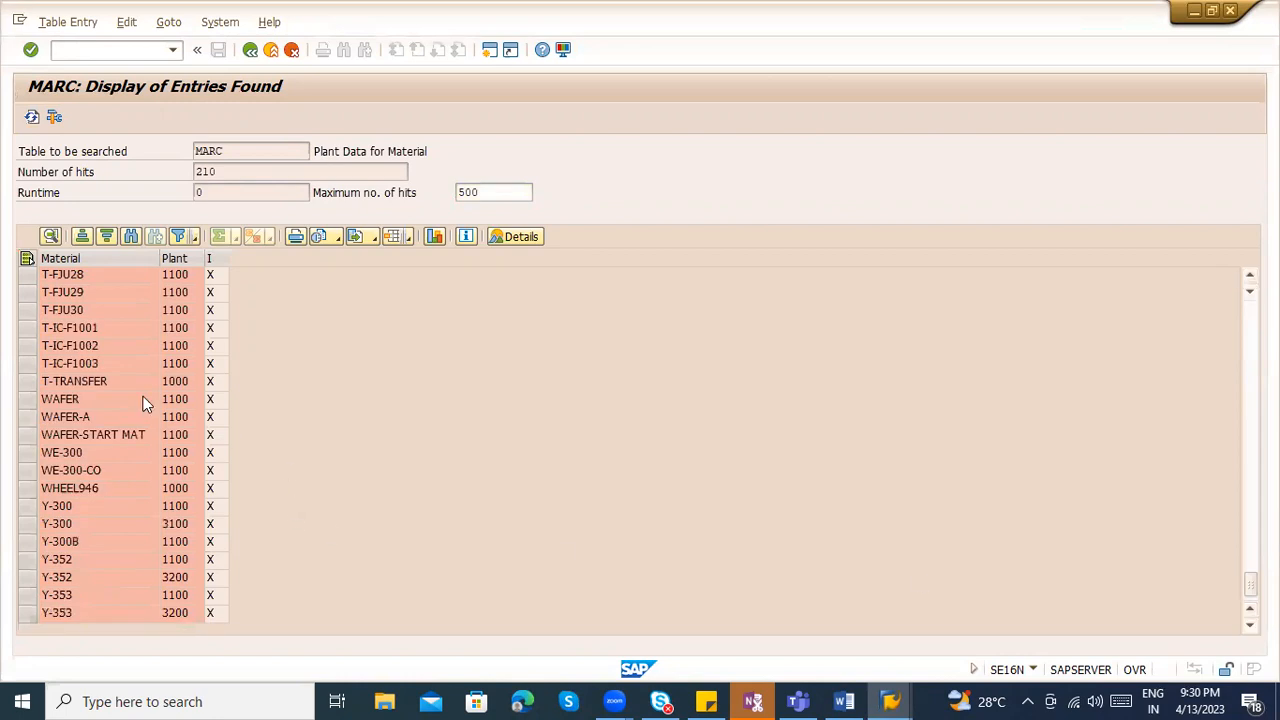
double_click(107, 403)
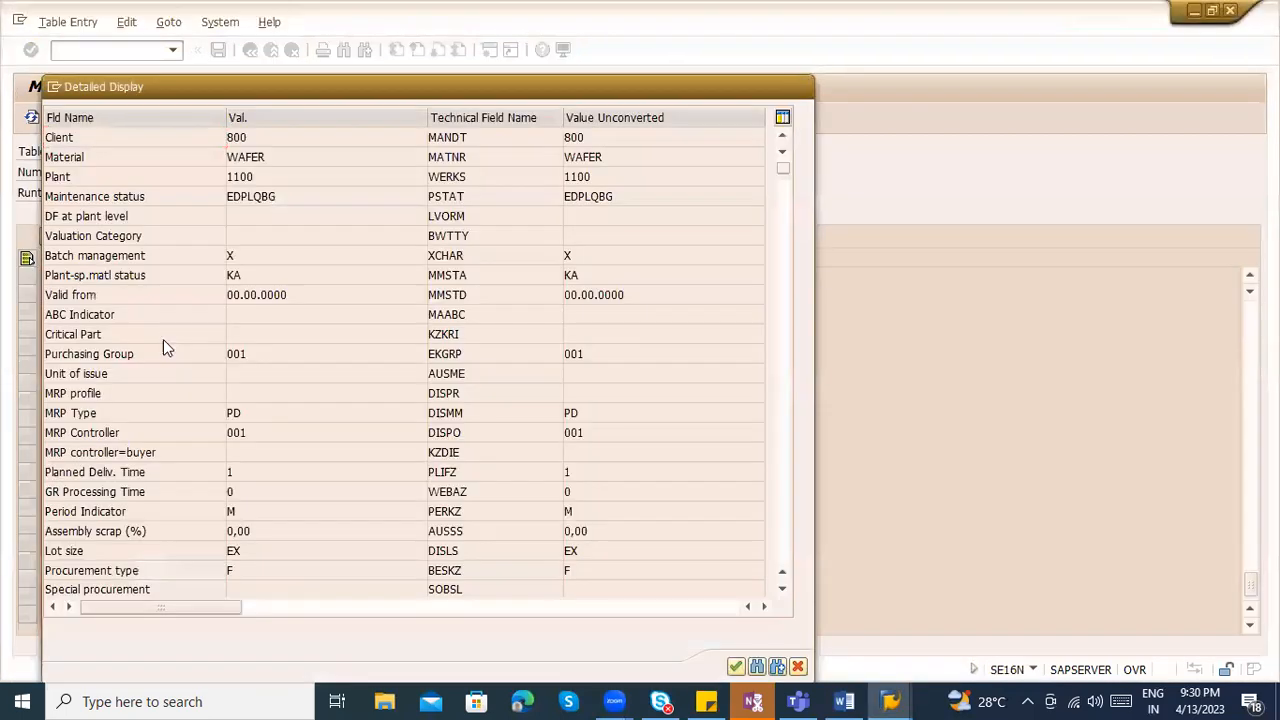
key(Escape)
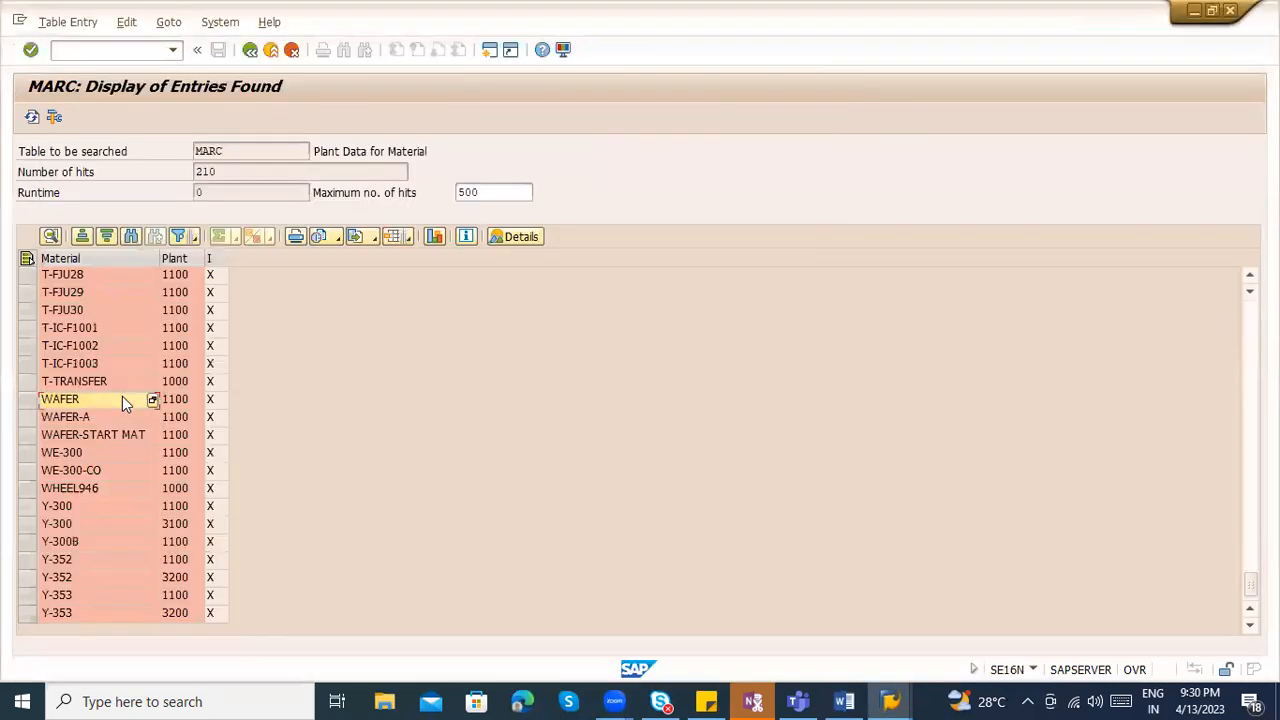
click(122, 399)
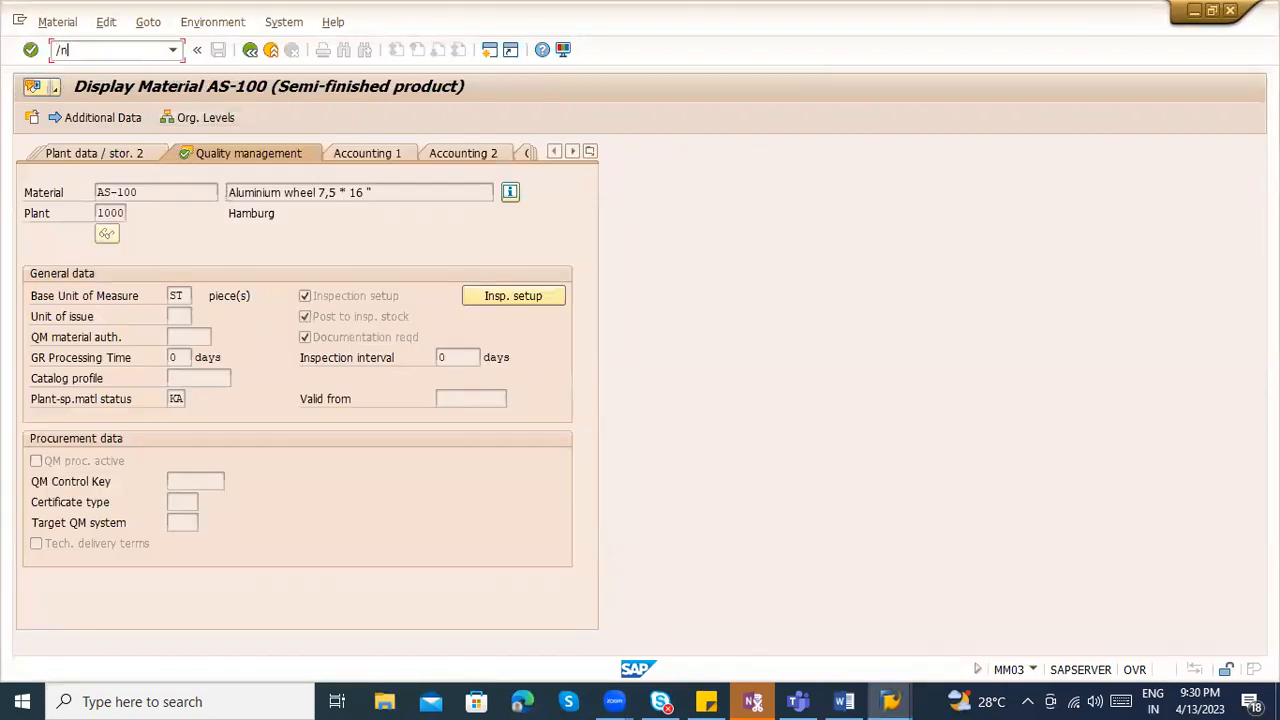
- Leave the AS-100 display and restart transaction MM03 for material WAFER
key(Return)
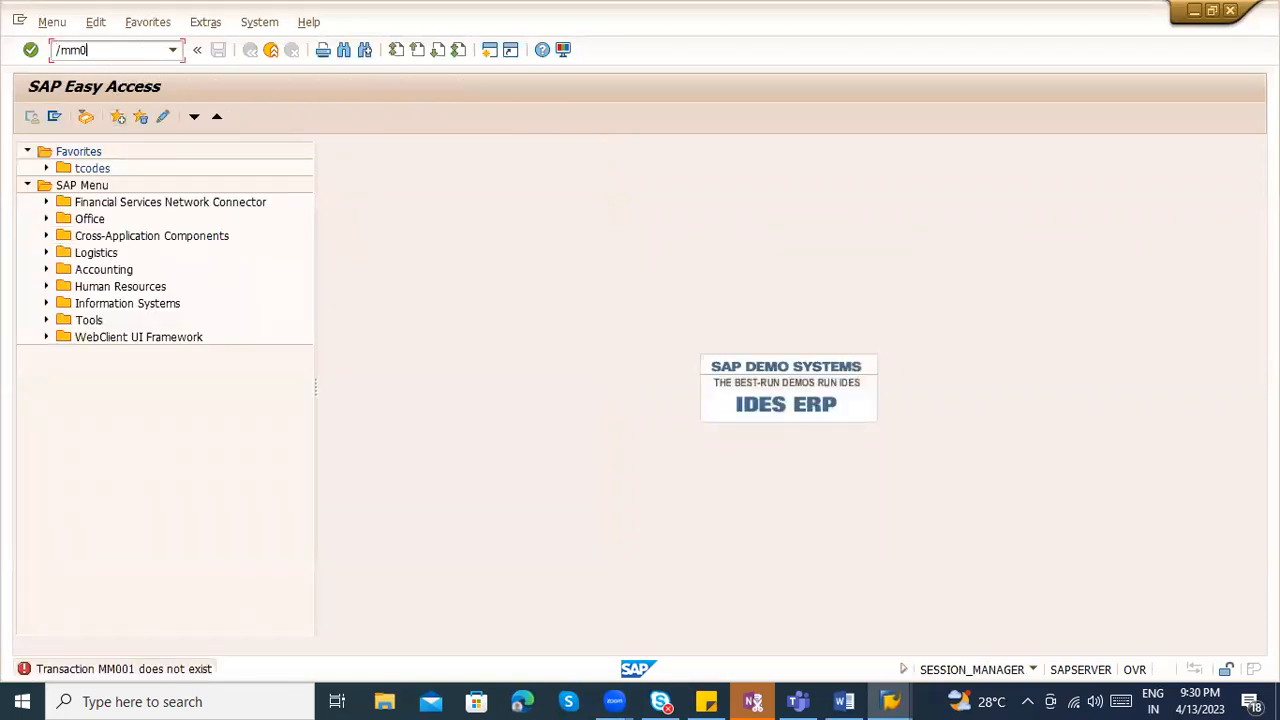
key(Return)
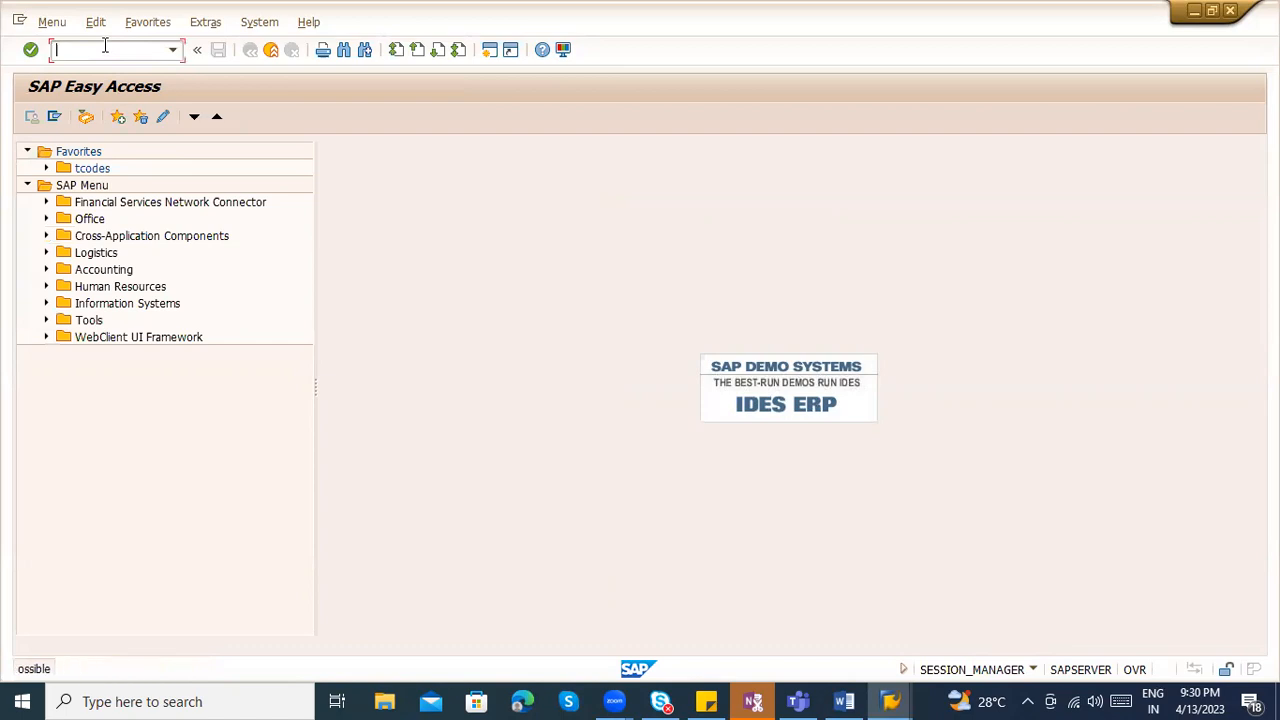
text(mm03)
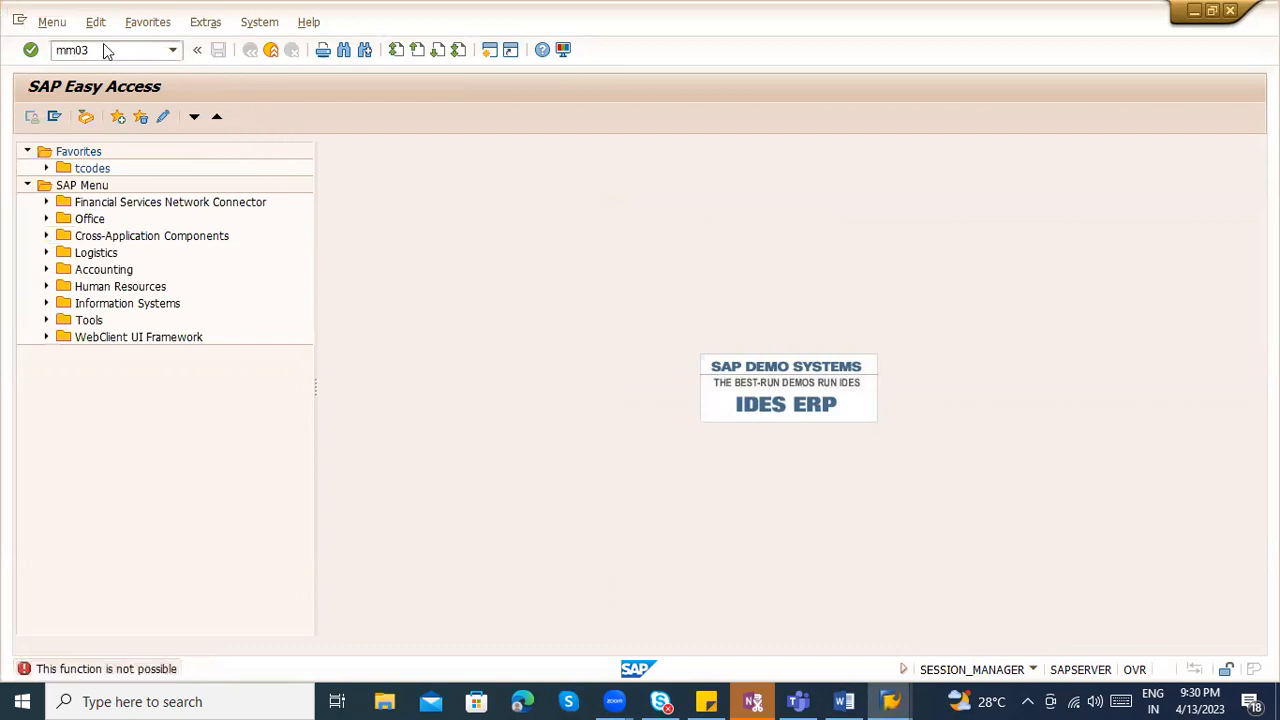
key(Return)
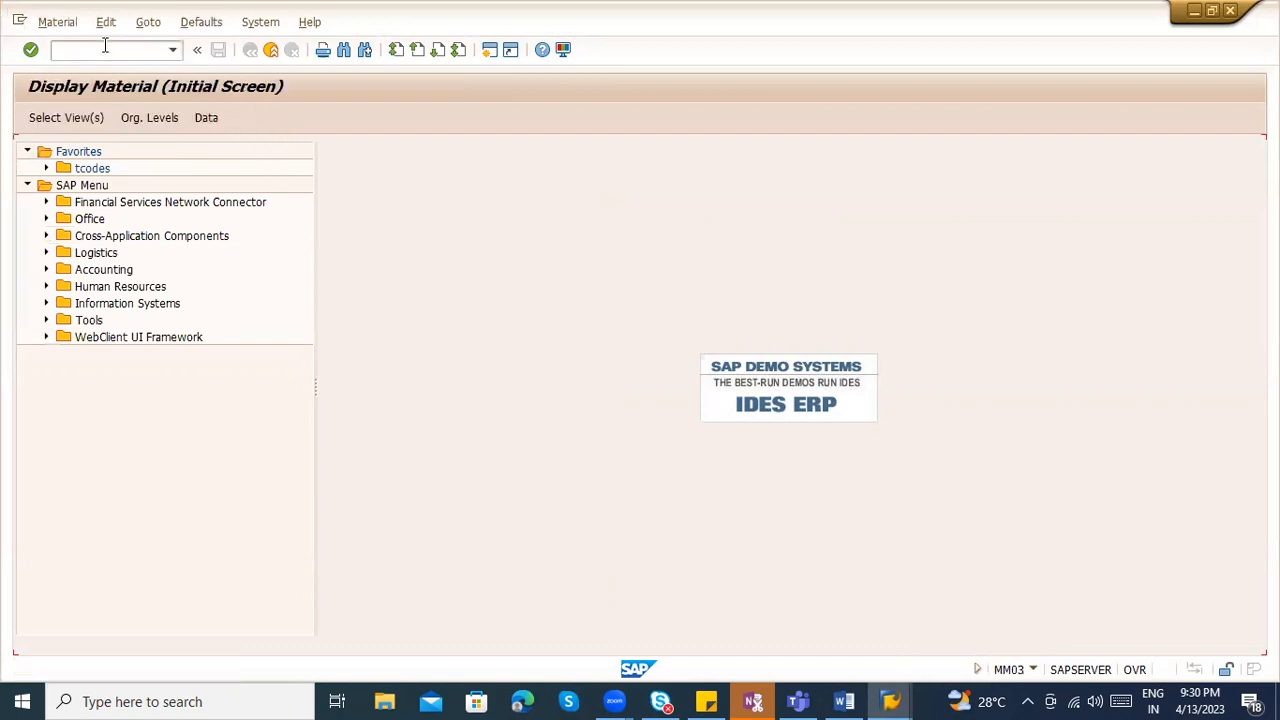
key(Return)
- Choose the Quality Management view for displaying material WAFER
scroll(315, 505, down, 10)
scroll(308, 430, up, 1)
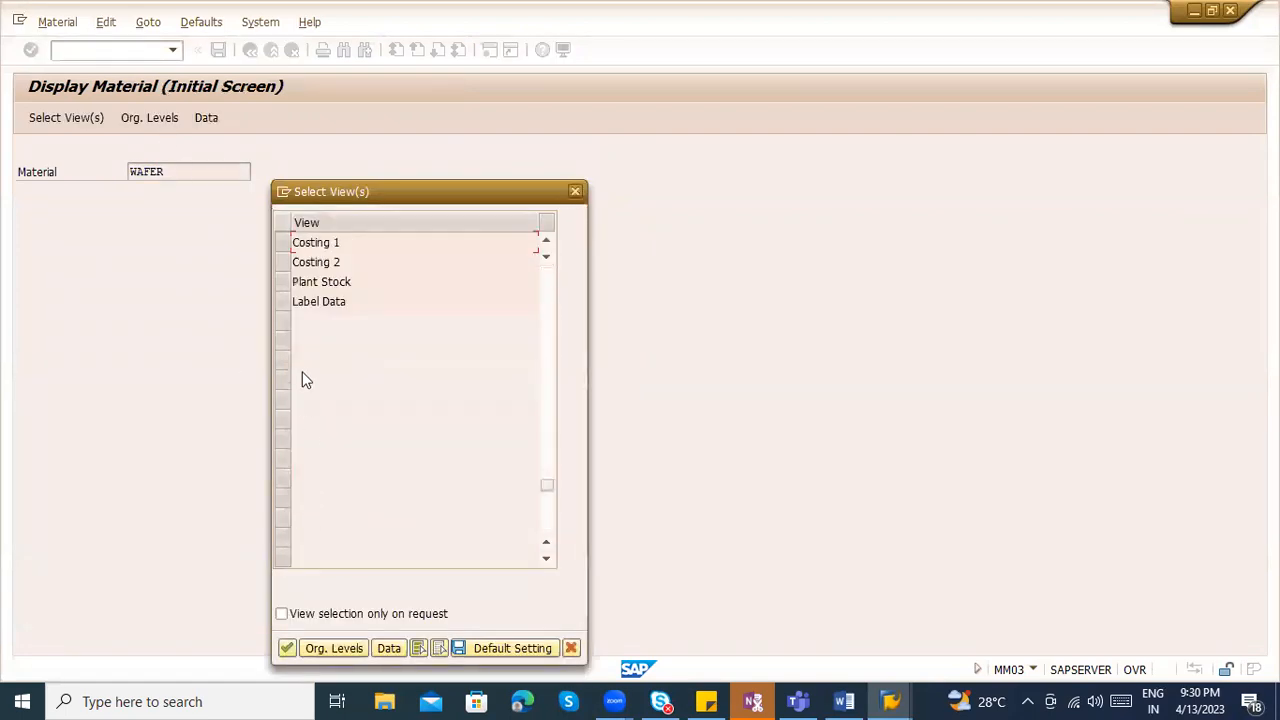
scroll(297, 353, up, 1)
click(283, 261)
click(285, 244)
key(Return)
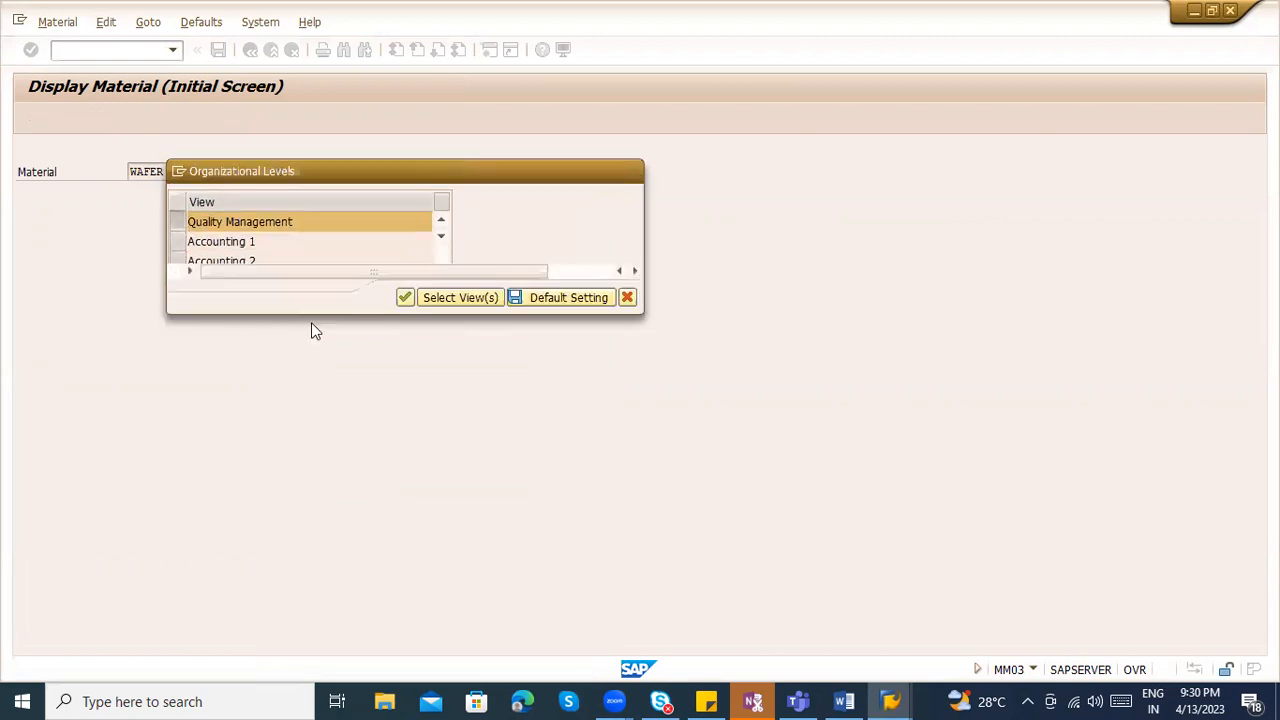
- Display WAFER's Quality Management data for plant 1100 and check its inspection setup
key(alt+Tab)
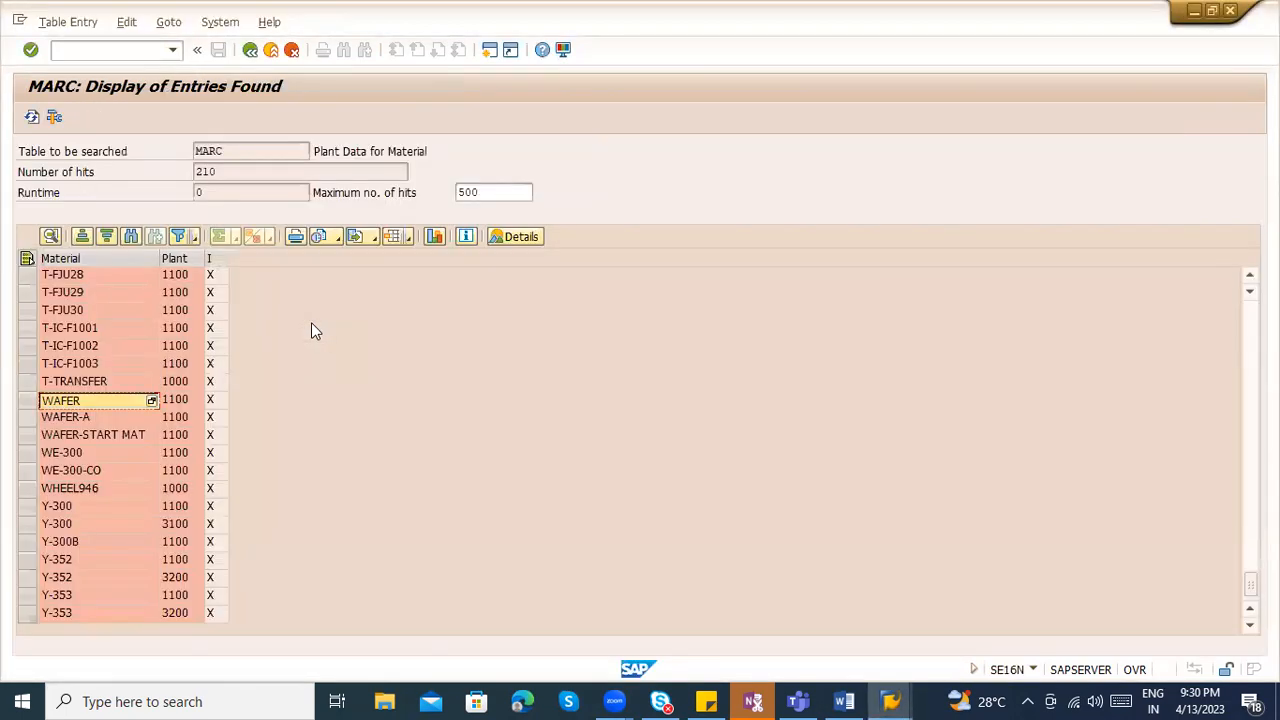
key(alt+Tab)
text(1130)
key(Return)
text(1100)
key(Return)
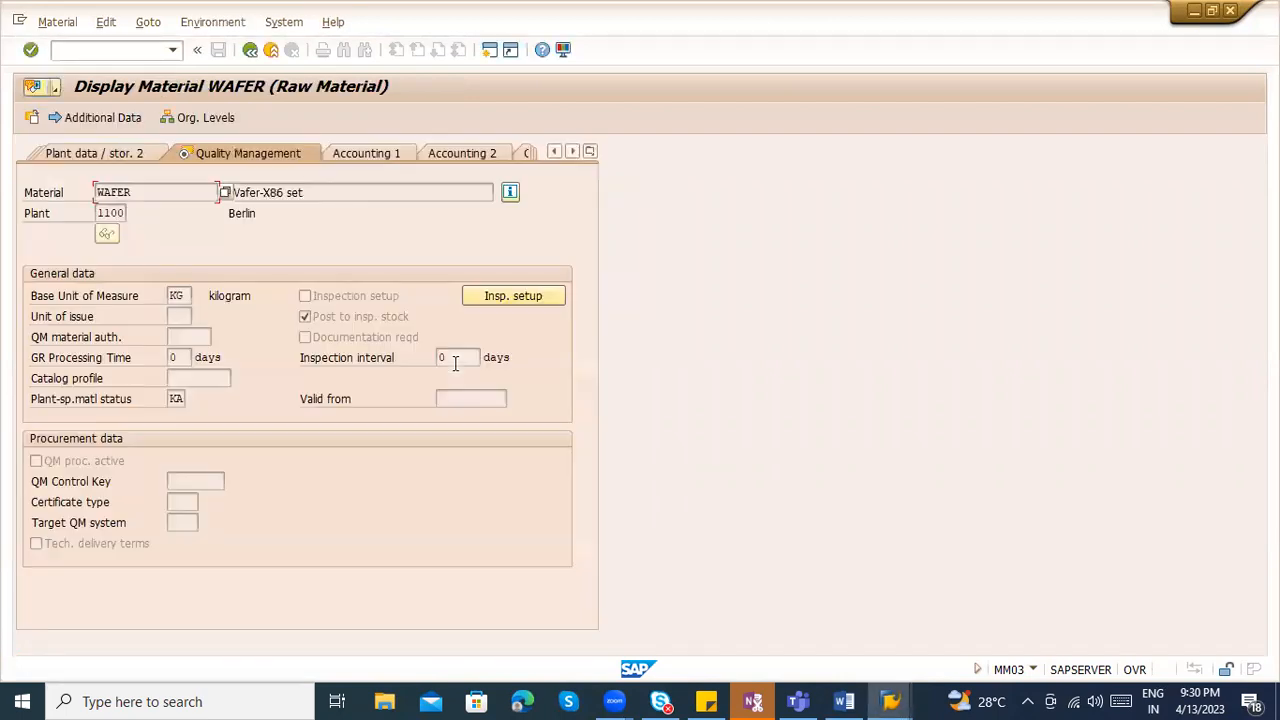
click(505, 296)
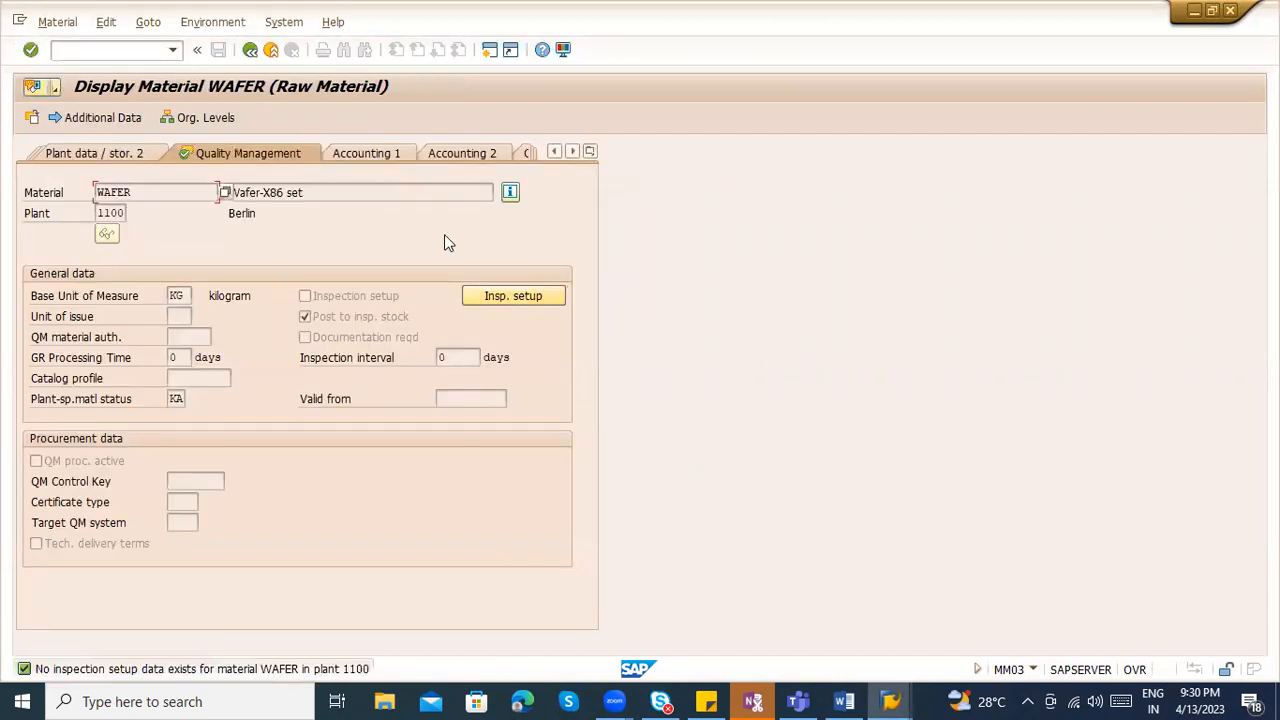
- Go back through the MARC results and pick material P-300 in plant 1100
key(alt+Tab)
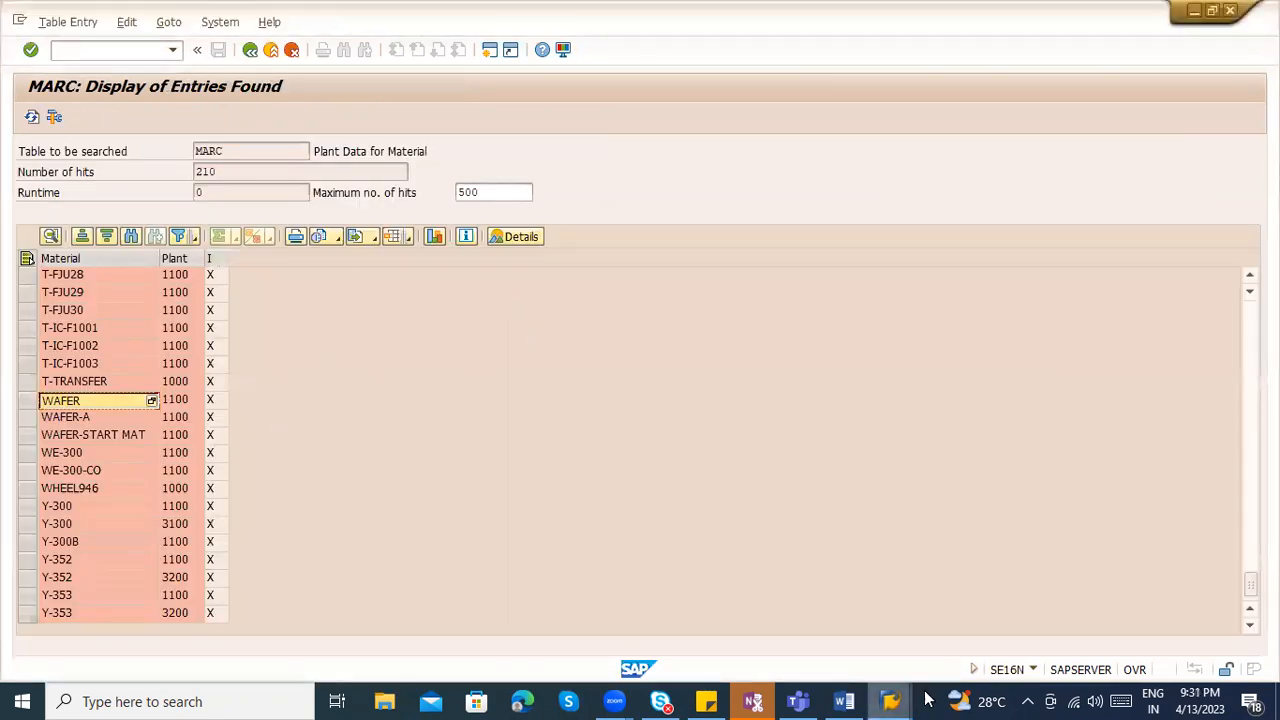
scroll(62, 456, up, 10)
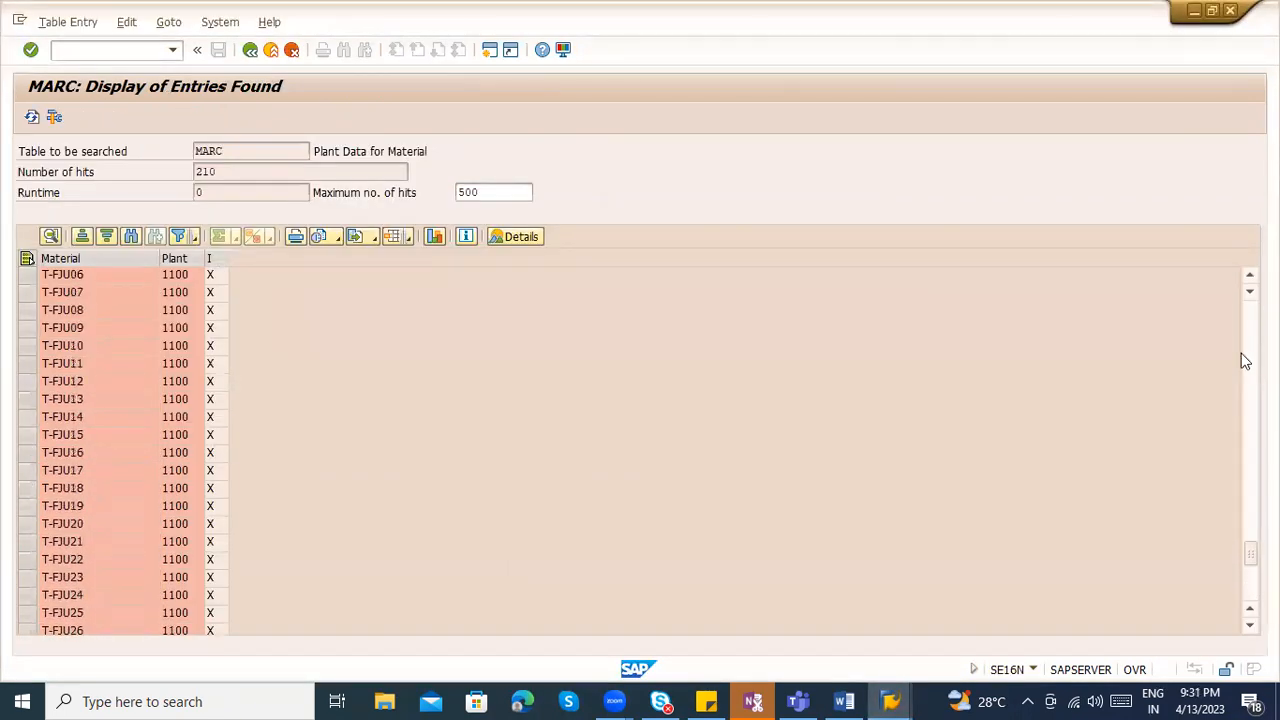
drag(1250, 540, 1215, 385)
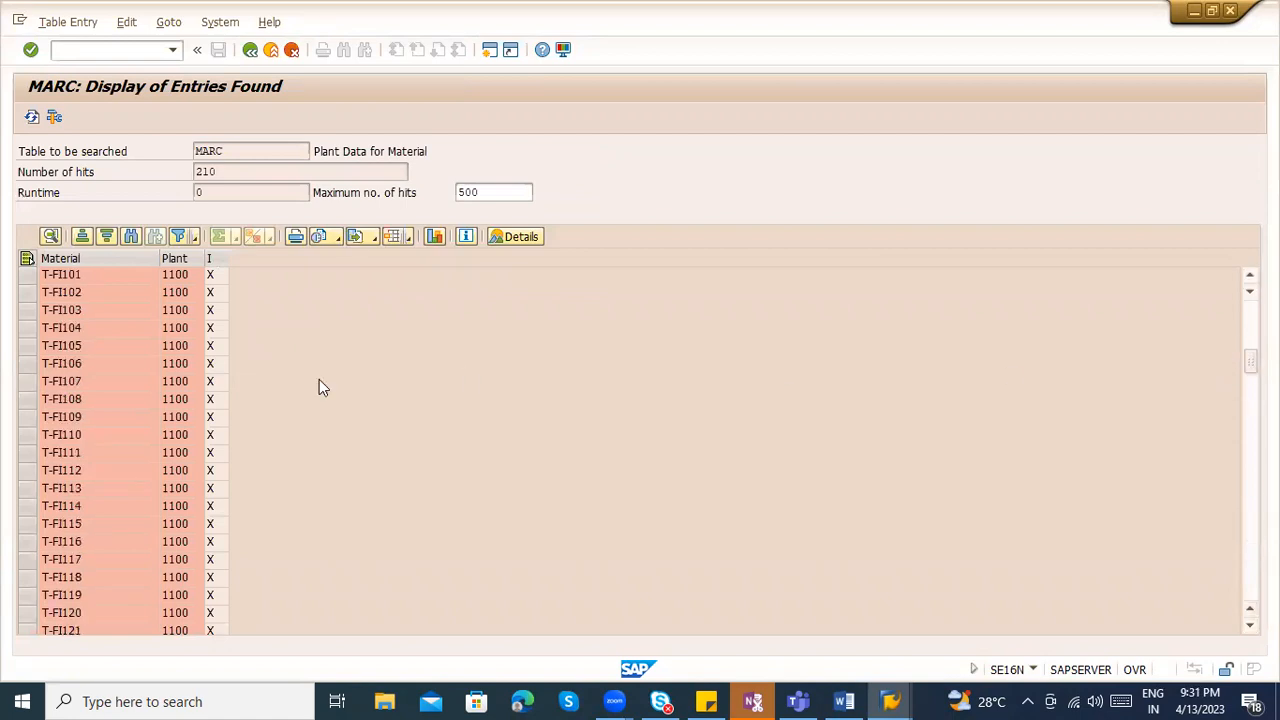
scroll(272, 440, up, 10)
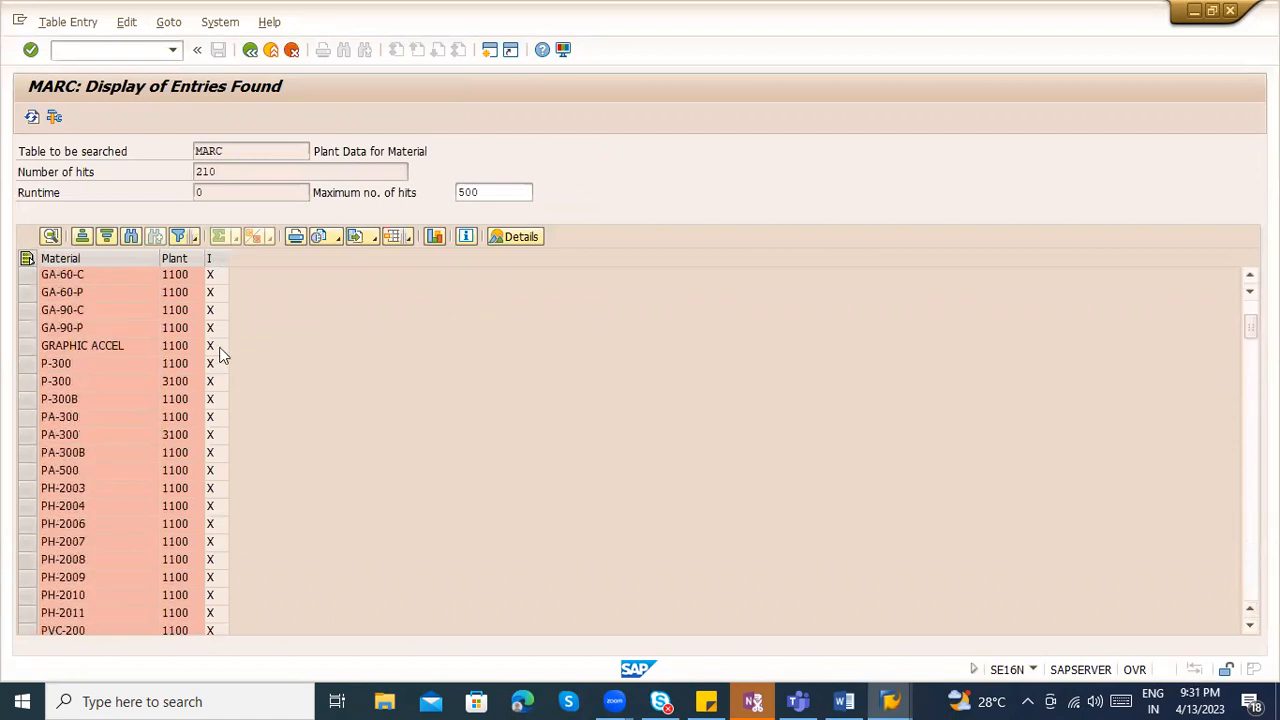
click(110, 362)
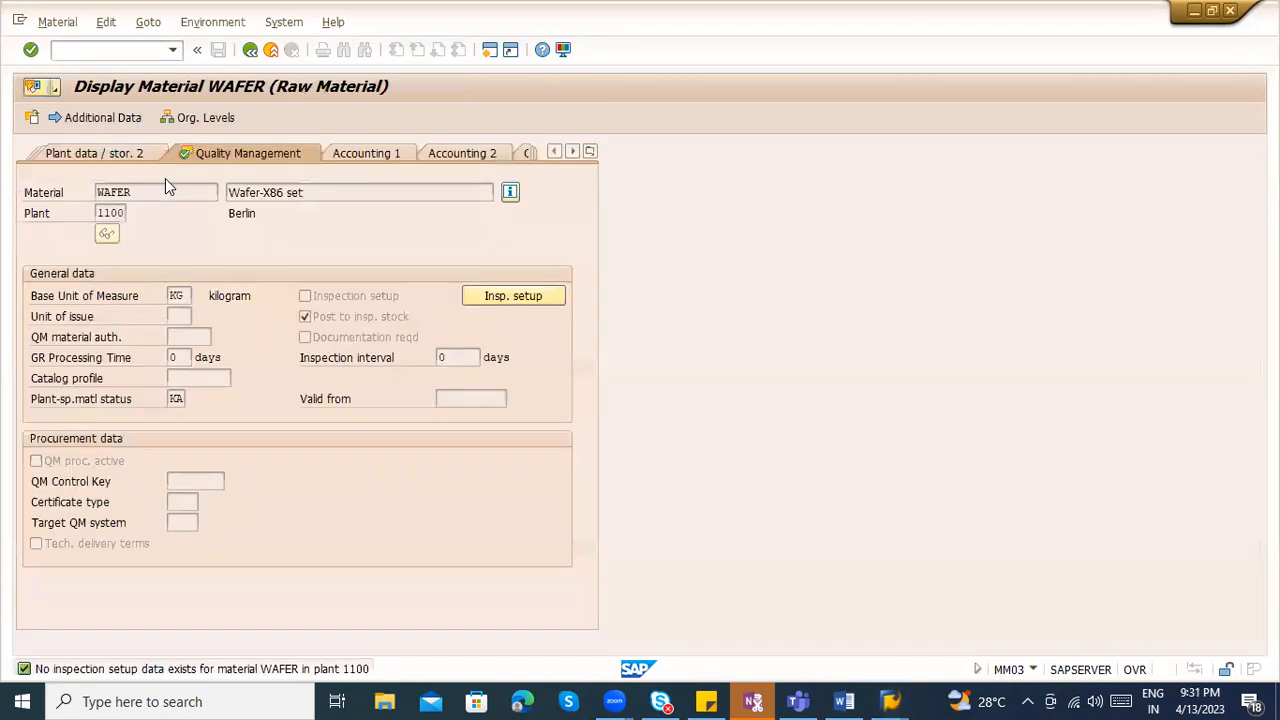
- Enter P-300 as the material to display and choose its Quality Management view
click(250, 49)
text(P-300)
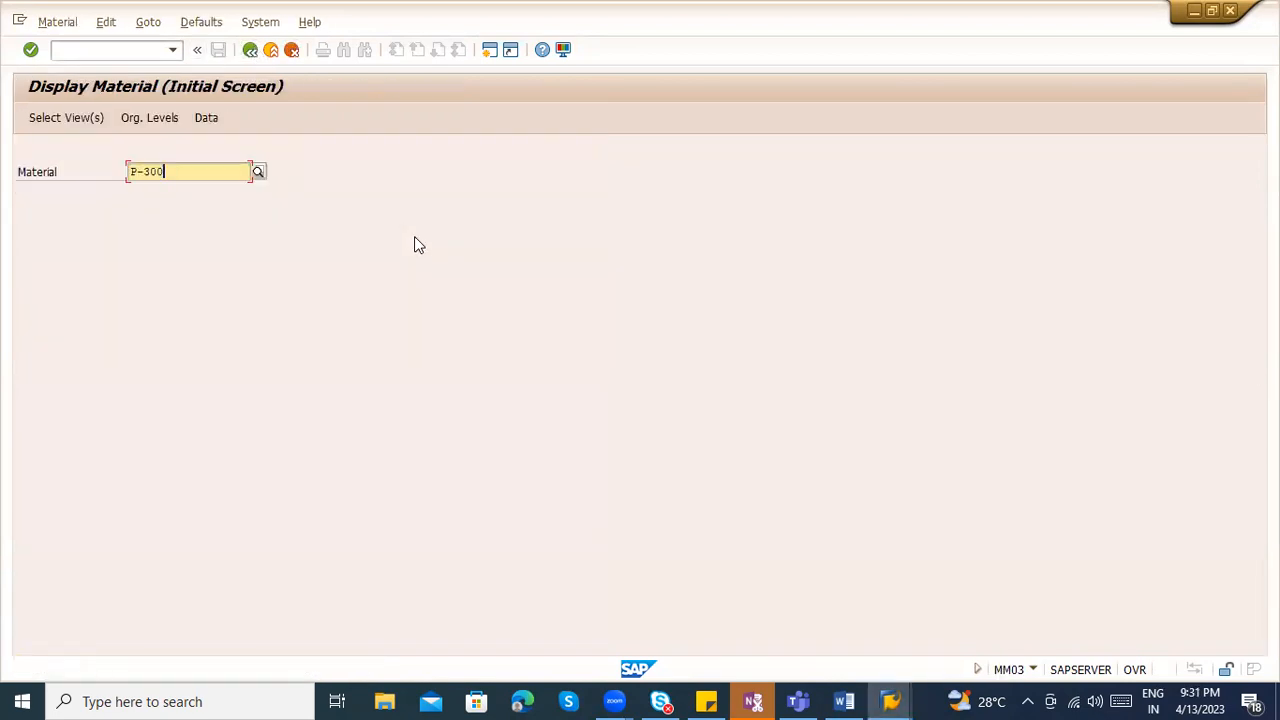
key(Return)
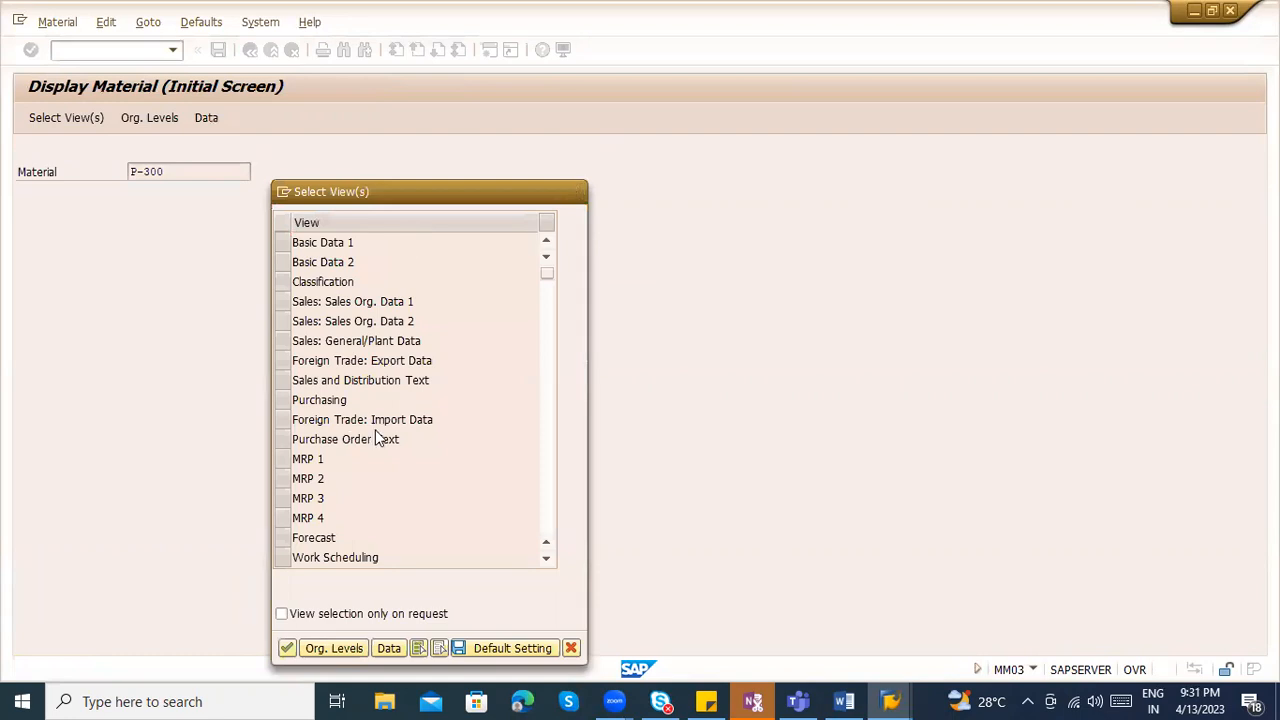
scroll(386, 497, down, 1)
scroll(386, 497, down, 1)
click(282, 500)
key(Return)
- Display P-300's Quality Management data for plant 1100 and check its inspection setup
key(BackSpace)
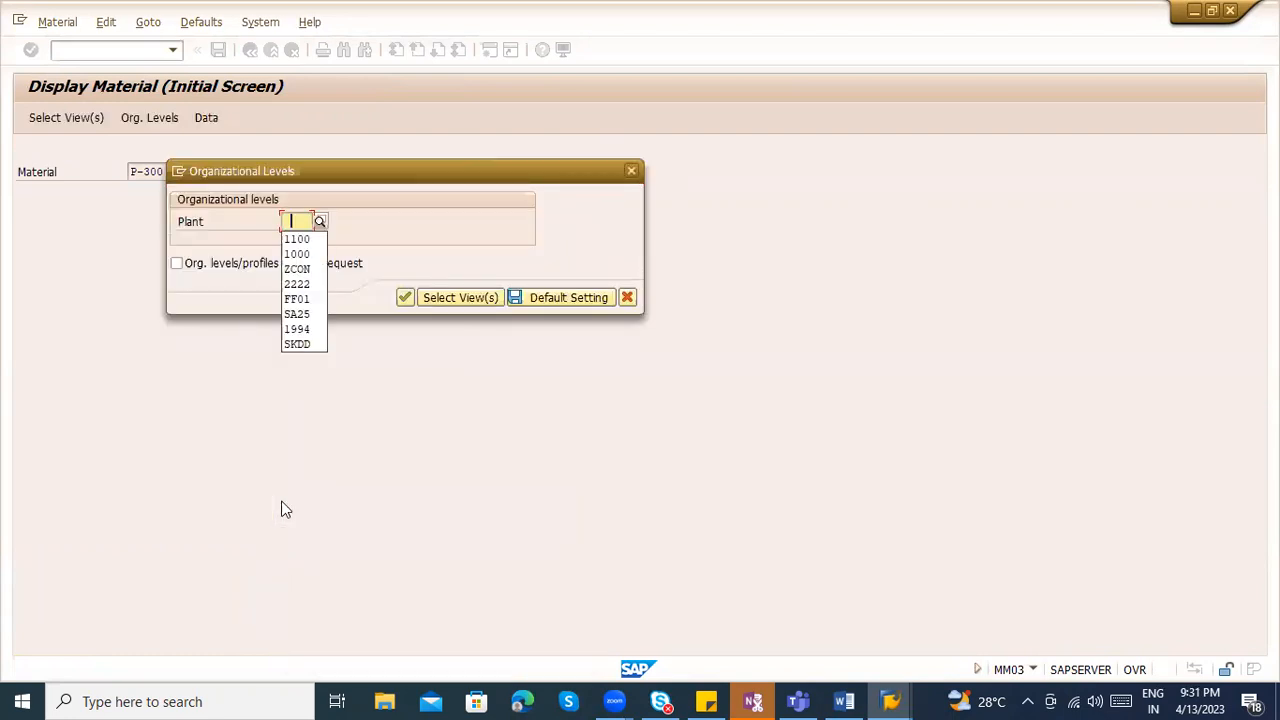
key(Return)
key(Return)
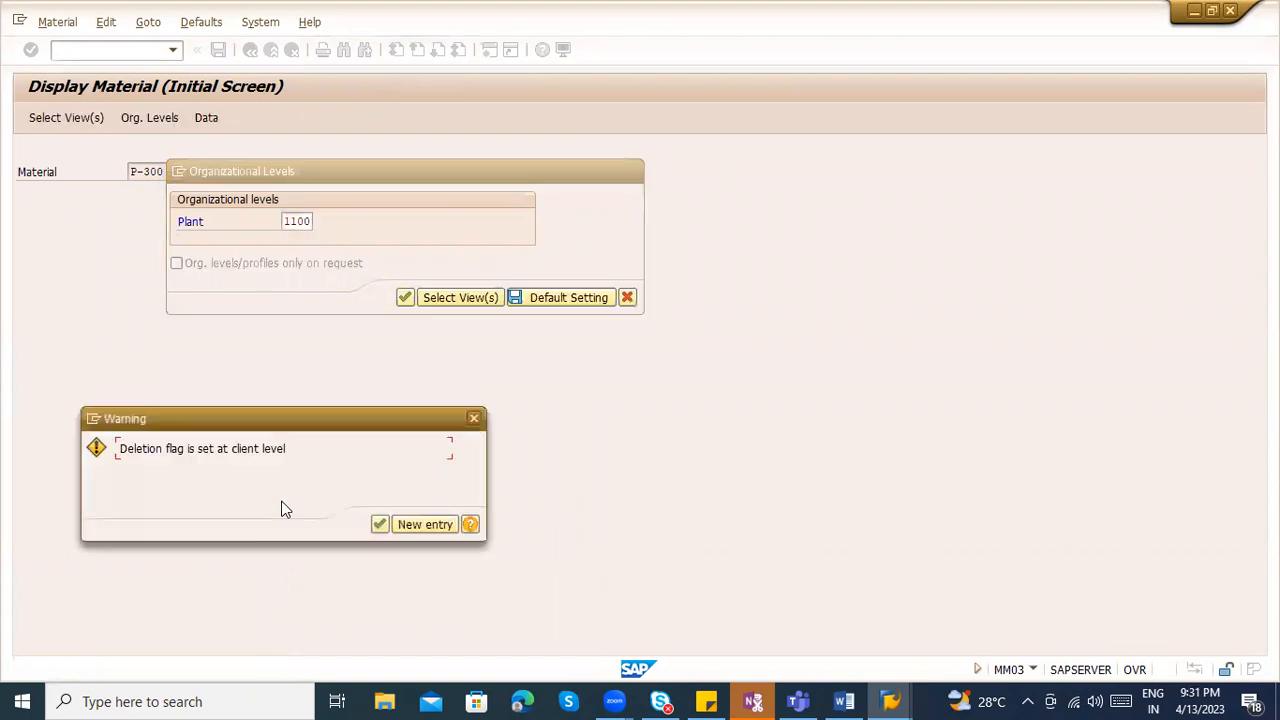
key(Return)
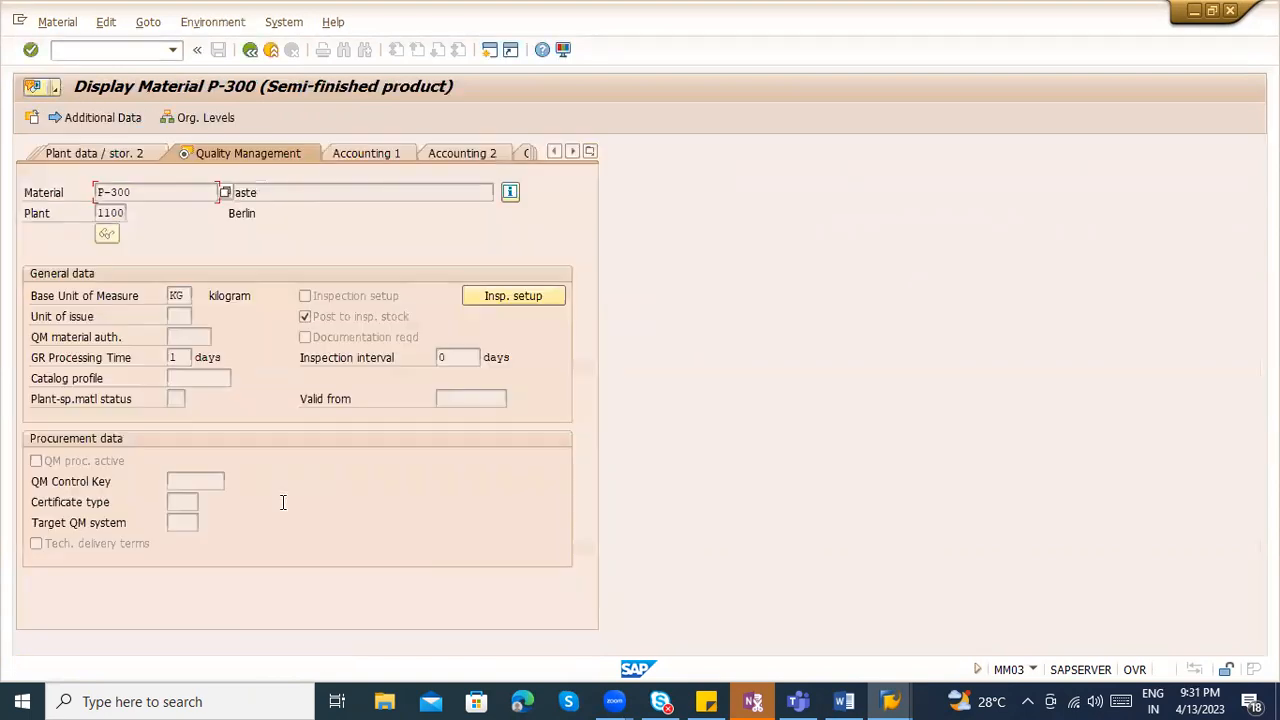
click(533, 303)
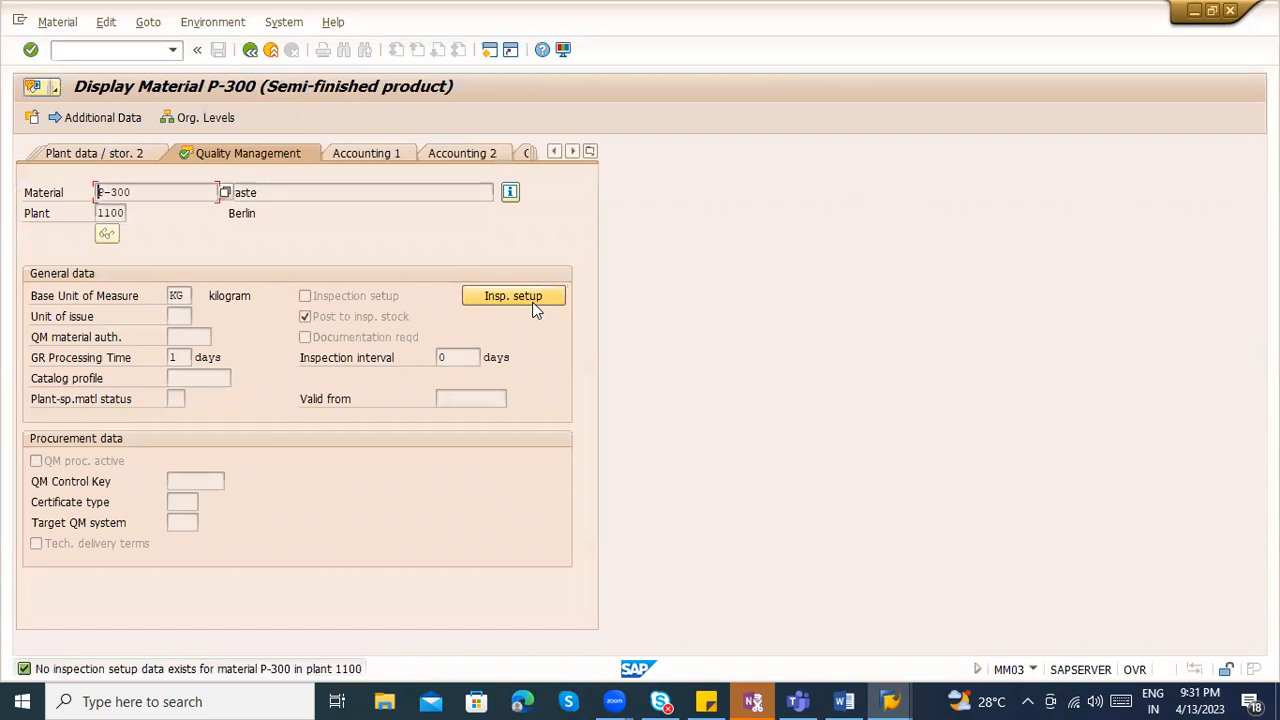
- Pick material 300-220 in plant 1100 from the MARC results and exit the material display to SAP Easy Access
key(F3)
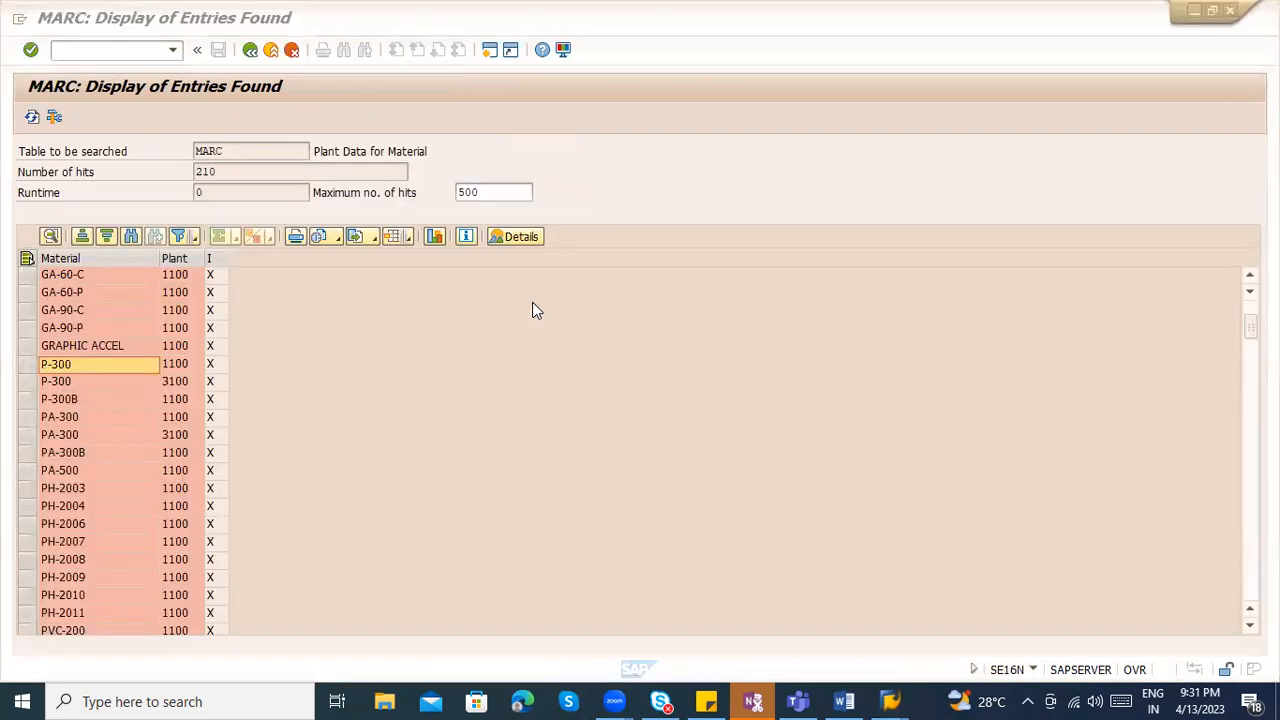
scroll(139, 392, up, 3)
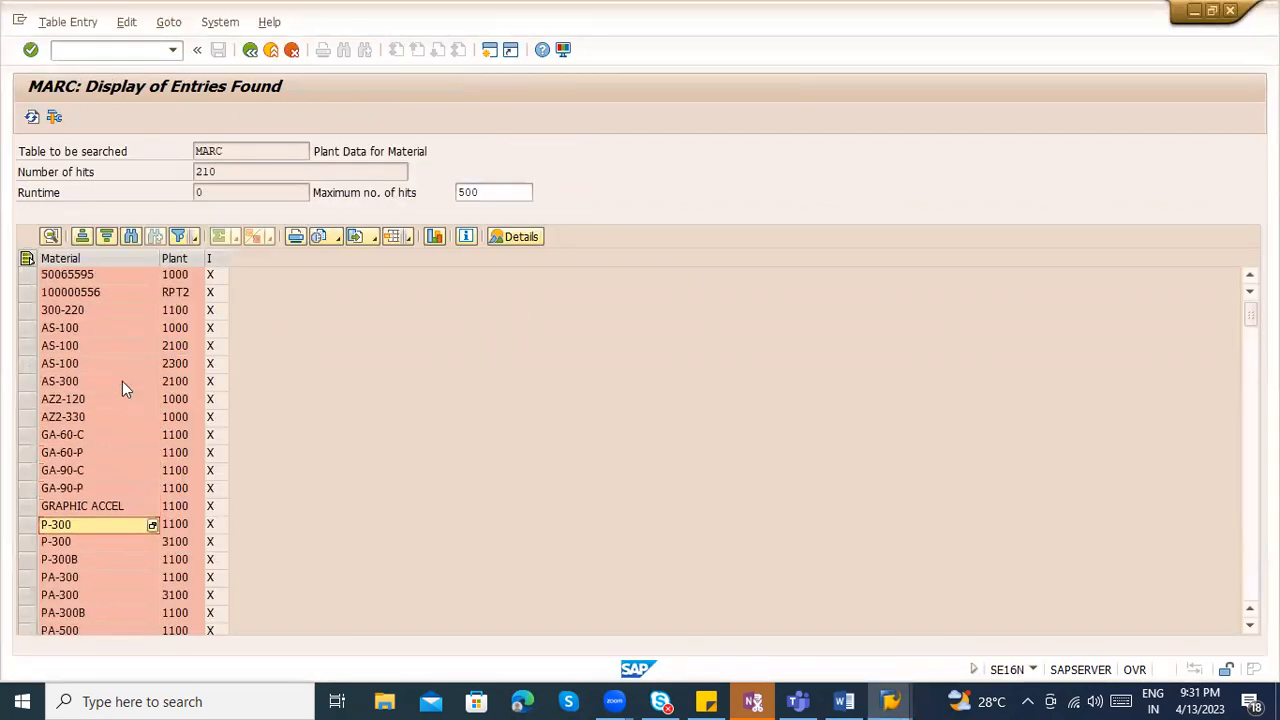
click(86, 310)
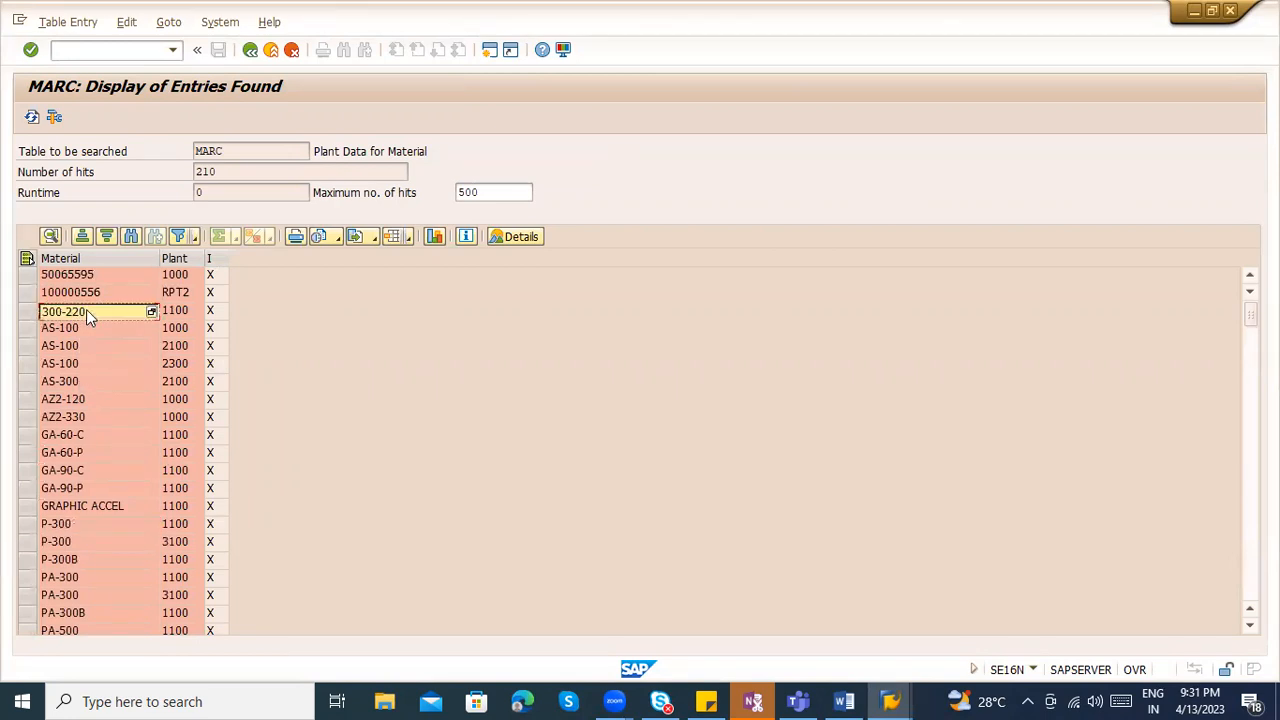
key(alt+Tab)
click(268, 51)
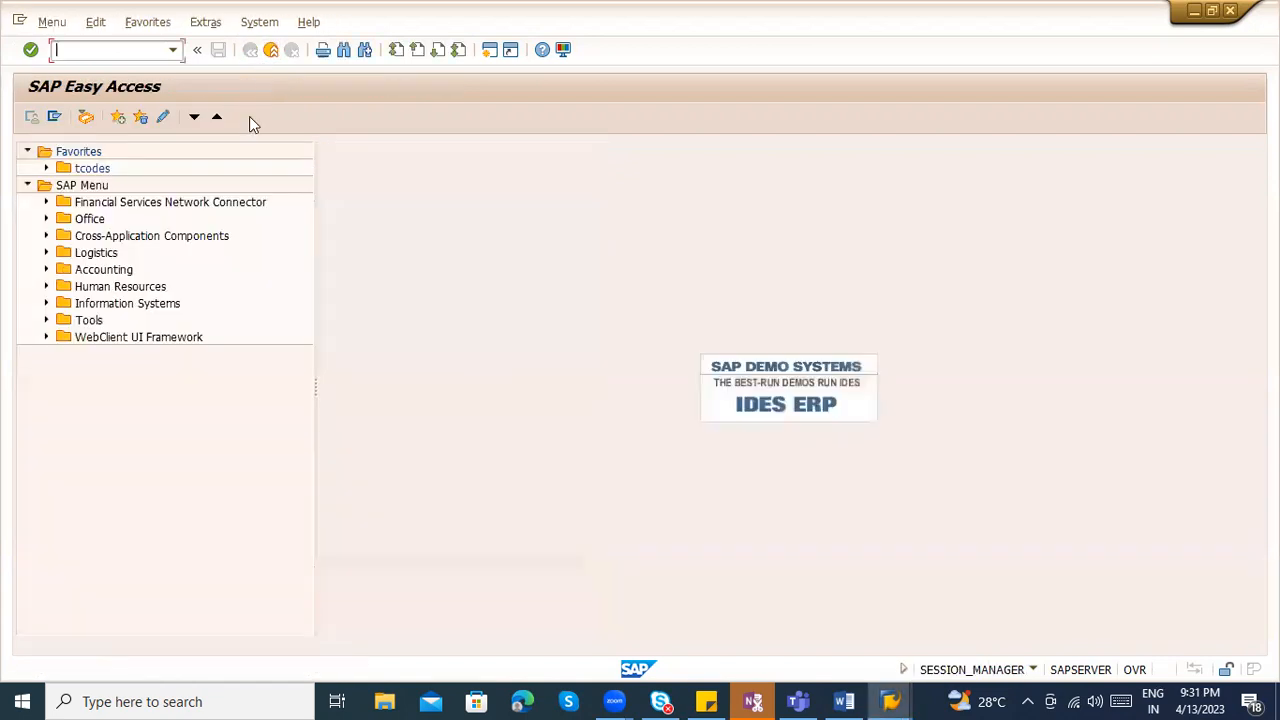
text(mm0)
key(Return)
text(300-220)
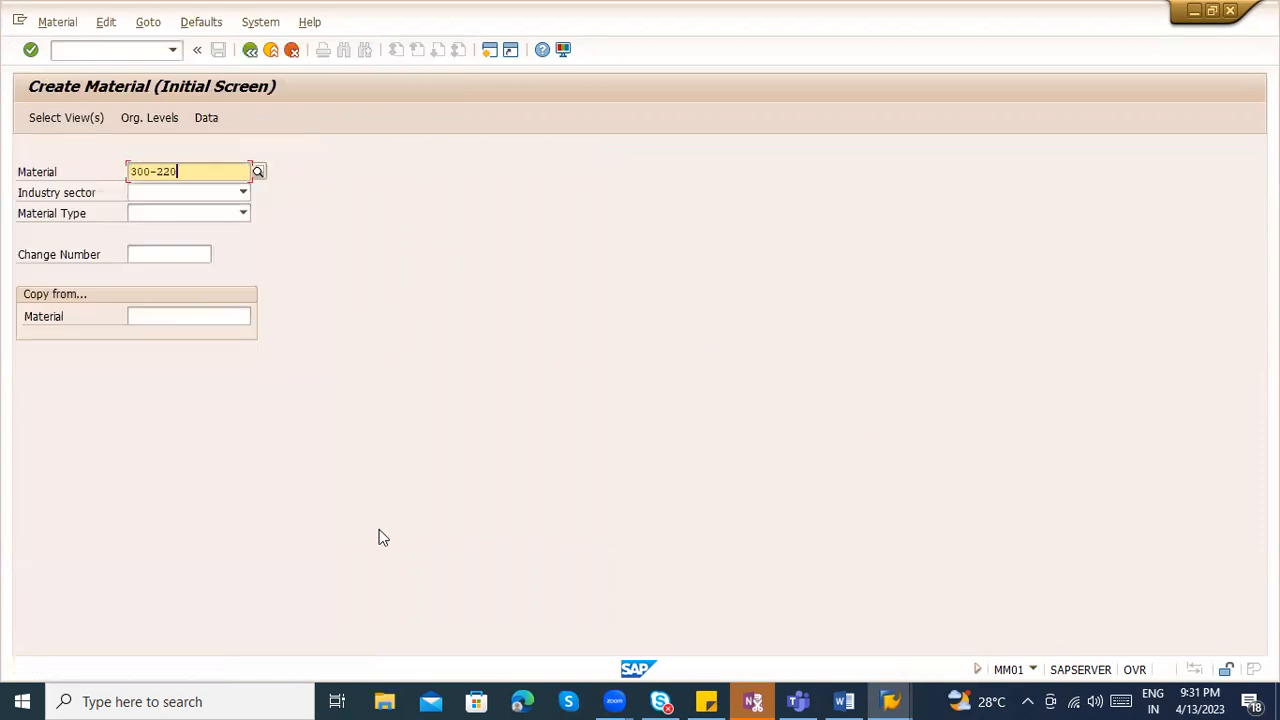
- Switch to the change material transaction MM02 and enter material 300-220
click(129, 48)
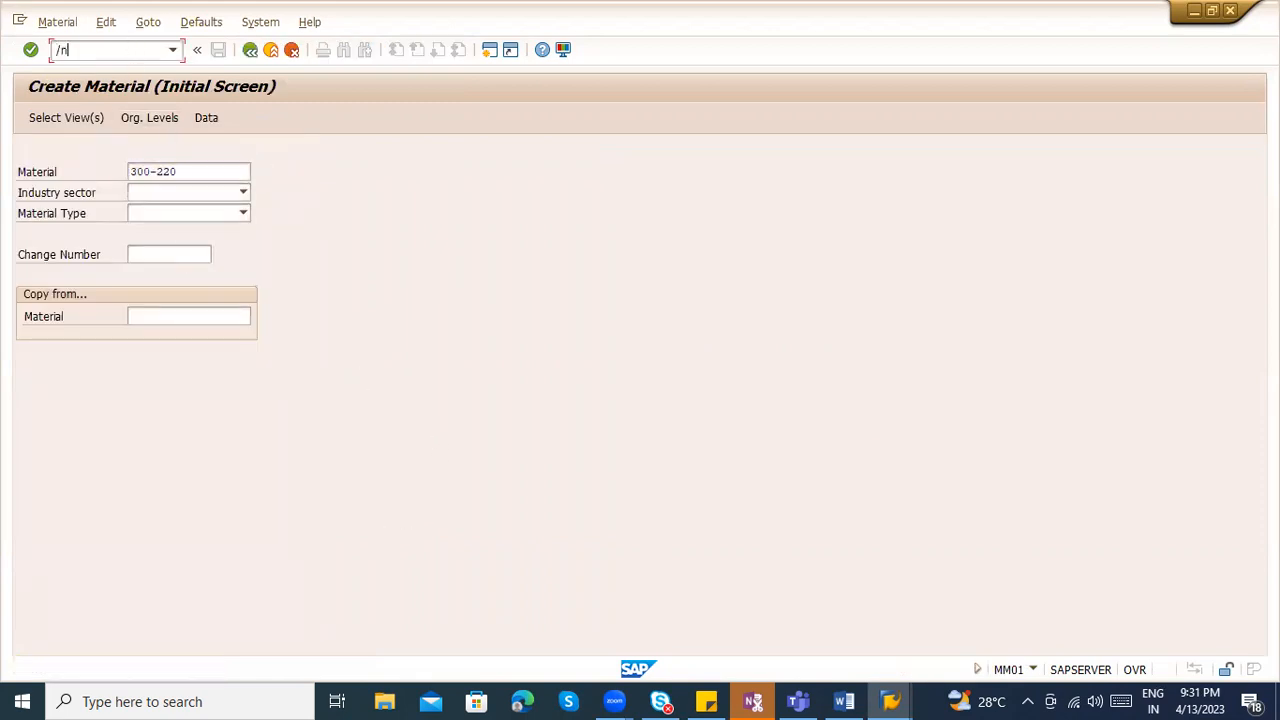
text(/nmm01)
key(Return)
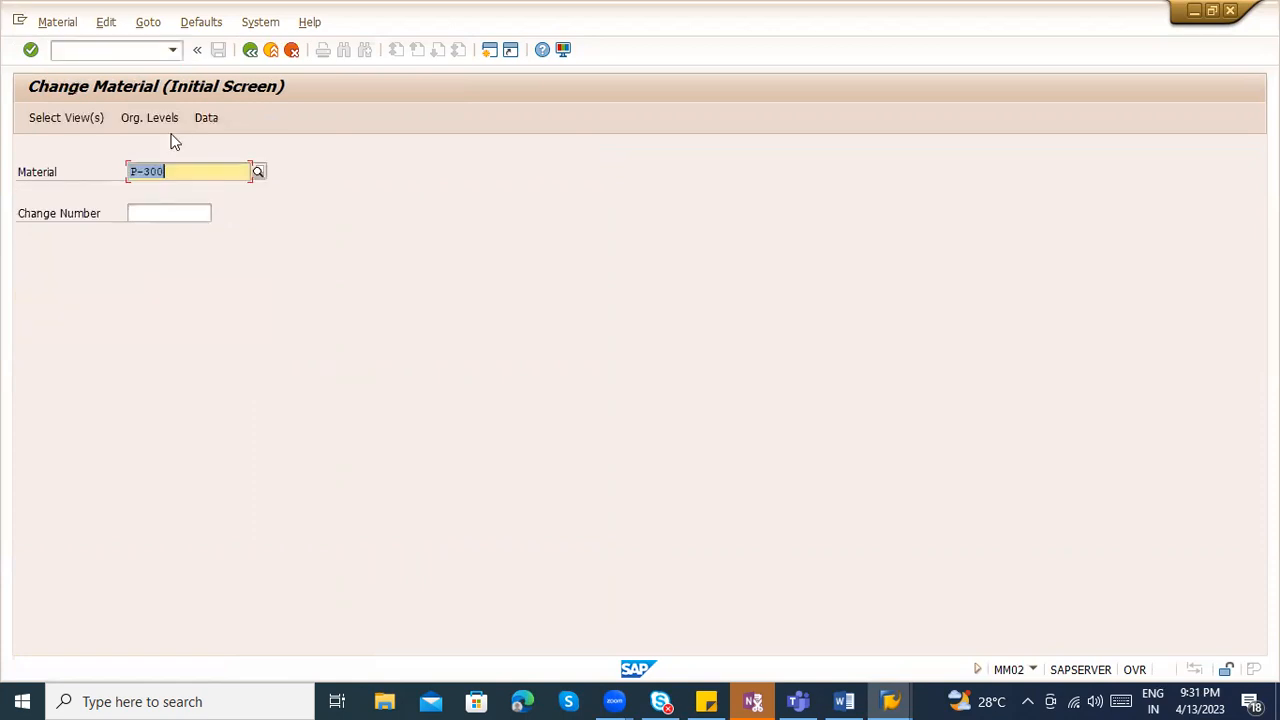
text(300-220)
key(Return)
- Open the Quality Management view of material 300-220 for plant 1100
scroll(337, 400, down, 1)
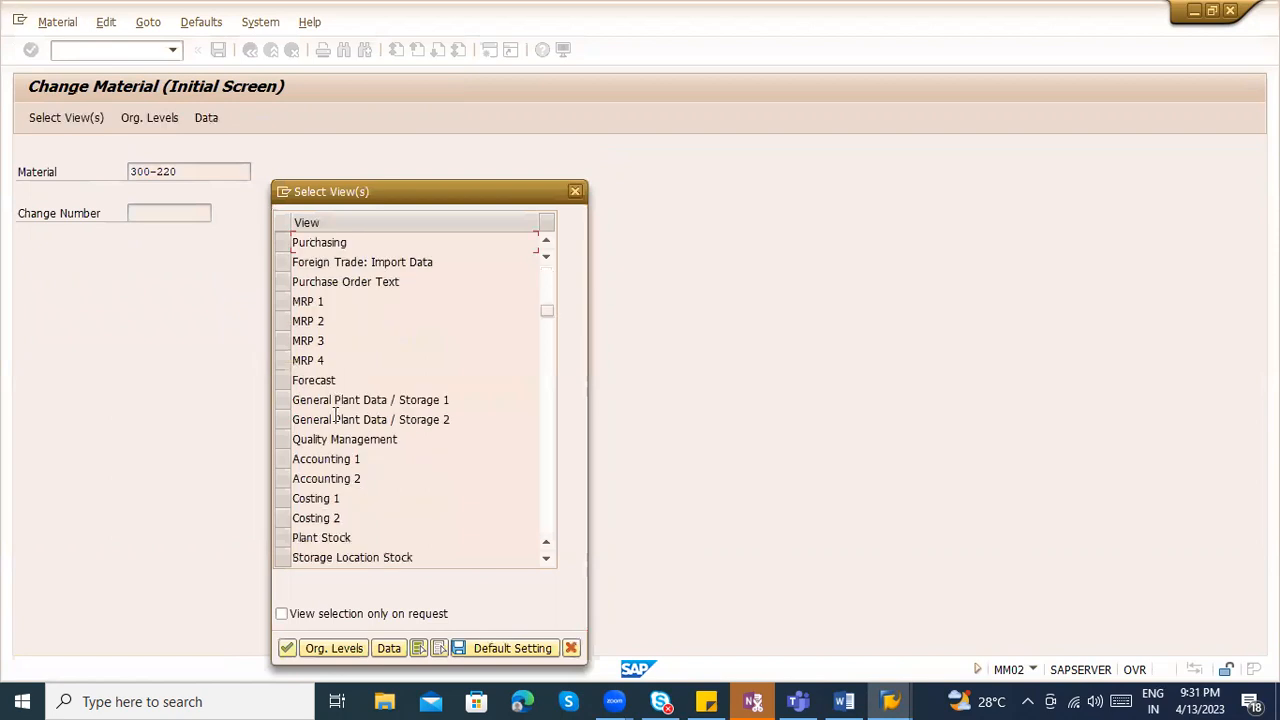
scroll(337, 400, down, 1)
click(284, 381)
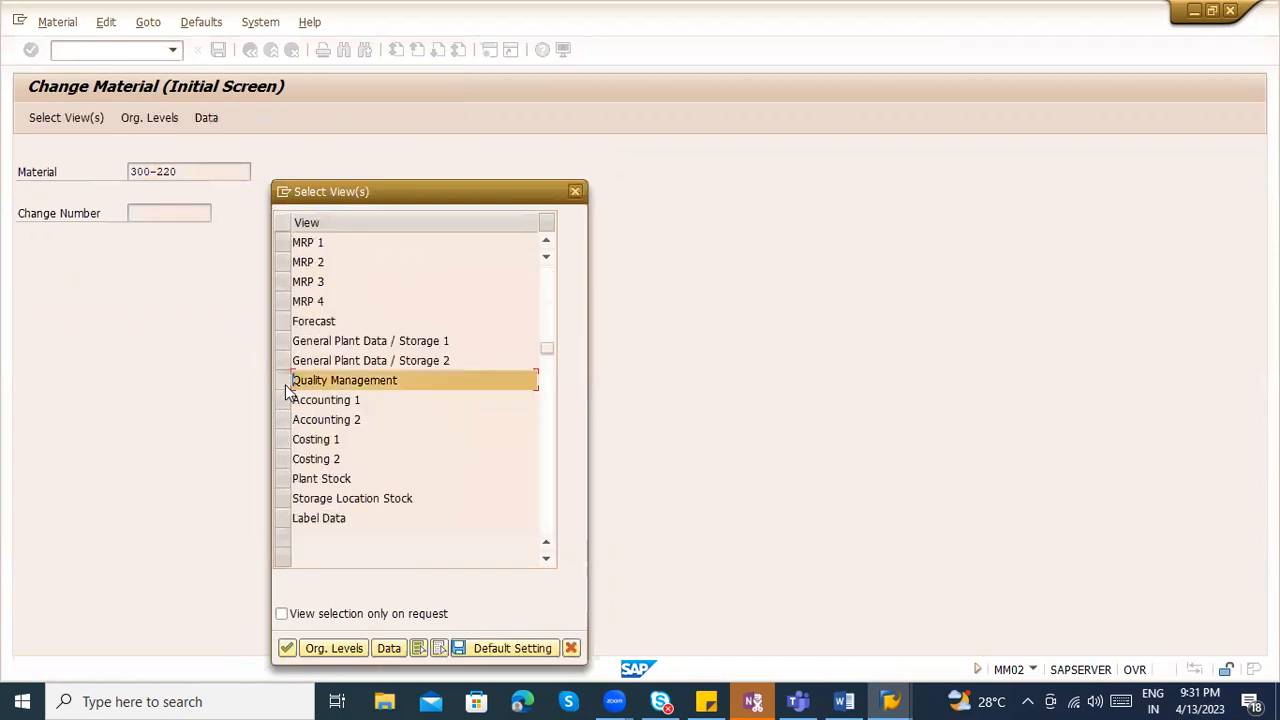
key(Return)
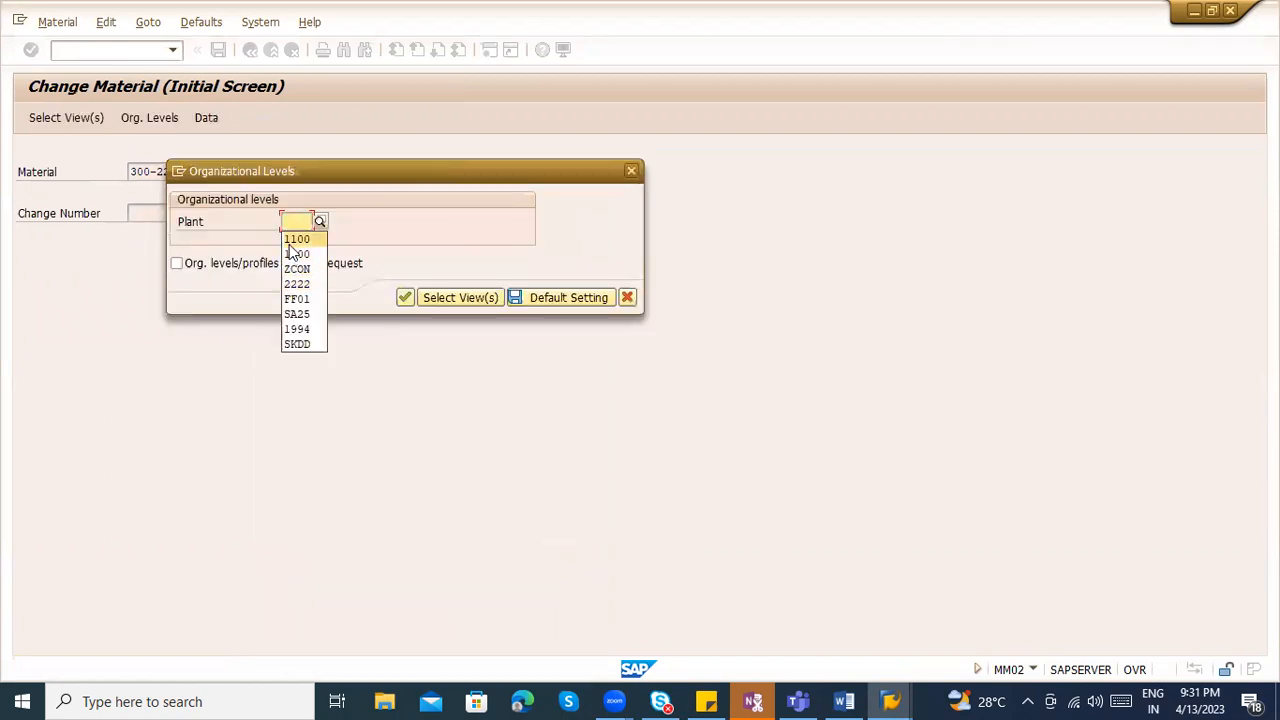
click(291, 241)
key(Return)
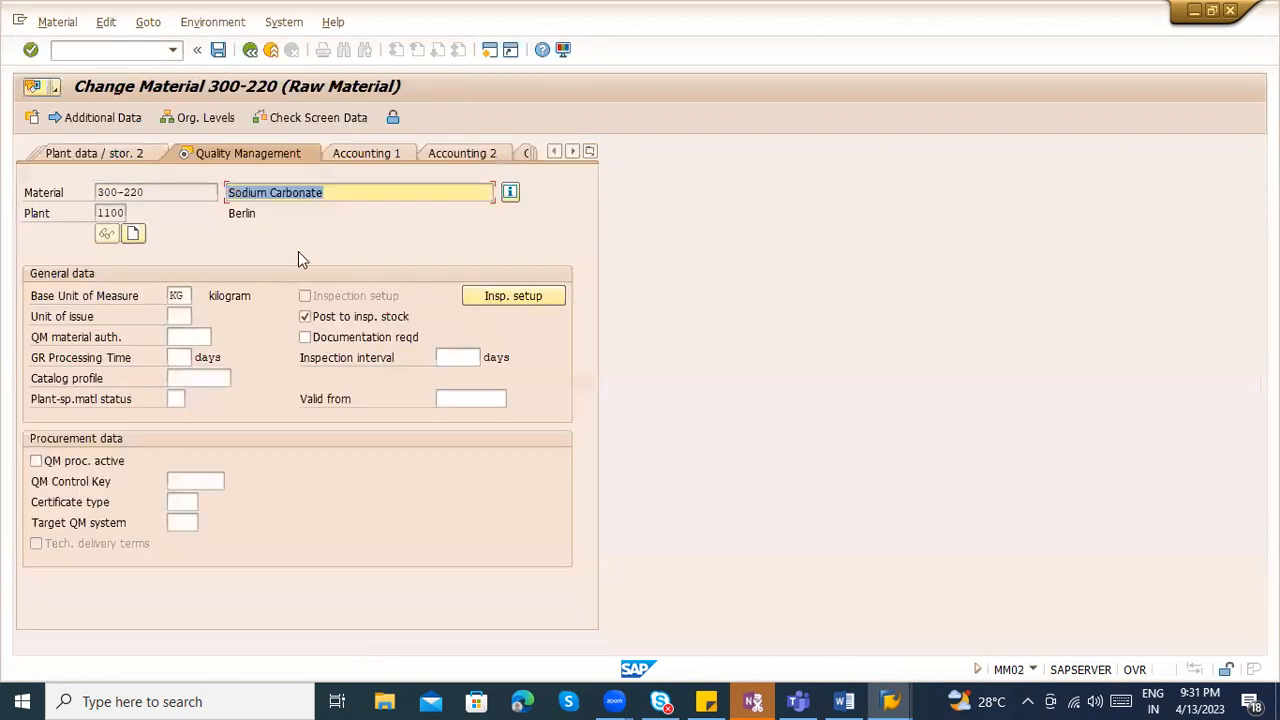
- Check the inspection setup data of material 300-220 and try to exit the material
click(513, 296)
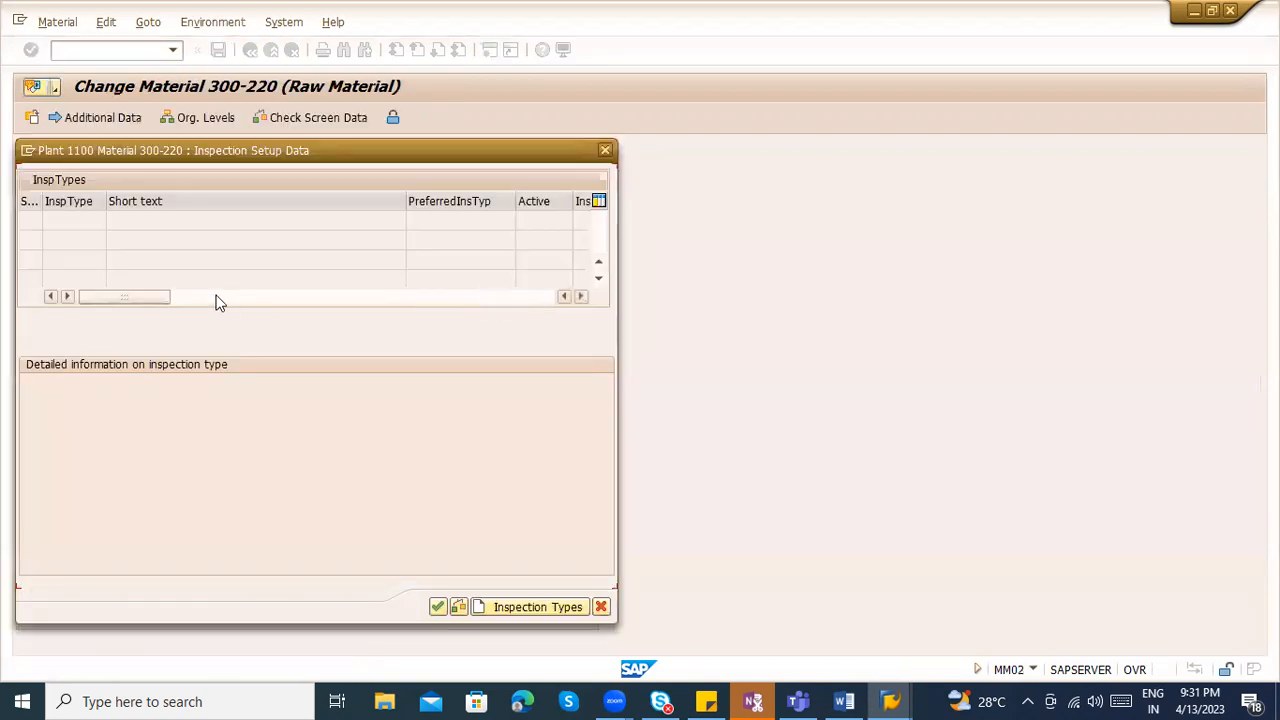
key(Return)
double_click(263, 300)
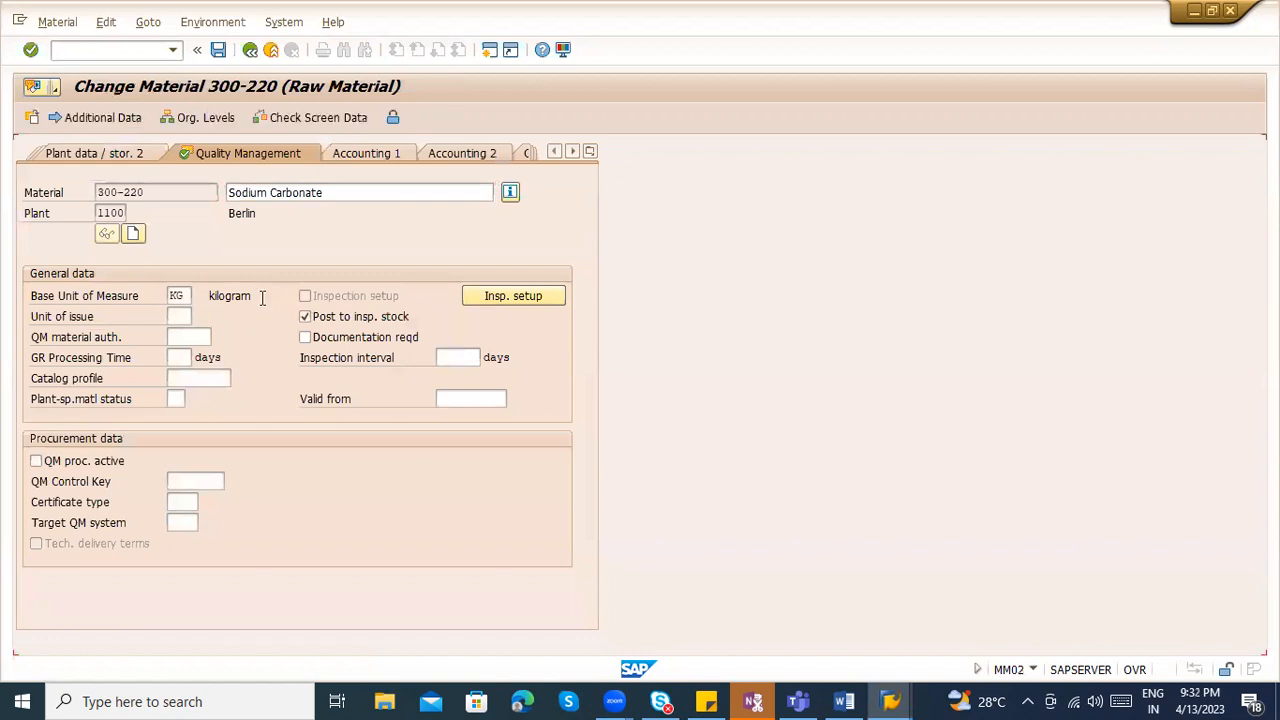
click(271, 50)
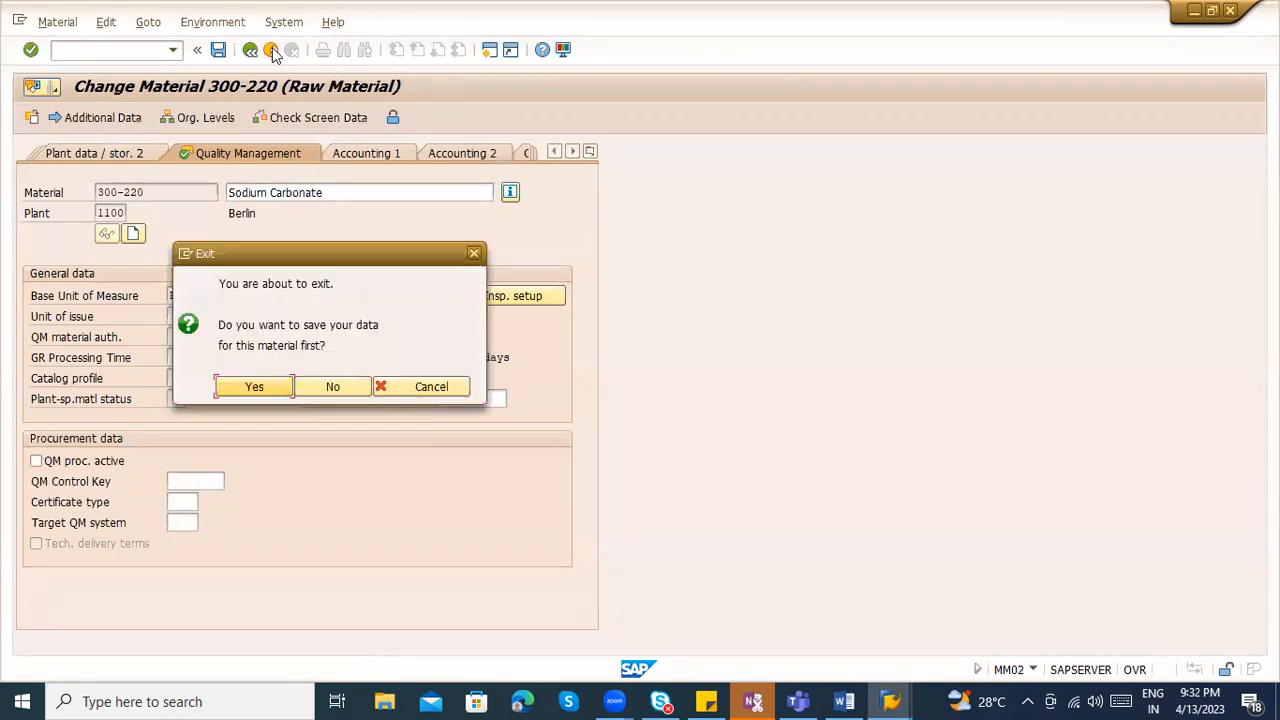
key(Return)
- Start adding inspection types in the inspection setup and look up the technical information of the inspection type field
click(536, 294)
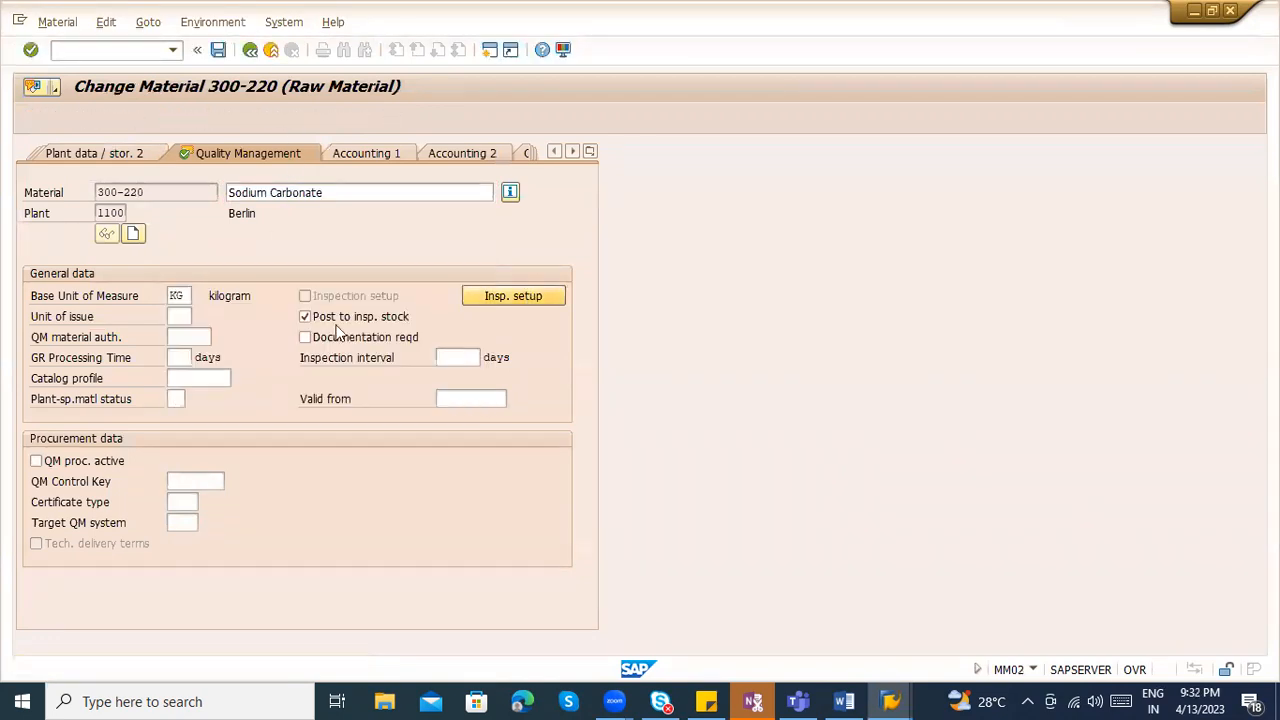
click(534, 607)
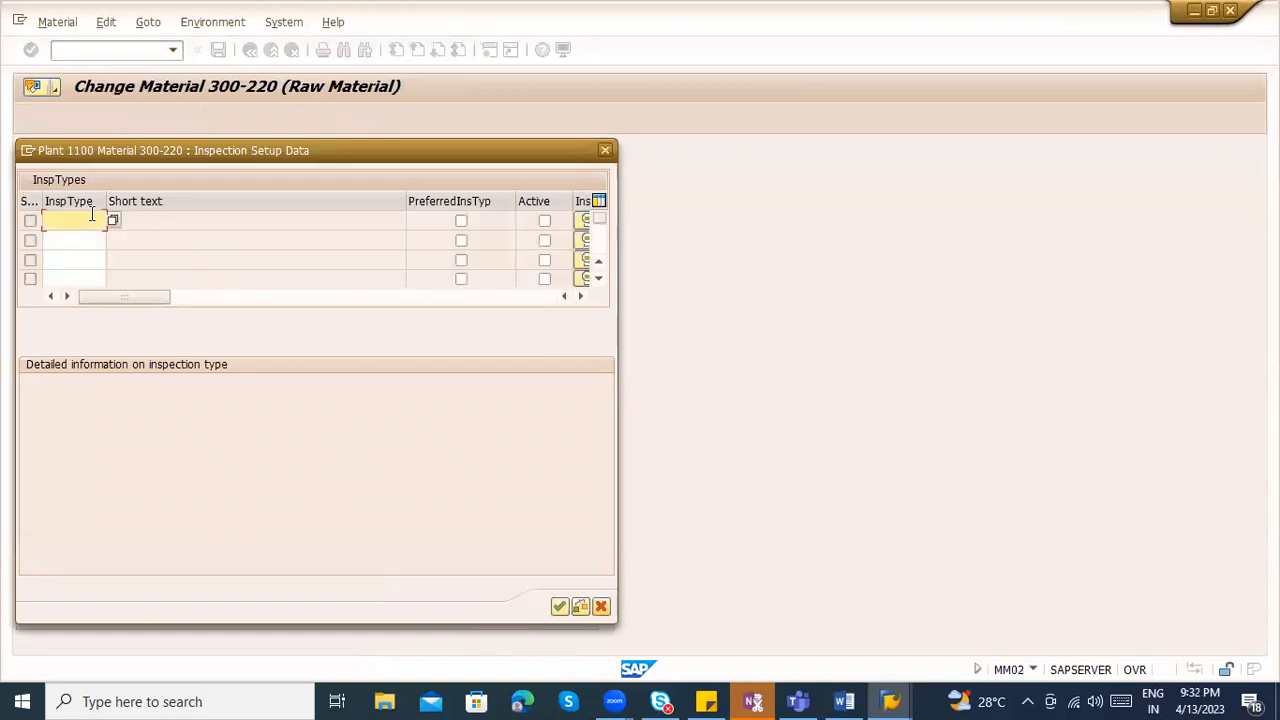
key(F4)
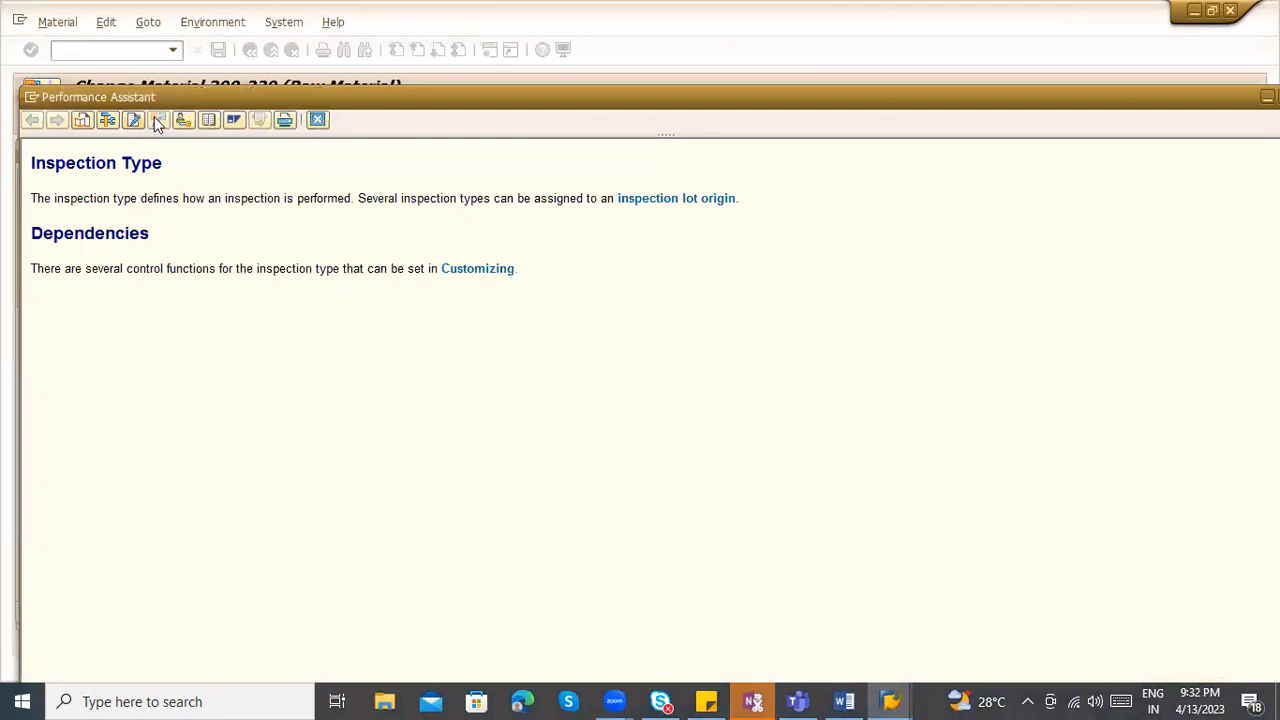
click(108, 120)
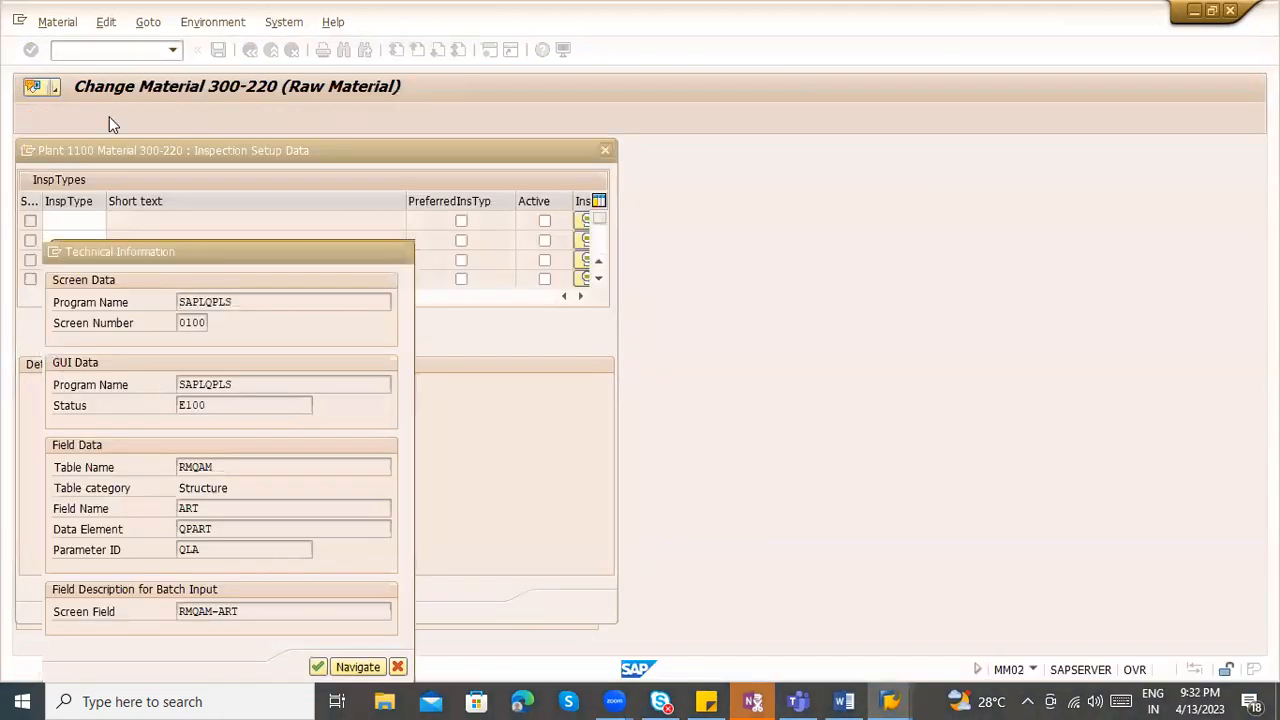
key(Escape)
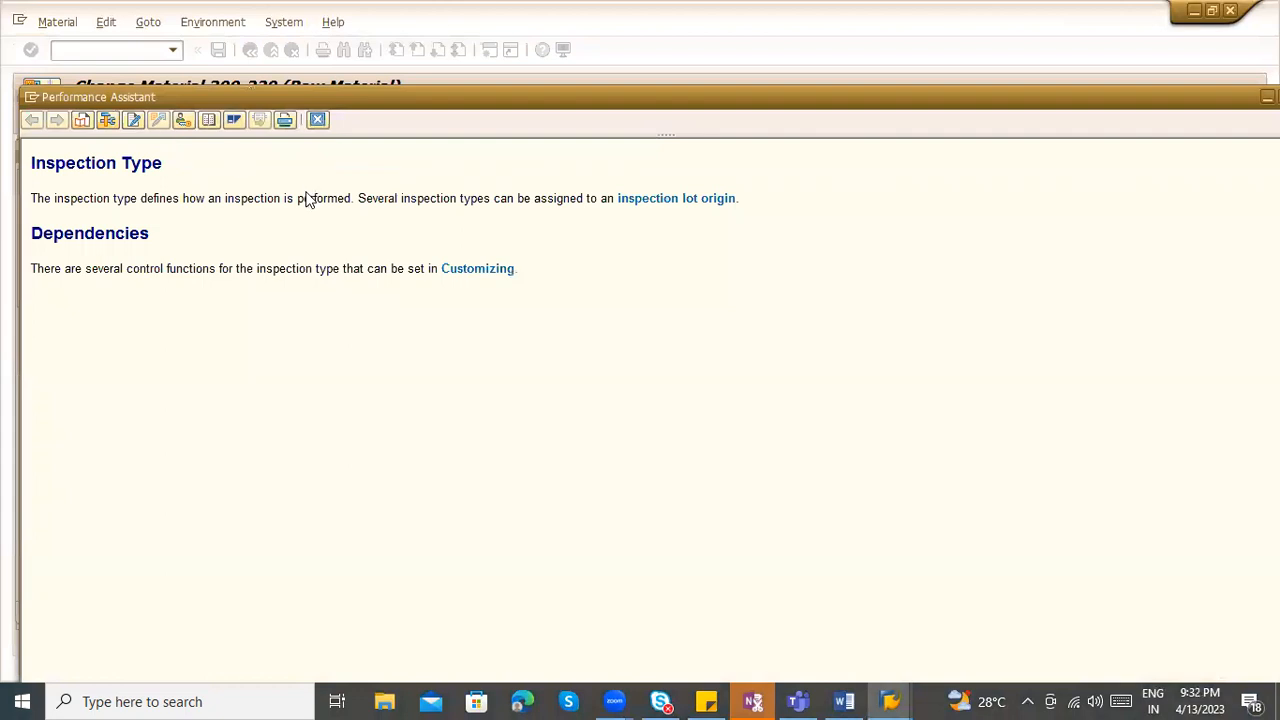
click(316, 121)
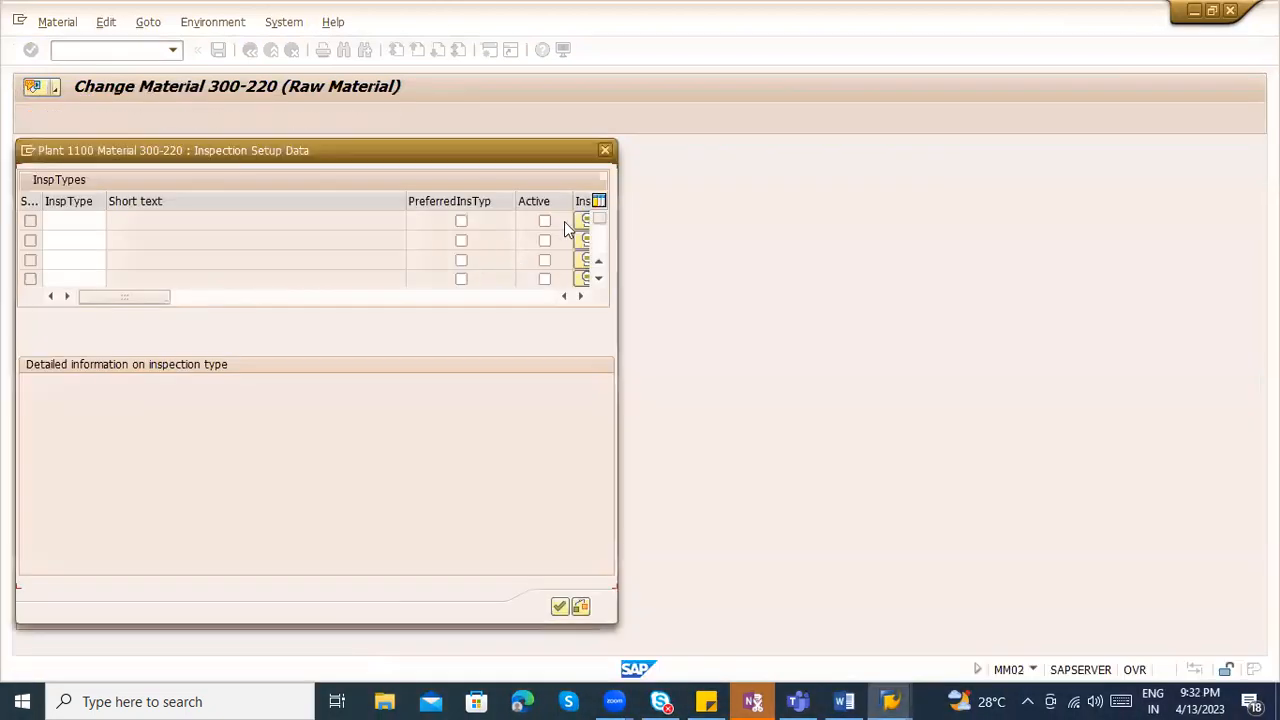
- Mark the first inspection type row as active and look up the Active indicator's technical information
click(544, 221)
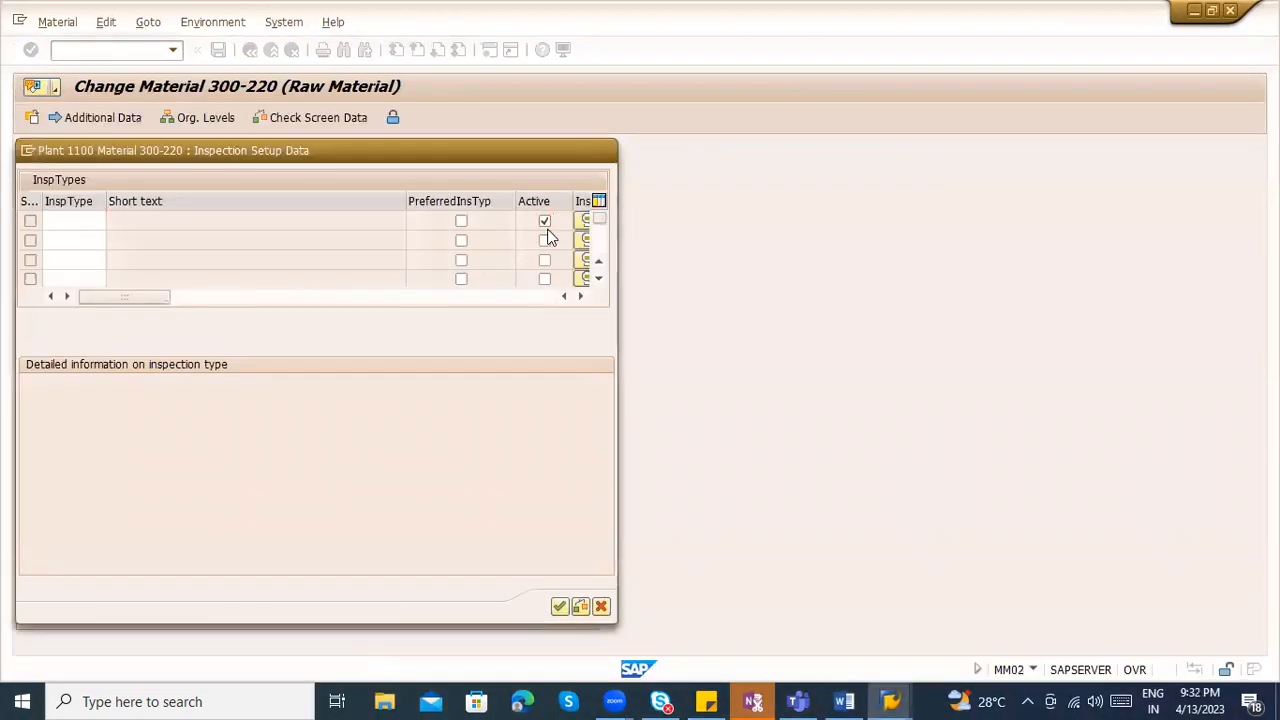
key(F1)
click(109, 121)
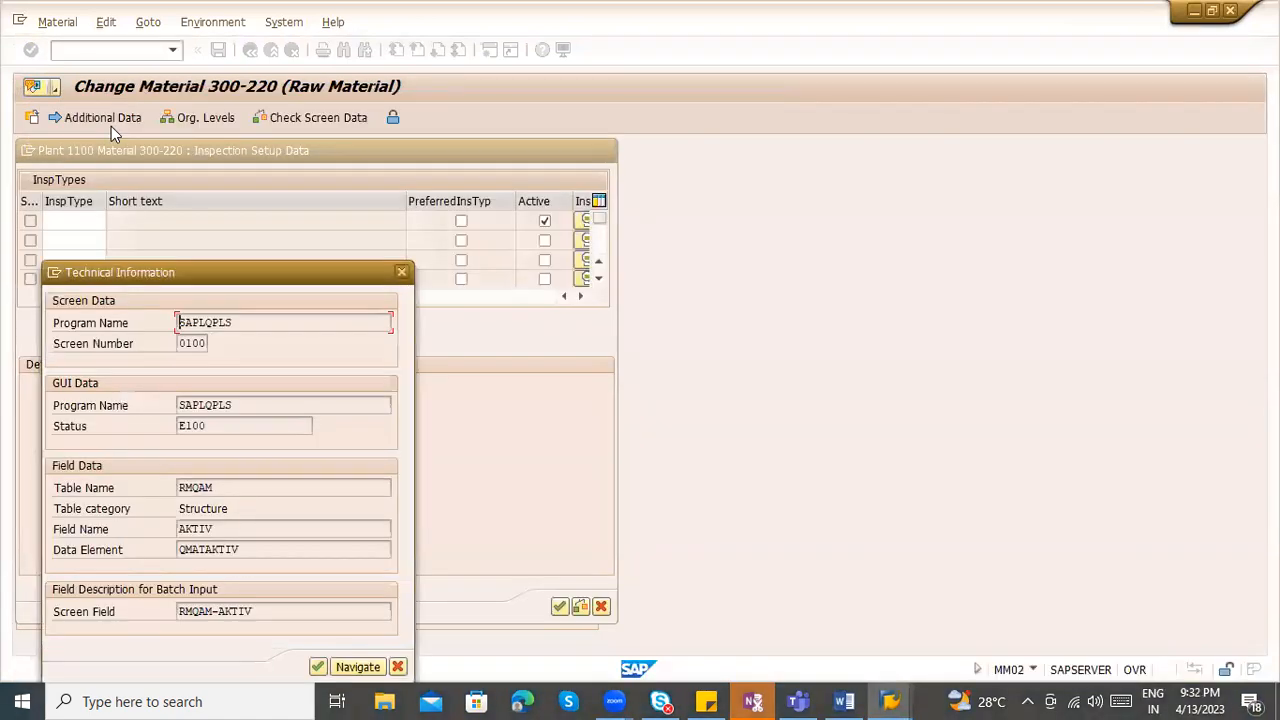
key(Escape)
key(F1)
click(111, 126)
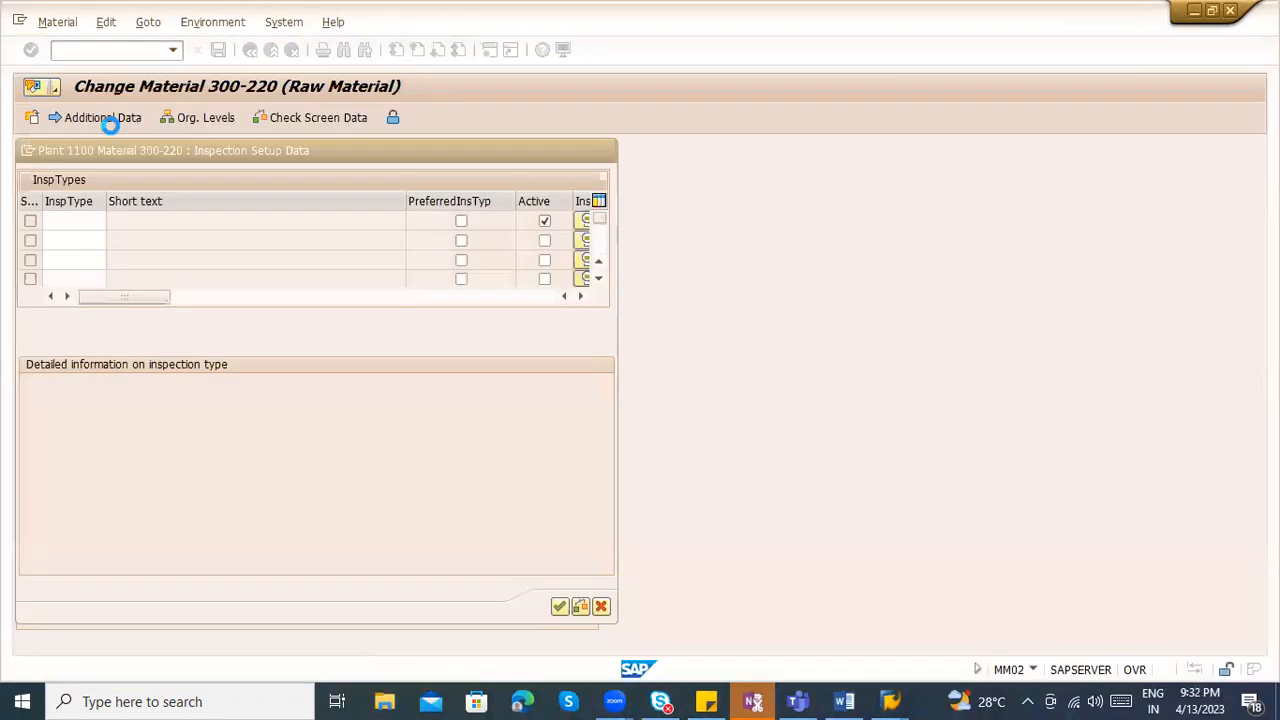
- Look up the technical information of the preferred inspection type indicator and leave the inspection setup
click(466, 218)
key(F1)
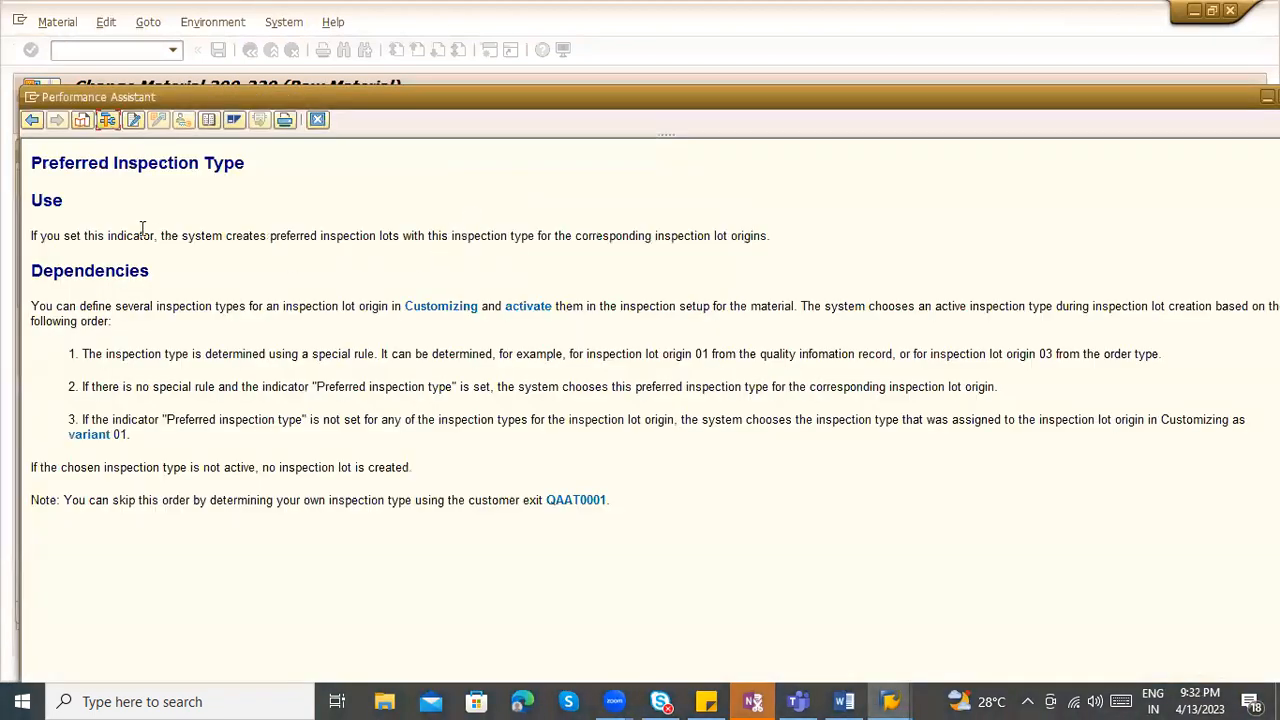
click(109, 120)
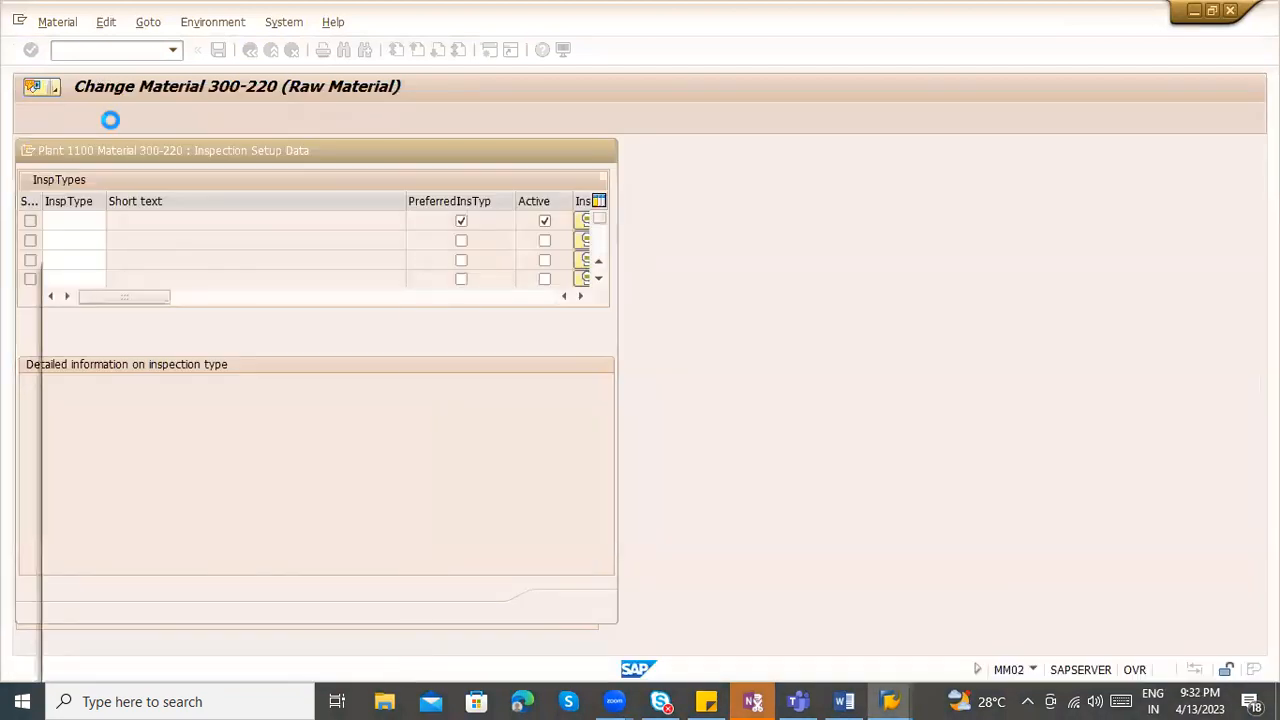
key(Return)
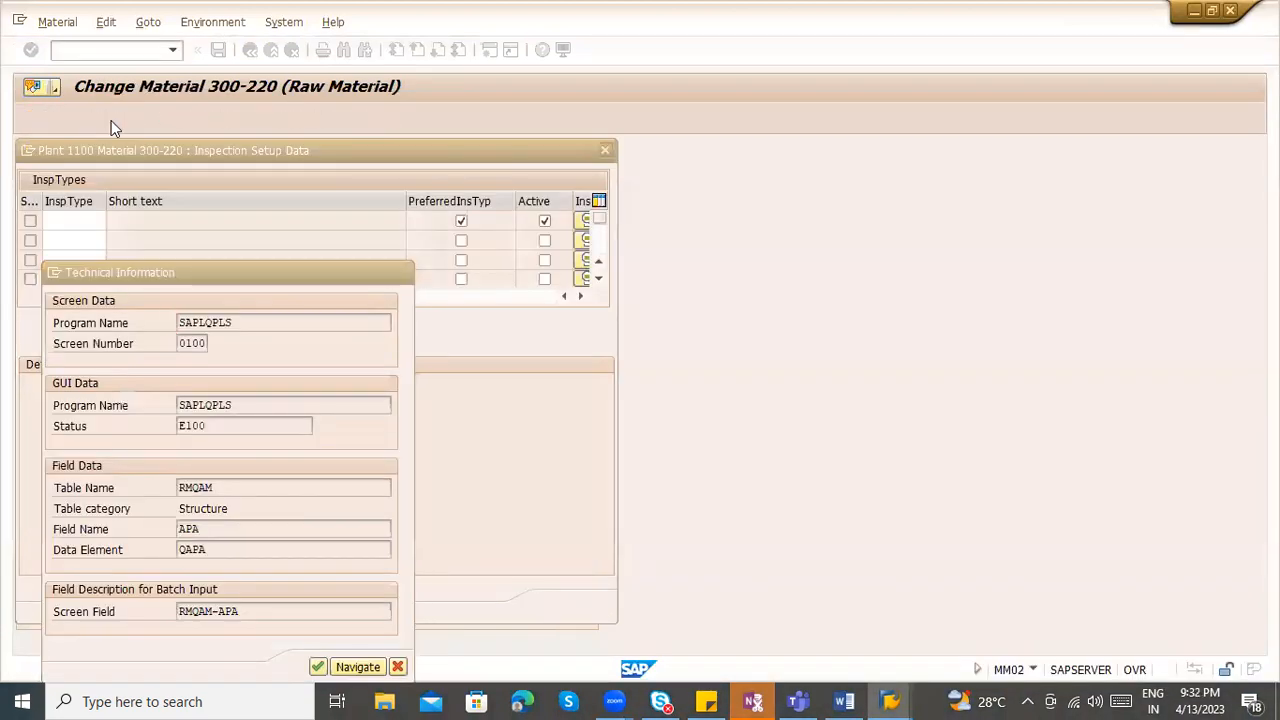
key(Escape)
key(Escape)
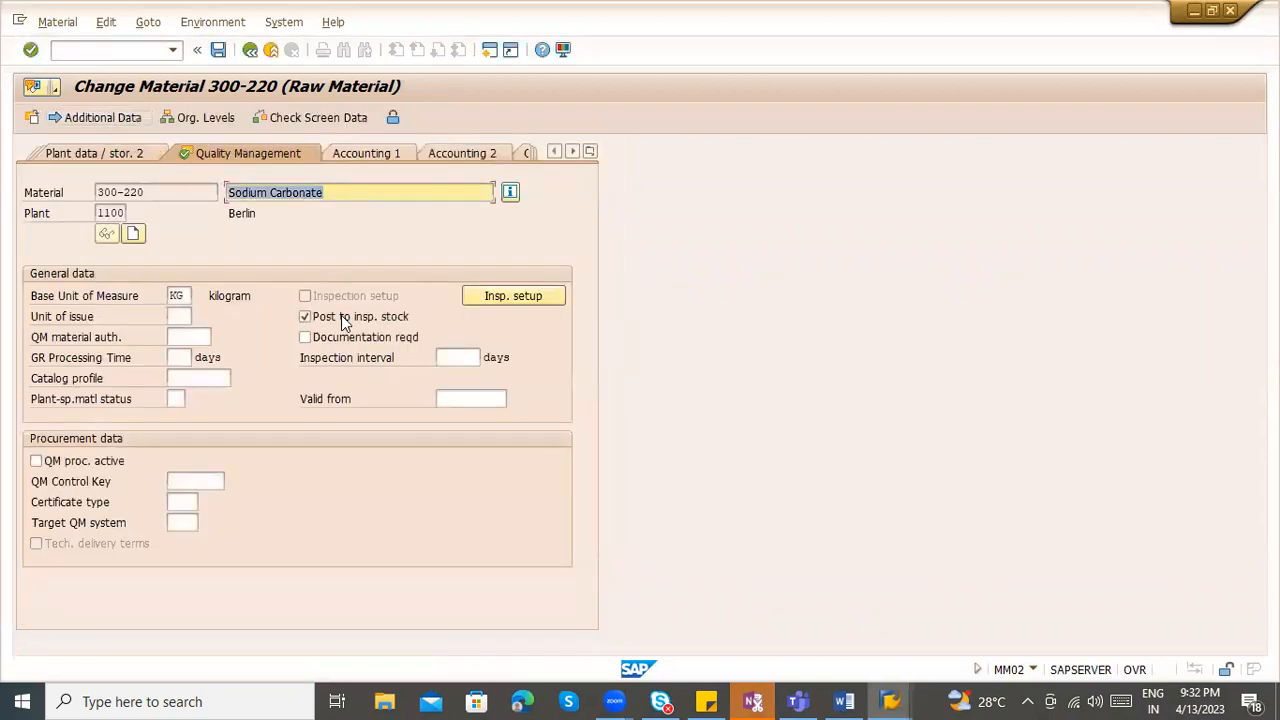
- Look up the technical information of the Post to insp. stock indicator in the Quality Management view
click(343, 318)
key(F1)
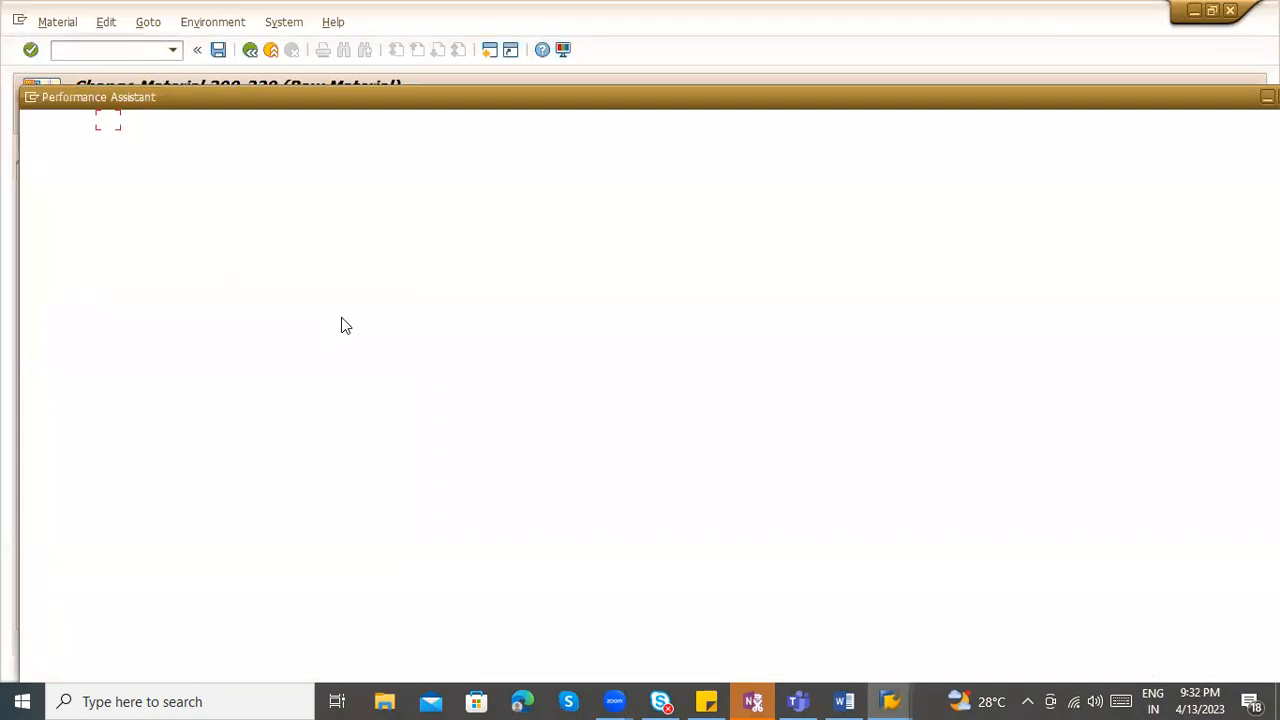
click(111, 118)
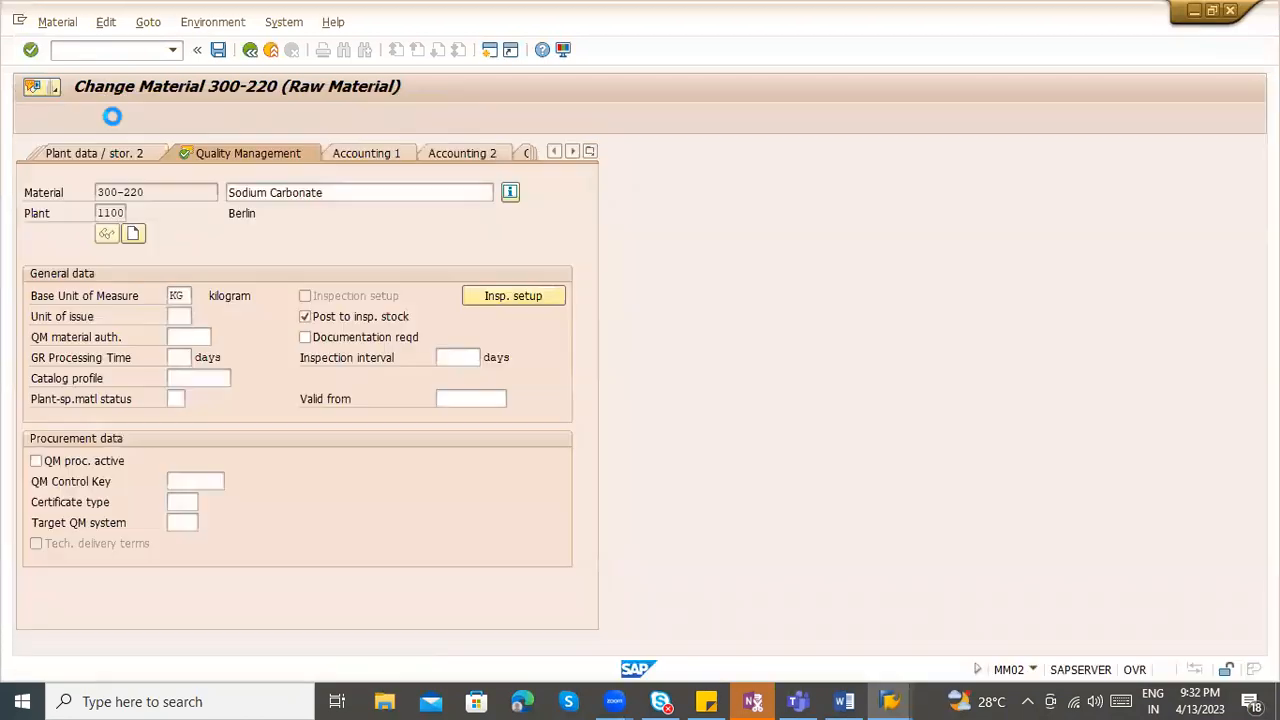
key(Escape)
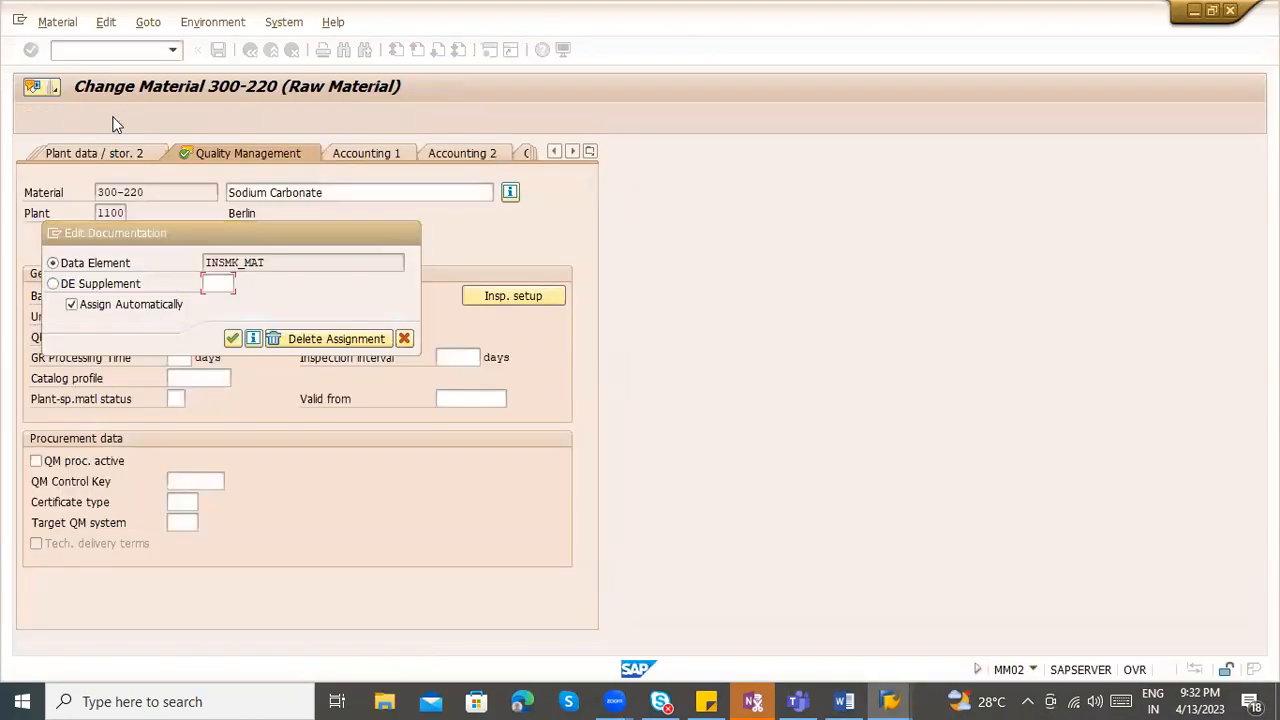
click(111, 118)
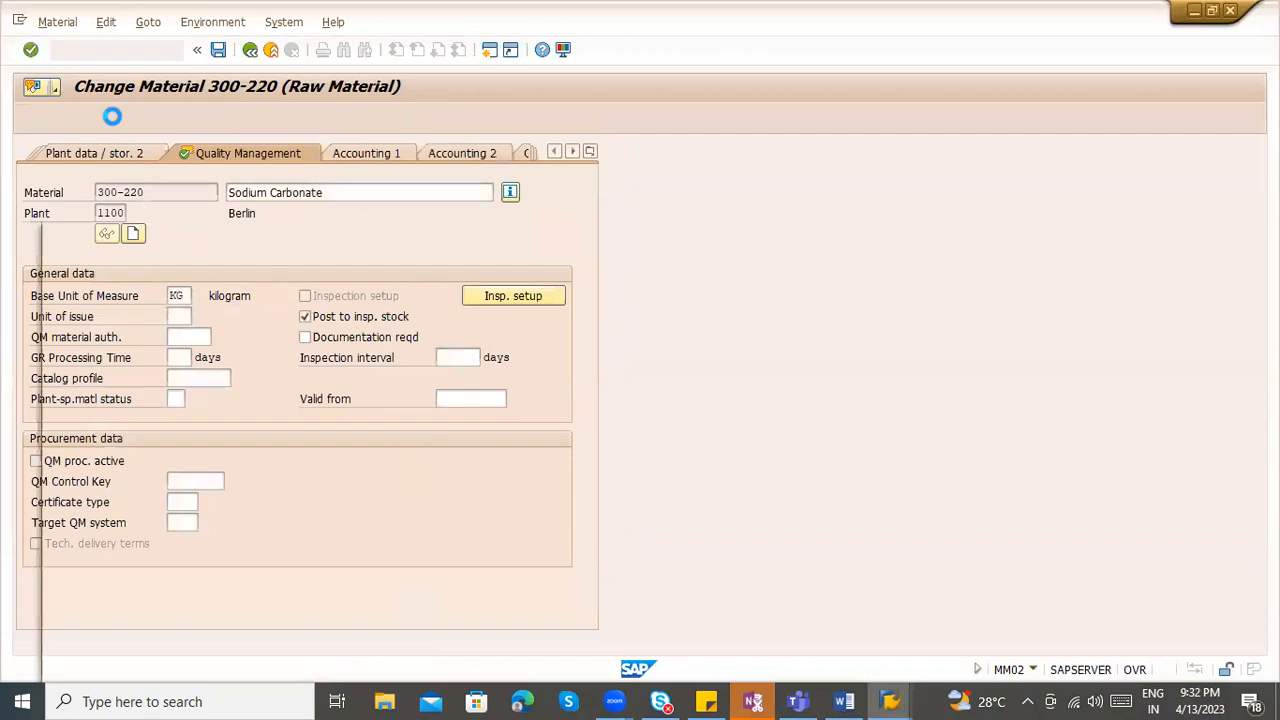
key(Escape)
key(Escape)
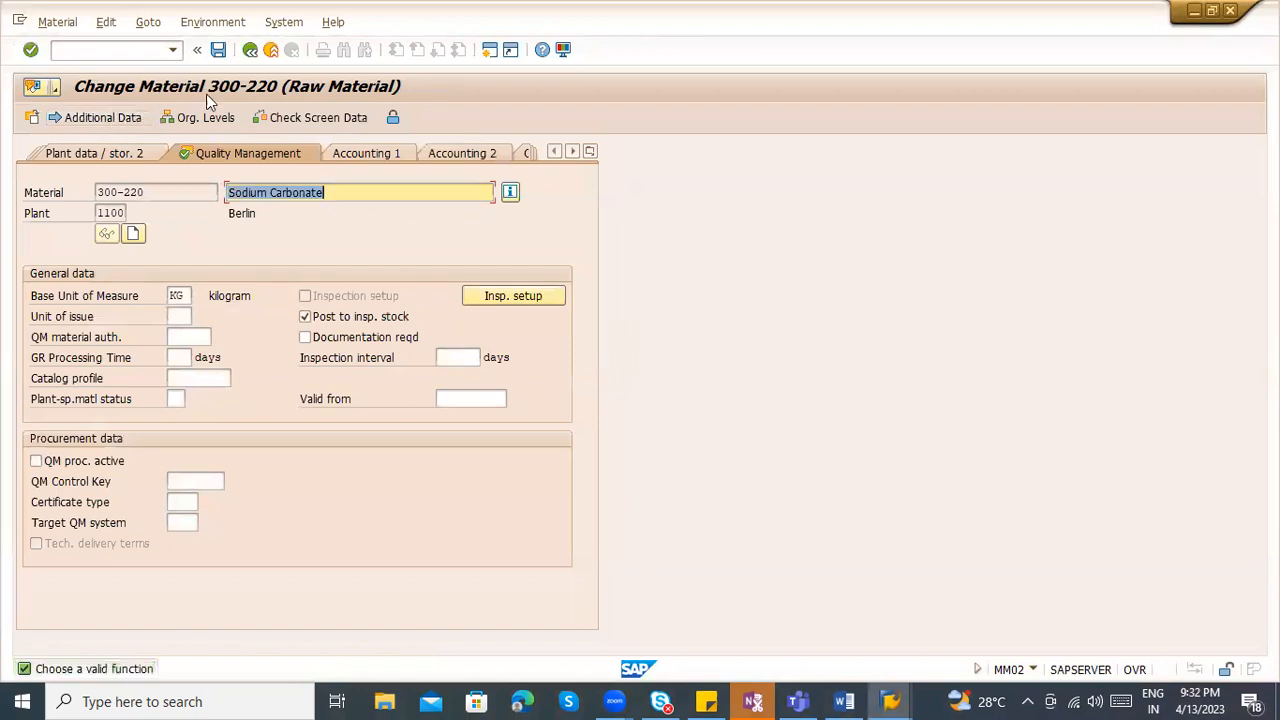
- Exit material 300-220 with saving and go back from the MARC results to the table's selection criteria
click(269, 50)
click(253, 387)
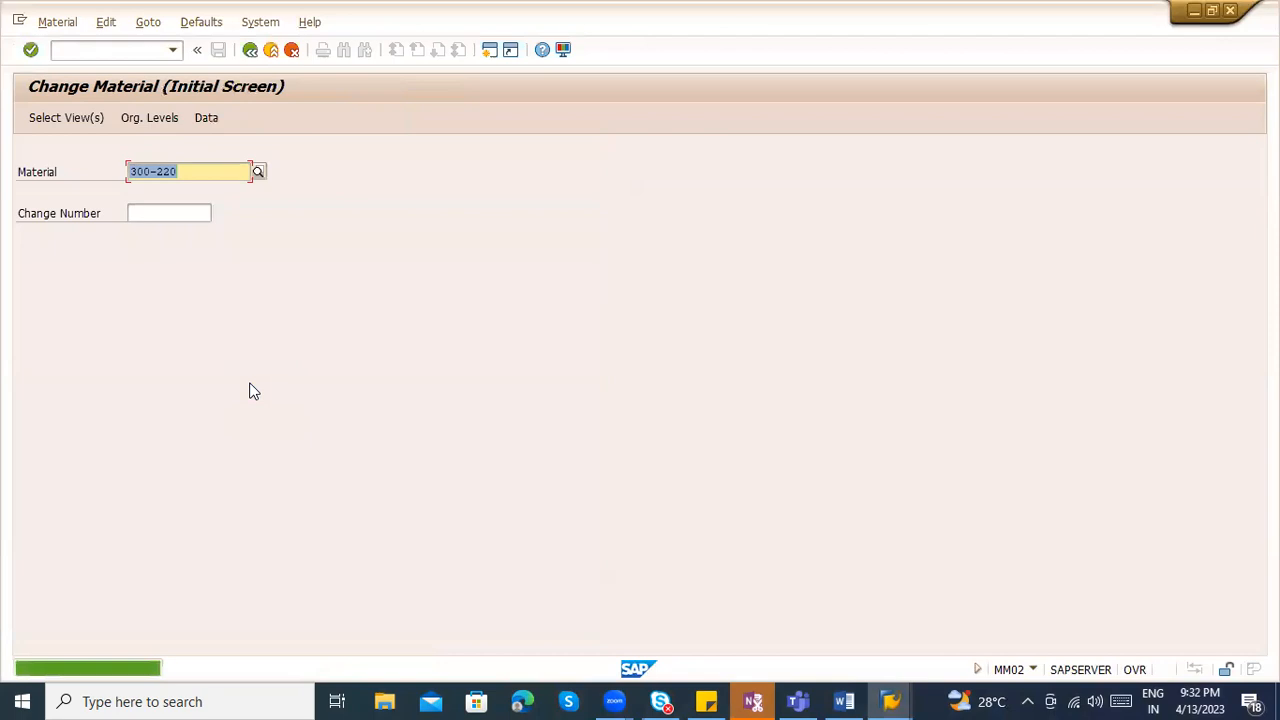
key(alt+Tab)
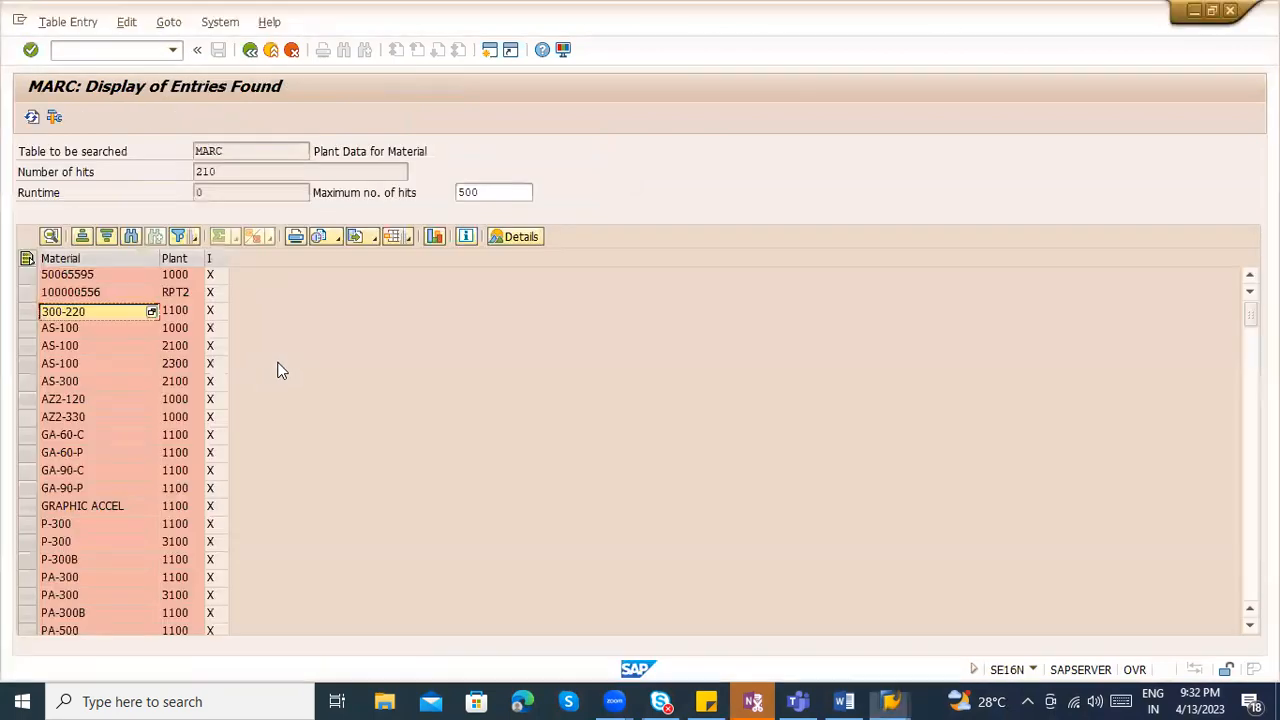
click(270, 50)
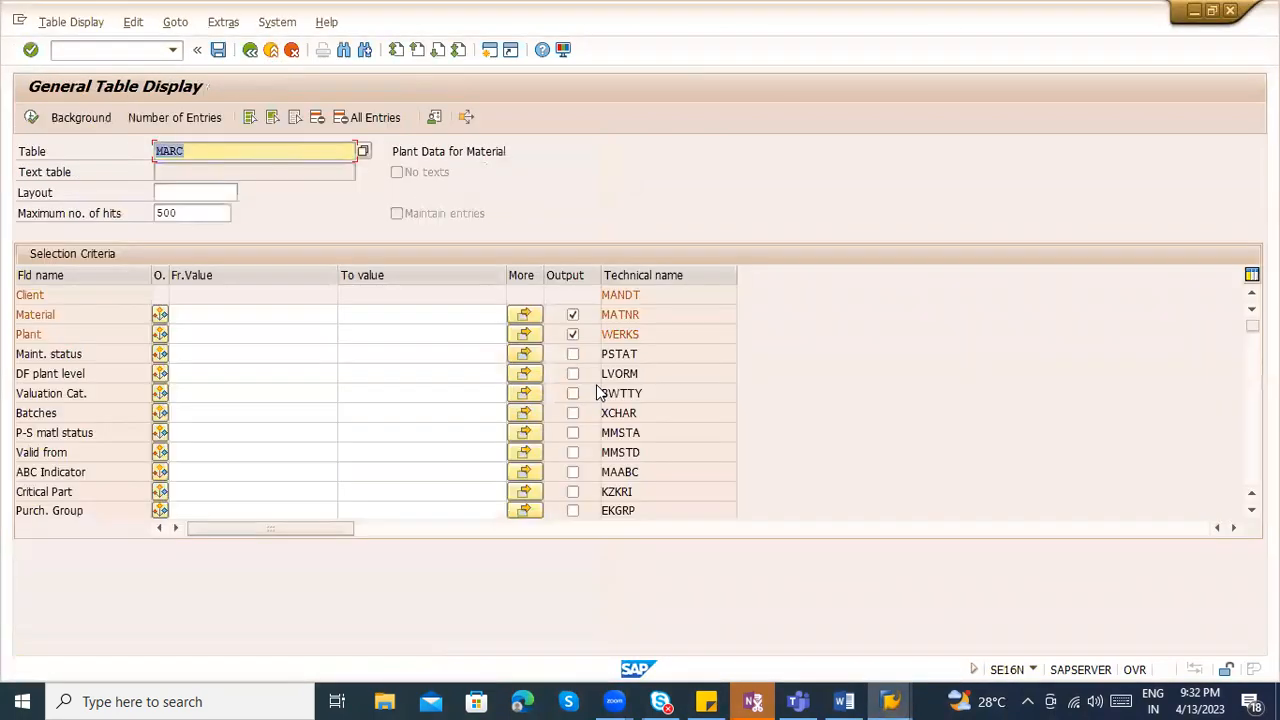
- Search the MARC field names for "inspection", review the inspection-related fields and exit the table display
key(ctrl+f)
text(in)
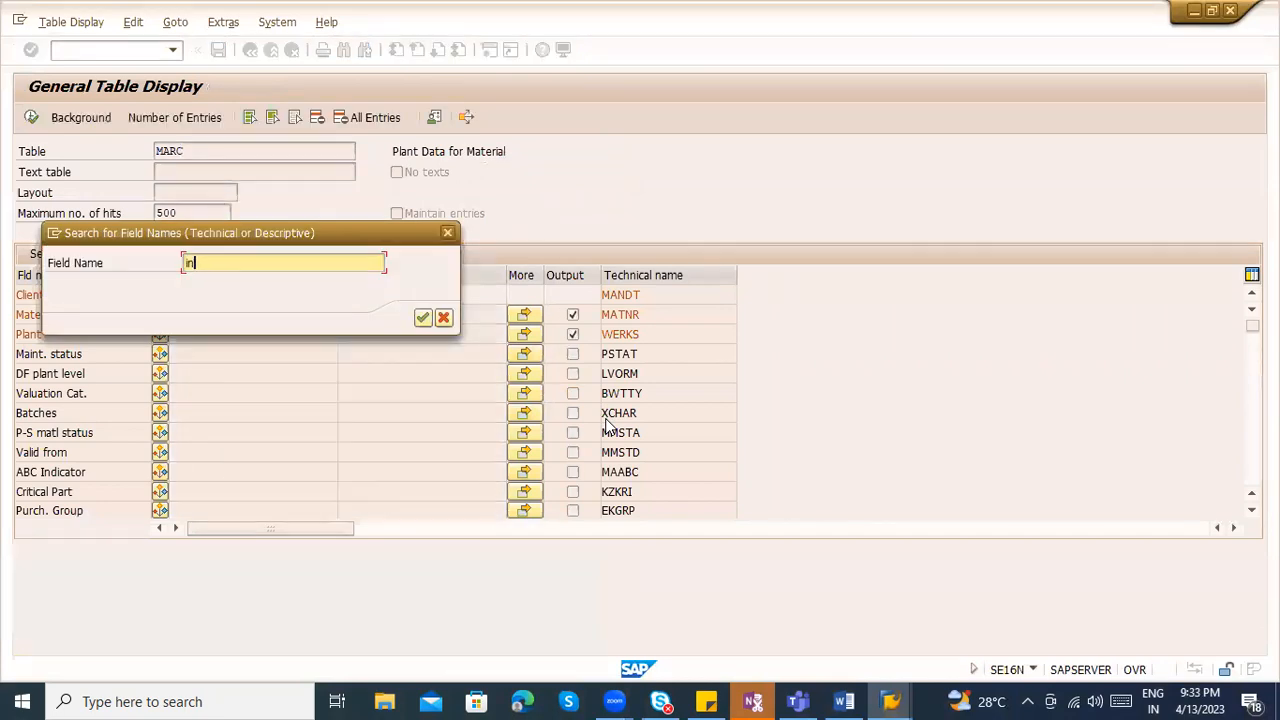
text(spection)
key(Return)
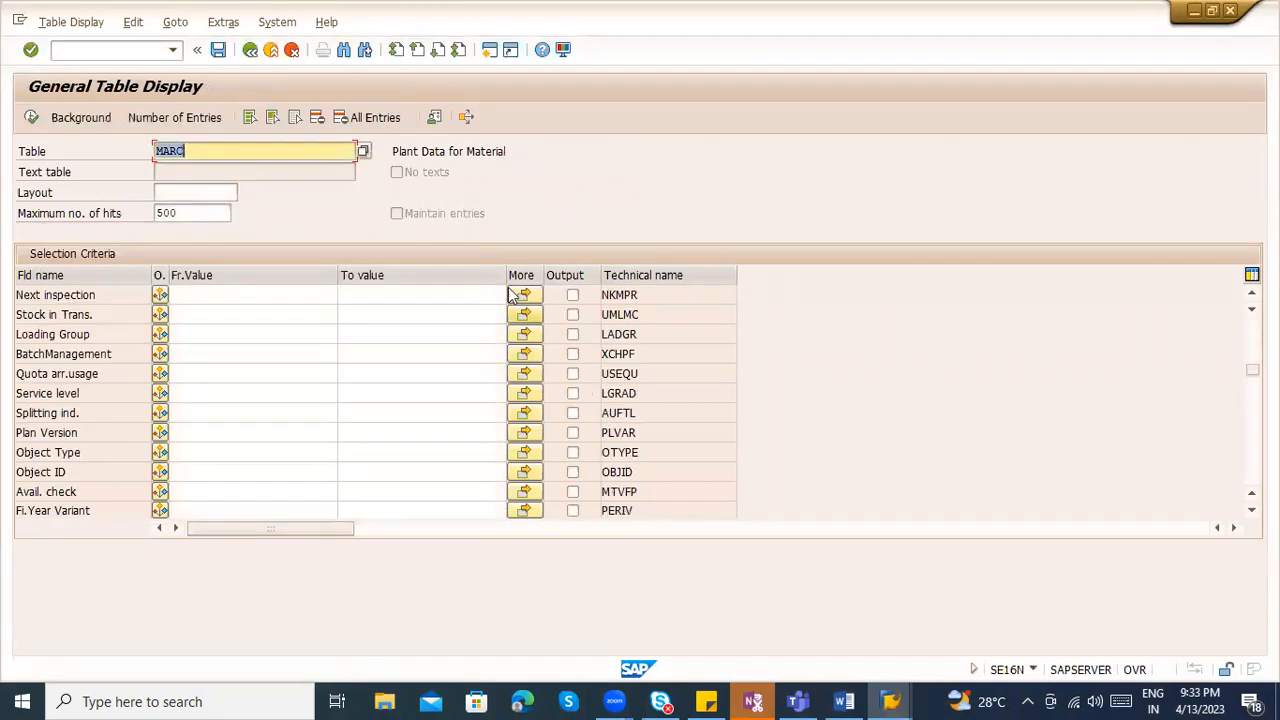
key(F8)
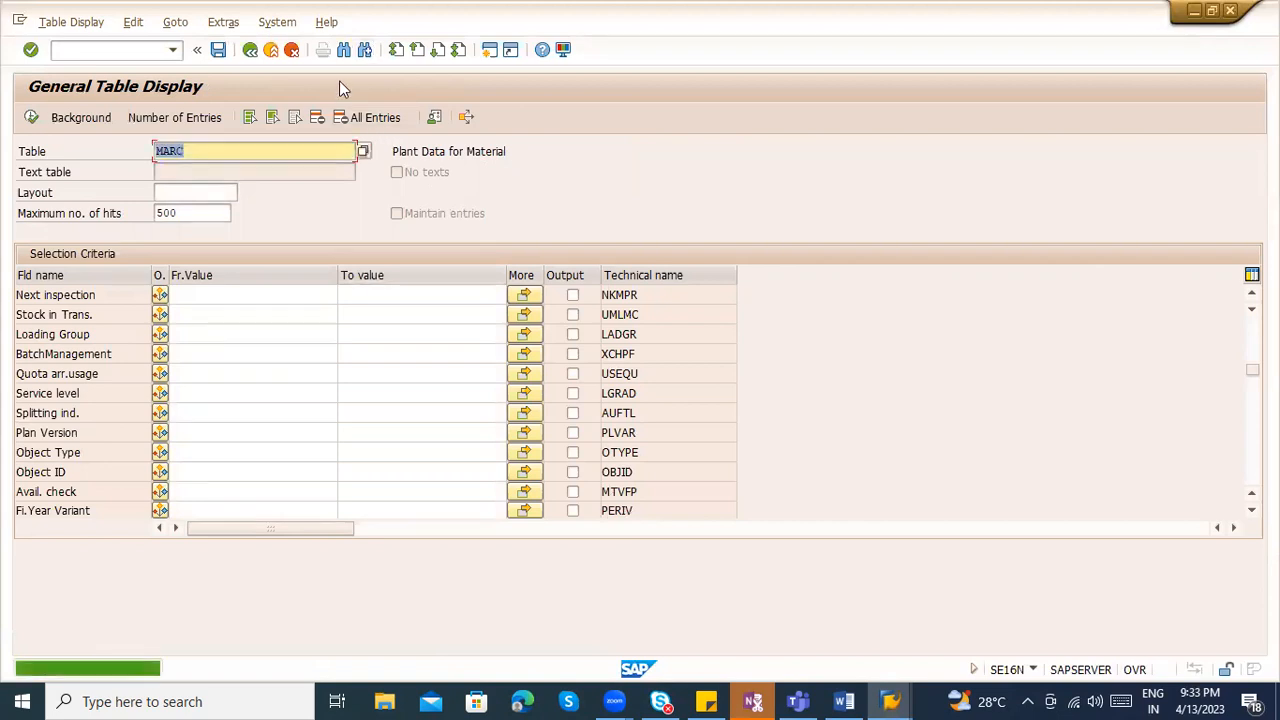
scroll(551, 362, up, 2)
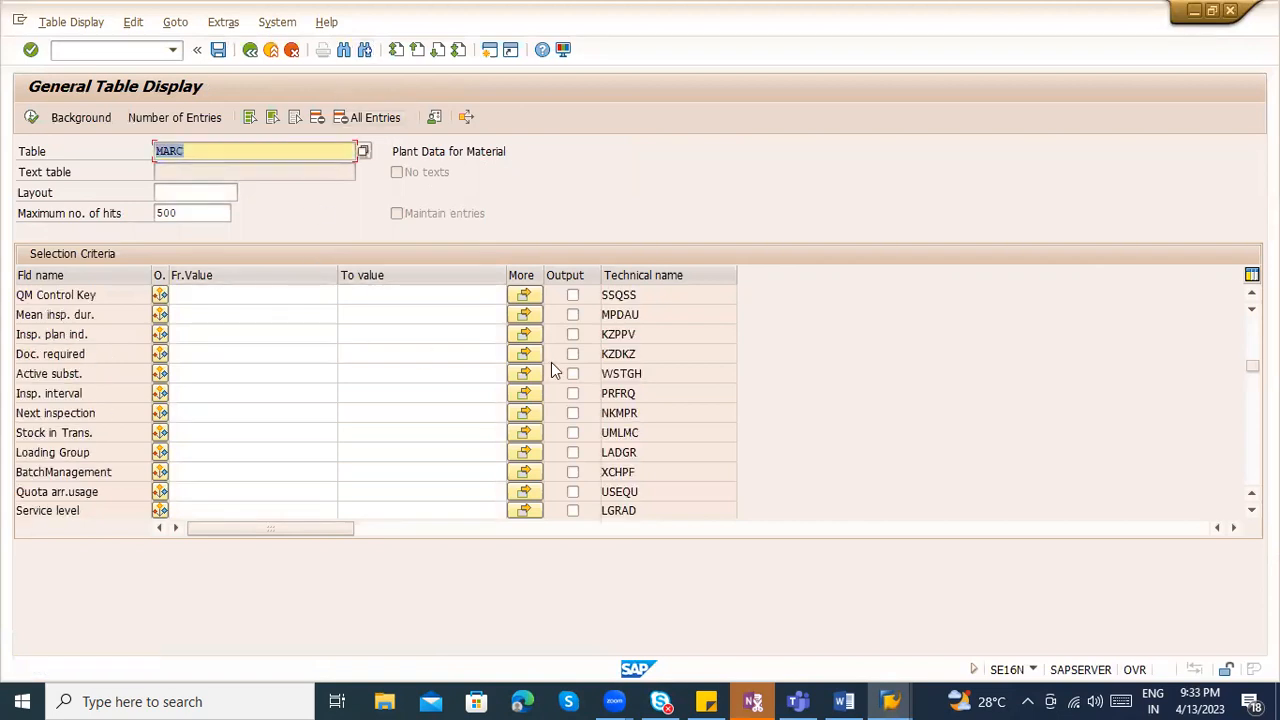
scroll(551, 362, up, 2)
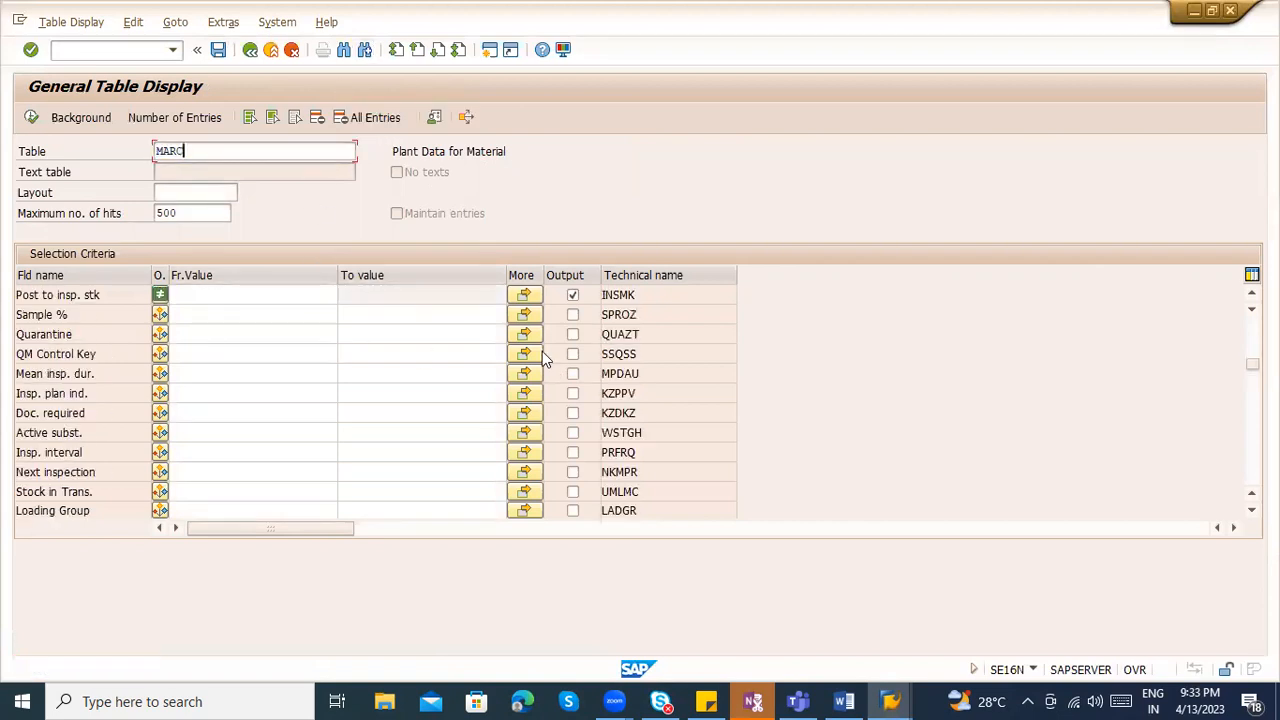
click(268, 50)
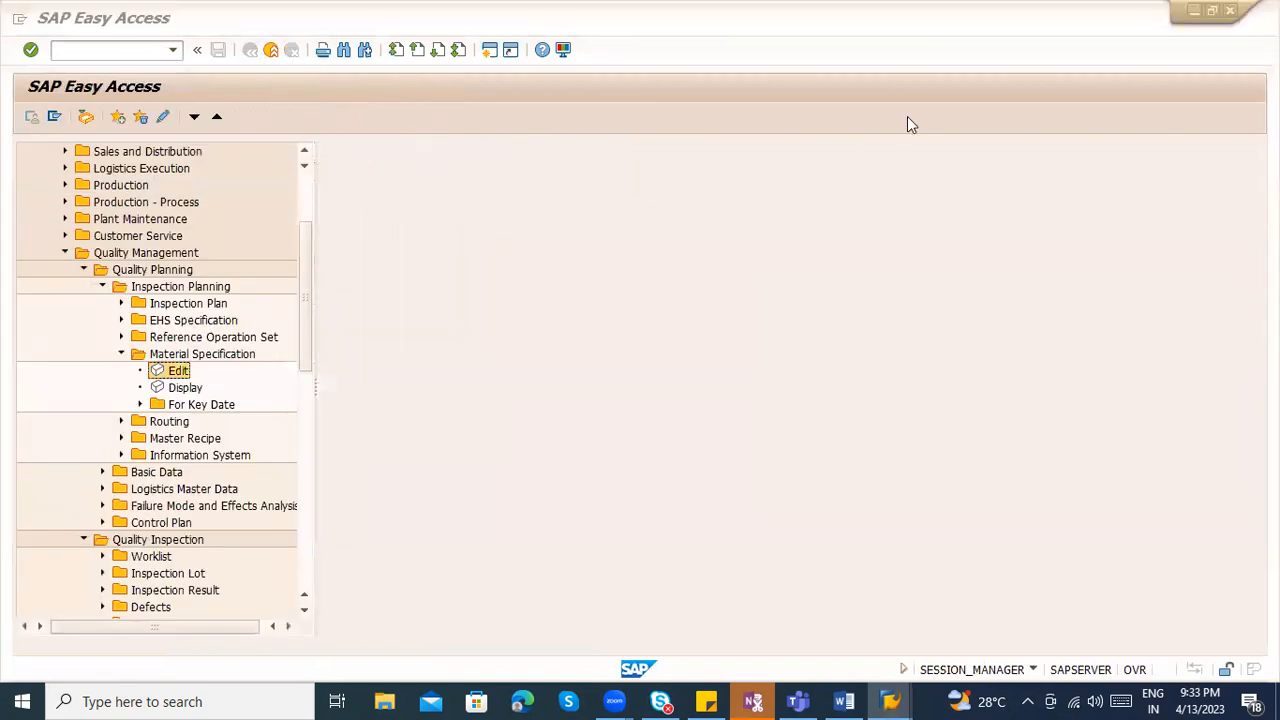